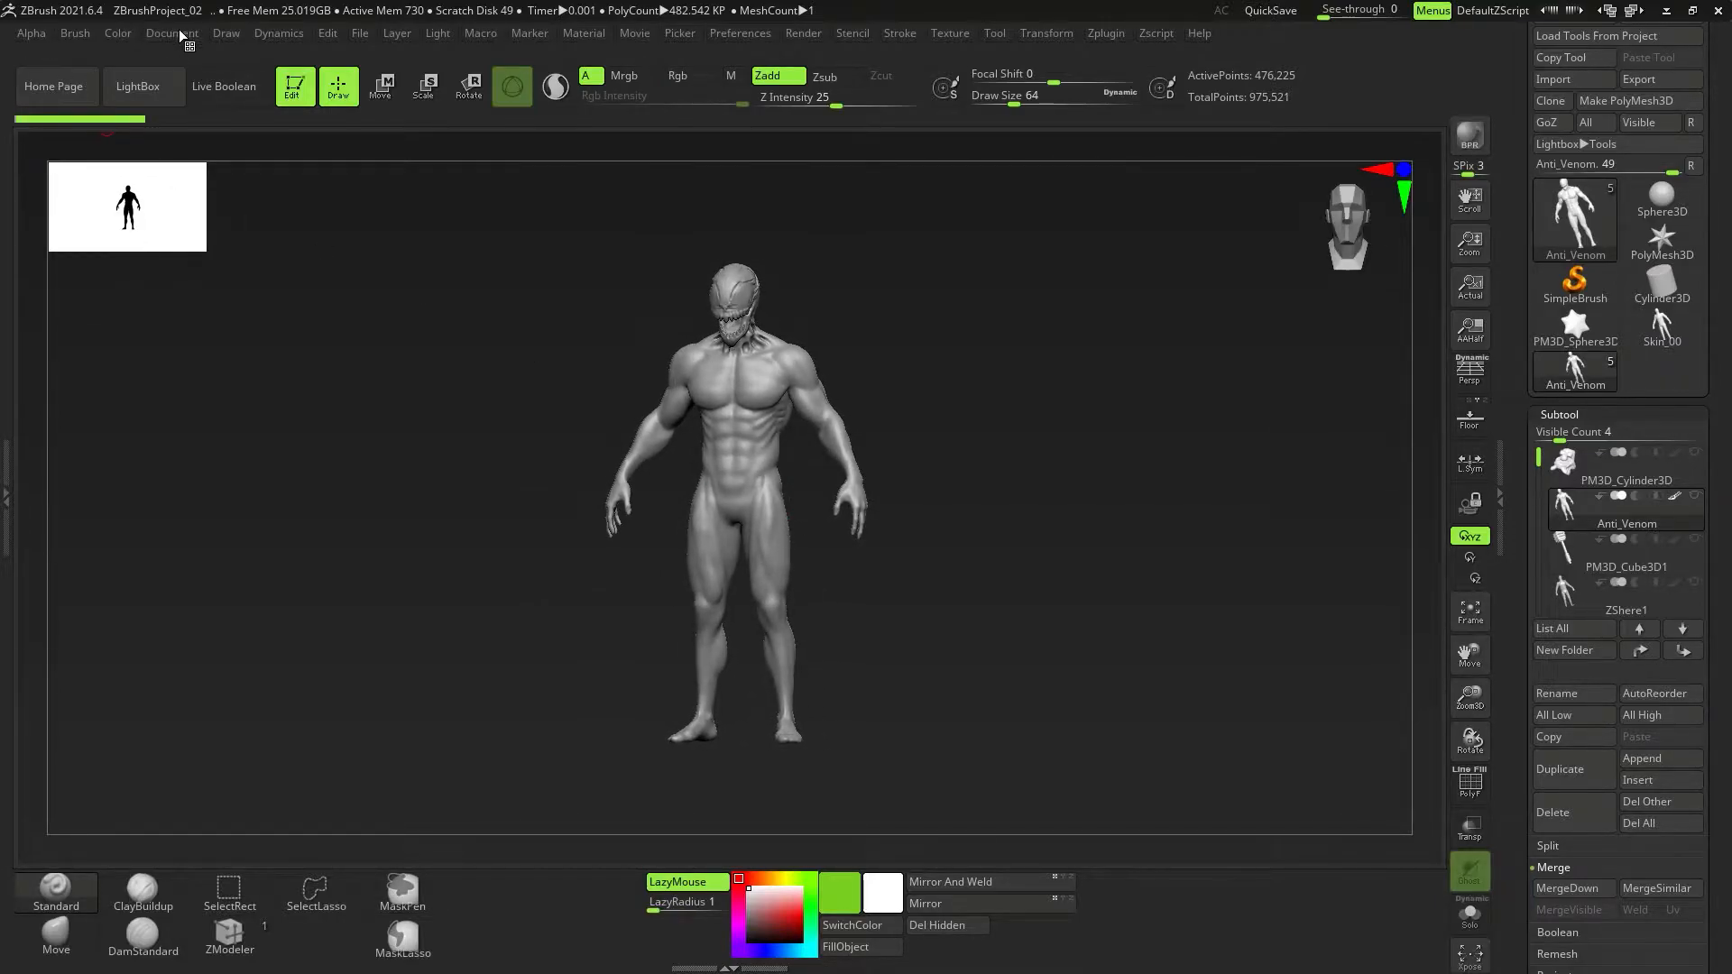
Examine the Anti_Venom figure and its subtools from several views, with the polyframe shown and hidden.
double_click(10, 546)
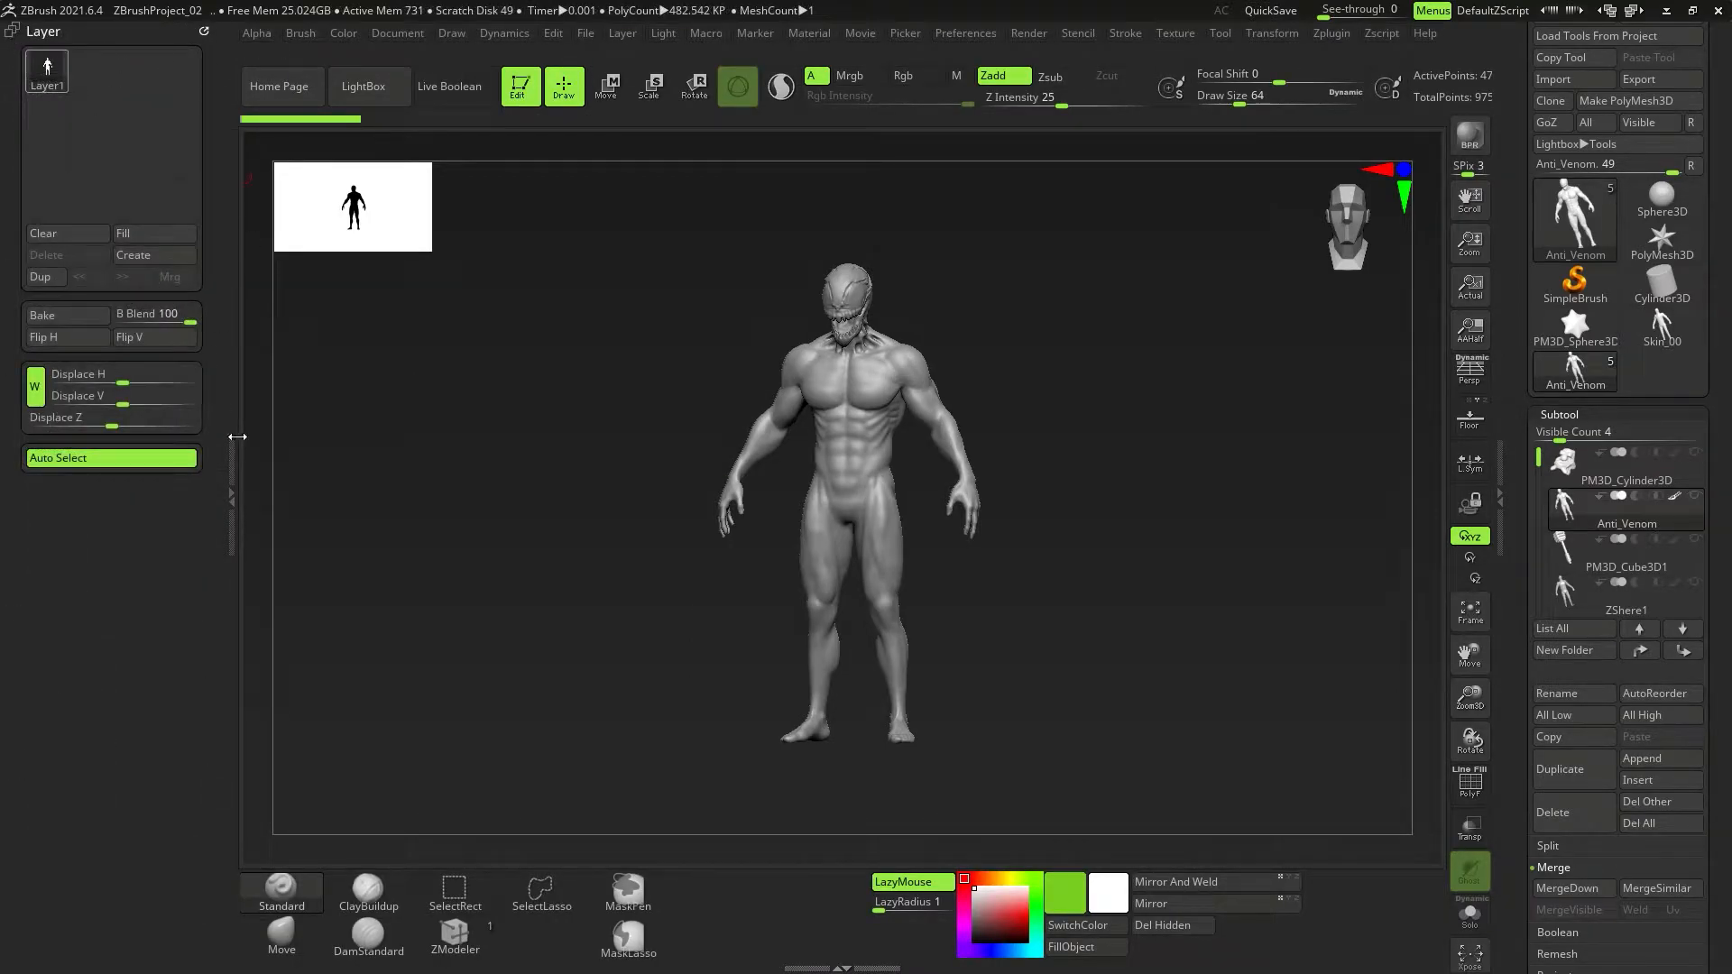
double_click(243, 495)
left_click_drag(796, 486, 760, 434, "alt")
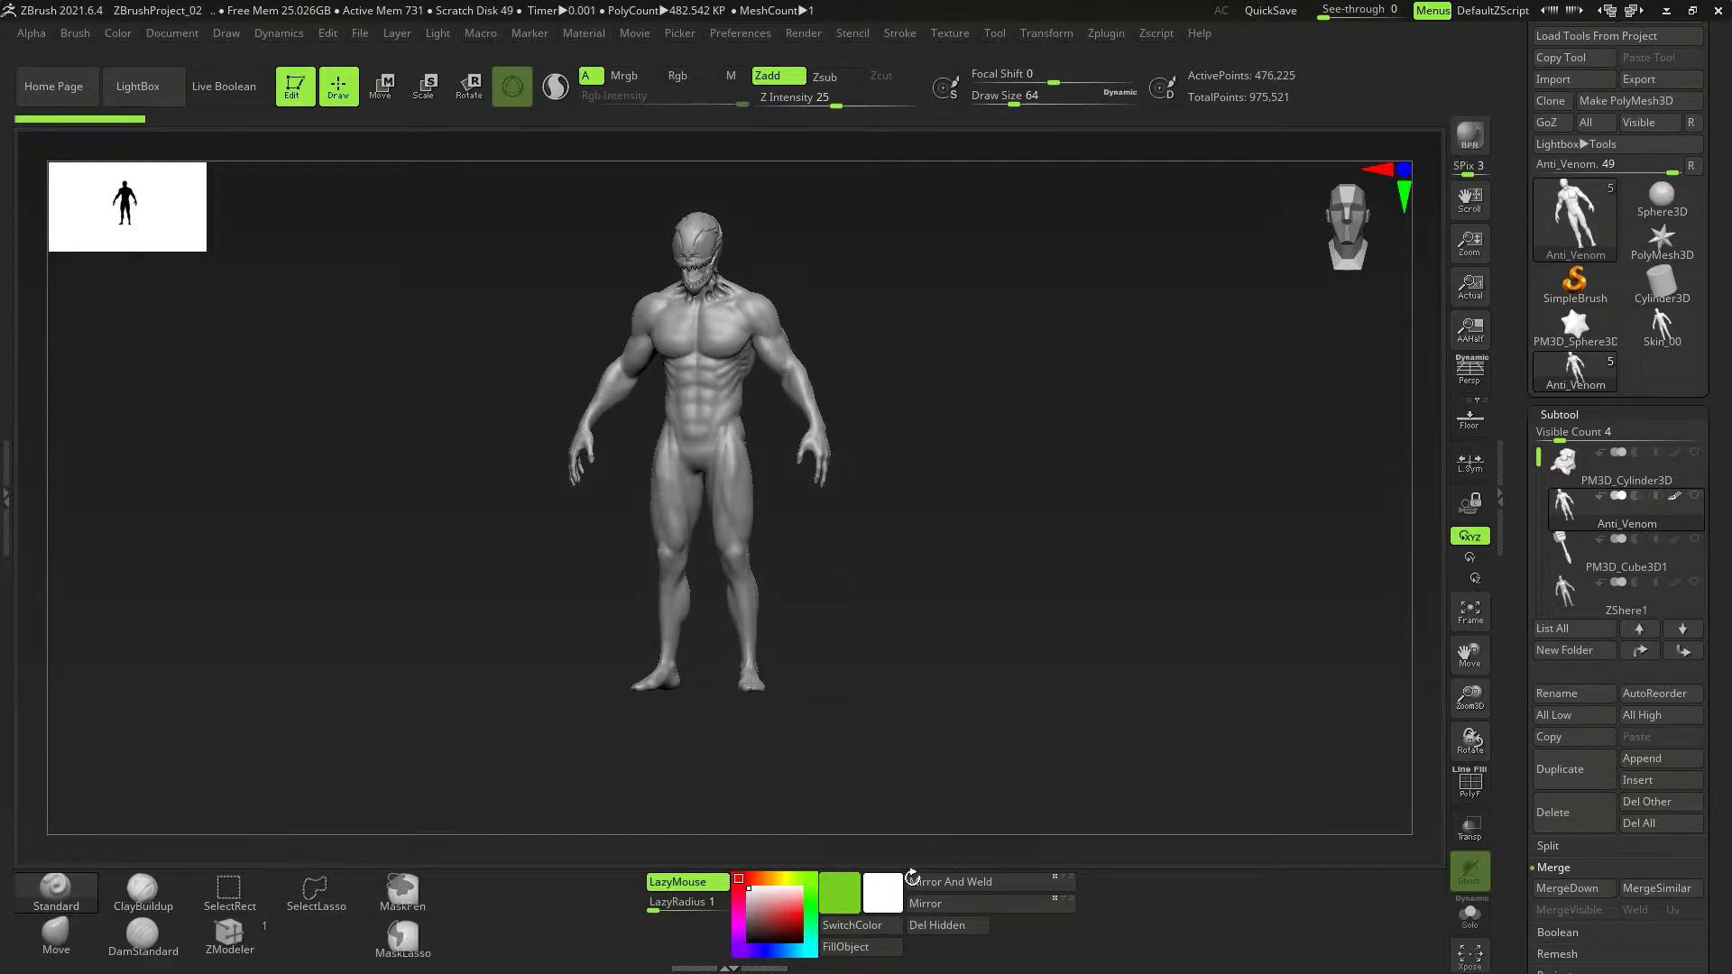
left_click_drag(852, 554, 831, 567)
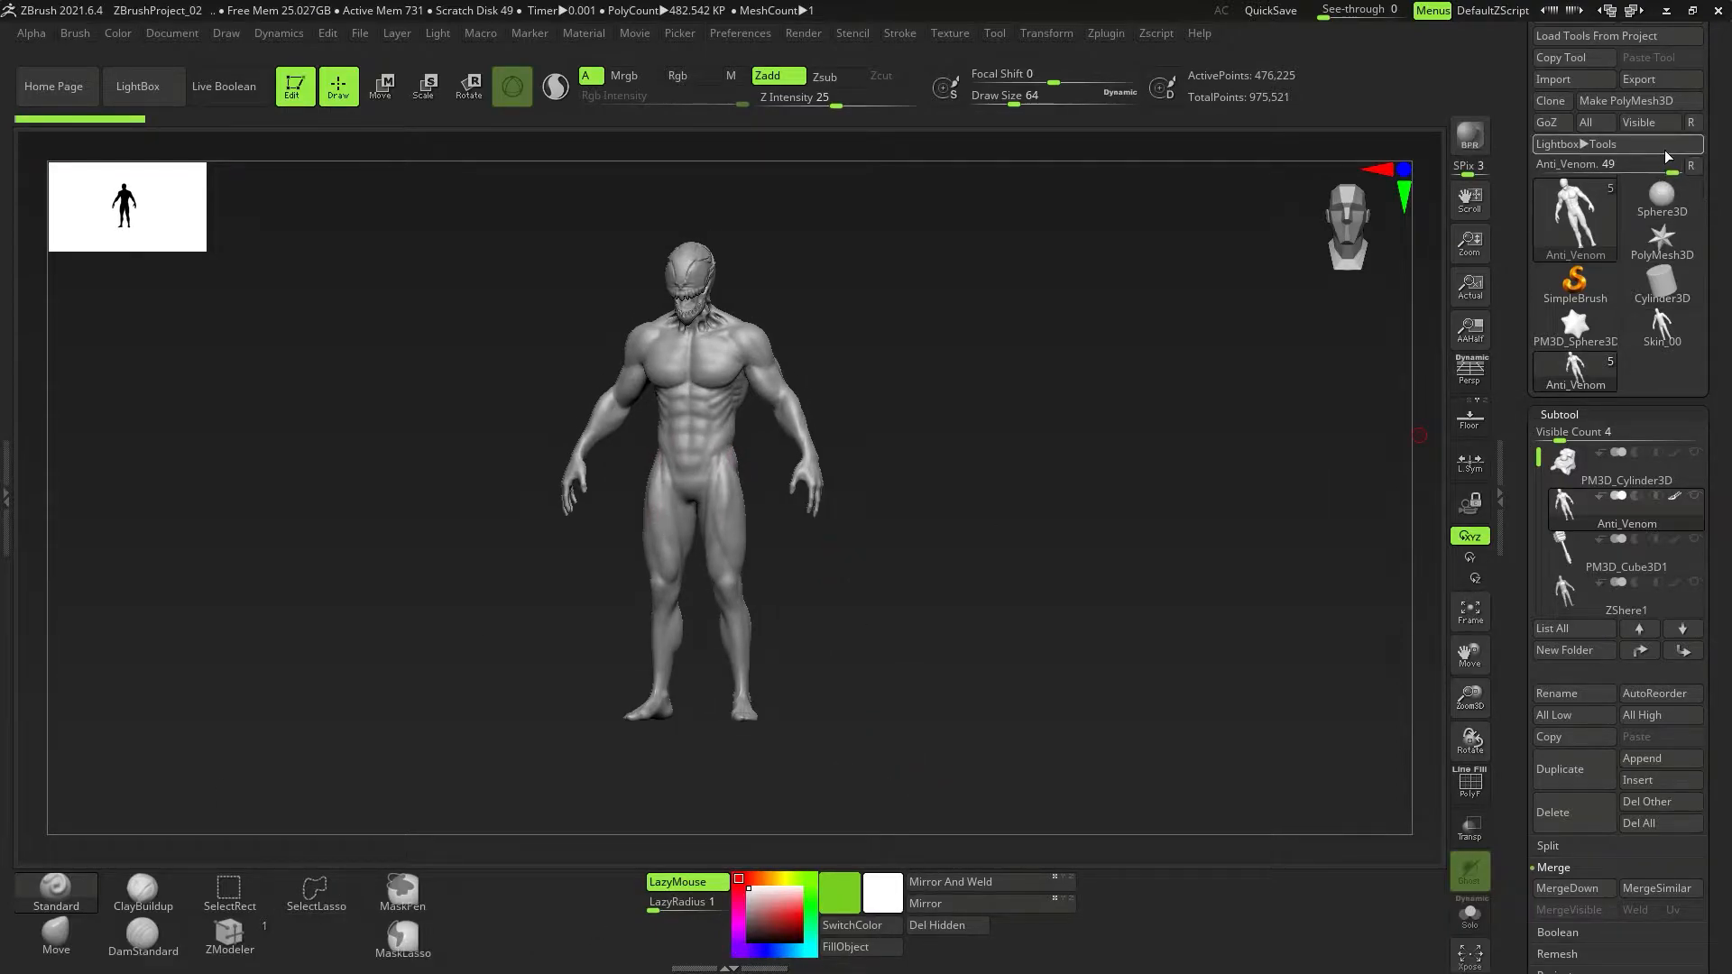
left_click_drag(1191, 333, 1146, 415, "alt")
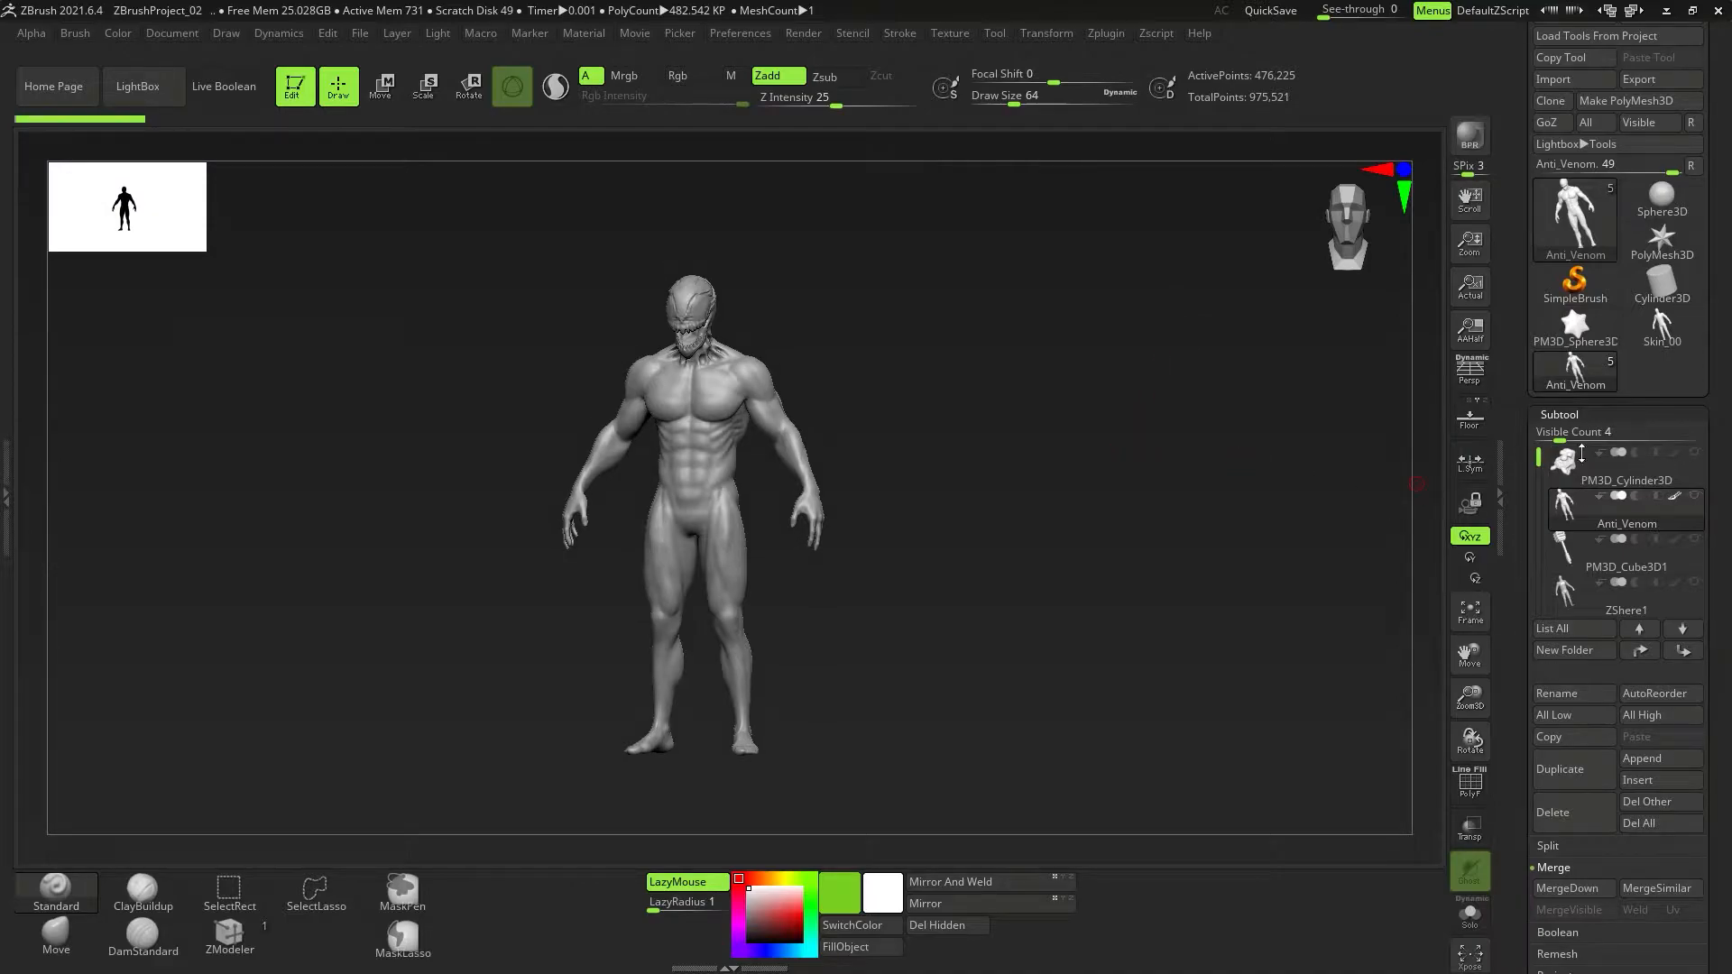
scroll(1552, 451, "down", 1)
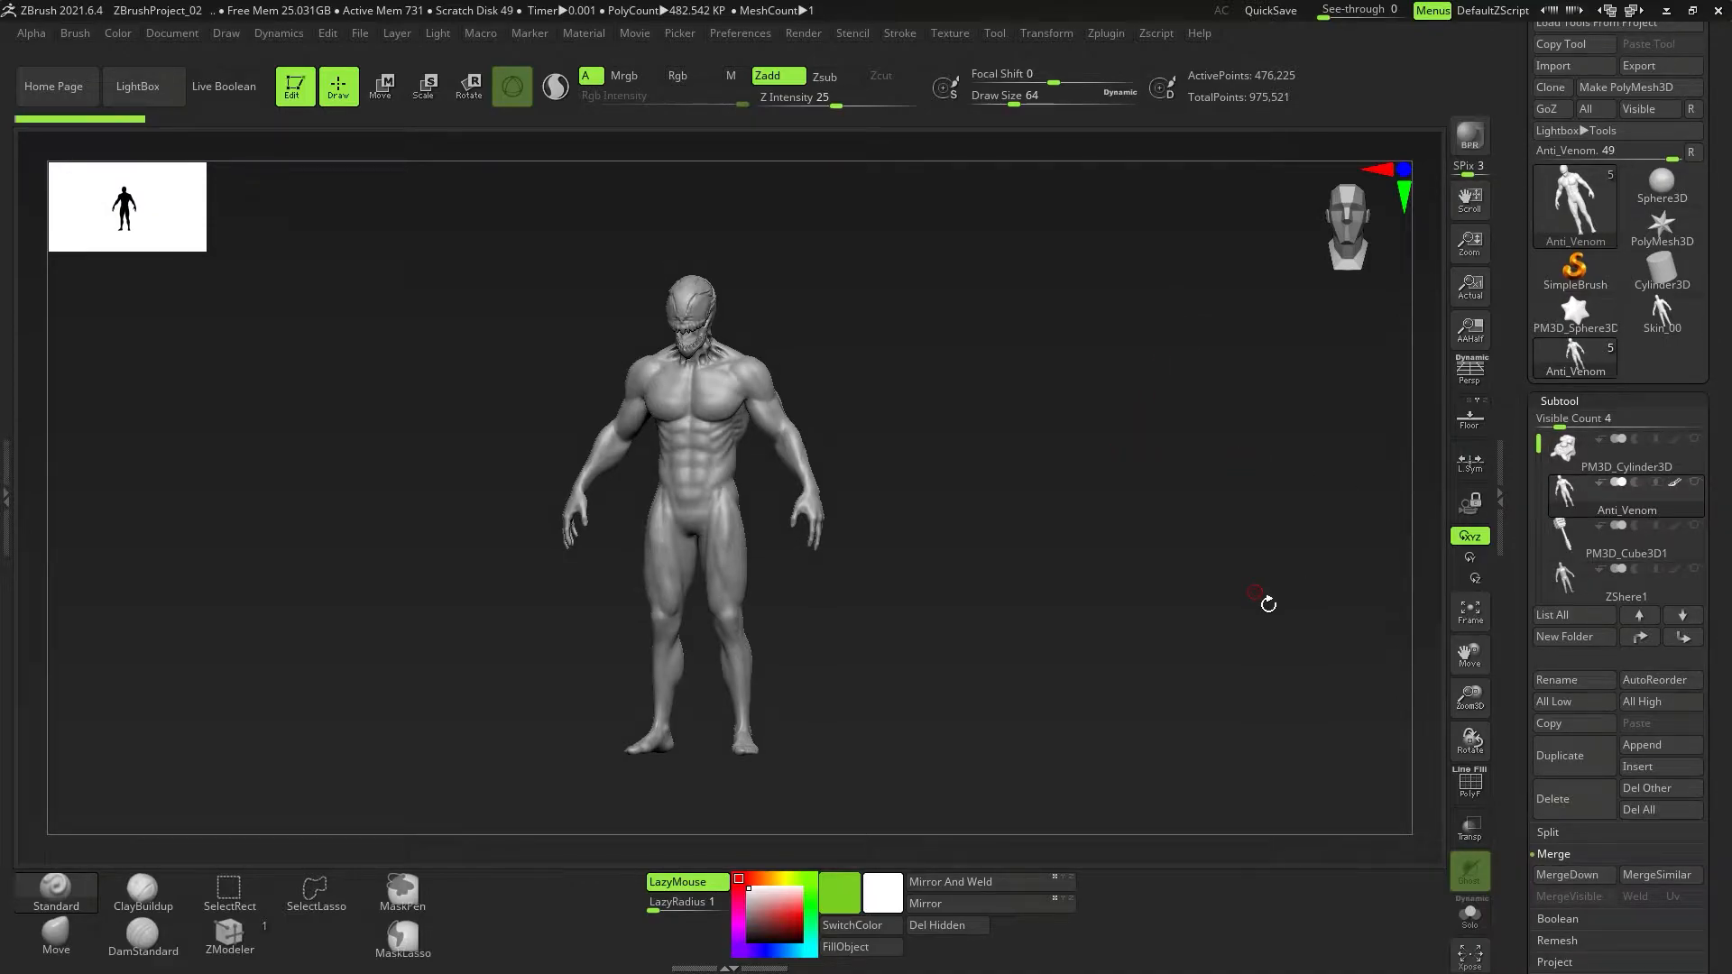
key("Up")
key("Down")
key("Down")
left_click_drag(1056, 480, 978, 510)
key("shift+f")
key("shift+f")
right_click_drag(829, 427, 939, 479, "ctrl")
key("Down")
key("Down")
right_click_drag(1025, 549, 839, 561)
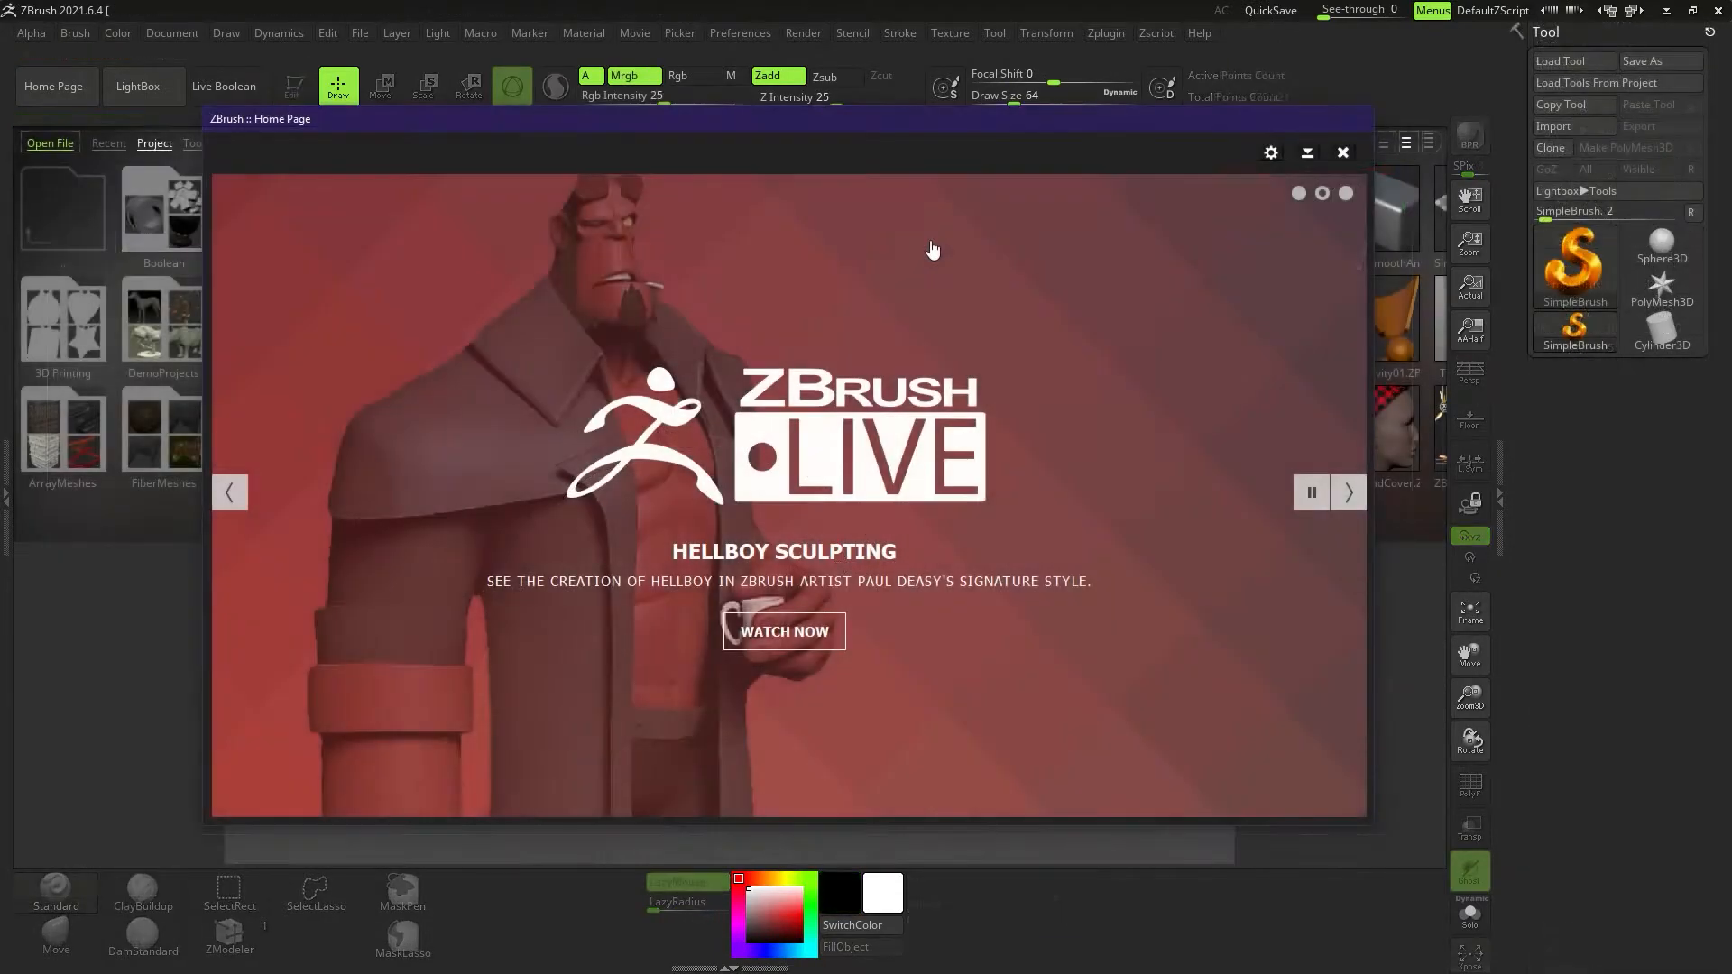
Close the home page window and hide the LightBox browser to leave the canvas clear.
left_click_drag(970, 125, 1034, 124)
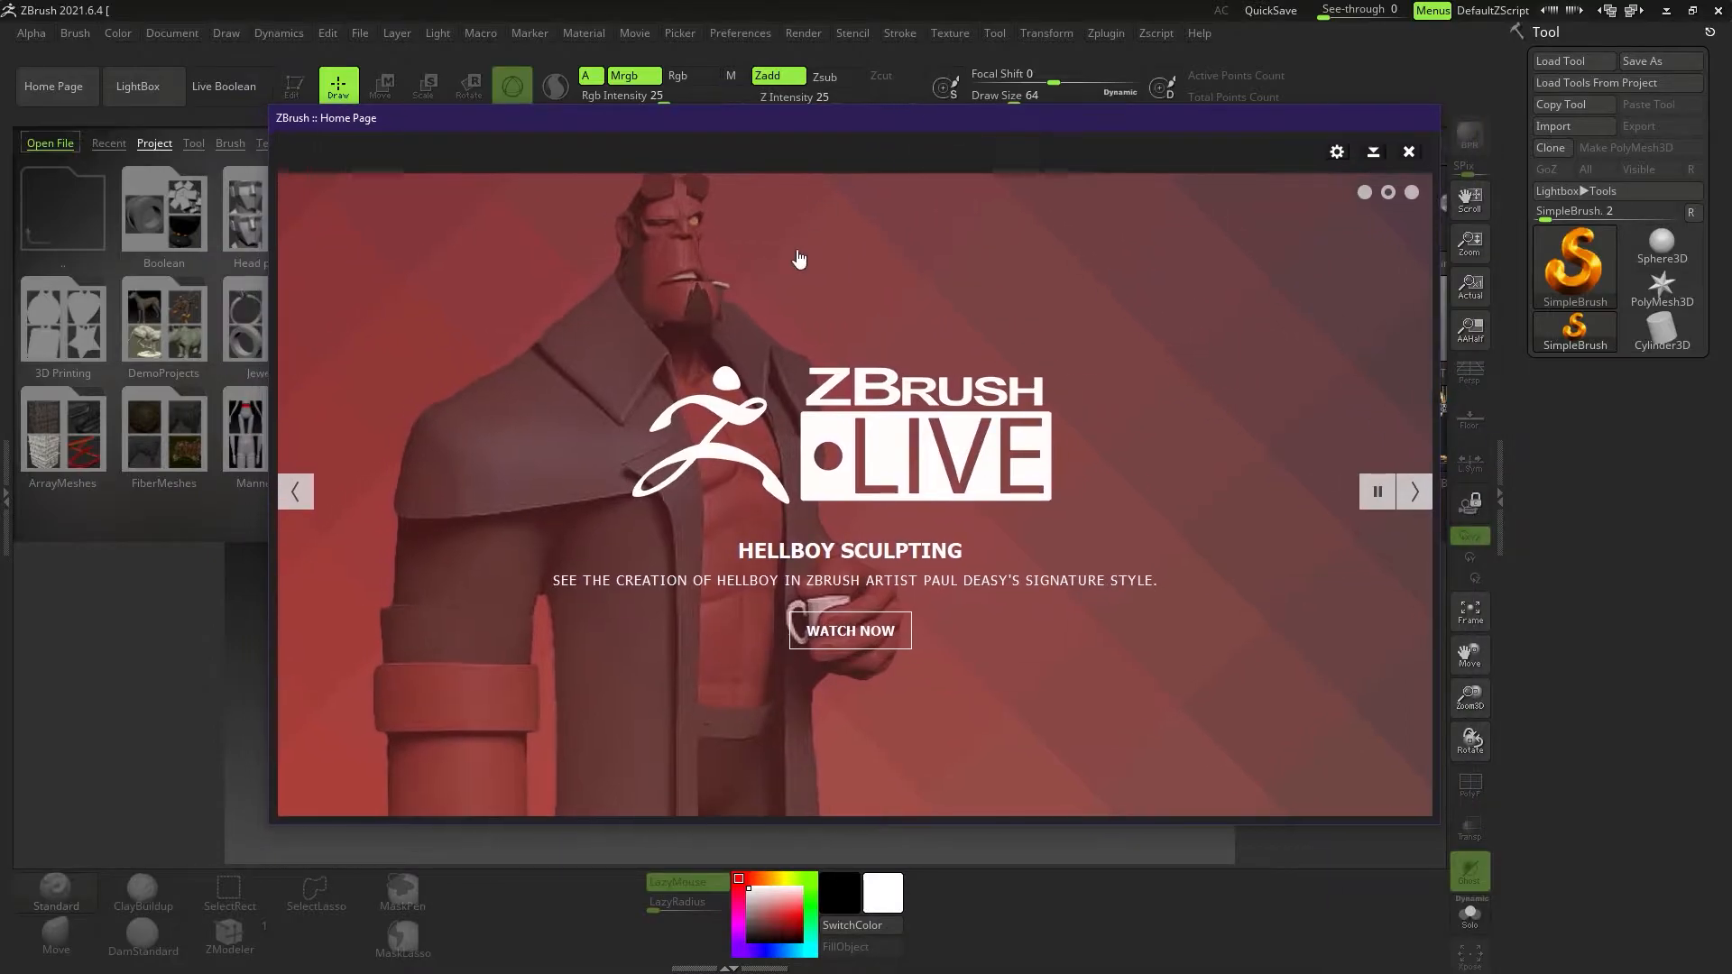
left_click(1413, 153)
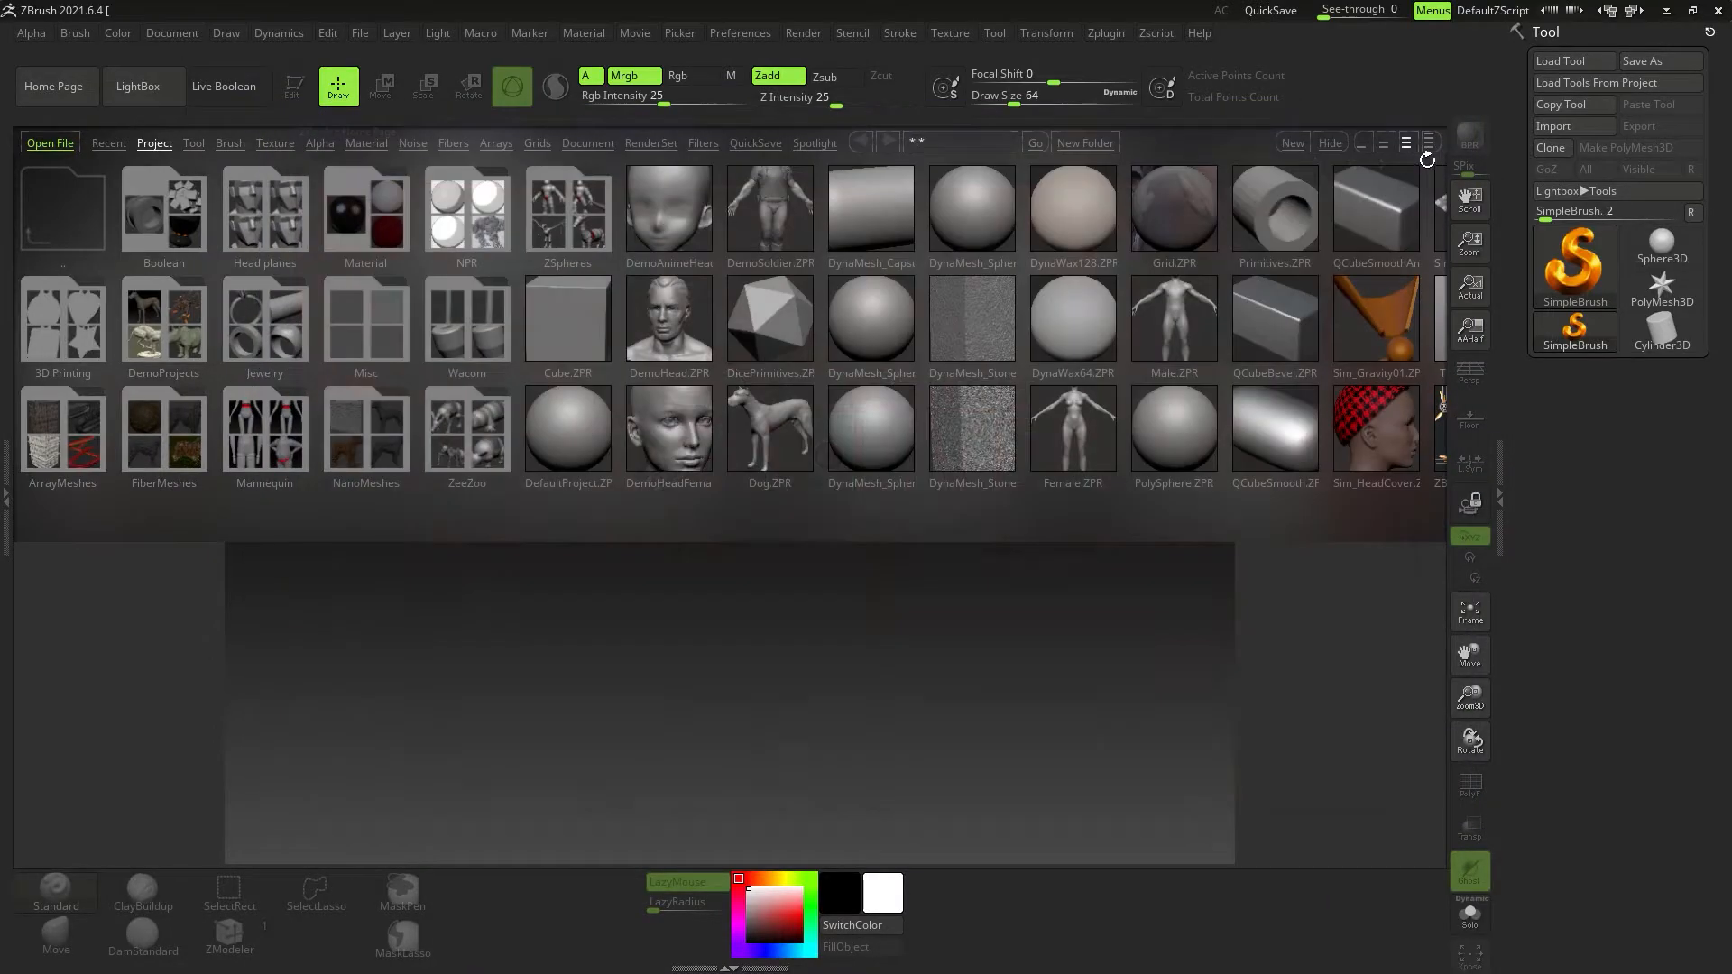
left_click(1337, 146)
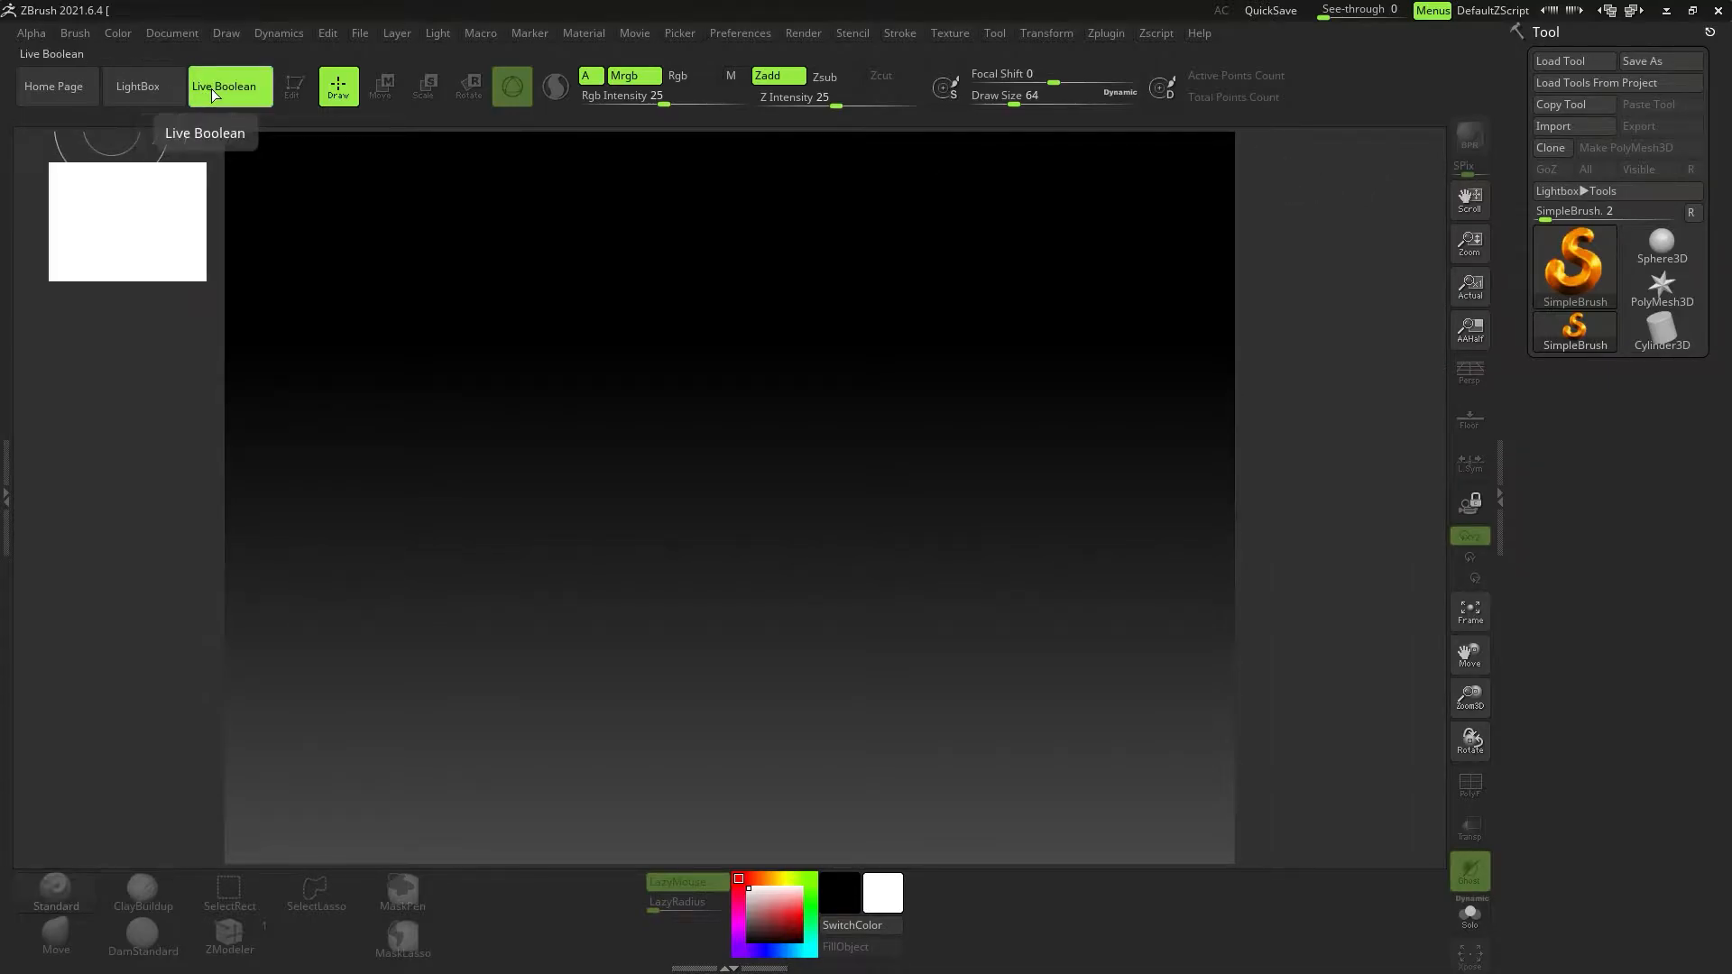
left_click(145, 104)
left_click(140, 93)
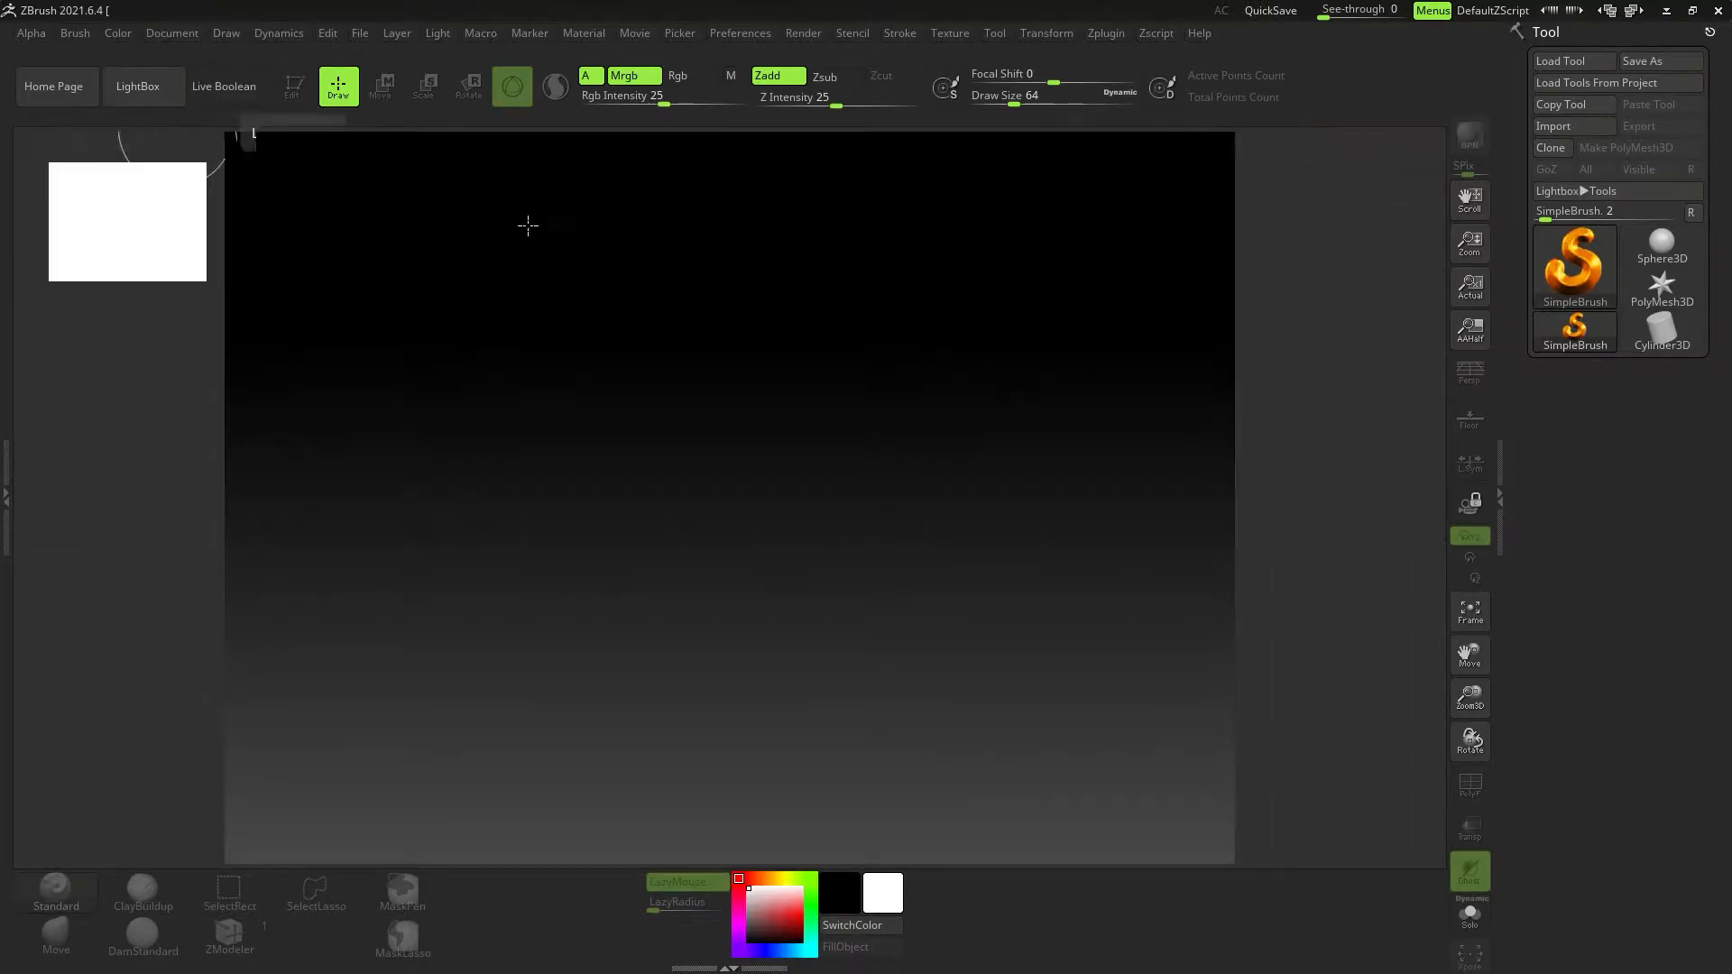
Restore the standard user interface layout from the configuration preferences.
left_click(735, 34)
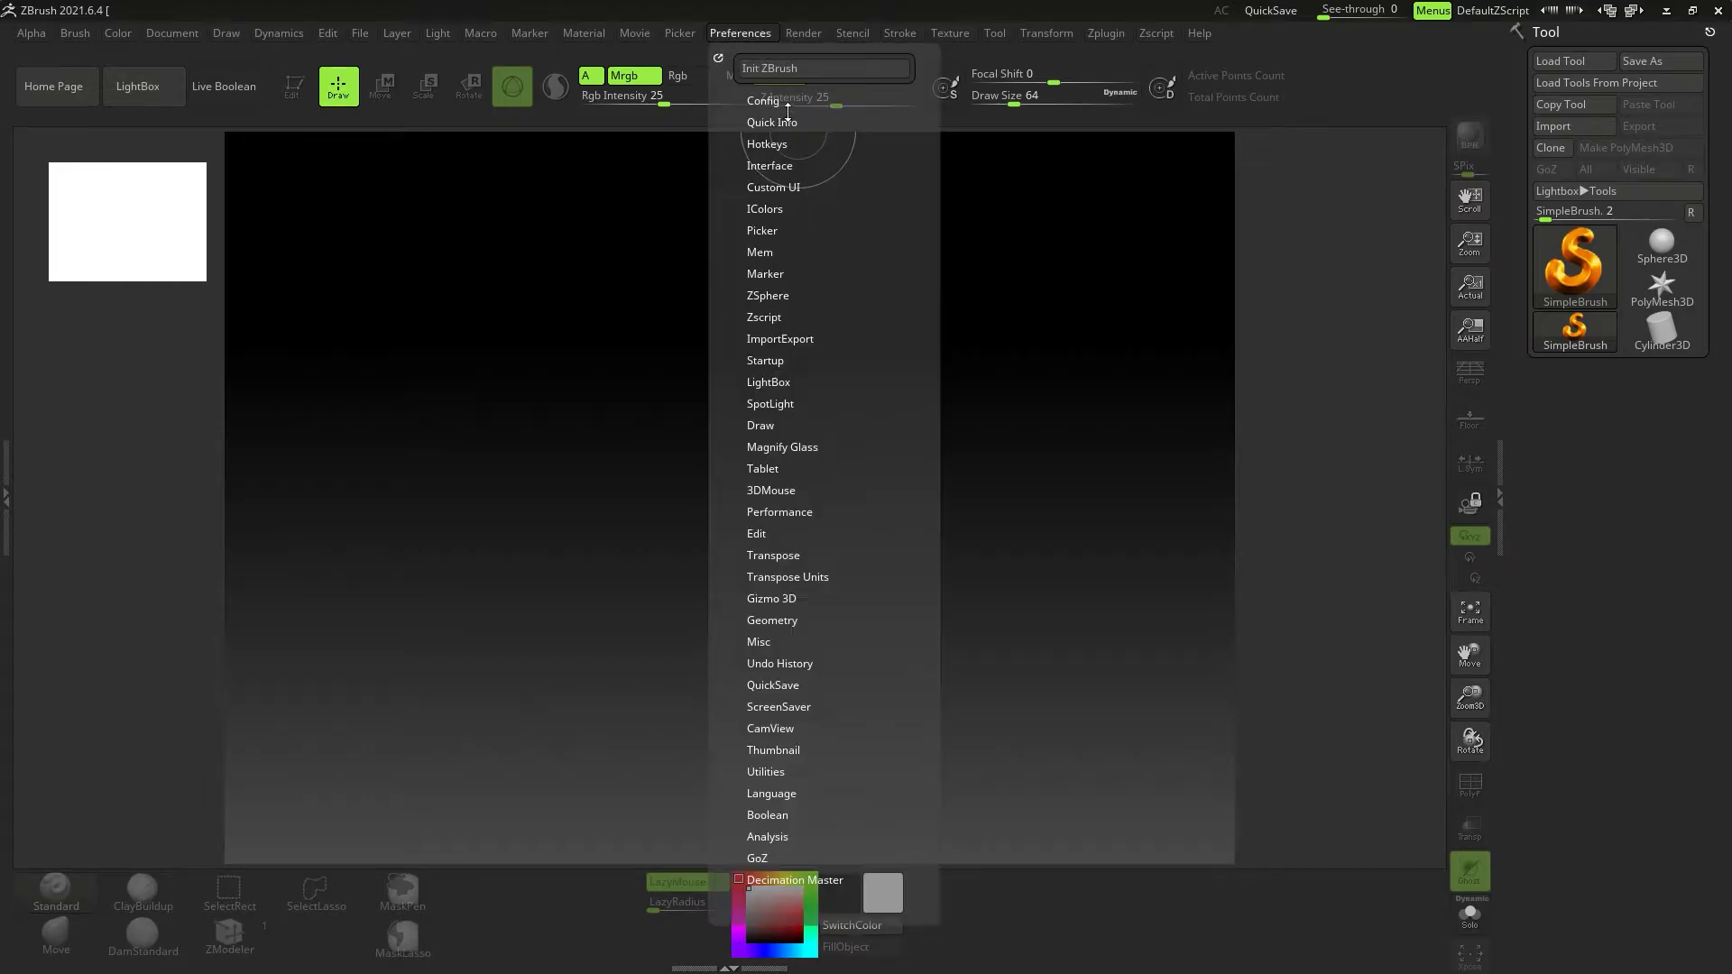
left_click(782, 102)
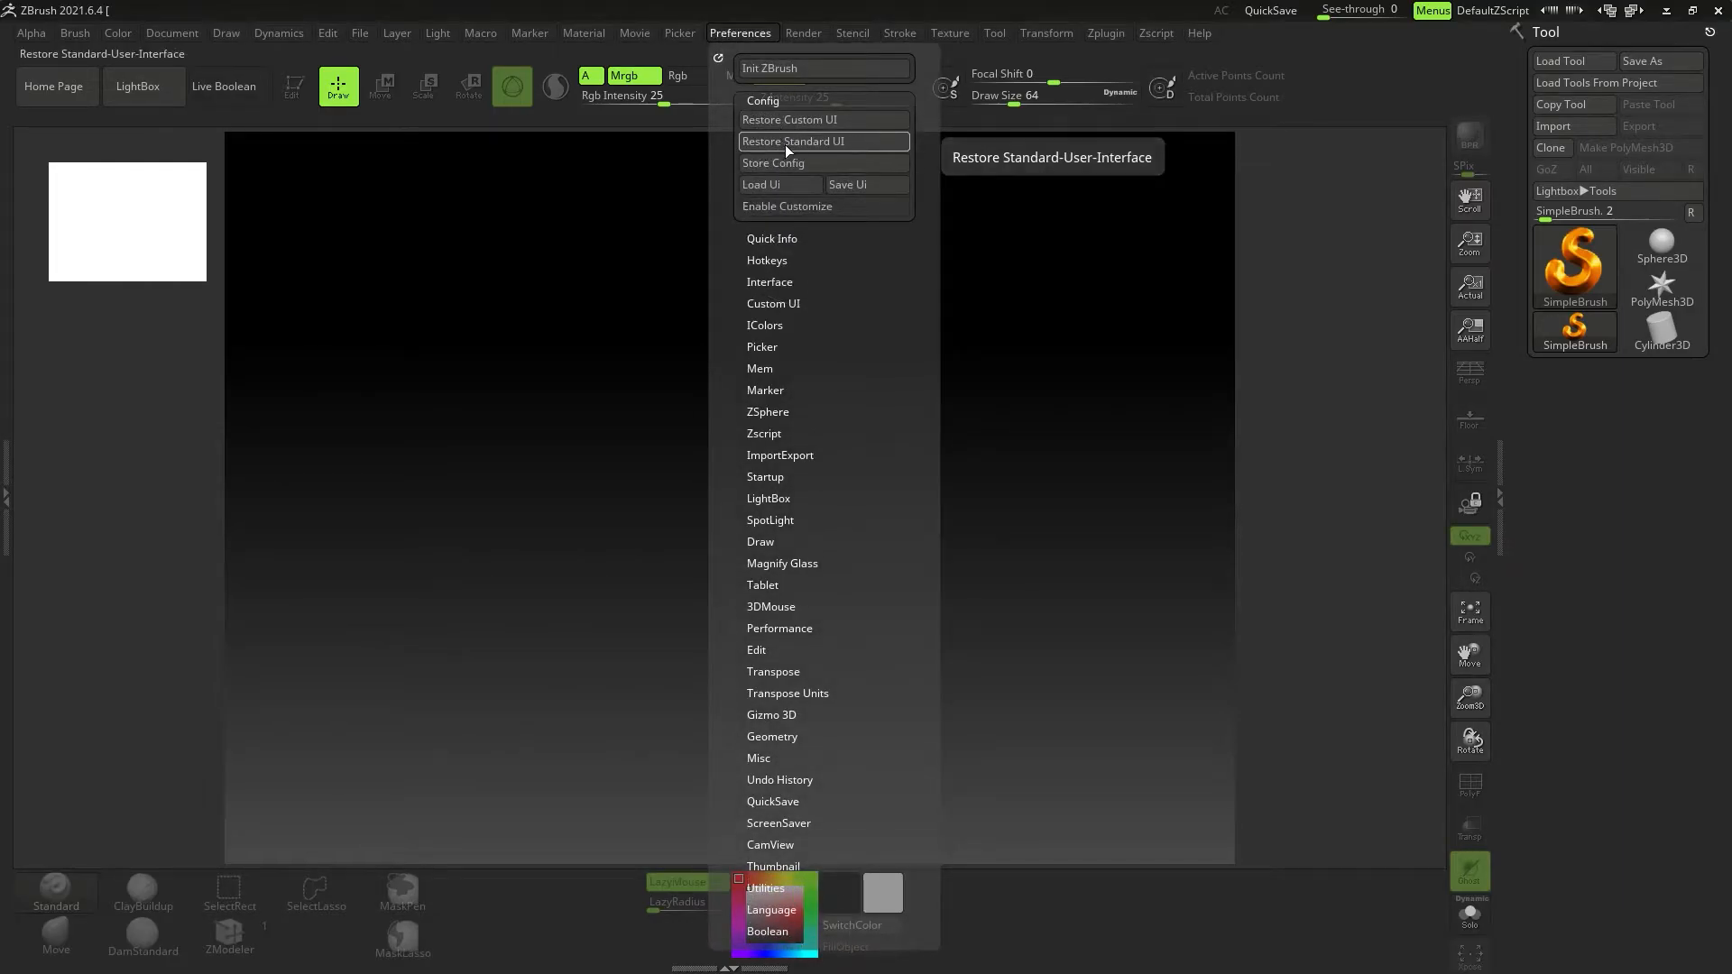
left_click(787, 143)
Try painting and undoing SimpleBrush strokes on the blank canvas, and clear all strokes from it.
mouse_move(744, 409)
left_mouse_down()
mouse_move(766, 398)
mouse_move(638, 437)
mouse_move(745, 536)
mouse_move(956, 505)
mouse_move(919, 619)
left_mouse_up()
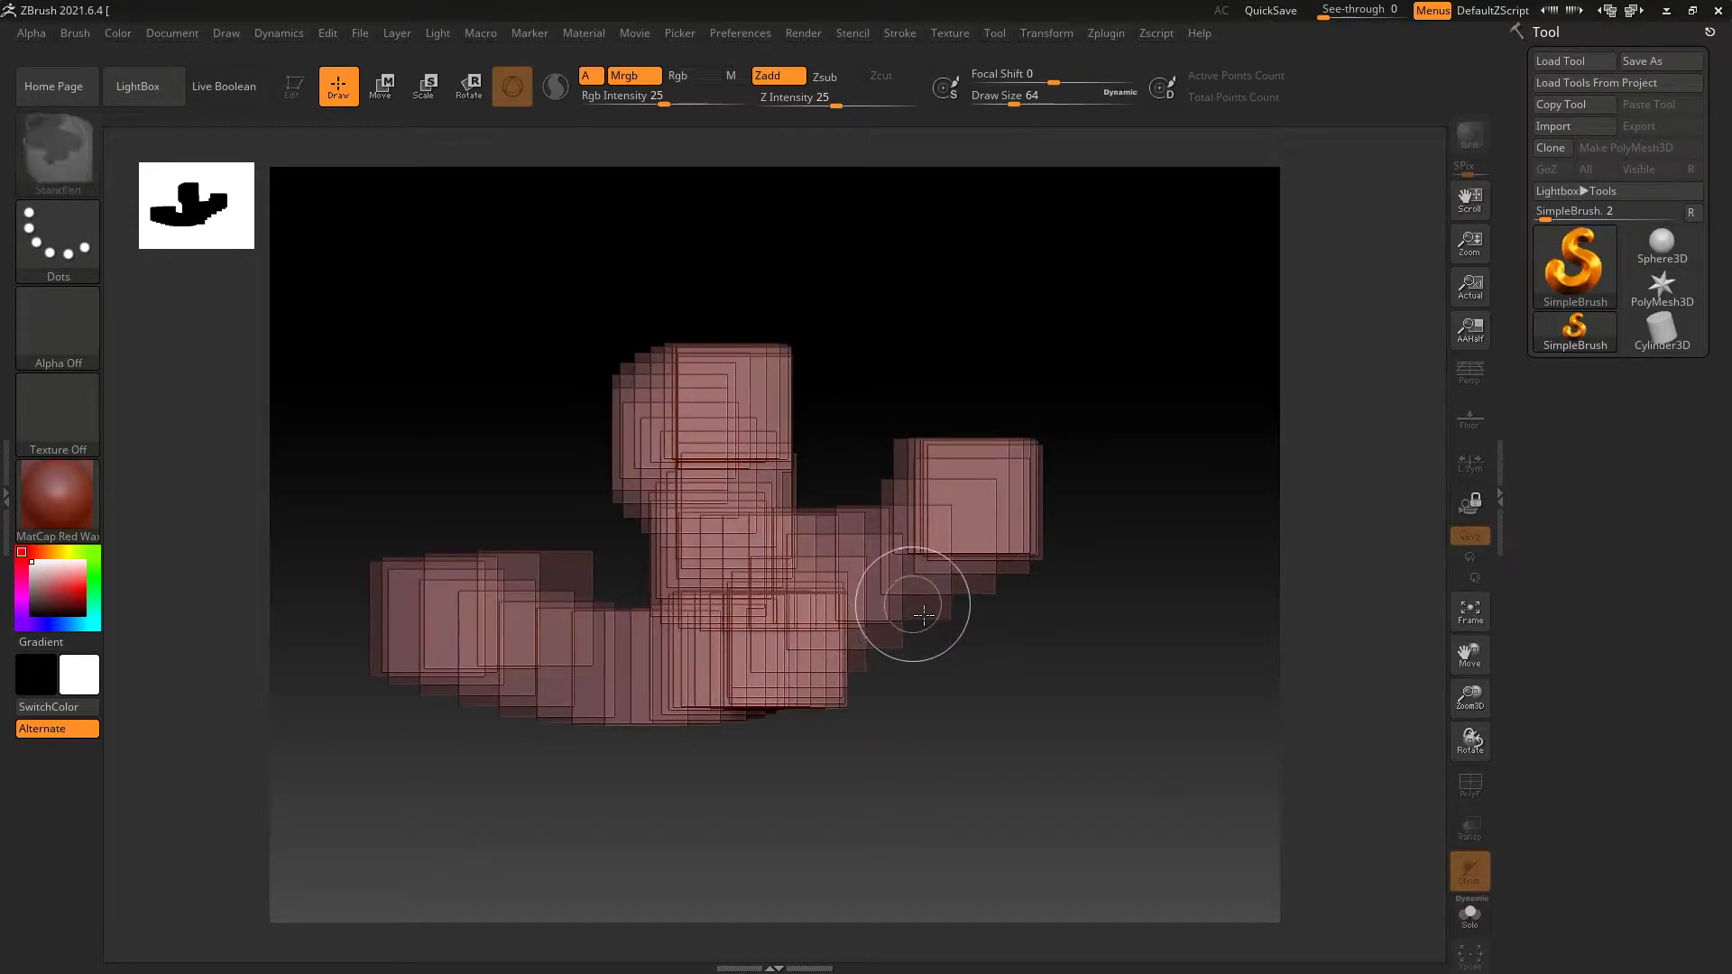
key("ctrl+z")
key("ctrl+z")
key("ctrl+z")
left_click_drag(924, 599, 947, 524)
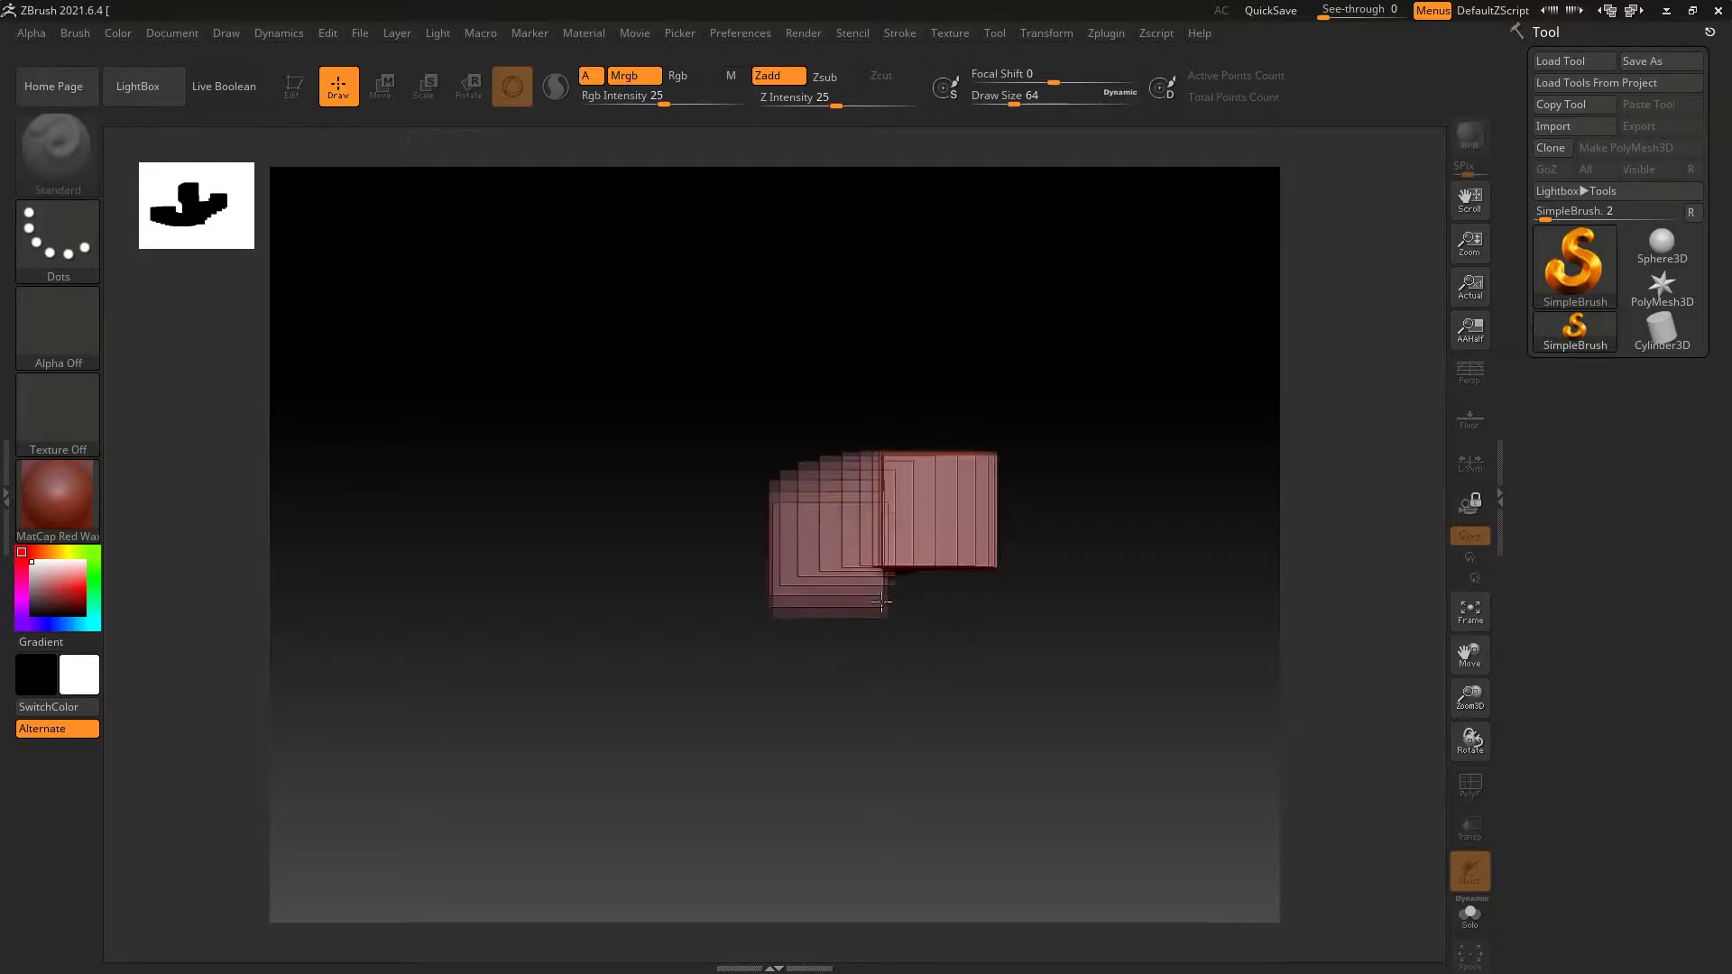
key("ctrl+z")
mouse_move(866, 587)
left_mouse_down()
mouse_move(758, 572)
mouse_move(824, 639)
mouse_move(1072, 631)
left_mouse_up()
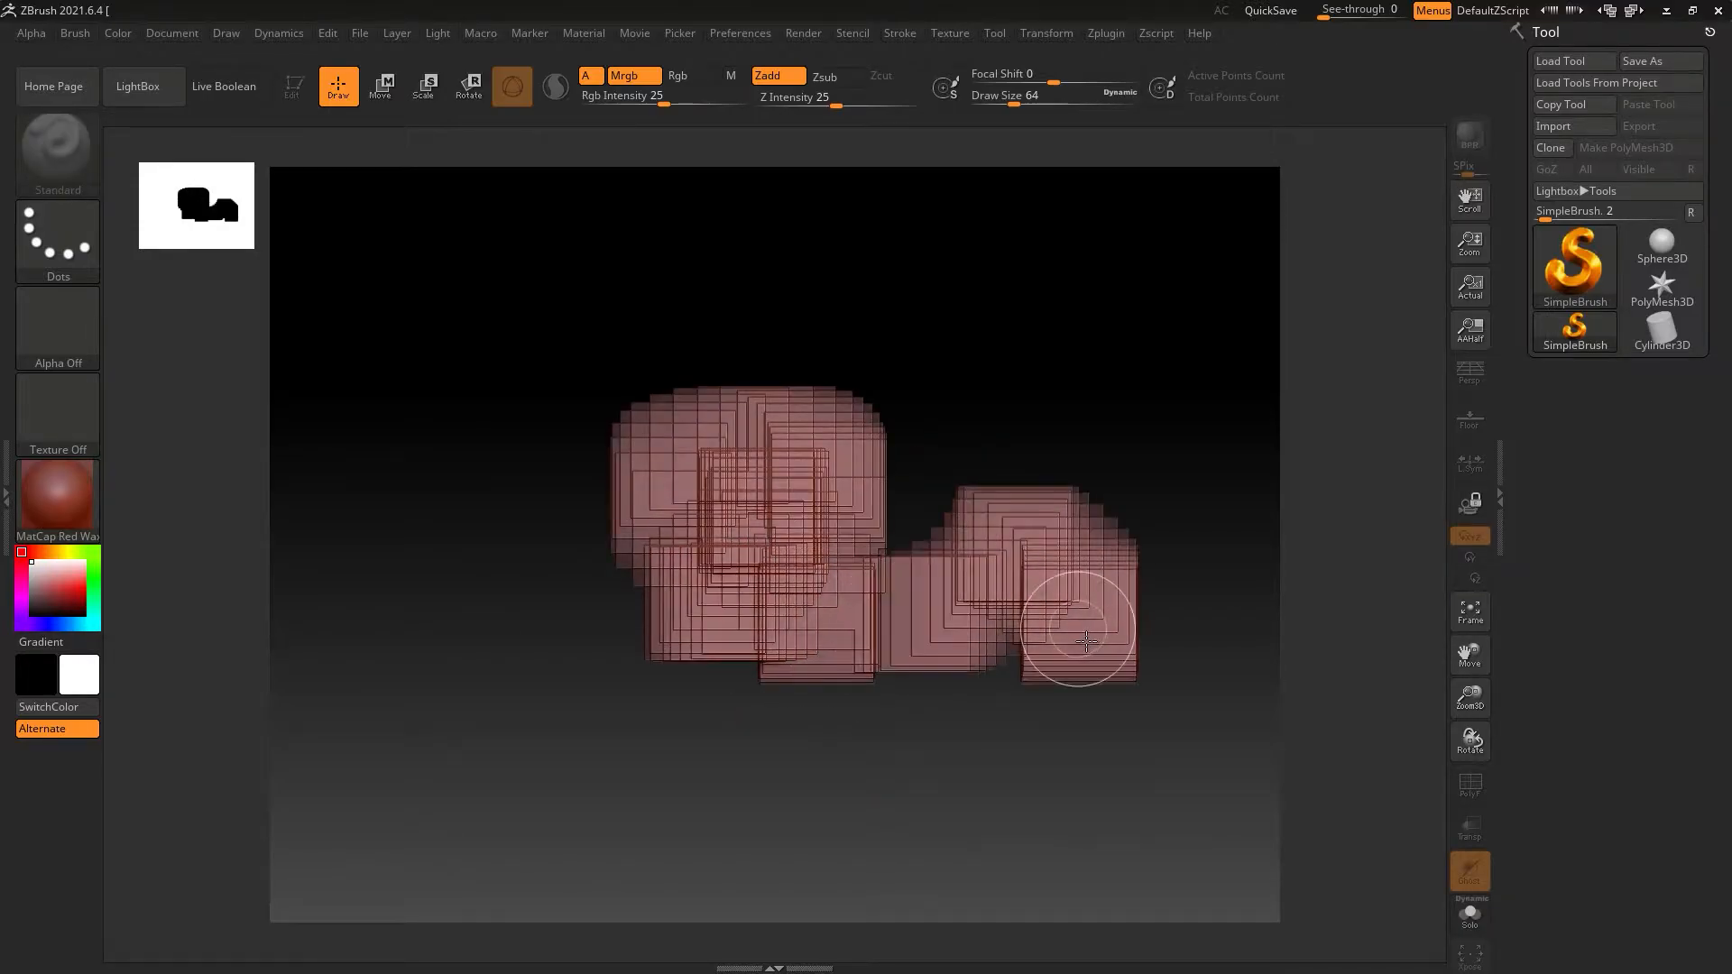
key("ctrl+n")
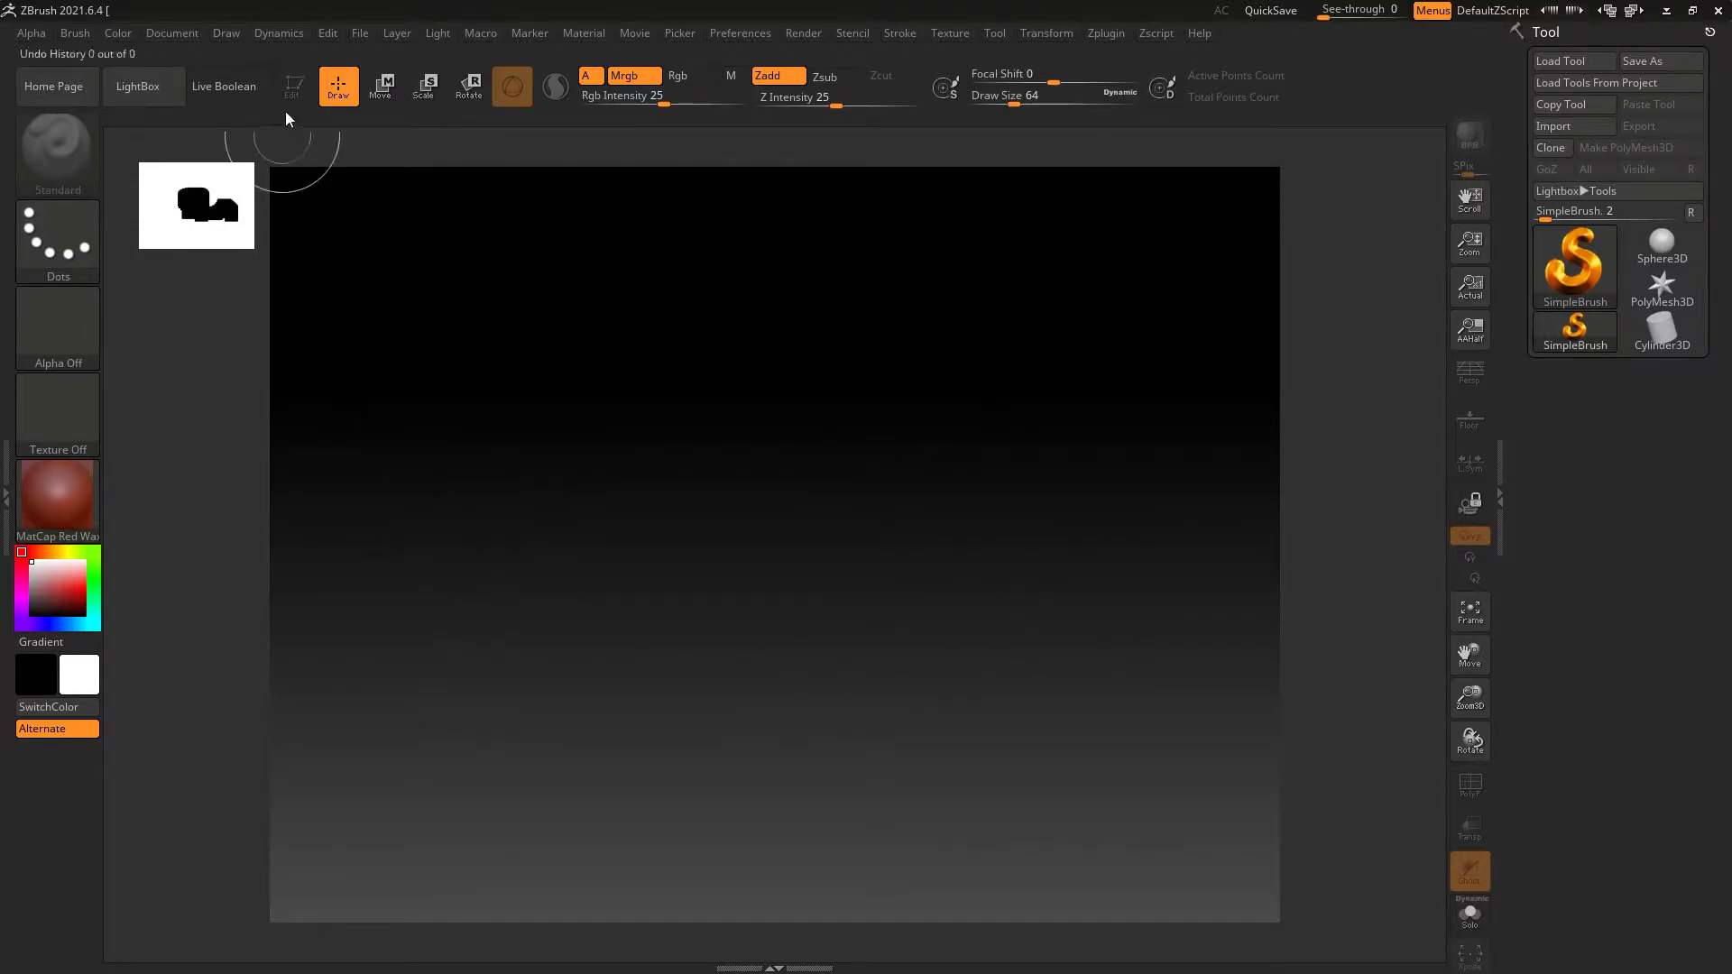
Turn off the document's Pro proportion lock and resize the document to 1920 wide by 1080 high.
left_click(172, 33)
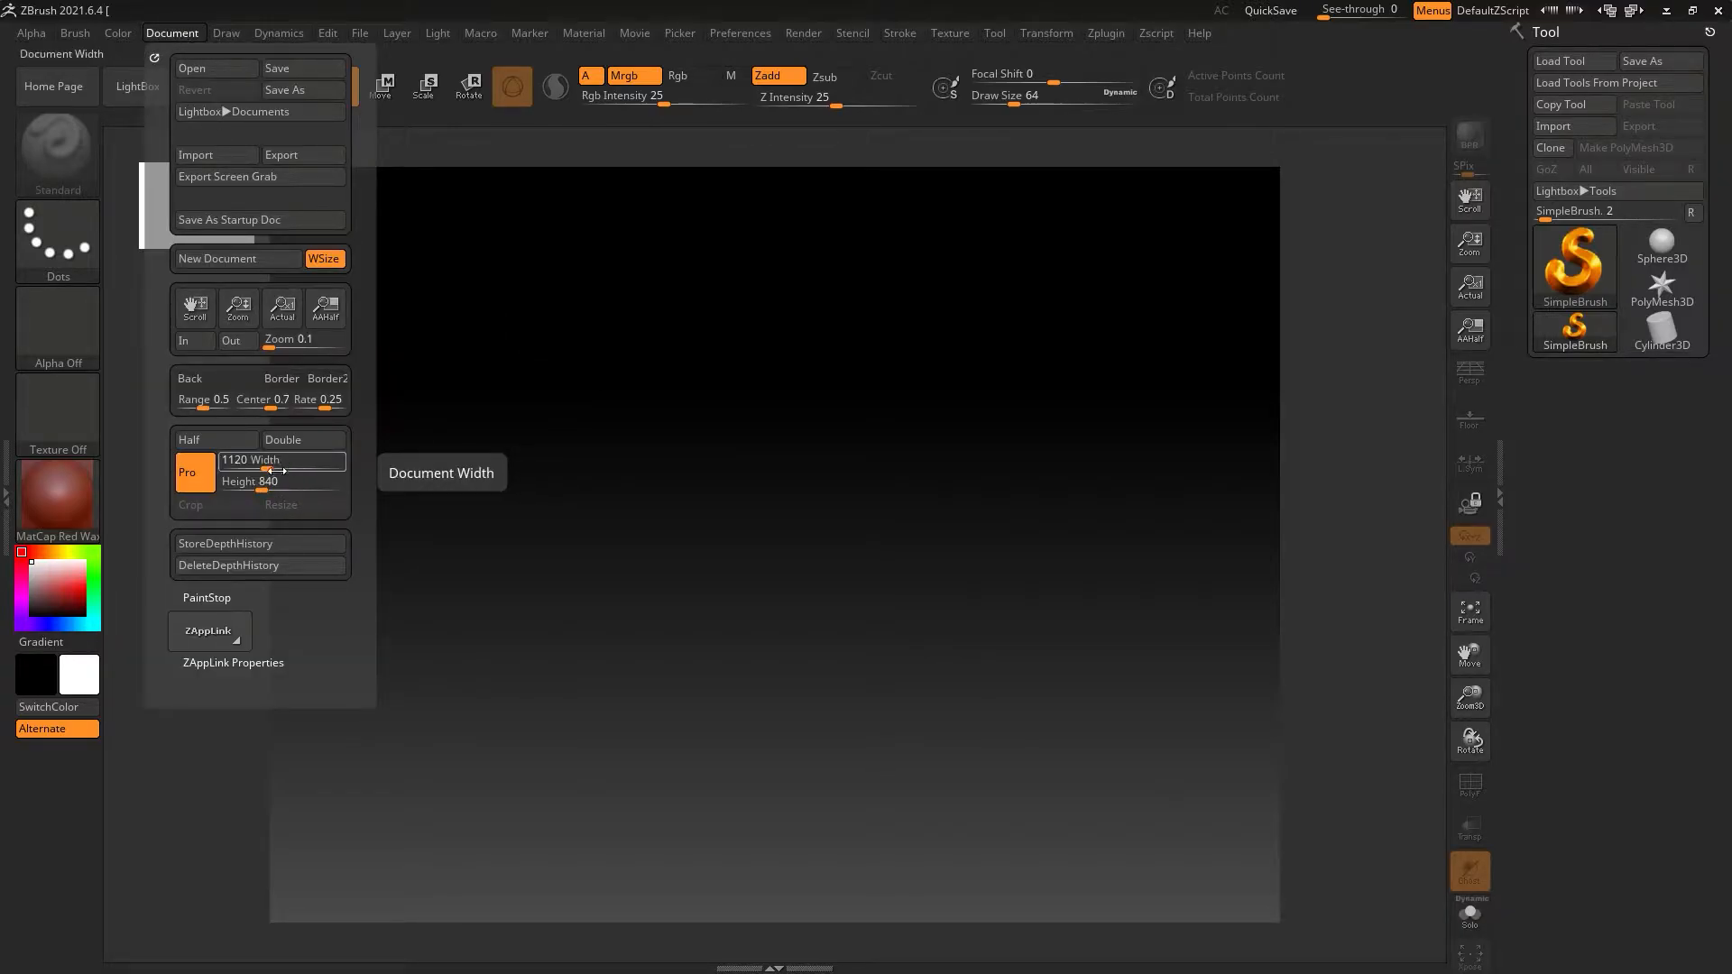
left_click_drag(271, 469, 290, 474)
left_click(187, 474)
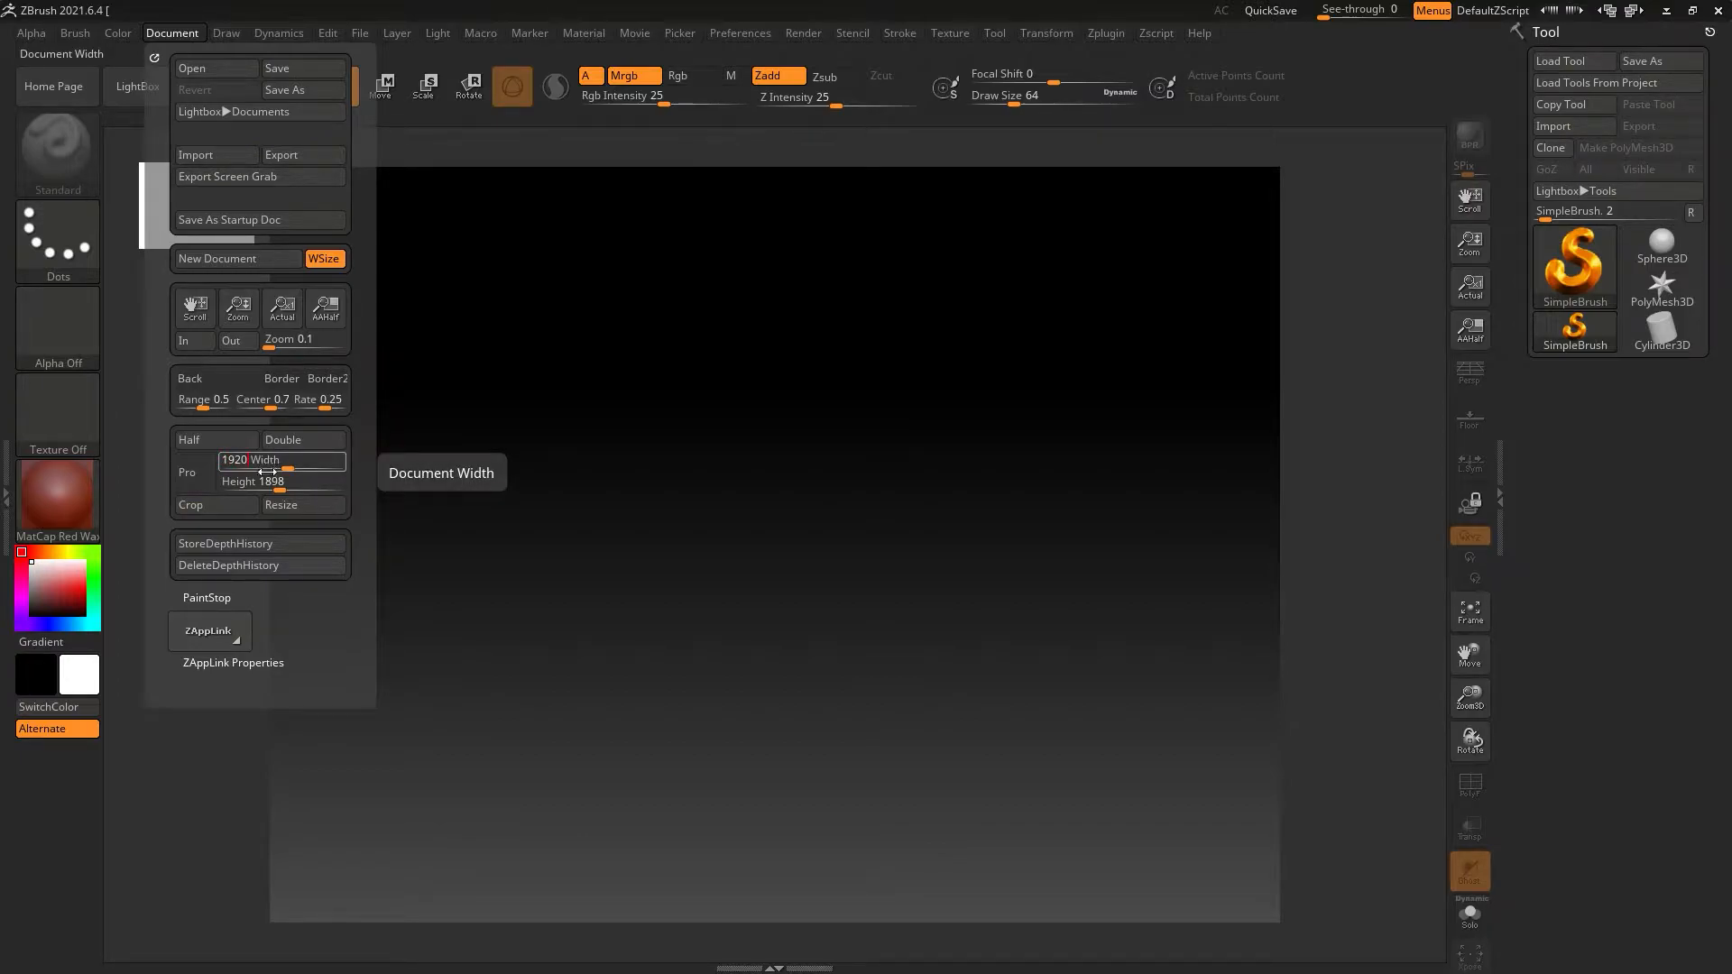
left_click(267, 482)
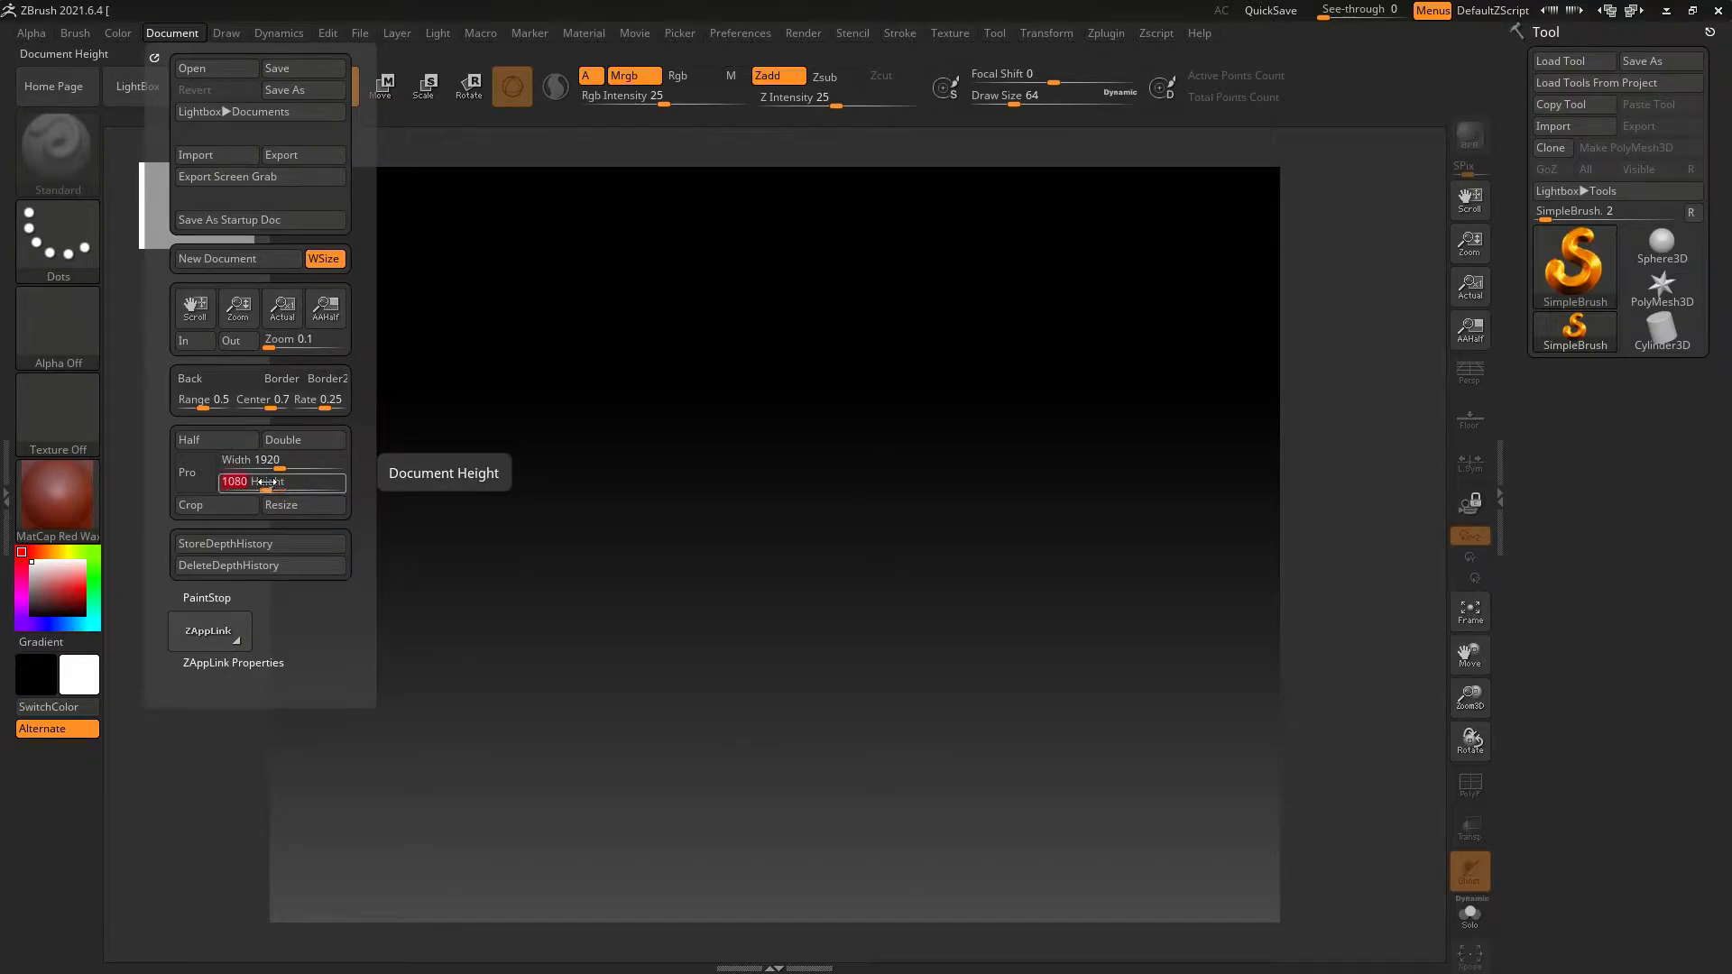
key("Return")
left_click(295, 507)
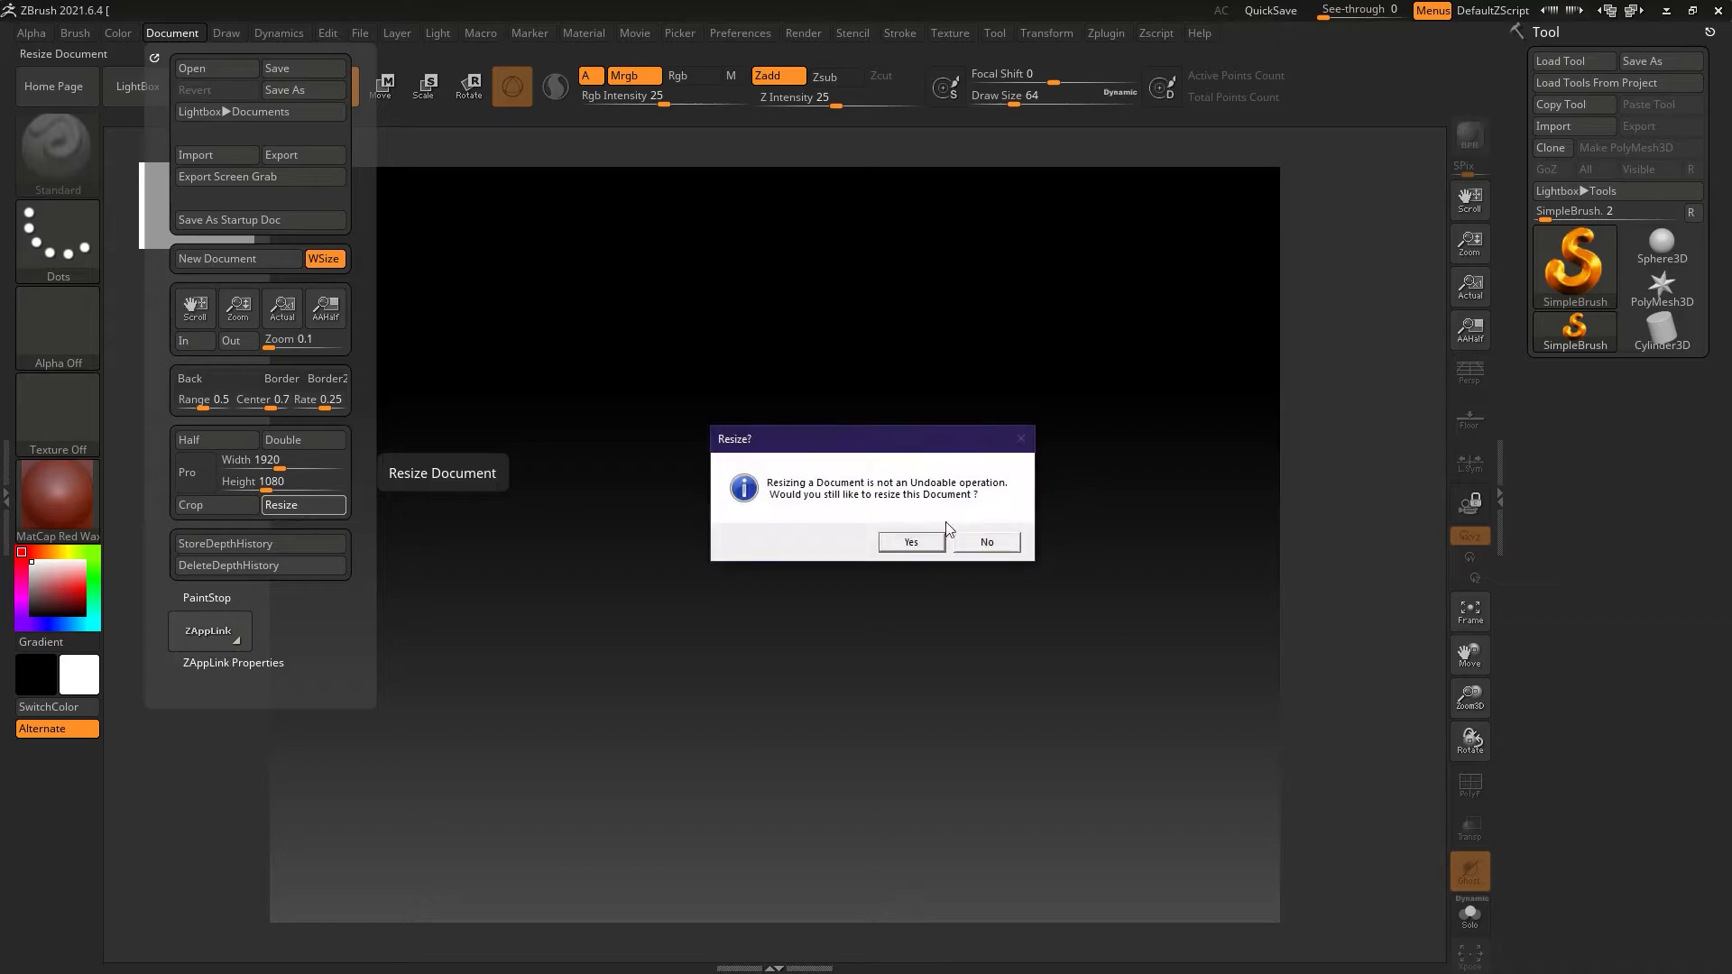
left_click(912, 542)
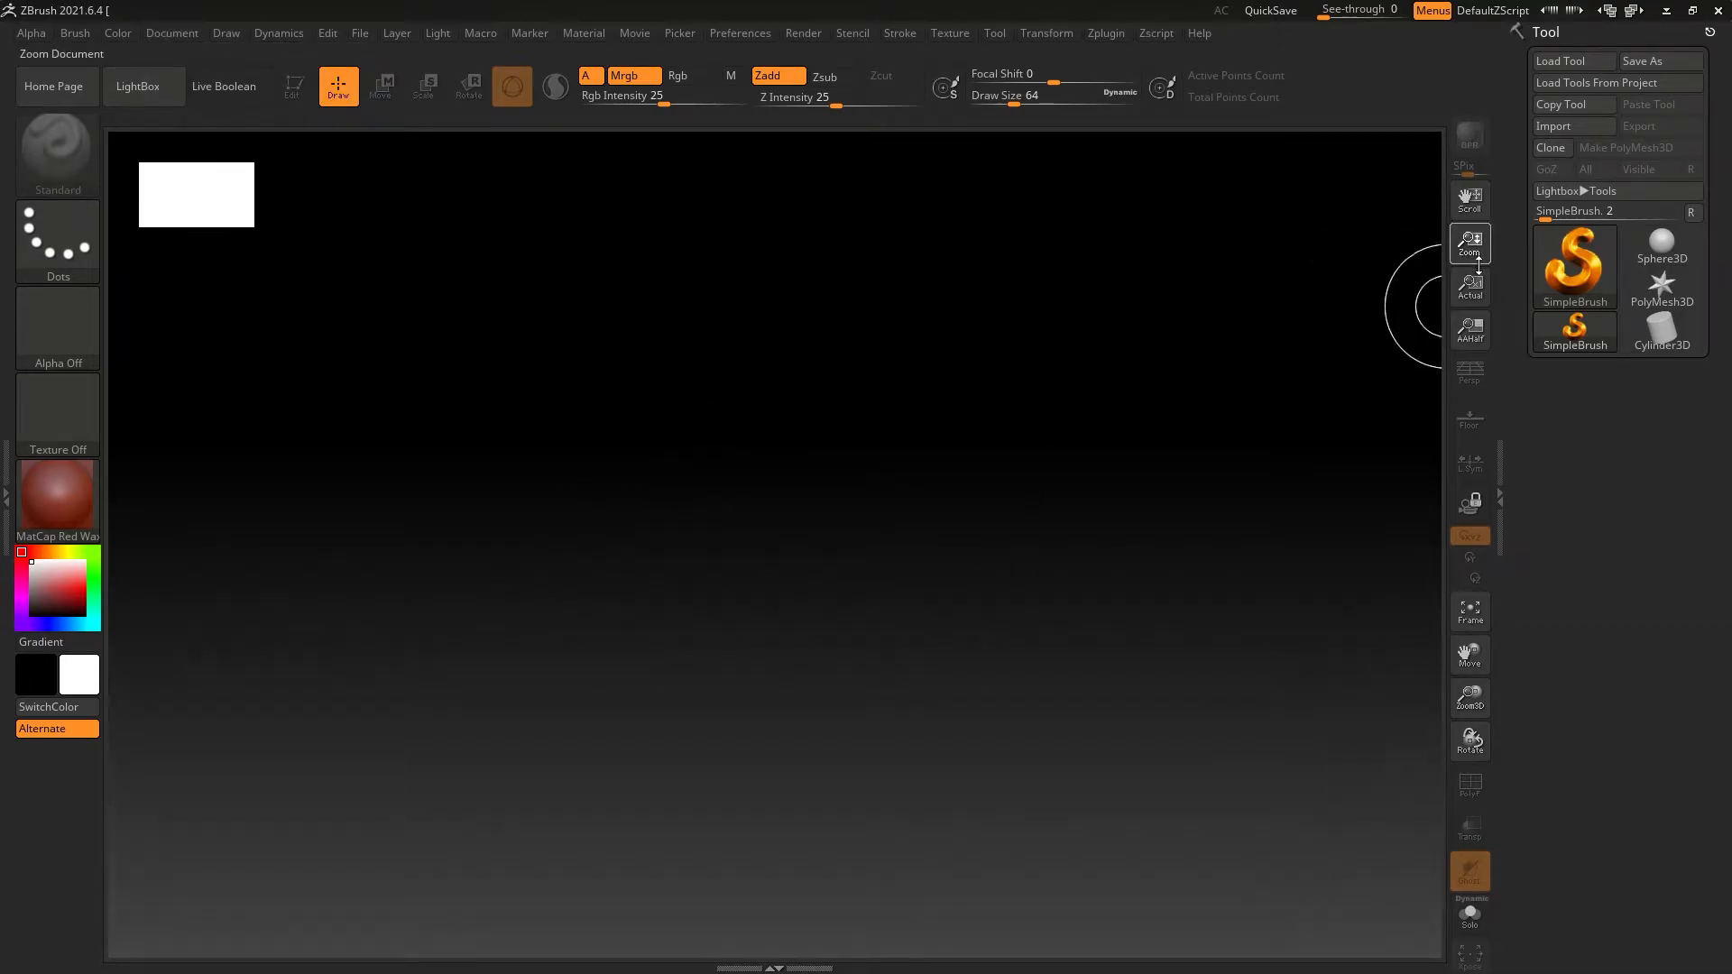
Zoom the document out, compare actual size with antialiased half size, and return it to actual size.
left_click_drag(1499, 339, 1478, 262)
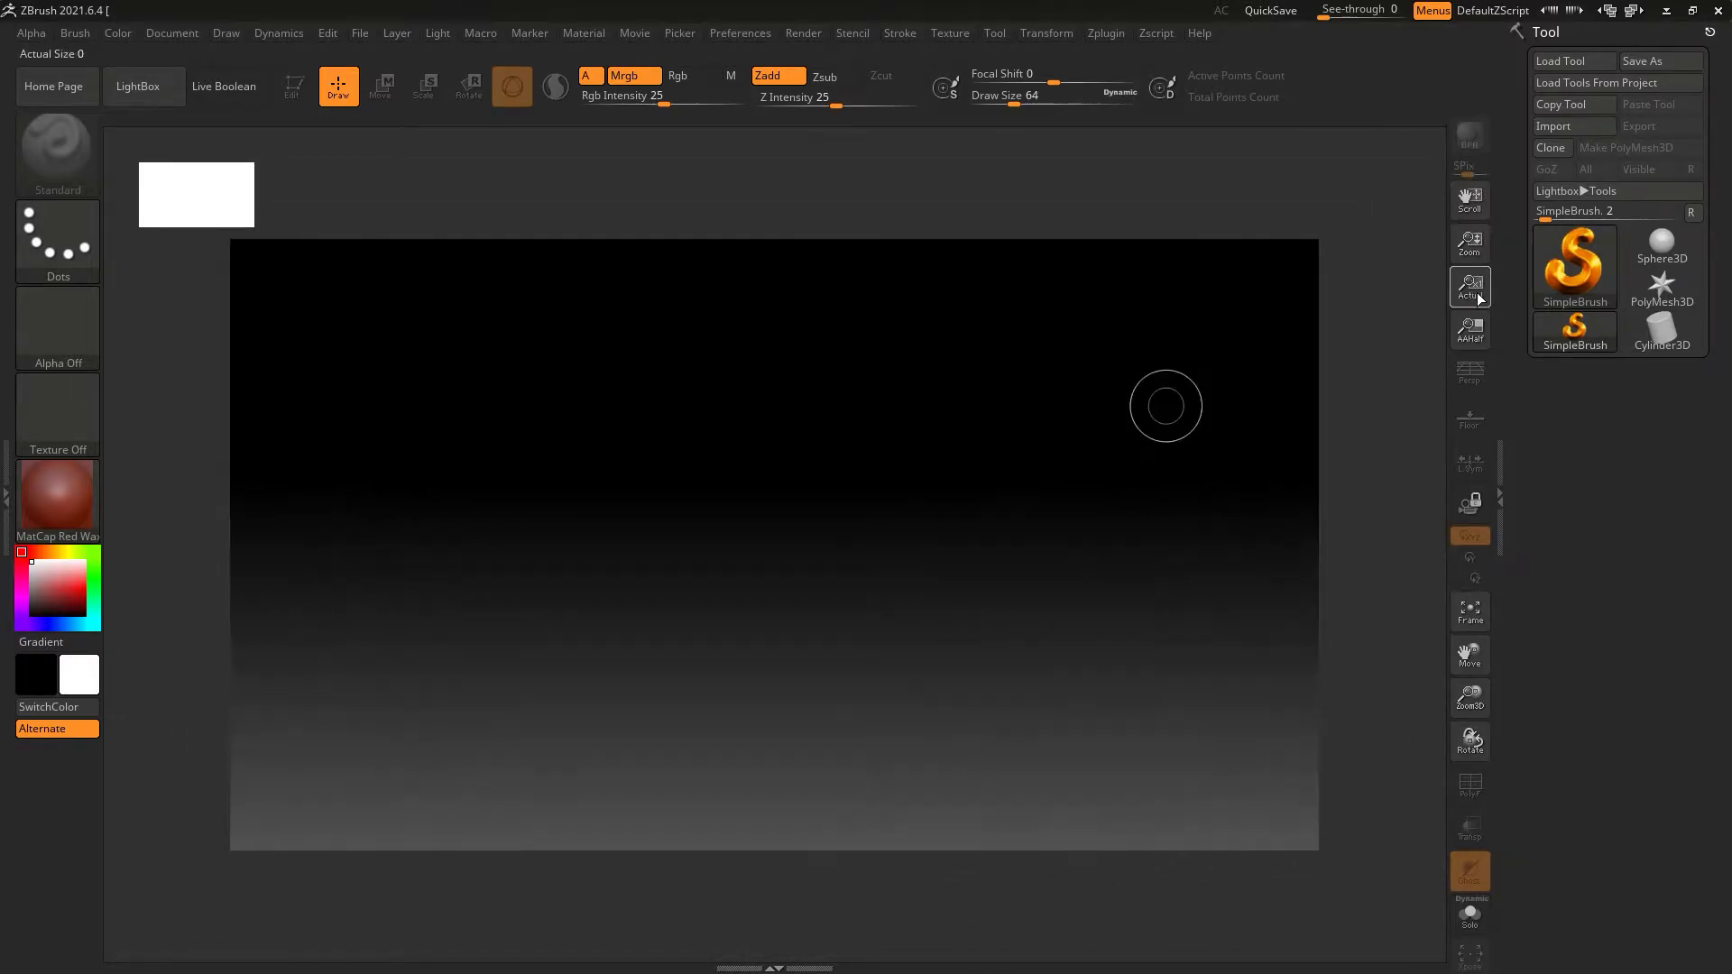
left_click(1480, 289)
key("ctrl")
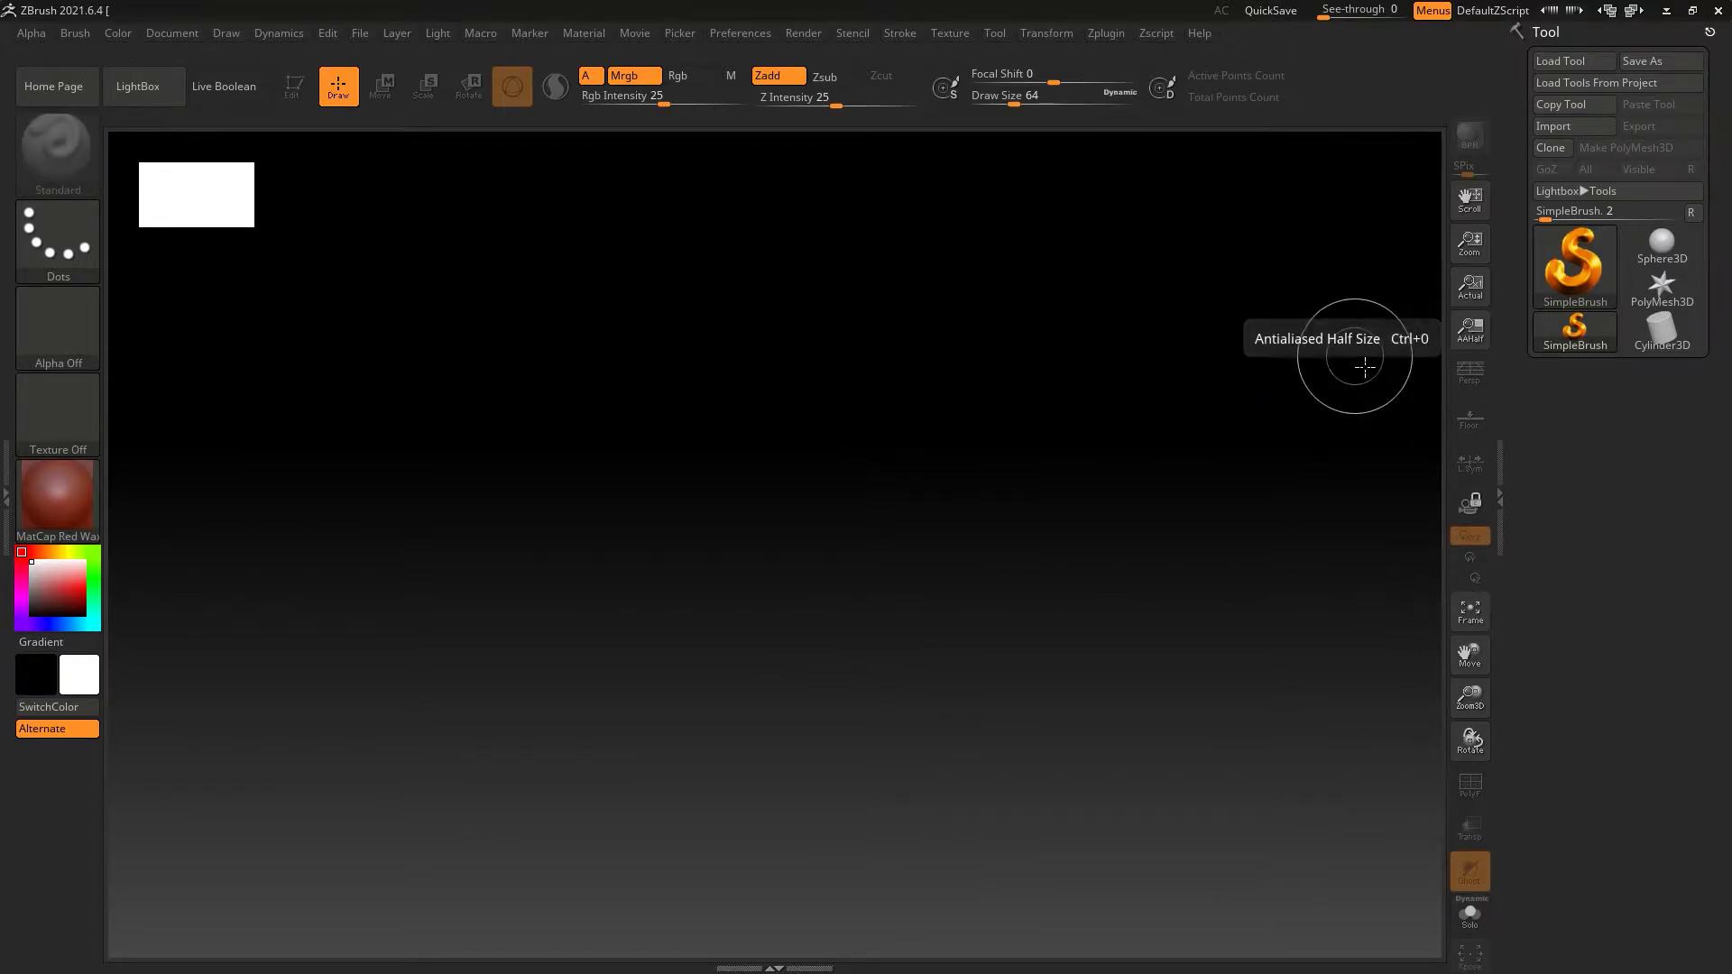
key("ctrl+0")
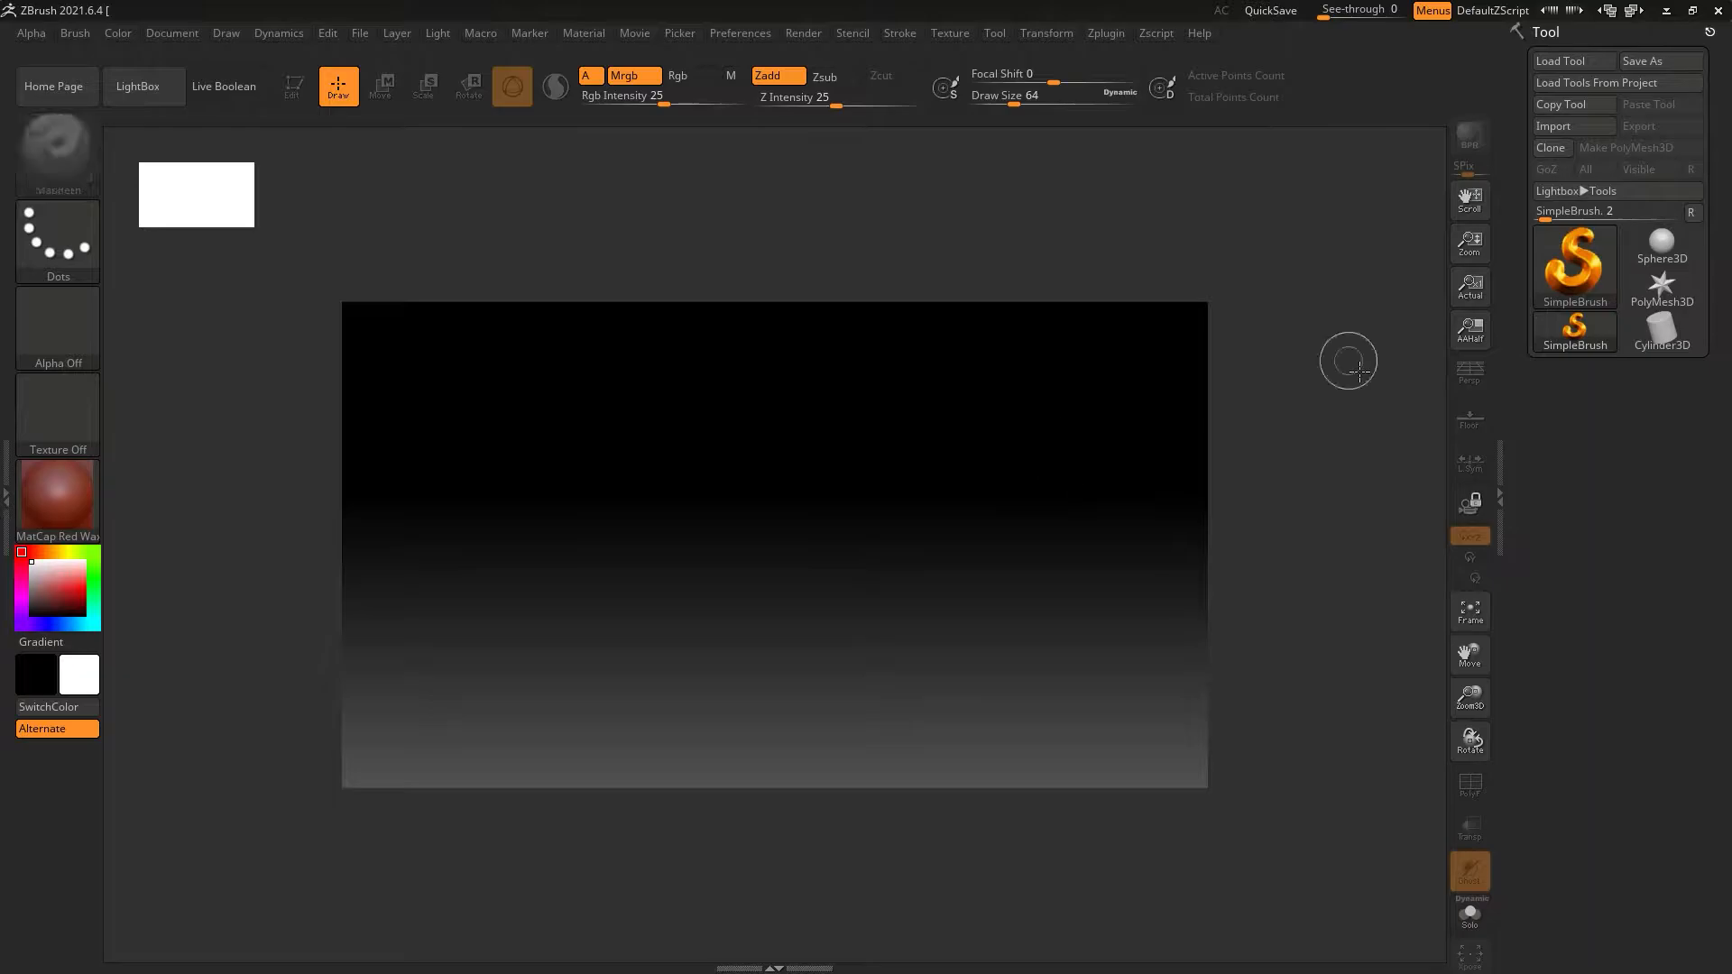
key("0")
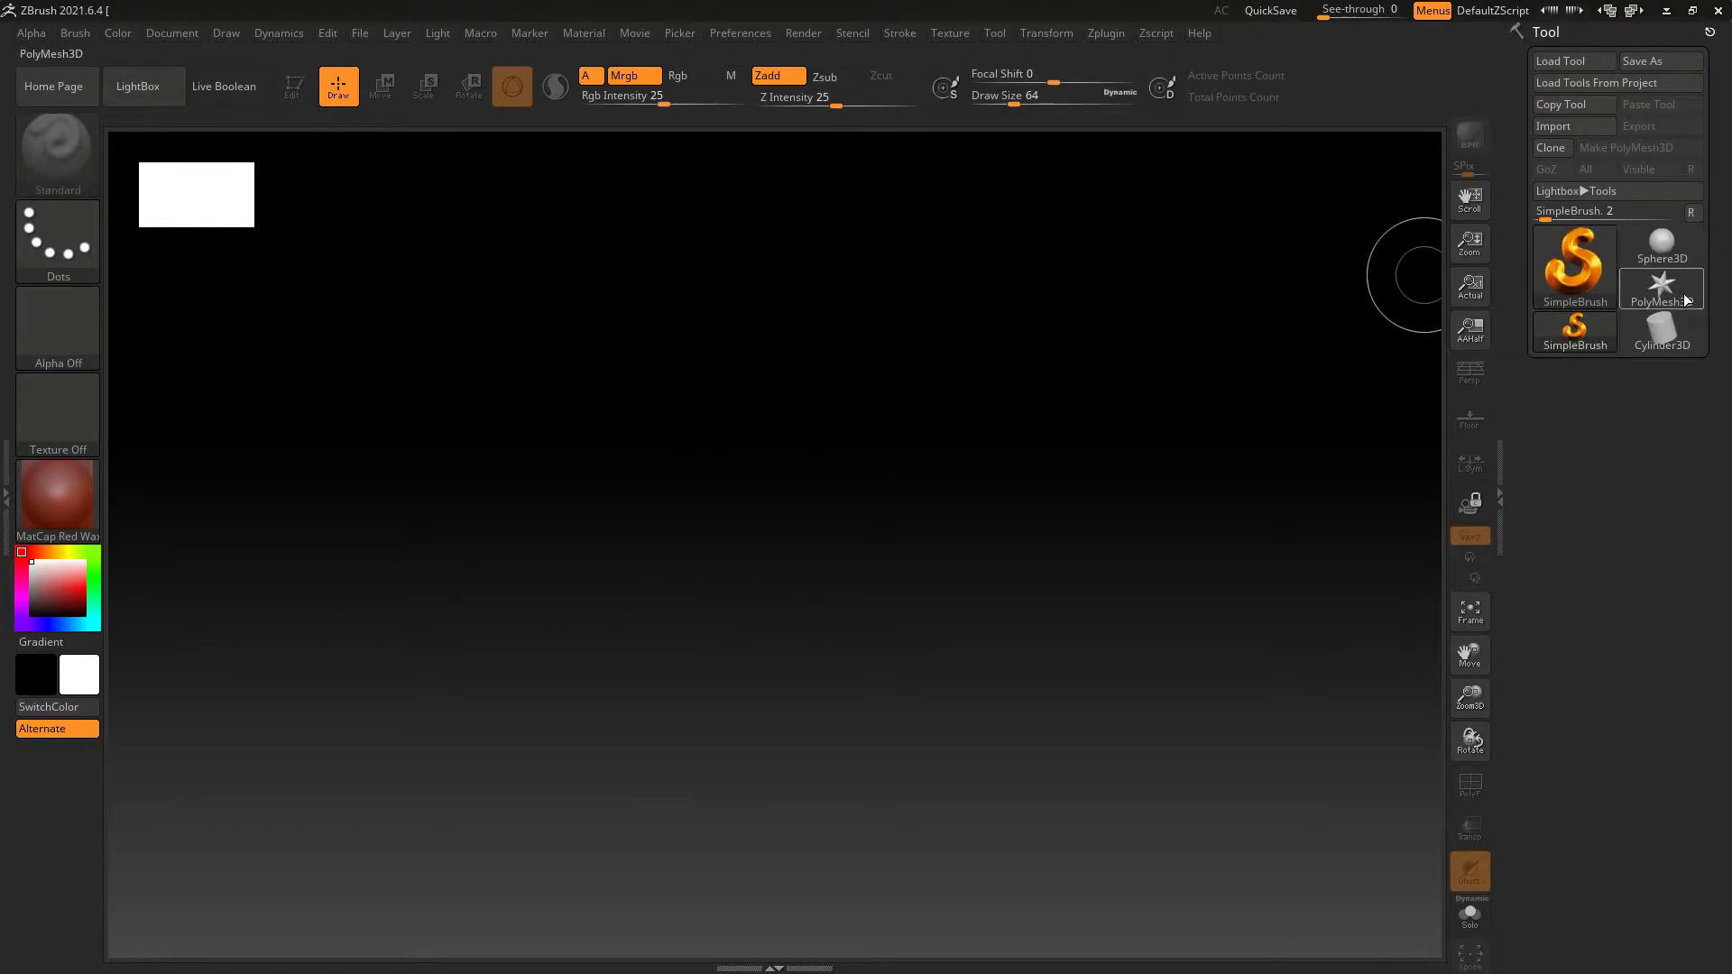
Draw four overlapping Sphere3D primitives on the canvas.
left_click(1664, 246)
mouse_move(780, 493)
left_mouse_down()
mouse_move(885, 653)
mouse_move(816, 722)
left_mouse_up()
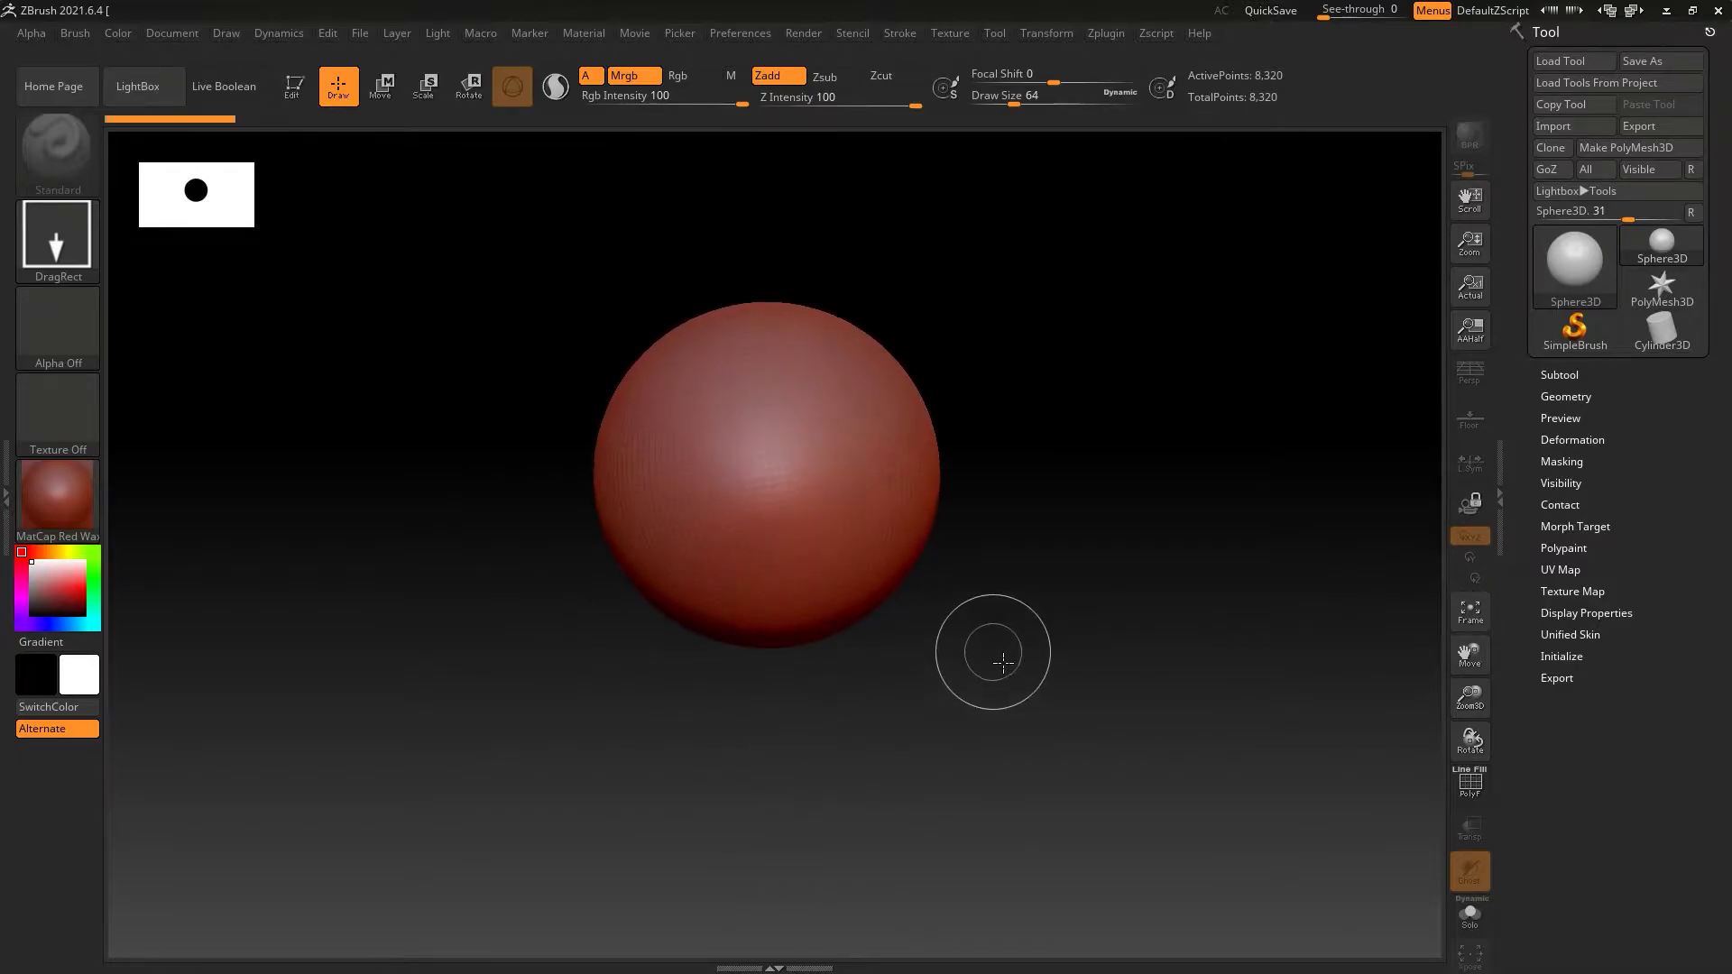
left_click_drag(618, 588, 805, 749)
left_click_drag(972, 587, 879, 767)
left_click_drag(784, 689, 985, 828)
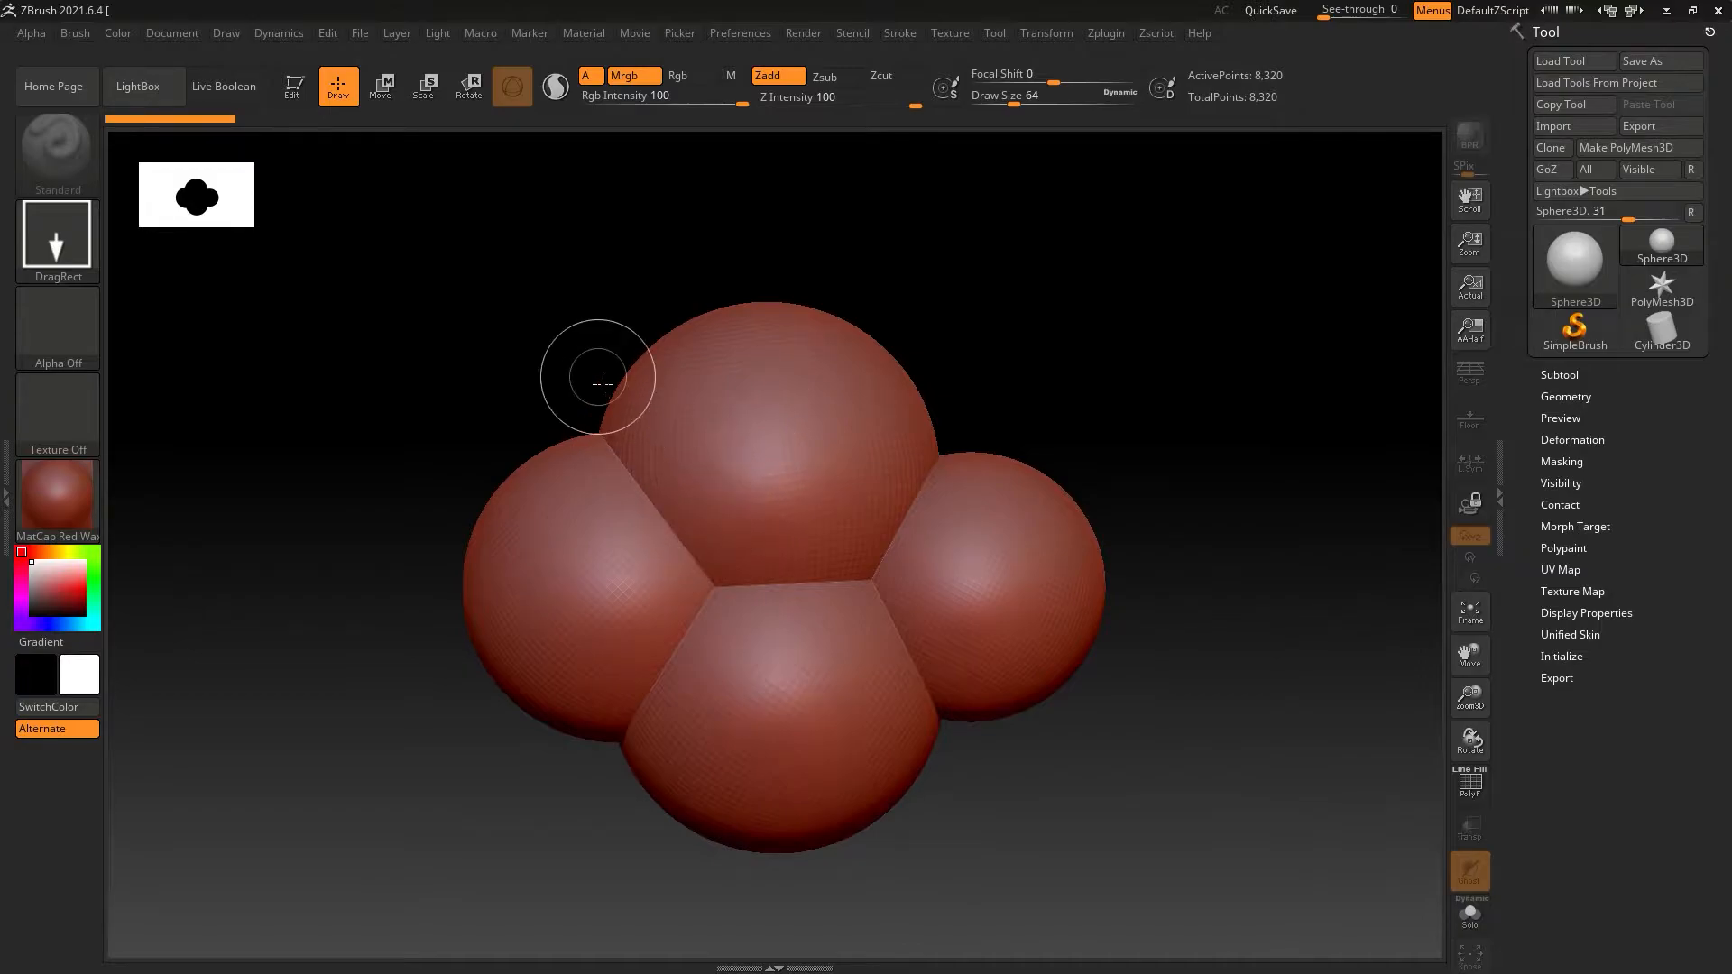
Enter Edit mode for the last sphere drawn and clear the dropped copies from the canvas.
left_click(291, 79)
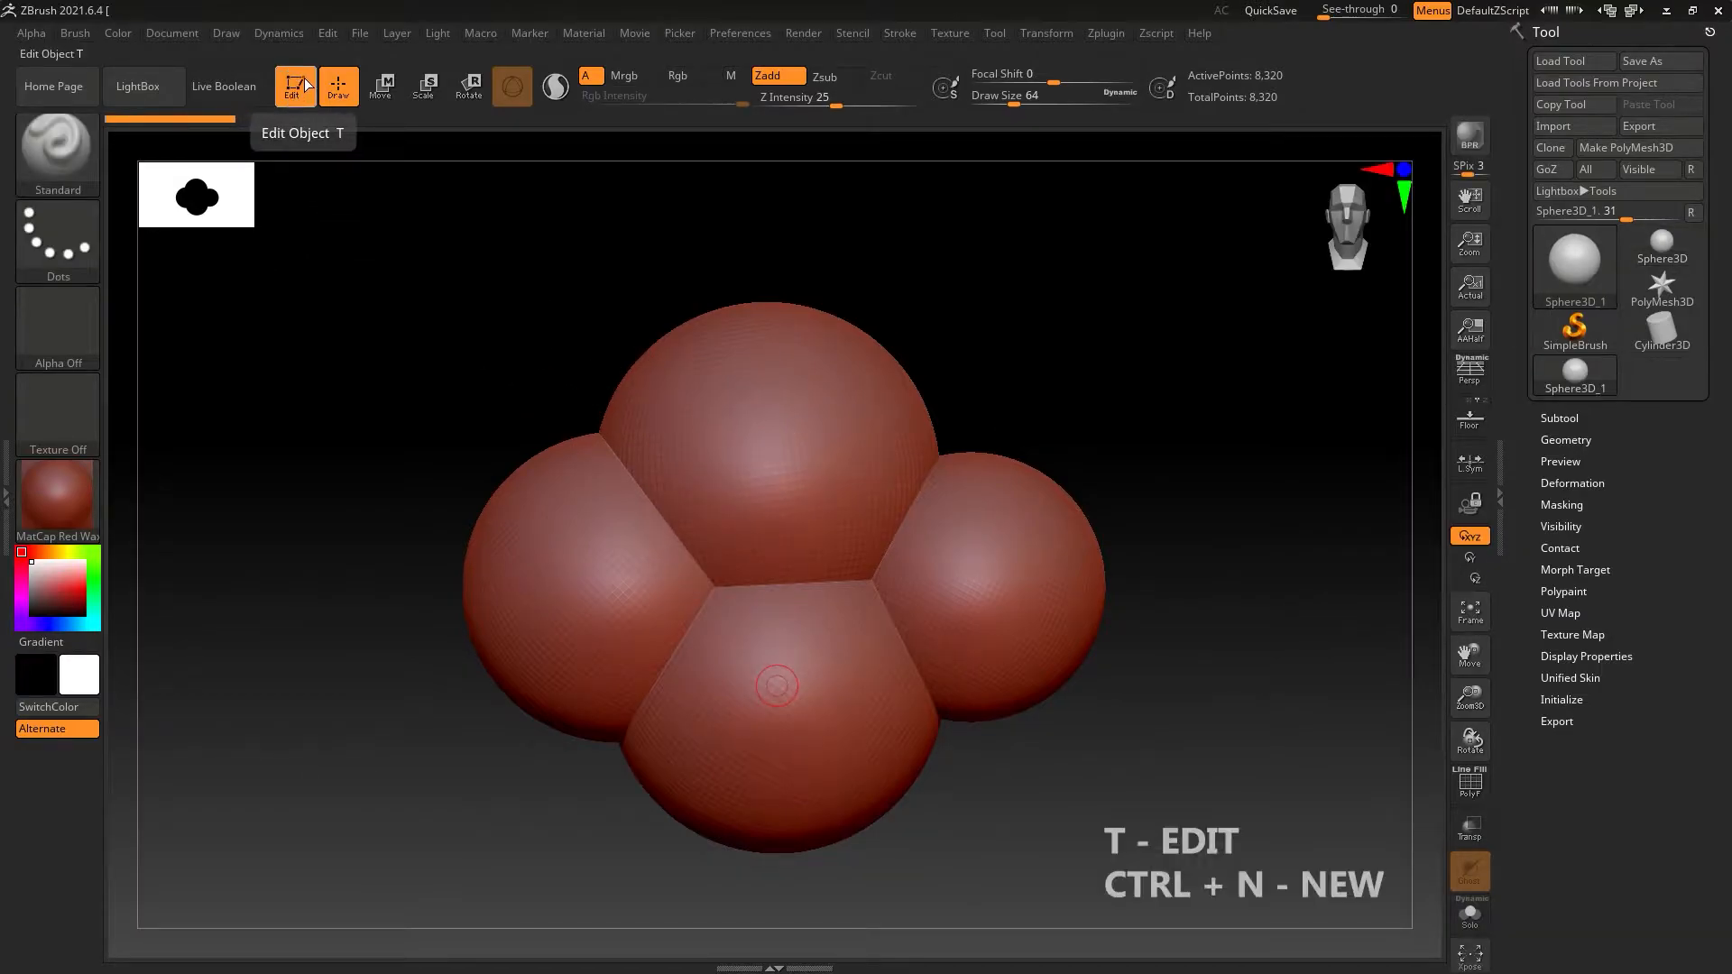
key("ctrl")
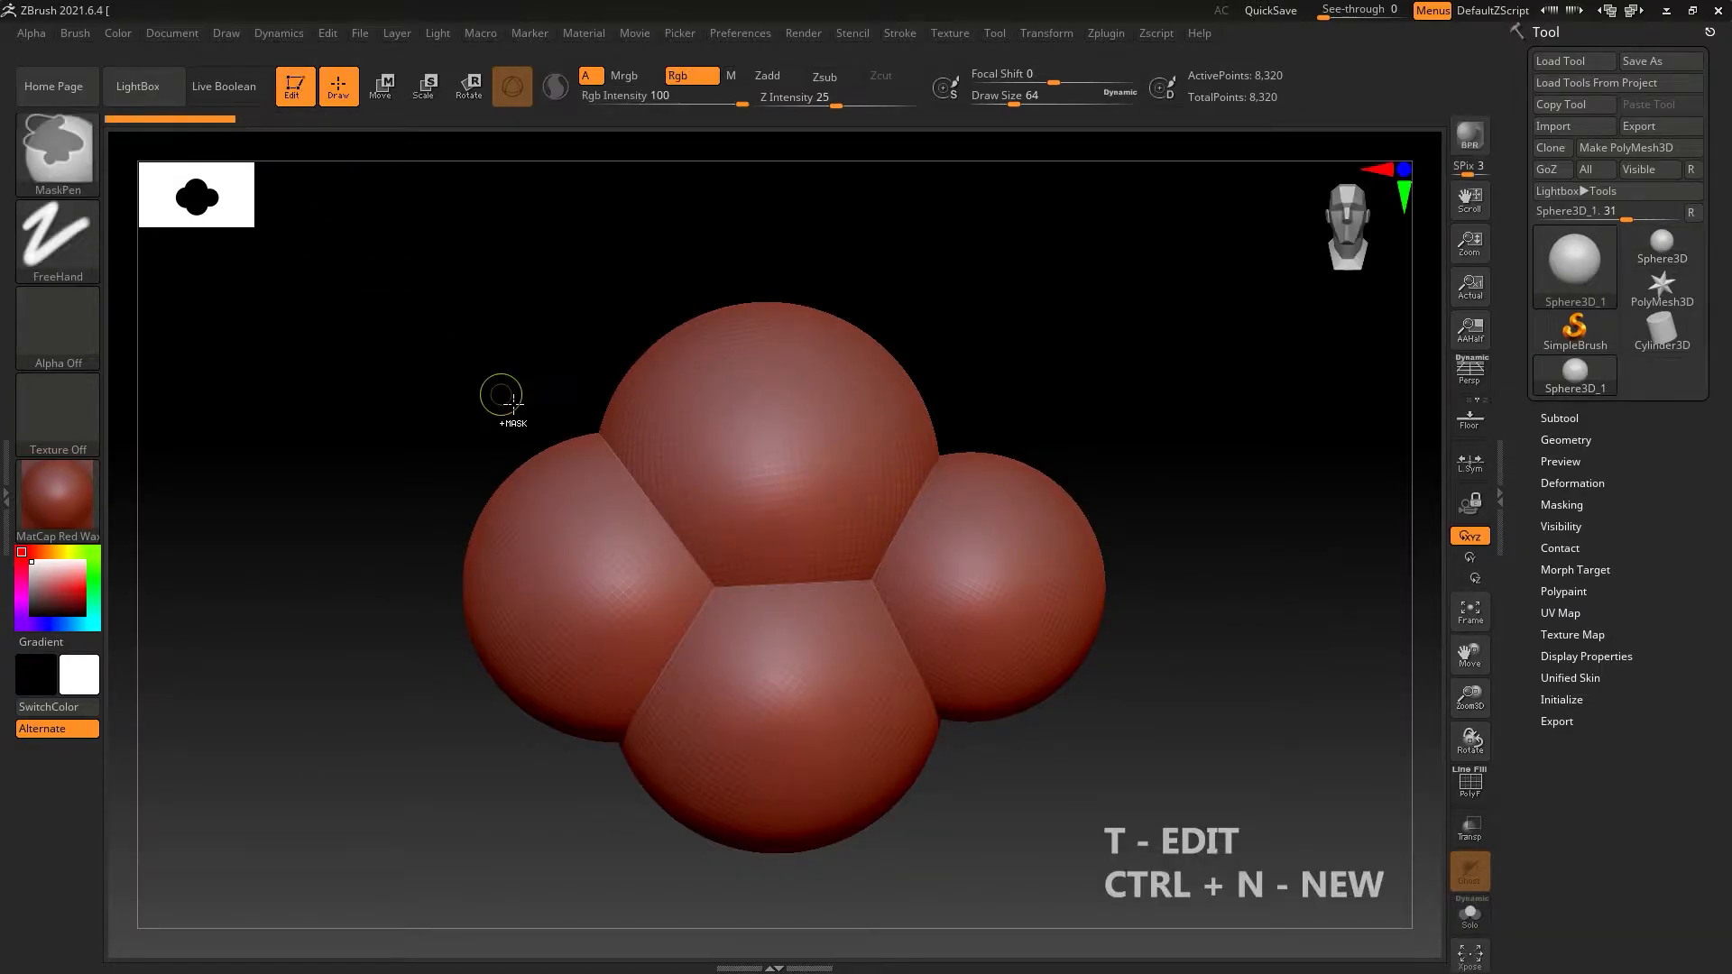
key("ctrl+n")
mouse_move(812, 646)
right_mouse_down()
mouse_move(804, 680)
mouse_move(866, 696)
mouse_move(819, 702)
mouse_move(863, 648)
mouse_move(768, 714)
mouse_move(685, 712)
mouse_move(852, 629)
mouse_move(818, 632)
right_mouse_up()
right_click_drag(964, 609, 685, 624, "alt")
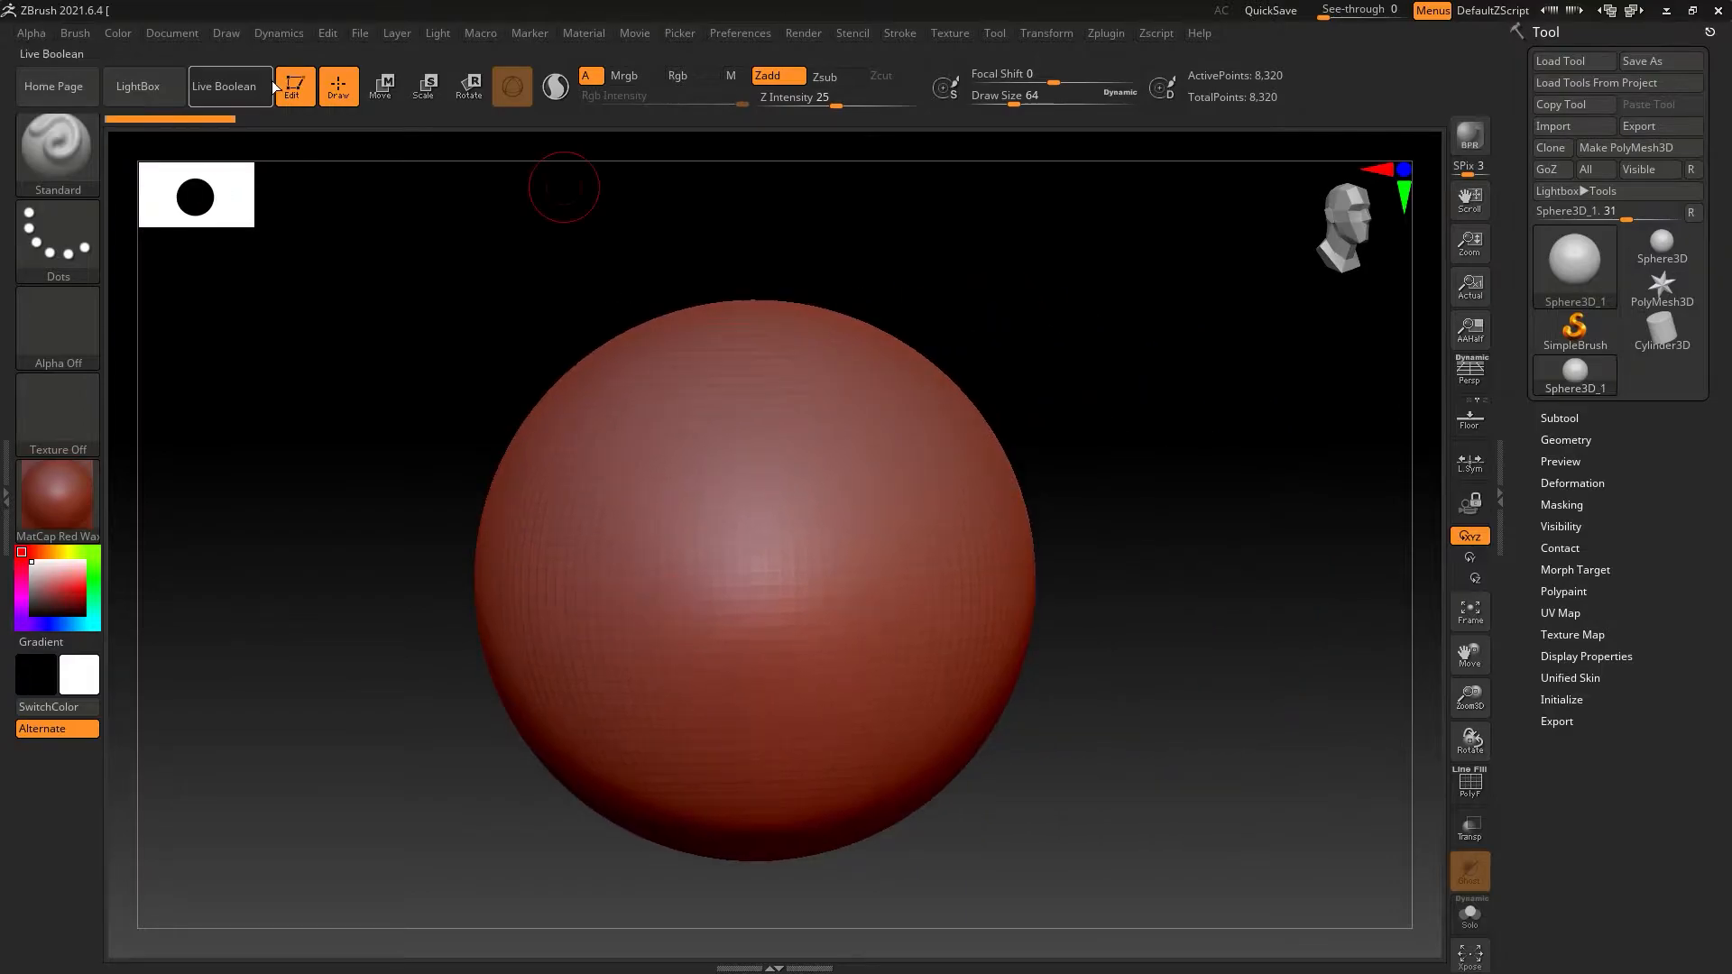
Leave Edit mode and draw three more spheres around the existing one.
left_click(291, 86)
left_click(256, 136)
left_click(294, 86)
left_click(155, 133)
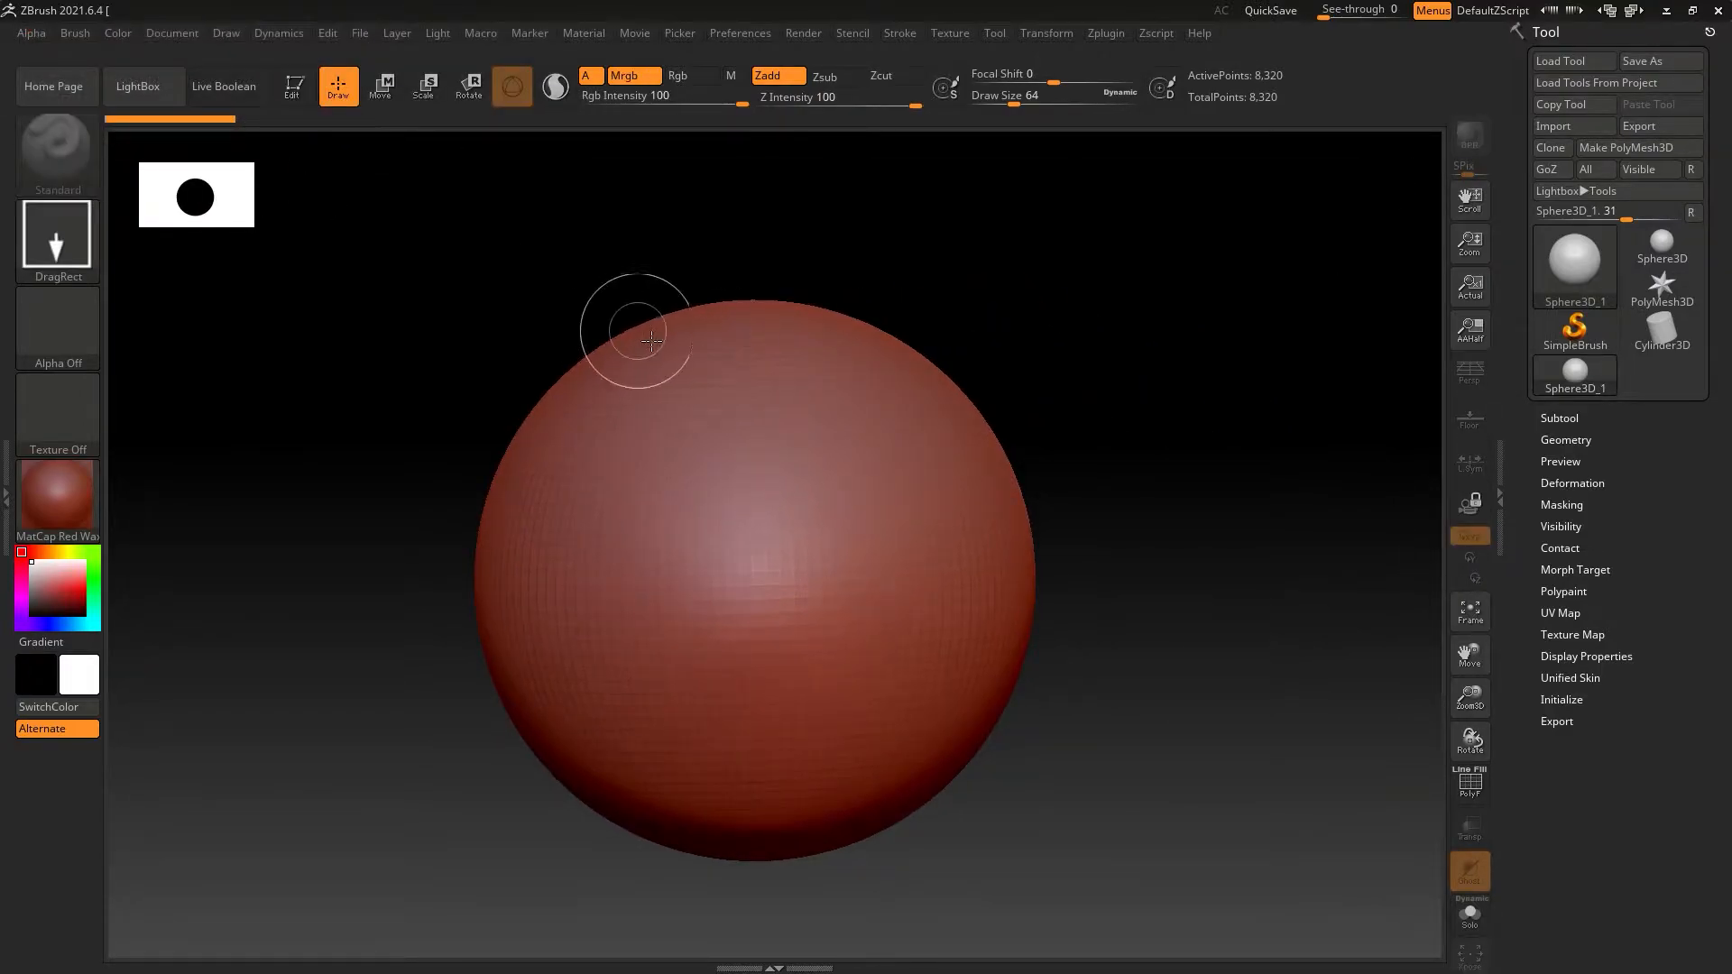
left_click_drag(1092, 466, 1262, 641)
left_click_drag(505, 538, 939, 749)
left_click_drag(868, 573, 1181, 769)
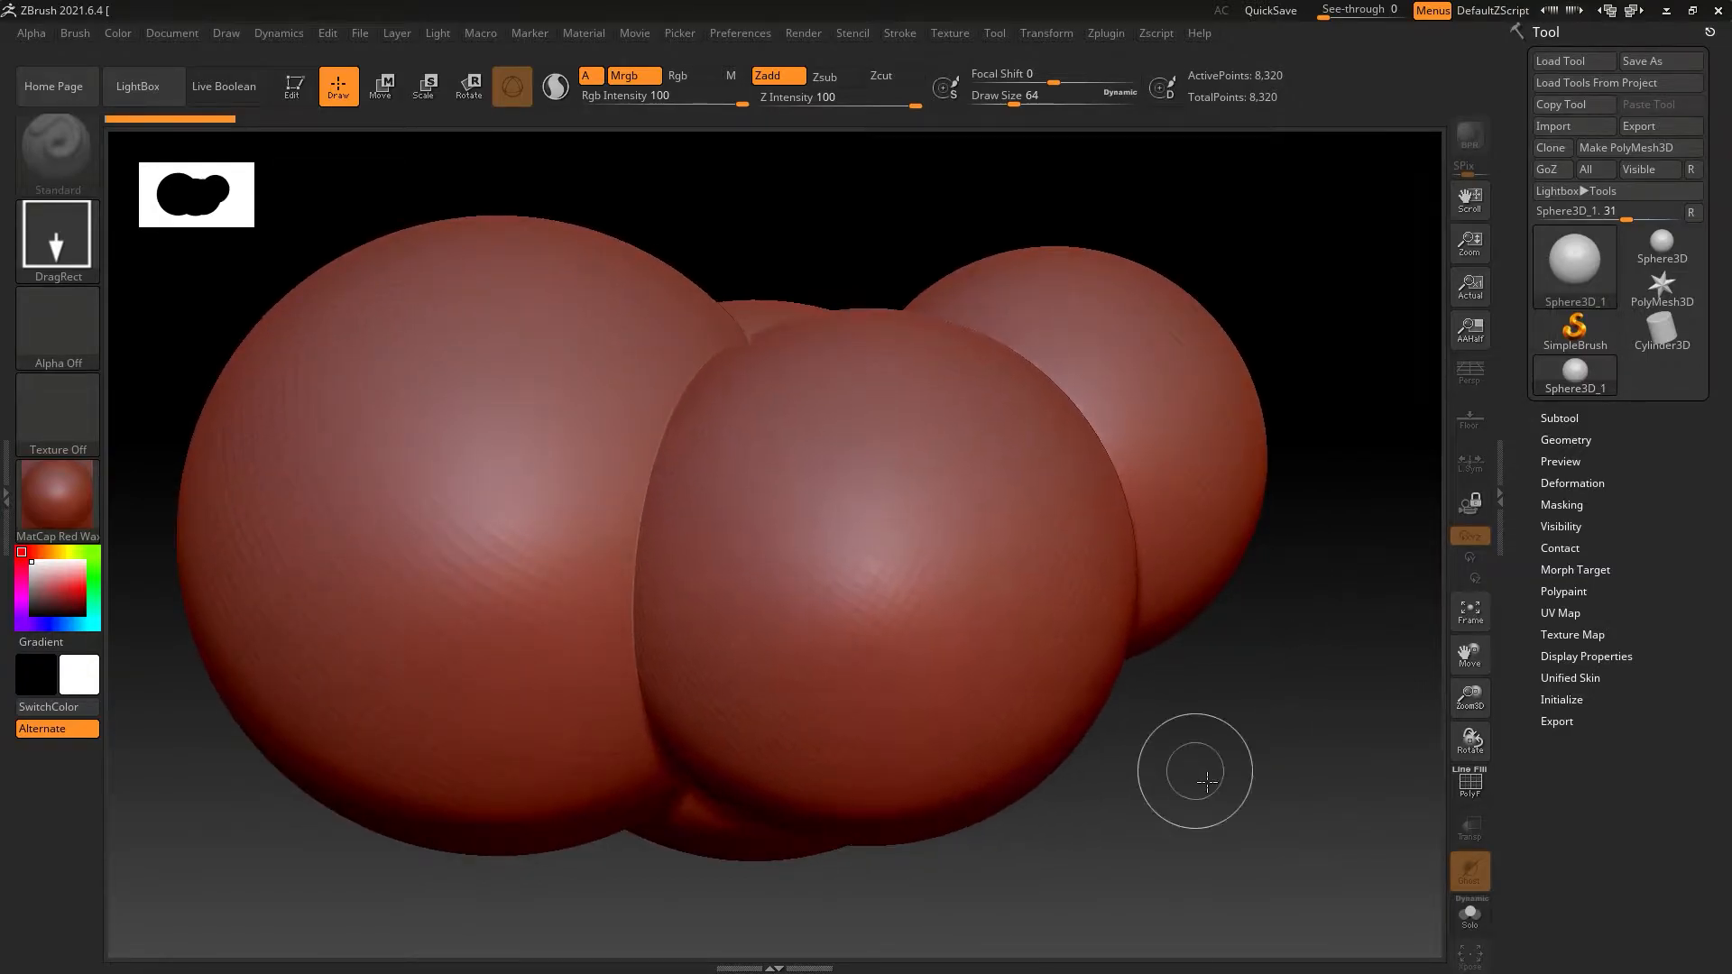
Turn Edit mode back on for the newest sphere and remove the other spheres from the canvas.
left_click(306, 96)
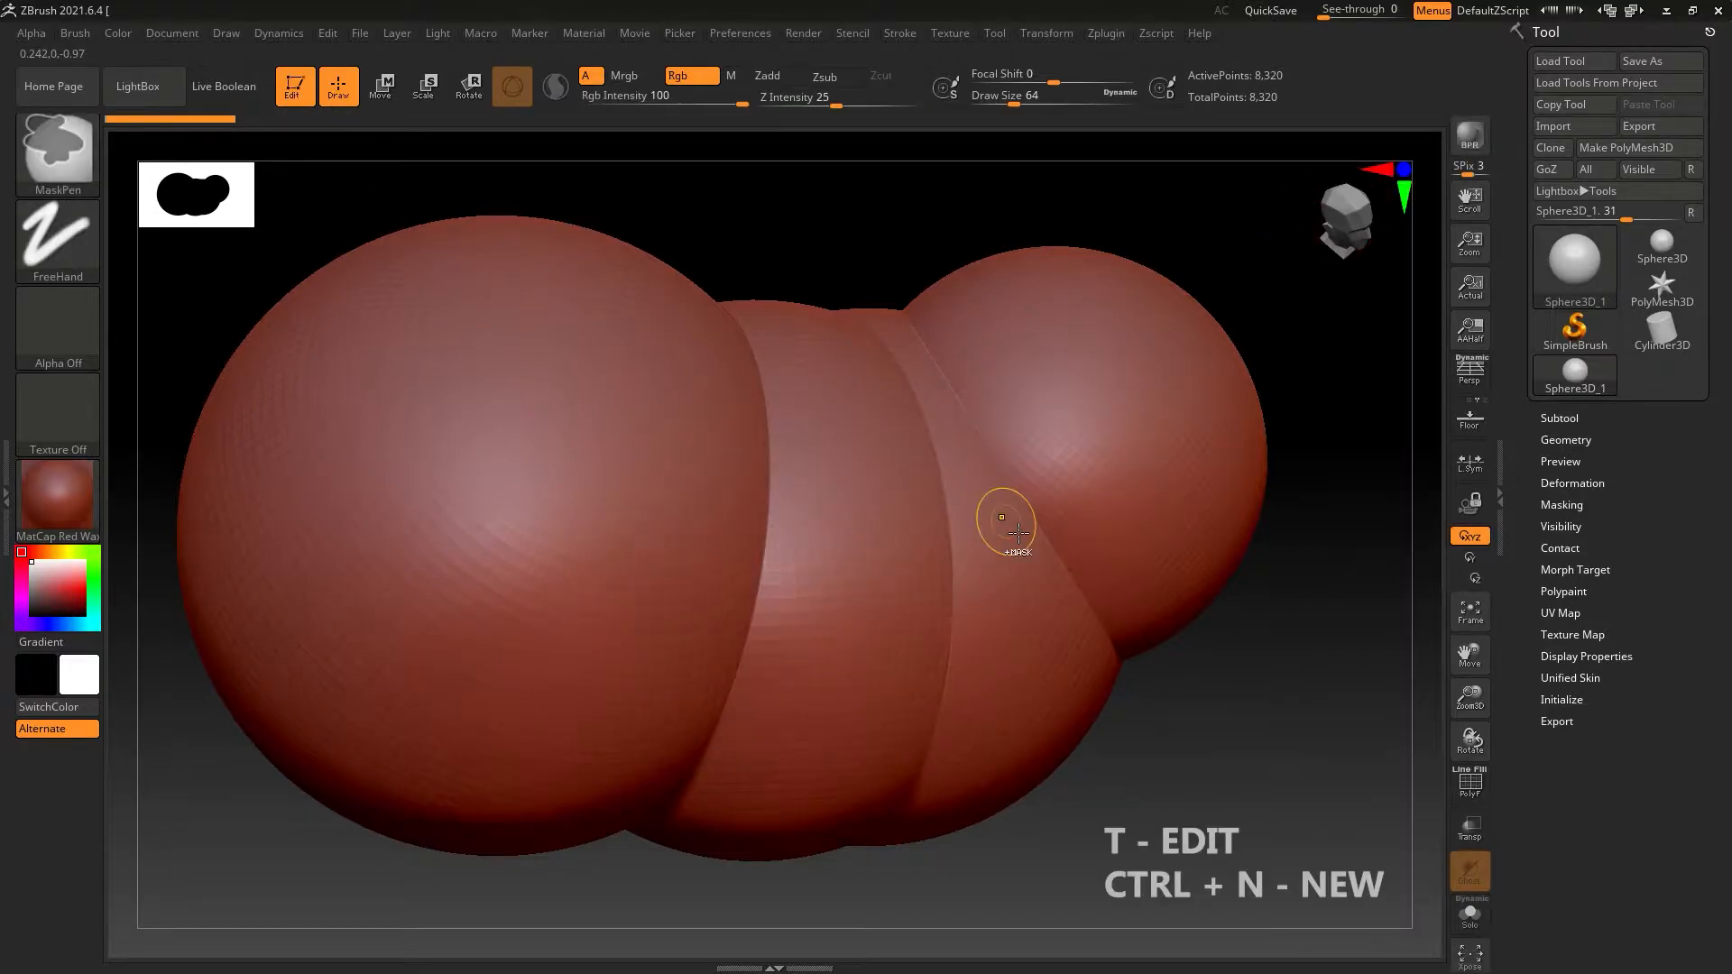
key("ctrl+n")
right_click_drag(1017, 550, 993, 606, "shift")
View the sphere along different axes with the camera orientation gizmo, finishing on the front view.
right_click_drag(1225, 352, 1433, 168)
left_click(1425, 217)
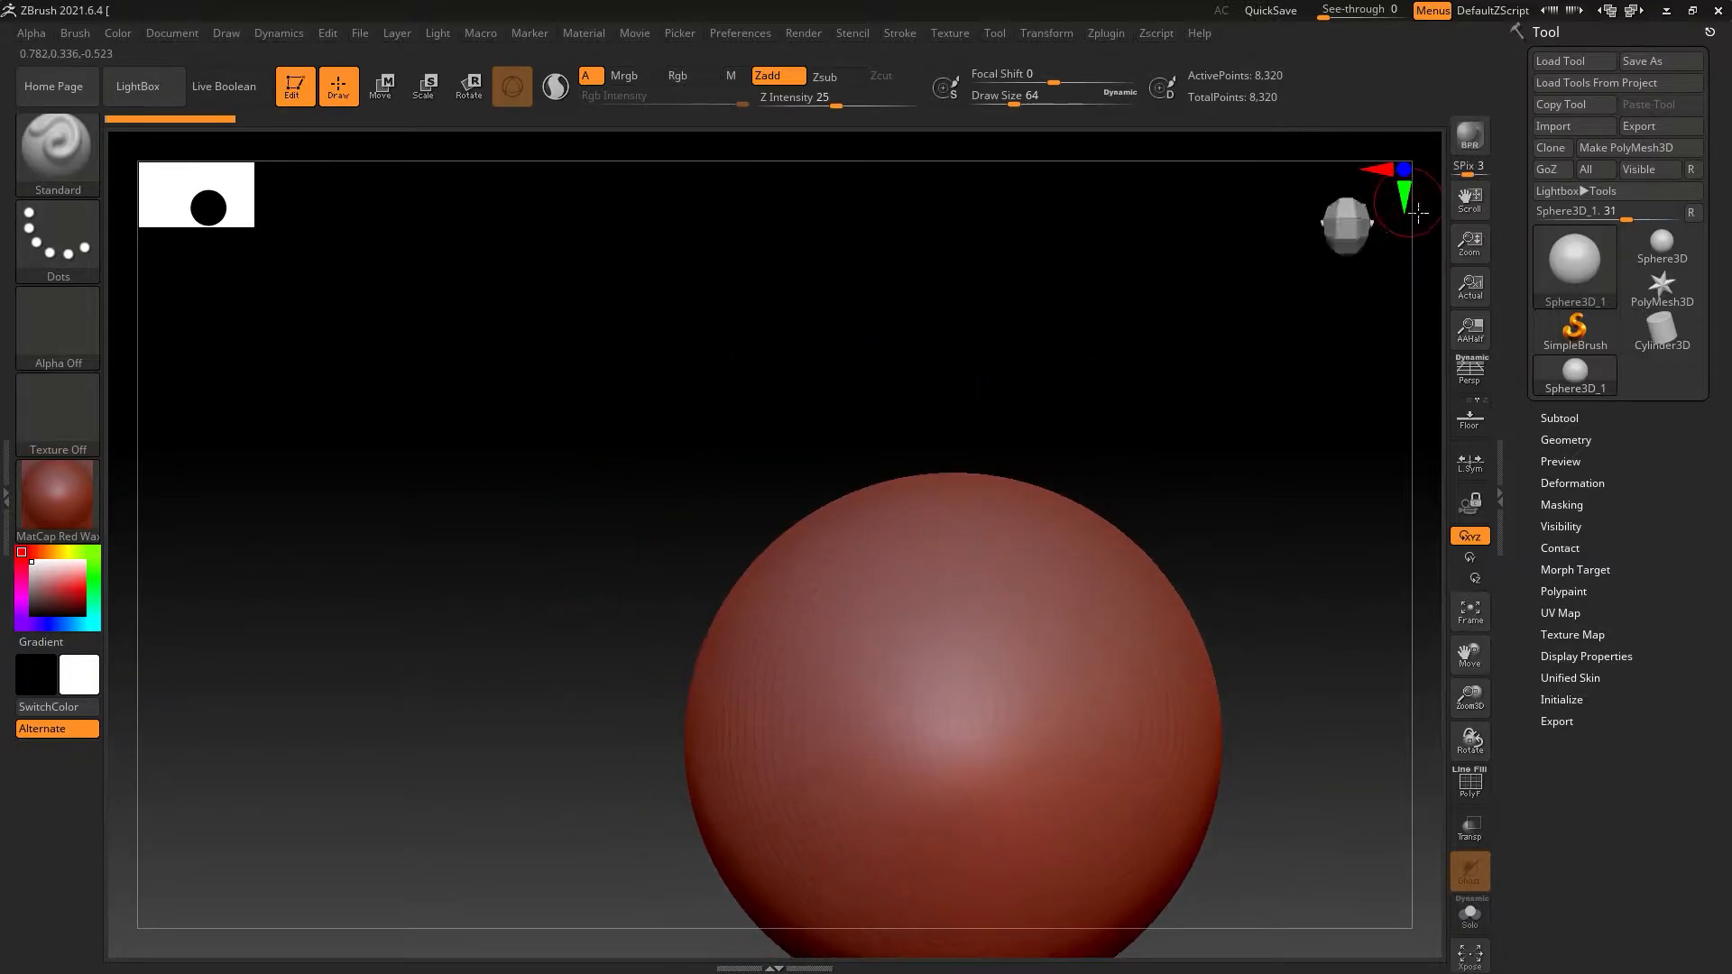
left_click(1415, 214)
left_click(1376, 202)
left_click(1421, 184)
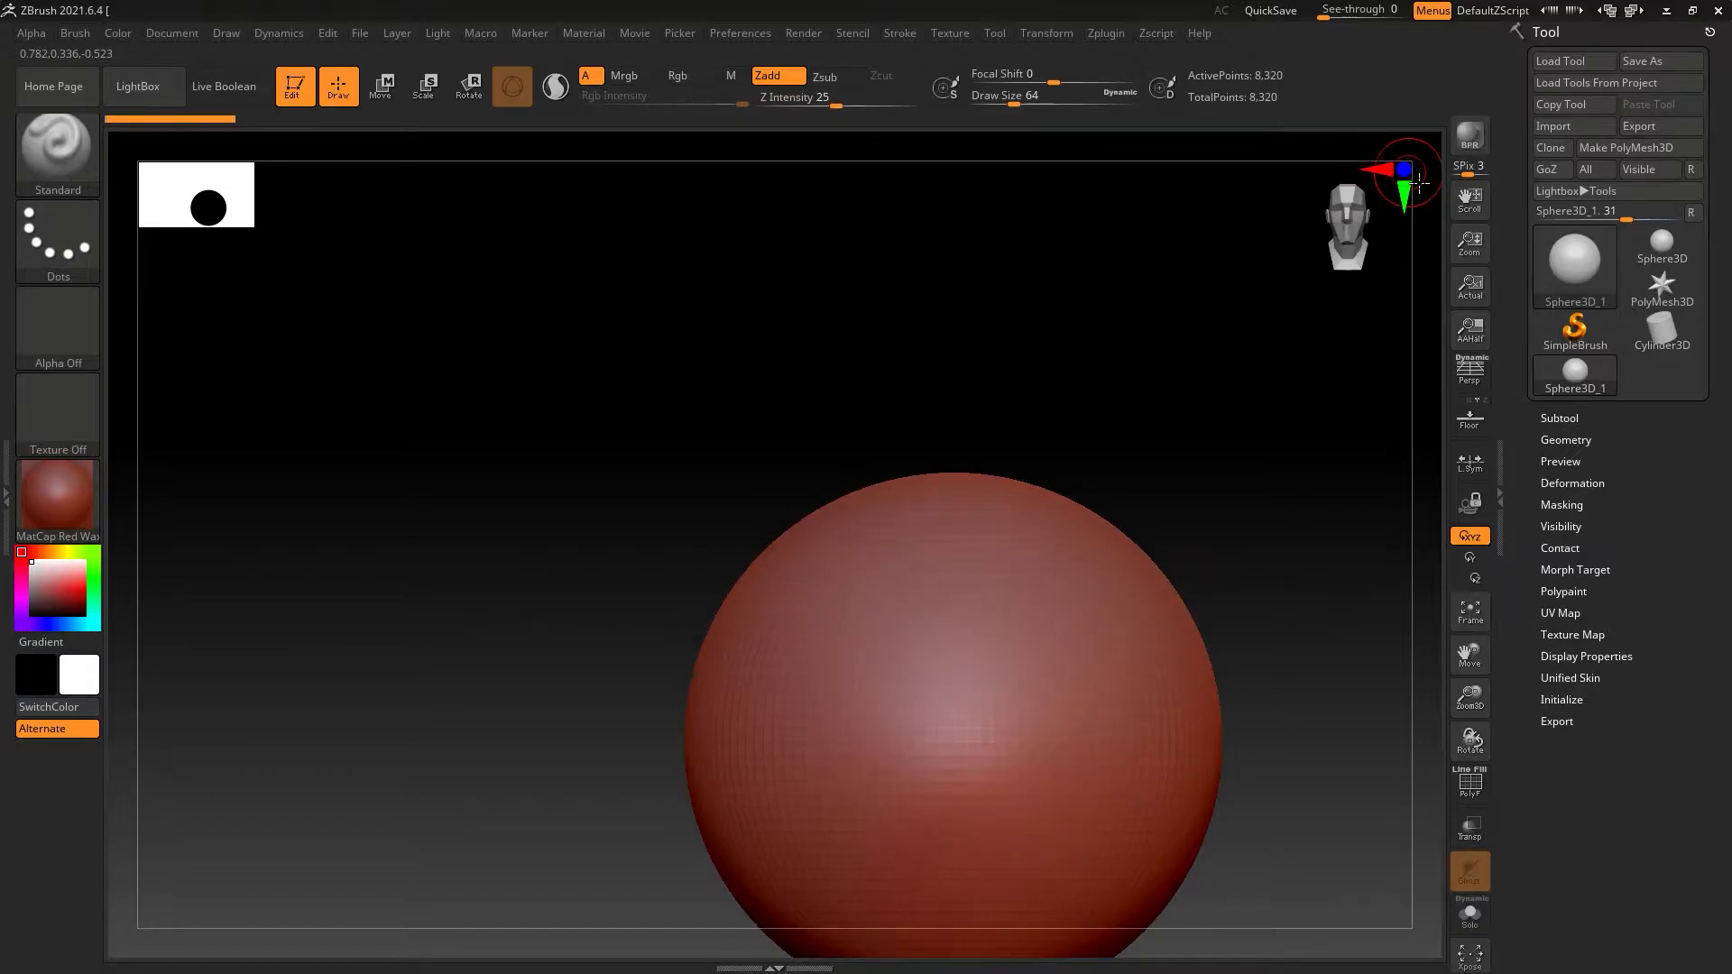
Select the Move sculpting brush and enlarge its draw size to about 468.
right_click_drag(1153, 641, 896, 433, "alt")
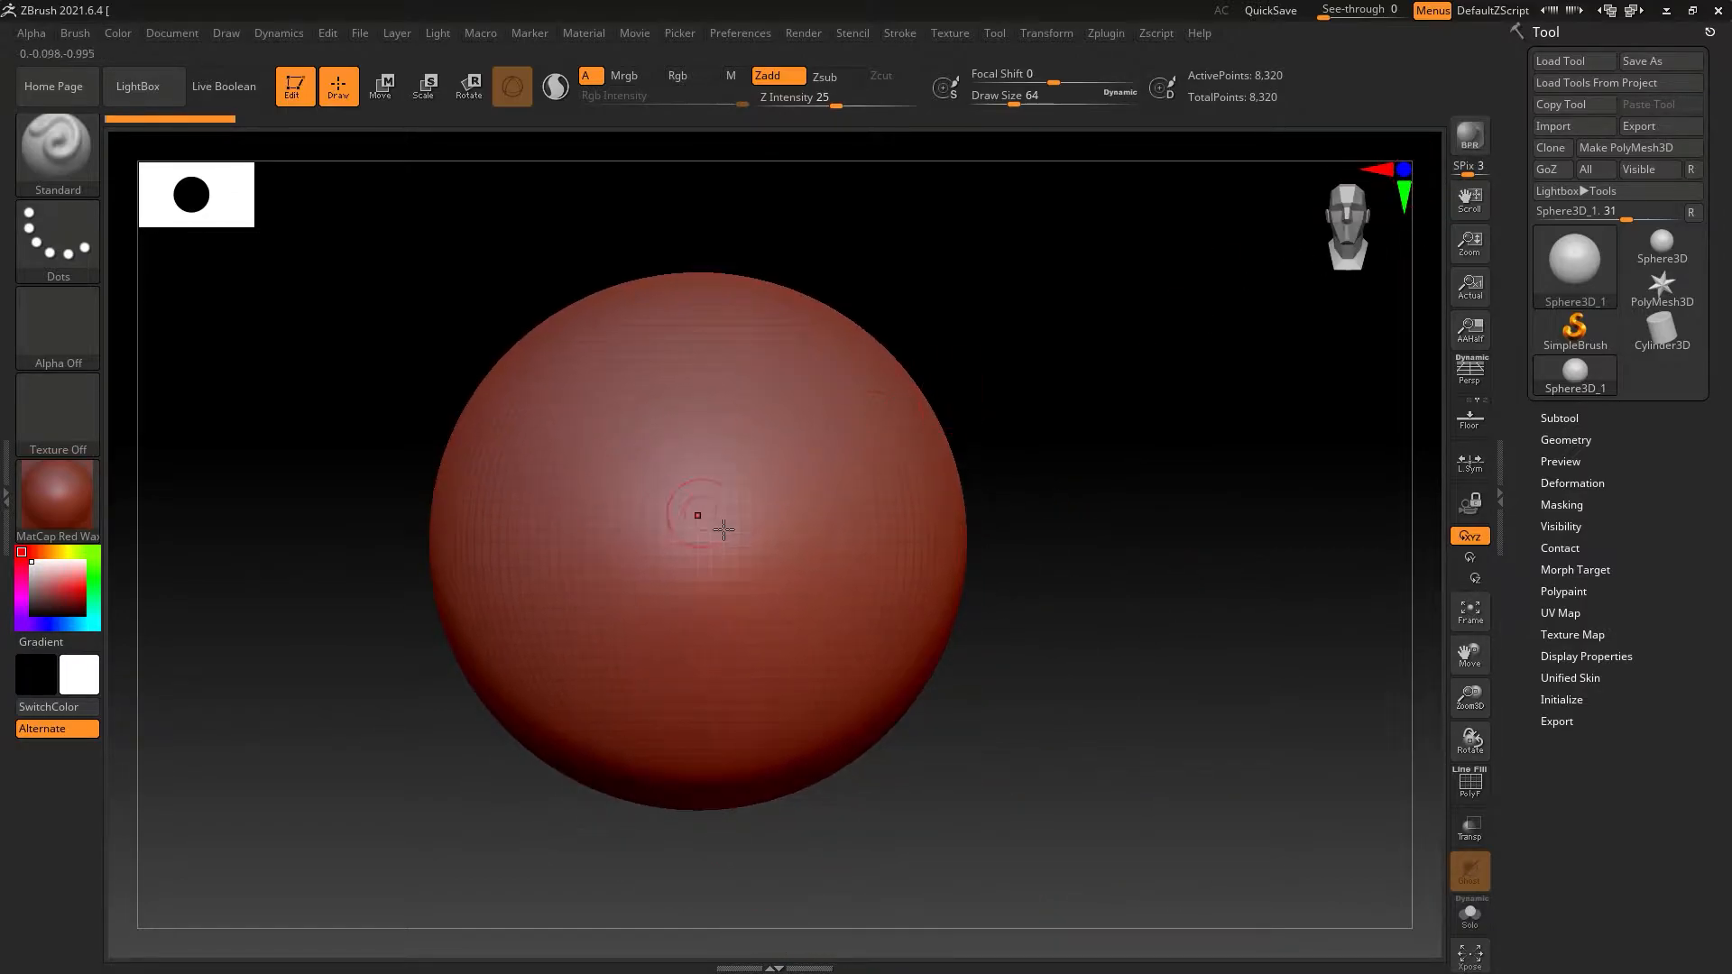
key("s")
left_click_drag(764, 494, 816, 506)
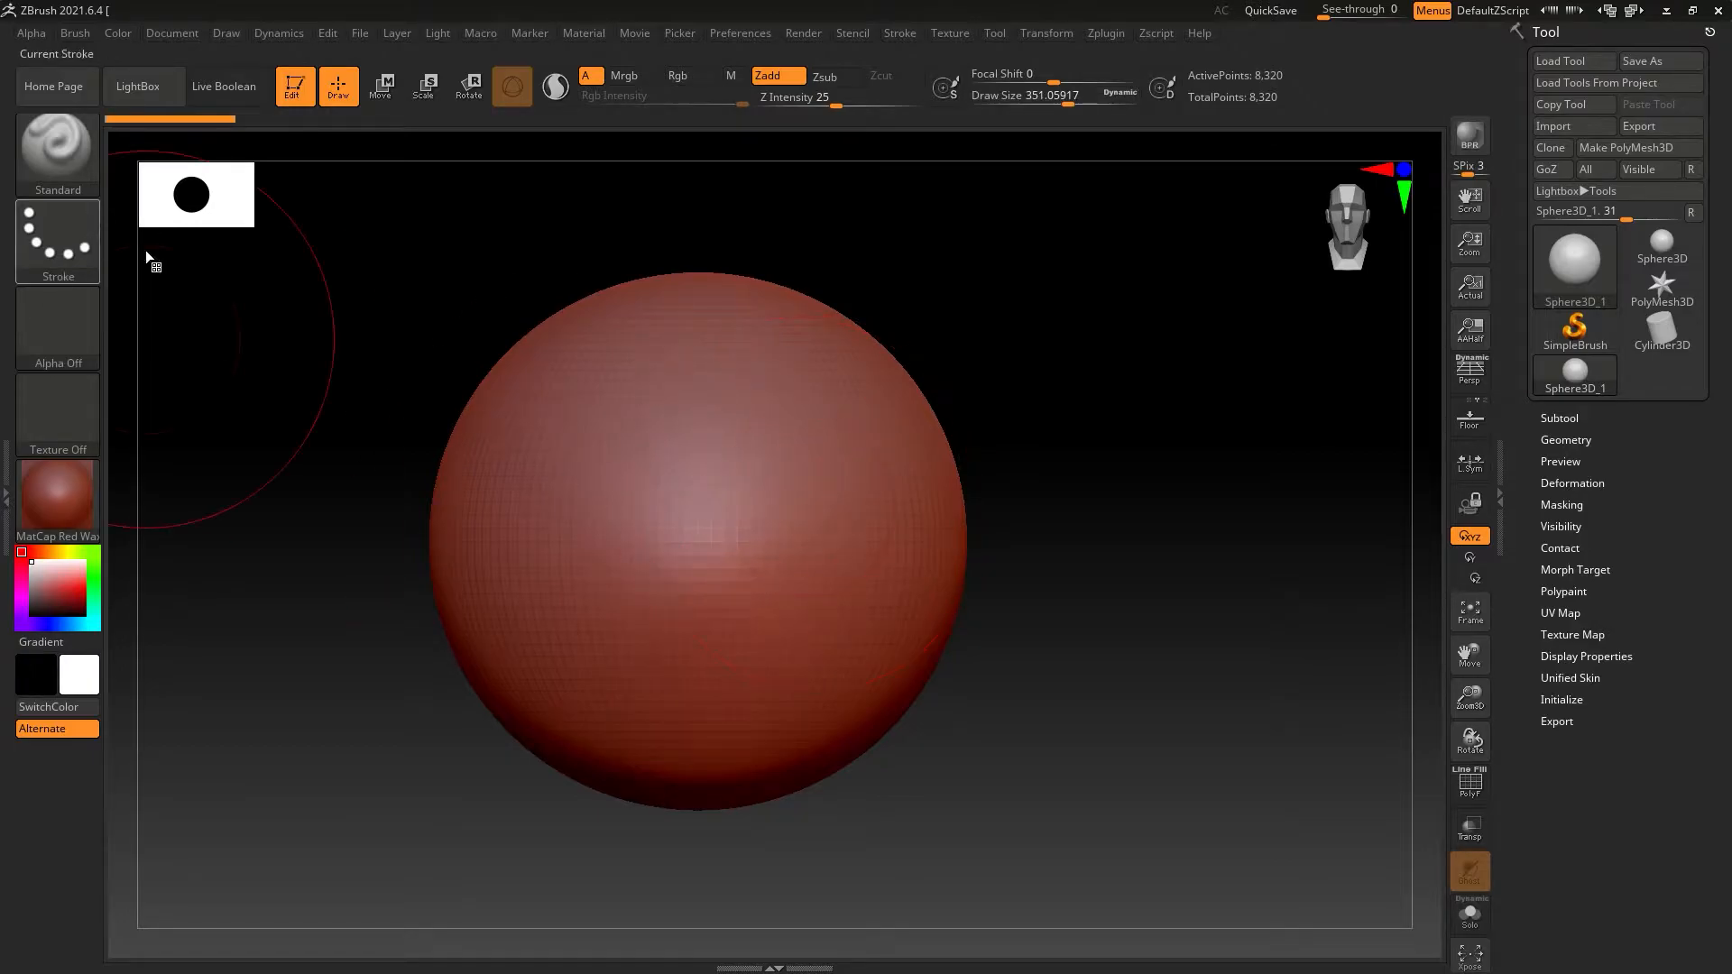
key("b")
key("m")
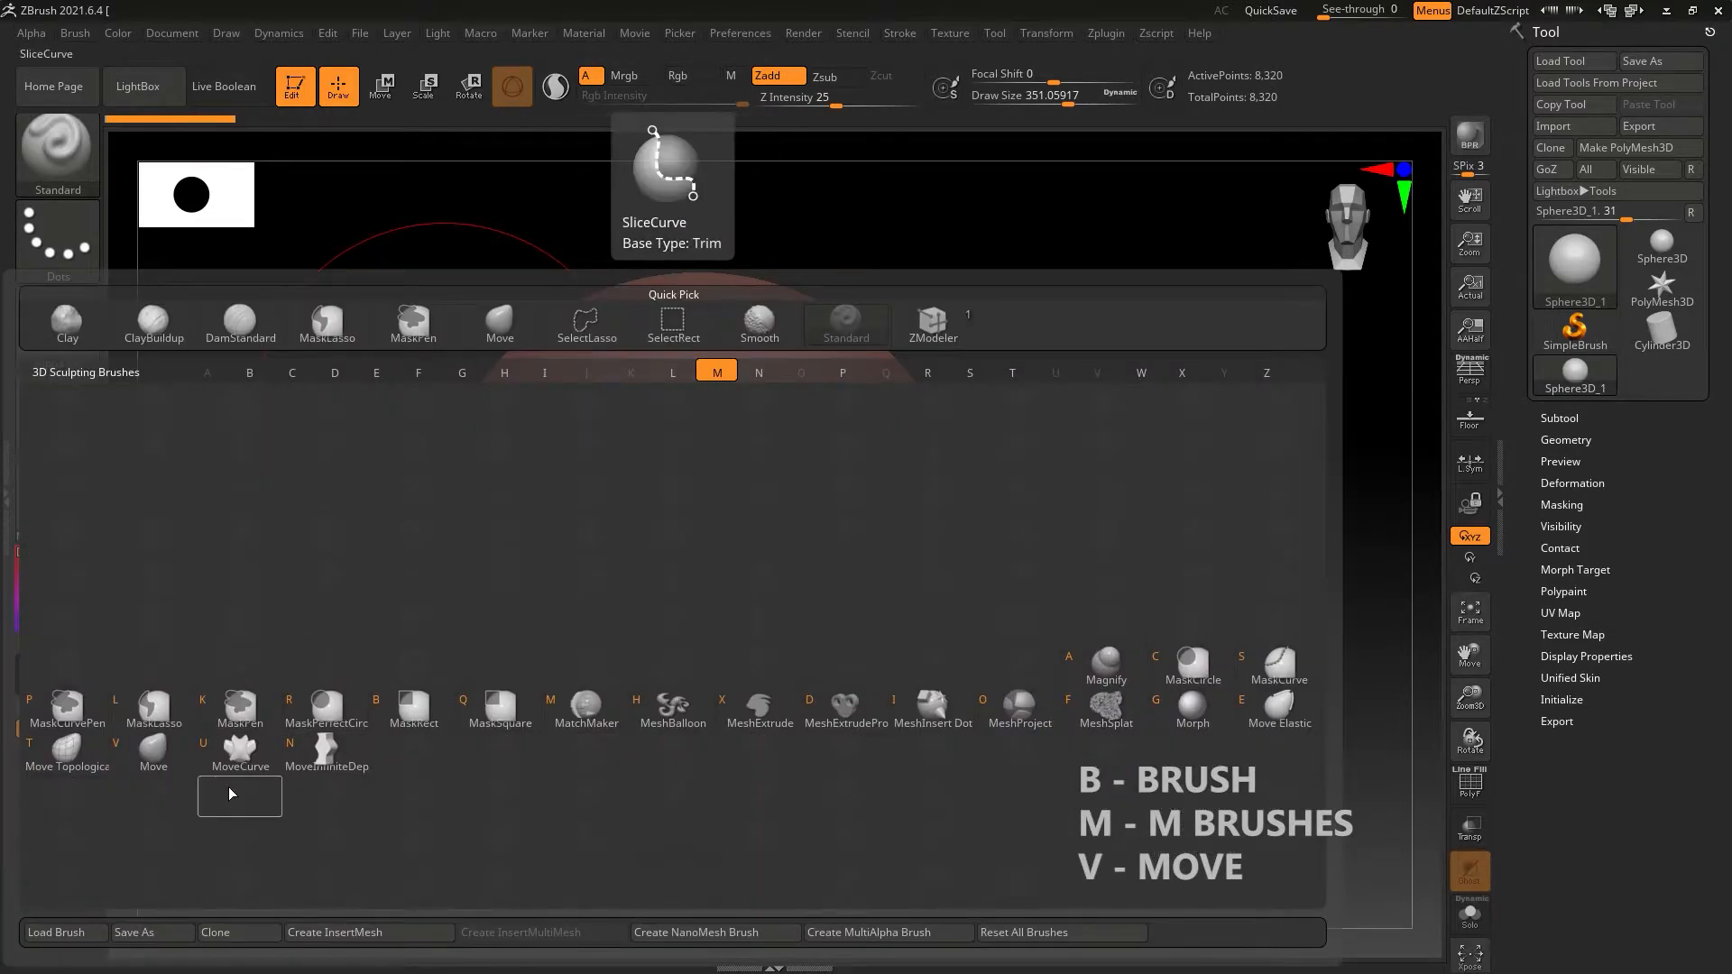
key("v")
key("s")
left_click_drag(734, 550, 754, 552)
left_click(686, 767)
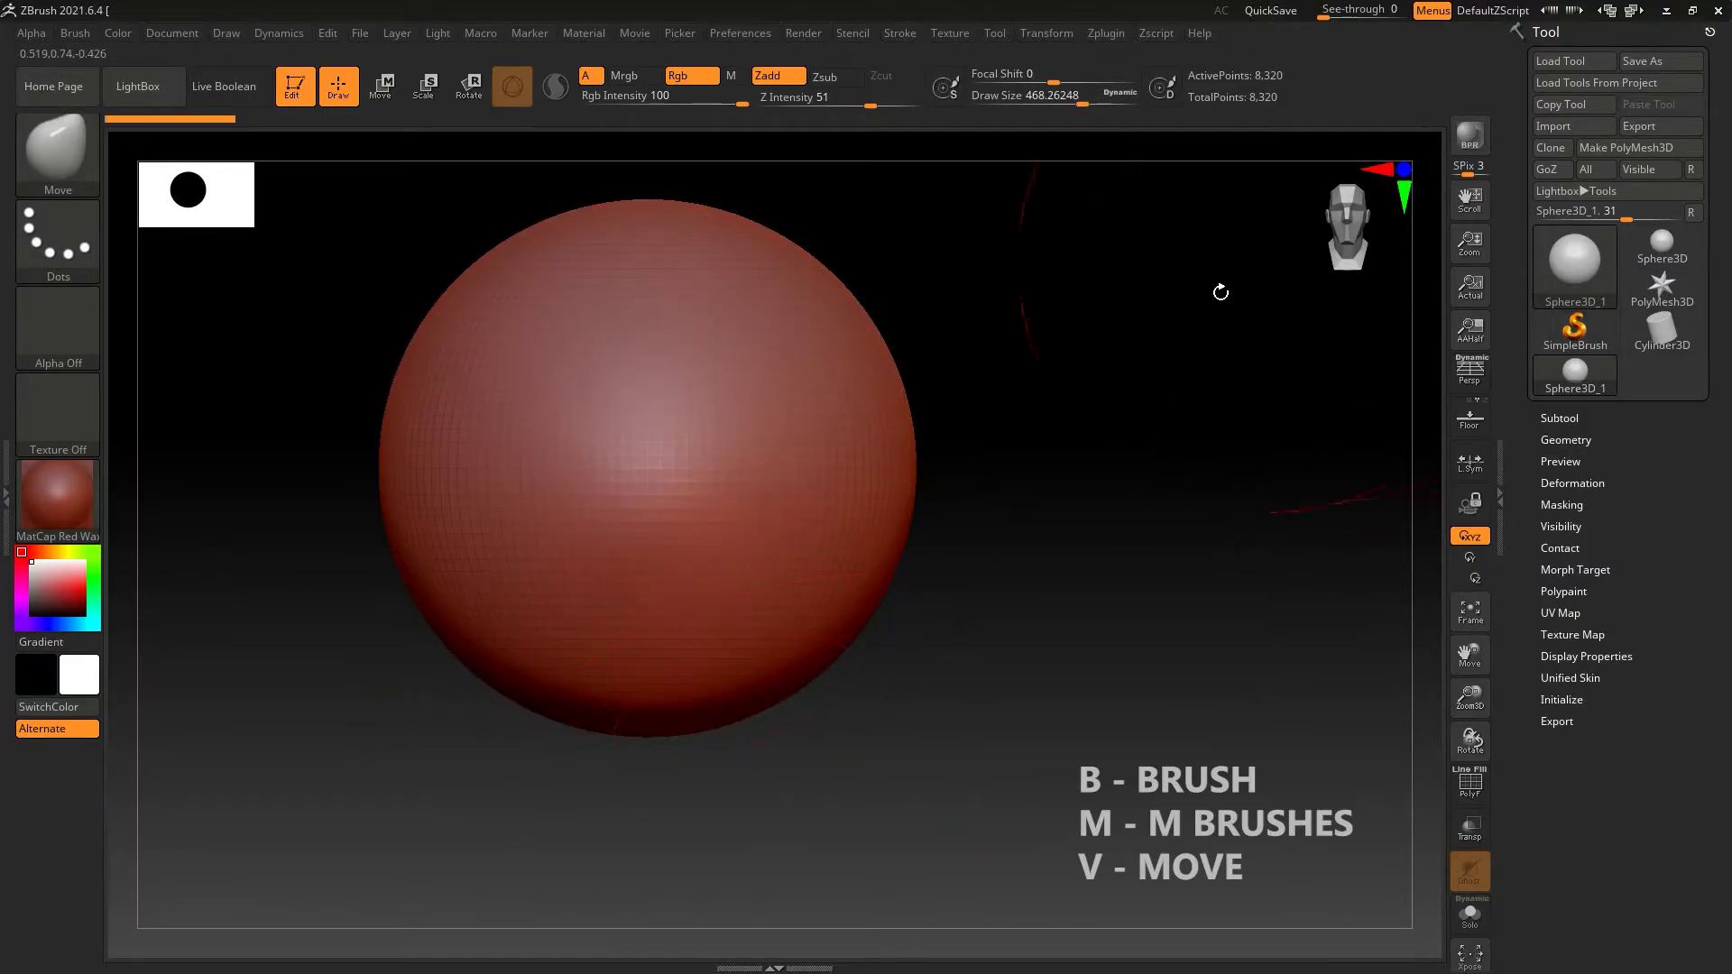
Convert the sphere to a PolyMesh3D, append a Sphere3D as a second subtool and make that subtool active.
left_click(1633, 150)
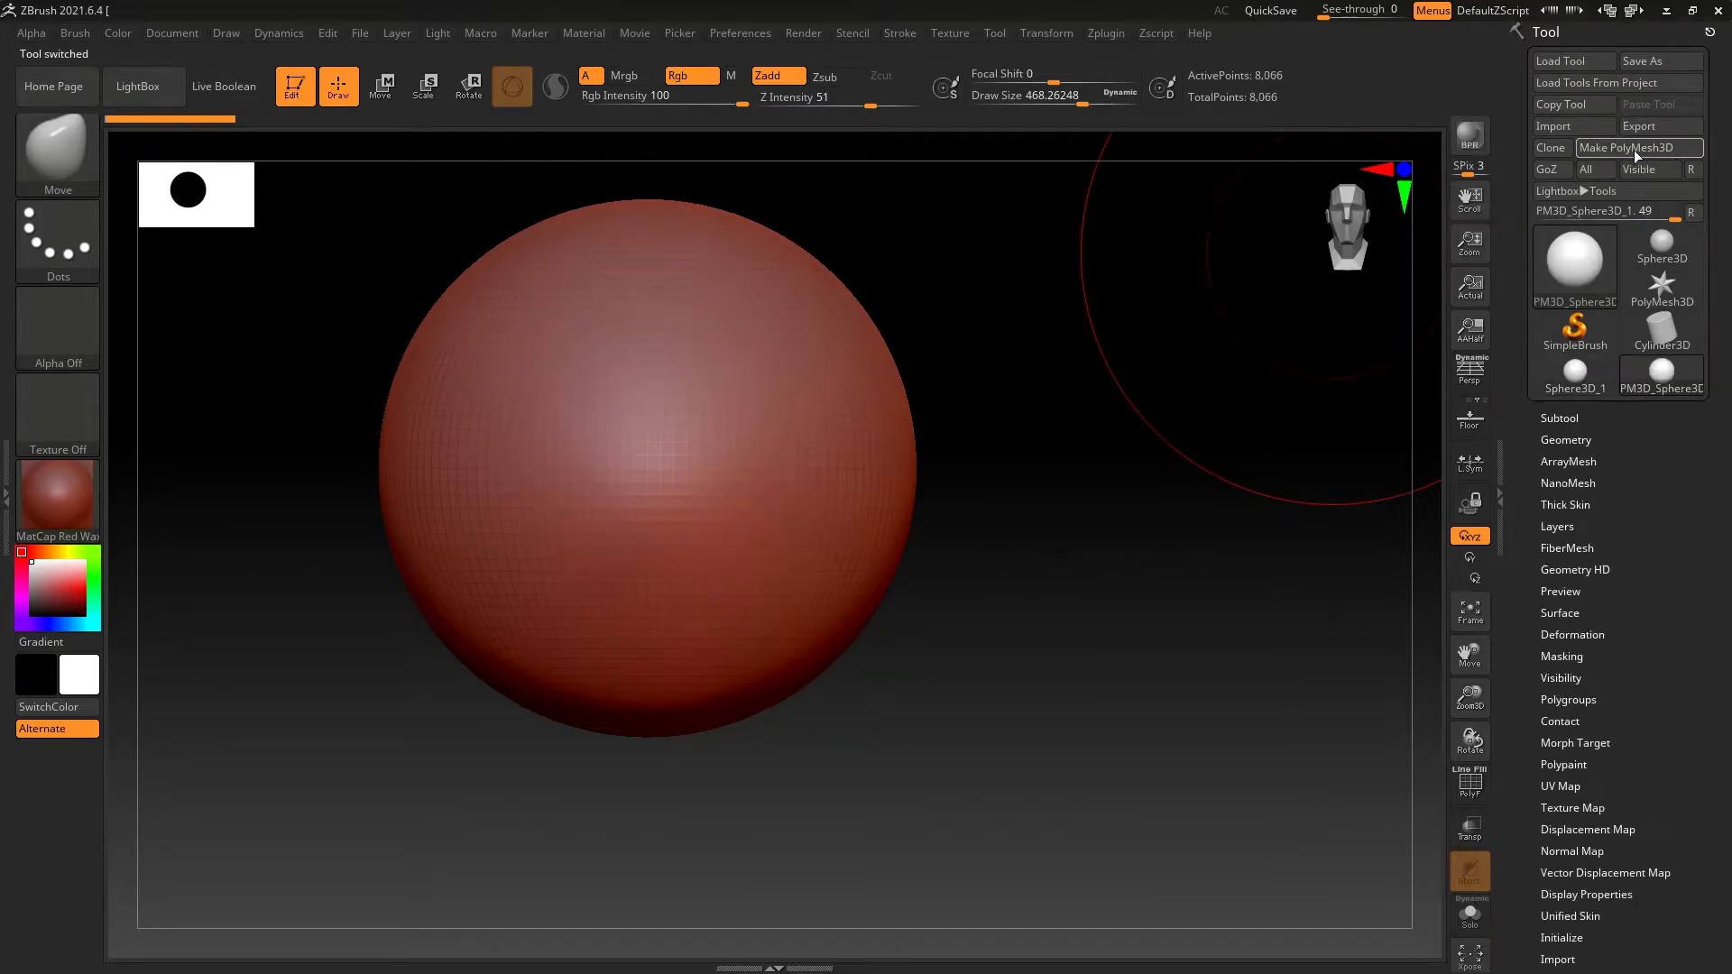
left_click(1561, 419)
mouse_move(1668, 415)
left_click_drag(1693, 664, 1693, 555)
left_click(1654, 589)
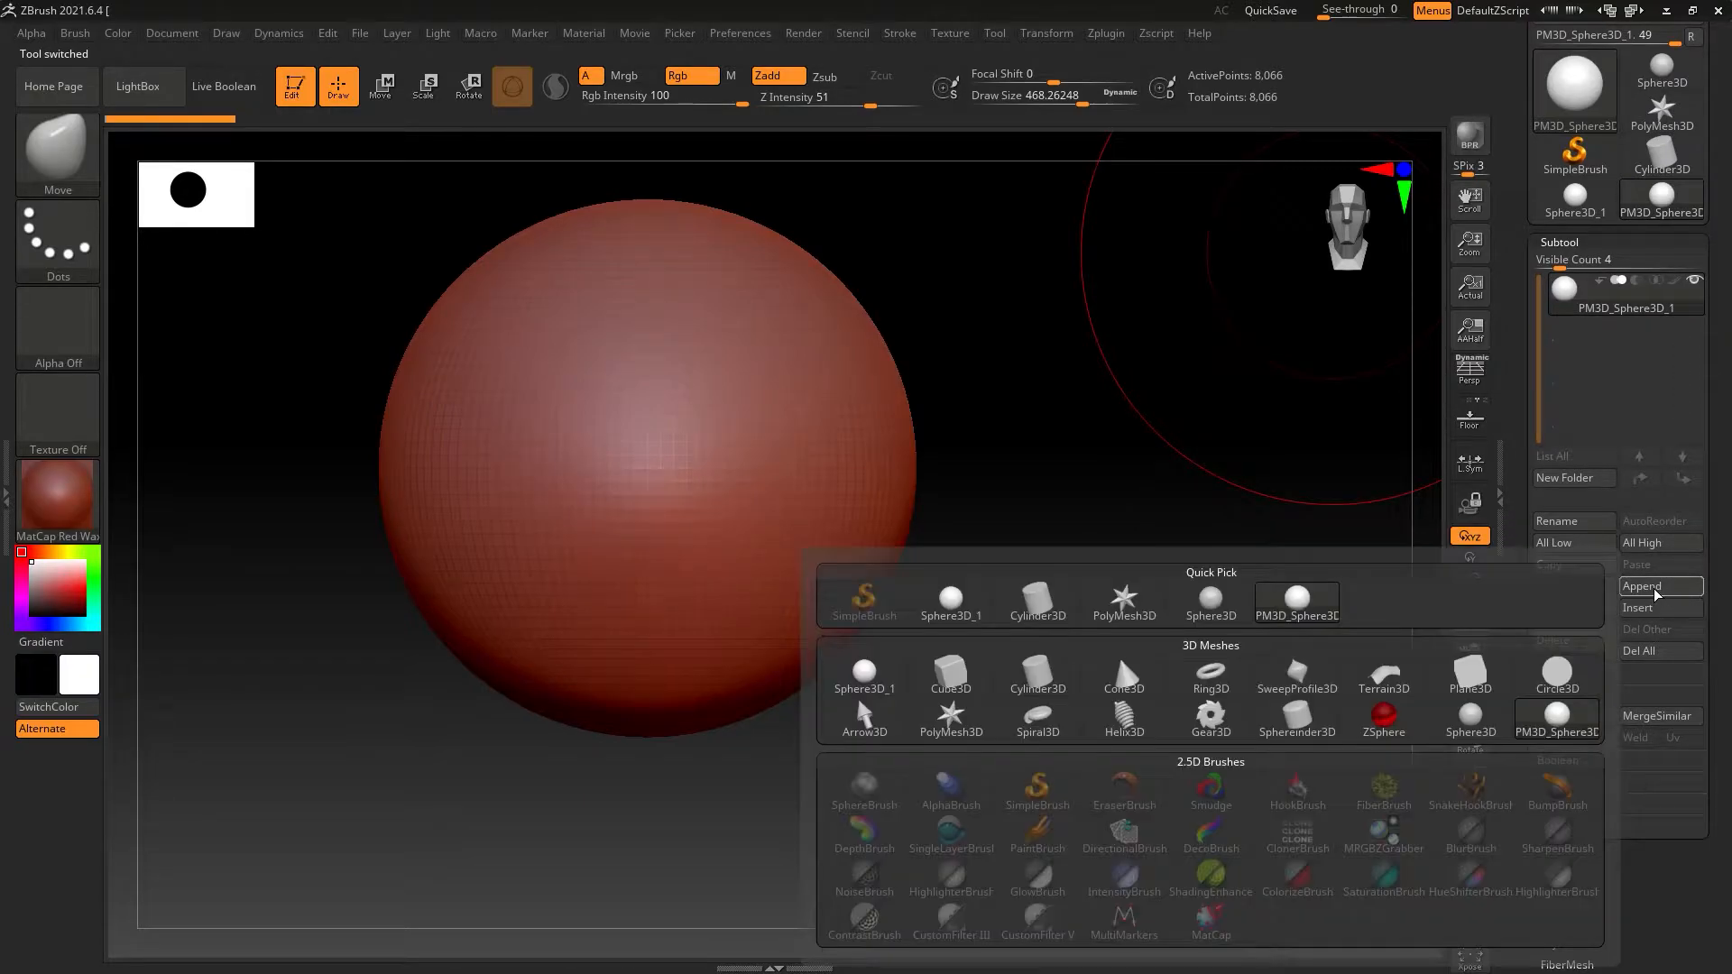
left_click(1210, 612)
left_click(1654, 350)
scroll(1622, 415, "up", 2)
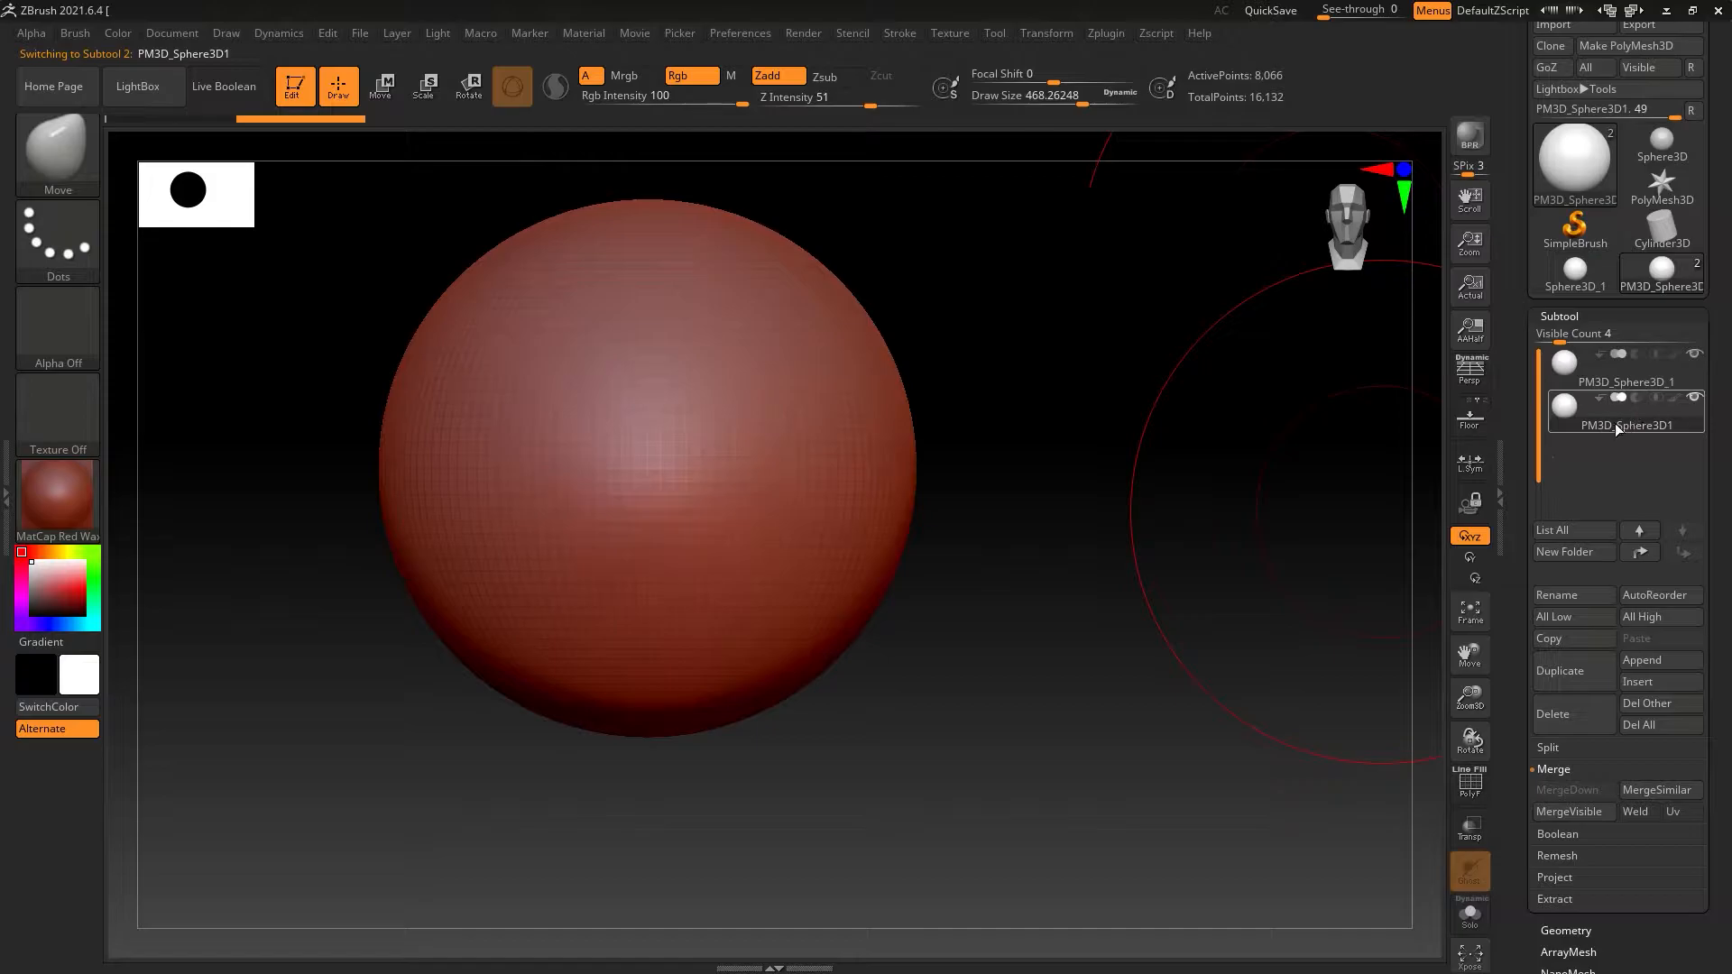
Delete the appended sphere subtool, confirming the deletion.
mouse_move(1624, 424)
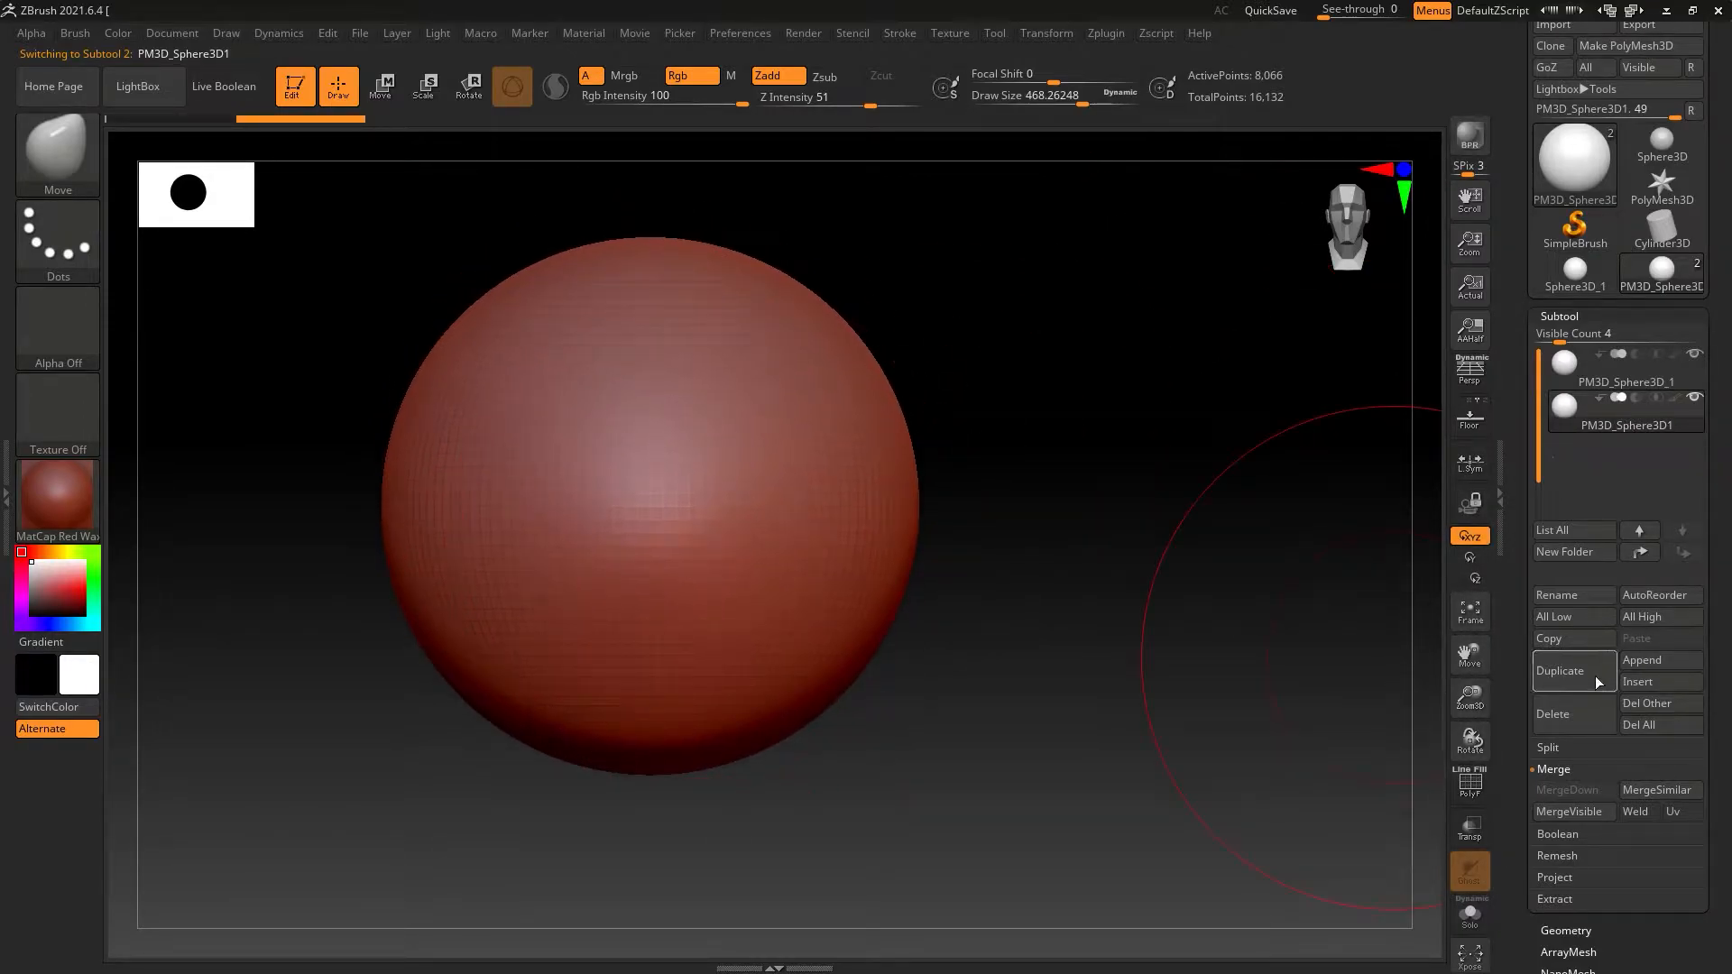
left_click(1588, 718)
left_click(1414, 761)
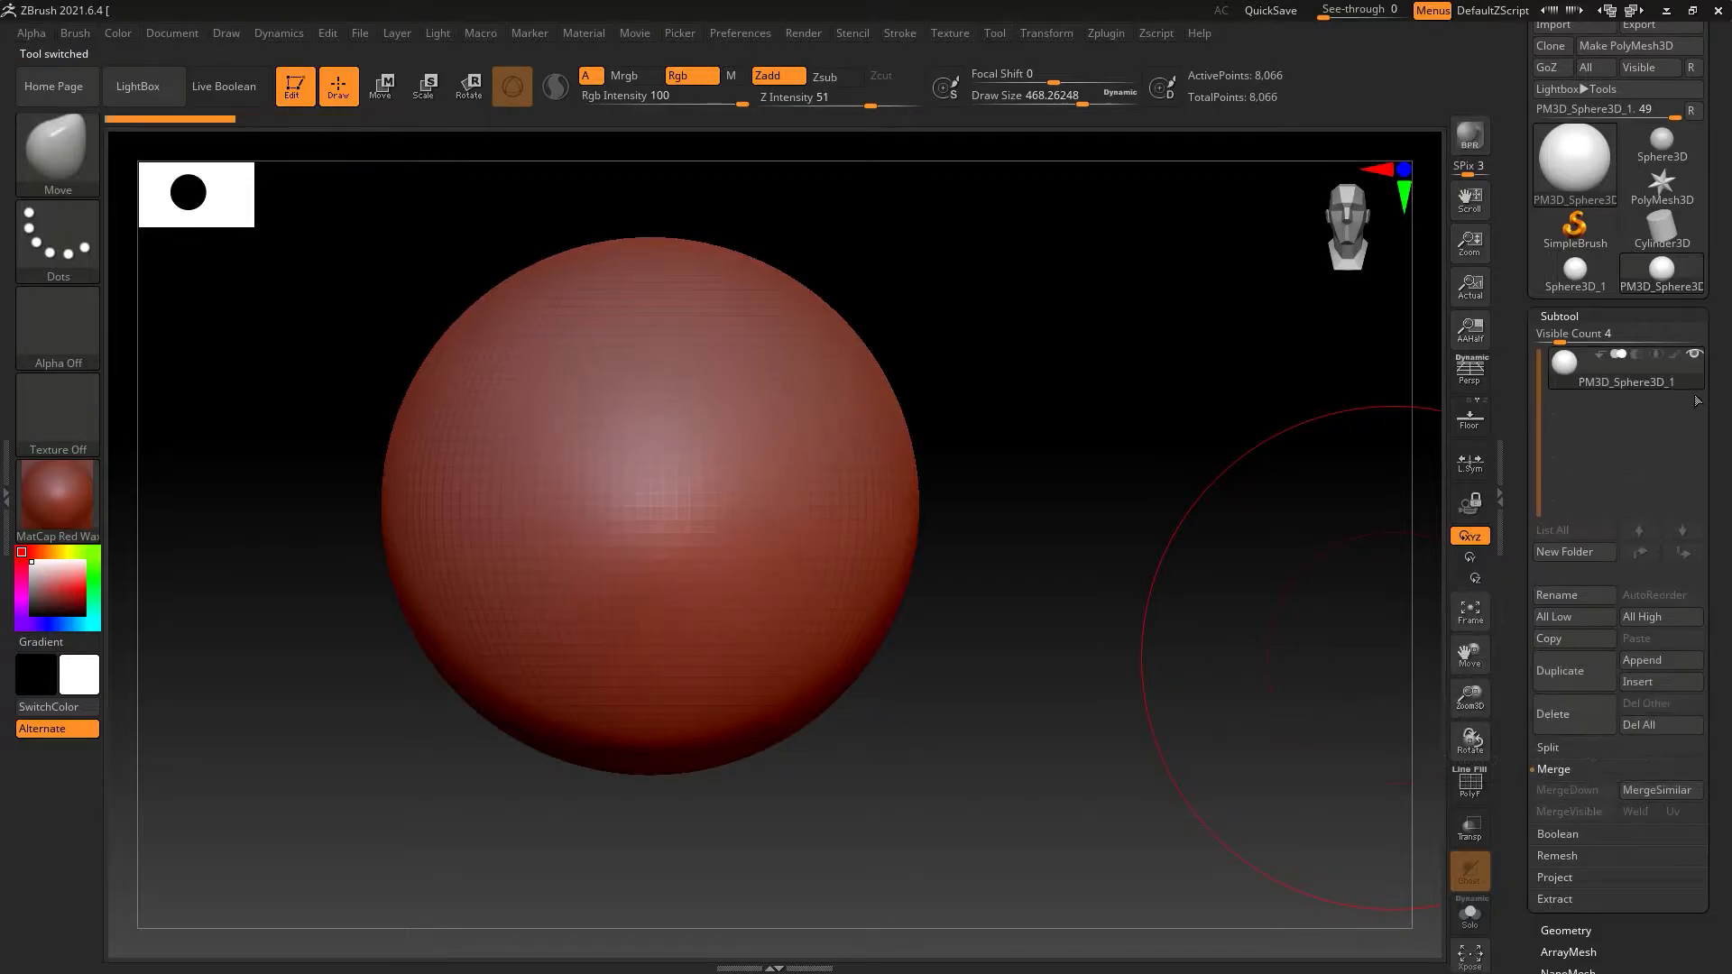
Turn on X symmetry and pull the sphere into a rough head with a narrower, protruding jaw using the Move brush.
key("x")
right_click_drag(792, 533, 713, 588, "ctrl")
mouse_move(742, 704)
left_mouse_down()
mouse_move(801, 773)
mouse_move(812, 727)
mouse_move(816, 762)
left_mouse_up()
left_click_drag(747, 584, 858, 569, "alt")
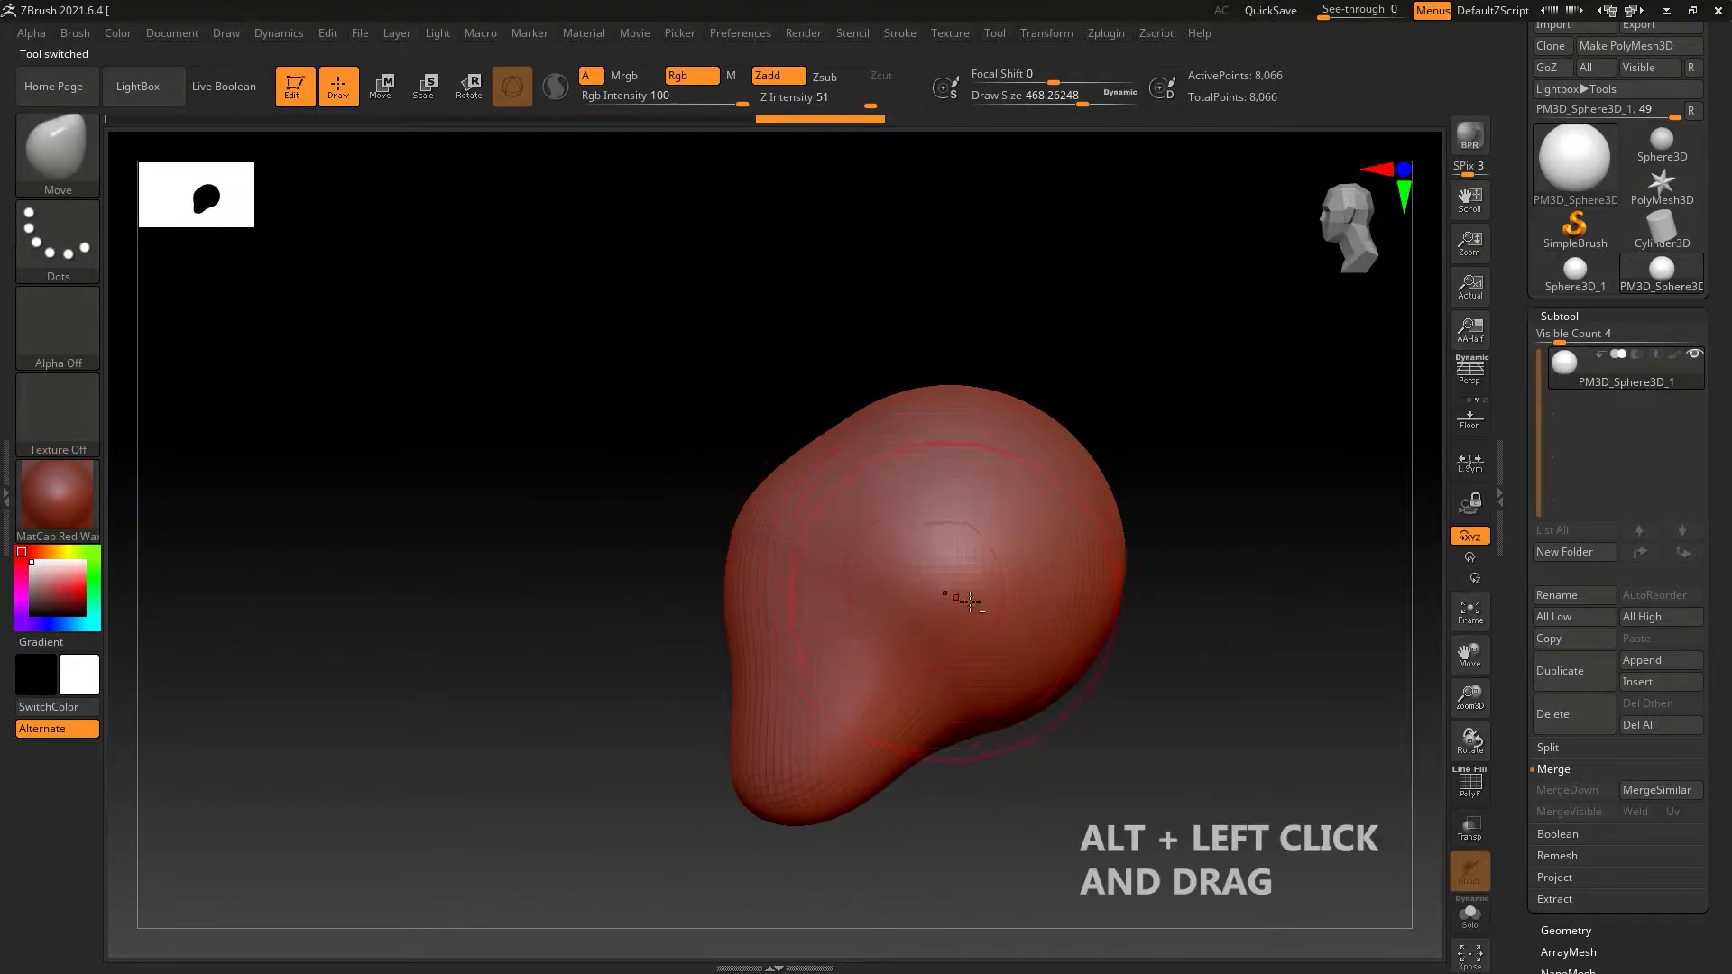
left_click_drag(850, 446, 908, 496, "alt")
right_click_drag(908, 495, 971, 577, "shift")
left_click_drag(867, 593, 790, 609, "alt")
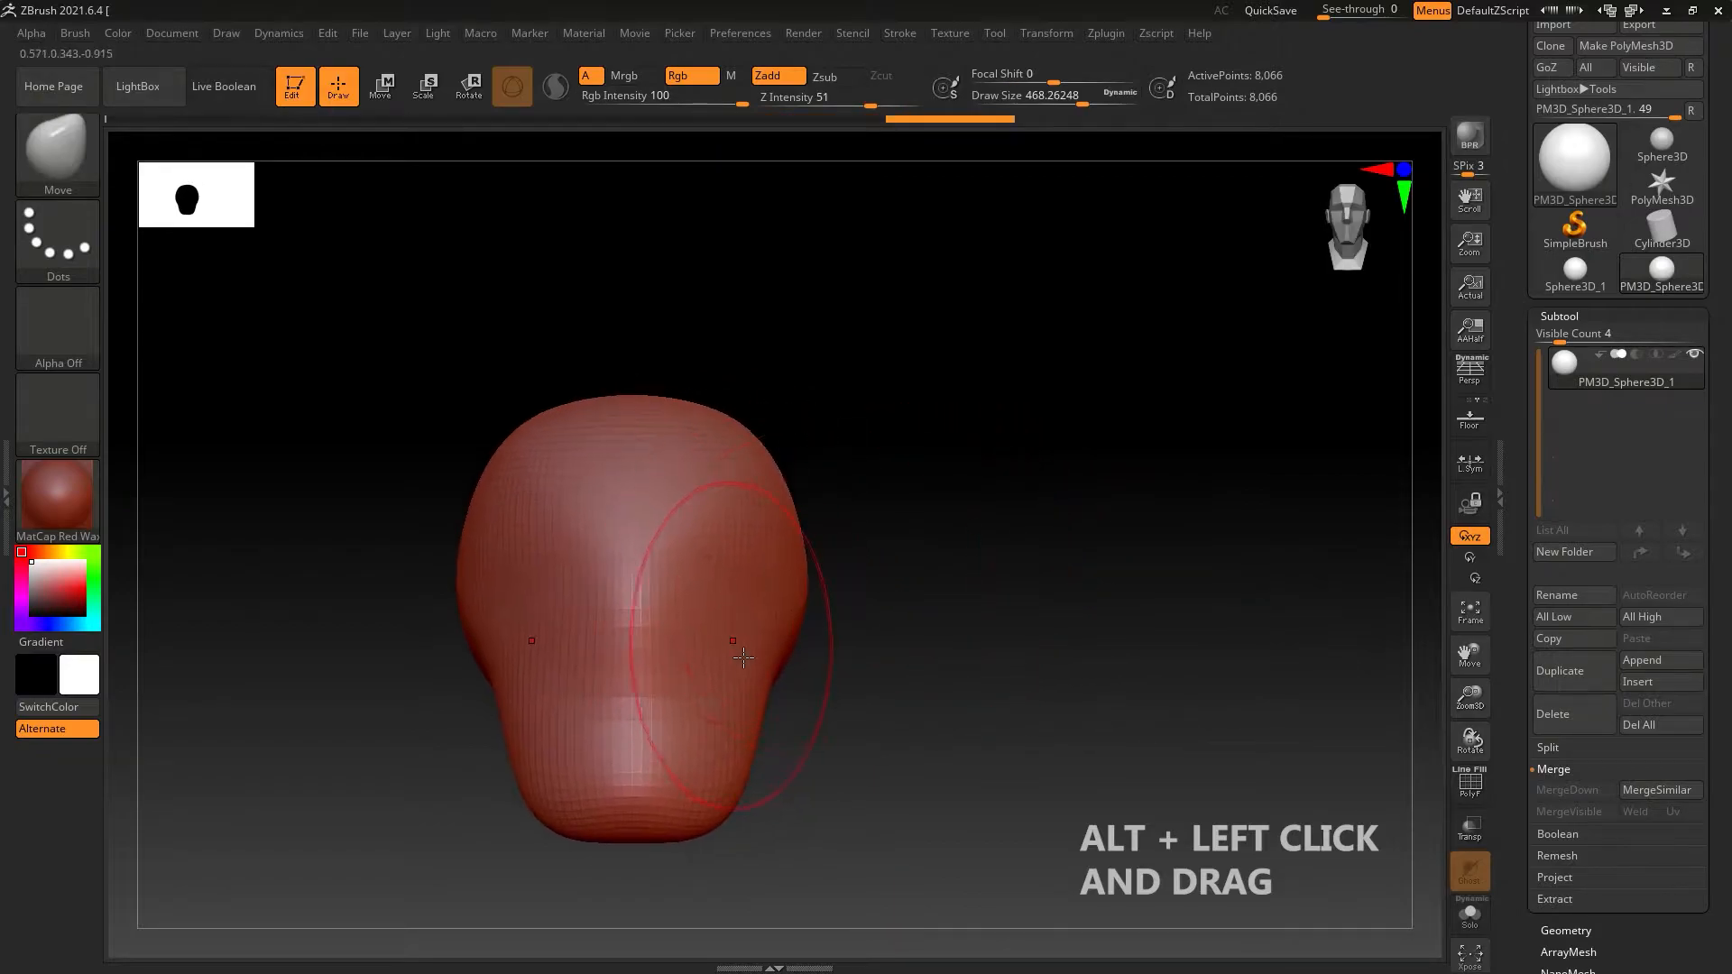
right_click_drag(786, 656, 1221, 295)
mouse_move(912, 492)
right_mouse_down()
mouse_move(851, 523)
mouse_move(911, 492)
right_mouse_up()
left_click_drag(1353, 235, 1367, 234)
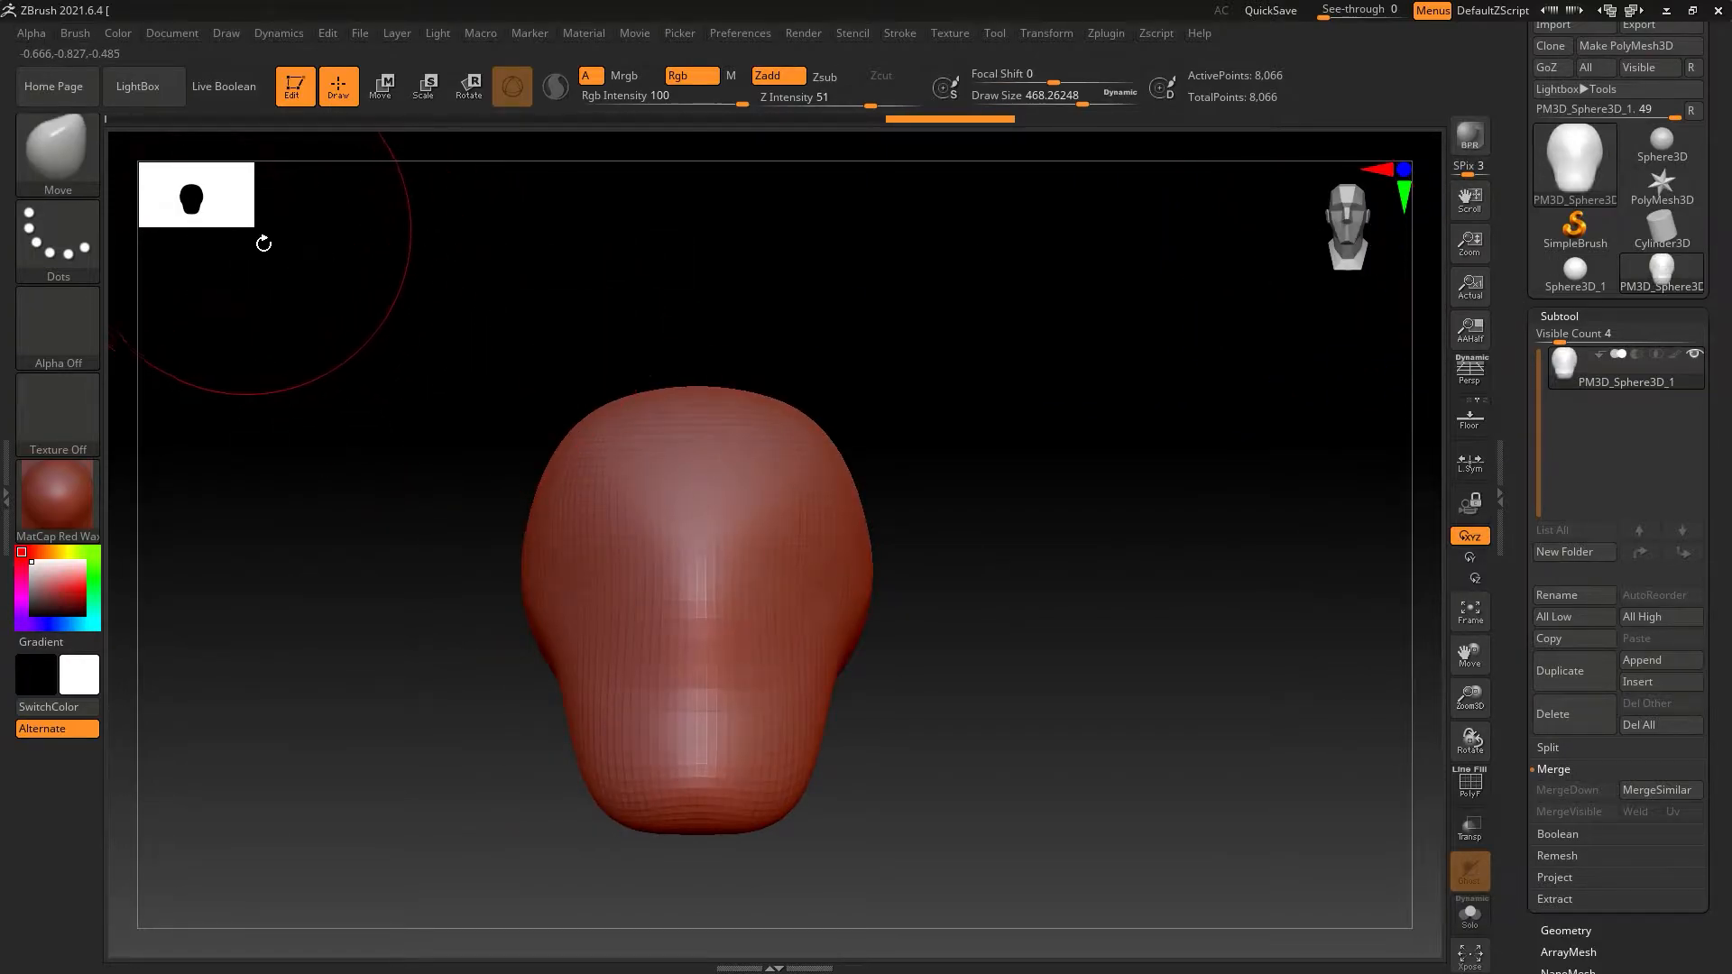
Enlarge the canvas thumbnail to size 171 and give it Texture 01 as its background.
left_click_drag(257, 233, 299, 259)
left_click(259, 246)
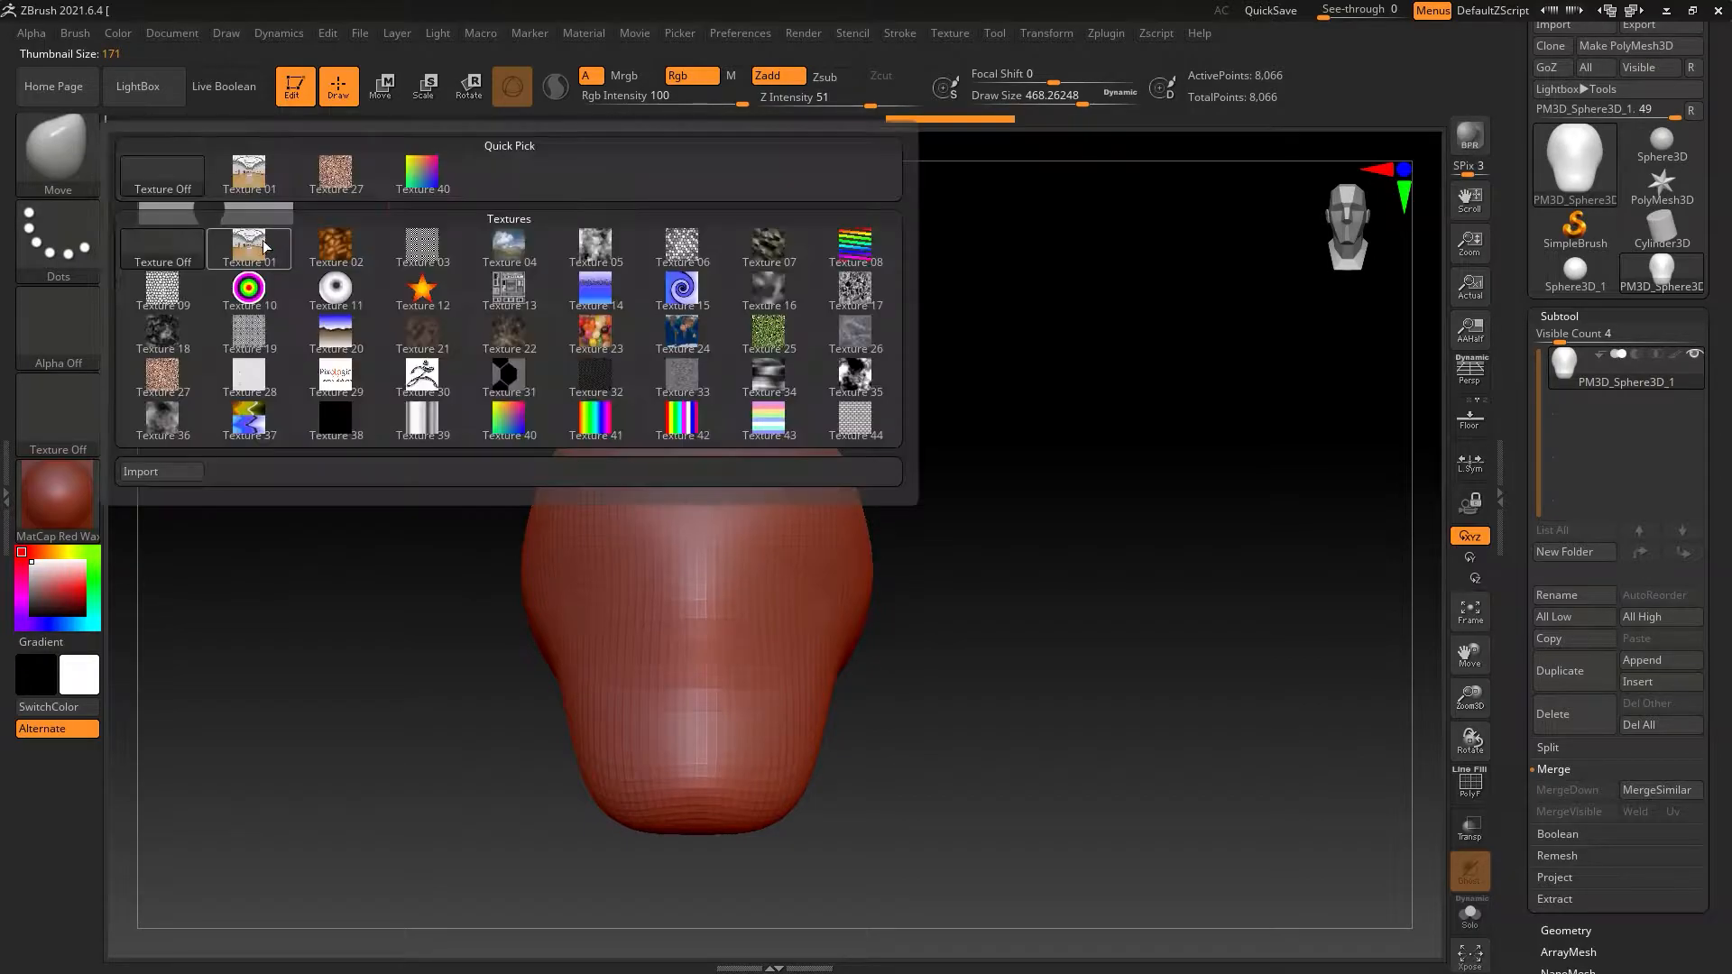
left_click(167, 177)
left_click(281, 227)
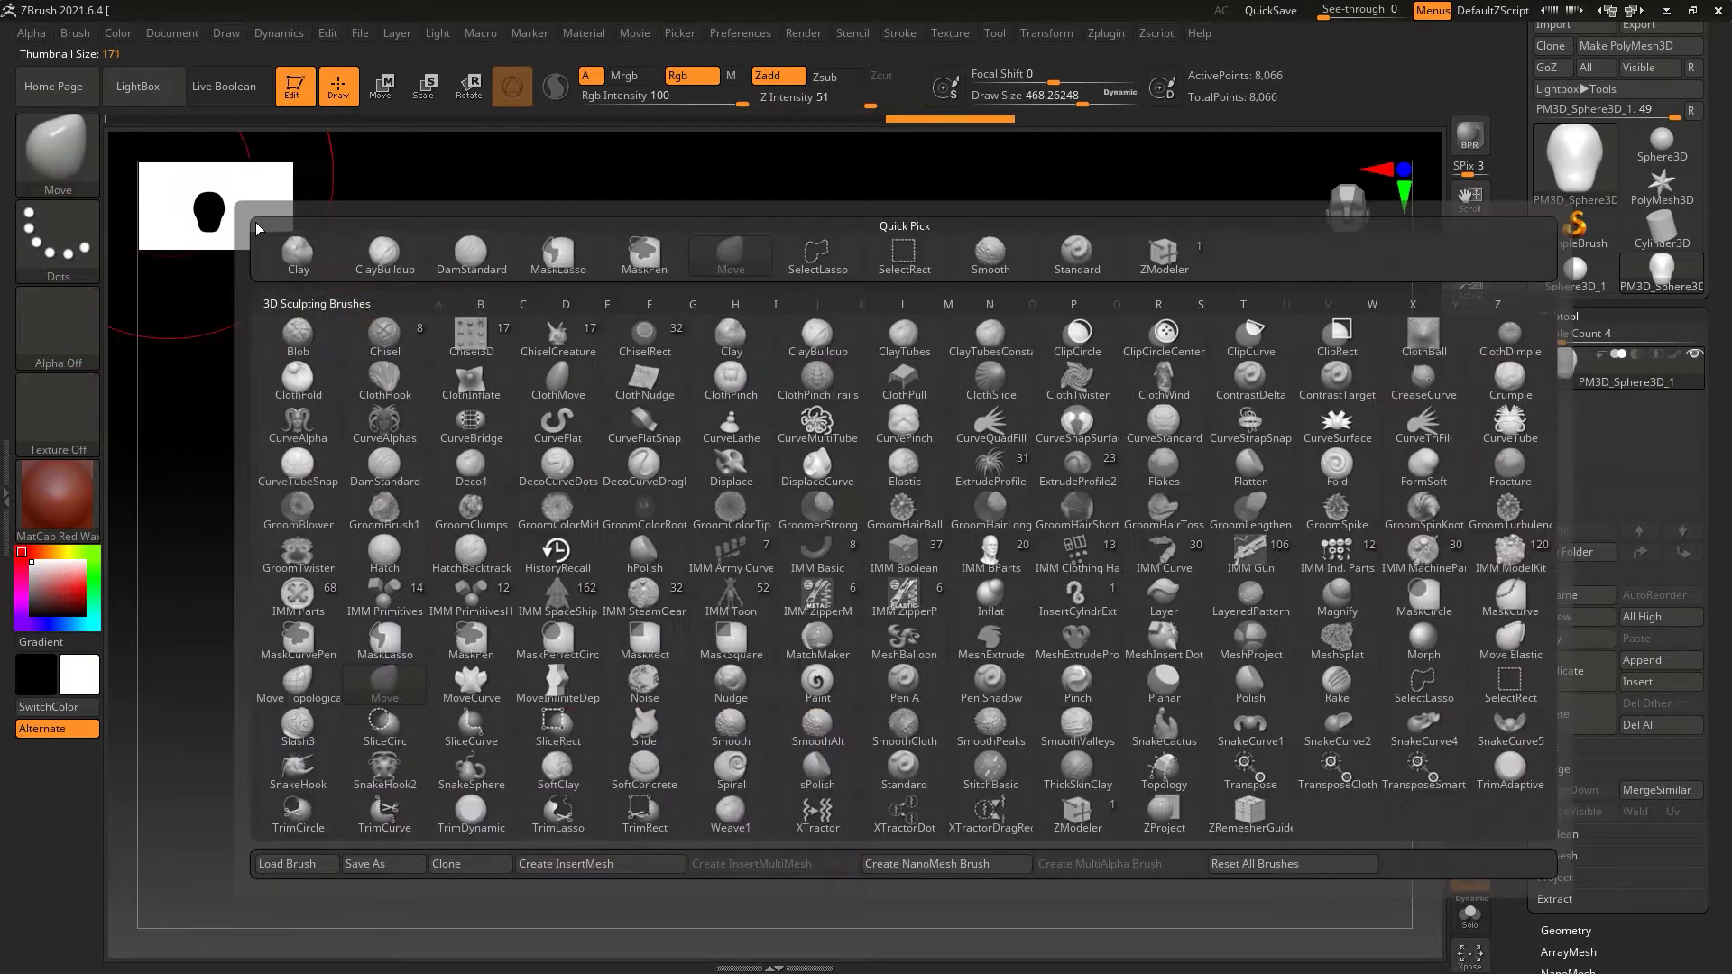
key("F5")
left_click(257, 200)
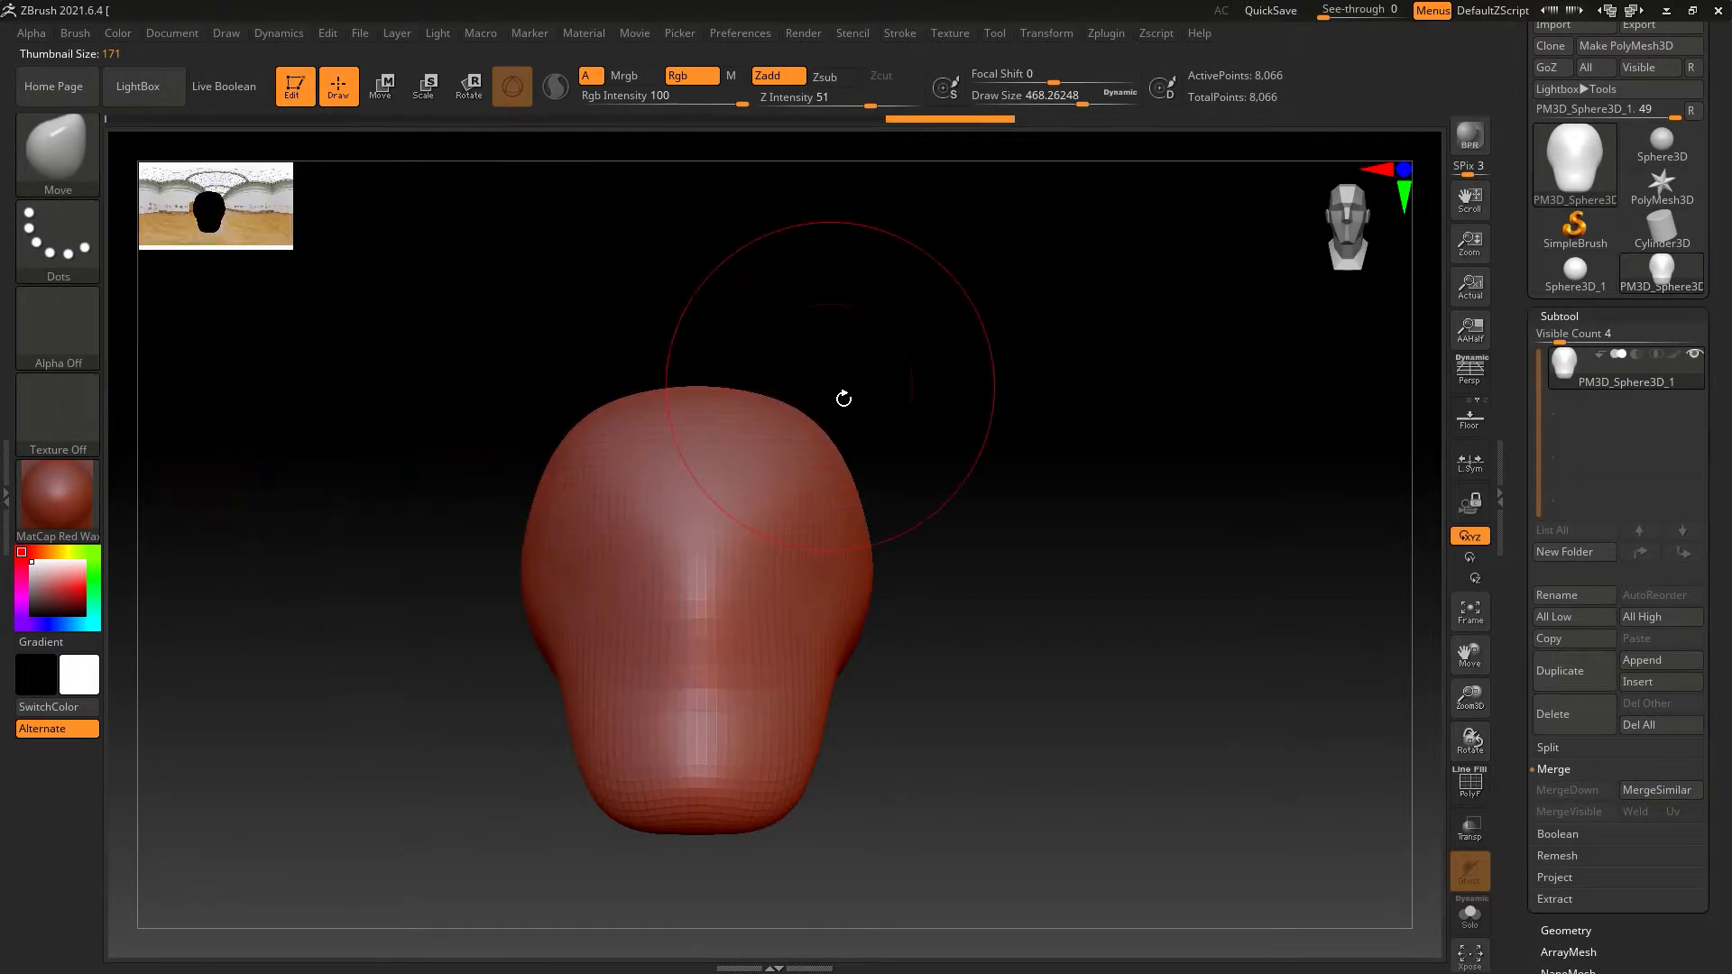
key("space")
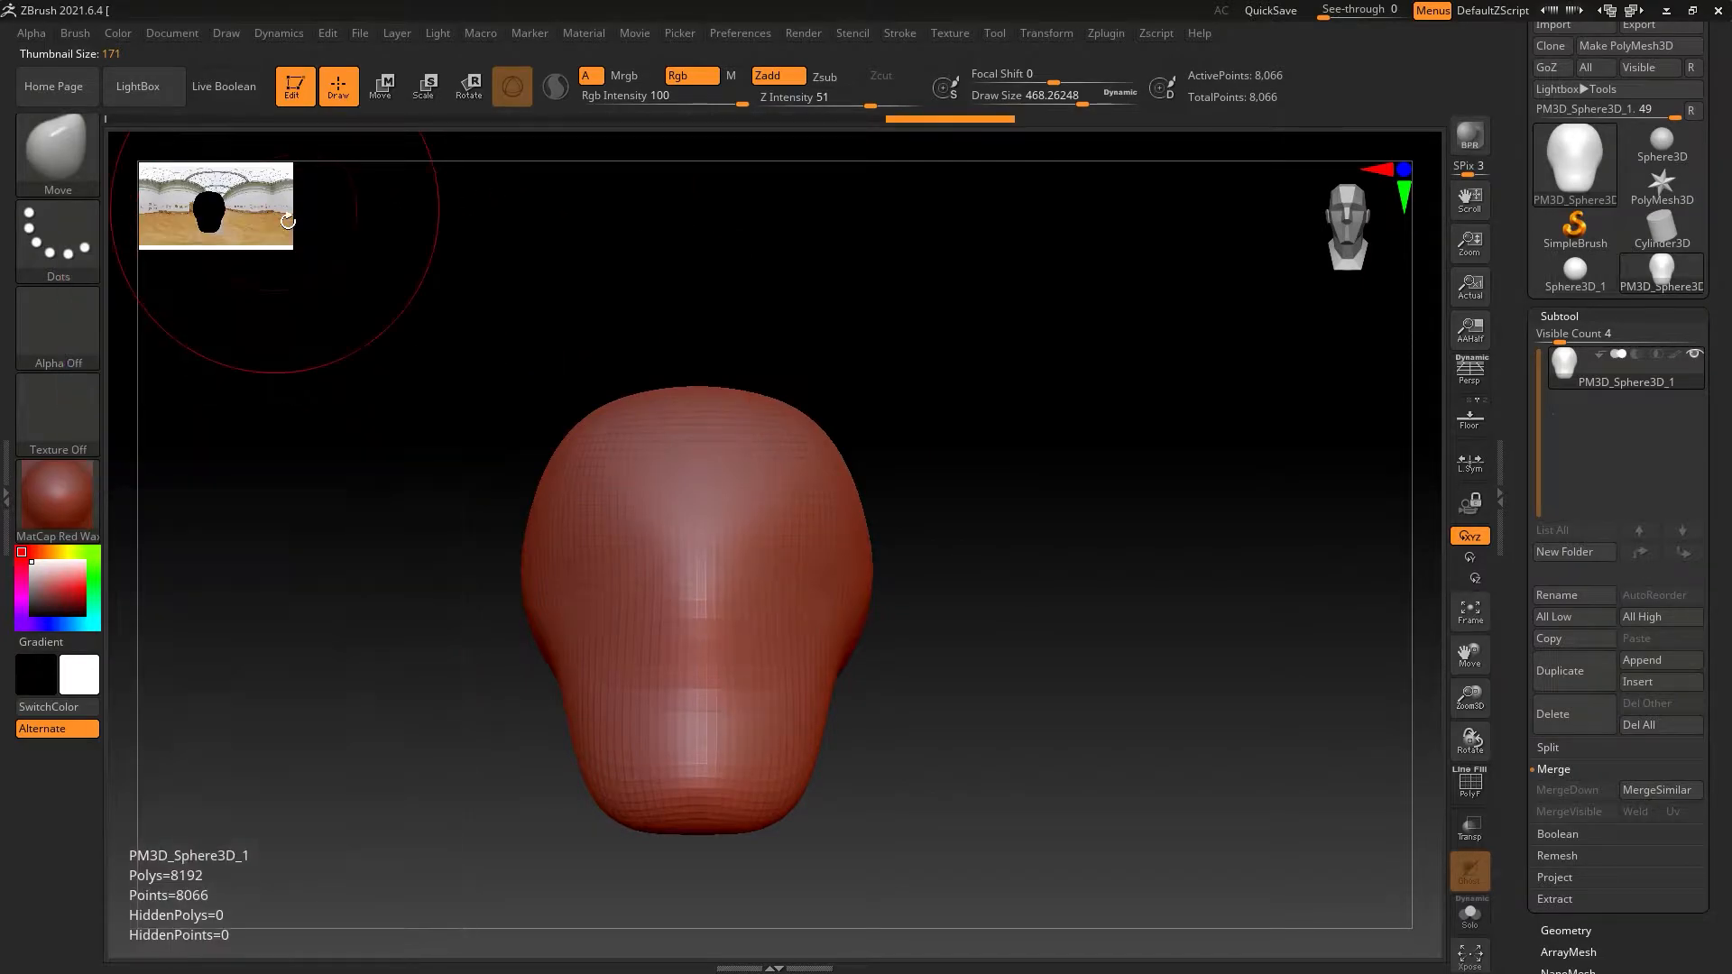
Set the thumbnail background back to Texture Off.
key("F5")
left_click(173, 190)
key("space")
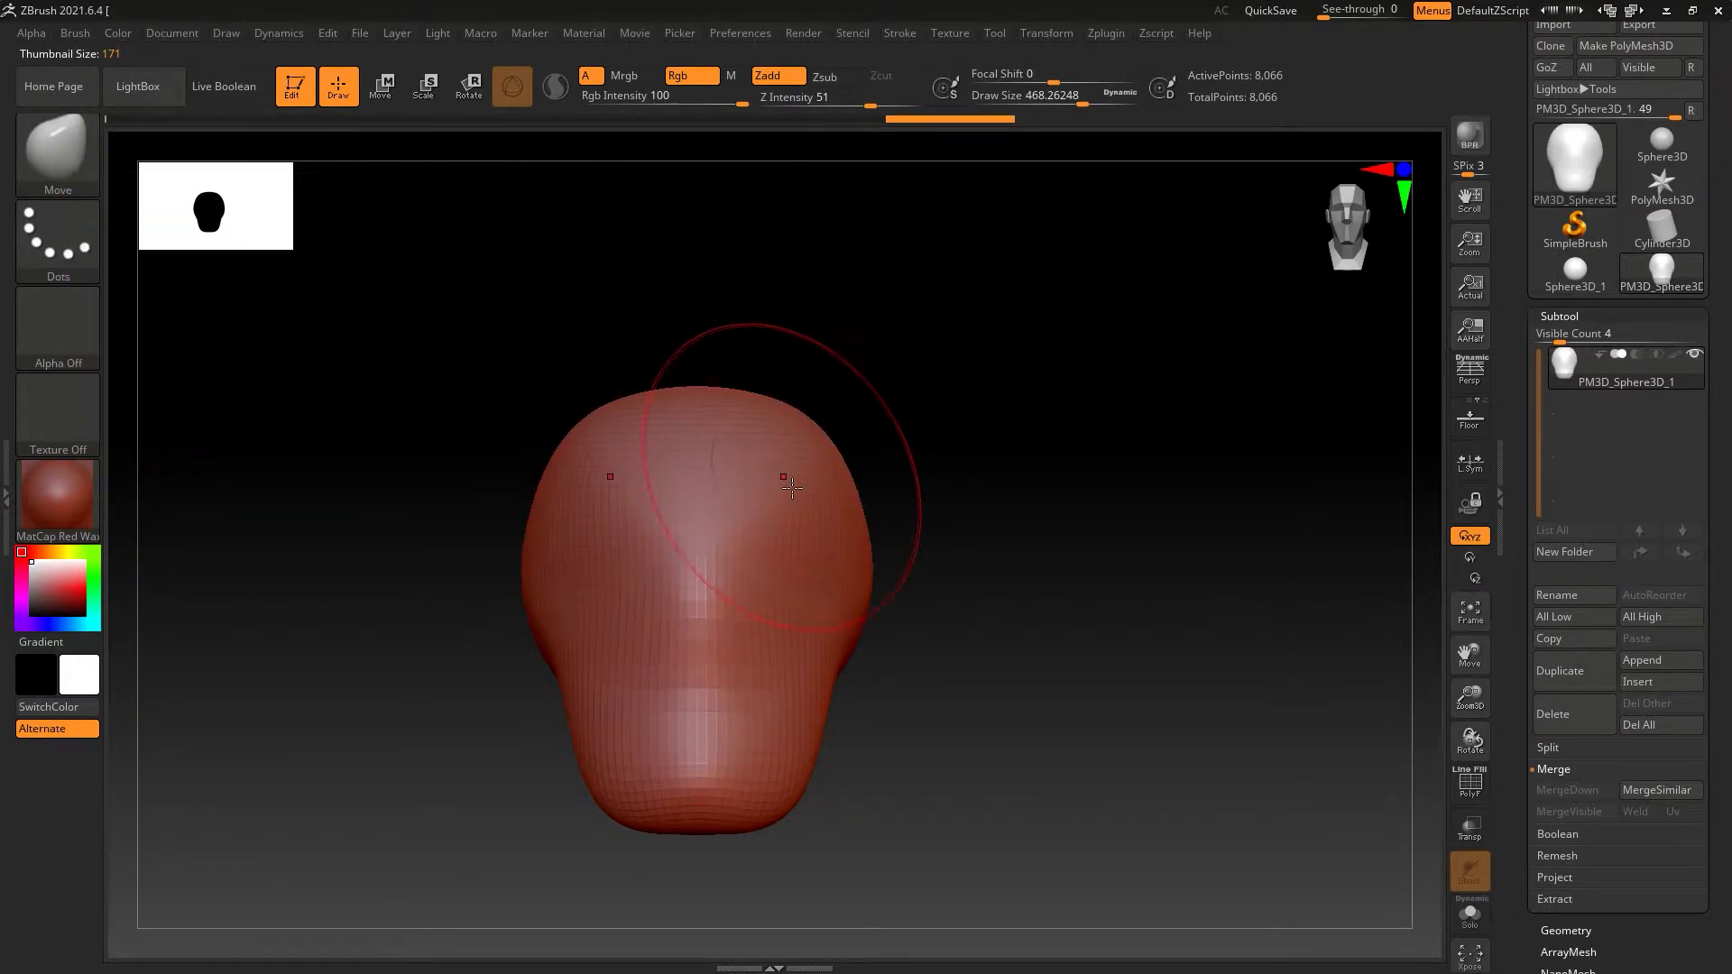
Mask the forehead and sides of the head with MaskPen, leaving a vertical strip down the middle of the face unmasked.
right_click_drag(854, 598, 602, 550, "alt")
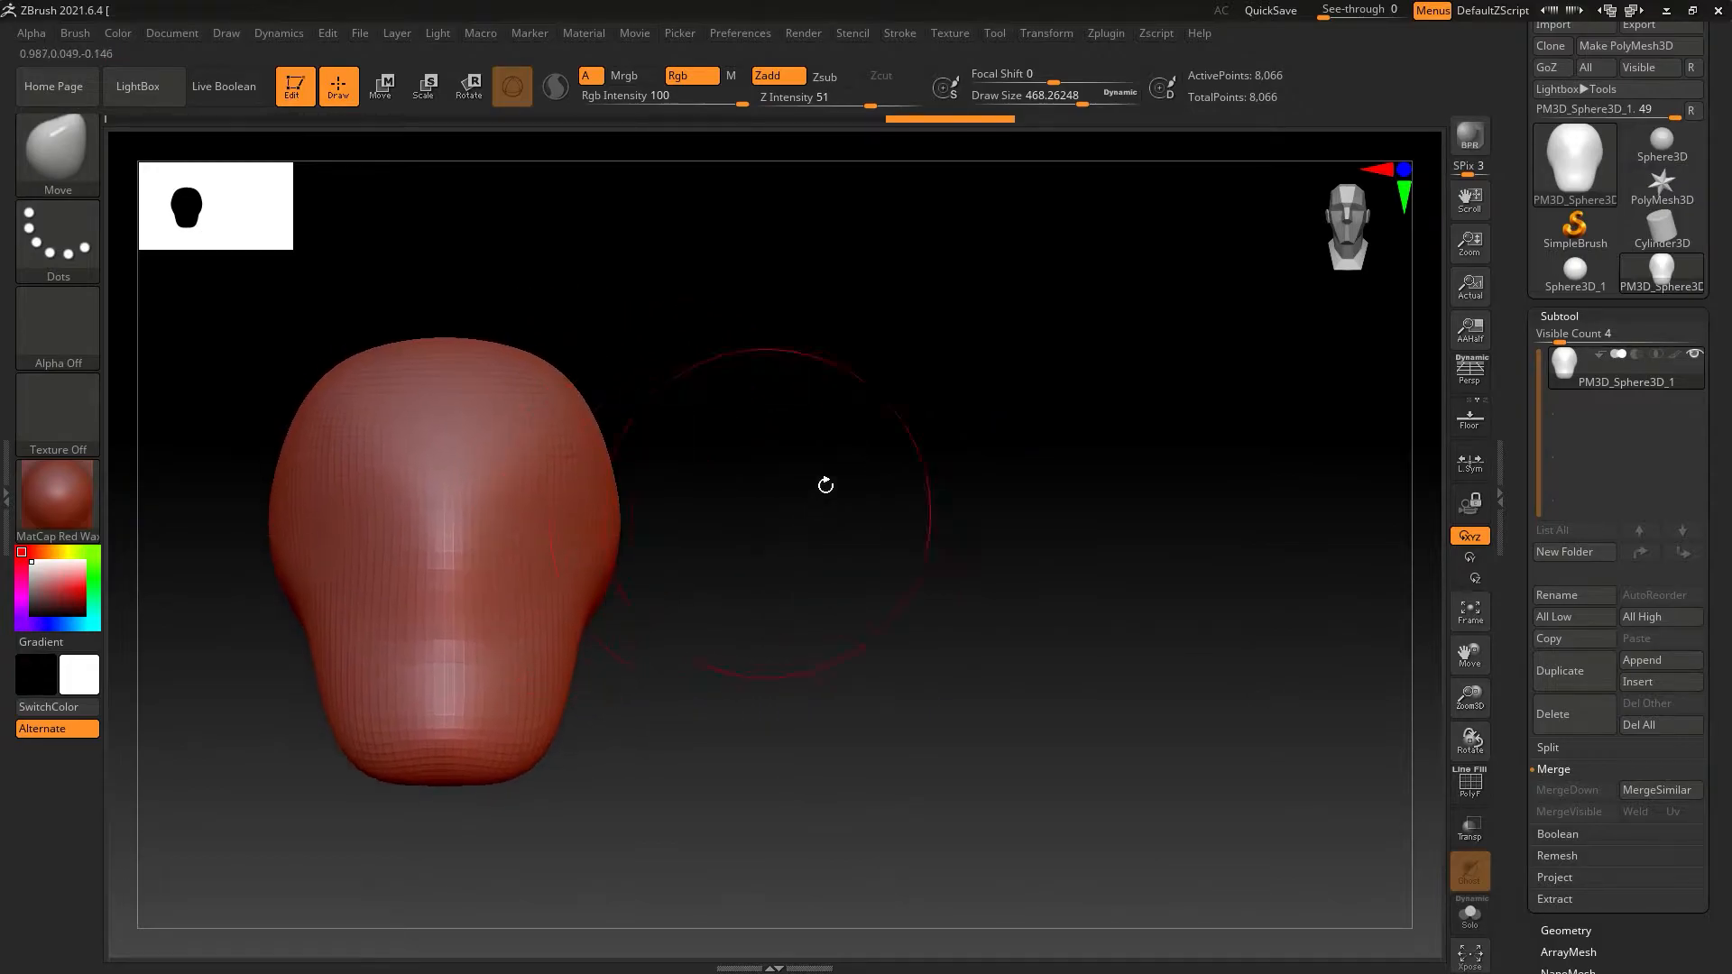
key("ctrl")
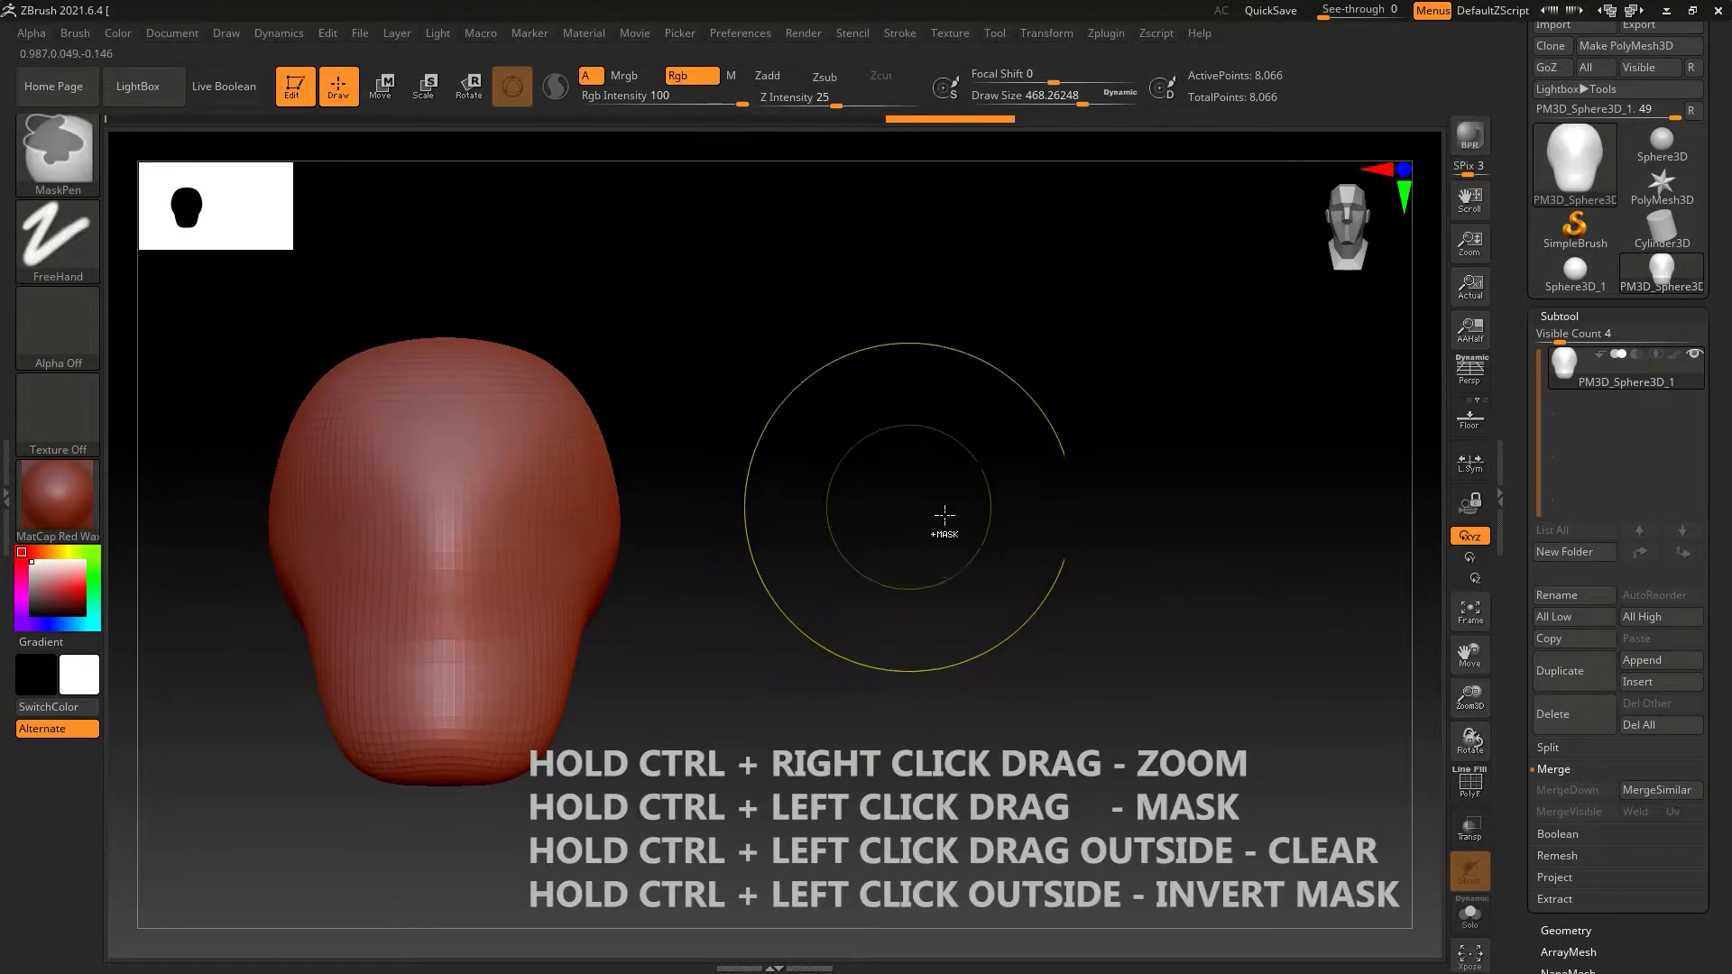
mouse_move(956, 521)
right_mouse_down("ctrl")
mouse_move(828, 511)
mouse_move(975, 565)
mouse_move(885, 542)
mouse_move(721, 560)
right_mouse_up("ctrl")
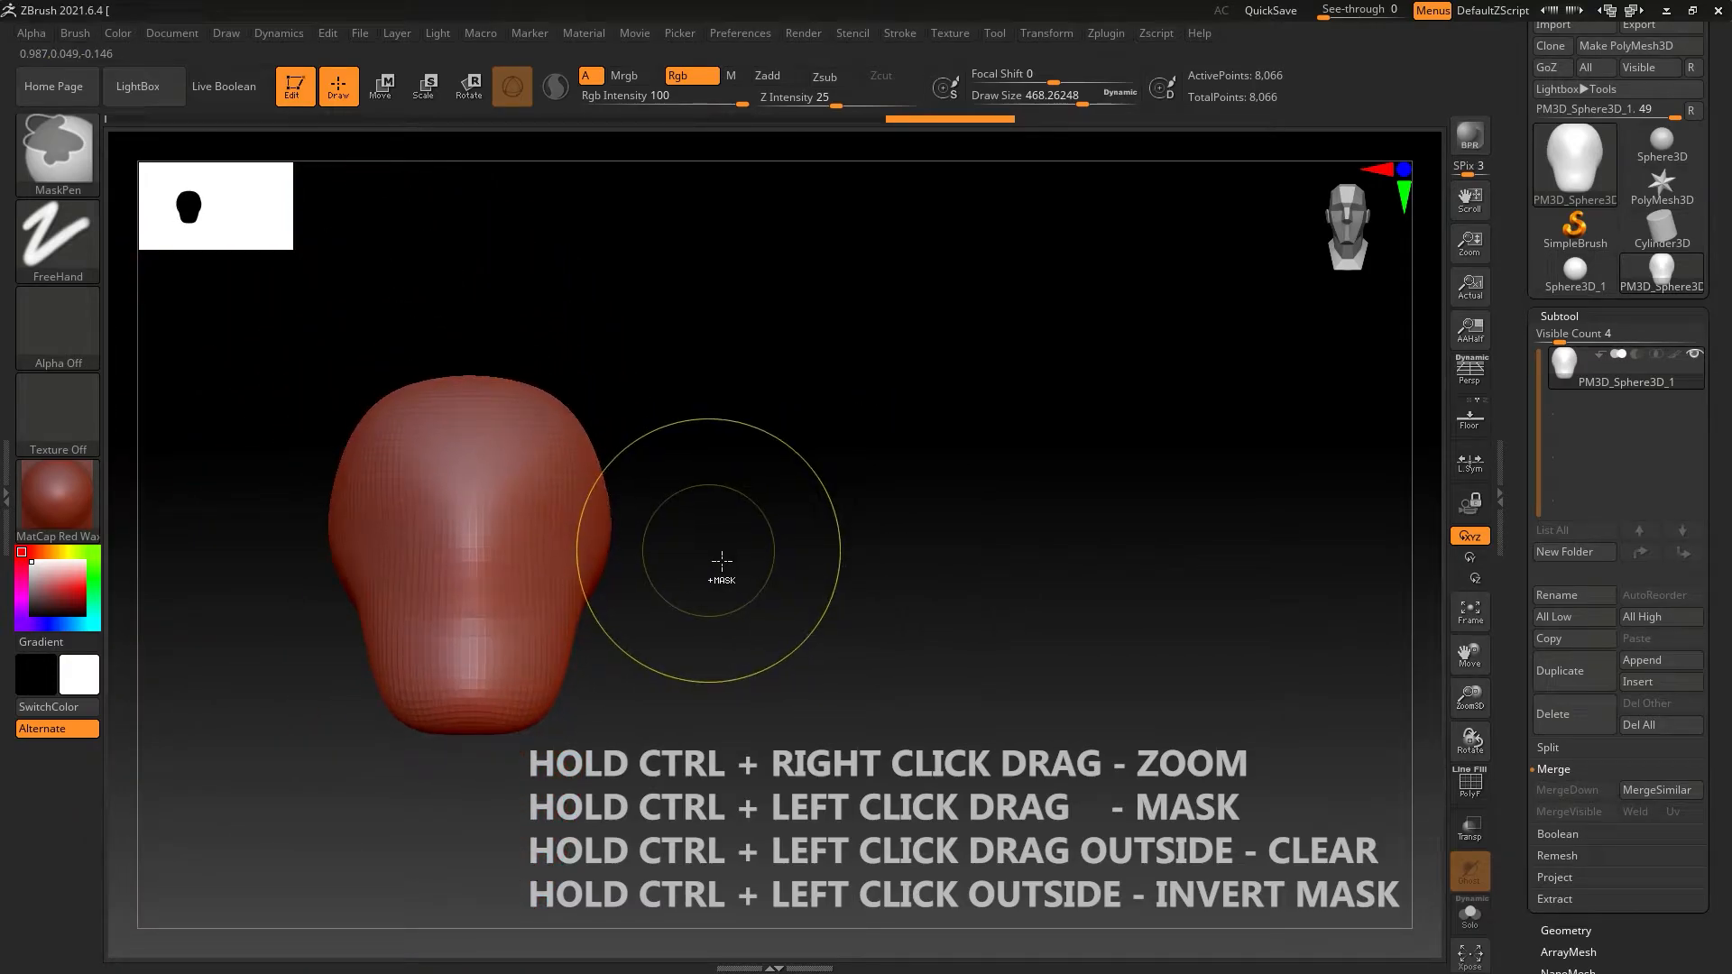
left_click_drag(893, 478, 835, 465, "ctrl")
left_click_drag(688, 441, 456, 321, "ctrl")
left_click_drag(778, 457, 520, 753, "ctrl")
right_click_drag(683, 666, 652, 666)
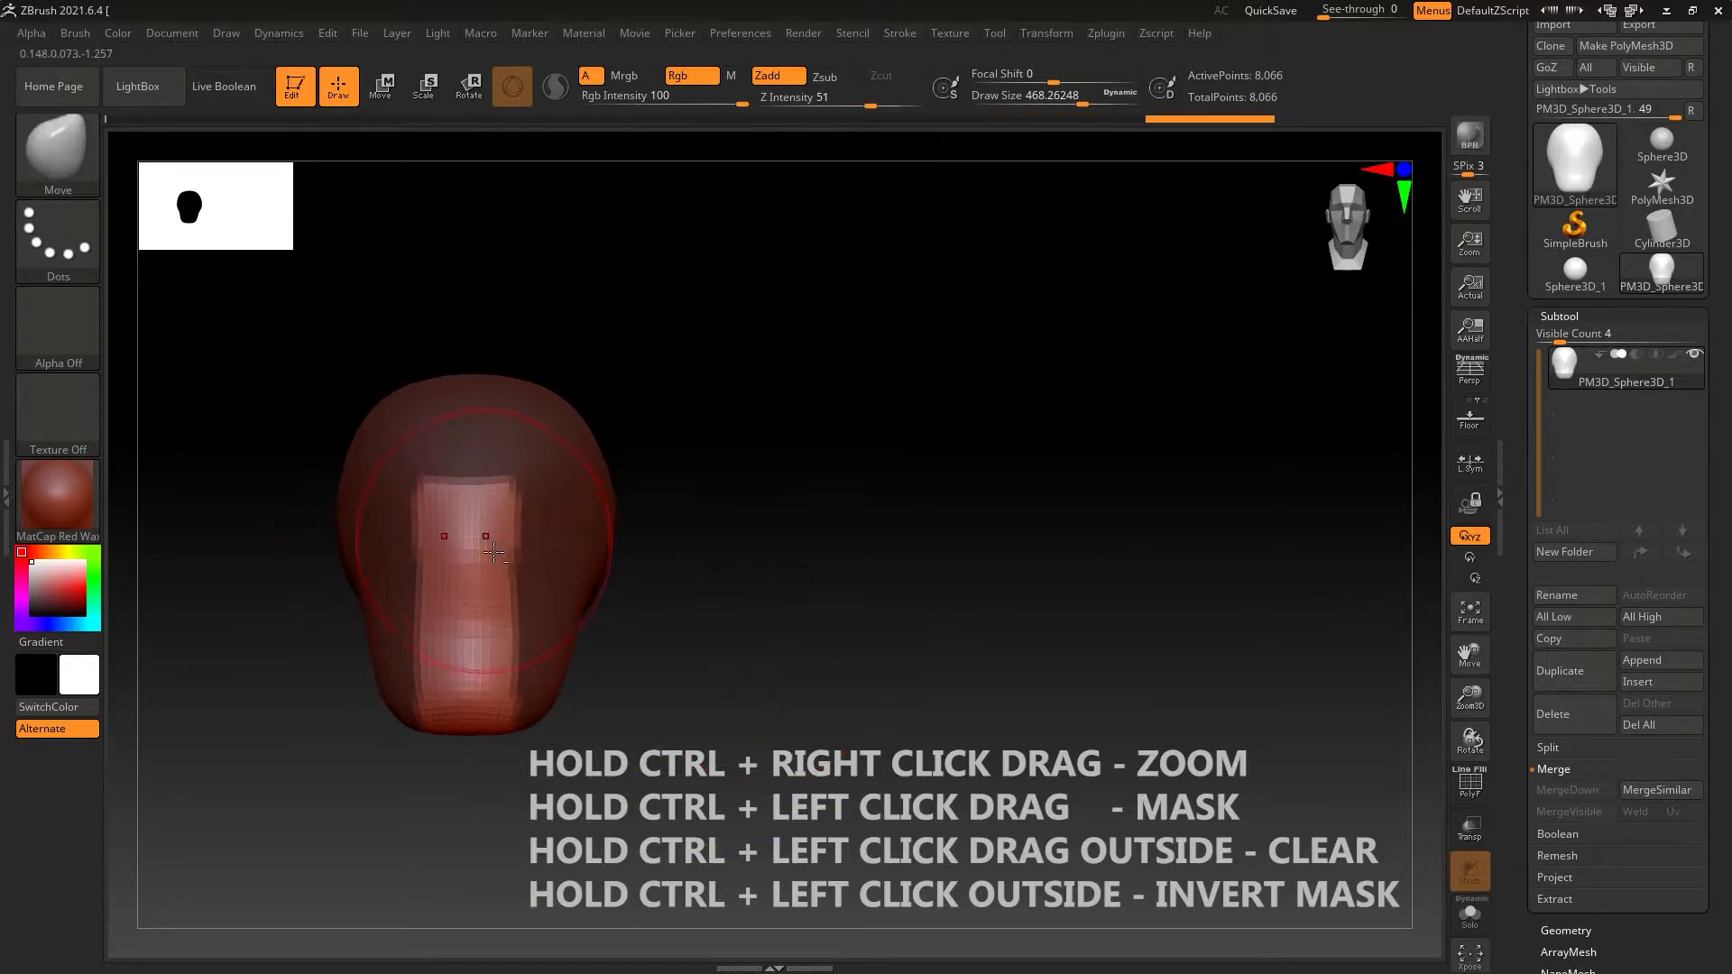
Pull the unmasked face strip forward with the Move brush.
left_click_drag(493, 553, 557, 600, "alt")
right_click_drag(557, 599, 479, 635)
mouse_move(479, 634)
left_mouse_down()
mouse_move(456, 681)
mouse_move(492, 645)
left_mouse_up()
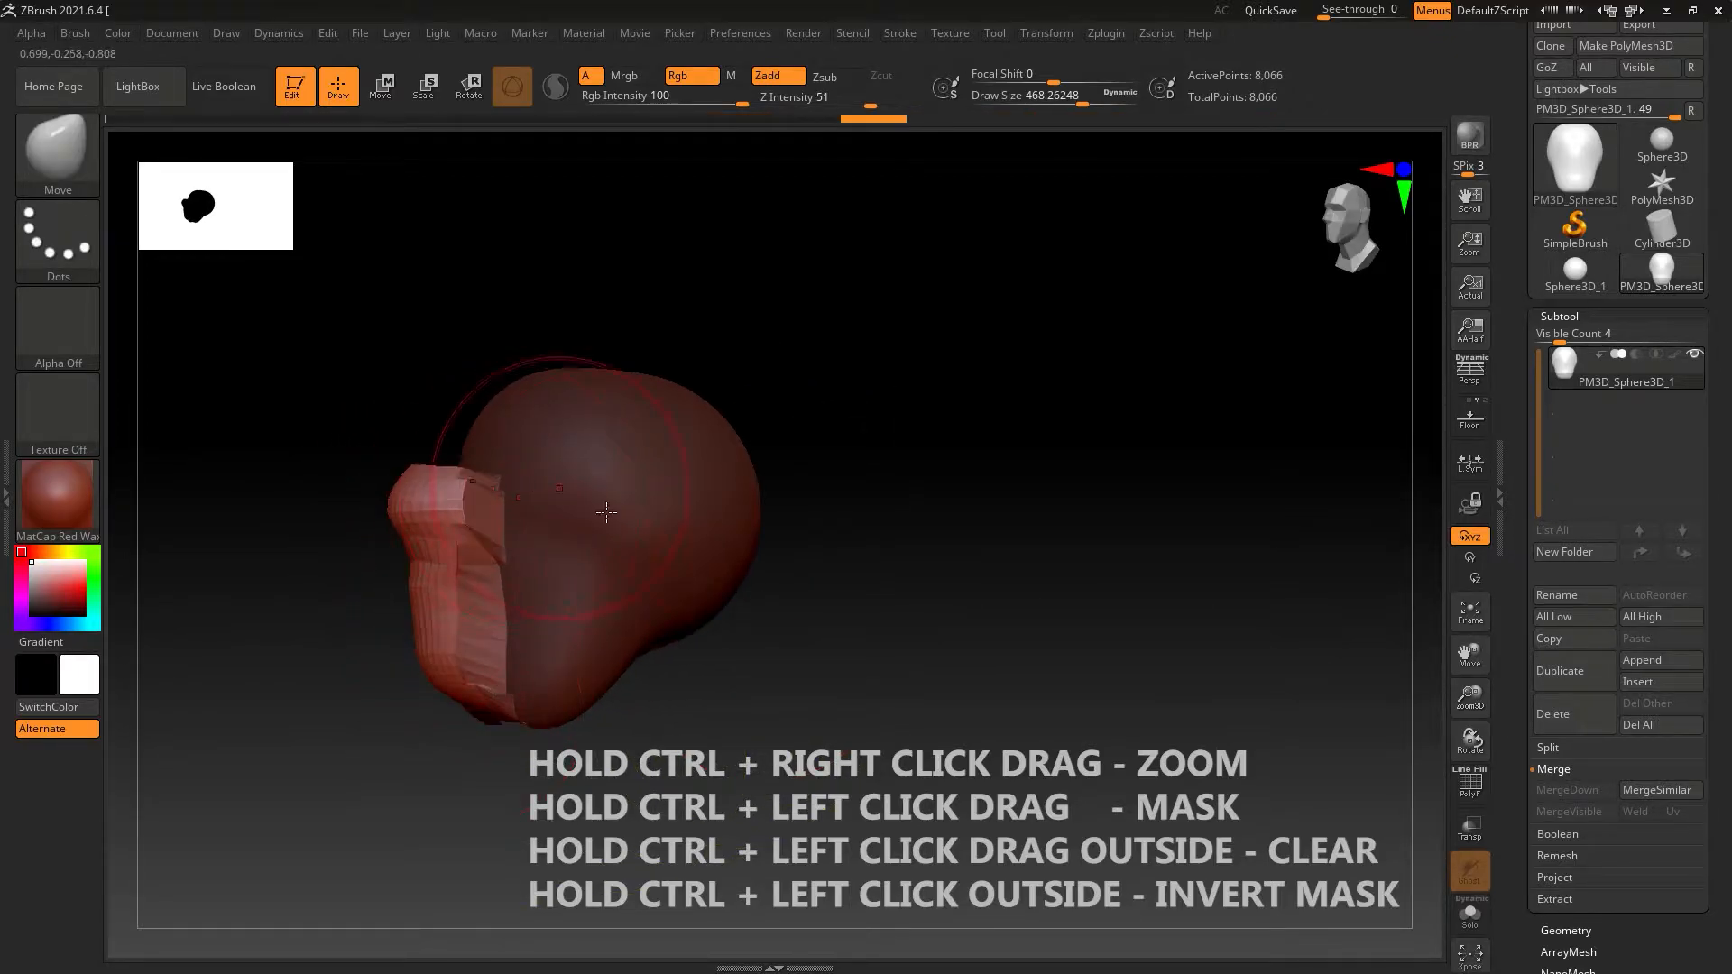
Undo the face pull and the latest masking, and clear the remaining mask from the head.
key("ctrl+z")
key("ctrl+z")
key("ctrl+z")
key("ctrl+z")
key("ctrl+z")
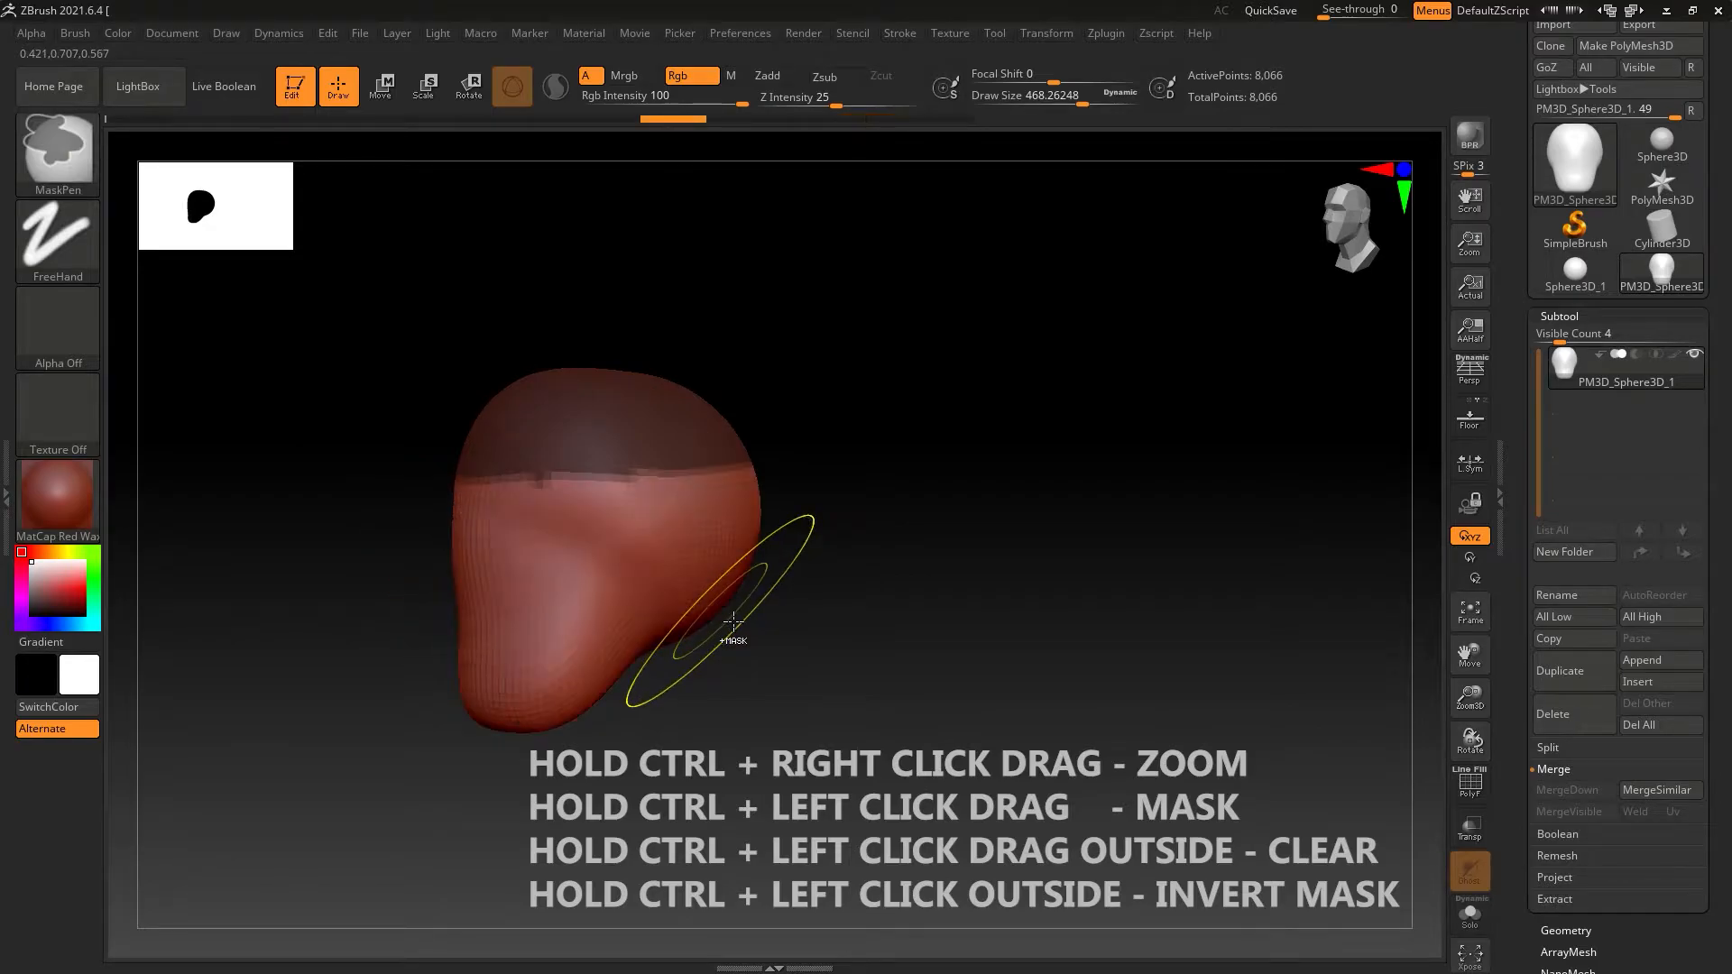
left_click_drag(952, 595, 889, 734, "ctrl")
mouse_move(831, 727)
right_mouse_down()
mouse_move(743, 621)
mouse_move(785, 576)
mouse_move(821, 572)
mouse_move(923, 622)
mouse_move(773, 570)
right_mouse_up()
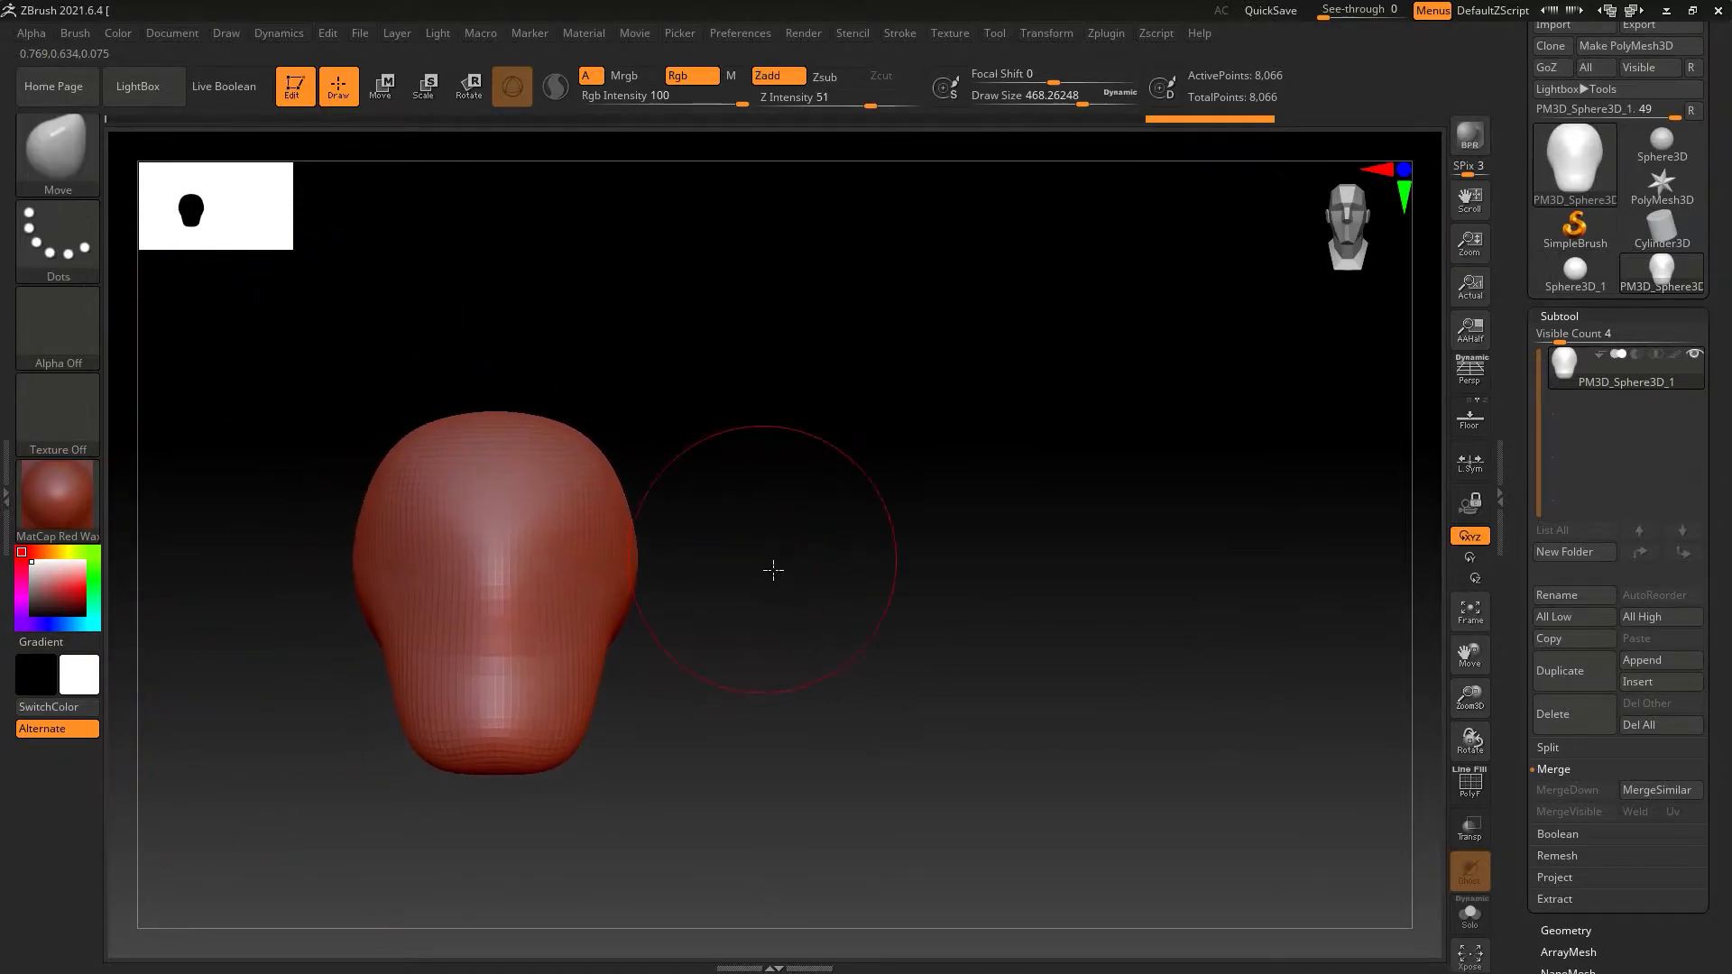
Tumble the view around the head, snap it to a side view and examine the opposite profile.
mouse_move(944, 507)
right_mouse_down()
mouse_move(863, 522)
mouse_move(971, 506)
mouse_move(951, 533)
mouse_move(855, 530)
mouse_move(892, 497)
mouse_move(920, 592)
mouse_move(909, 529)
mouse_move(943, 536)
right_mouse_up()
mouse_move(551, 570)
right_mouse_down()
mouse_move(614, 631)
mouse_move(569, 668)
mouse_move(565, 710)
mouse_move(592, 685)
right_mouse_up()
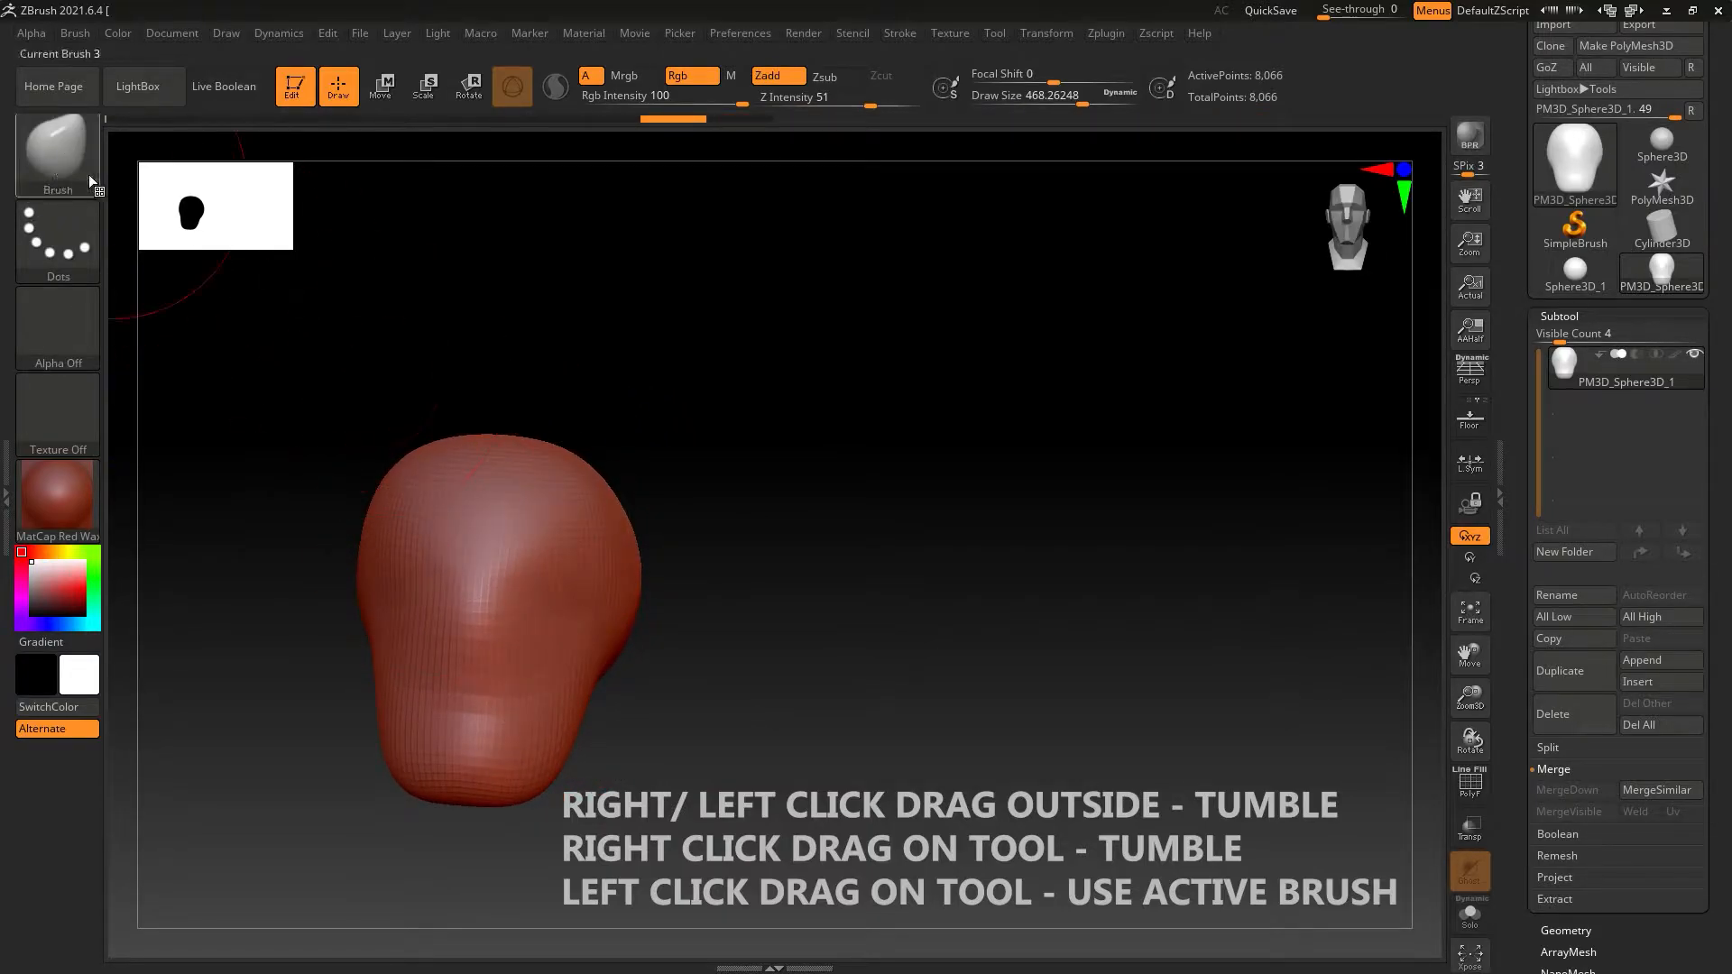
mouse_move(614, 595)
right_mouse_down()
mouse_move(619, 638)
mouse_move(666, 589)
right_mouse_up()
right_click_drag(784, 537, 735, 552)
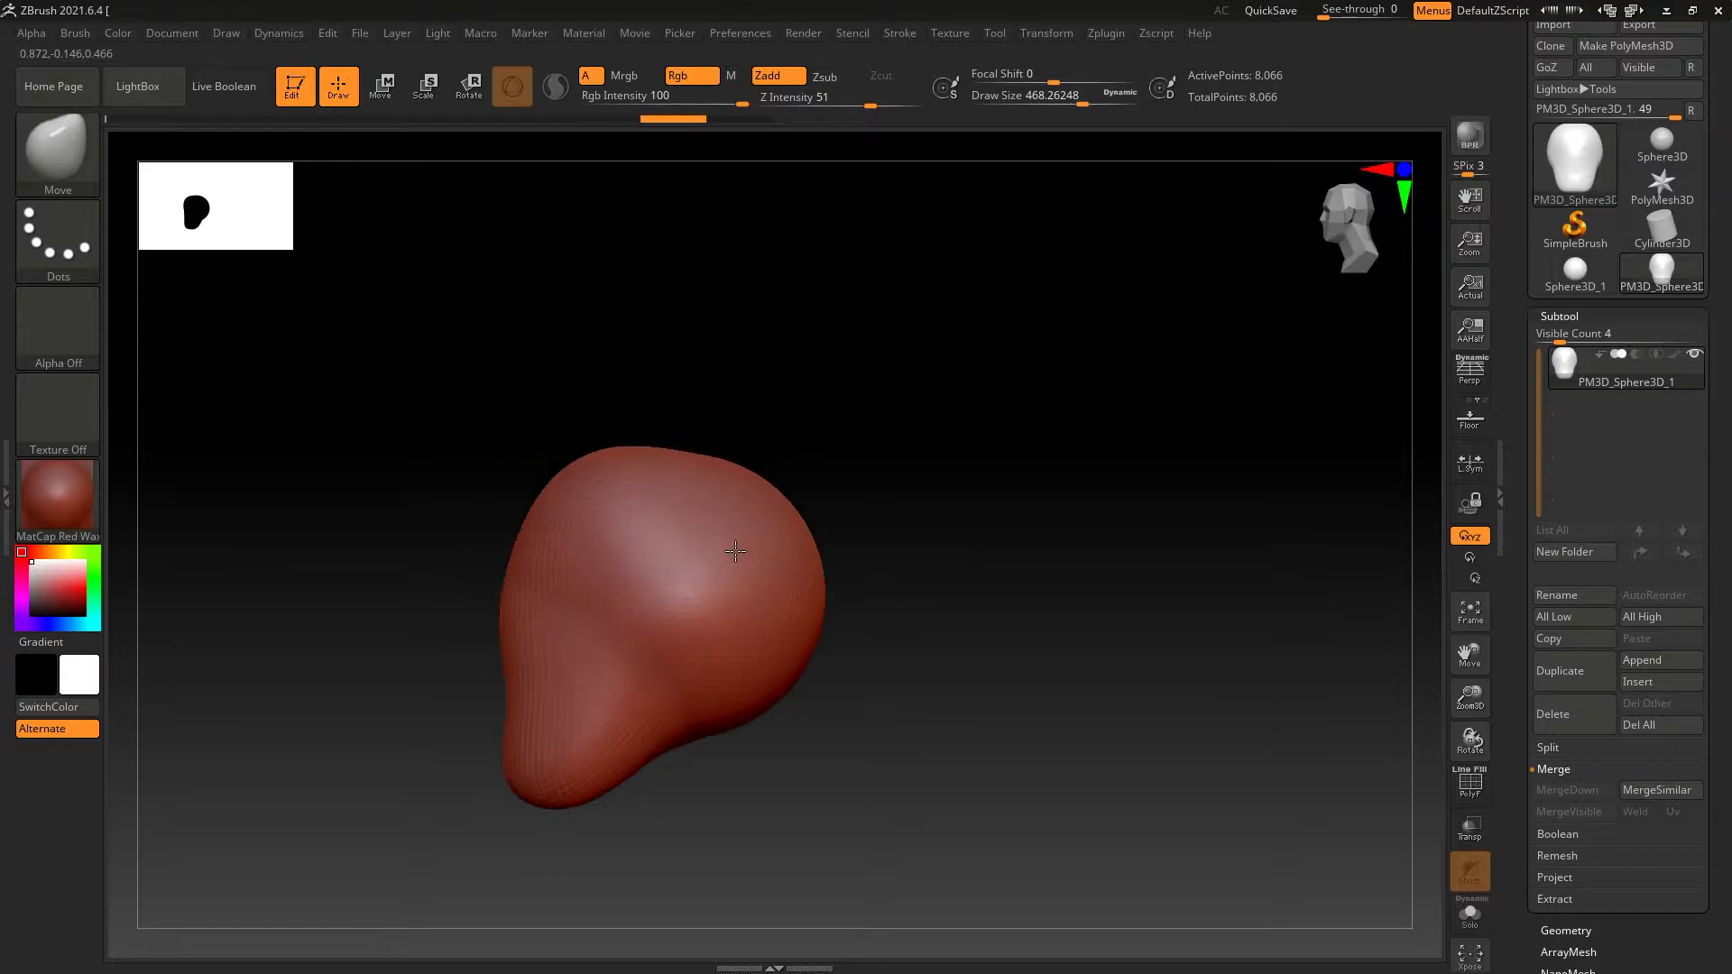
key("shift")
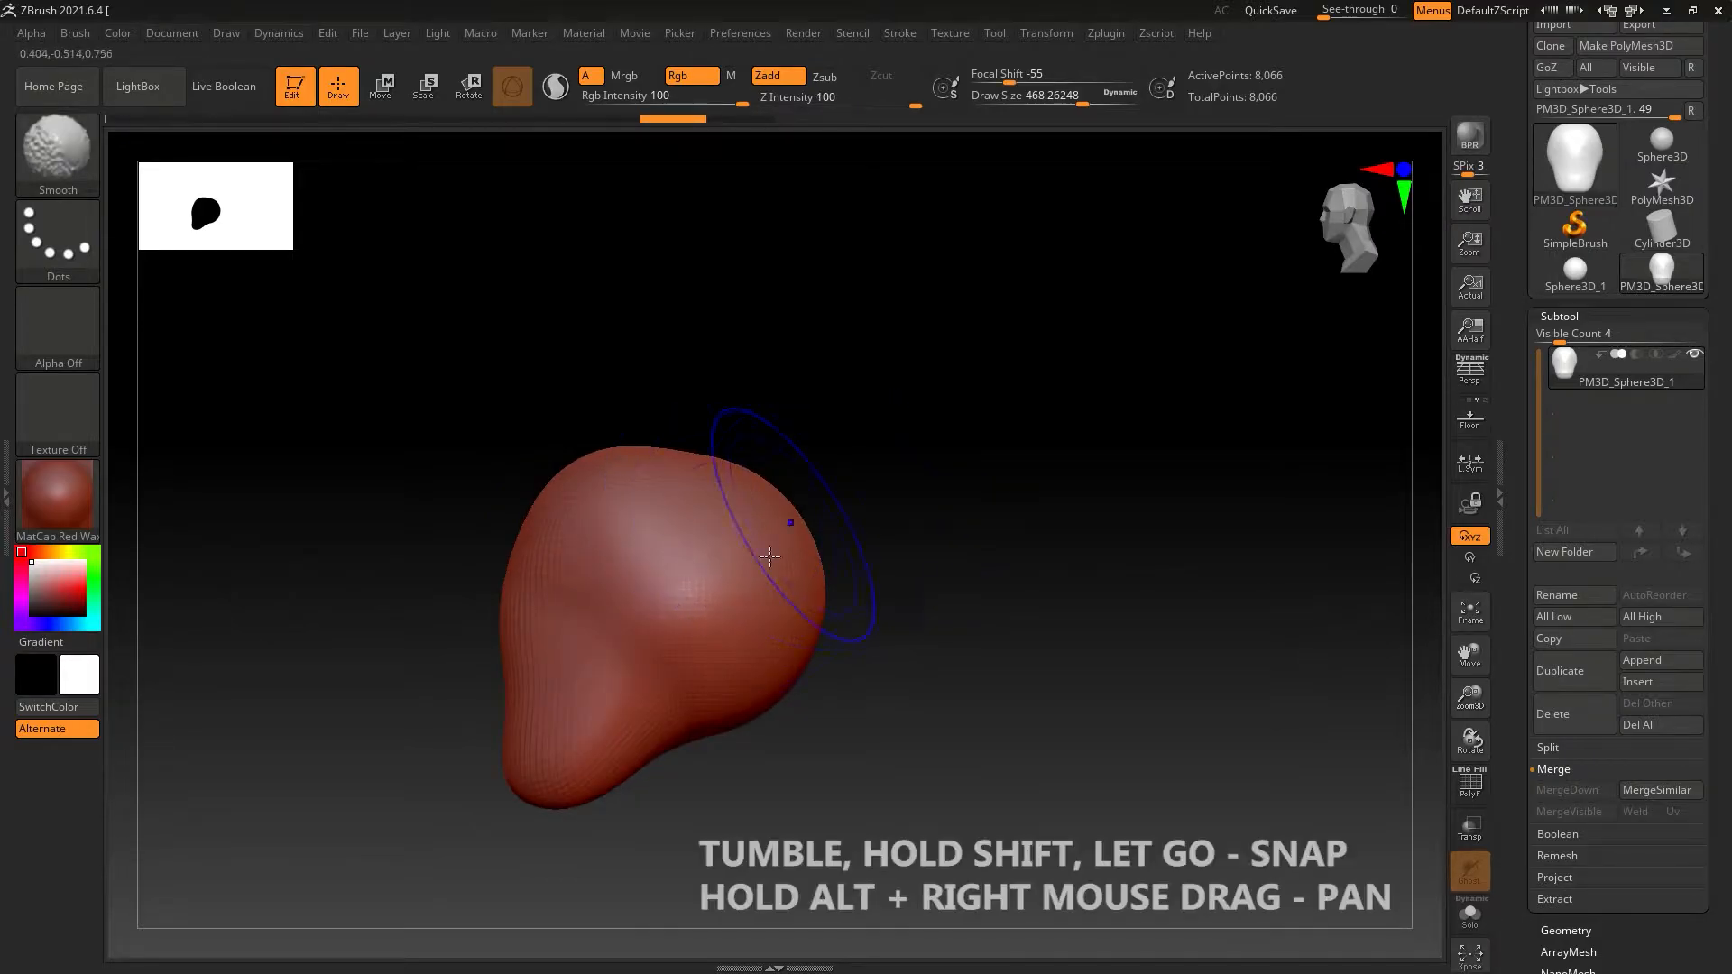
right_click_drag(804, 588, 426, 610)
right_click_drag(853, 619, 1136, 497)
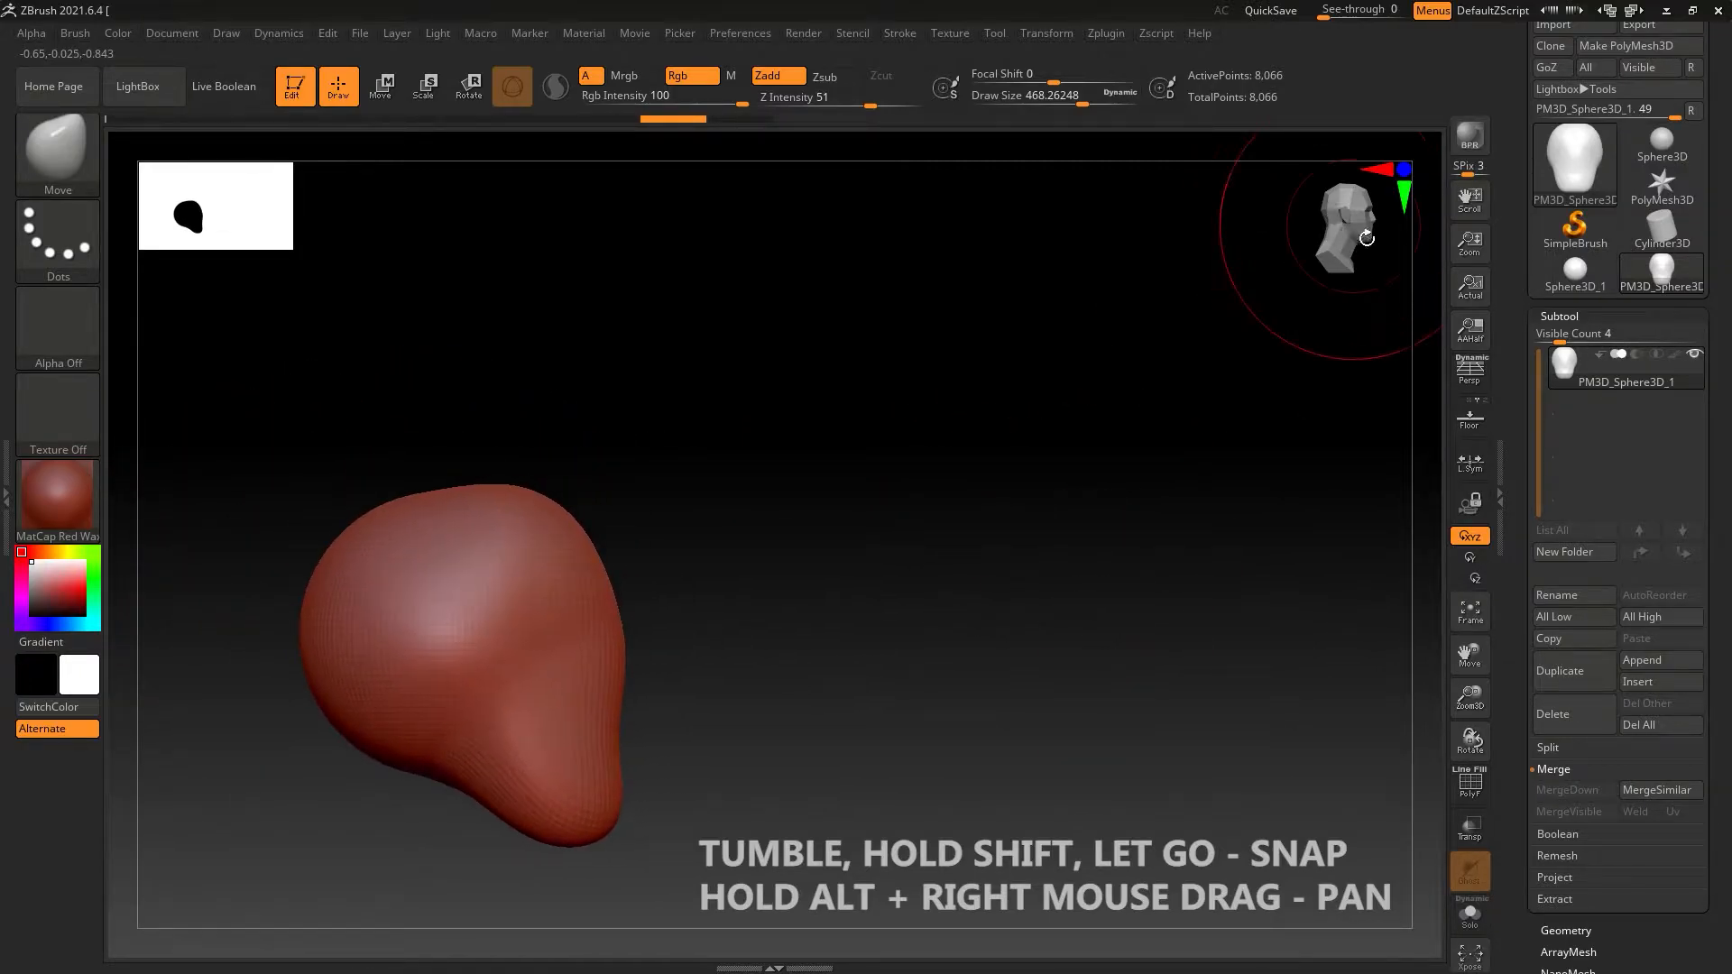
Return to the front view with the camera orientation head, pan the model and practise rotating the view.
left_click_drag(1367, 238, 1329, 239, "shift")
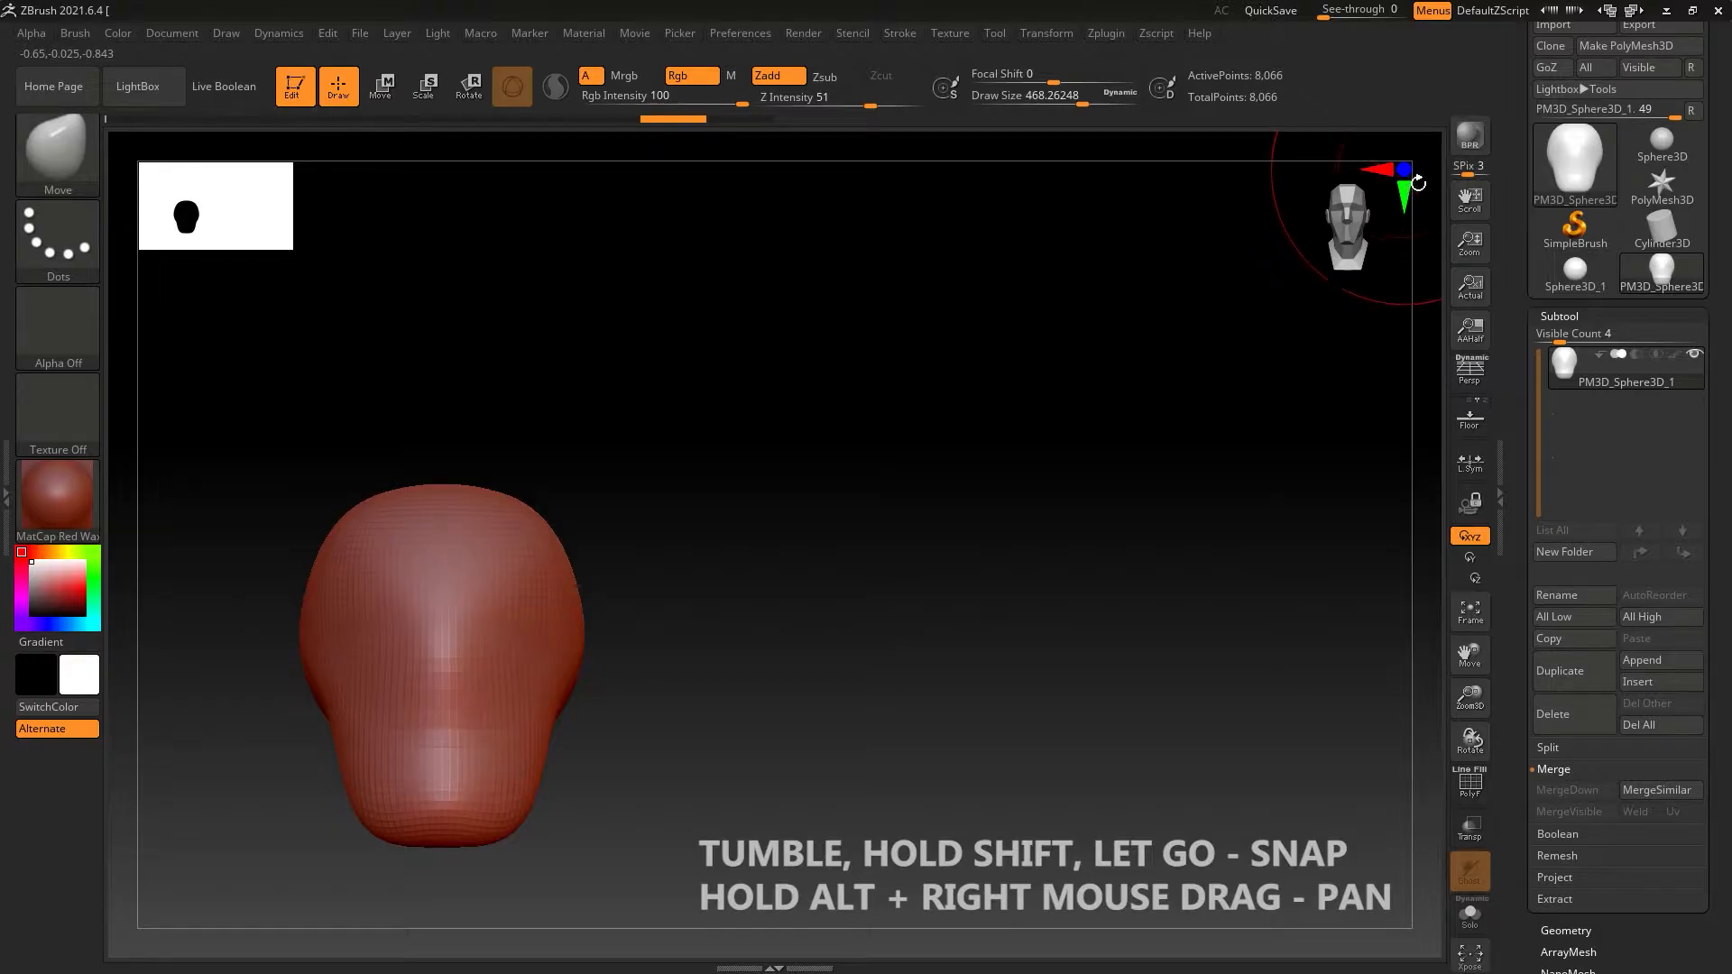
left_click_drag(1422, 201, 1388, 180, "shift")
left_click_drag(823, 547, 917, 485)
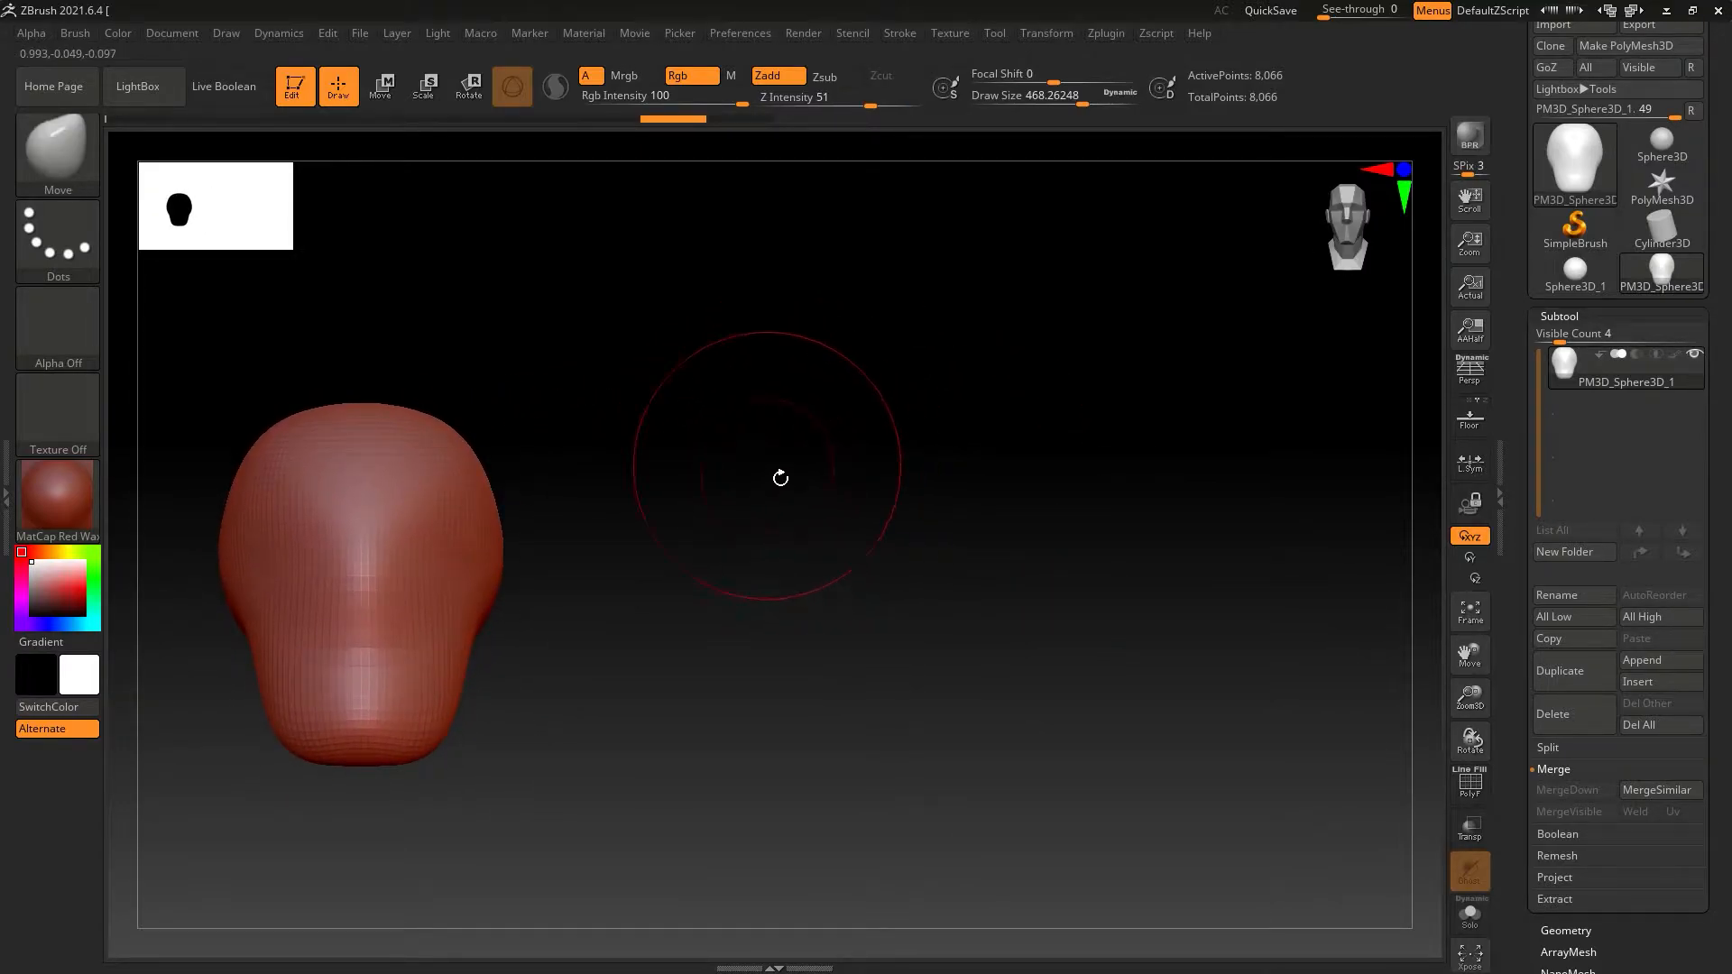
key("shift")
right_click_drag(778, 476, 583, 458)
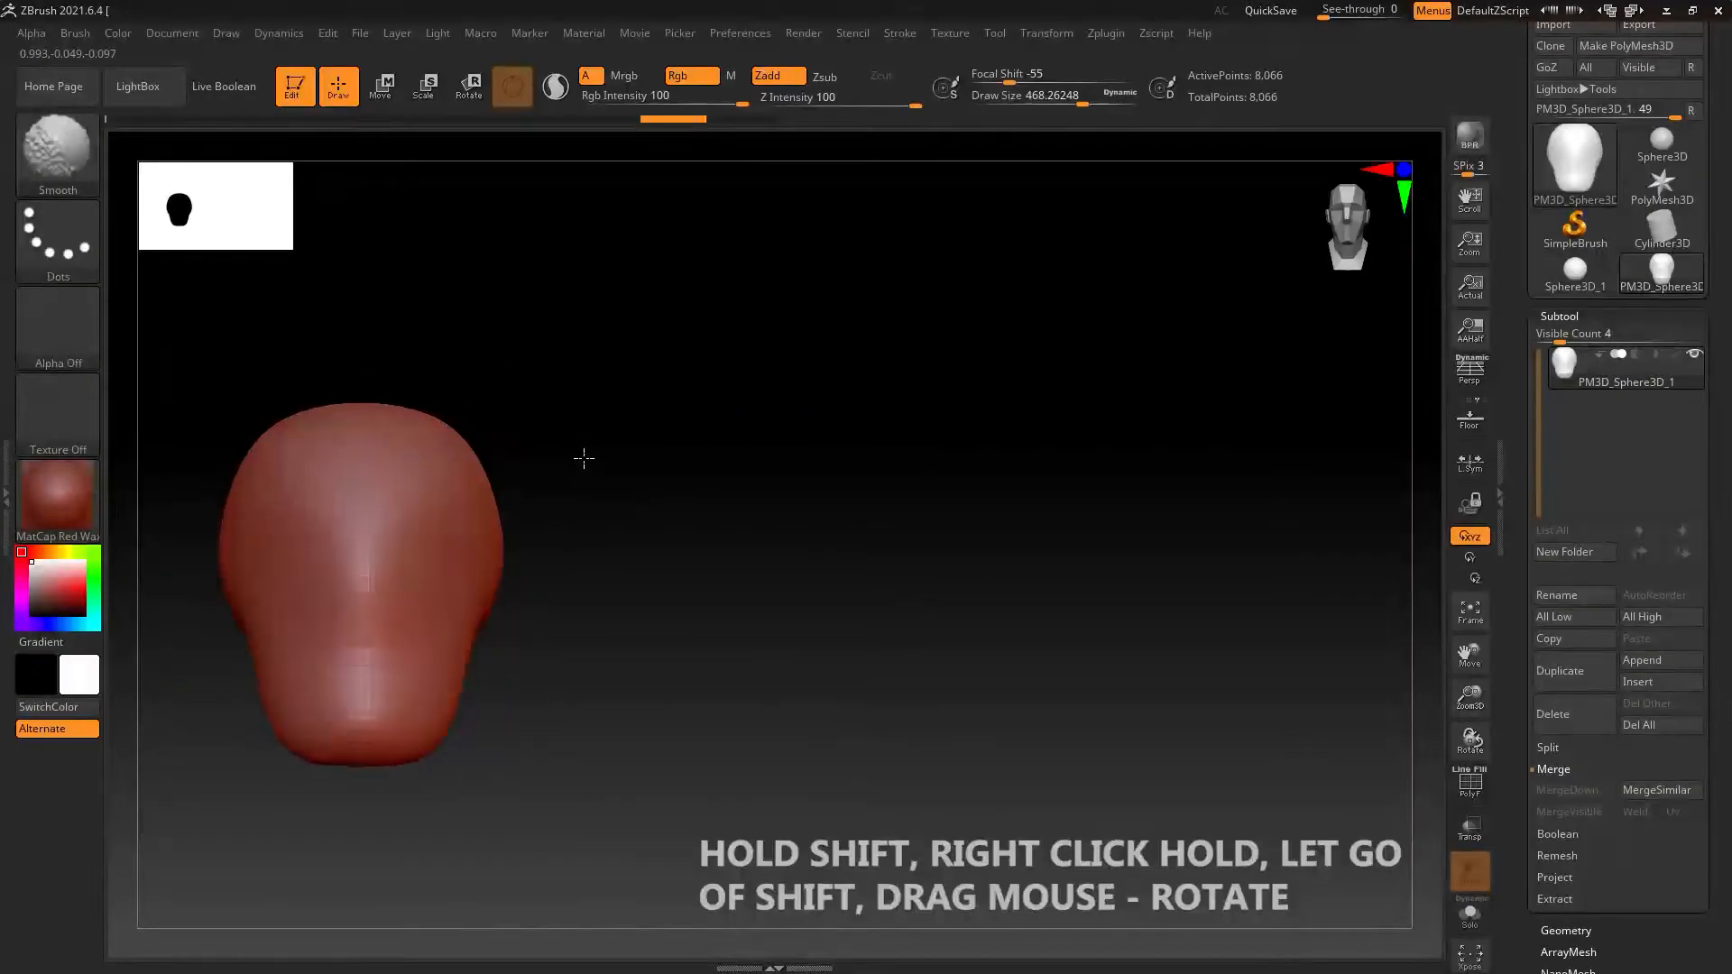
mouse_move(462, 566)
right_mouse_down()
mouse_move(665, 565)
mouse_move(575, 575)
mouse_move(732, 551)
mouse_move(679, 558)
mouse_move(696, 565)
right_mouse_up()
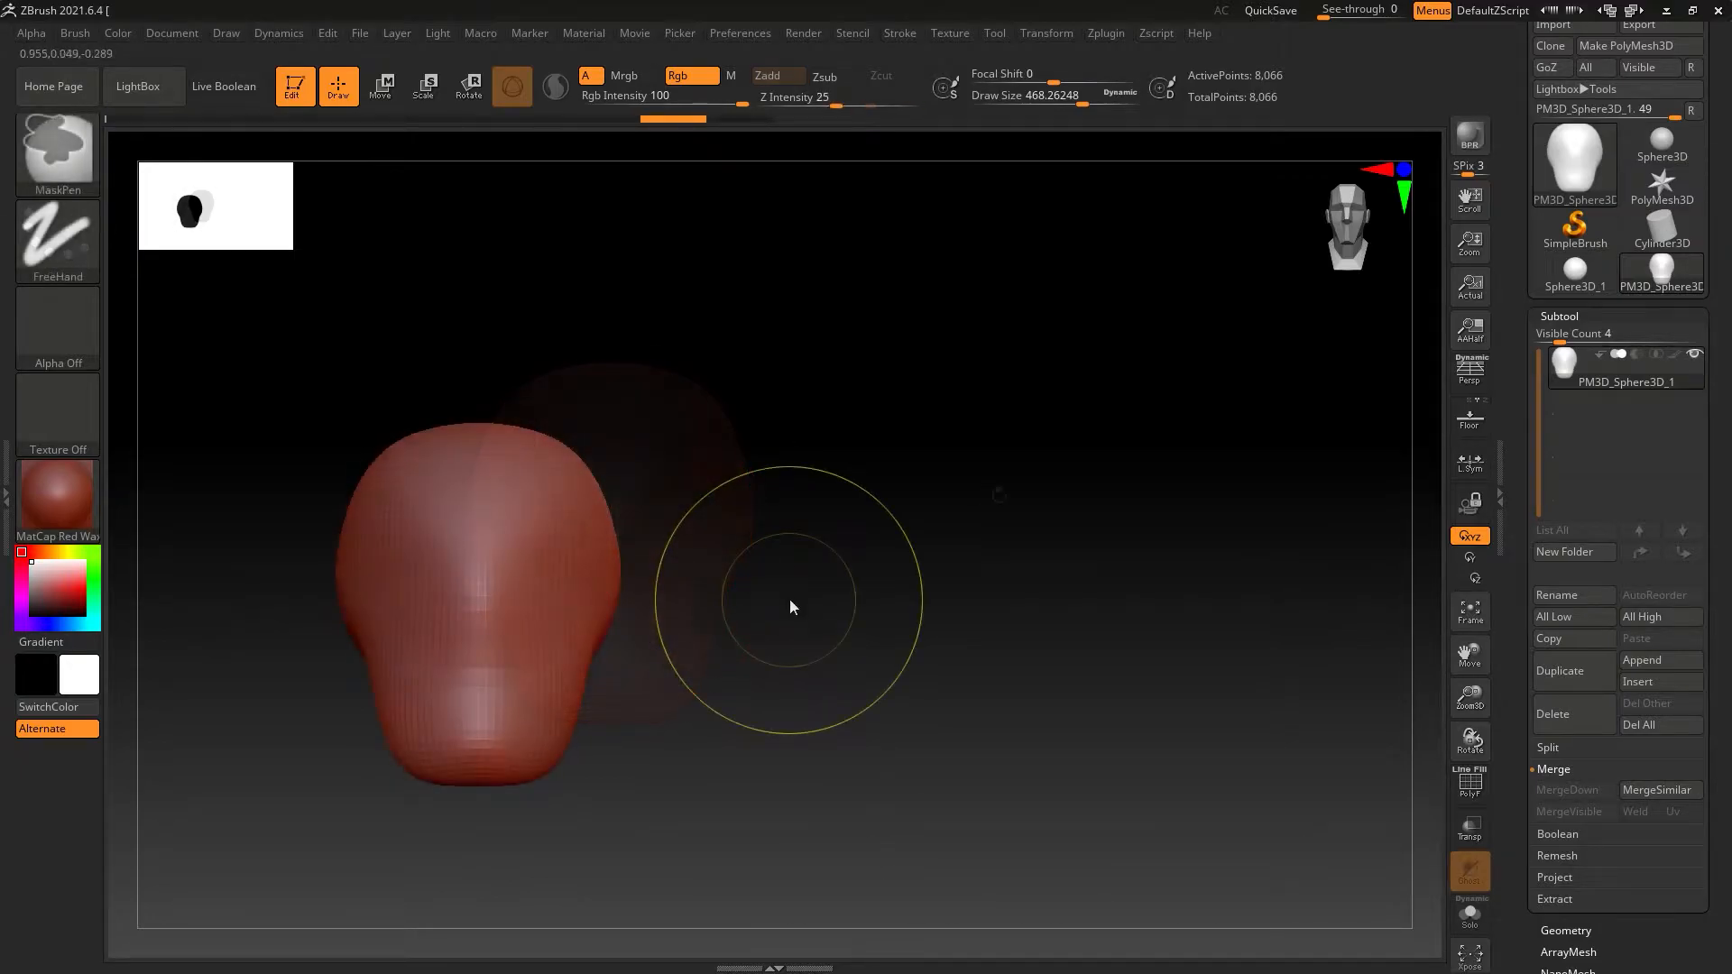
Save the project as Project_00 in the folder T:\Projects\Zbrush\Zbrush Ui Temp\Tools and Projects.
key("ctrl+s")
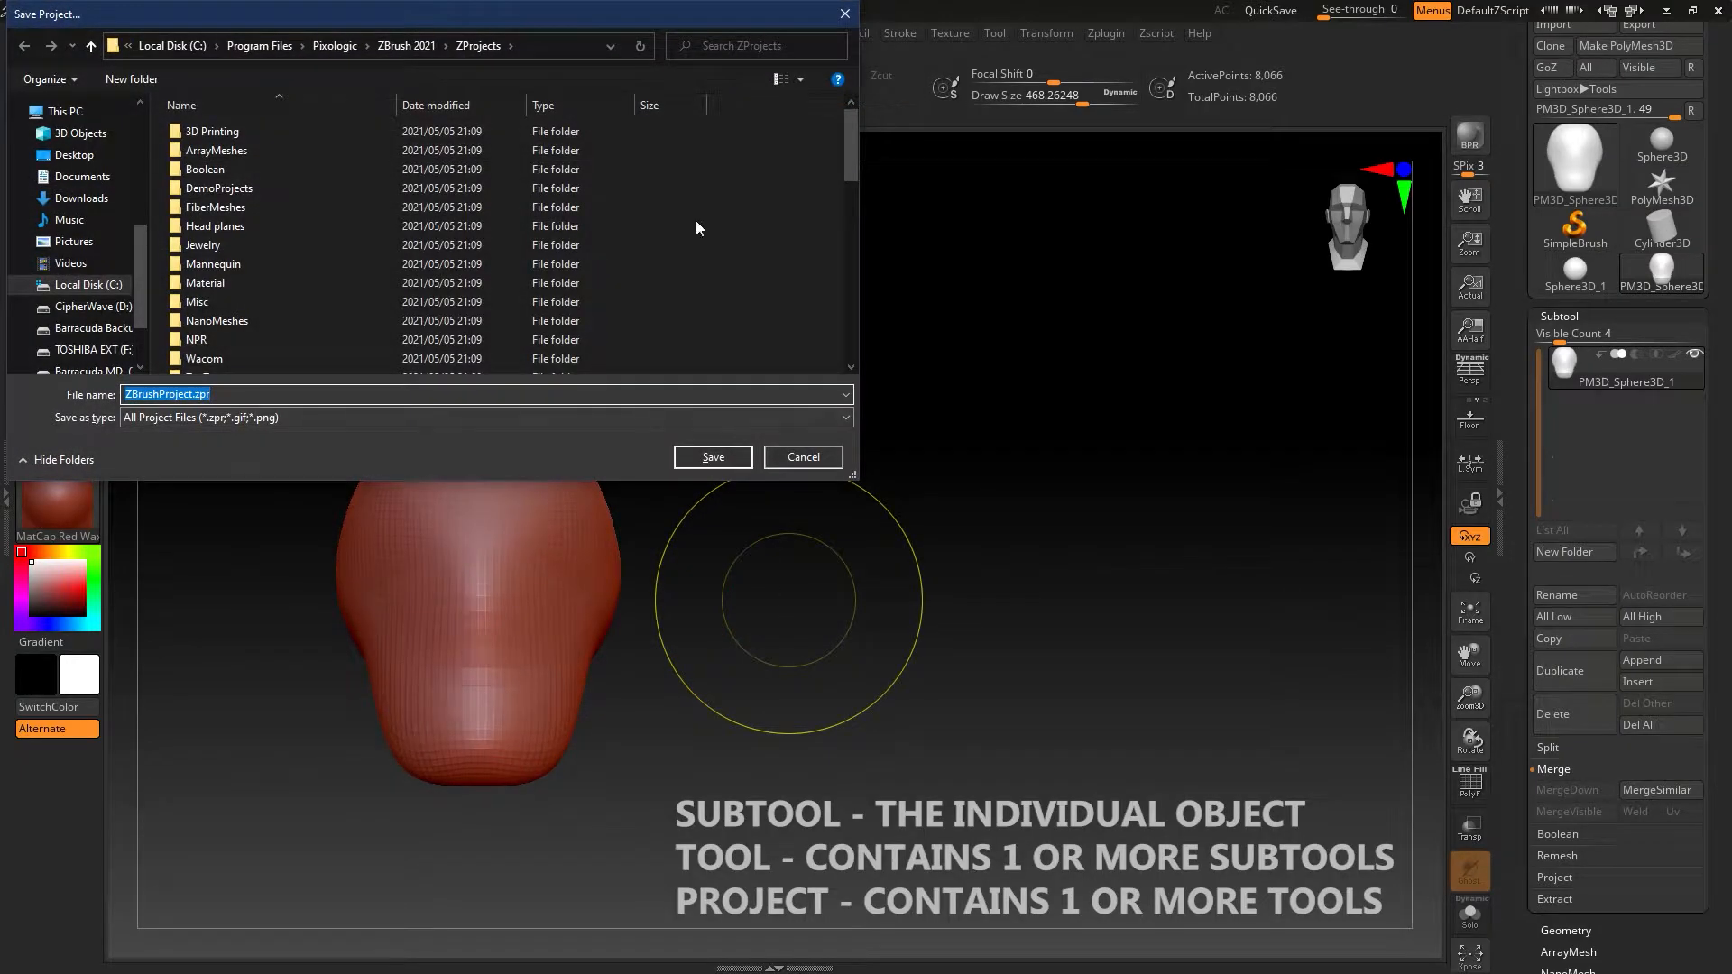
left_click(575, 43)
type("T:\\Projects\\Zbrush\\Zbrush Ui Temp\\Tools and Projects")
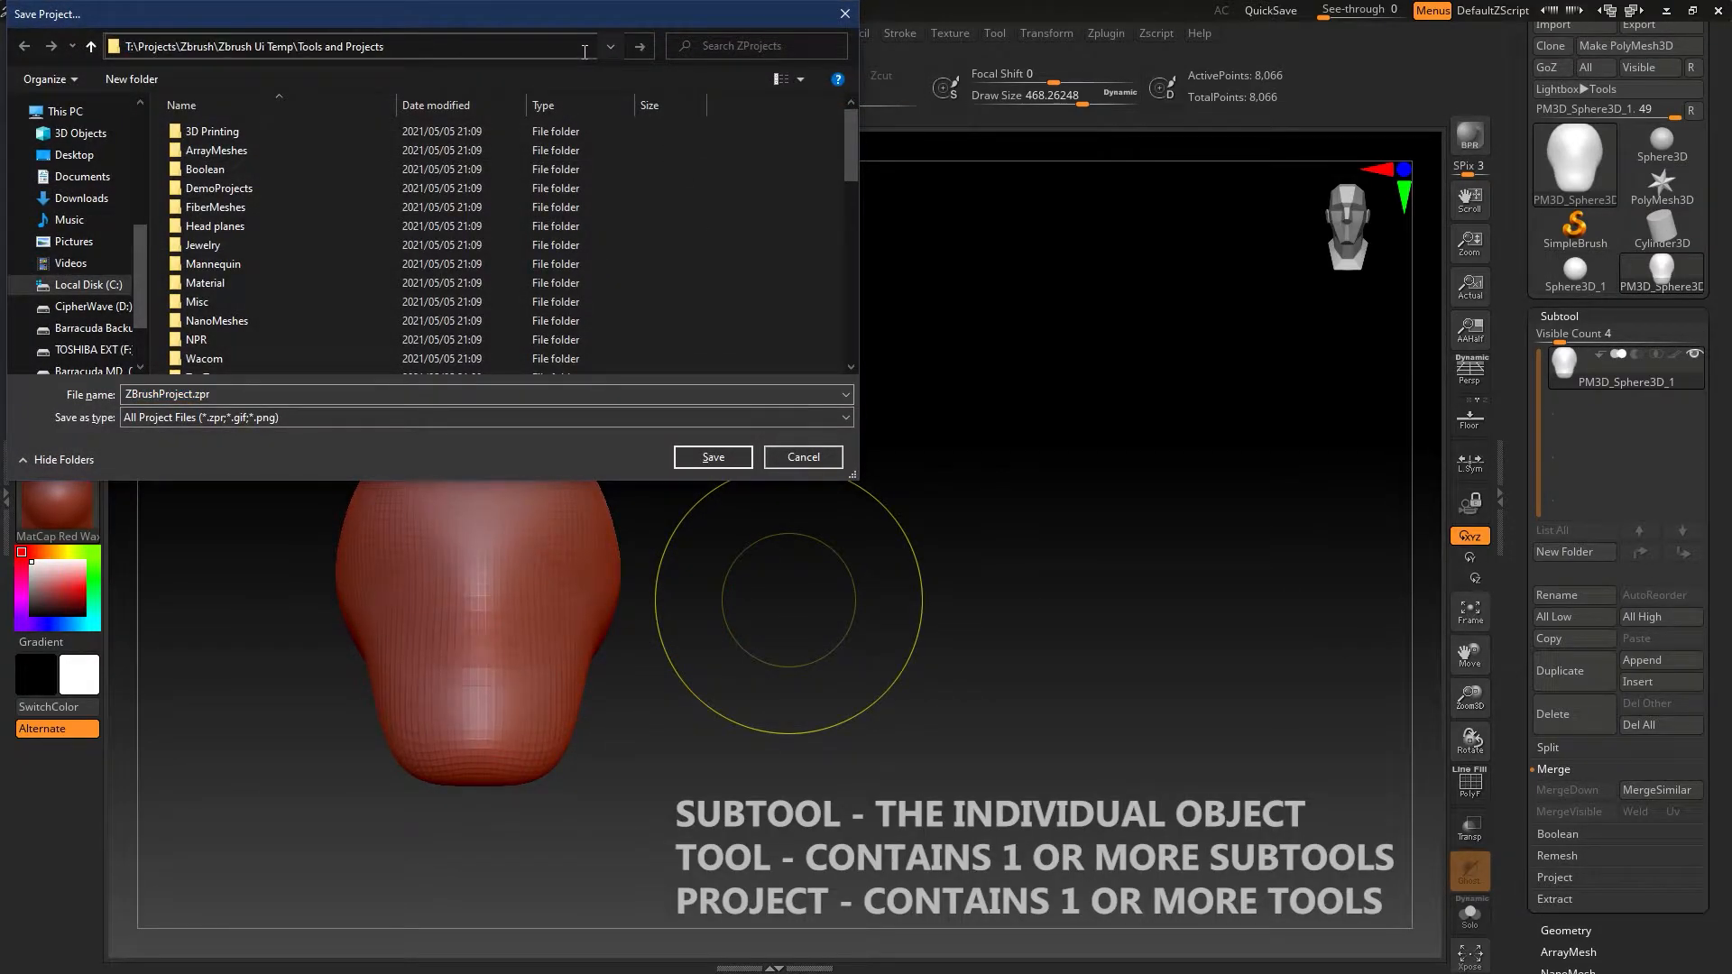
key("Return")
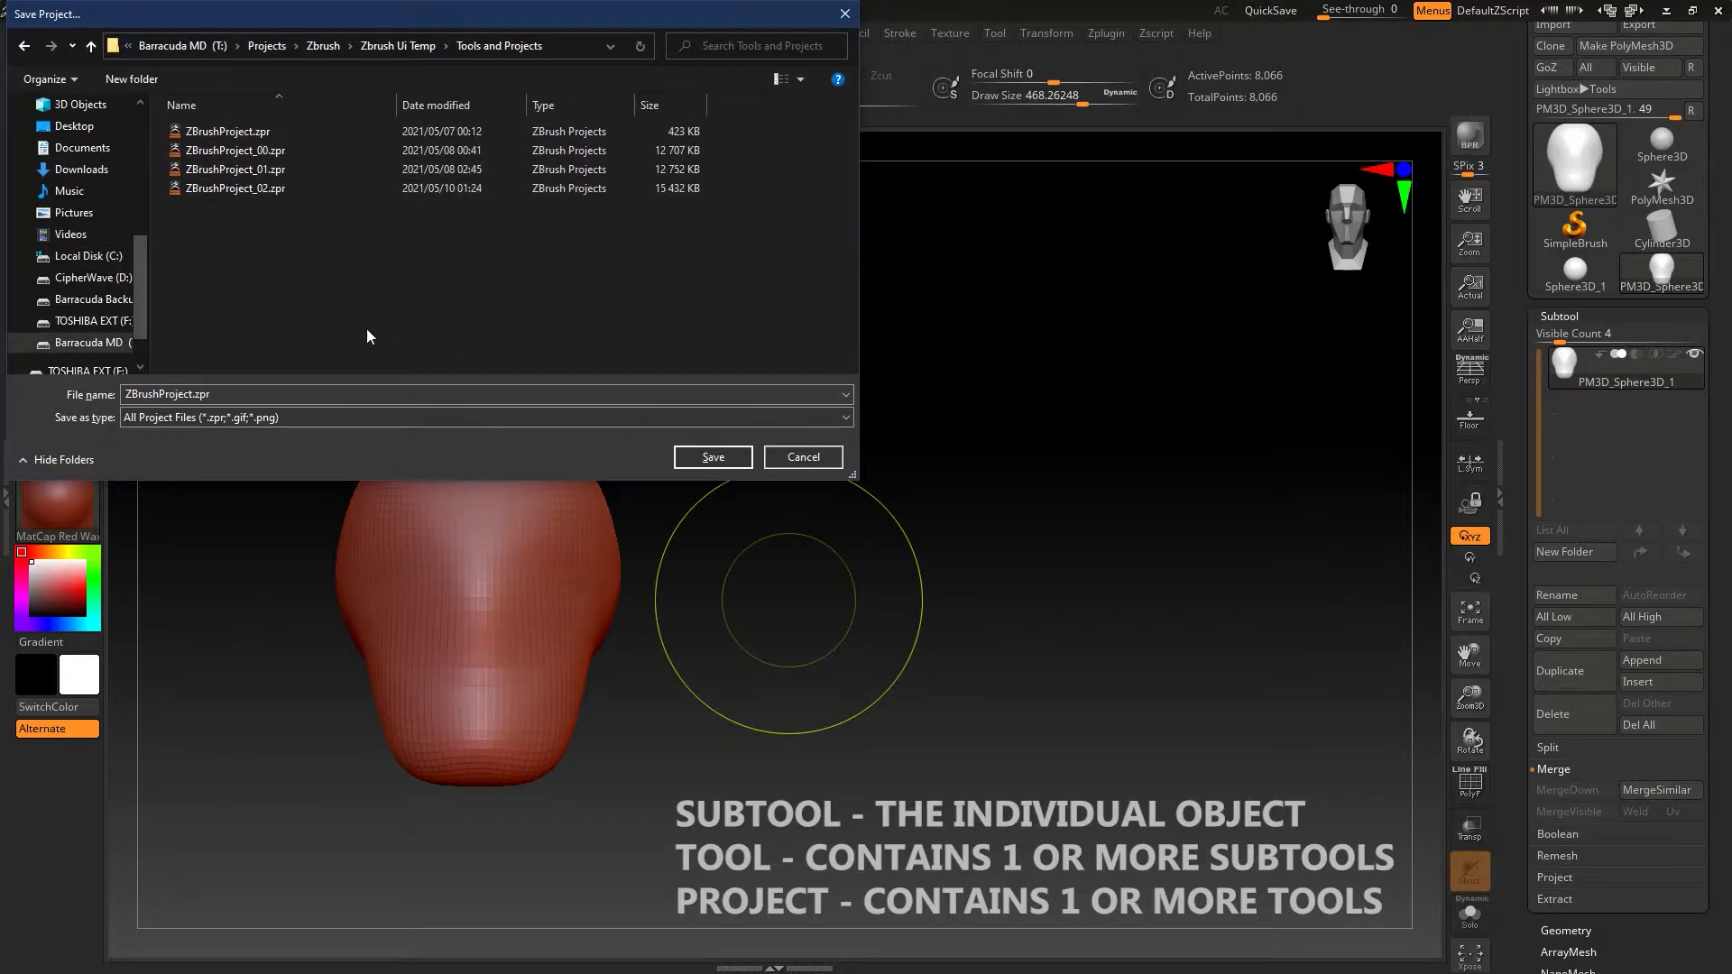
left_click(286, 397)
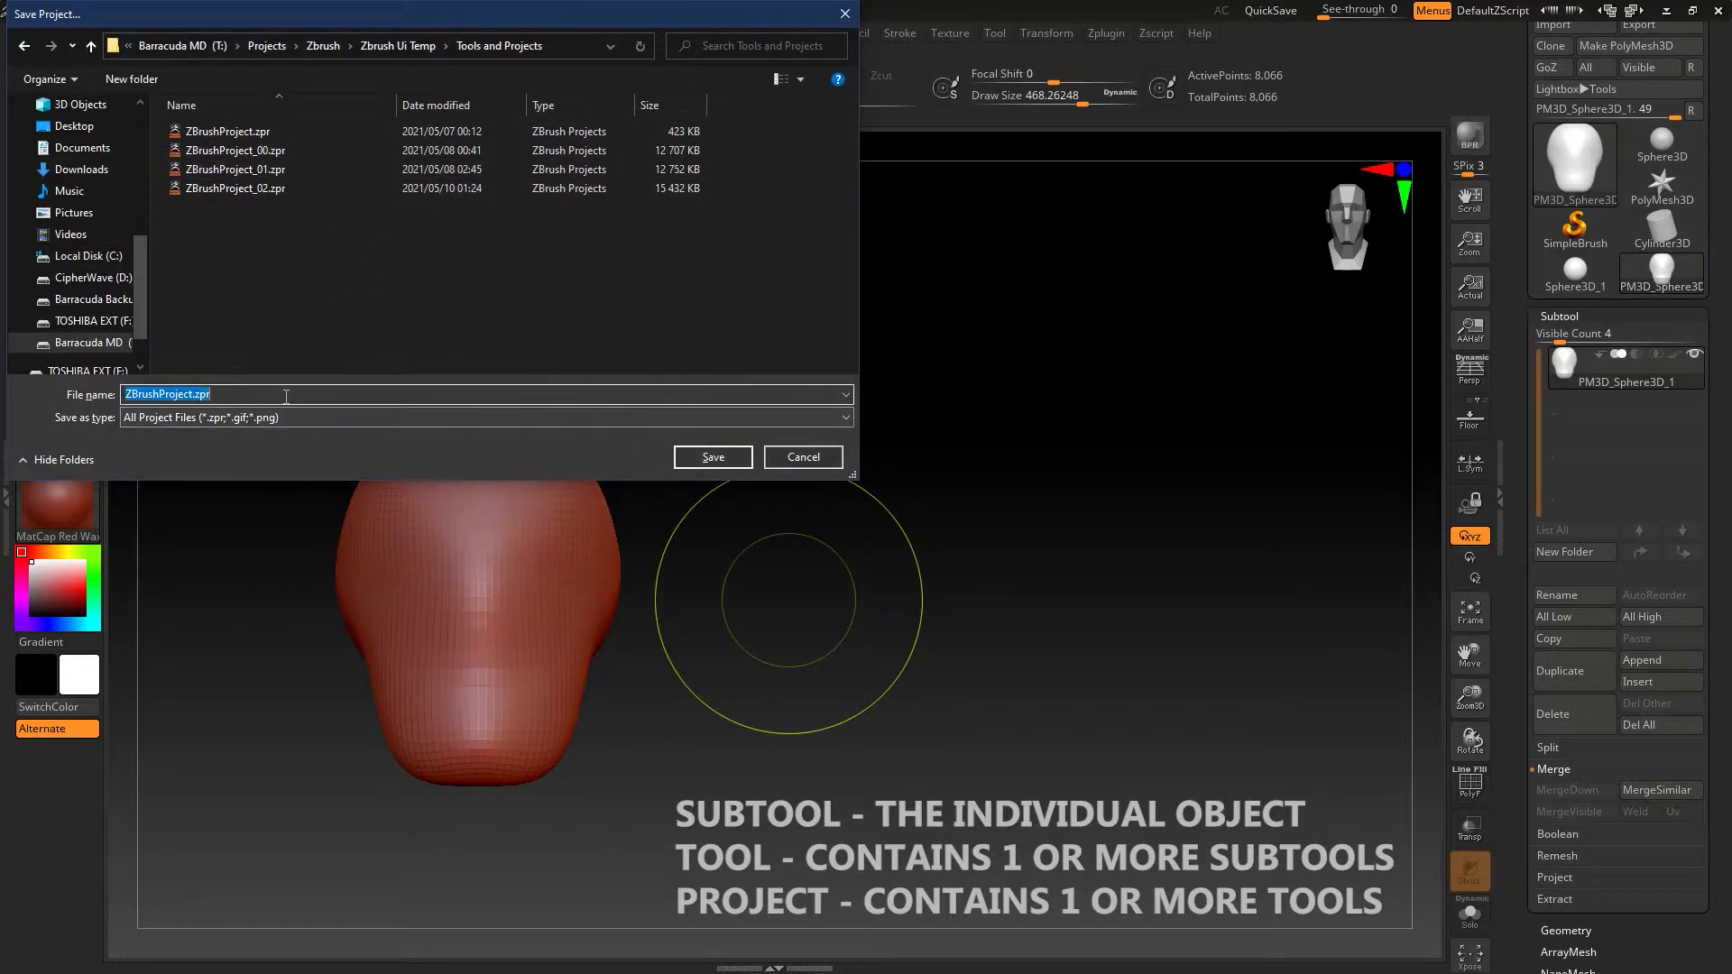
type("Project_00")
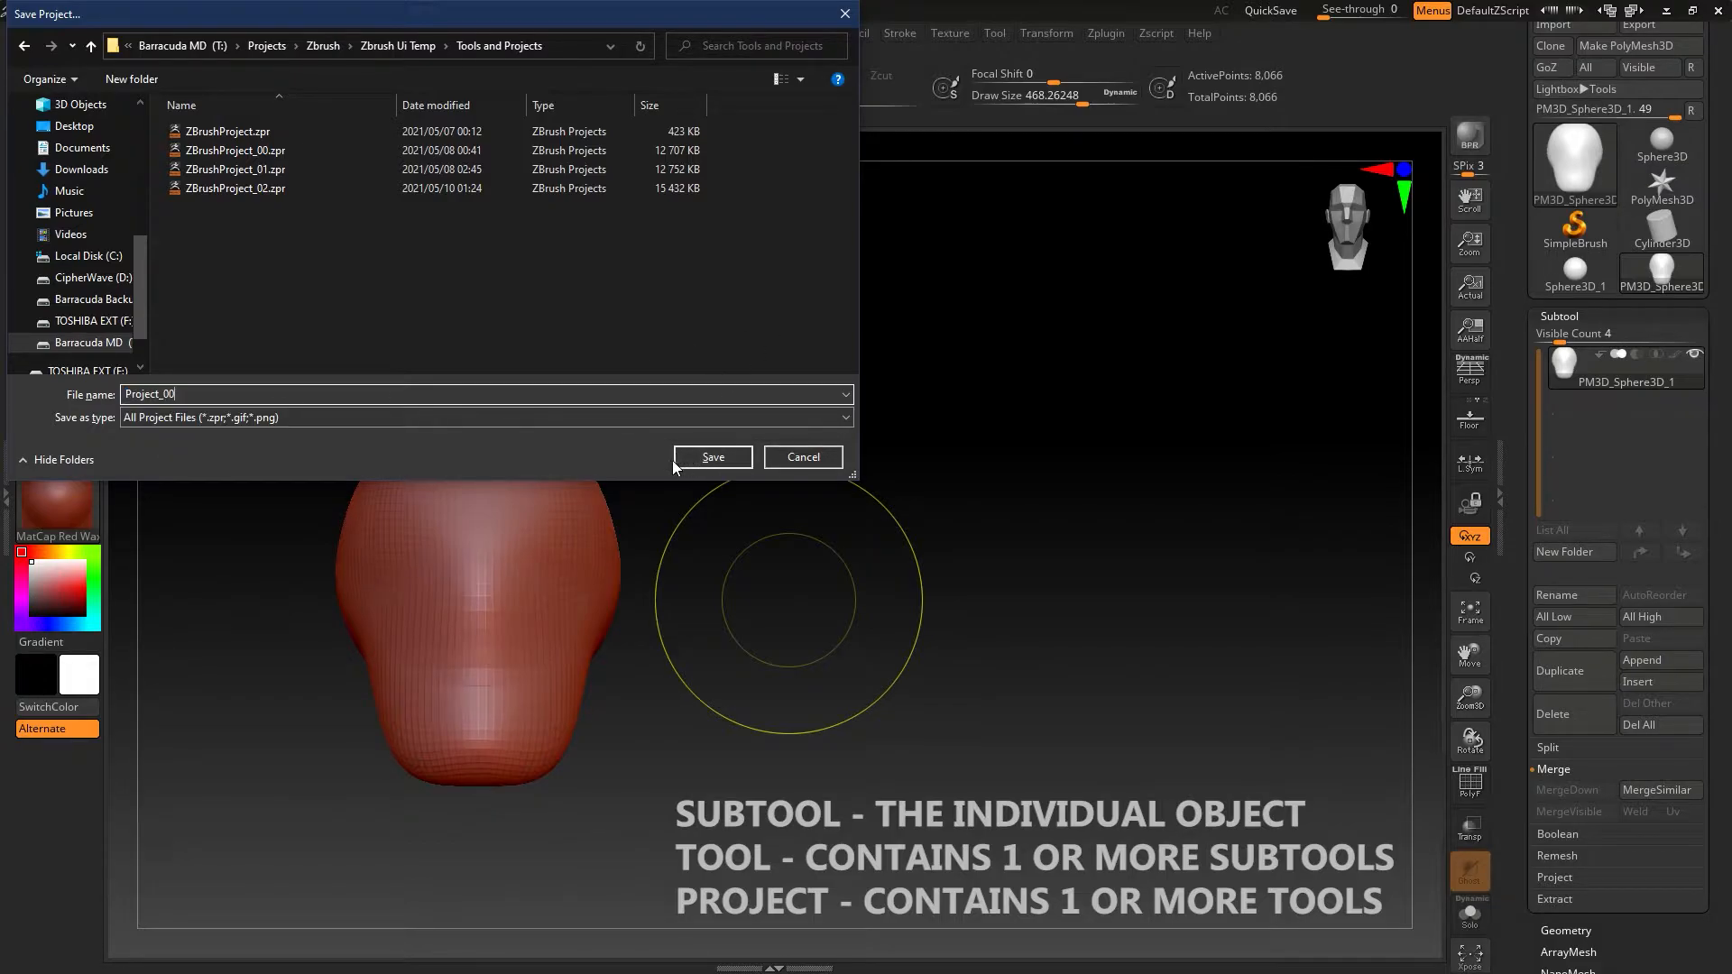
left_click(713, 458)
mouse_move(636, 568)
left_mouse_down("alt")
mouse_move(728, 556)
mouse_move(738, 524)
left_mouse_up("alt")
right_click_drag(687, 565, 675, 596, "alt")
left_click_drag(1727, 141, 1729, 244)
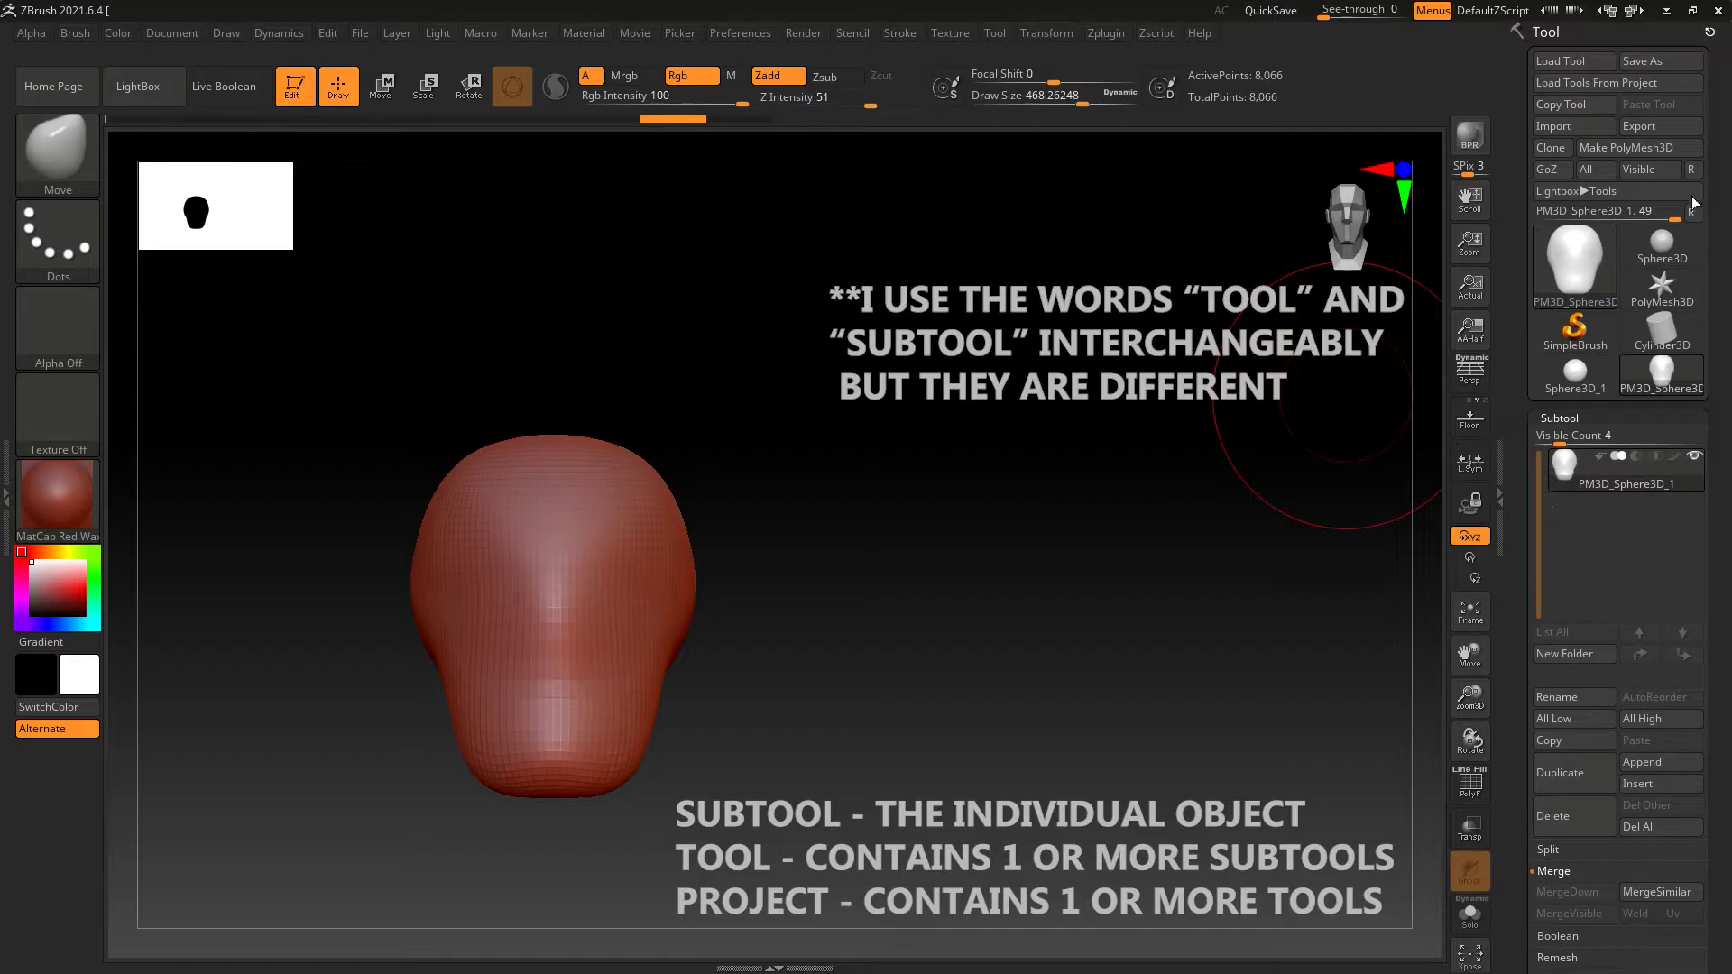
left_click(1642, 61)
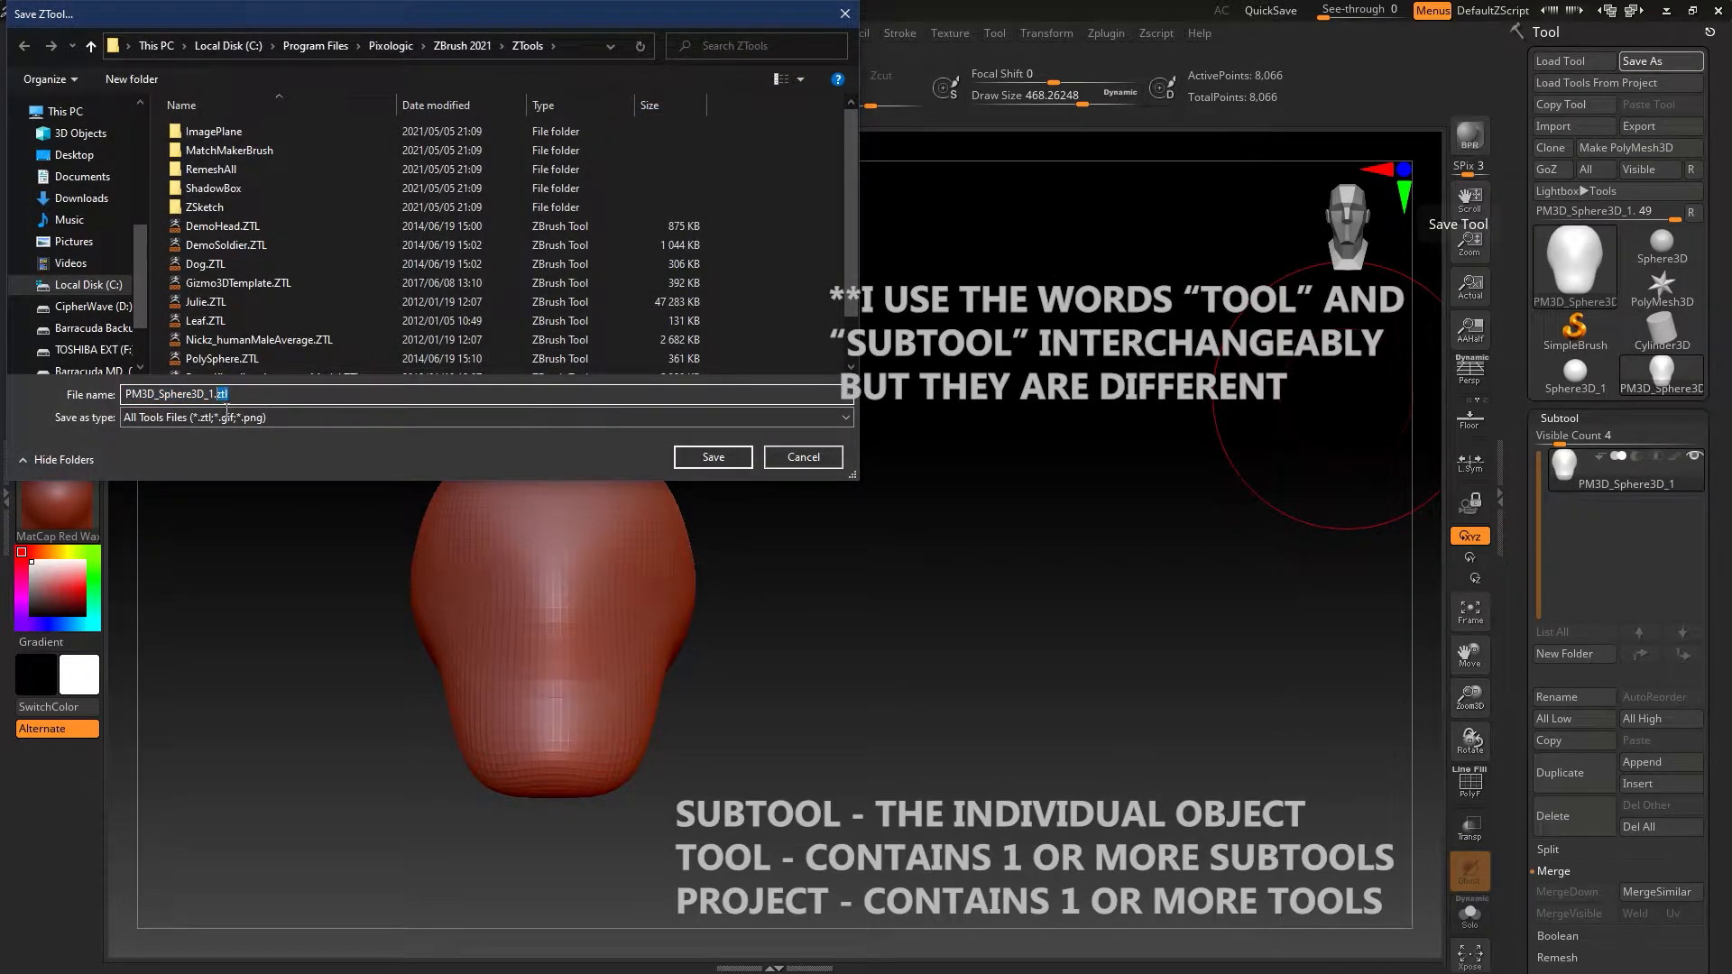
key("shift+Left")
left_click(814, 460)
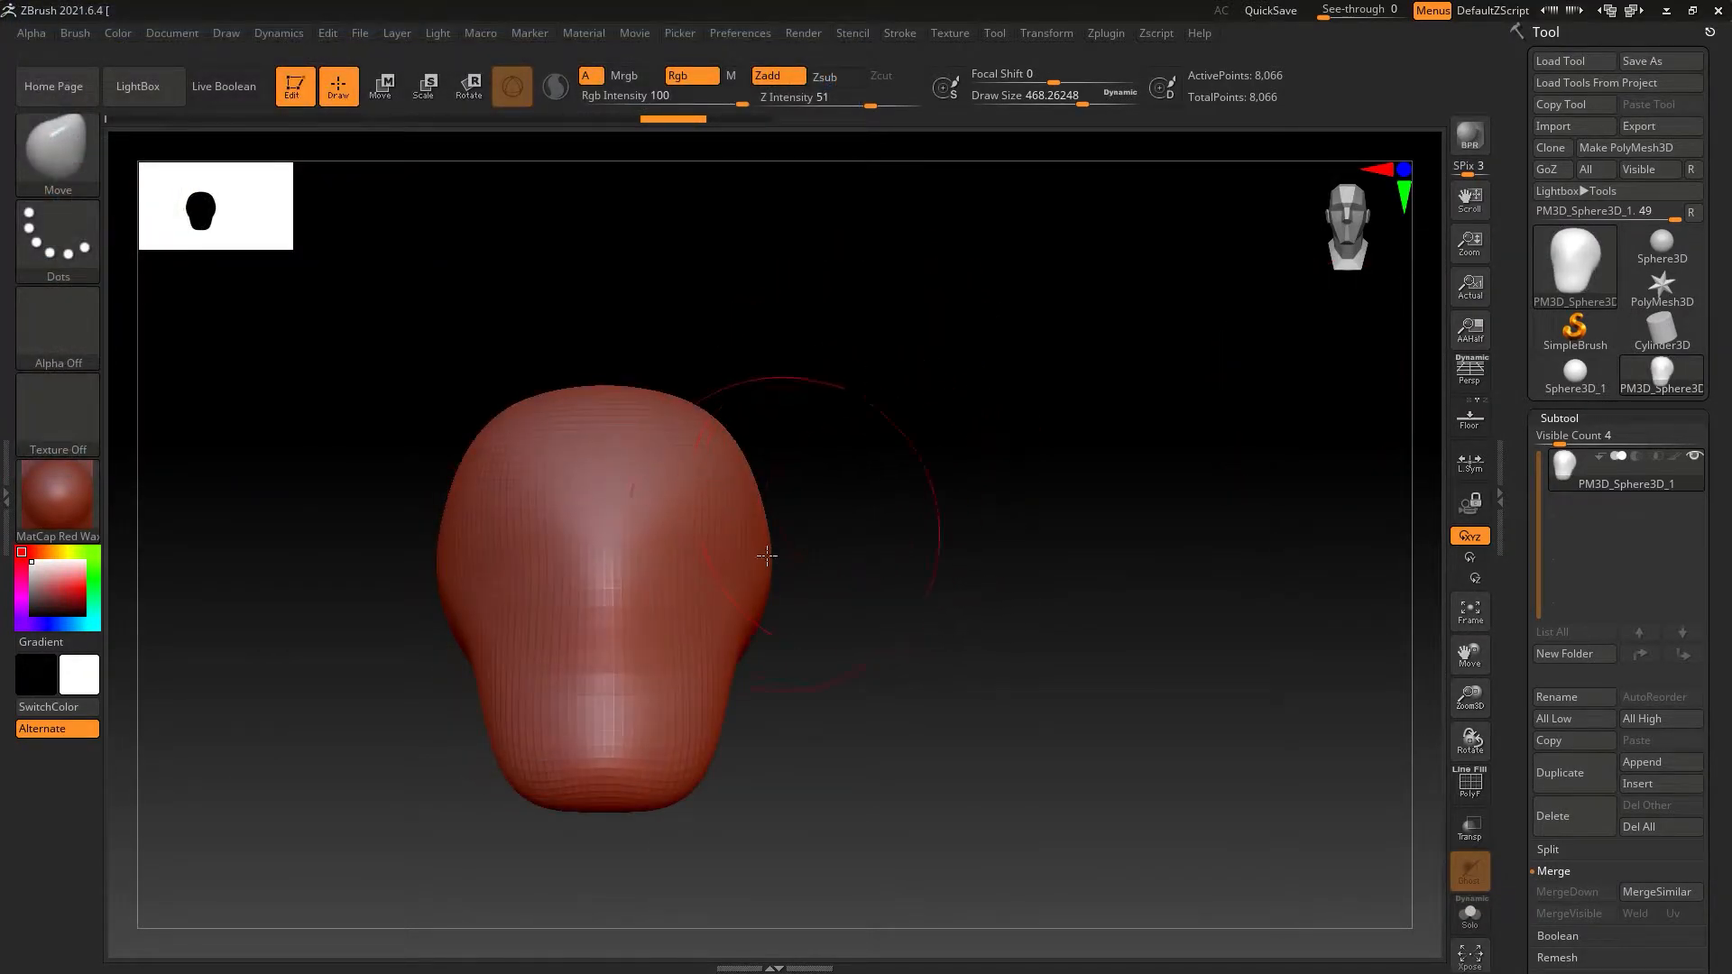
Turn the head to its side profile and enlarge the Move brush to a draw size of about 602.
right_click_drag(763, 555, 800, 551, "alt")
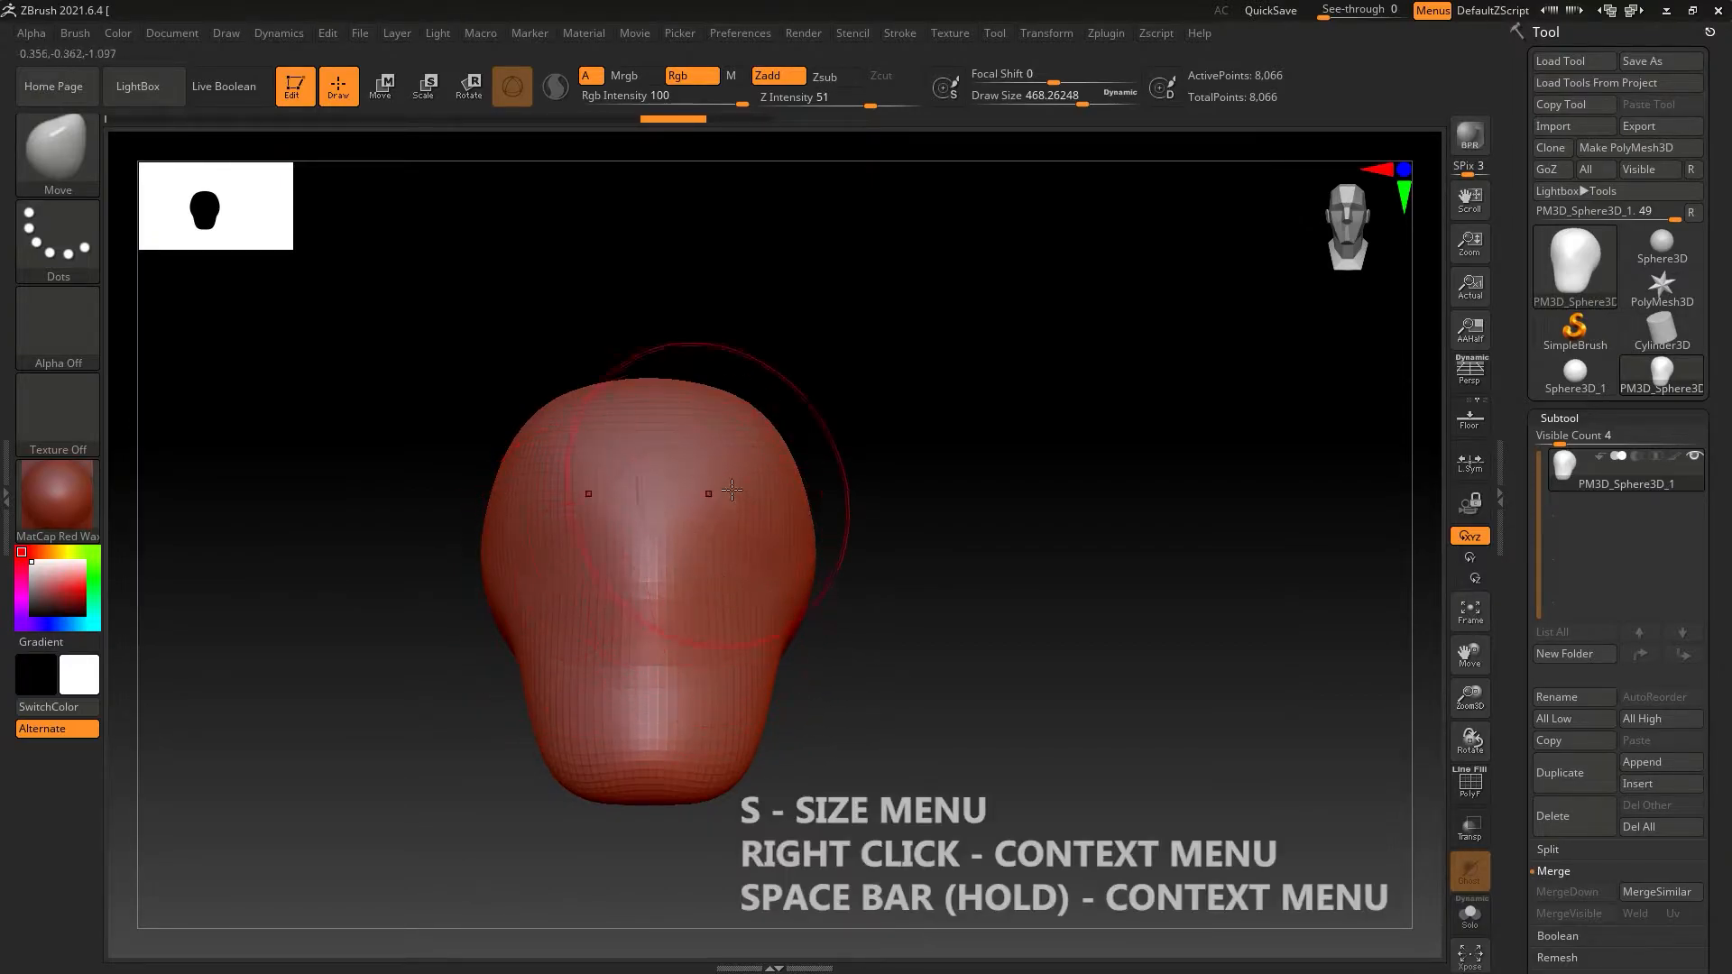
right_click_drag(766, 441, 736, 470, "alt")
right_click_drag(736, 470, 632, 479)
right_click_drag(804, 541, 714, 510, "alt")
key("s")
left_click_drag(741, 457, 760, 464)
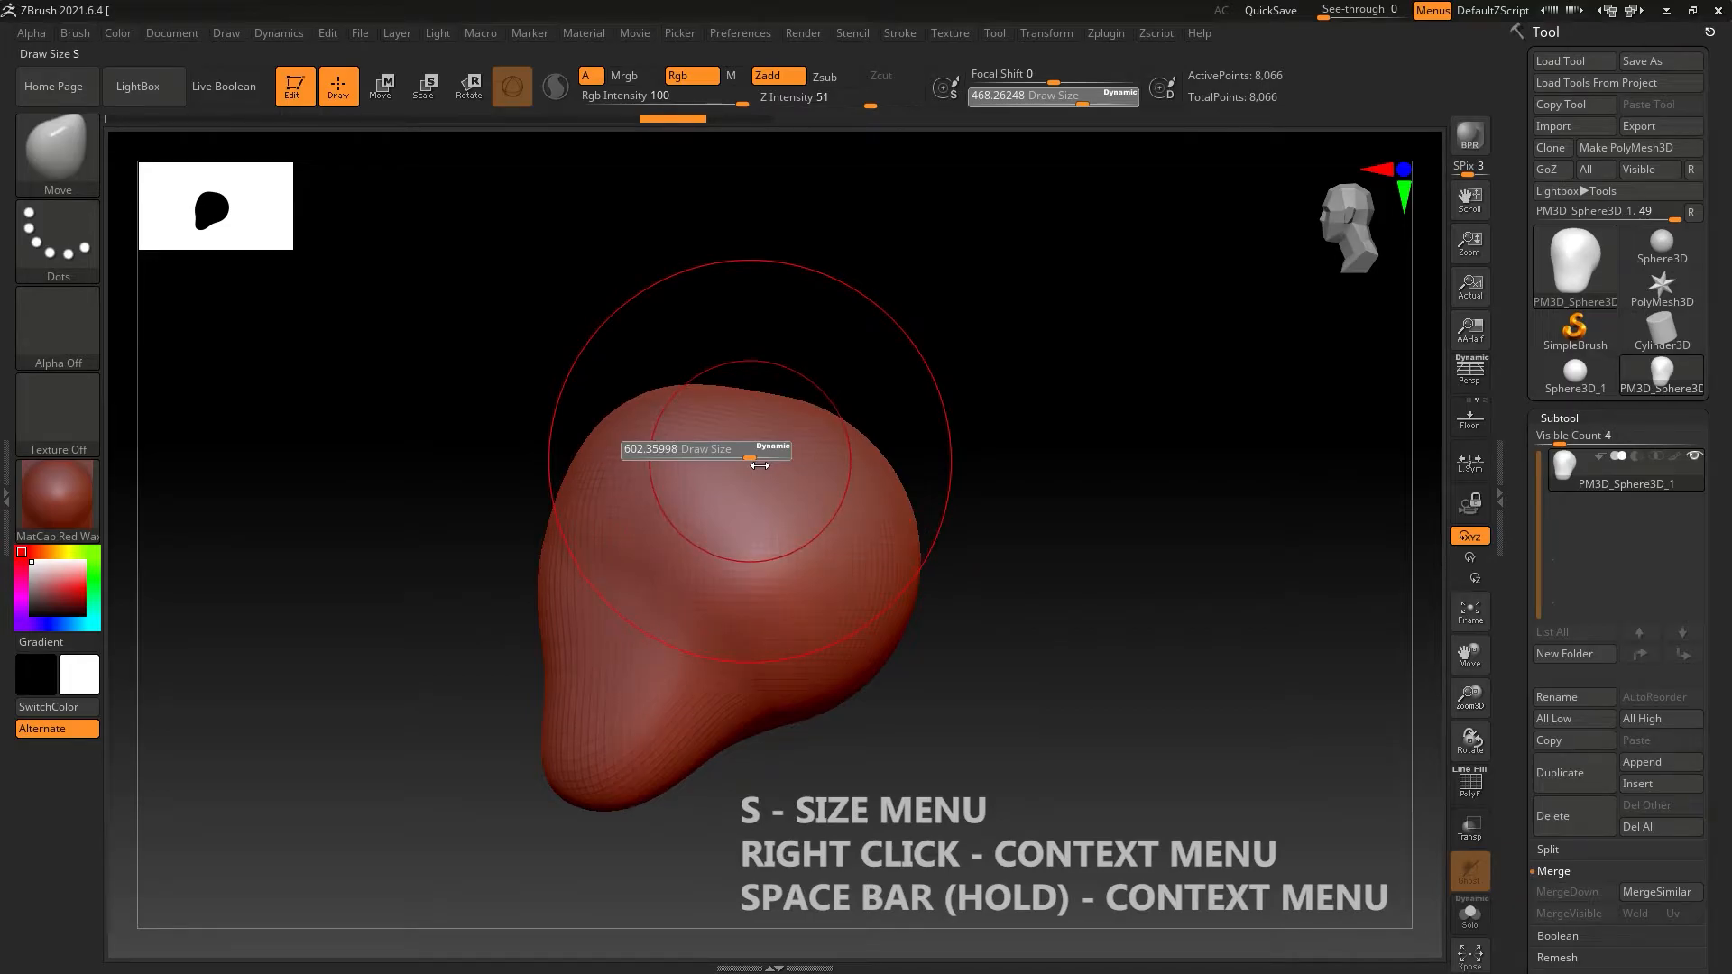
Set the Move brush's focal shift to 30 in the quick brush settings and review the other settings there.
right_click_drag(813, 493, 549, 540, "alt")
right_click_drag(584, 469, 675, 469, "alt")
left_click_drag(587, 473, 601, 459)
right_click(961, 452)
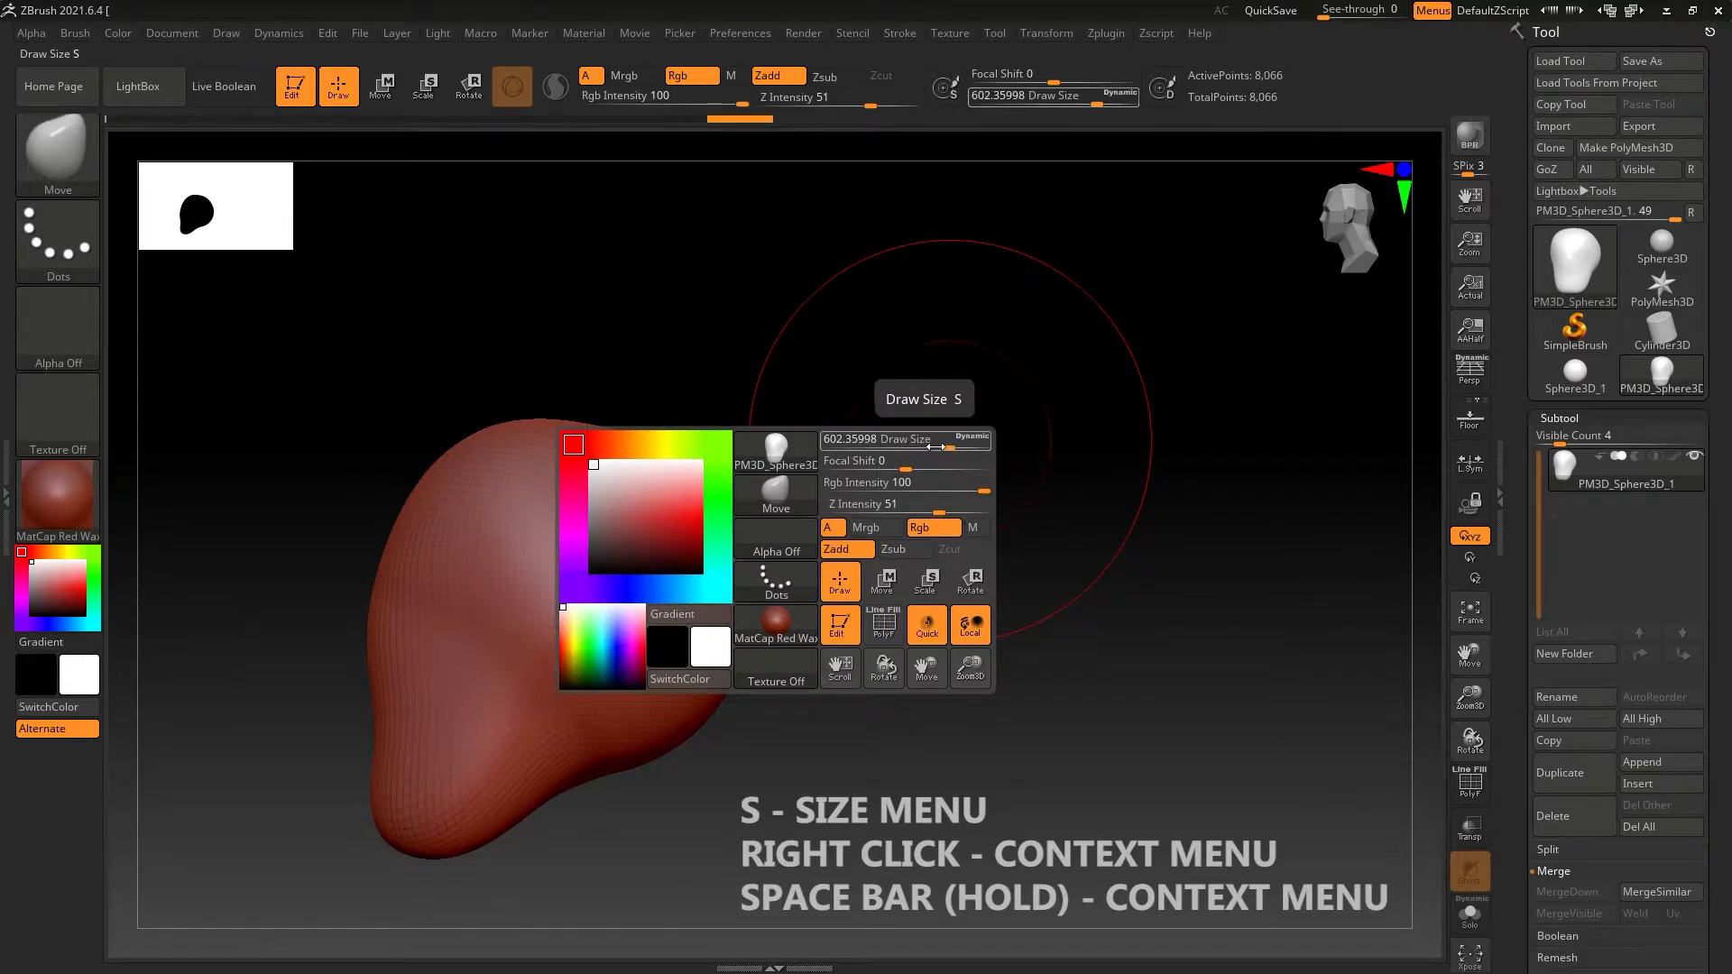
left_click_drag(915, 469, 939, 479)
right_click(942, 482)
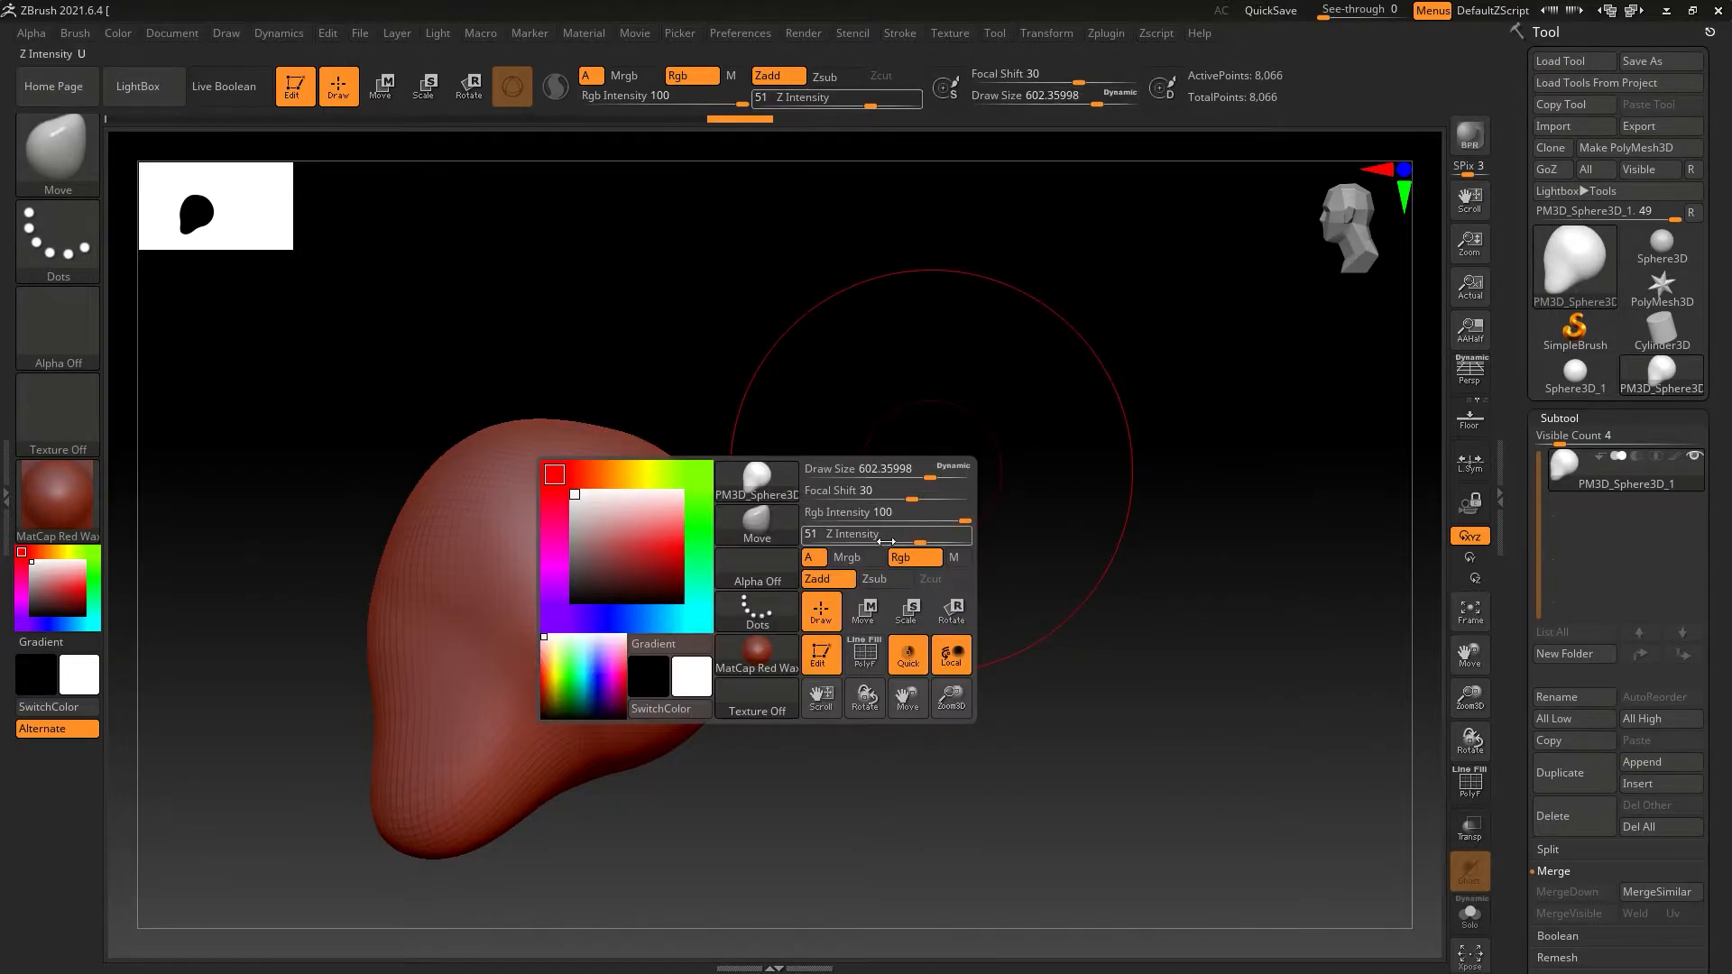
Round out the skull and reshape the face profile with the Move brush from the side, and return to the front view.
left_click_drag(1075, 472, 772, 433)
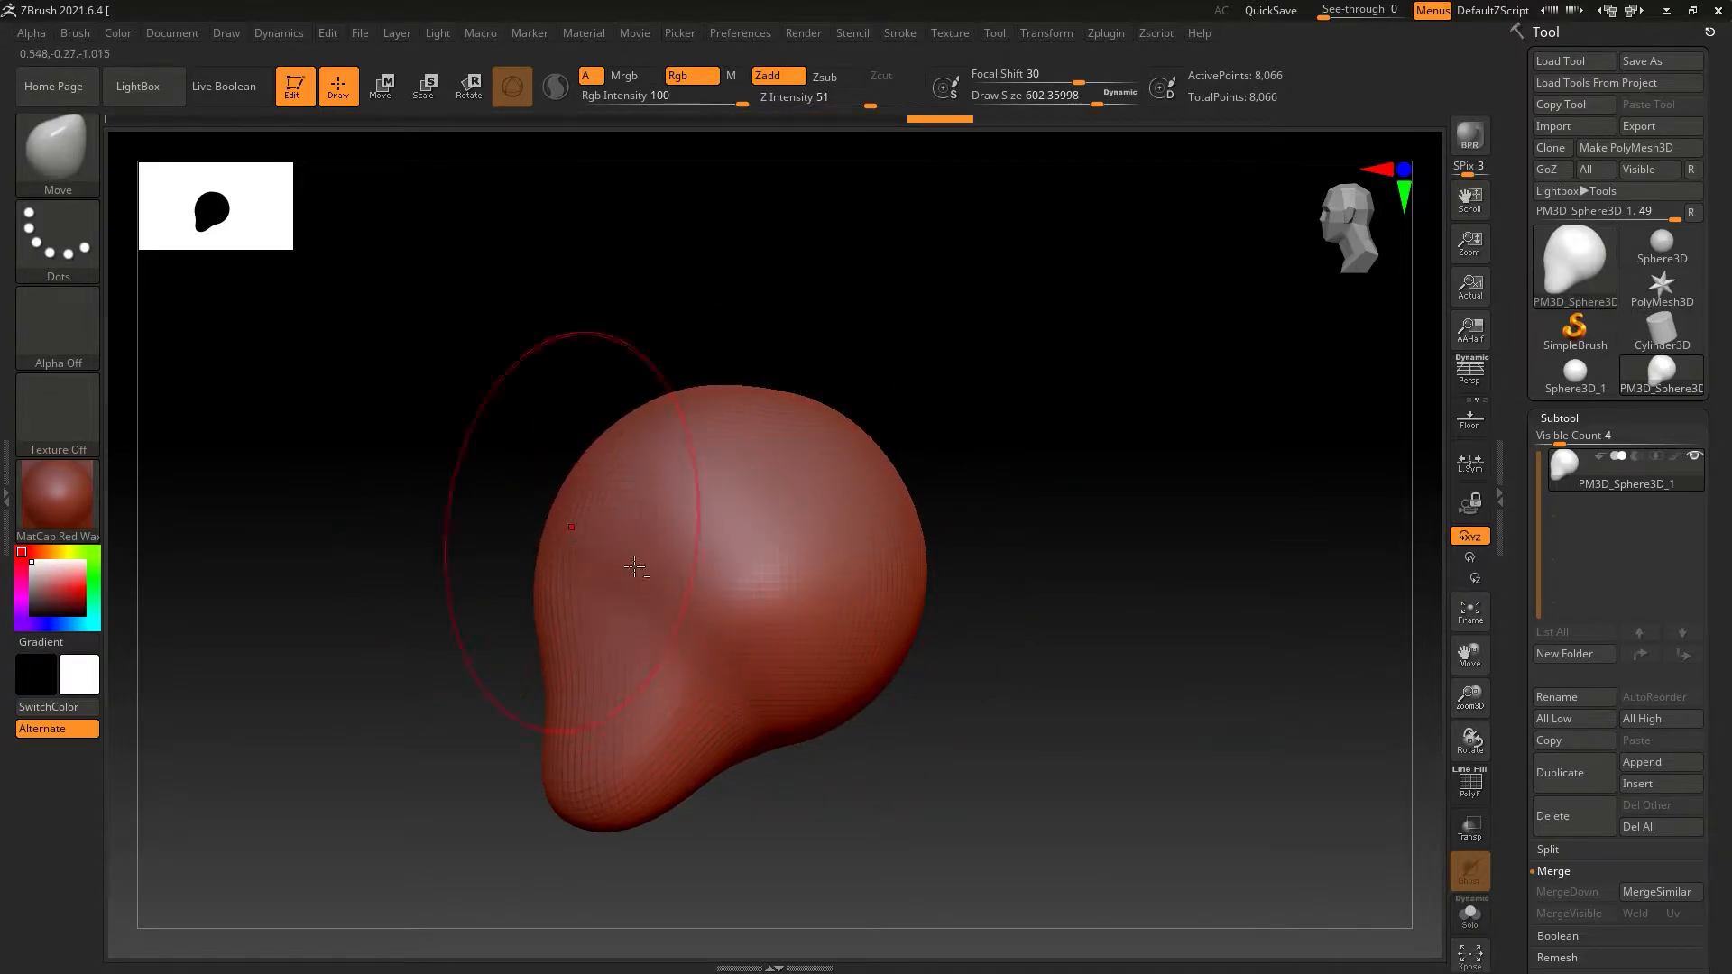
key("ctrl+shift+z")
left_click_drag(590, 690, 599, 719)
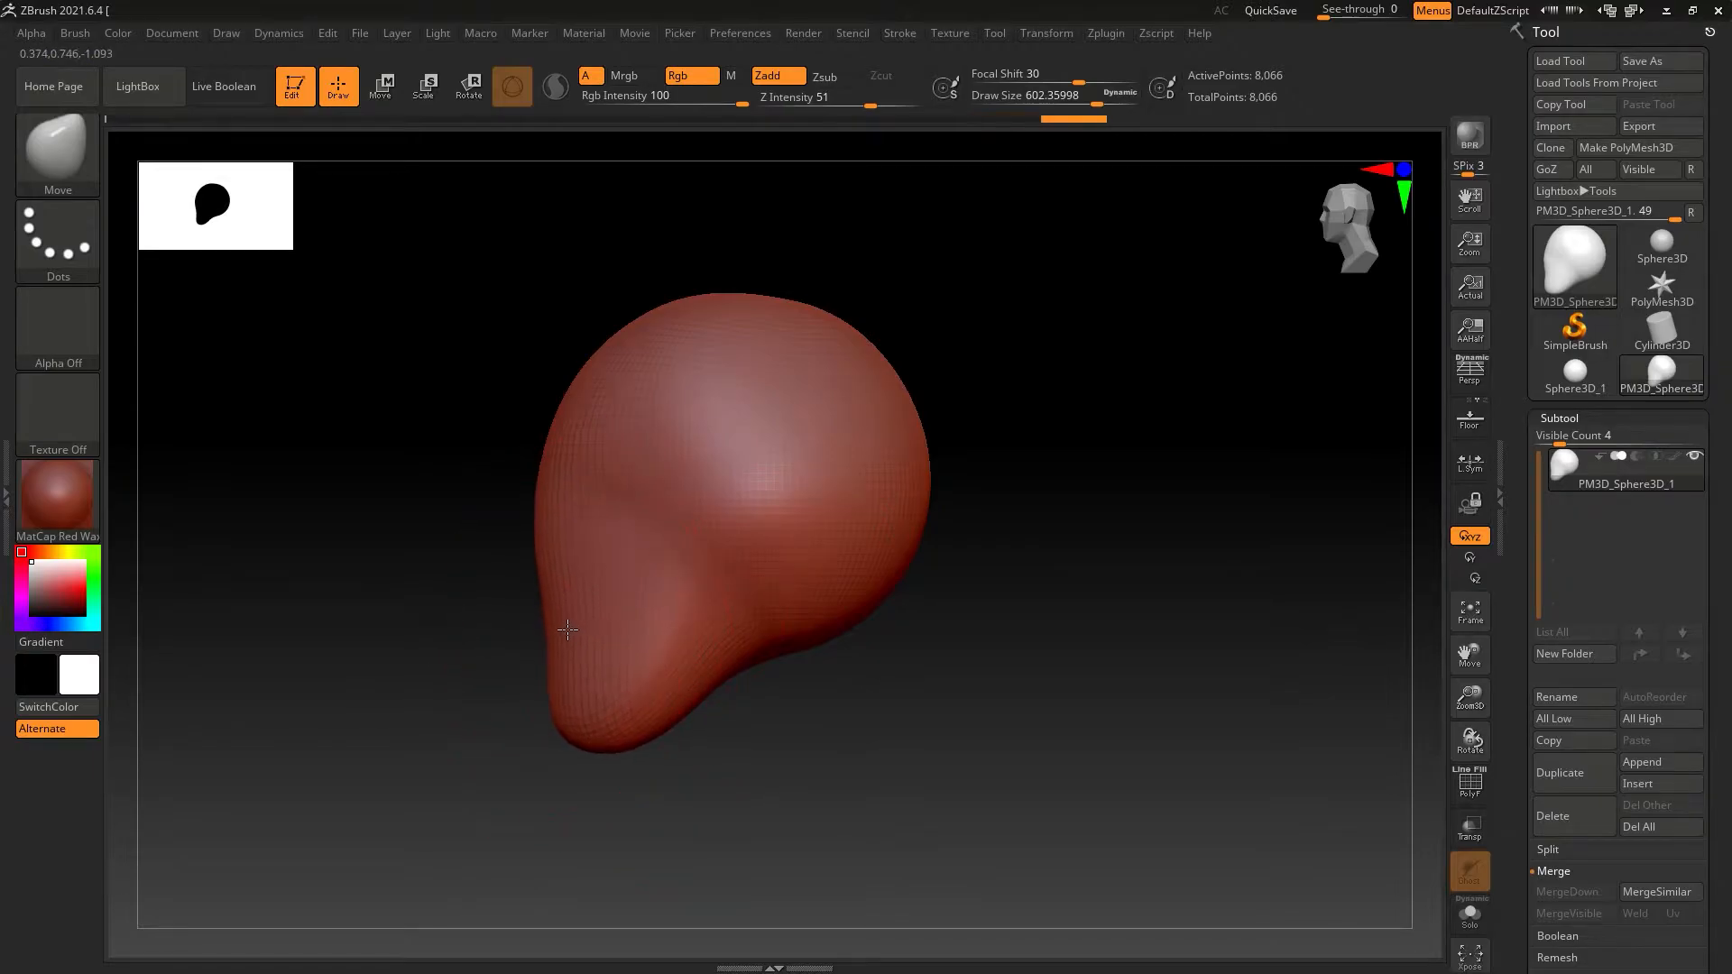
left_click_drag(881, 629, 856, 559)
Switch to the ClayBuildup brush and set its draw size to about 299.
key("b")
key("c")
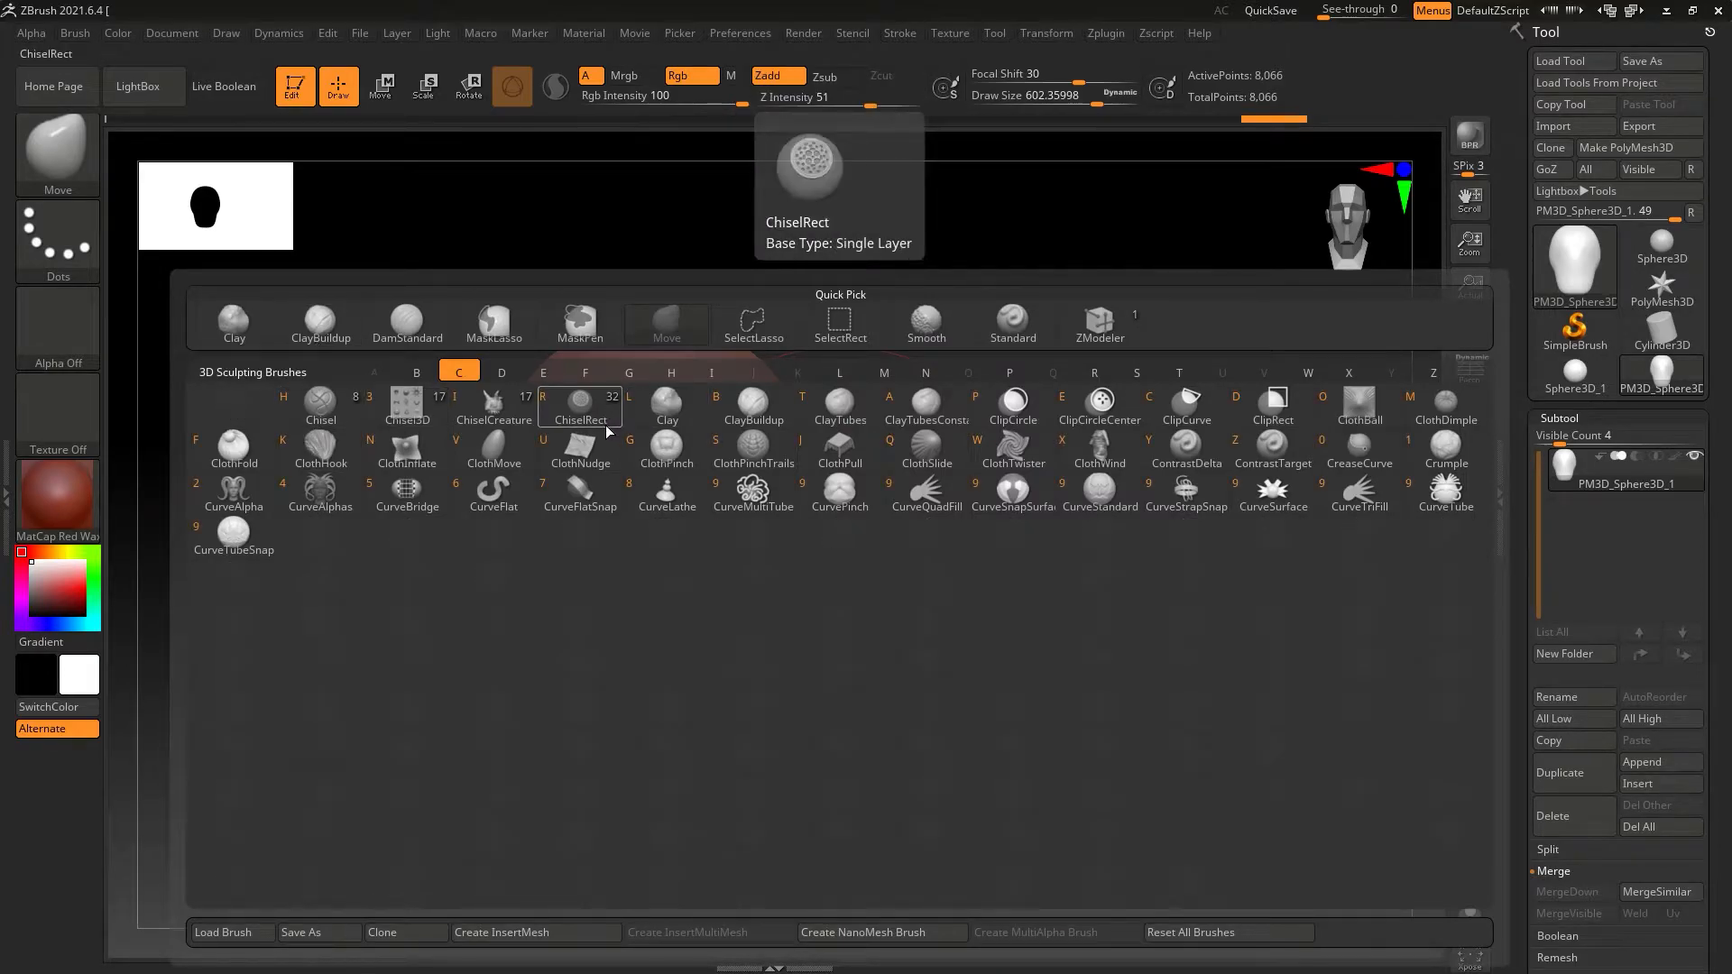
left_click(738, 406)
key("s")
left_click_drag(782, 507, 743, 506)
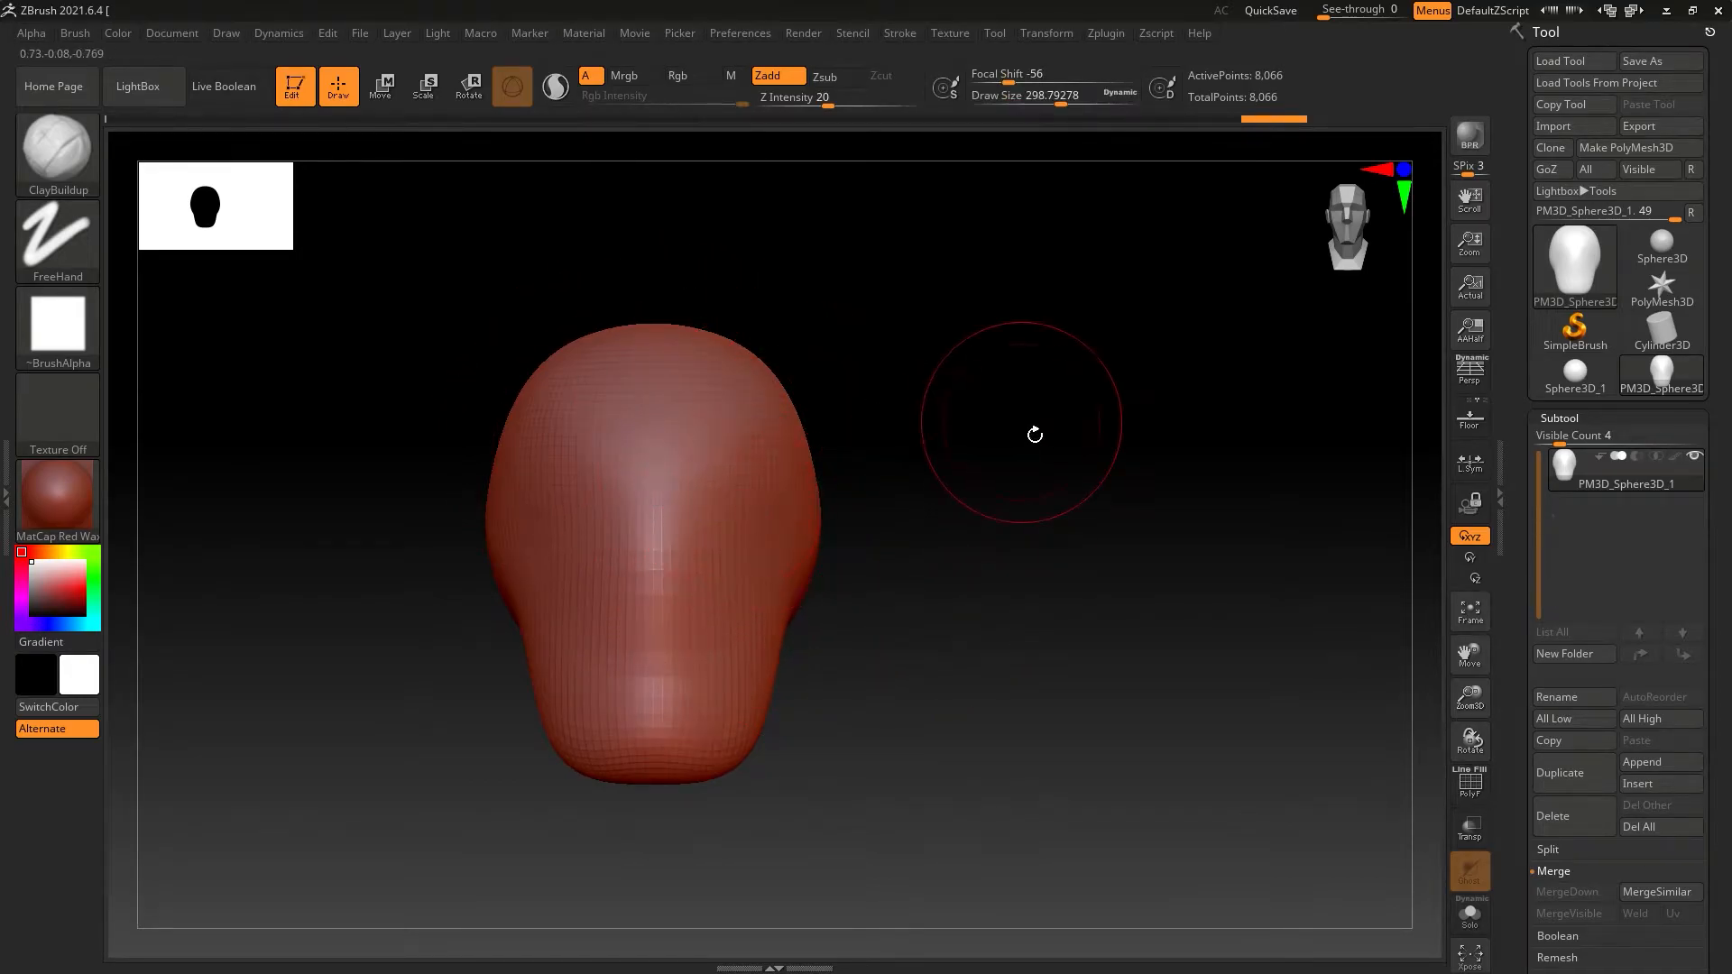
Set the ClayBuildup brush's focal shift to -16 and its Z intensity to 10.
key("space")
left_click_drag(967, 450, 1010, 449)
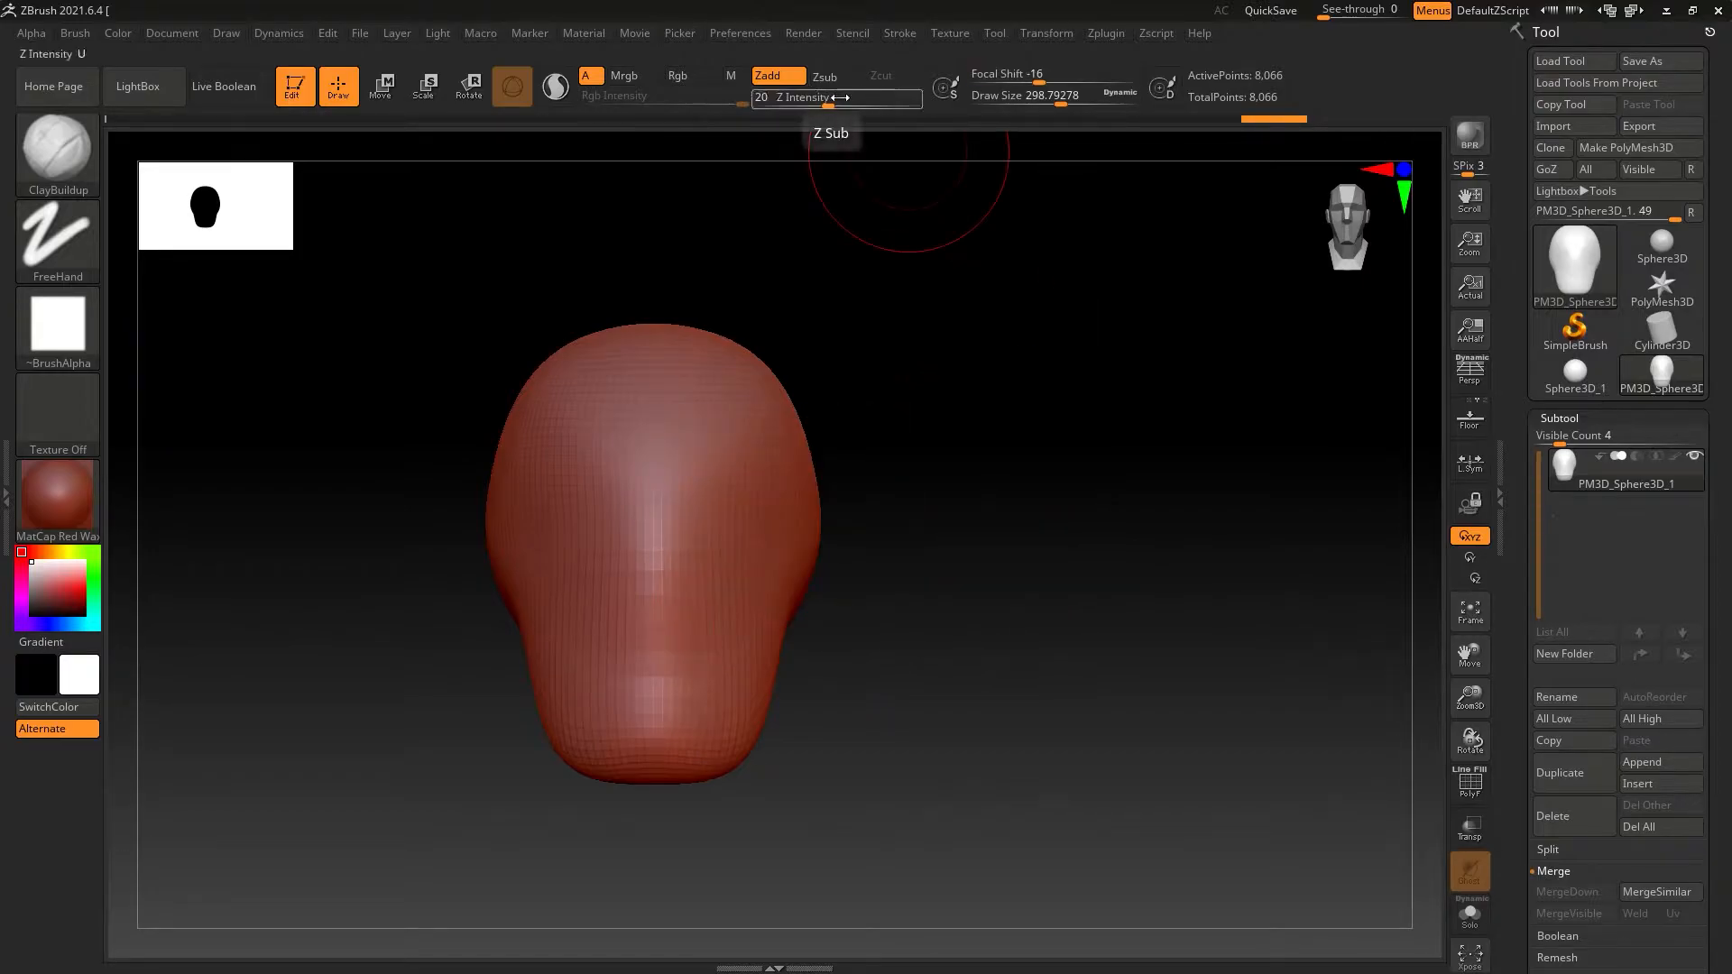
left_click_drag(839, 106, 828, 107)
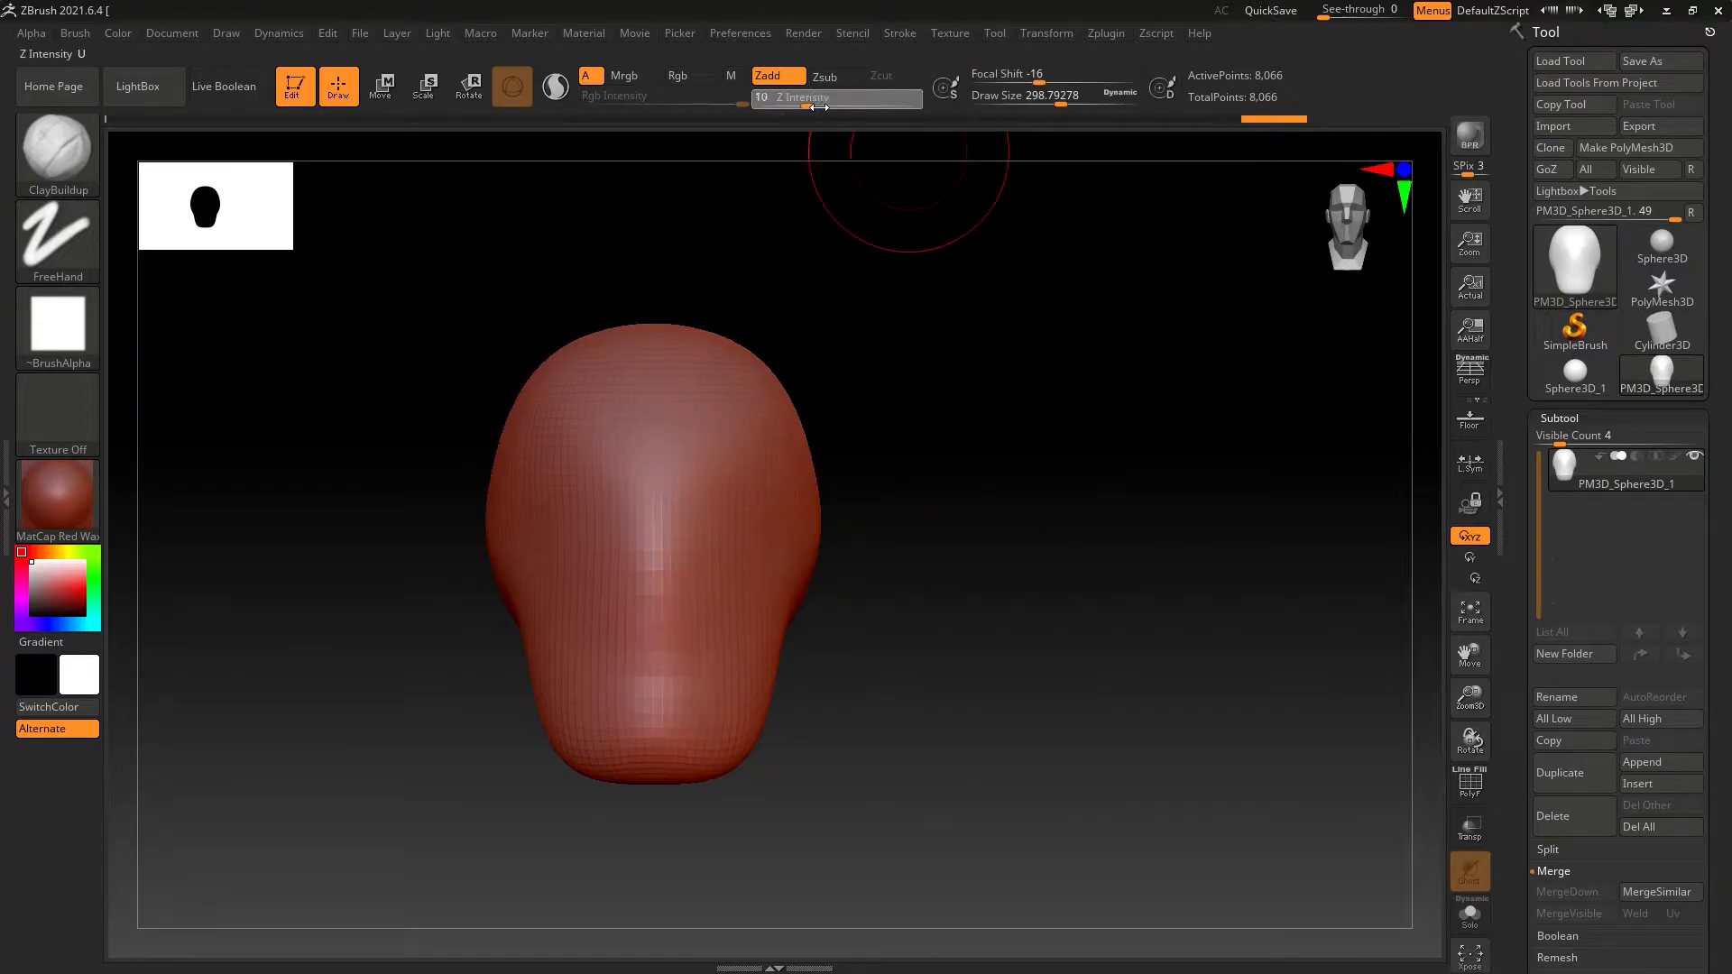
Reduce the ClayBuildup draw size to about 268 and carve symmetrical eye sockets into the front of the head.
mouse_move(725, 345)
right_mouse_down("alt")
mouse_move(700, 392)
mouse_move(686, 347)
mouse_move(613, 361)
right_mouse_up("alt")
key("s")
left_click_drag(695, 481, 685, 483)
right_click_drag(681, 490, 689, 484)
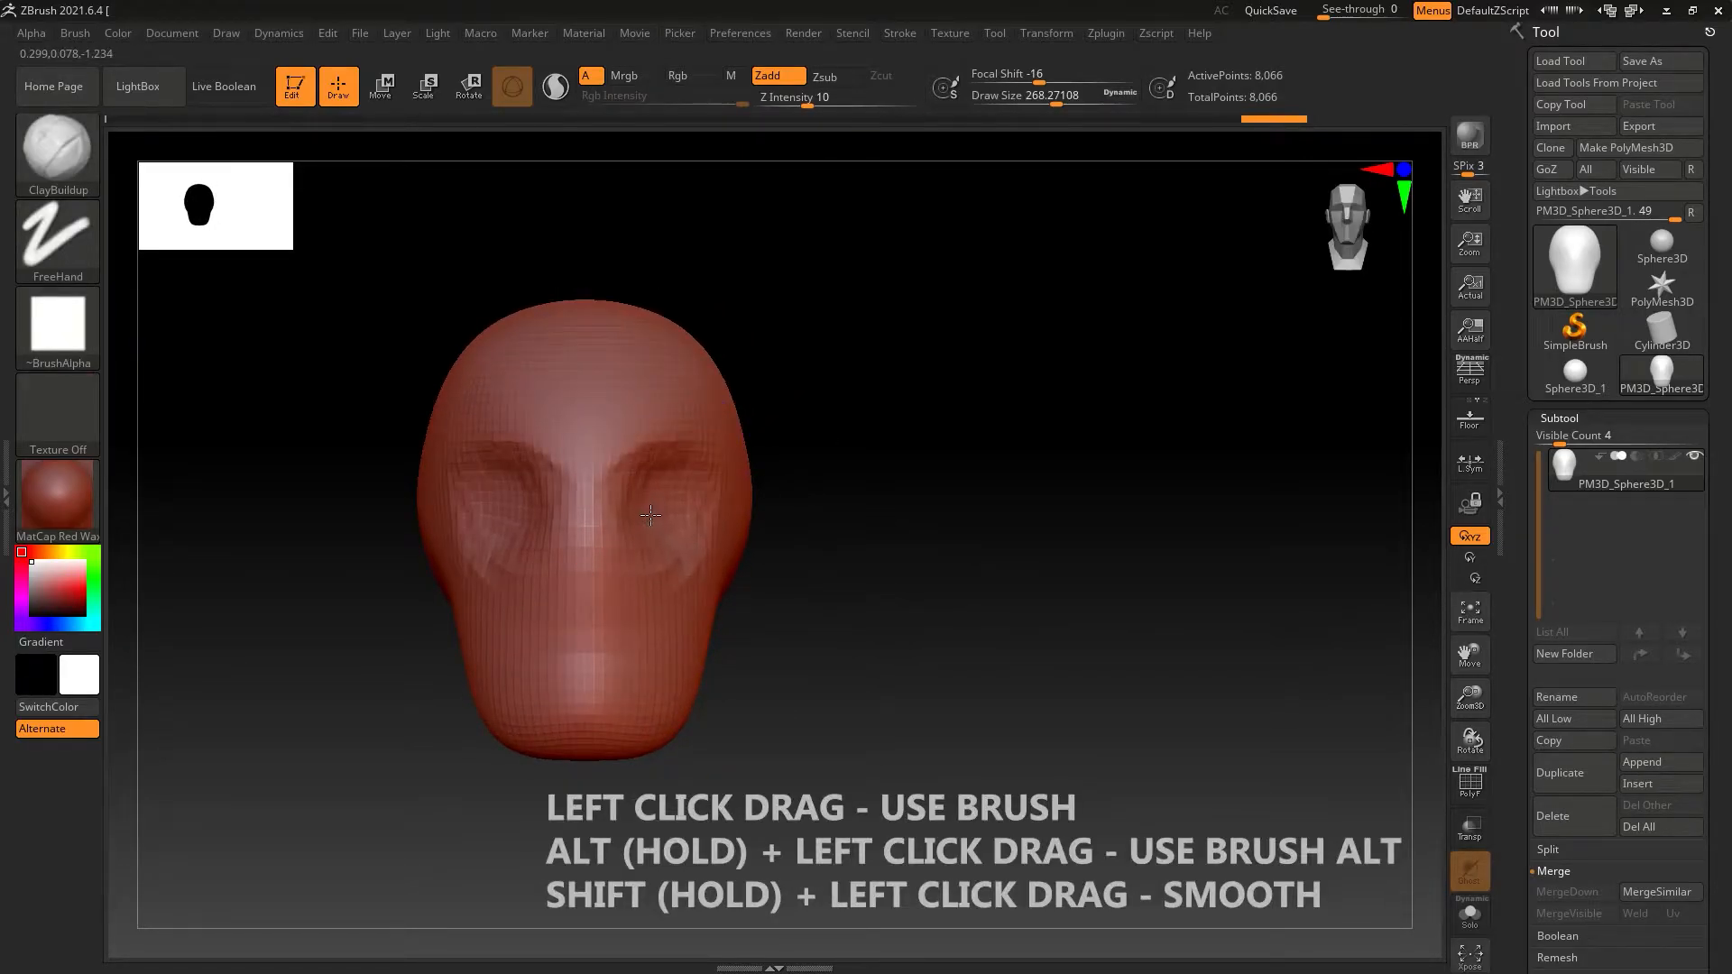
right_click_drag(649, 513, 668, 509)
Build up the nose and brow ridge with ClayBuildup and smooth the strokes on the face.
key("shift")
left_click_drag(634, 515, 627, 388, "shift")
right_click_drag(626, 388, 577, 564)
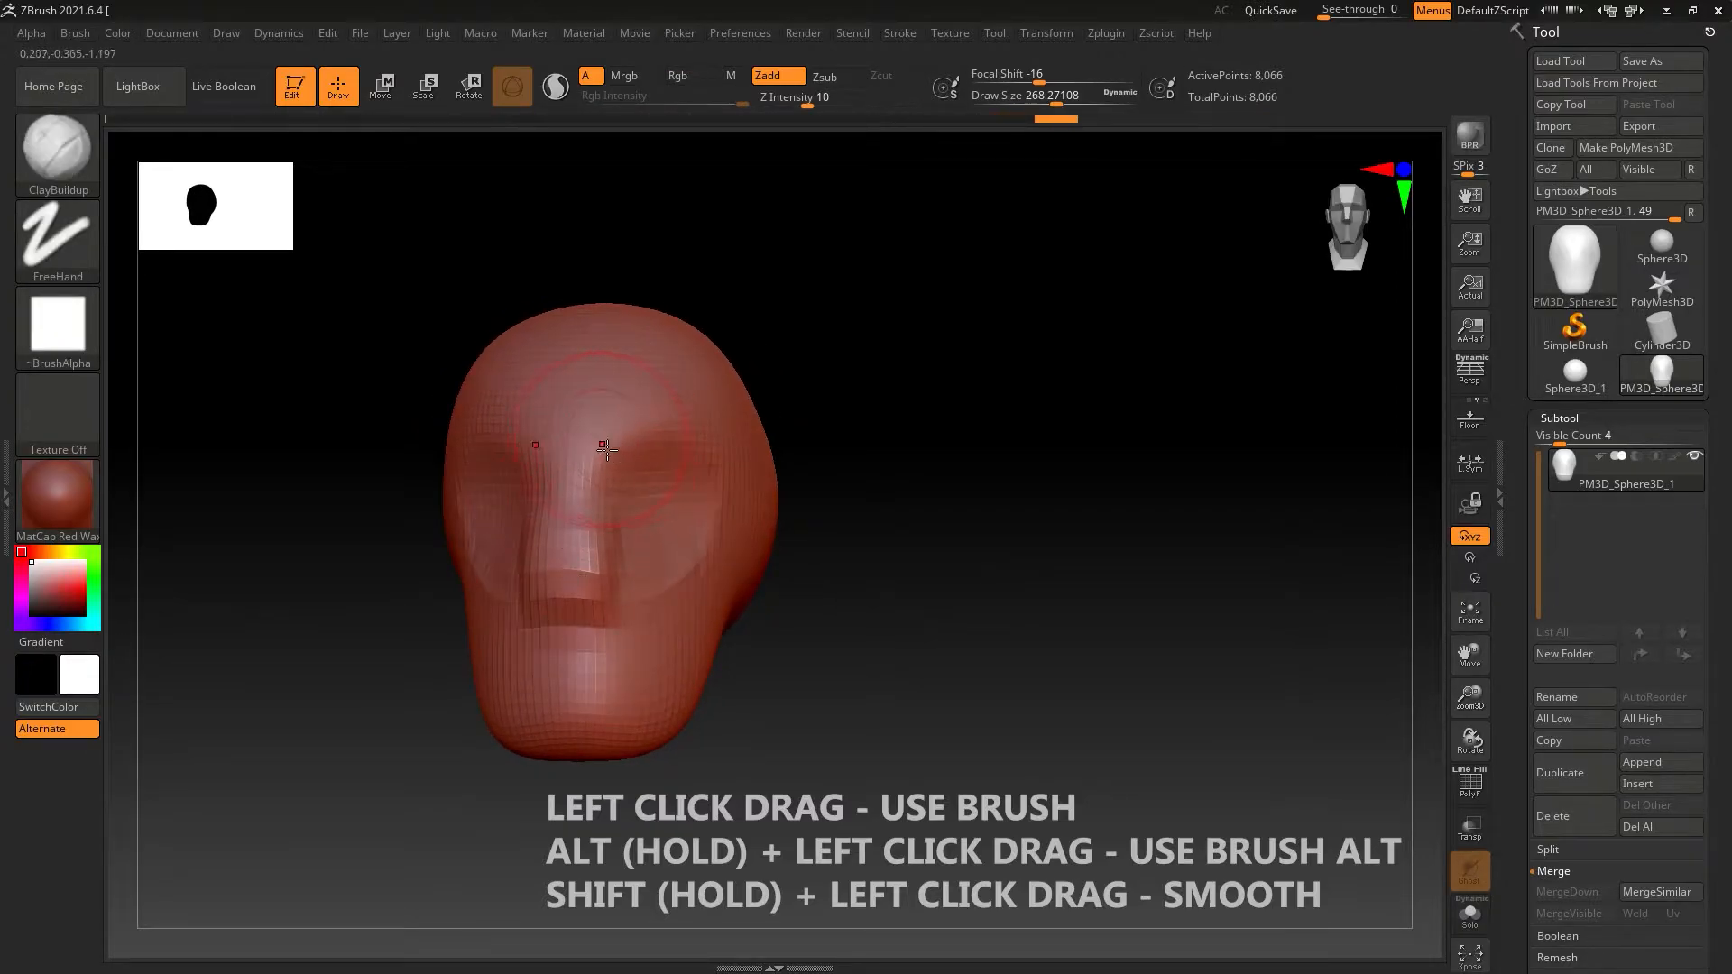
left_click_drag(728, 449, 686, 469, "shift")
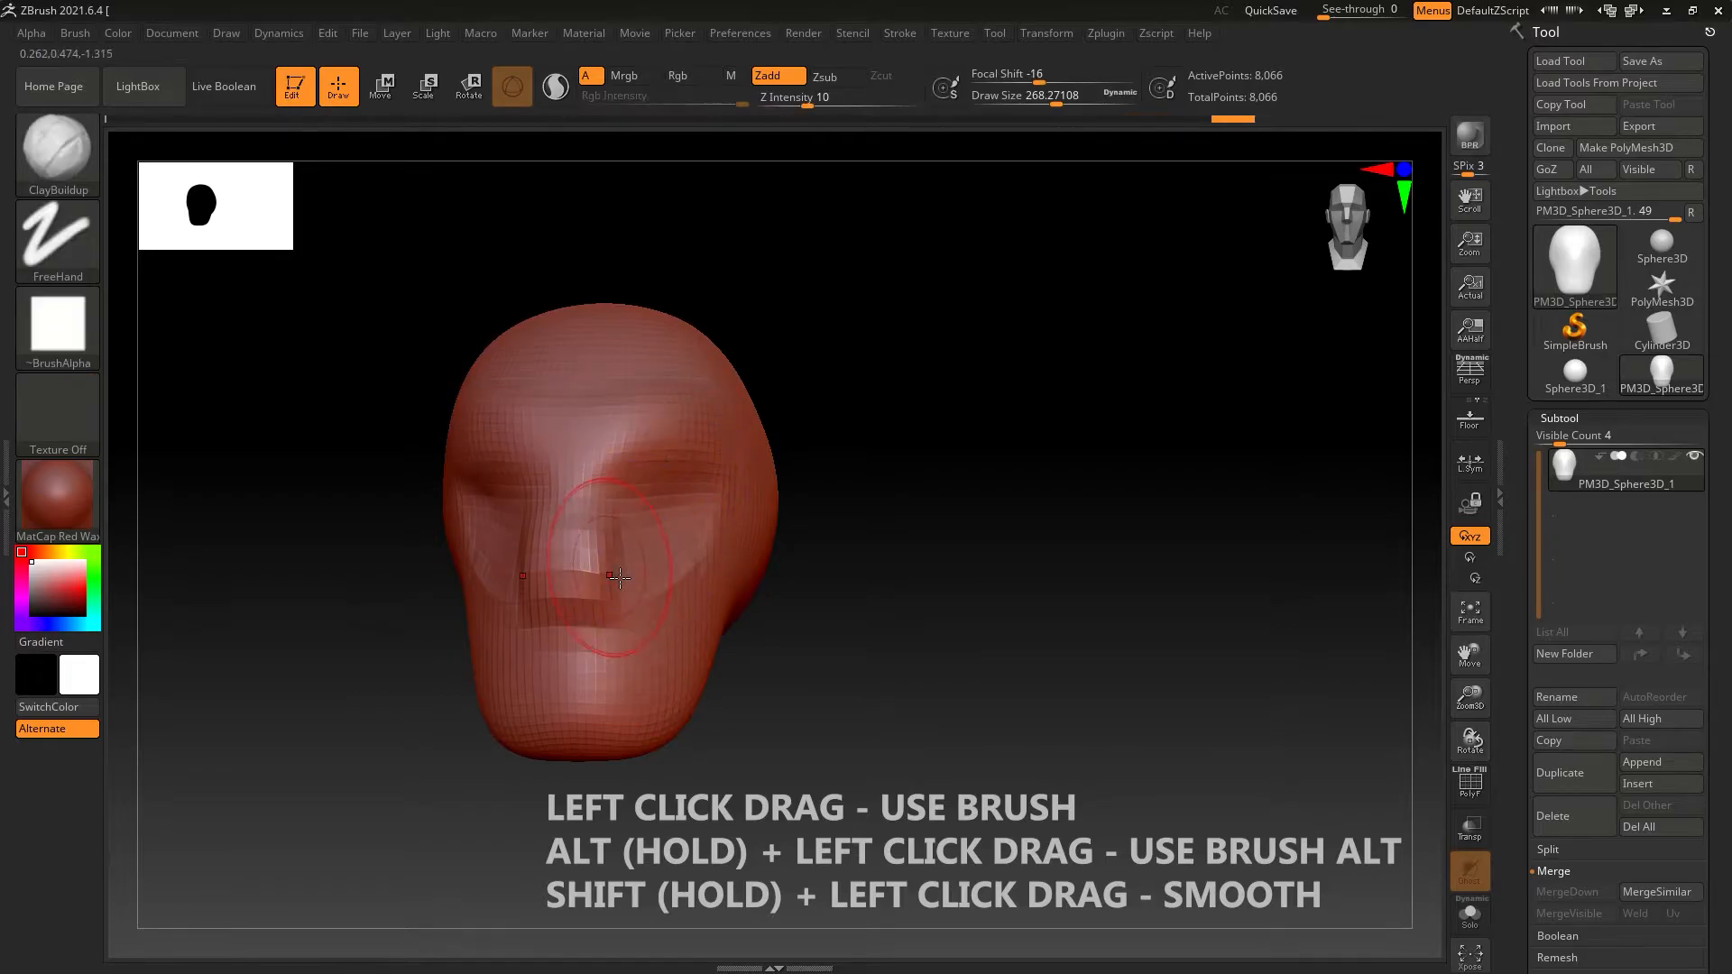
mouse_move(628, 579)
left_mouse_down("shift")
mouse_move(613, 586)
mouse_move(631, 582)
left_mouse_up("shift")
mouse_move(631, 582)
right_mouse_down()
mouse_move(590, 574)
mouse_move(686, 552)
mouse_move(641, 541)
right_mouse_up()
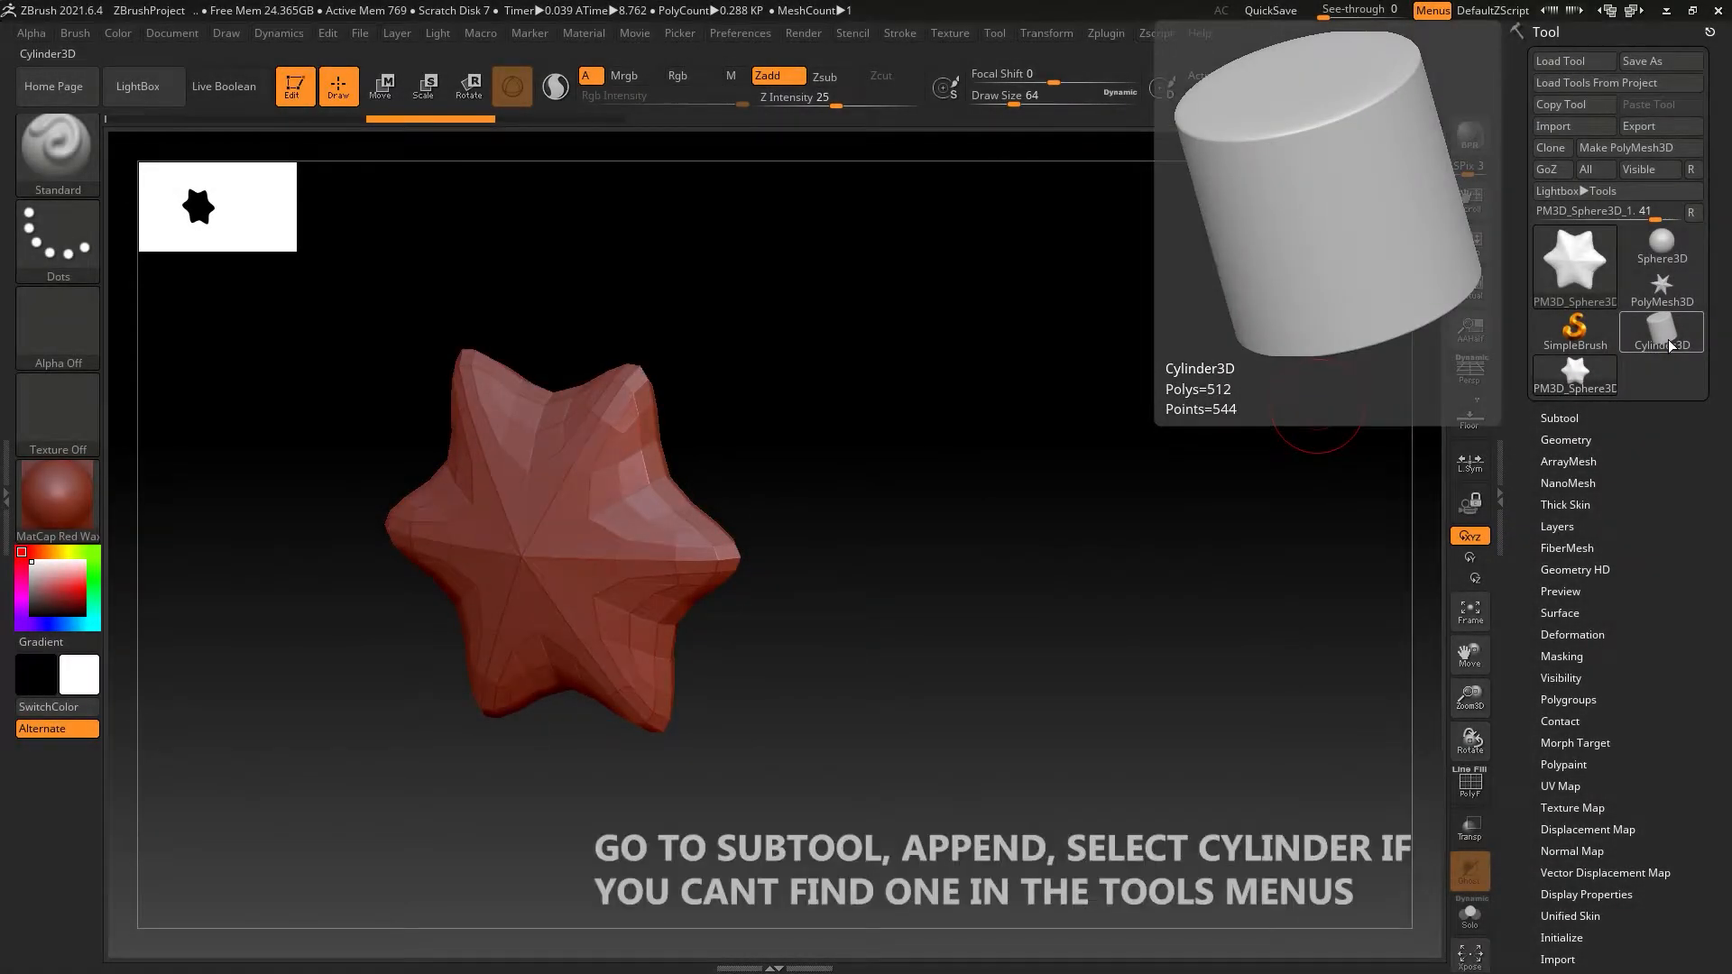
Switch the active tool to Cylinder3D and convert it into a PolyMesh3D.
left_click(1669, 339)
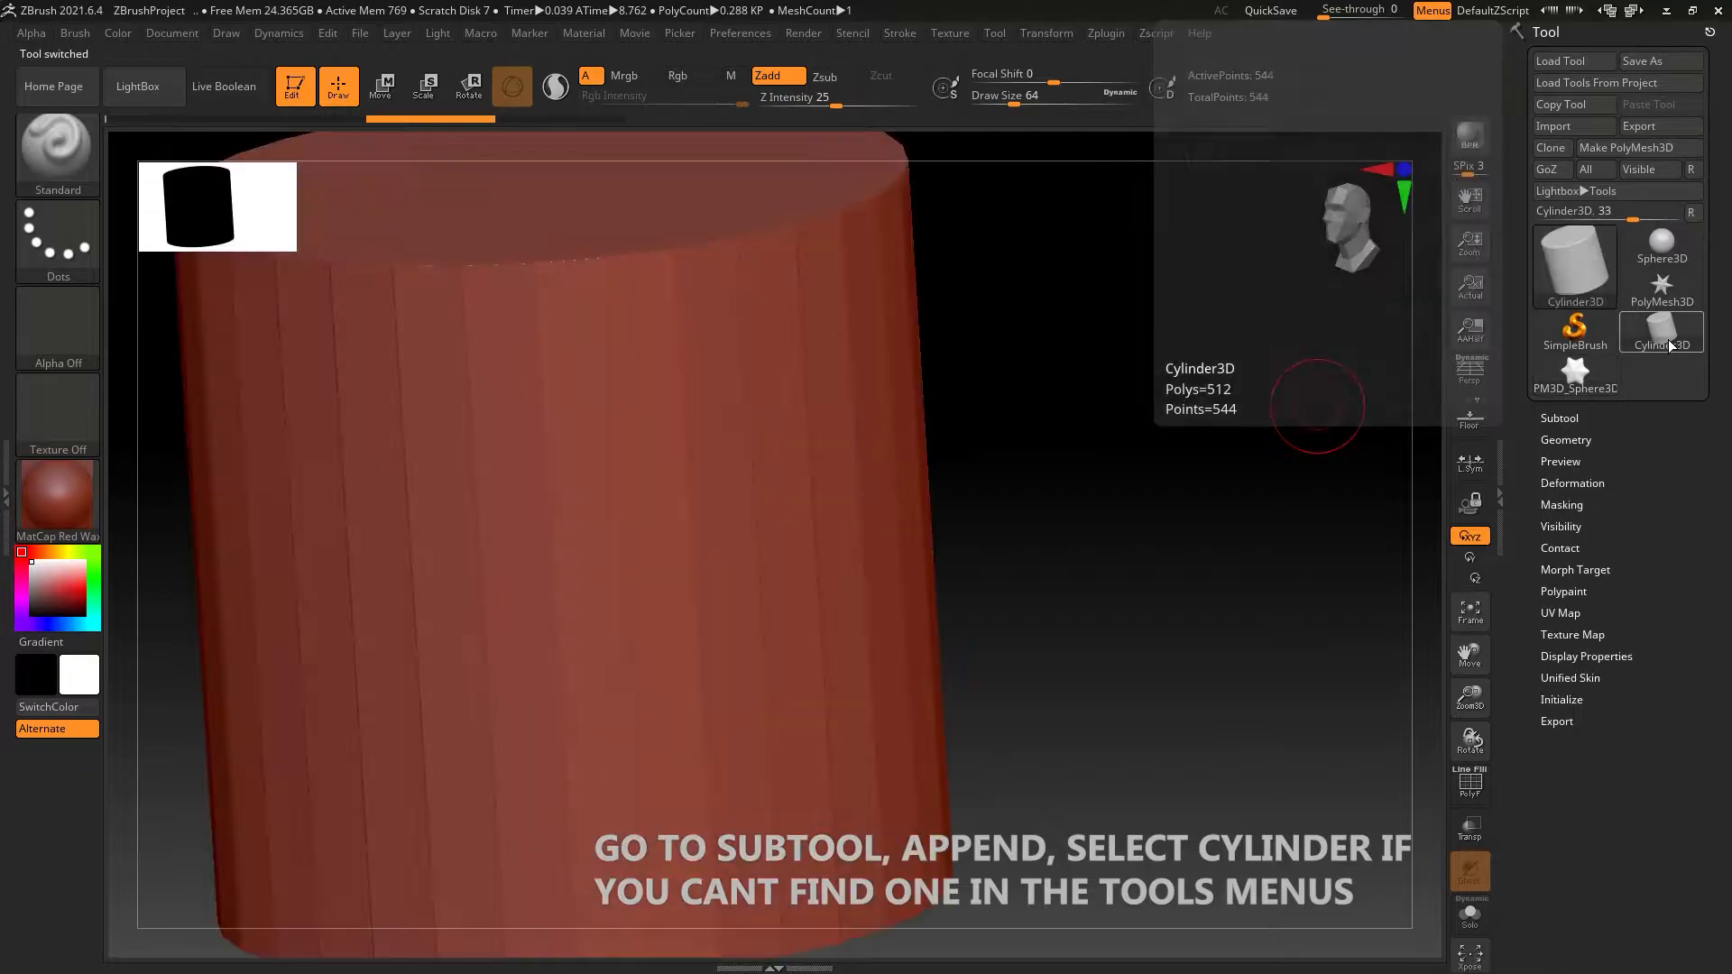
left_click(747, 529)
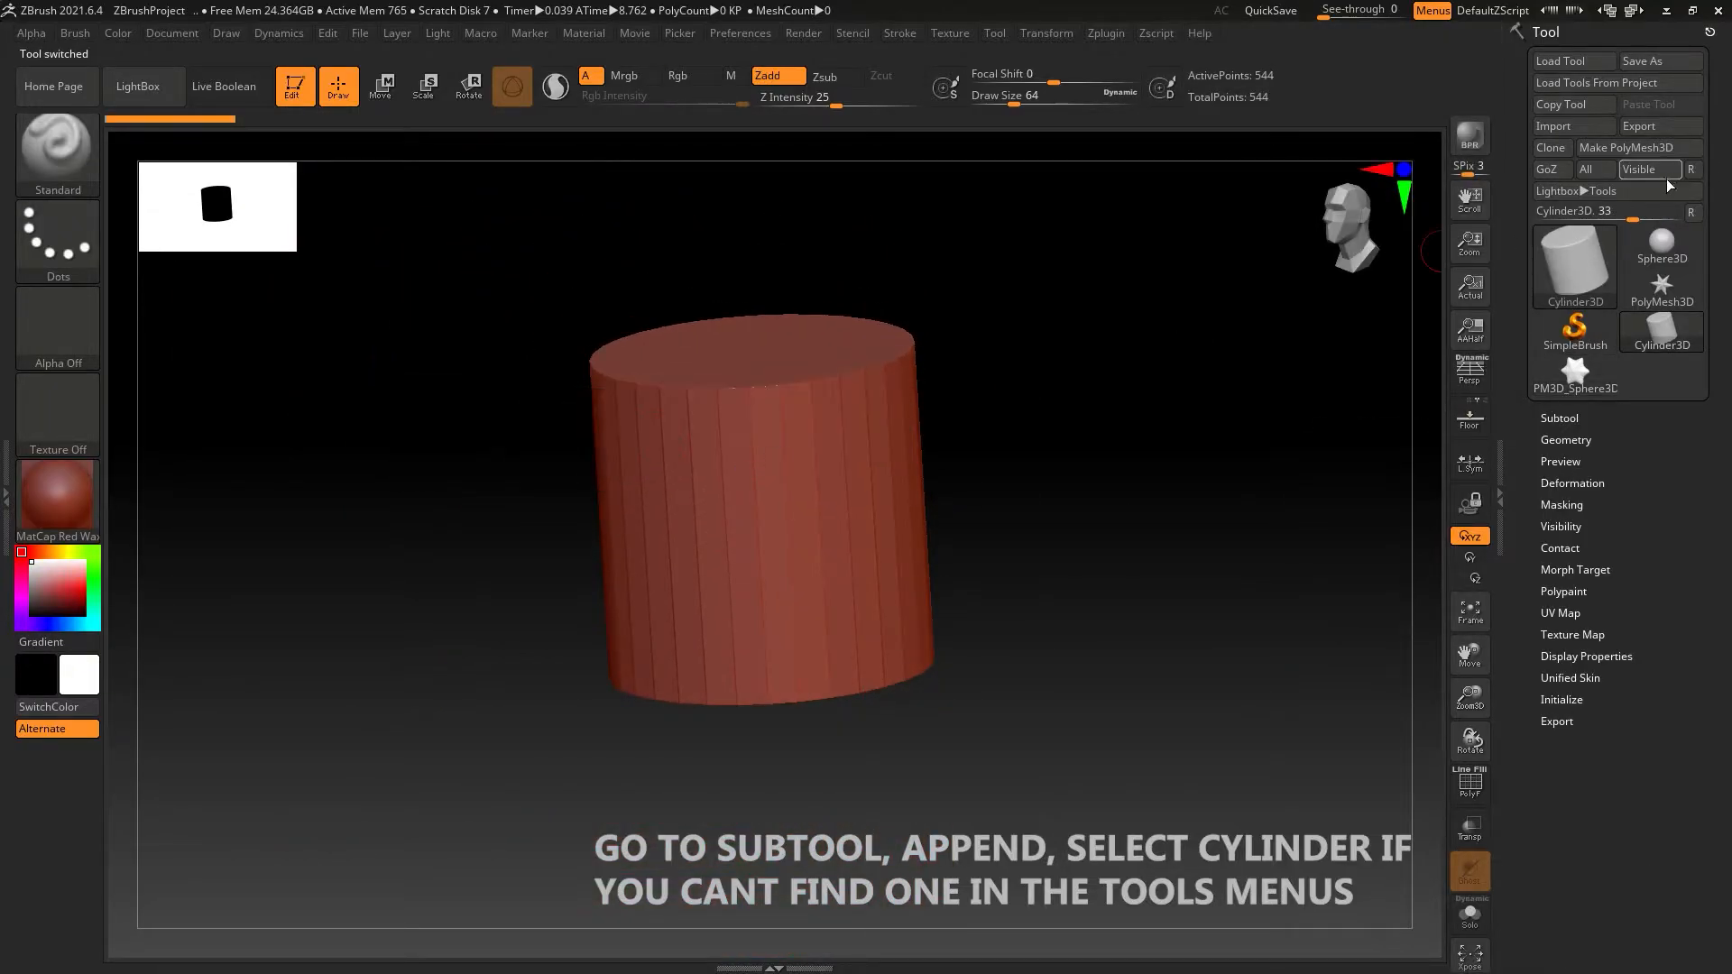
left_click(1620, 148)
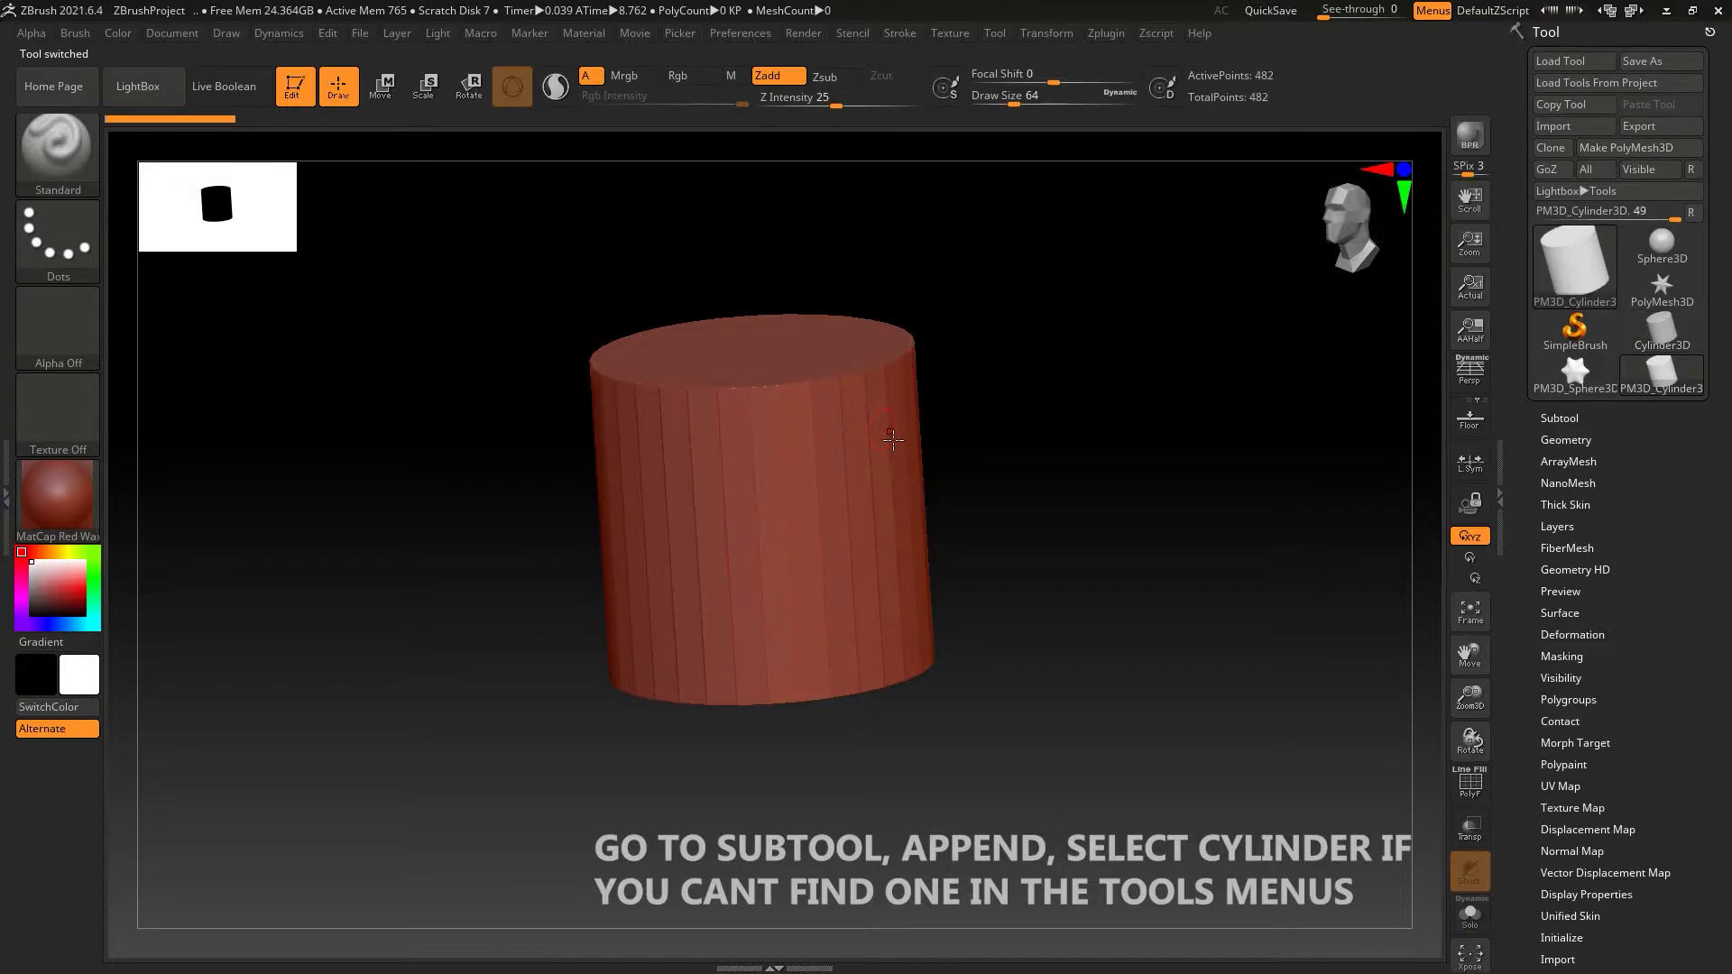
Try Standard brush strokes on the side of the cylinder at a draw size of about 124, undoing each one.
left_click_drag(697, 509, 808, 509)
right_click_drag(770, 480, 874, 521, "ctrl")
key("ctrl+z")
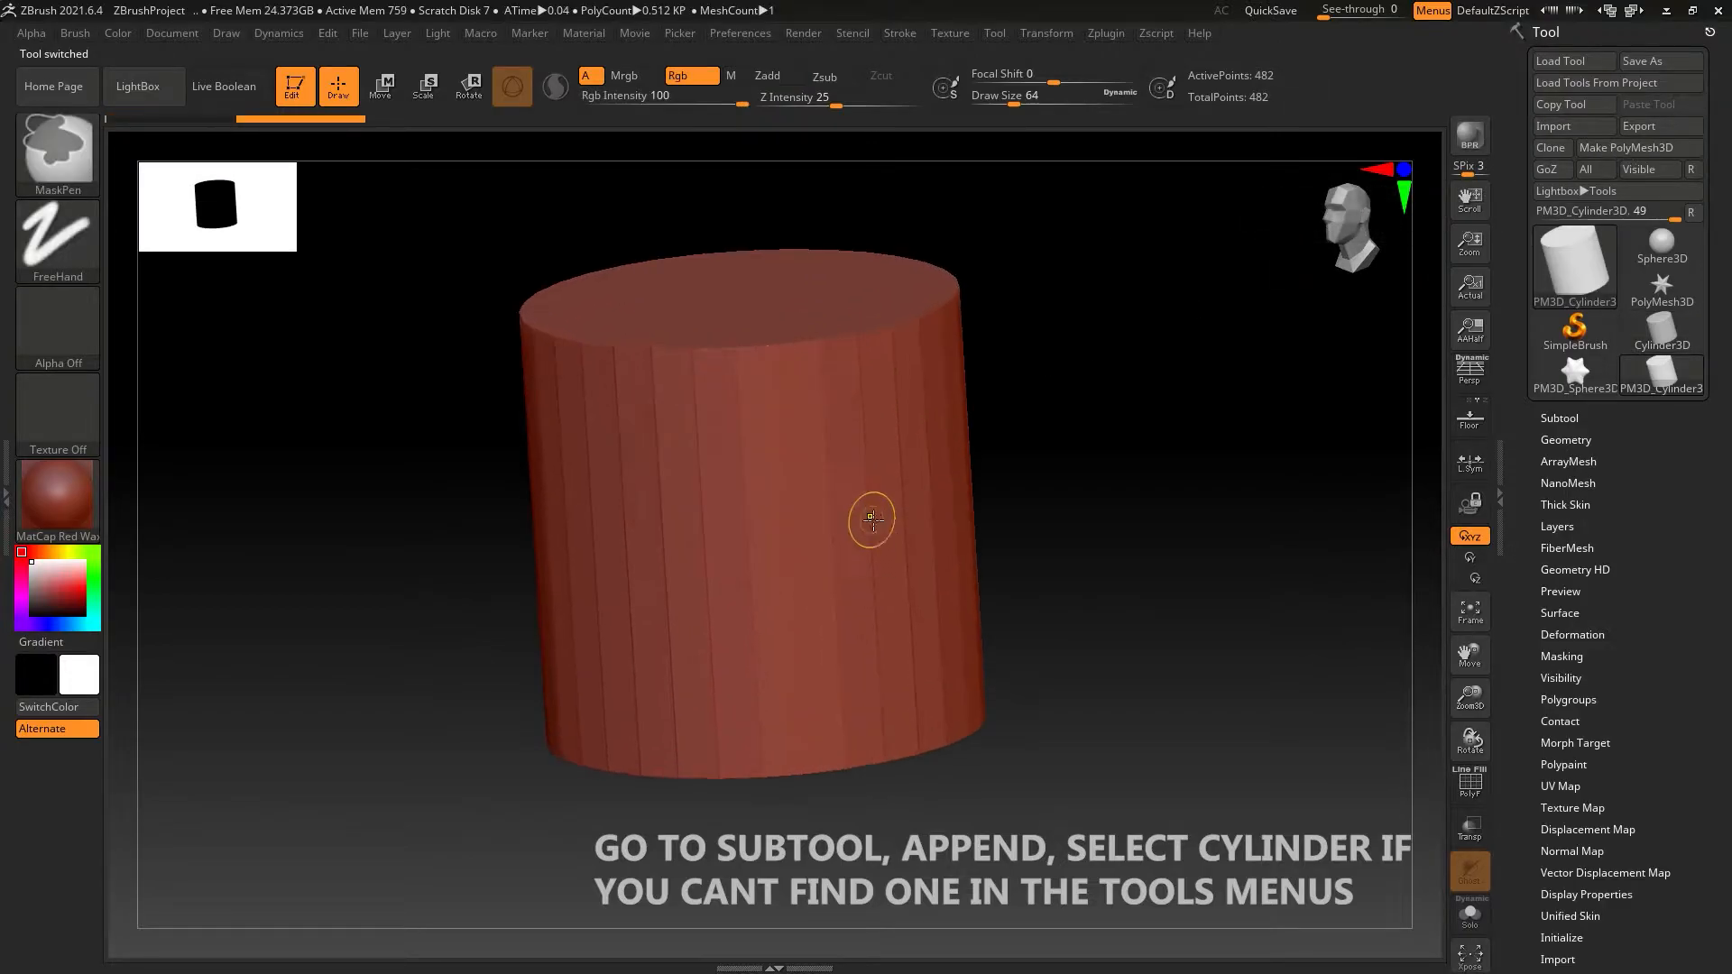
key("s")
left_click_drag(843, 495, 848, 495)
mouse_move(774, 427)
left_mouse_down()
mouse_move(727, 568)
mouse_move(764, 492)
mouse_move(829, 542)
left_mouse_up()
key("ctrl+z")
right_click_drag(871, 567, 794, 629, "alt")
mouse_move(794, 630)
right_mouse_down()
mouse_move(833, 556)
mouse_move(766, 495)
right_mouse_up()
mouse_move(766, 496)
left_mouse_down()
mouse_move(745, 632)
mouse_move(663, 659)
mouse_move(717, 676)
left_mouse_up()
key("ctrl+z")
right_click_drag(800, 646, 149, 289)
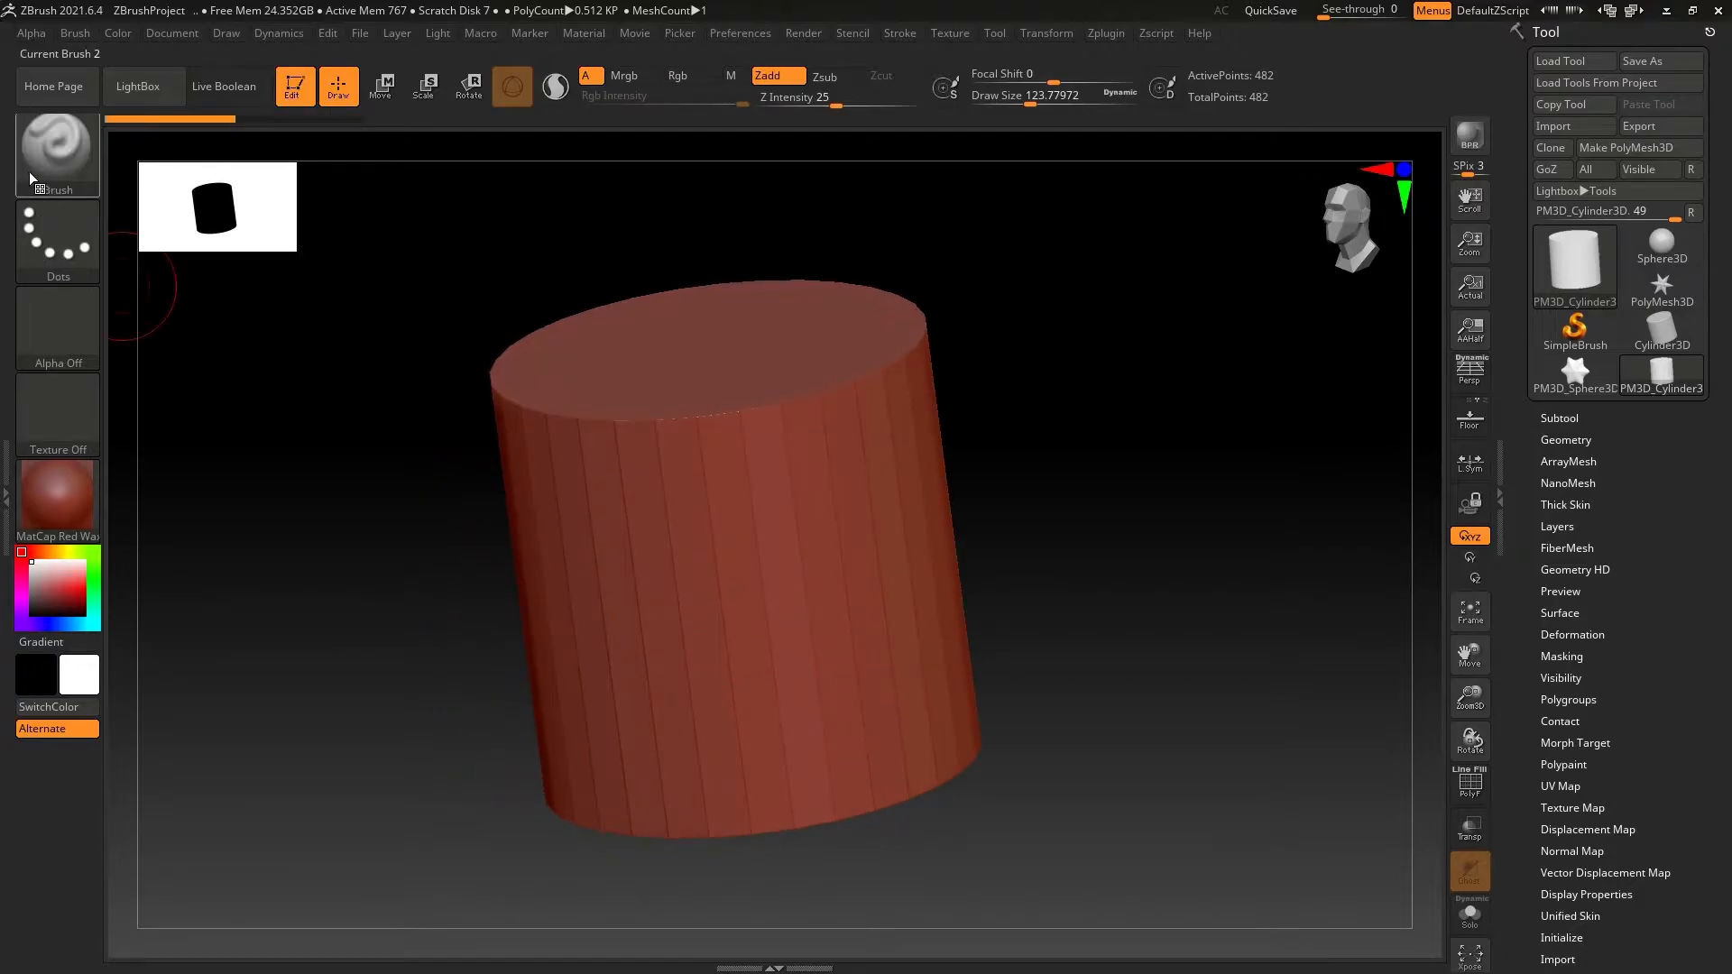
Open the brush palette and look over the available 3D sculpting brushes.
left_click(40, 171)
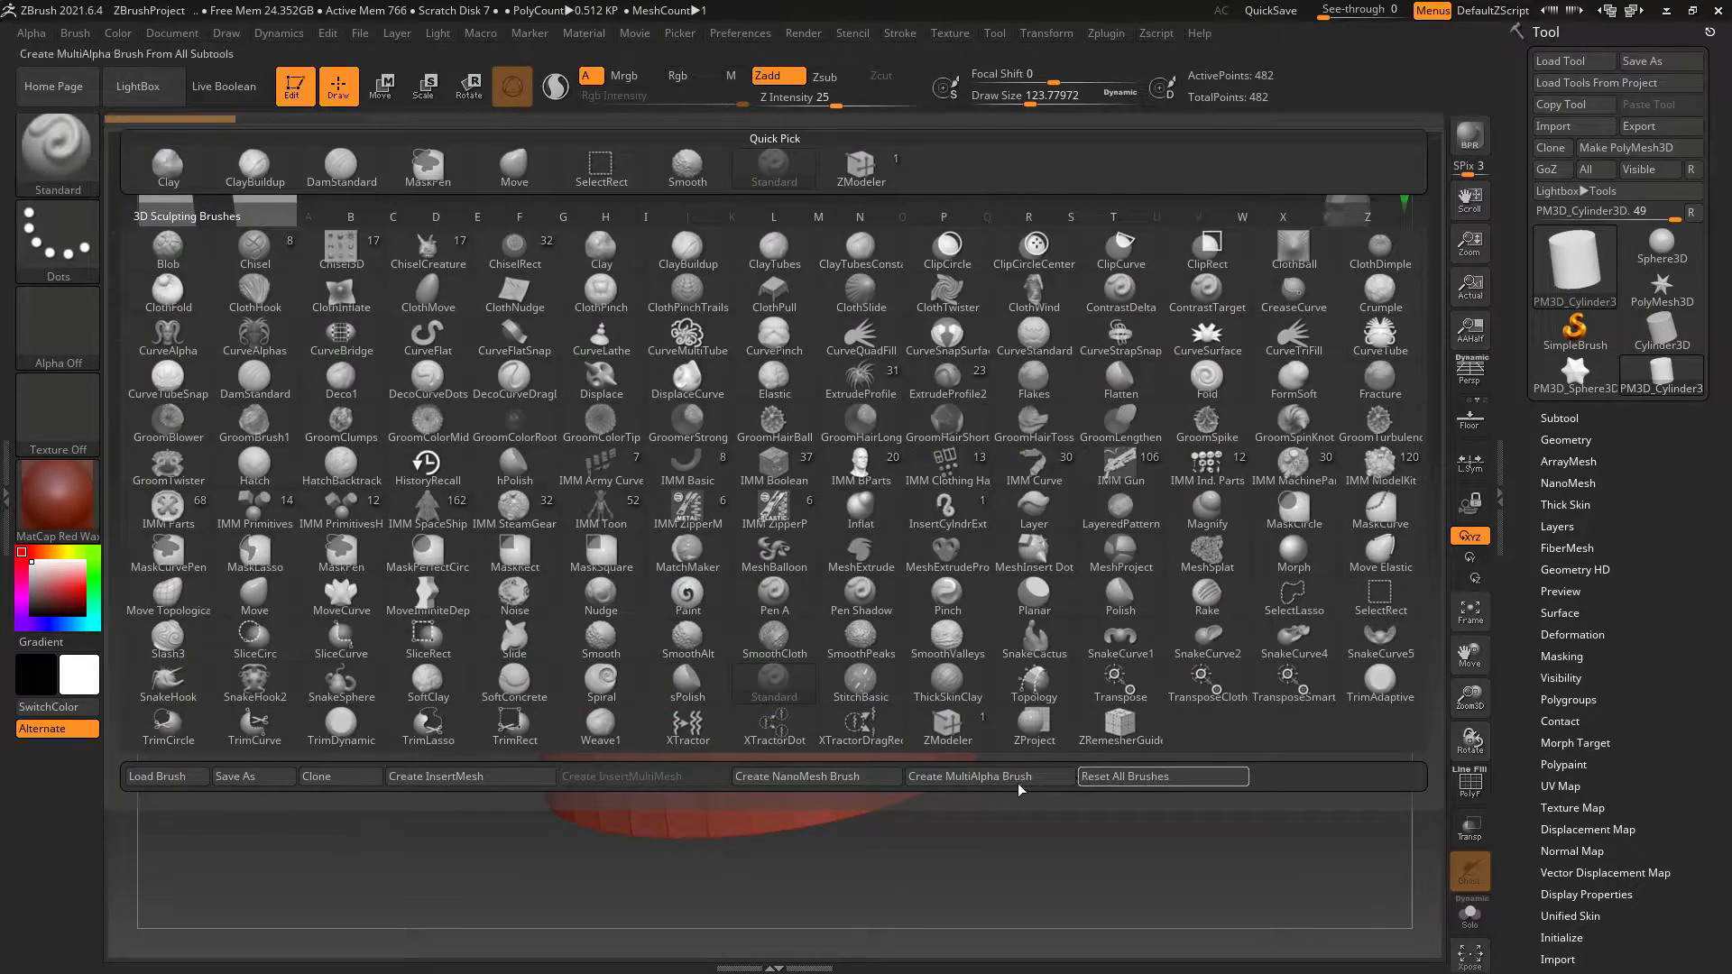
key("Escape")
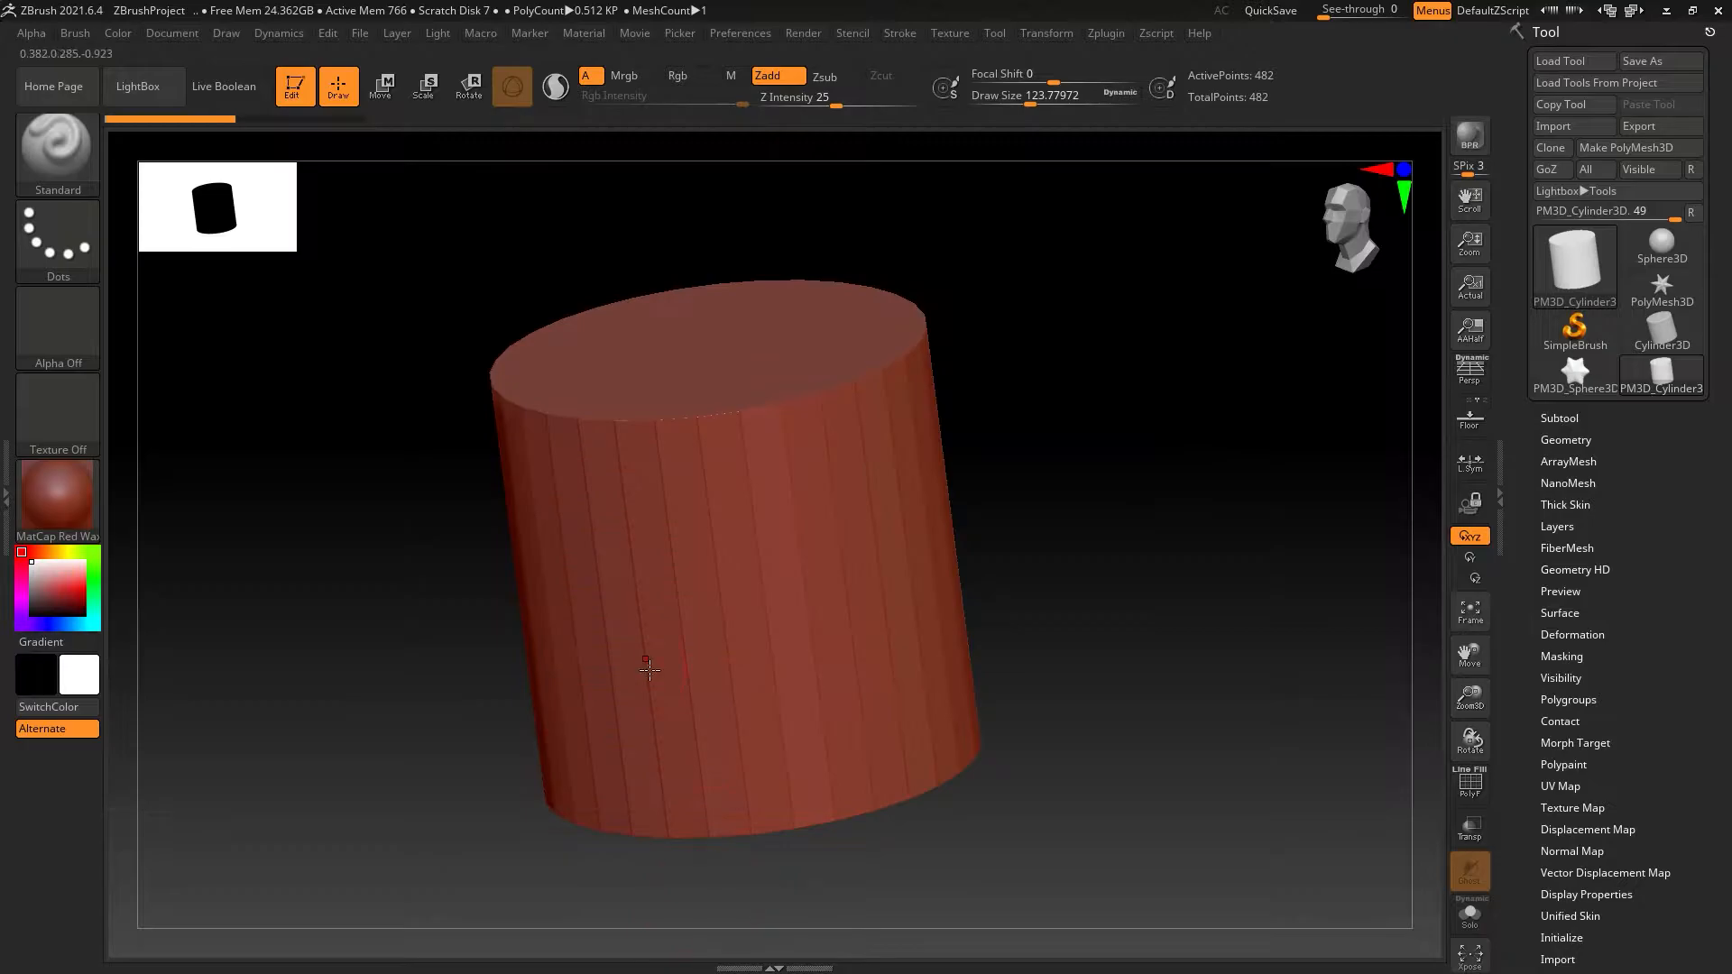
key("b")
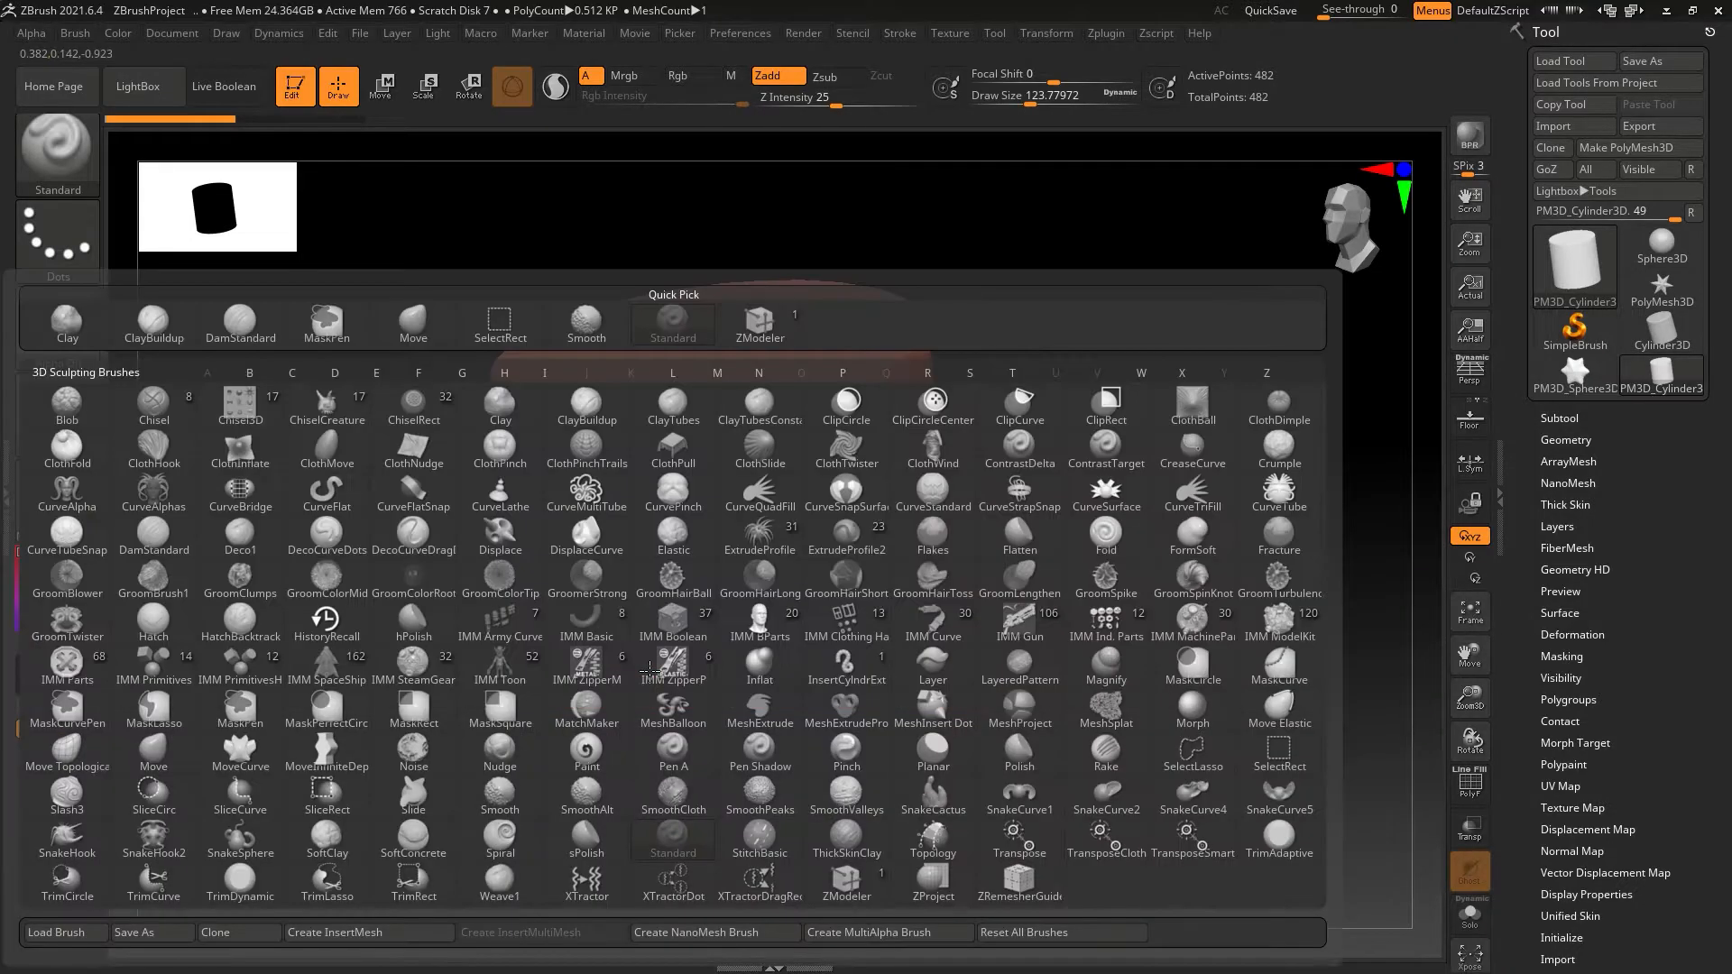
key("Escape")
Switch to the Move brush, set its draw size to about 338 and check its quick brush settings.
key("b")
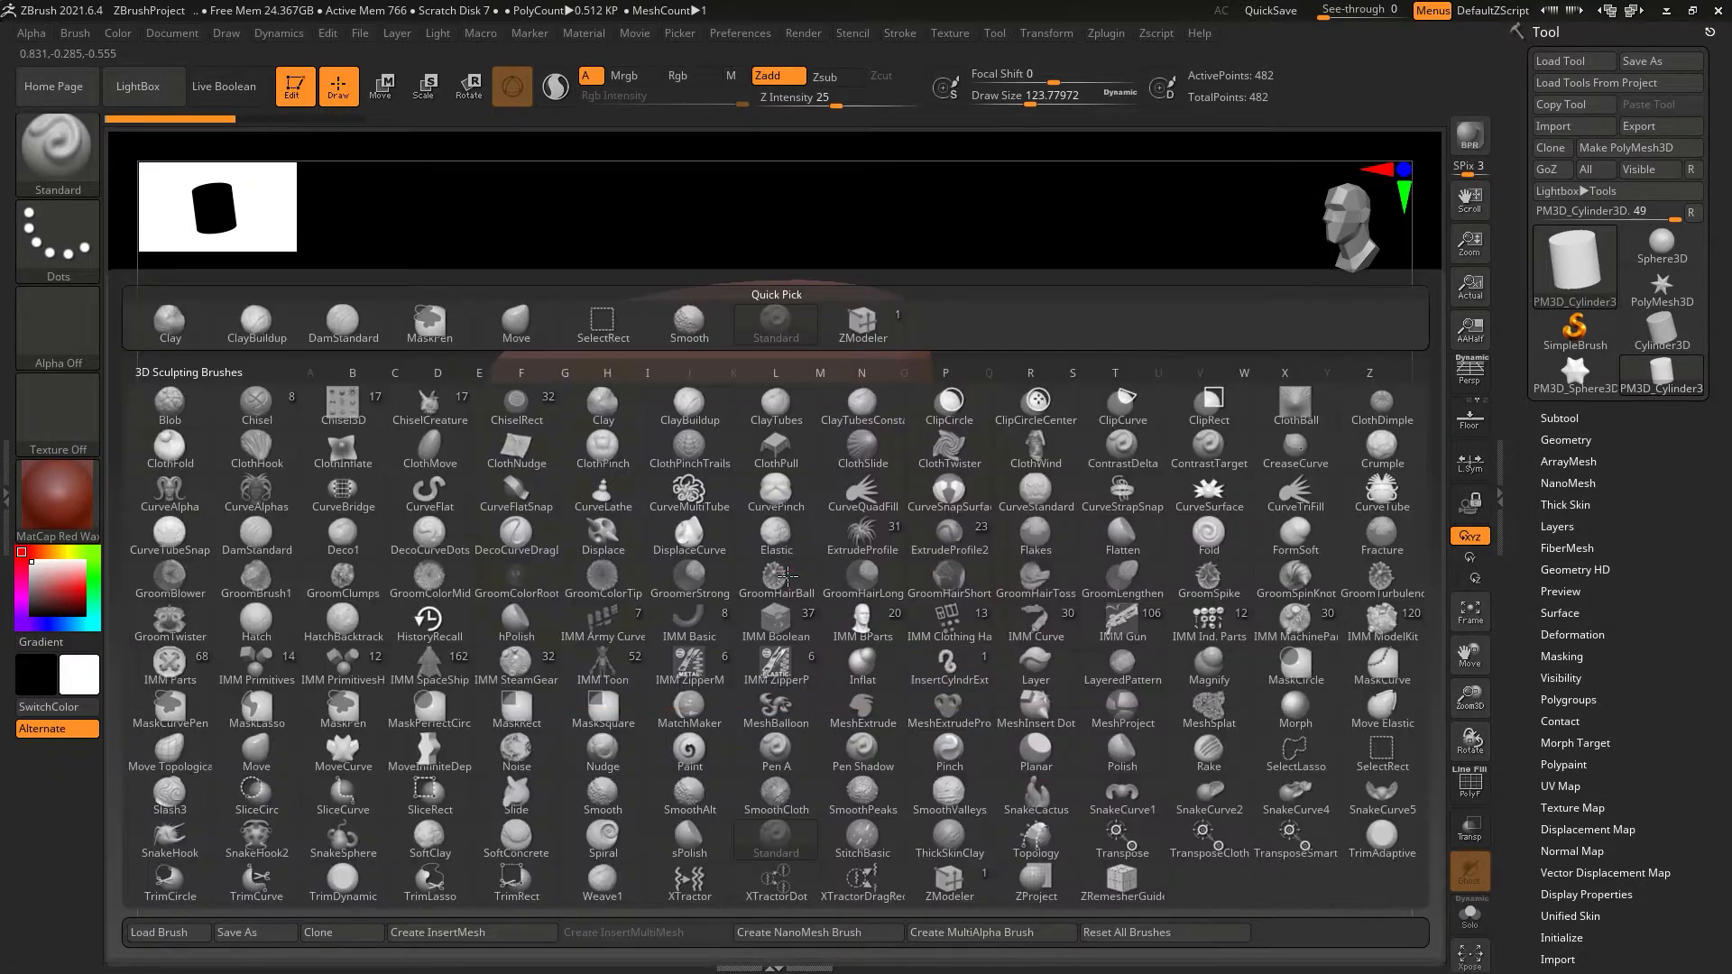
key("m")
left_click(255, 753)
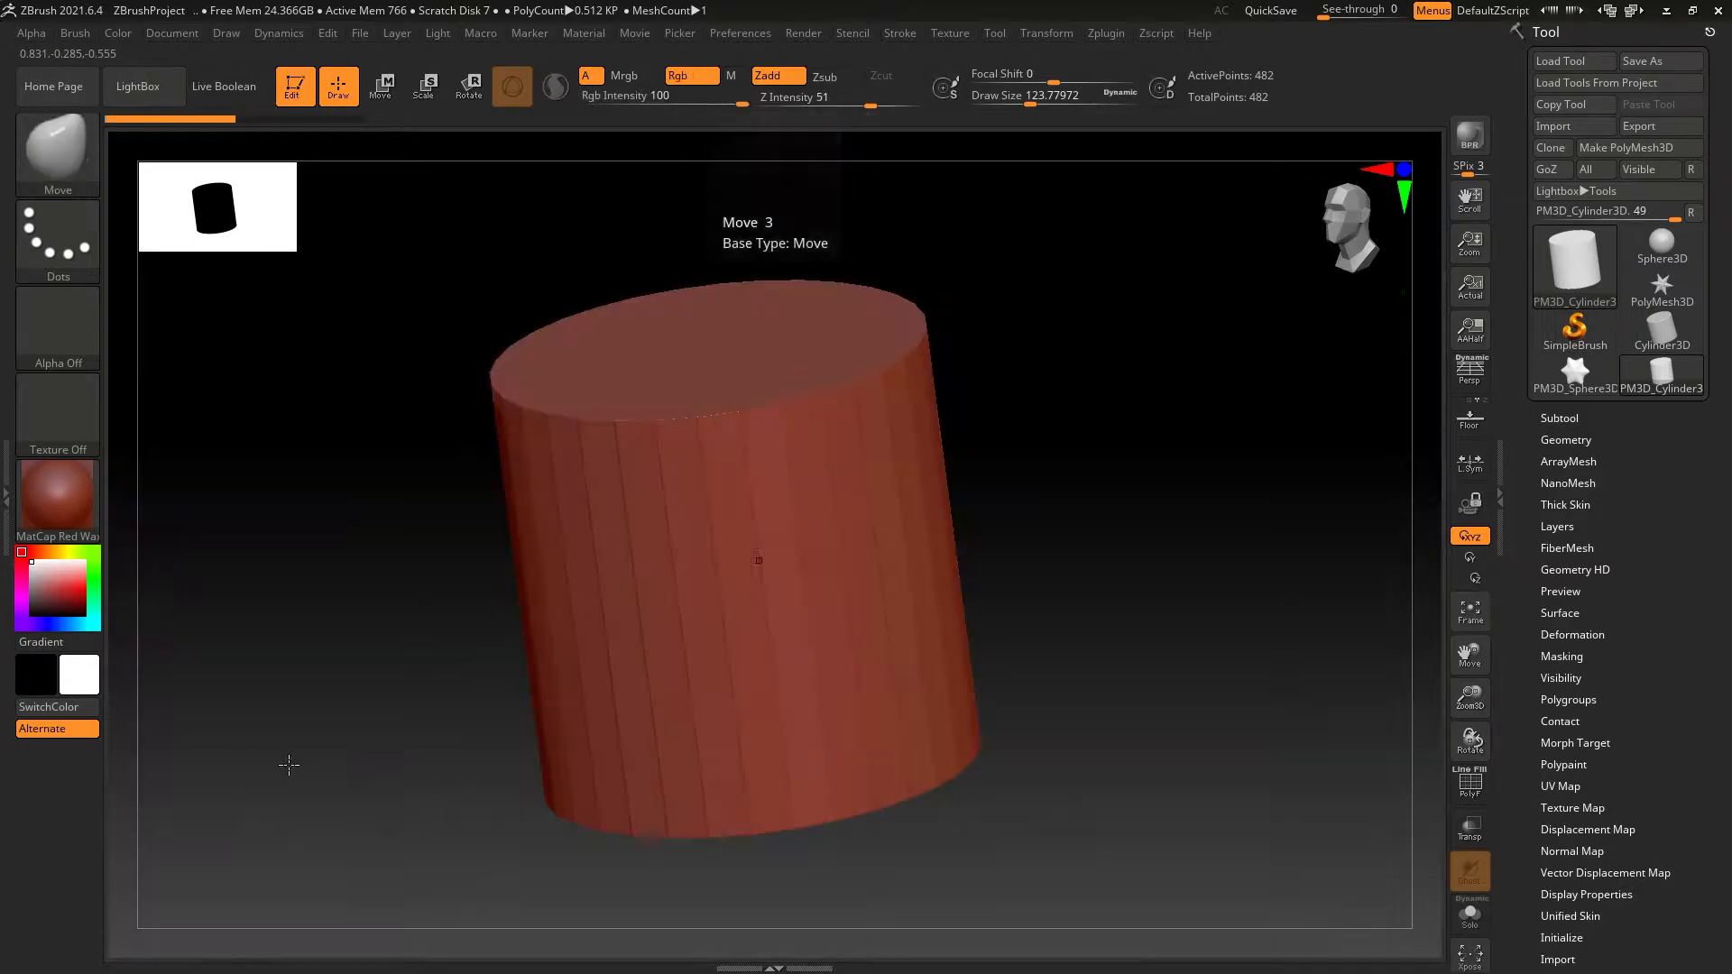
key("s")
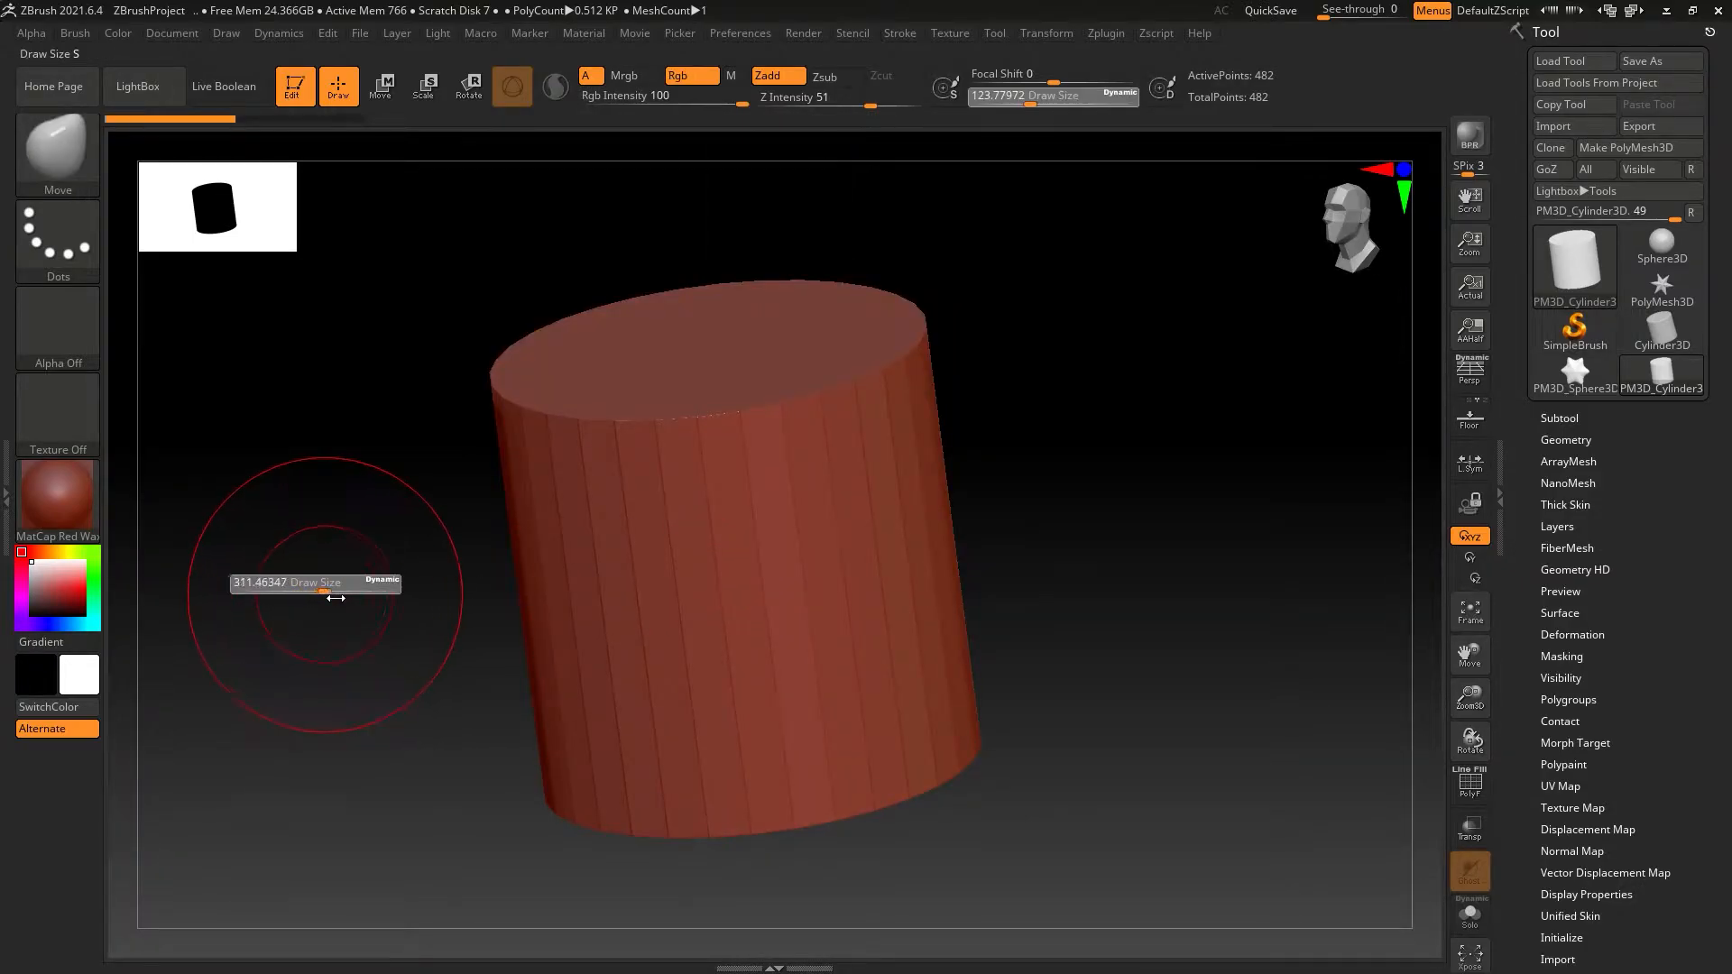
key("space")
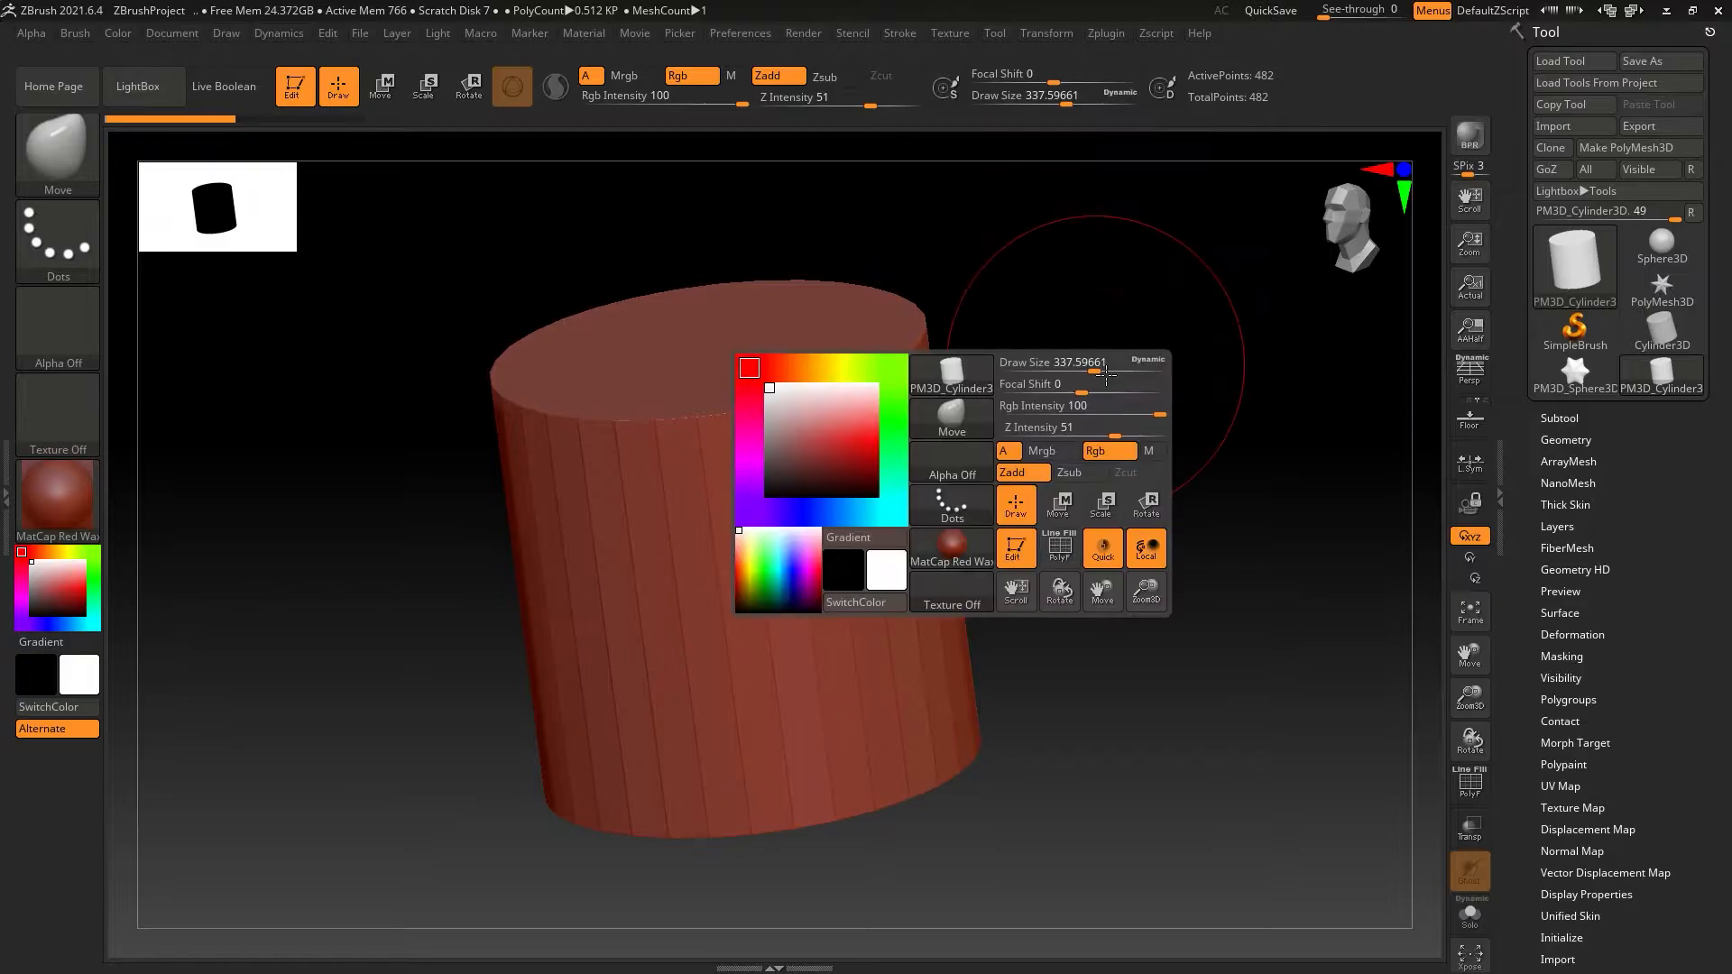
key("space")
key("space")
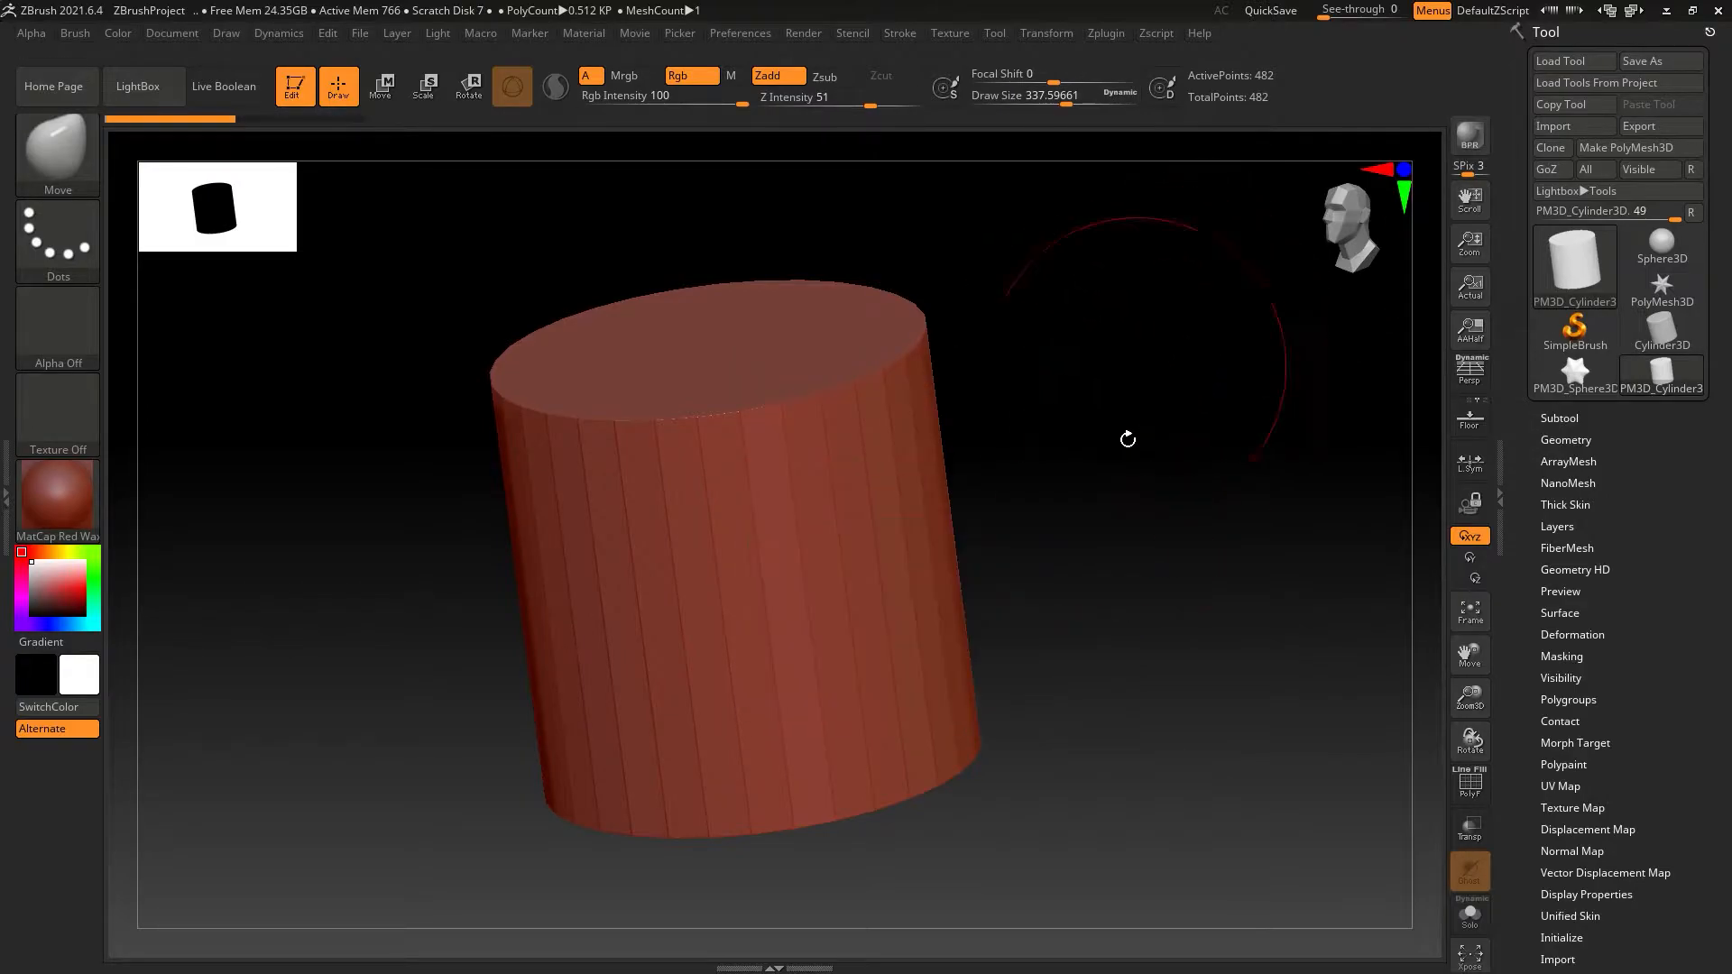
Try pulling bulges out of the upper sides of the cylinder with the Move brush and smoothing them.
key("space")
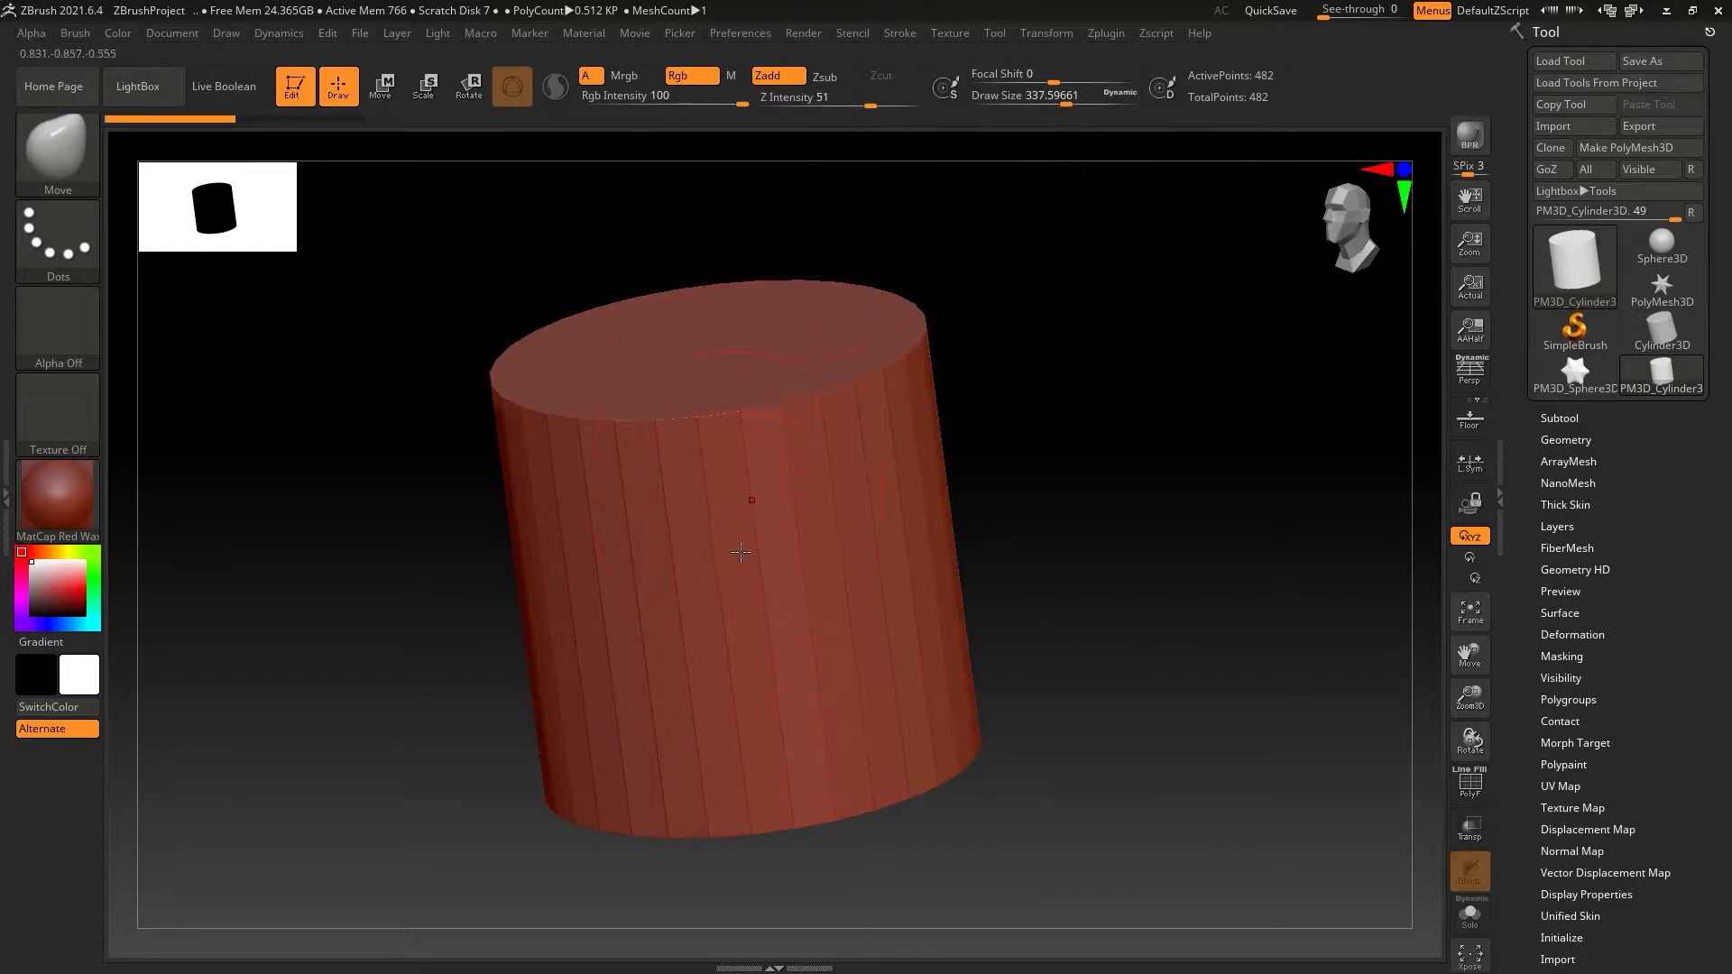
mouse_move(698, 562)
right_mouse_down()
mouse_move(658, 563)
mouse_move(624, 534)
right_mouse_up()
left_click_drag(623, 520, 561, 542)
left_click_drag(955, 521, 1052, 572)
right_click_drag(1052, 573, 862, 458)
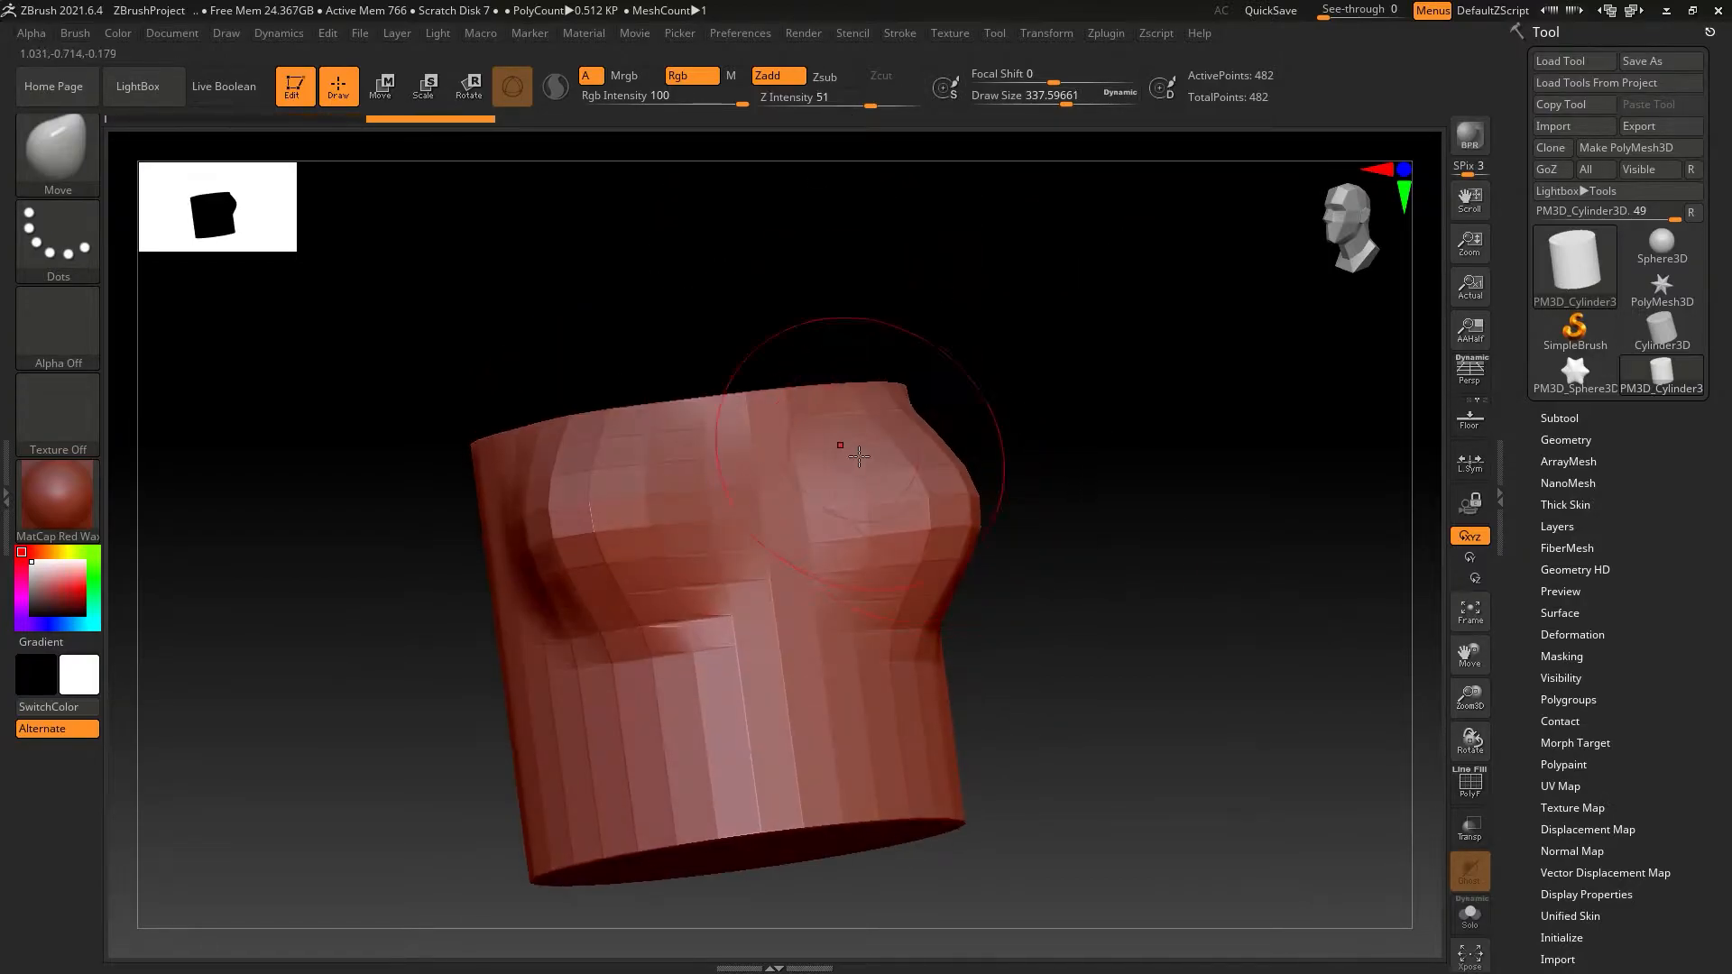
left_click_drag(894, 478, 902, 428)
right_click_drag(894, 433, 873, 505)
left_click_drag(879, 388, 695, 451, "shift")
left_click_drag(834, 428, 842, 424, "shift")
mouse_move(938, 361)
left_mouse_down("shift")
mouse_move(858, 469)
mouse_move(649, 523)
mouse_move(583, 664)
mouse_move(667, 721)
left_mouse_up("shift")
mouse_move(668, 722)
right_mouse_down("shift")
mouse_move(835, 577)
mouse_move(774, 514)
mouse_move(835, 569)
mouse_move(967, 576)
right_mouse_up("shift")
Undo the Move and Smooth strokes to restore the plain cylinder, including one further test stroke.
key("ctrl")
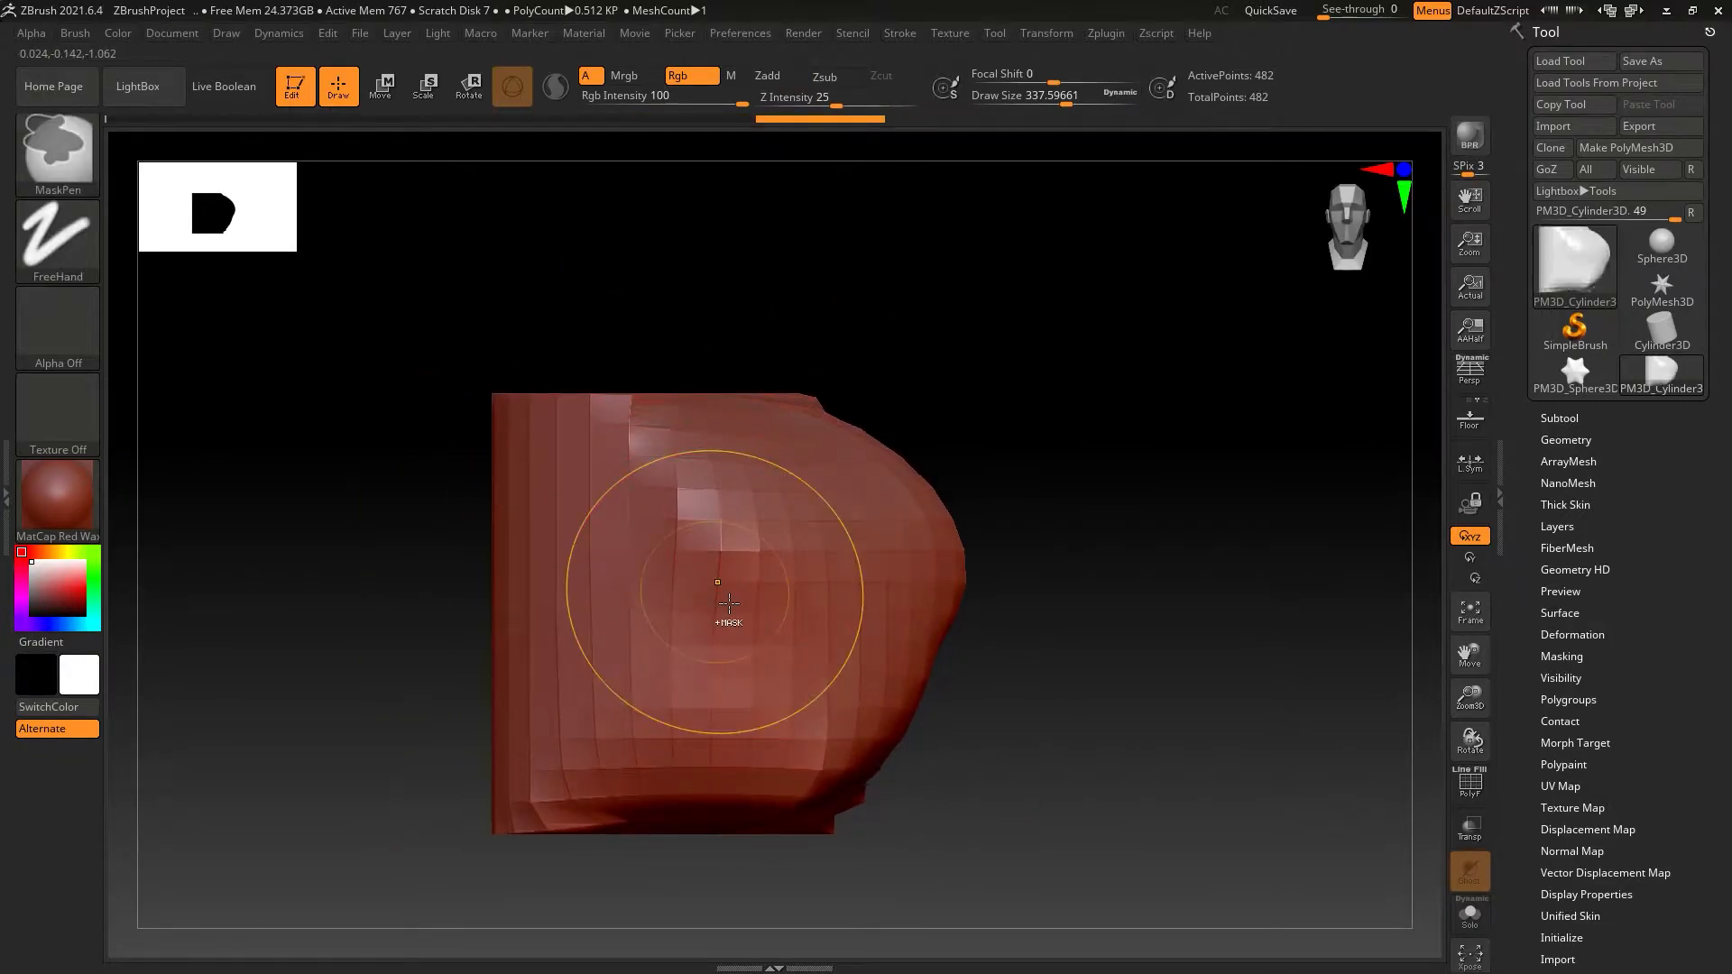
key("ctrl+z")
key("ctrl+z")
key("ctrl+z")
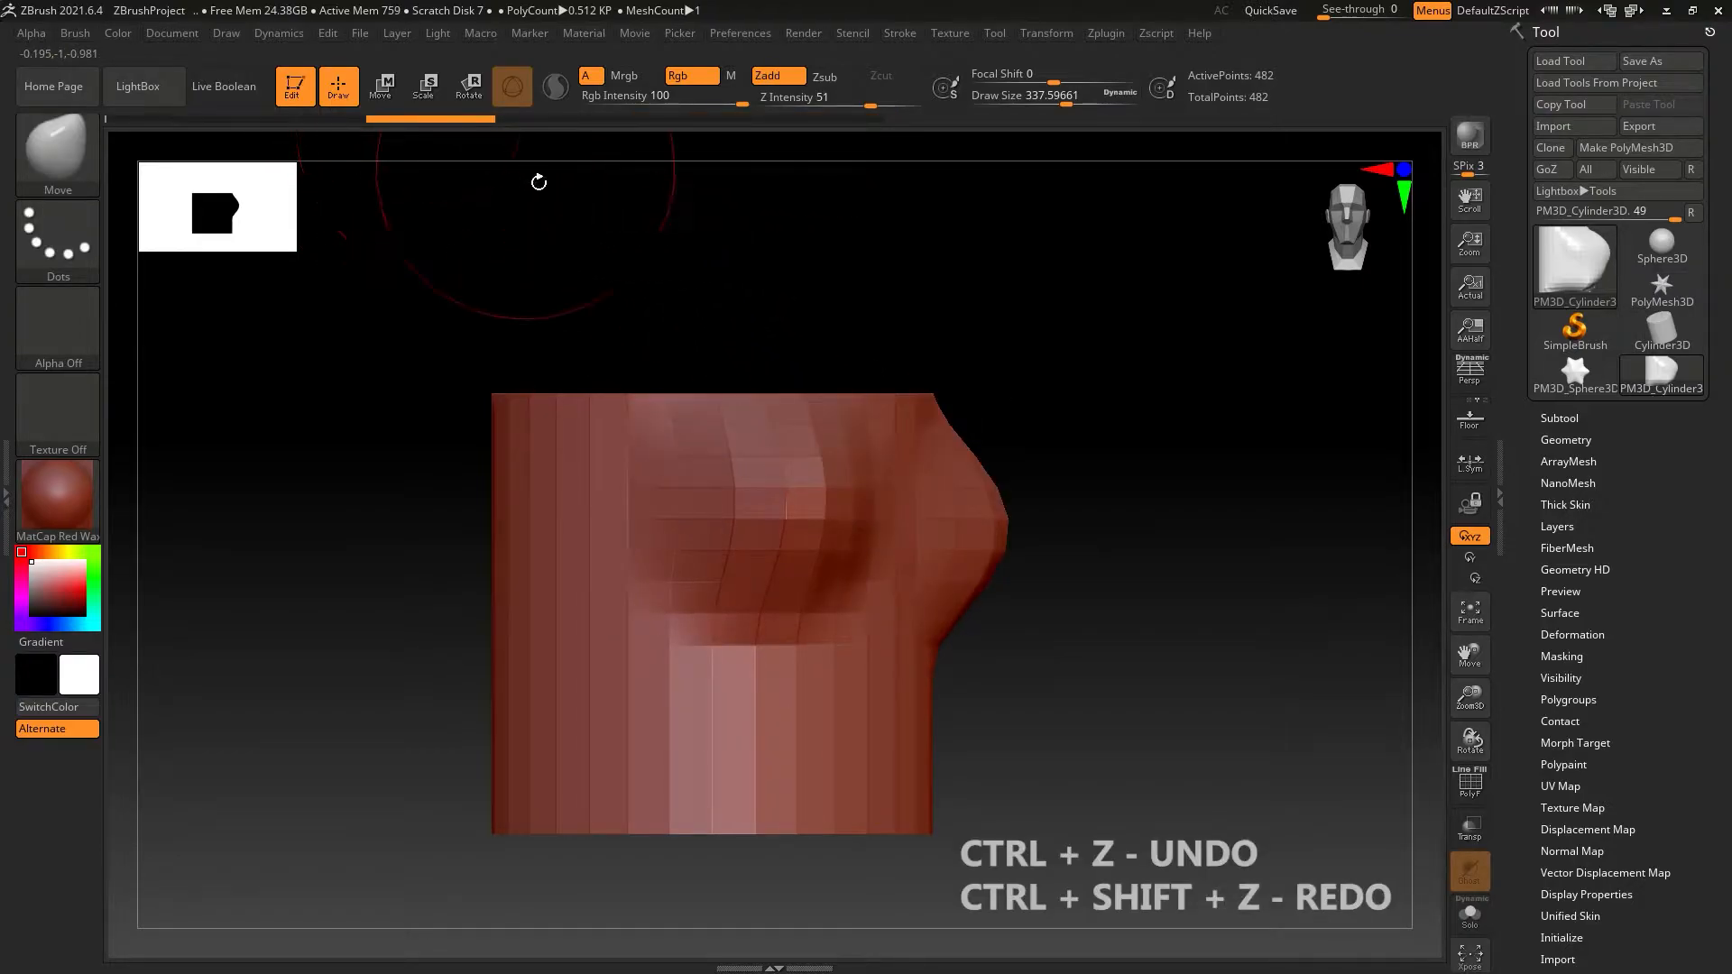
mouse_move(489, 120)
left_mouse_down()
mouse_move(725, 121)
mouse_move(199, 134)
left_mouse_up()
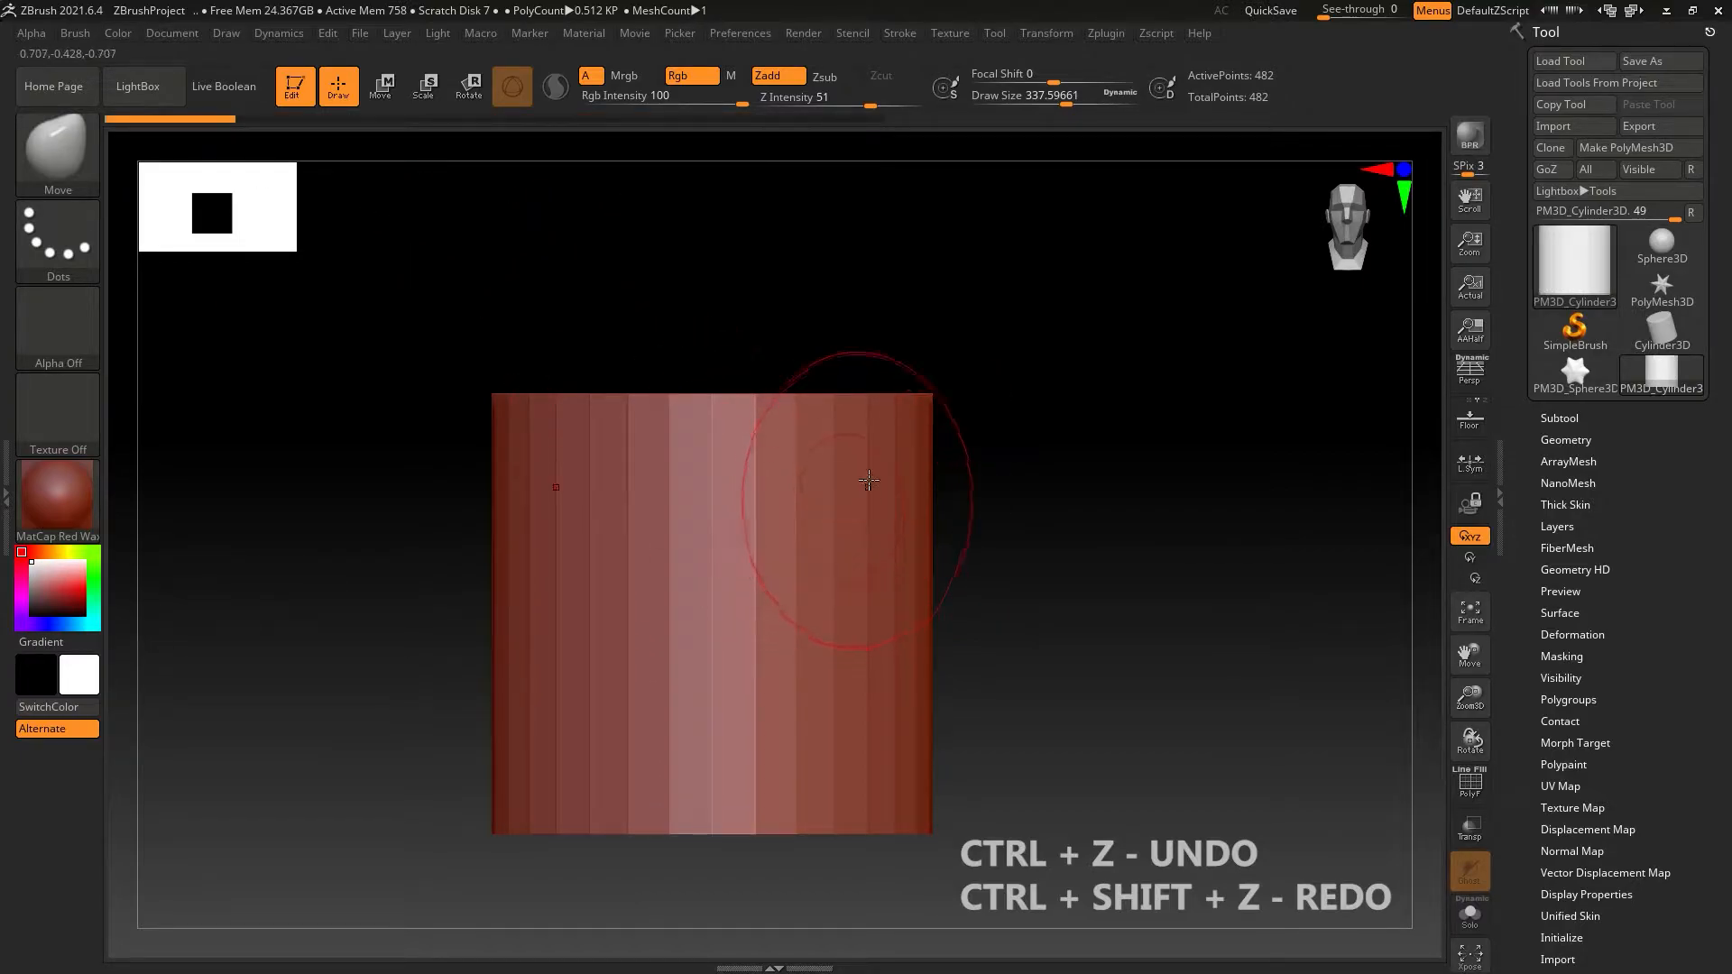
mouse_move(864, 526)
left_mouse_down()
mouse_move(982, 497)
mouse_move(902, 568)
left_mouse_up()
key("ctrl+z")
Set the draw size to about 393 and smooth the upper end of the cylinder into a dome.
key("s")
left_click_drag(909, 439, 920, 438)
mouse_move(920, 436)
left_mouse_down("shift")
mouse_move(834, 424)
mouse_move(826, 591)
left_mouse_up("shift")
right_click_drag(825, 591, 839, 514)
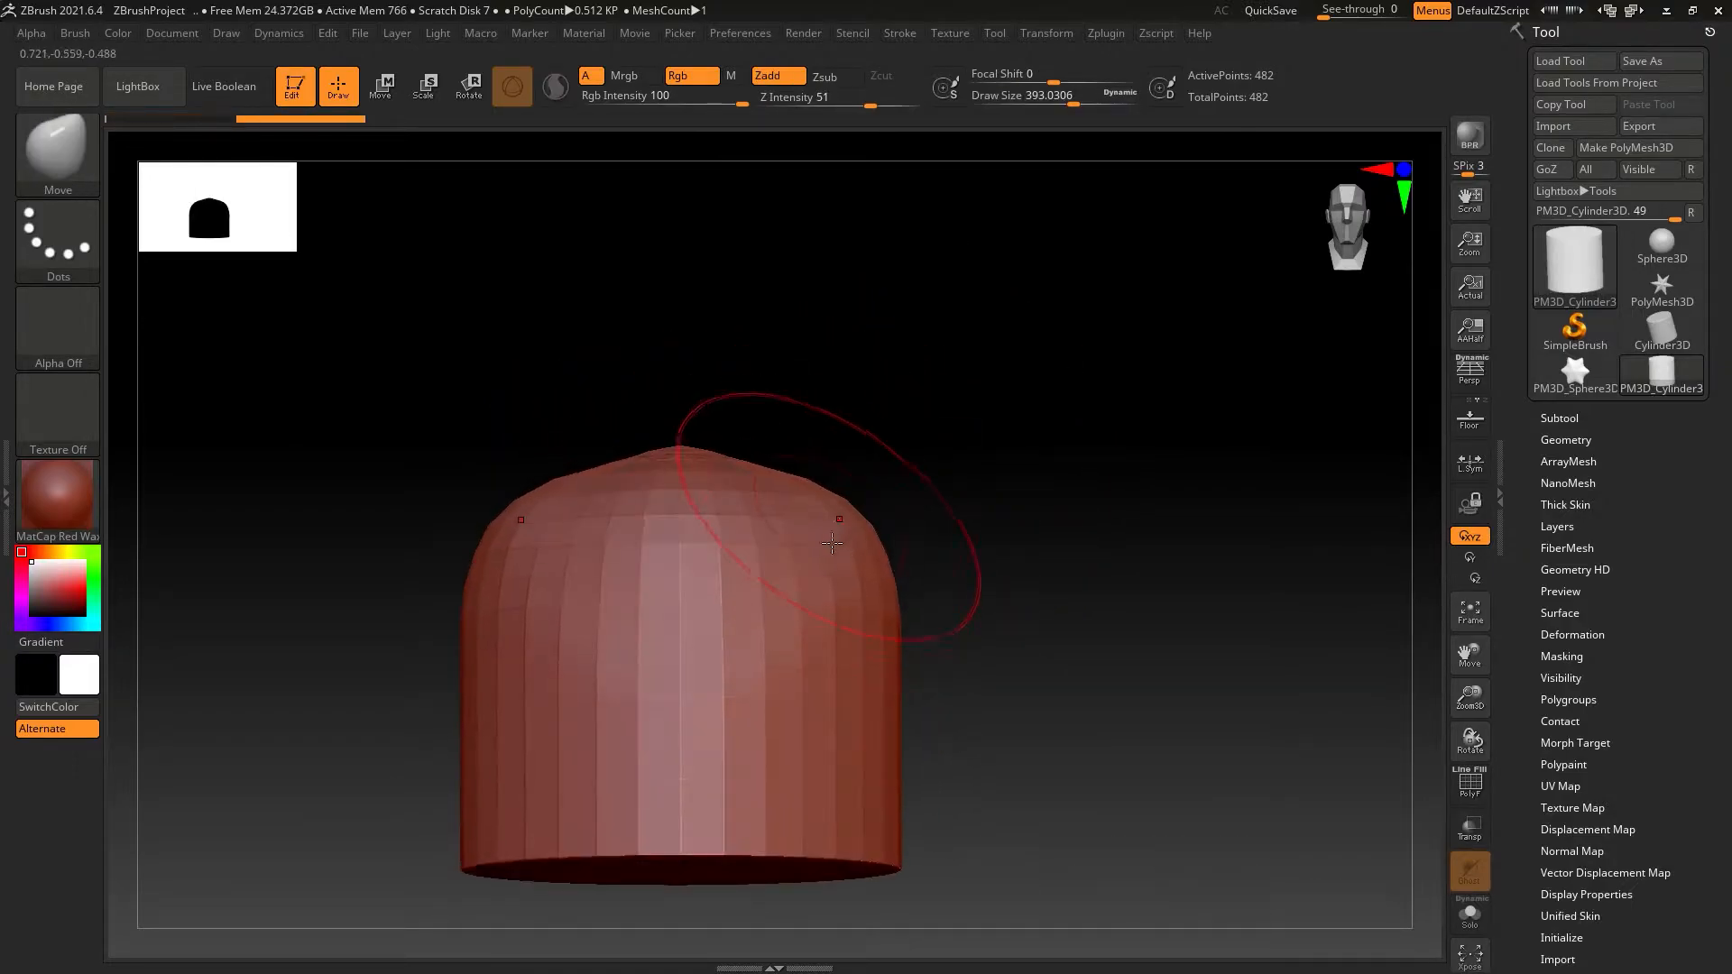
left_click_drag(1173, 379, 1086, 456)
left_click_drag(970, 388, 1037, 422, "shift")
left_click_drag(871, 785, 836, 739, "shift")
right_click_drag(837, 740, 916, 600)
Reshape the cylinder into a rough head with the Move brush, pulling out the lower face and raising the crown.
key("b")
key("m")
key("v")
mouse_move(830, 492)
left_mouse_down()
mouse_move(817, 451)
mouse_move(726, 411)
left_mouse_up()
left_click_drag(808, 639, 767, 633)
right_click_drag(812, 751, 812, 668, "alt")
mouse_move(812, 668)
left_mouse_down()
mouse_move(809, 723)
mouse_move(896, 766)
left_mouse_up()
mouse_move(599, 523)
right_mouse_down()
mouse_move(701, 568)
mouse_move(730, 560)
right_mouse_up()
mouse_move(737, 582)
left_mouse_down()
mouse_move(677, 560)
mouse_move(657, 716)
mouse_move(716, 755)
left_mouse_up()
right_click_drag(1029, 687, 938, 641, "alt")
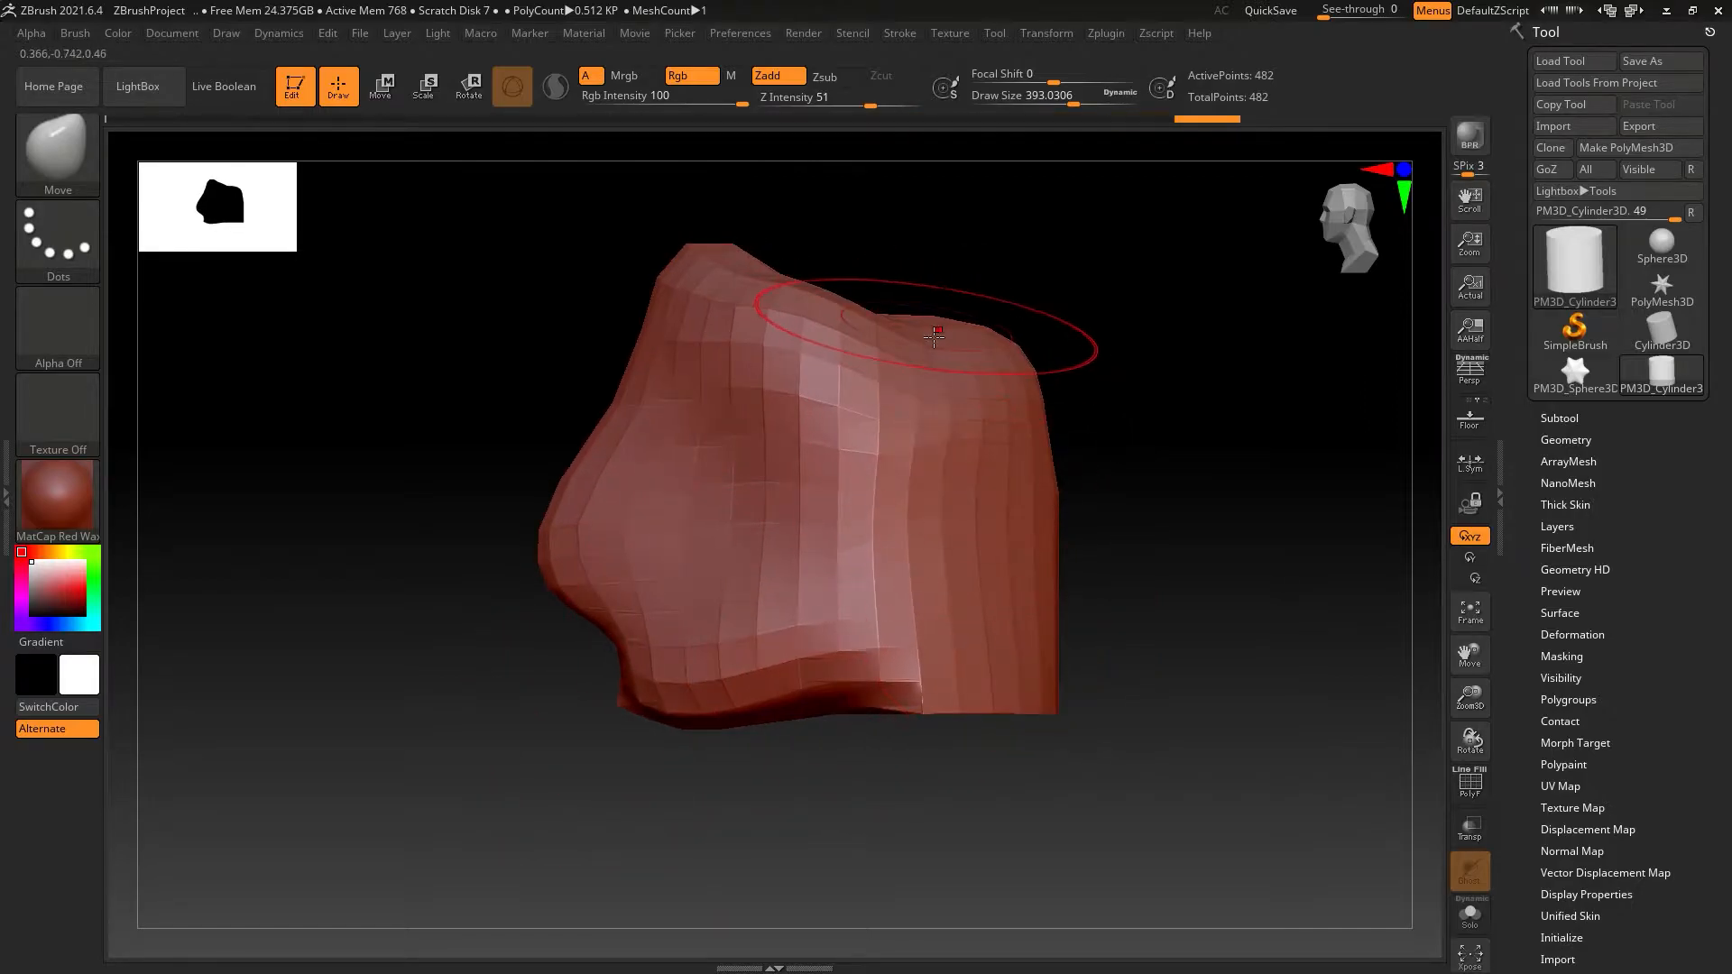
left_click_drag(957, 316, 960, 202)
Switch to the ClayBuildup brush, set its draw size to about 251 and add strokes around the eye and brow area.
left_click(46, 153)
left_click(740, 489)
key("b")
key("c")
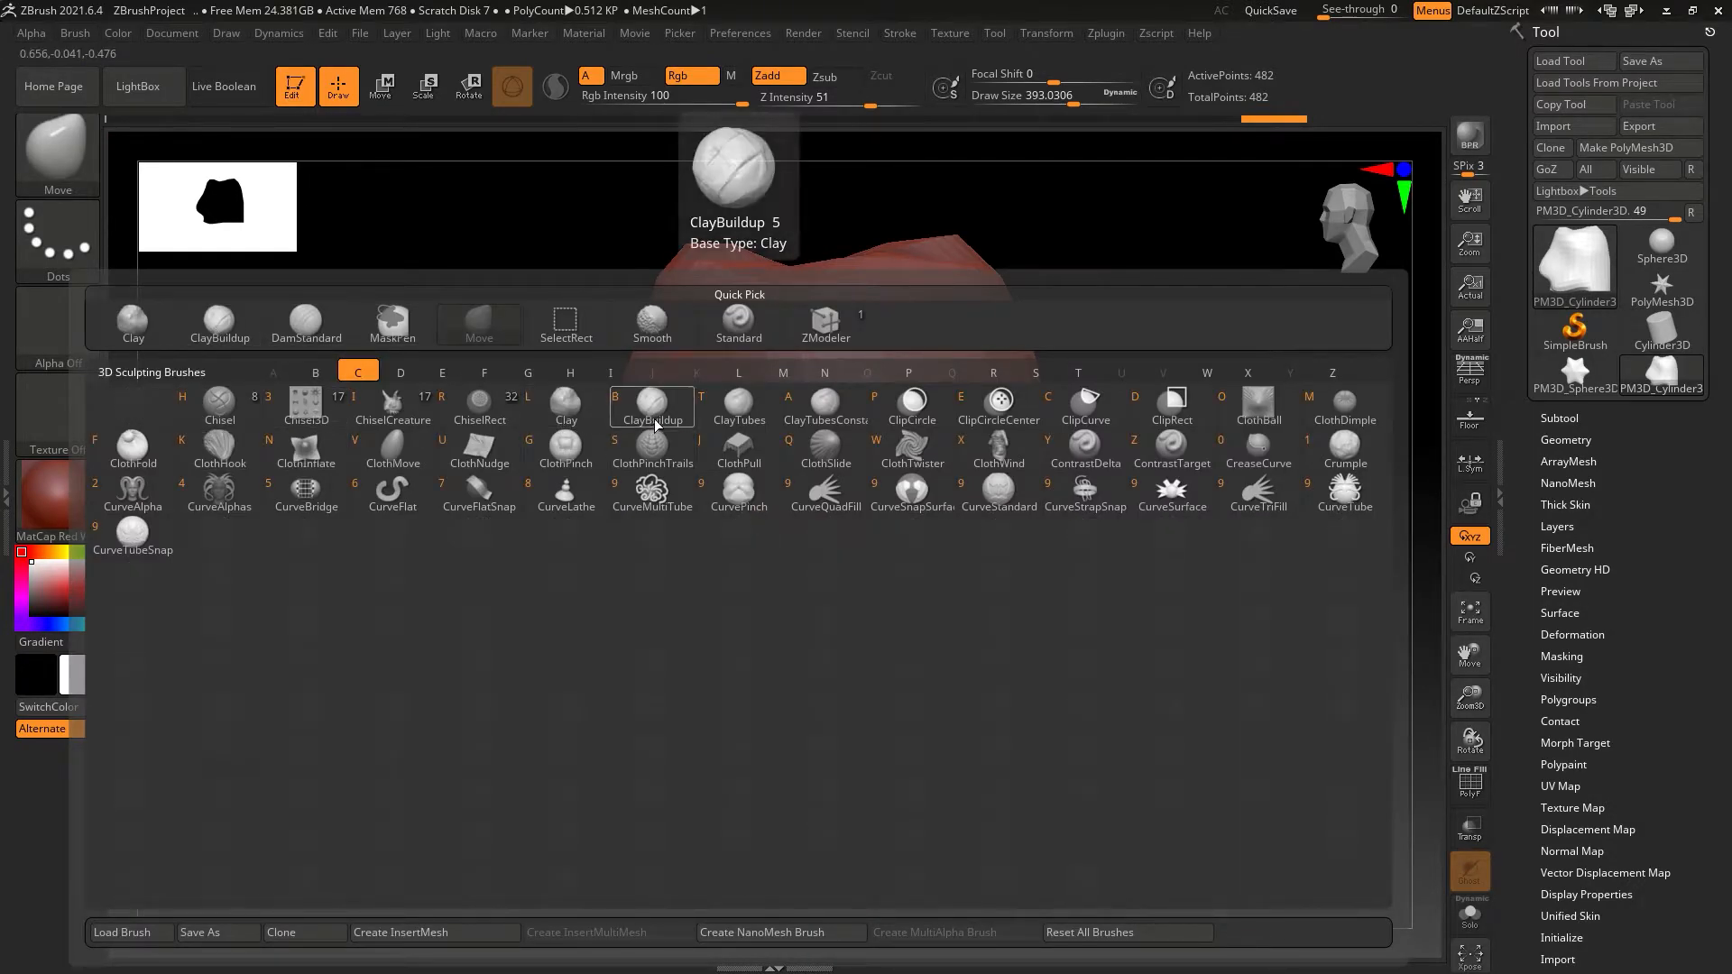
key("b")
key("s")
mouse_move(706, 471)
left_mouse_down()
mouse_move(686, 468)
mouse_move(735, 495)
mouse_move(735, 474)
left_mouse_up()
mouse_move(736, 473)
right_mouse_down()
mouse_move(794, 505)
mouse_move(708, 573)
right_mouse_up()
right_click_drag(776, 627, 764, 683, "shift")
mouse_move(764, 683)
left_mouse_down()
mouse_move(641, 686)
mouse_move(595, 668)
mouse_move(812, 622)
mouse_move(870, 534)
mouse_move(843, 479)
left_mouse_up()
mouse_move(842, 479)
right_mouse_down()
mouse_move(901, 533)
mouse_move(947, 514)
mouse_move(789, 580)
right_mouse_up()
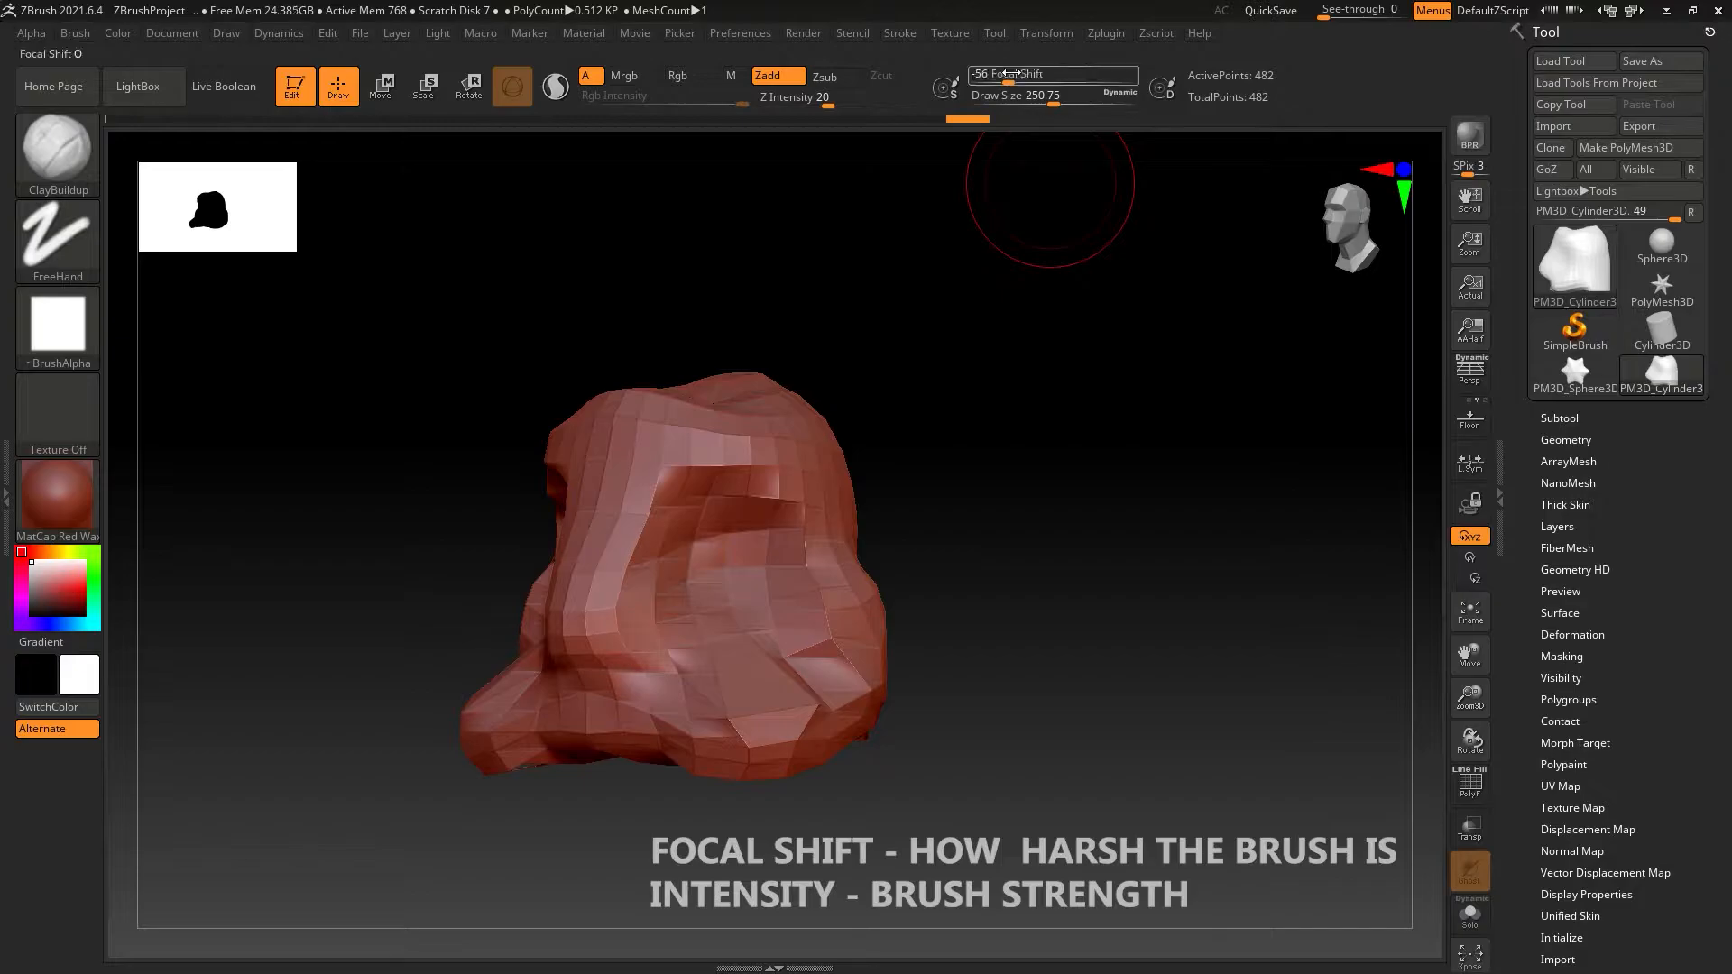
Set ClayBuildup's Z Intensity to 21 and sculpt the eye sockets, nose bridge and cheeks, smoothing where needed.
key("space")
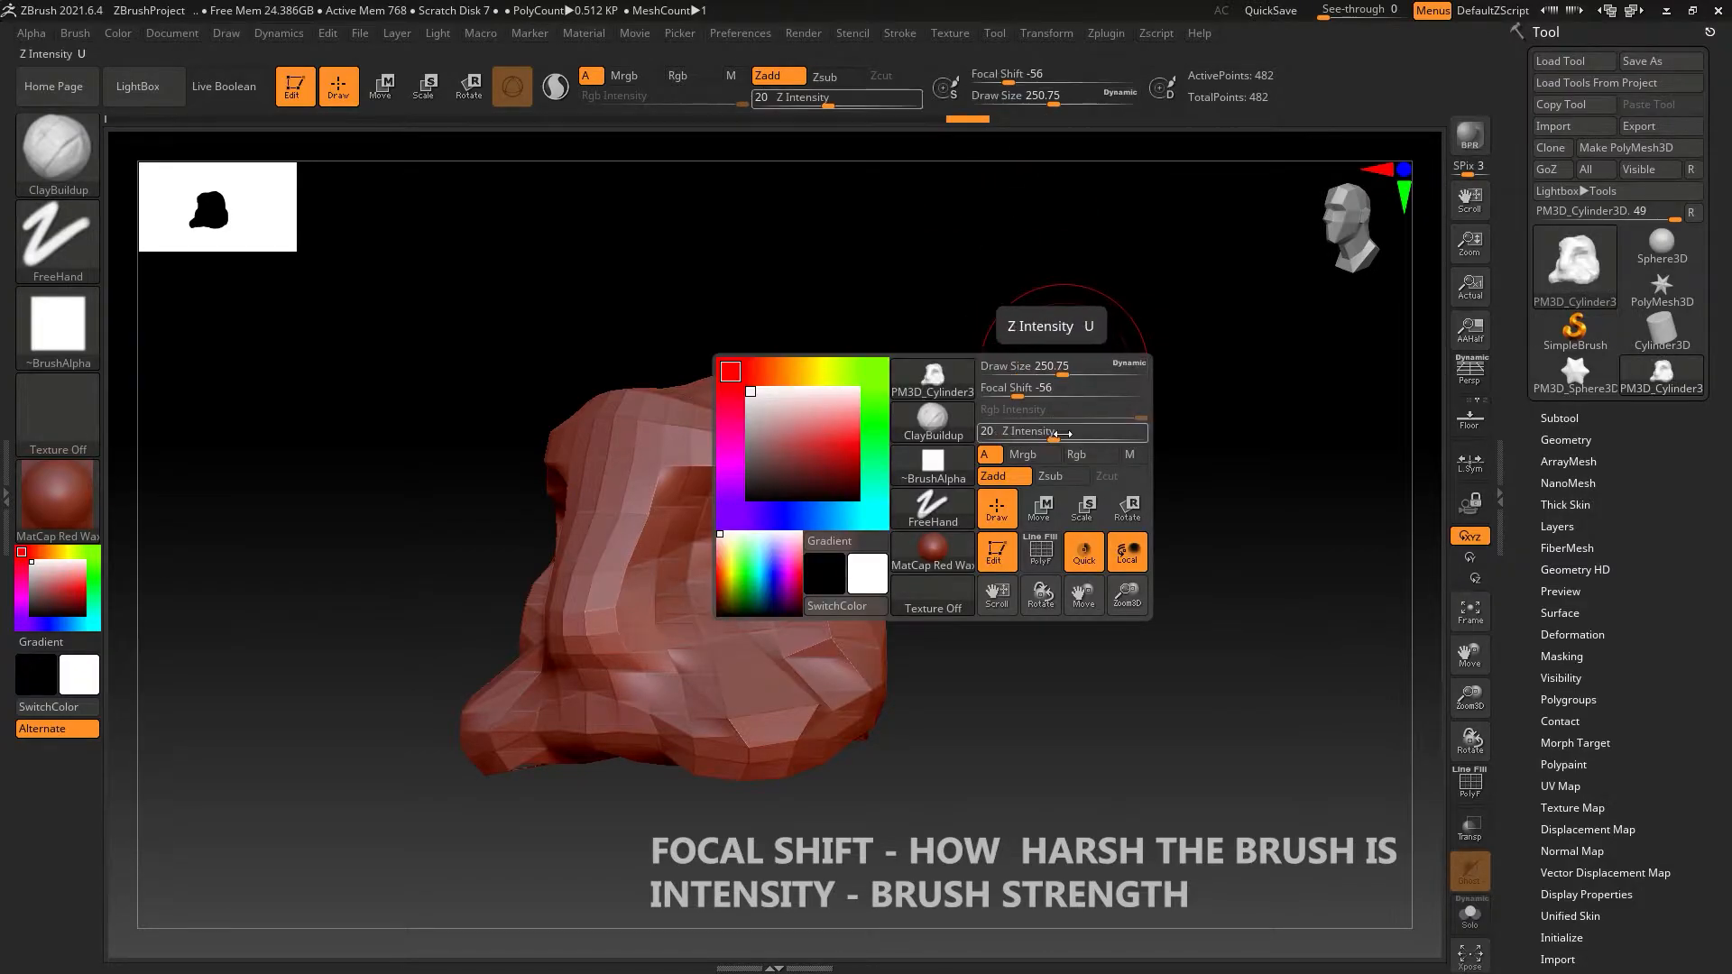
left_click_drag(1063, 439, 1044, 438)
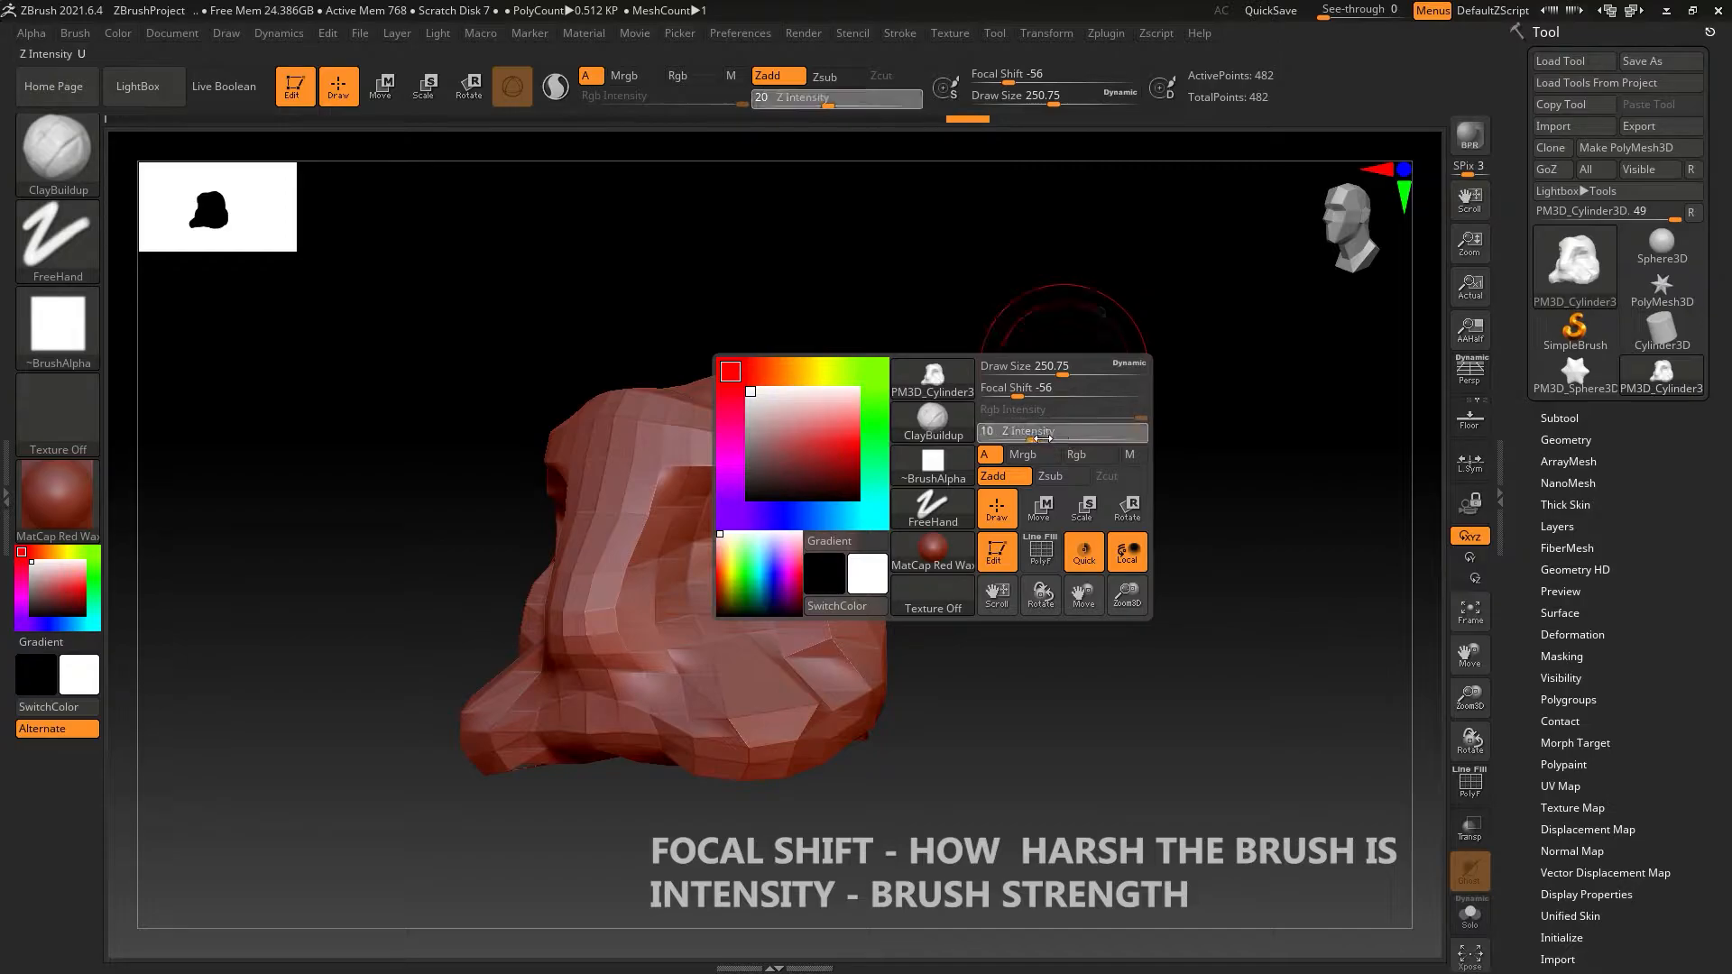
right_click_drag(783, 515, 785, 541, "ctrl")
mouse_move(785, 542)
right_mouse_down()
mouse_move(827, 542)
mouse_move(767, 514)
right_mouse_up()
left_click_drag(748, 461, 794, 483)
right_click_drag(794, 483, 680, 601)
right_click(680, 601)
left_click_drag(775, 546, 804, 547)
left_click_drag(790, 461, 817, 505)
right_click_drag(794, 496, 850, 490)
left_click_drag(816, 491, 649, 466)
right_click_drag(839, 492, 787, 488)
mouse_move(722, 456)
left_mouse_down("shift")
mouse_move(829, 465)
mouse_move(771, 472)
left_mouse_up("shift")
mouse_move(772, 472)
right_mouse_down()
mouse_move(905, 514)
mouse_move(836, 495)
right_mouse_up()
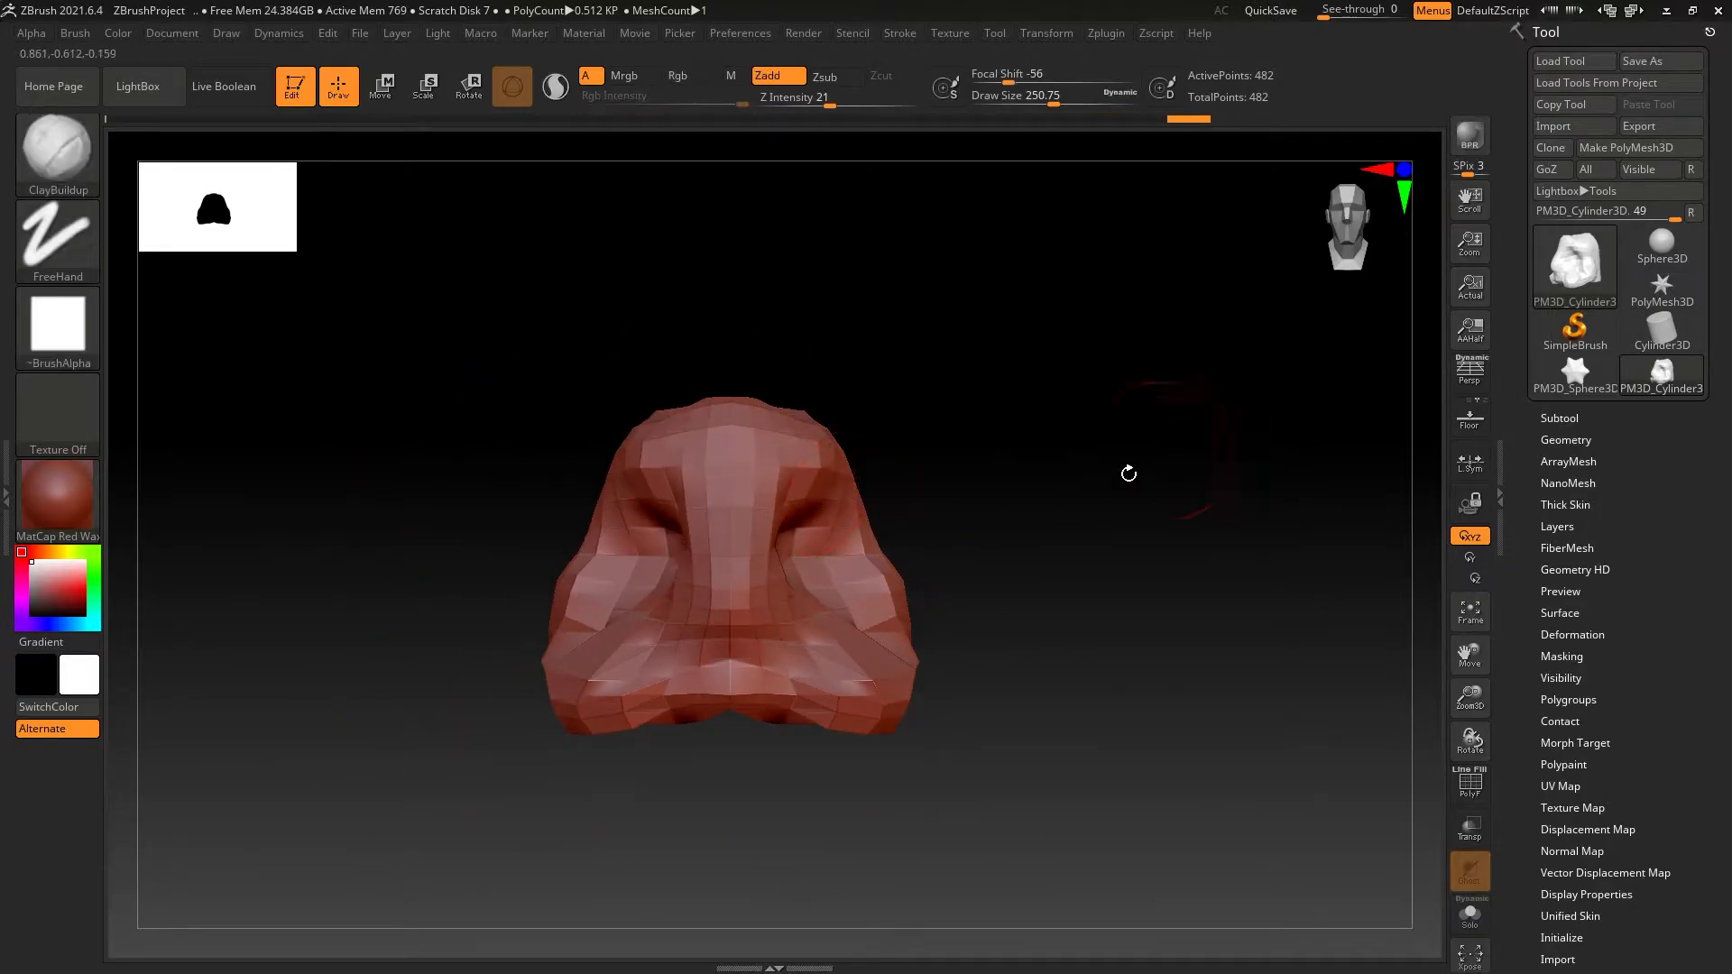
Turn on DynaMesh for the head at a resolution of 128.
mouse_move(968, 538)
right_mouse_down()
mouse_move(936, 545)
mouse_move(956, 537)
right_mouse_up()
right_click_drag(917, 607, 979, 536, "alt")
right_click_drag(1093, 489, 1058, 503, "ctrl")
left_click(1573, 440)
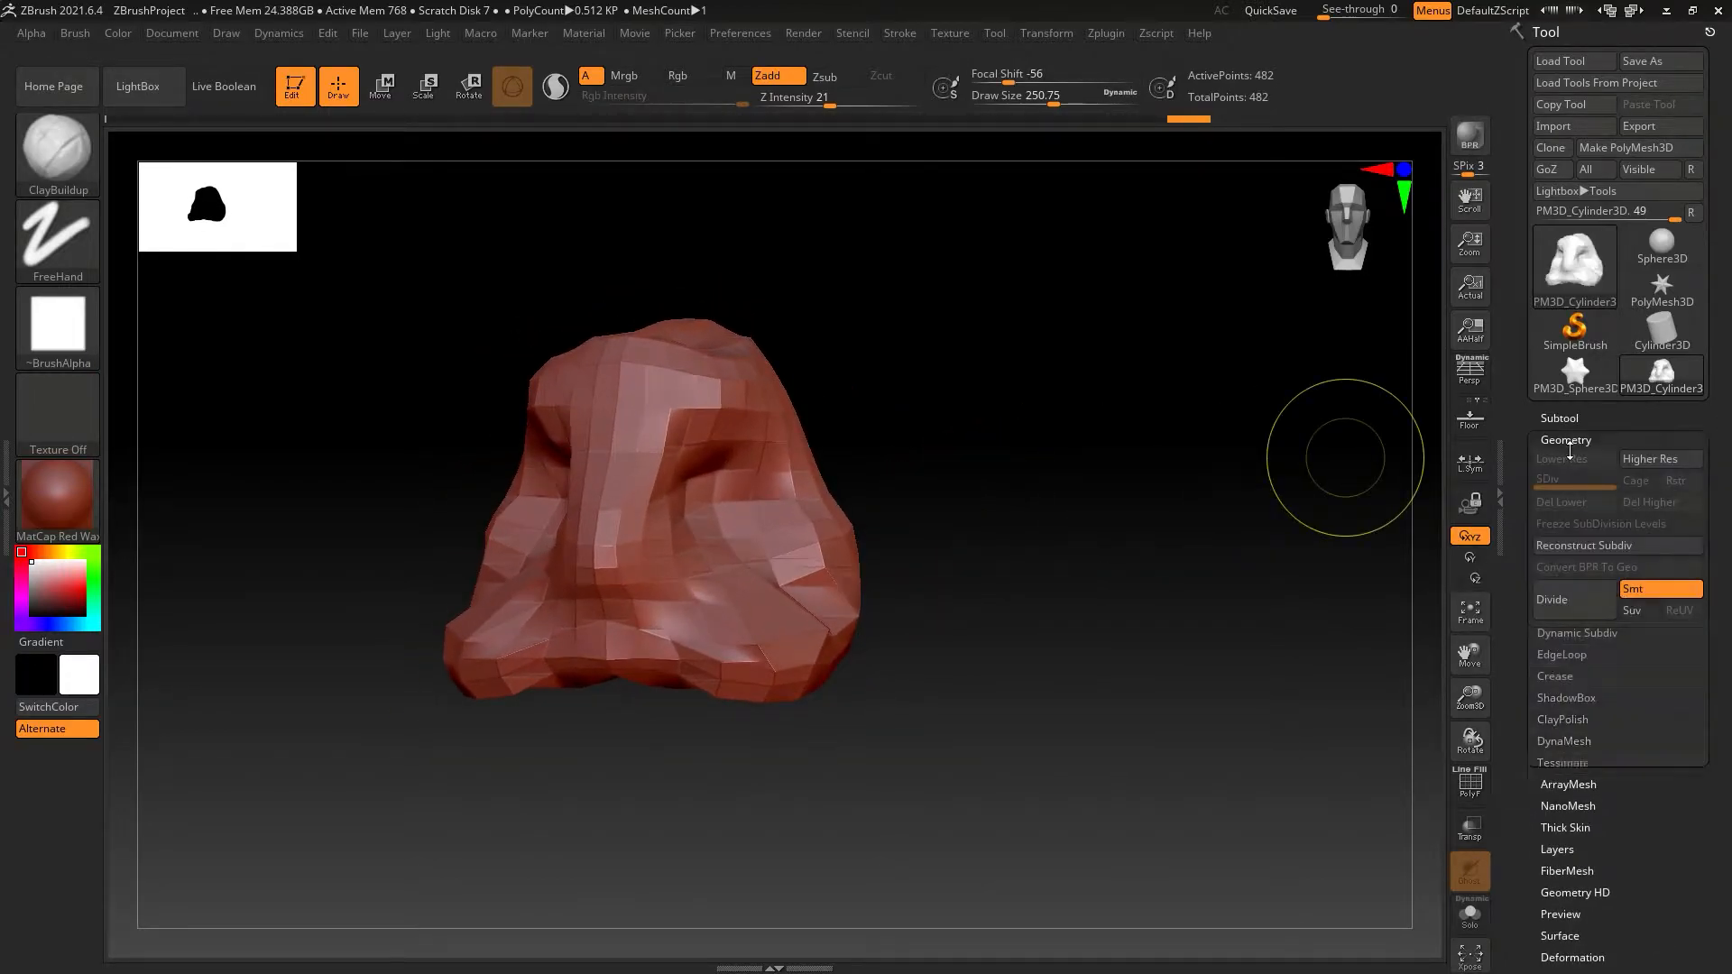
left_click(1570, 593)
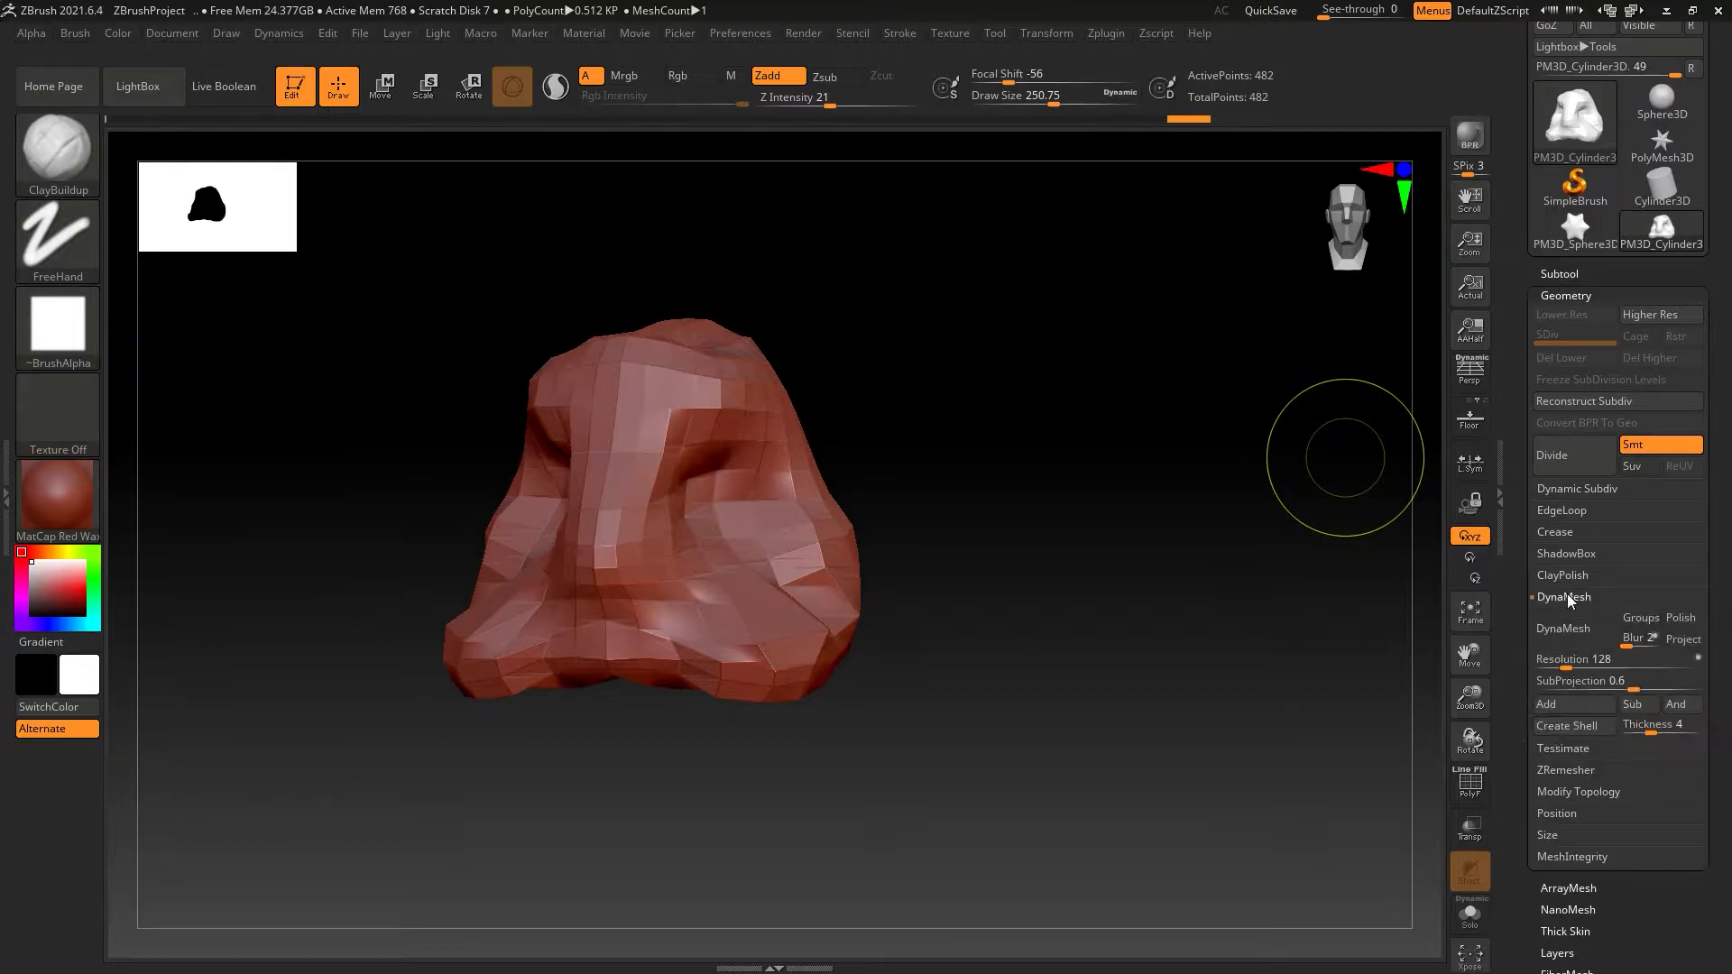
left_click(1560, 588)
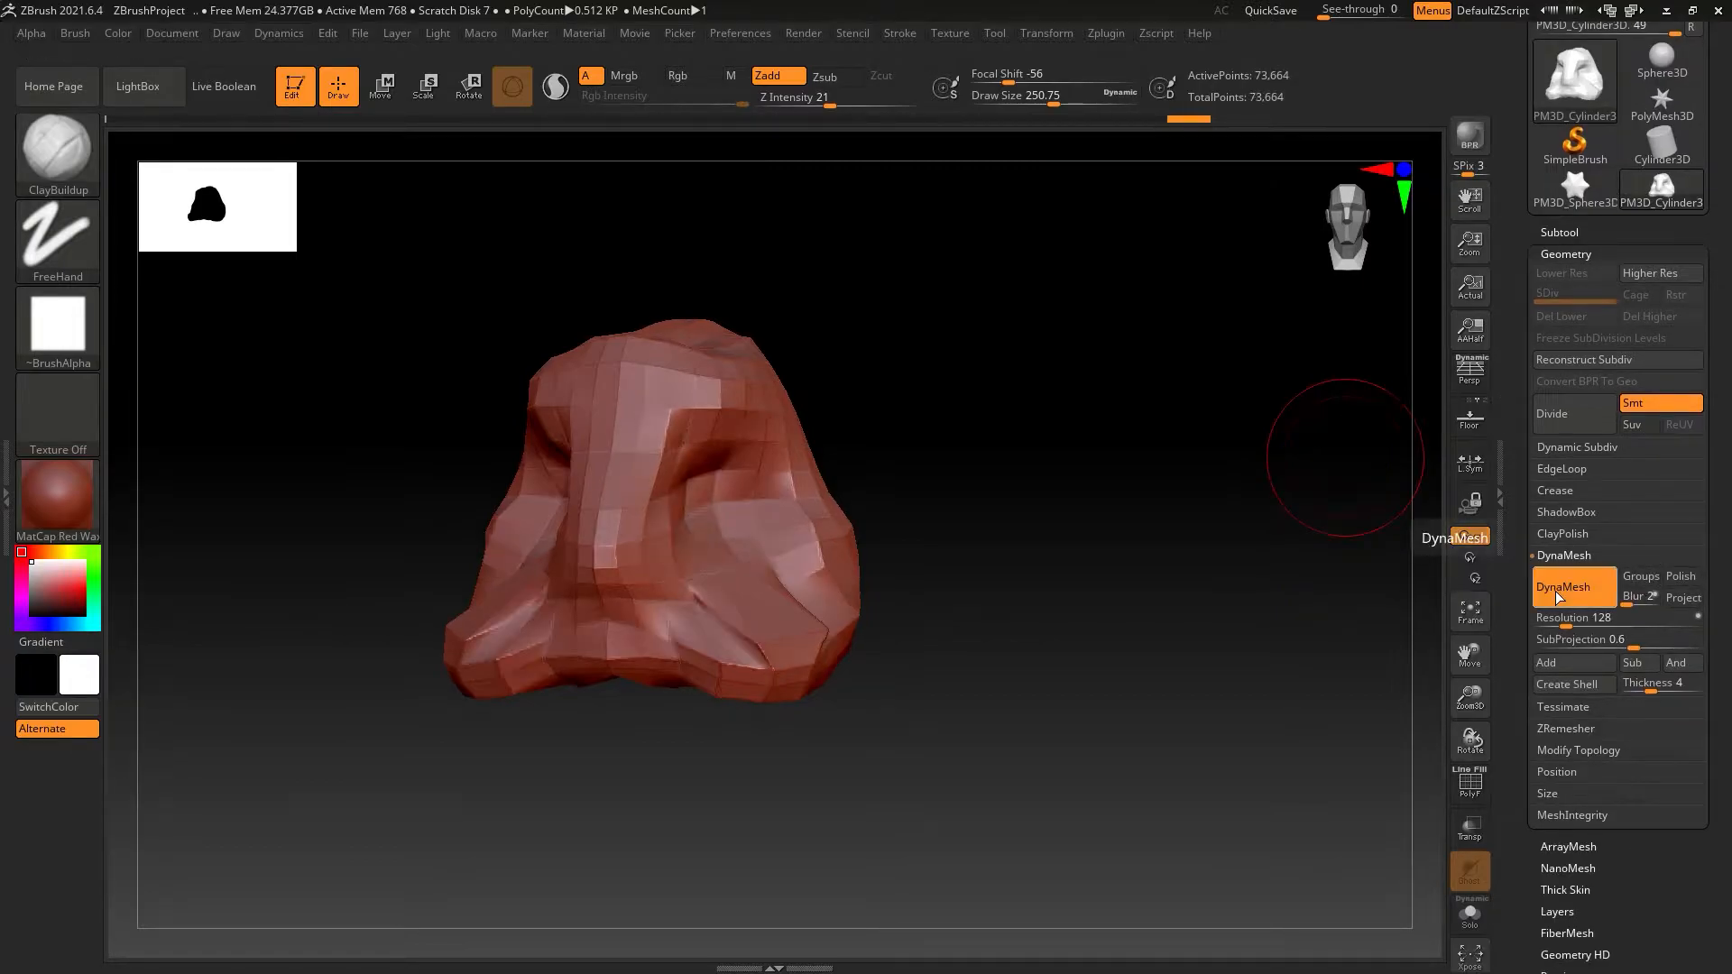
Inspect the polyframe, set the DynaMesh resolution to 80, add a clay stroke on the lower cheek and remesh the head.
key("shift+f")
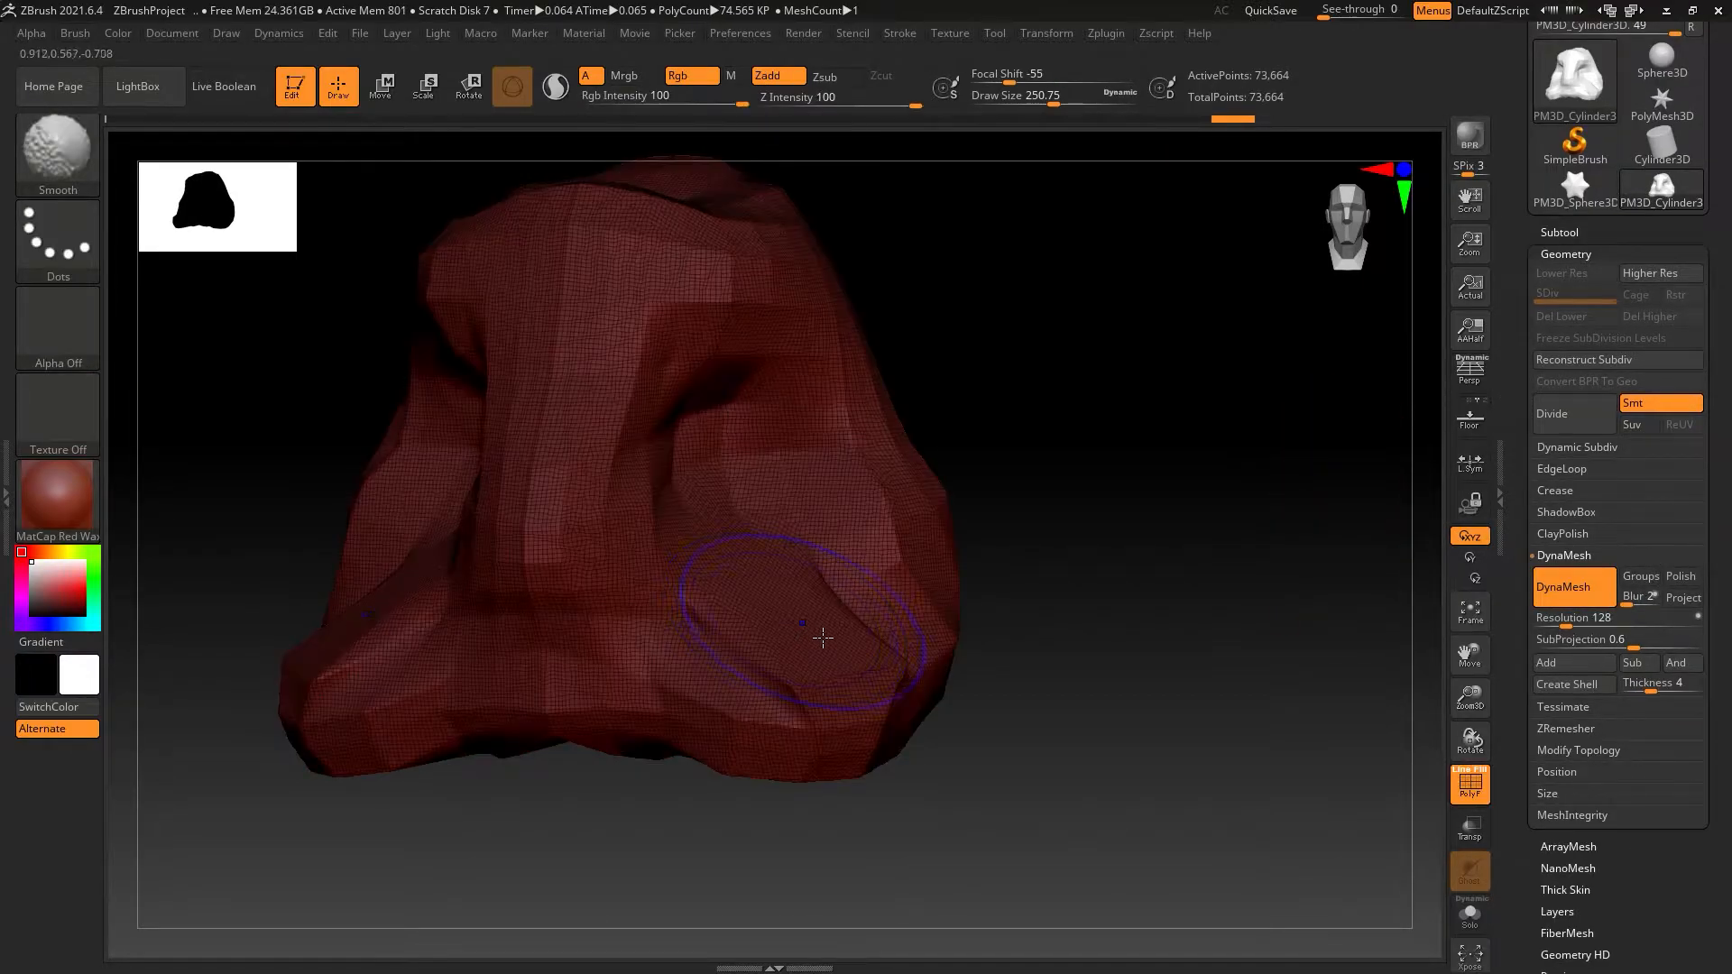
right_click_drag(696, 572, 682, 618, "ctrl")
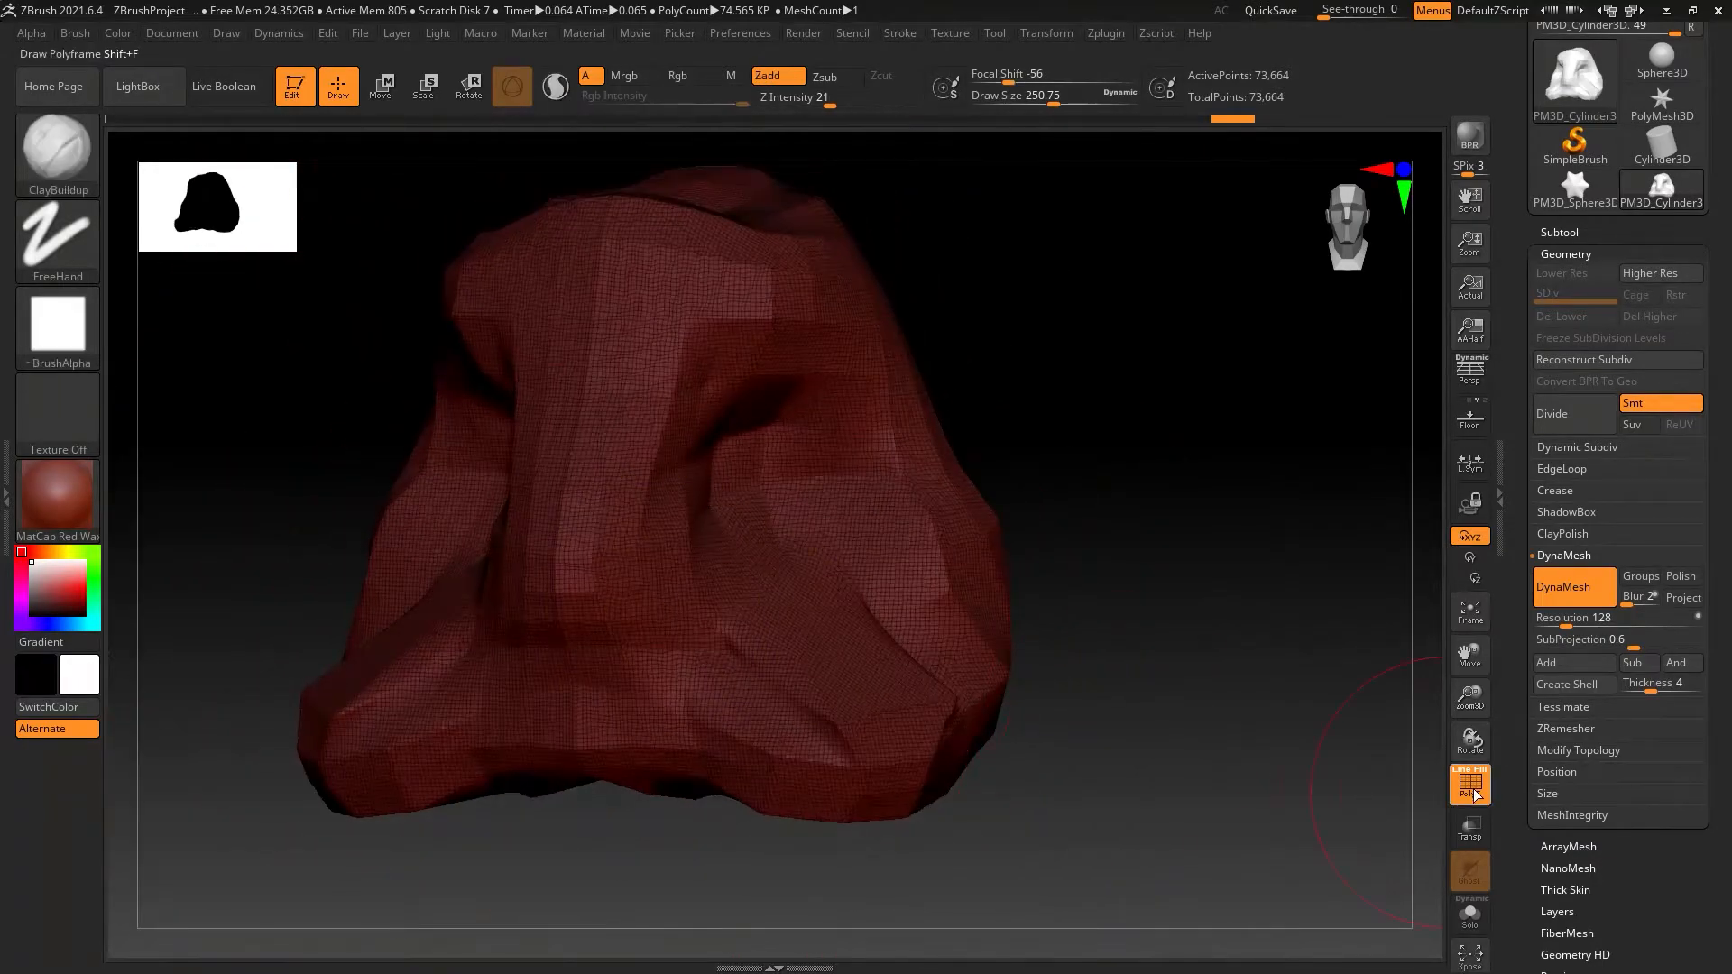
key("ctrl")
left_click(1599, 619)
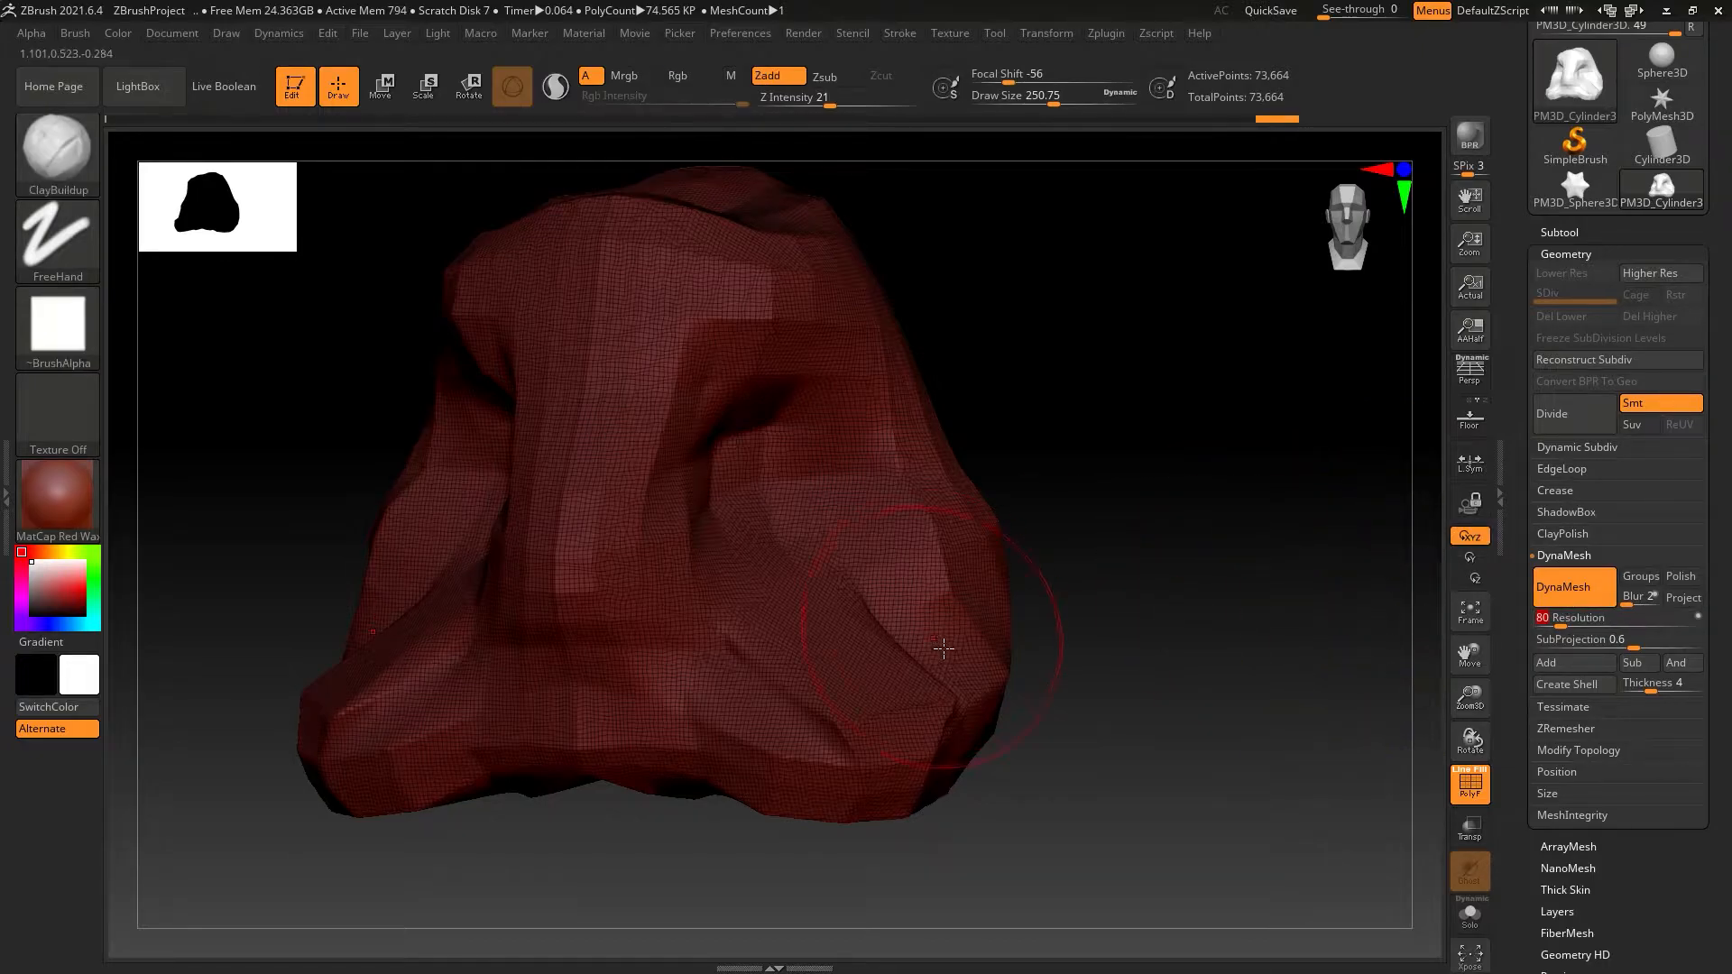
left_click_drag(873, 702, 939, 654)
left_click_drag(1161, 527, 1126, 648, "ctrl")
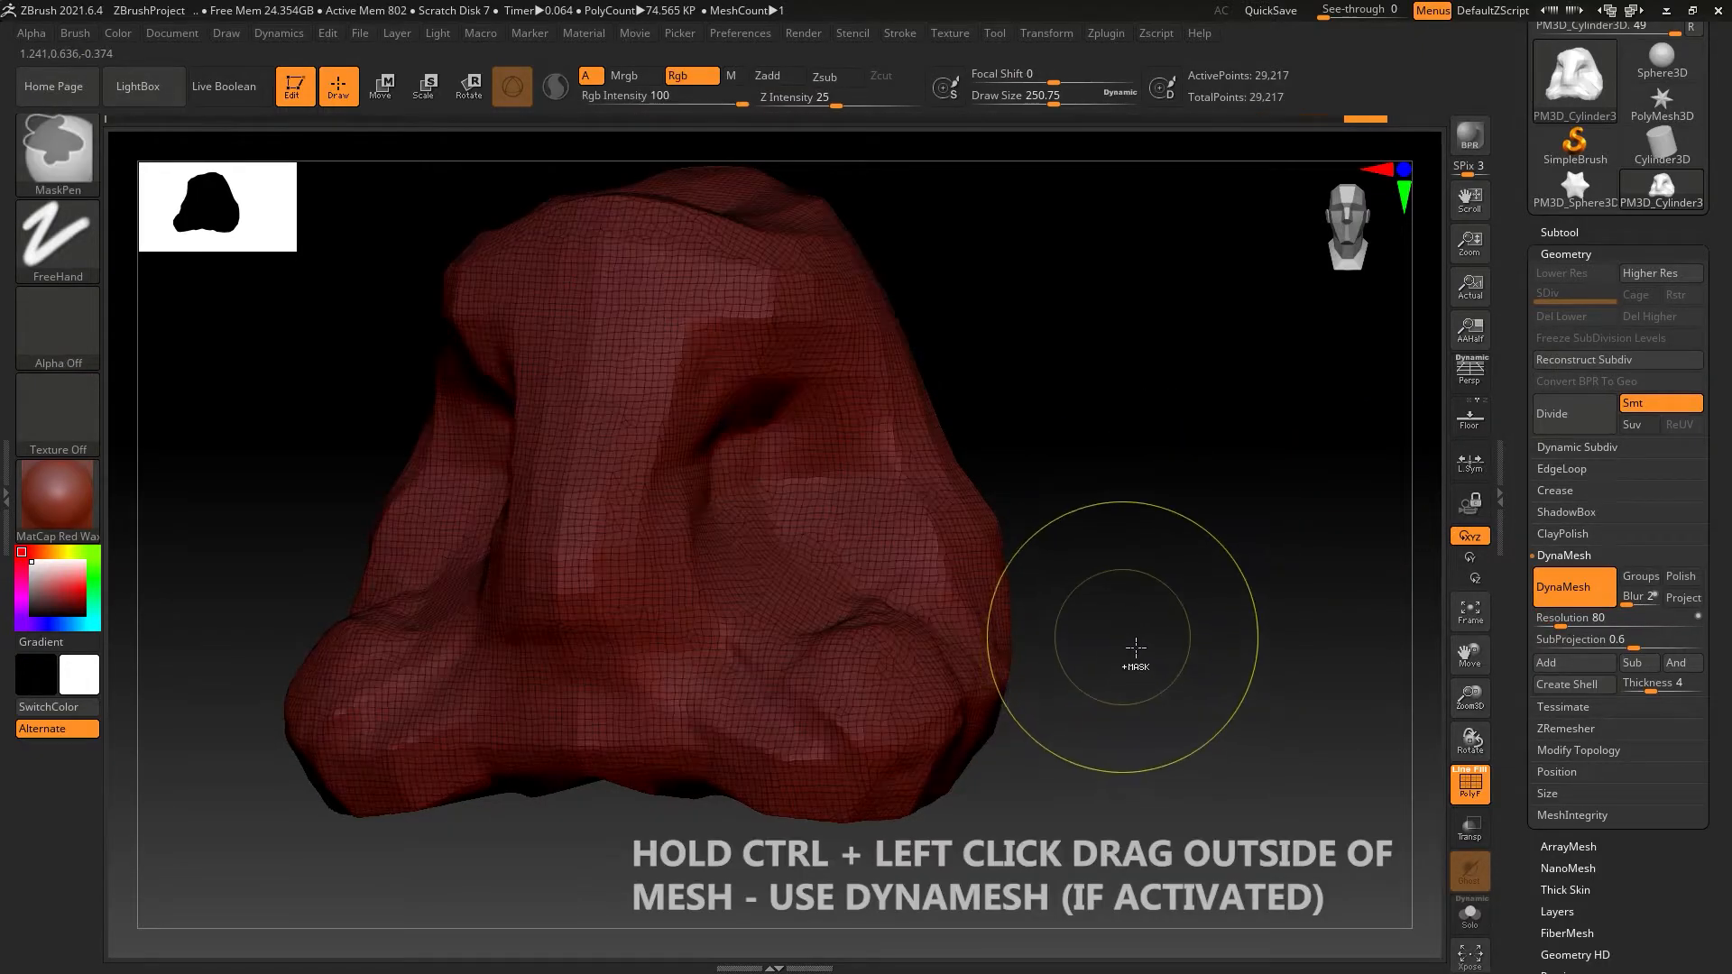
key("shift+f")
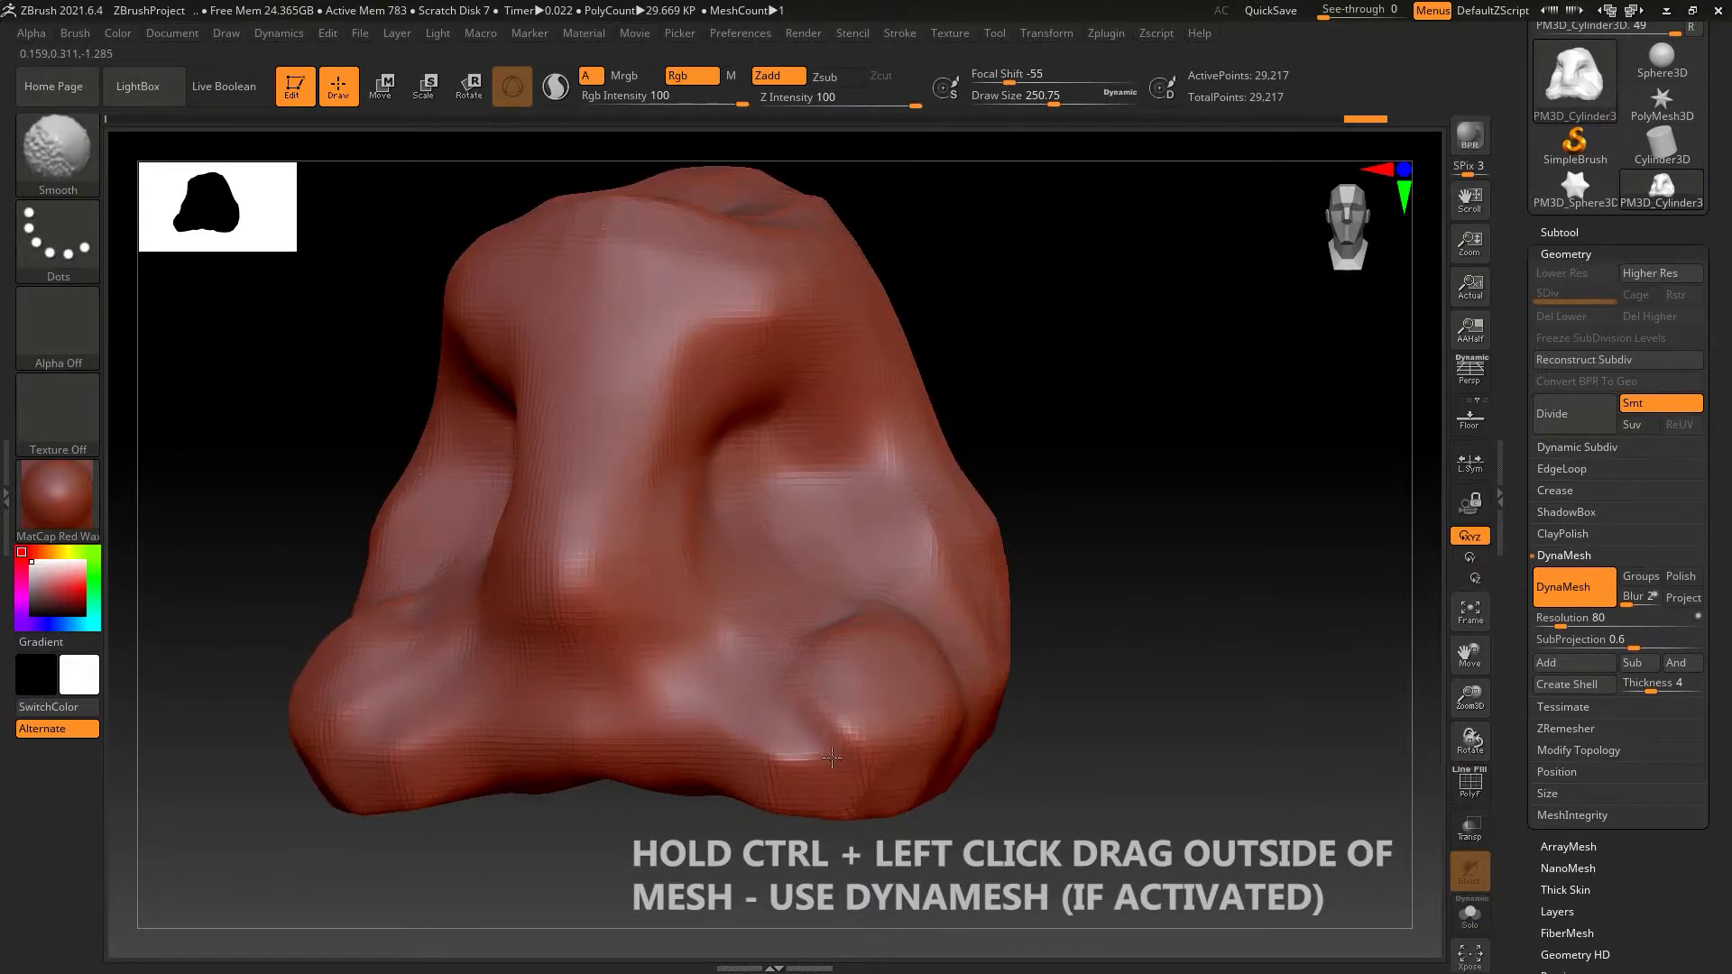
Try remeshing the head at a DynaMesh resolution of 1056, check its polyframe and undo the remesh.
right_click_drag(837, 472, 1114, 476)
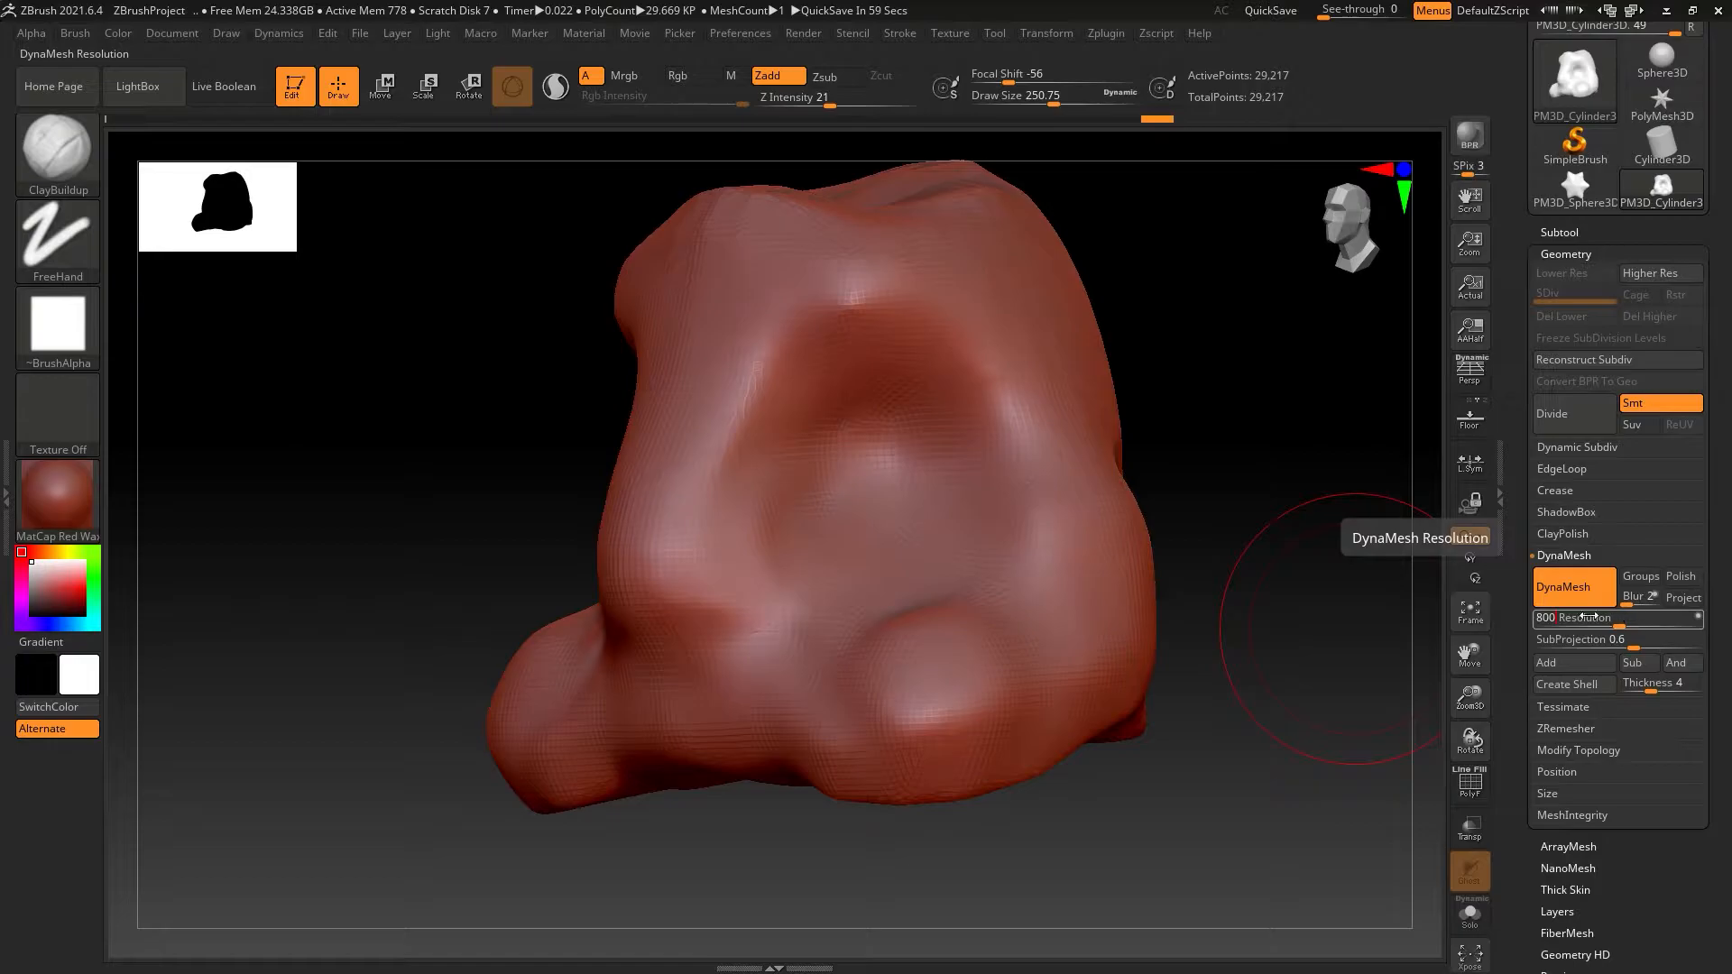
key("ctrl")
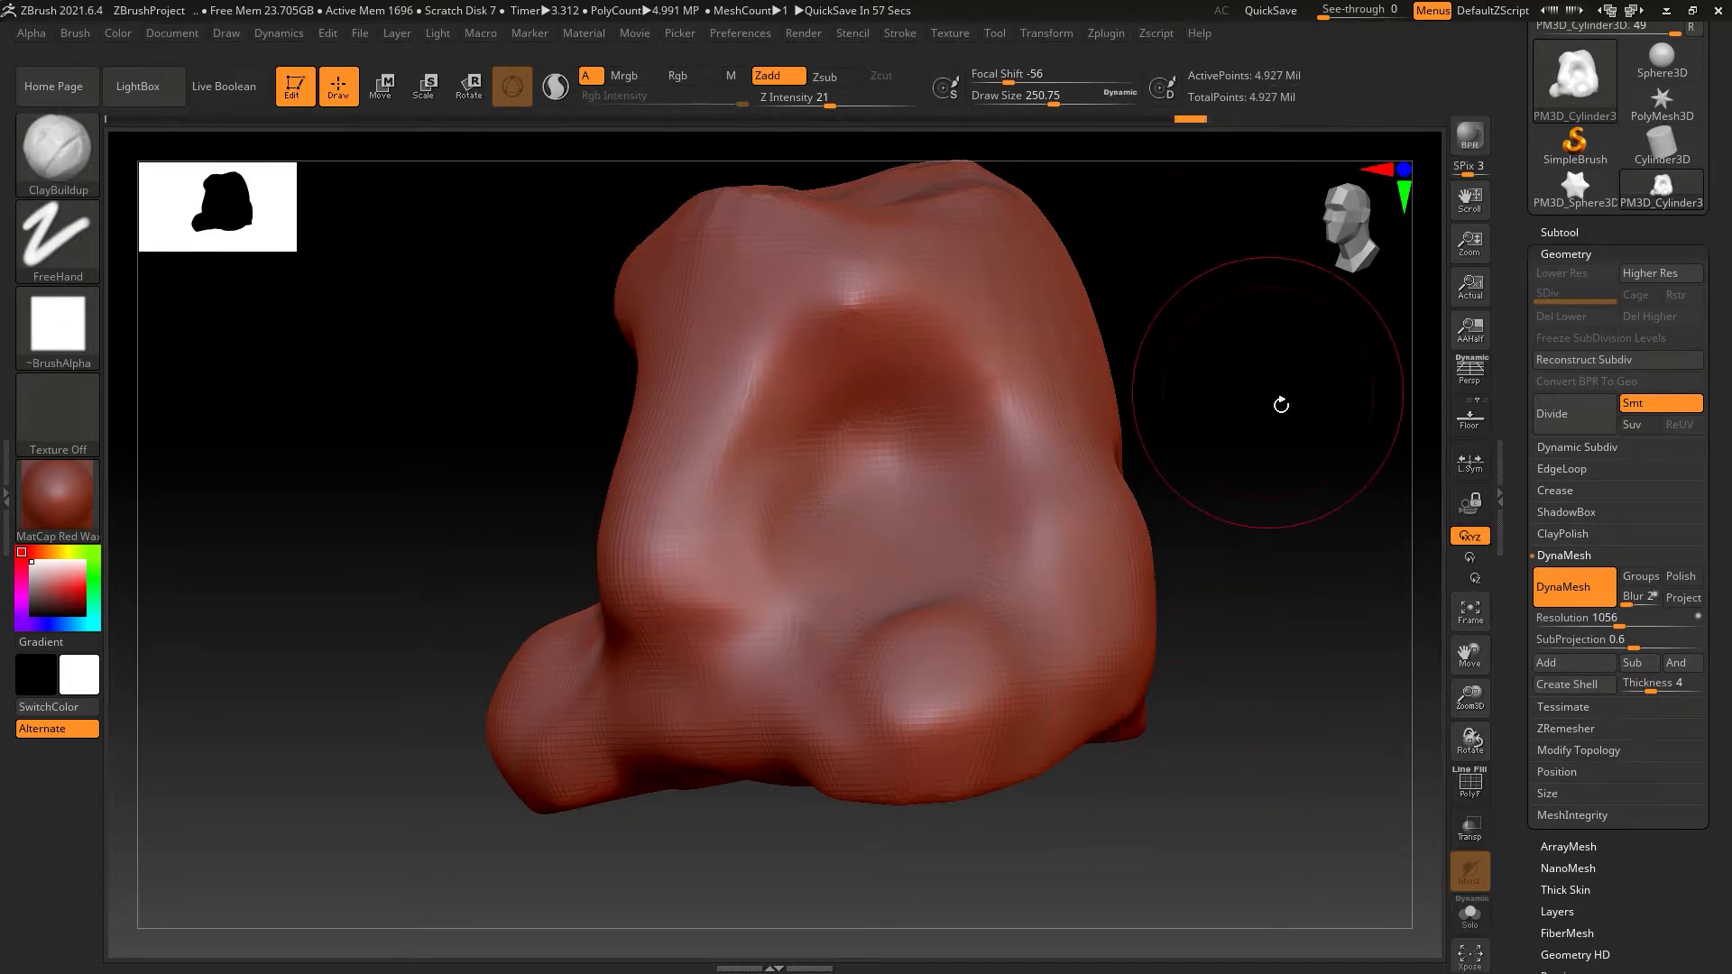
key("shift+f")
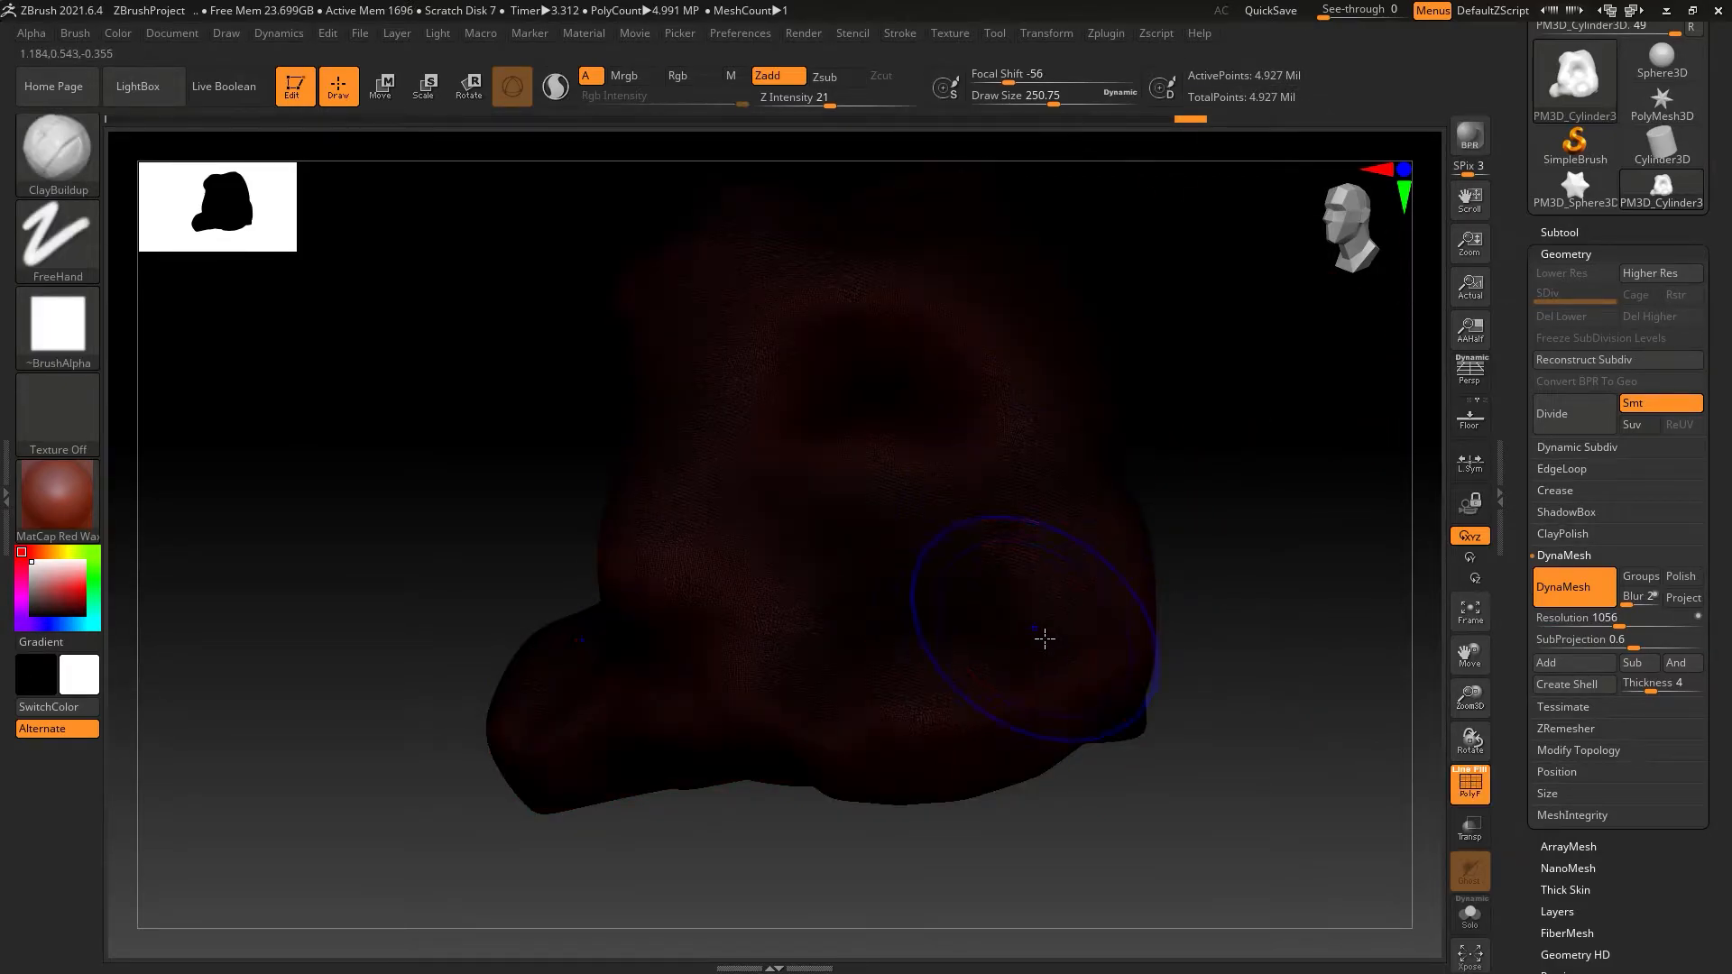
key("ctrl+z")
key("shift+f")
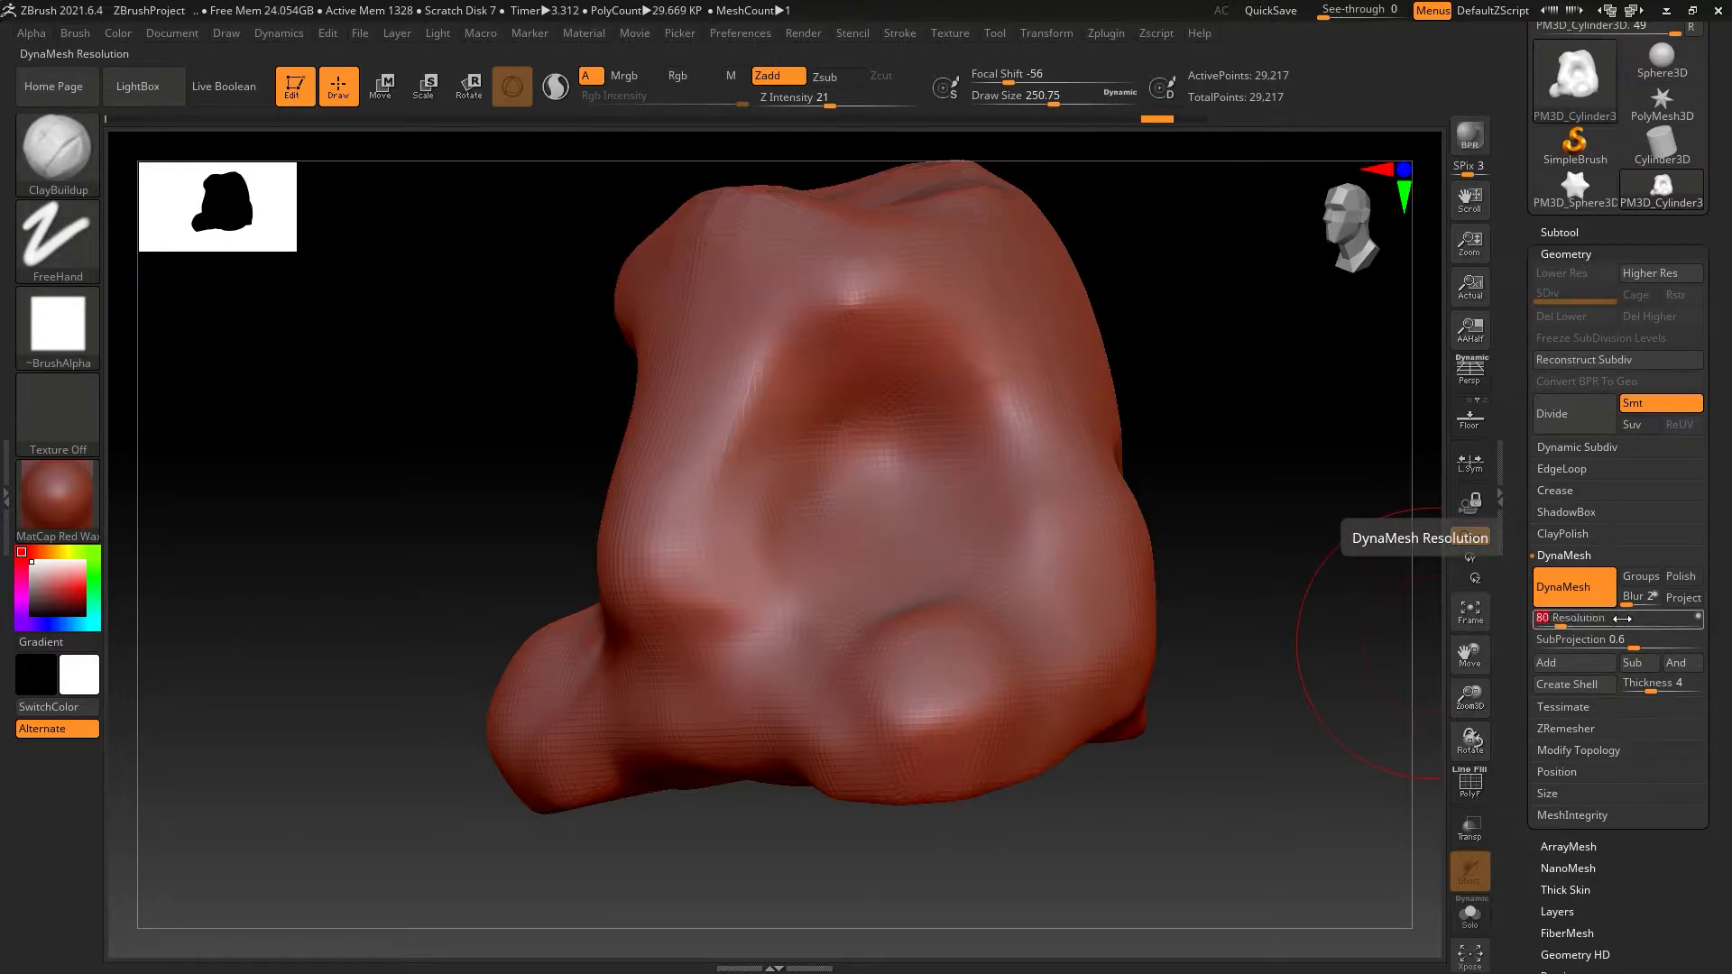
Remesh the head at resolution 80 and build up the brow ridge and nose with ClayBuildup.
left_click_drag(1260, 449, 1065, 497, "ctrl")
mouse_move(873, 340)
left_mouse_down()
mouse_move(899, 356)
mouse_move(818, 433)
mouse_move(794, 379)
mouse_move(821, 361)
left_mouse_up()
mouse_move(928, 402)
left_mouse_down()
mouse_move(880, 347)
mouse_move(888, 397)
left_mouse_up()
left_click_drag(835, 483, 785, 604)
right_click_drag(934, 420, 942, 313, "alt")
mouse_move(824, 572)
left_mouse_down()
mouse_move(785, 646)
mouse_move(839, 706)
mouse_move(889, 663)
left_mouse_up()
Update the DynaMesh, add more clay to the lower face and smooth it.
left_click_drag(1132, 741, 958, 791, "ctrl")
mouse_move(912, 623)
left_mouse_down()
mouse_move(812, 722)
mouse_move(975, 675)
mouse_move(988, 645)
mouse_move(1001, 676)
left_mouse_up()
mouse_move(1097, 637)
right_mouse_down()
mouse_move(990, 622)
mouse_move(907, 702)
mouse_move(818, 698)
mouse_move(748, 668)
right_mouse_up()
left_click_drag(983, 659, 889, 743, "shift")
mouse_move(888, 742)
right_mouse_down()
mouse_move(1014, 646)
mouse_move(810, 613)
mouse_move(747, 566)
right_mouse_up()
Switch to the Move brush at a draw size of about 358 and stretch the lower jaw forward and down.
key("b")
key("m")
key("v")
mouse_move(909, 614)
right_mouse_down()
mouse_move(881, 695)
mouse_move(740, 583)
right_mouse_up()
key("s")
left_click_drag(670, 559, 620, 666)
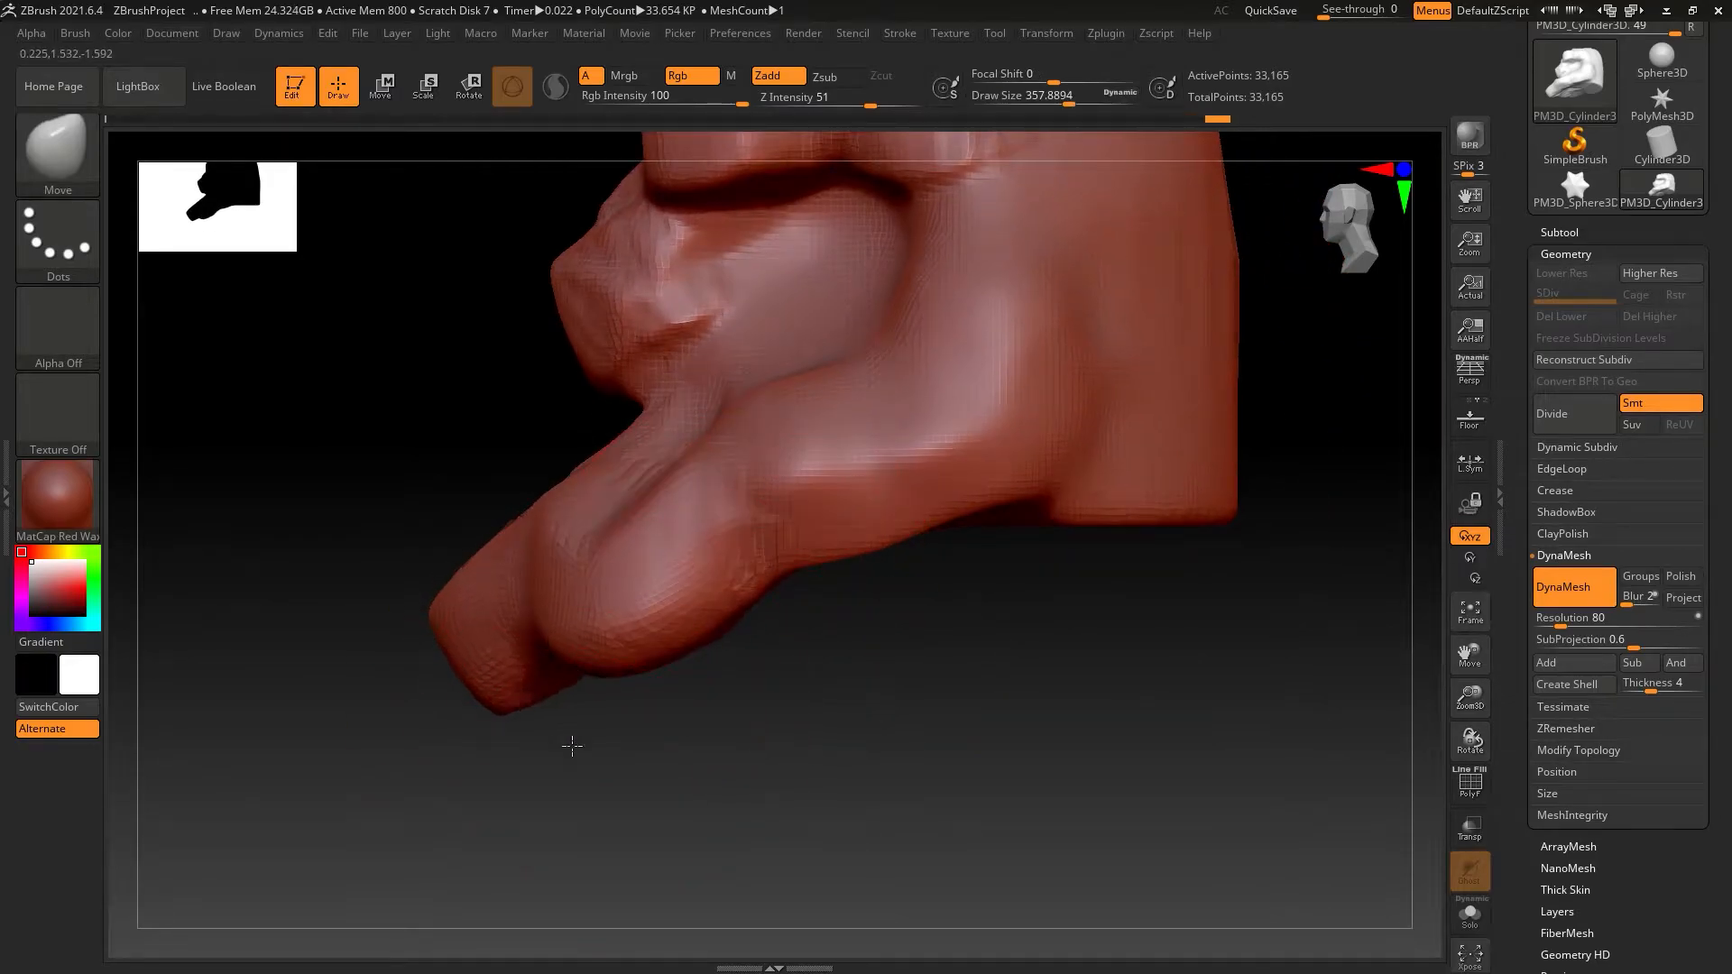
left_click_drag(568, 738, 586, 749)
left_click_drag(615, 684, 677, 712)
Reshape the side of the face with the Move brush and pull the jaw further down.
right_click_drag(905, 521, 807, 783, "alt")
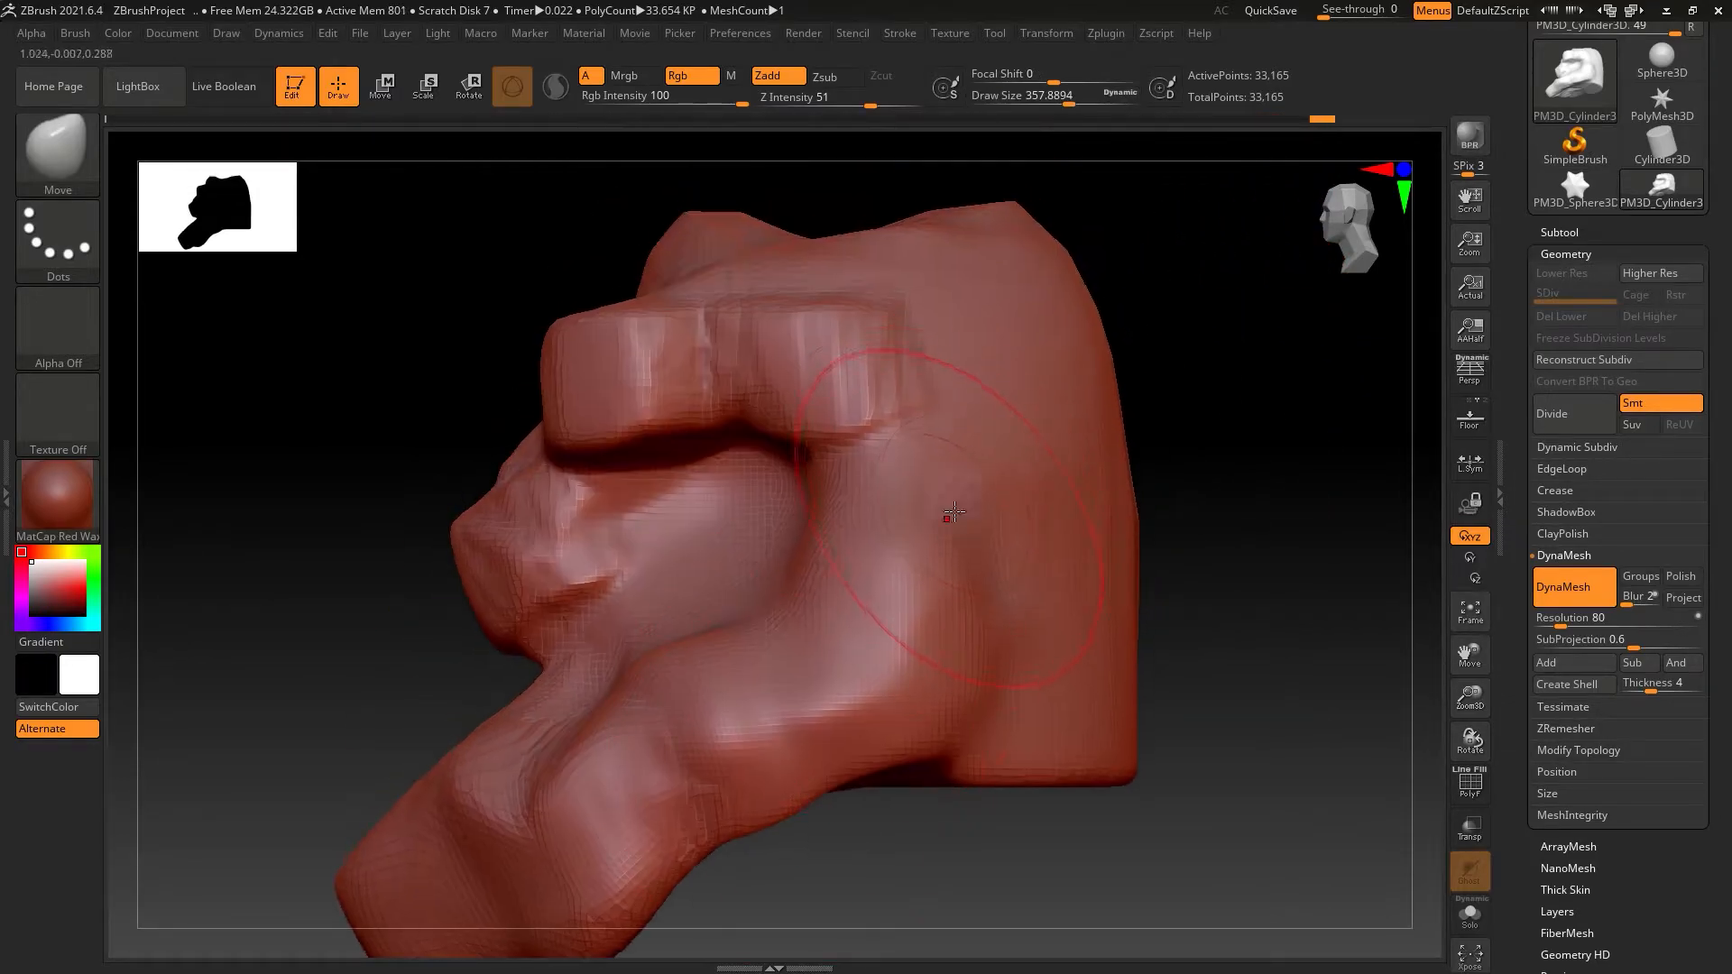
left_click_drag(885, 465, 948, 515)
right_click_drag(948, 514, 872, 454, "alt")
mouse_move(821, 533)
left_mouse_down()
mouse_move(858, 577)
mouse_move(703, 541)
left_mouse_up()
left_click_drag(812, 567, 1110, 583)
right_click_drag(823, 704, 930, 506, "alt")
mouse_move(772, 564)
left_mouse_down()
mouse_move(801, 611)
mouse_move(618, 836)
left_mouse_up()
mouse_move(650, 721)
left_mouse_down()
mouse_move(599, 844)
mouse_move(577, 848)
left_mouse_up()
Remesh the stretched jaw with DynaMesh and keep shaping the cheeks and mouth area with the Move brush.
left_click_drag(984, 714, 871, 810, "ctrl")
mouse_move(473, 731)
left_mouse_down()
mouse_move(555, 821)
mouse_move(632, 794)
left_mouse_up()
mouse_move(665, 611)
right_mouse_down("shift")
mouse_move(787, 723)
mouse_move(1046, 756)
right_mouse_up("shift")
left_click_drag(859, 659, 803, 644)
mouse_move(978, 603)
left_mouse_down()
mouse_move(925, 603)
mouse_move(838, 677)
mouse_move(747, 670)
mouse_move(793, 655)
left_mouse_up()
left_click_drag(786, 583, 893, 511)
right_click_drag(893, 492, 911, 617, "alt")
mouse_move(722, 758)
left_mouse_down()
mouse_move(712, 794)
mouse_move(834, 726)
left_mouse_up()
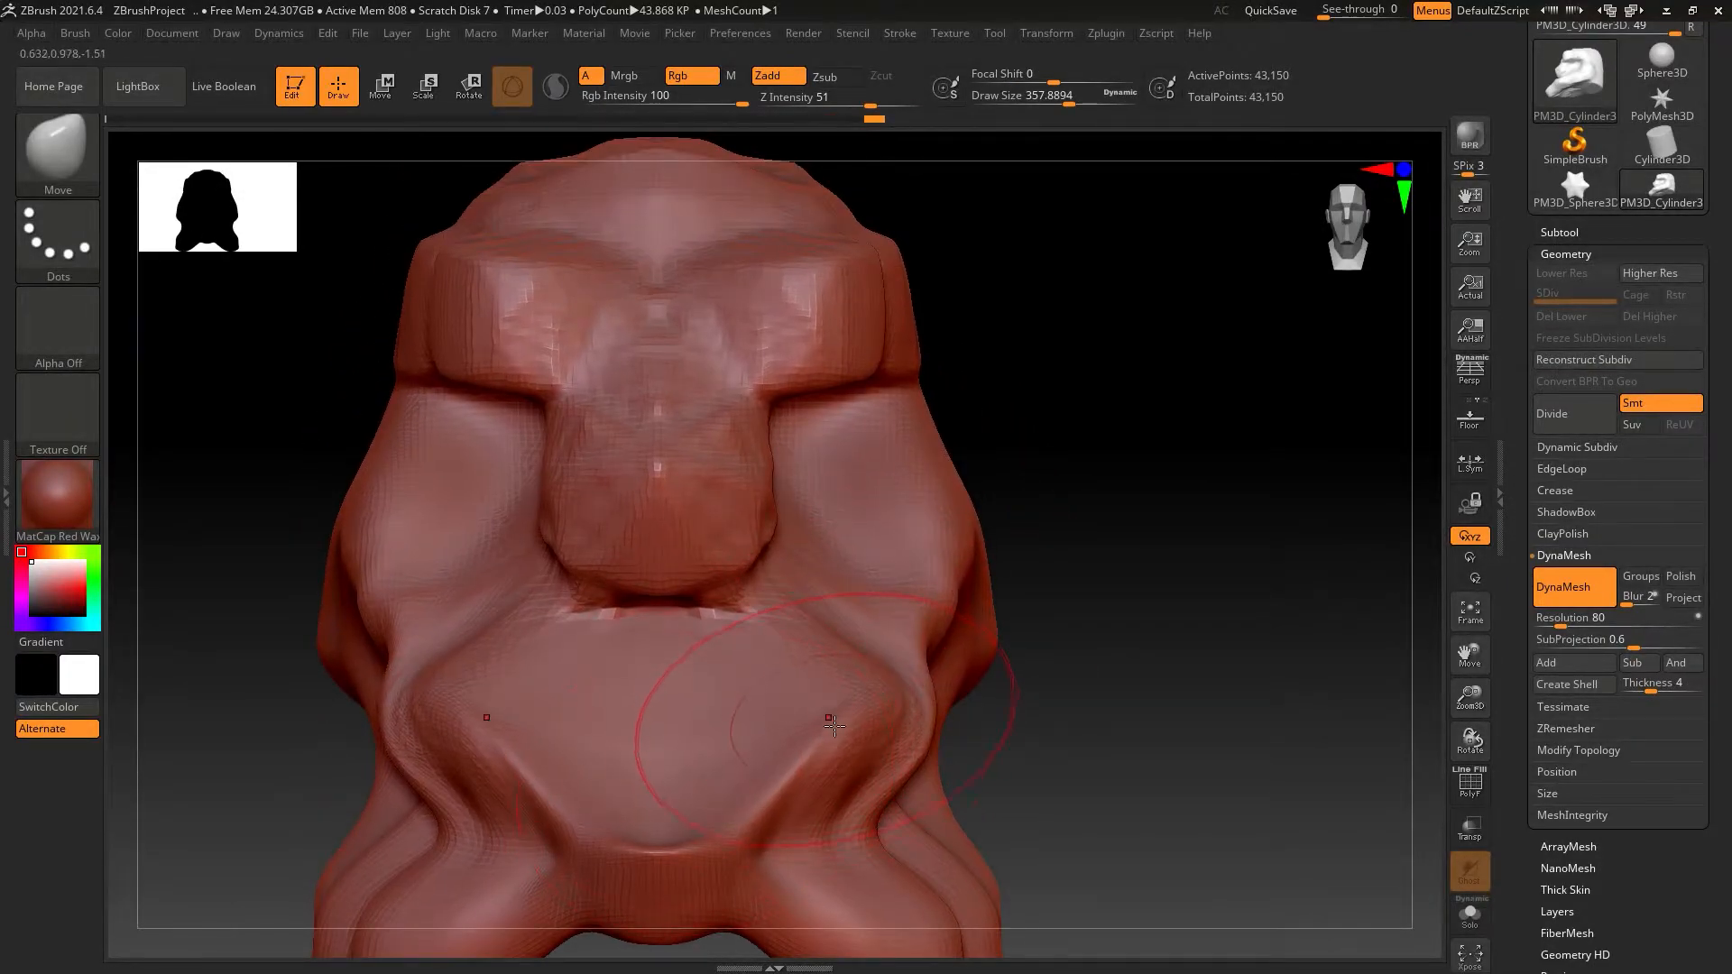
Update the DynaMesh again and pull the forehead upward with the Move brush.
left_click_drag(1411, 739, 1222, 796, "ctrl")
mouse_move(1047, 778)
right_mouse_down("alt")
mouse_move(1082, 684)
mouse_move(1010, 695)
mouse_move(1141, 684)
mouse_move(696, 749)
right_mouse_up("alt")
right_click_drag(711, 619, 711, 861, "alt")
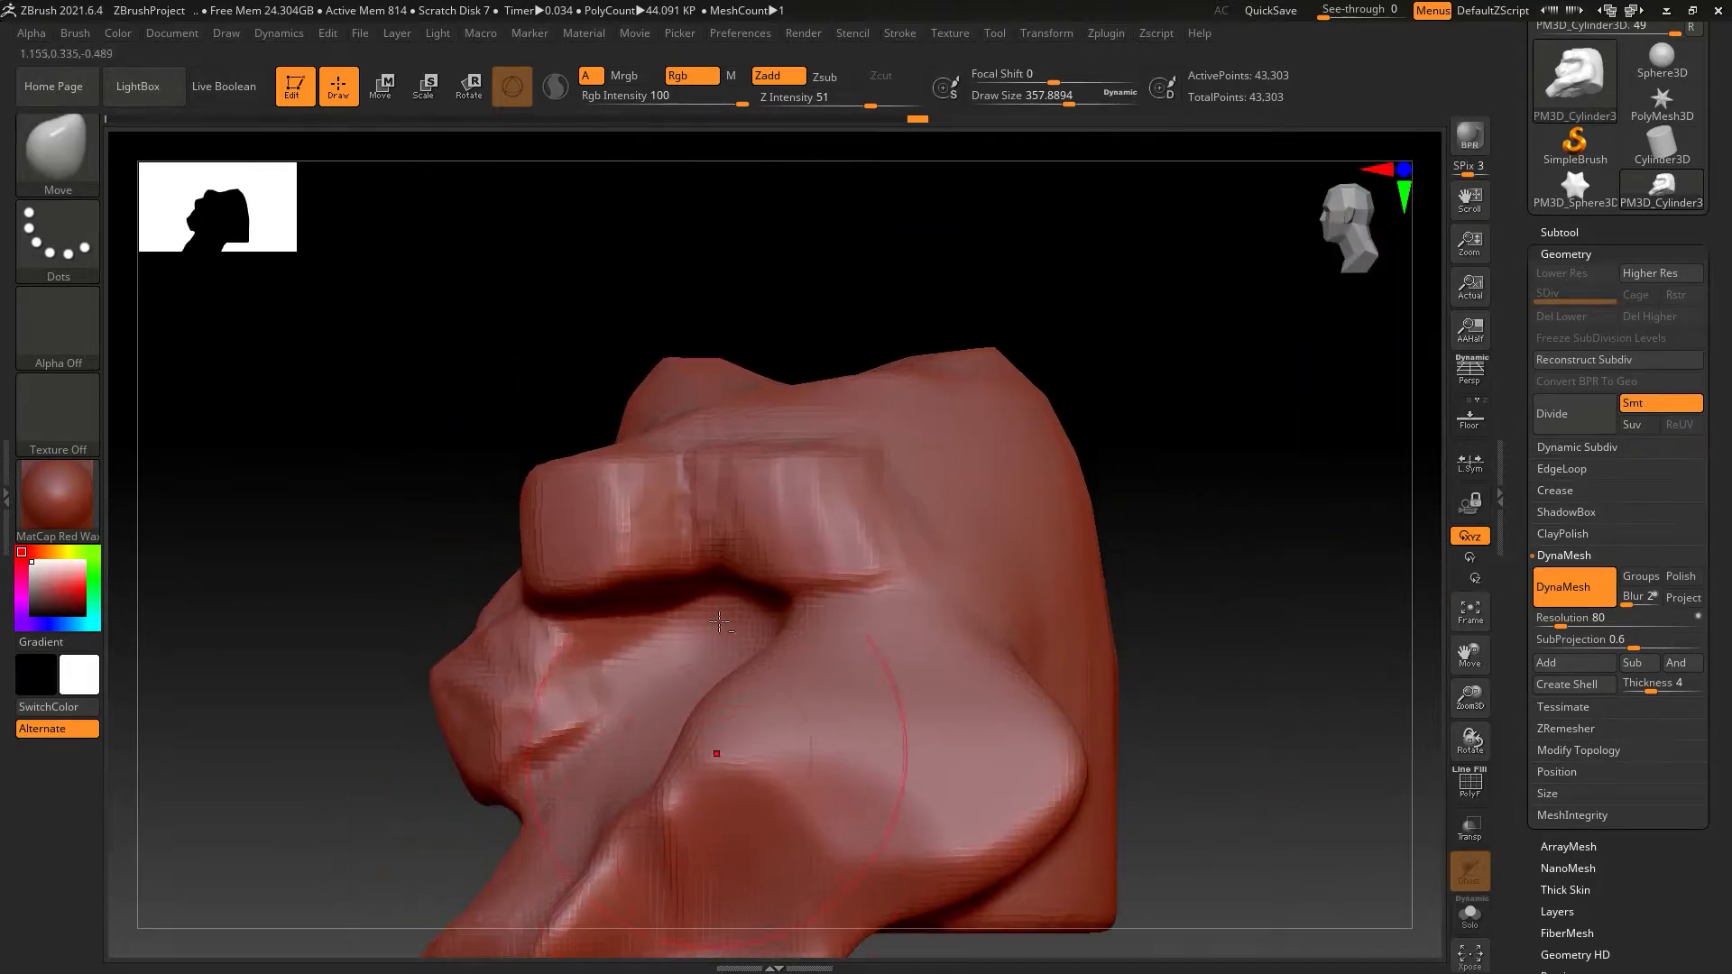
mouse_move(758, 405)
left_mouse_down()
mouse_move(767, 352)
mouse_move(882, 361)
left_mouse_up()
mouse_move(860, 365)
right_mouse_down("alt")
mouse_move(911, 455)
mouse_move(854, 607)
mouse_move(994, 580)
right_mouse_up("alt")
Check the polyframe of the reshaped head and remesh it once more.
key("shift+f")
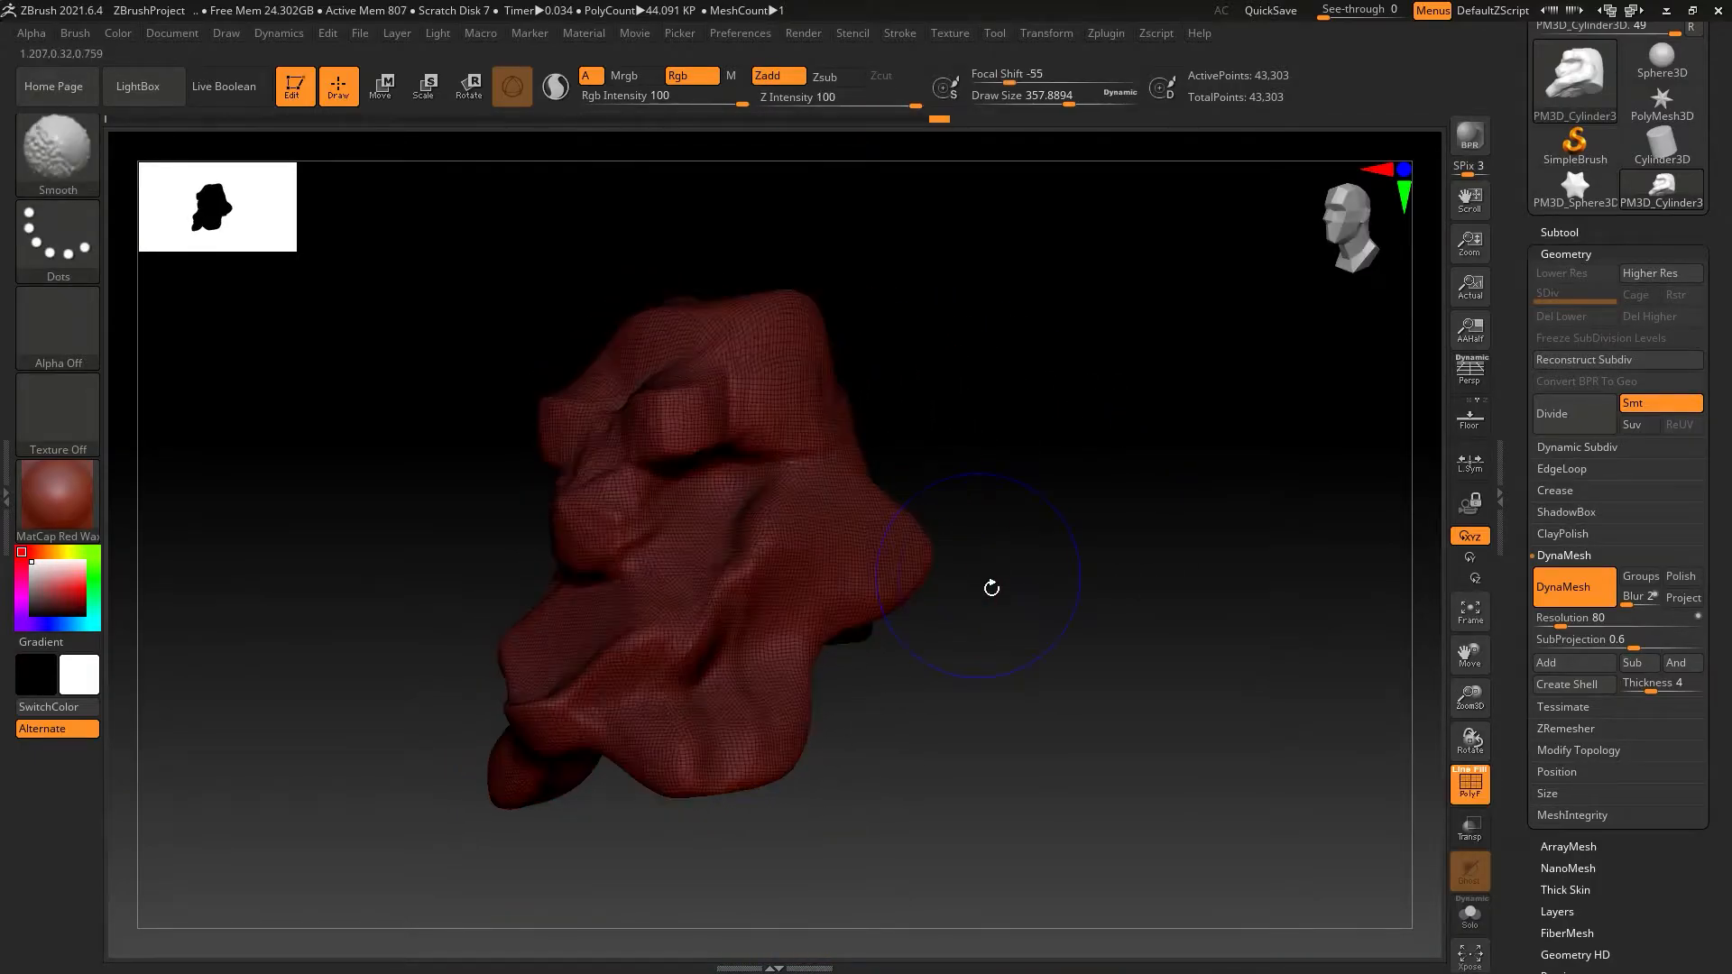
key("shift+f")
right_click_drag(916, 626, 997, 646, "ctrl")
left_click_drag(1183, 669, 1118, 769, "ctrl")
mouse_move(632, 703)
right_mouse_down()
mouse_move(757, 694)
mouse_move(738, 607)
right_mouse_up()
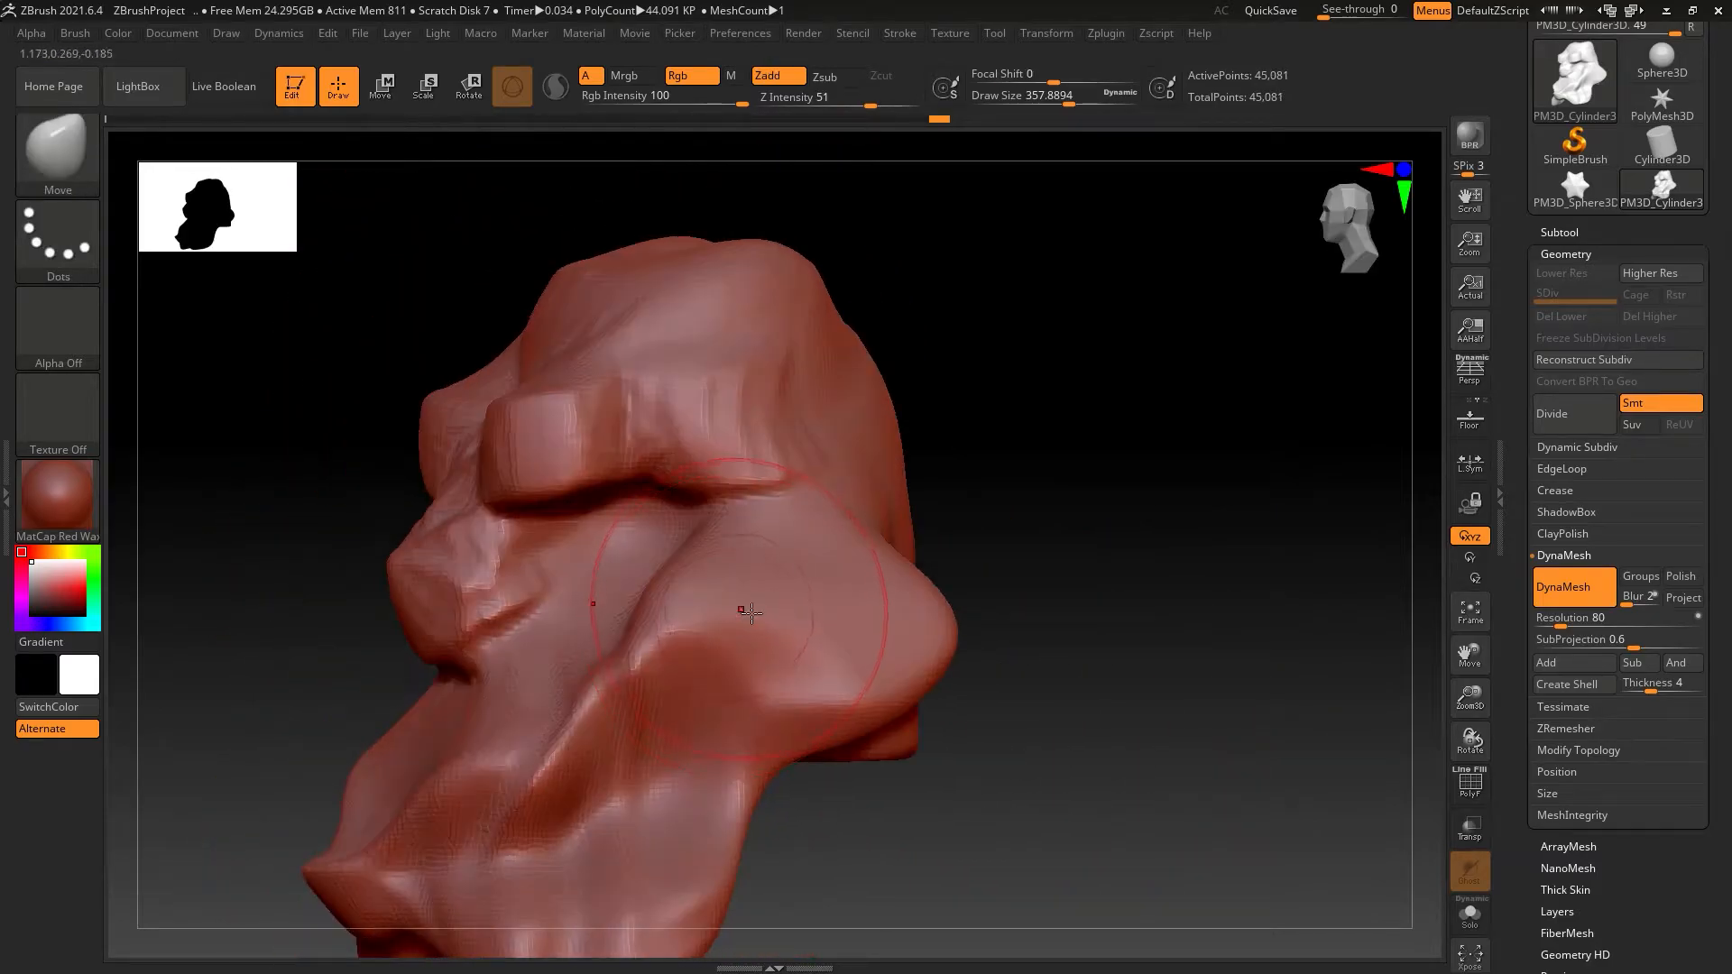
Reduce the draw size to about 149 and switch to the DamStandard brush.
key("s")
left_click_drag(718, 610, 709, 609)
right_click_drag(577, 611, 663, 629)
key("b")
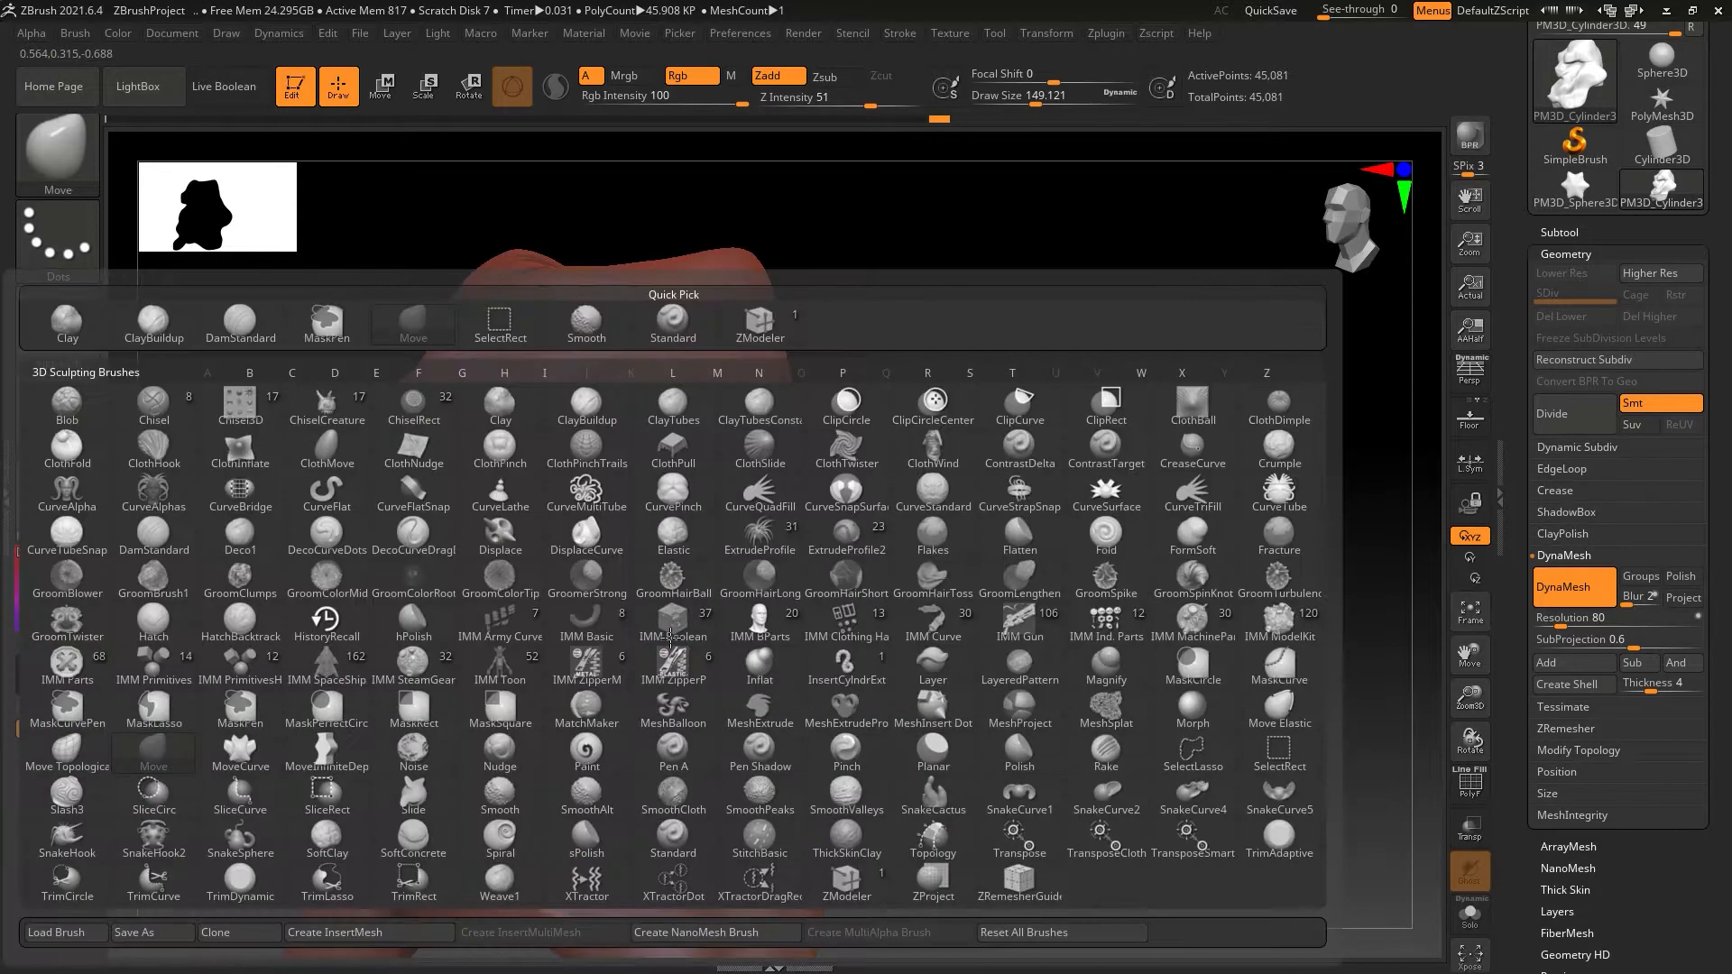
key("d")
left_click(163, 547)
Carve round eyes beneath the brows and an open mouth below the nose with DamStandard, smoothing the face.
mouse_move(657, 622)
right_mouse_down("ctrl")
mouse_move(657, 686)
mouse_move(589, 595)
mouse_move(645, 633)
mouse_move(794, 538)
right_mouse_up("ctrl")
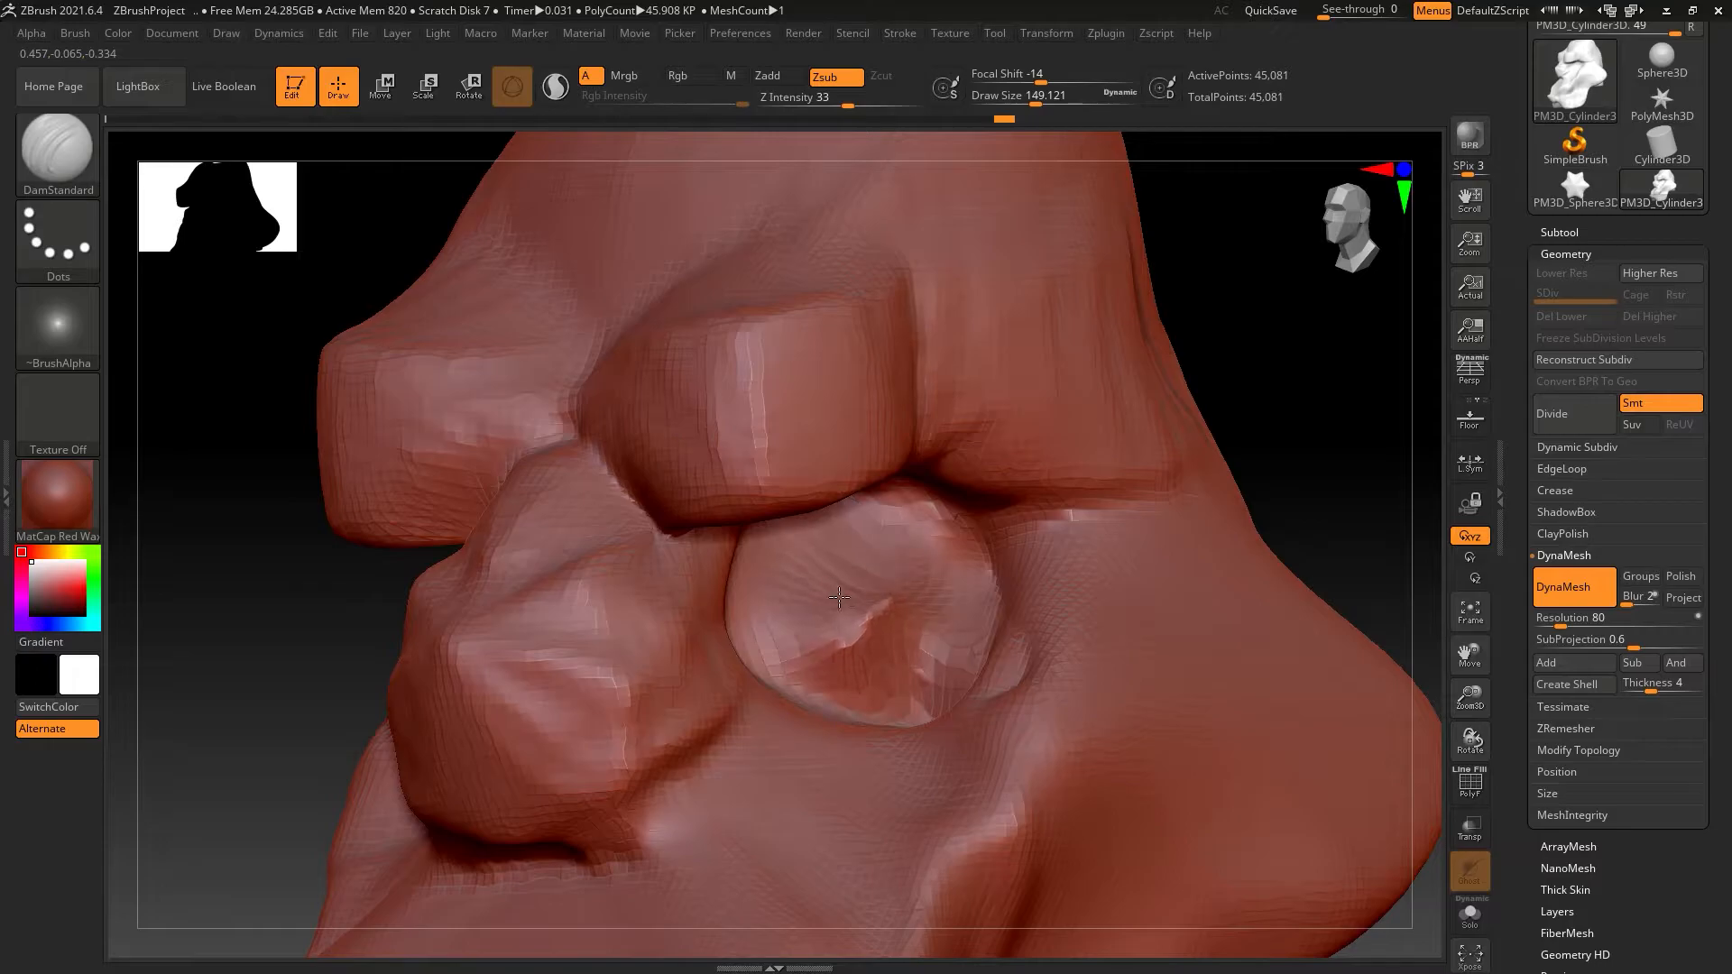
mouse_move(840, 597)
right_mouse_down()
mouse_move(737, 715)
mouse_move(703, 684)
right_mouse_up()
right_click_drag(567, 769, 587, 702)
right_click_drag(772, 736, 643, 710)
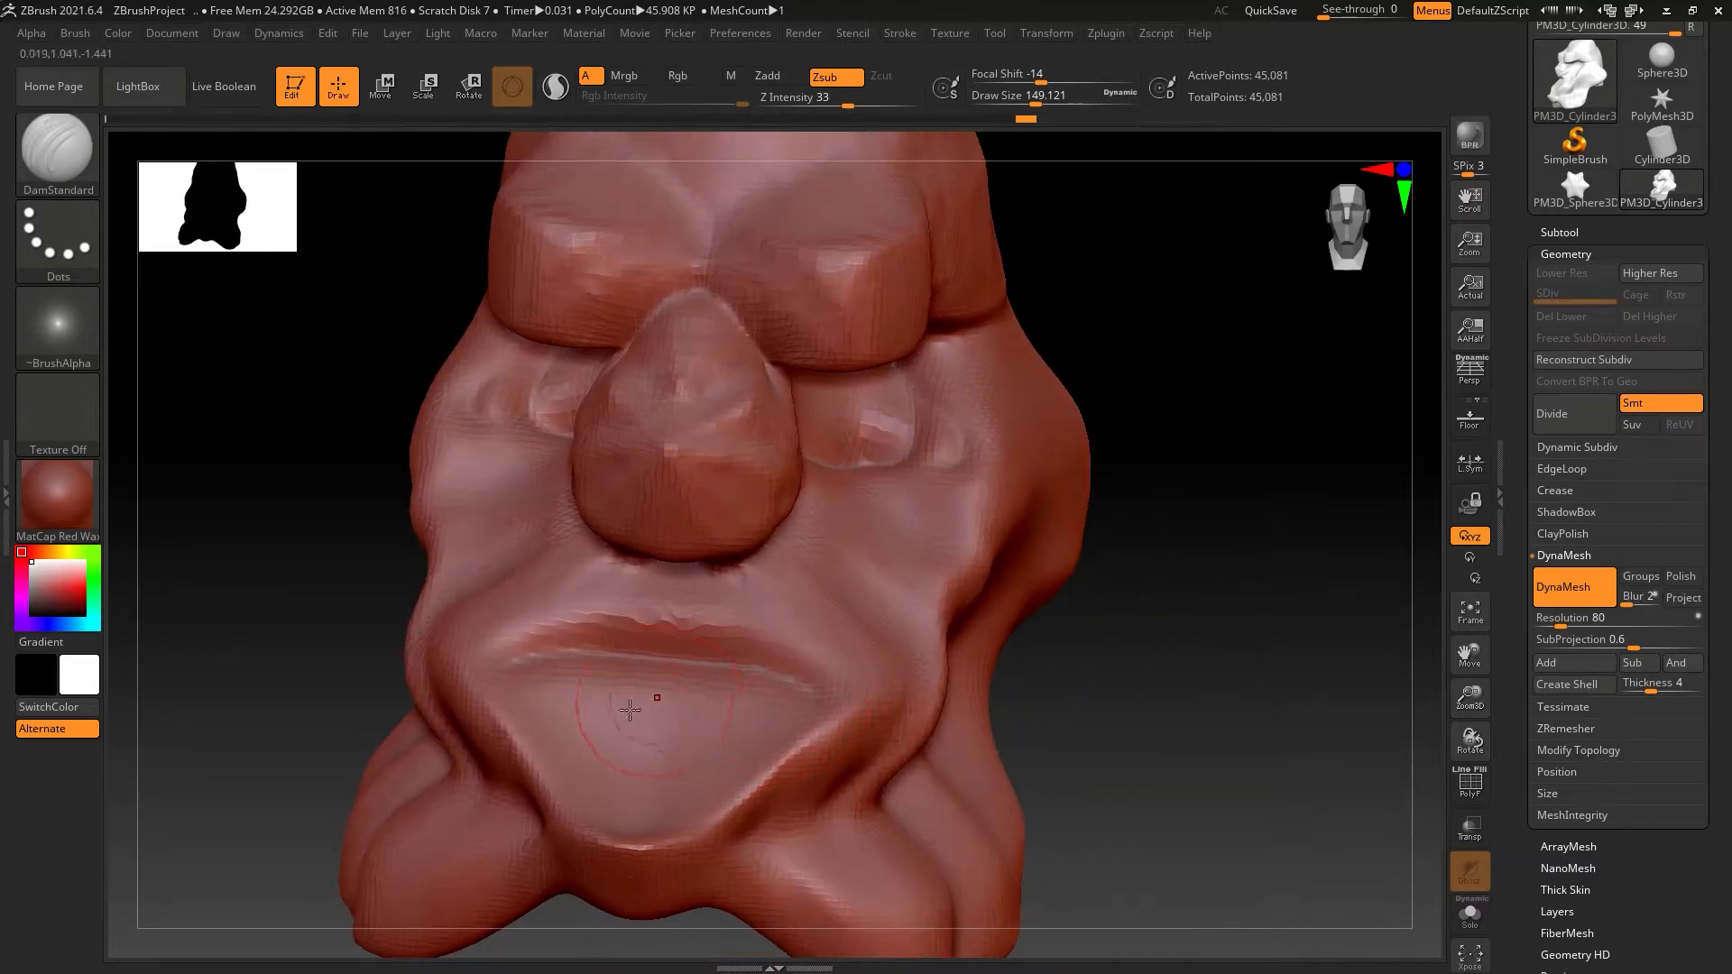
left_click_drag(744, 765, 746, 667)
mouse_move(704, 651)
right_mouse_down()
mouse_move(754, 611)
mouse_move(767, 541)
mouse_move(884, 656)
mouse_move(794, 658)
mouse_move(980, 644)
right_mouse_up()
right_click_drag(731, 558, 710, 424, "ctrl")
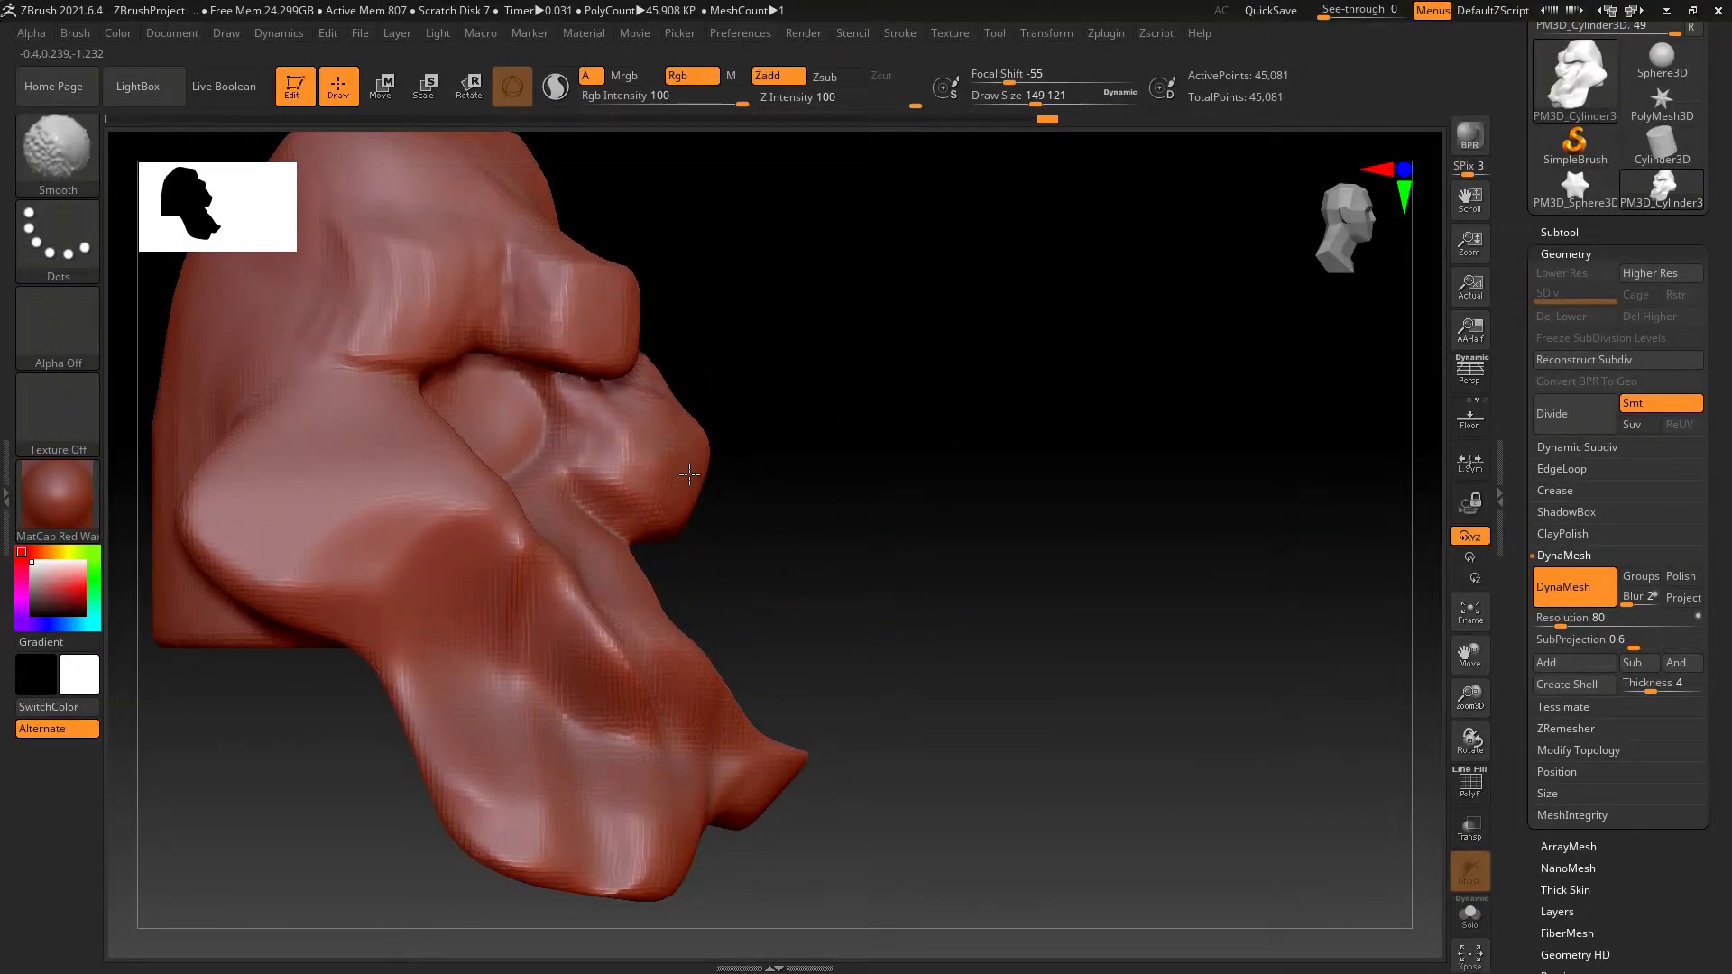
mouse_move(817, 782)
right_mouse_down()
mouse_move(866, 722)
mouse_move(959, 674)
mouse_move(797, 681)
mouse_move(770, 650)
mouse_move(893, 691)
right_mouse_up()
mouse_move(772, 578)
right_mouse_down()
mouse_move(722, 577)
mouse_move(769, 577)
mouse_move(739, 582)
right_mouse_up()
Open the Subtool list for the sculpted head.
left_click_drag(1722, 399, 1724, 536)
left_click(1572, 368)
left_click_drag(1726, 419, 1730, 451)
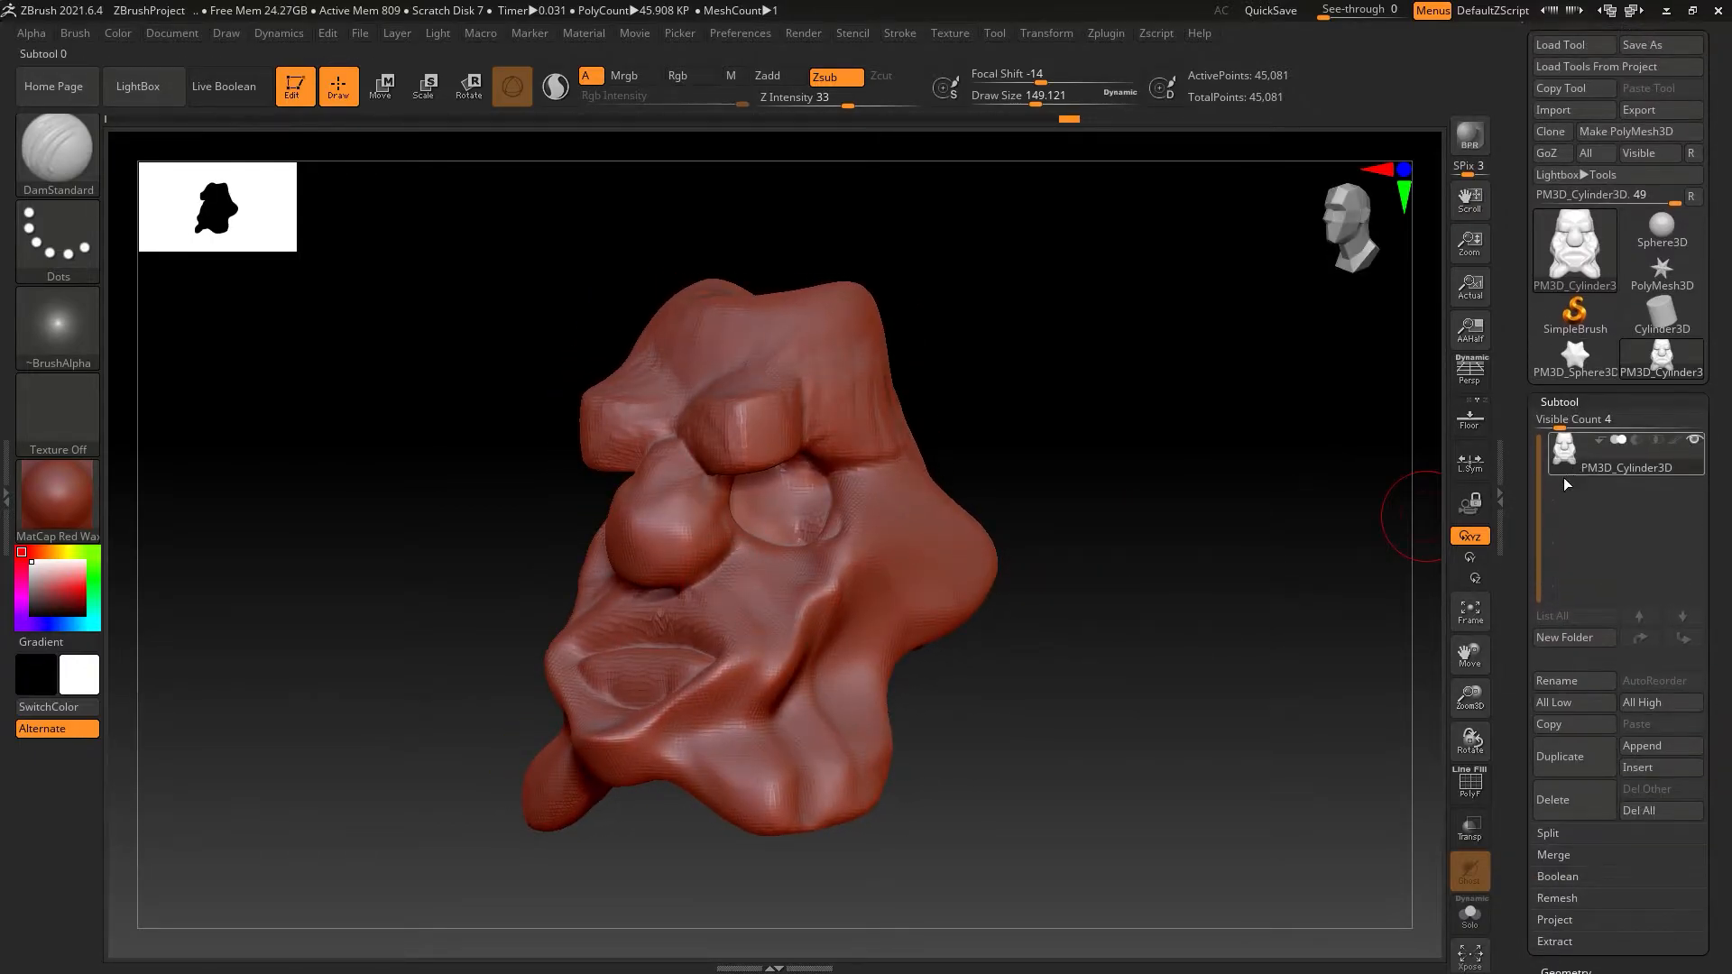
Append a Cube3D mesh as a new subtool beside the sculpted head and select it.
left_click_drag(1717, 519, 1717, 545)
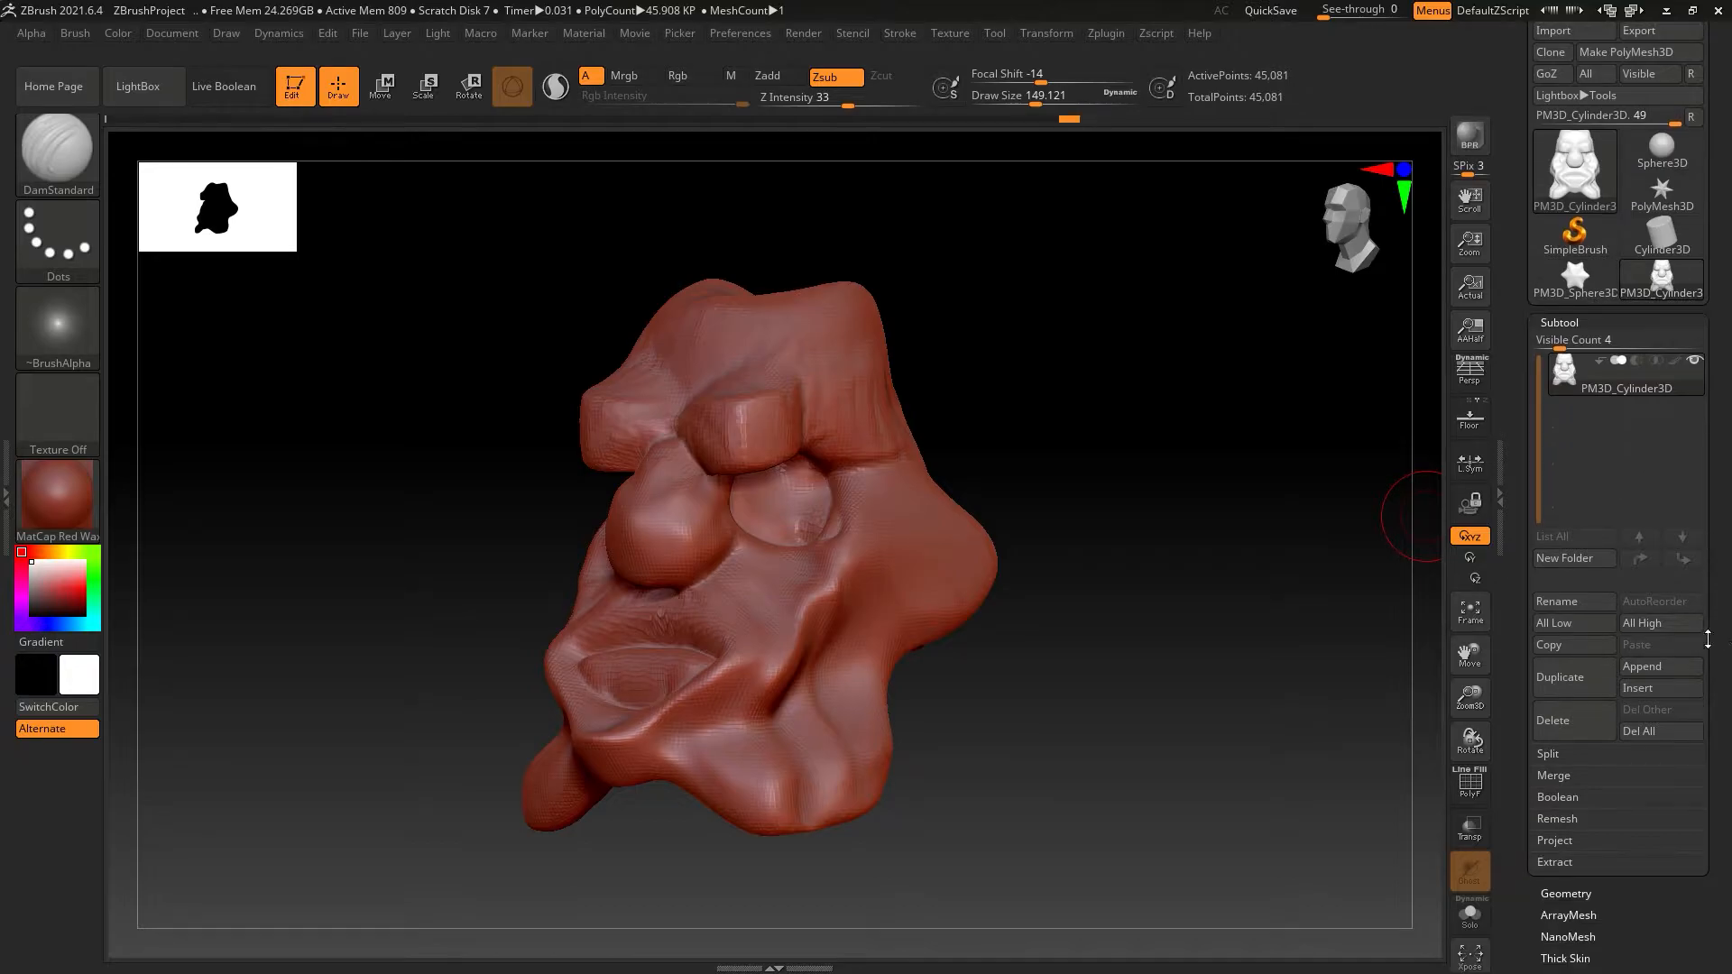
left_click(1657, 669)
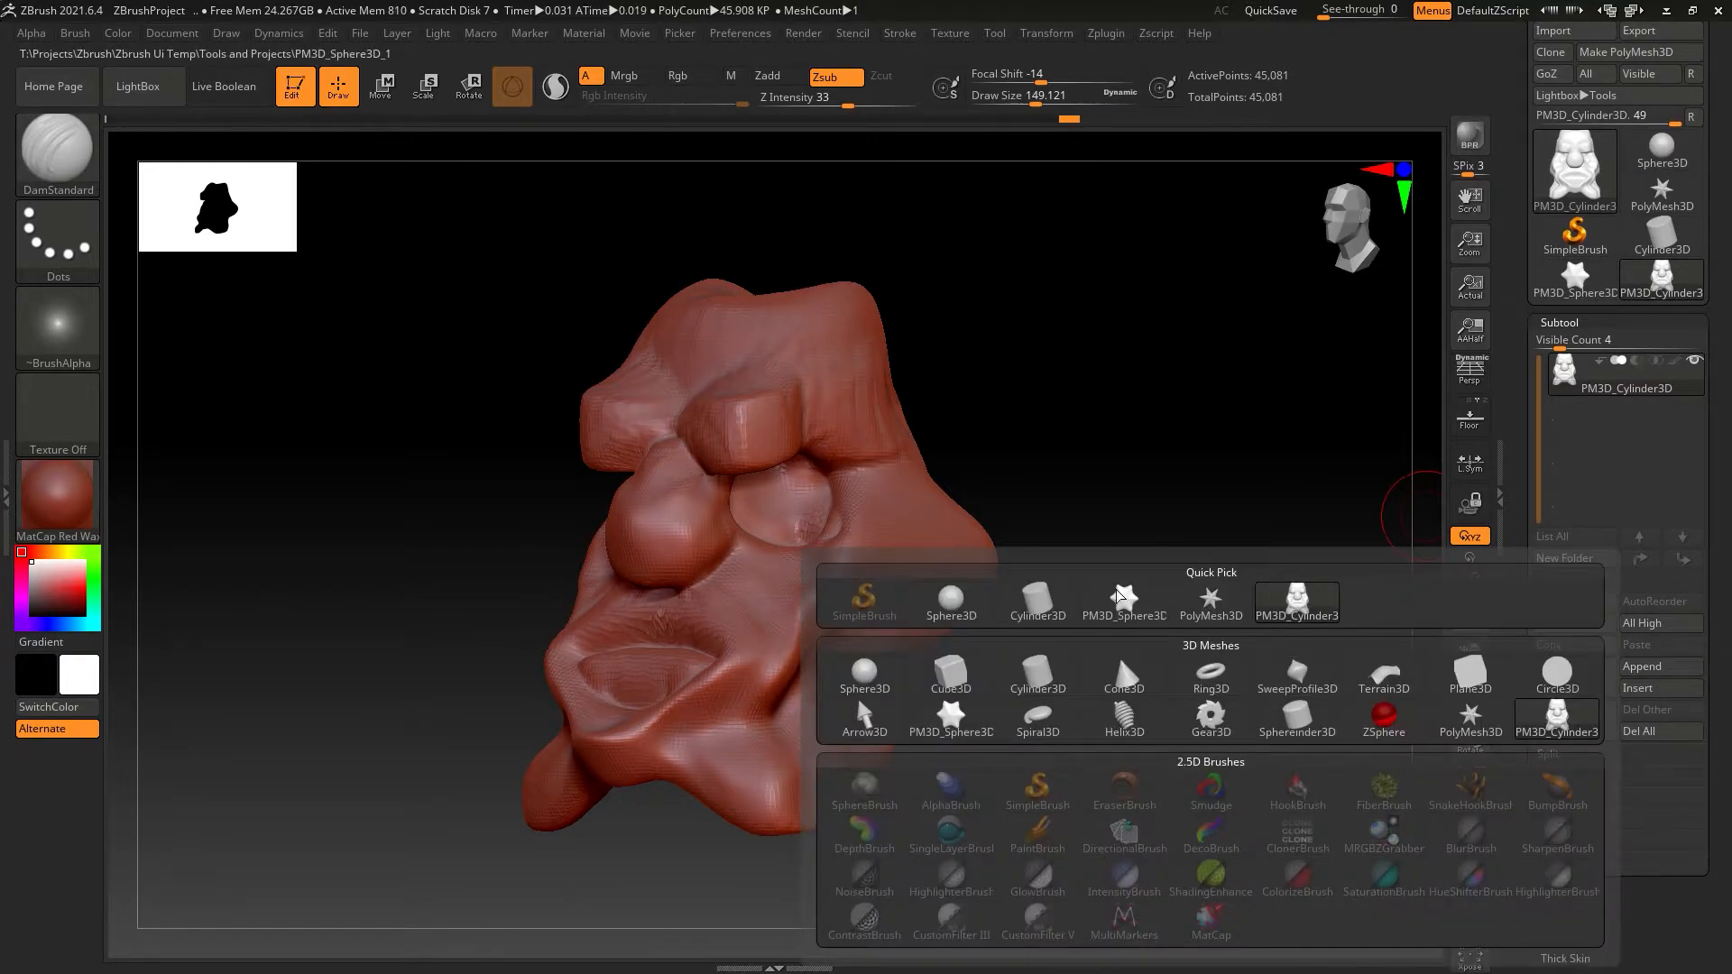
left_click(951, 673)
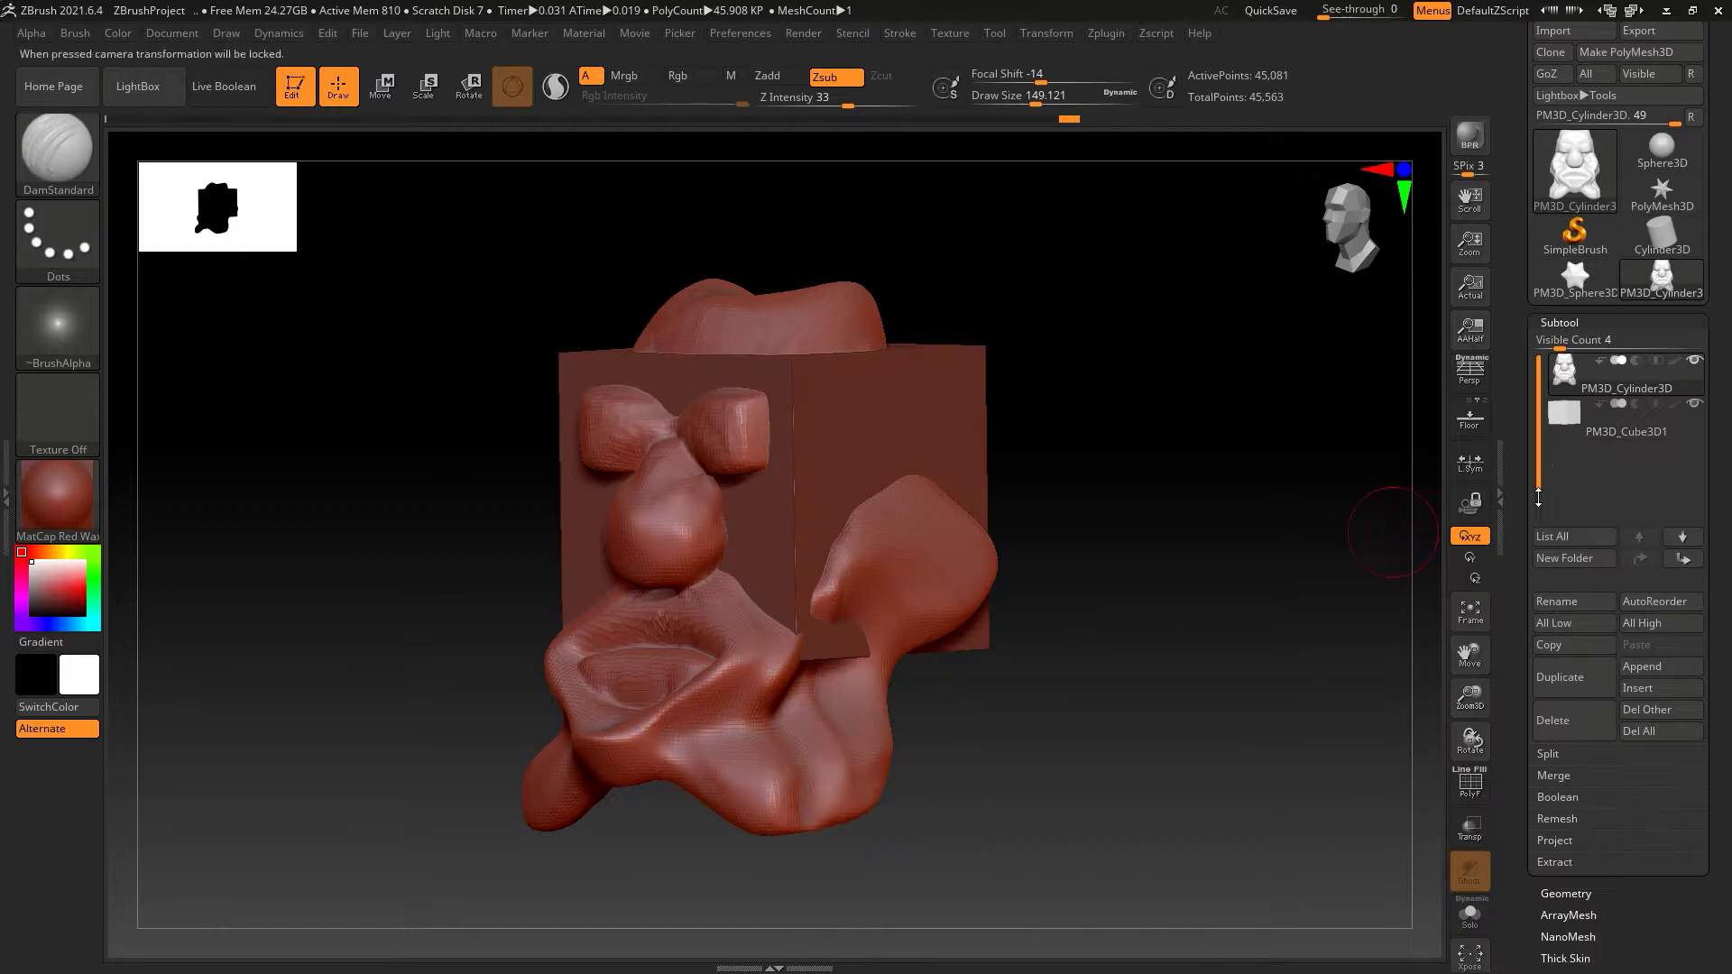
left_click(1671, 431)
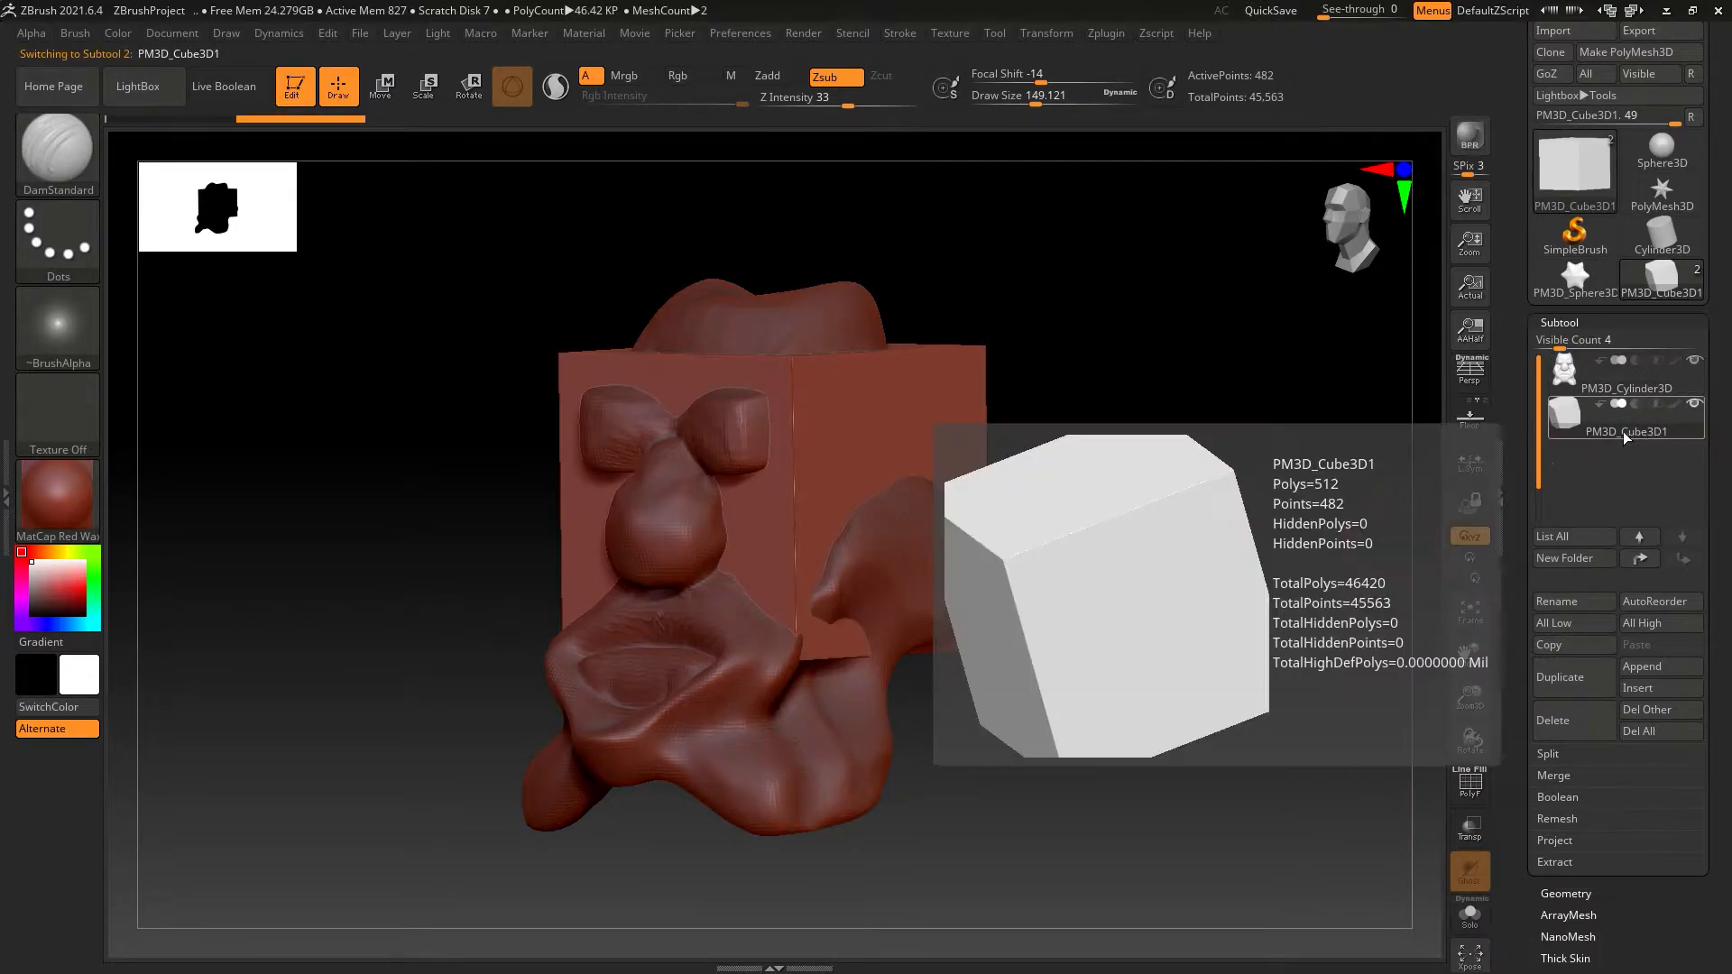
Try Solo mode and the individual and collective subtool visibility toggles, leaving the sculpted head hidden and only the cube showing.
left_click(1469, 923)
left_click(1468, 922)
left_click(1696, 361)
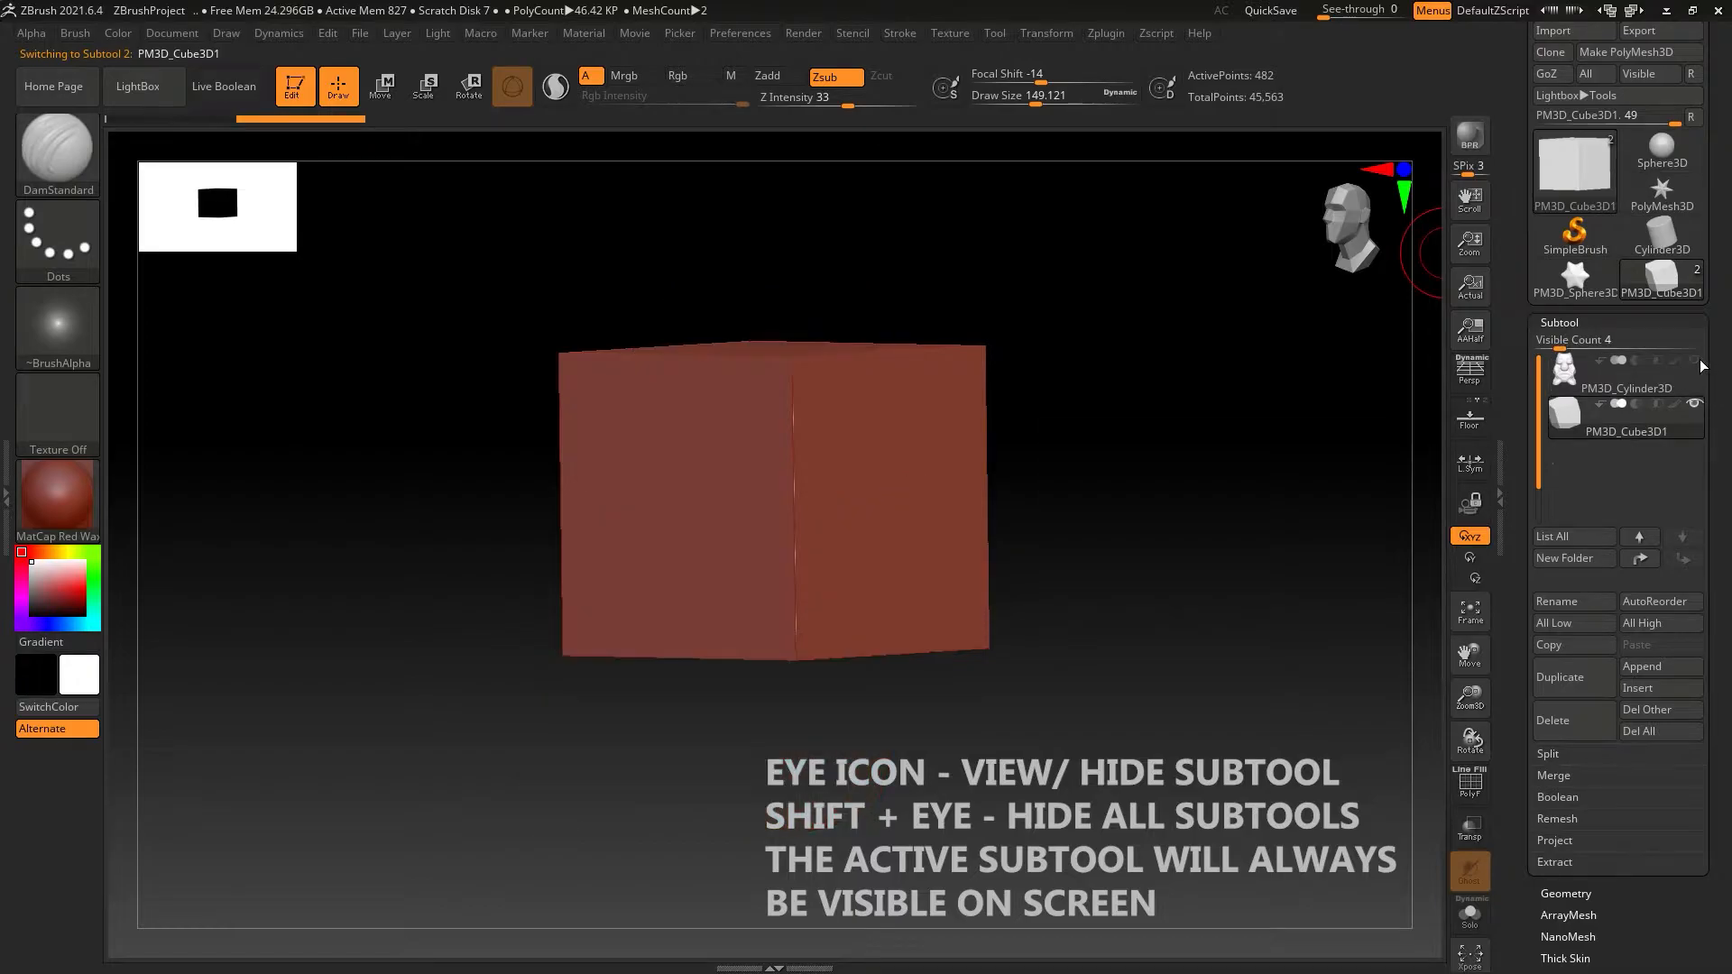
left_click(1695, 361)
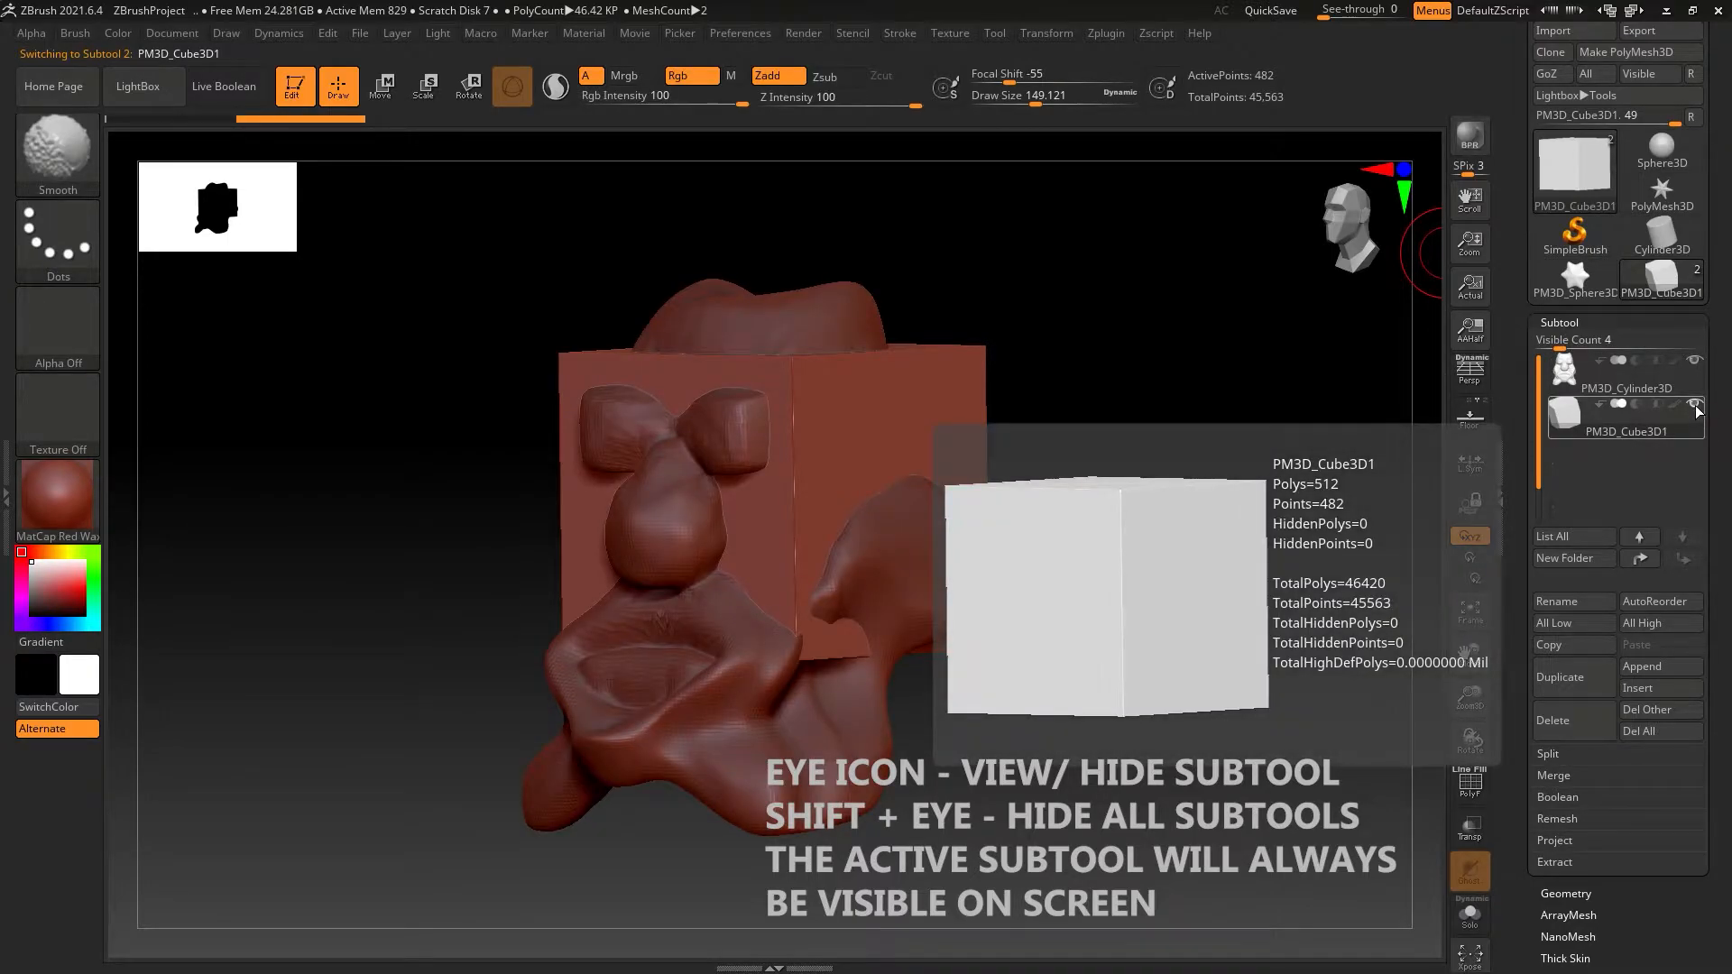
left_click(1696, 406, "shift")
left_click(1697, 406, "shift")
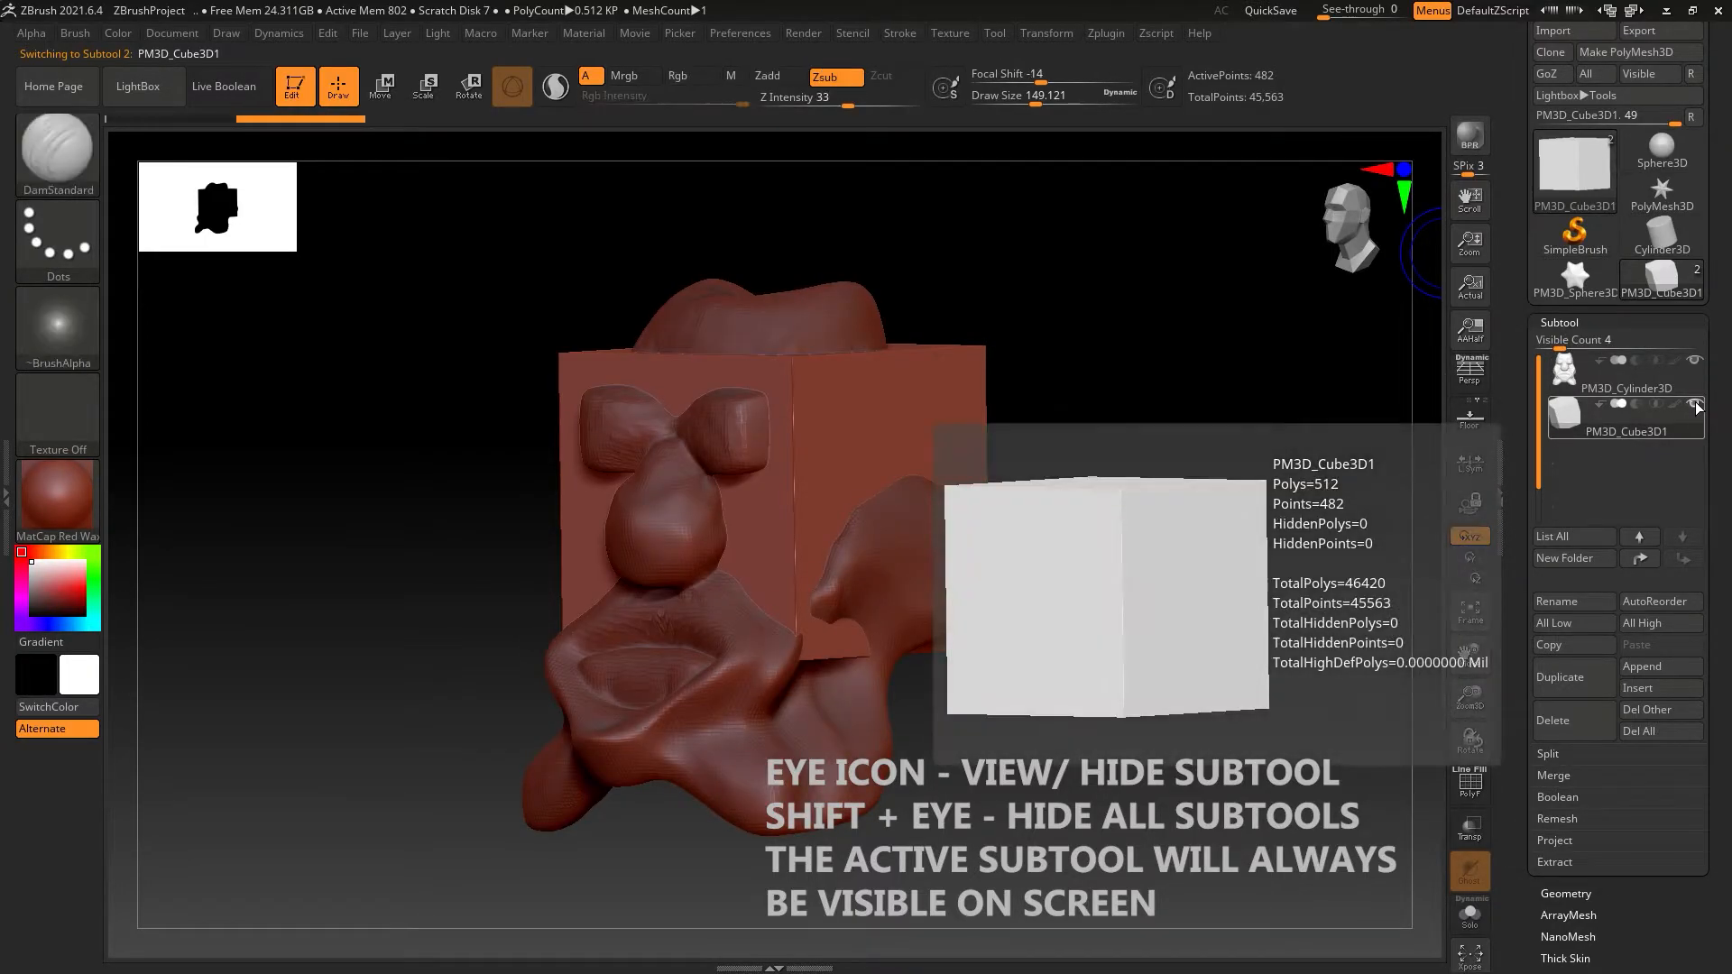
left_click(1695, 361)
Replace the cube subtool by importing Anti_Venom.OBJ from the Anti Mesh Demo folder.
right_click_drag(878, 524, 832, 595)
left_click_drag(1721, 233, 1726, 329)
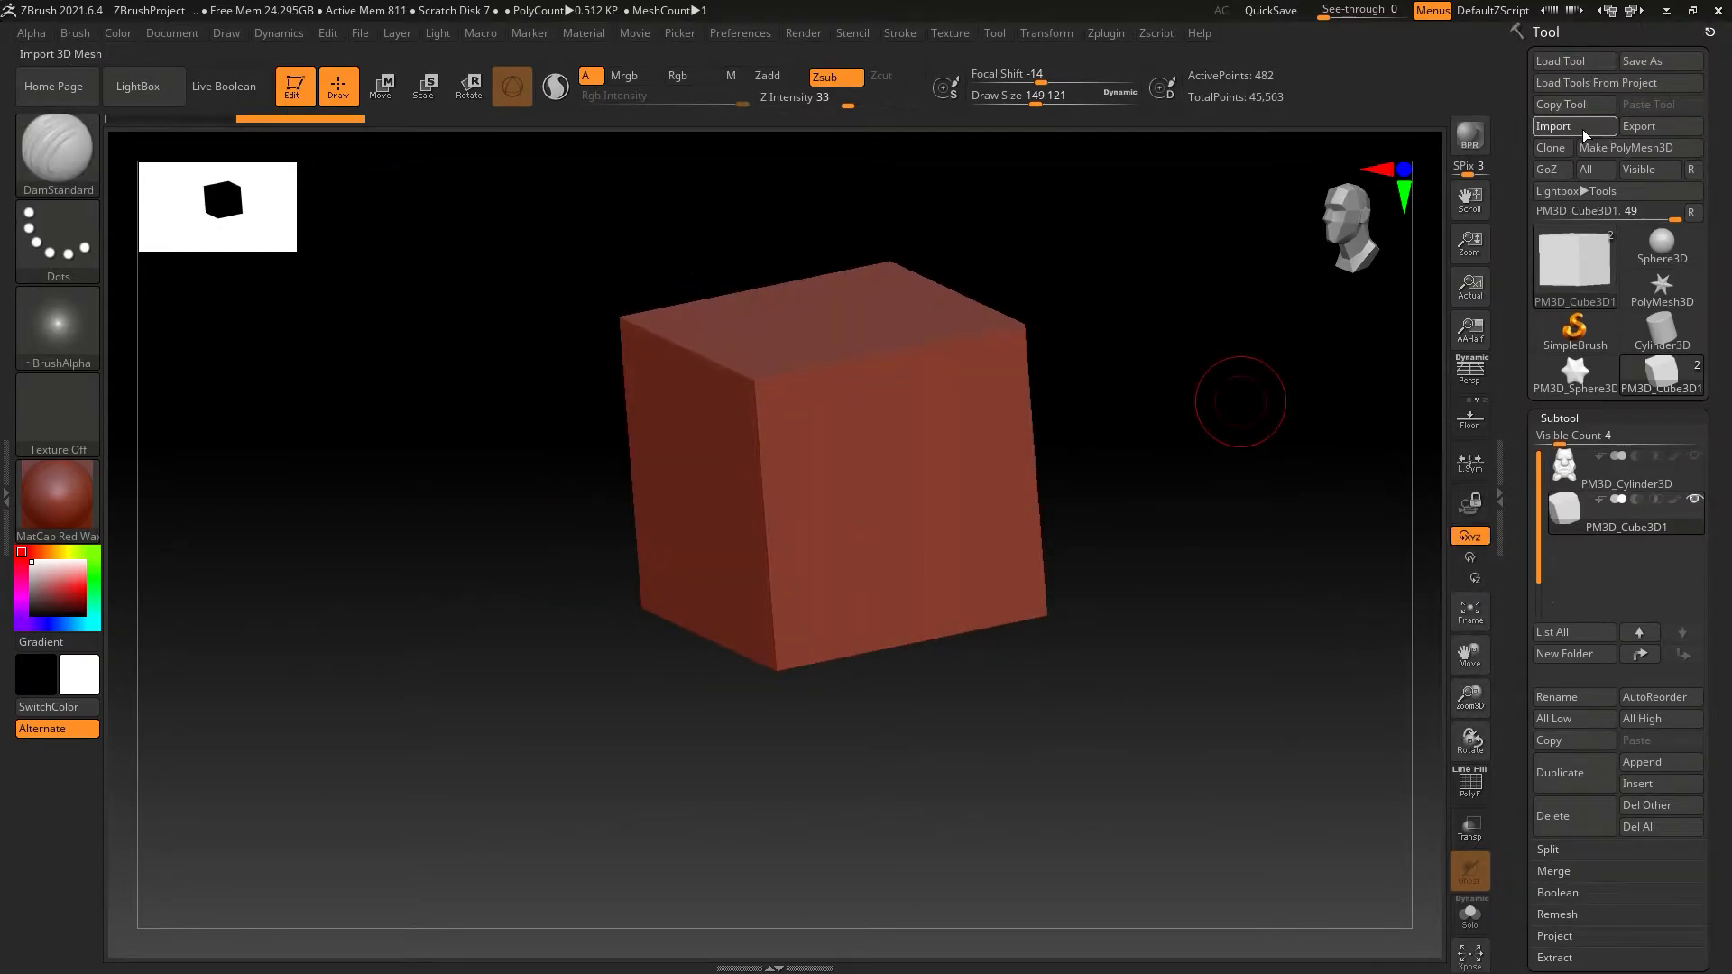
left_click(1574, 127)
left_click(408, 51)
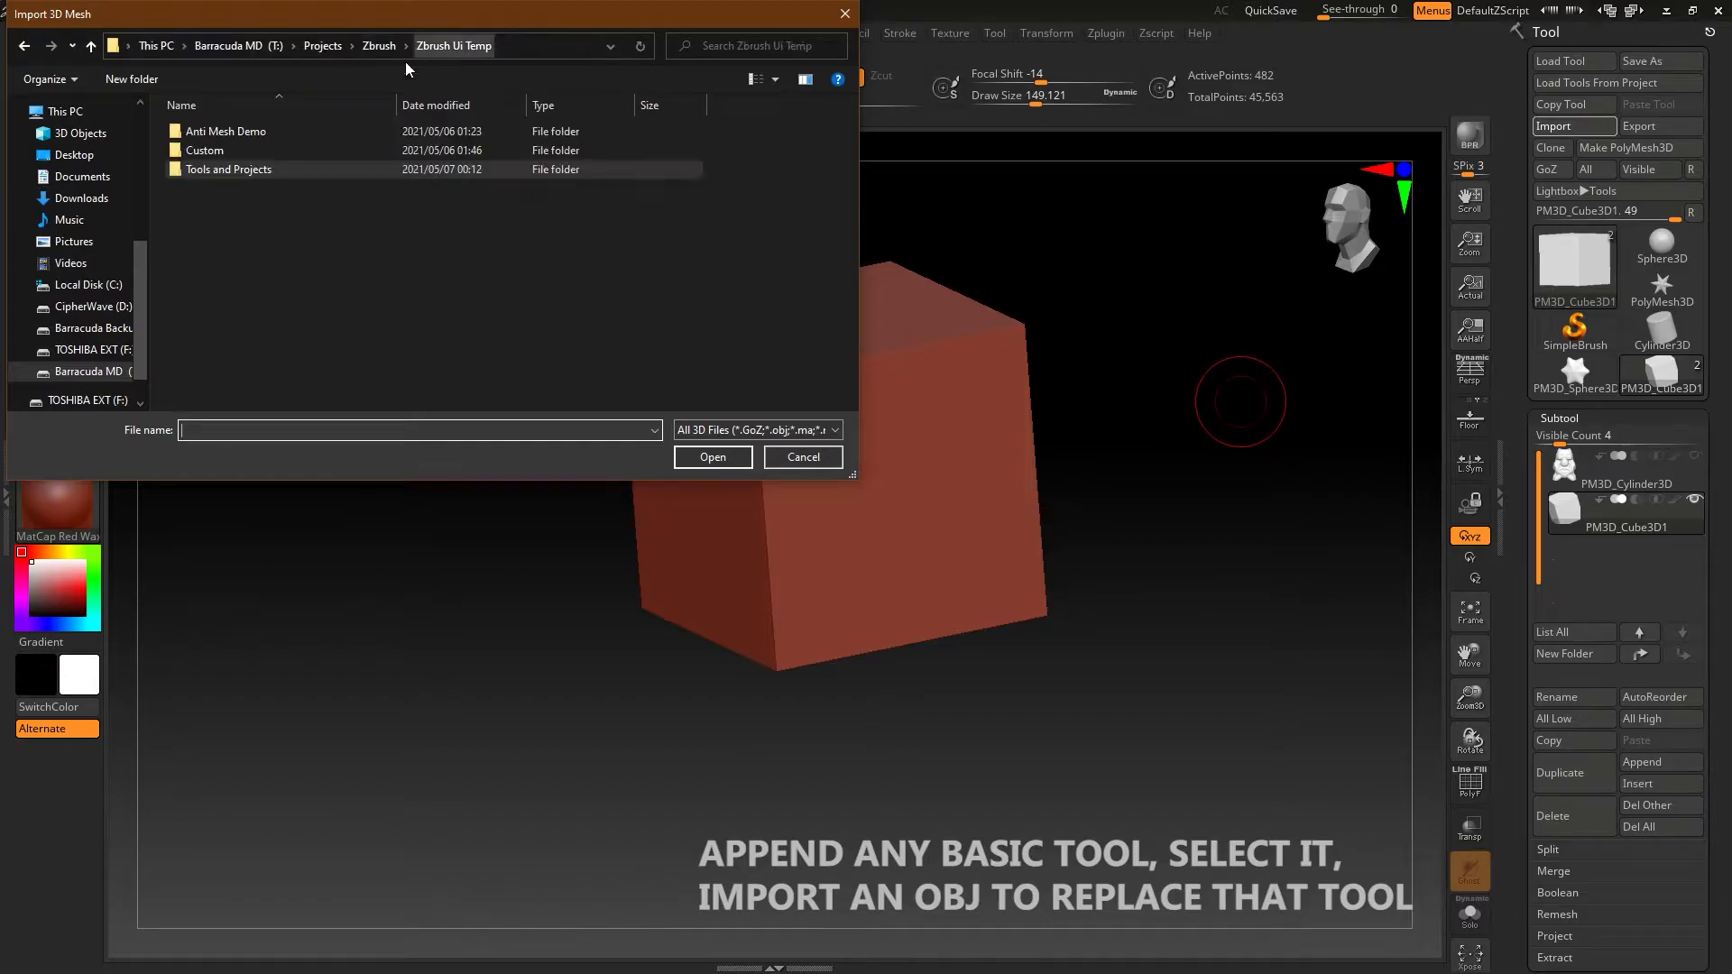
double_click(203, 133)
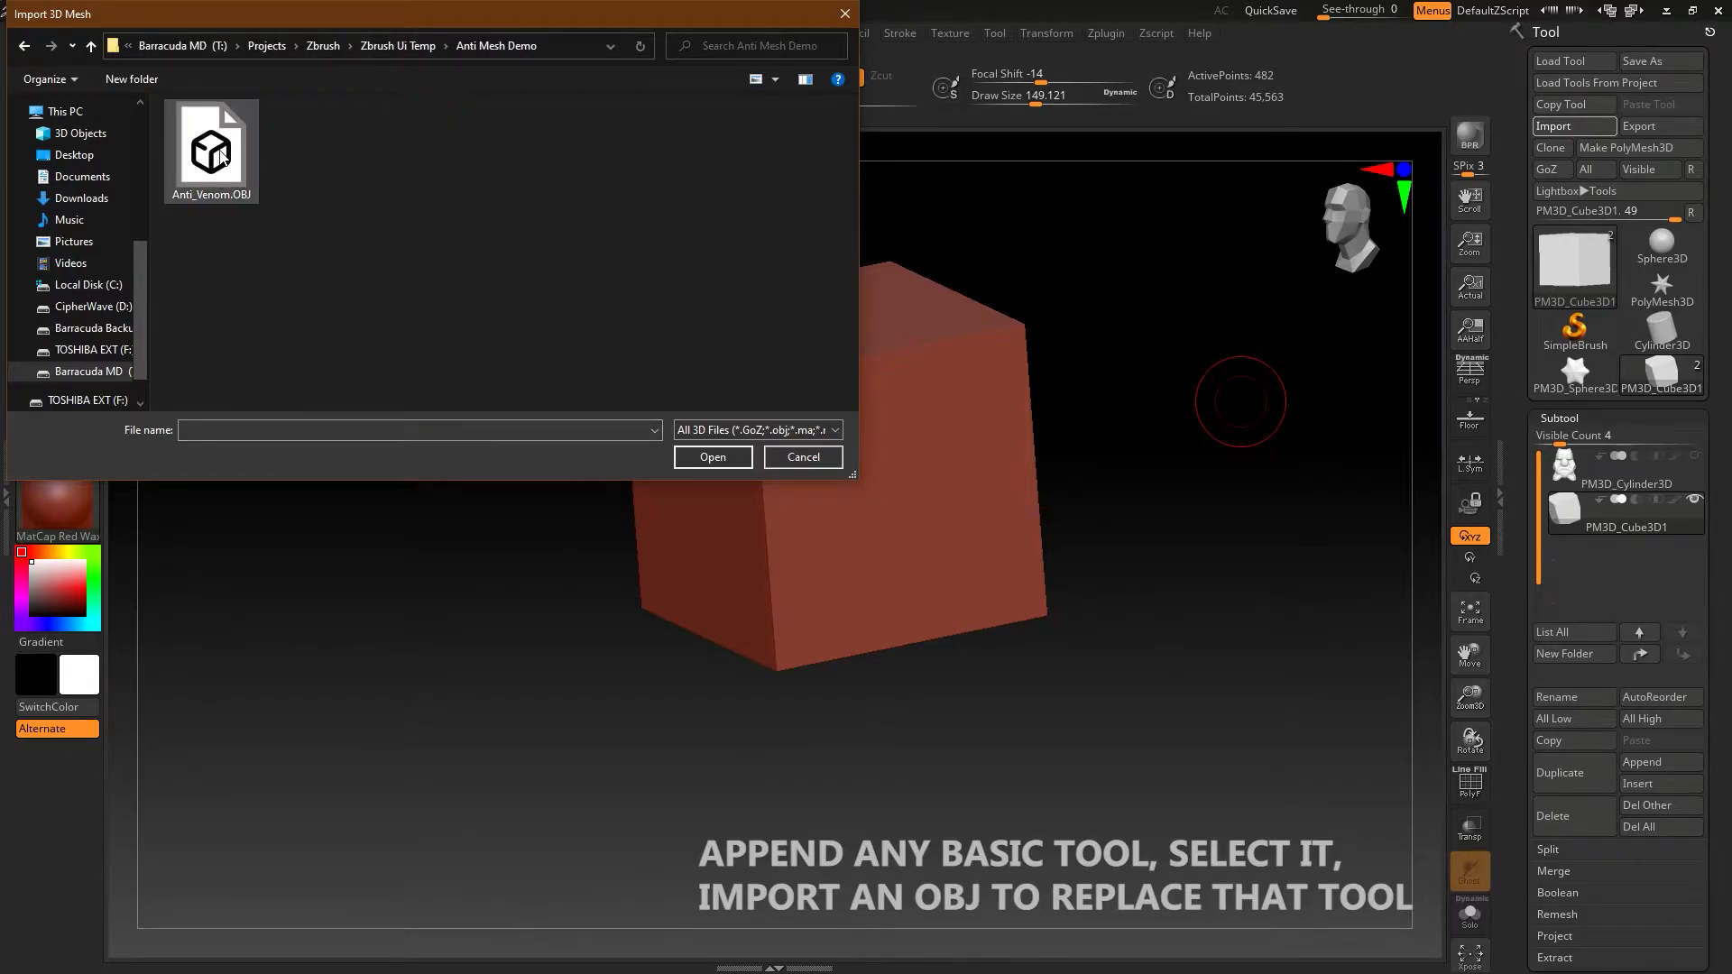
double_click(231, 168)
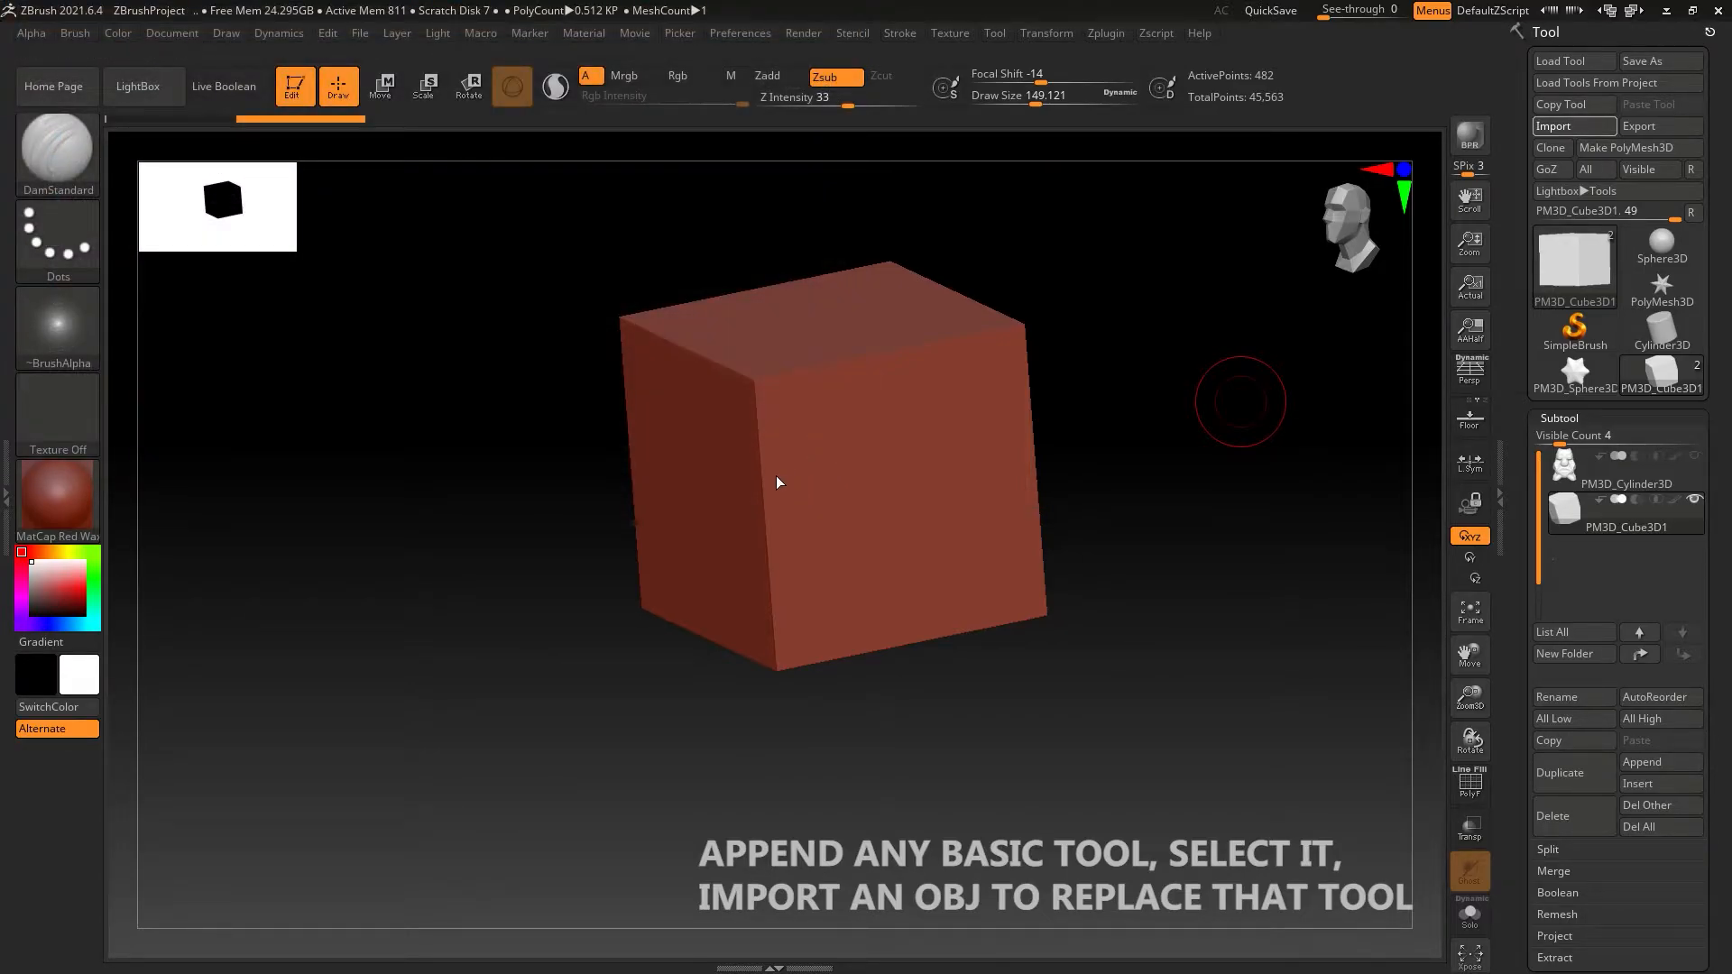
Frame the whole imported figure and examine it from different sides using the axis views.
left_click_drag(785, 487, 805, 566)
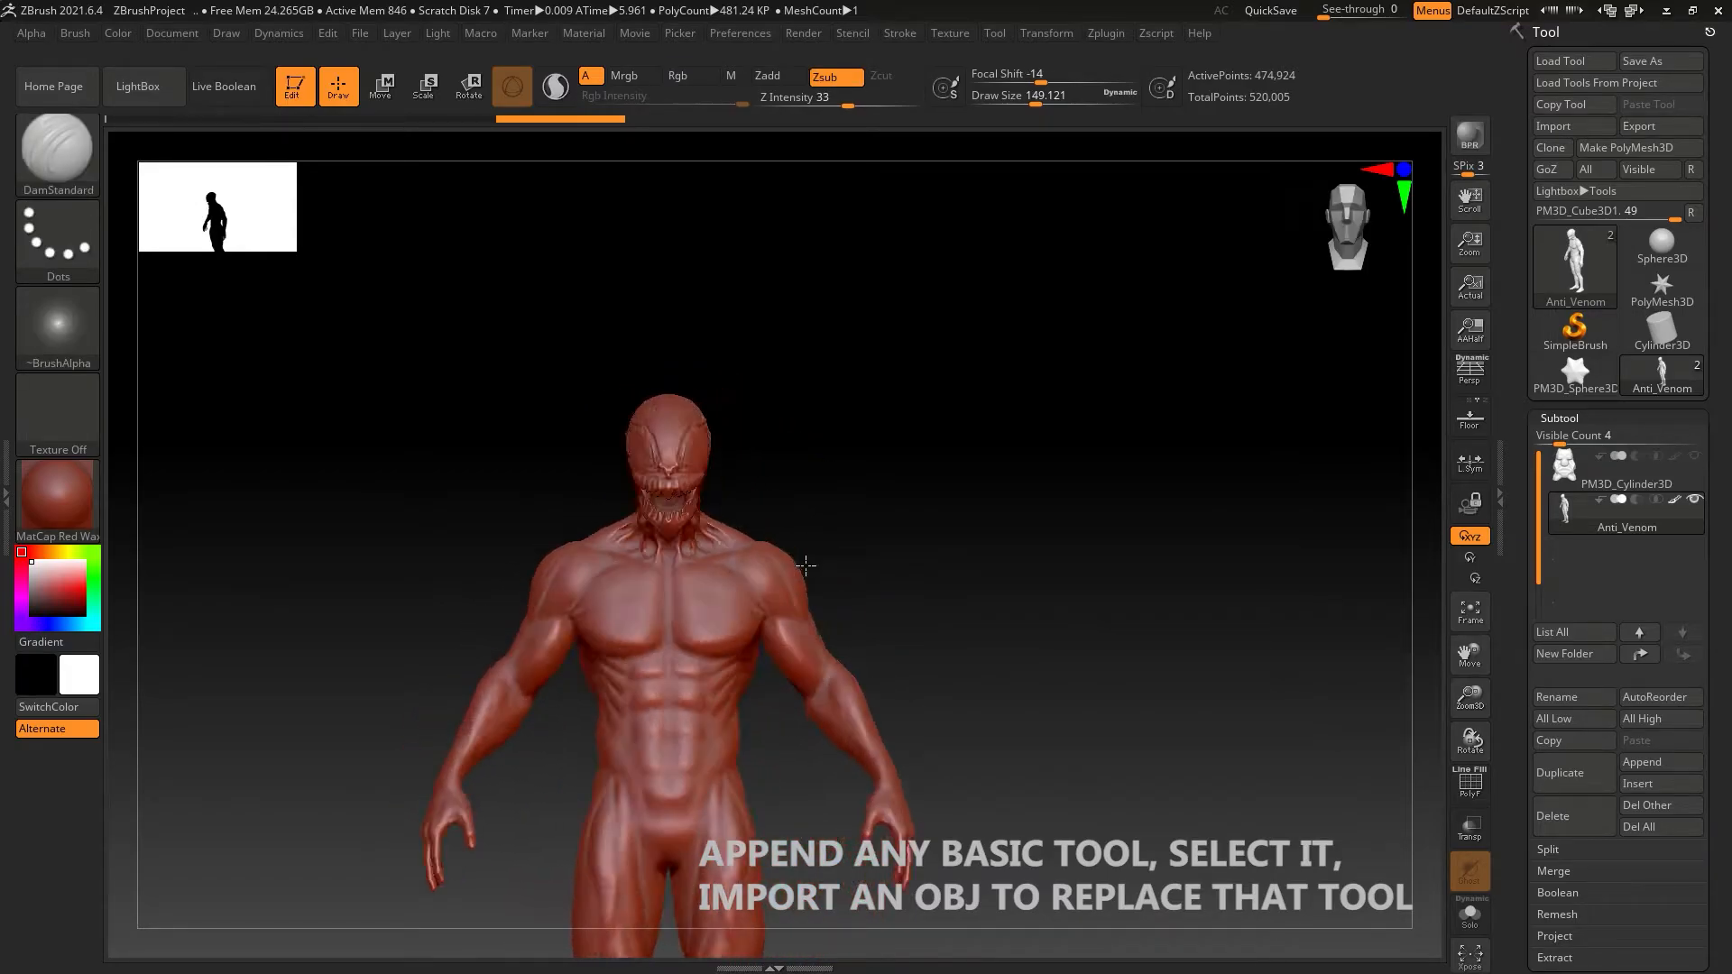
left_click_drag(788, 676, 763, 535, "alt")
right_click_drag(761, 523, 767, 433, "ctrl")
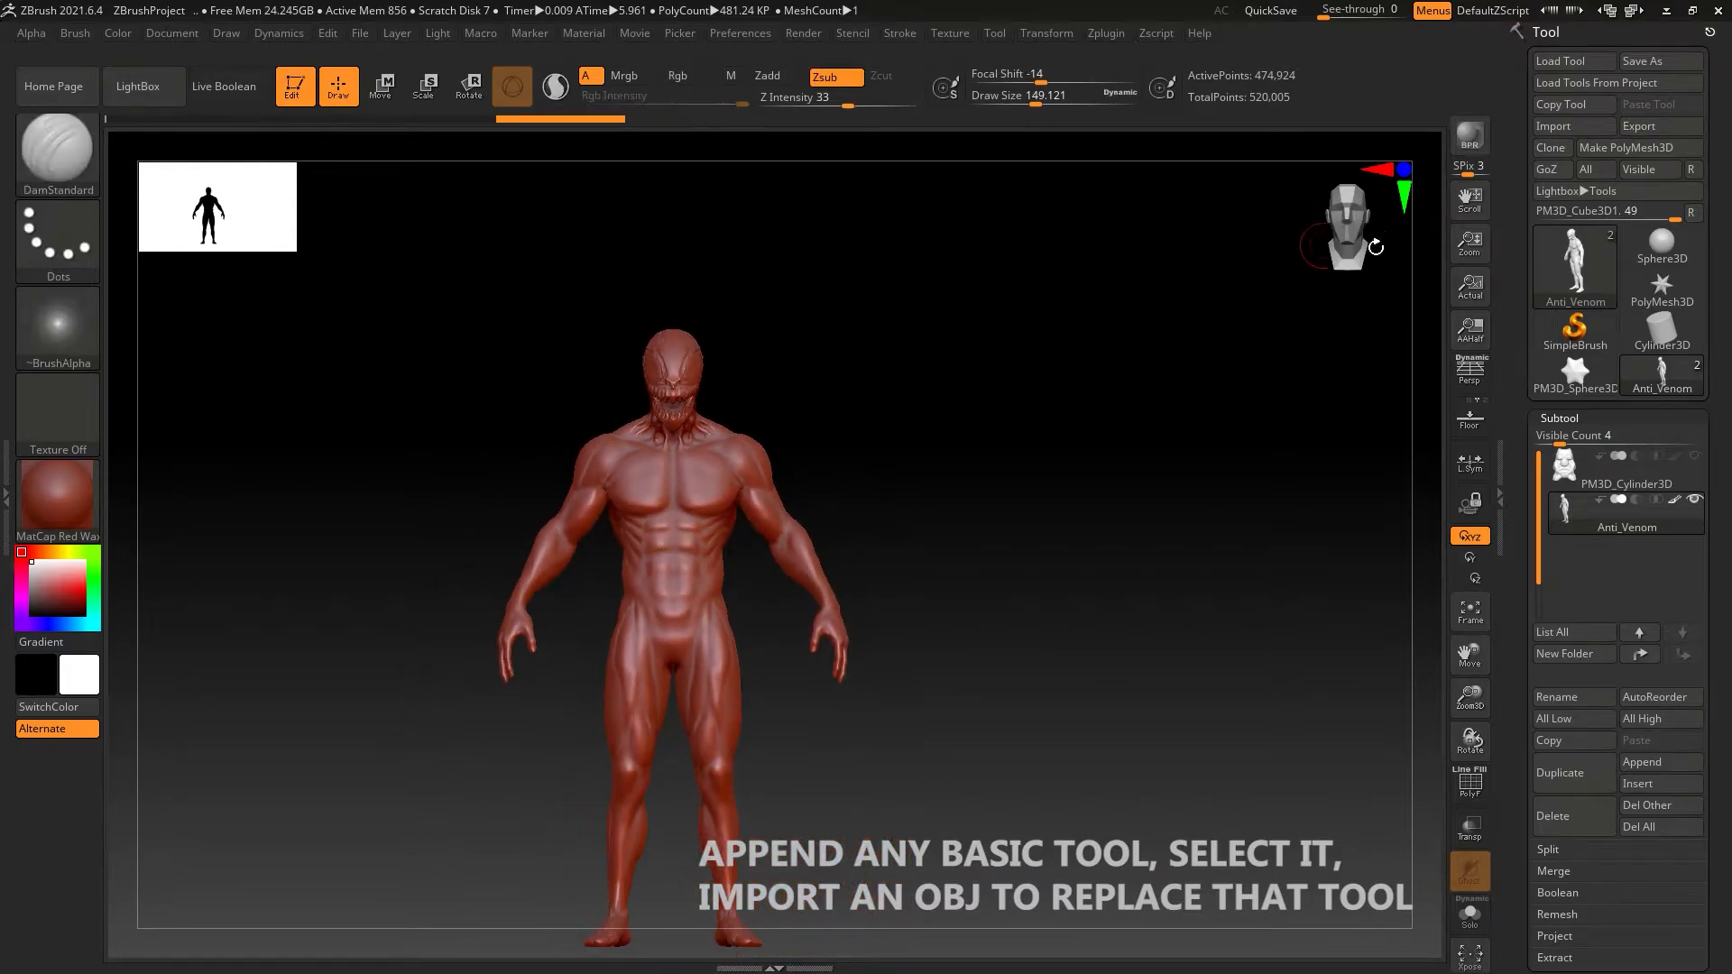
mouse_move(878, 484)
left_mouse_down()
mouse_move(767, 492)
mouse_move(875, 487)
left_mouse_up()
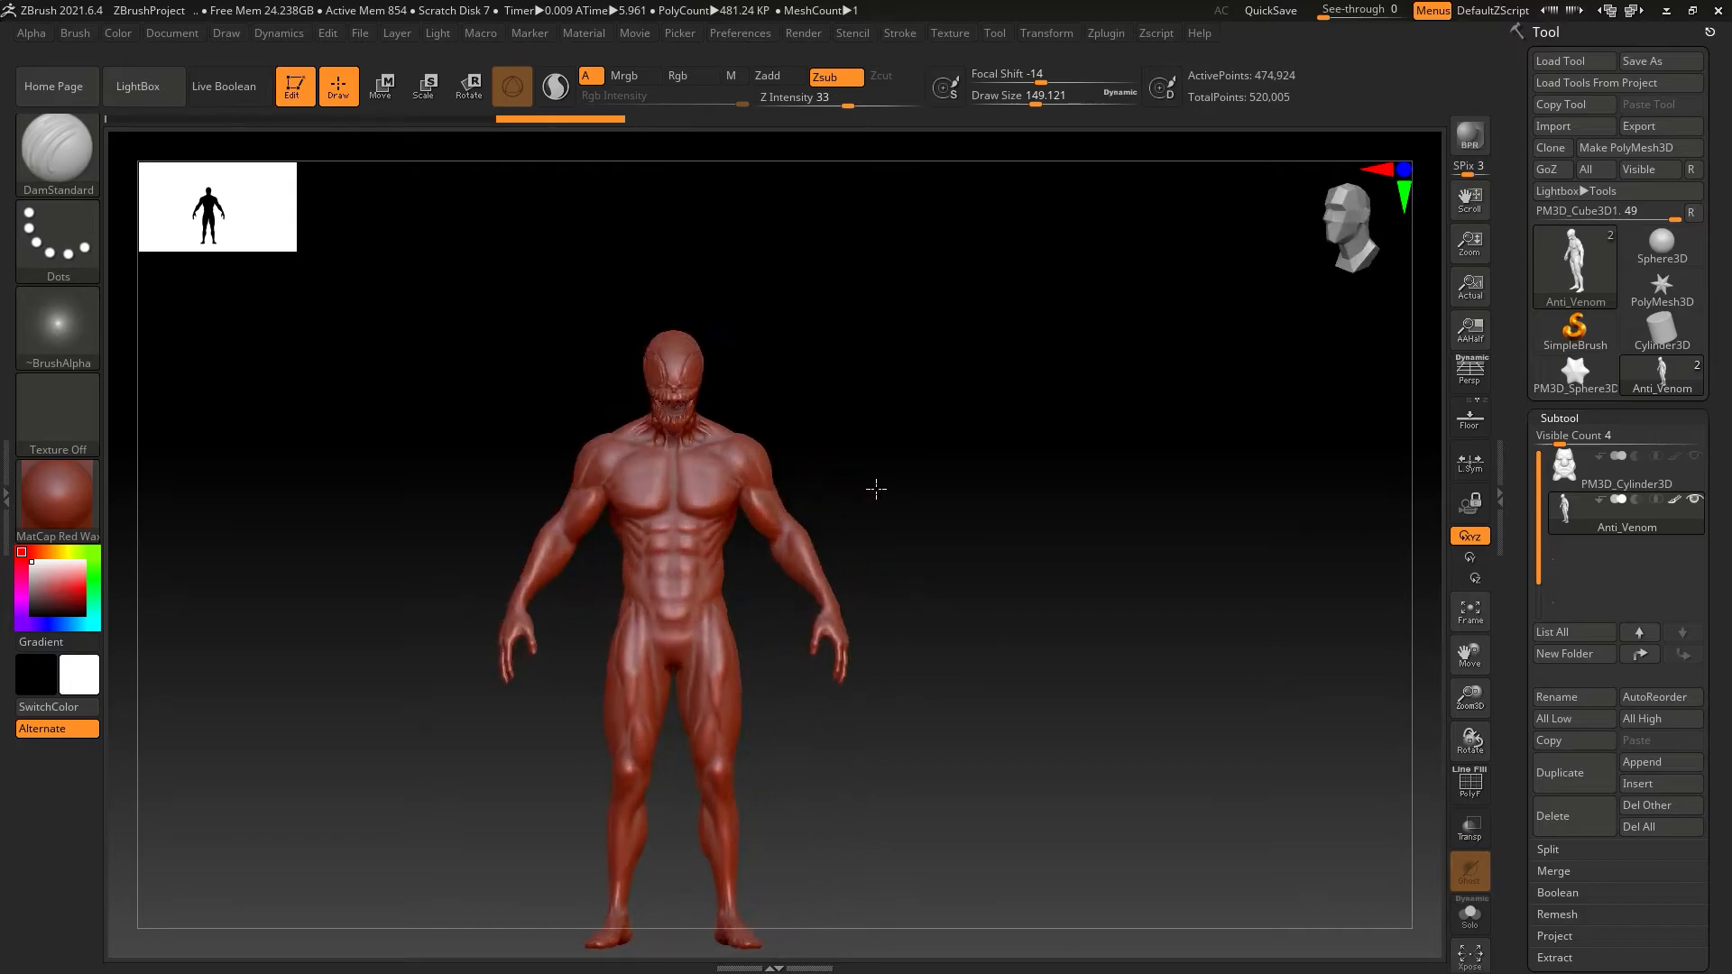
left_click(1406, 206)
left_click(1402, 203)
left_click(1376, 172)
left_click(1376, 172)
left_click(1406, 171)
left_click(1418, 182)
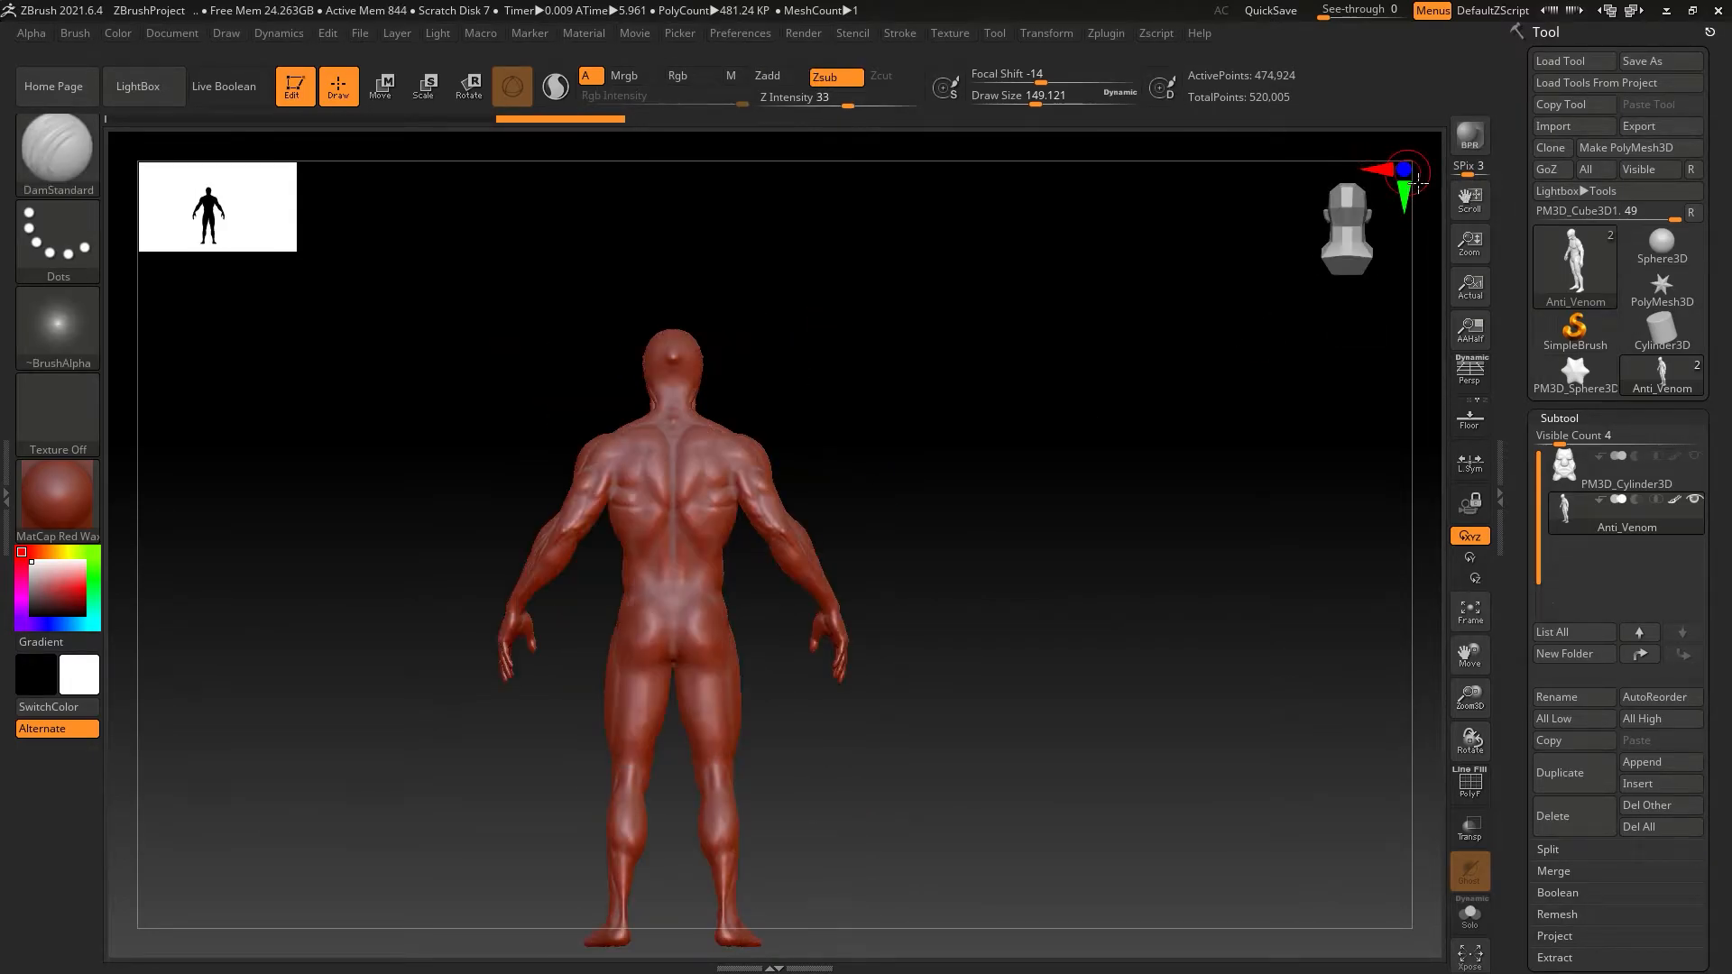
right_click_drag(757, 516, 898, 510, "shift")
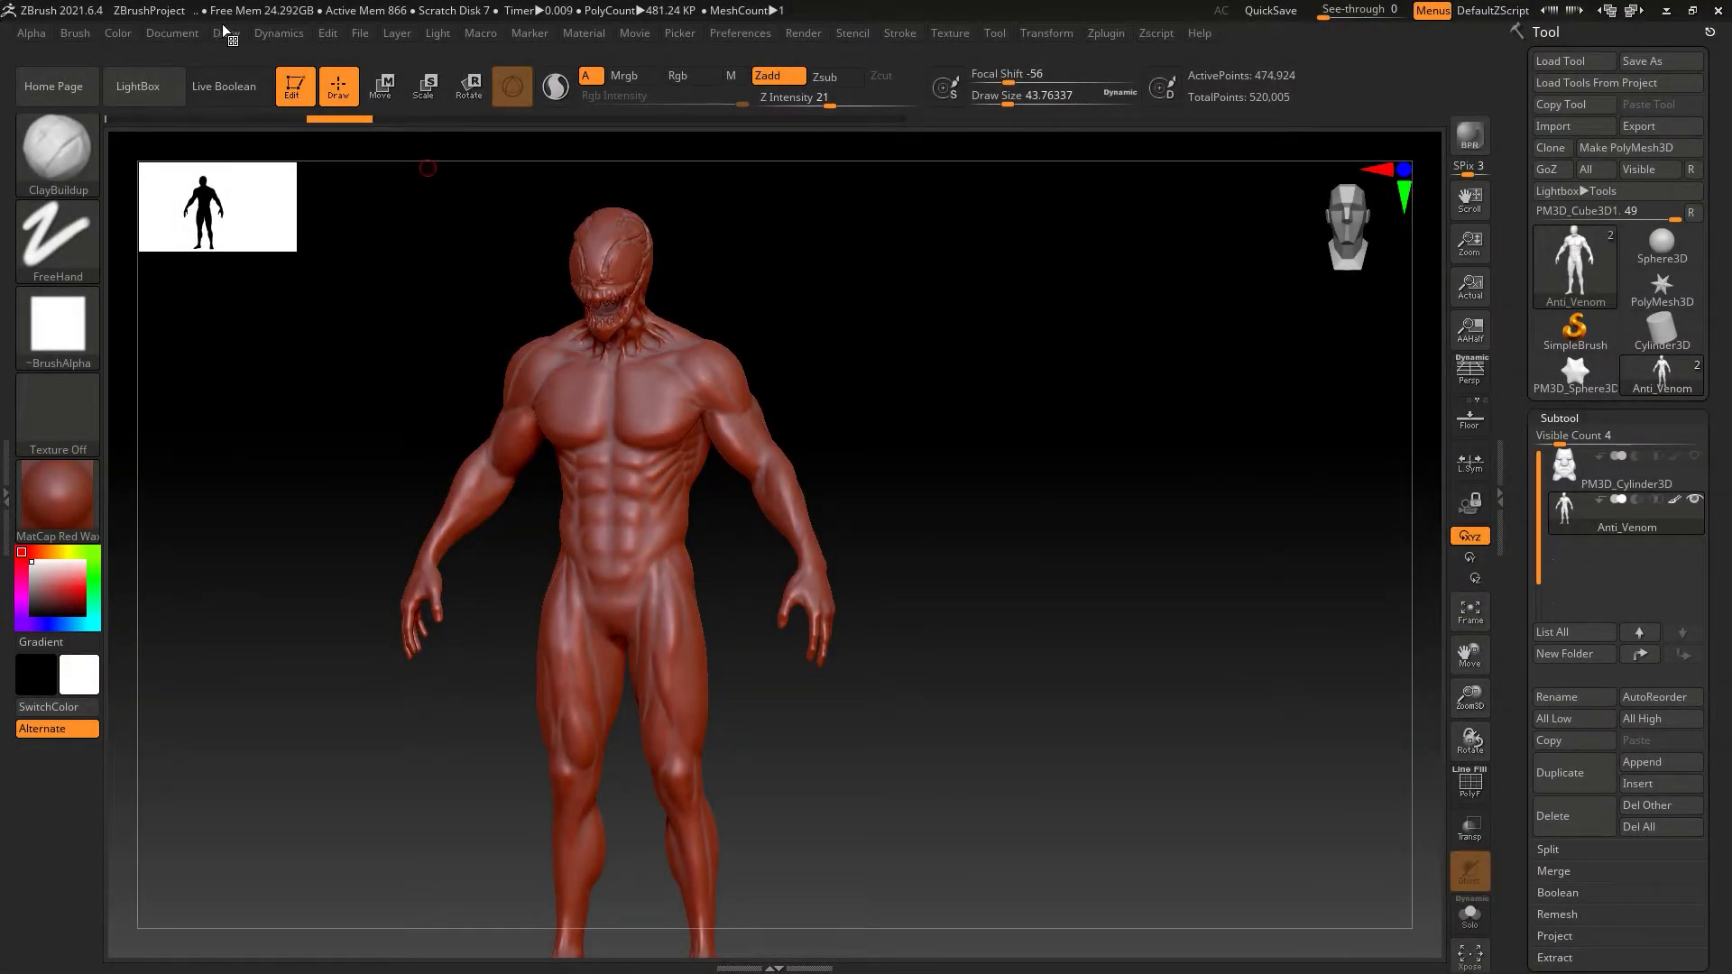
Flatten the canvas background gradient by lowering the document's Range value to nearly 0.
left_click(171, 36)
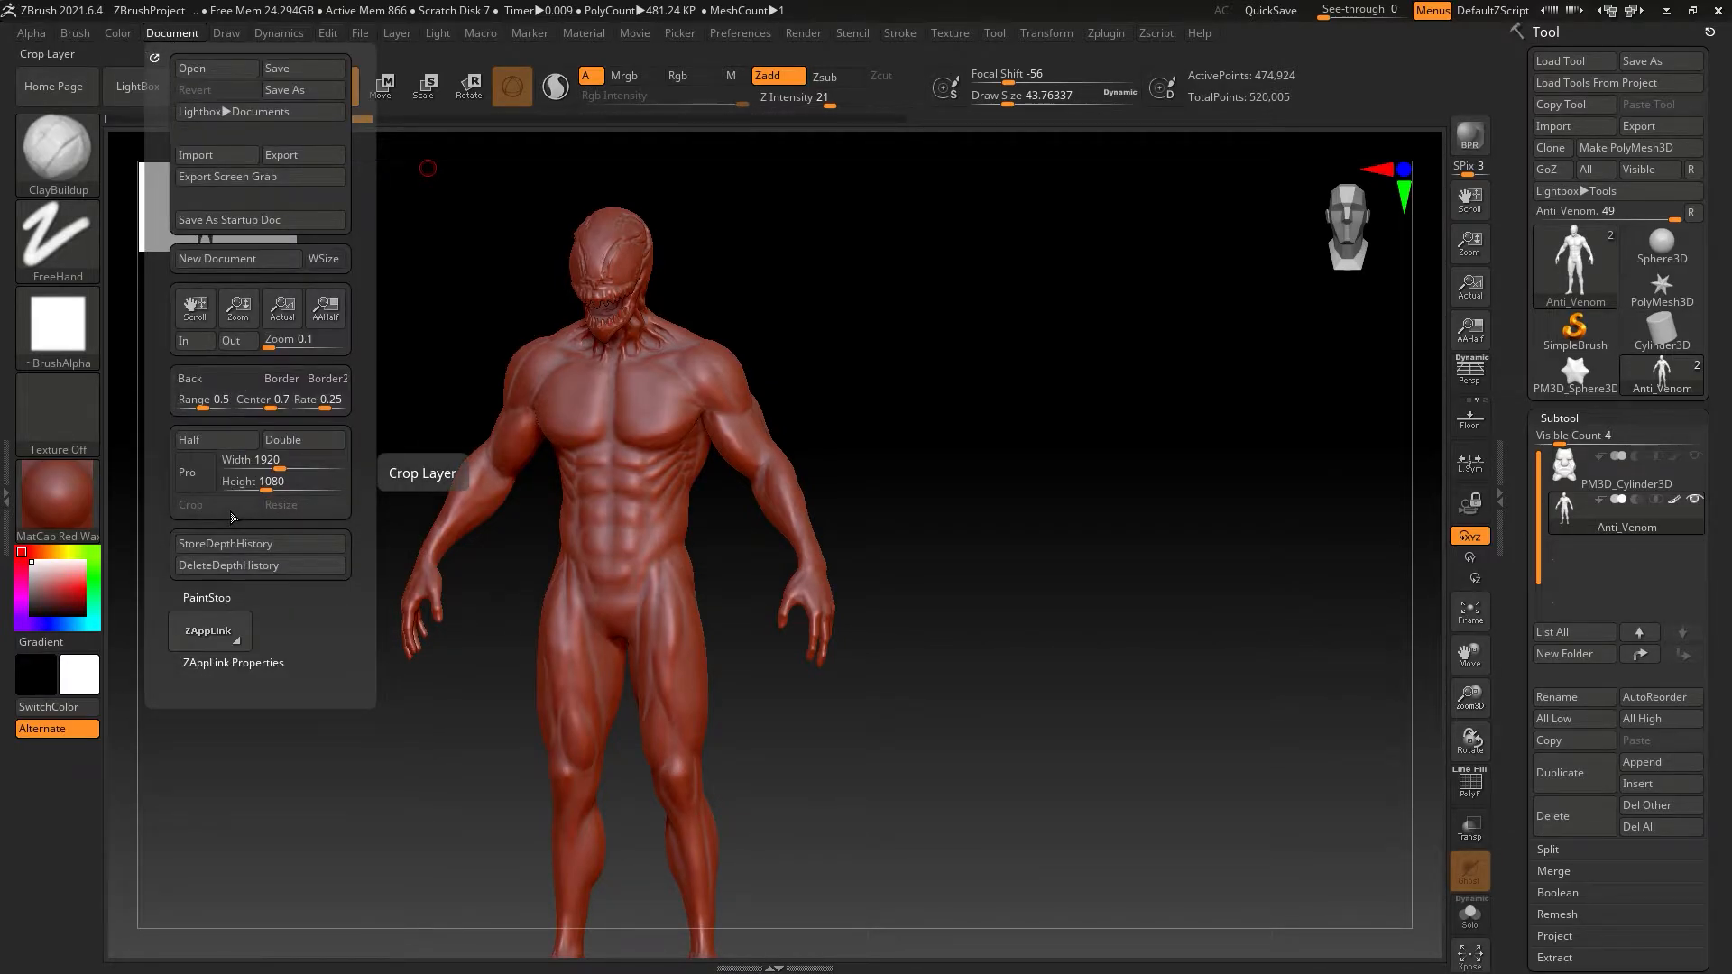
mouse_move(202, 406)
left_mouse_down()
mouse_move(174, 413)
mouse_move(195, 414)
left_mouse_up()
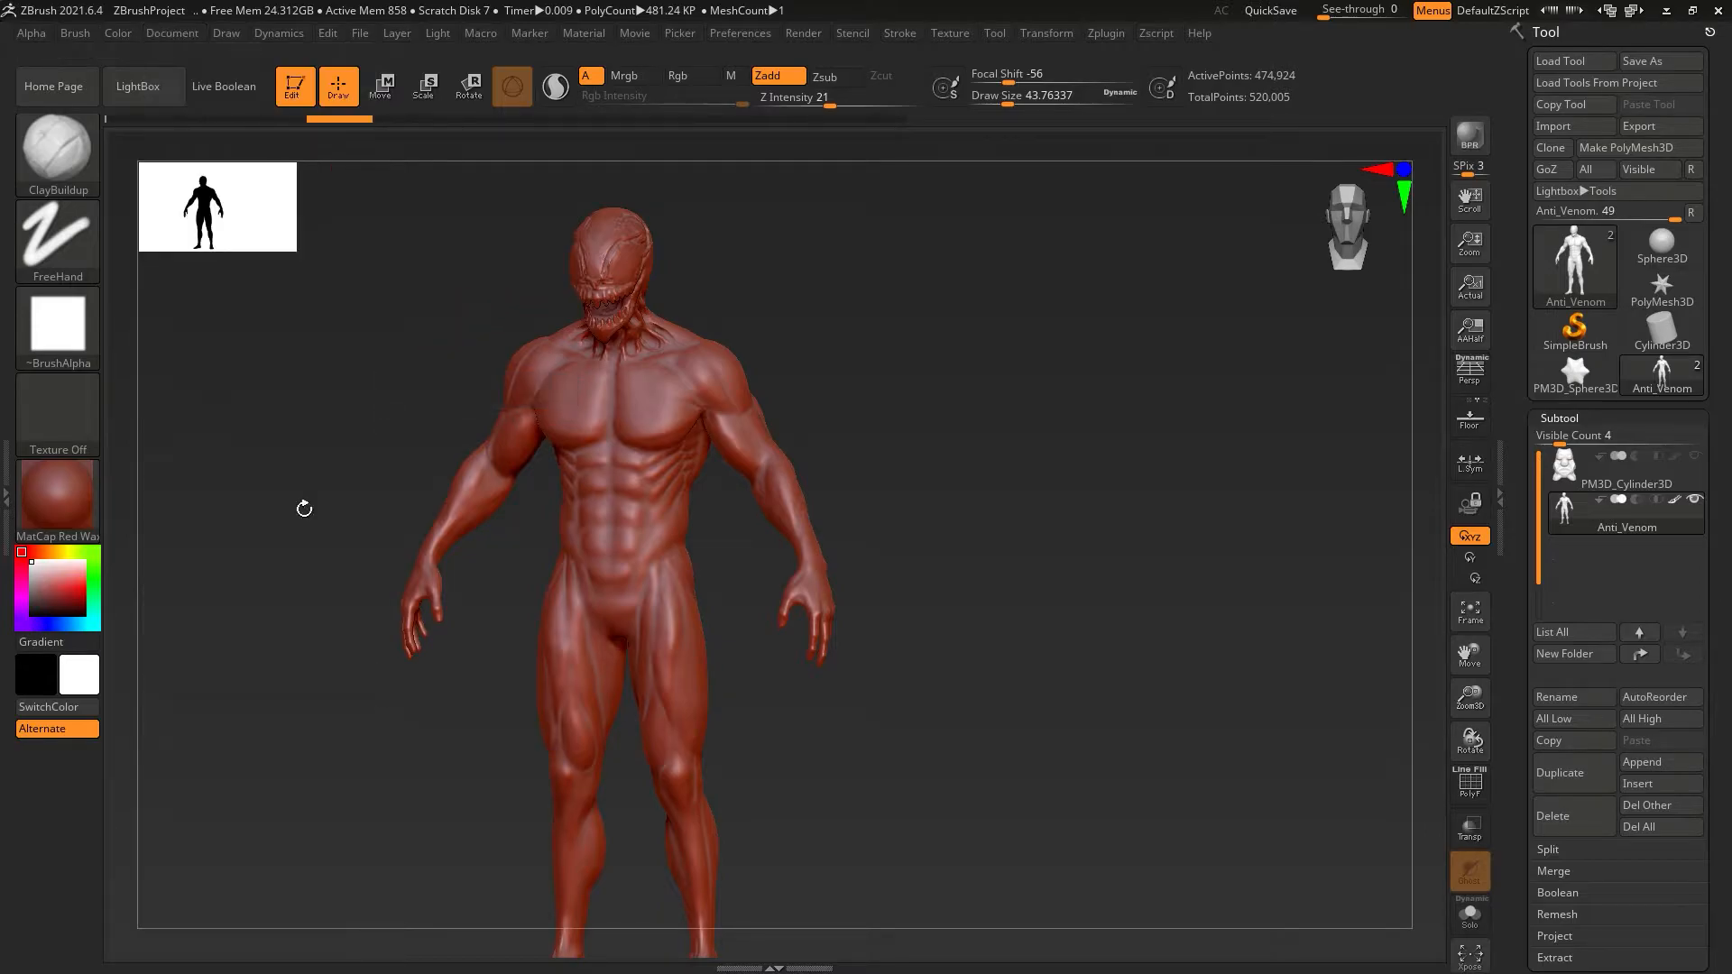
Choose a muted teal as the current color and apply it as the document background.
left_click_drag(64, 595, 261, 677)
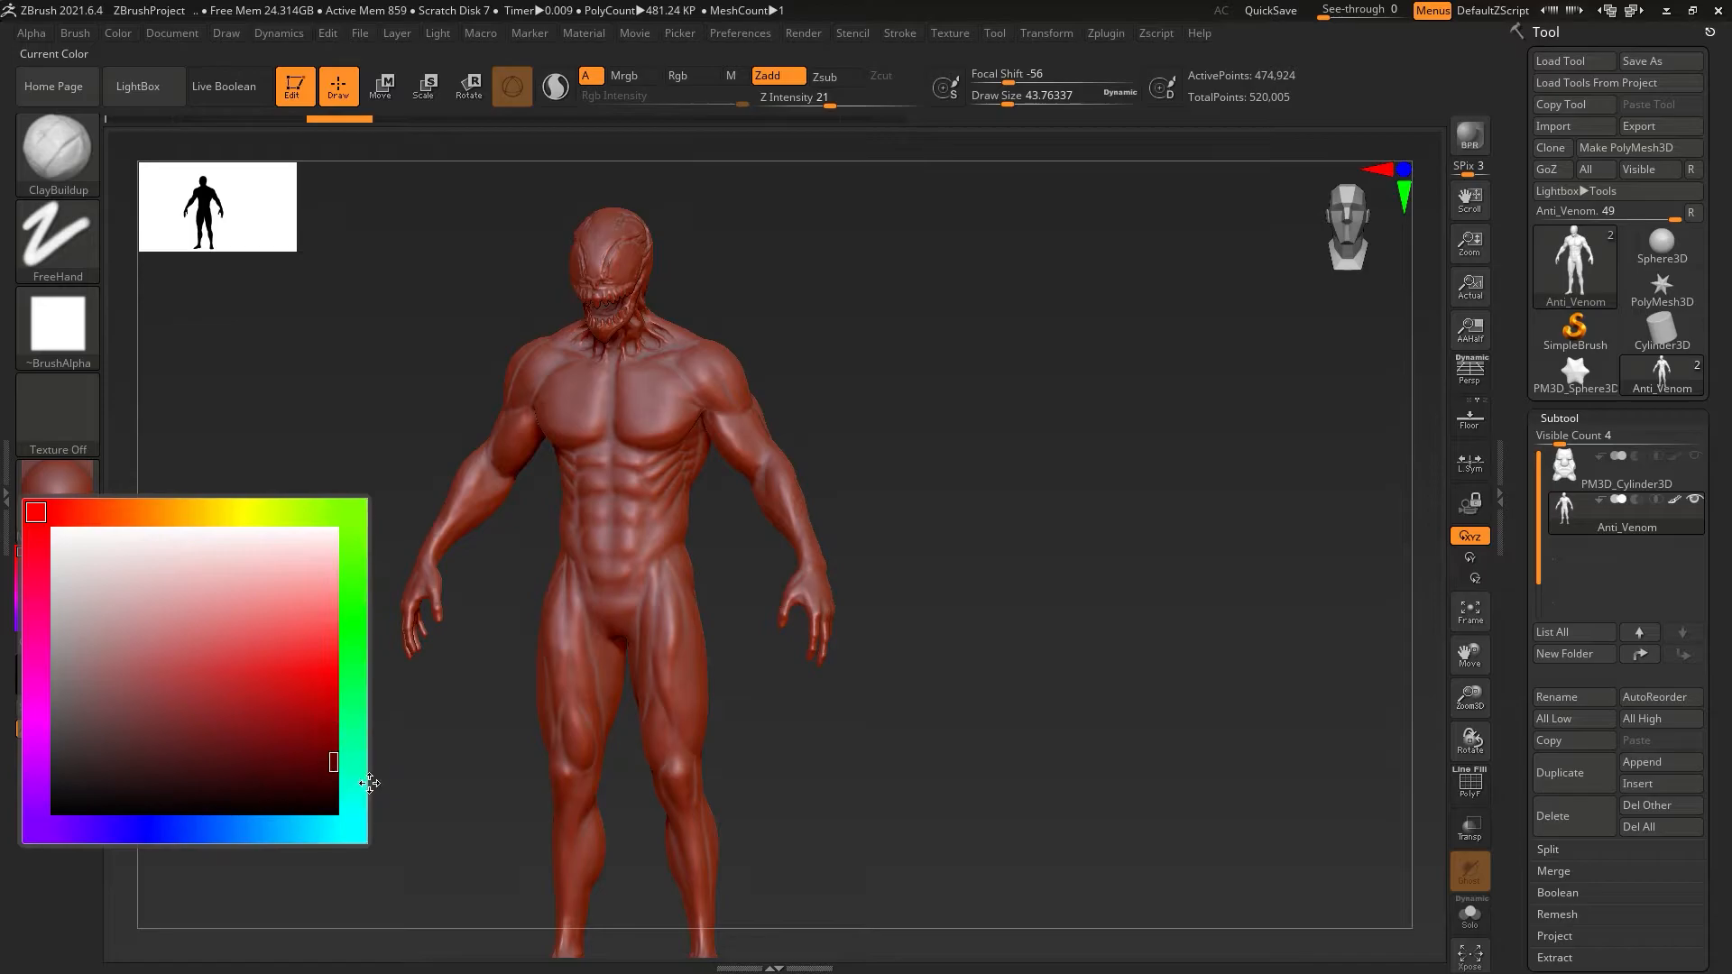
left_click(364, 783)
left_click(293, 709)
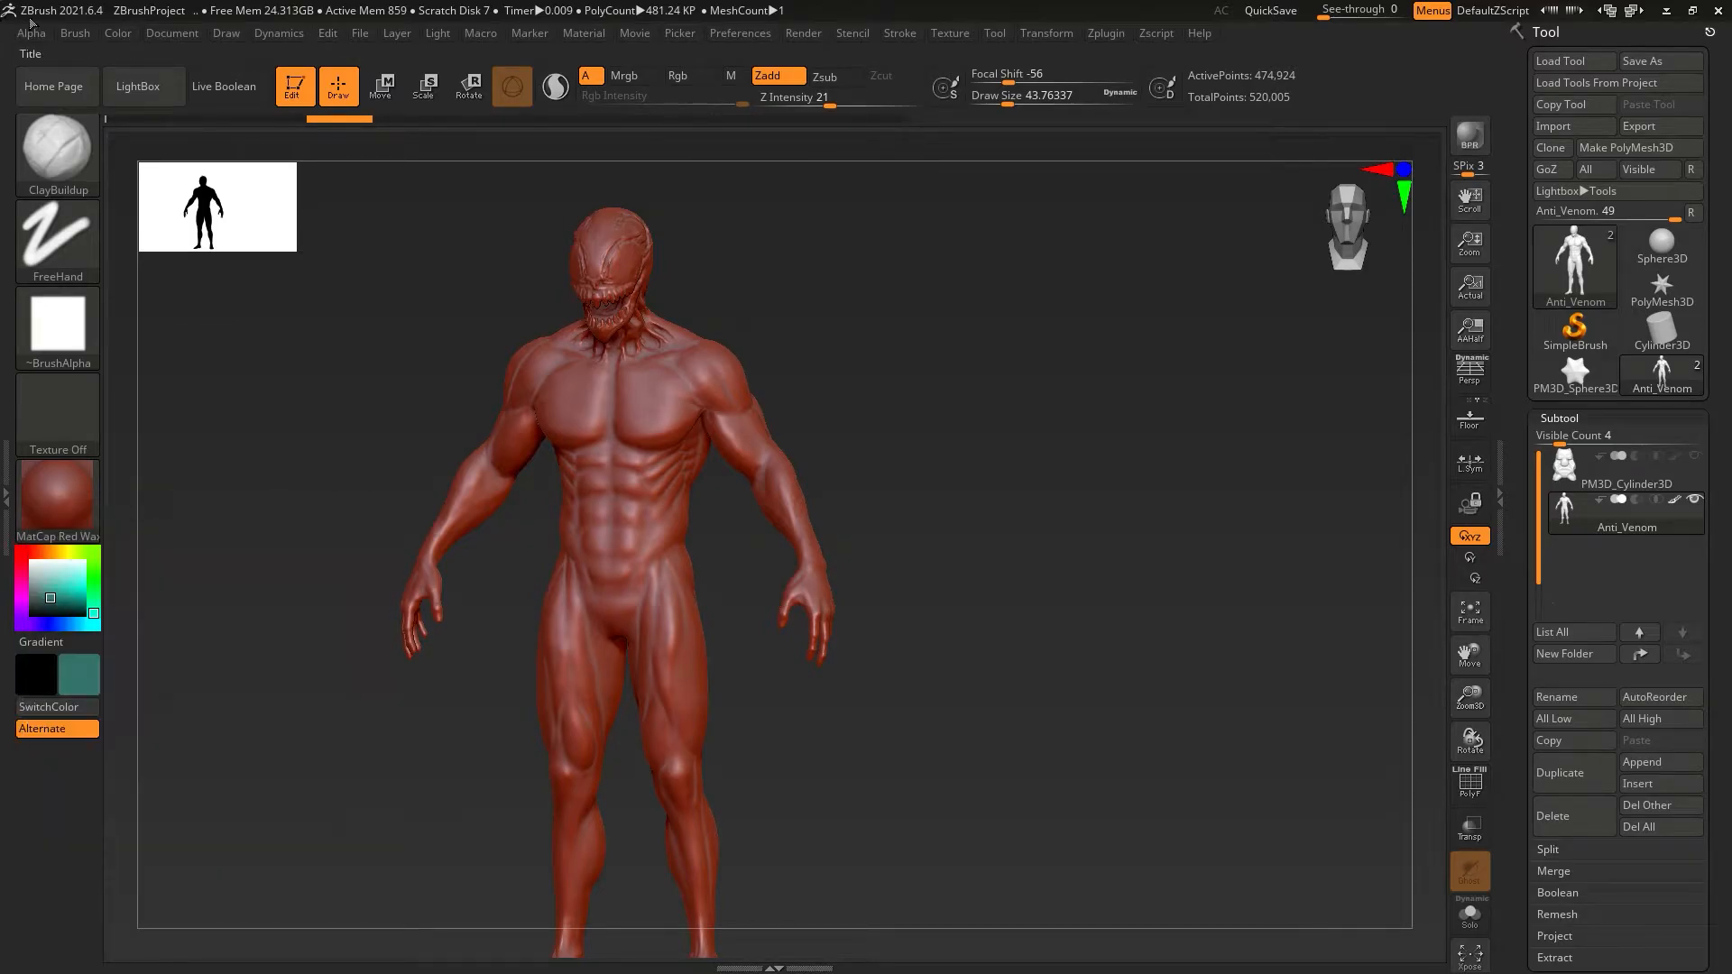
left_click(168, 34)
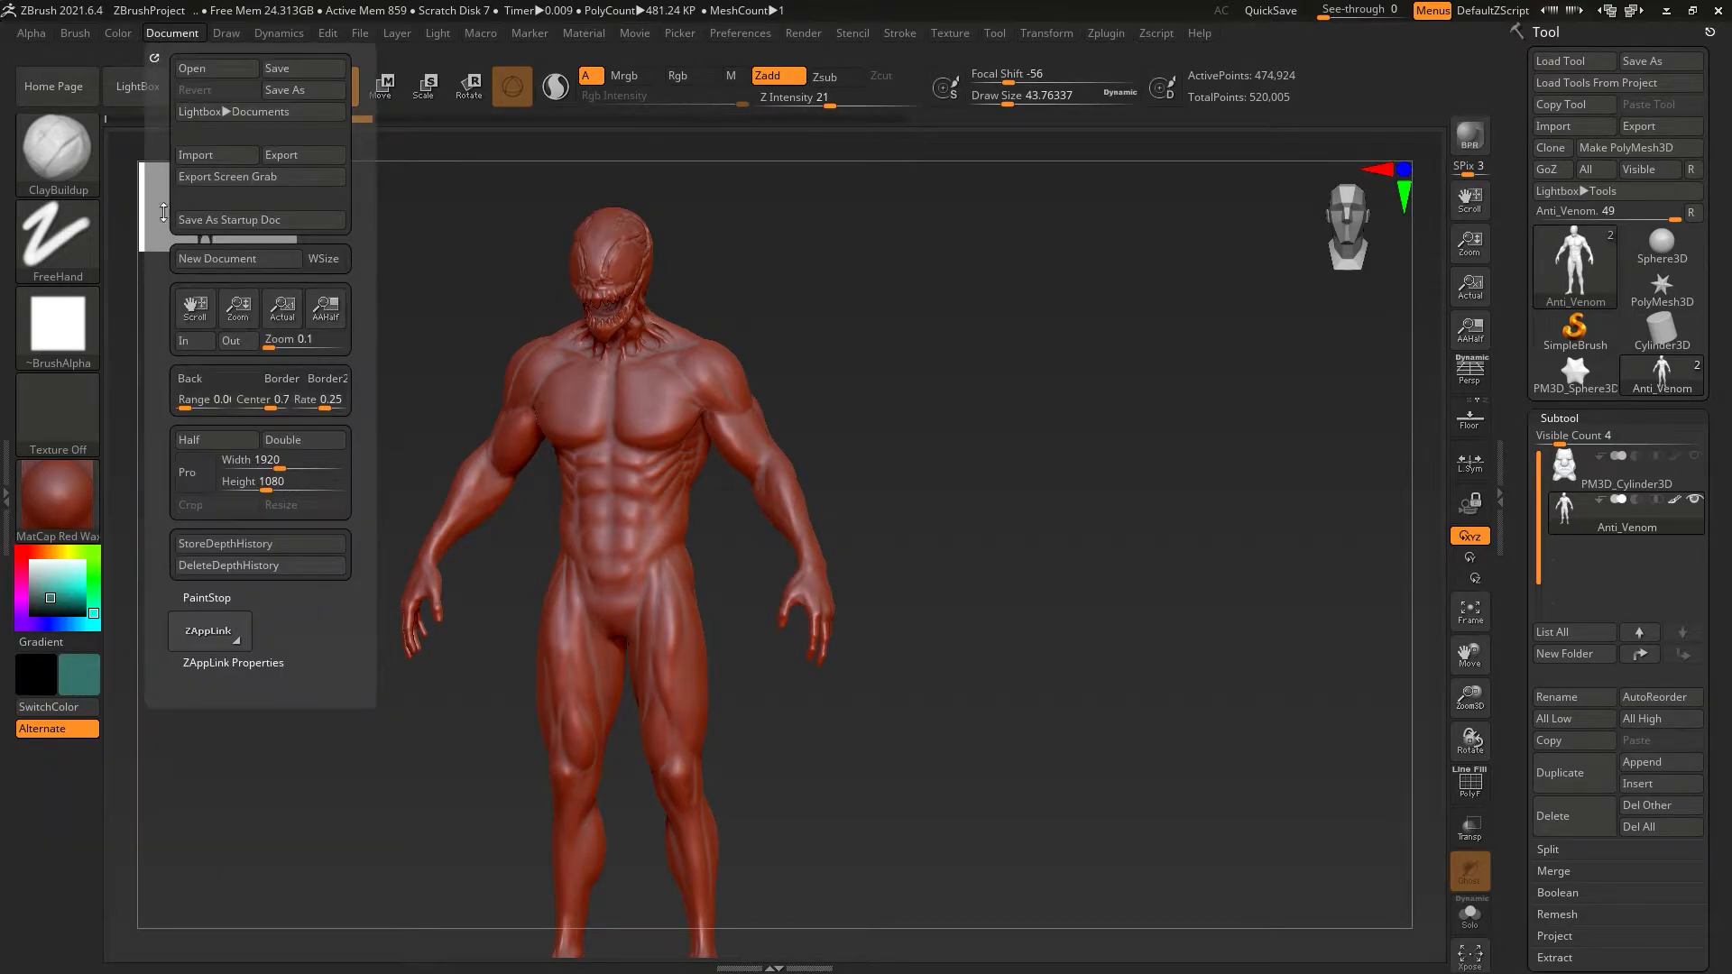
left_click(225, 390)
mouse_move(828, 502)
left_mouse_down()
mouse_move(541, 514)
mouse_move(731, 528)
left_mouse_up()
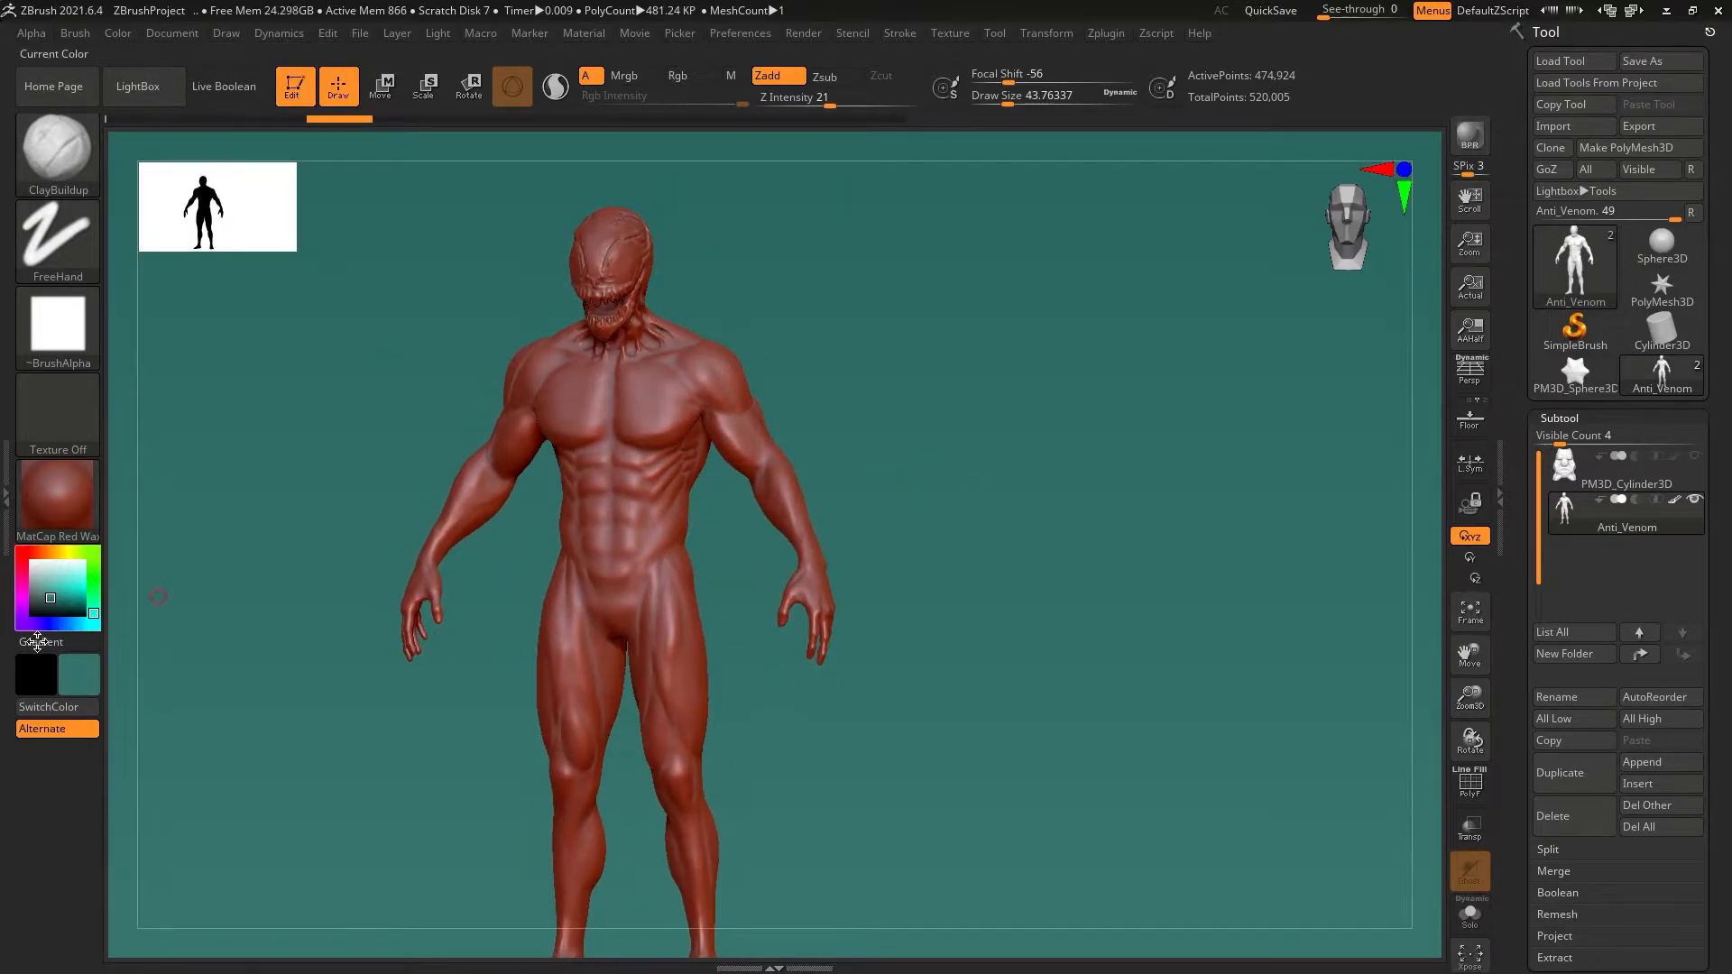
Choose dark grey (RGB 38, 38, 38) as the current color and apply it as the document background.
left_click(79, 673)
left_click_drag(57, 722, 50, 776)
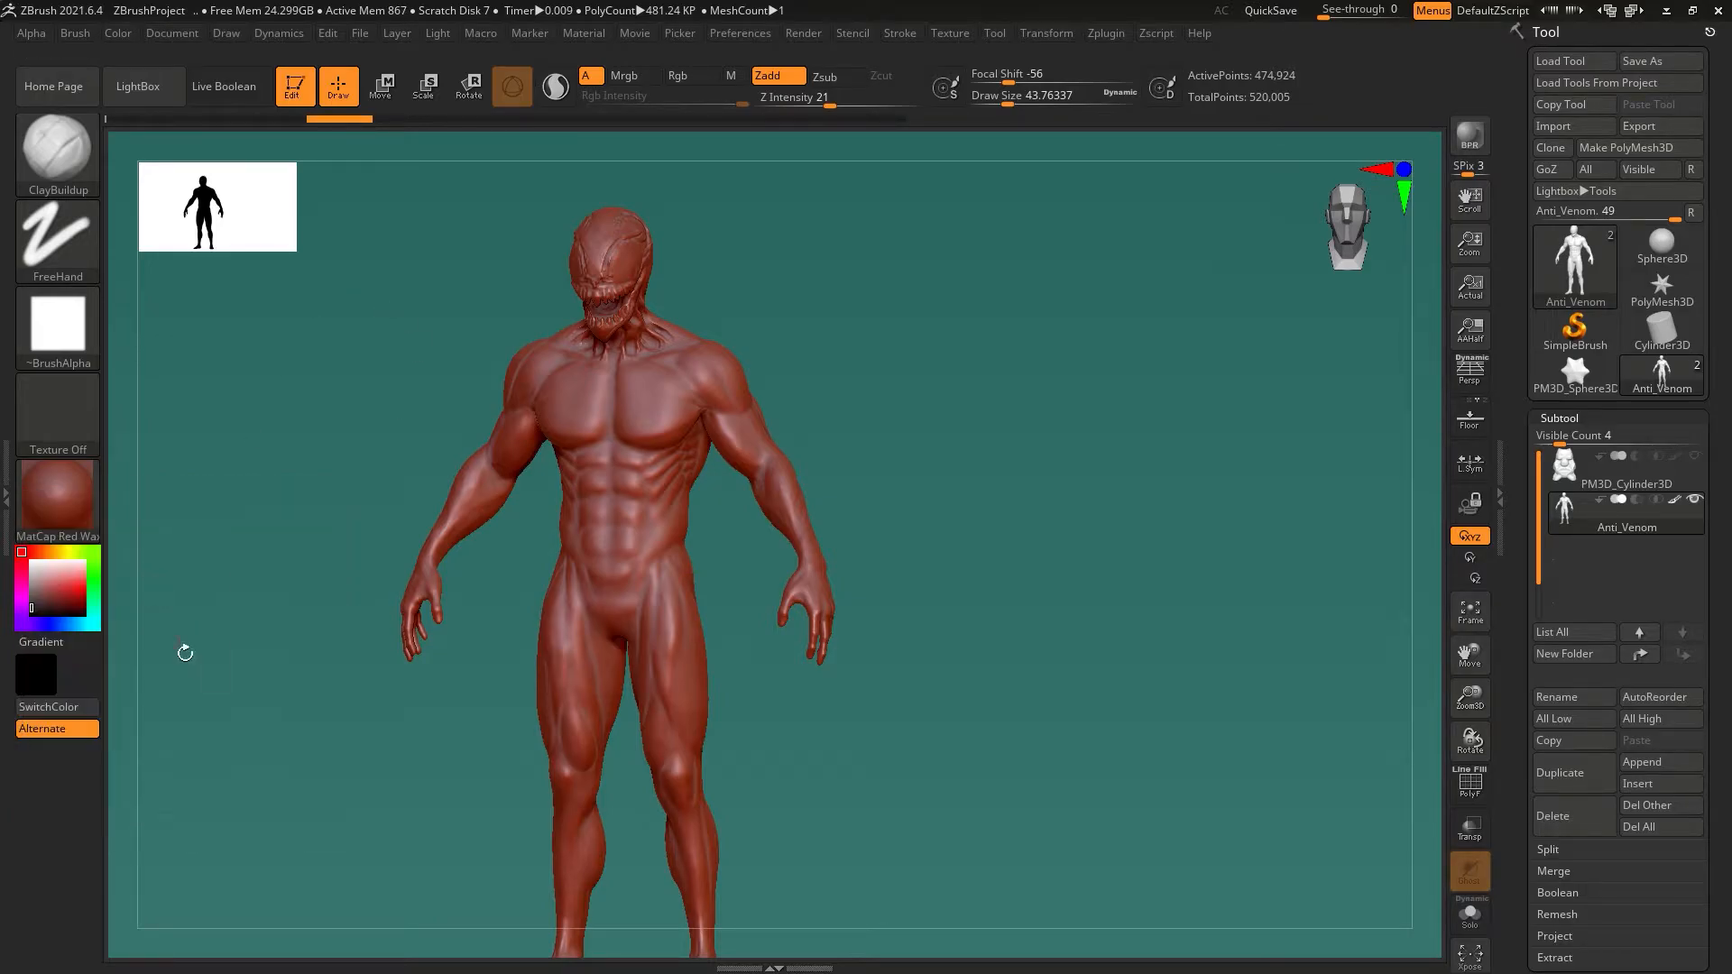
left_click(181, 37)
left_click(208, 380)
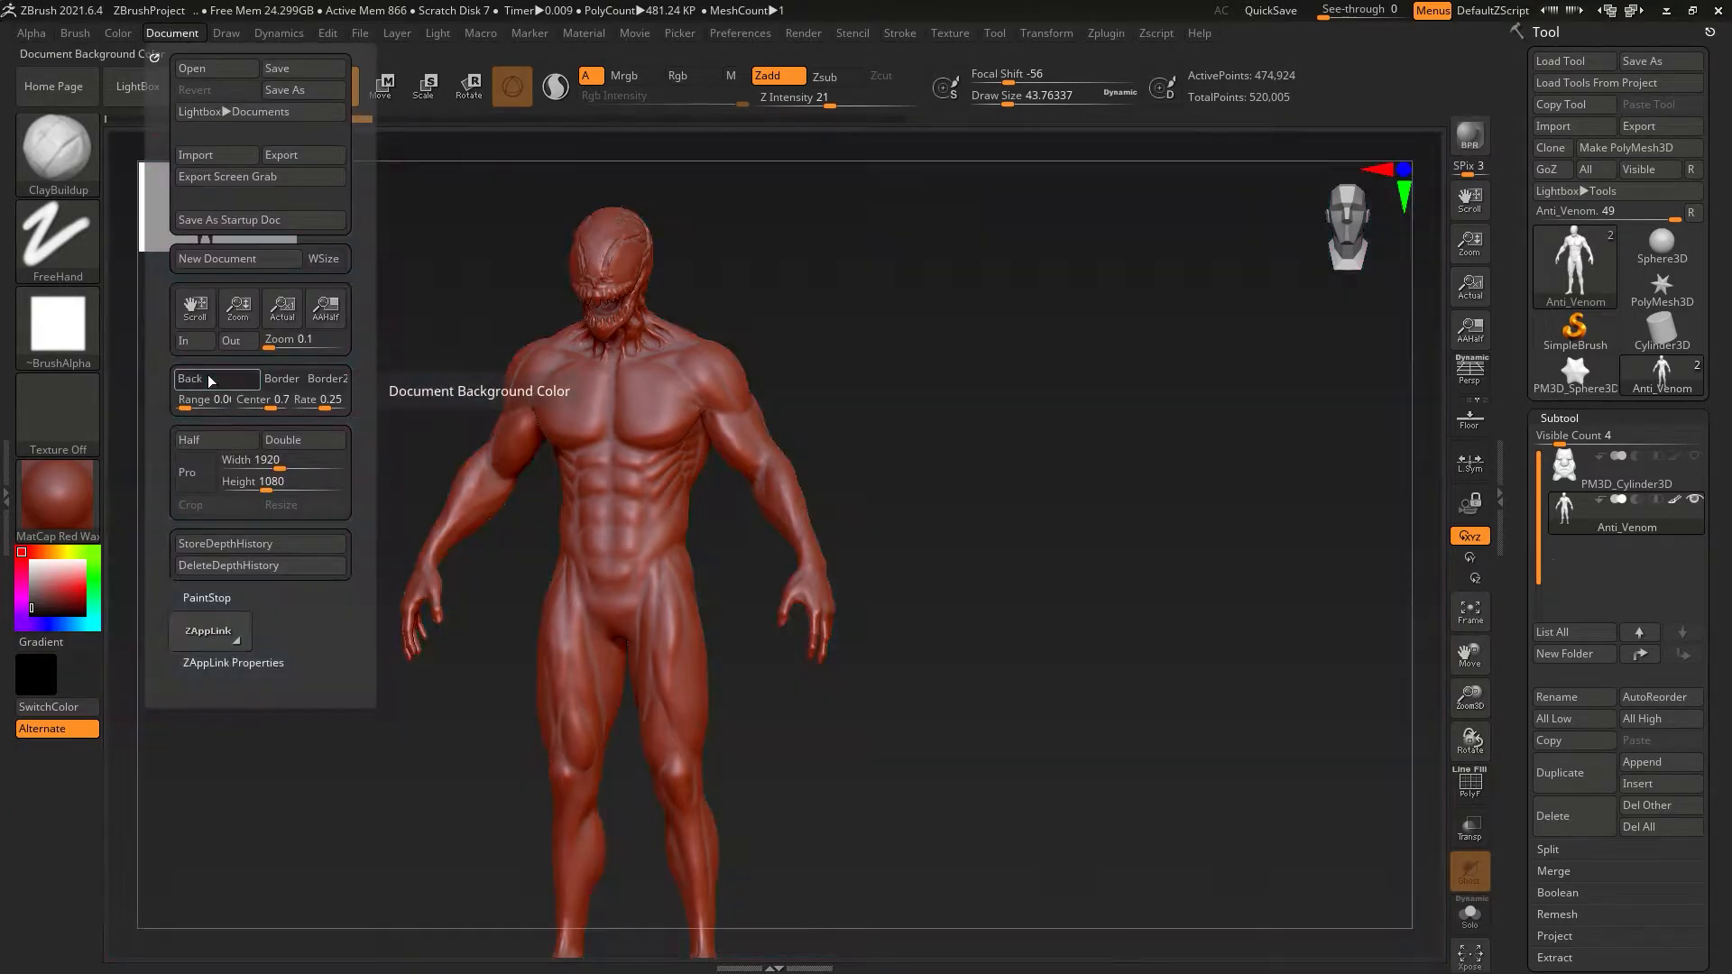
left_click_drag(717, 483, 666, 490)
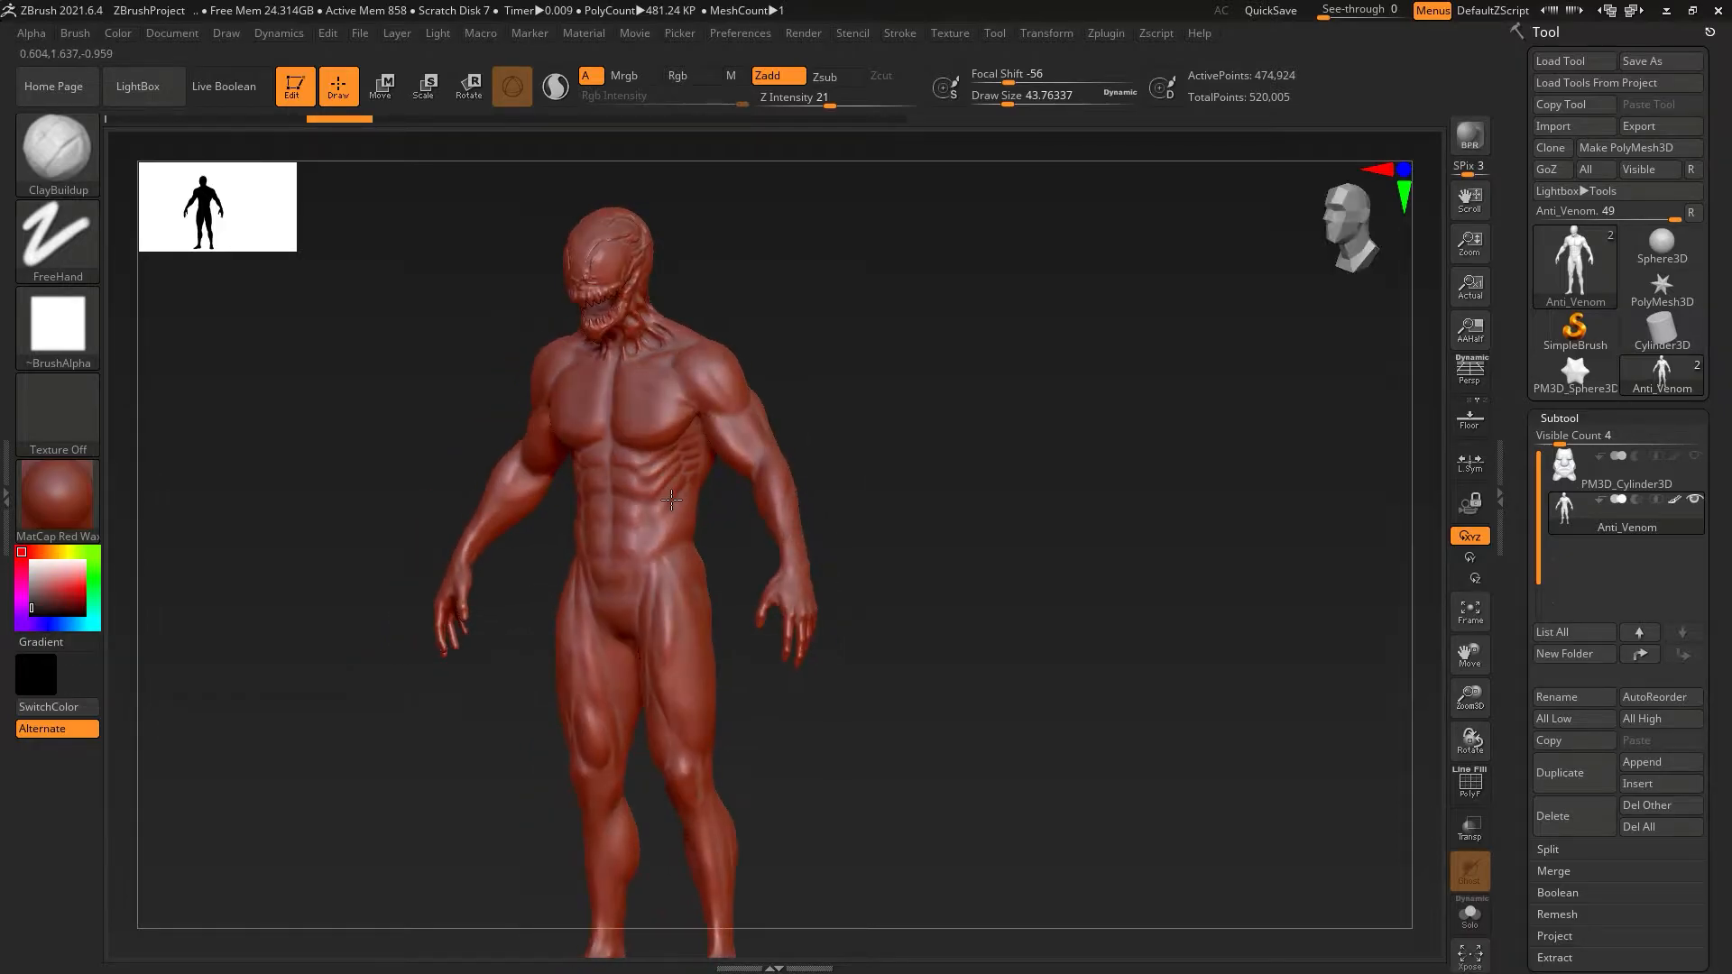
right_click_drag(703, 441, 771, 497, "alt")
right_click_drag(830, 444, 772, 494, "alt")
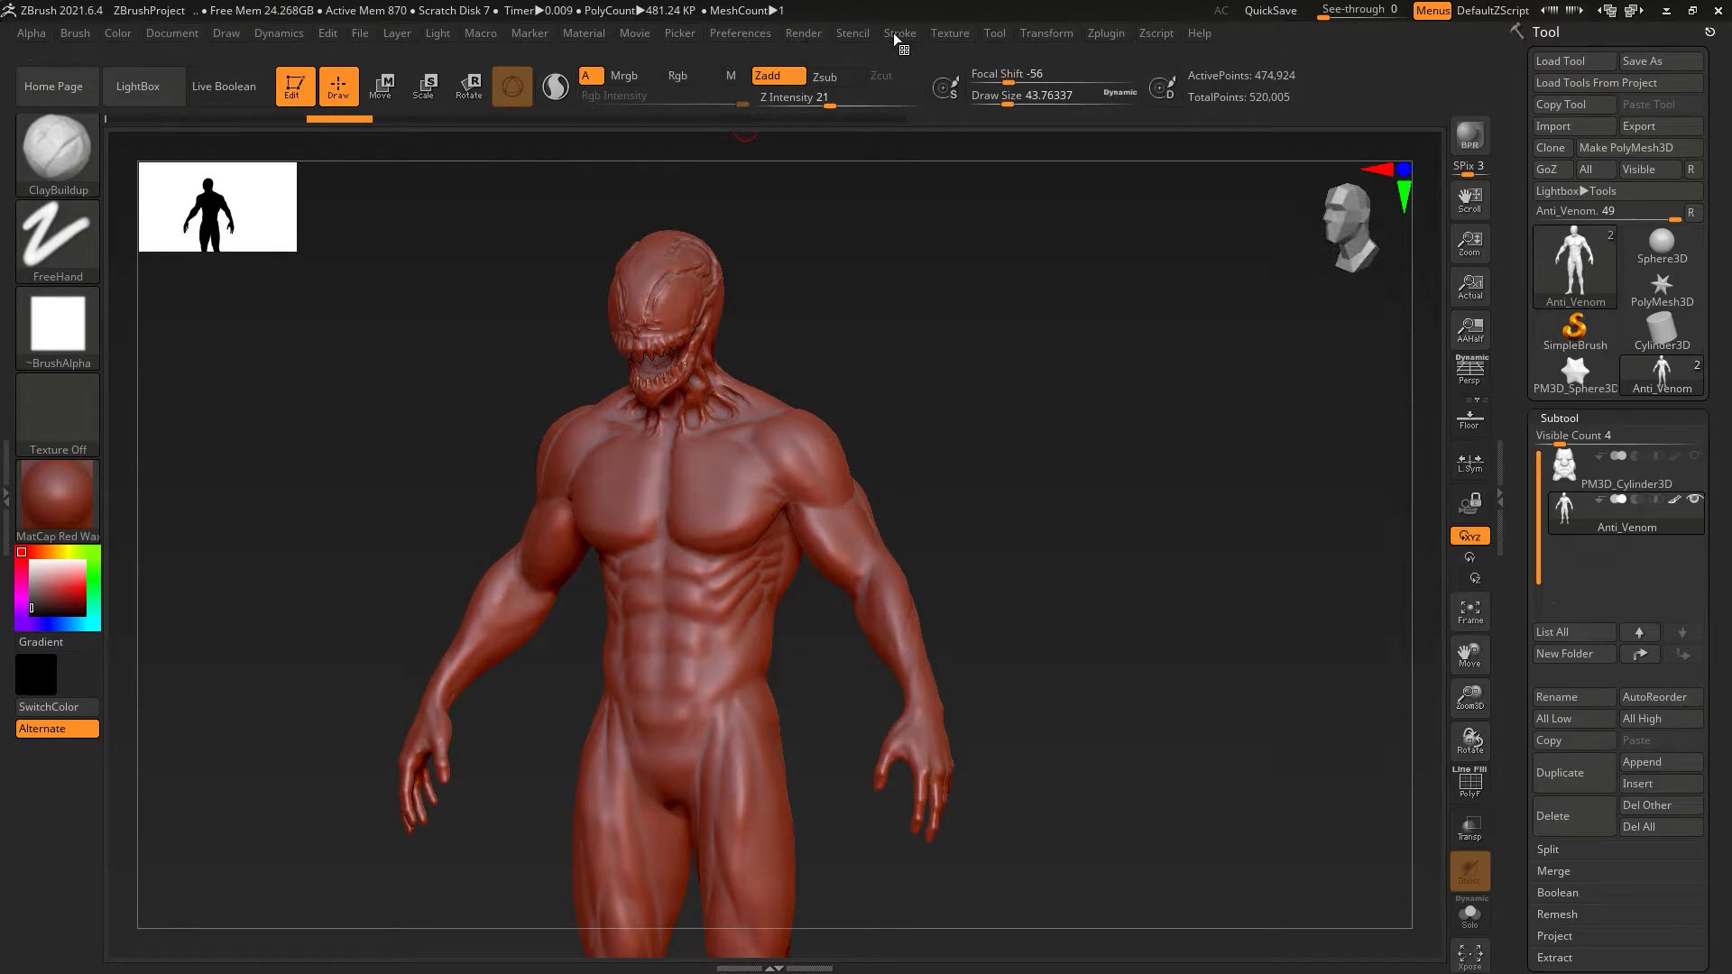
Expand the IColors interface color preferences and choose bright green (RGB 120, 207, 33) as the current color.
left_click(747, 40)
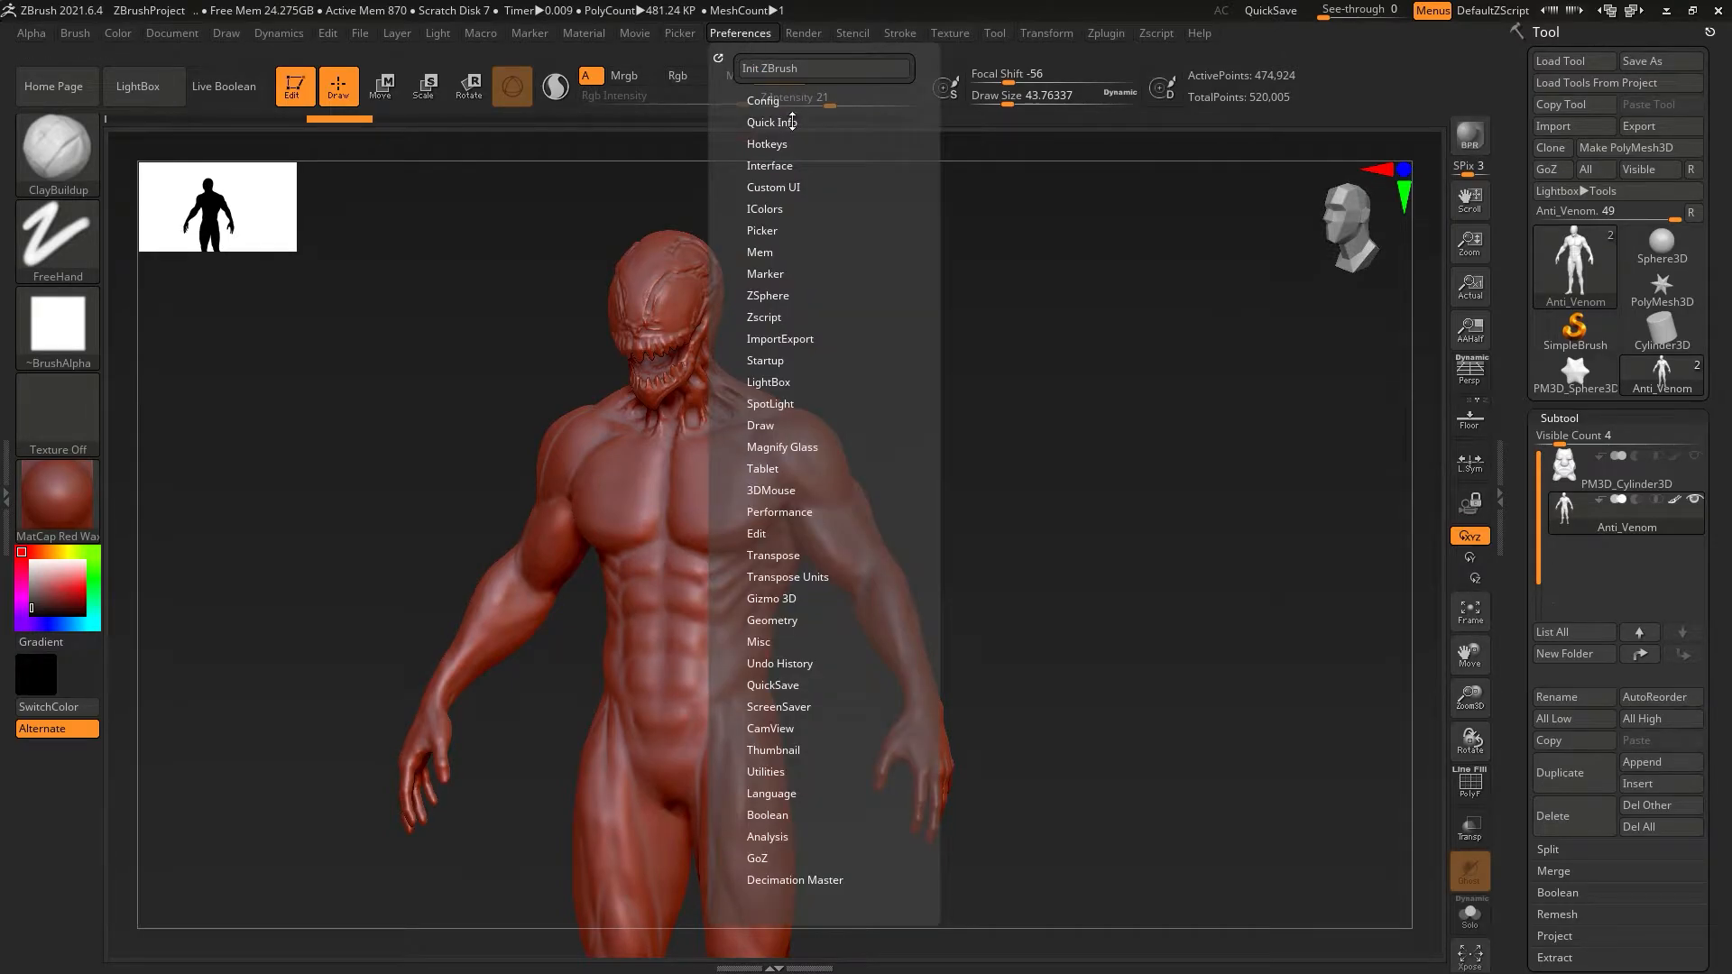
left_click(785, 214)
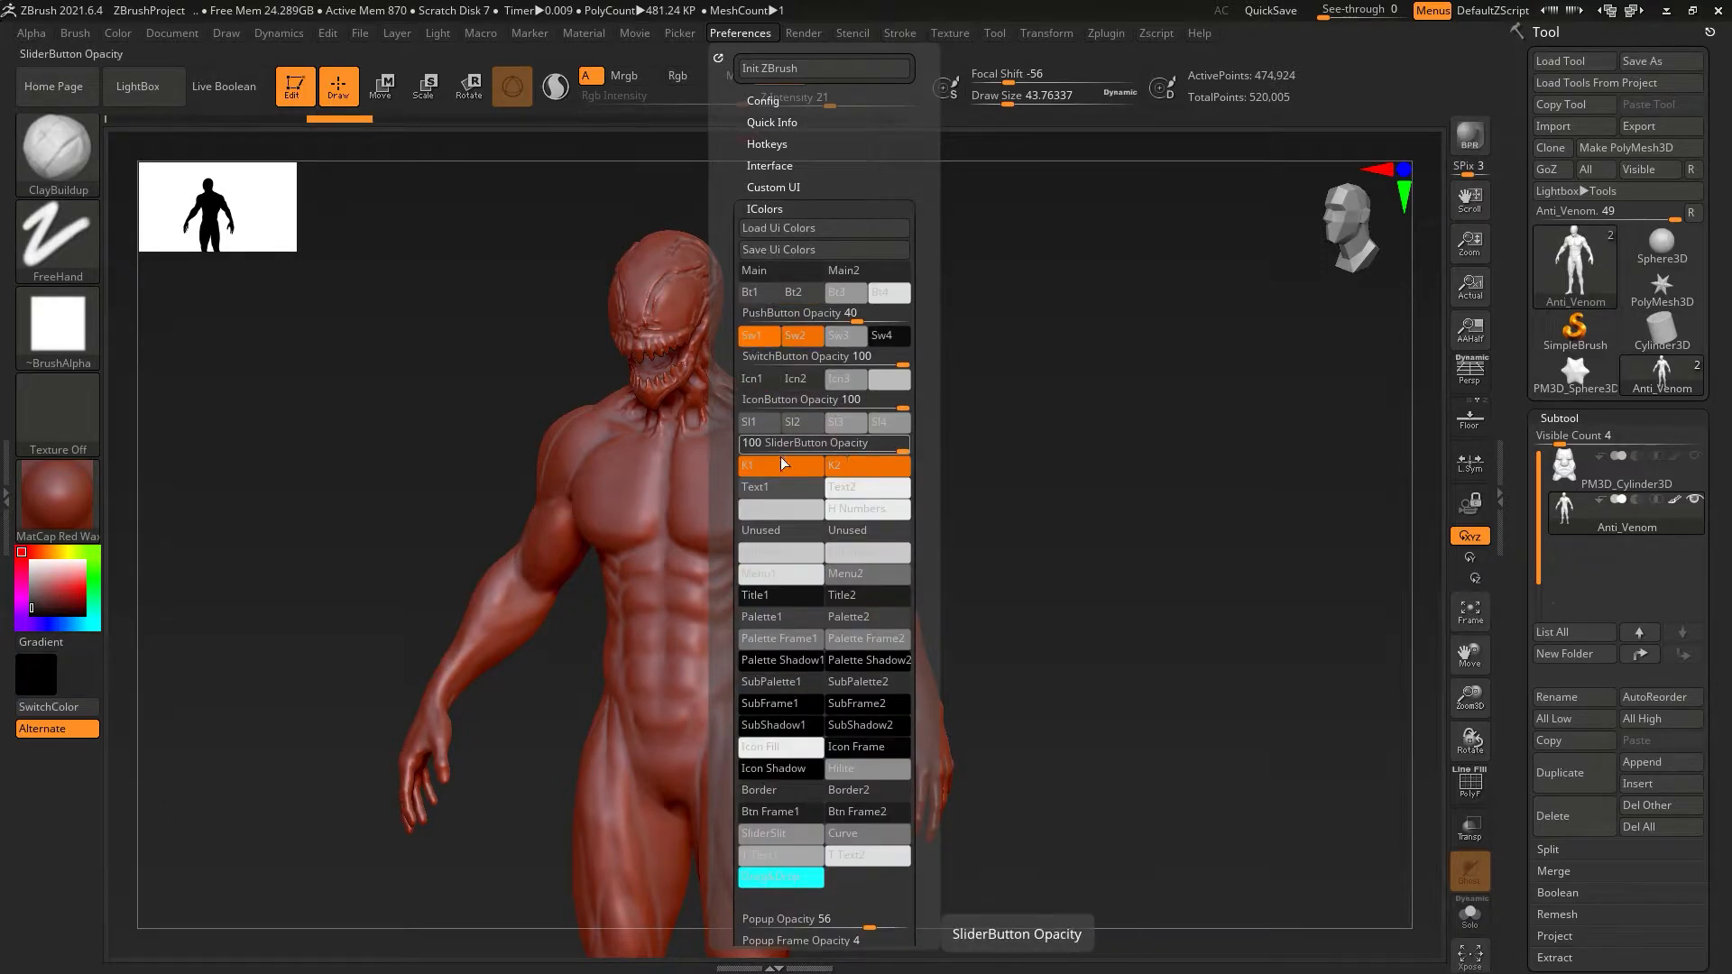
left_click(79, 676)
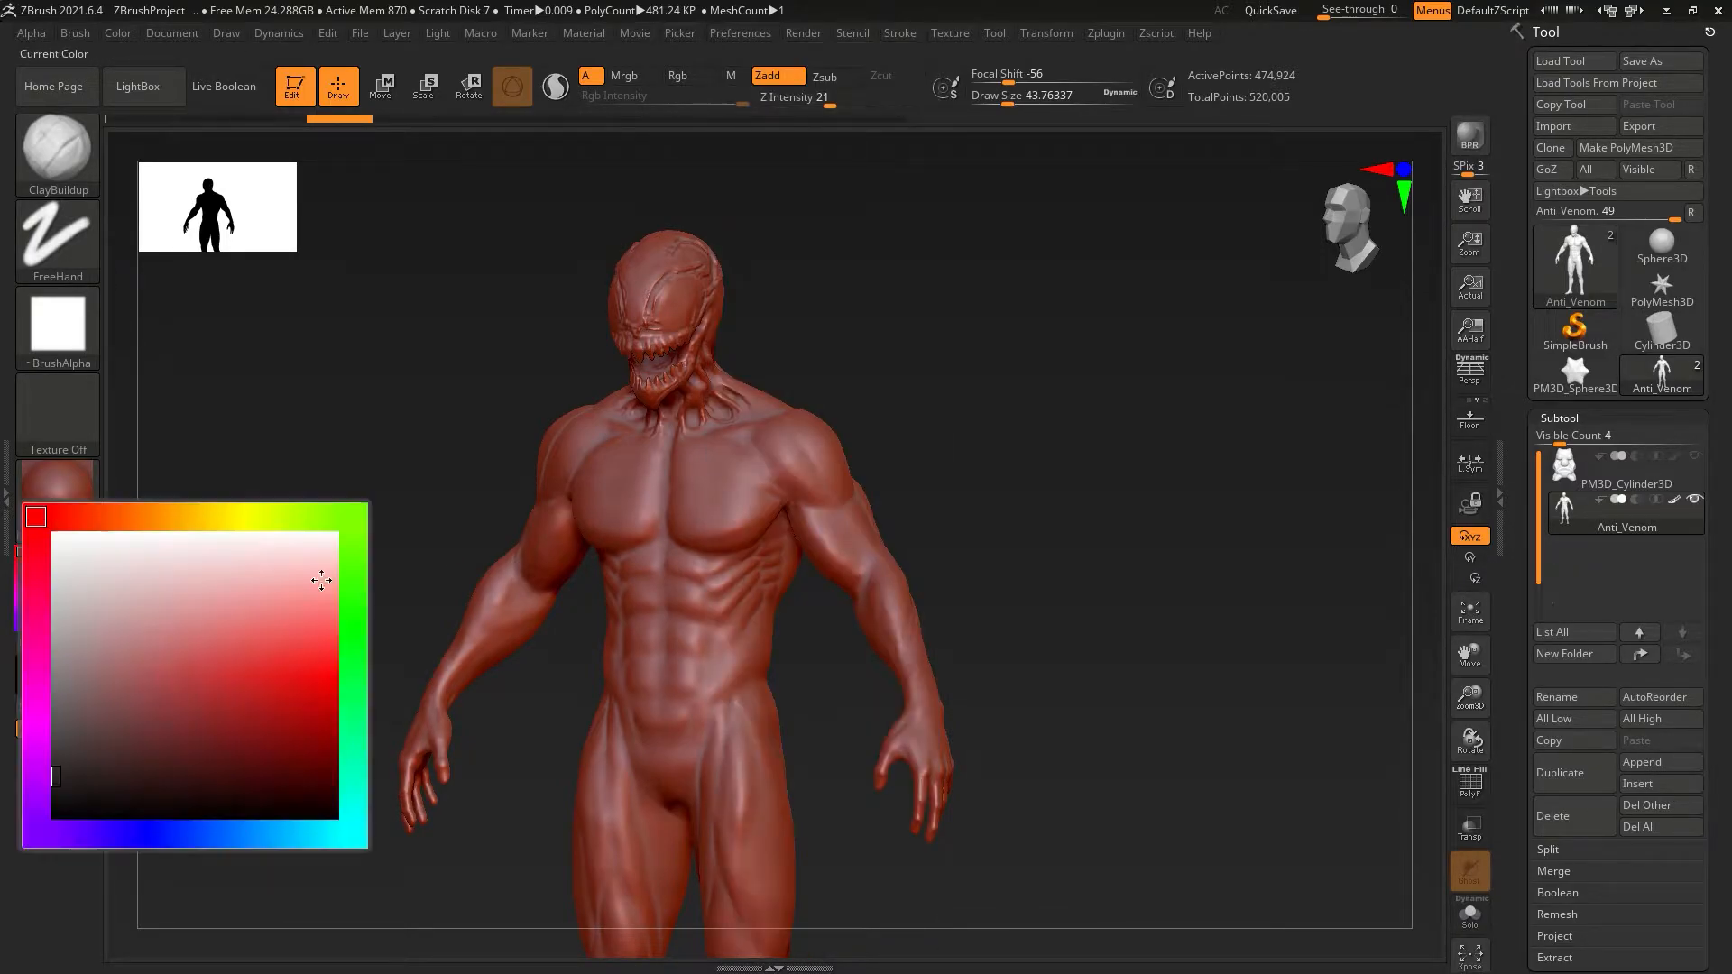
left_click(76, 667)
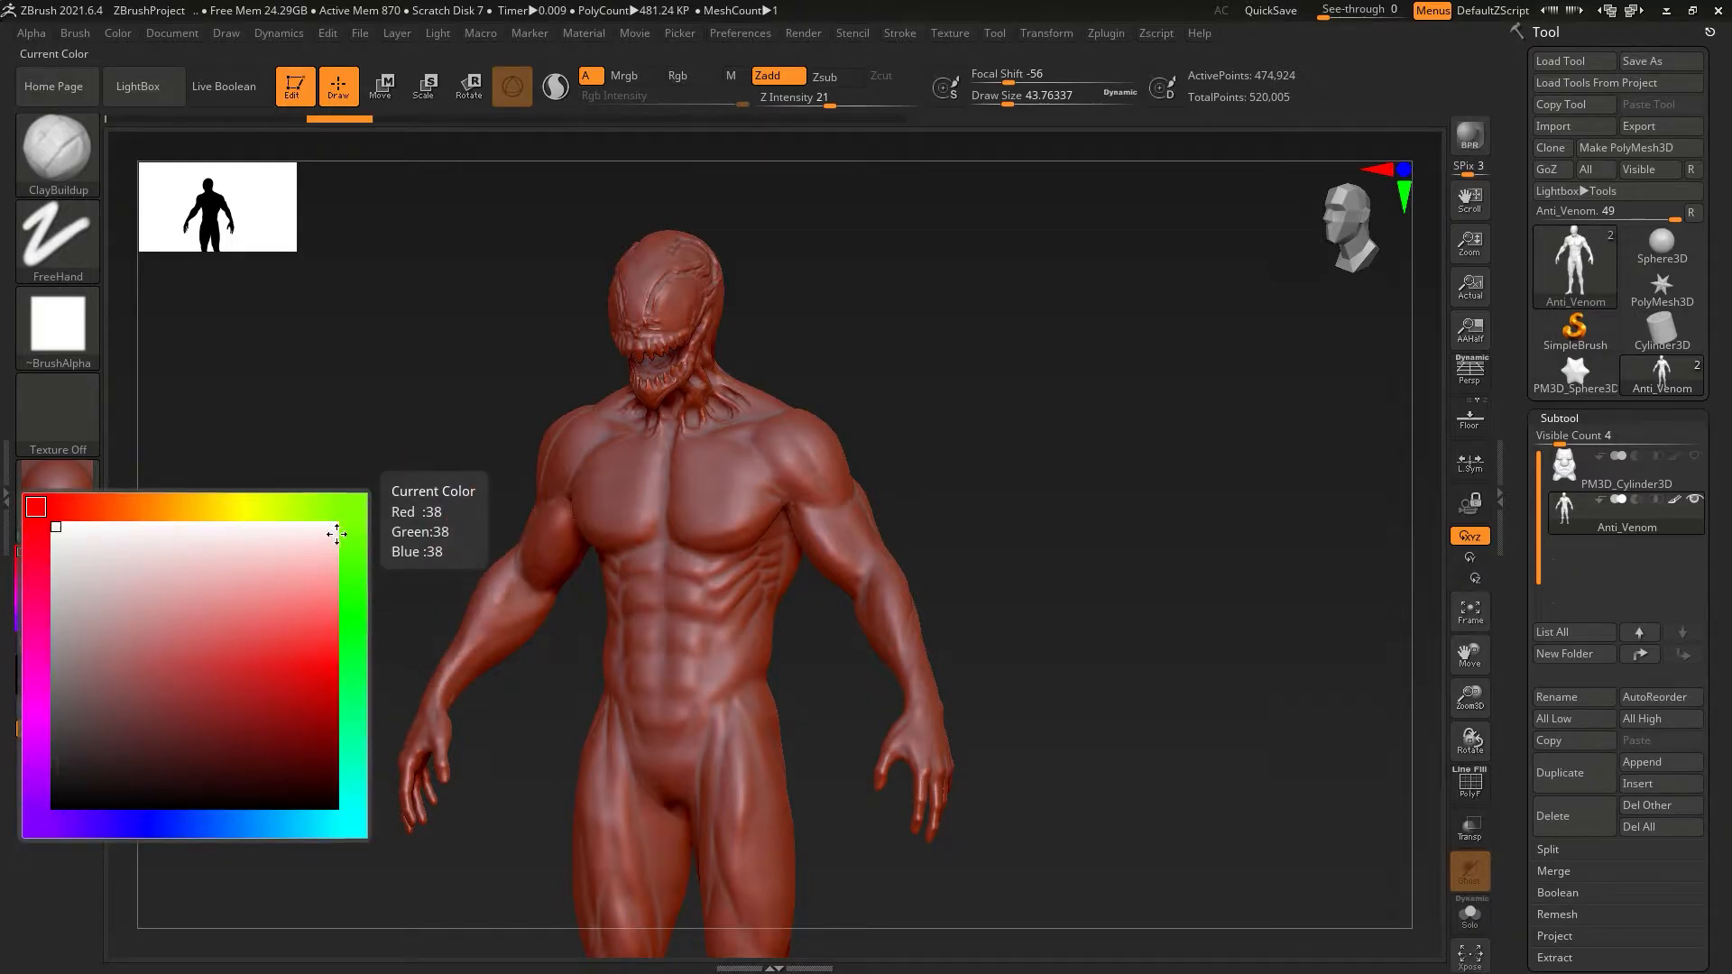
left_click(352, 522)
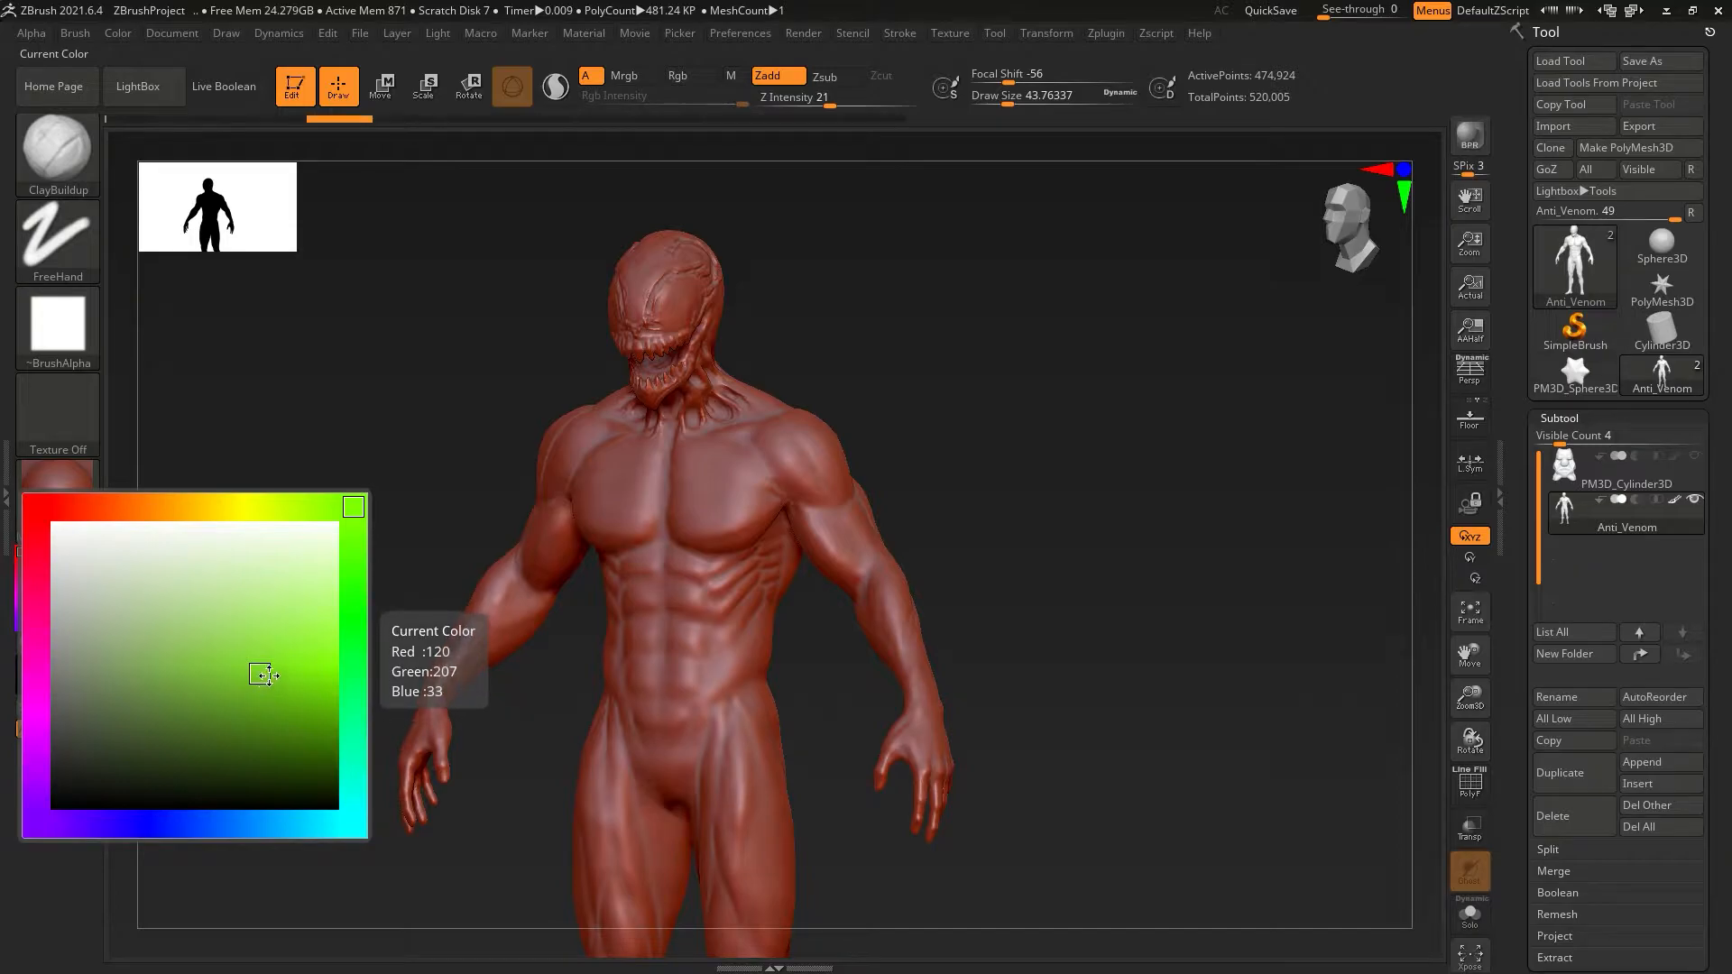
Apply the current green to the interface color swatches Sw1, Sw2, K1 and K2.
left_click(744, 34)
left_click(763, 338)
left_click(810, 339)
left_click(815, 466)
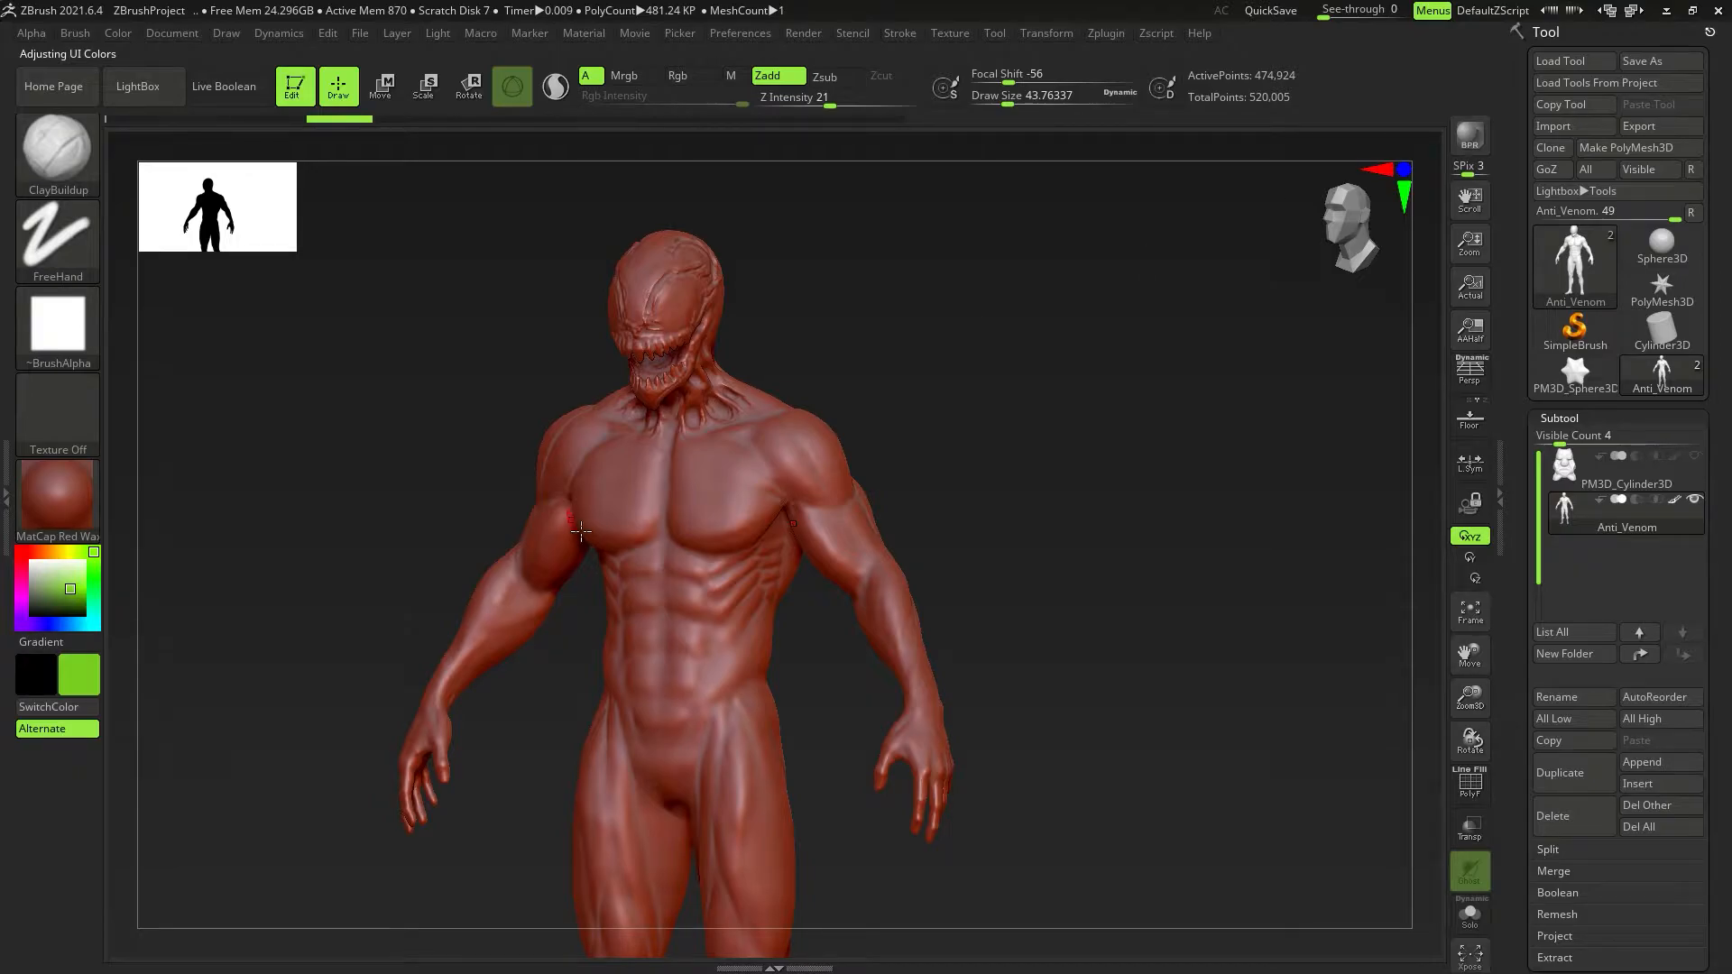
right_click_drag(727, 463, 691, 352, "ctrl")
right_click_drag(691, 352, 732, 515)
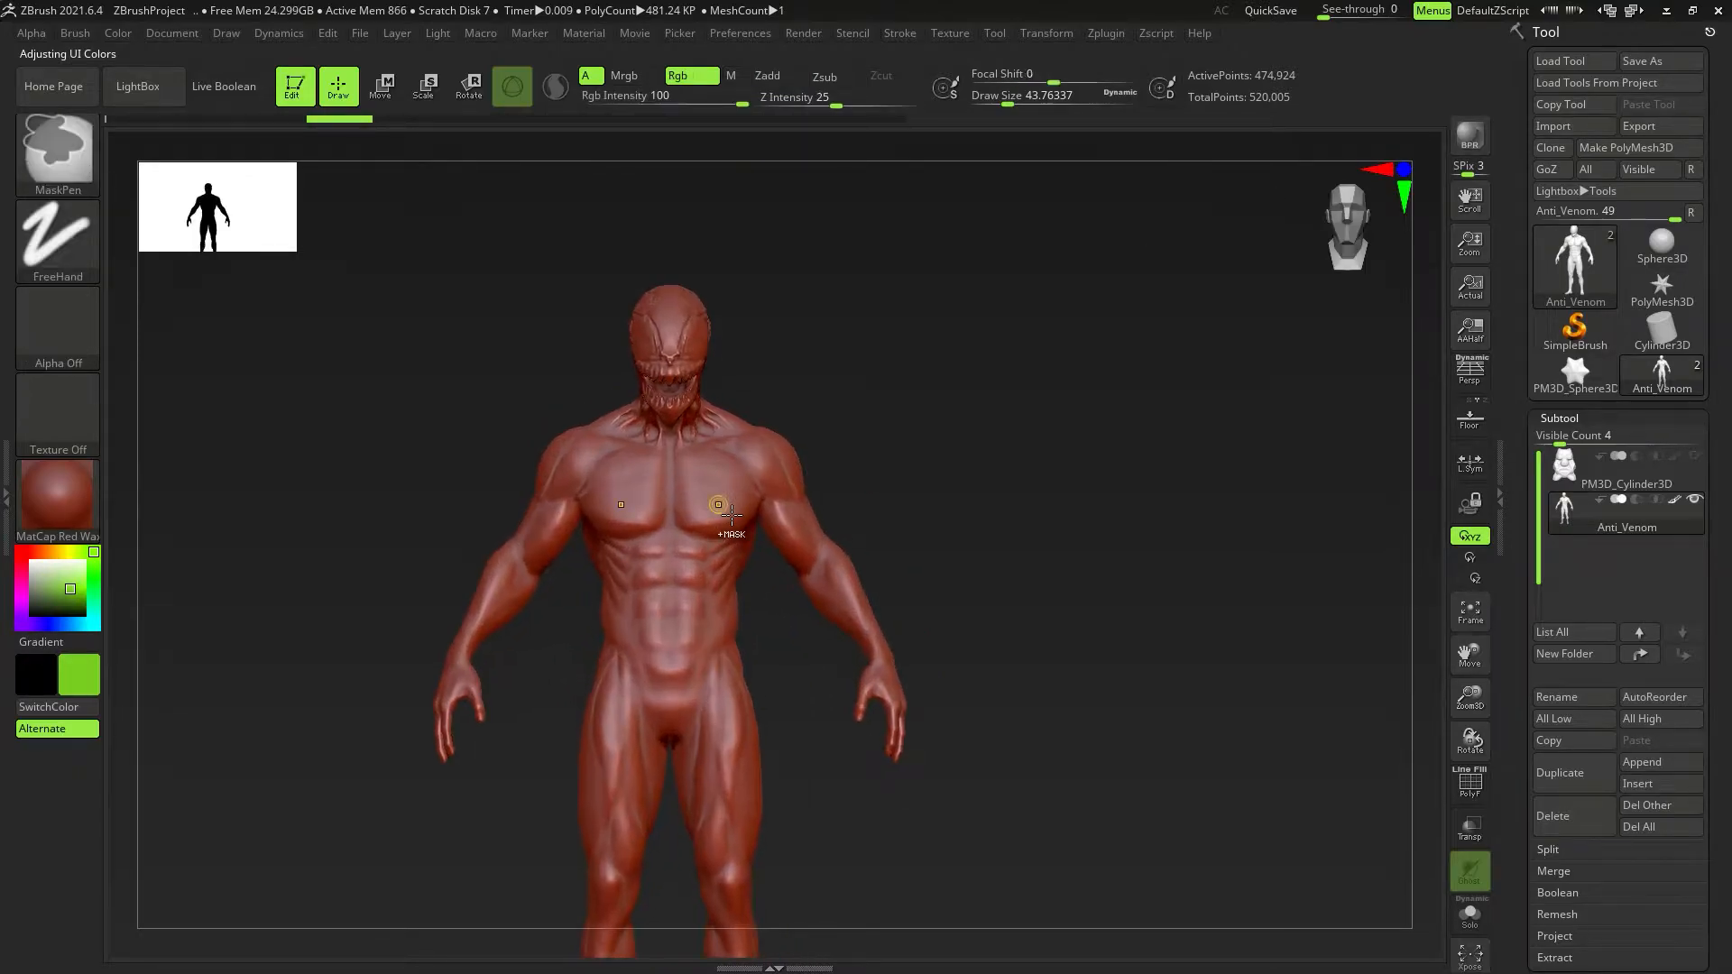
right_click_drag(787, 432, 773, 520, "alt")
Collapse the IColors preferences and expand the Config options for storing or saving the interface.
left_click(747, 34)
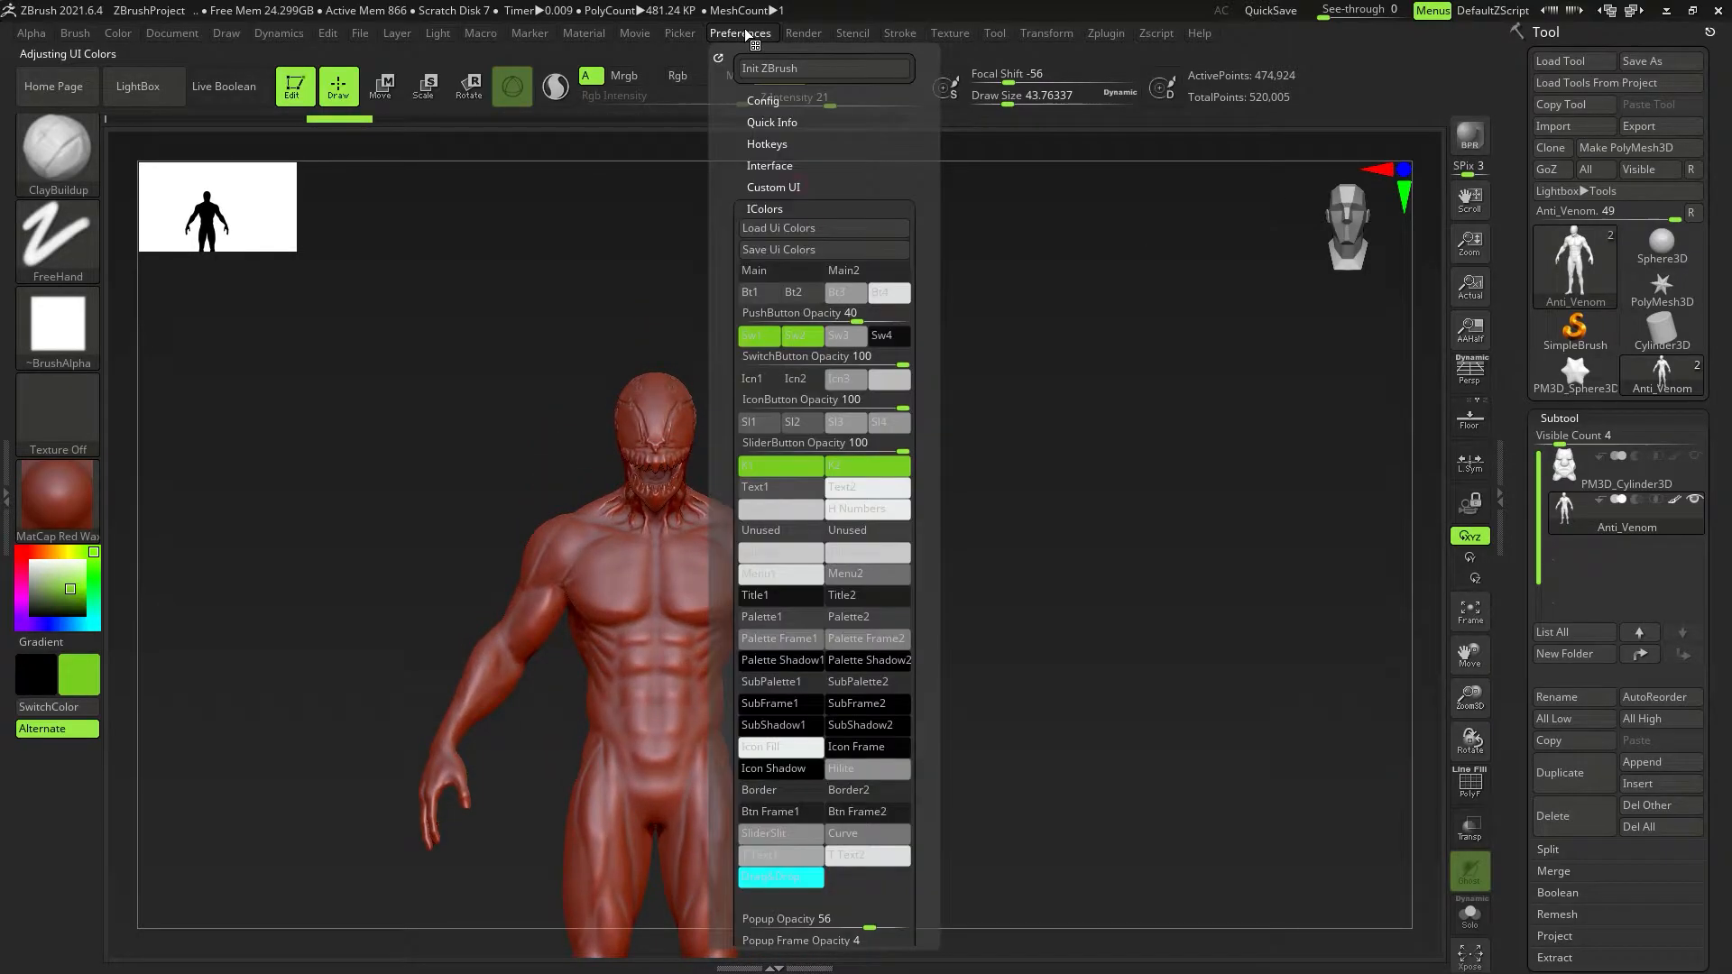
left_click(781, 211)
left_click(779, 102)
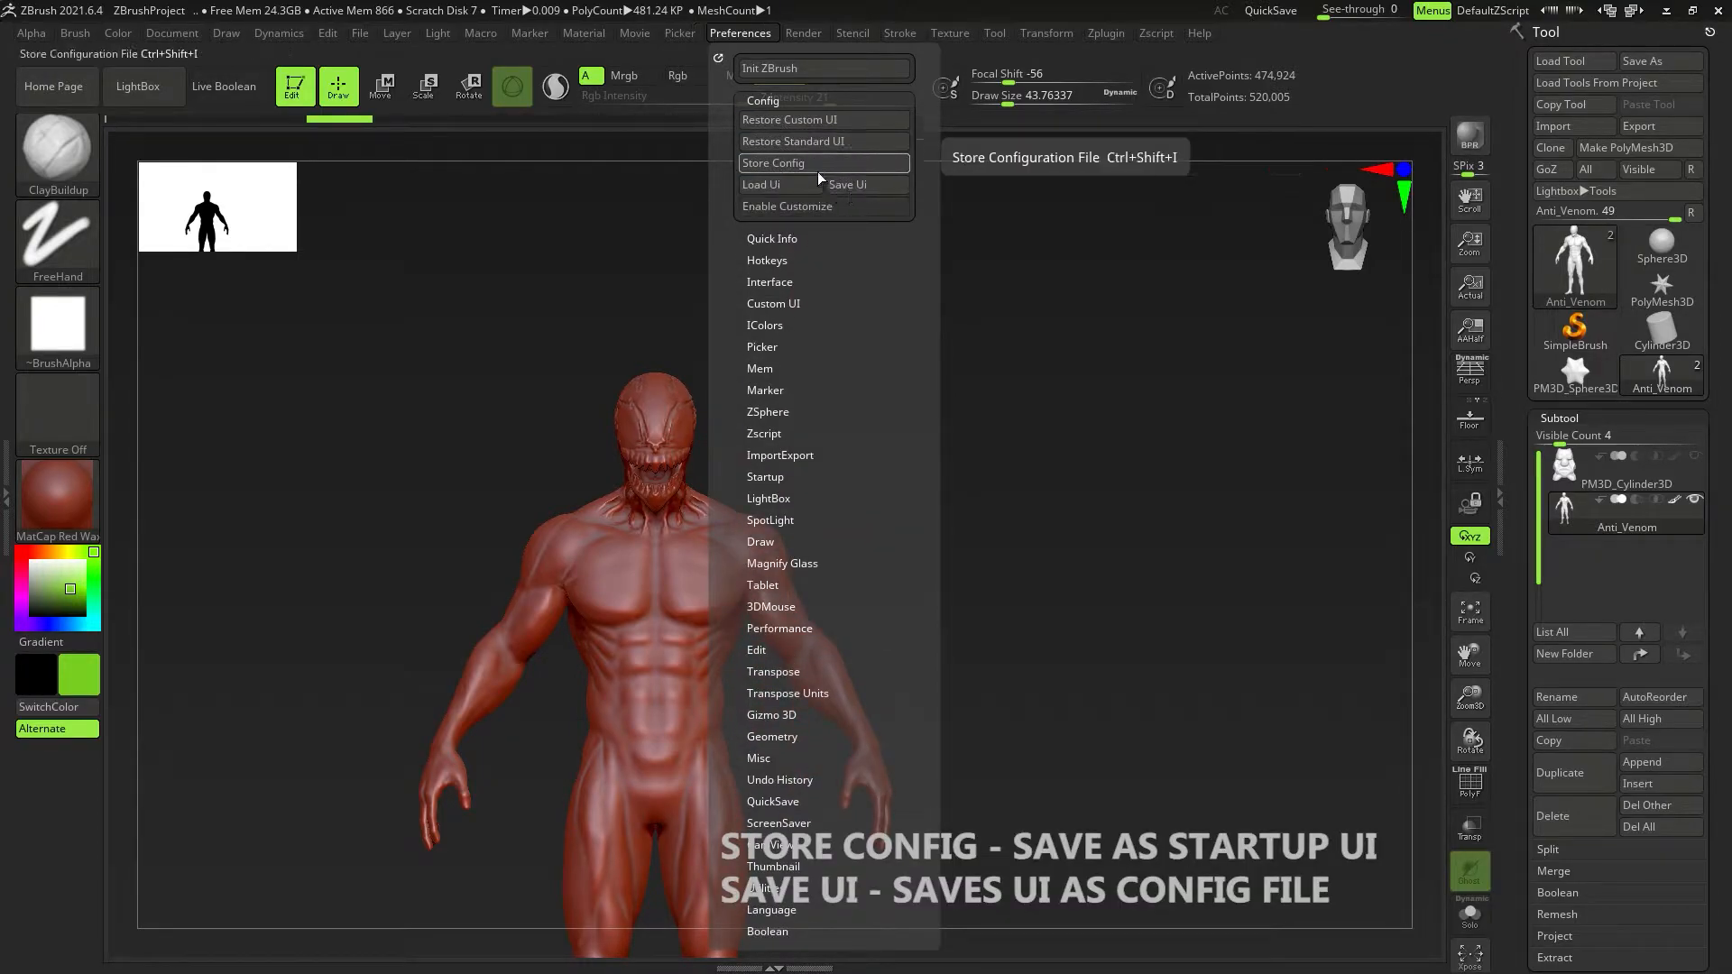
Store the current interface as the startup configuration and save it to the Custom folder as CustomUI_Green.cfg, replacing the existing file.
left_click(799, 166)
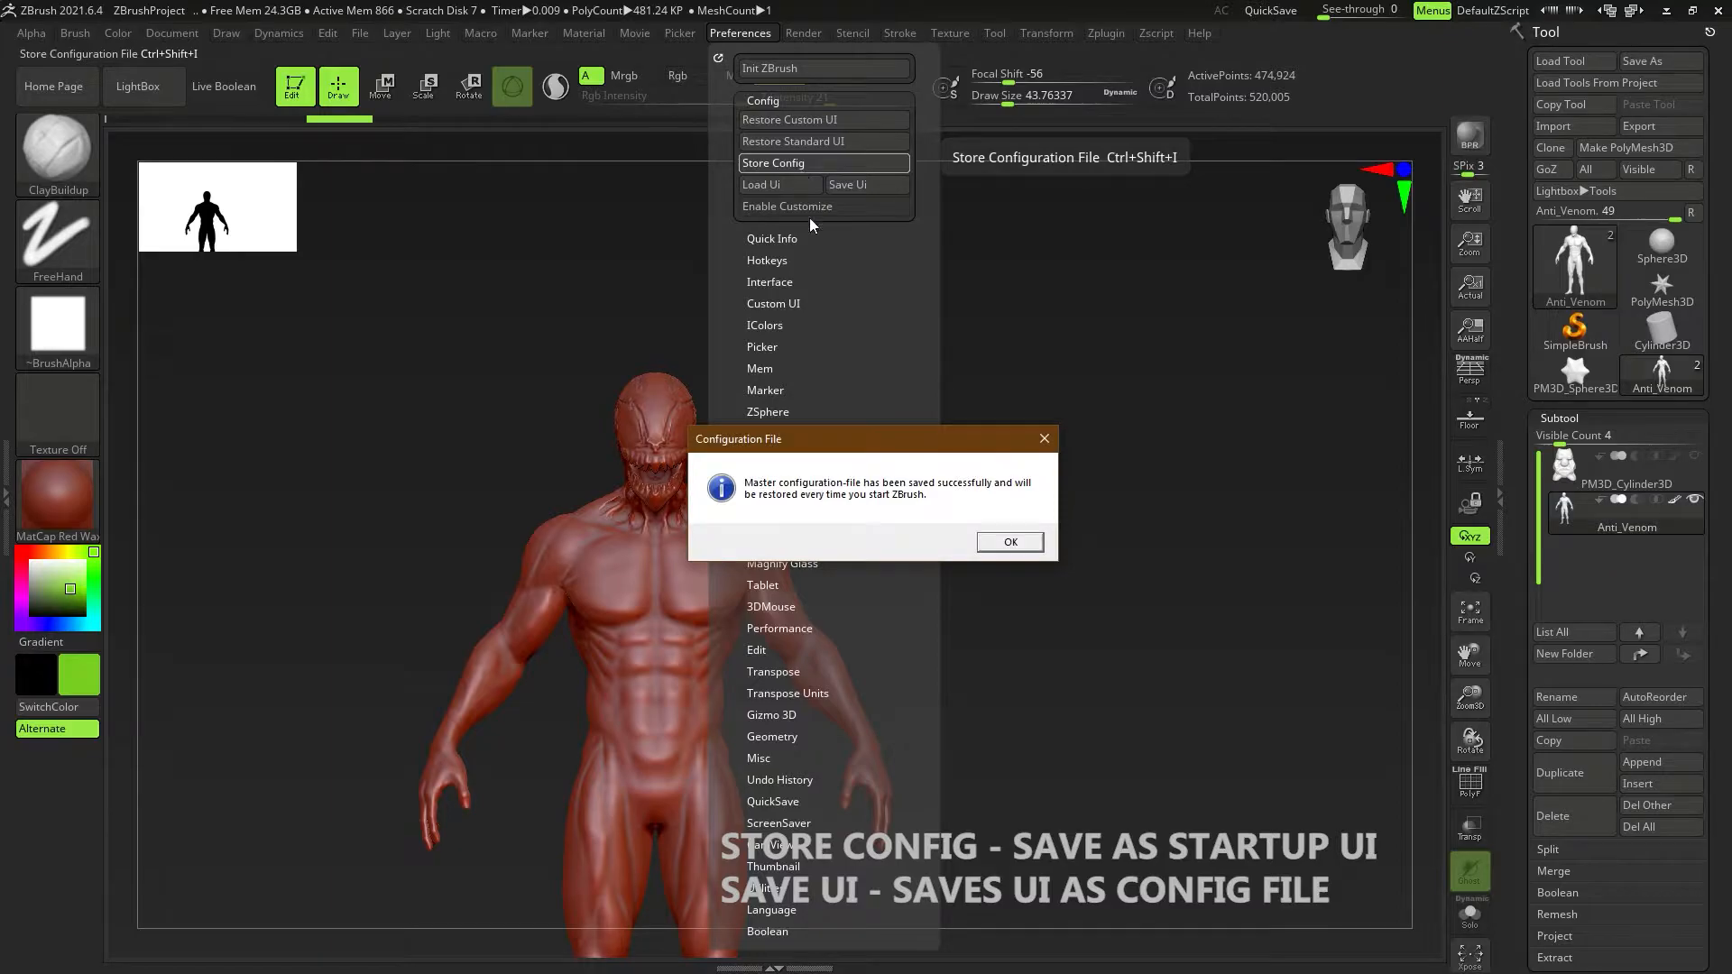
left_click(1010, 543)
left_click(739, 36)
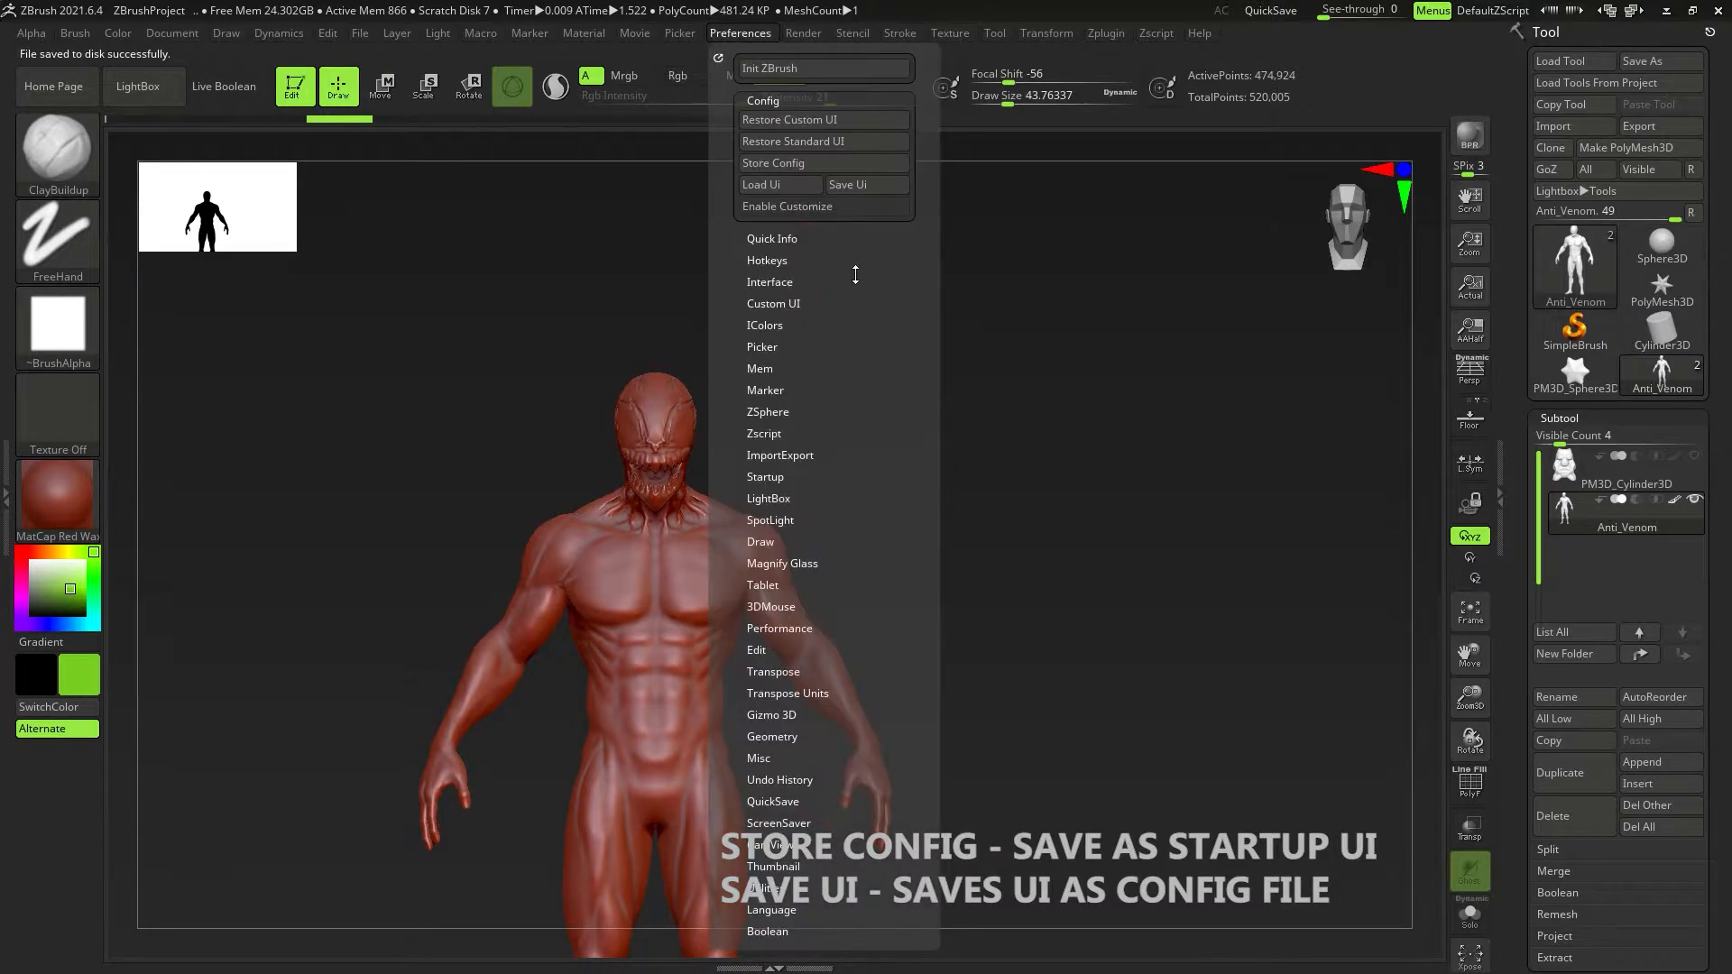
left_click(866, 186)
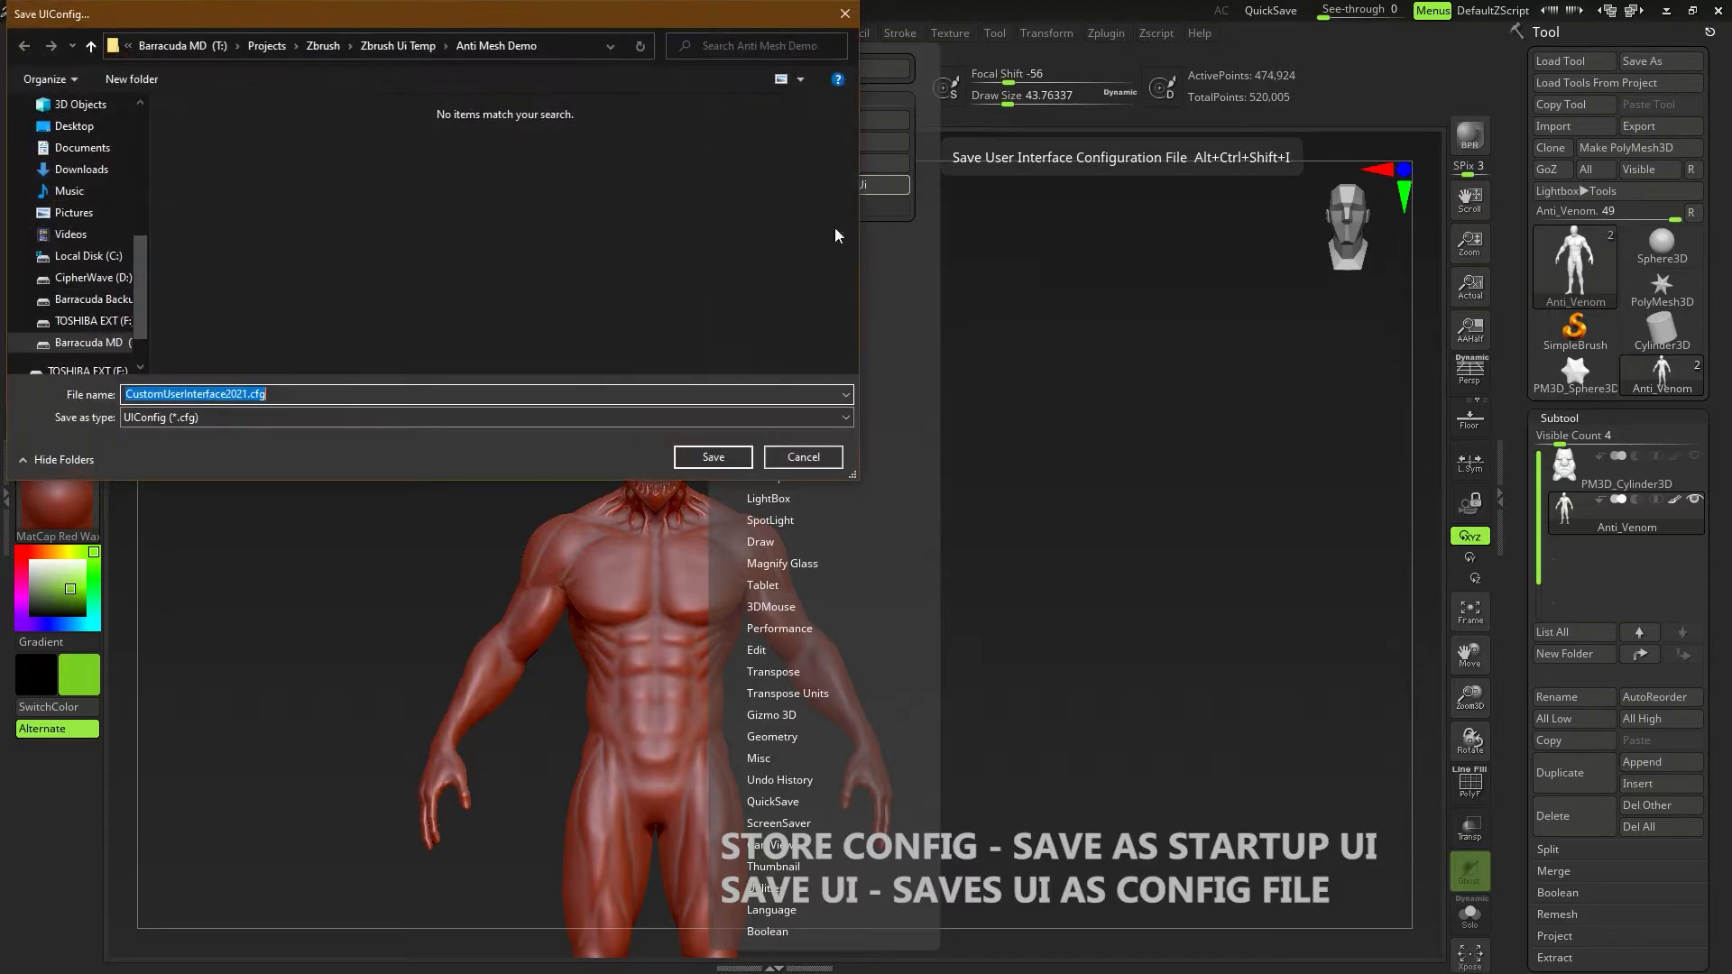
left_click(398, 46)
double_click(262, 148)
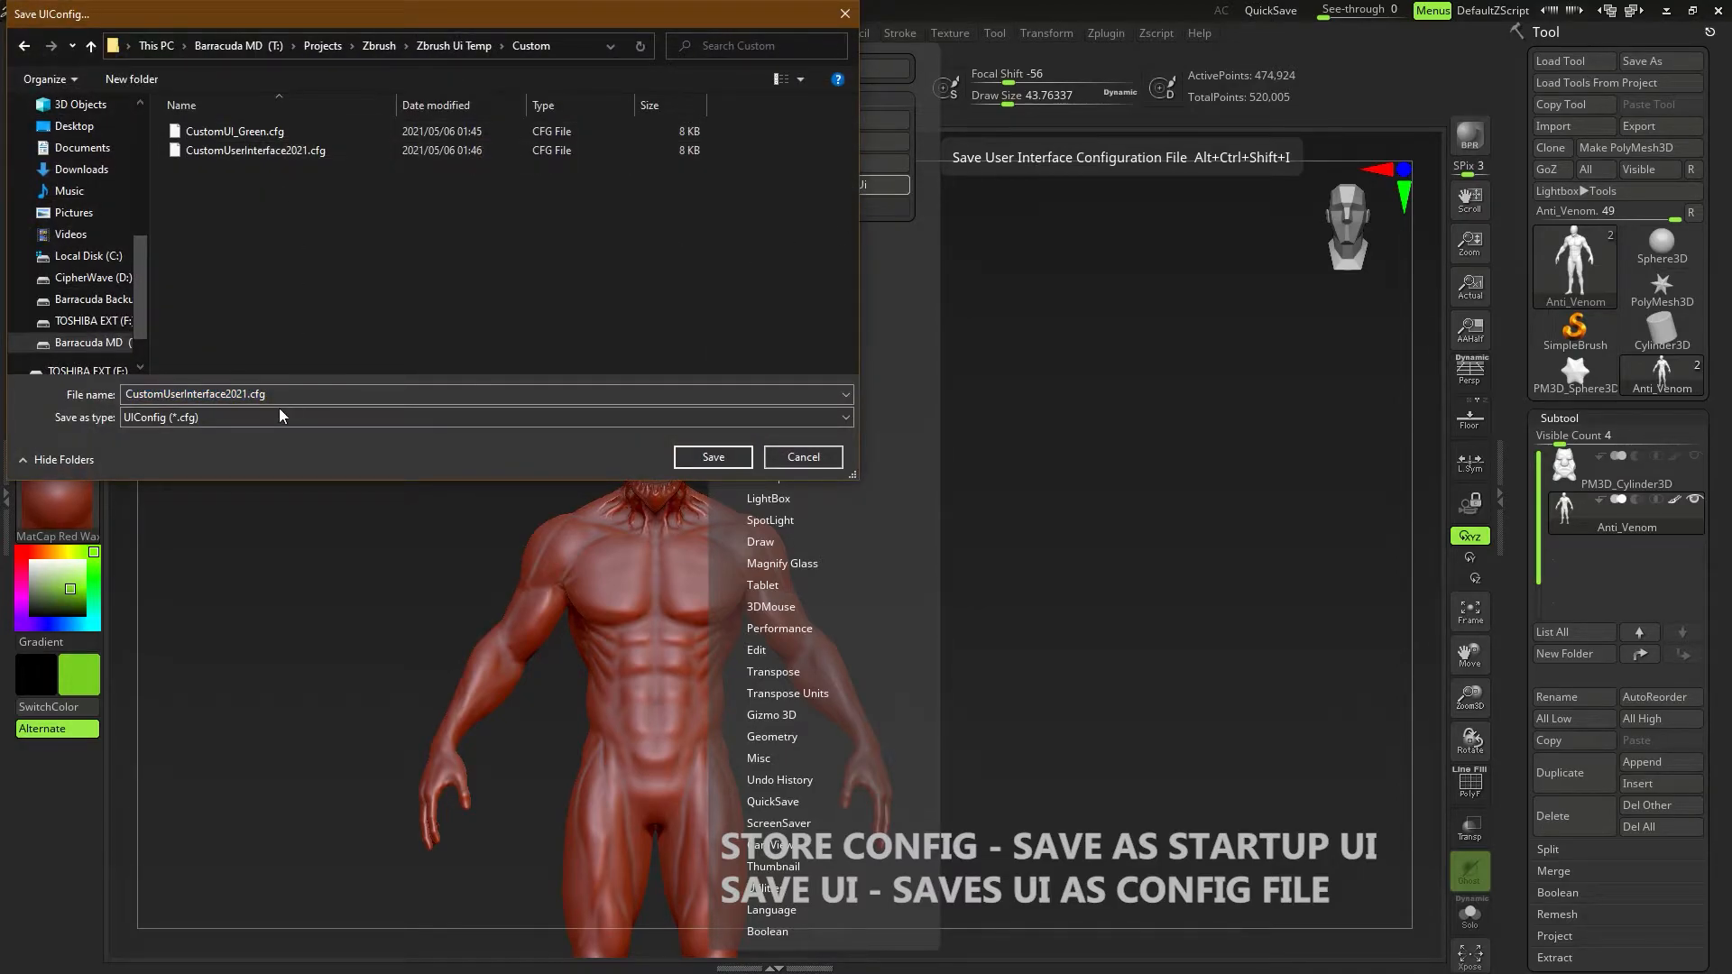
double_click(247, 130)
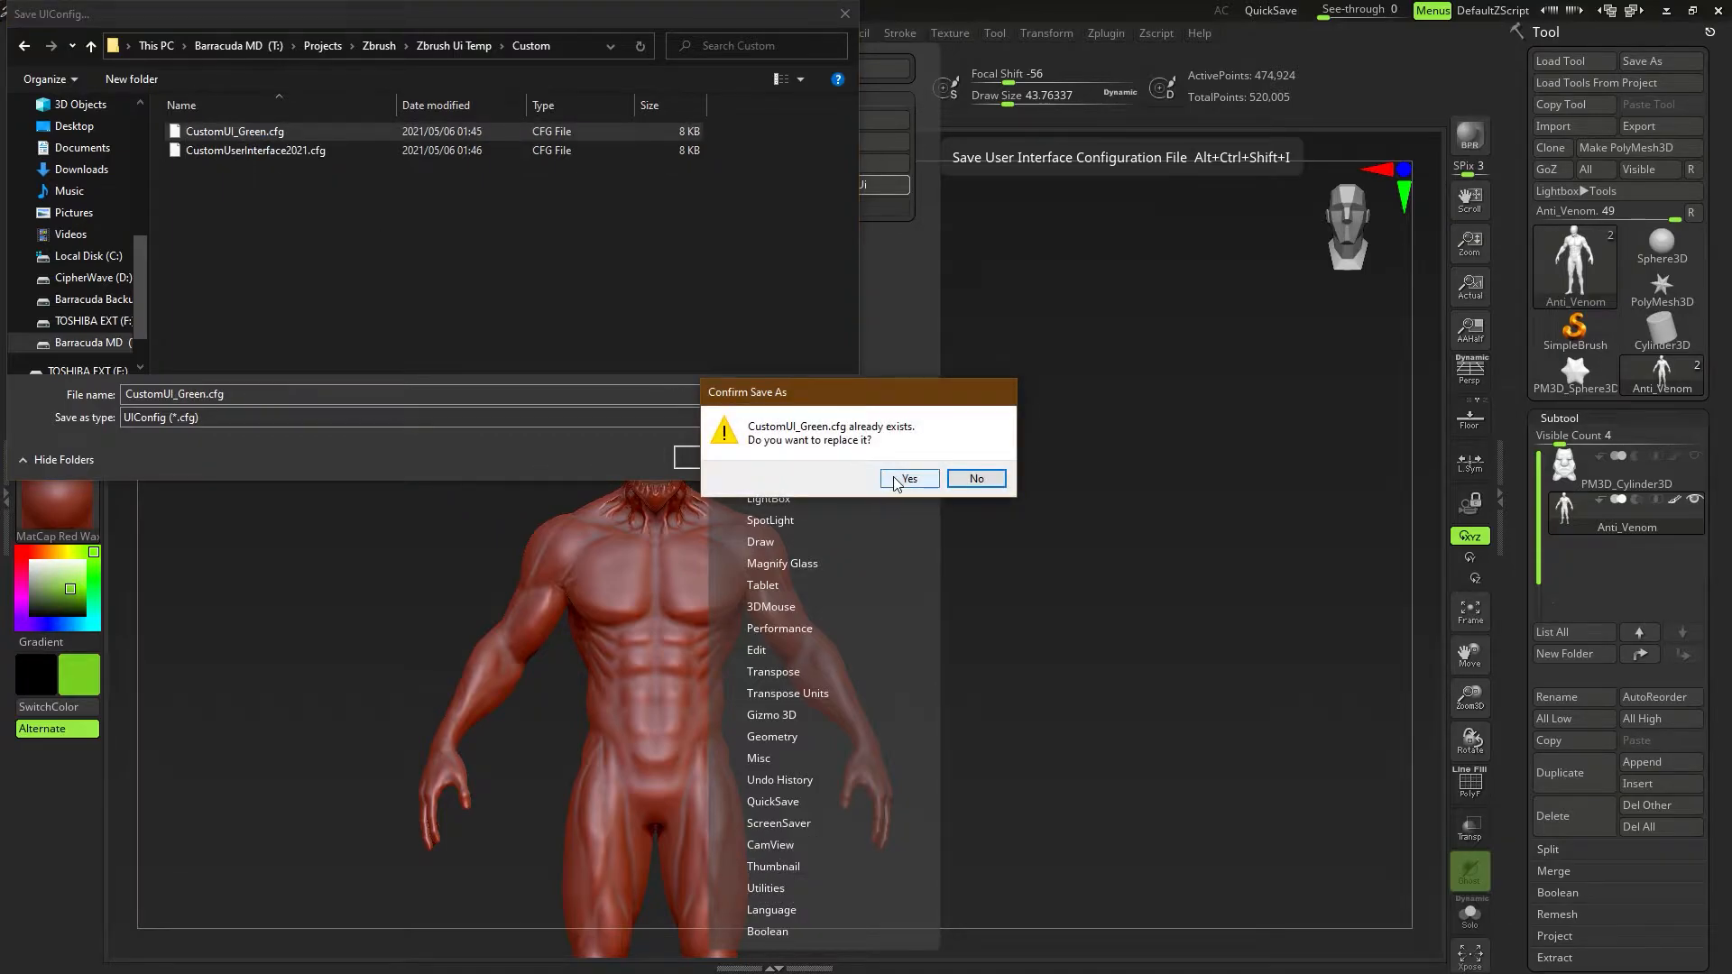
left_click(909, 478)
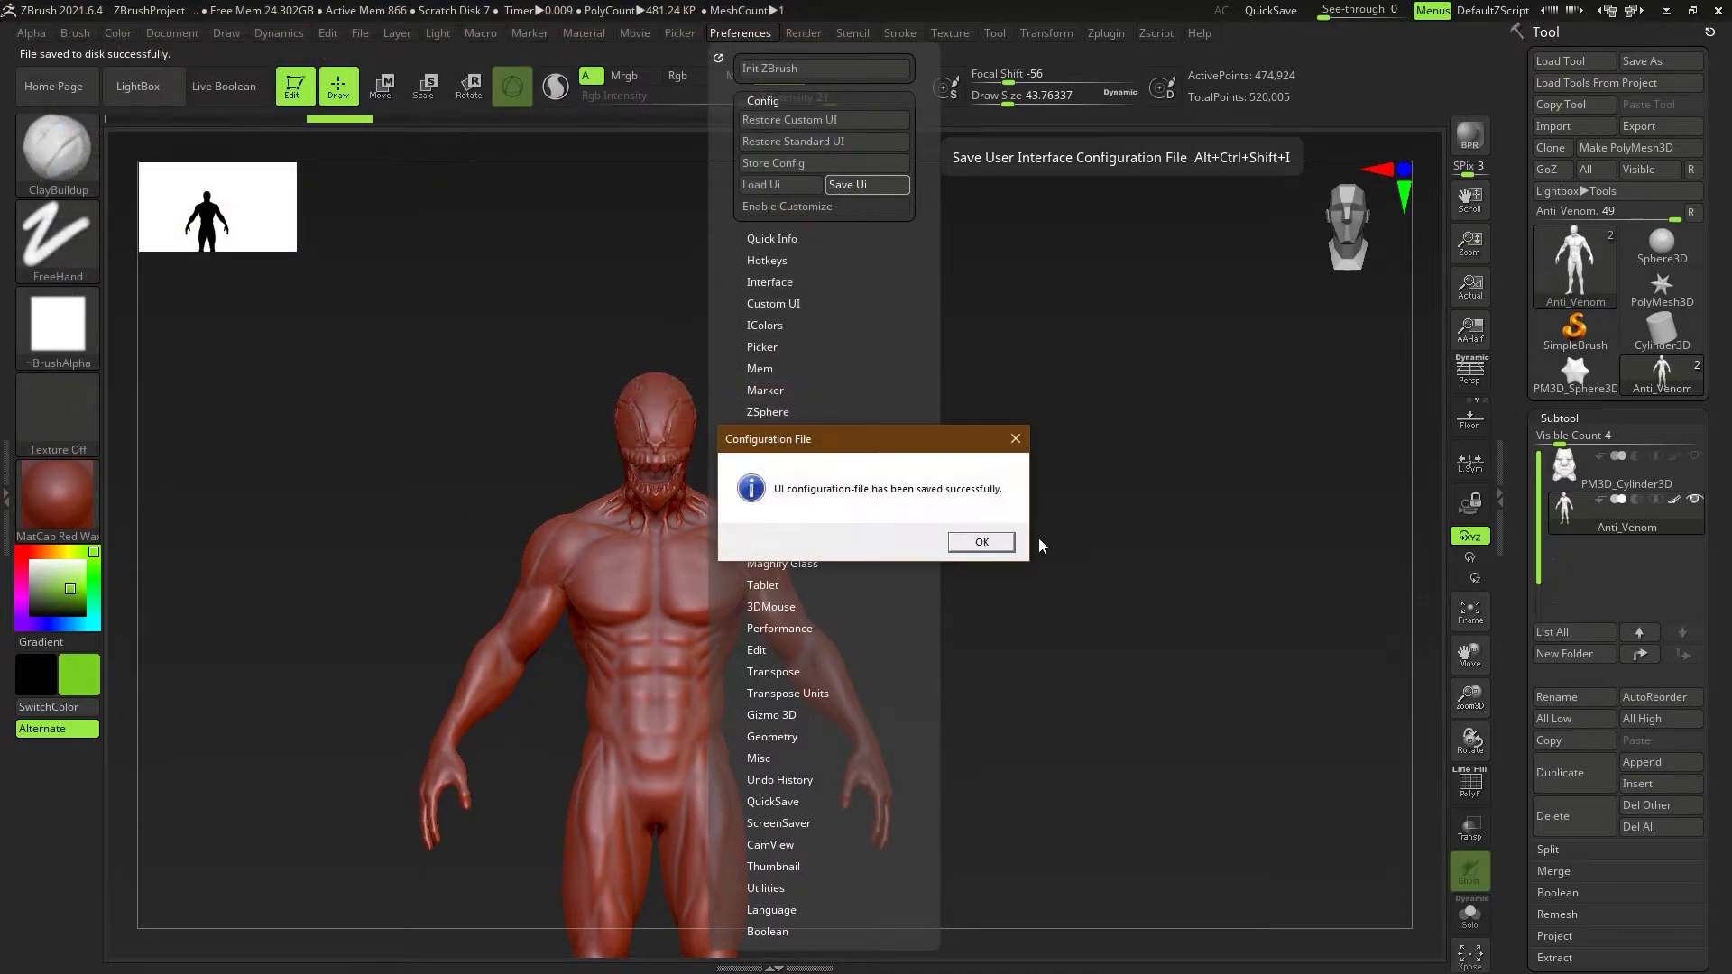
left_click(1010, 543)
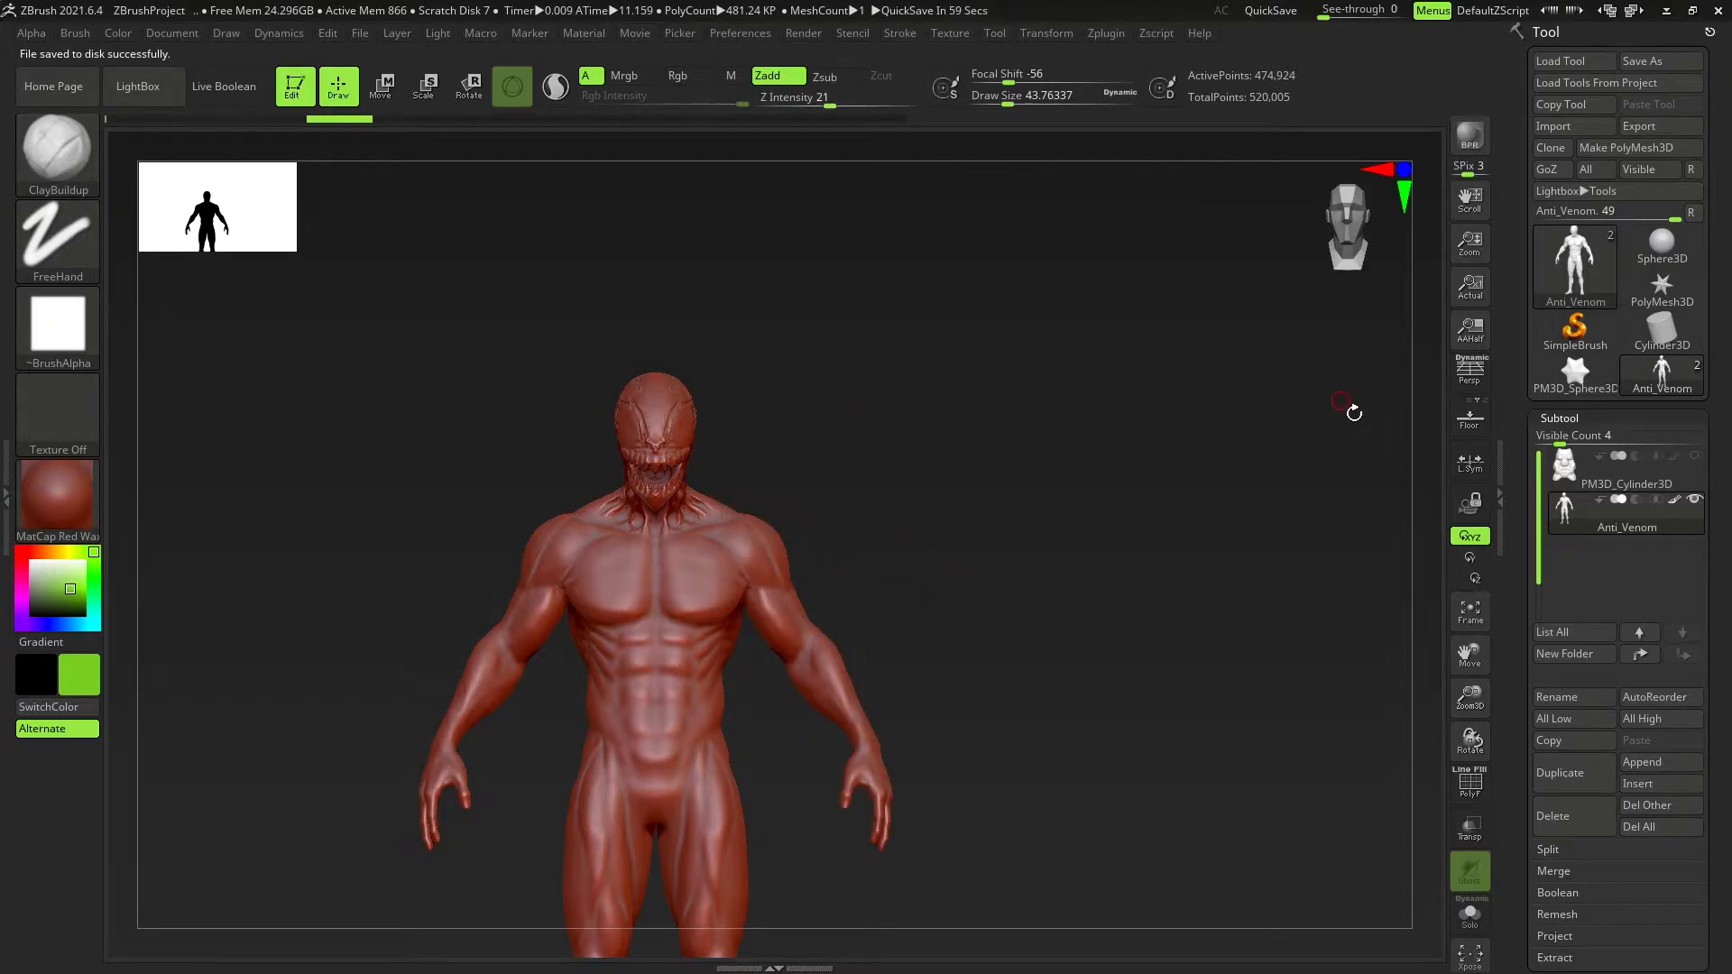
Enable interface customization in the Config preferences.
right_click_drag(692, 420, 859, 81, "ctrl")
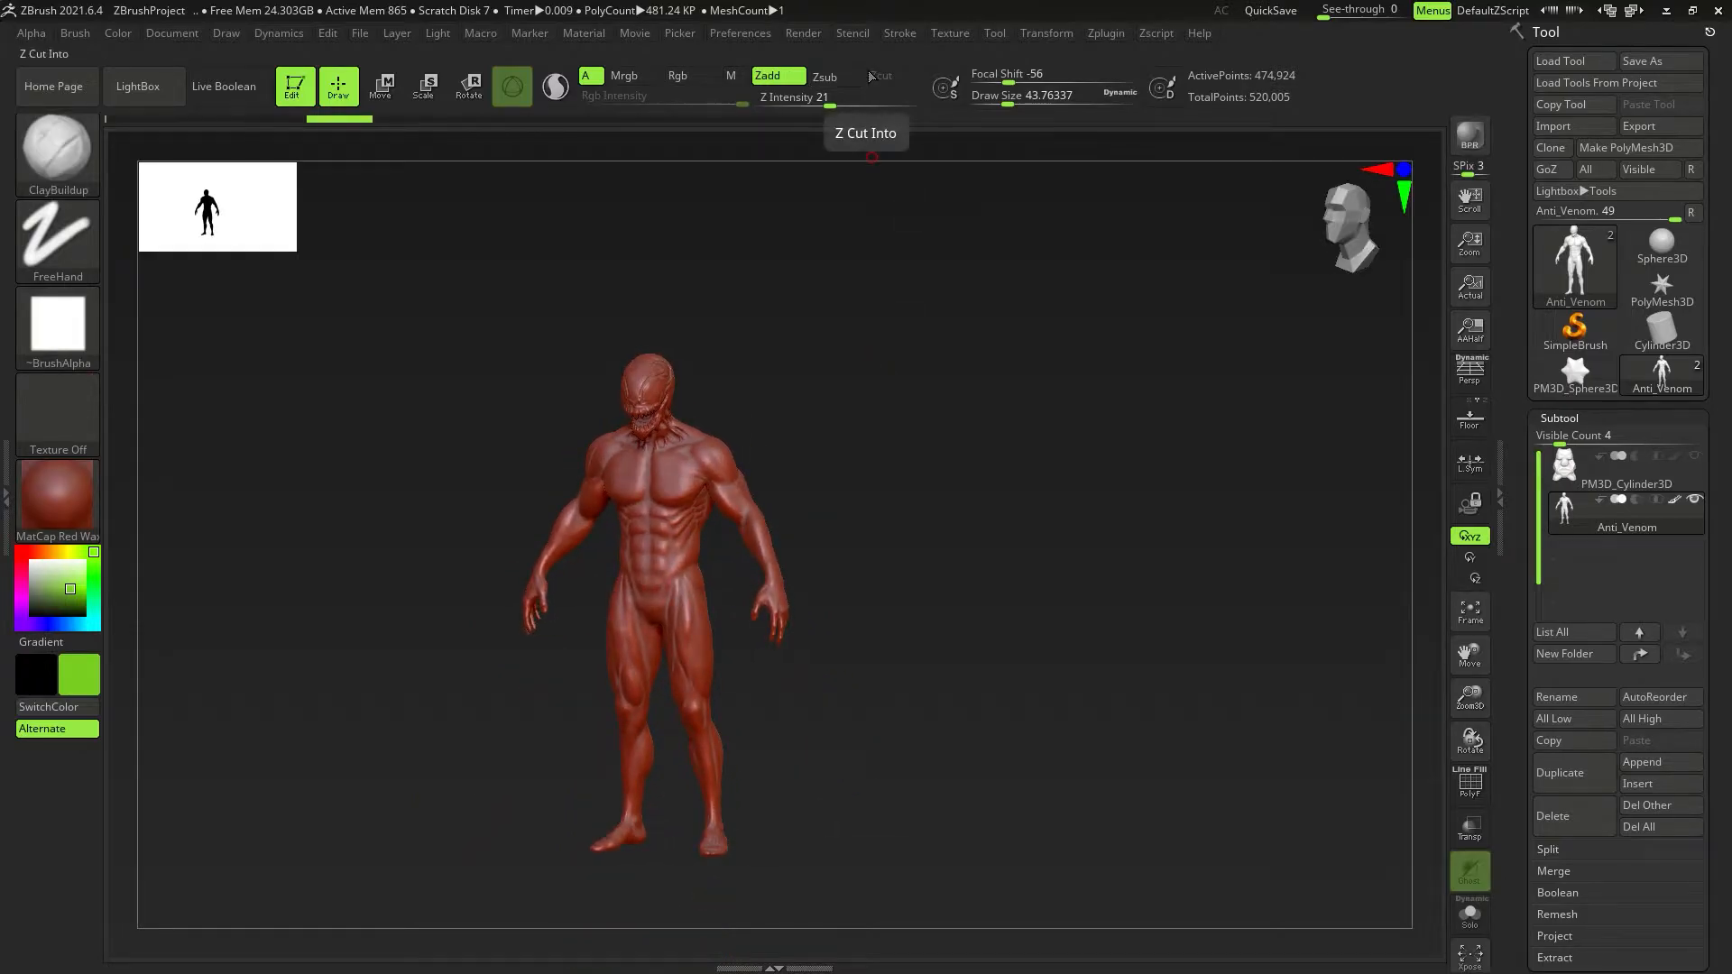
left_click(939, 34)
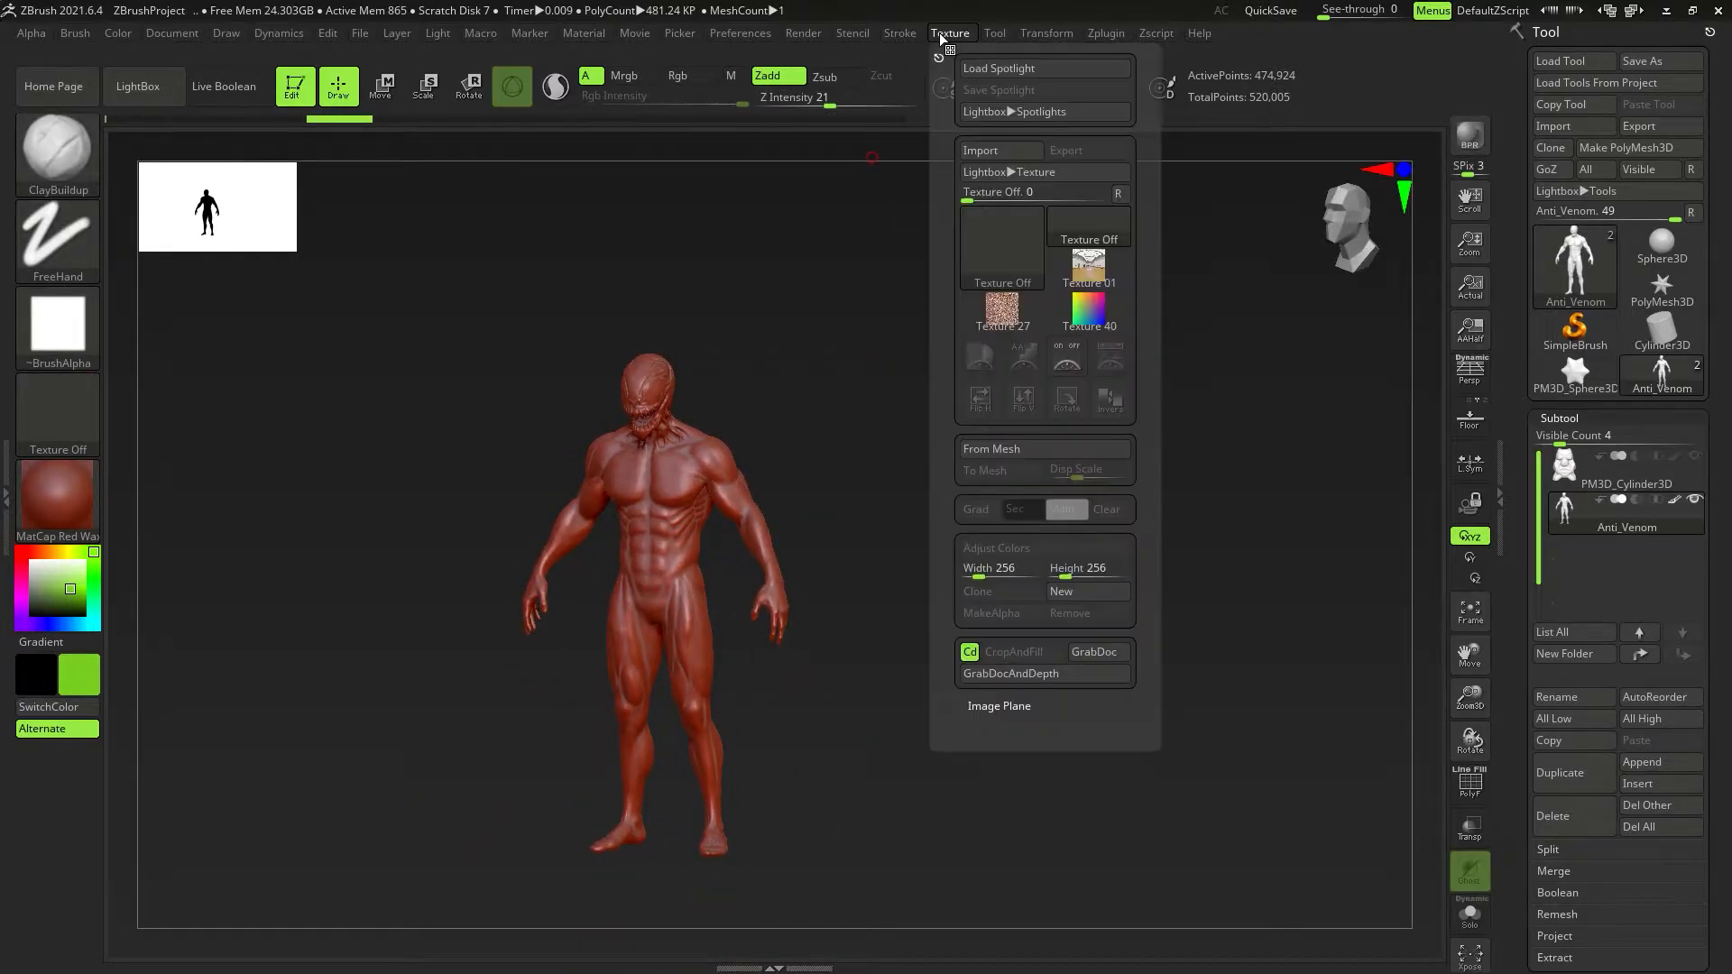
mouse_move(764, 32)
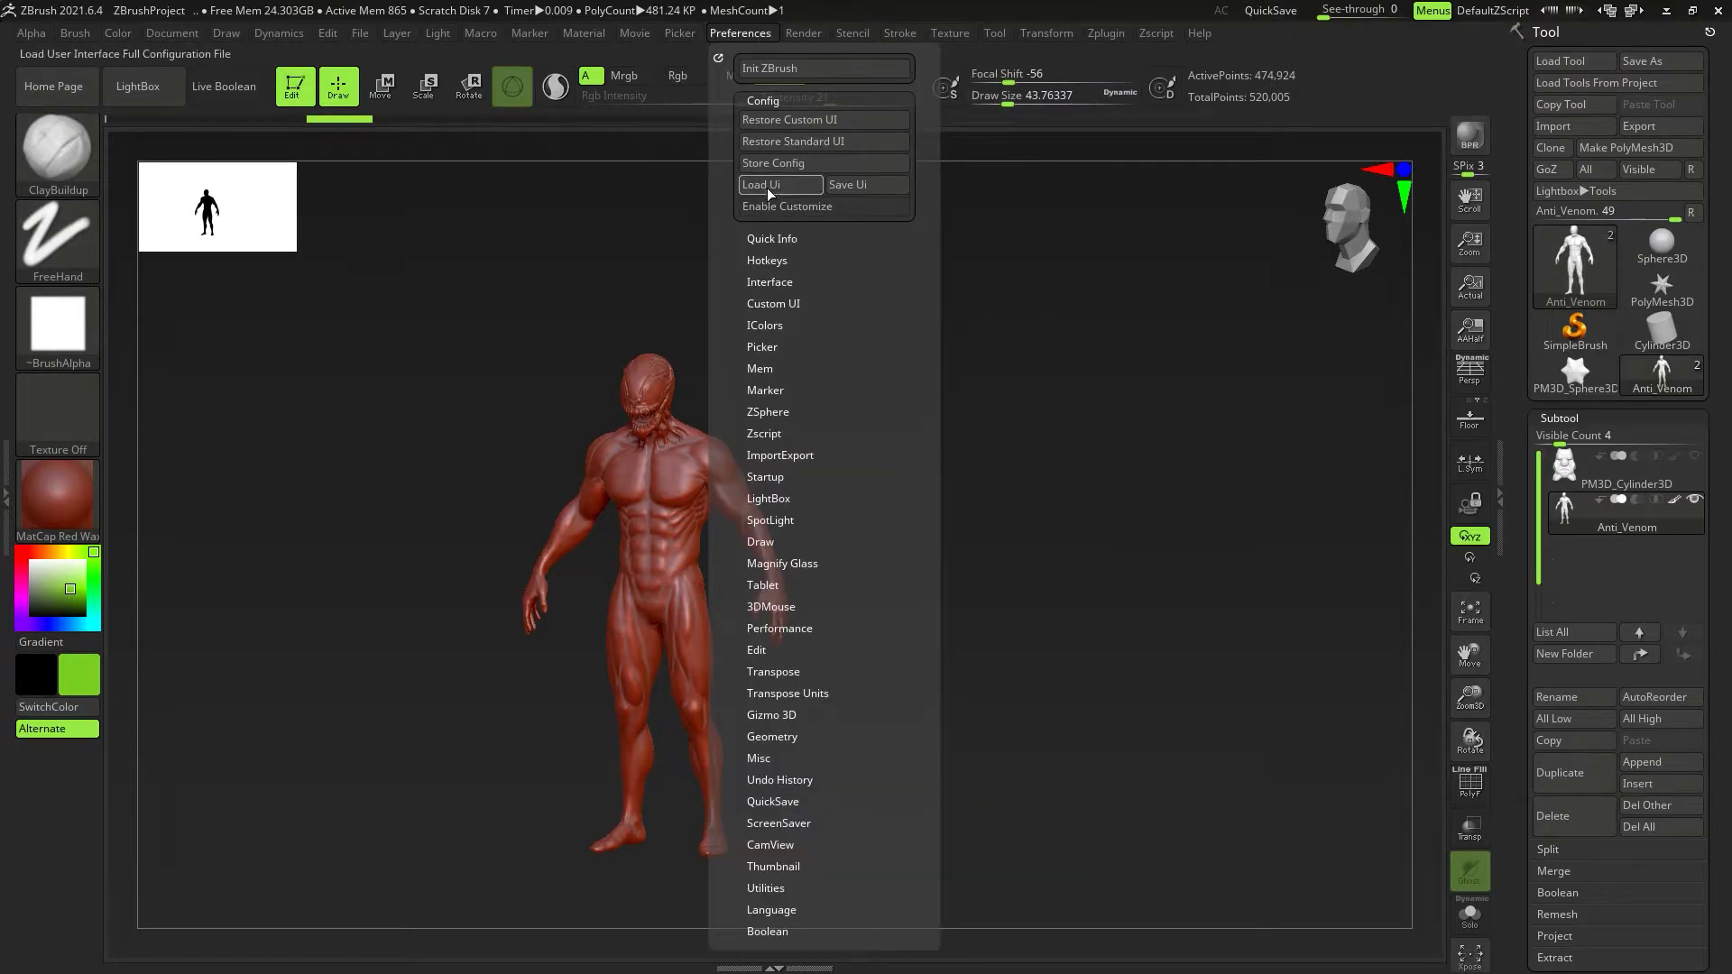
left_click(809, 211)
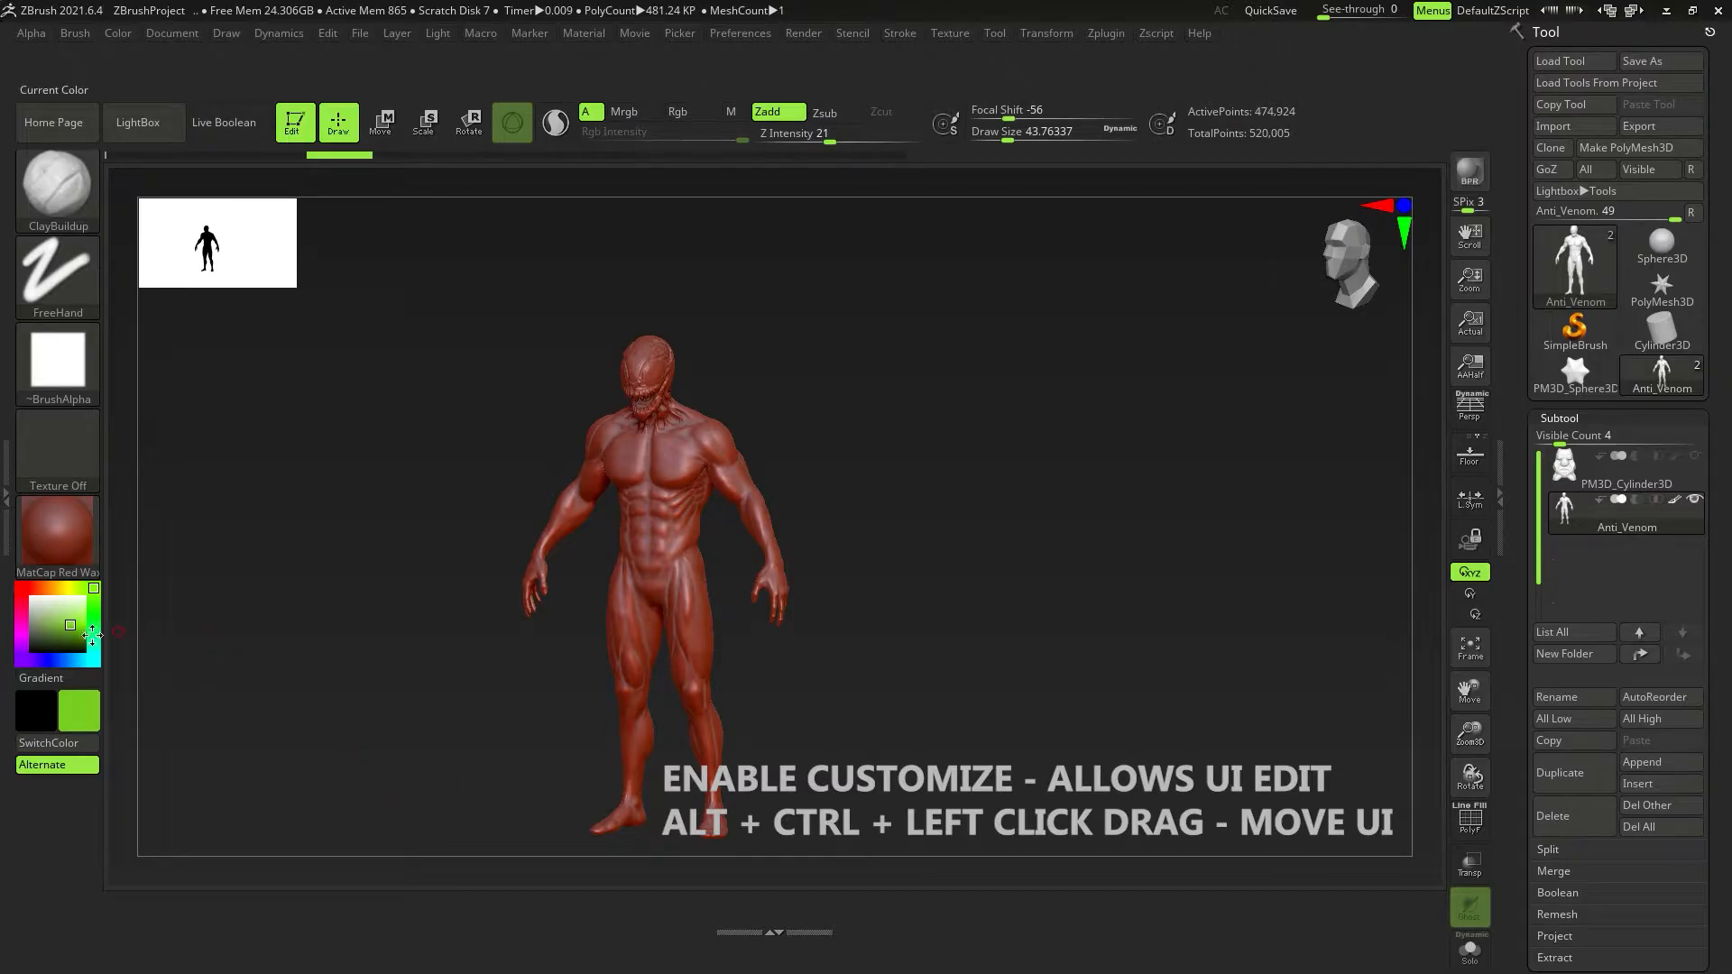
Move the color picker, the black and green color swatches and the SwitchColor control from the shelf to the area beneath the canvas.
key("ctrl")
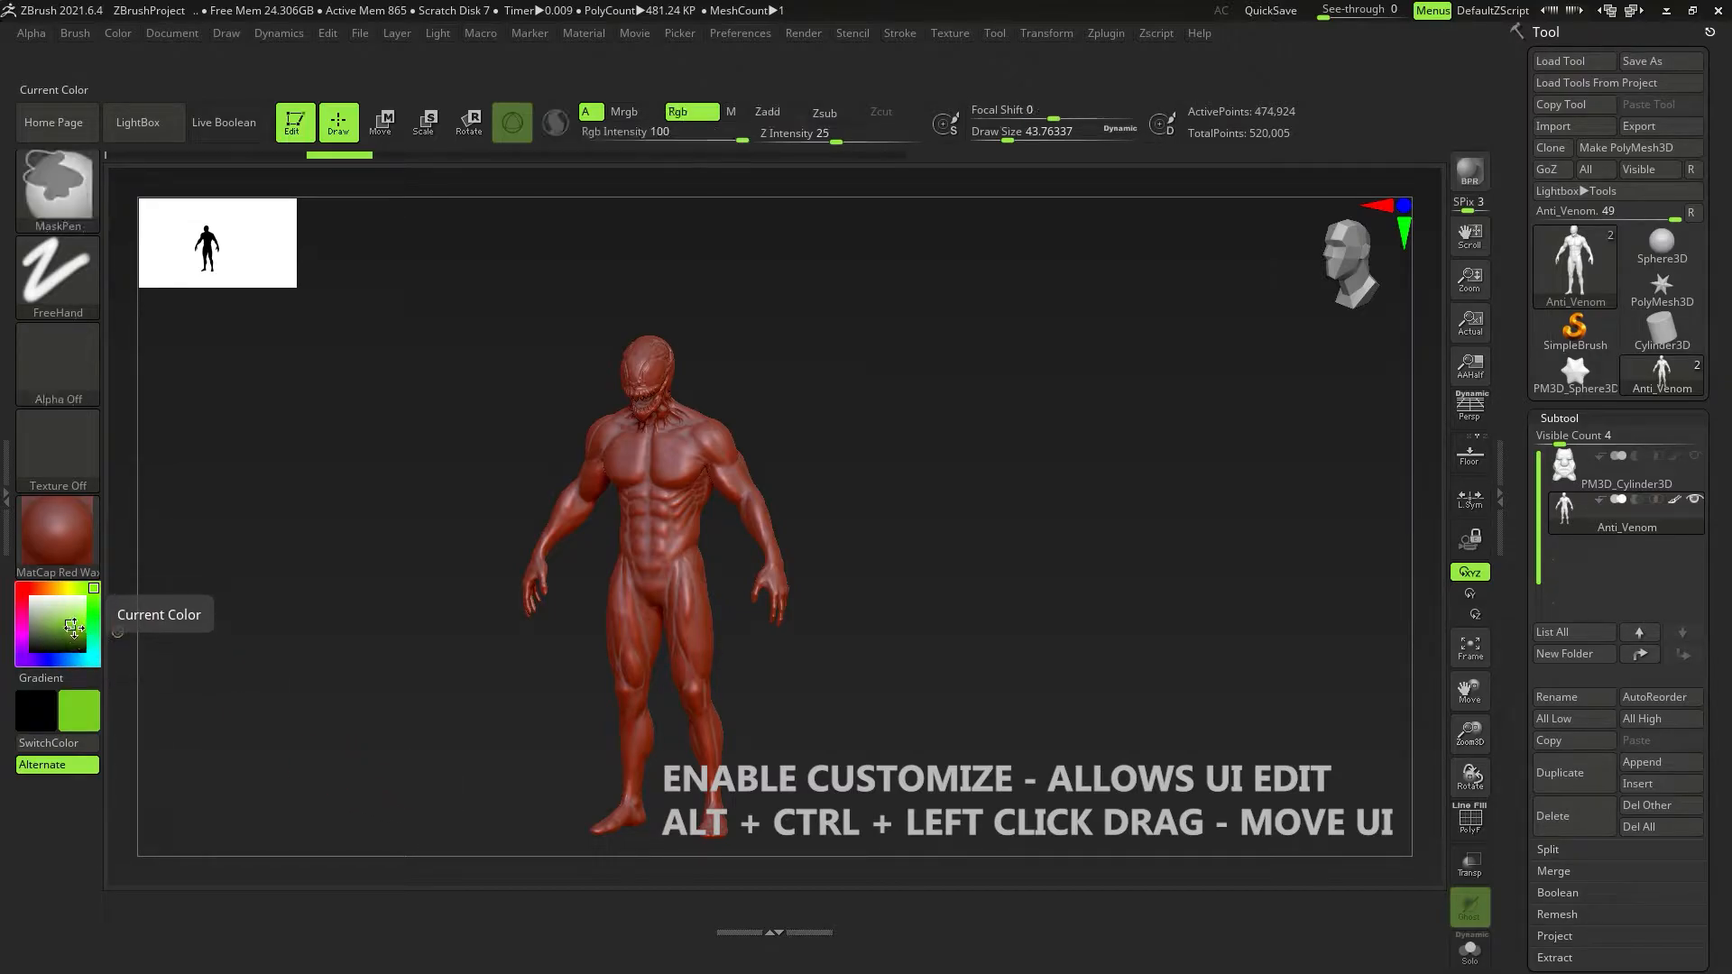
left_click_drag(74, 625, 866, 911, "ctrl+alt")
left_click_drag(23, 711, 930, 859, "ctrl+alt")
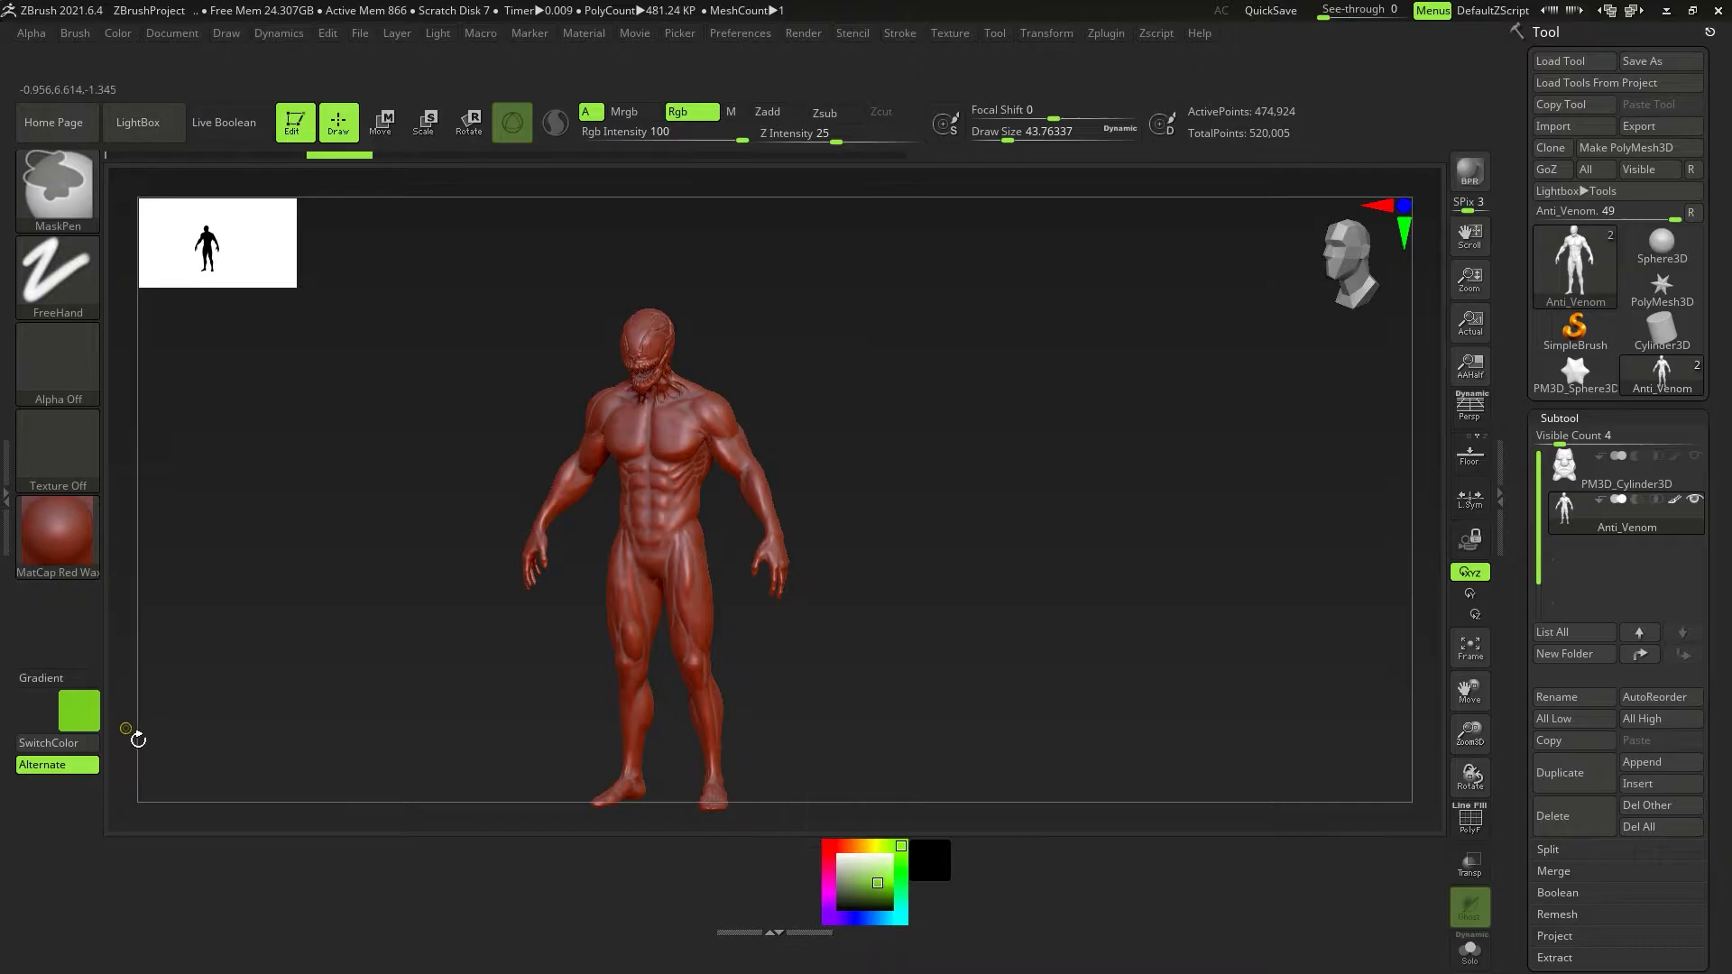
left_click_drag(79, 716, 966, 874, "ctrl+alt")
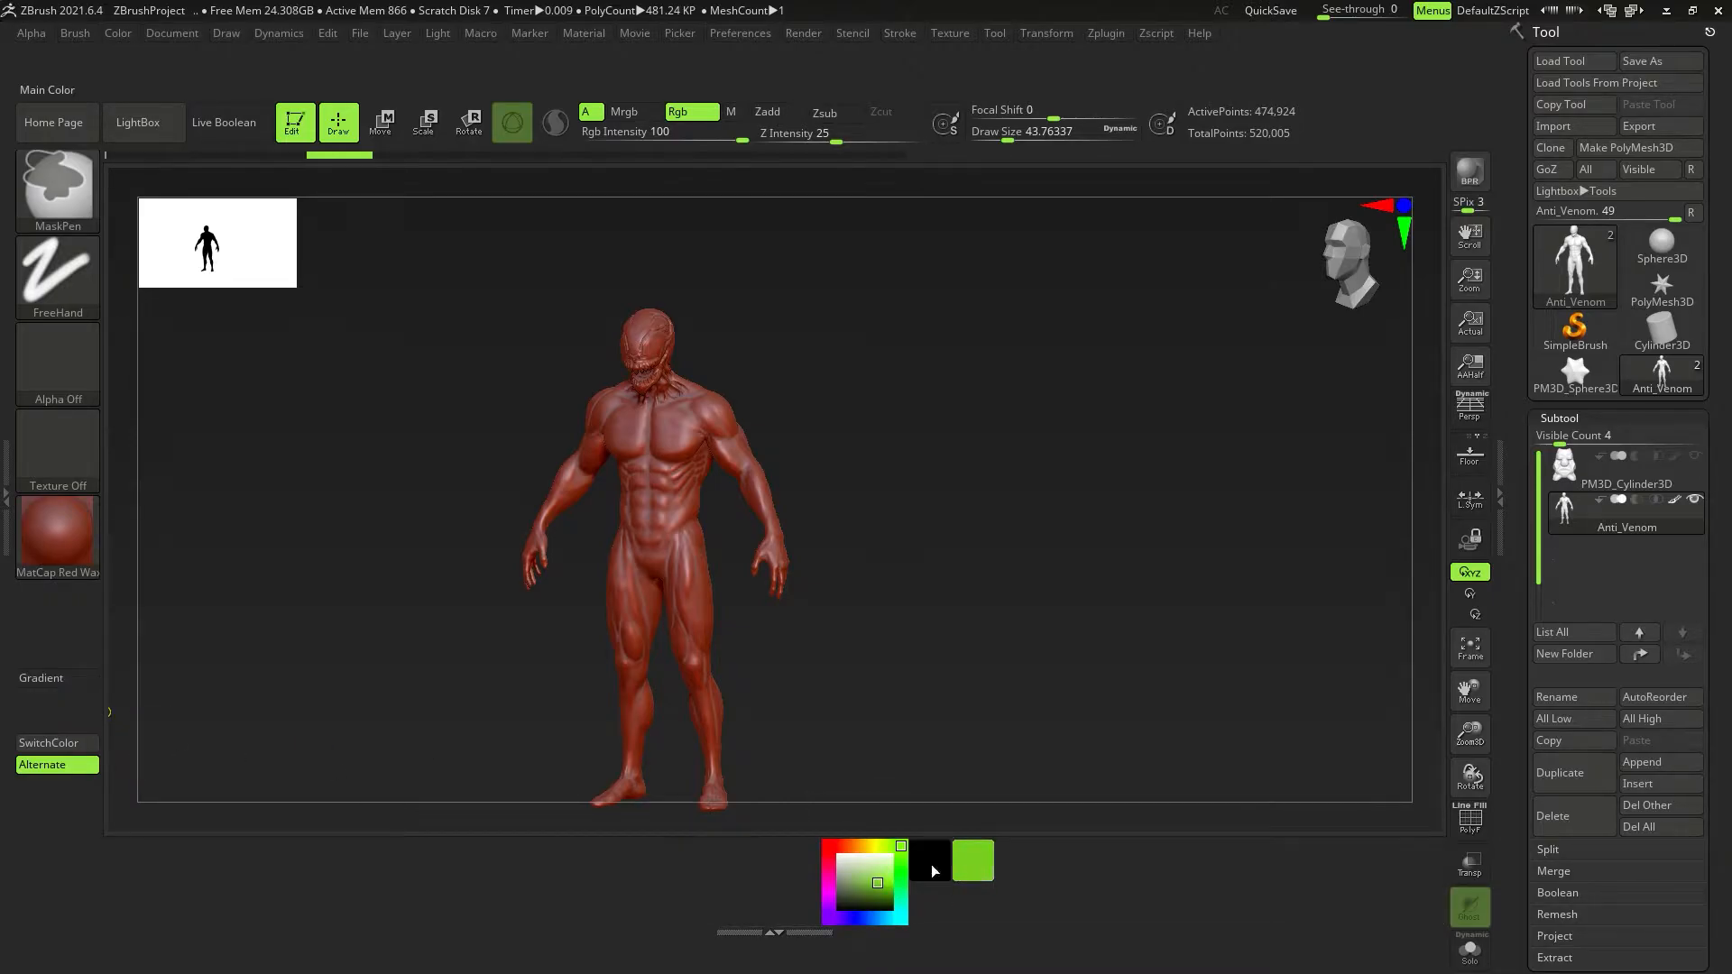
left_click_drag(49, 754, 950, 899, "ctrl+alt")
mouse_move(762, 654)
left_mouse_down("alt")
mouse_move(761, 615)
mouse_move(787, 622)
left_mouse_up("alt")
Reveal the collapsed side tray, remove the Brush palette from it and display that palette's menu.
left_click(7, 484)
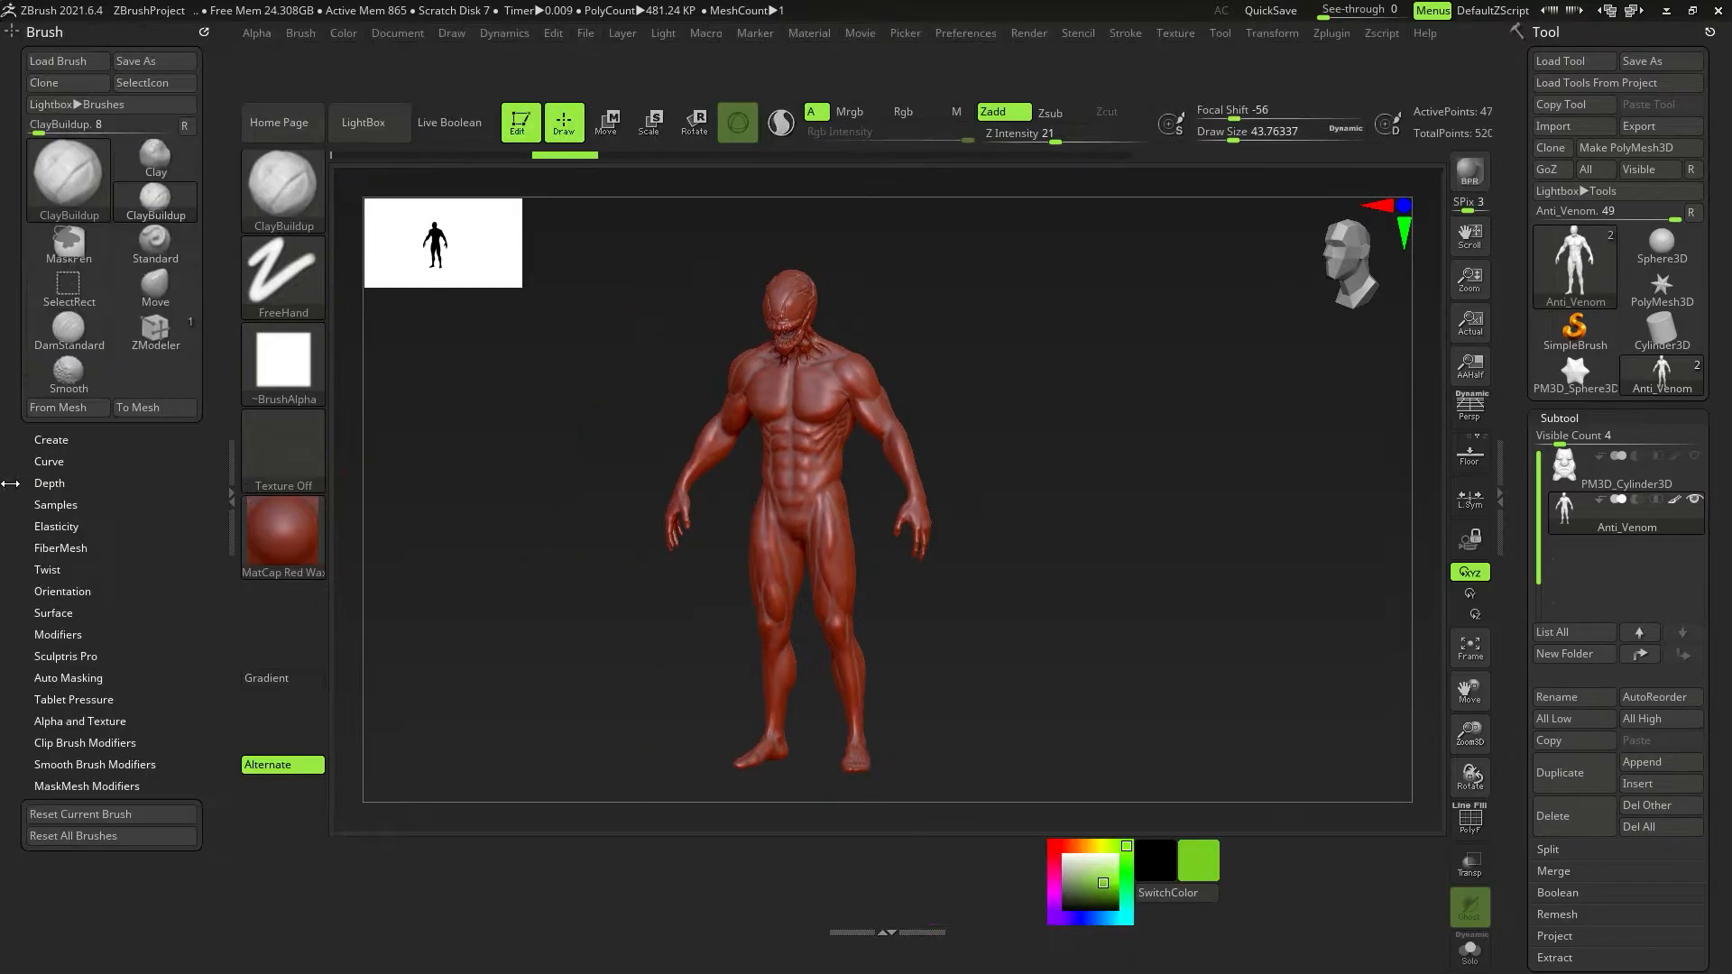
left_click(206, 33)
left_click(302, 34)
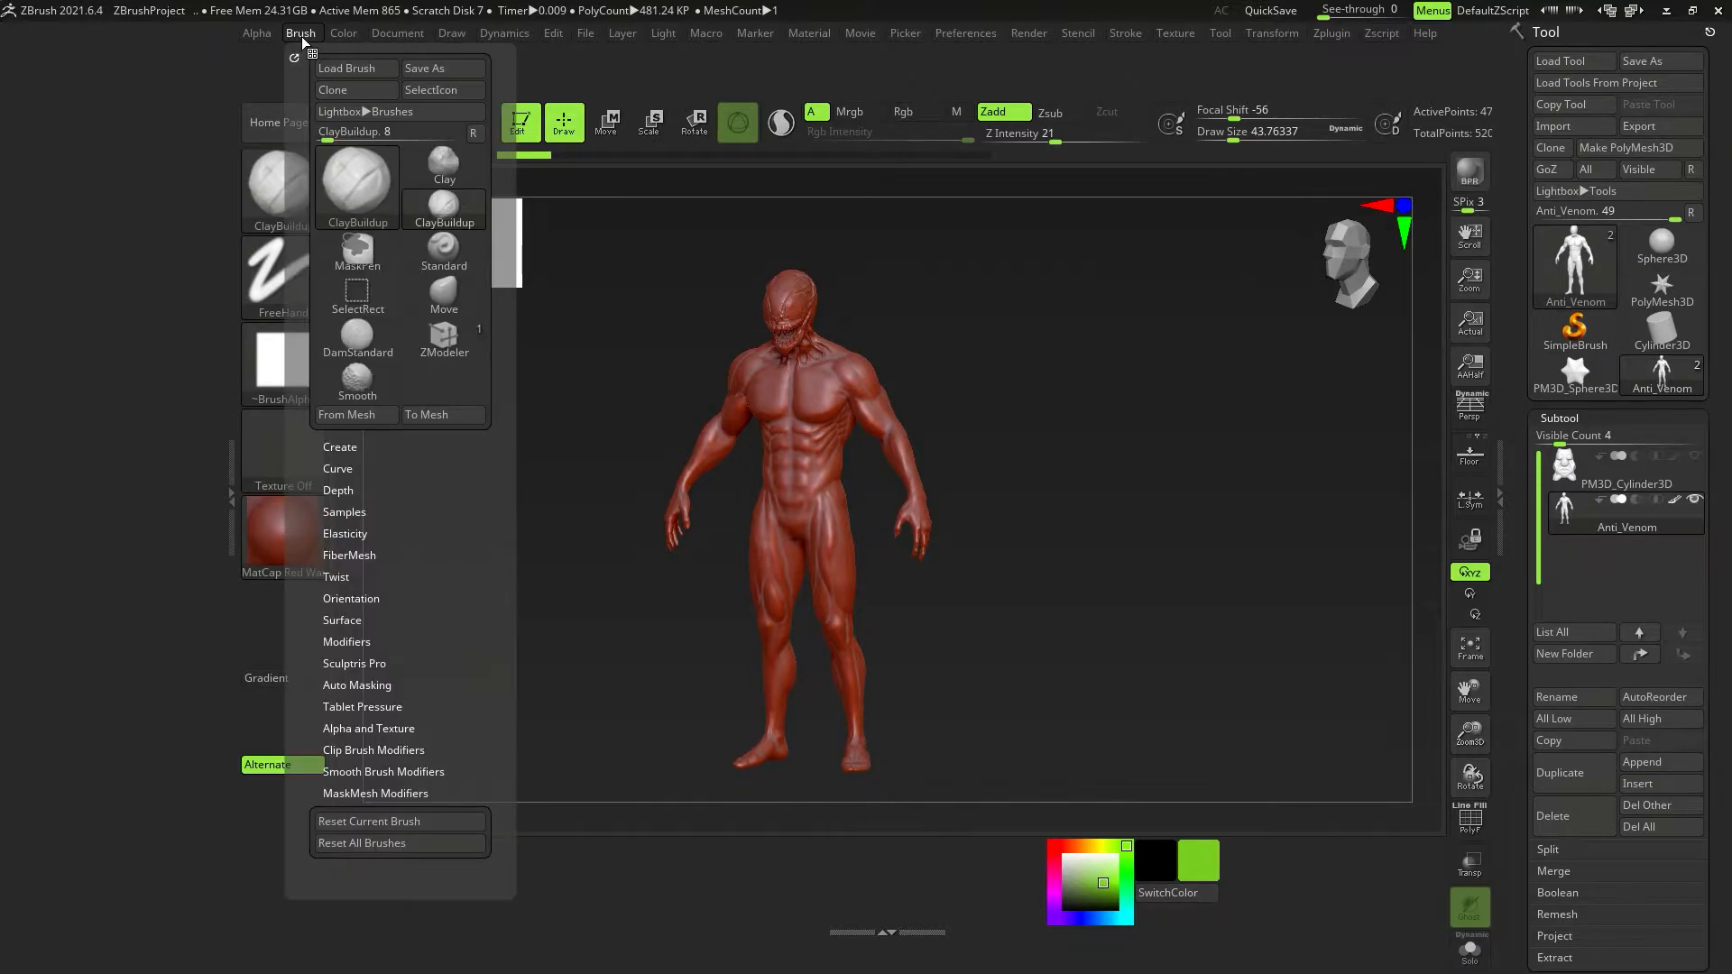
Remove the Tool palette from its tray, and dock the Tool and Brush palettes back in their side trays.
left_click(1713, 43)
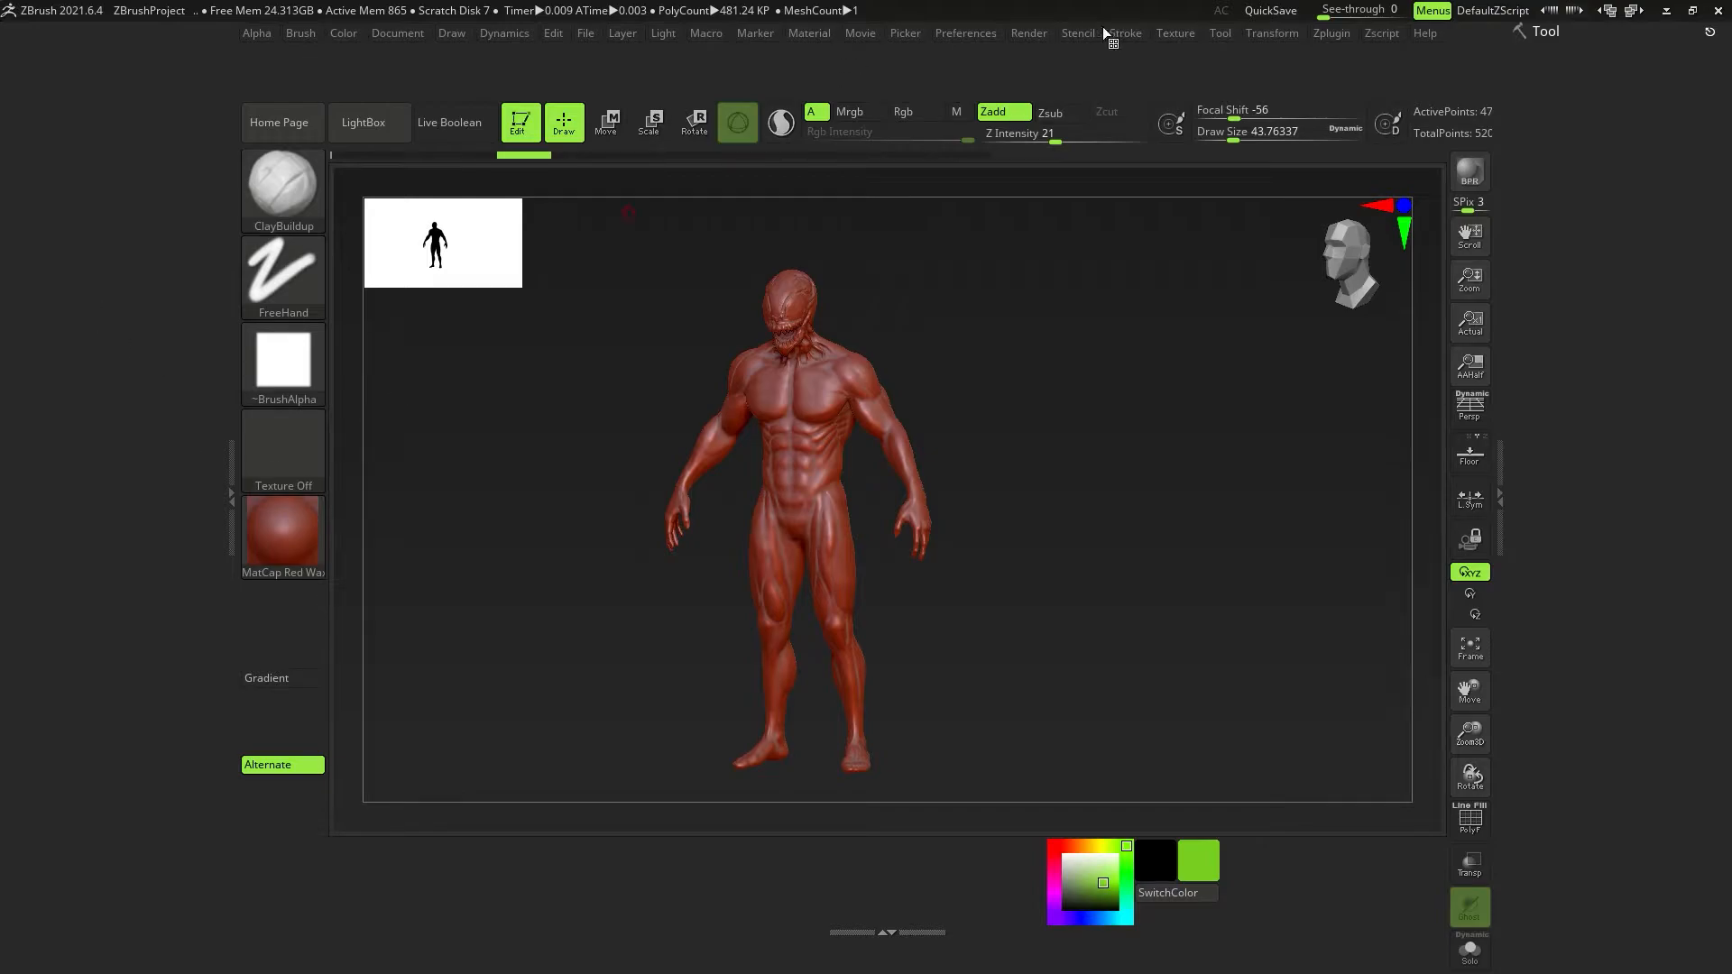
left_click(1227, 41)
left_click(1225, 62)
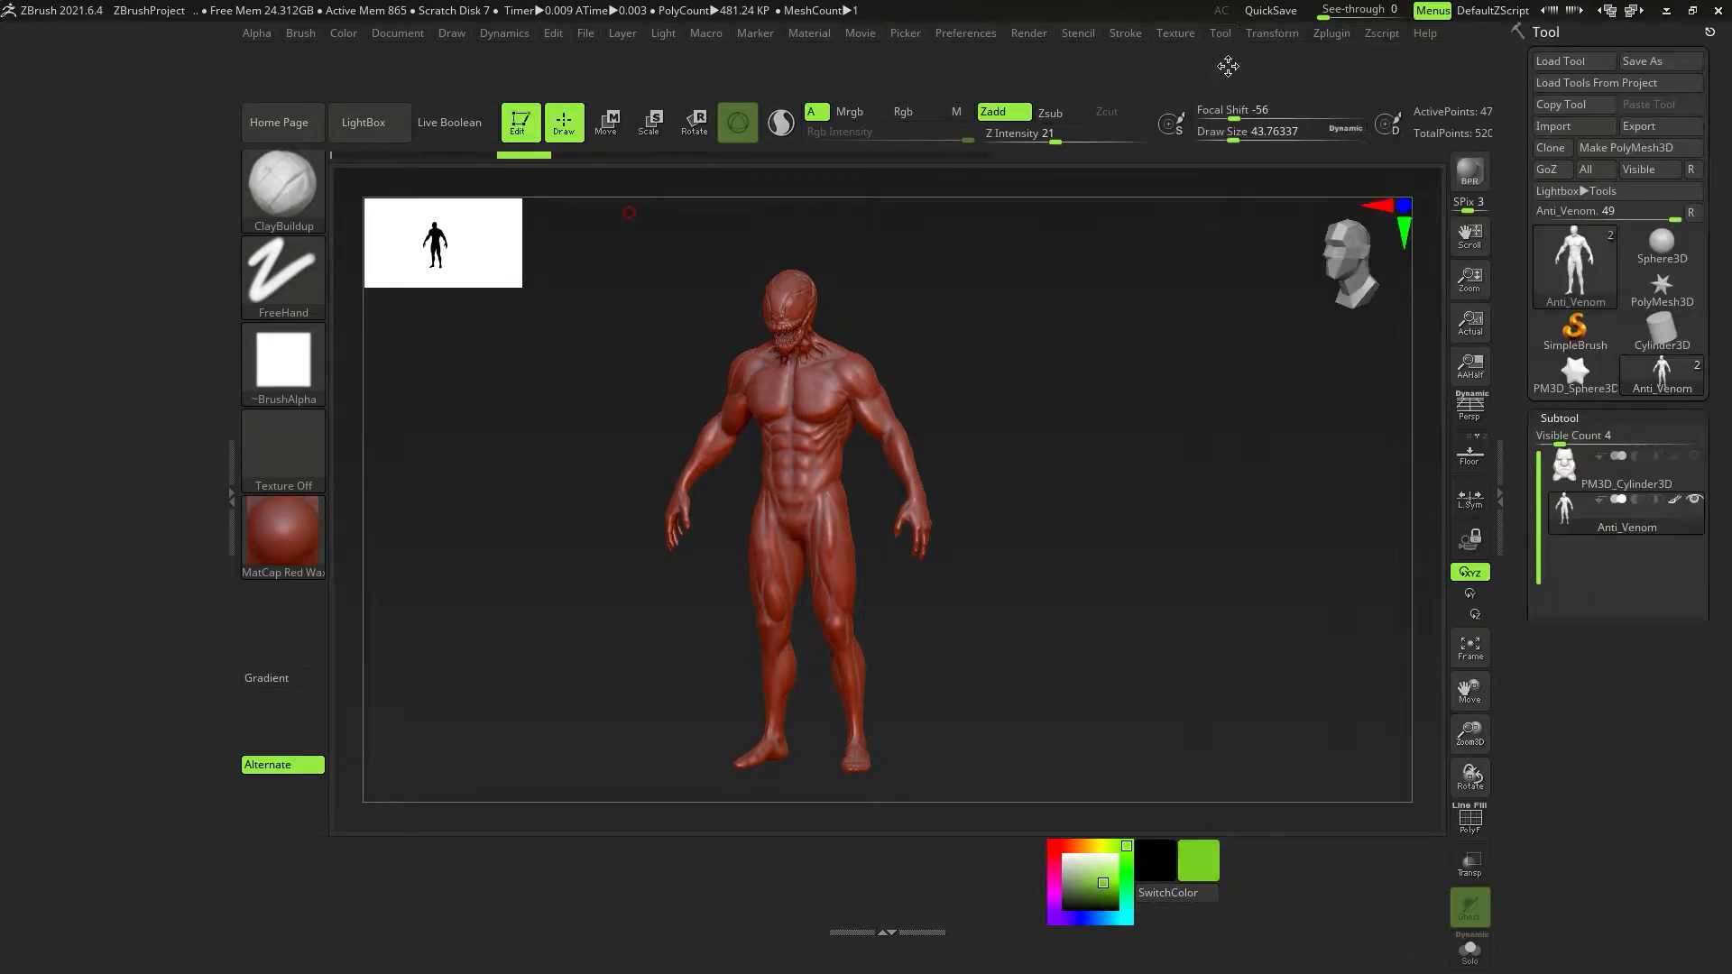
left_click(303, 39)
left_click(306, 60)
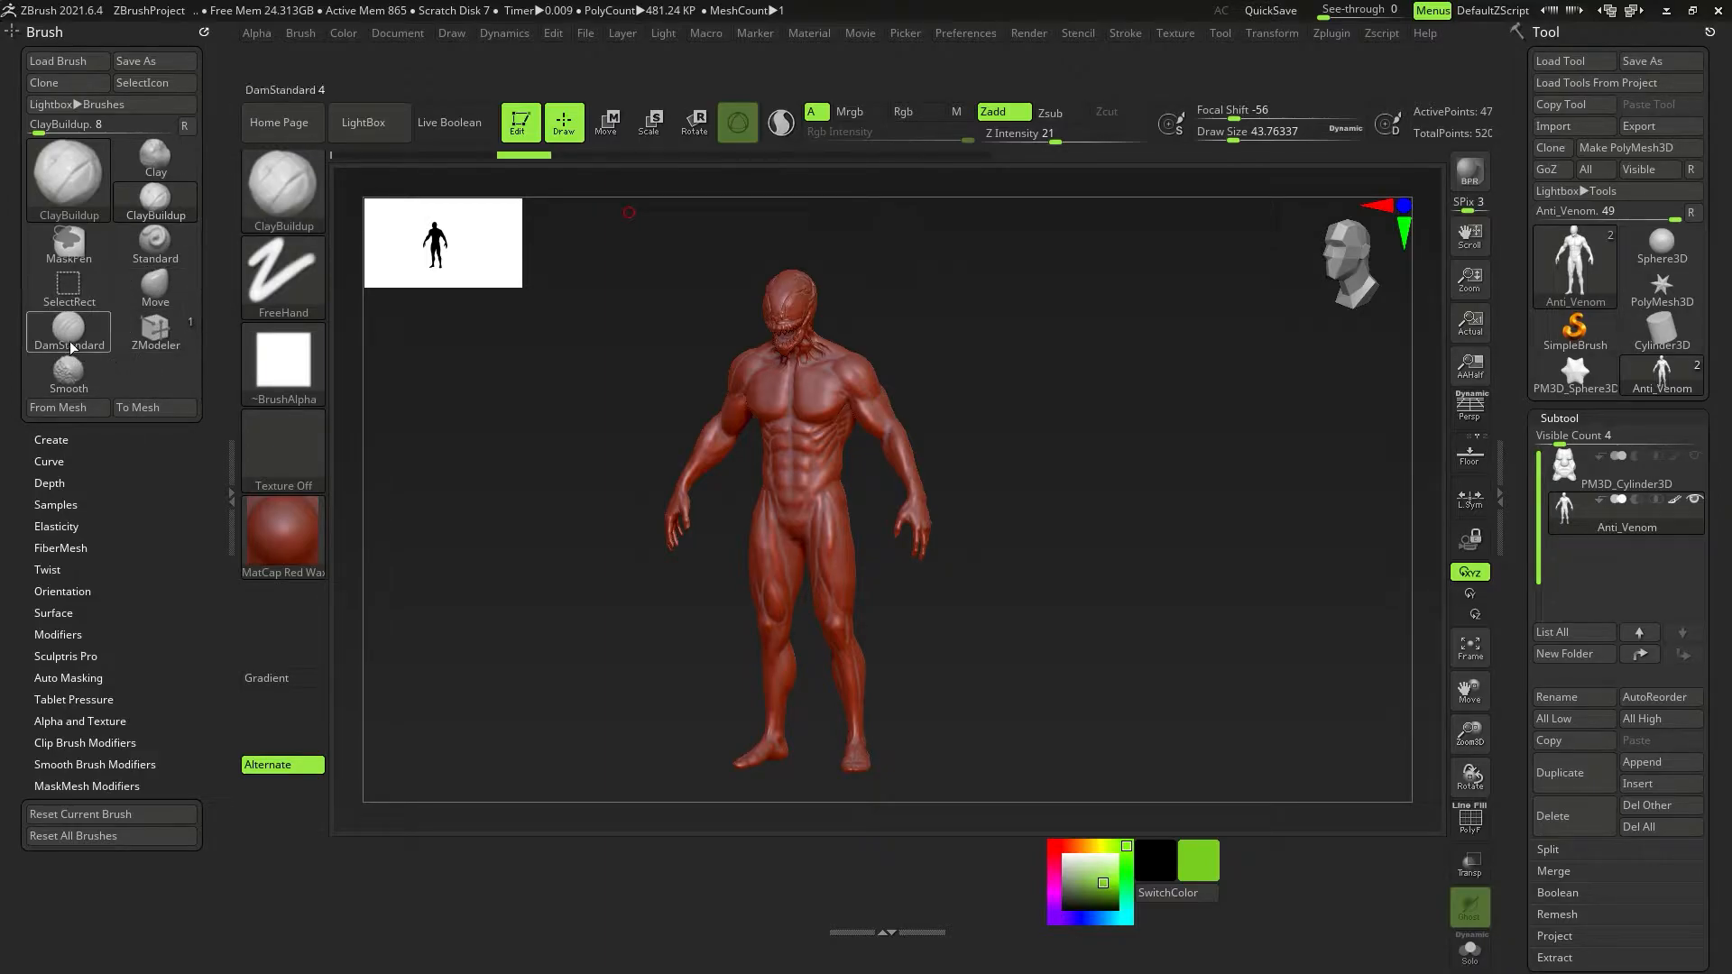
Place the Standard, ClayBuildup, Move and ZModeler brushes from the Brush palette in the custom area beneath the canvas.
mouse_move(157, 251)
left_mouse_down("ctrl+alt")
mouse_move(328, 740)
mouse_move(397, 864)
mouse_move(379, 862)
left_mouse_up("ctrl+alt")
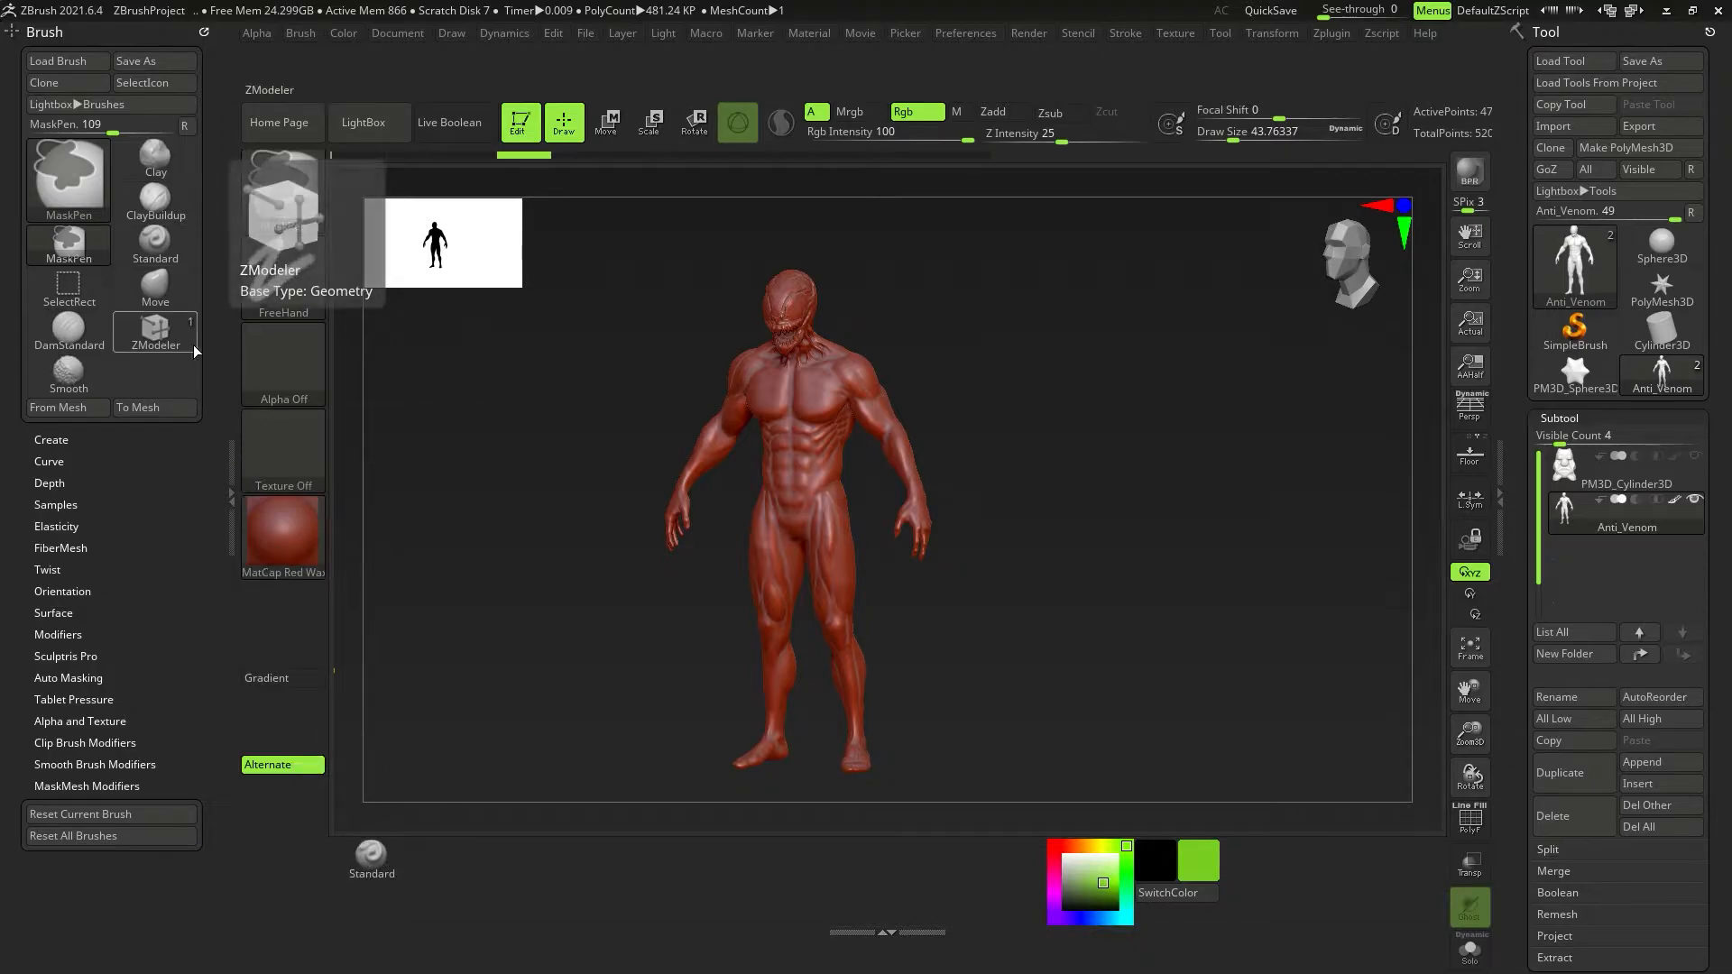
mouse_move(149, 213)
left_mouse_down("ctrl+alt")
mouse_move(431, 788)
mouse_move(436, 865)
left_mouse_up("ctrl+alt")
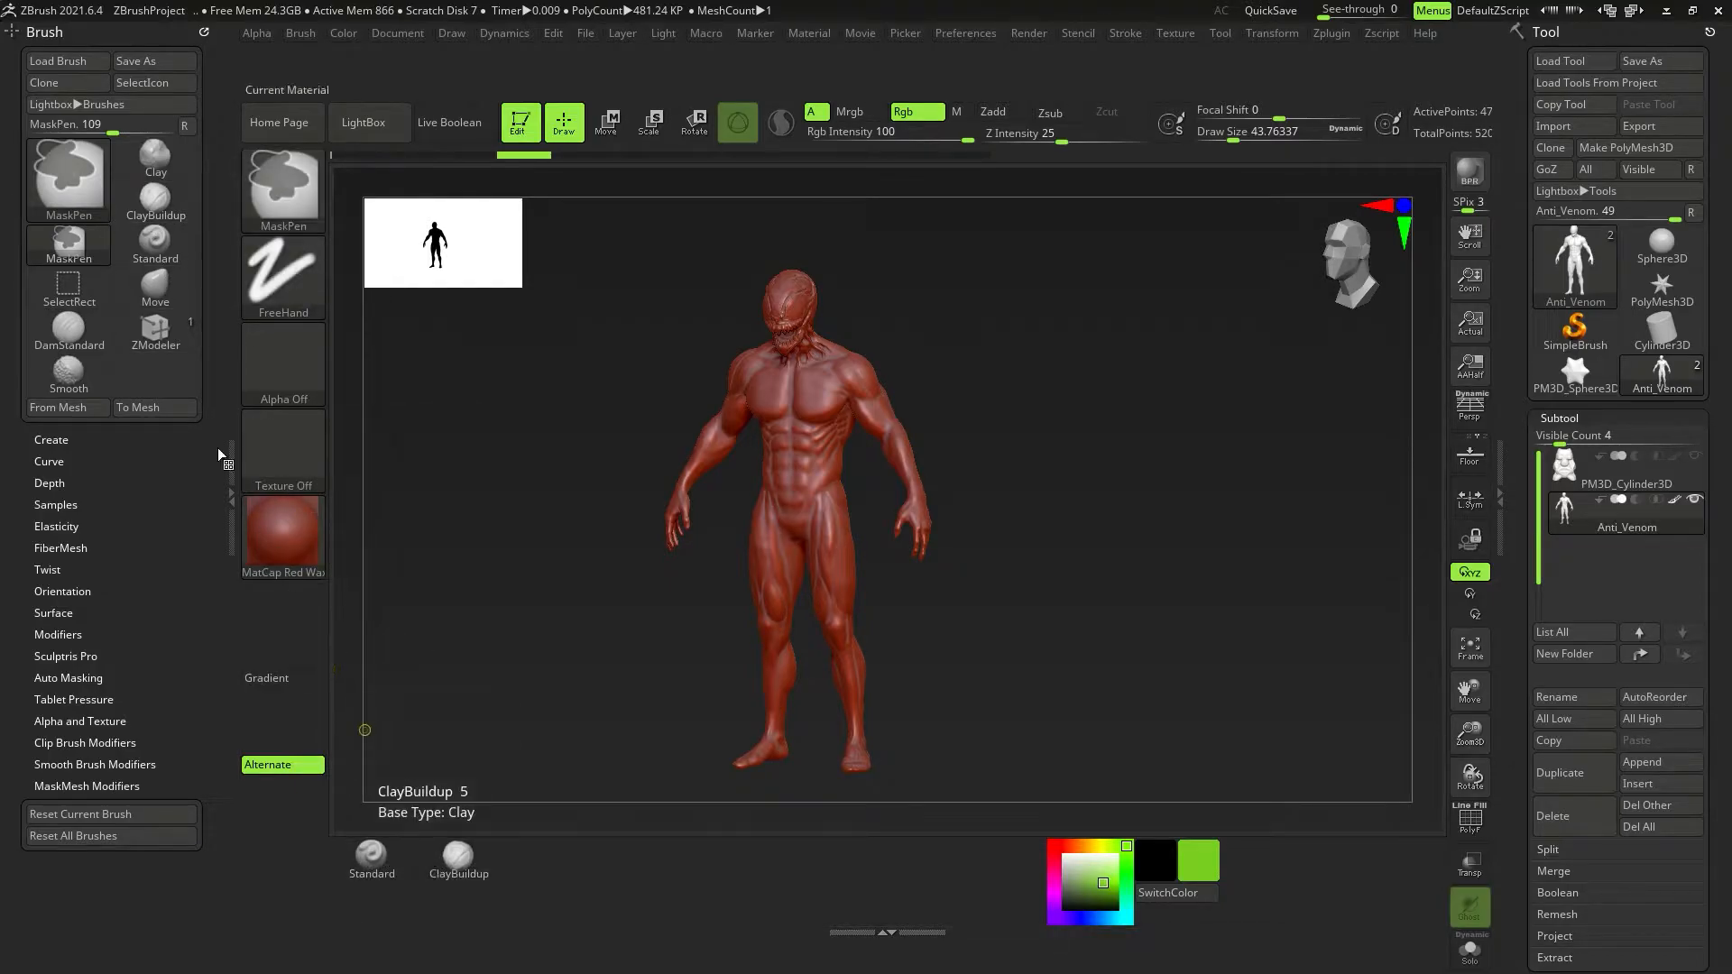
mouse_move(149, 278)
left_mouse_down("ctrl+alt")
mouse_move(464, 794)
mouse_move(379, 886)
left_mouse_up("ctrl+alt")
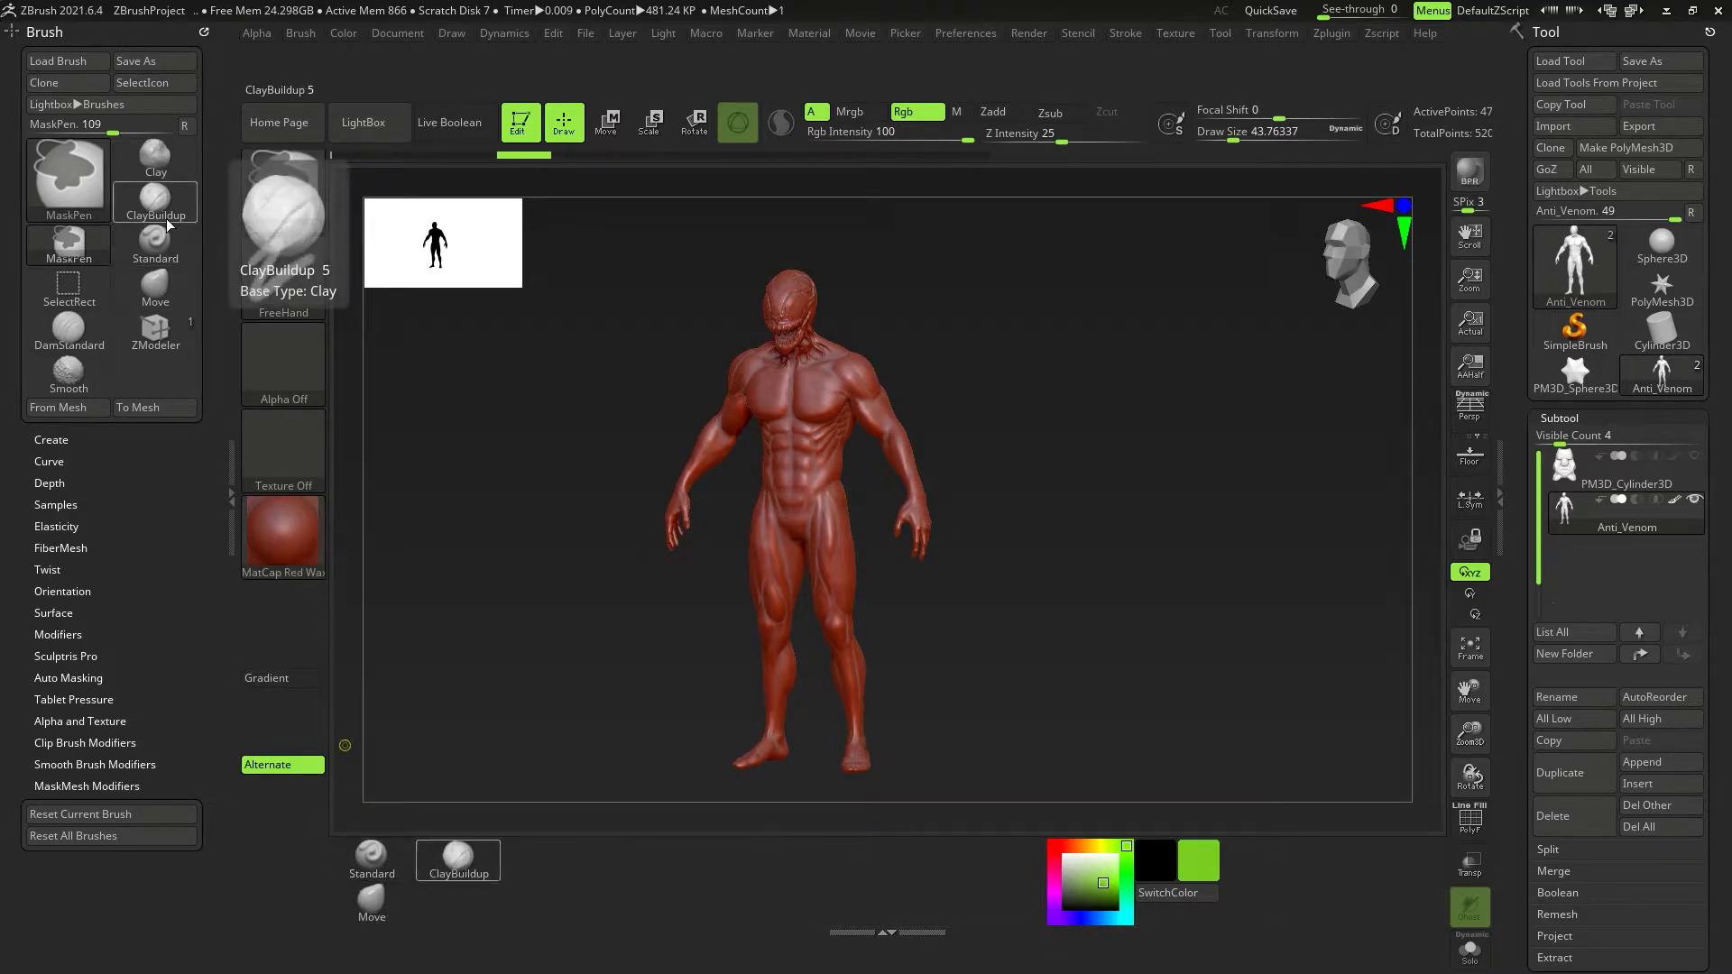
left_click(152, 339)
mouse_move(319, 652)
left_mouse_down("ctrl+alt")
mouse_move(507, 854)
mouse_move(526, 899)
left_mouse_up("ctrl+alt")
Add the DamStandard, SelectRect and MaskPen brushes to the custom brush group beneath the canvas.
key("b")
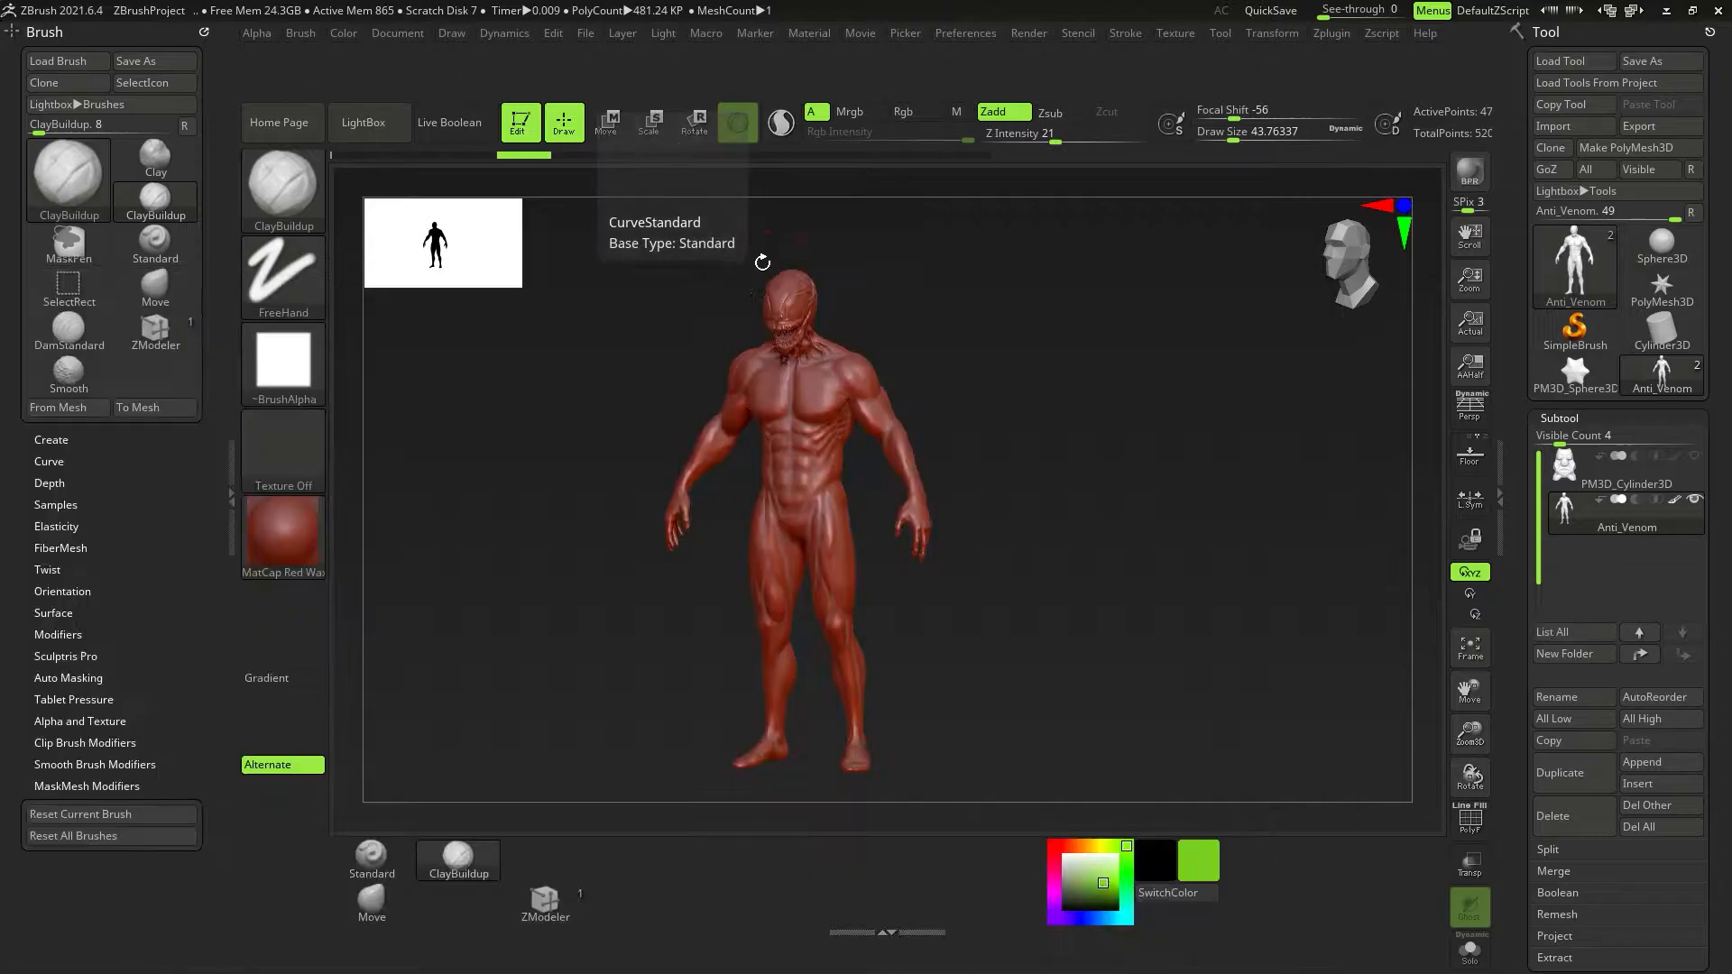
left_click(72, 341)
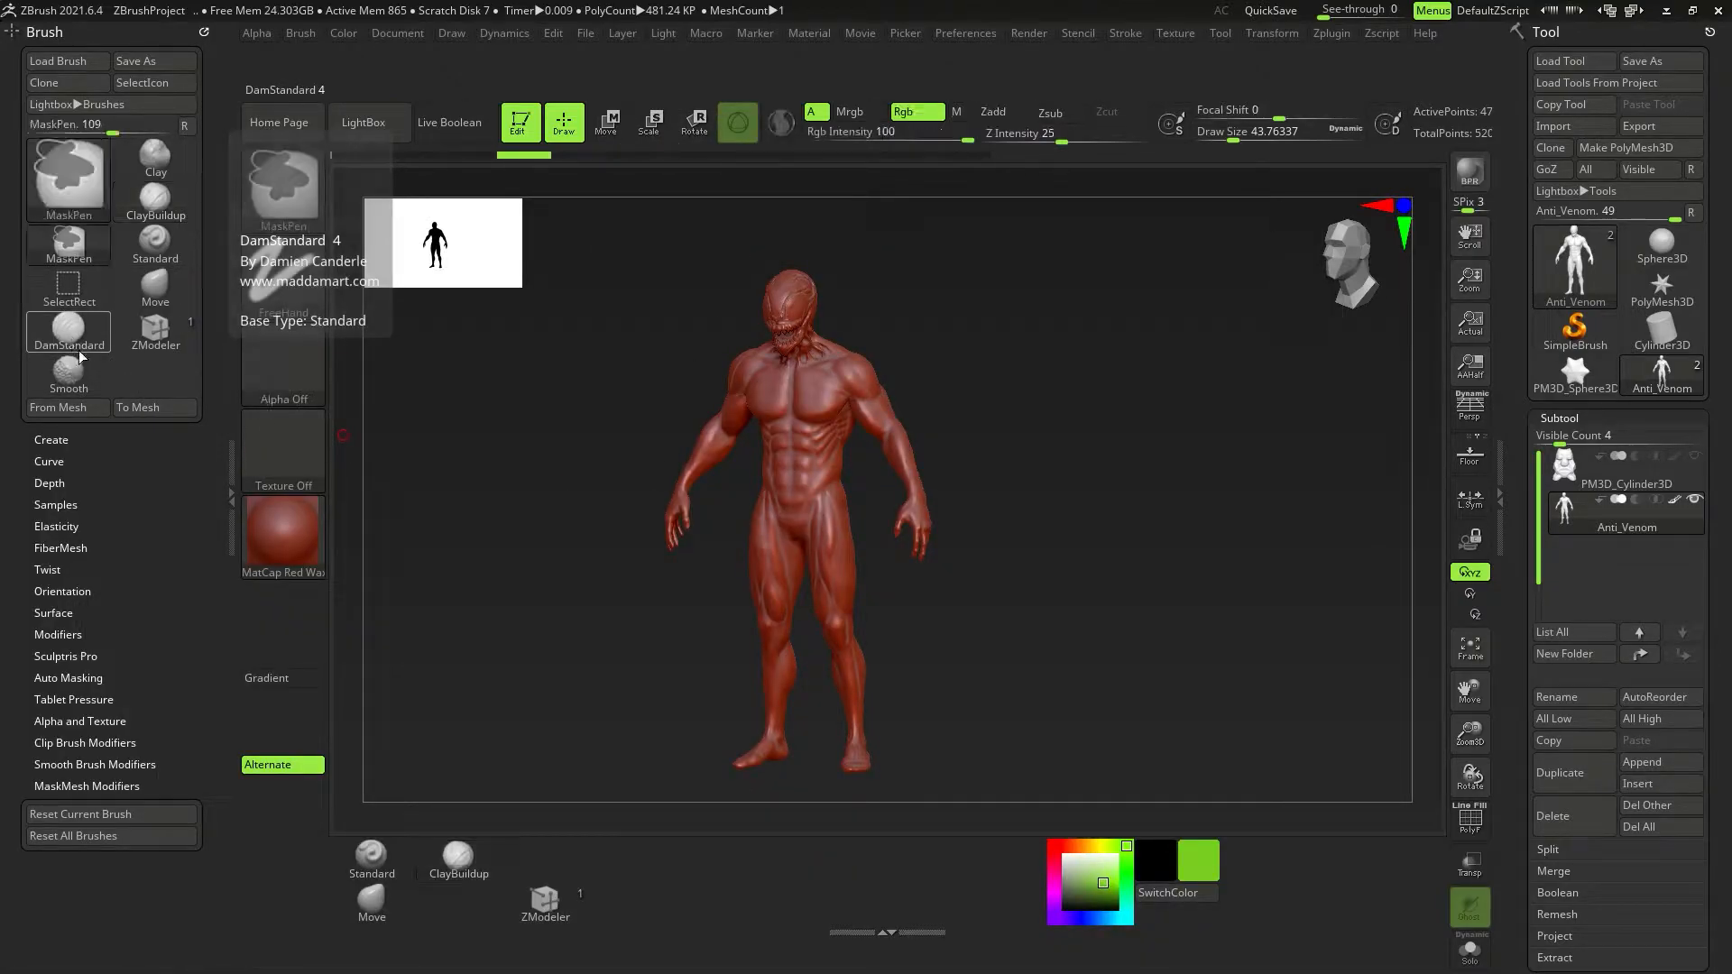
key("ctrl")
key("ctrl+shift")
left_click_drag(522, 815, 548, 851, "ctrl+alt")
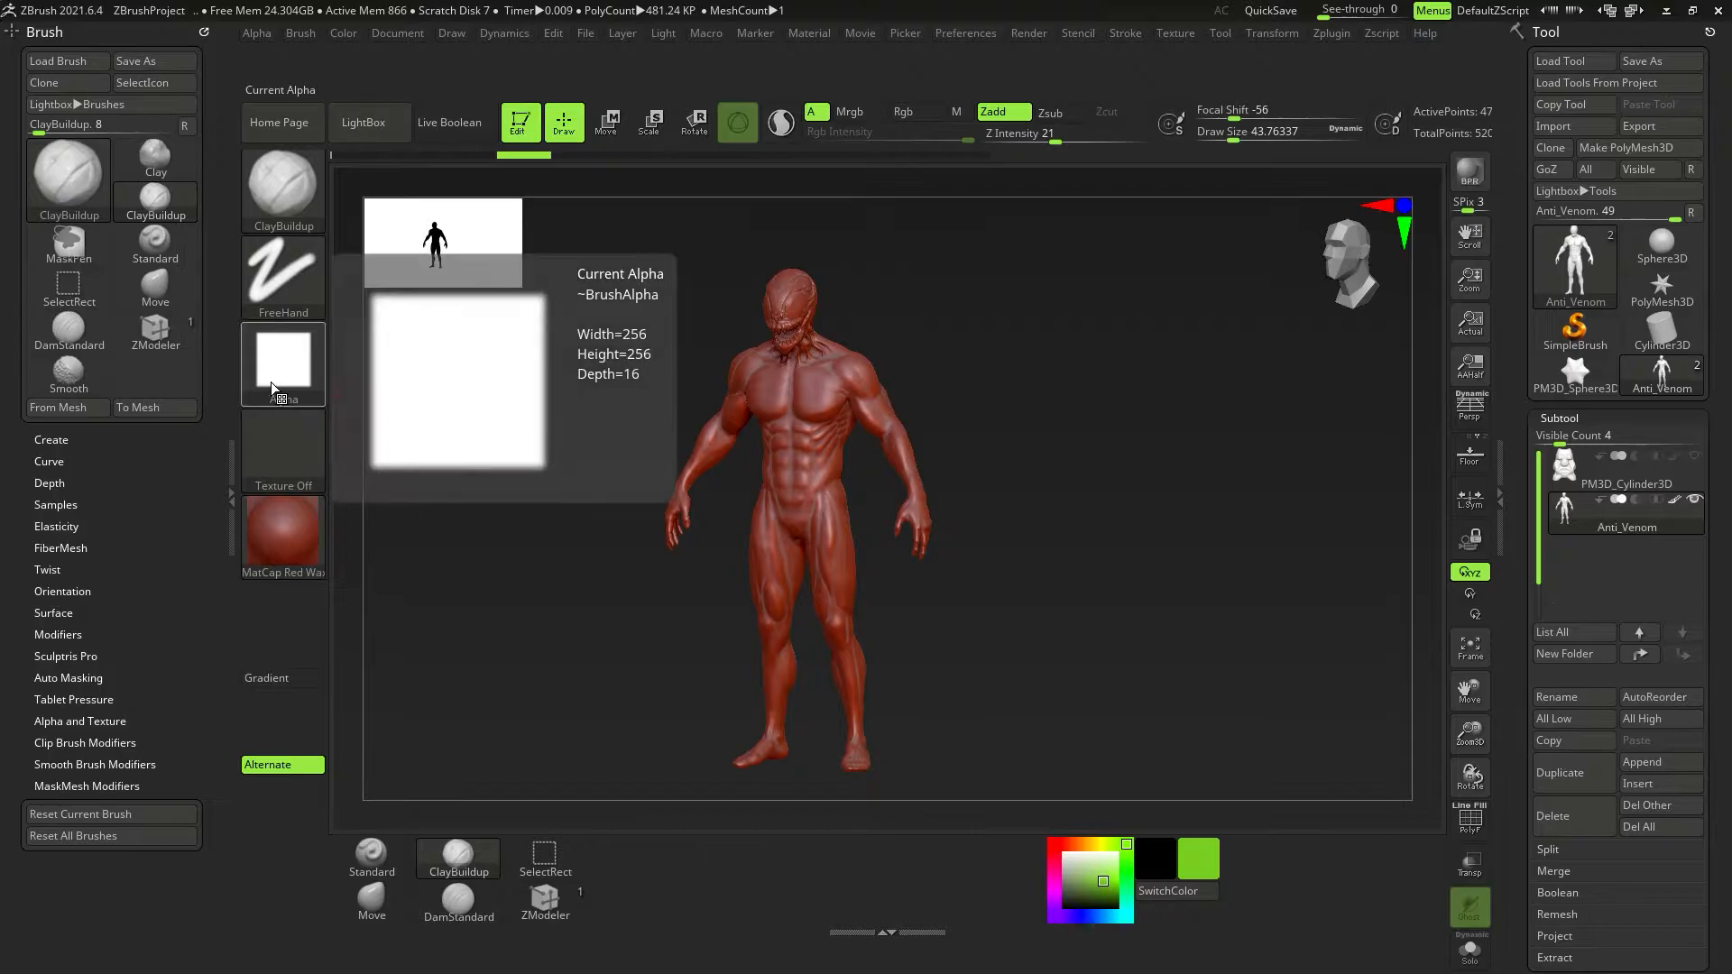
left_click(69, 244)
mouse_move(68, 243)
left_mouse_down("ctrl+alt")
mouse_move(144, 286)
mouse_move(611, 739)
mouse_move(635, 863)
left_mouse_up("ctrl+alt")
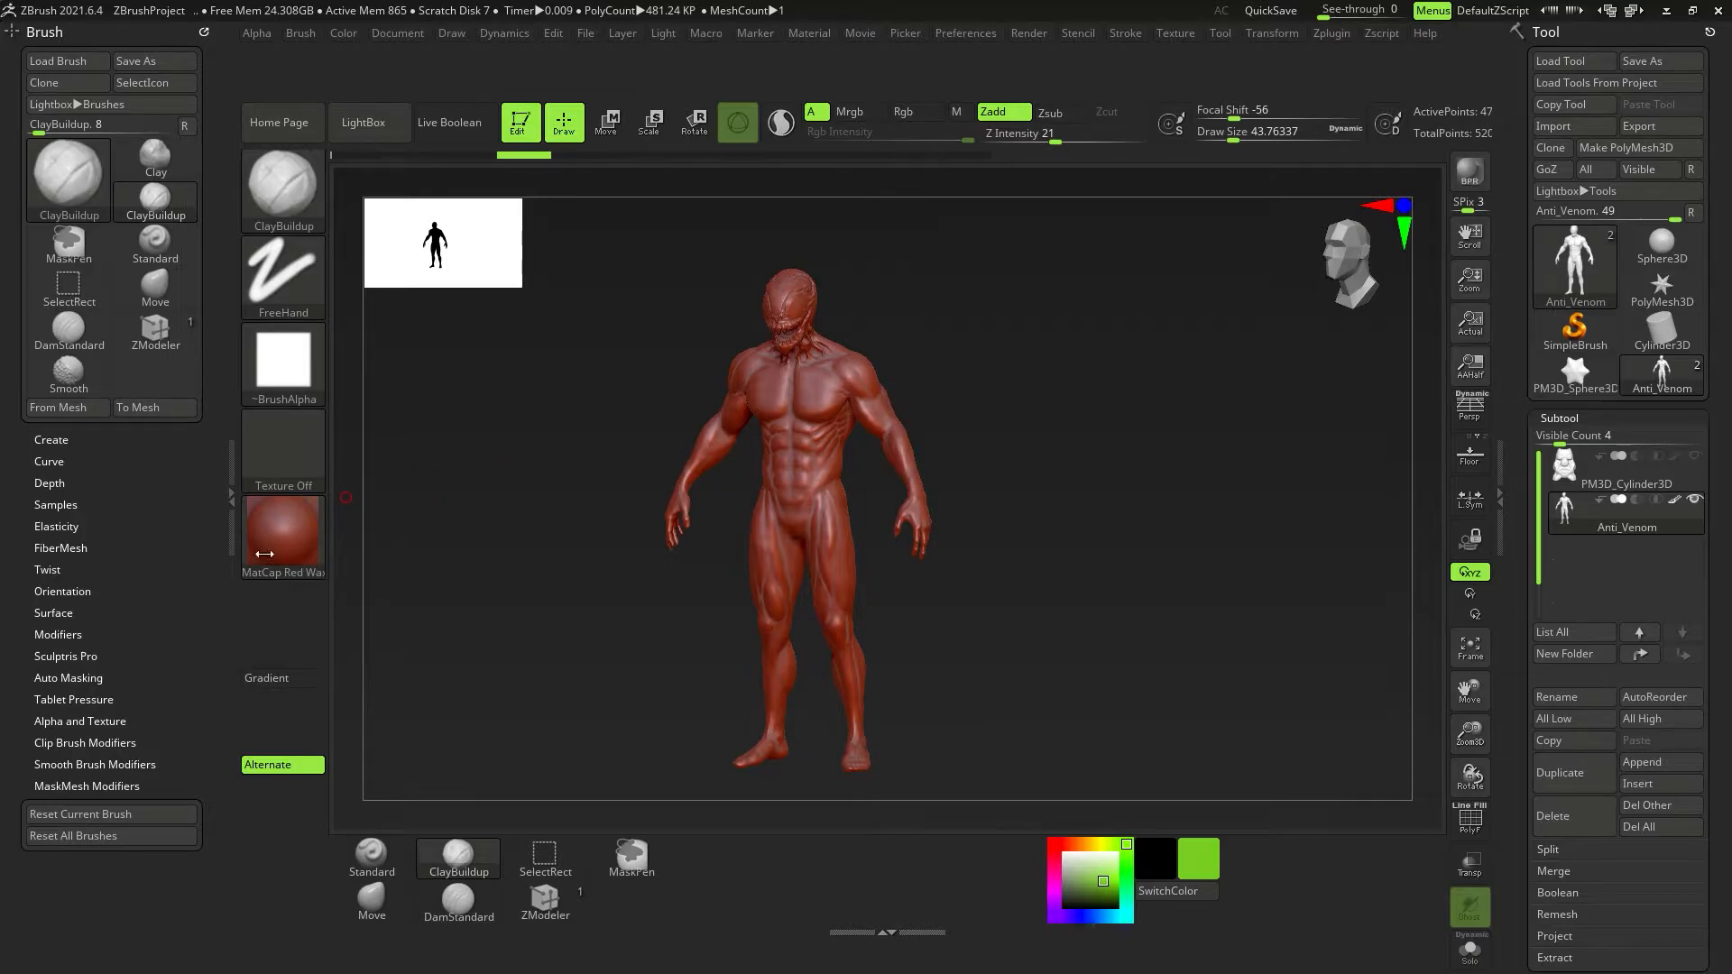
Collapse the Brush tray and remove the Alternate, Gradient, material, texture, alpha, stroke and brush controls from the adjacent shelf.
left_click(231, 492)
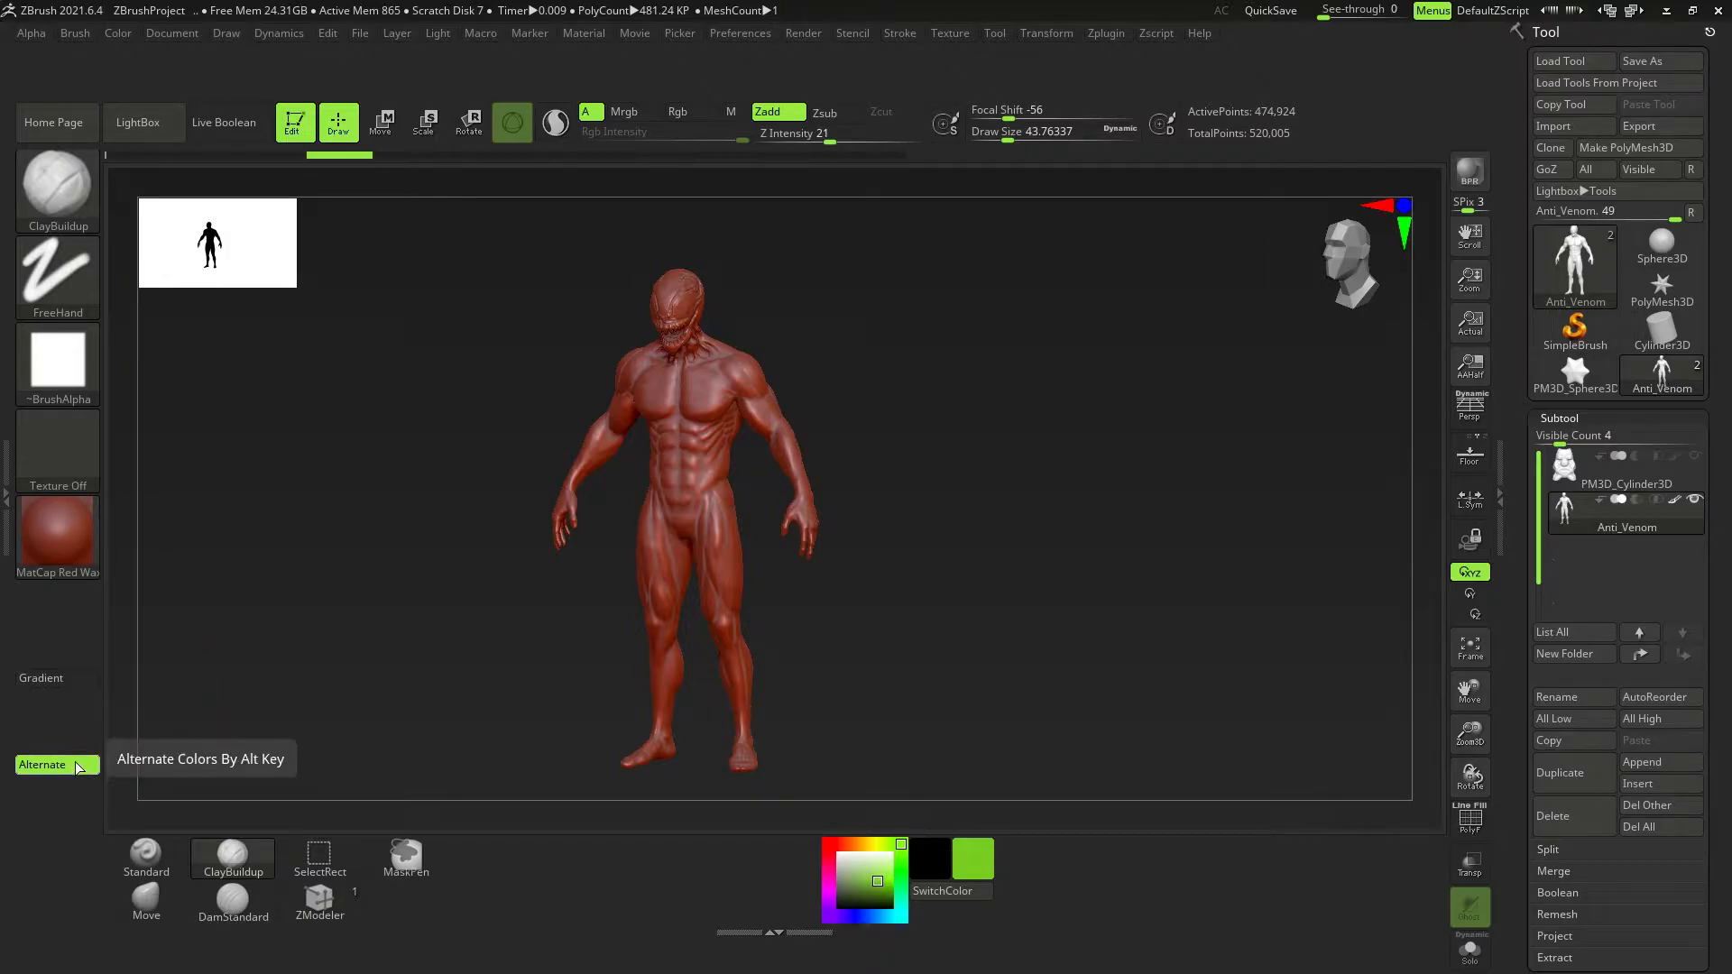
left_click_drag(91, 769, 230, 729, "ctrl+alt")
left_click_drag(57, 537, 172, 551, "ctrl+alt")
left_click_drag(57, 451, 193, 501, "ctrl+alt")
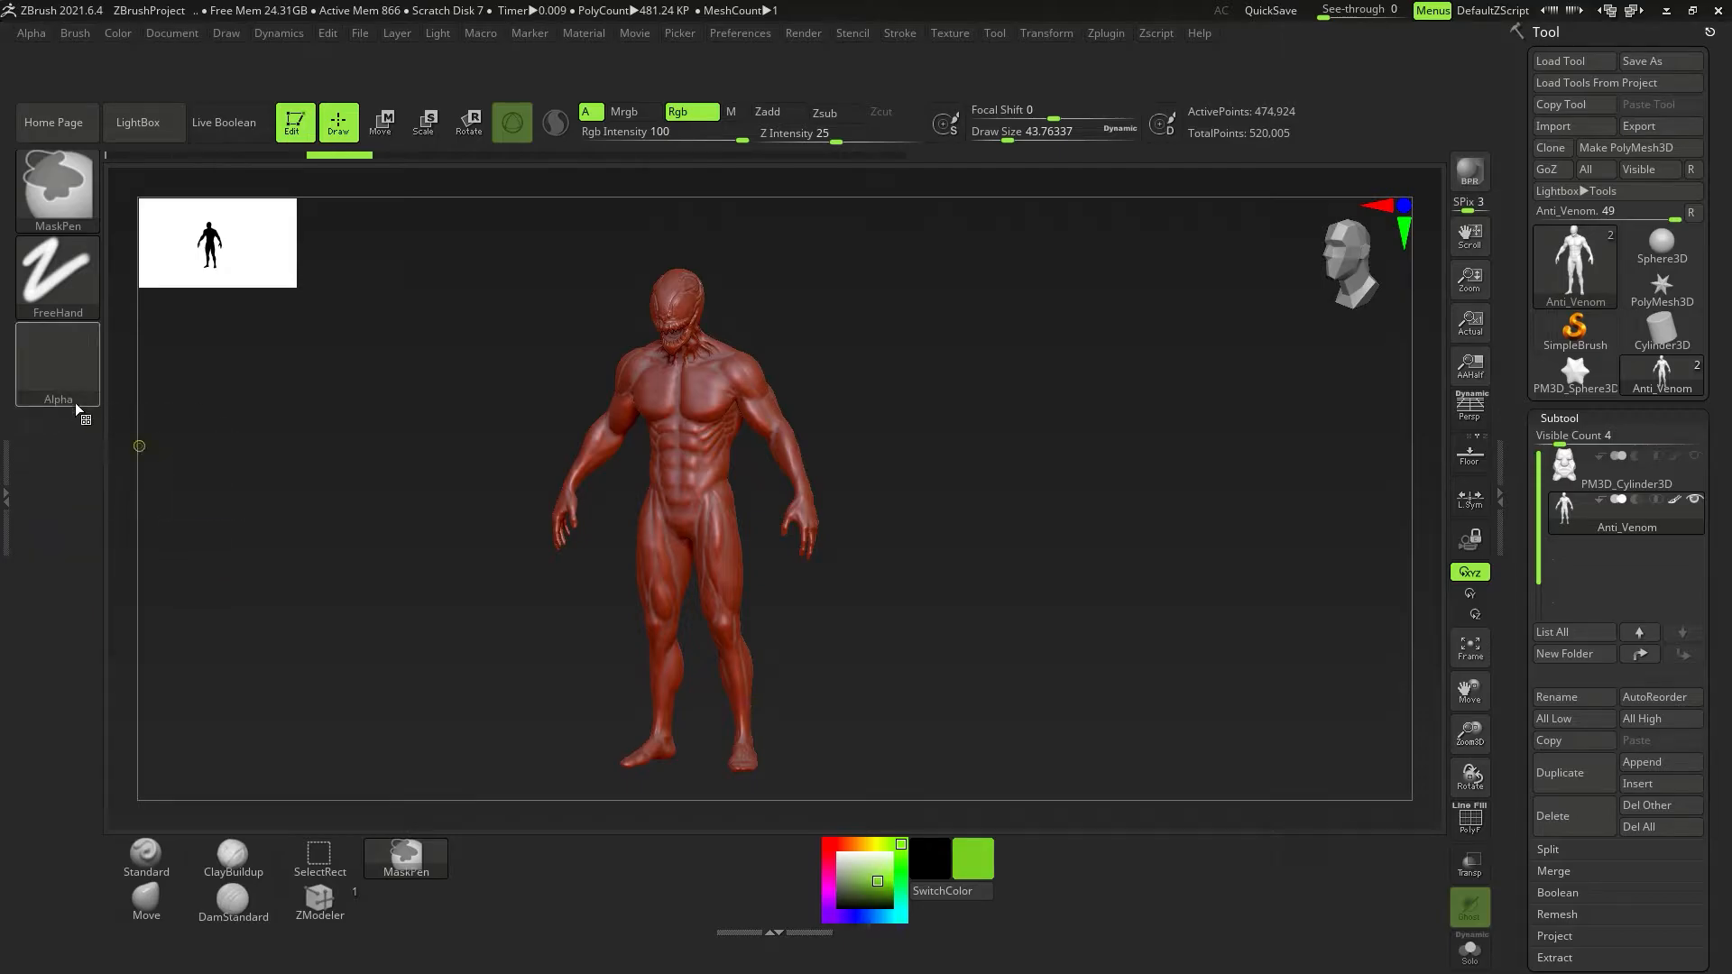
left_click_drag(65, 401, 262, 456, "ctrl+alt")
left_click_drag(58, 275, 212, 386, "ctrl+alt")
left_click_drag(51, 207, 197, 384, "ctrl+alt")
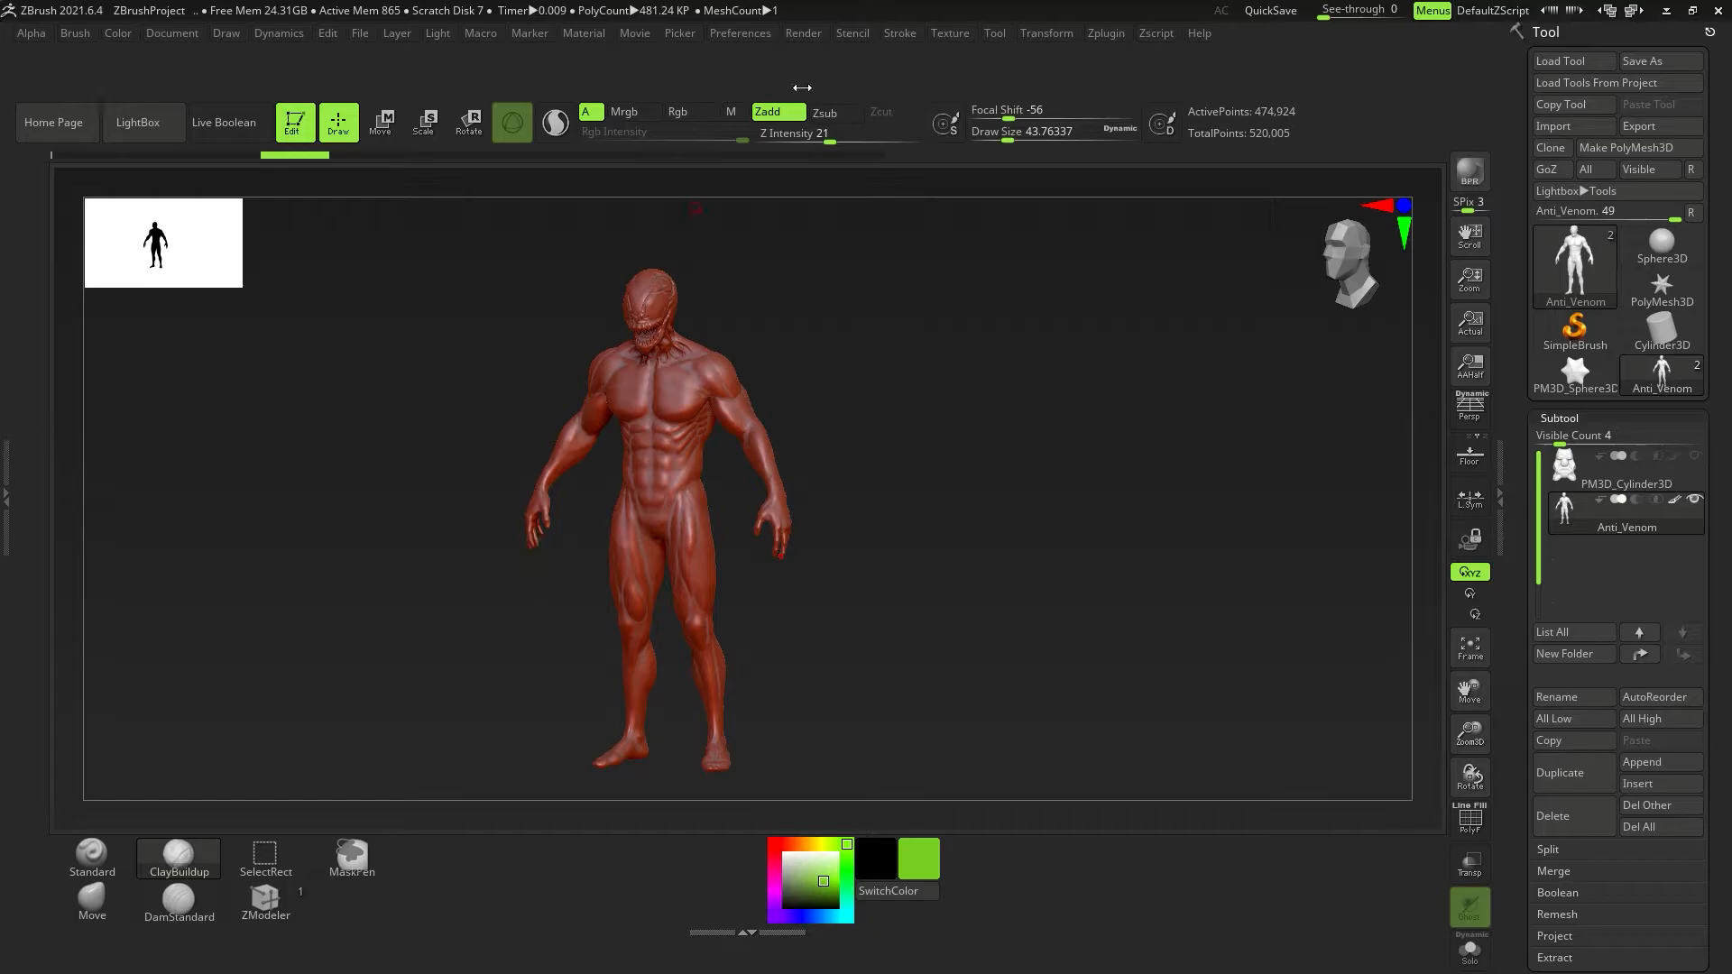
Store the rearranged interface layout as the startup configuration.
left_click(757, 40)
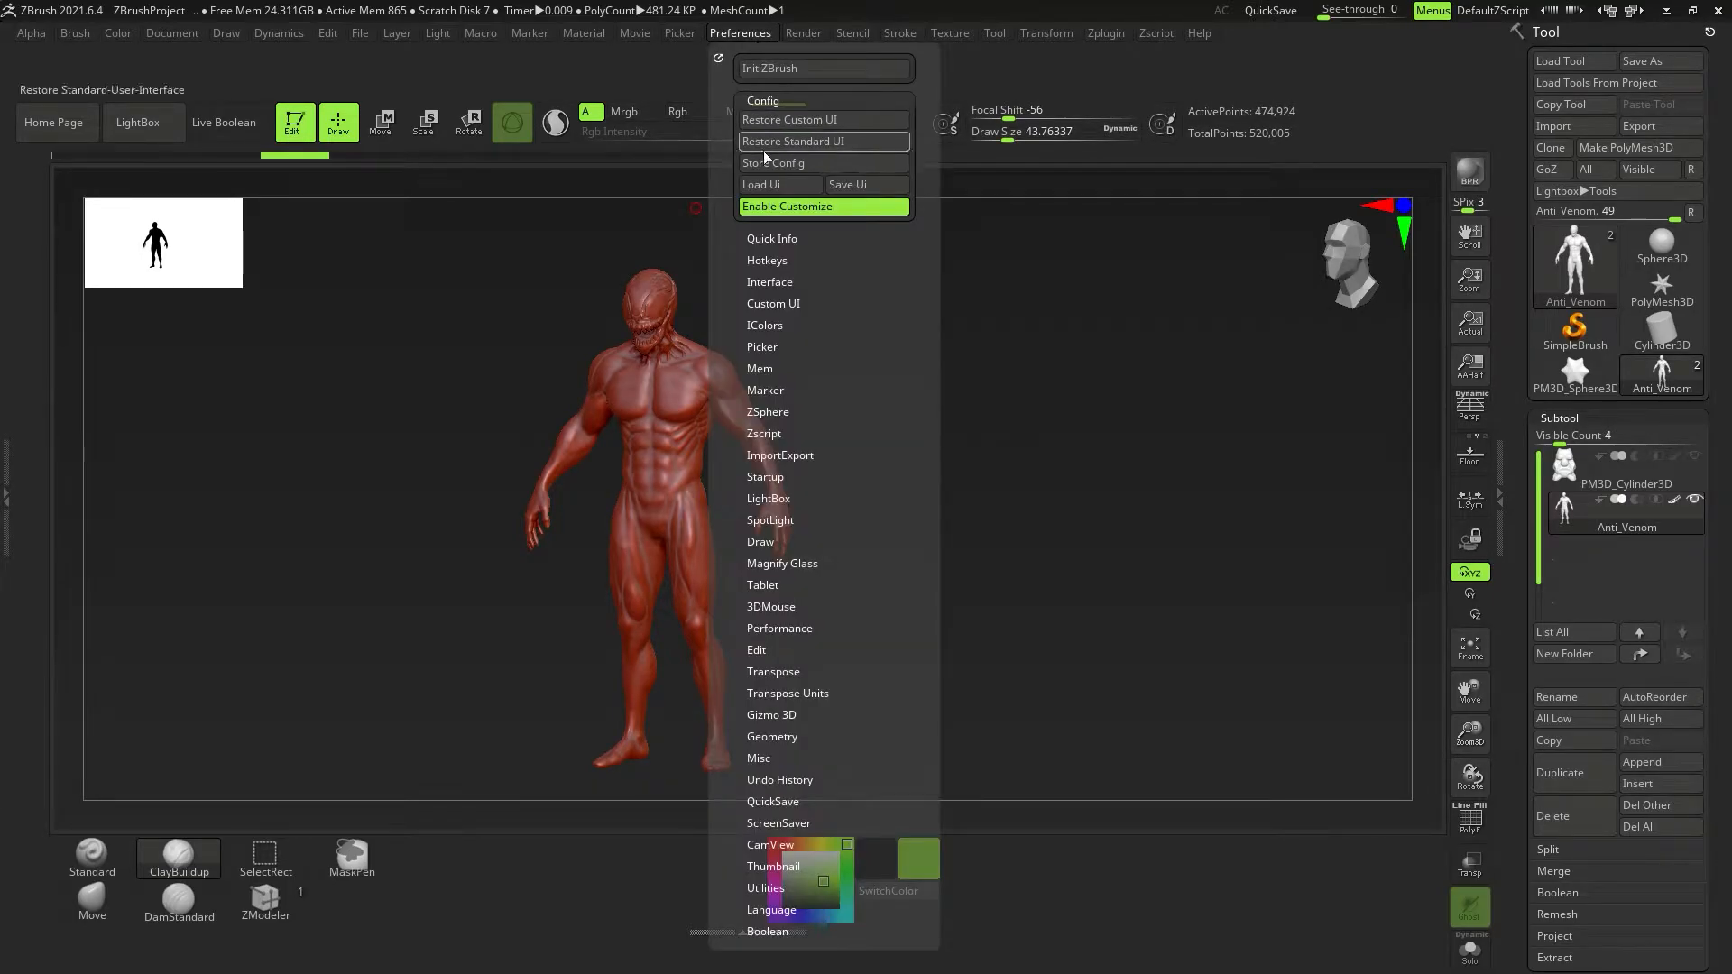
left_click(785, 164)
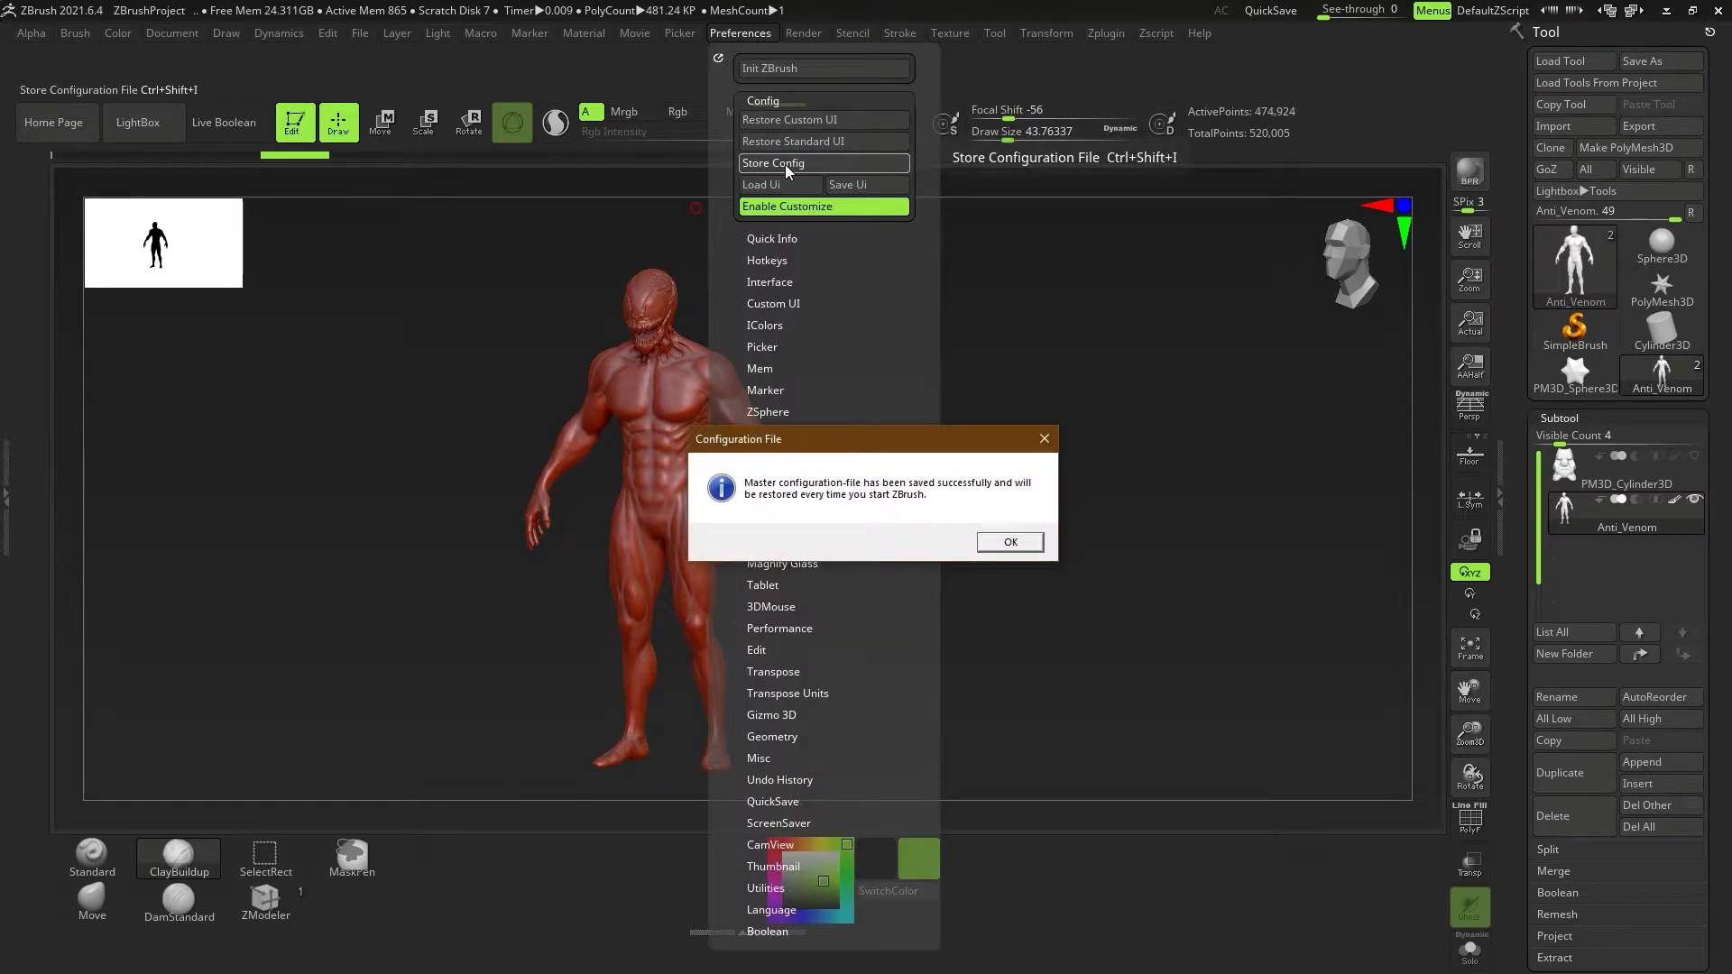
left_click(1010, 543)
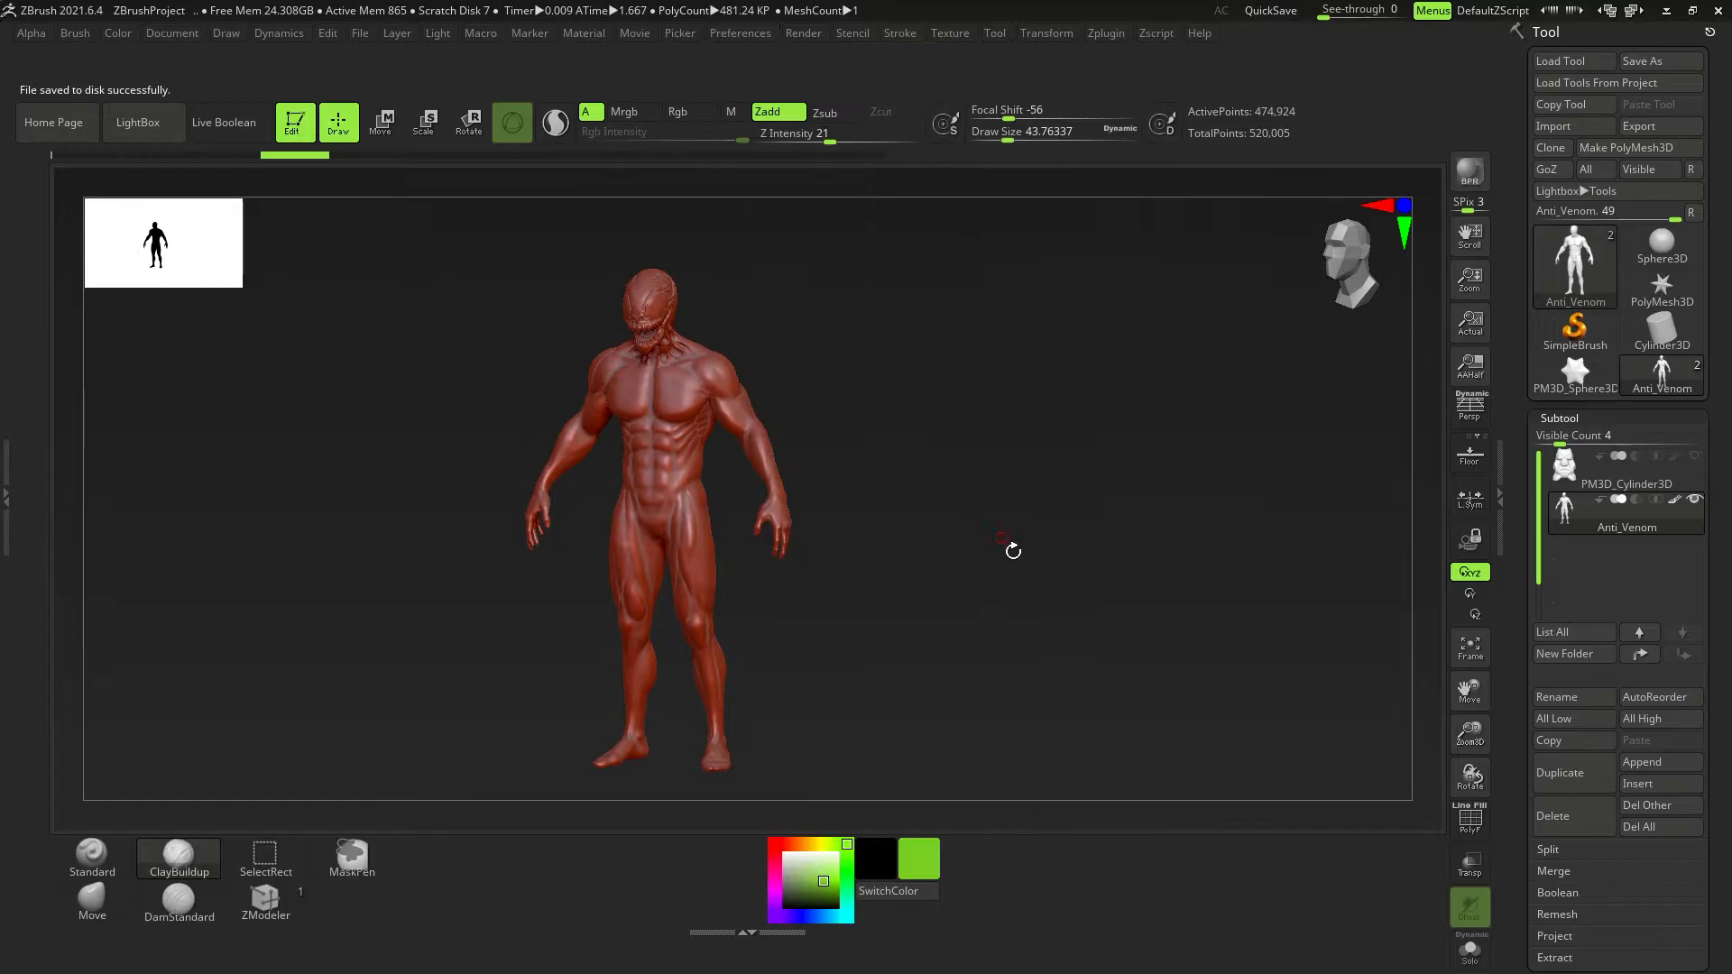
Save the rearranged interface to a UI configuration file, overwriting CustomUI_Green.cfg.
left_click(742, 34)
left_click(848, 186)
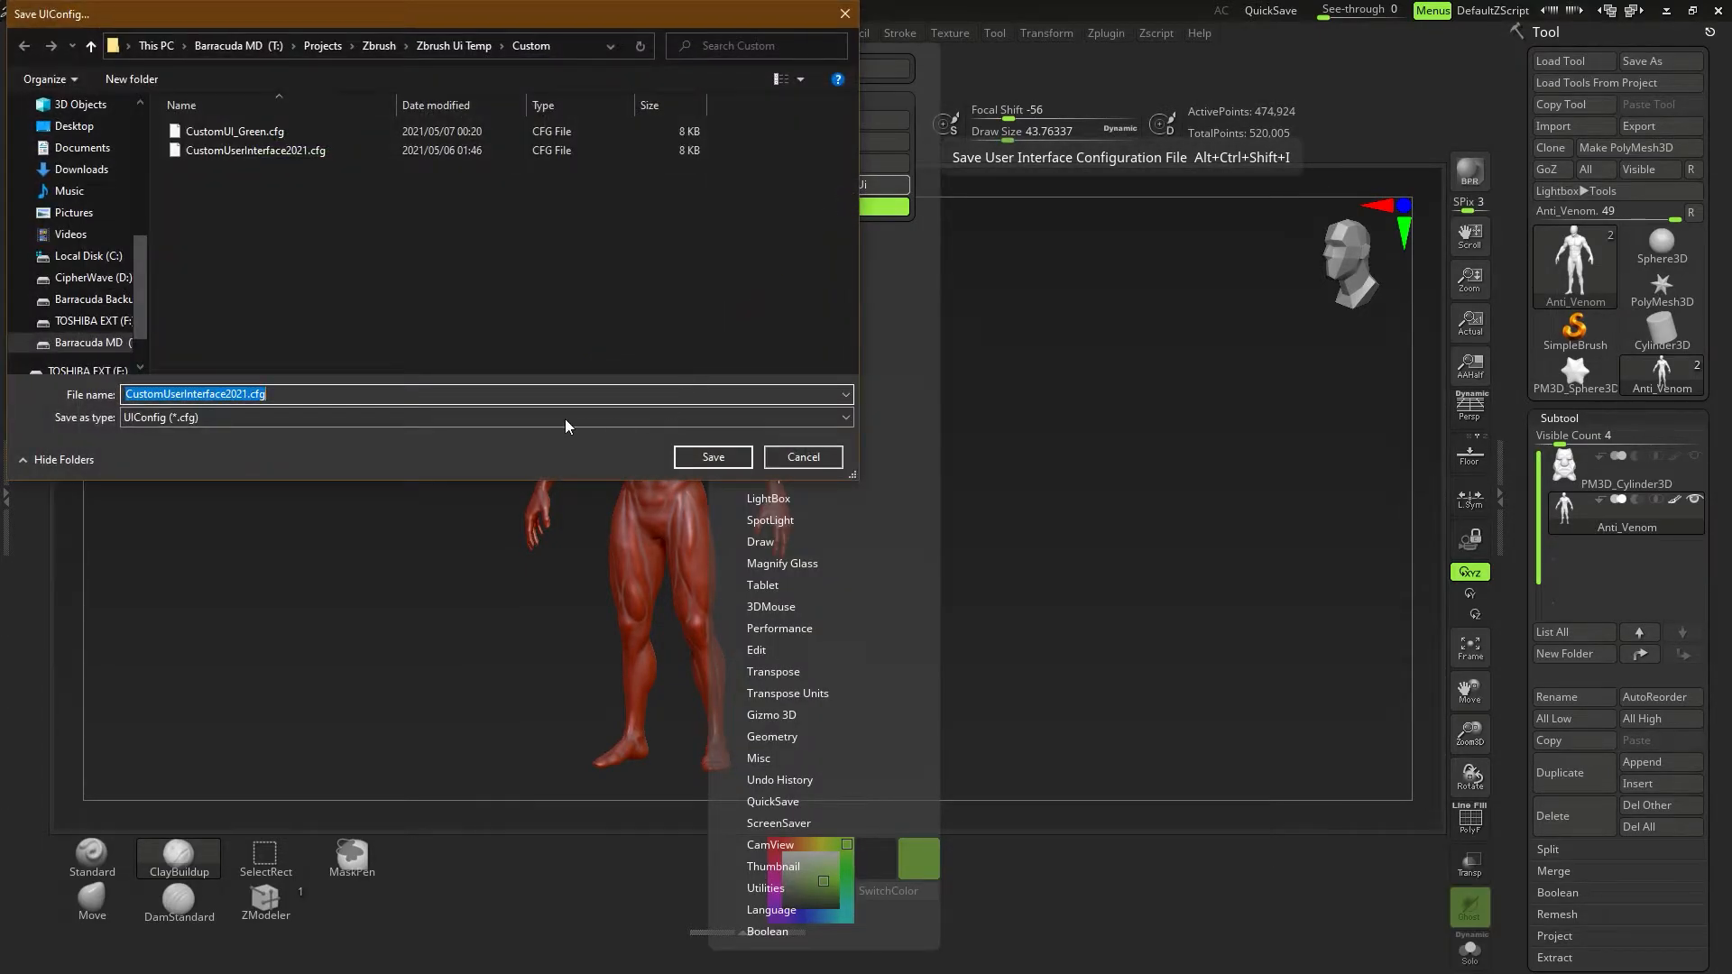
double_click(253, 131)
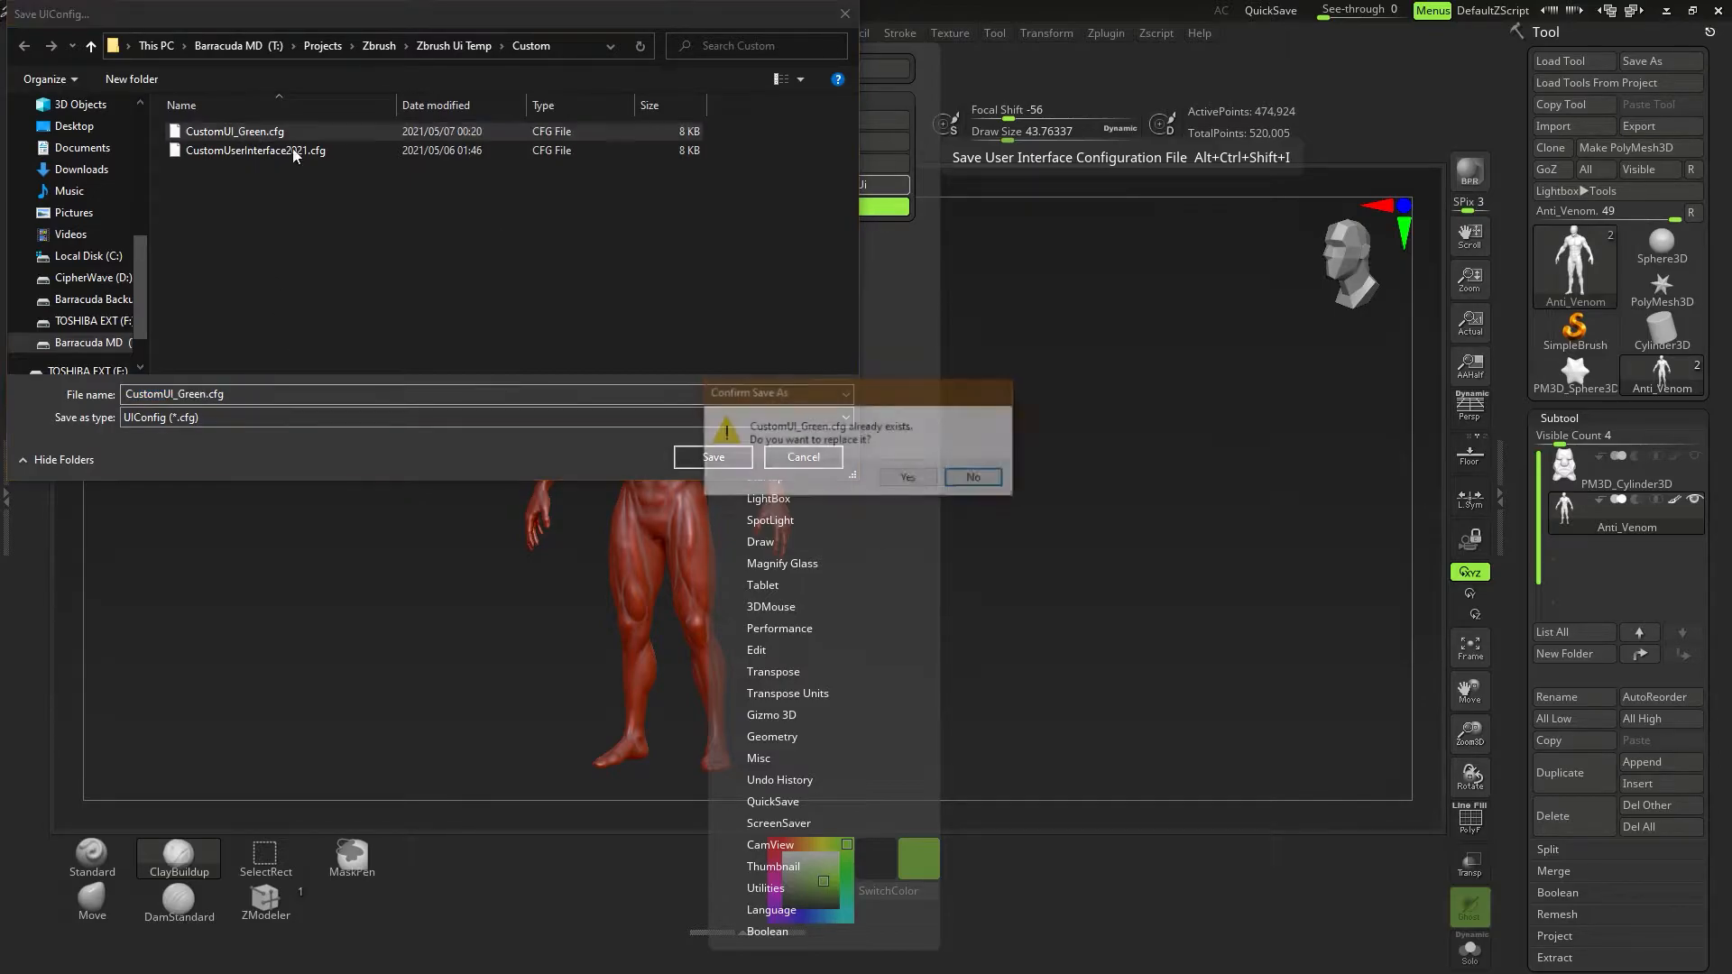
left_click(910, 479)
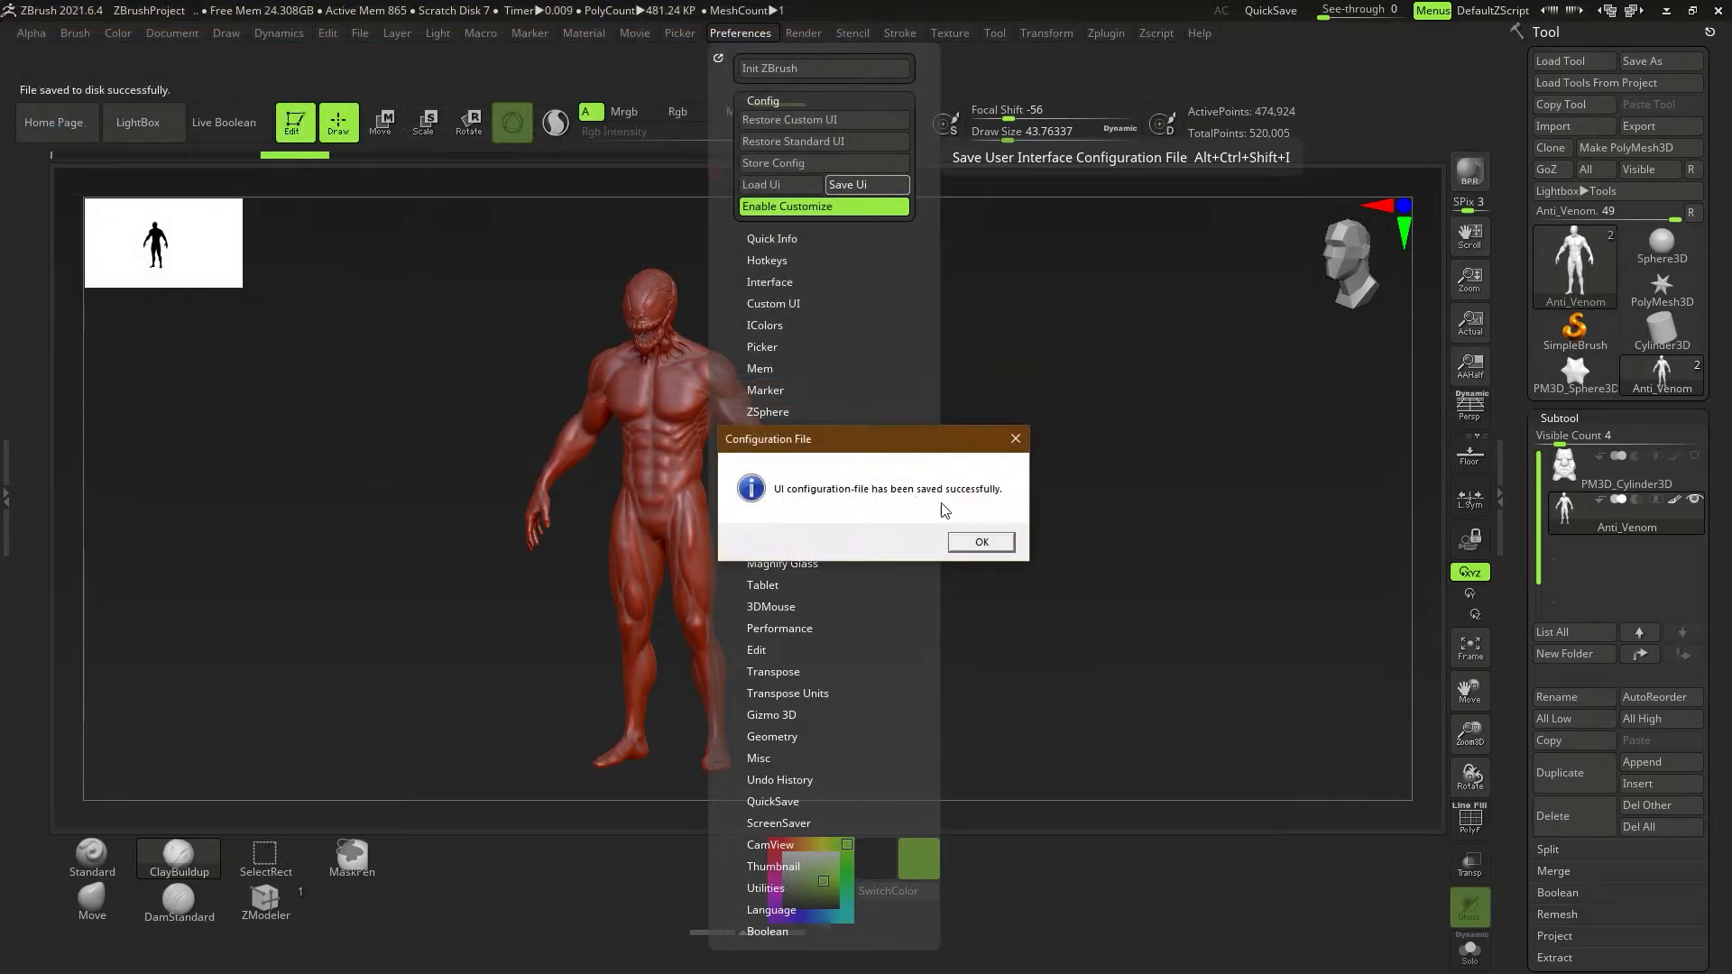
Dismiss the configuration notice and save the project as ZBrushProject_00.zpr.
left_click(974, 540)
mouse_move(697, 535)
right_mouse_down()
mouse_move(735, 530)
mouse_move(727, 507)
mouse_move(714, 520)
mouse_move(828, 514)
right_mouse_up()
key("ctrl+s")
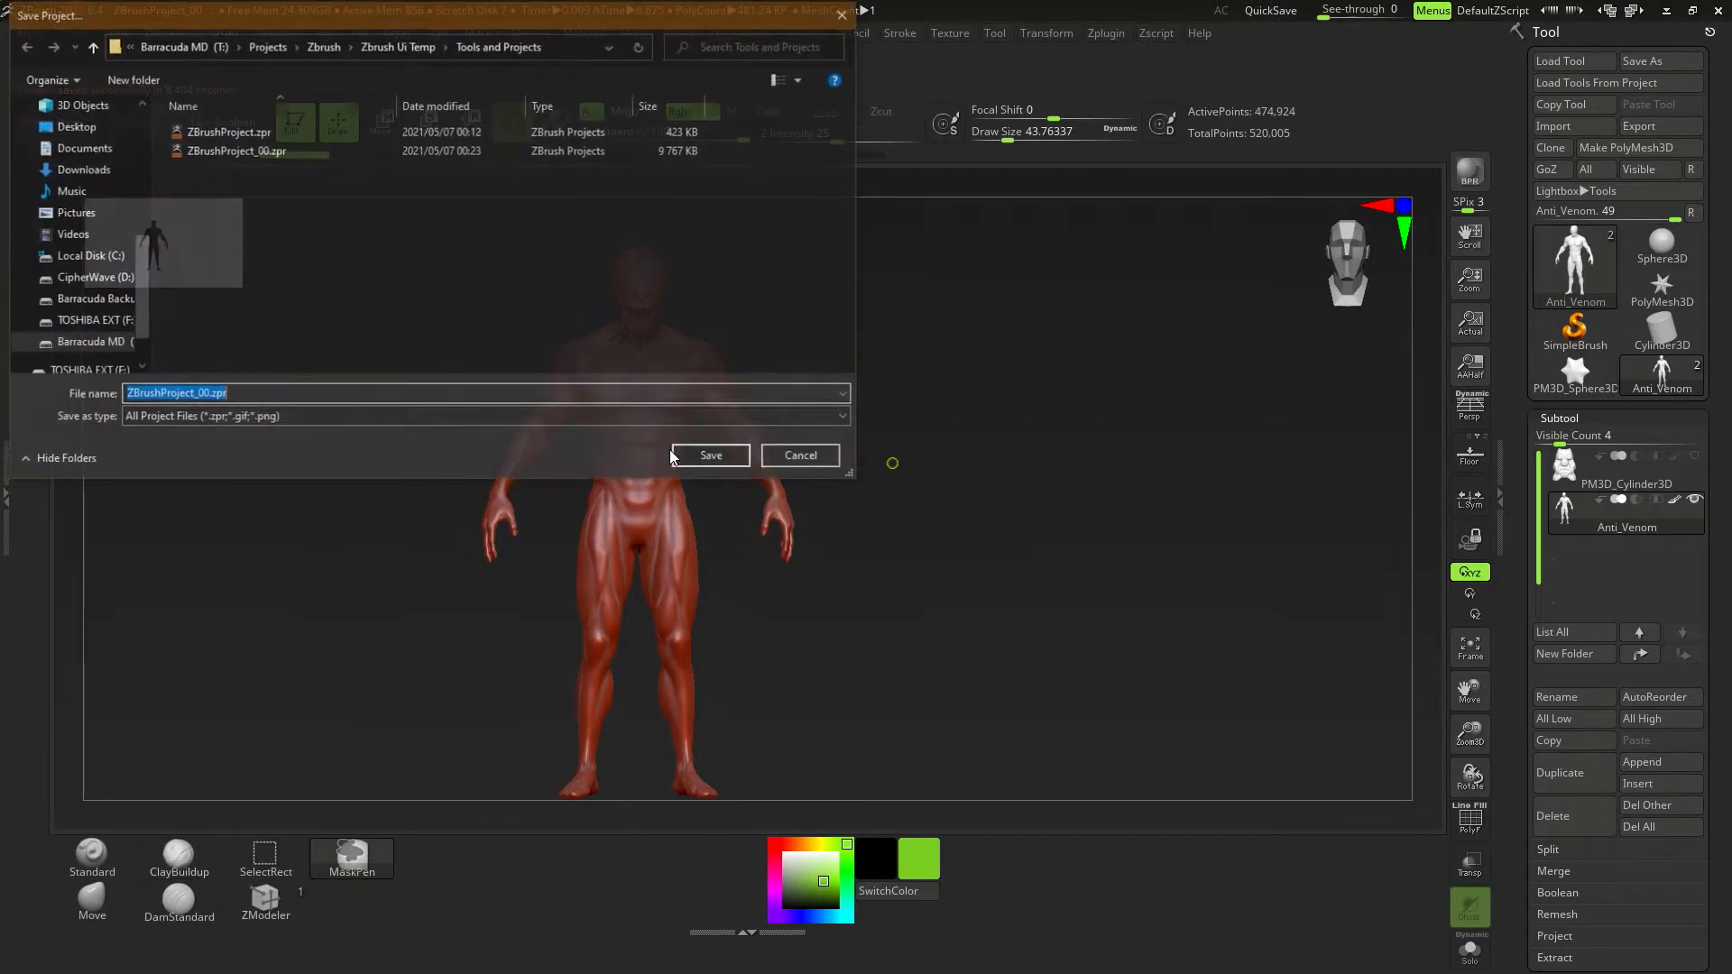
left_click(713, 456)
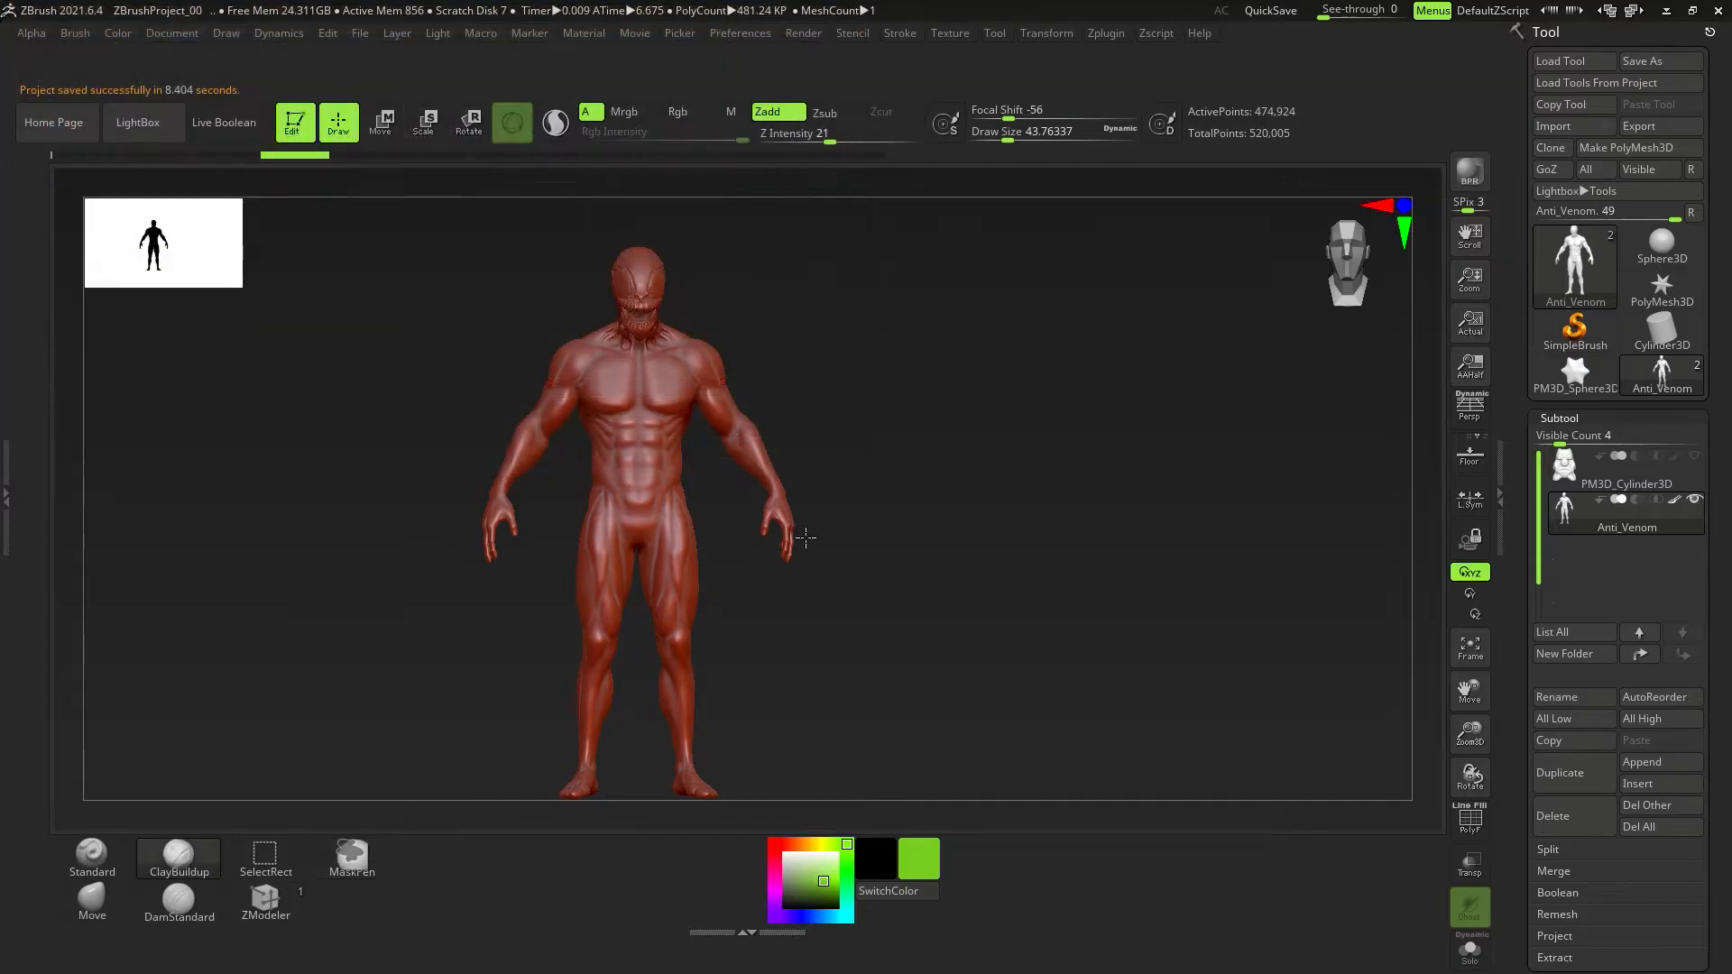
Turn off interface customization in the configuration preferences.
mouse_move(766, 514)
right_mouse_down("alt")
mouse_move(823, 480)
mouse_move(820, 507)
mouse_move(916, 553)
mouse_move(847, 565)
mouse_move(824, 599)
mouse_move(840, 595)
mouse_move(821, 587)
right_mouse_up("alt")
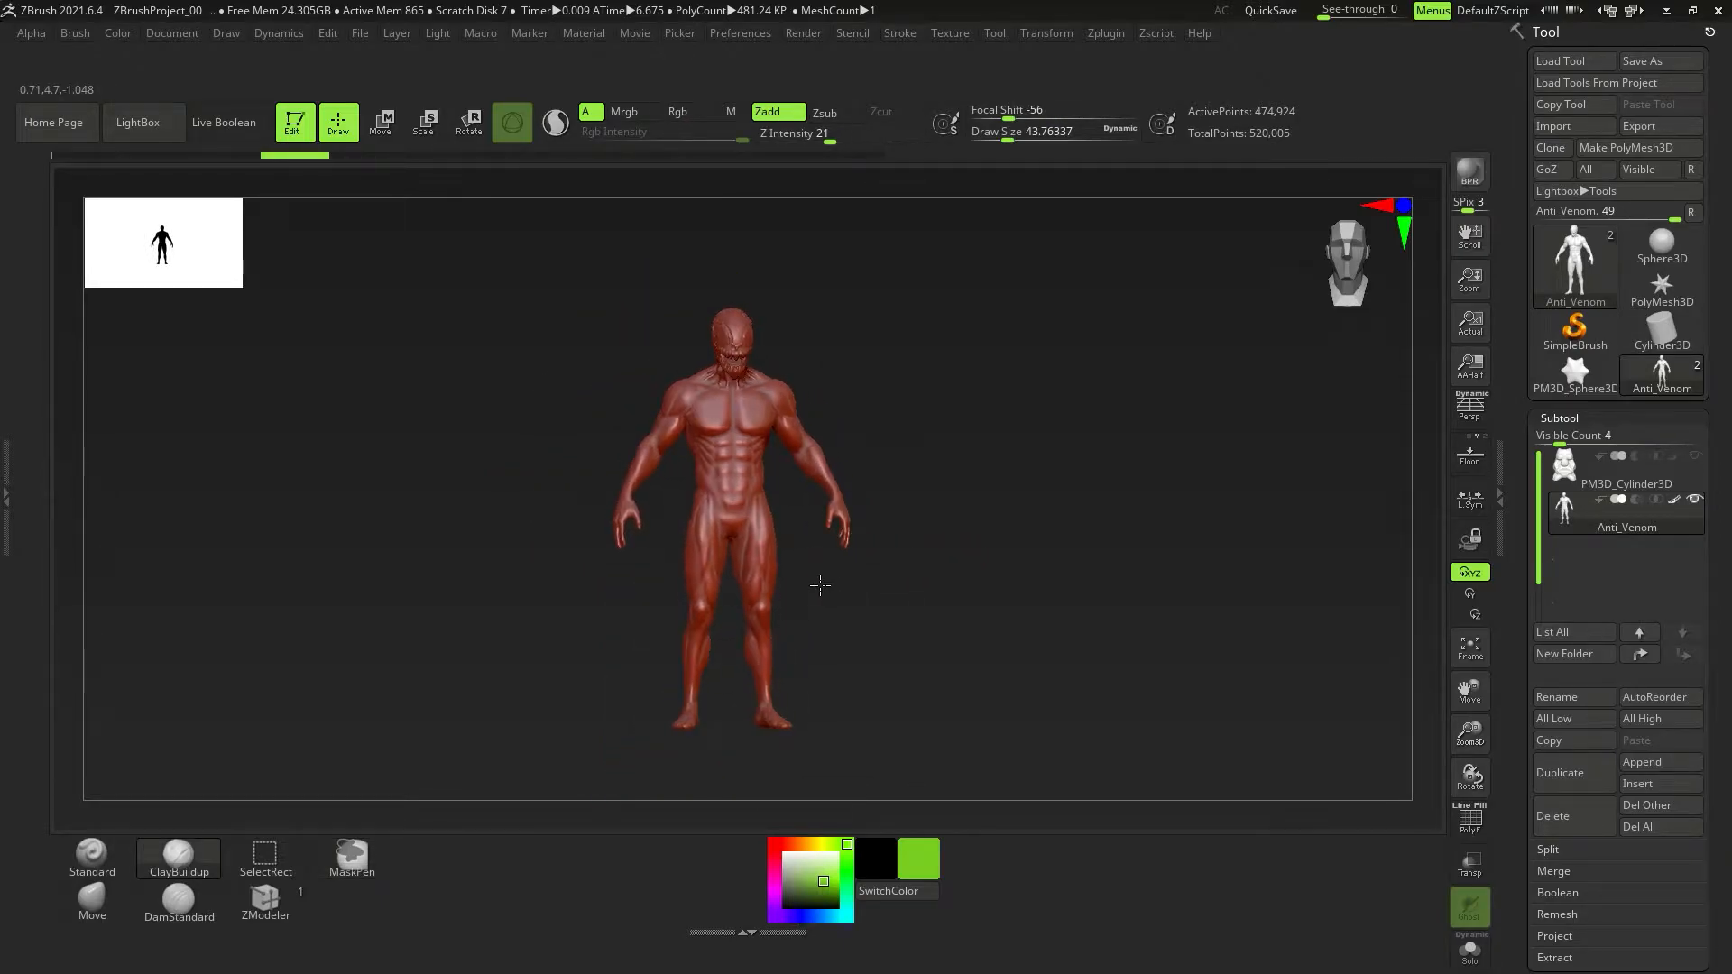
left_click(204, 854)
left_click(756, 33)
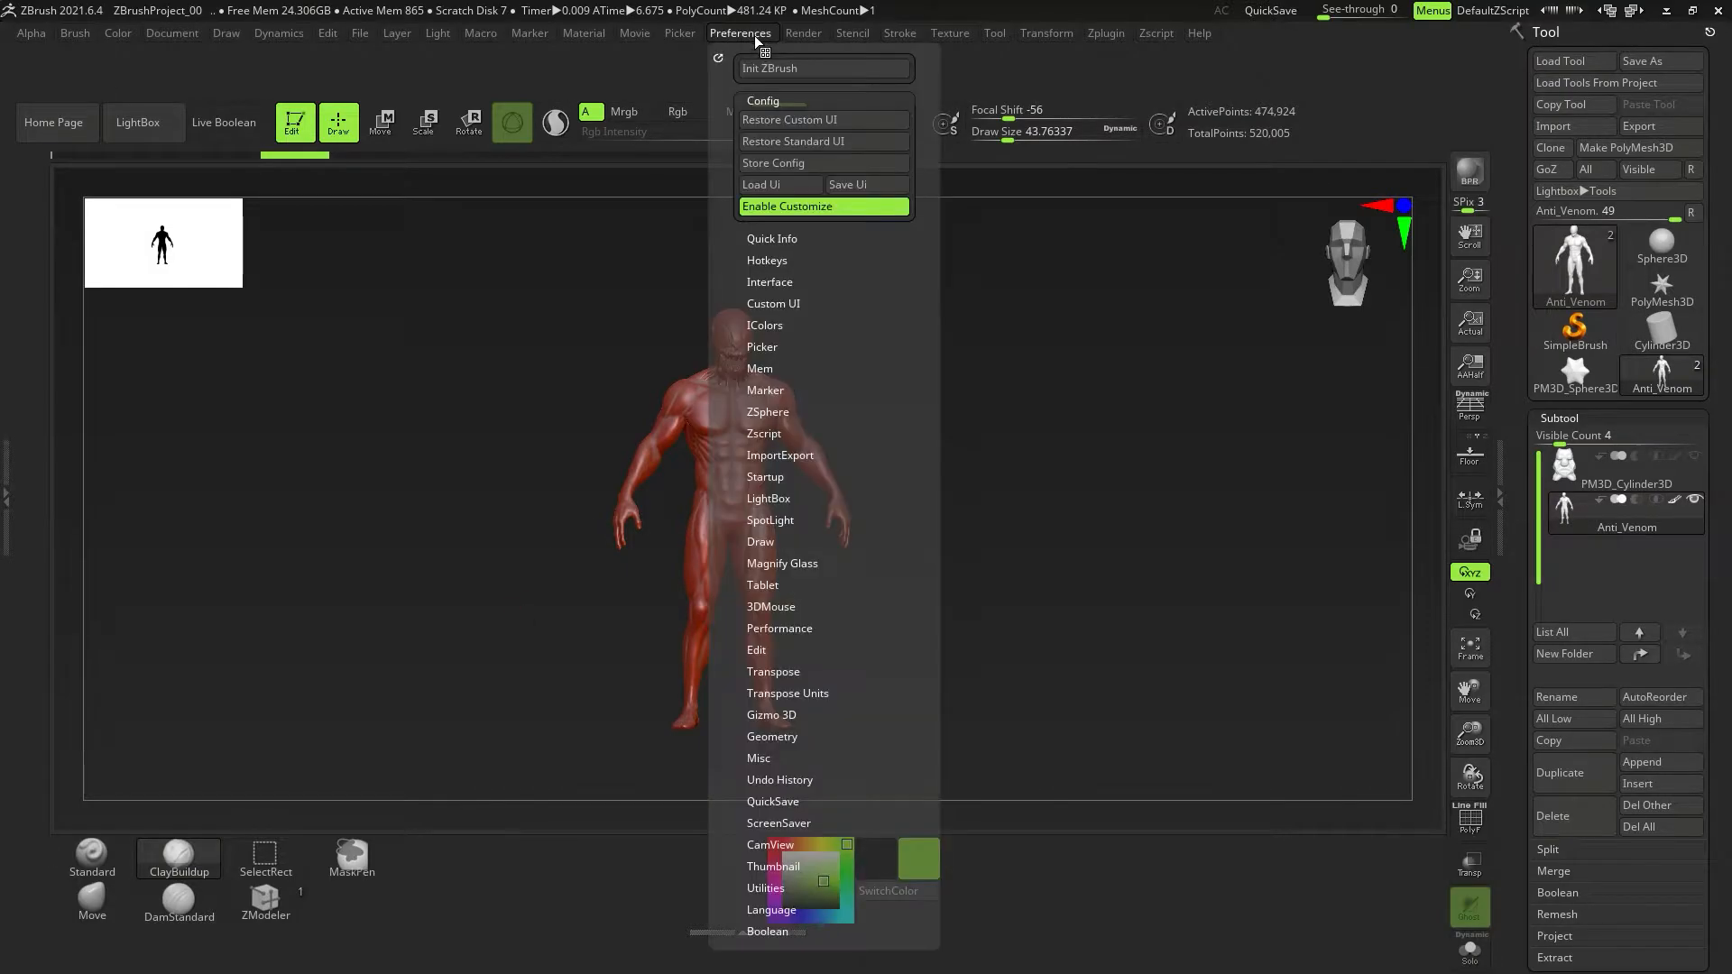
left_click(840, 207)
left_click(834, 207)
left_click(824, 207)
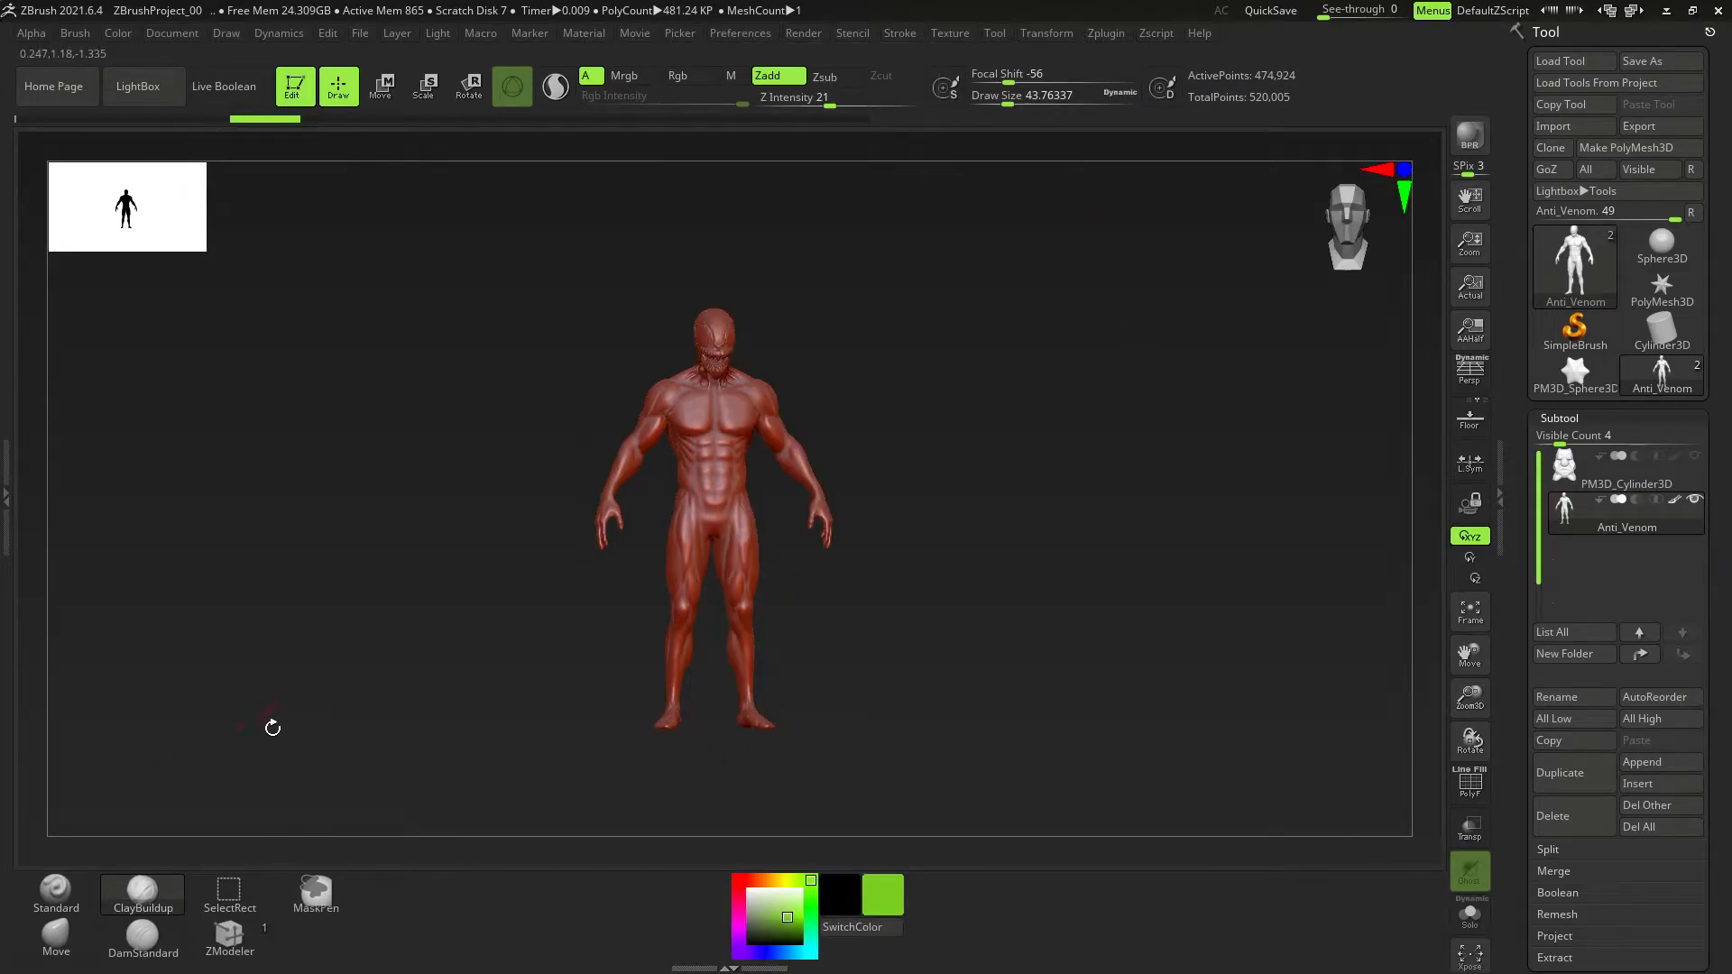
Assign the number 2 as the hotkey for the Standard brush.
key("ctrl")
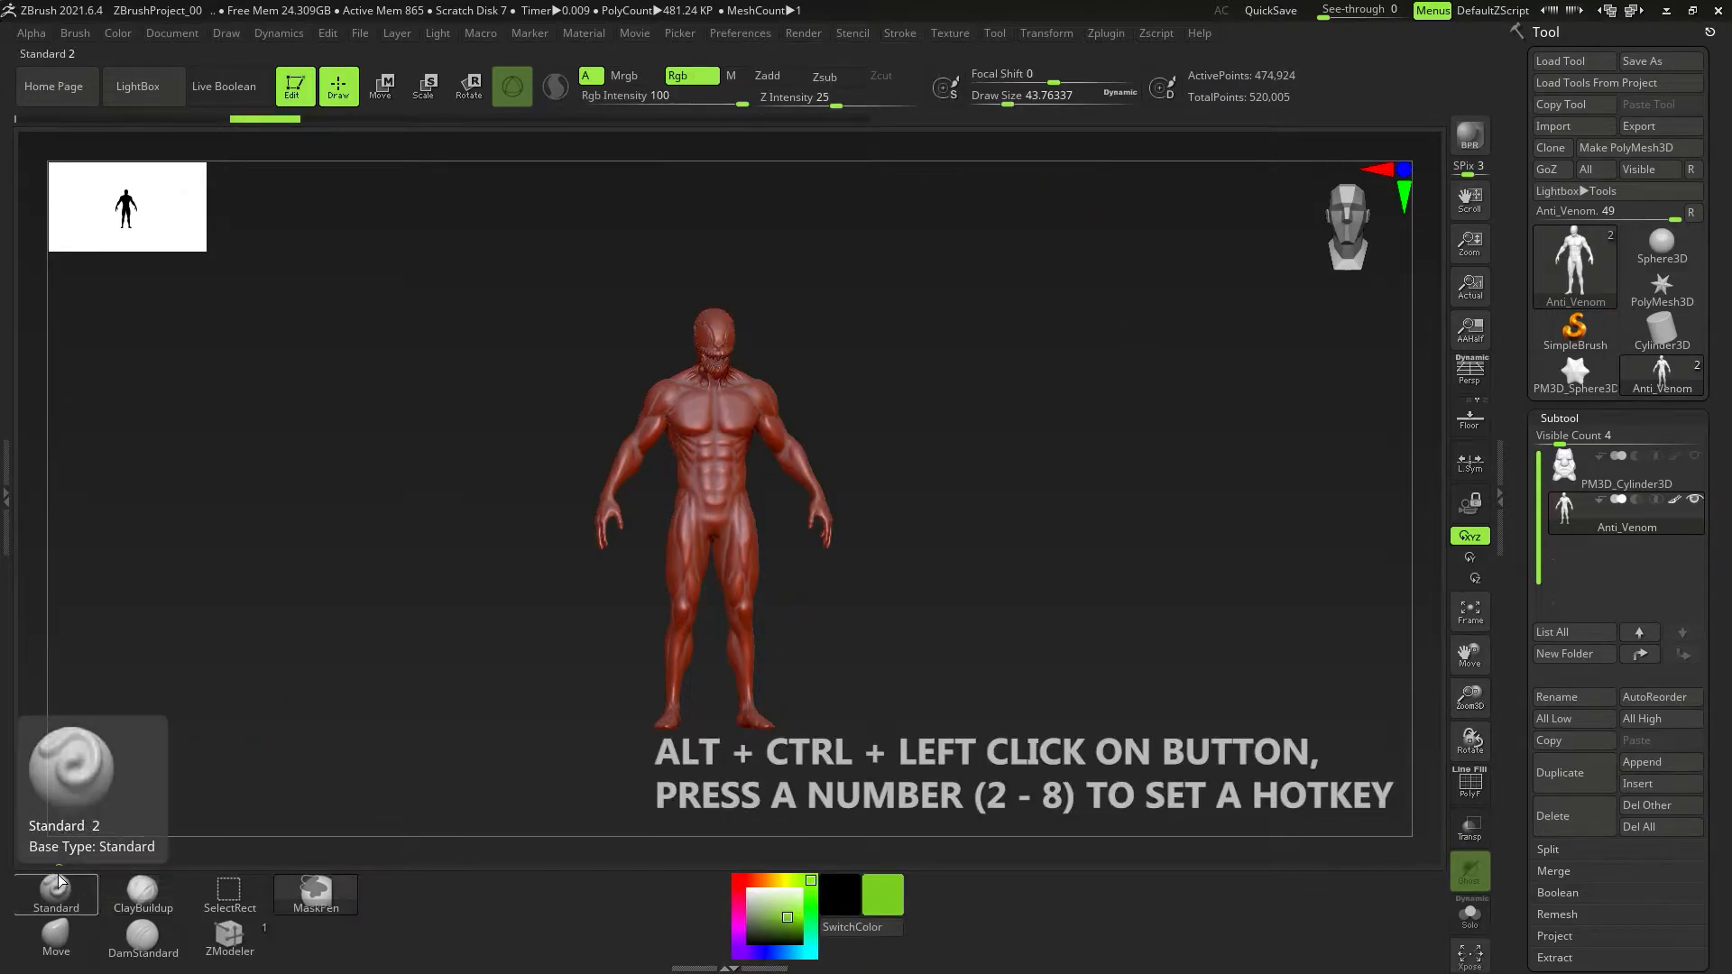
left_click(69, 900, "ctrl+alt")
key("Escape")
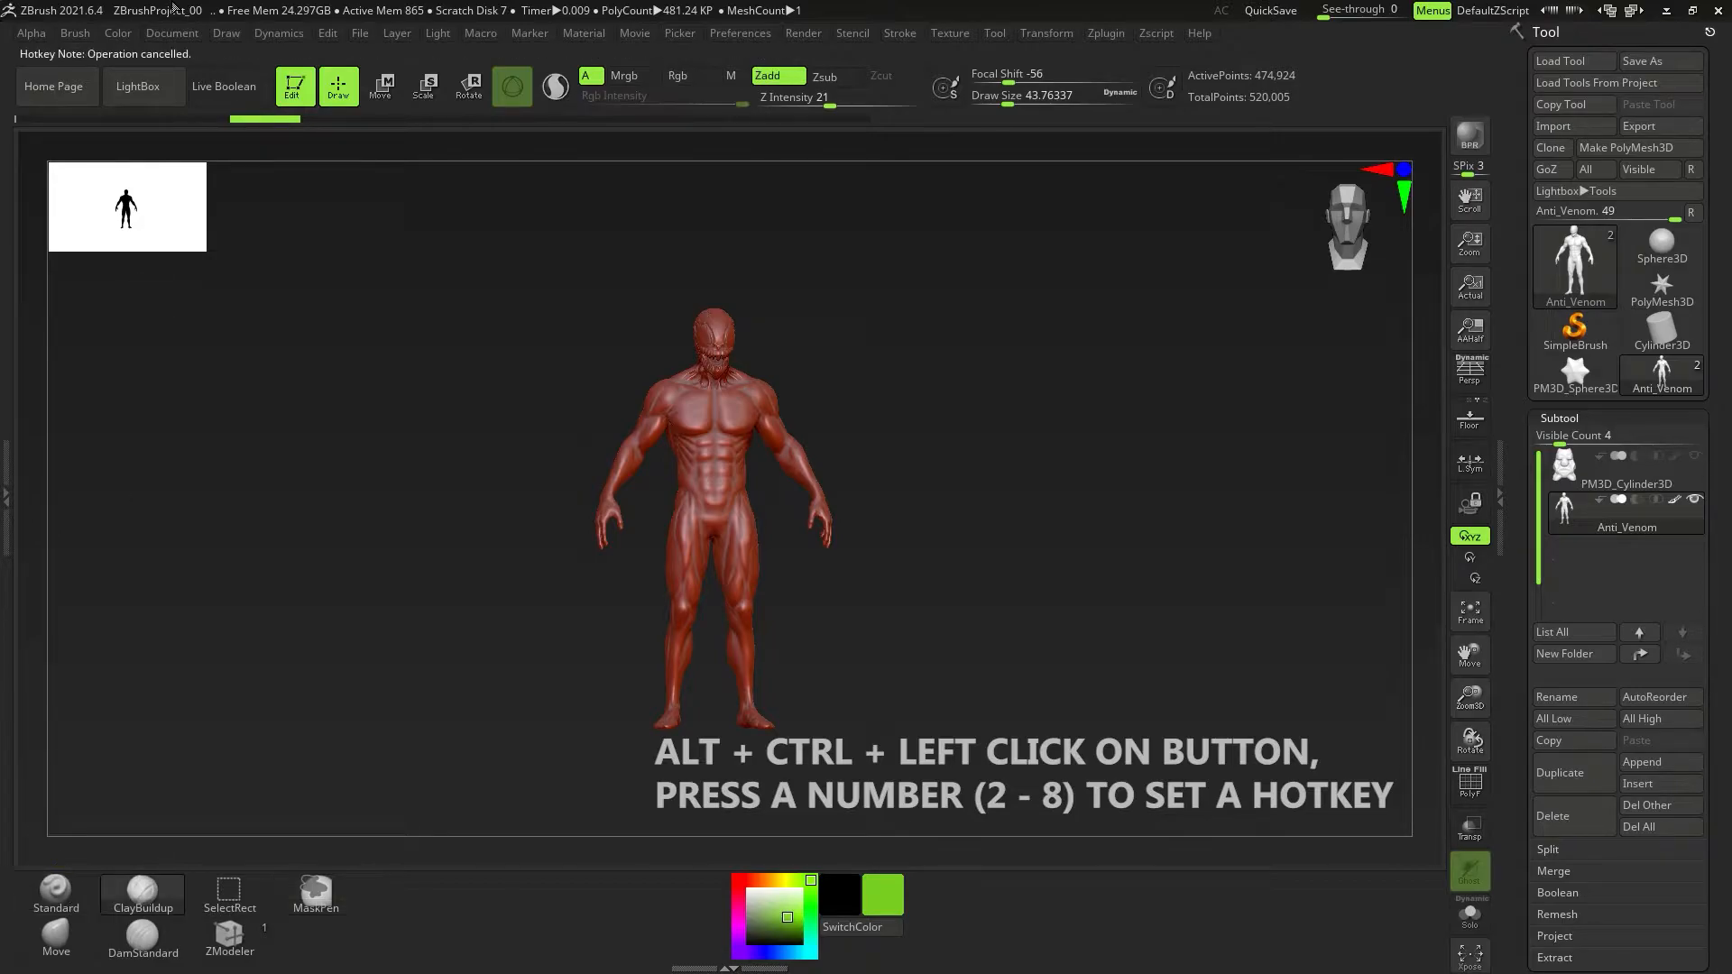
left_click(74, 891, "ctrl+alt")
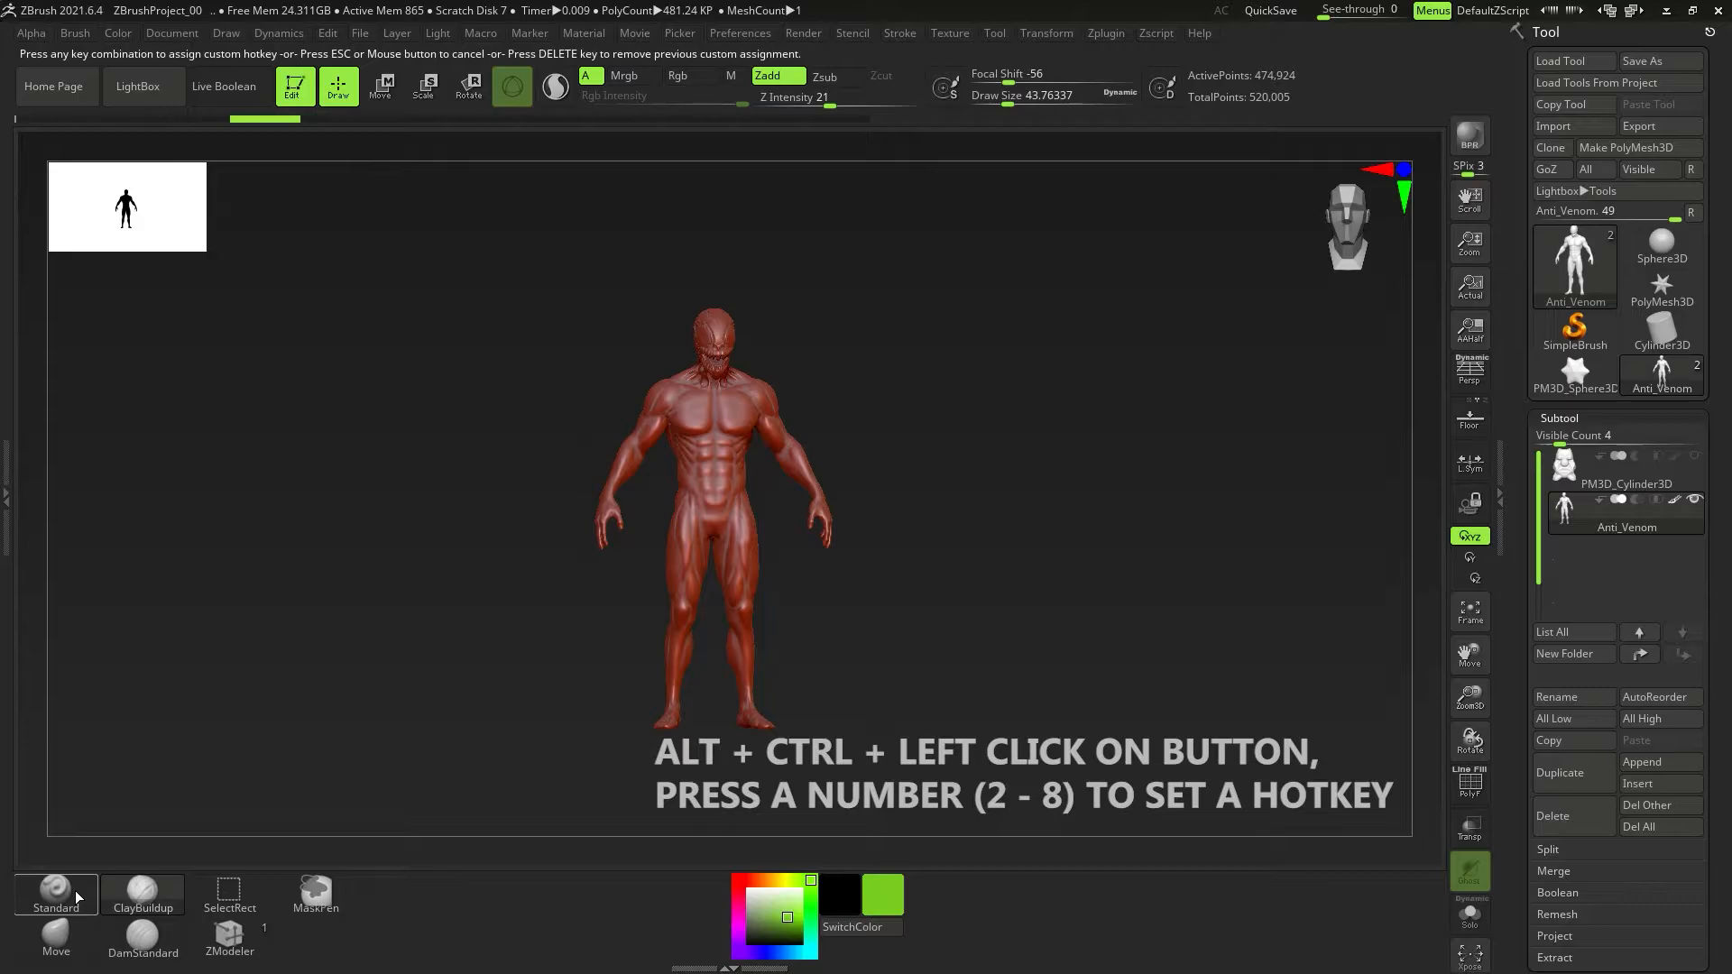
key("2")
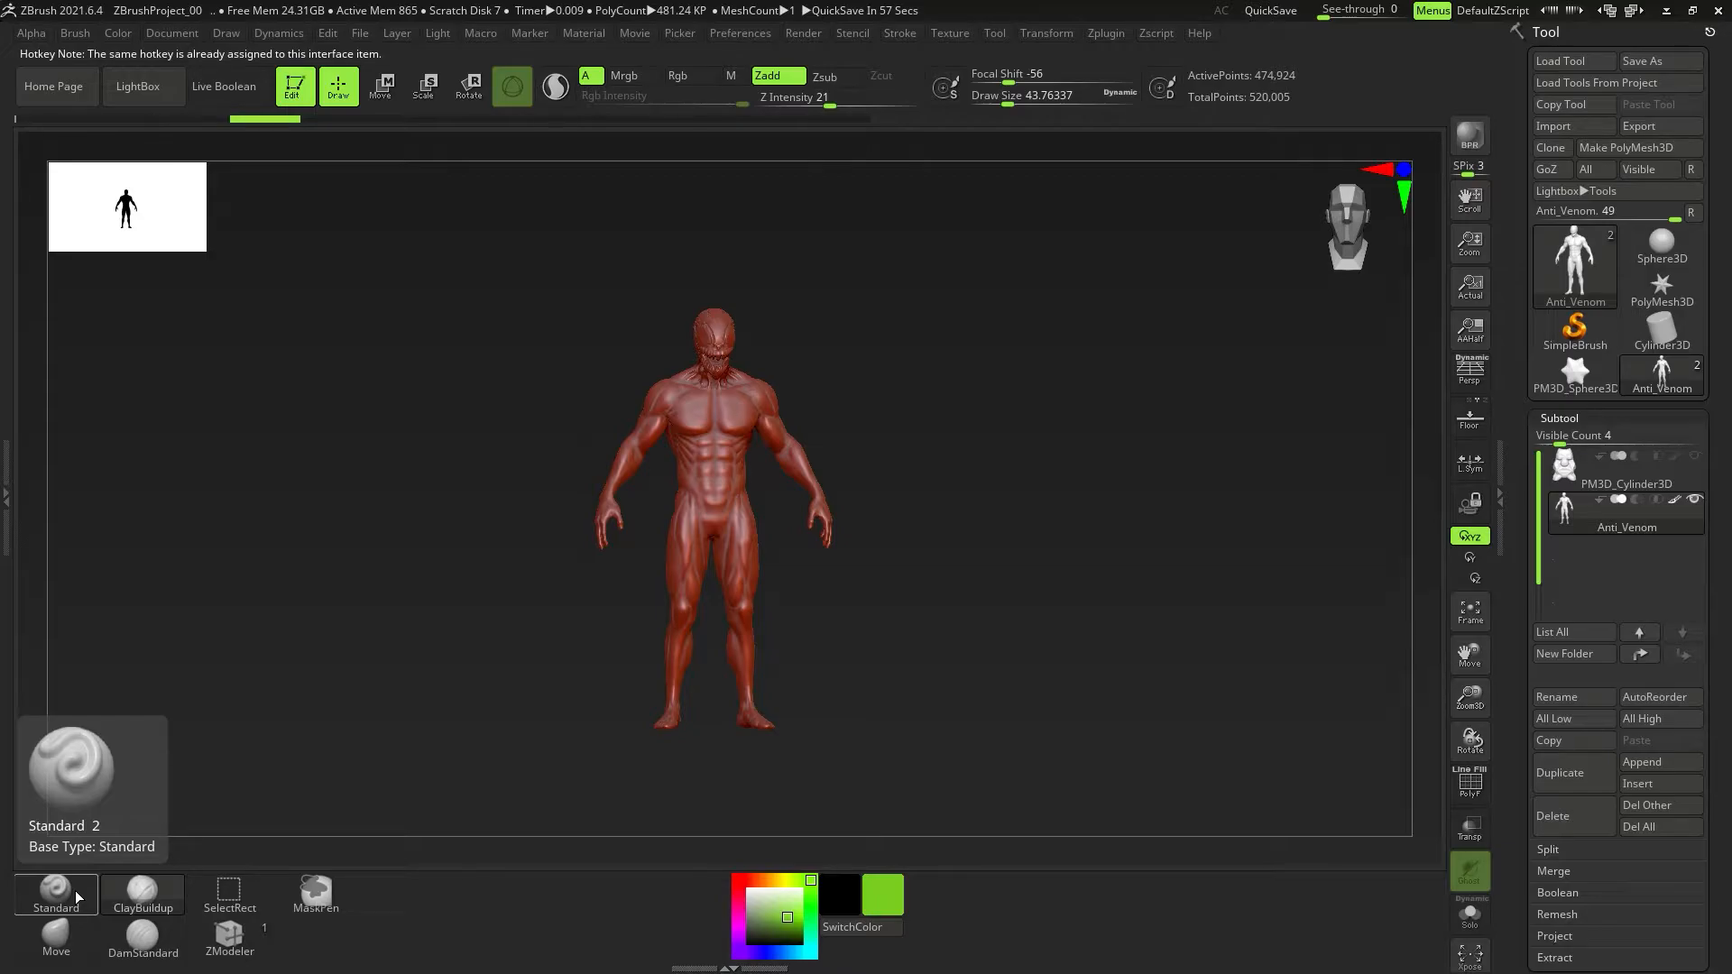
Try to assign the number 1 as the Standard brush's hotkey and decline the reassignment.
left_click(74, 891, "ctrl+alt")
key("1")
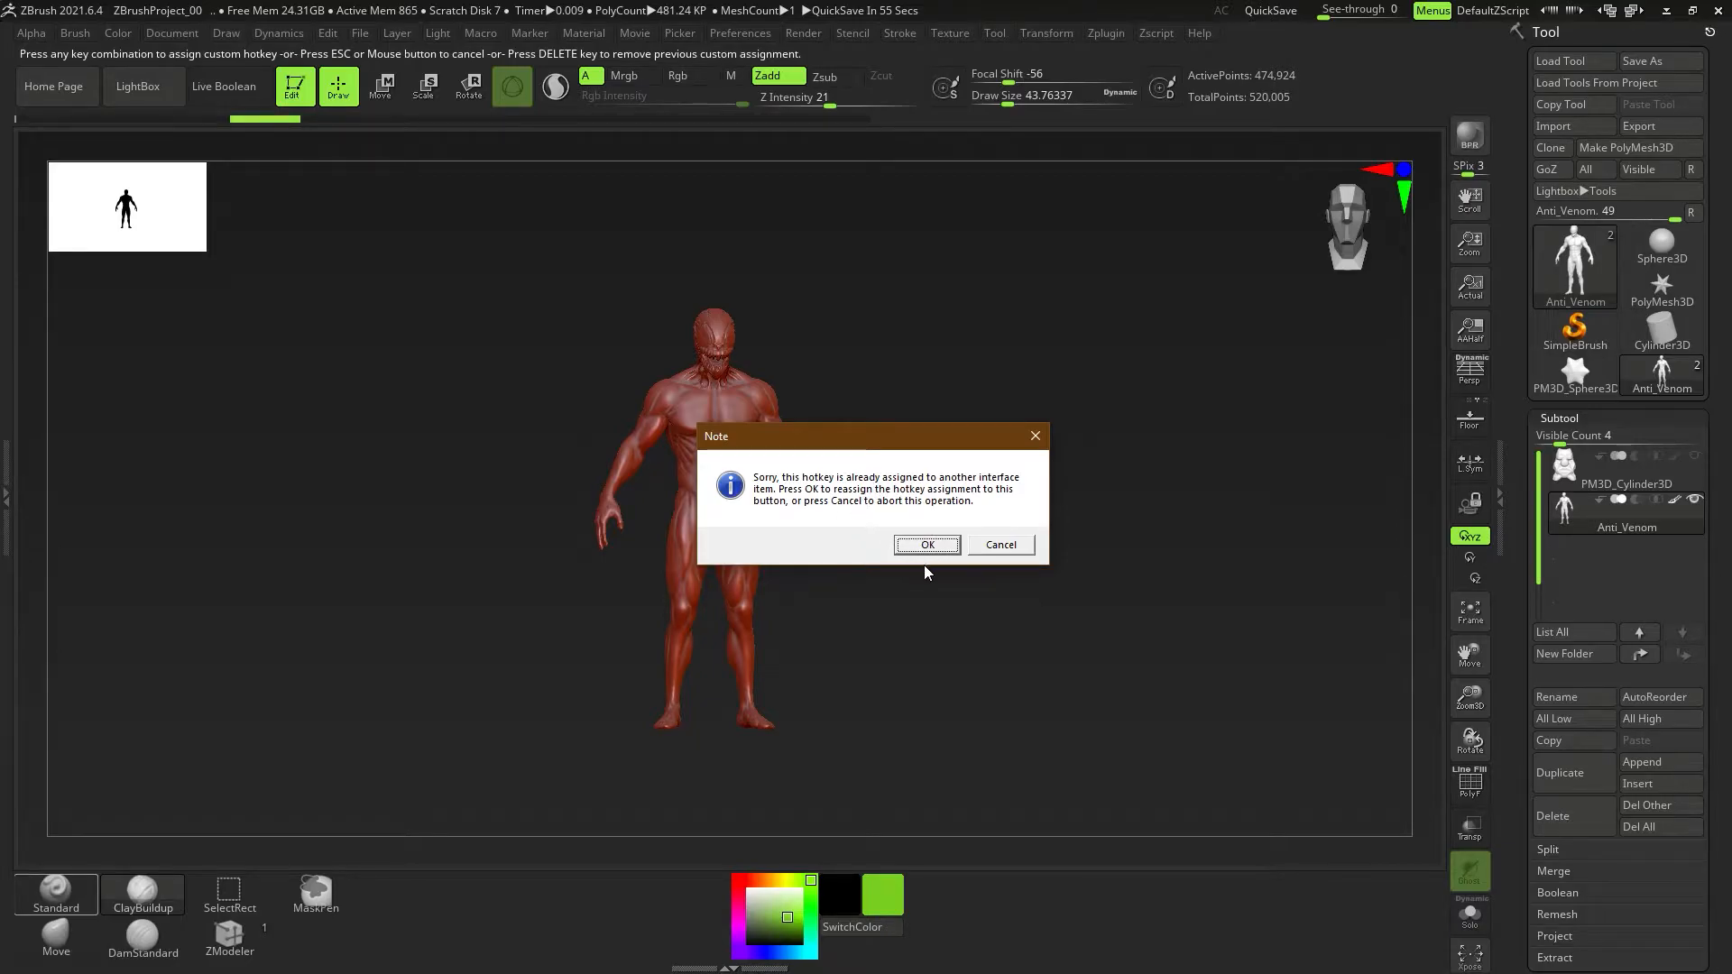
left_click(1023, 546)
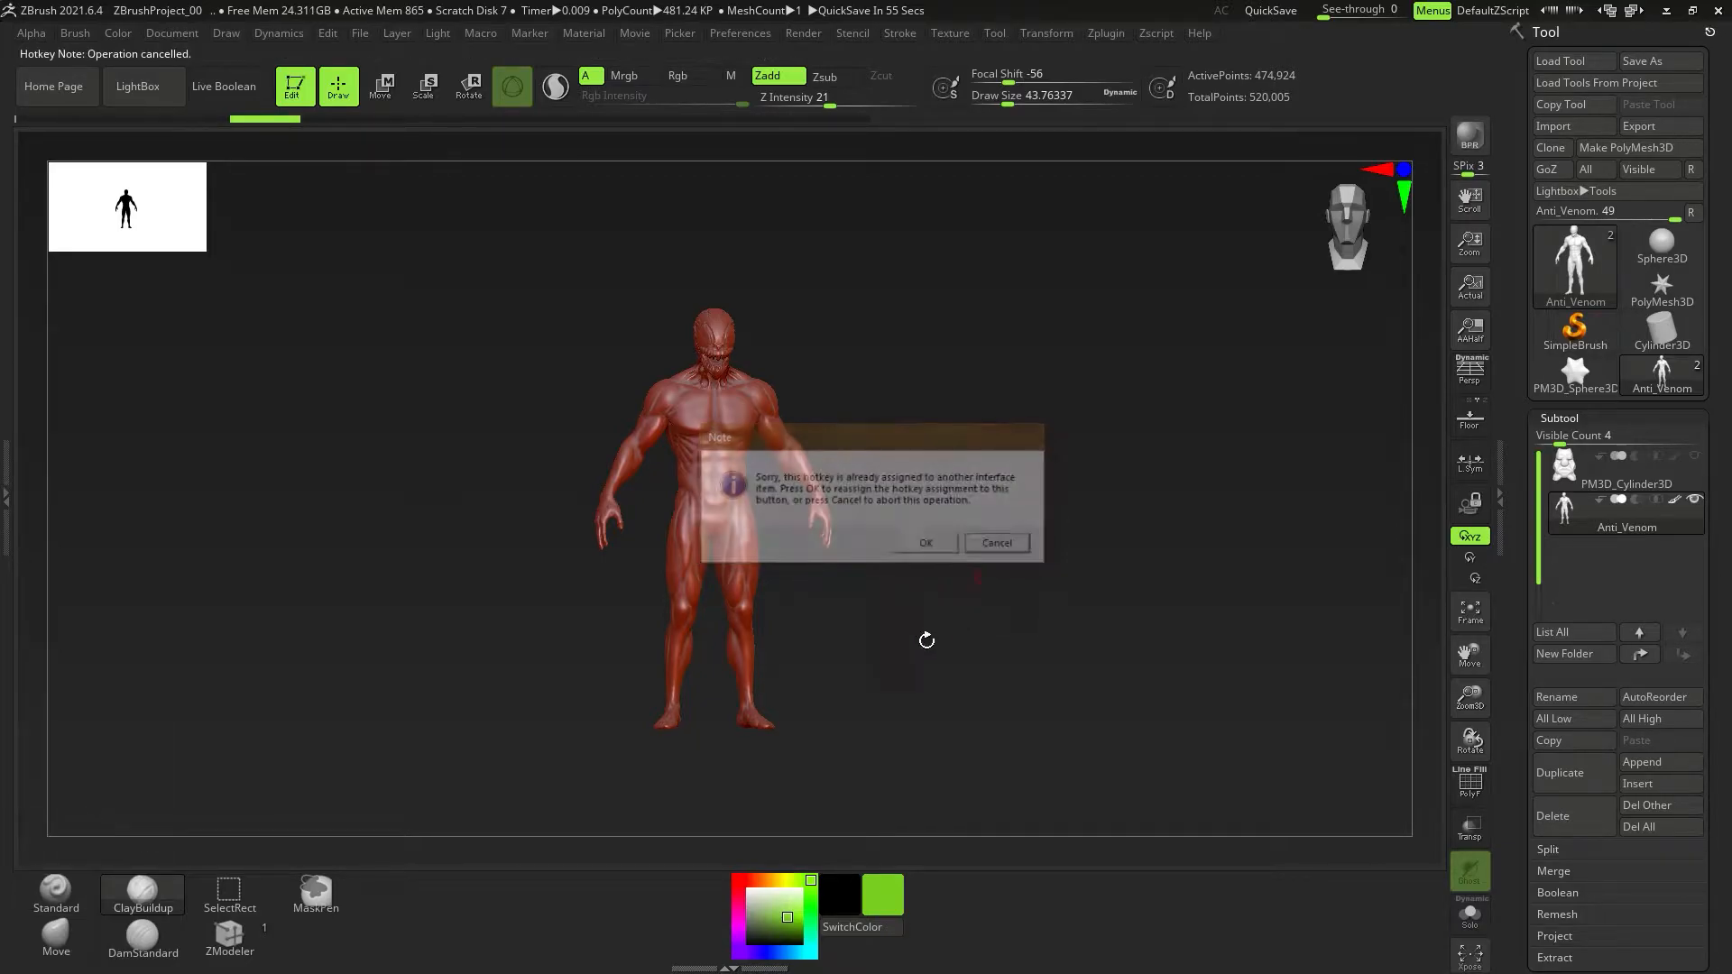
Examine the hotkey preferences for storing, loading and saving hotkey assignments.
left_click(738, 34)
left_click_drag(924, 339, 922, 319)
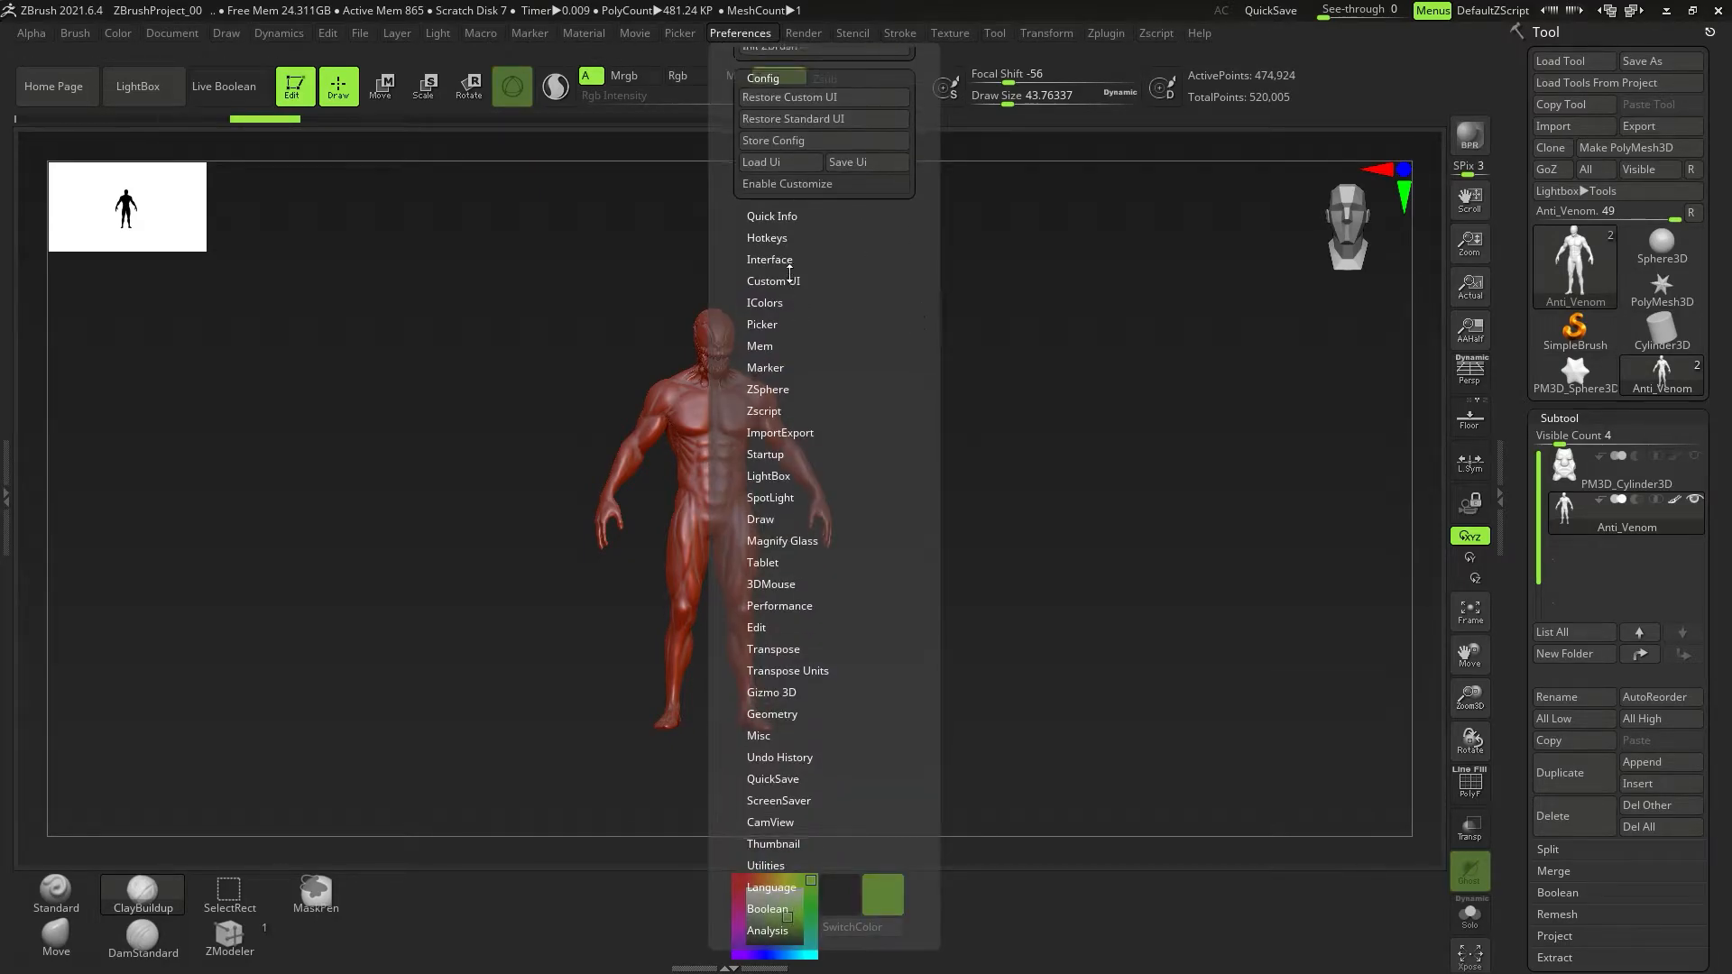
left_click(769, 239)
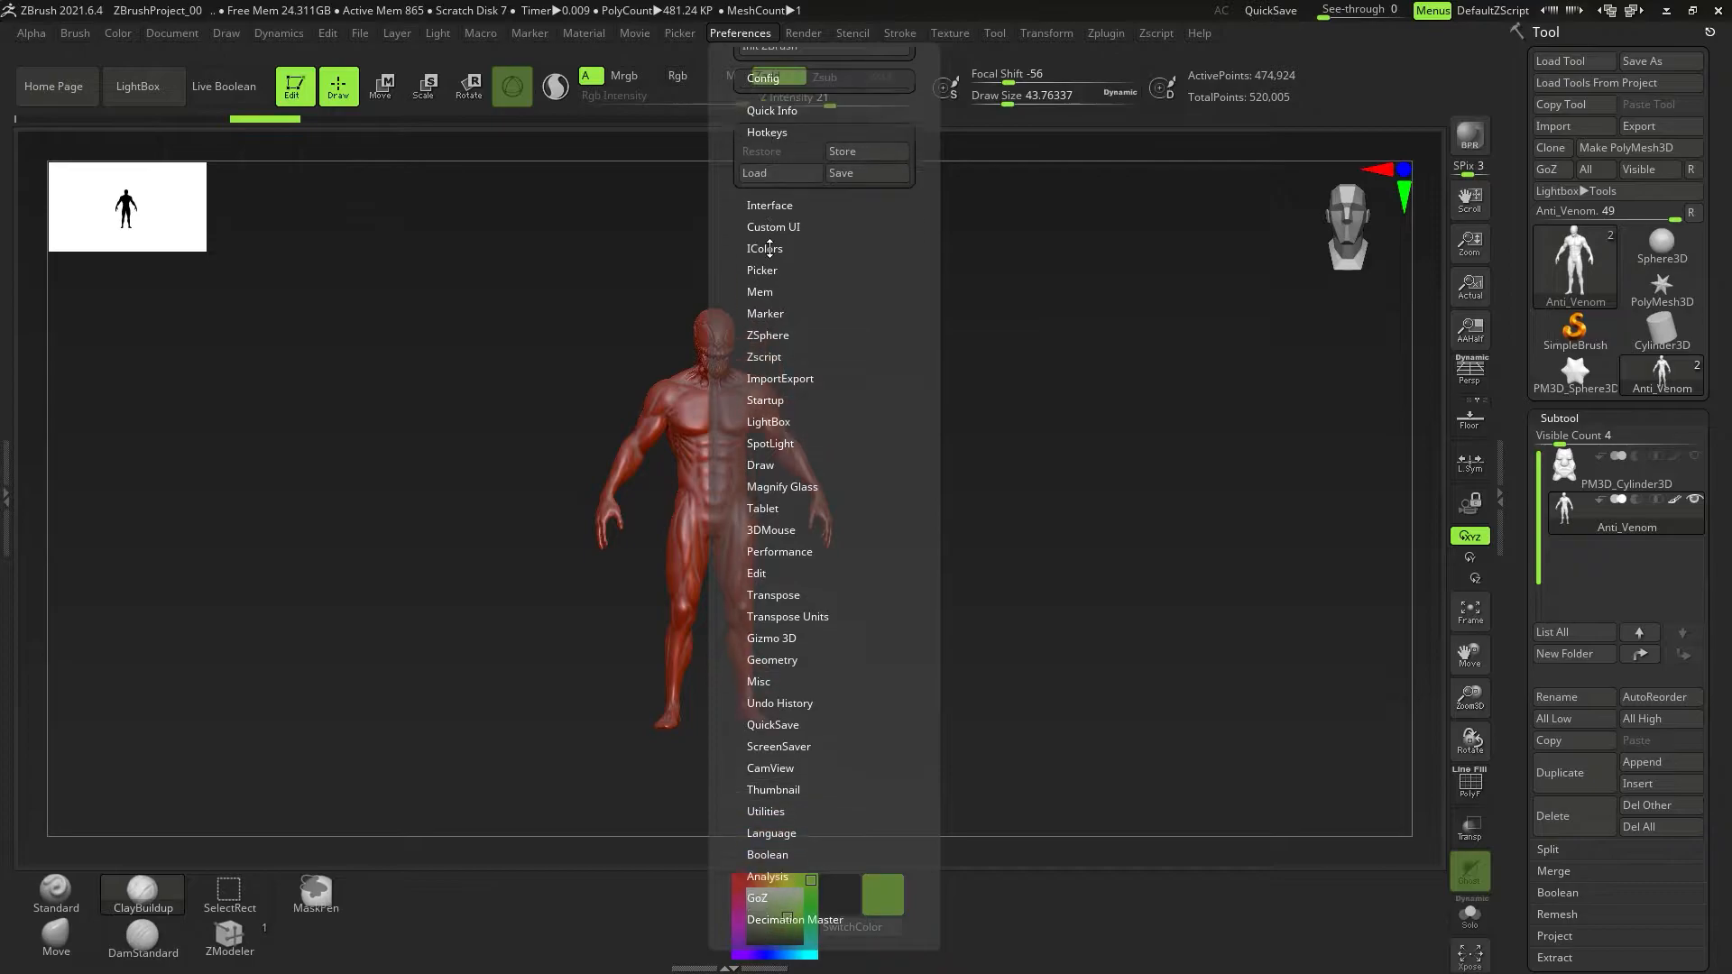
left_click_drag(909, 253, 911, 286)
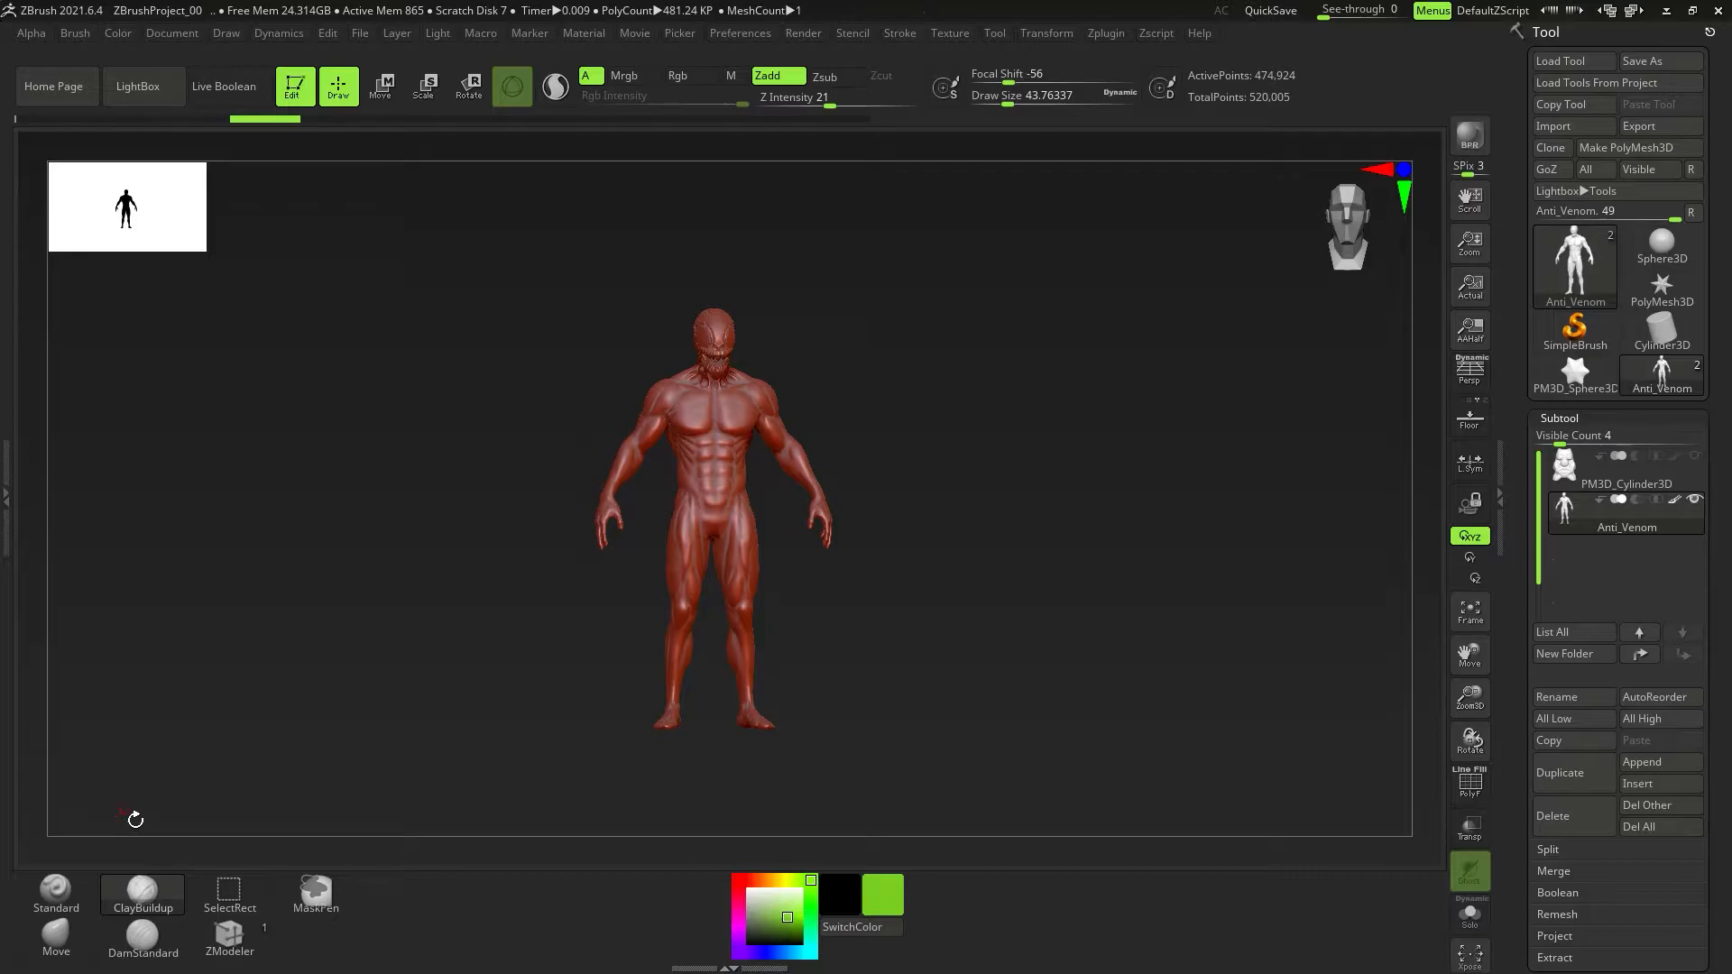
Repeat the assignment of hotkey 2 to the Standard brush.
left_click(58, 896, "ctrl+alt")
key("2")
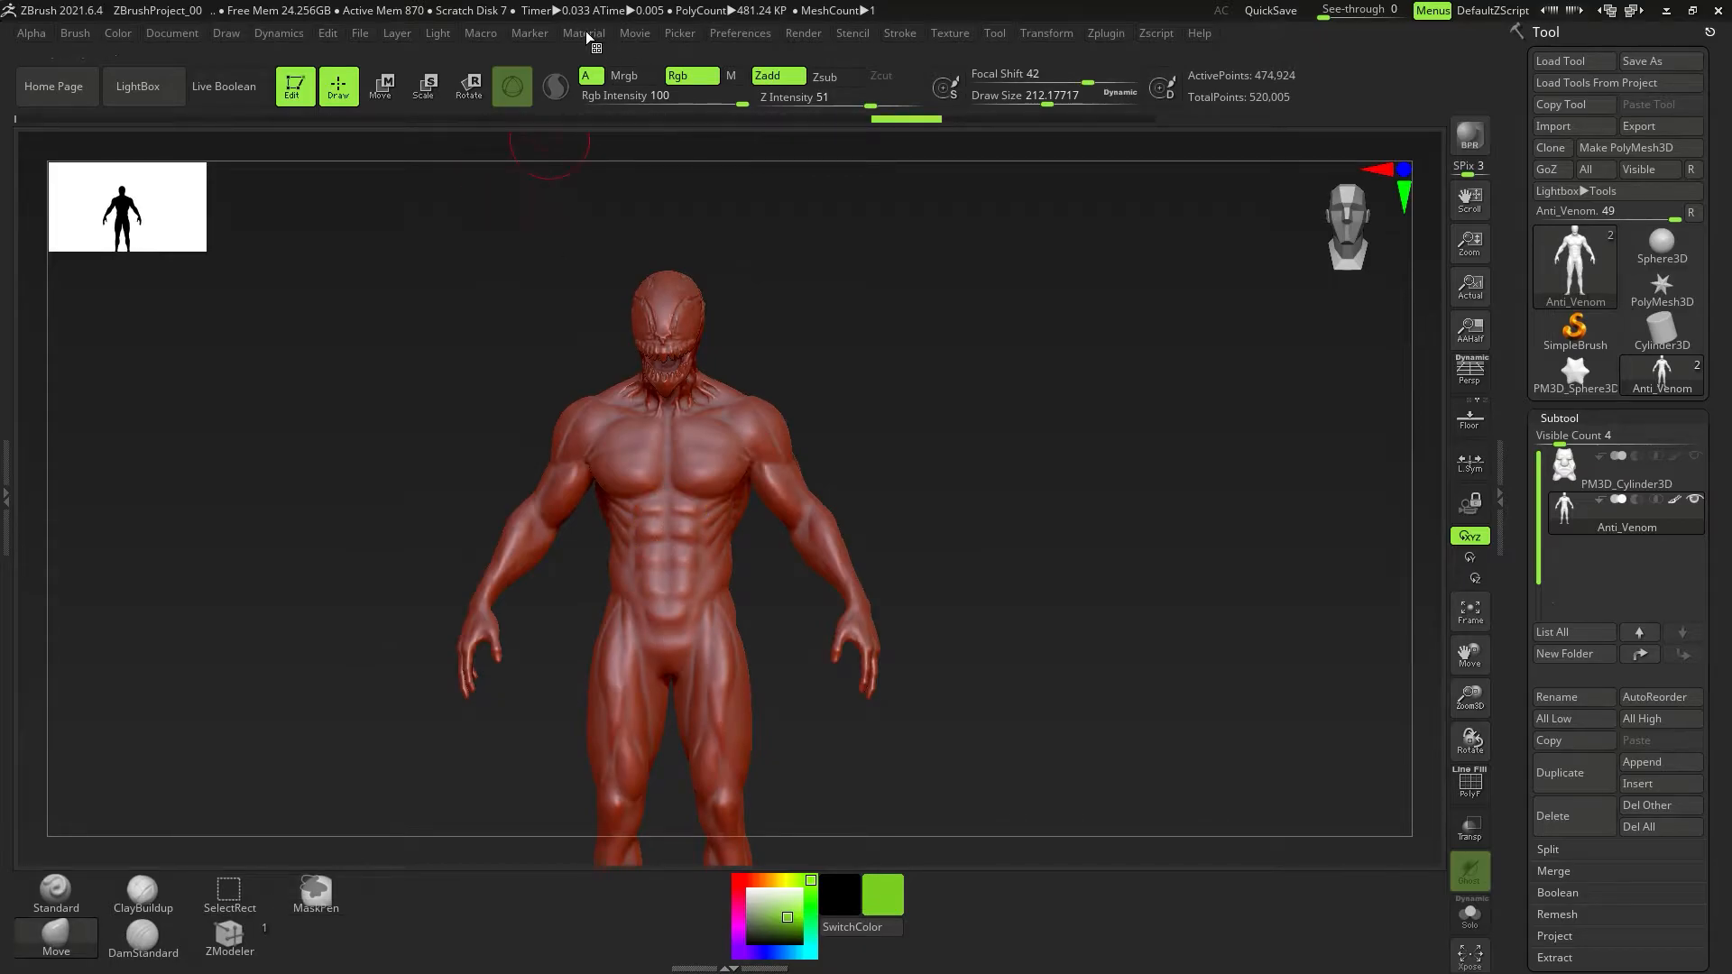
Apply the MatCap Gray material to the Anti_Venom figure.
left_click(584, 33)
mouse_move(721, 270)
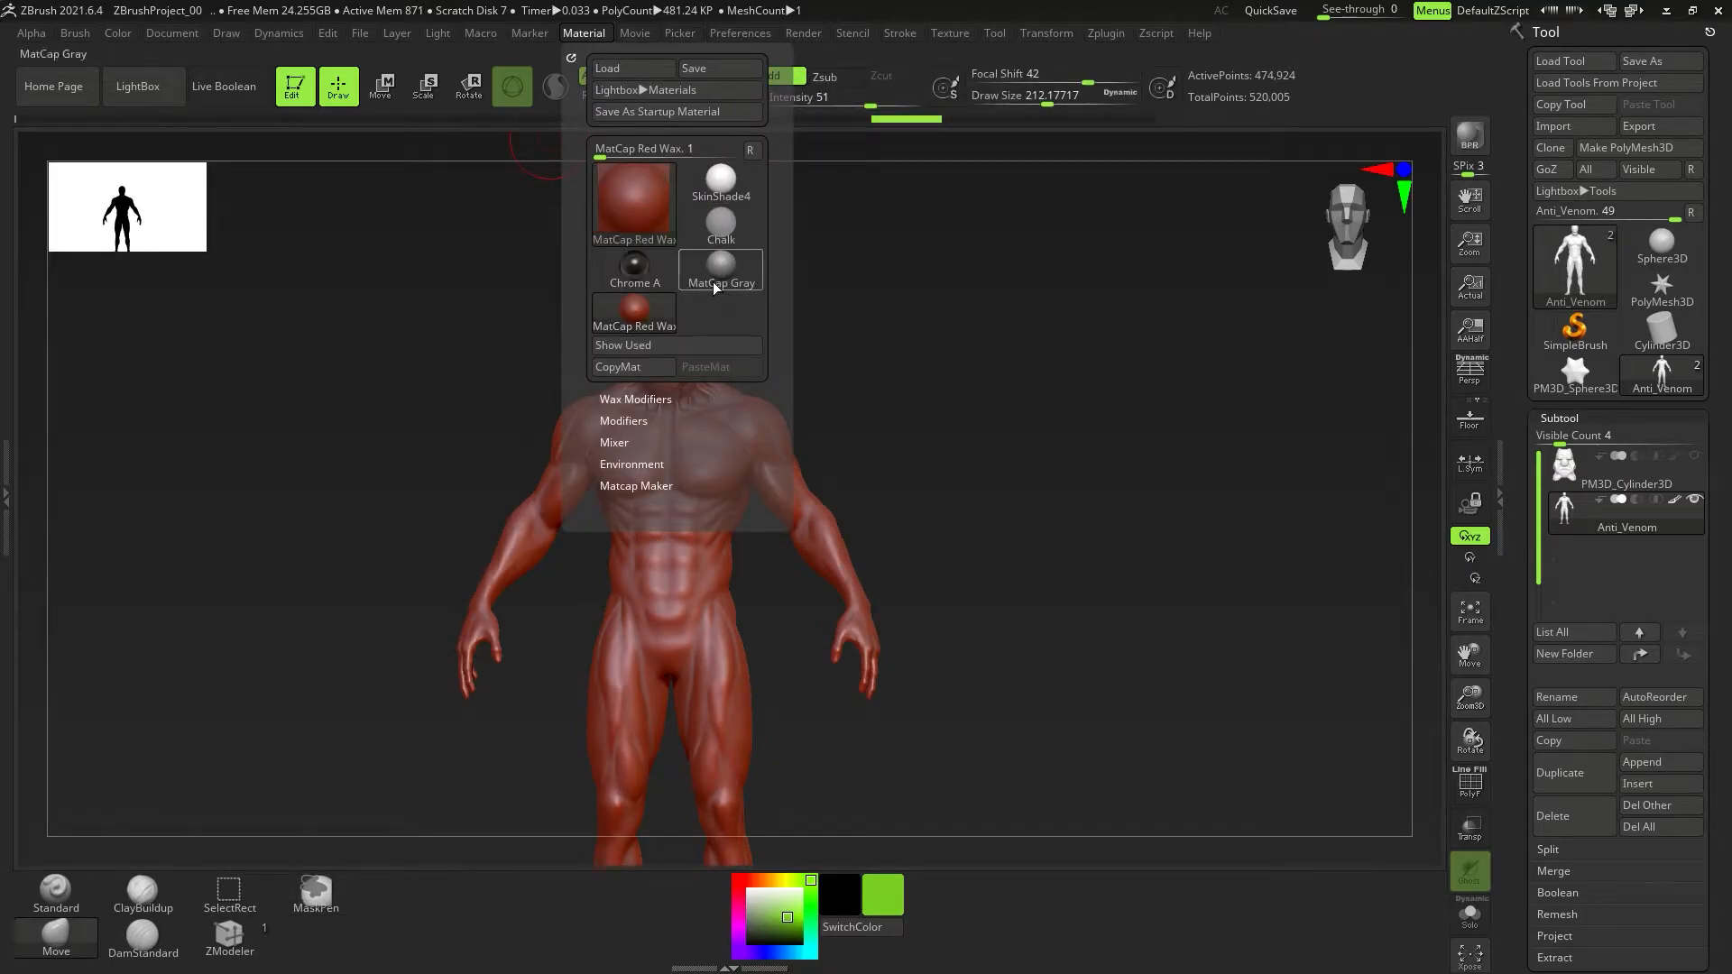
left_click(713, 285)
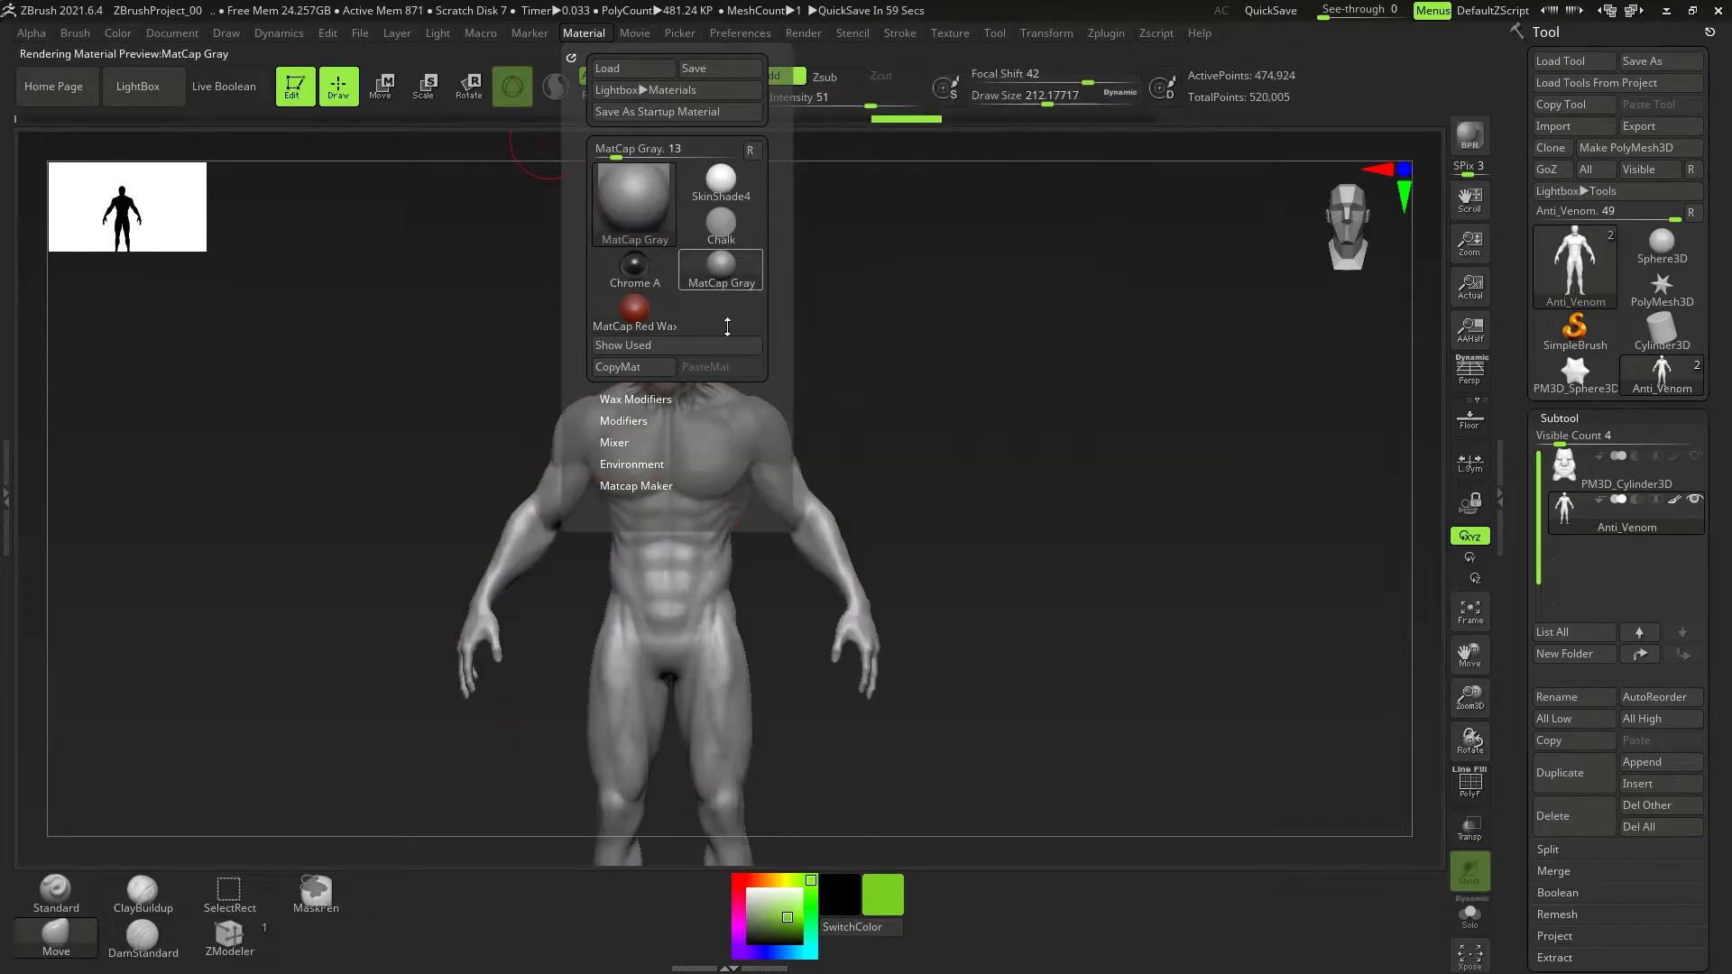
Prepare the ClayBuildup brush for detailing the torso with focal shift -11 and a draw size of about 35.
mouse_move(890, 533)
right_mouse_down("ctrl")
mouse_move(702, 540)
mouse_move(734, 503)
mouse_move(719, 611)
mouse_move(650, 523)
right_mouse_up("ctrl")
left_click(56, 890)
right_click_drag(90, 852, 203, 862)
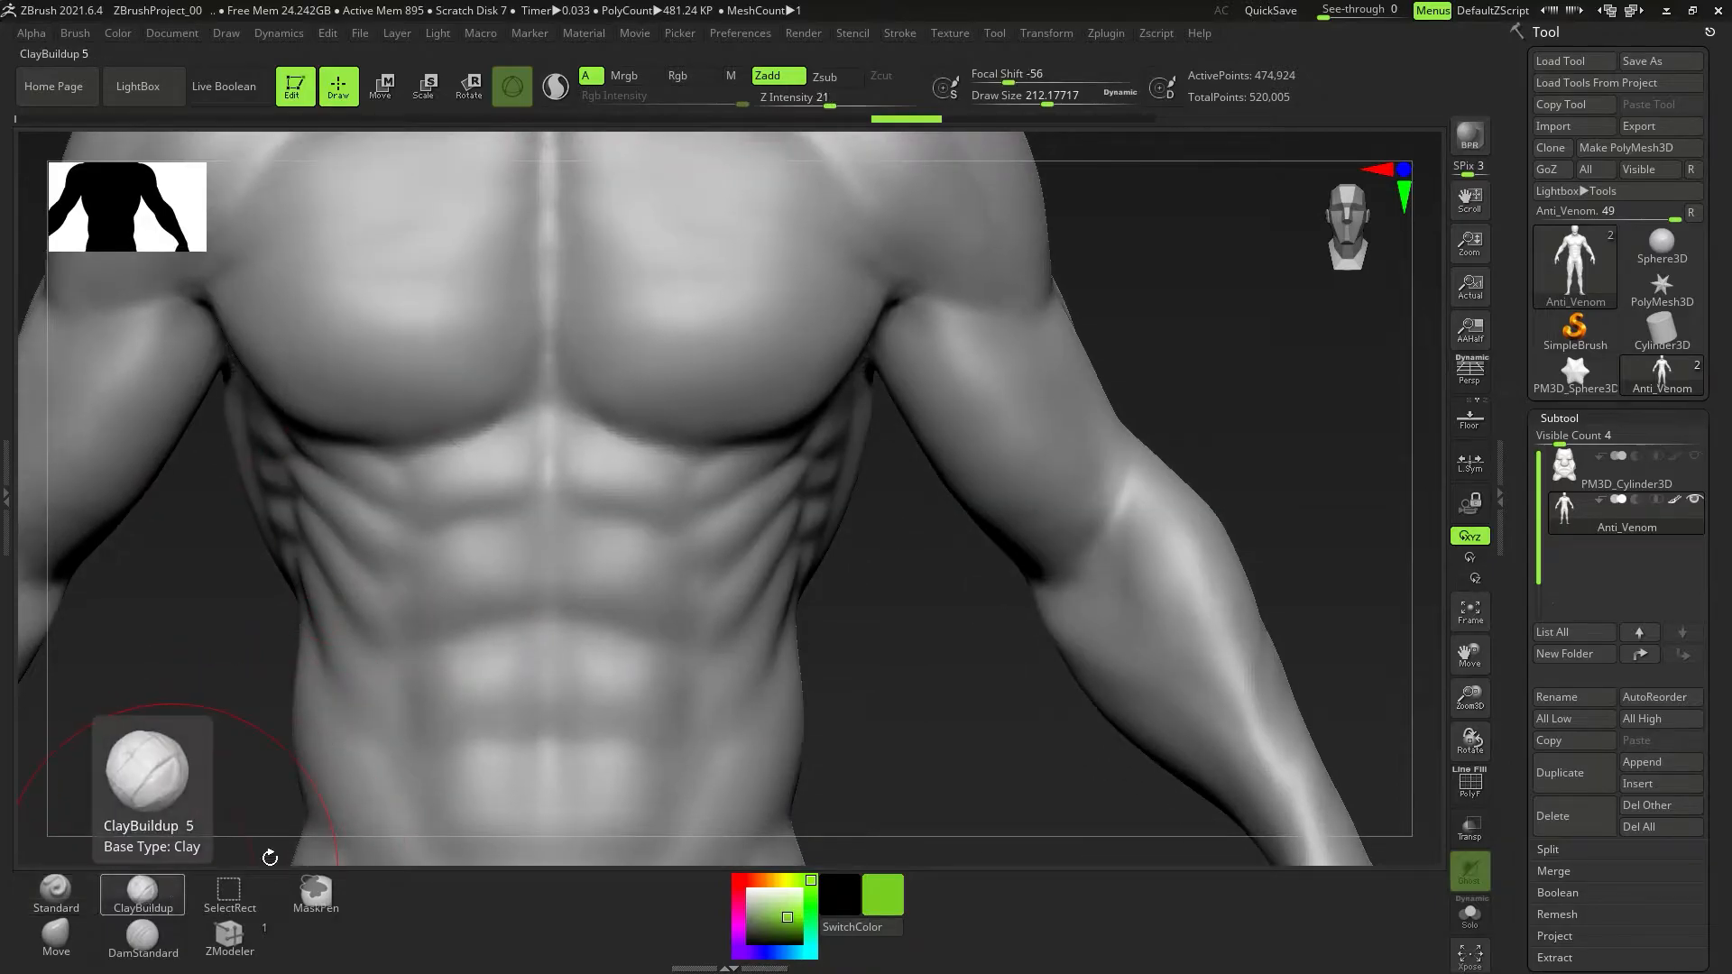
key("space")
left_click_drag(568, 654, 556, 661)
mouse_move(812, 551)
right_mouse_down()
mouse_move(738, 550)
mouse_move(765, 520)
right_mouse_up()
key("s")
left_click_drag(765, 519, 735, 524)
mouse_move(735, 526)
right_mouse_down("ctrl")
mouse_move(754, 585)
mouse_move(764, 534)
right_mouse_up("ctrl")
key("s")
left_click_drag(764, 534, 761, 542)
mouse_move(762, 545)
right_mouse_down("ctrl")
mouse_move(792, 592)
mouse_move(832, 543)
right_mouse_up("ctrl")
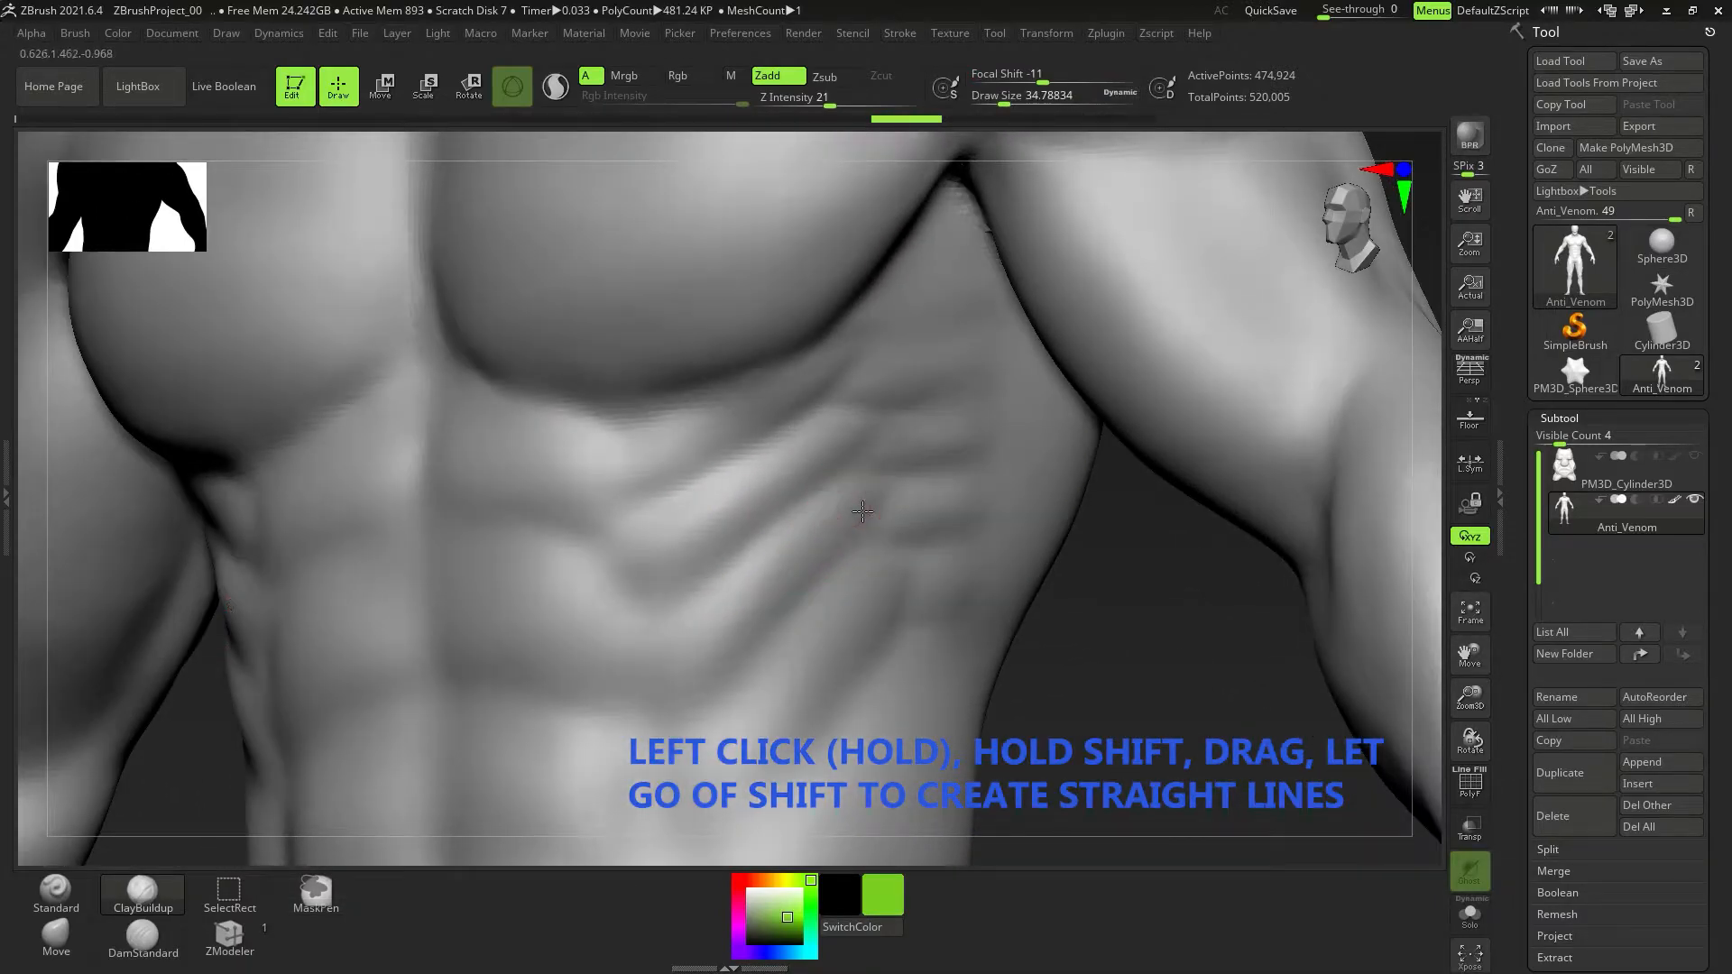
Sculpt straight diagonal strokes along the ribs with ClayBuildup at Z intensity 7 and a draw size of about 46.
left_click_drag(749, 615, 702, 674, "shift")
mouse_move(835, 648)
right_mouse_down()
mouse_move(792, 614)
mouse_move(789, 476)
right_mouse_up()
left_click_drag(831, 102, 802, 103)
key("ctrl+z")
key("s")
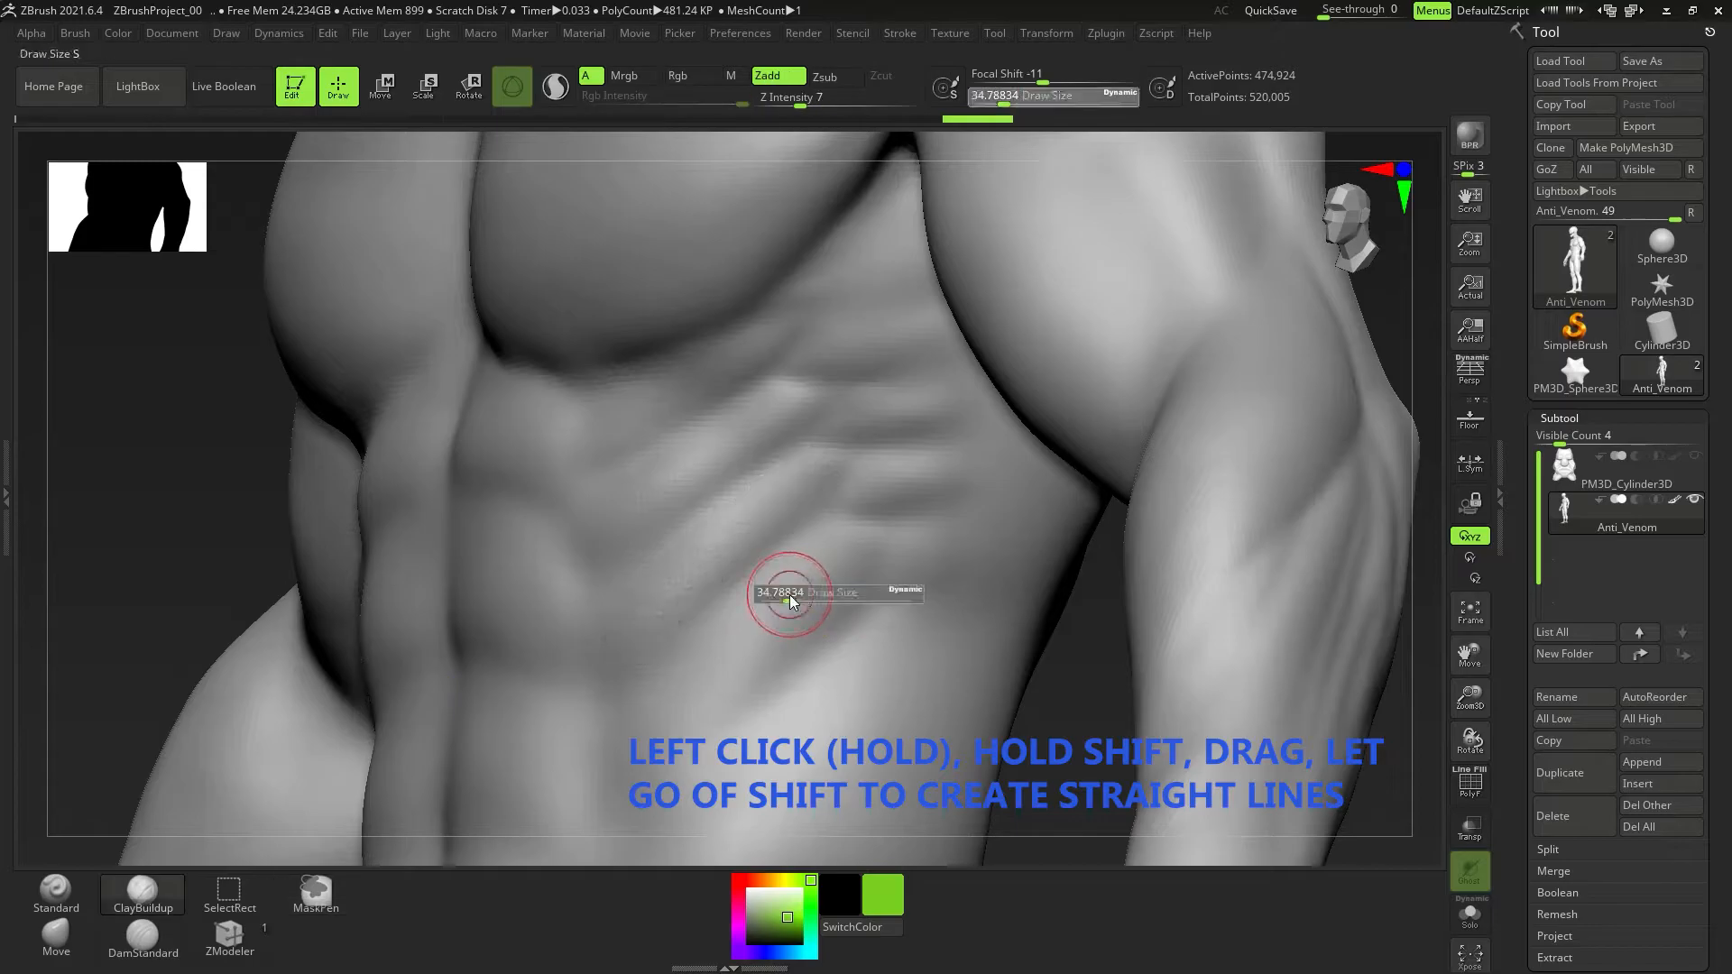
left_click_drag(802, 599, 663, 745)
left_click_drag(800, 472, 648, 645, "shift")
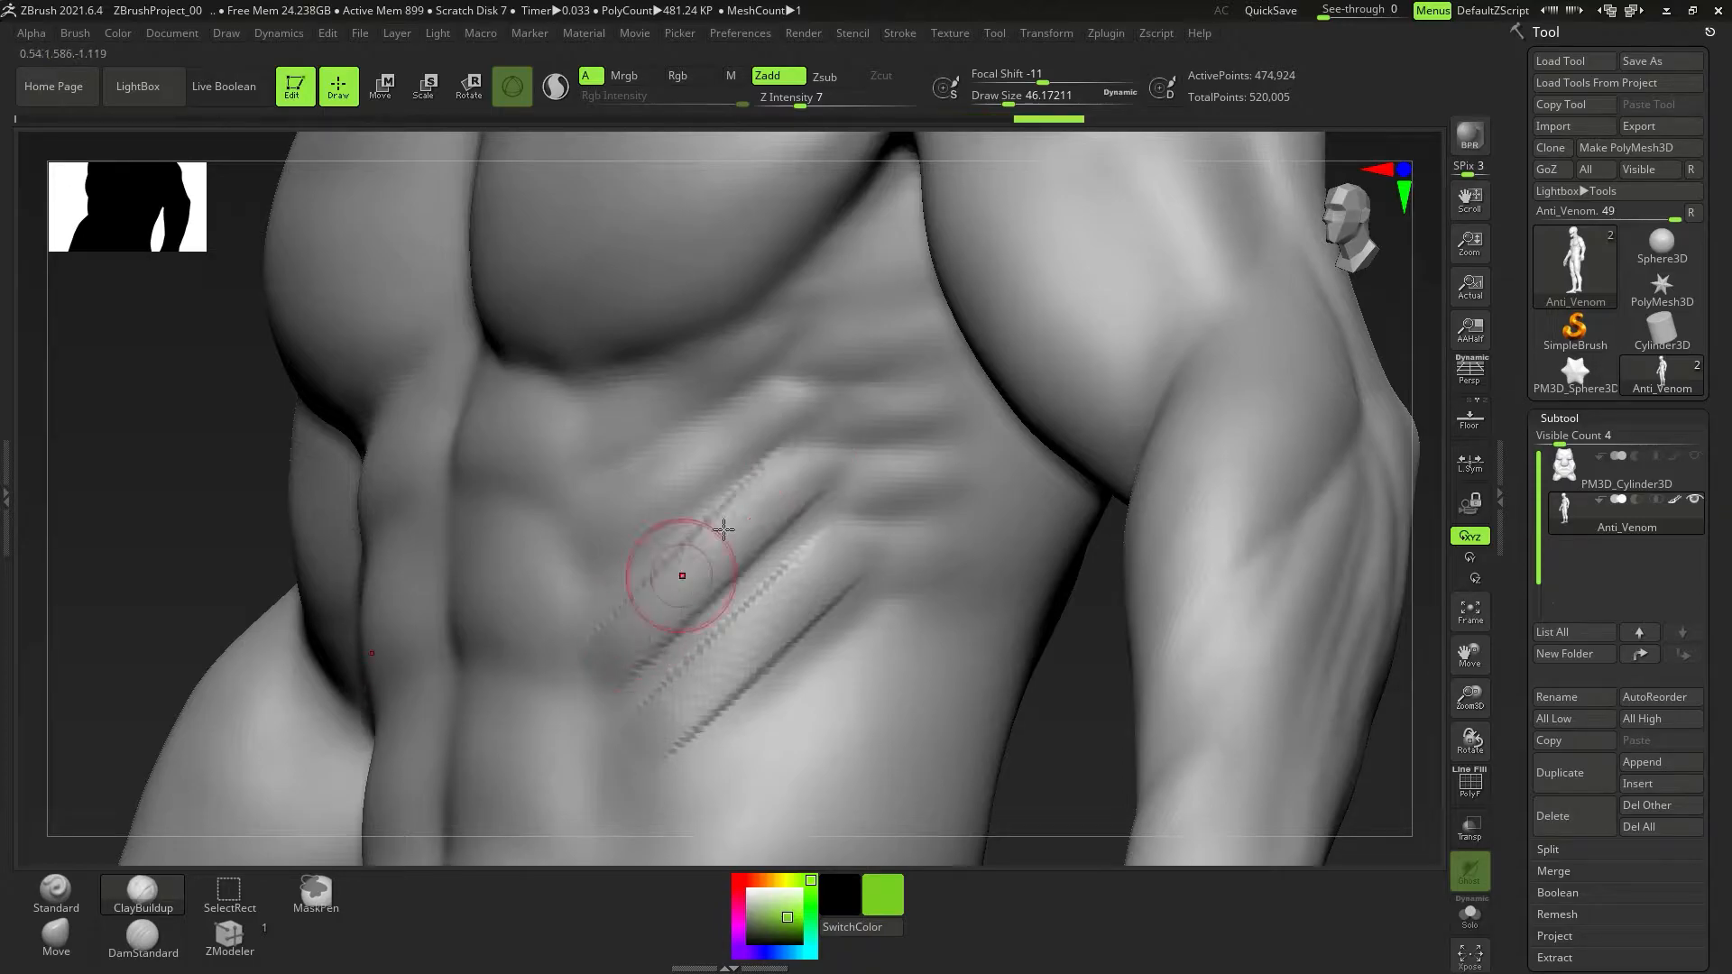
mouse_move(778, 404)
left_mouse_down("shift")
mouse_move(591, 534)
mouse_move(704, 492)
mouse_move(648, 597)
left_mouse_up("shift")
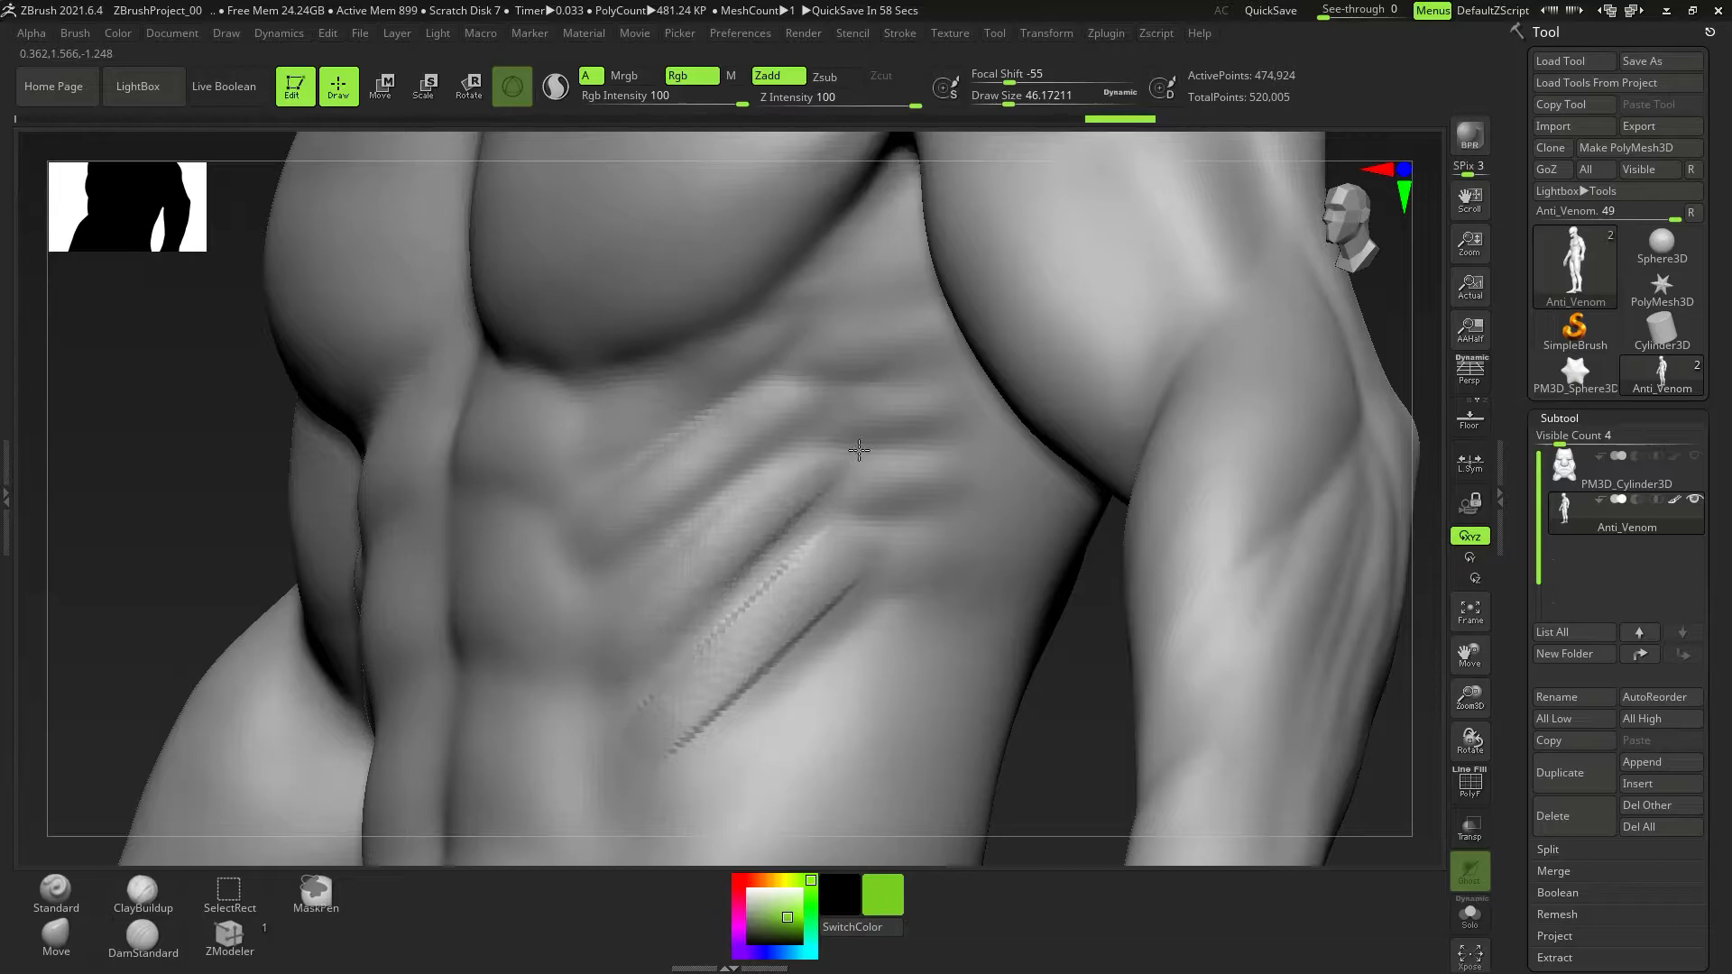
key("ctrl+z")
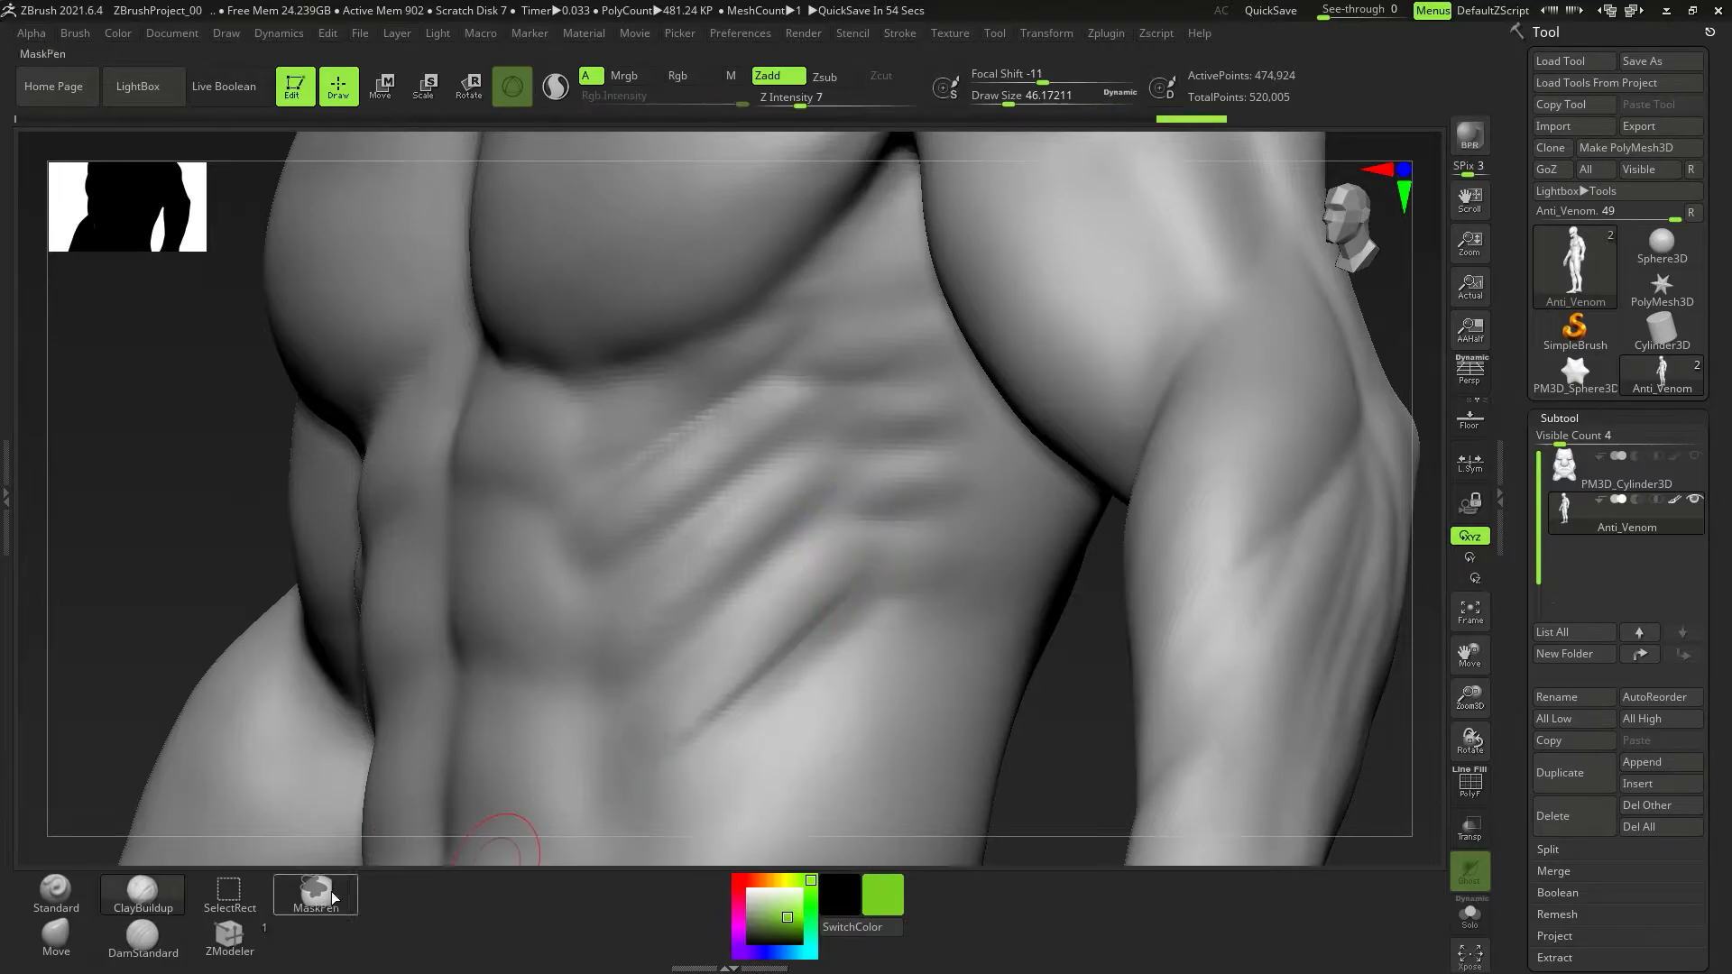
Switch to the DamStandard brush and set its draw size to 28.75 and Z intensity to 14.
left_click(141, 956)
right_click_drag(800, 472, 739, 587, "alt")
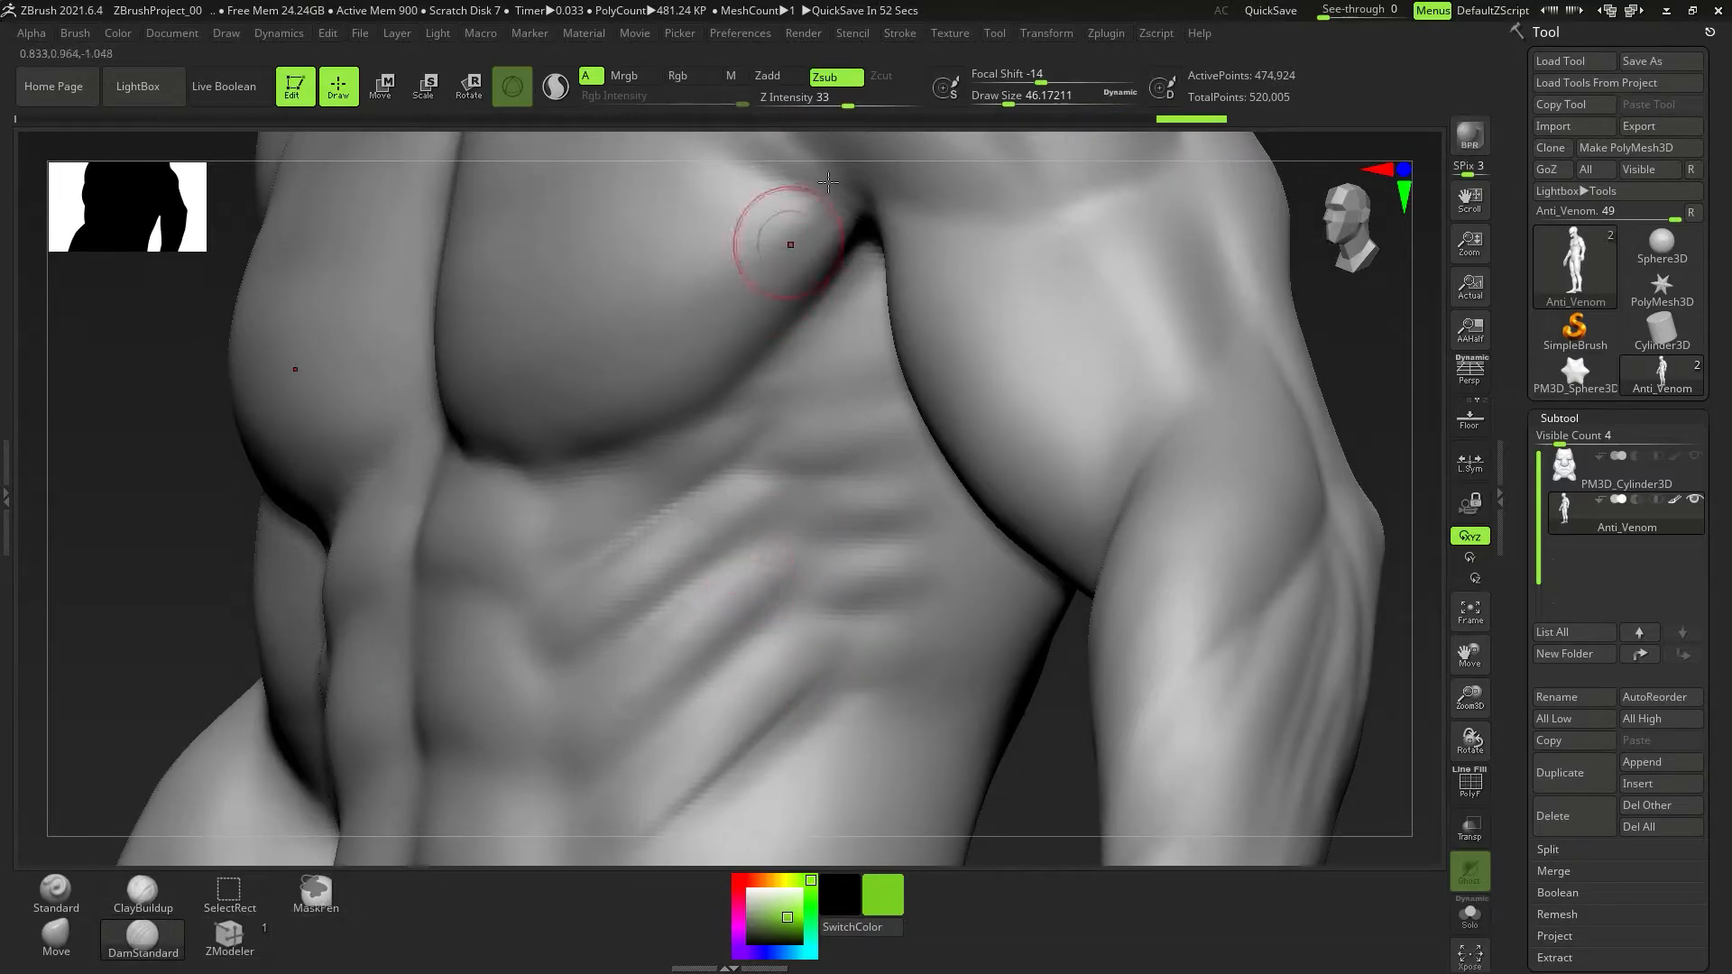
left_click_drag(849, 107, 816, 110)
mouse_move(754, 418)
right_mouse_down("ctrl")
mouse_move(716, 479)
mouse_move(820, 433)
mouse_move(820, 449)
right_mouse_up("ctrl")
key("s")
left_click_drag(822, 448, 811, 448)
right_click_drag(811, 448, 542, 424)
right_click_drag(602, 488, 573, 502)
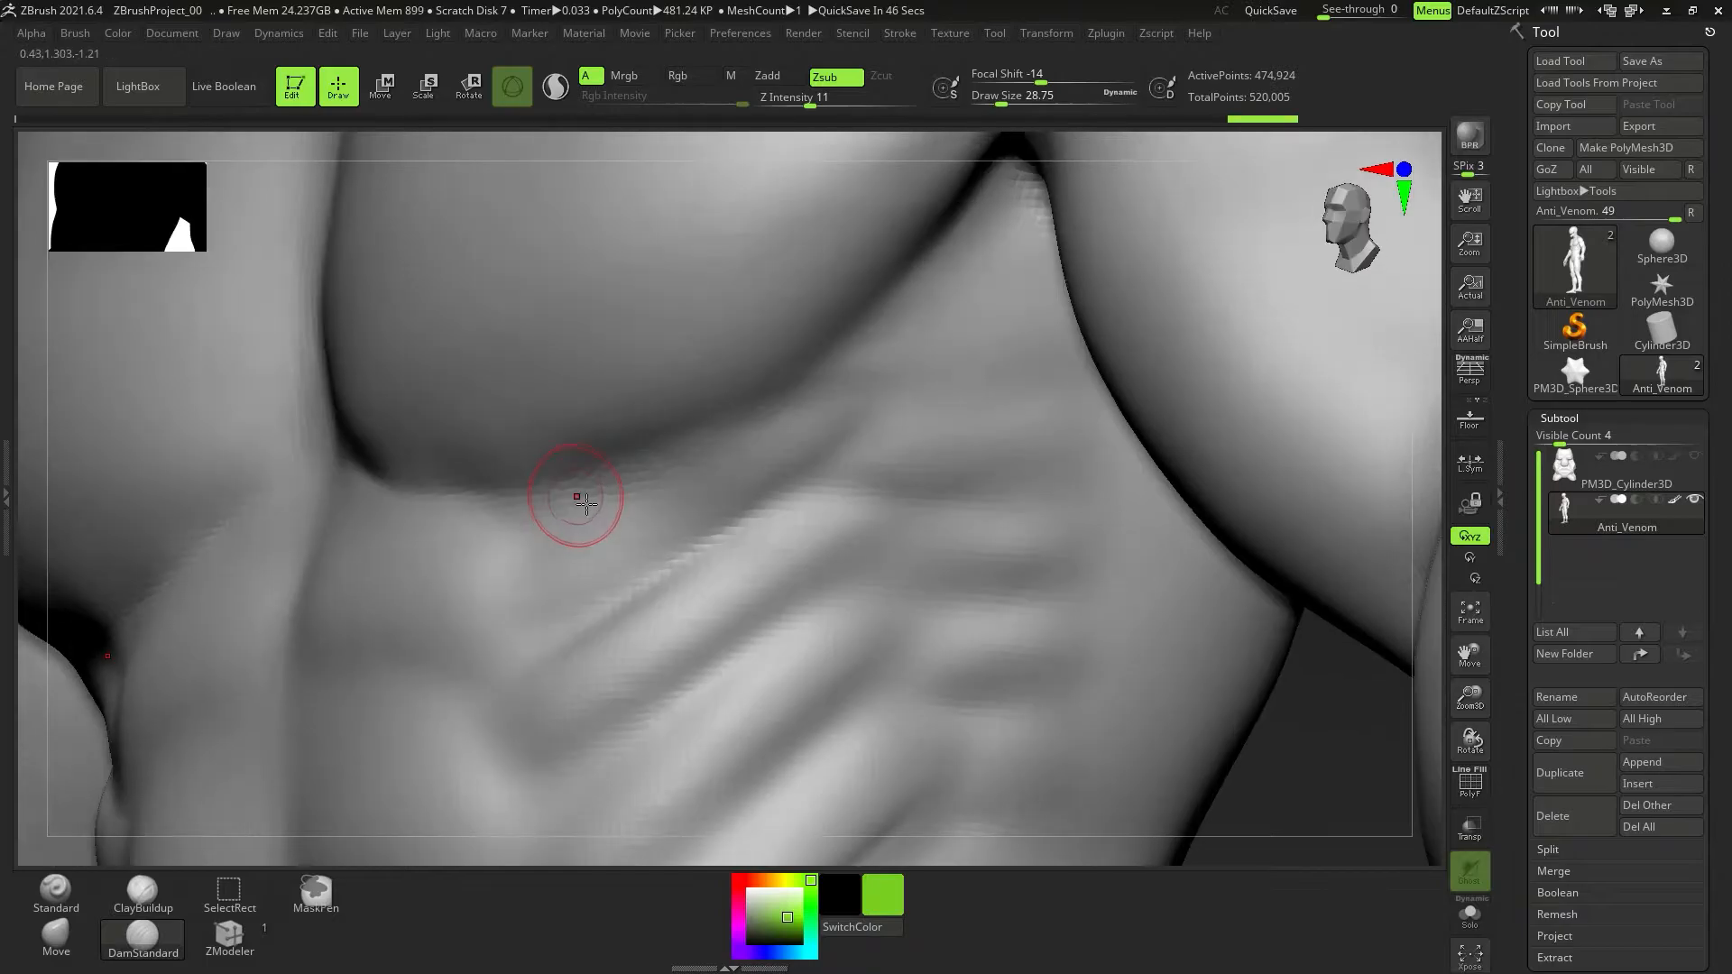
left_click_drag(819, 105, 832, 105)
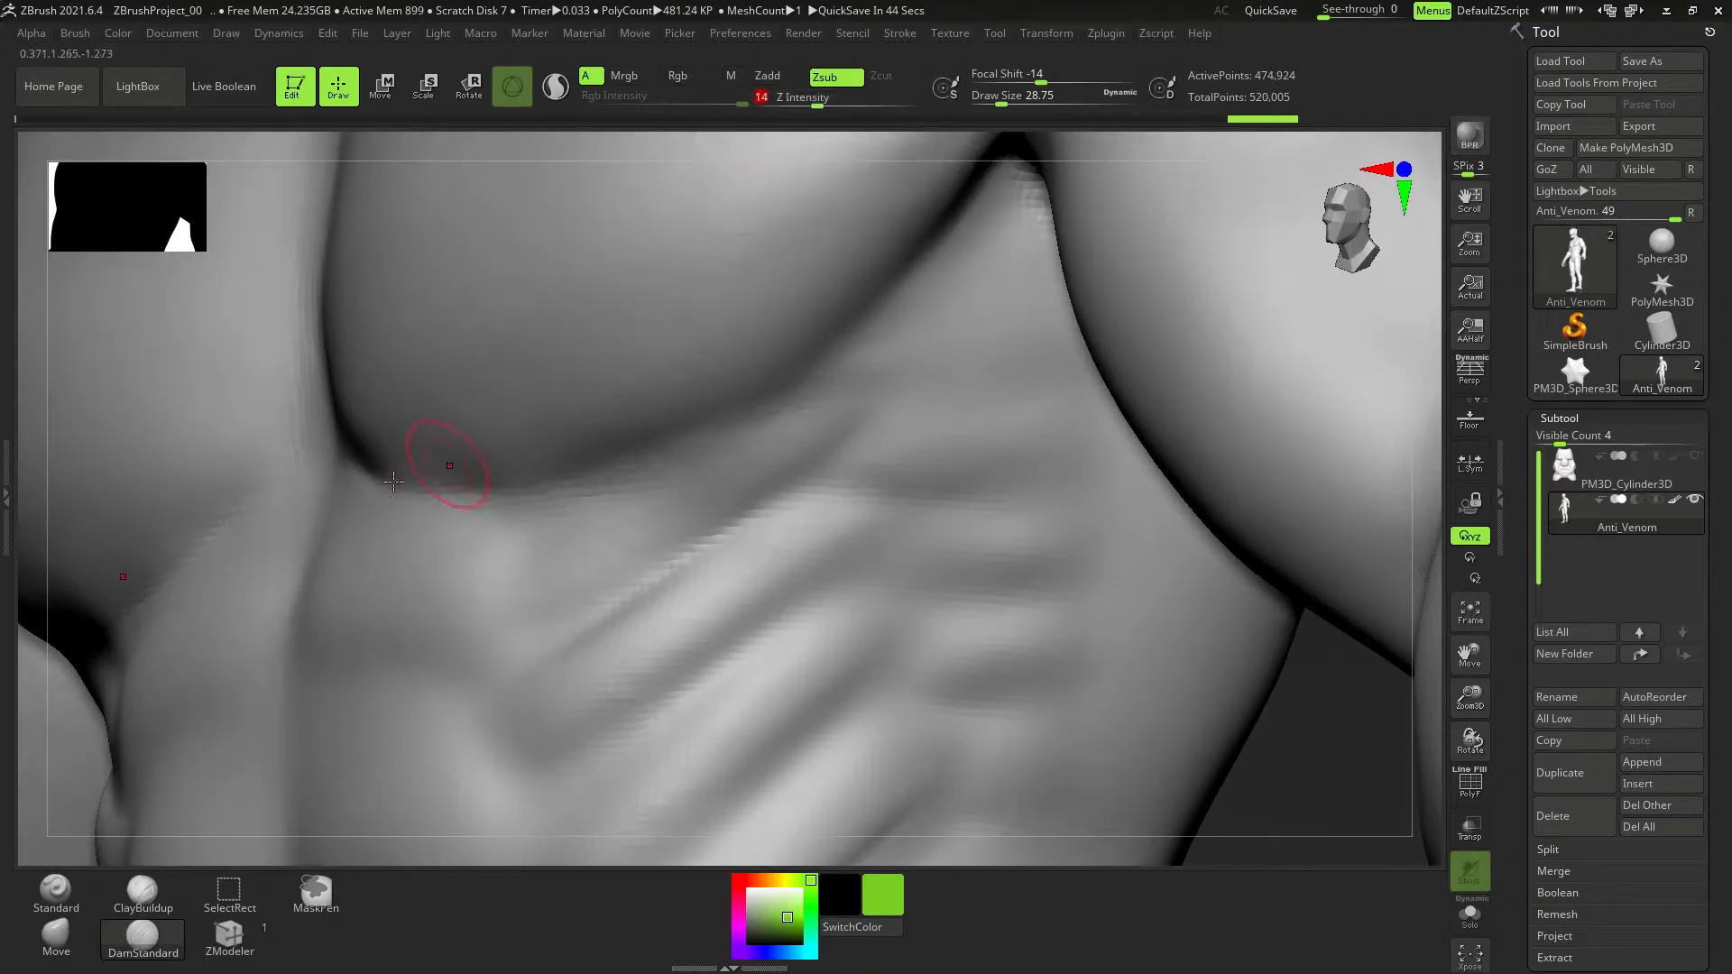
Carve crease lines beneath the chest muscle and across the upper side ribs with DamStandard.
left_click_drag(838, 380, 808, 391)
right_click_drag(874, 410, 867, 369)
left_click_drag(827, 379, 1042, 394)
Isolate both arms with a rectangular selection and unhide the whole mesh again.
right_click_drag(1042, 395, 815, 460, "ctrl")
mouse_move(1103, 469)
right_mouse_down("alt")
mouse_move(943, 414)
mouse_move(865, 442)
right_mouse_up("alt")
key("ctrl+shift")
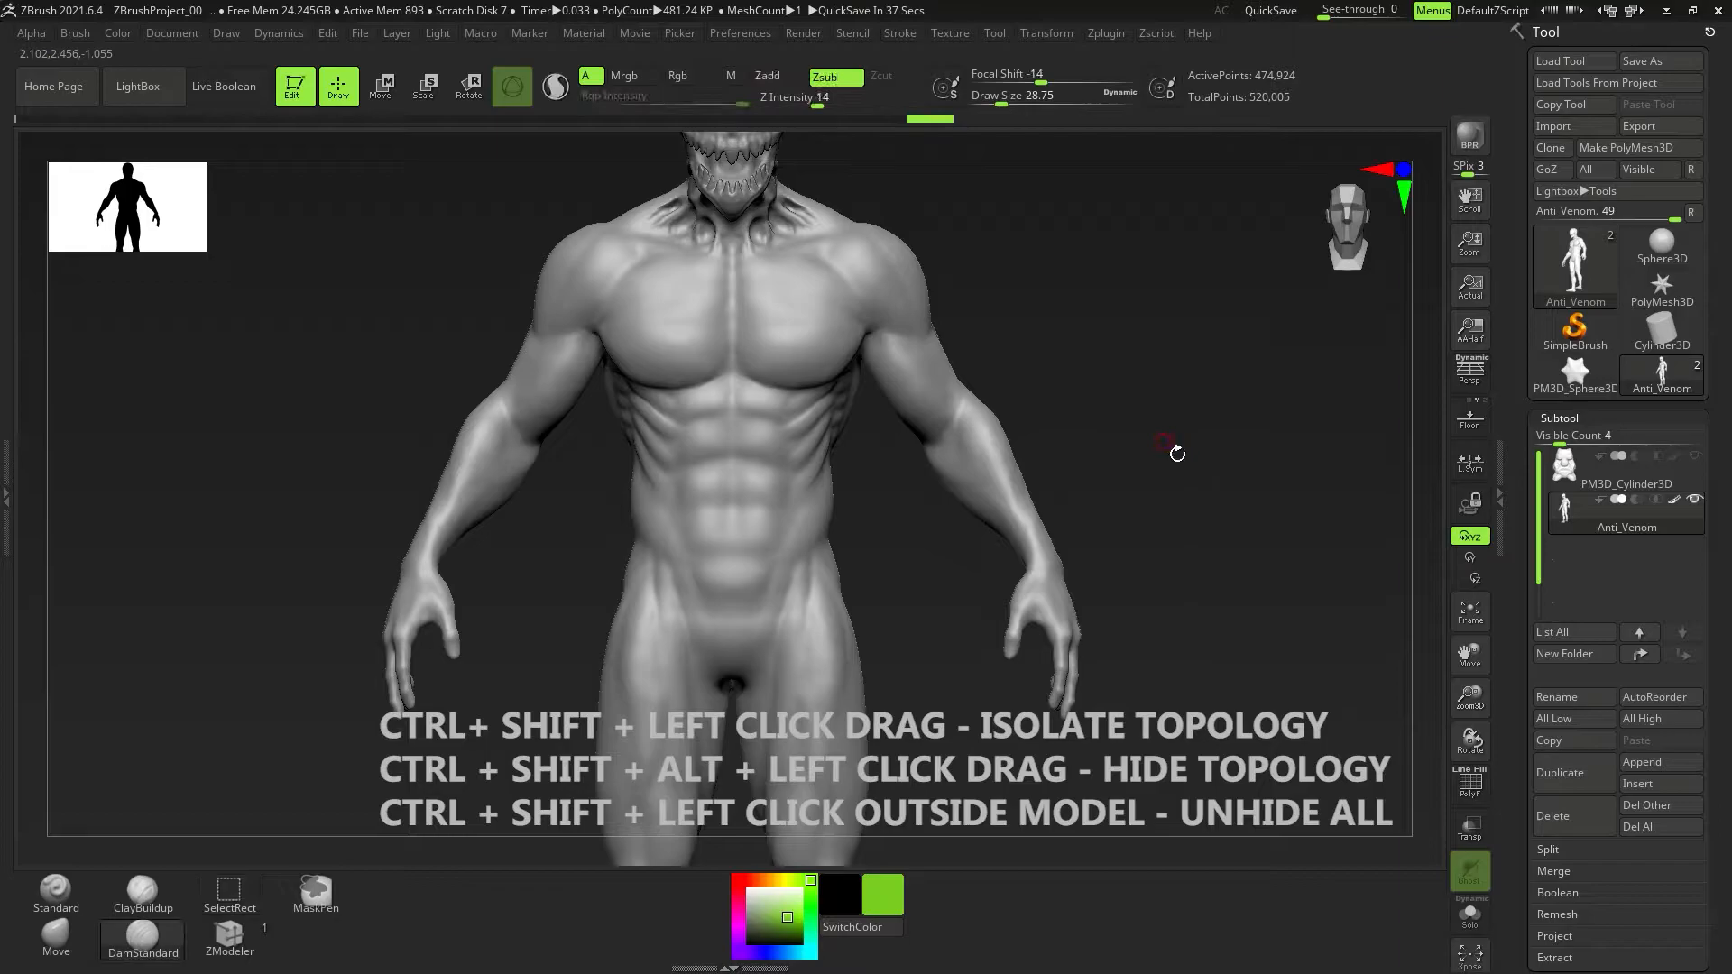
left_click_drag(1206, 290, 894, 784, "ctrl+shift")
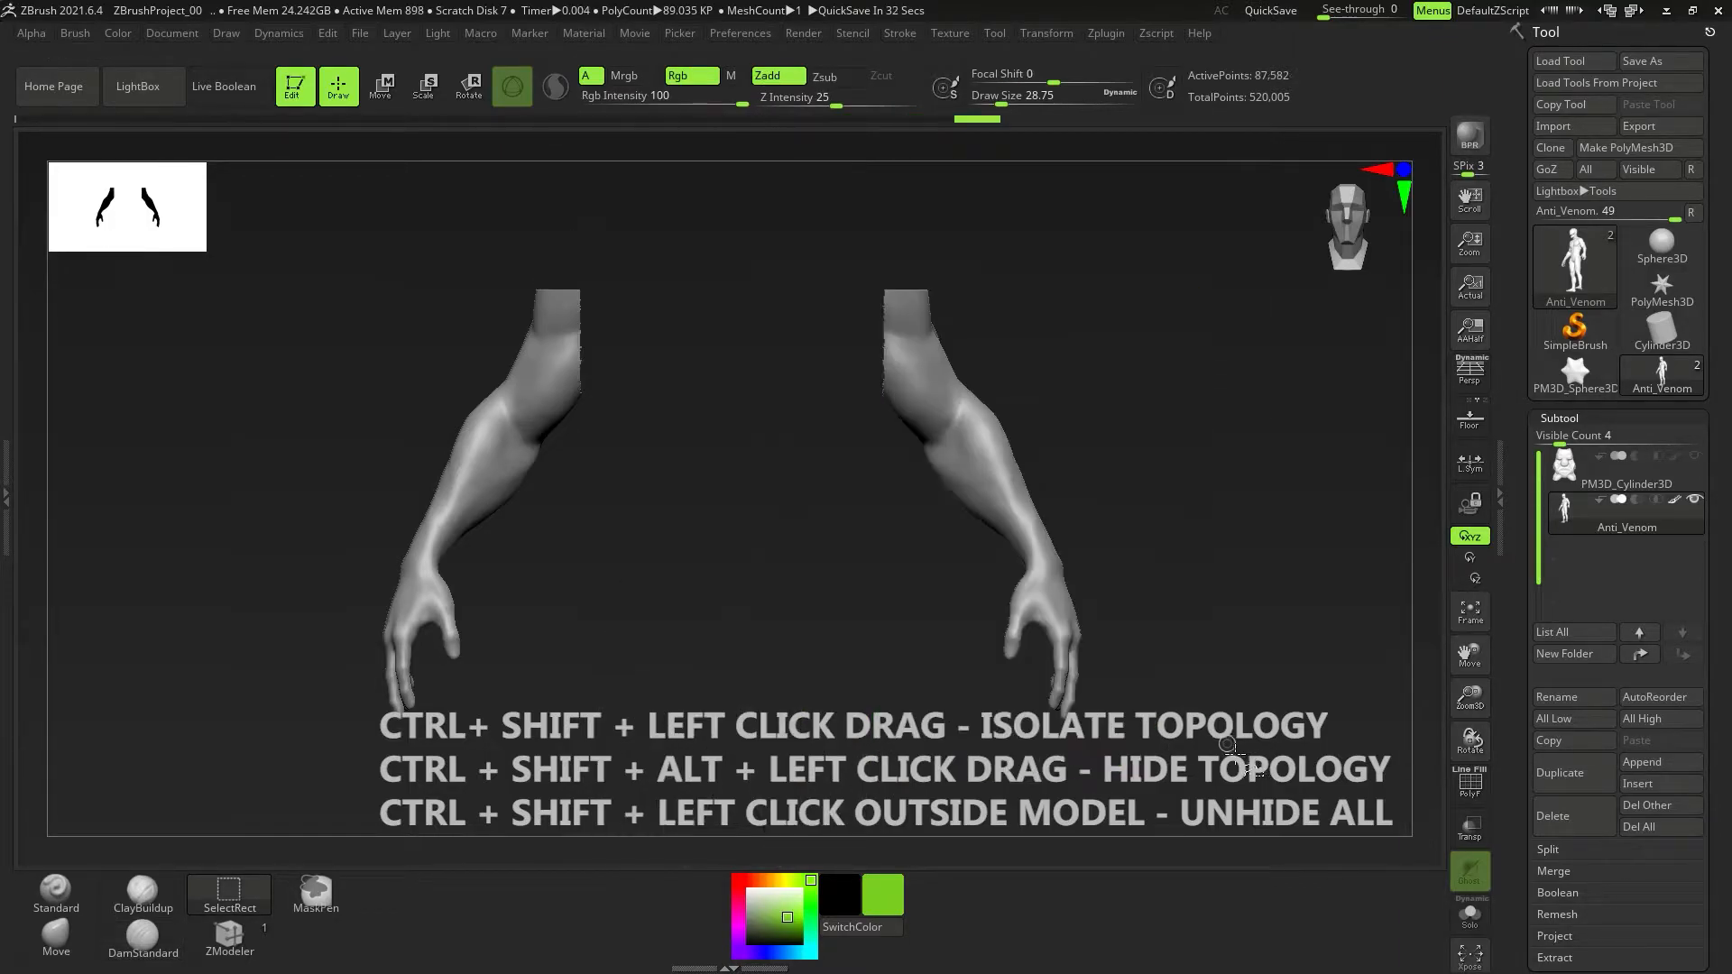
left_click(1191, 574, "ctrl+shift")
Hide both arms with a rectangular selection to expose the sides of the torso.
left_click_drag(1140, 758, 889, 332, "ctrl+alt+shift")
mouse_move(894, 379)
right_mouse_down("ctrl")
mouse_move(893, 549)
mouse_move(902, 492)
mouse_move(939, 537)
right_mouse_up("ctrl")
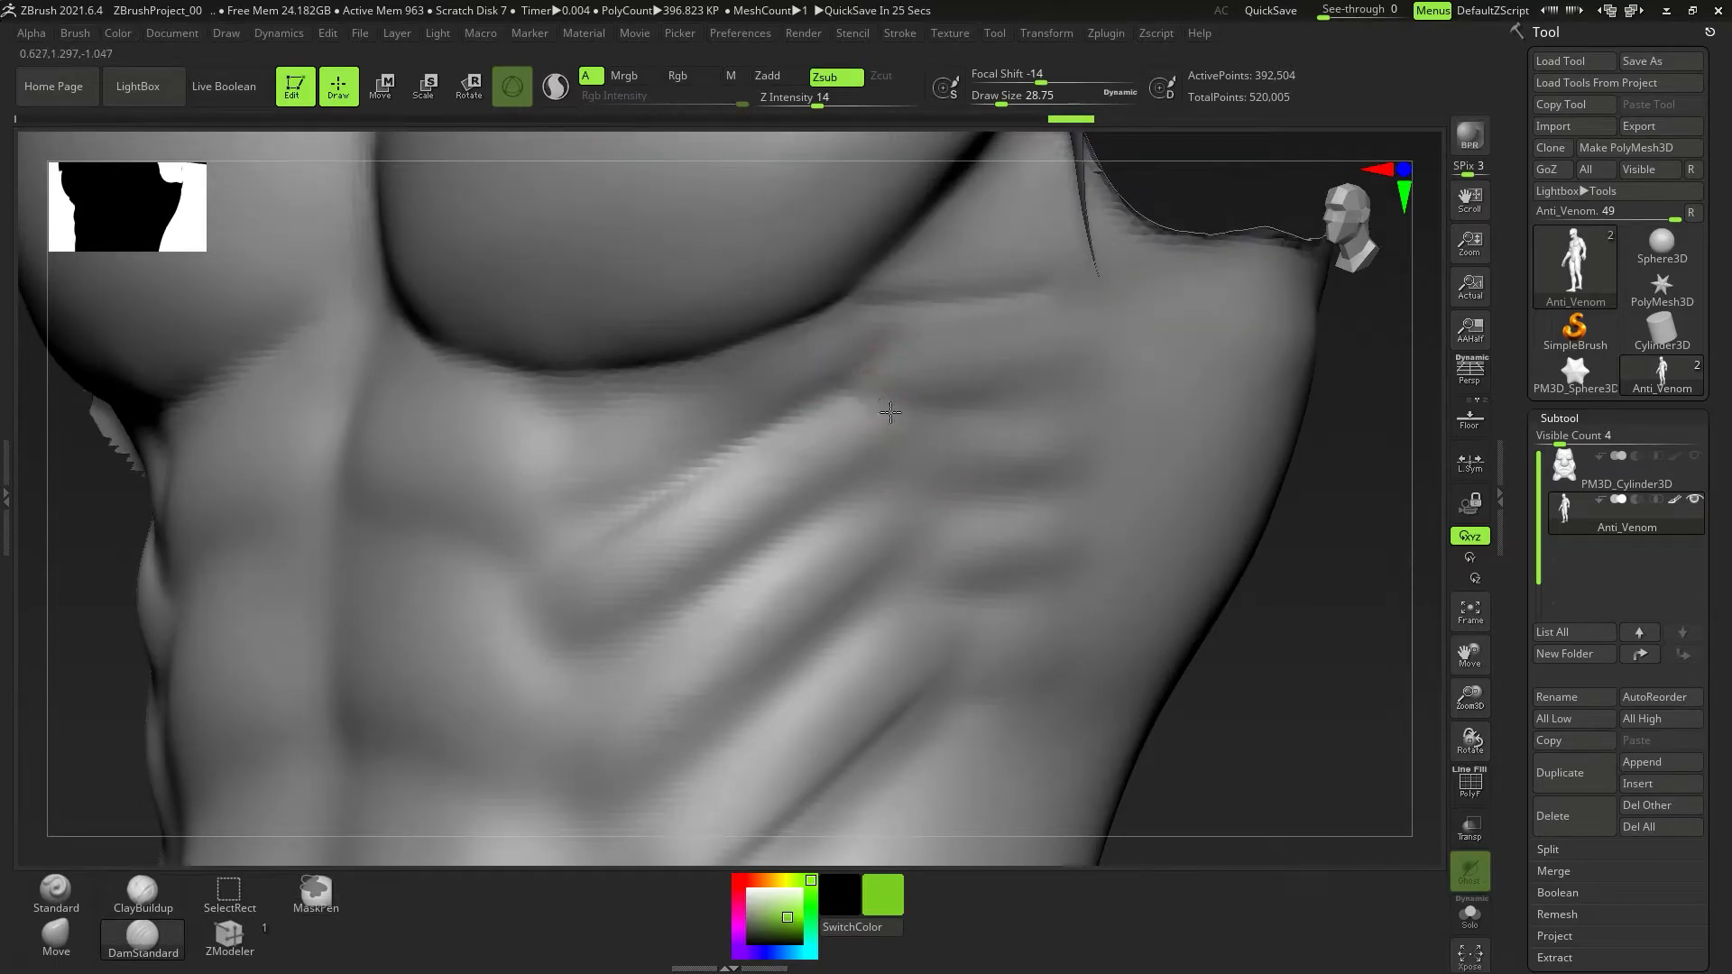
Carve a crease across the side ribs, repeat the last brush stroke several times, and undo the excess repeats.
left_click_drag(1011, 416, 1142, 395)
key("1")
key("1")
key("1")
key("1")
key("1")
key("ctrl")
key("ctrl+z")
key("ctrl+z")
key("ctrl+z")
key("ctrl+shift+z")
Try repeating the last brush stroke at the end of the lower rib crease and undo the repeats.
mouse_move(1182, 524)
right_mouse_down()
mouse_move(902, 519)
mouse_move(1129, 518)
right_mouse_up()
key("1")
key("1")
key("1")
key("1")
key("1")
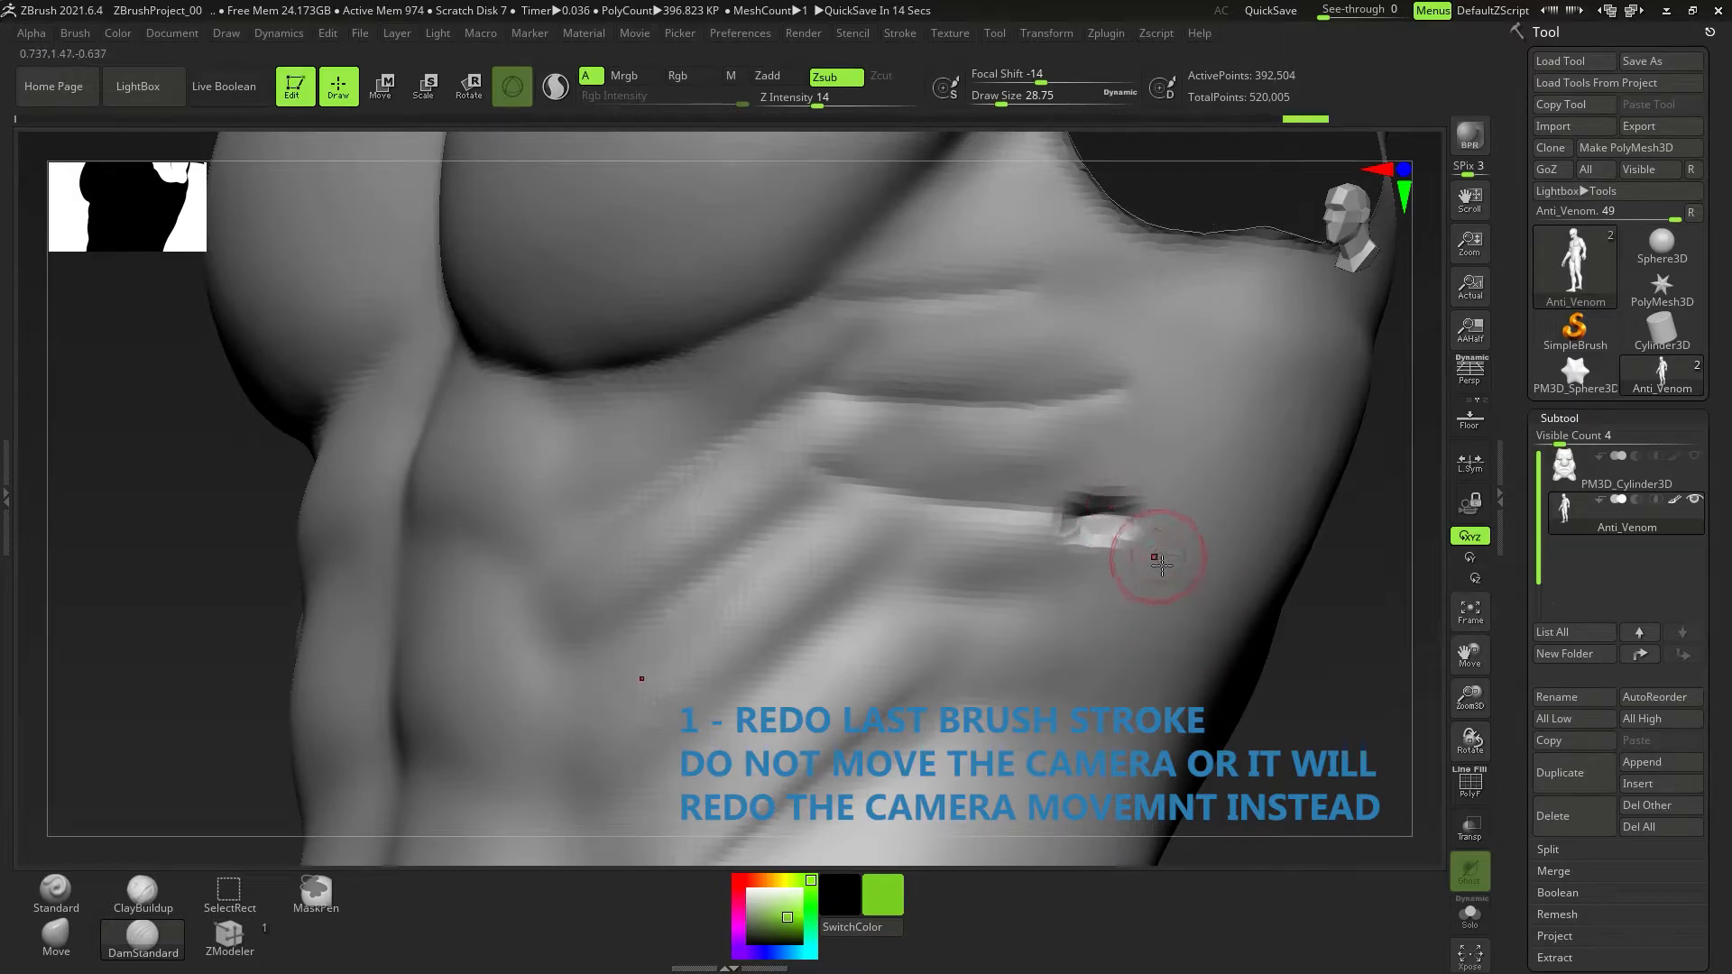
key("ctrl+z")
key("ctrl+z")
key("ctrl+z")
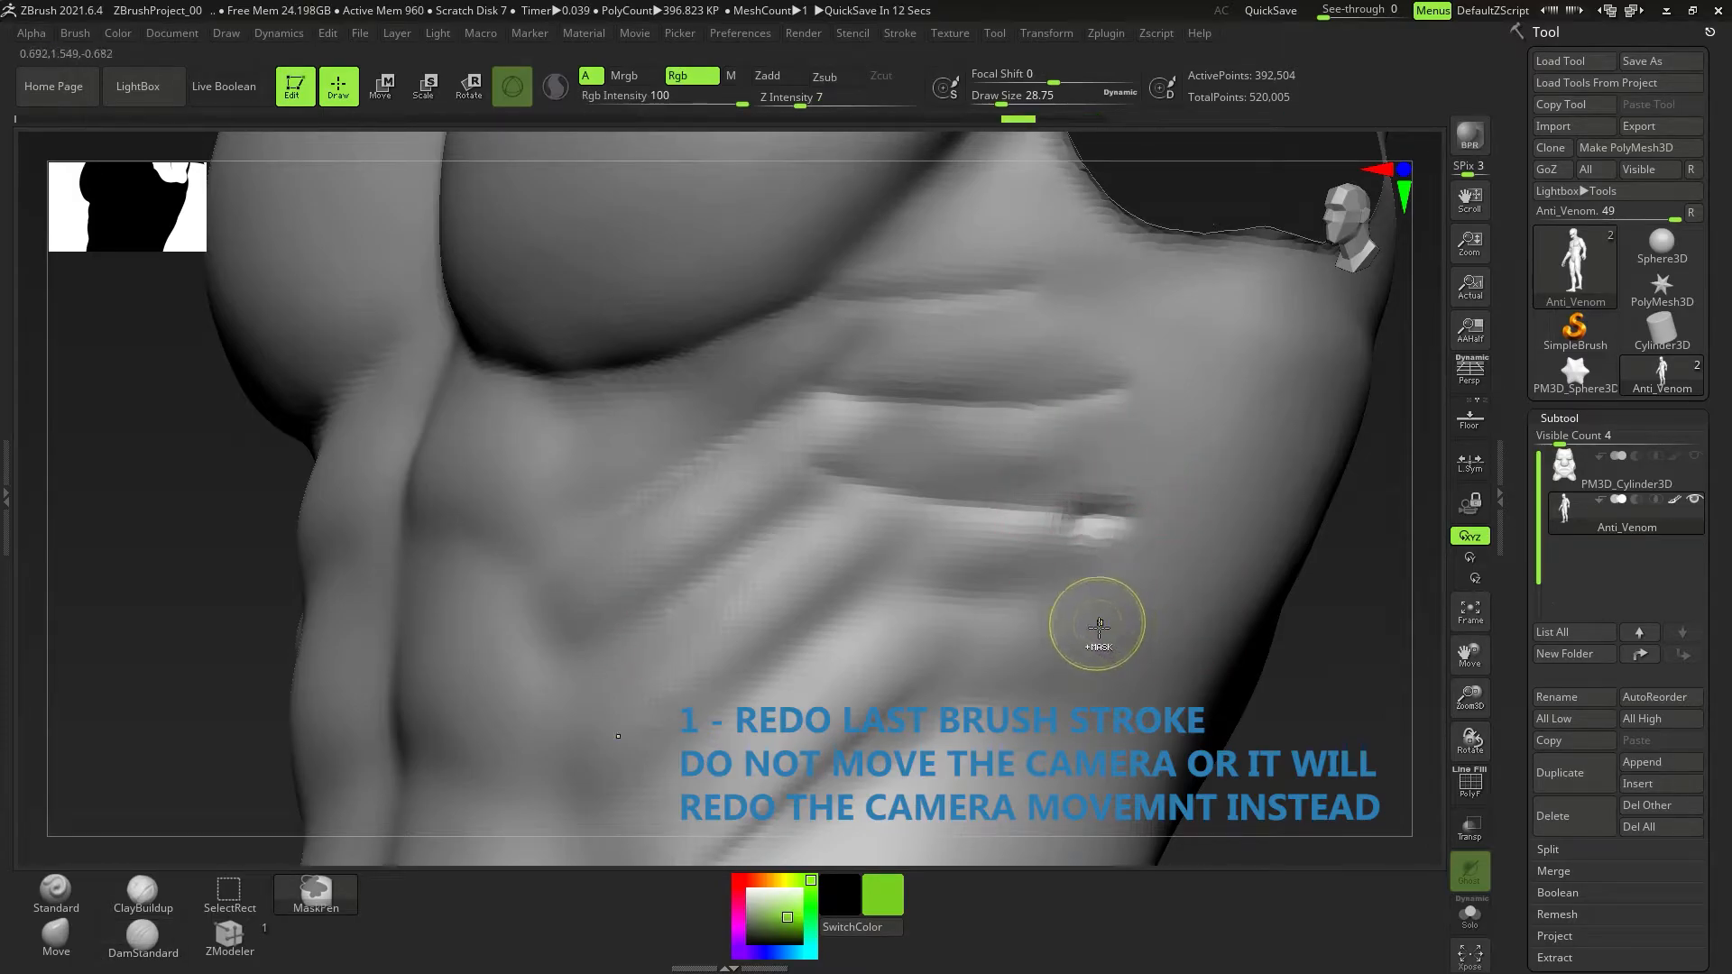
Deepen the lower rib crease by repeating the last DamStandard stroke, and undo the excess repeats.
key("1")
key("1")
key("1")
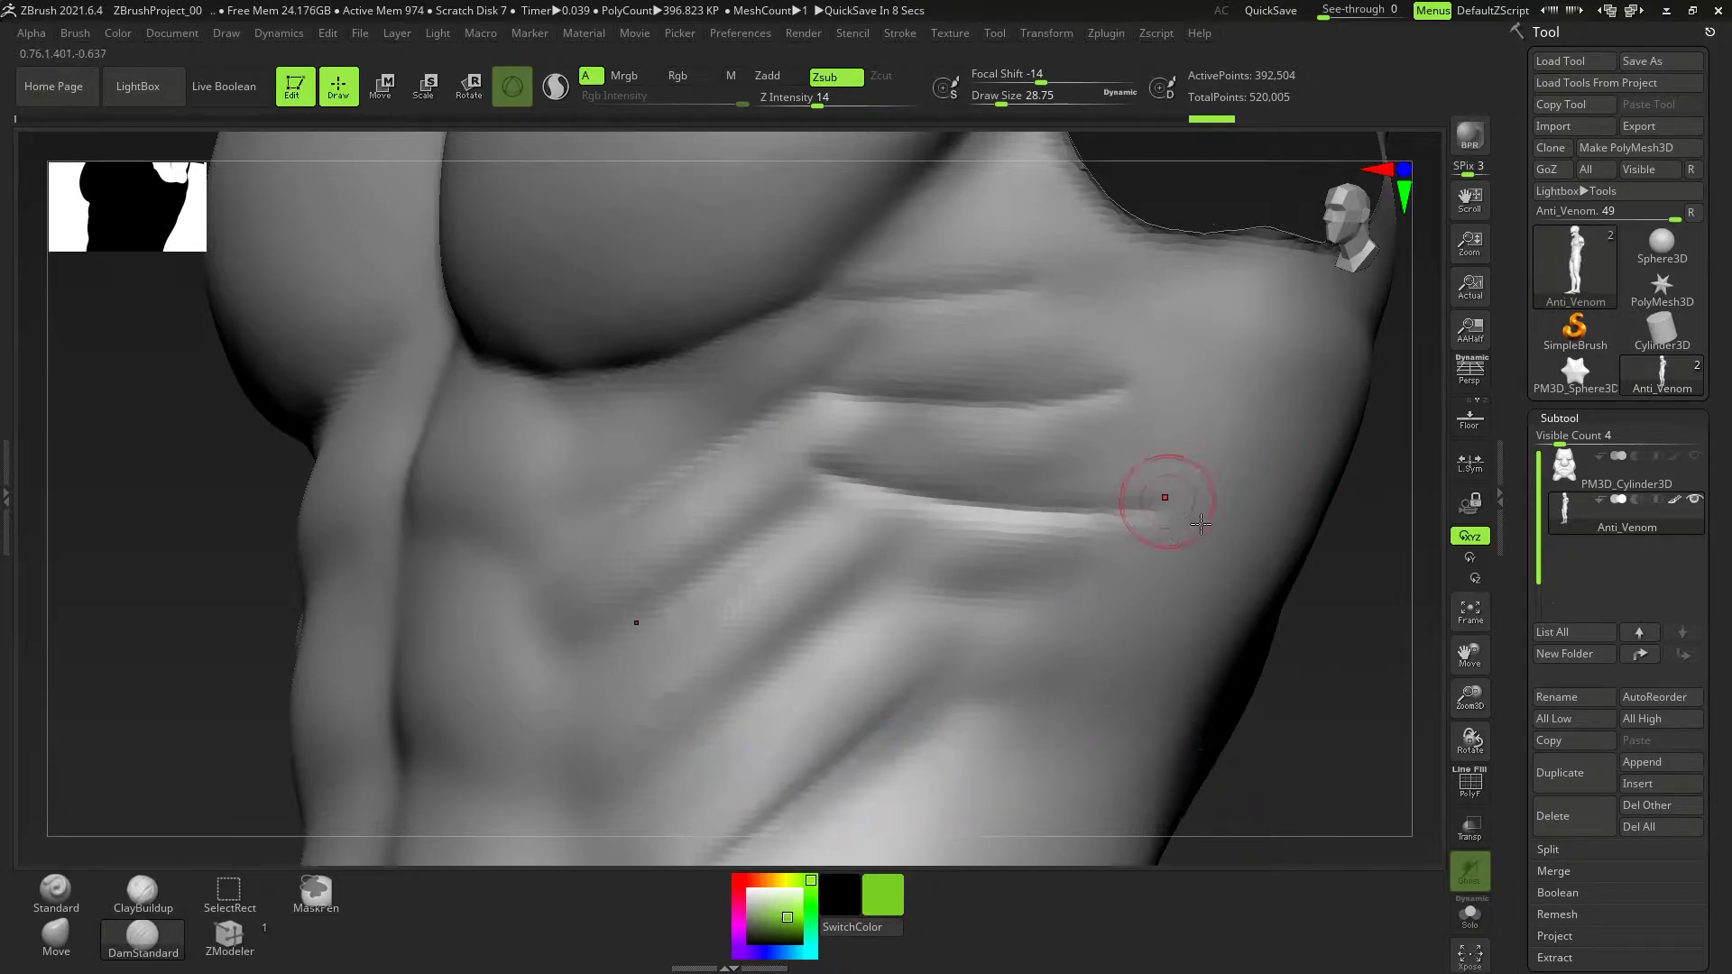
key("1")
key("1")
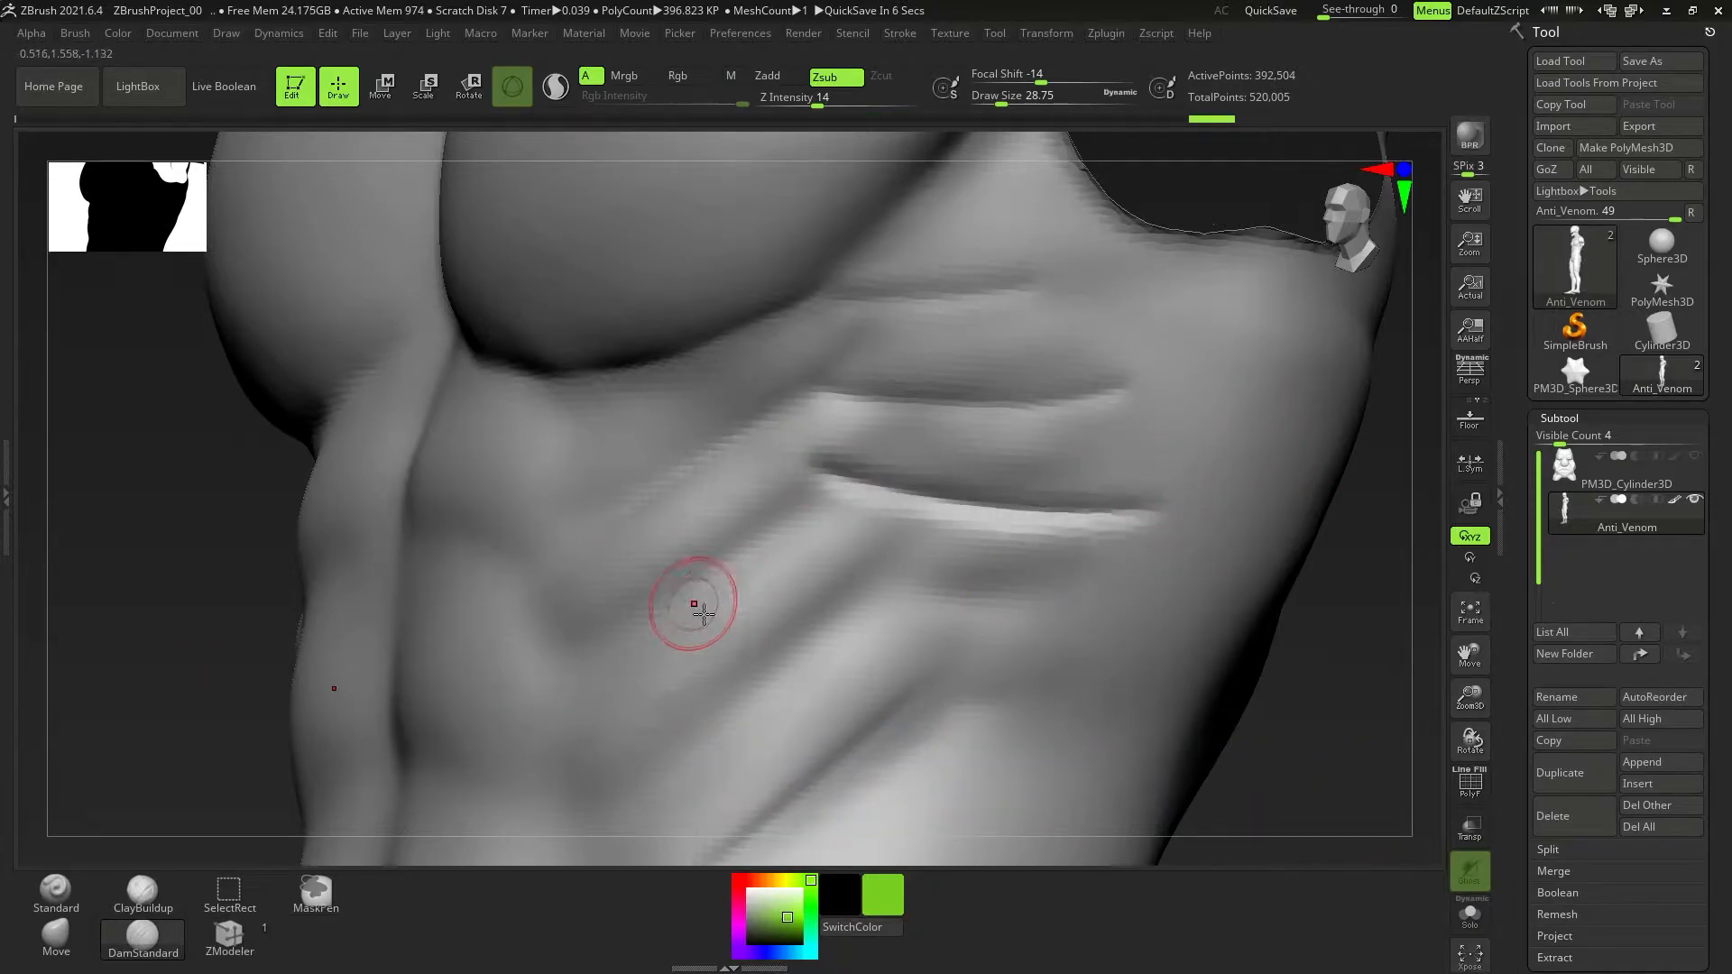
mouse_move(959, 511)
right_mouse_down()
mouse_move(862, 533)
mouse_move(920, 572)
mouse_move(832, 534)
right_mouse_up()
key("ctrl+z")
key("ctrl+z")
key("ctrl+z")
Carve diagonal DamStandard creases along the front ends of the ribs, working toward the abdomen.
right_click_drag(974, 545, 877, 546)
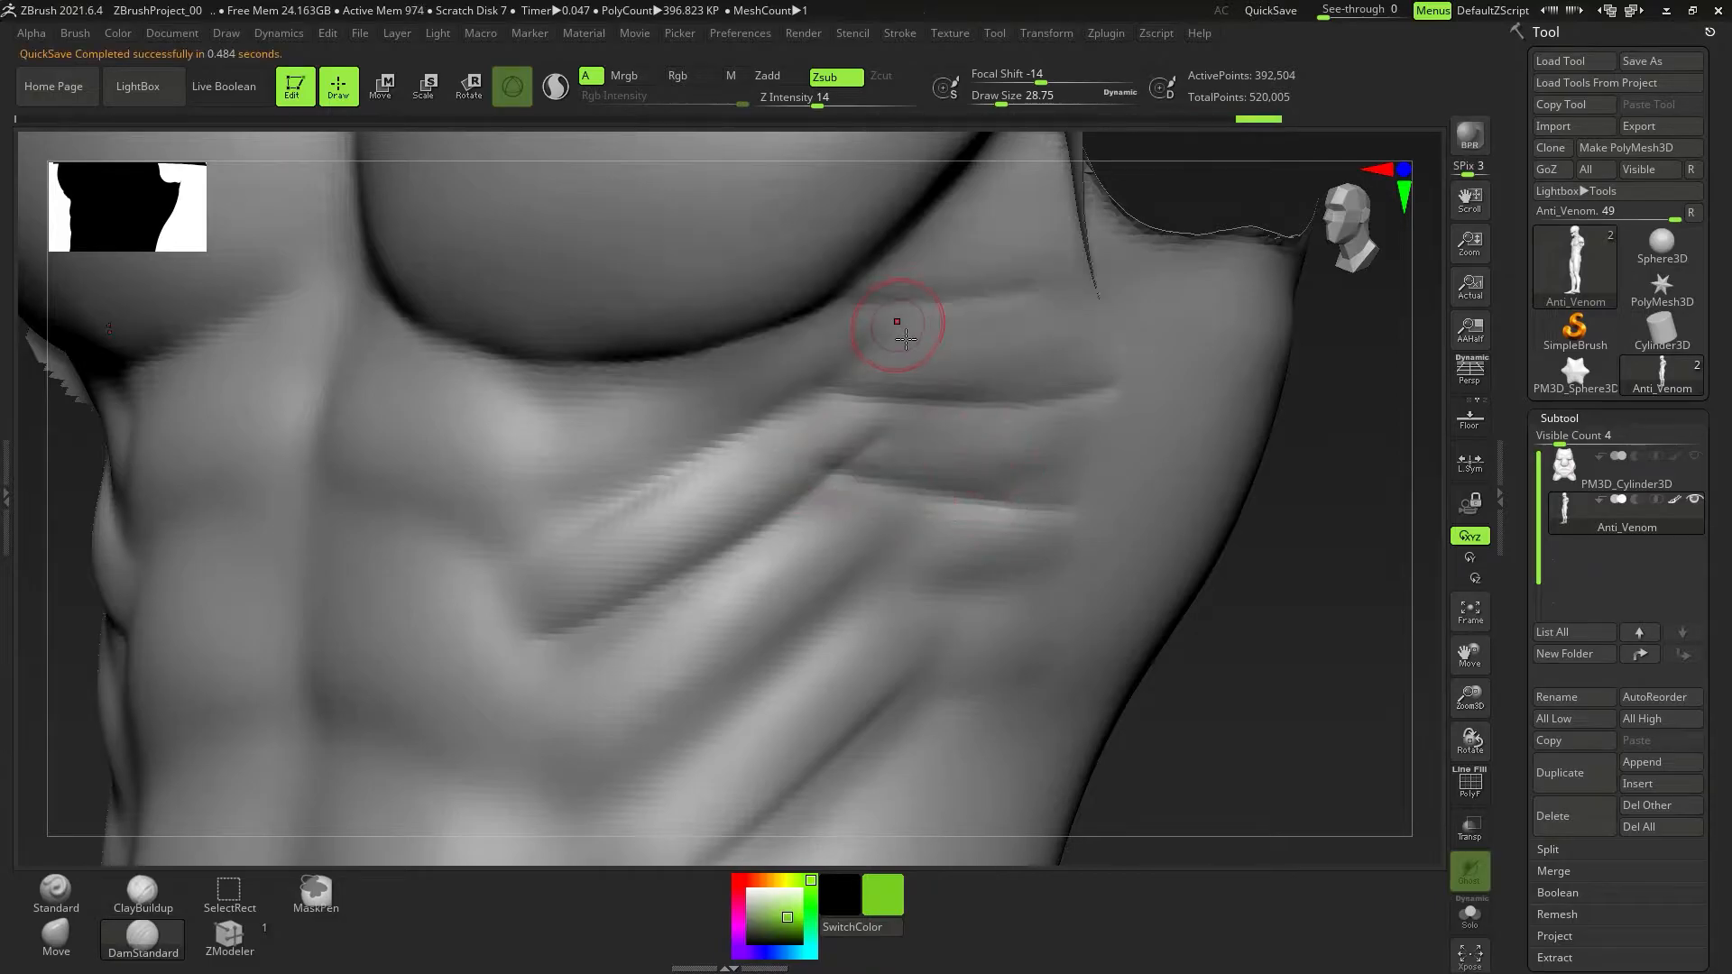
right_click_drag(1108, 506, 903, 424)
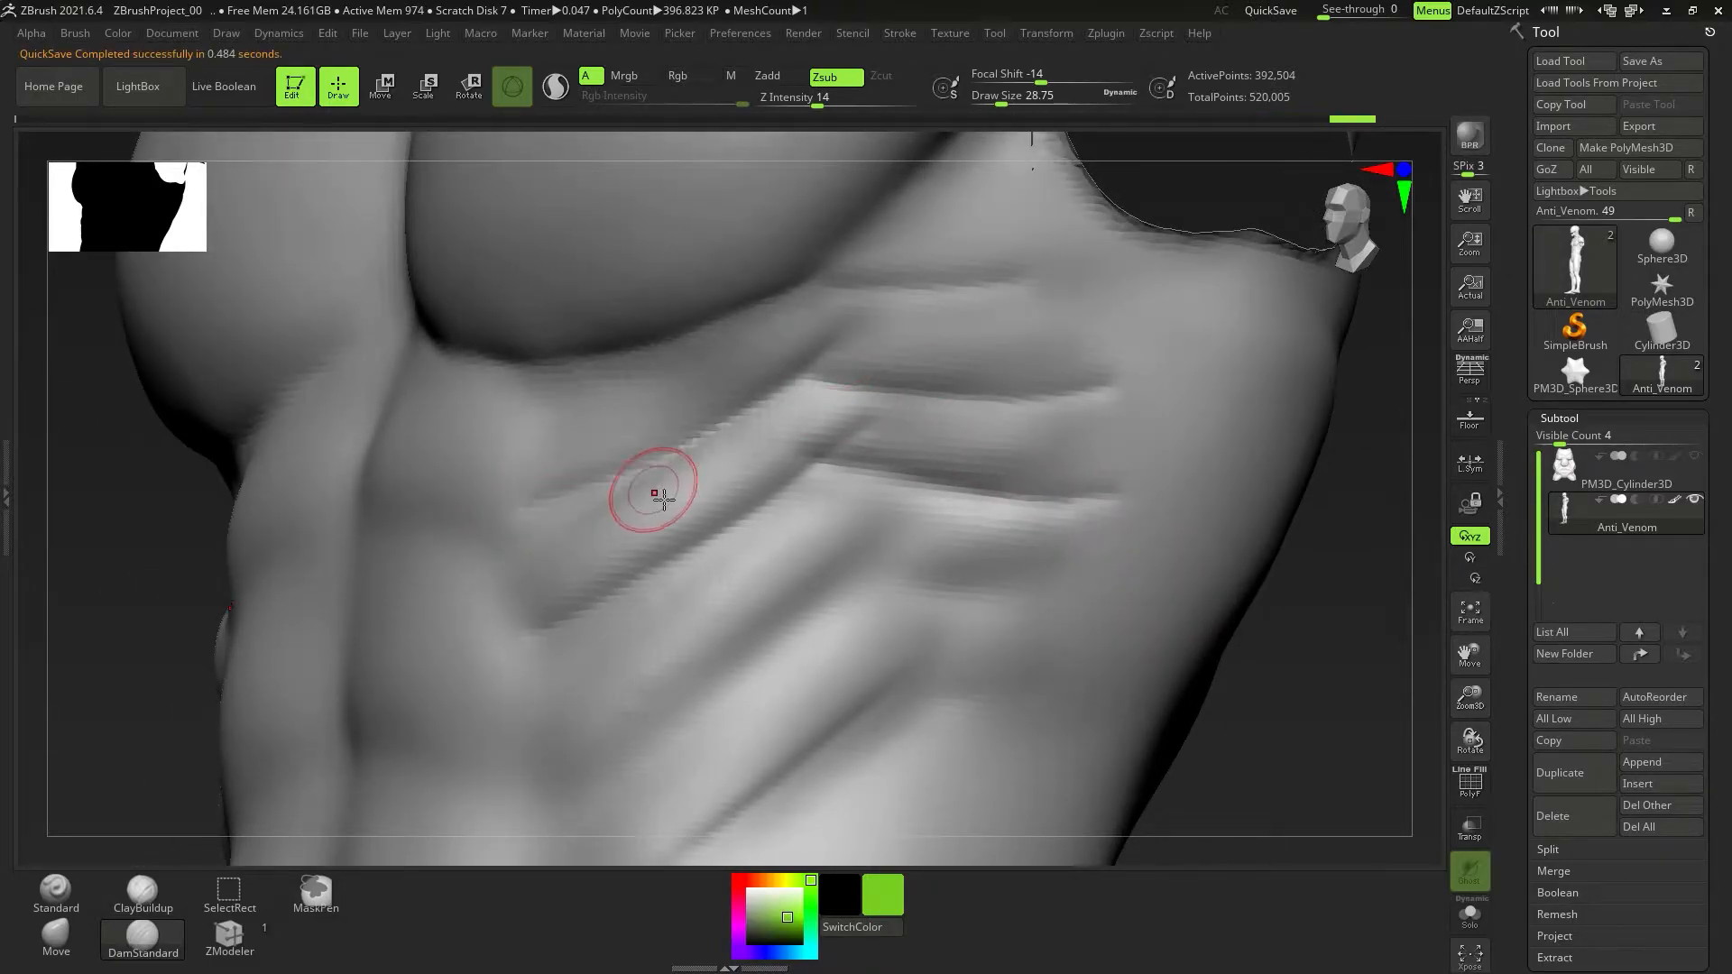
right_click_drag(728, 468, 310, 212)
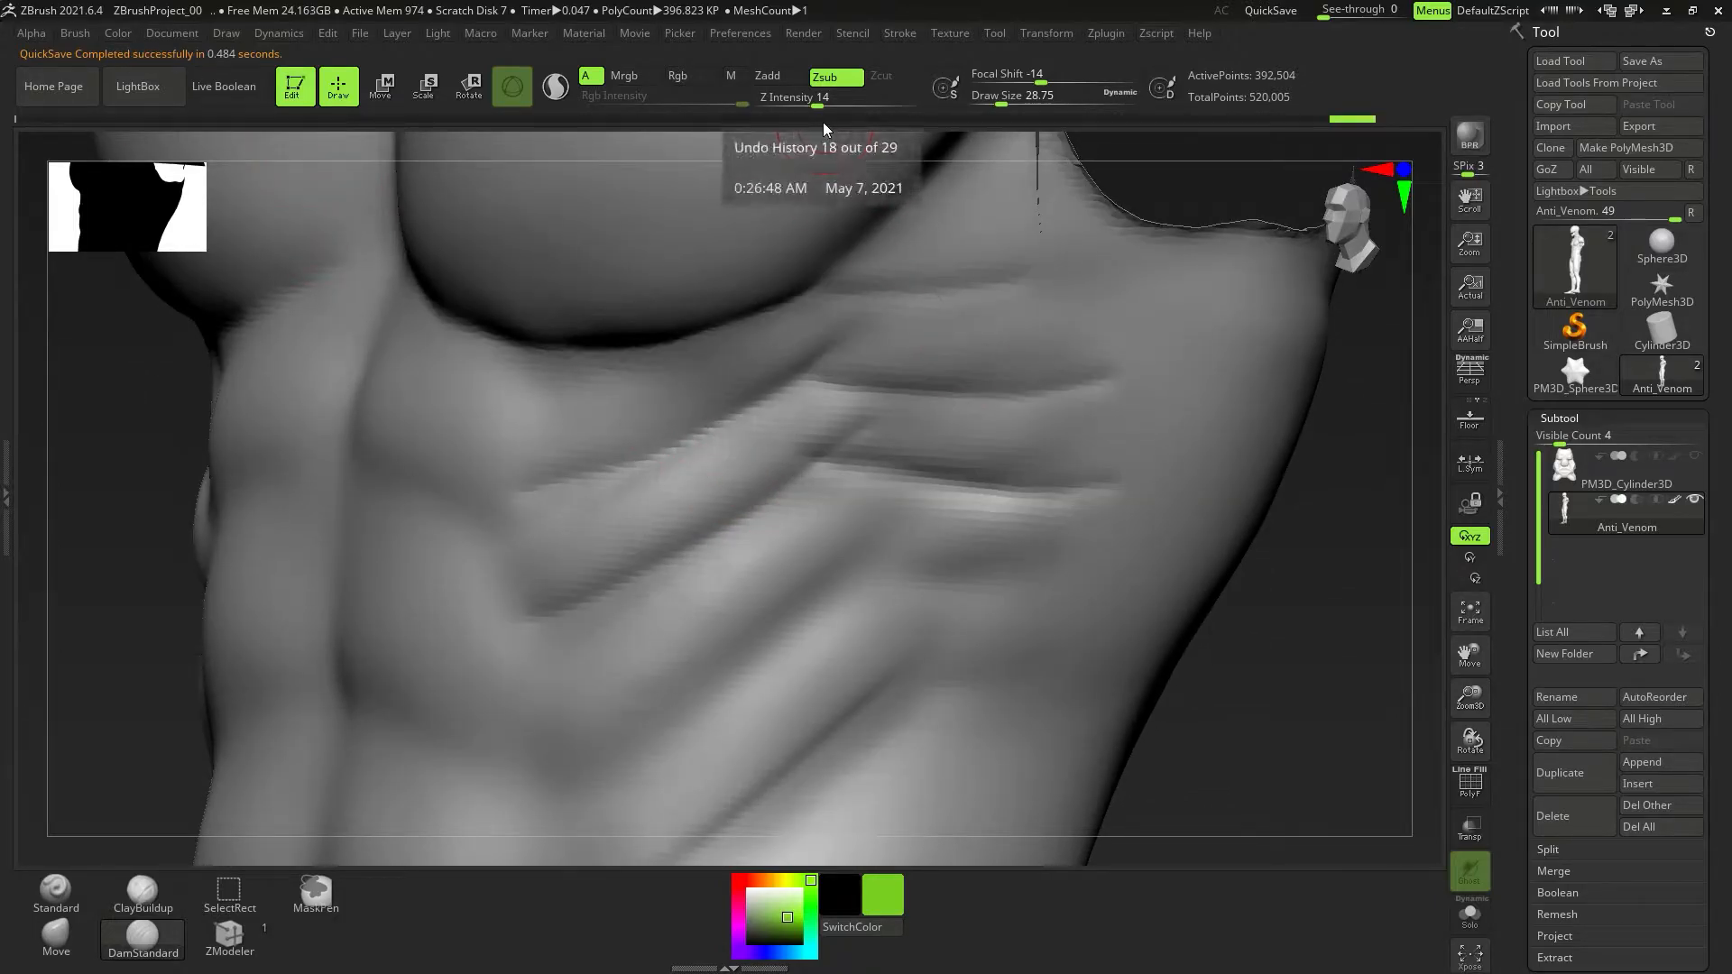
Set the QuickSave Maximum Duration and Rest Duration to 600 minutes each, and view the Undo History preferences.
left_click(749, 34)
left_click_drag(942, 466, 930, 390)
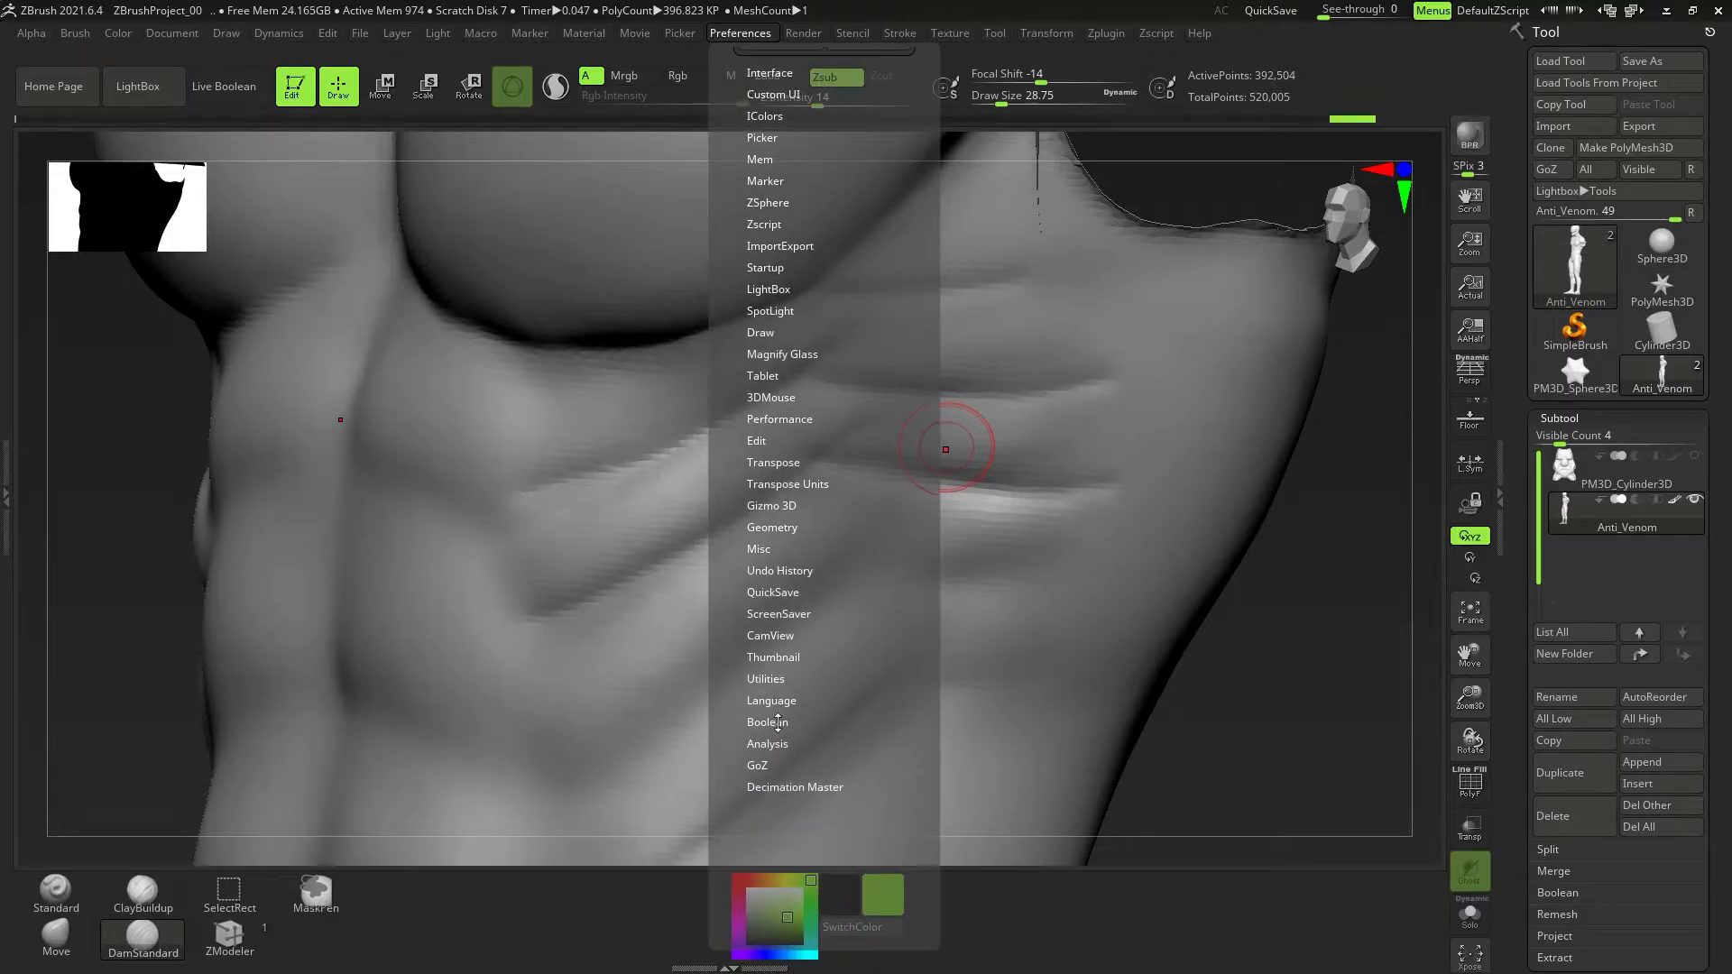
left_click(786, 599)
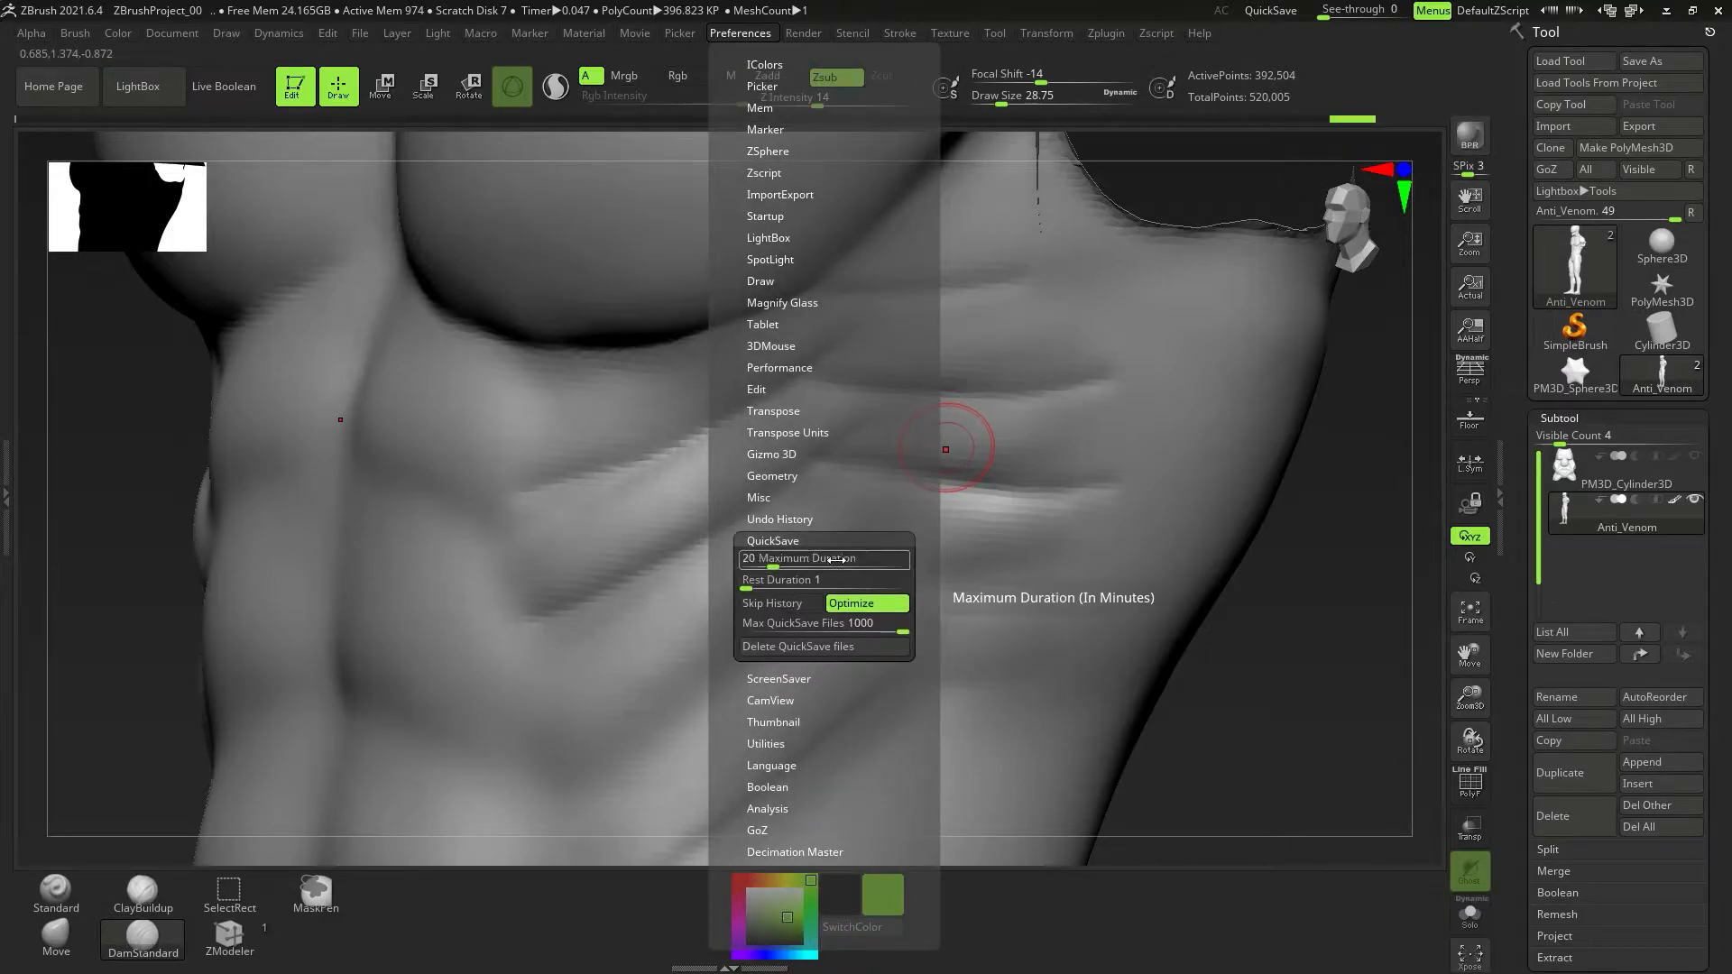
left_click_drag(778, 566, 938, 572)
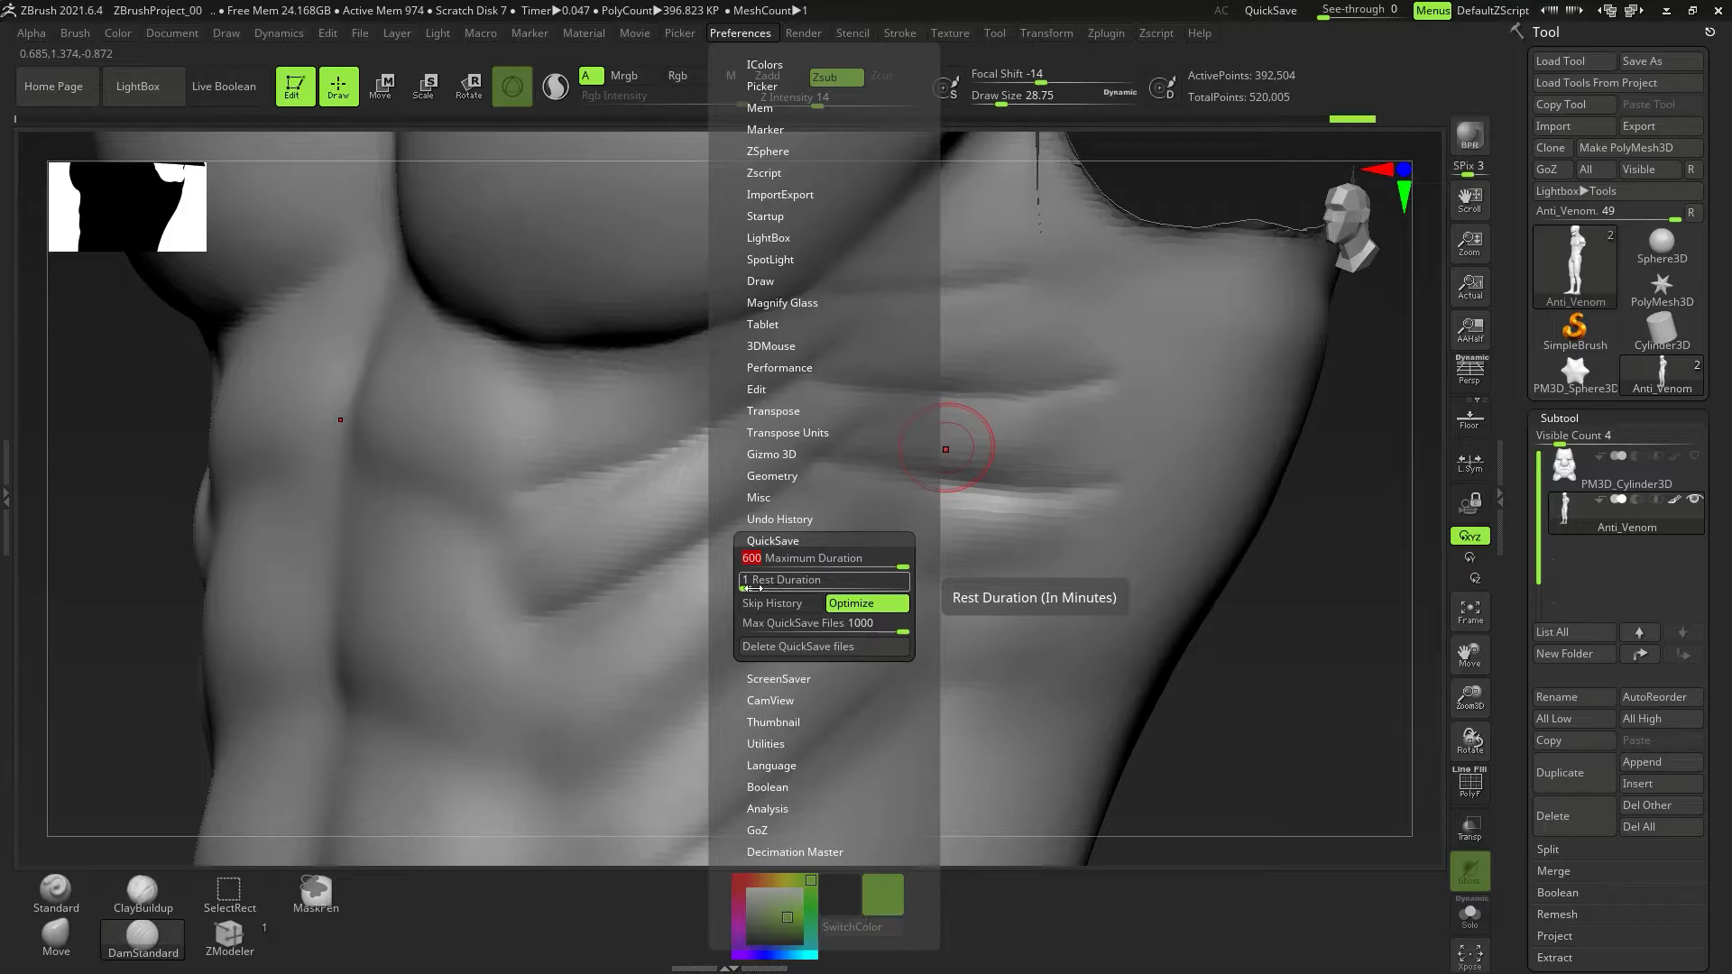
left_click_drag(750, 589, 911, 587)
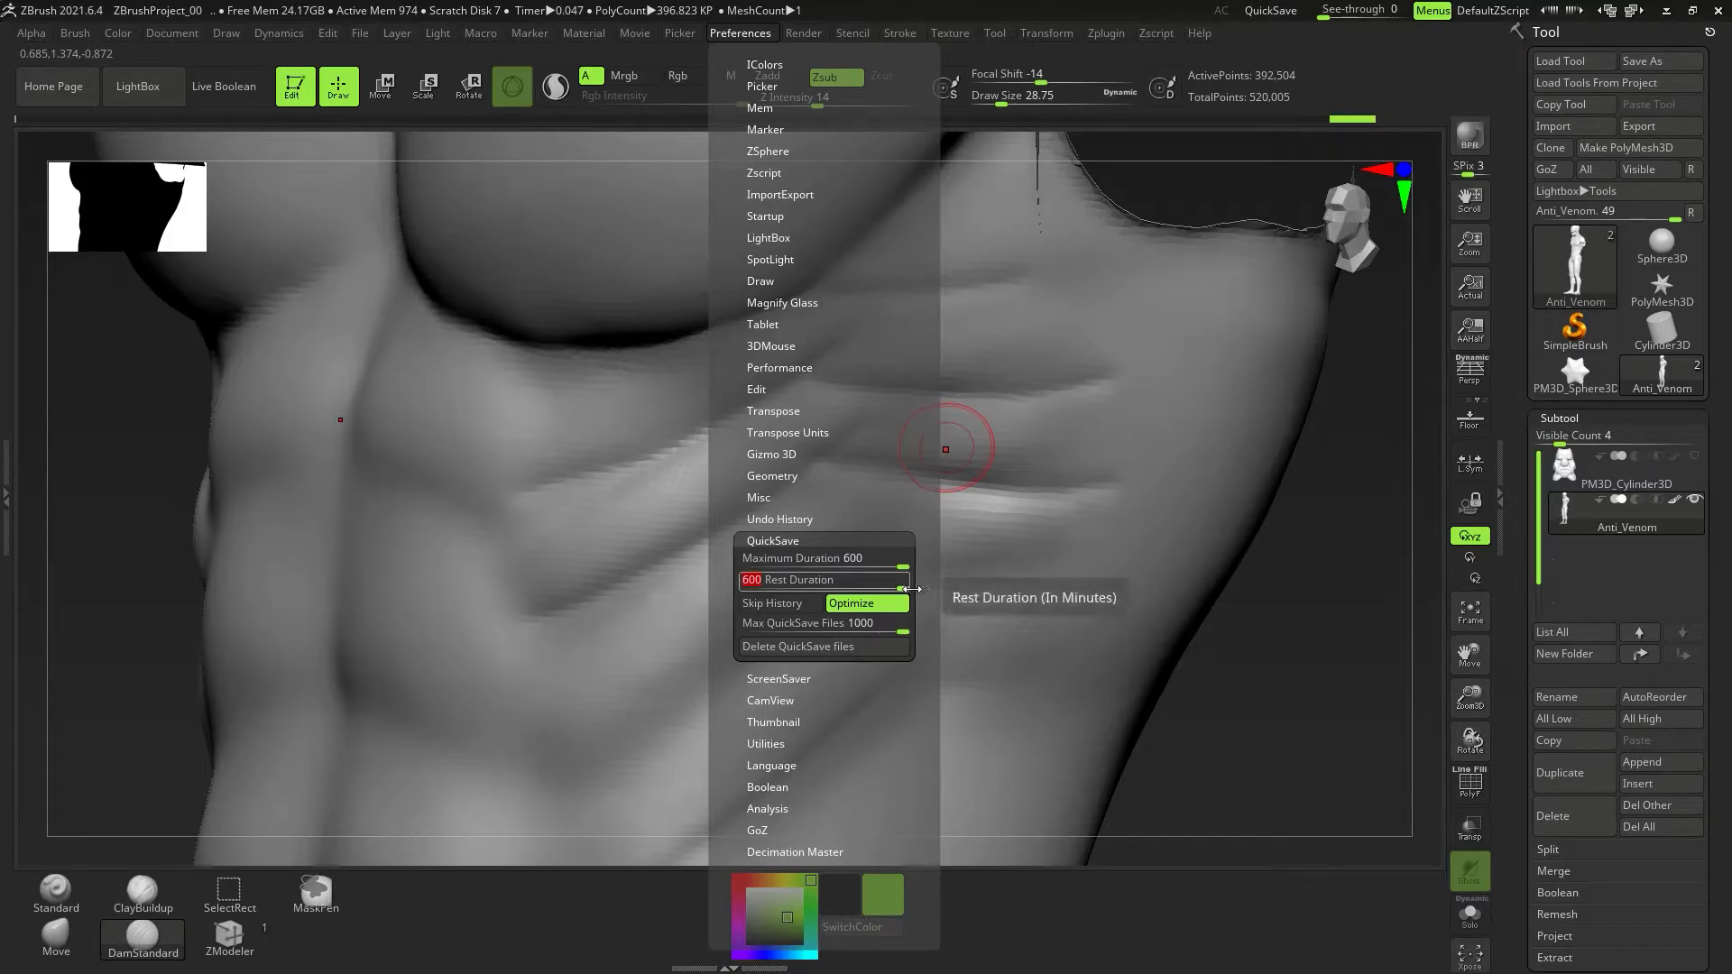
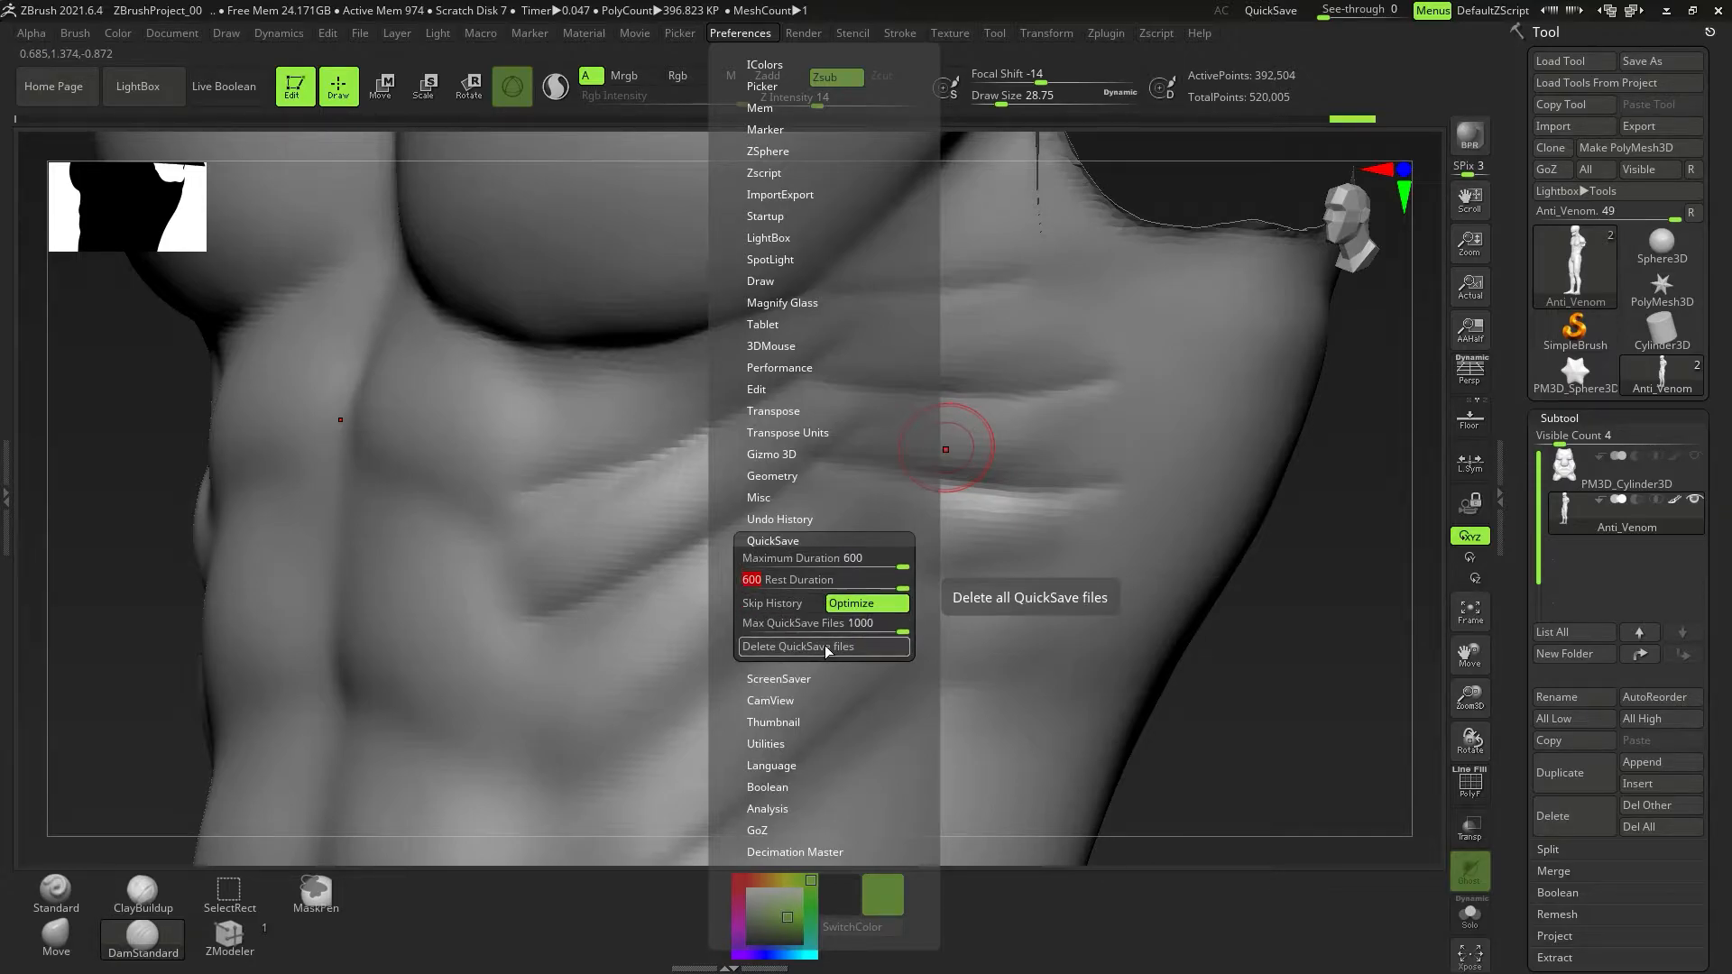
left_click(799, 523)
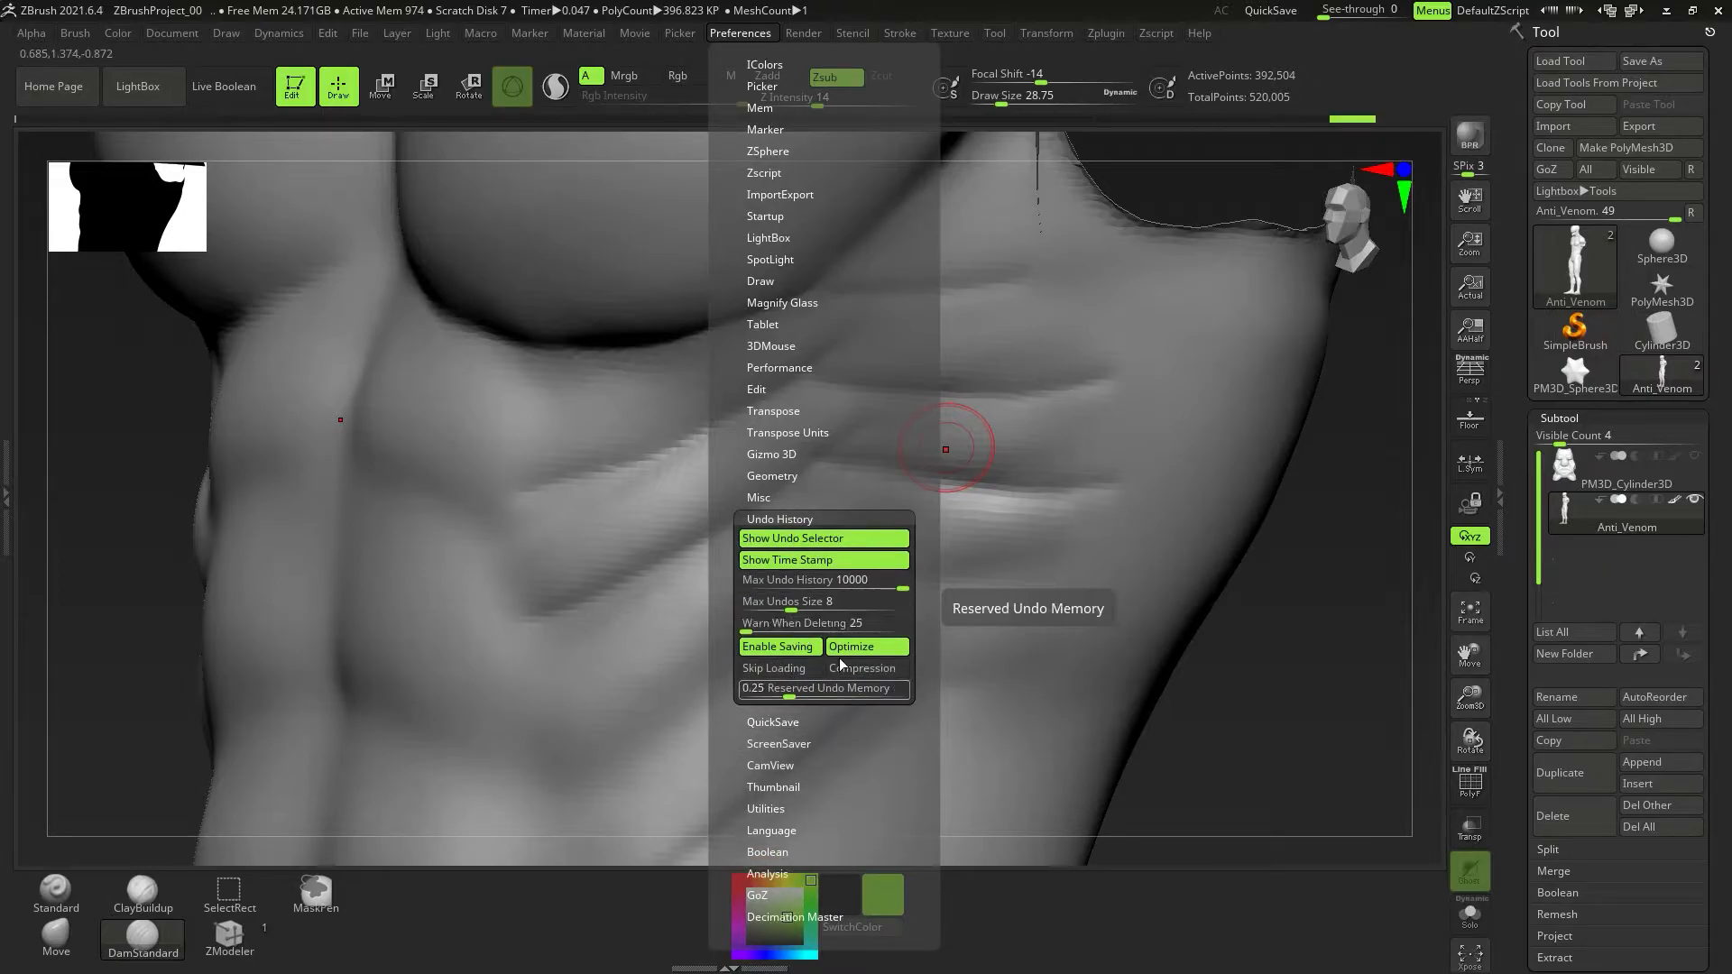
Try outlining the lower ribs with DamStandard strokes, lower Z Intensity to 13 for another stroke, and undo the strokes.
right_click_drag(959, 587, 935, 619, "ctrl")
mouse_move(790, 488)
right_mouse_down()
mouse_move(861, 552)
mouse_move(866, 530)
mouse_move(820, 611)
mouse_move(758, 563)
mouse_move(686, 698)
right_mouse_up()
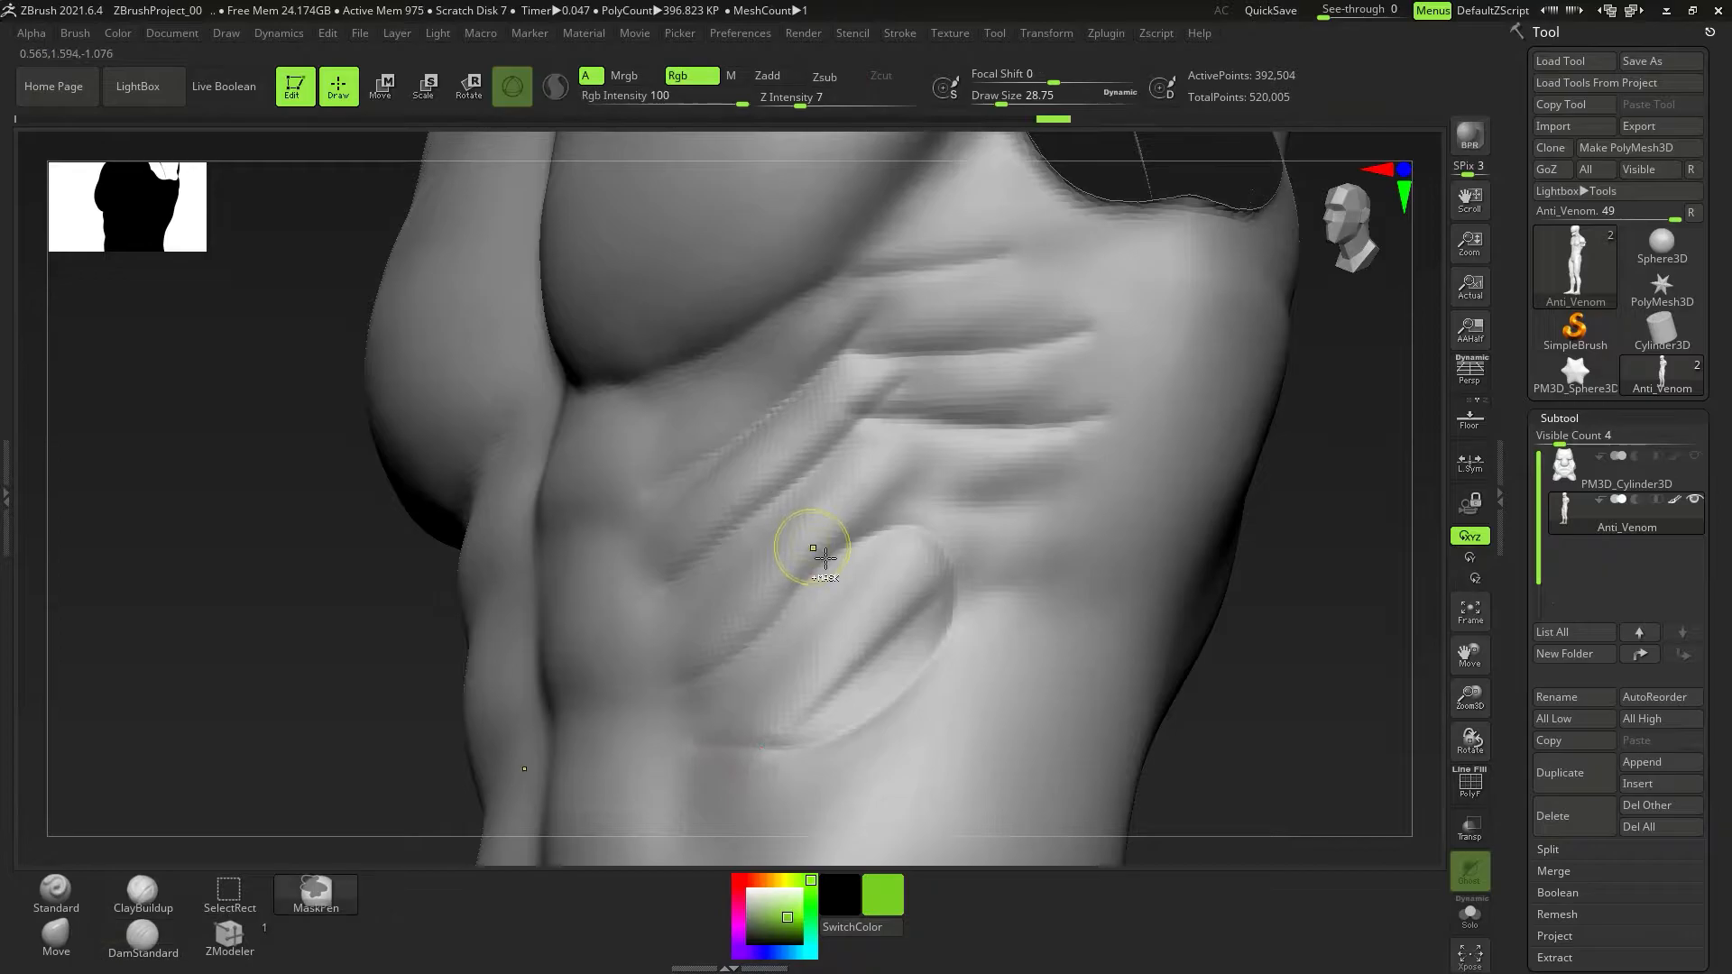
key("ctrl+z")
left_click_drag(816, 102, 813, 107)
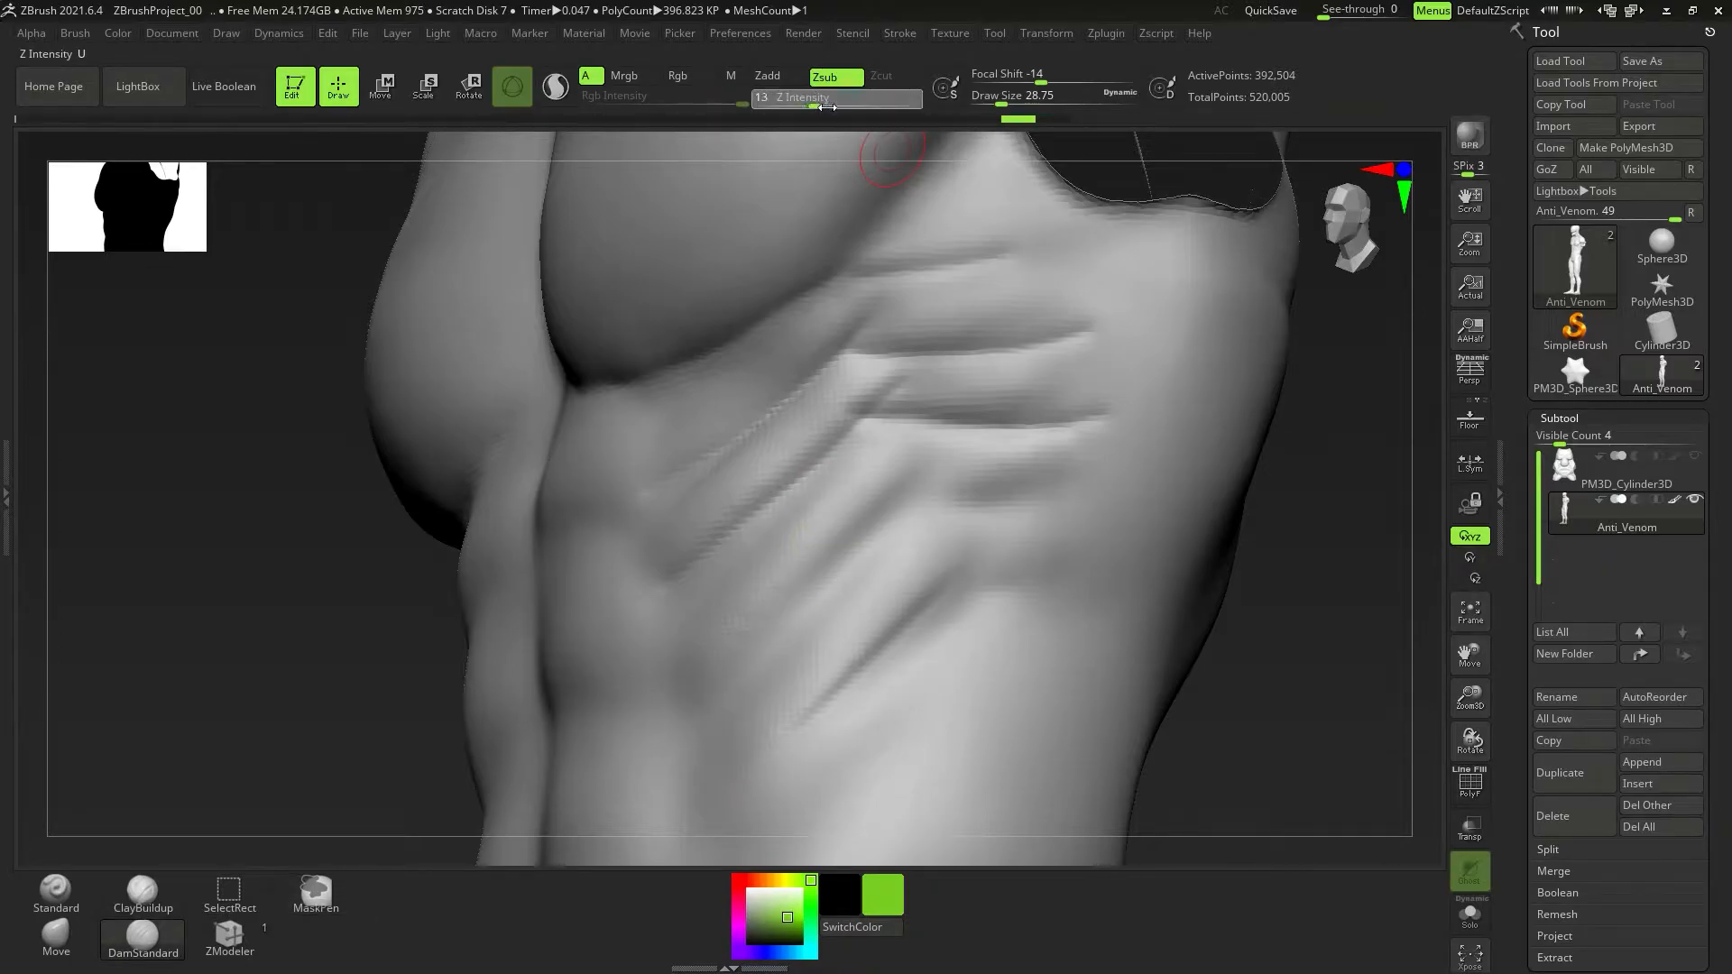
mouse_move(1071, 527)
left_mouse_down()
mouse_move(1020, 545)
mouse_move(827, 734)
left_mouse_up()
key("ctrl+z")
Try freehand DamStandard creases below the shoulder blades on the back, and undo them.
mouse_move(911, 632)
right_mouse_down("ctrl")
mouse_move(970, 550)
mouse_move(1054, 530)
right_mouse_up("ctrl")
right_click_drag(1292, 409, 584, 631, "alt")
mouse_move(568, 548)
right_mouse_down("alt")
mouse_move(559, 669)
mouse_move(608, 456)
mouse_move(600, 535)
right_mouse_up("alt")
mouse_move(721, 386)
left_mouse_down()
mouse_move(712, 356)
mouse_move(650, 418)
mouse_move(573, 446)
left_mouse_up()
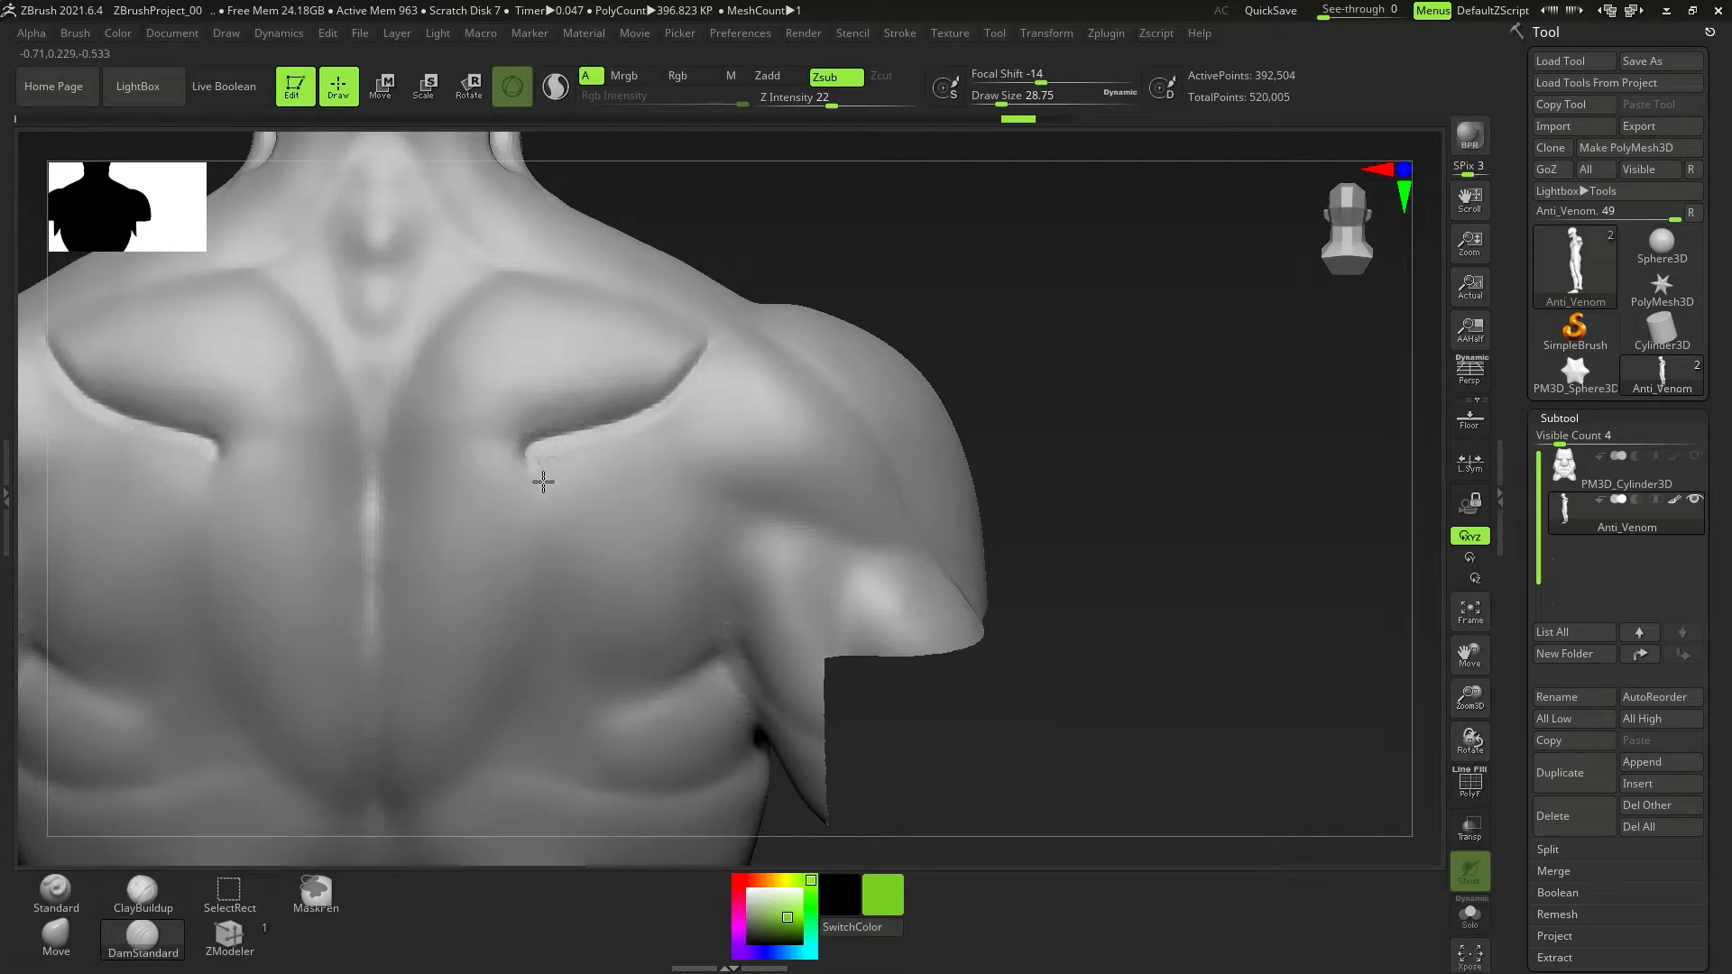
left_click_drag(543, 646, 514, 684)
key("ctrl+z")
mouse_move(677, 573)
right_mouse_down("ctrl")
mouse_move(582, 600)
mouse_move(595, 661)
mouse_move(627, 572)
right_mouse_up("ctrl")
right_click(582, 600)
left_click(577, 602)
right_click_drag(589, 630, 619, 537, "alt")
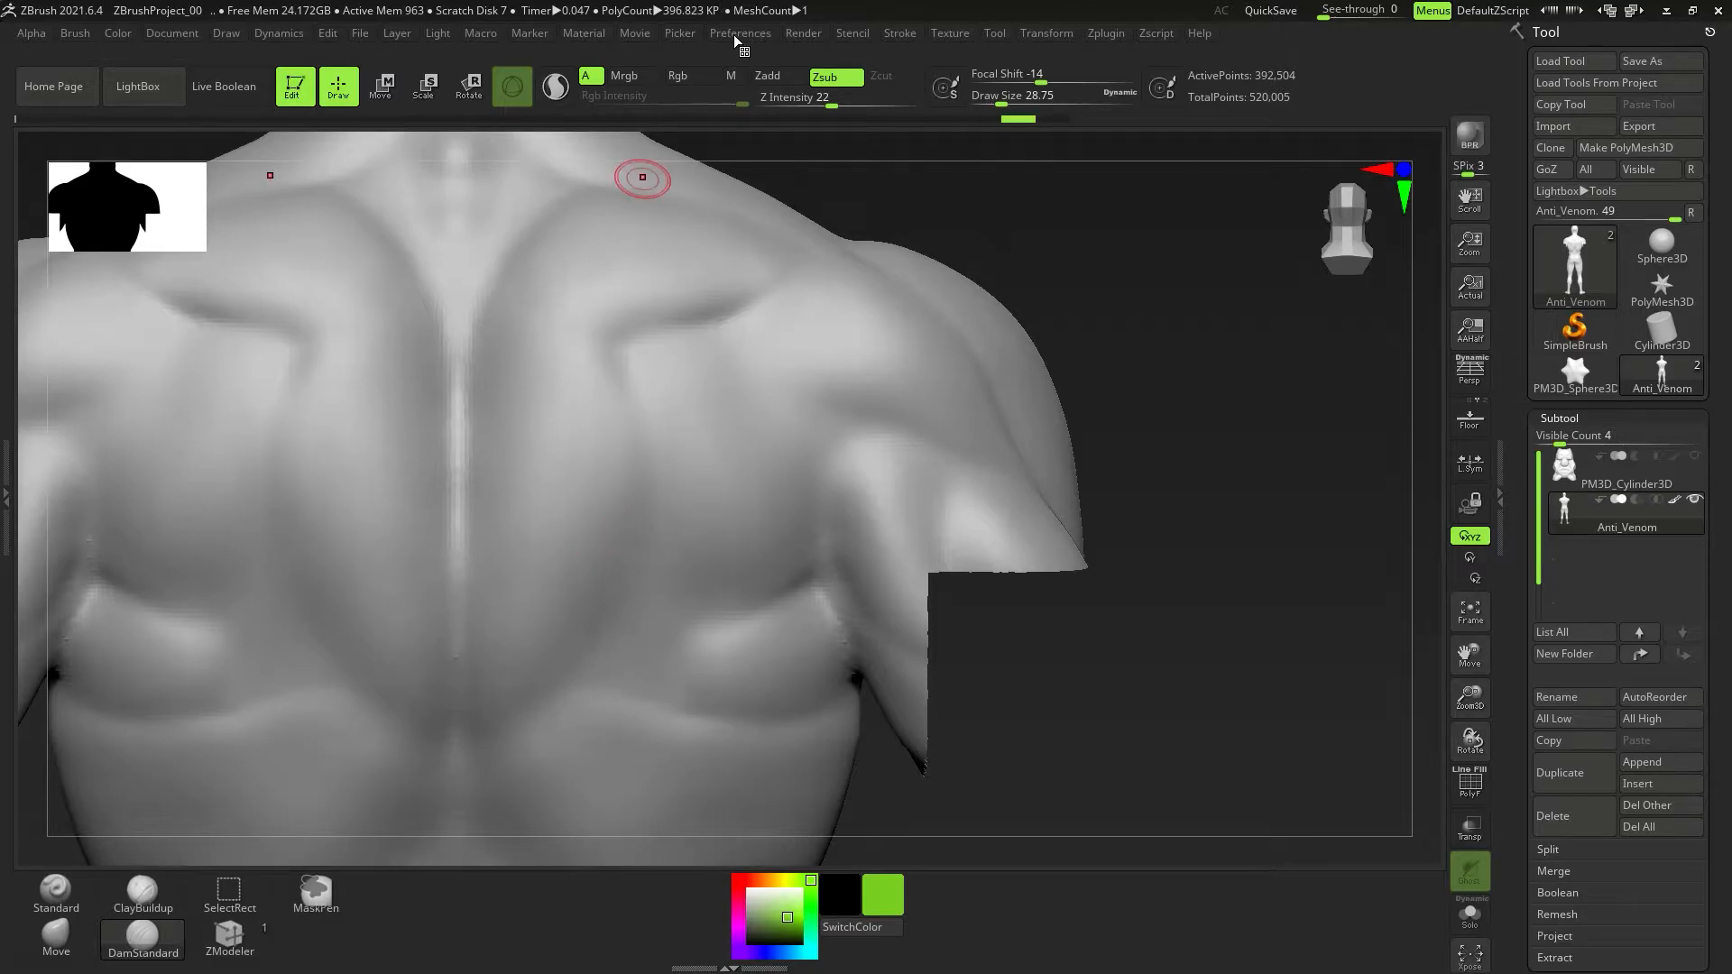
Toggle LazyMouse off and on for the brush stroke, and set LazyRadius to 30.
left_click(895, 31)
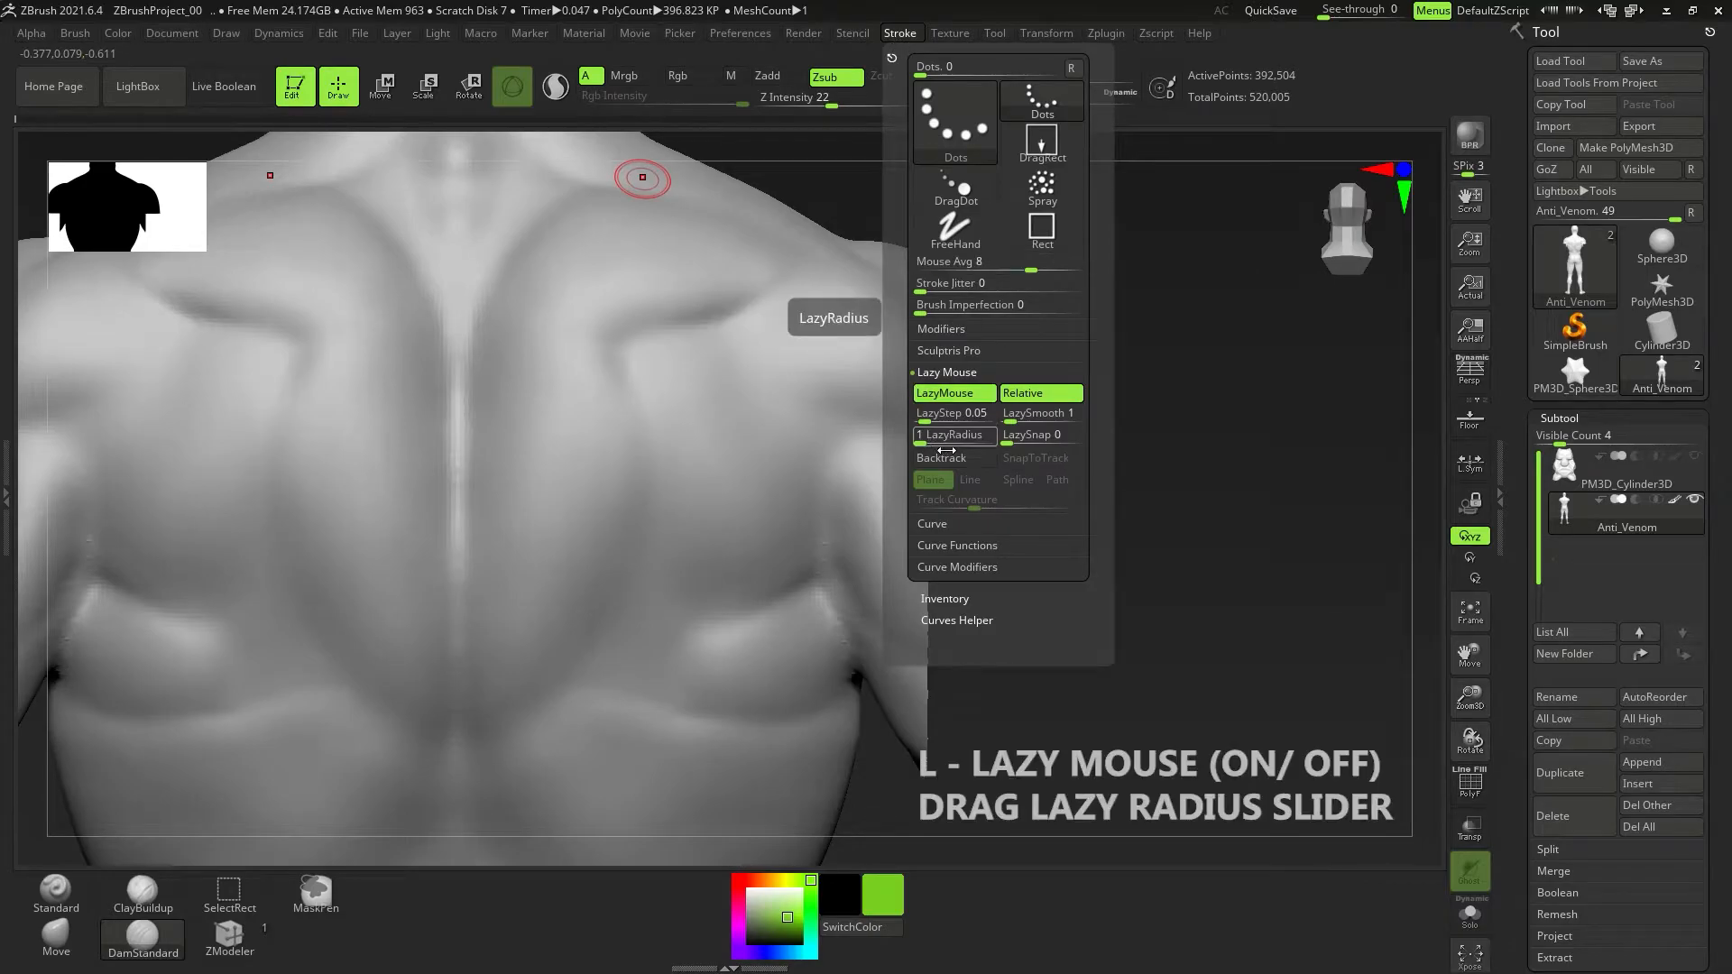
left_click(954, 372)
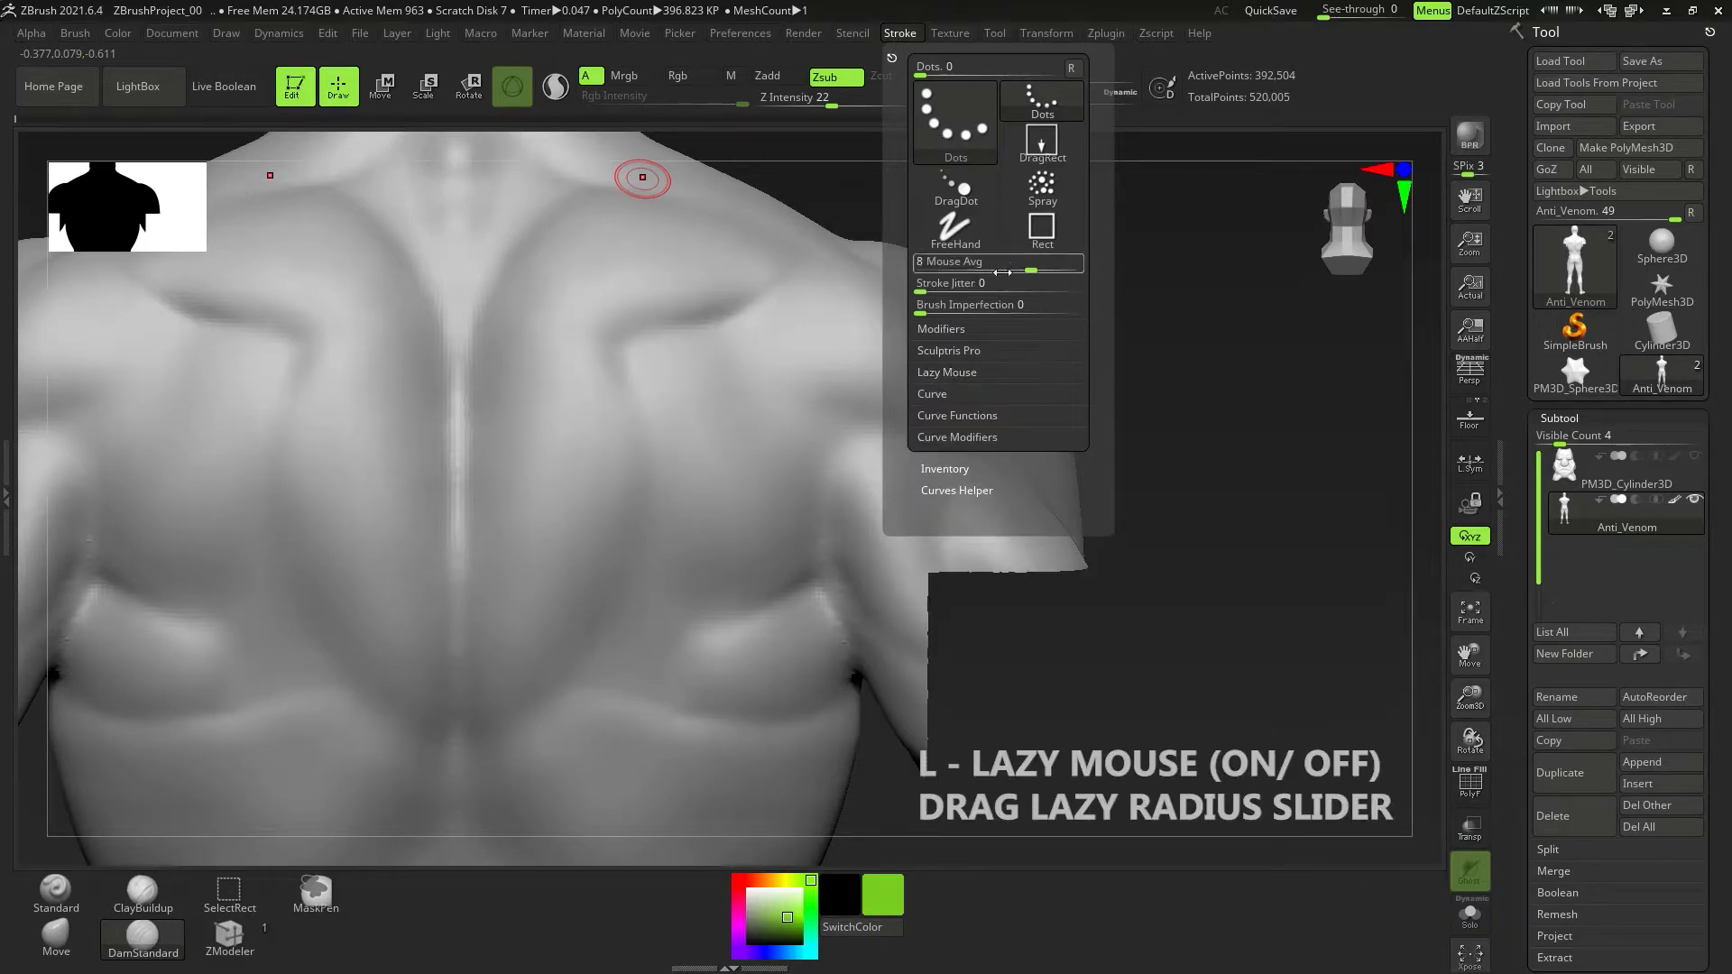
left_click(946, 373)
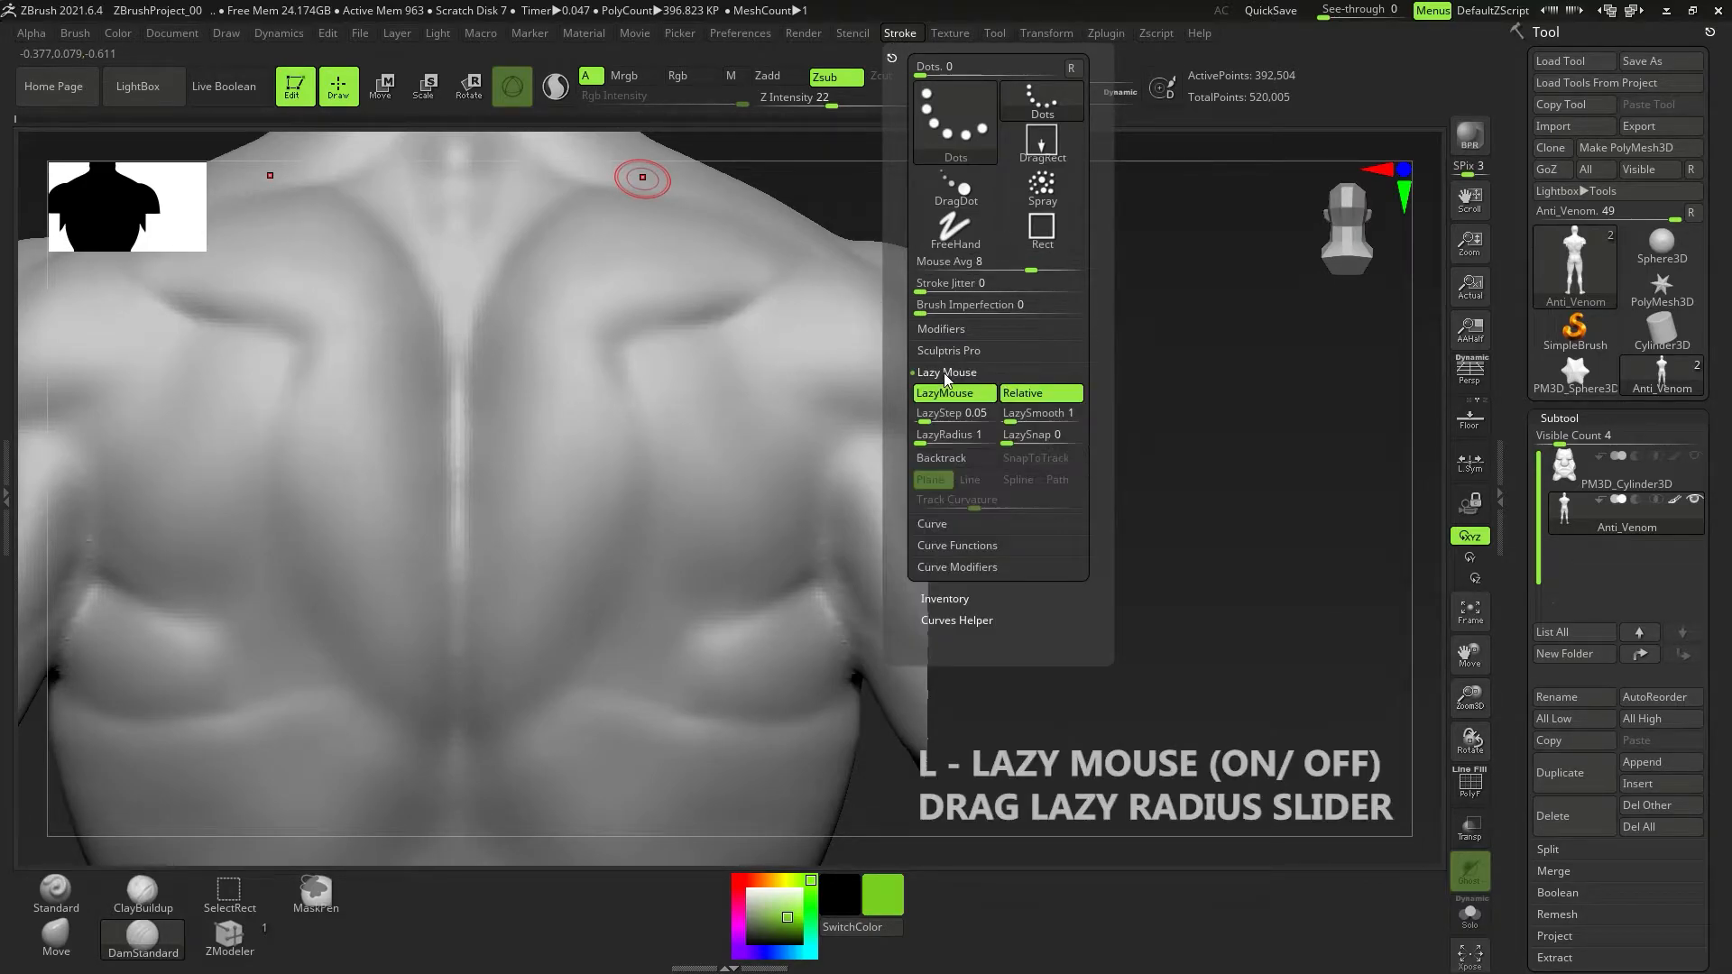
left_click(947, 390)
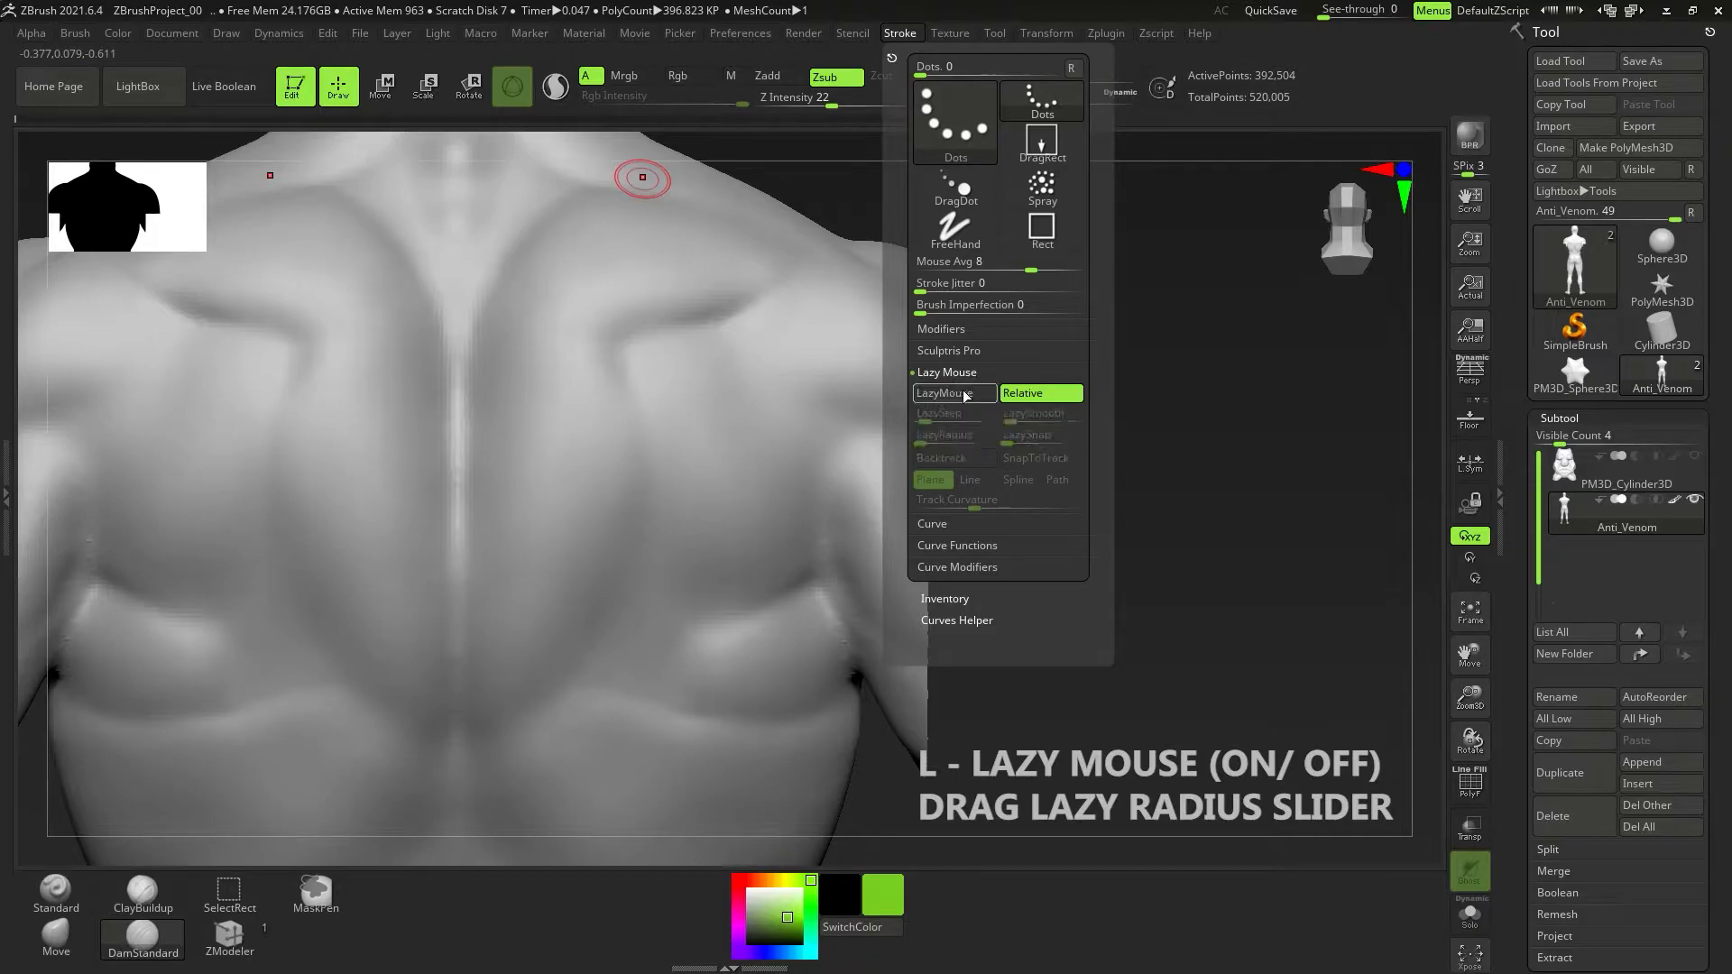
left_click(958, 396)
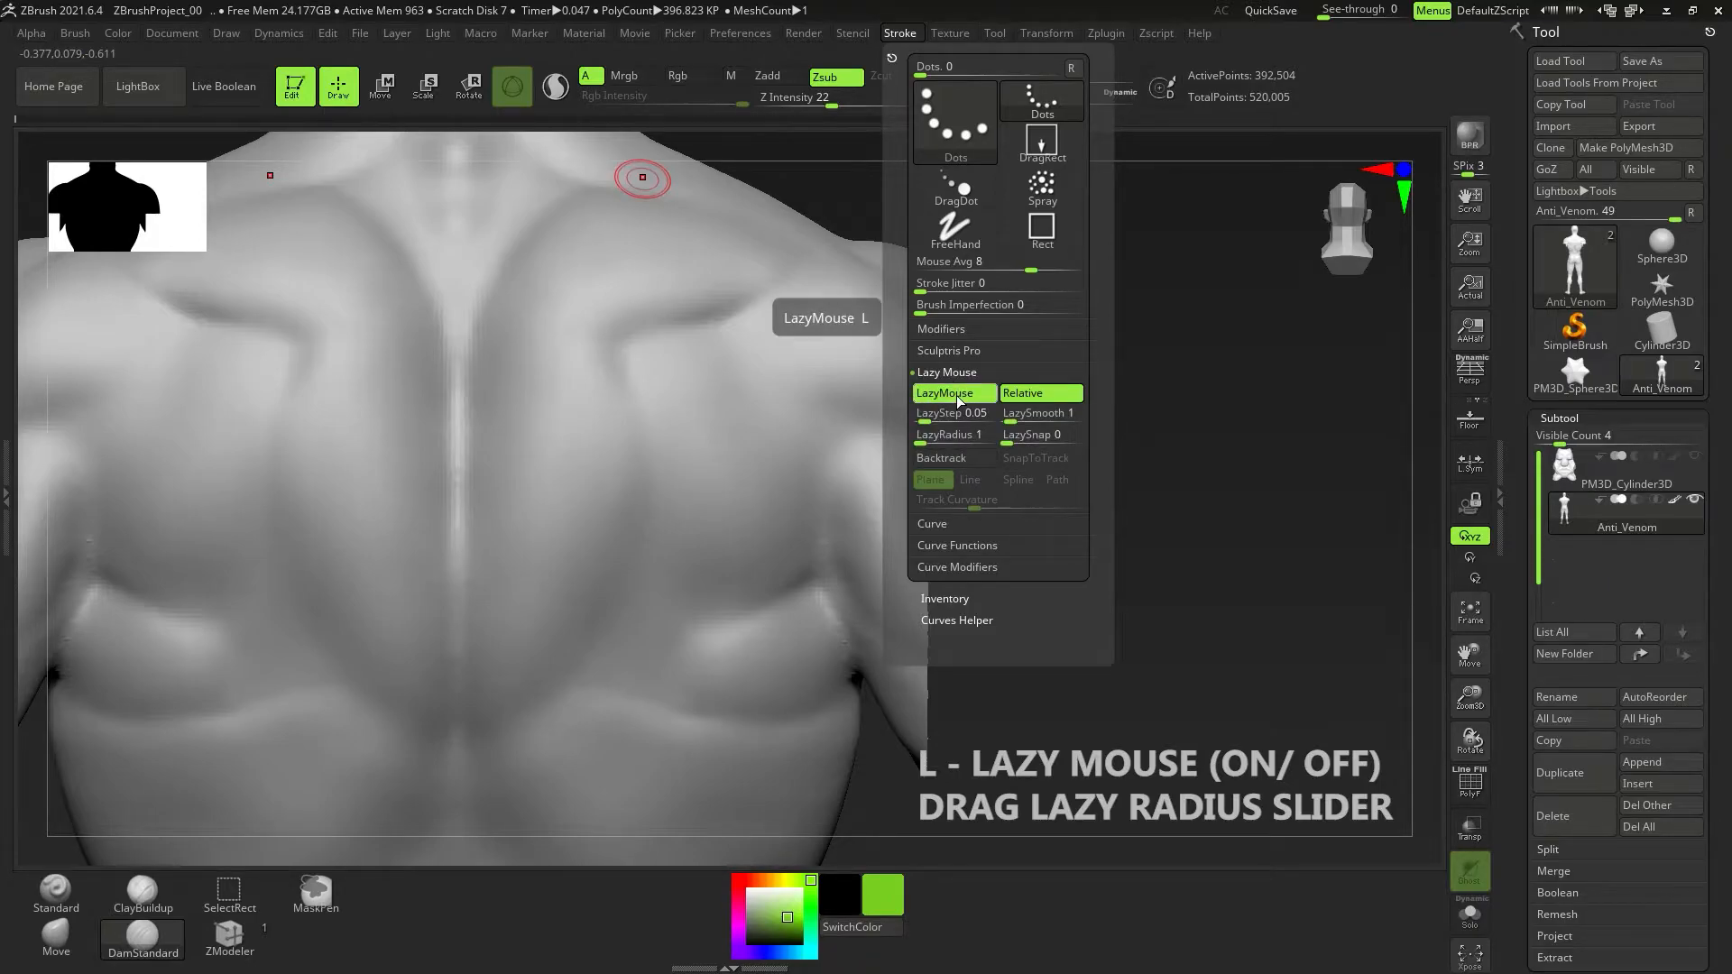
left_click_drag(930, 445, 954, 445)
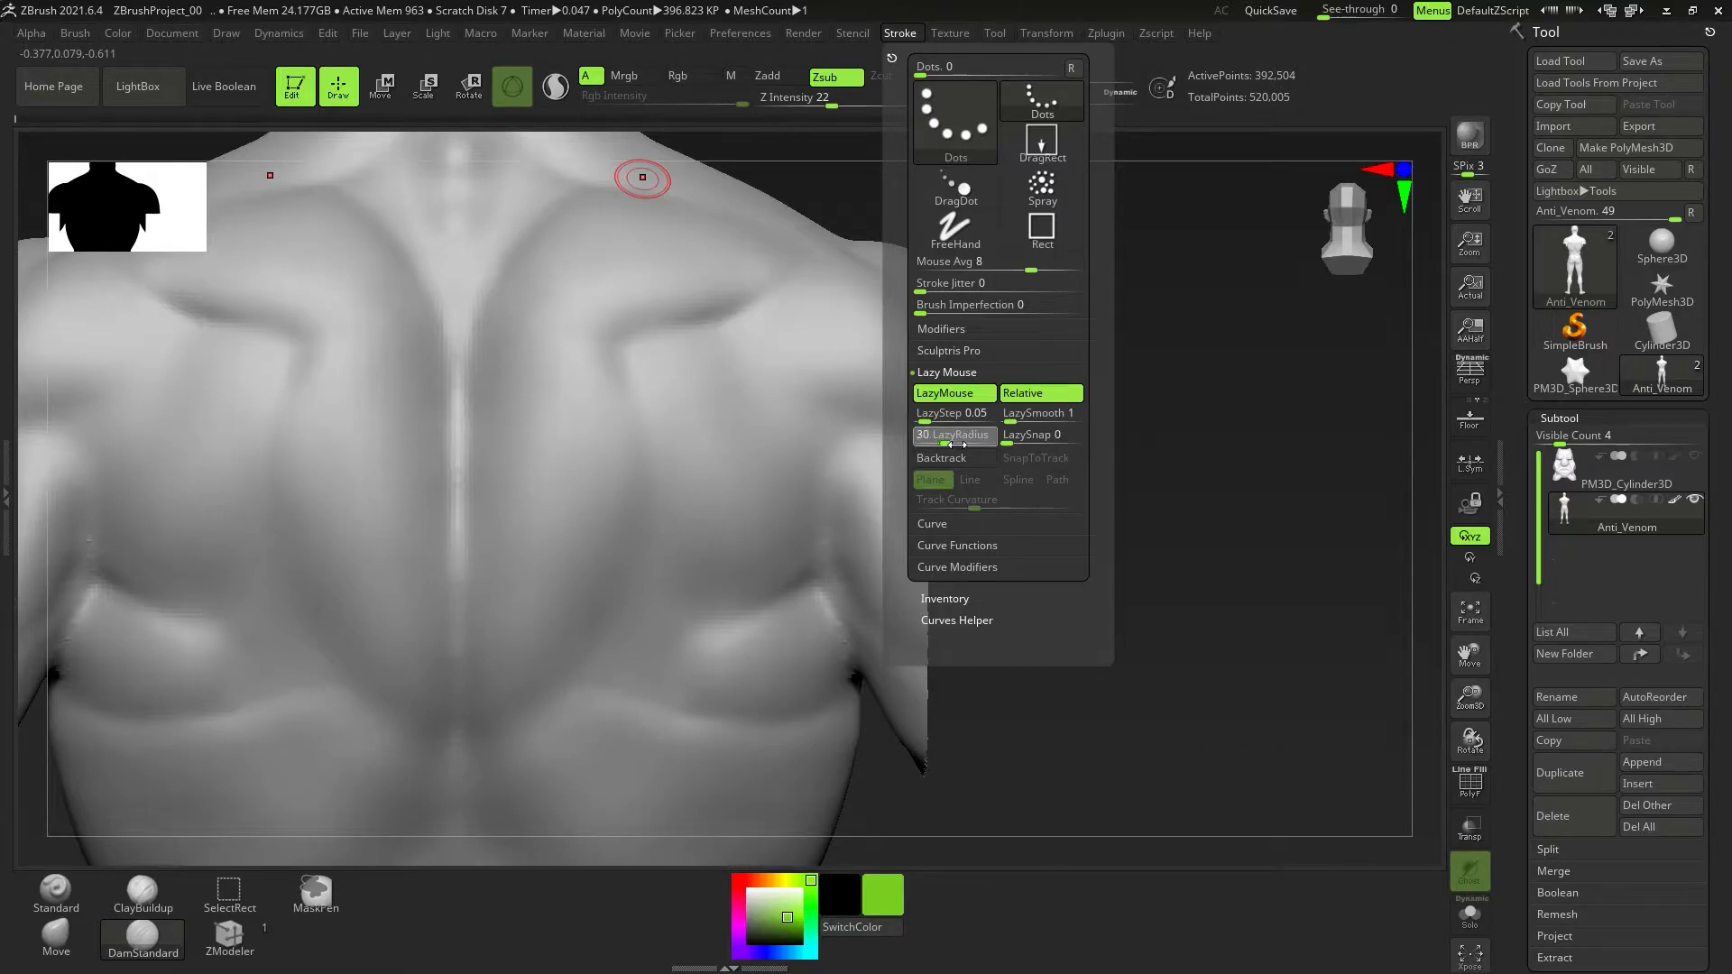
Try a smooth teardrop-shaped LazyMouse crease below each shoulder blade, and undo it.
right_click_drag(649, 570, 785, 381, "alt")
left_click_drag(809, 377, 695, 528)
mouse_move(740, 605)
left_mouse_down()
mouse_move(839, 542)
mouse_move(880, 473)
mouse_move(858, 174)
left_mouse_up()
right_click_drag(852, 389, 829, 509, "alt")
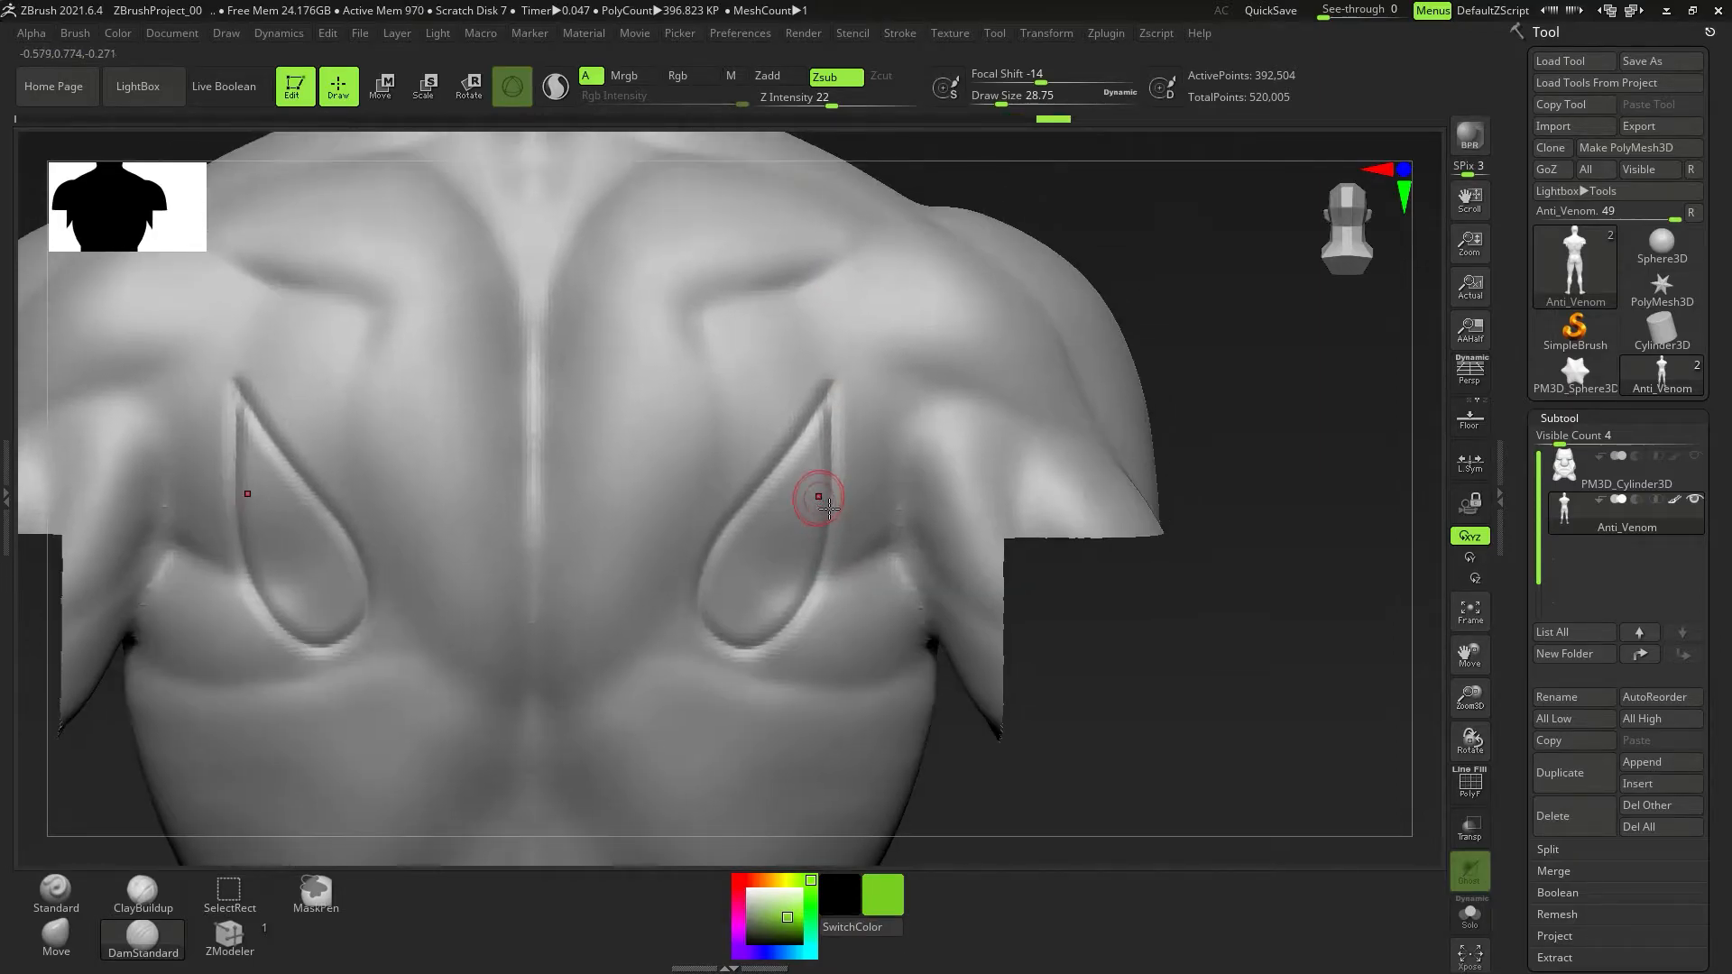
key("ctrl+z")
Try curved creases running down the back below each shoulder blade, and undo them.
left_click_drag(812, 343, 753, 469)
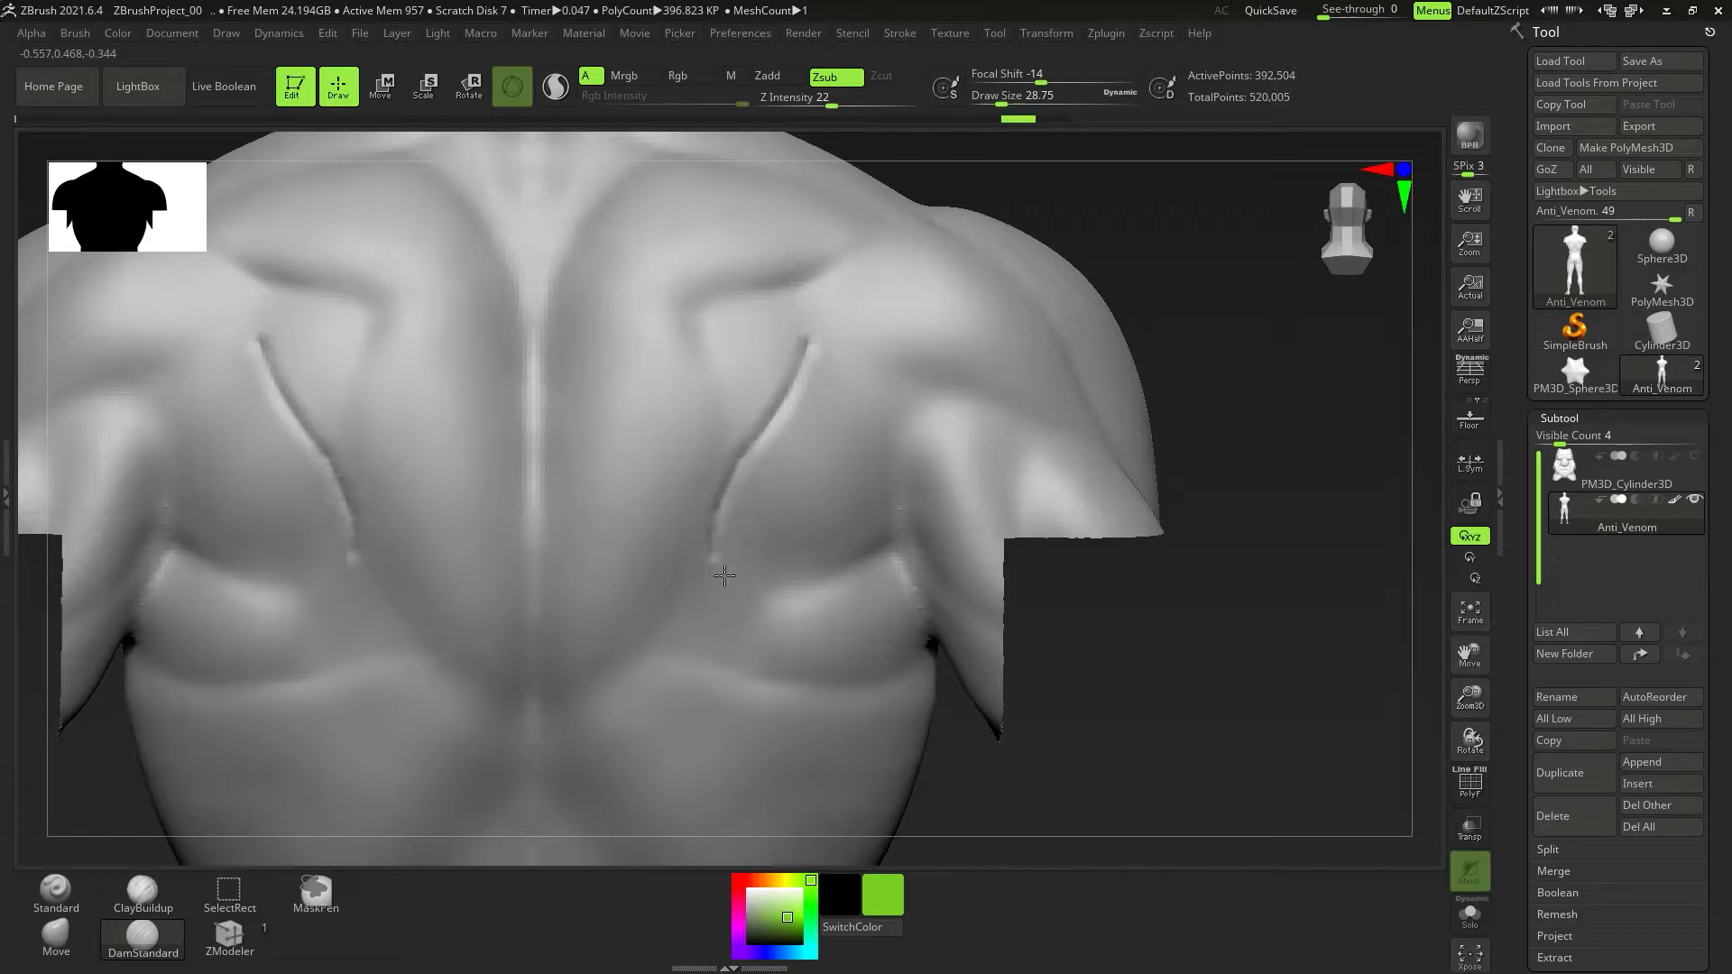
left_click_drag(820, 475, 826, 379)
mouse_move(893, 451)
right_mouse_down()
mouse_move(863, 447)
mouse_move(884, 478)
right_mouse_up()
key("ctrl+z")
key("ctrl+z")
key("ctrl+z")
right_click_drag(929, 335, 849, 423, "alt")
left_click_drag(824, 442, 863, 432)
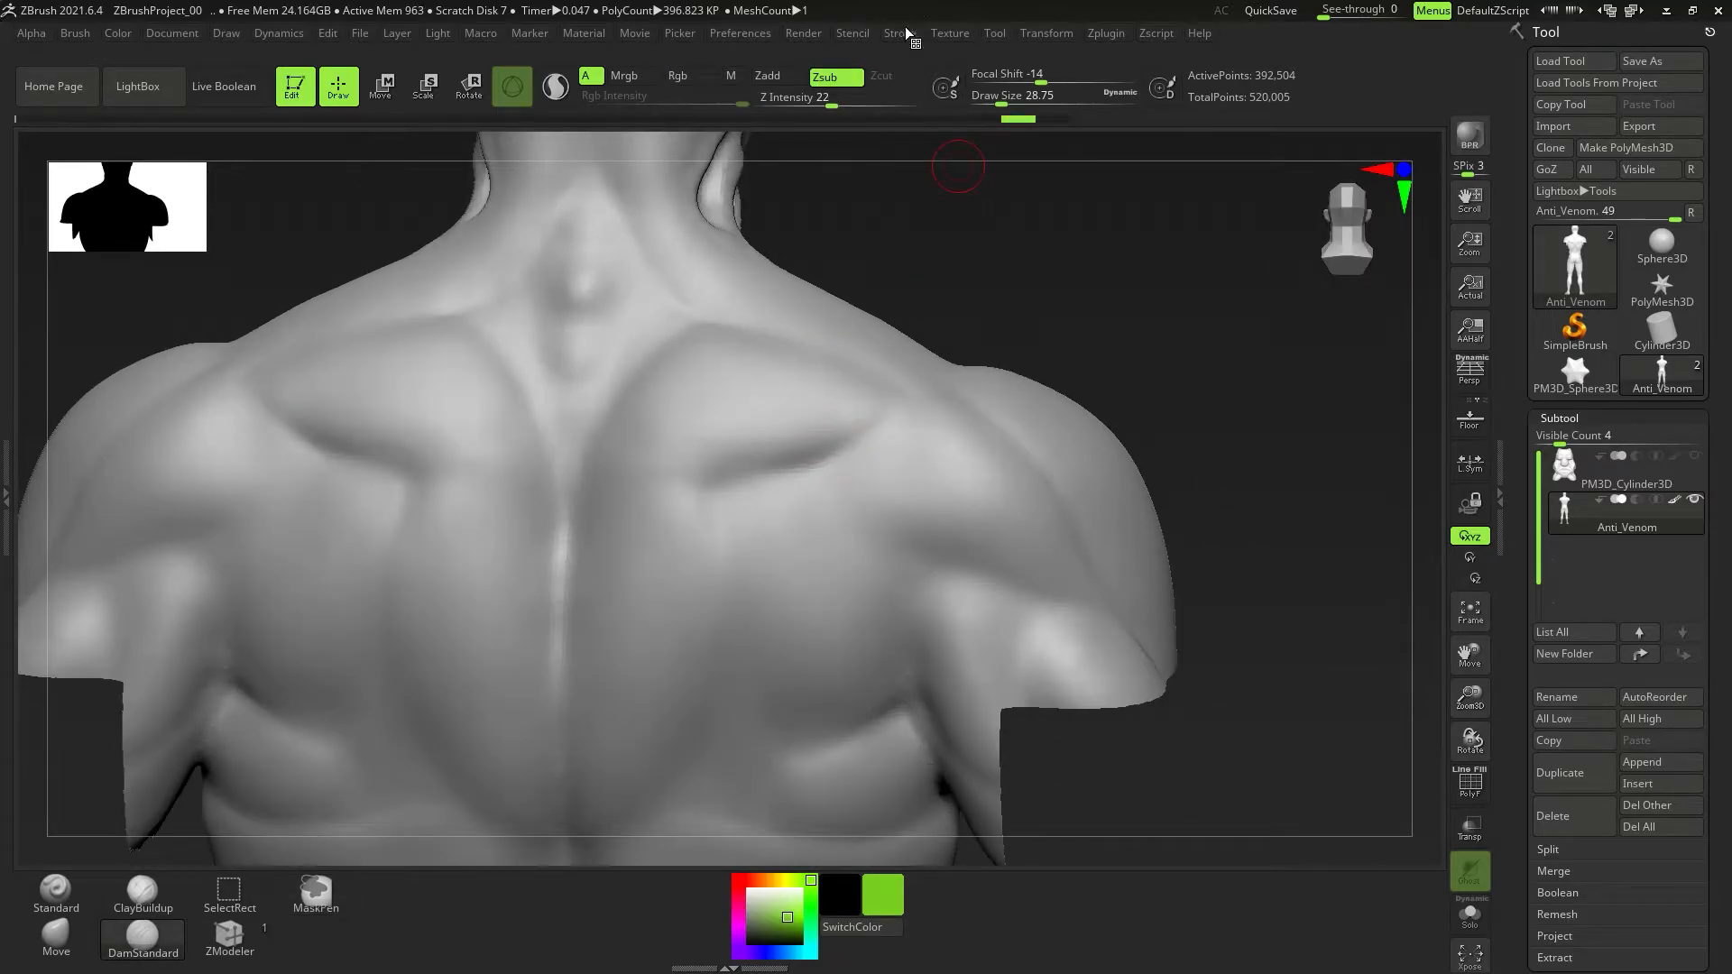
With LazyRadius kept at 30, carve a continuous crease around the shoulder blades and down to the lower spine.
left_click(906, 33)
left_click_drag(975, 444, 958, 447)
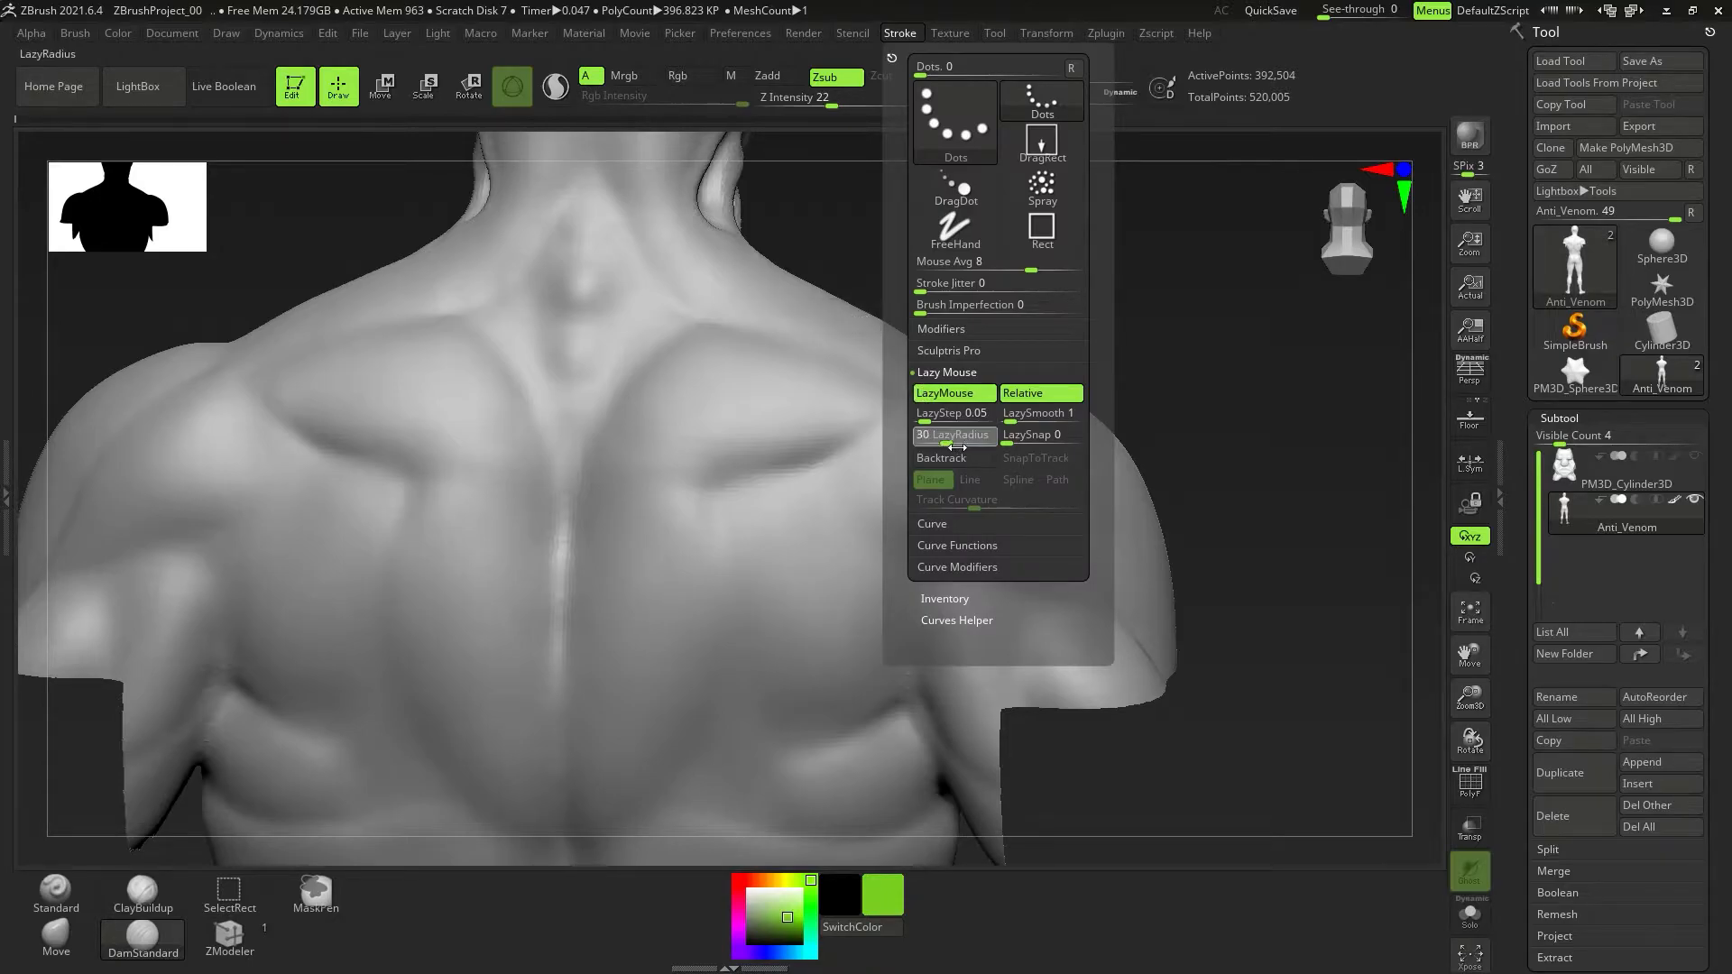
right_click_drag(799, 489, 806, 495)
key("ctrl")
right_click_drag(896, 432, 899, 450, "ctrl")
right_click_drag(758, 275, 761, 298)
left_click_drag(730, 245, 885, 305)
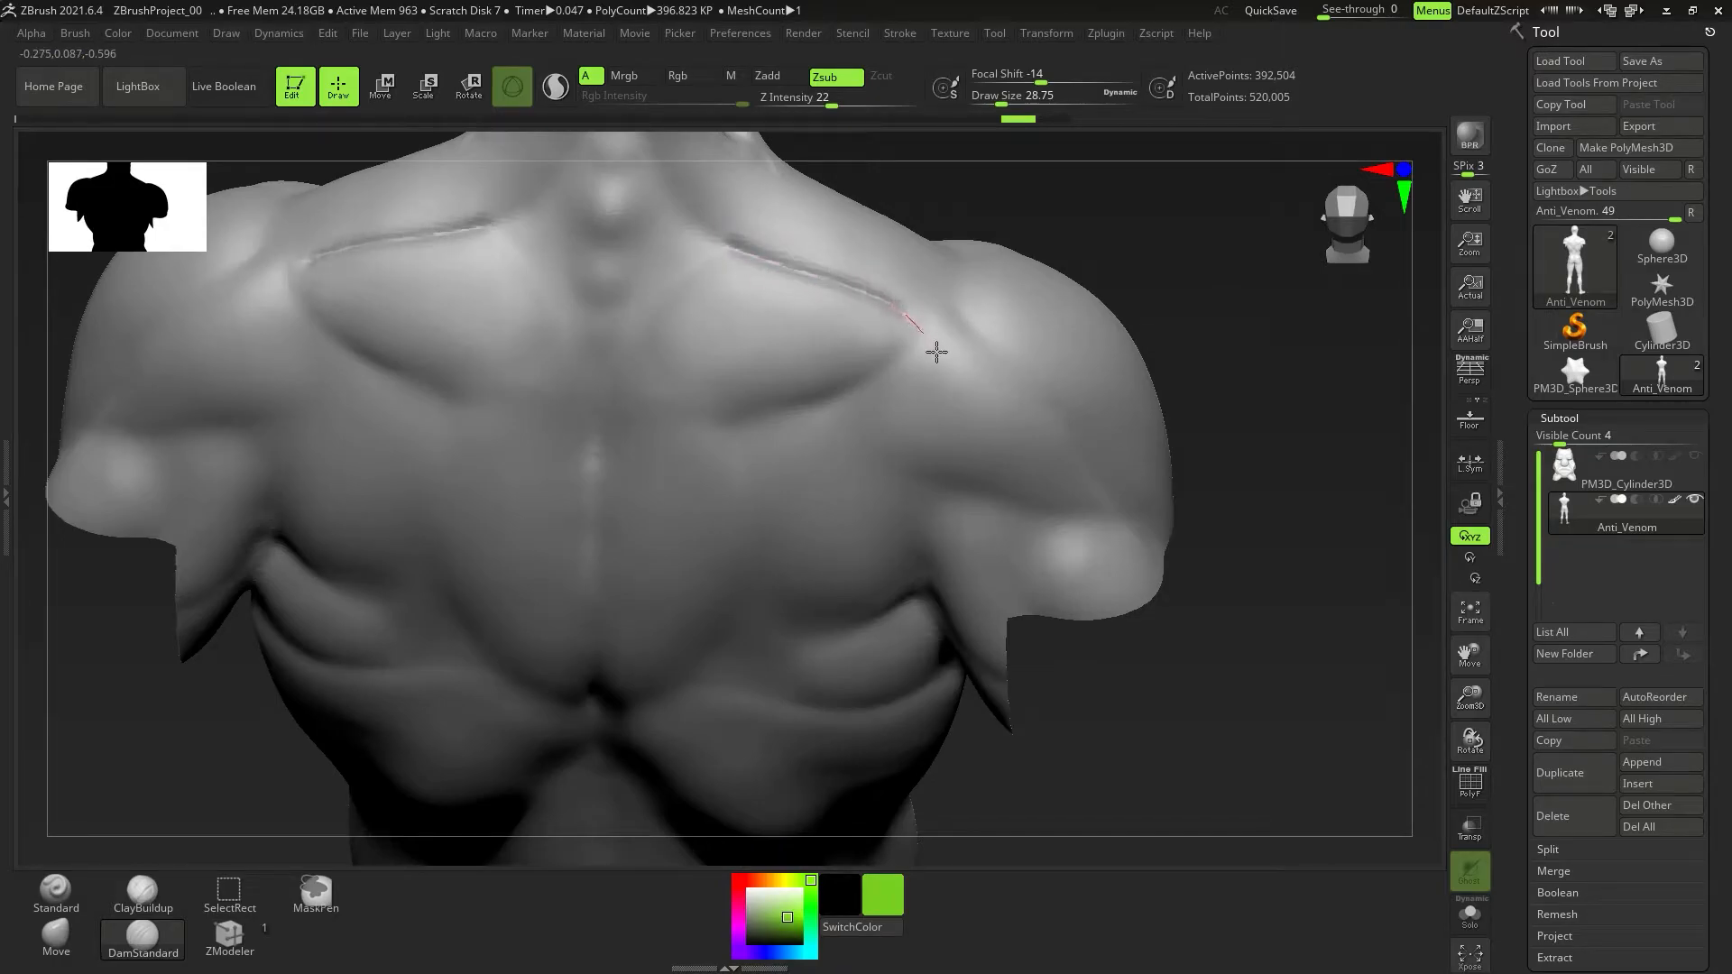
left_click_drag(908, 377, 749, 440)
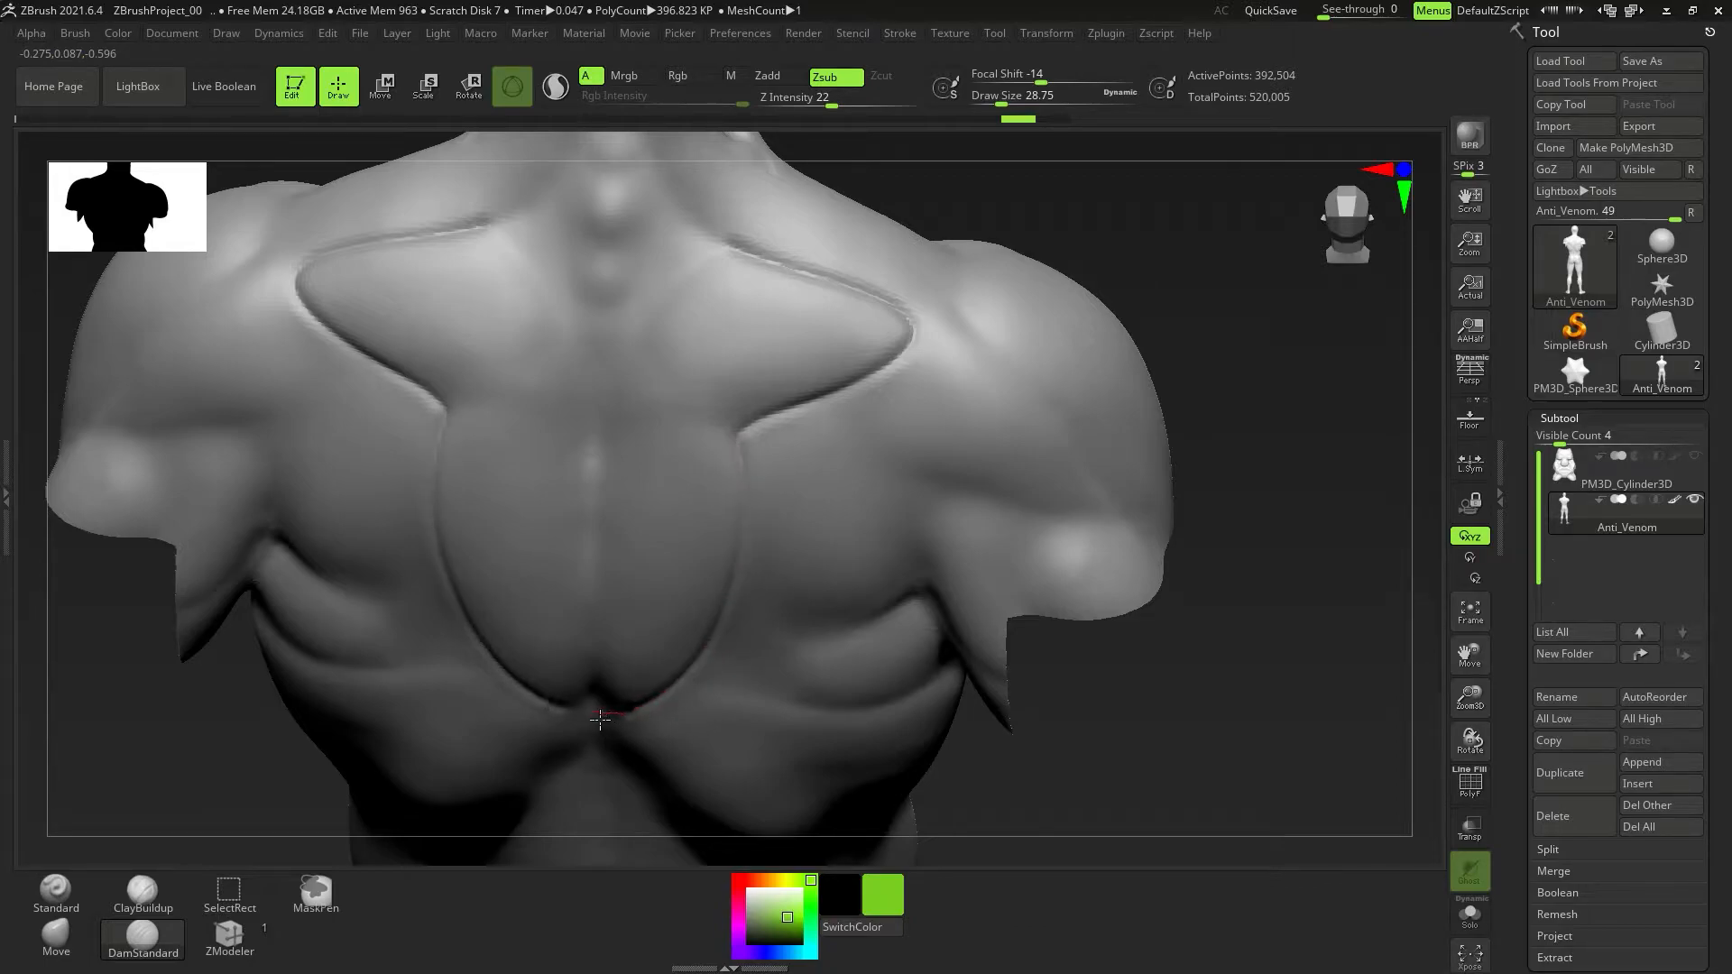
Smooth the carved back outline with a Draw Size of about 59, and unhide the arms.
right_click_drag(596, 664, 795, 377)
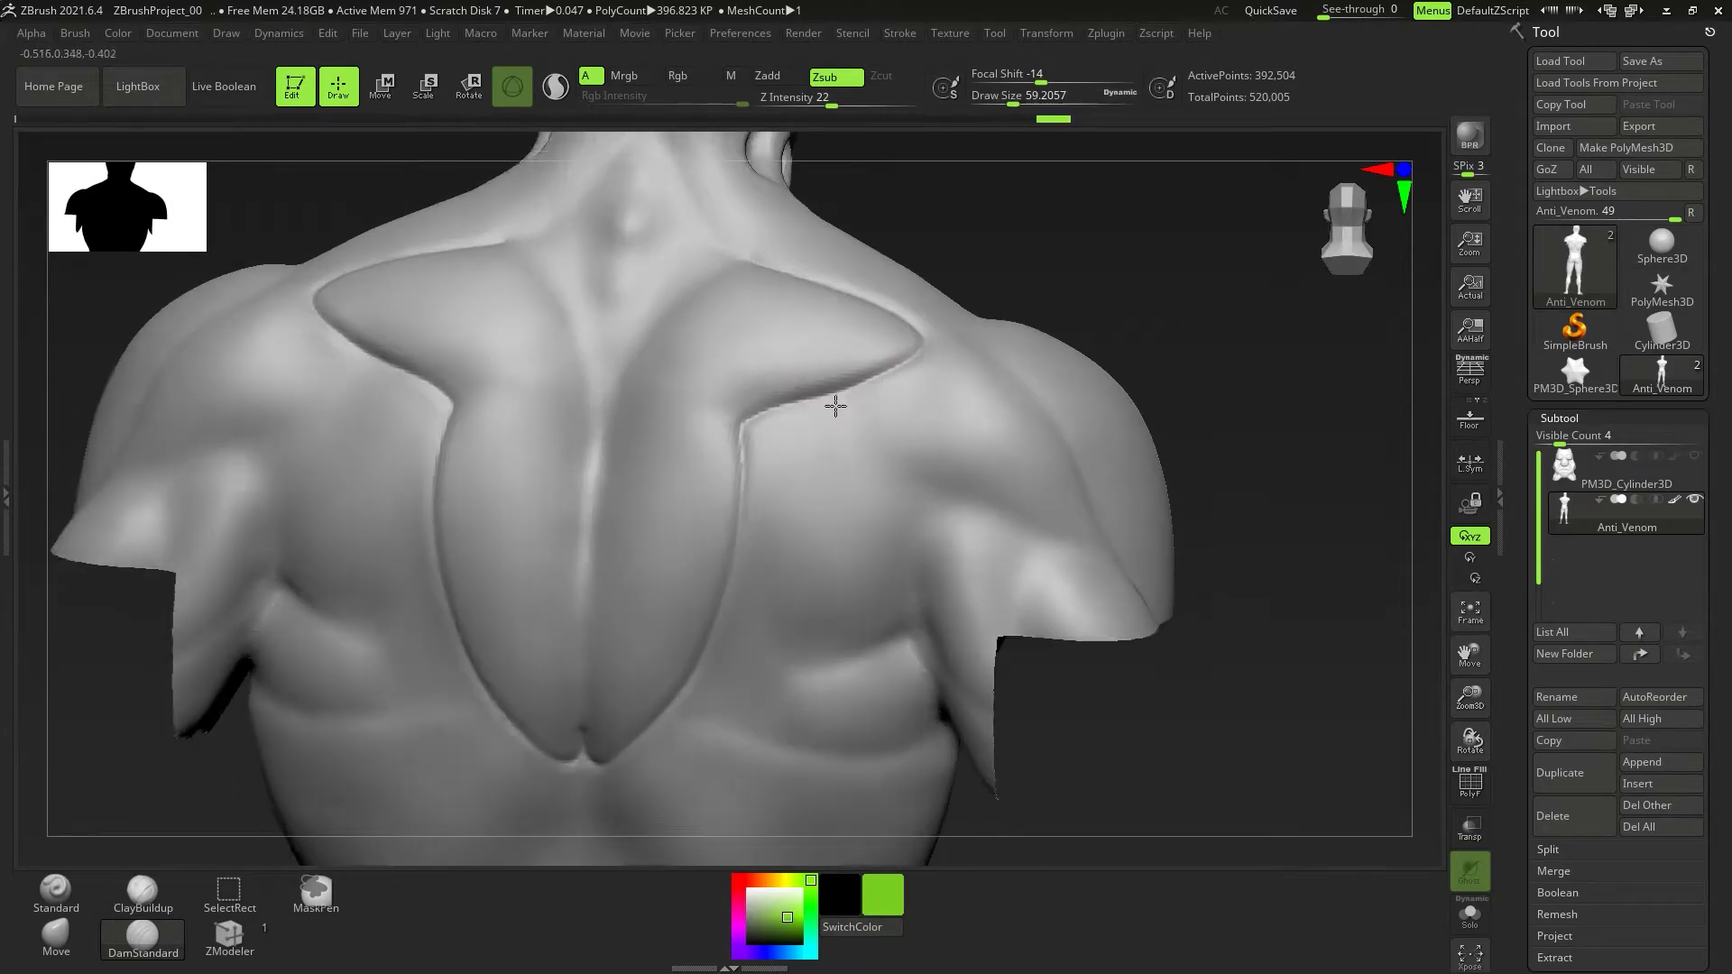
mouse_move(875, 307)
left_mouse_down("shift")
mouse_move(804, 429)
mouse_move(726, 640)
mouse_move(661, 692)
mouse_move(683, 718)
left_mouse_up("shift")
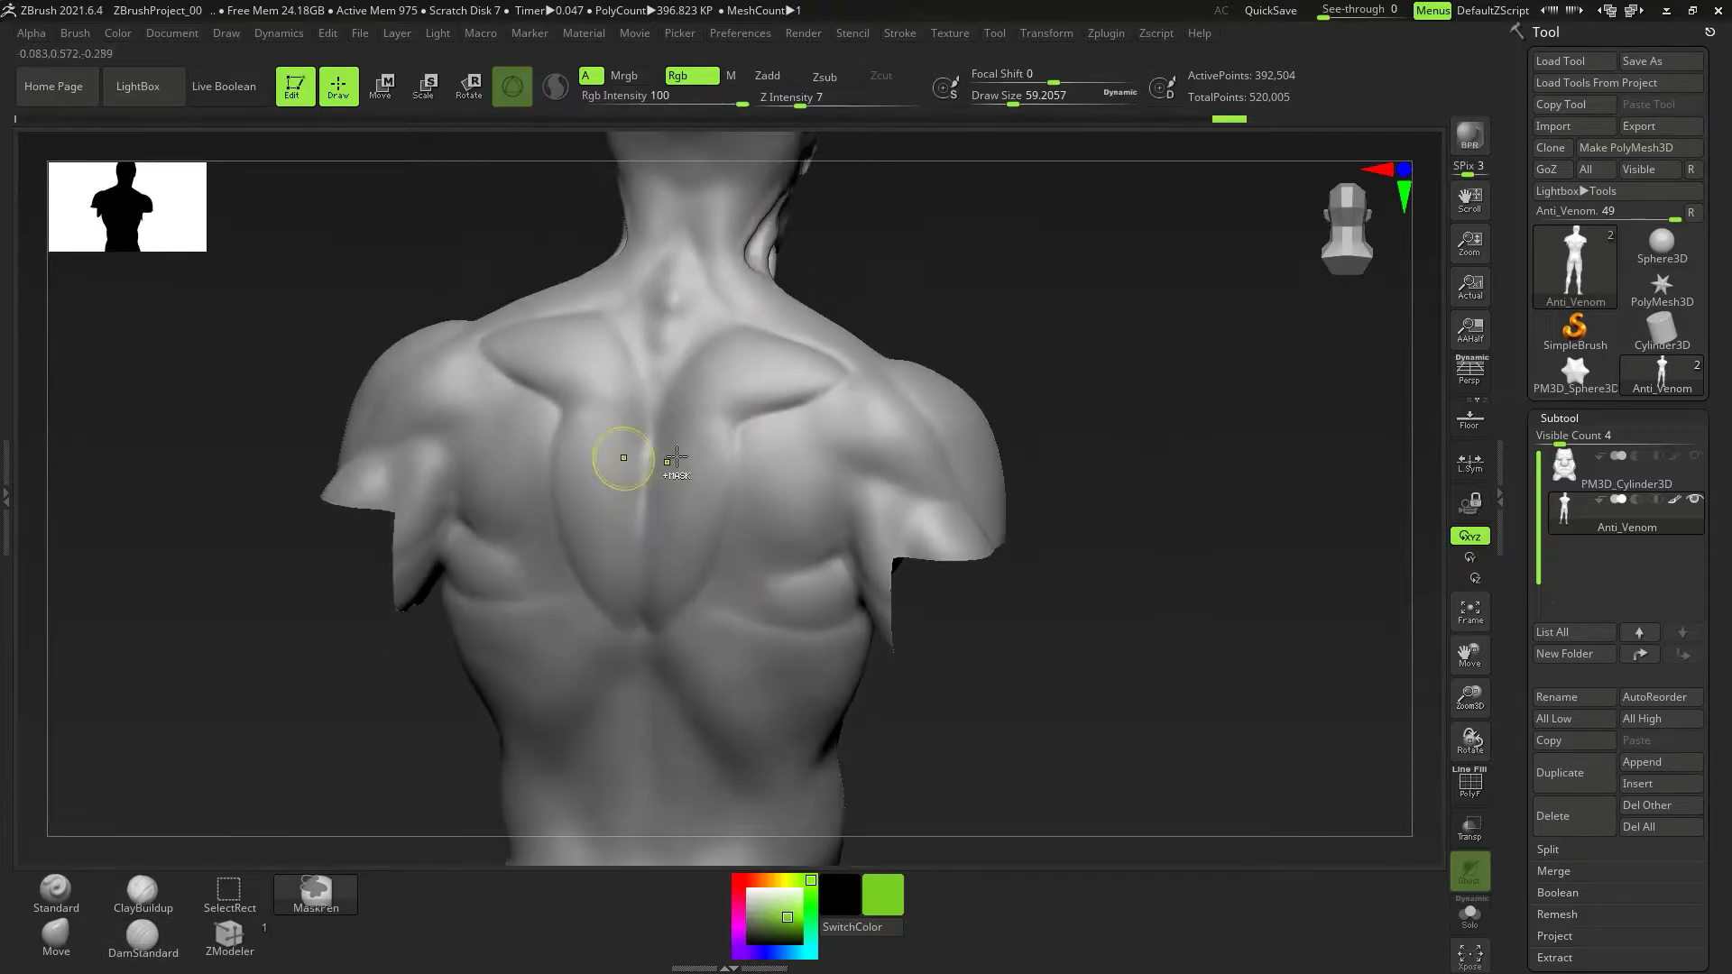
mouse_move(672, 417)
right_mouse_down()
mouse_move(704, 448)
mouse_move(761, 446)
mouse_move(851, 502)
mouse_move(663, 545)
mouse_move(731, 545)
mouse_move(874, 603)
right_mouse_up()
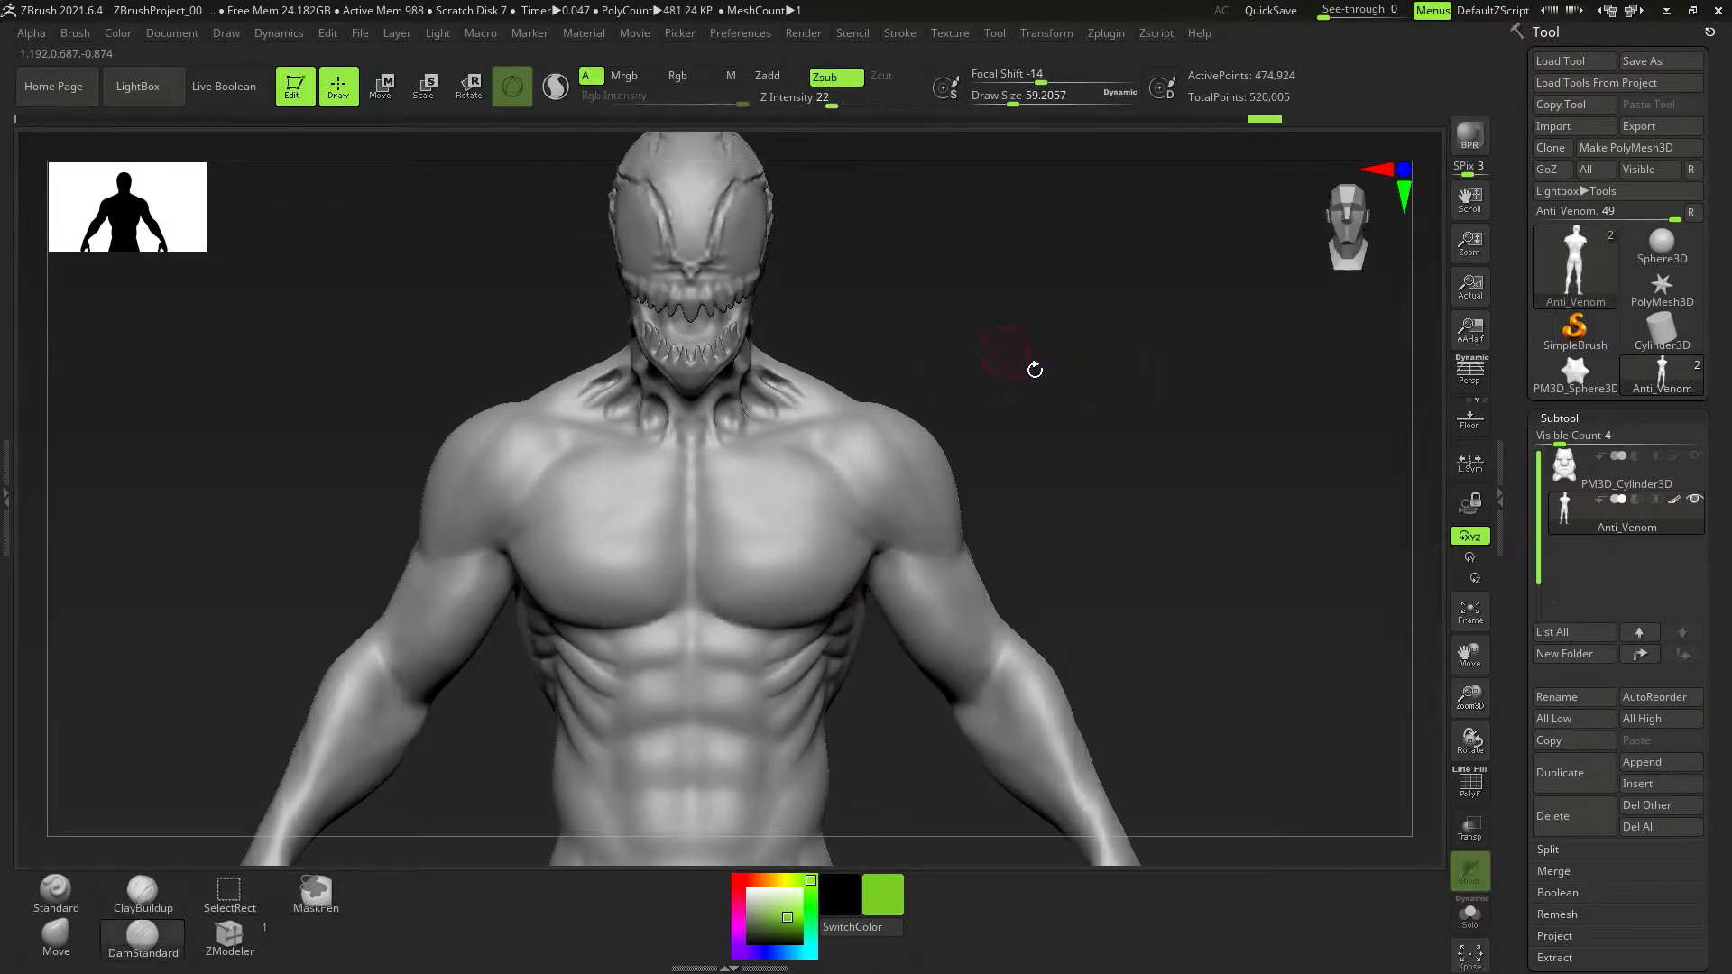
right_click_drag(1028, 367, 932, 417, "ctrl")
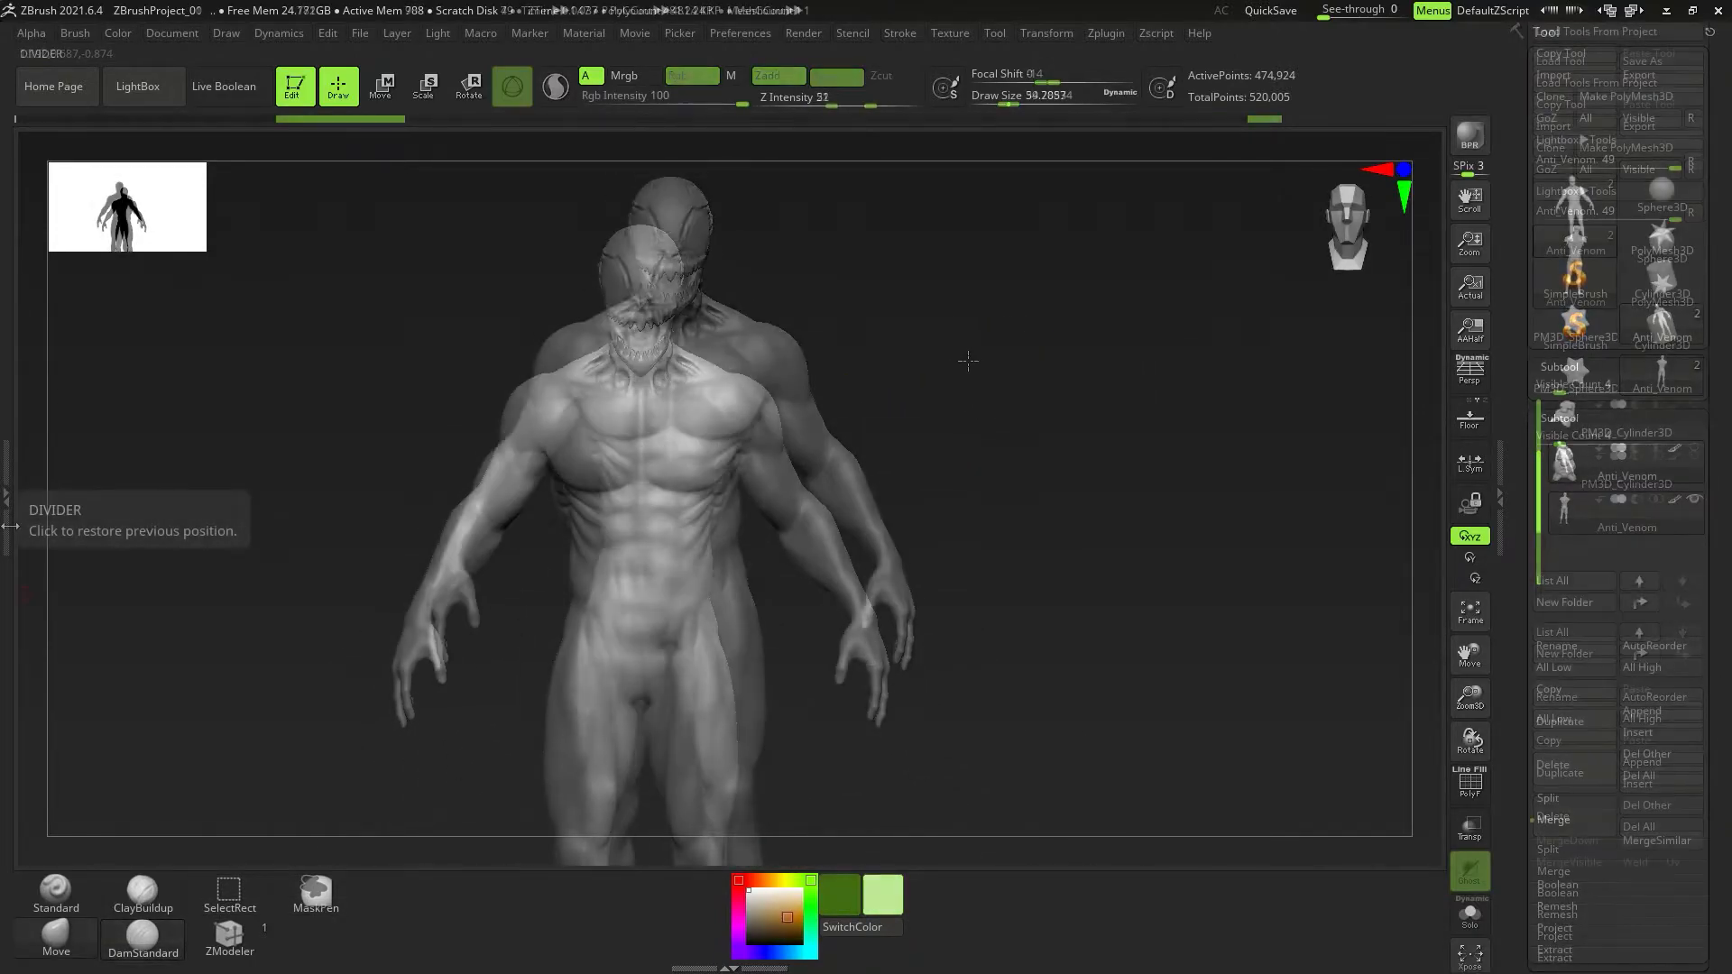
Open the collapsed side tray and replace its Brush palette with the Stroke palette.
left_click(10, 526)
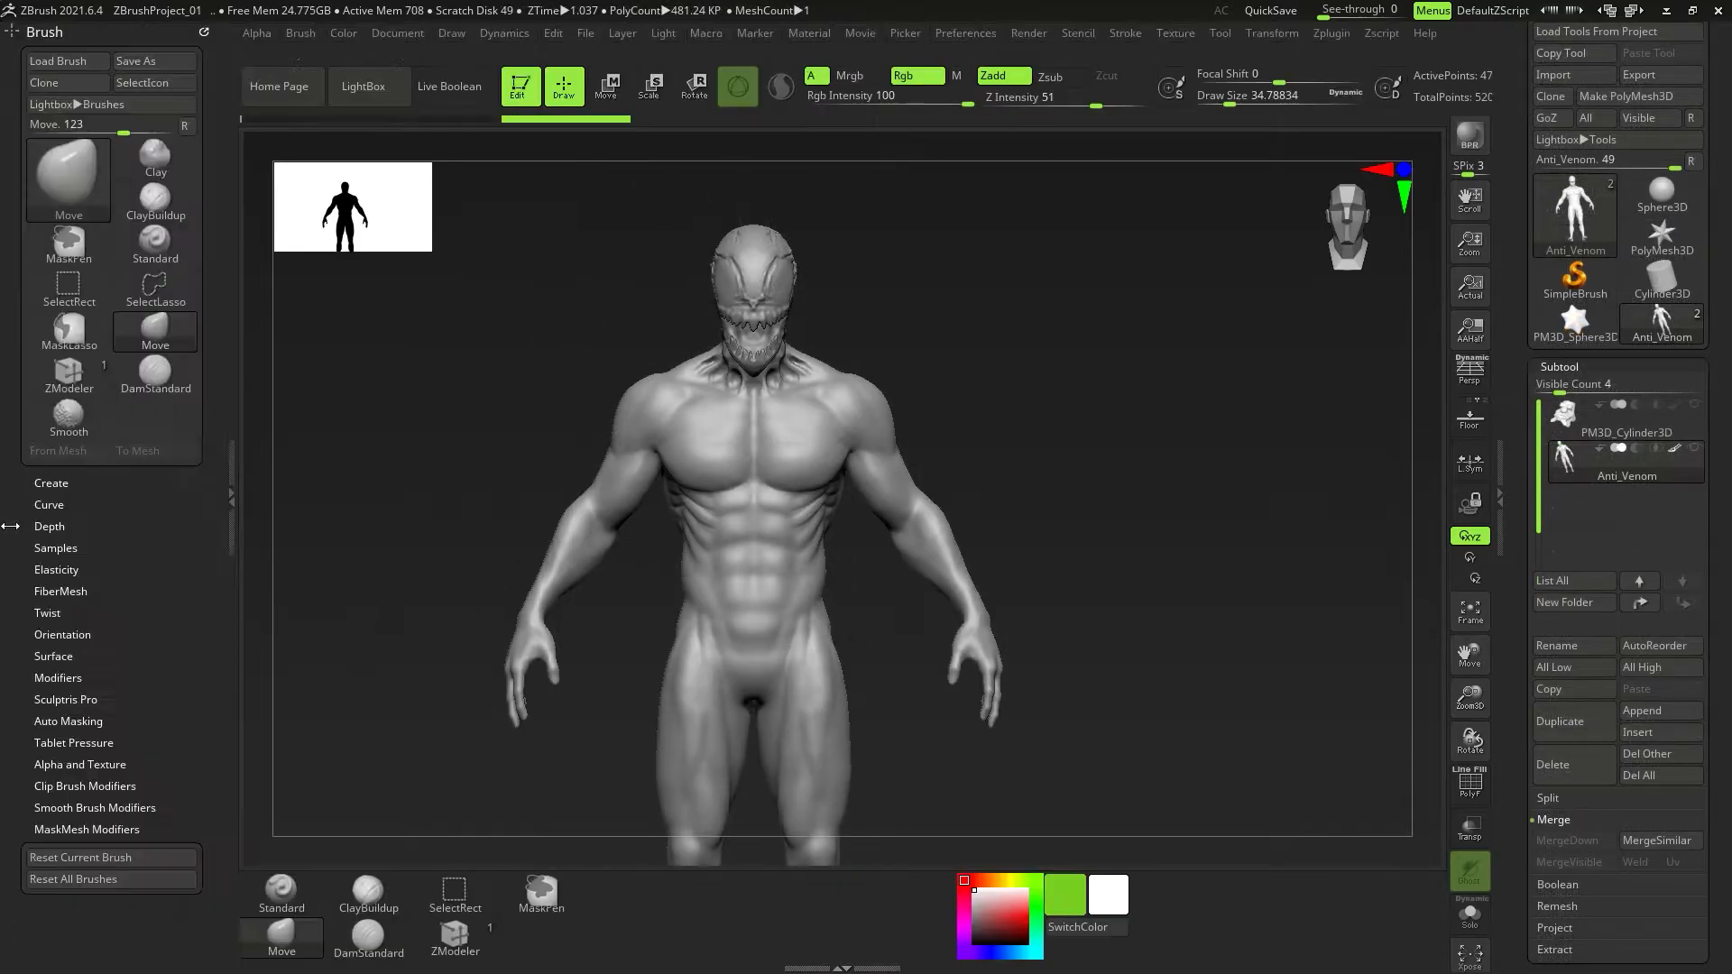
left_click(216, 33)
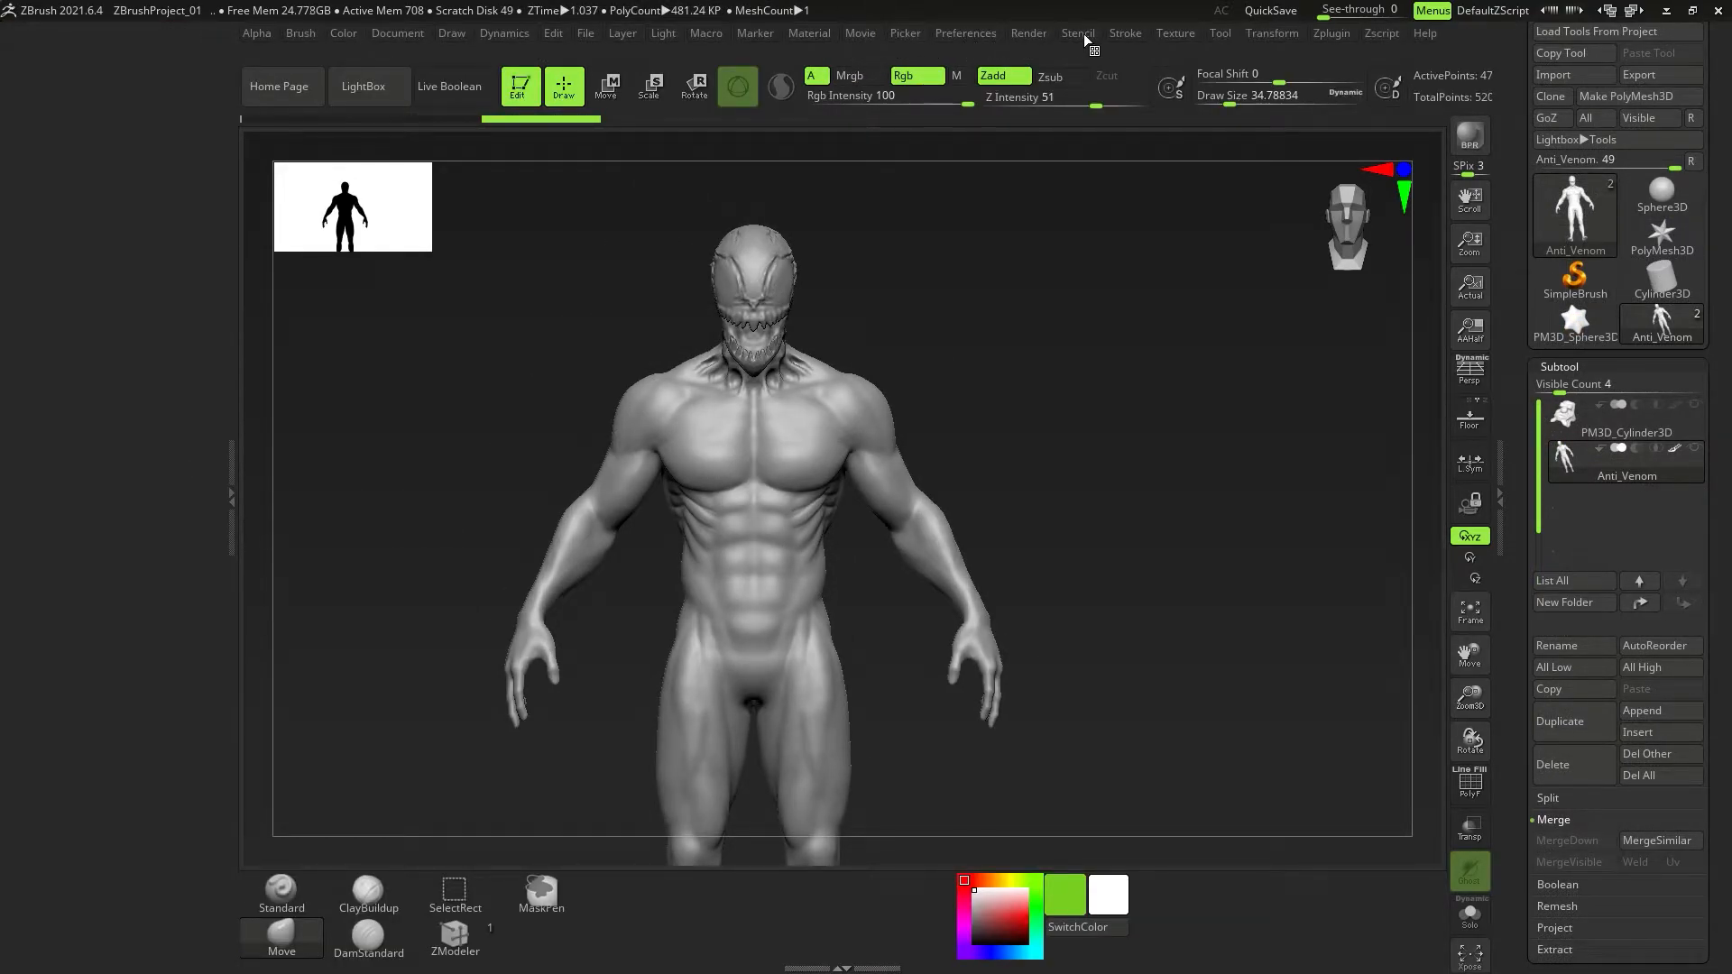
left_click(1125, 32)
mouse_move(1117, 58)
left_mouse_down()
mouse_move(17, 207)
mouse_move(19, 156)
left_mouse_up()
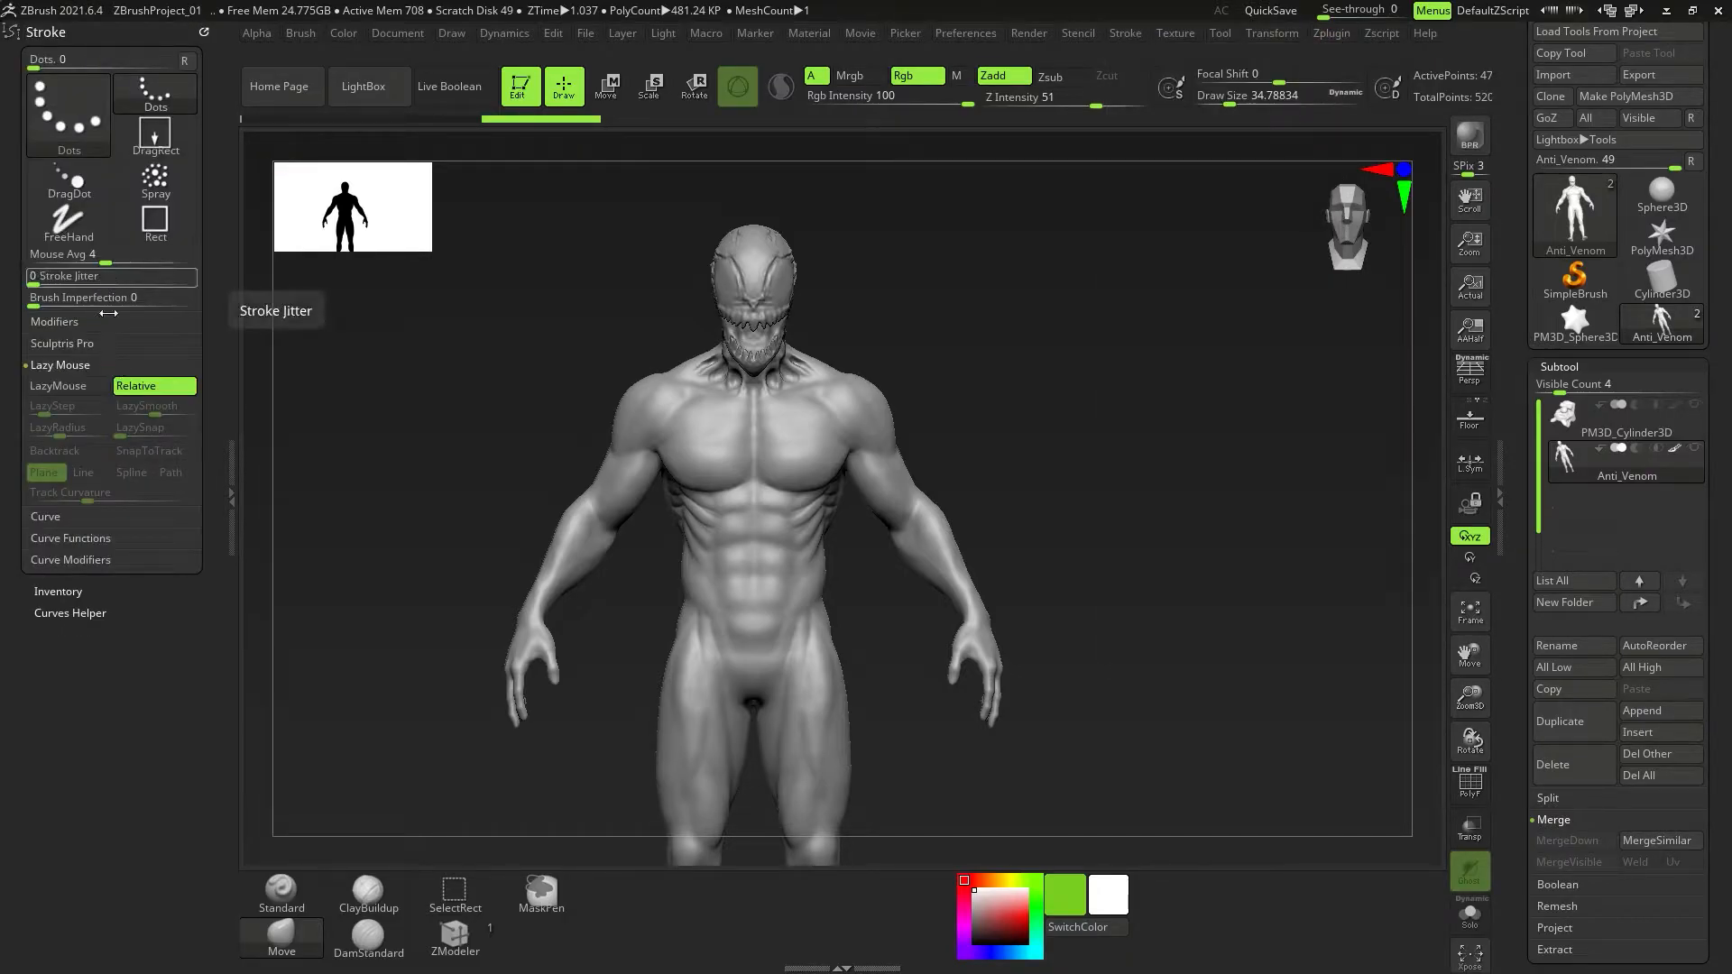
Enable interface customization and place the LazyMouse switch and LazyRadius slider beside the color picker.
left_click(963, 33)
left_click(1024, 207)
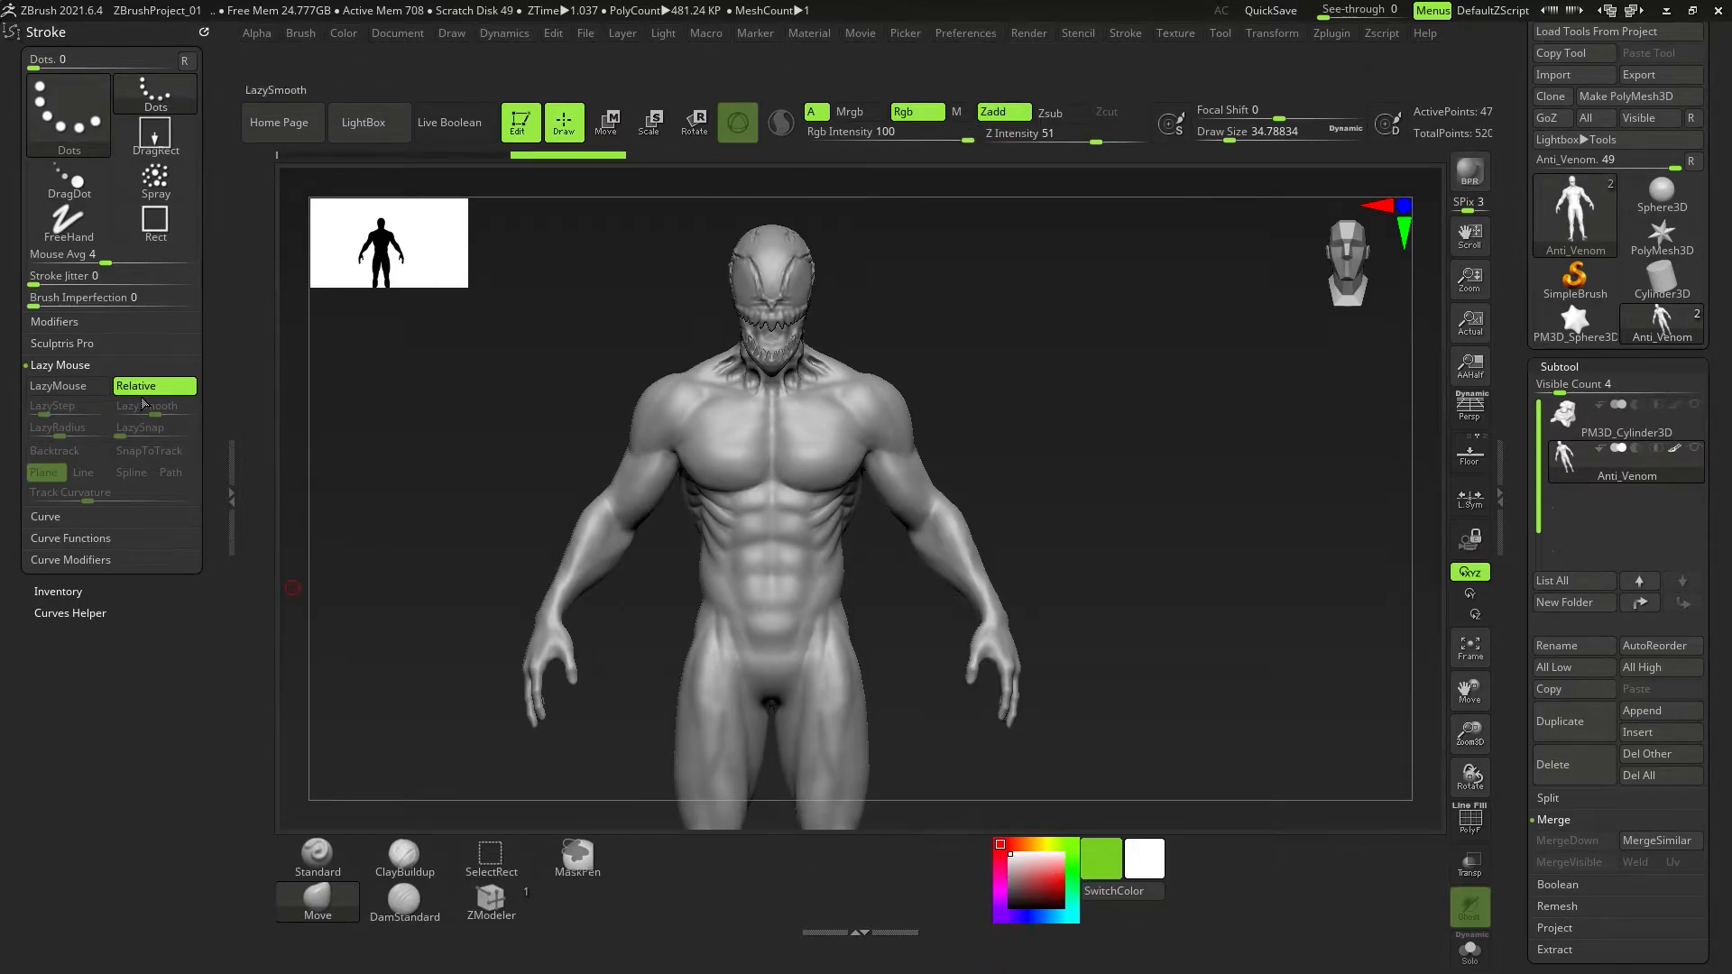
key("ctrl")
left_click_drag(73, 392, 975, 859, "ctrl+alt")
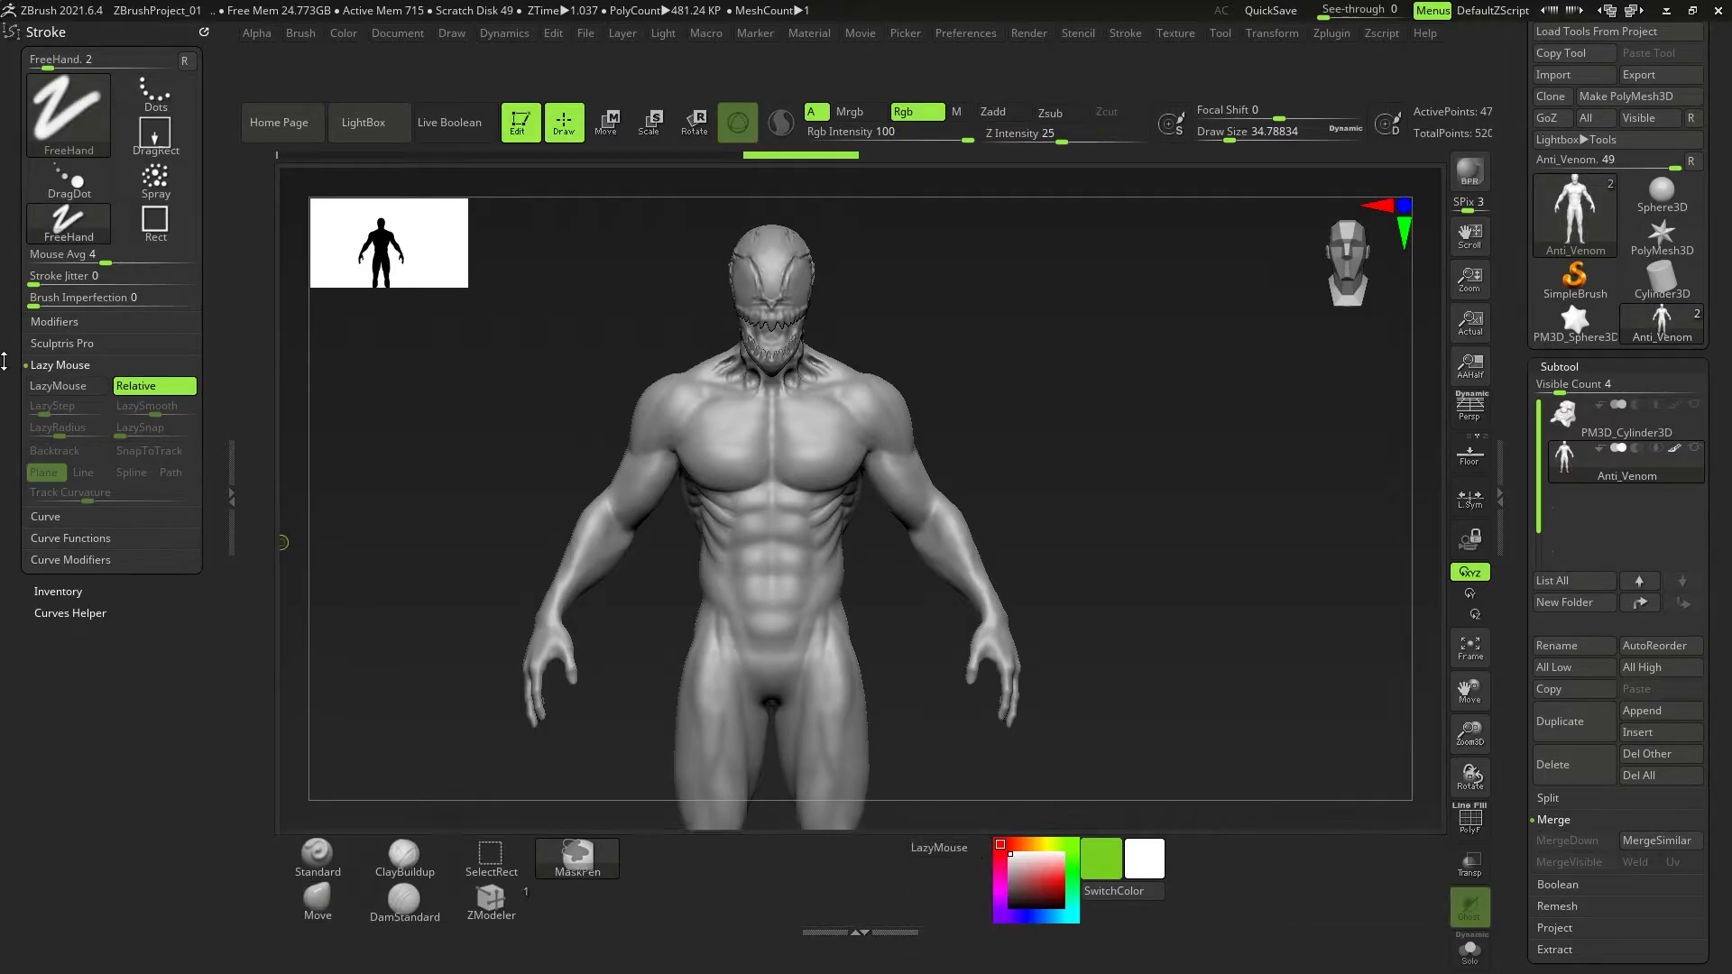
mouse_move(69, 436)
left_mouse_down("ctrl+alt")
mouse_move(999, 913)
mouse_move(956, 868)
left_mouse_up("ctrl+alt")
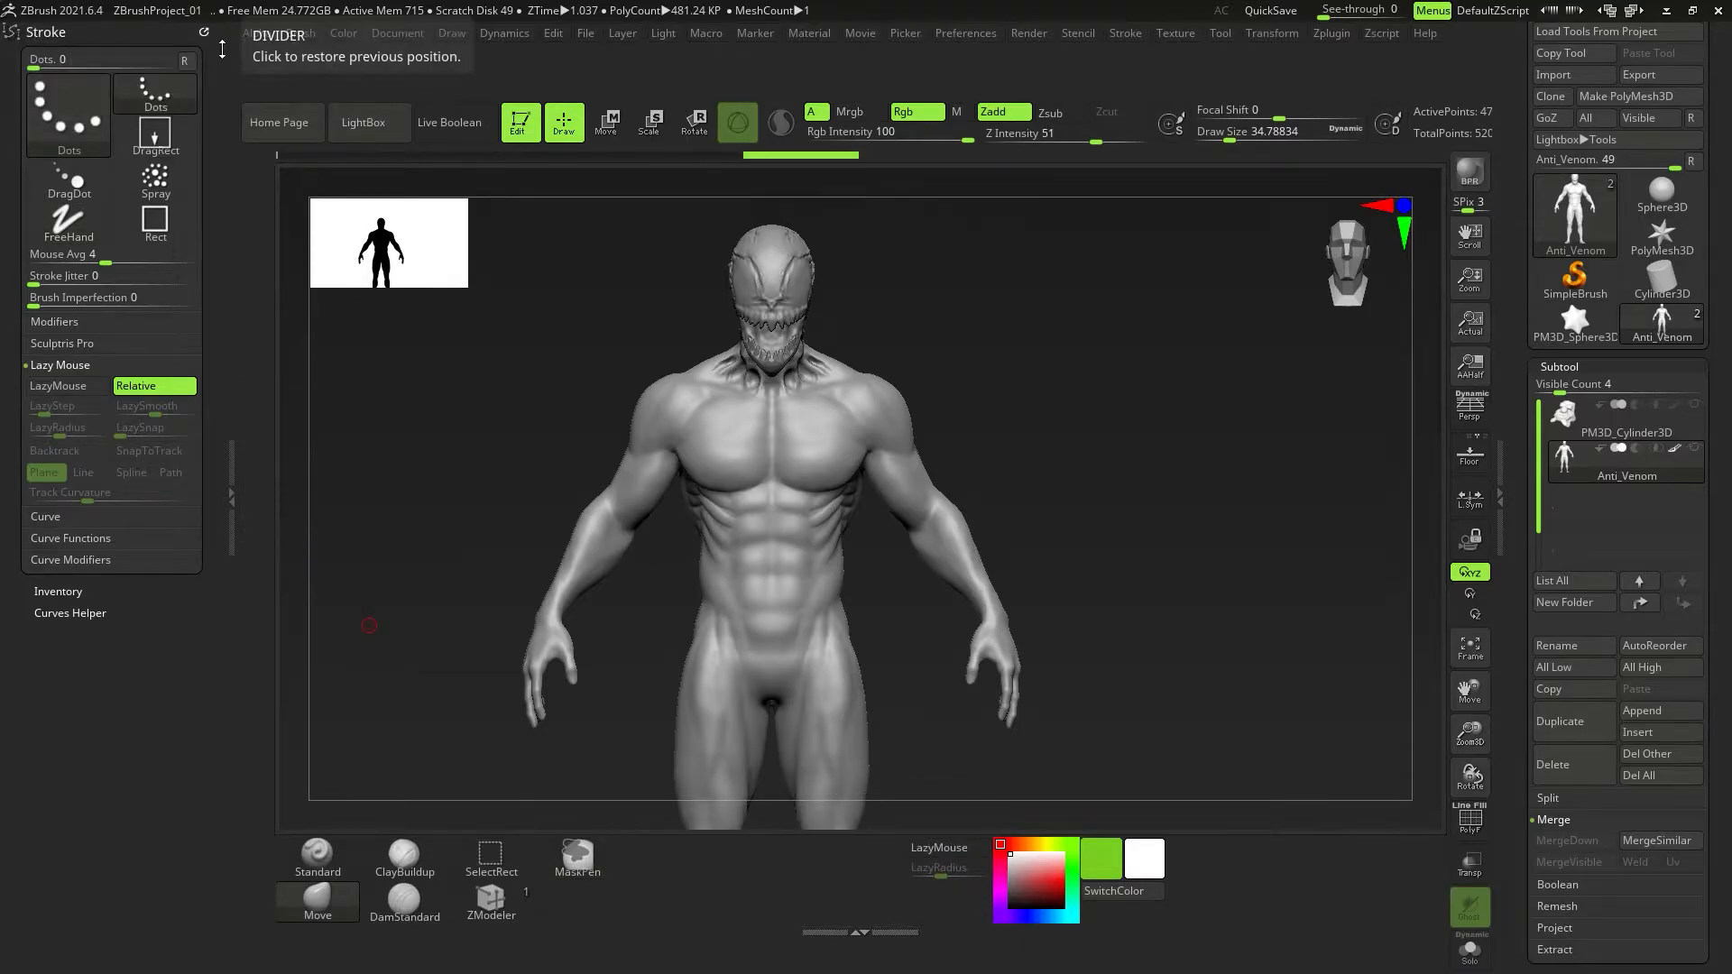
Bring the Brush palette back into the side tray, shift MaskPen over, and place SelectLasso beside SelectRect on the brush shelf.
left_click(46, 31)
left_click(300, 33)
left_click(301, 44)
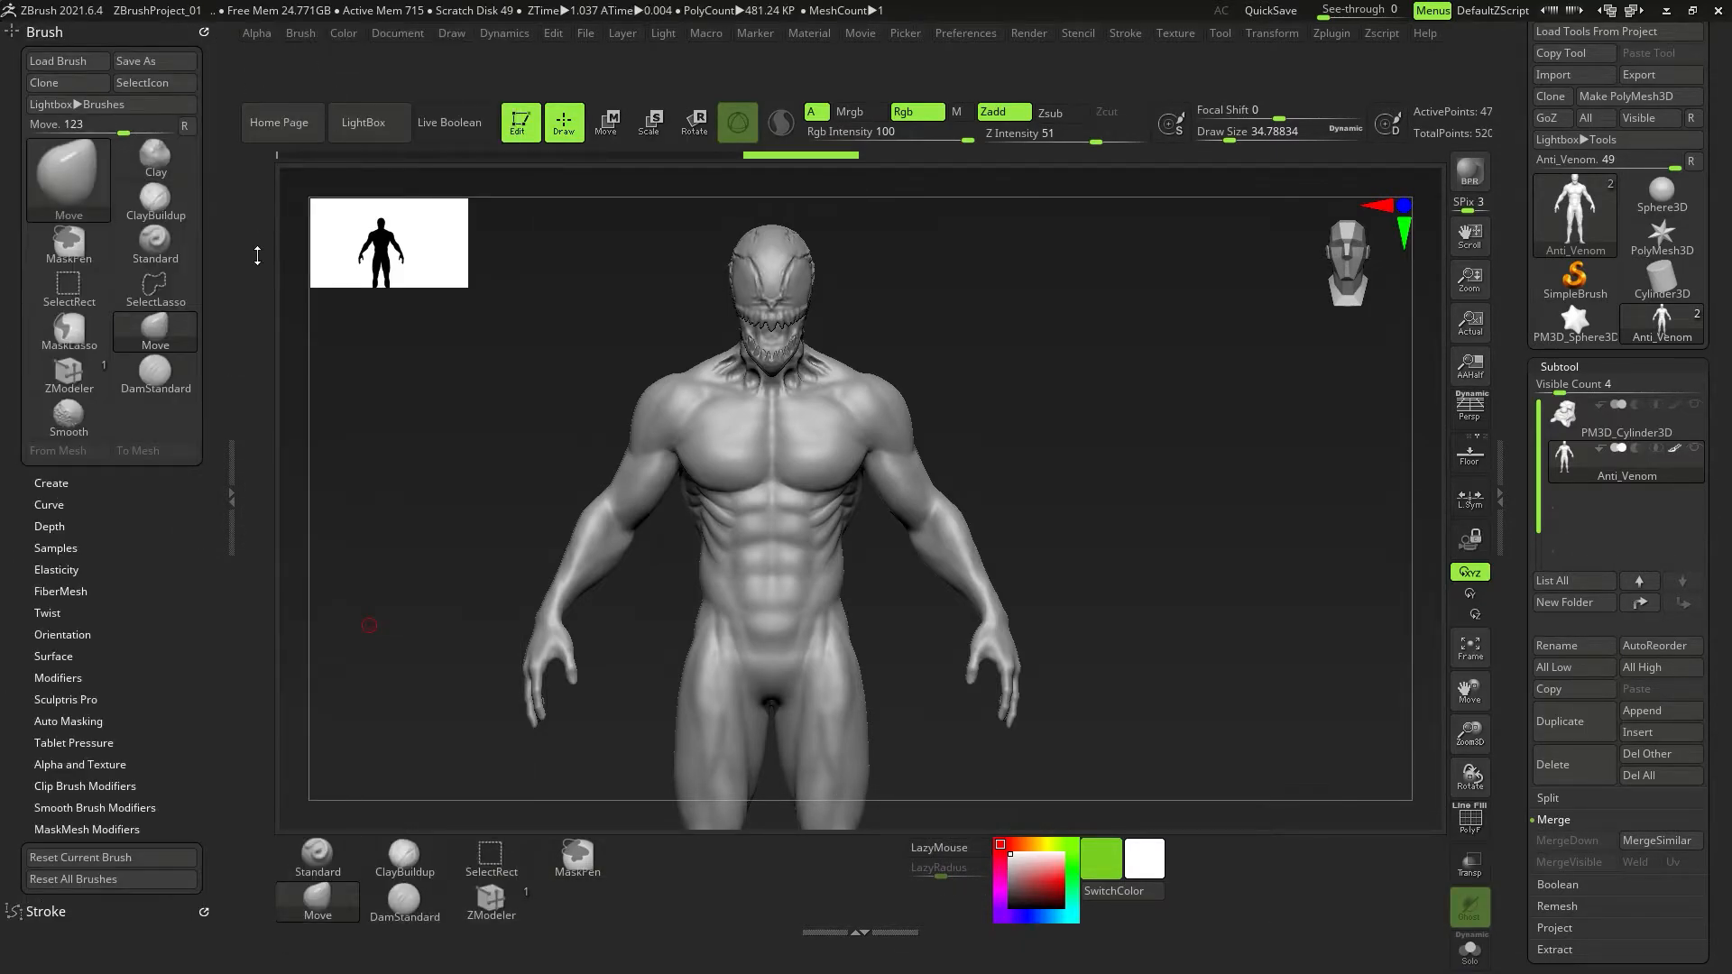
left_click(582, 864)
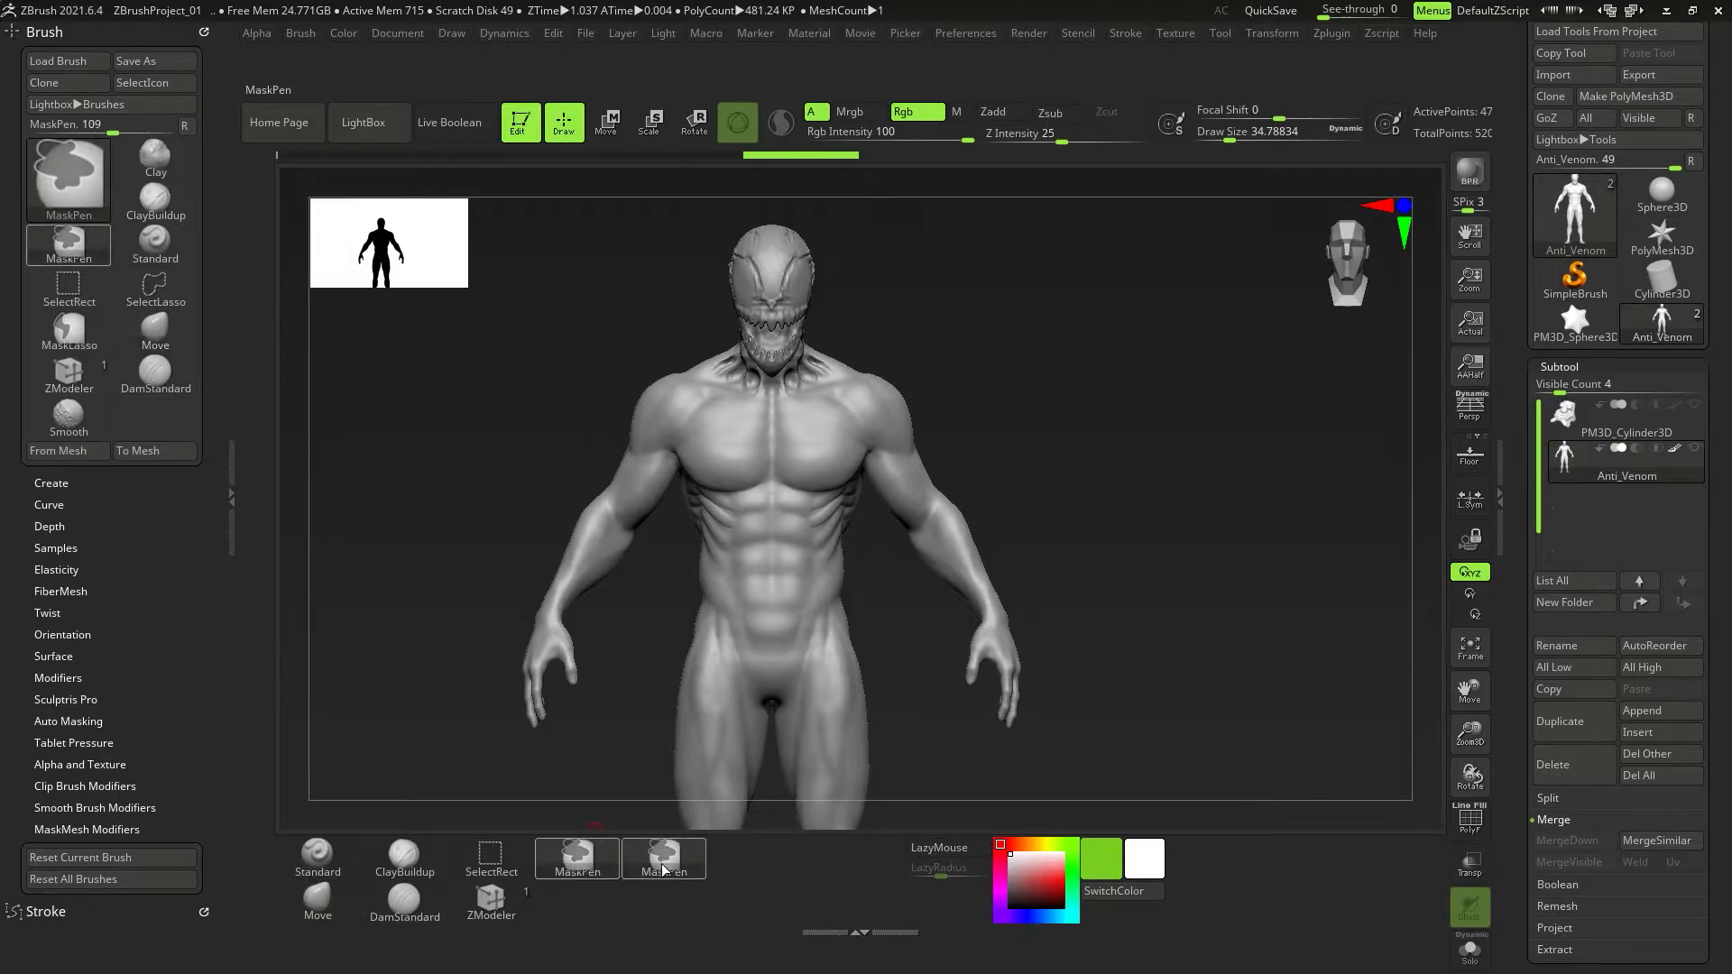
left_click_drag(664, 870, 370, 571, "ctrl+alt")
mouse_move(178, 295)
left_mouse_down("ctrl+alt")
mouse_move(579, 890)
mouse_move(552, 850)
left_mouse_up("ctrl+alt")
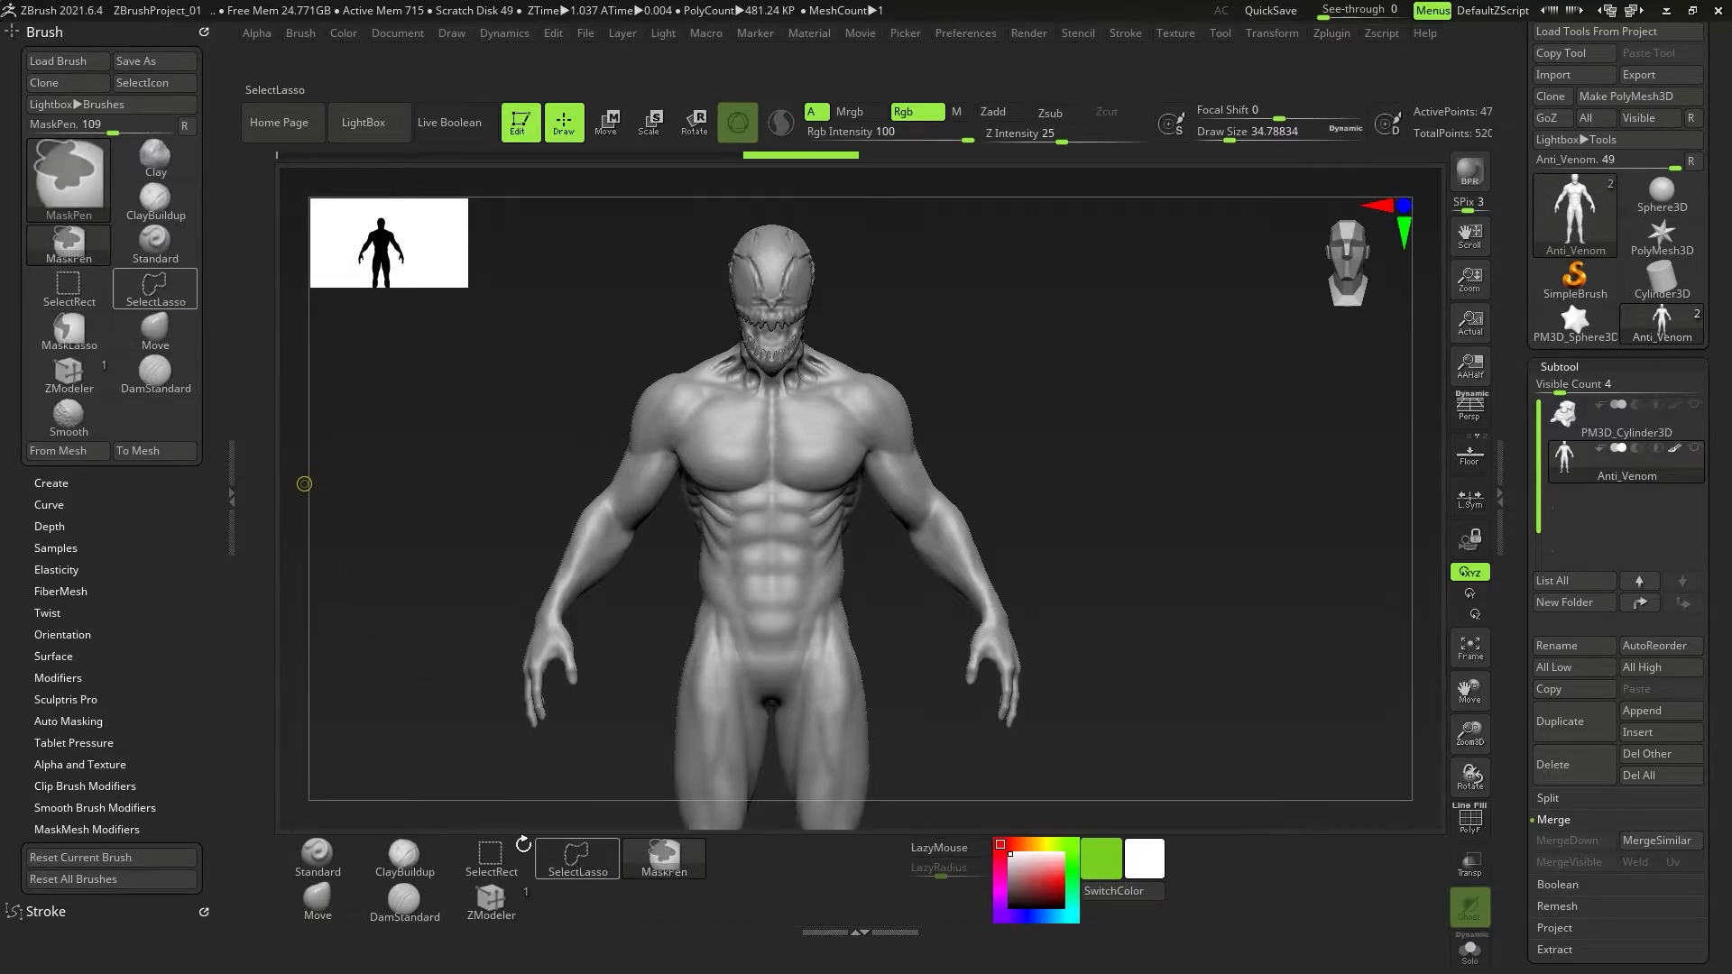
Place the MaskLasso brush below MaskPen on the brush shelf, and collapse the side tray.
key("b")
key("m")
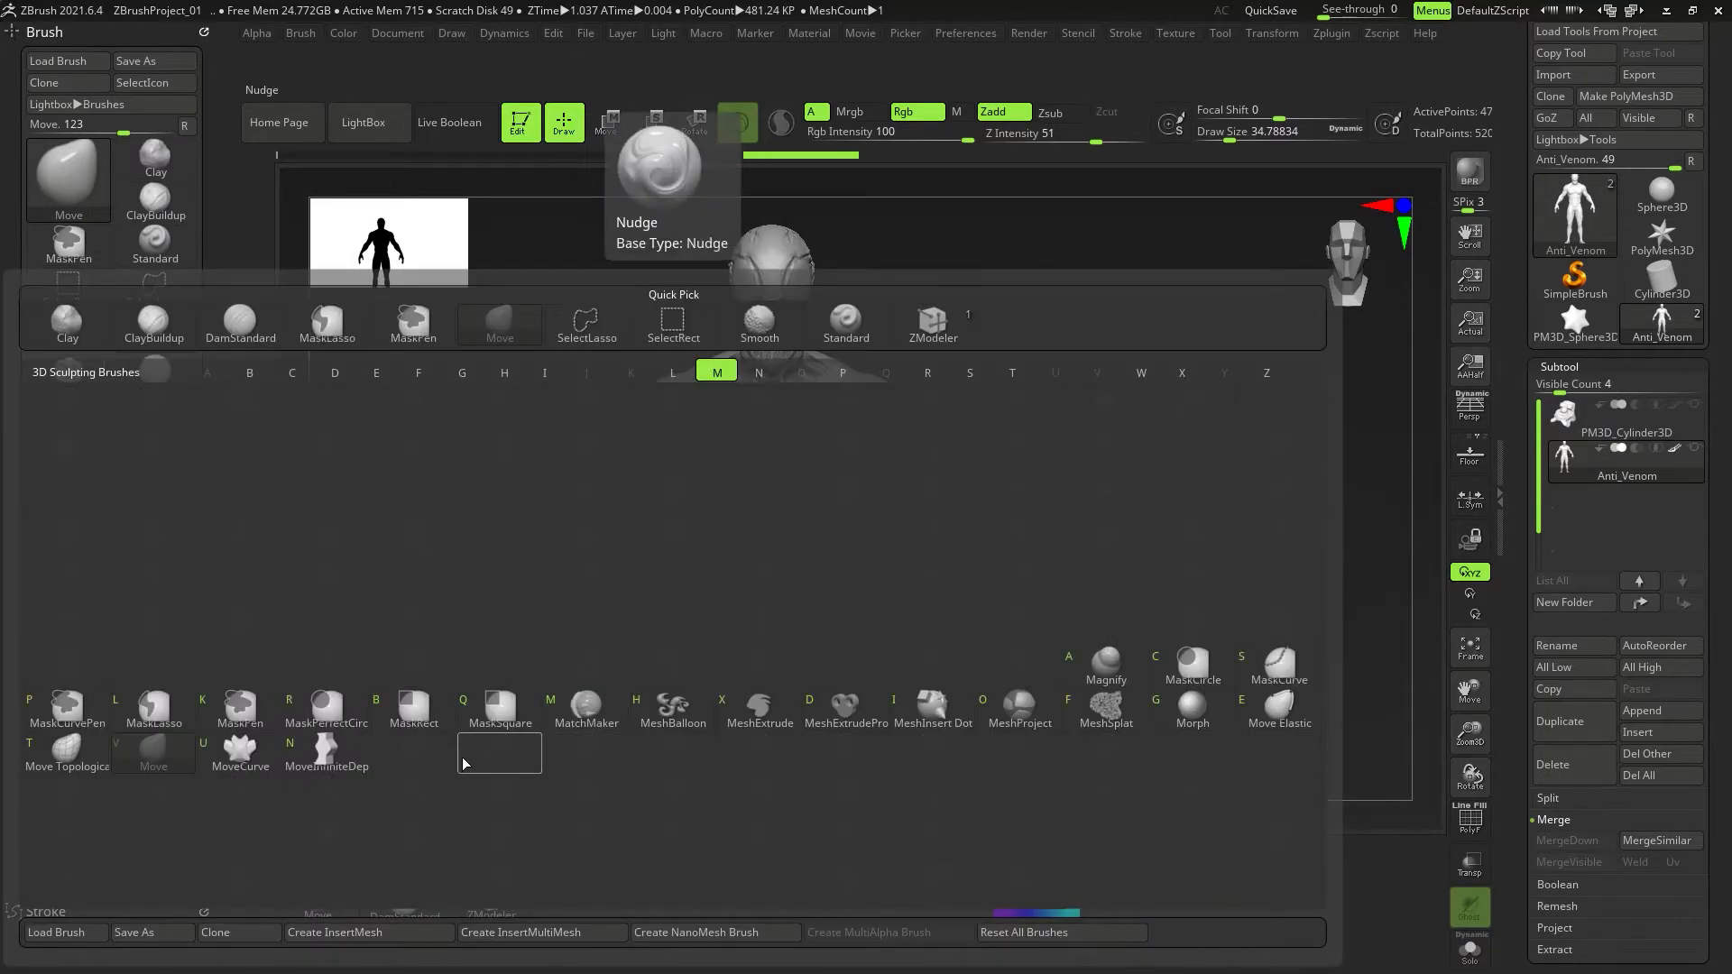
left_click(187, 725)
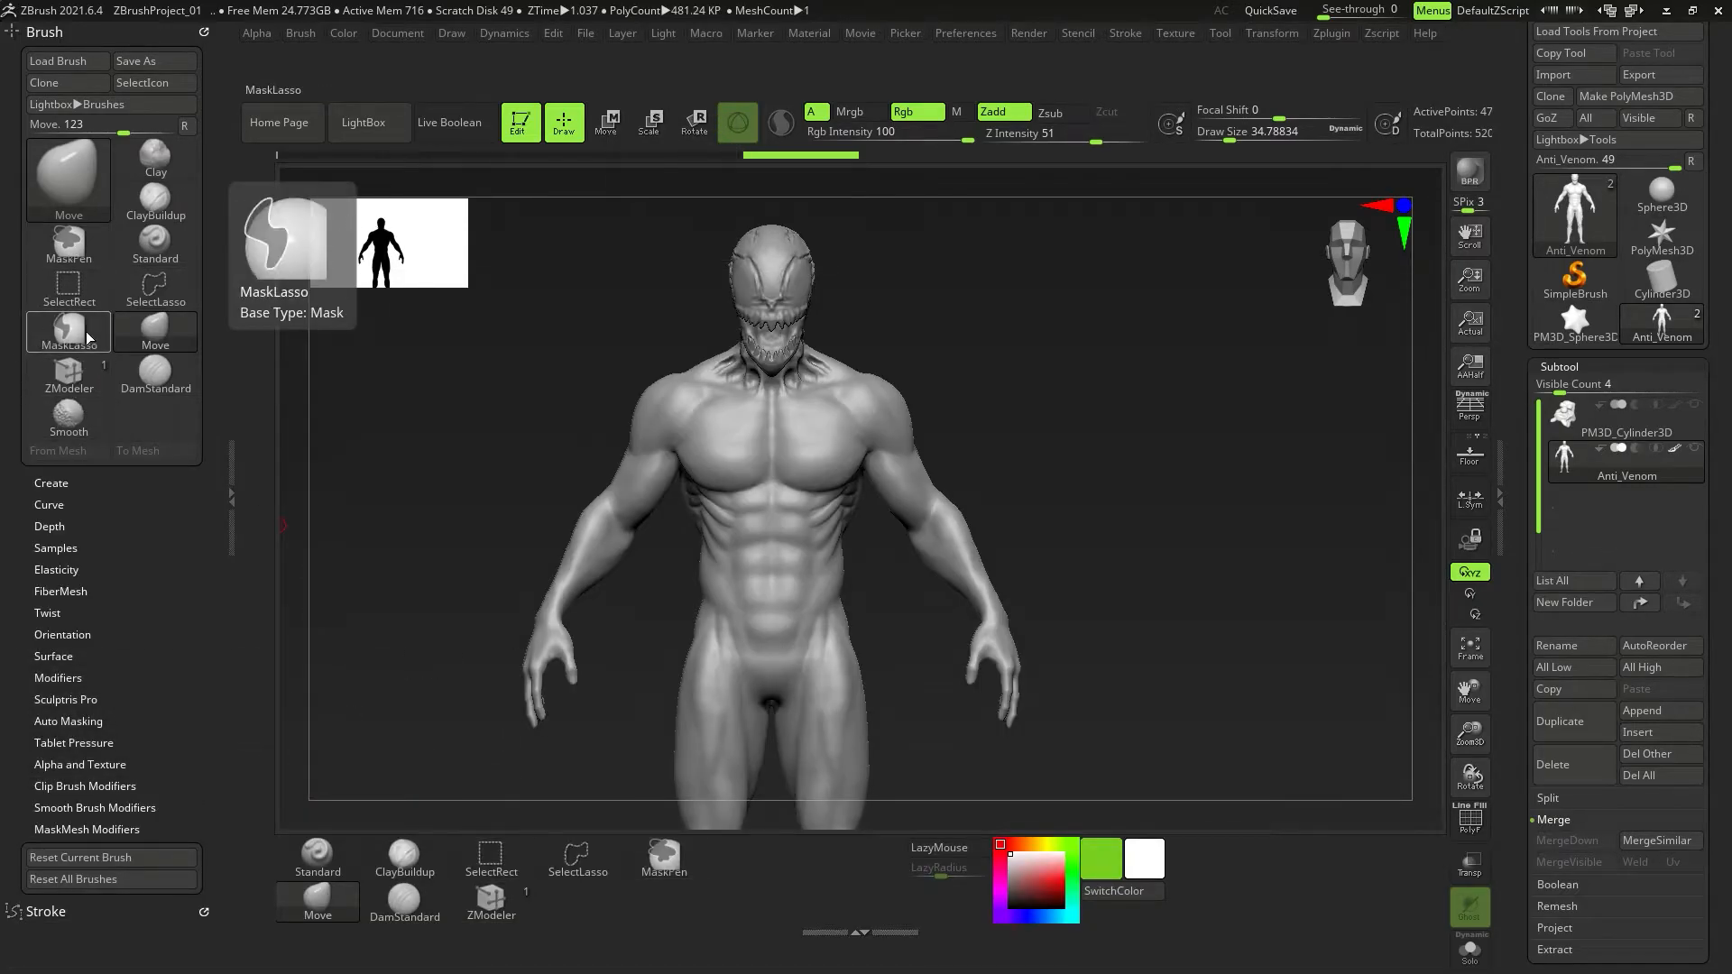
mouse_move(88, 338)
left_mouse_down("ctrl+alt")
mouse_move(375, 580)
mouse_move(703, 925)
mouse_move(668, 904)
left_mouse_up("ctrl+alt")
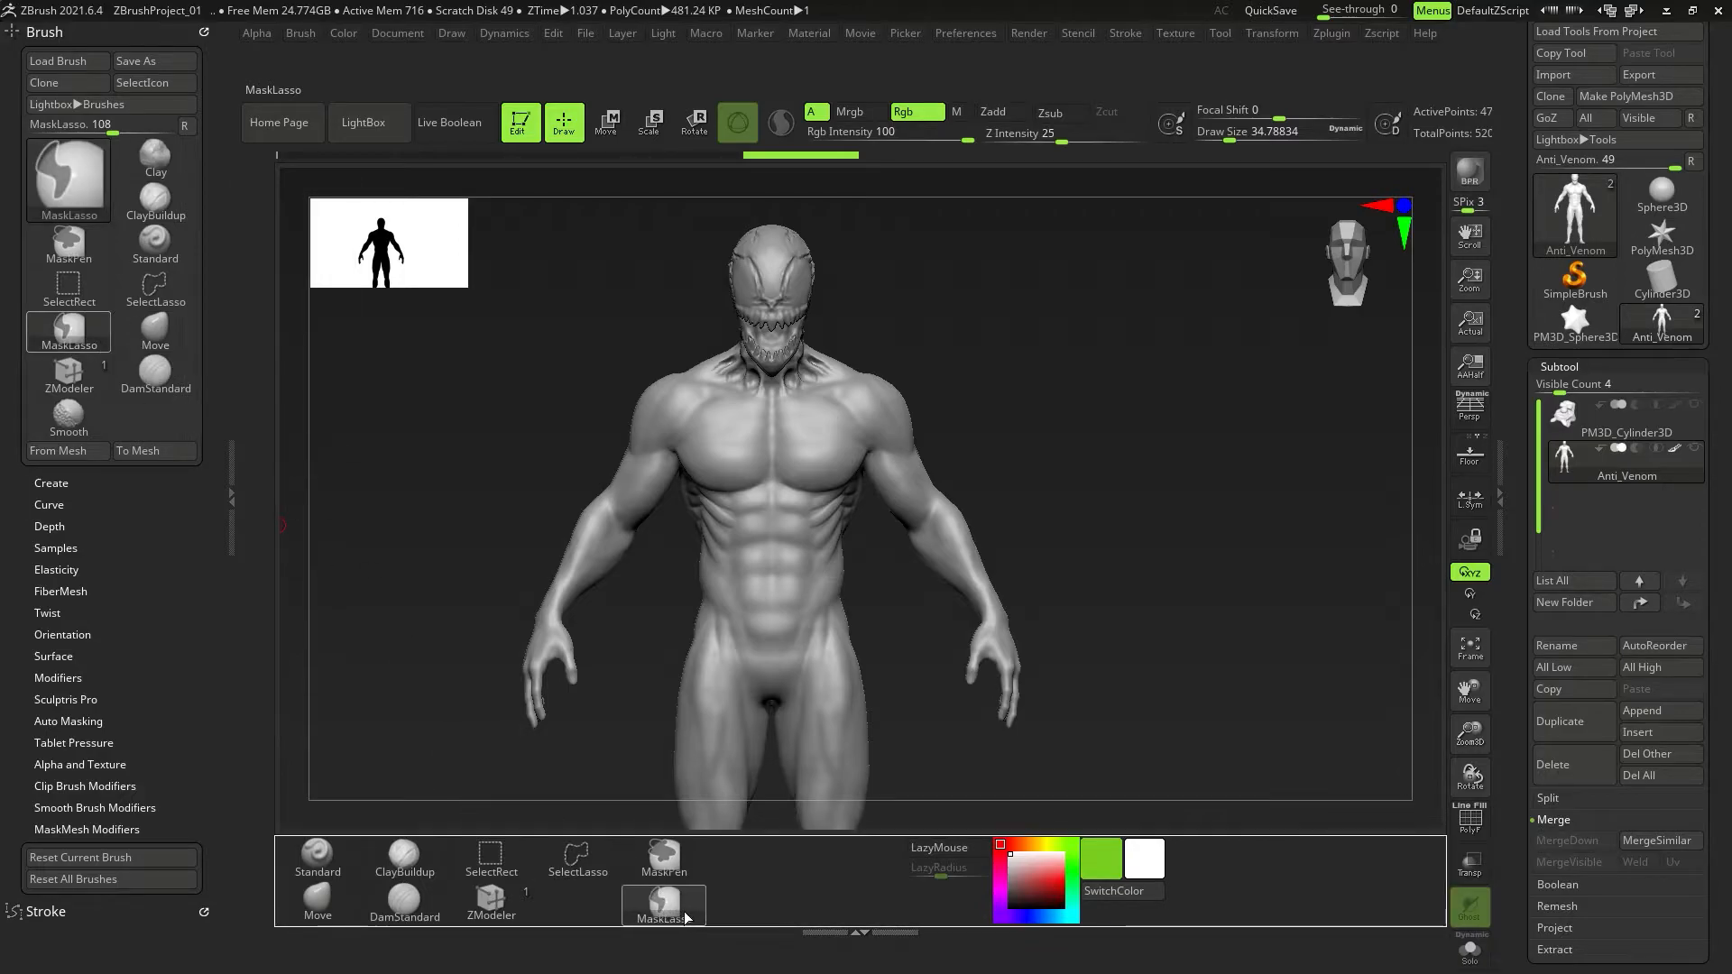
left_click(254, 501)
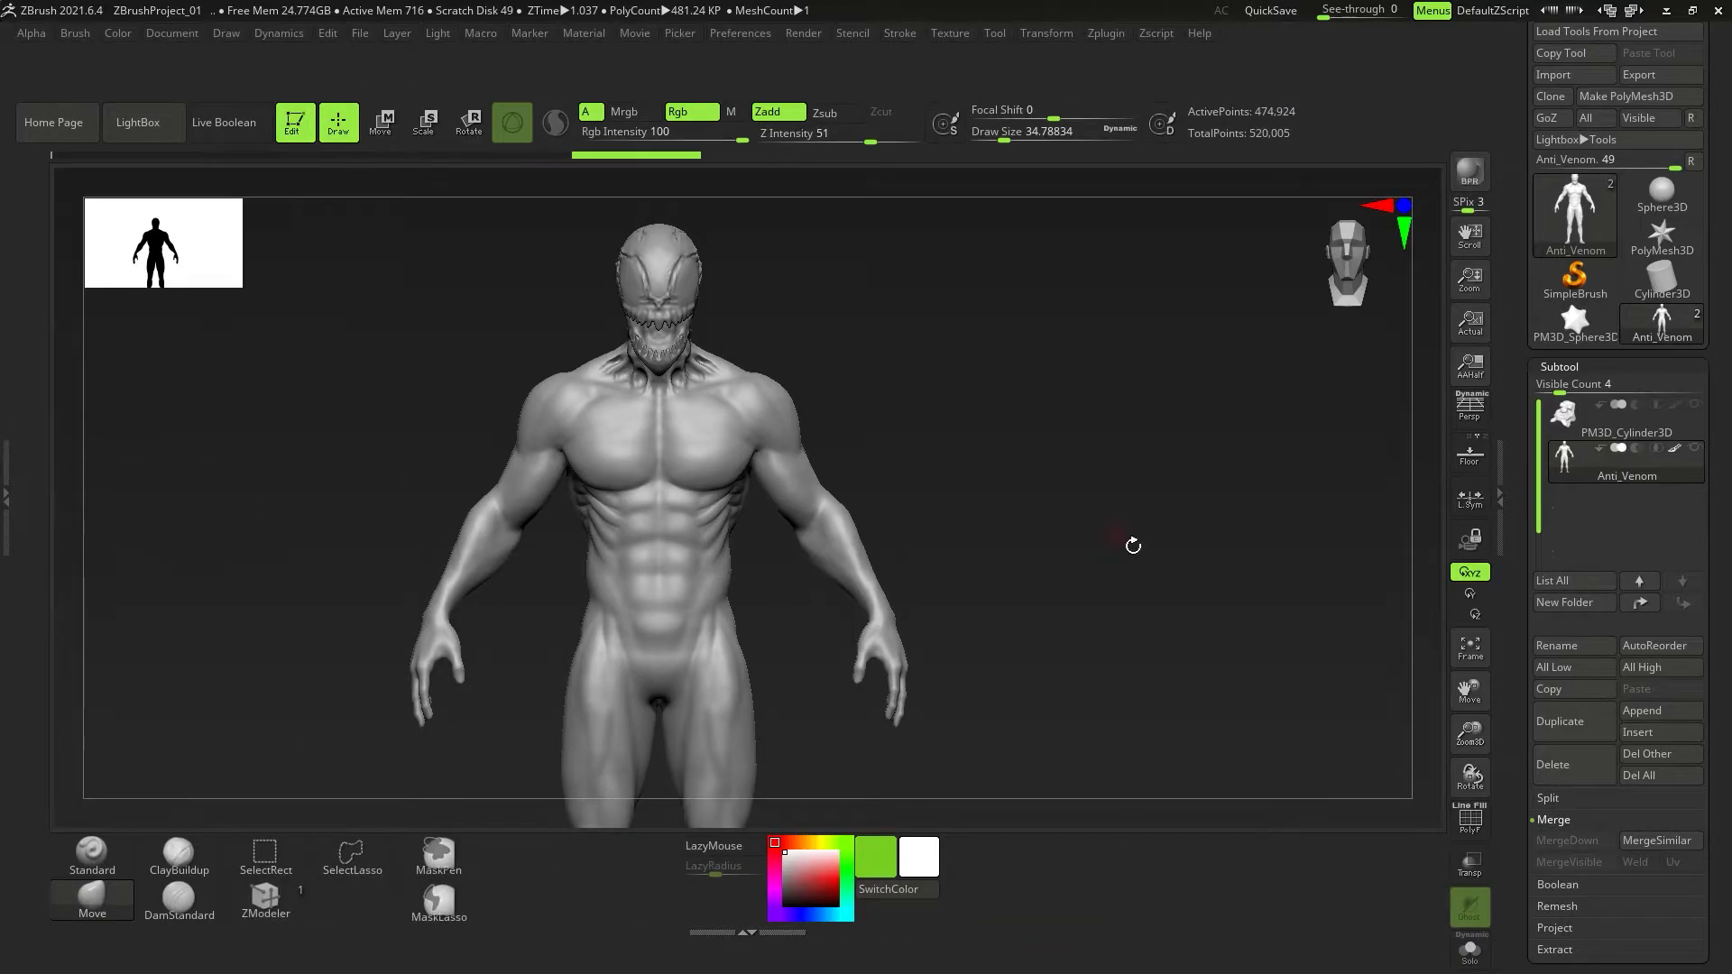
Place the Modify Topology command Mirror And Weld and the Deformation command Mirror beside the color picker.
left_click_drag(1727, 511, 1727, 238)
left_click(1568, 707)
left_click(1574, 735)
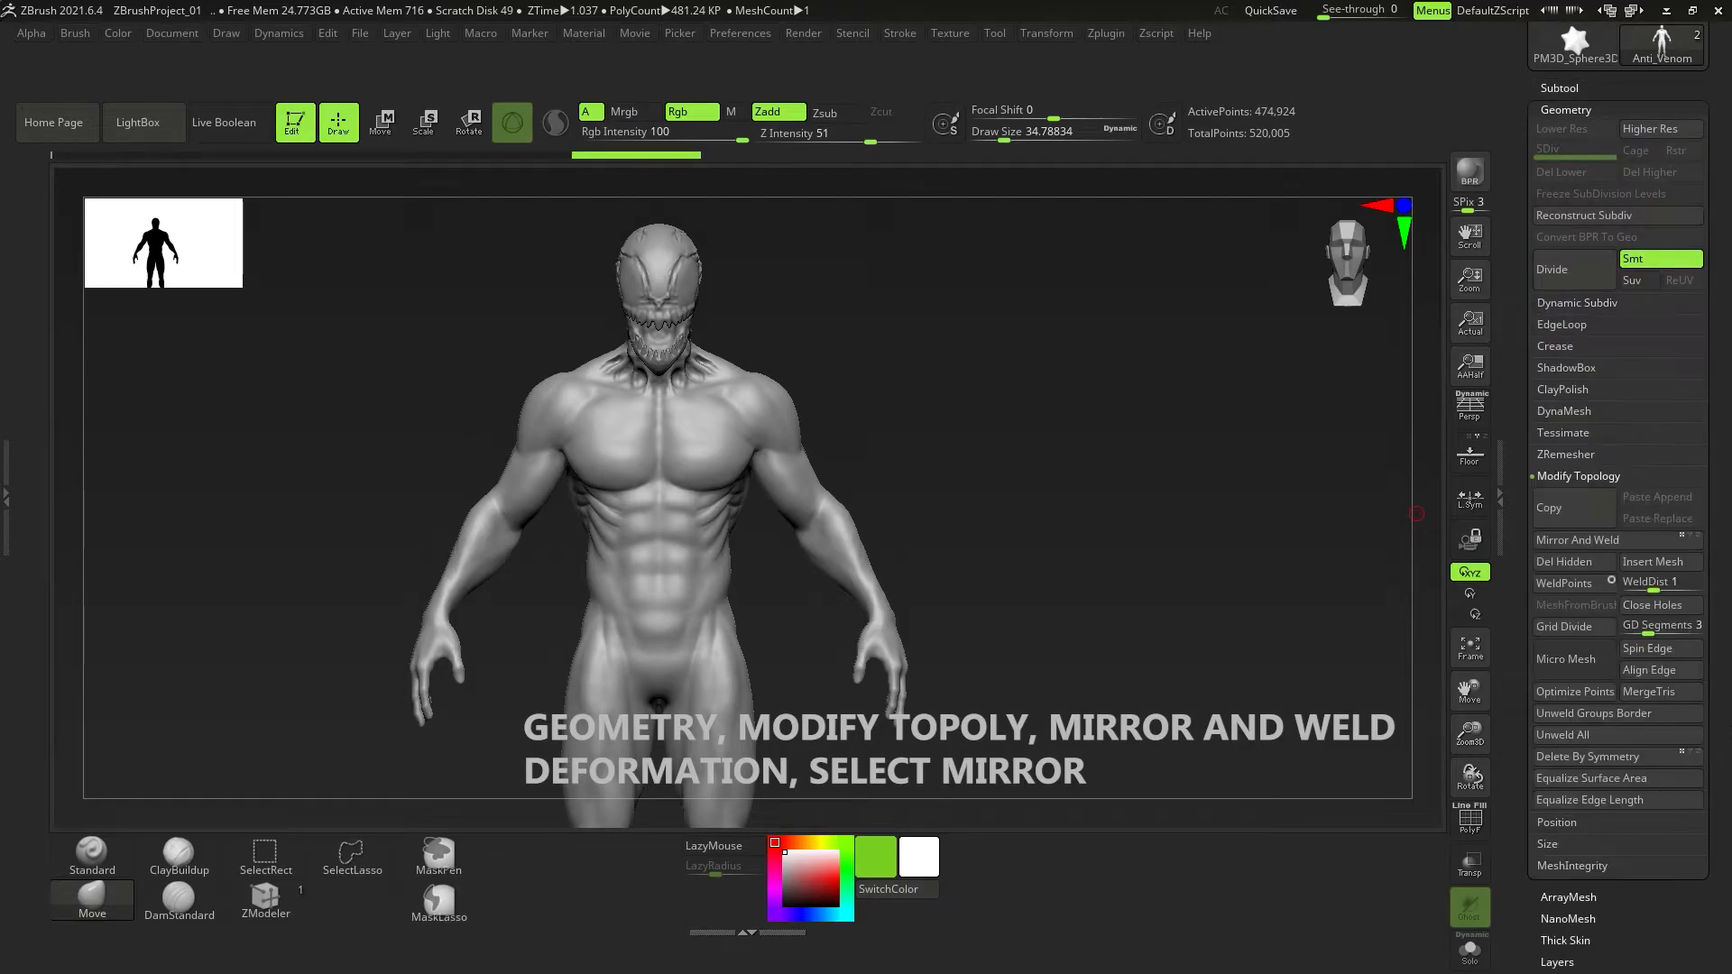
left_click_drag(1588, 510, 1022, 852, "ctrl+alt")
left_click_drag(1718, 794, 1674, 522)
left_click(1606, 532)
left_click_drag(1718, 361, 1718, 715)
left_click_drag(1554, 675, 984, 868, "ctrl+alt")
Disable interface customization, store the configuration, and save the interface as CustomUserInterface2021.cfg.
left_click(740, 34)
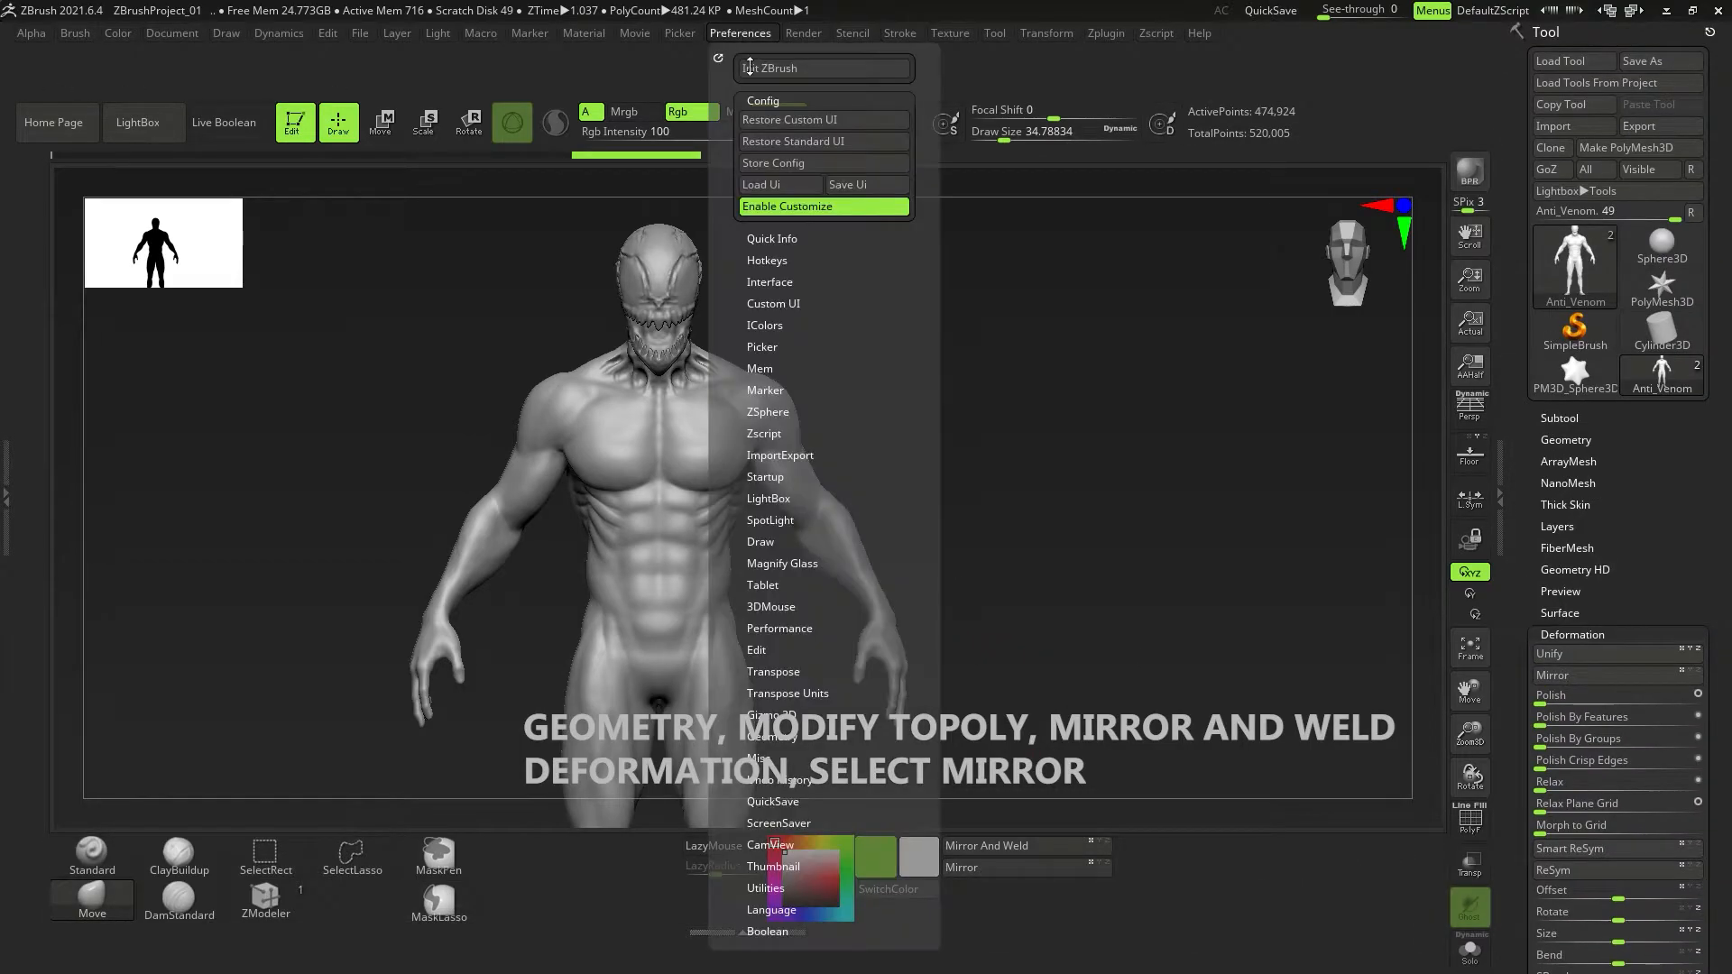
left_click(788, 207)
left_click(835, 163)
left_click(993, 544)
left_click(740, 33)
left_click(848, 185)
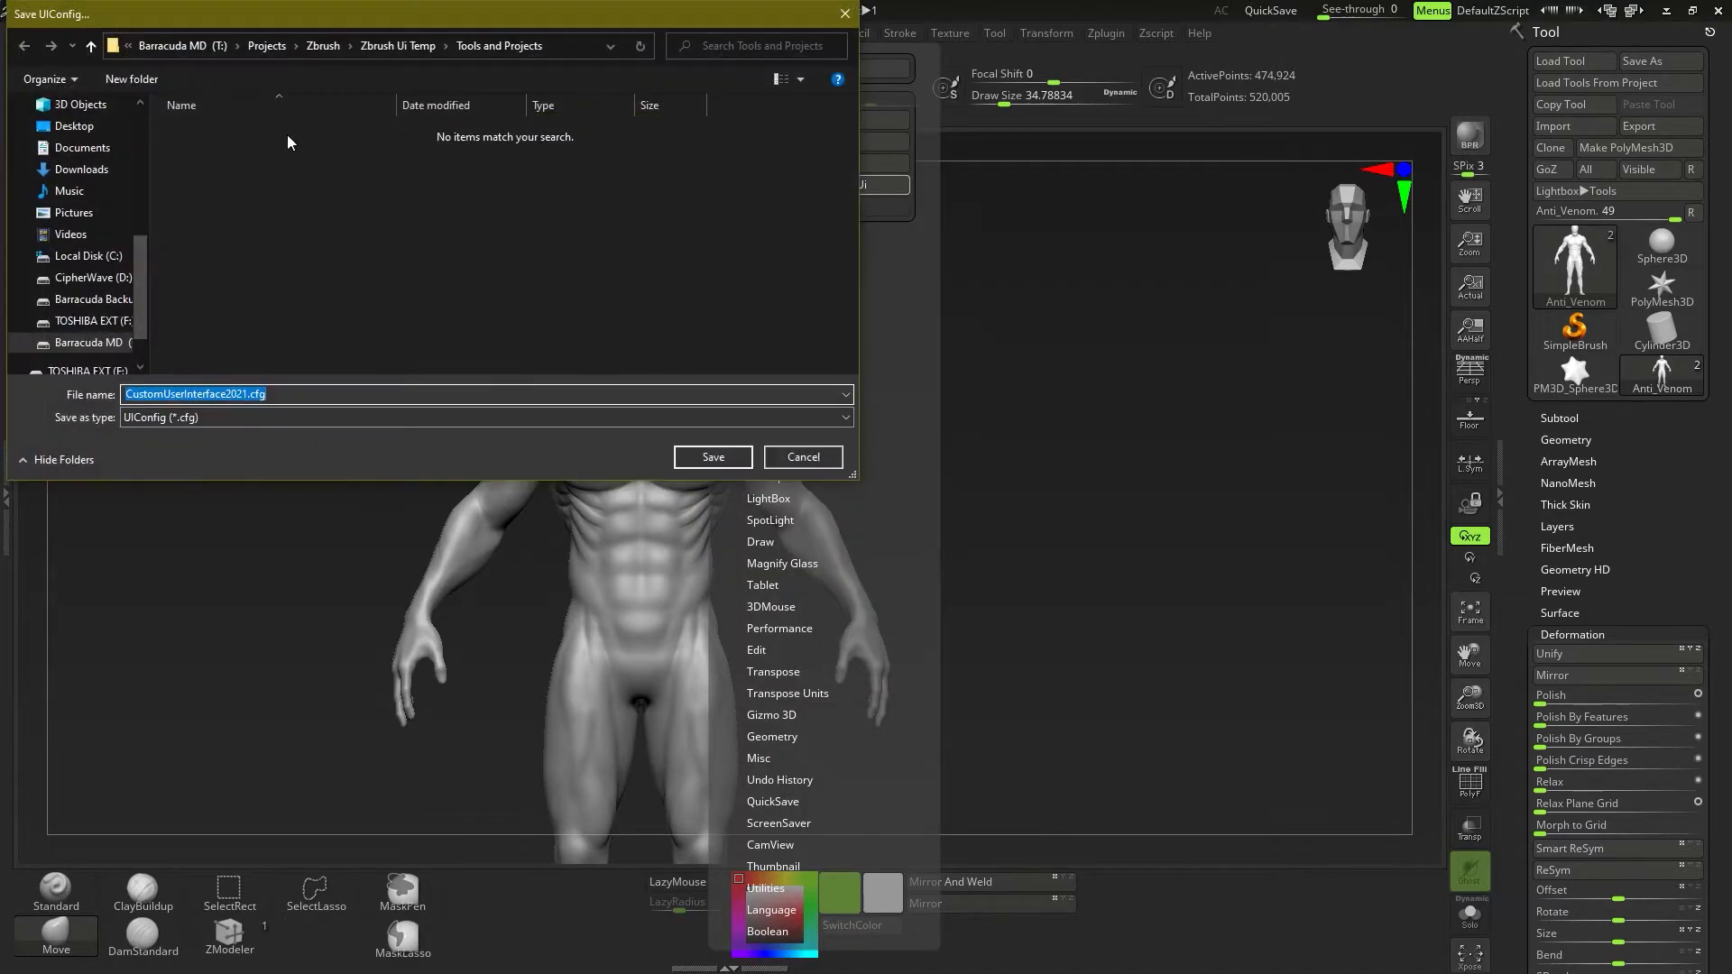
double_click(226, 150)
left_click(713, 457)
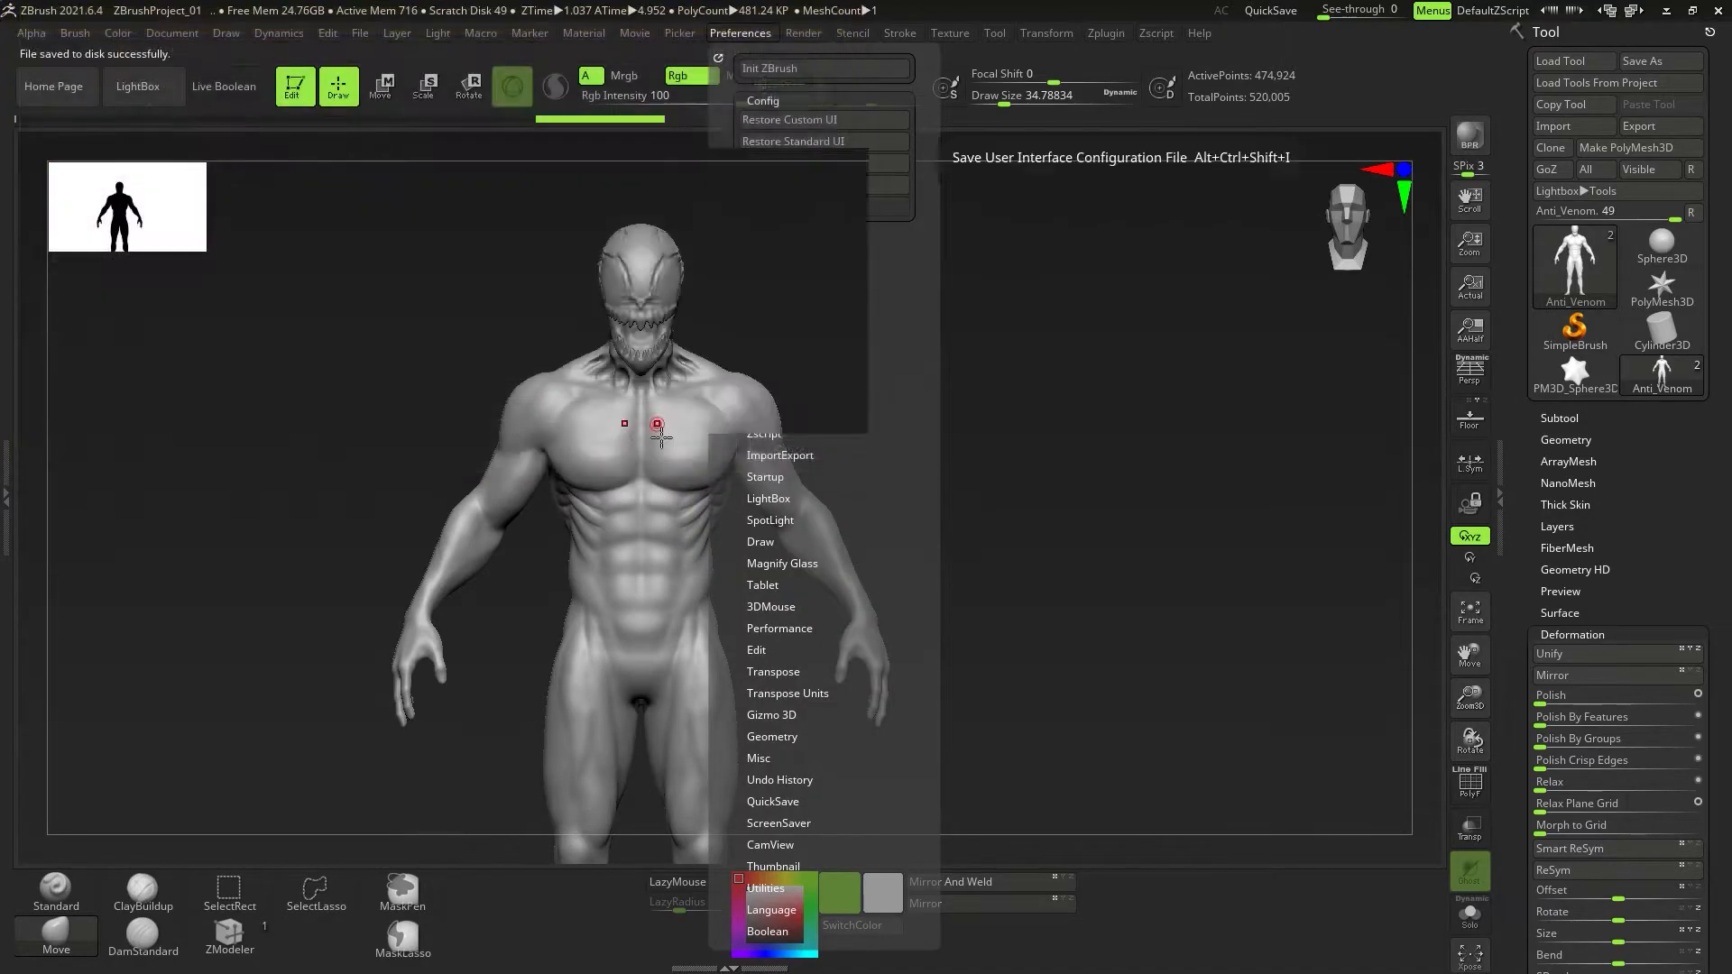
Try a MaskLasso selection on the figure's lower leg, and clear the mask.
mouse_move(782, 546)
right_mouse_down("alt")
mouse_move(748, 481)
mouse_move(735, 496)
right_mouse_up("alt")
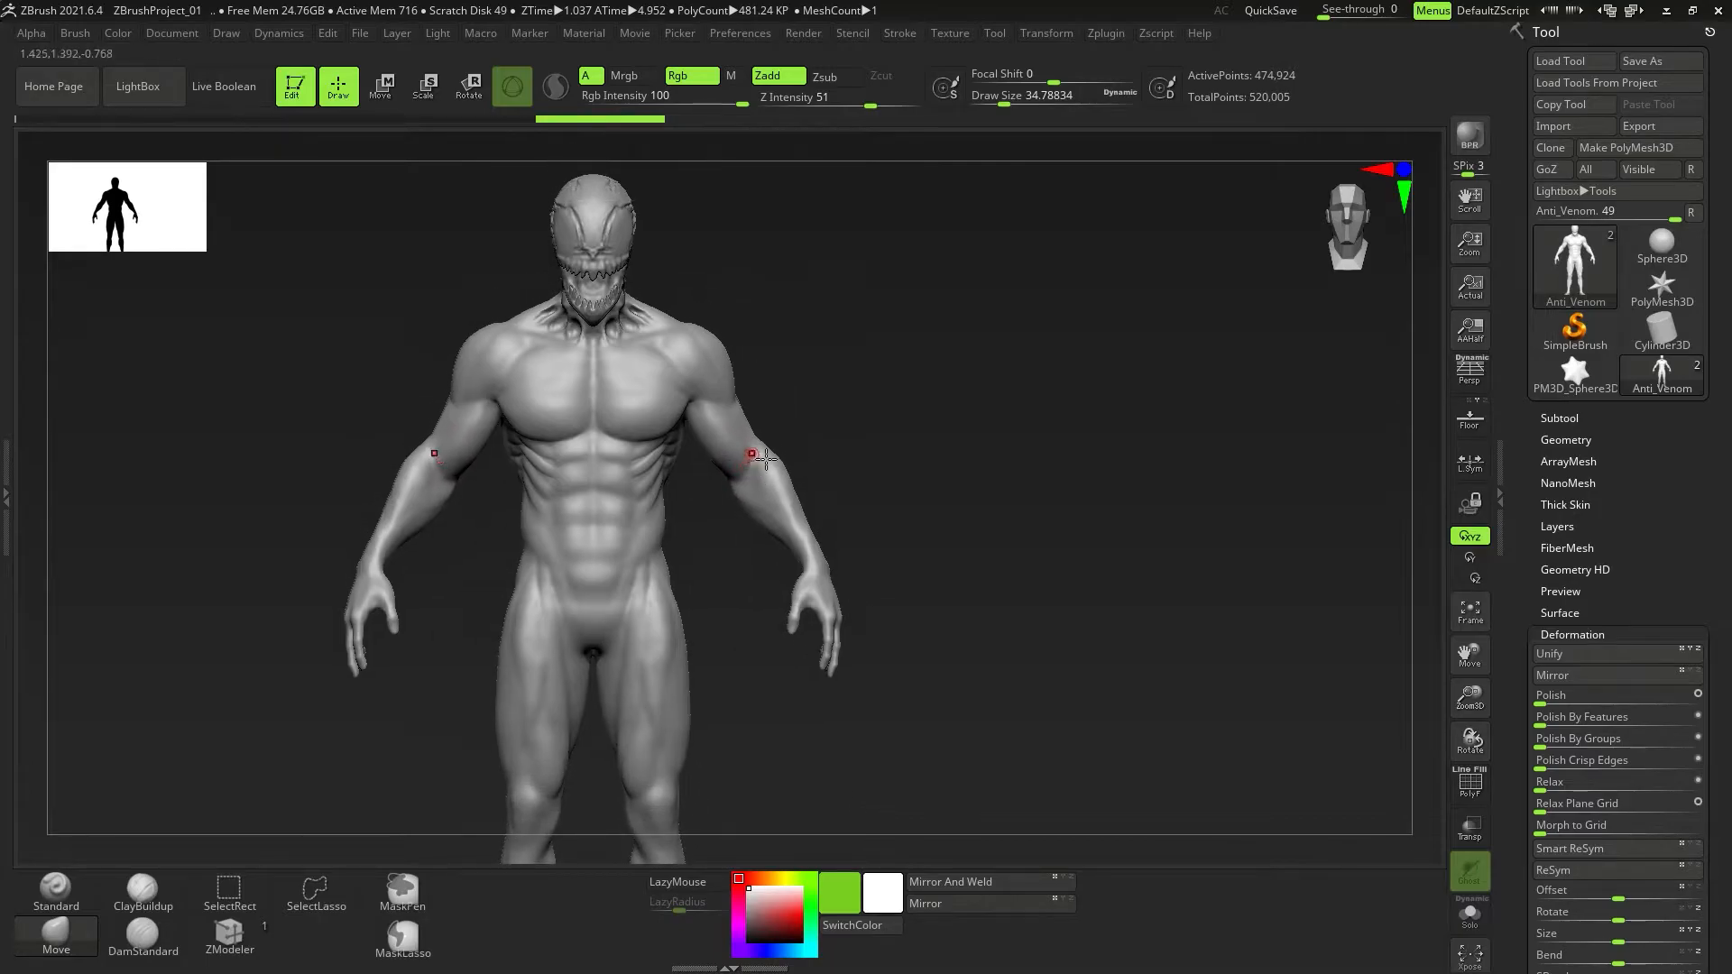
right_click_drag(726, 430, 727, 452, "ctrl")
right_click_drag(701, 367, 782, 500, "alt")
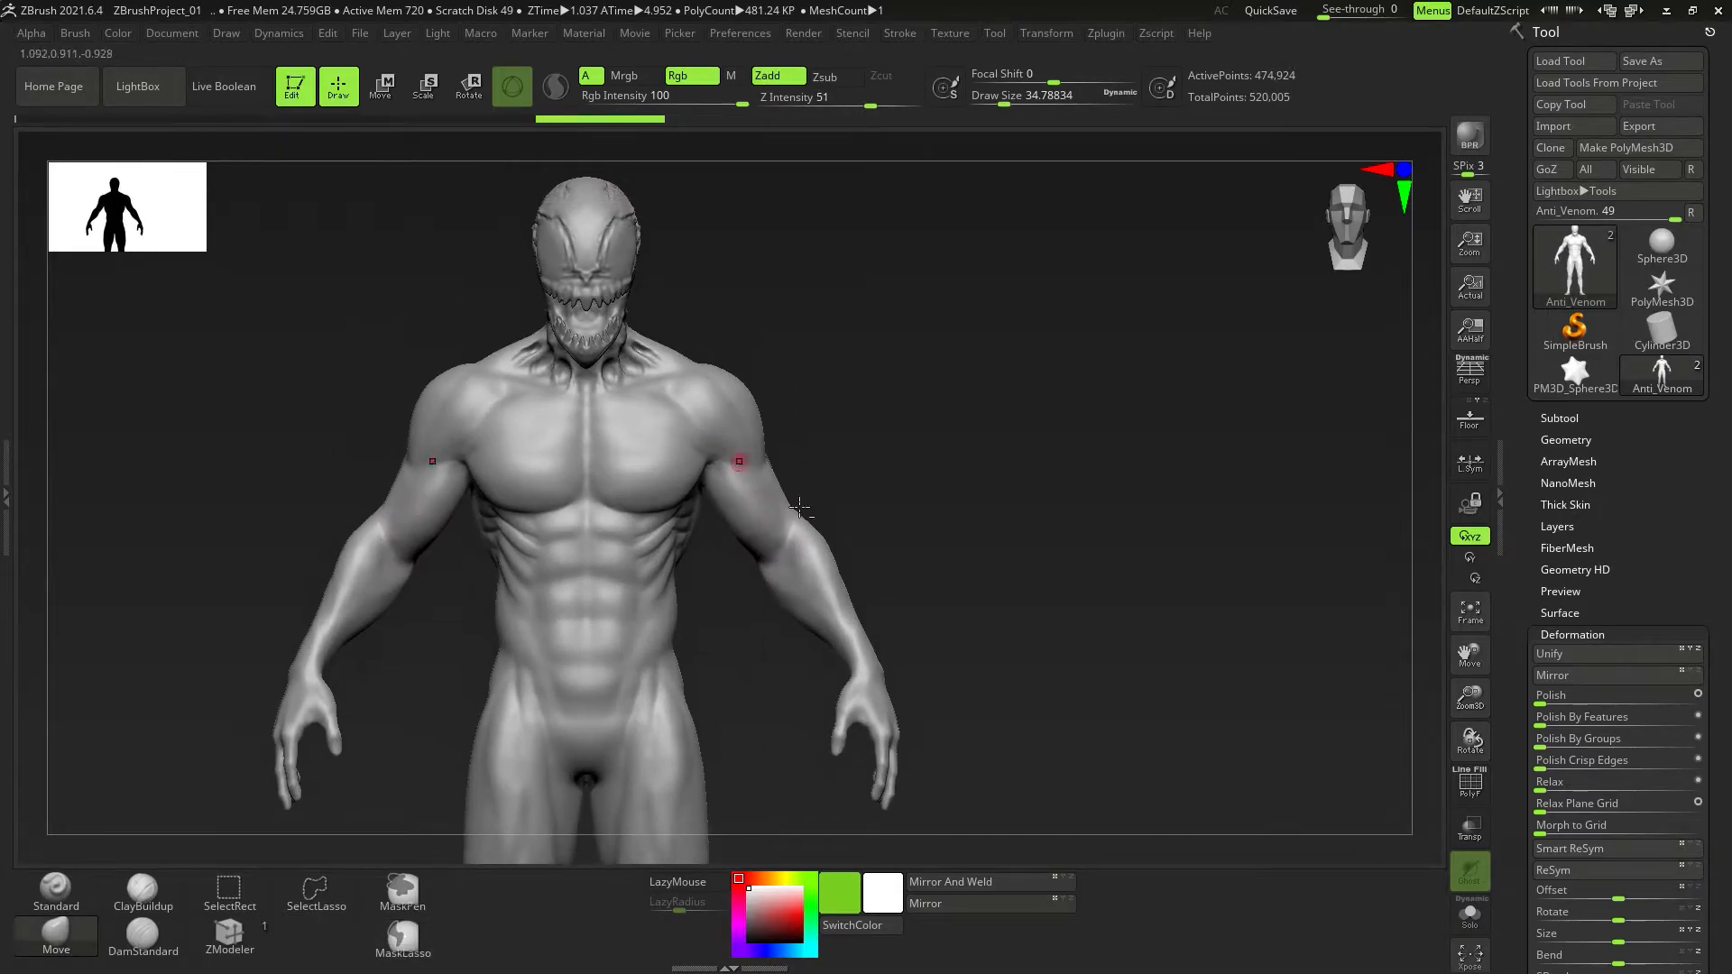
mouse_move(942, 657)
right_mouse_down("ctrl")
mouse_move(850, 726)
mouse_move(696, 375)
mouse_move(663, 563)
right_mouse_up("ctrl")
right_click_drag(663, 563, 723, 491, "ctrl")
mouse_move(814, 759)
left_mouse_down("ctrl")
mouse_move(708, 584)
mouse_move(615, 718)
left_mouse_up("ctrl")
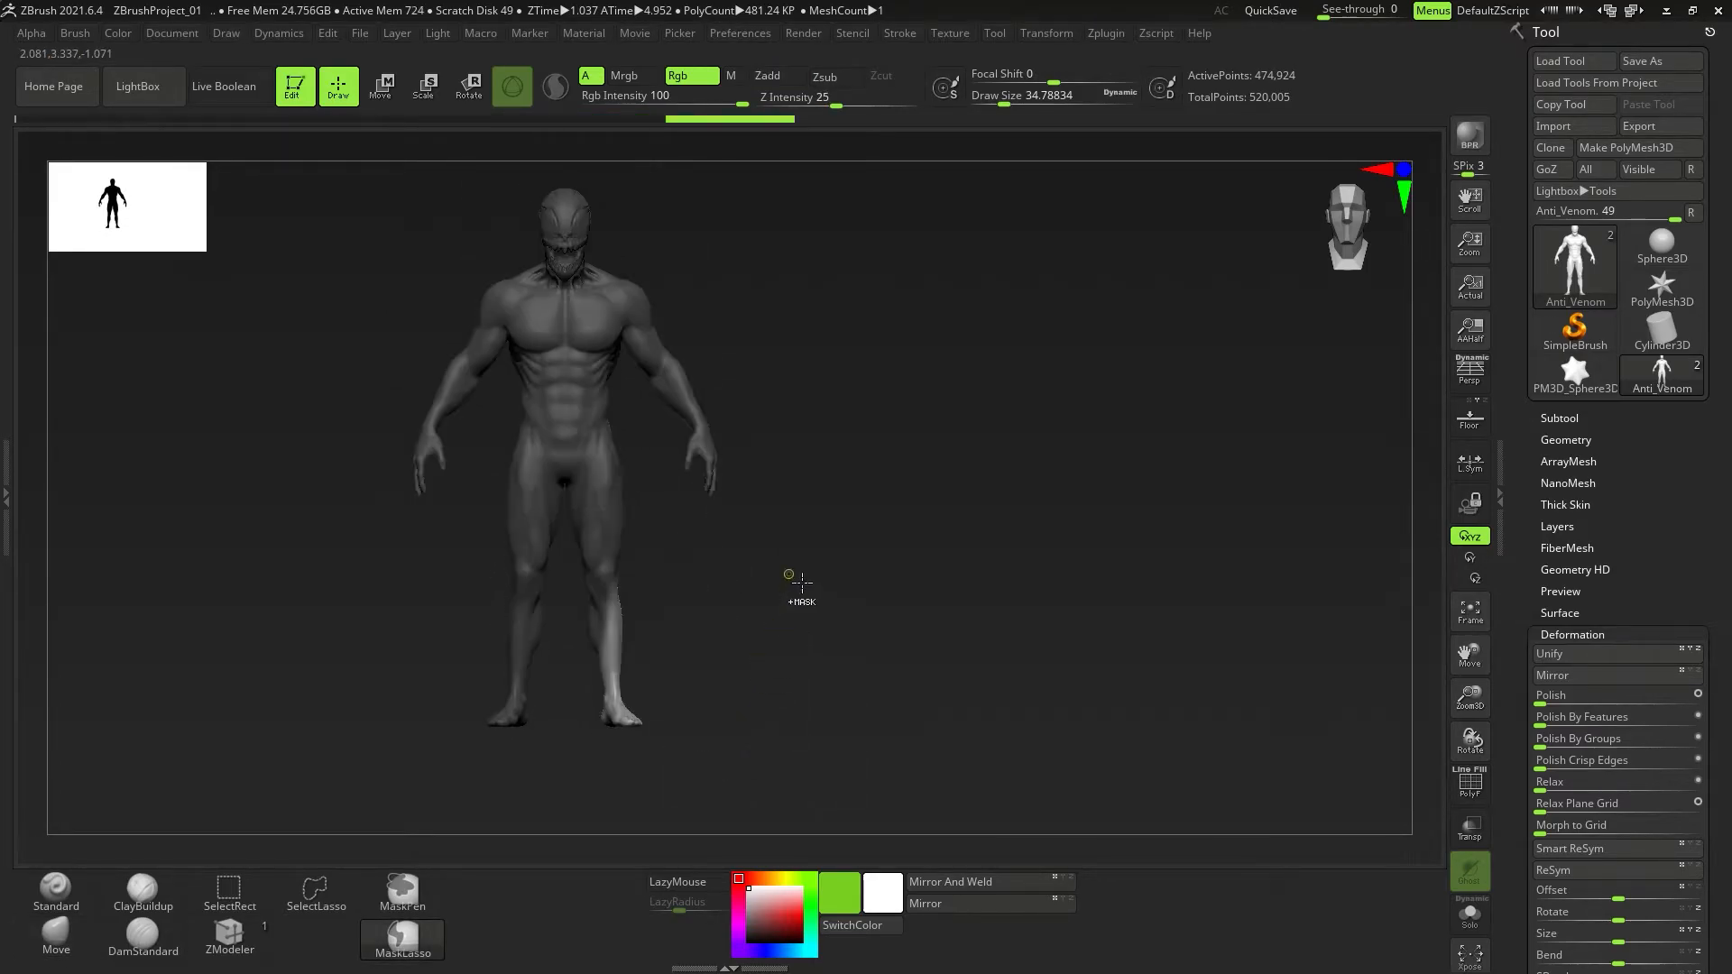
left_click_drag(783, 575, 794, 586, "ctrl")
Hide one half of the body along its centerline with SelectRect, and delete the hidden topology.
left_click(229, 892)
mouse_move(838, 773)
left_mouse_down("ctrl+shift")
mouse_move(670, 515)
mouse_move(541, 182)
mouse_move(587, 204)
mouse_move(580, 192)
left_mouse_up("ctrl+shift")
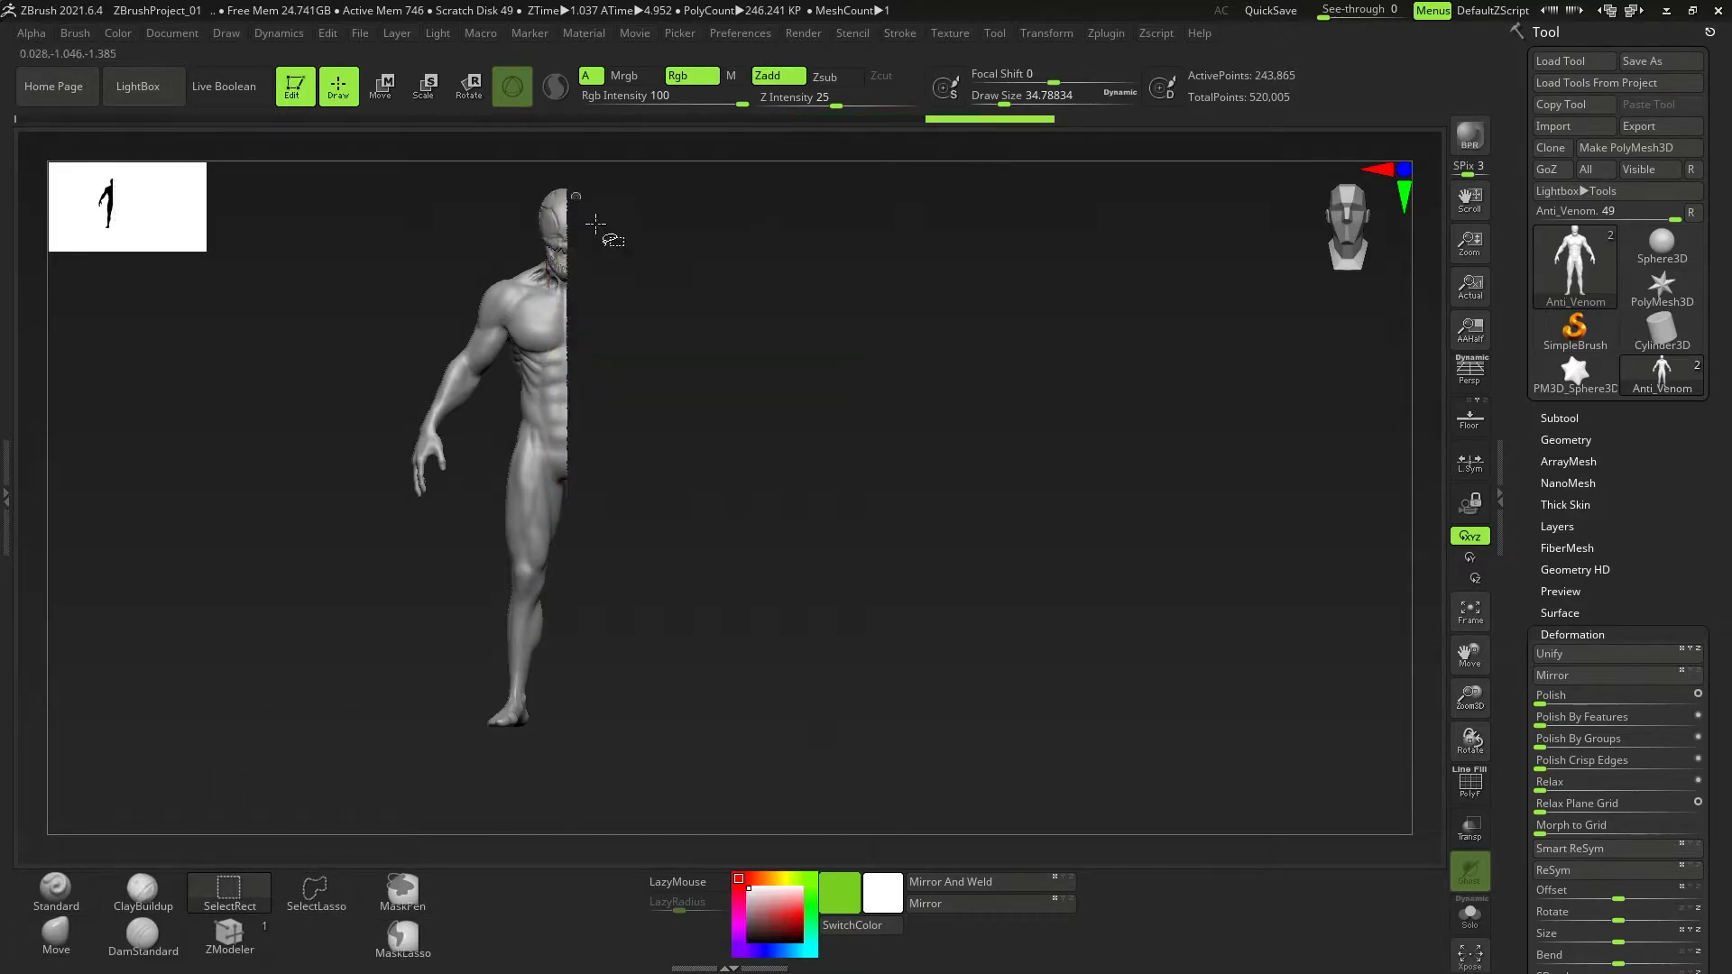
left_click_drag(699, 519, 715, 516)
left_click_drag(839, 558, 832, 621, "alt")
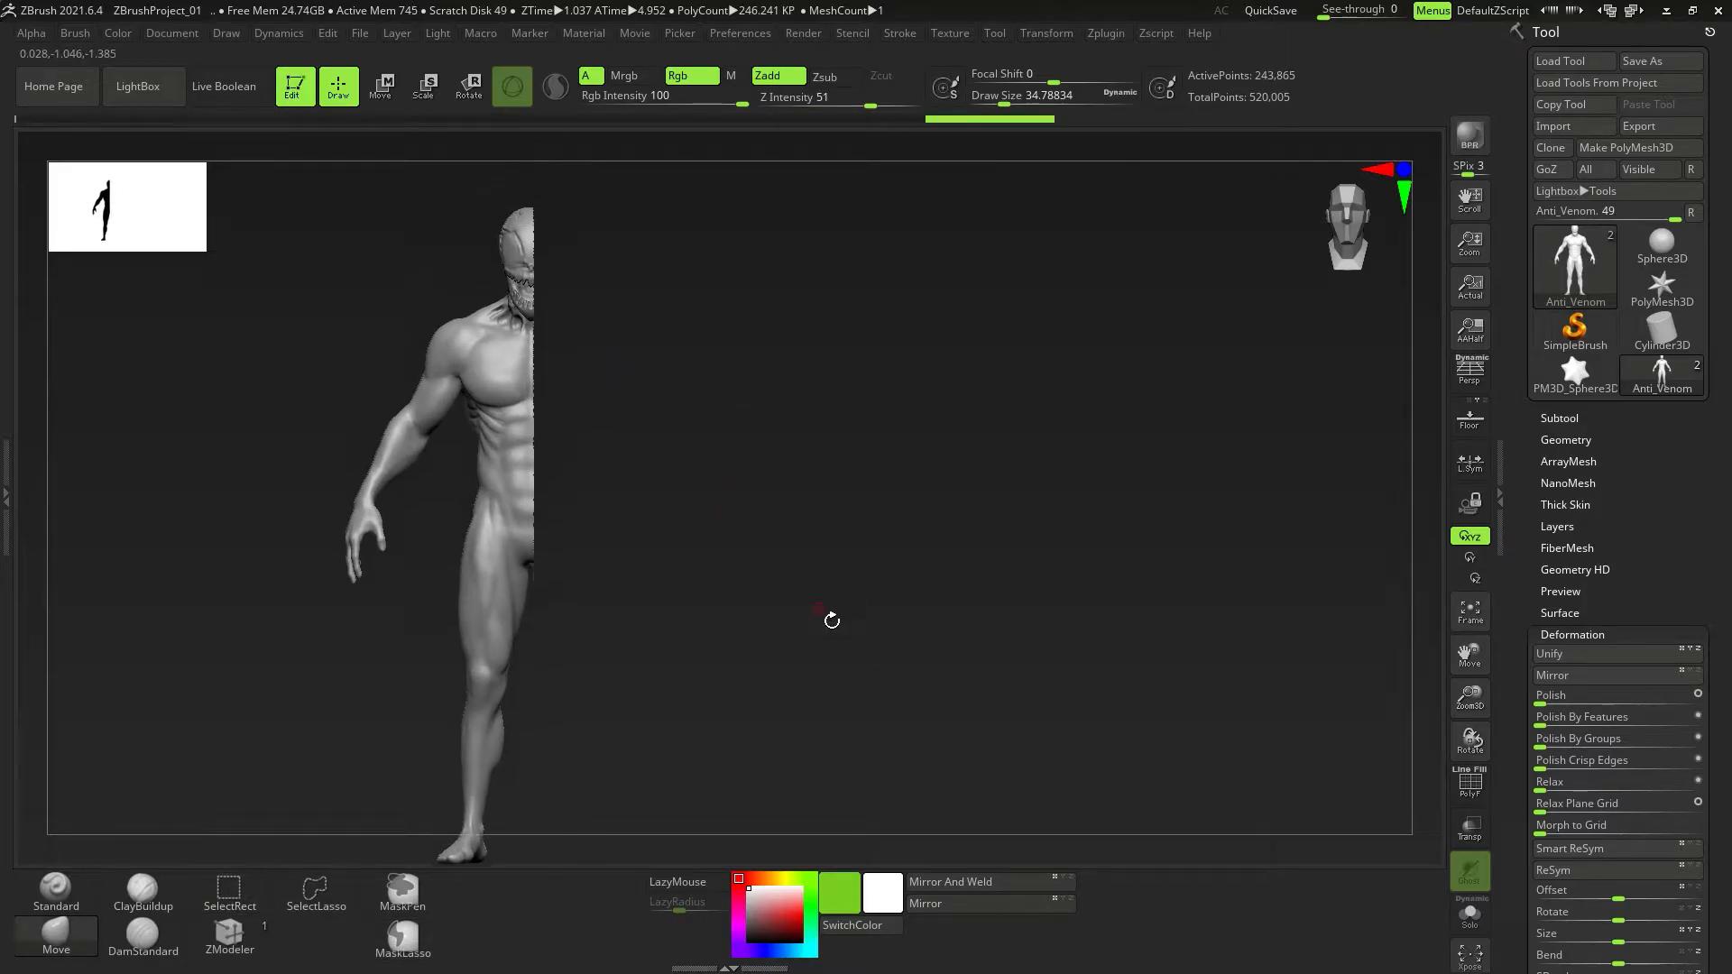
left_click(1574, 440)
scroll(1574, 496, "down", 5)
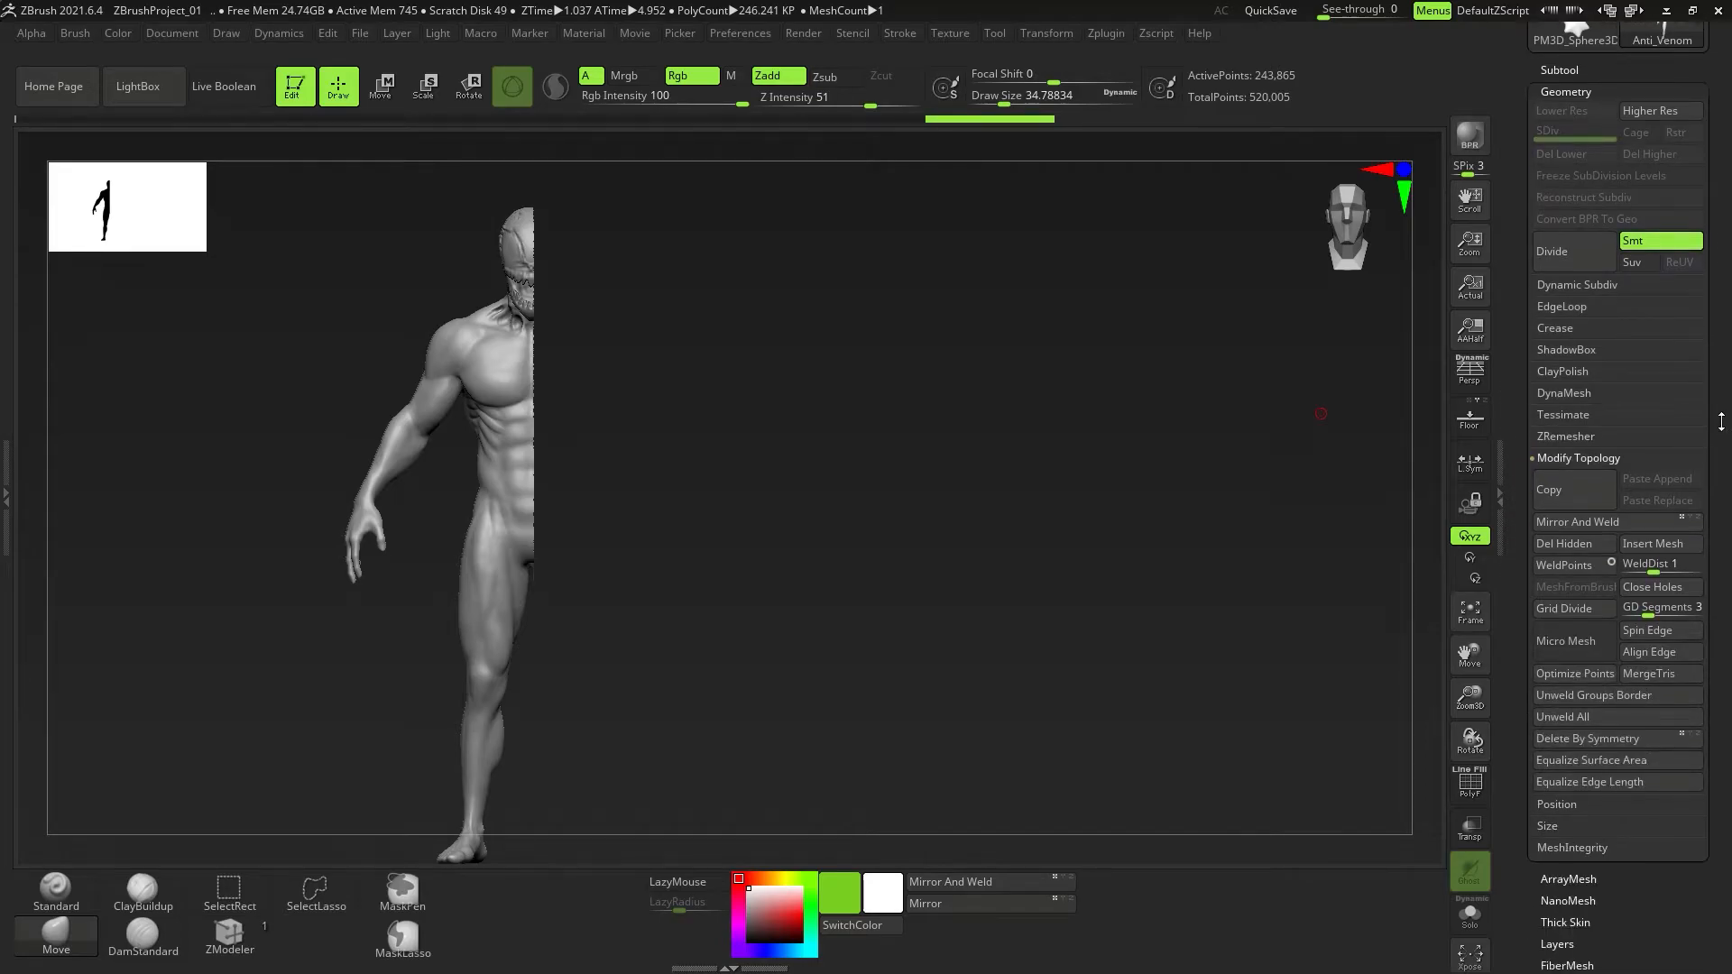
left_click_drag(720, 630, 735, 587, "alt")
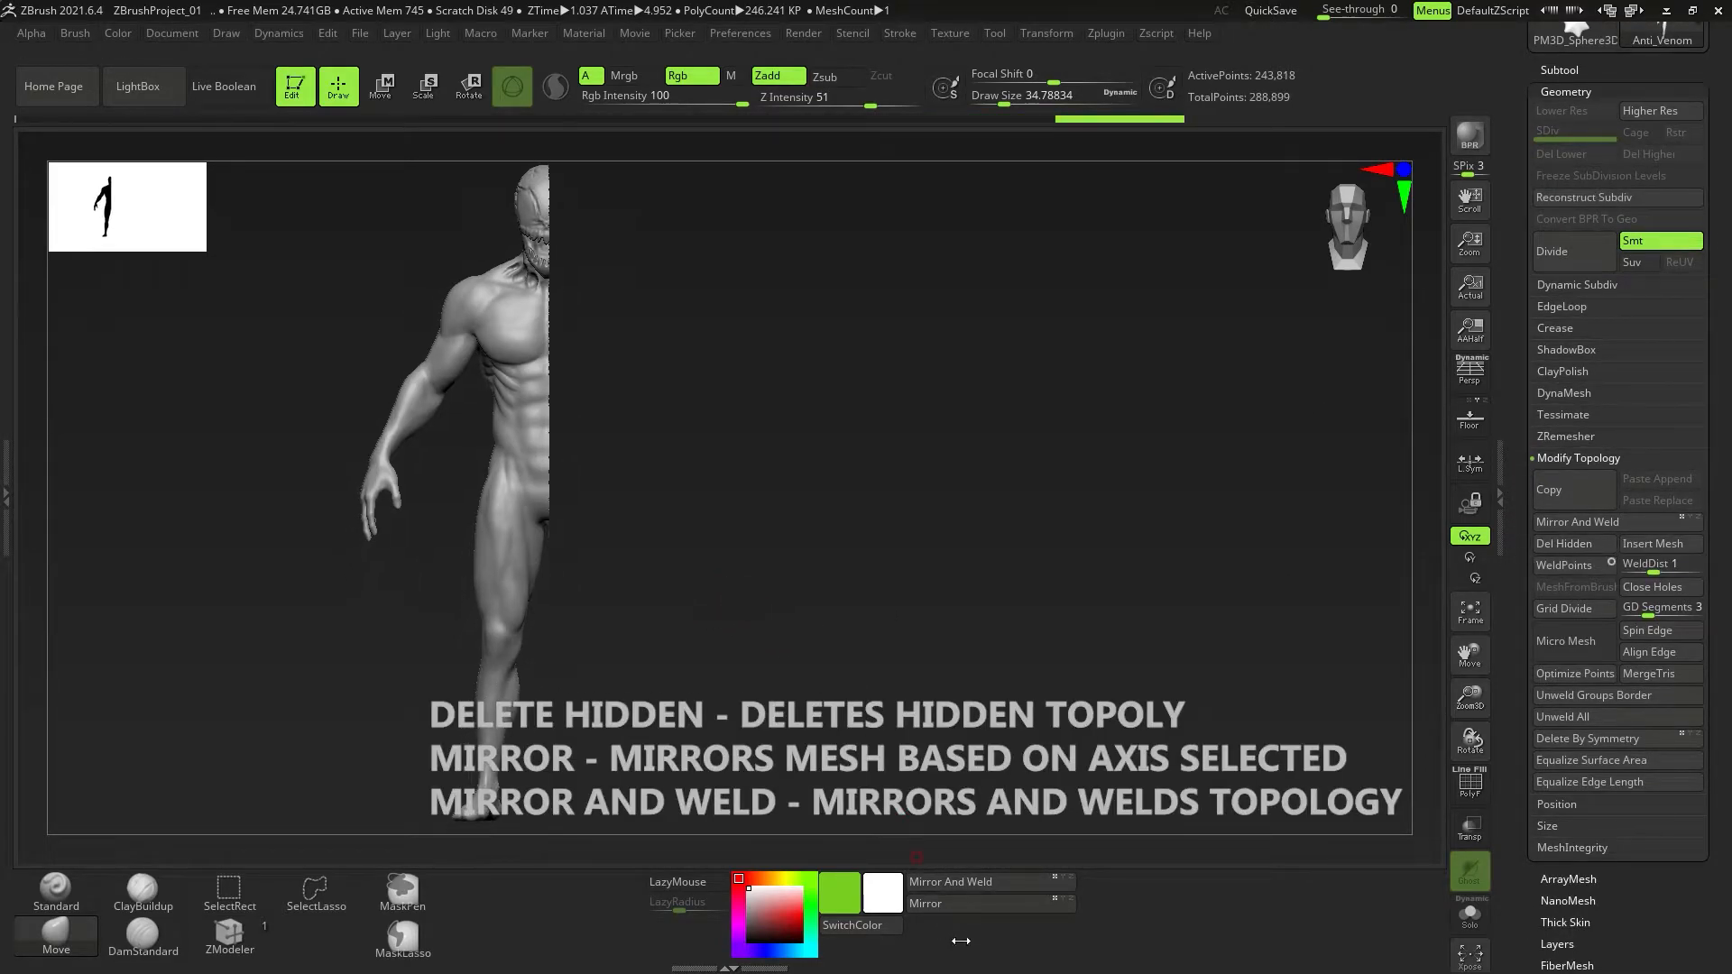
Try the Mirror command on the half body, including along the Y axis, and undo each flip.
left_click(948, 910)
key("ctrl+z")
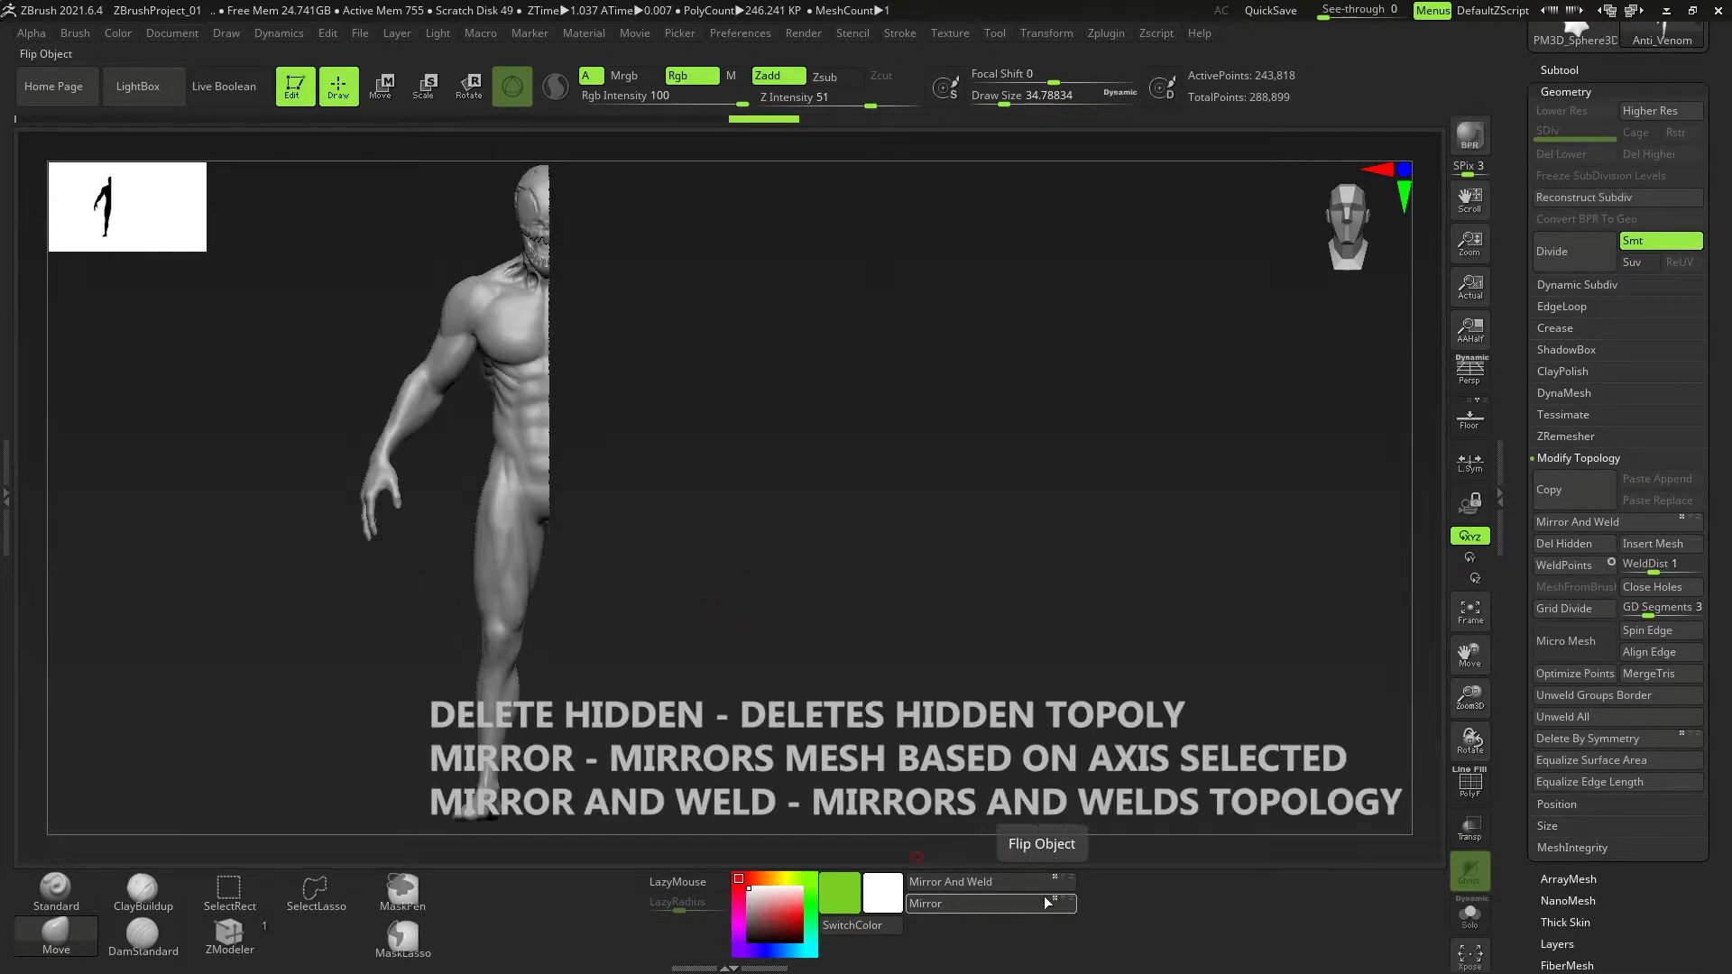
left_click(1021, 906)
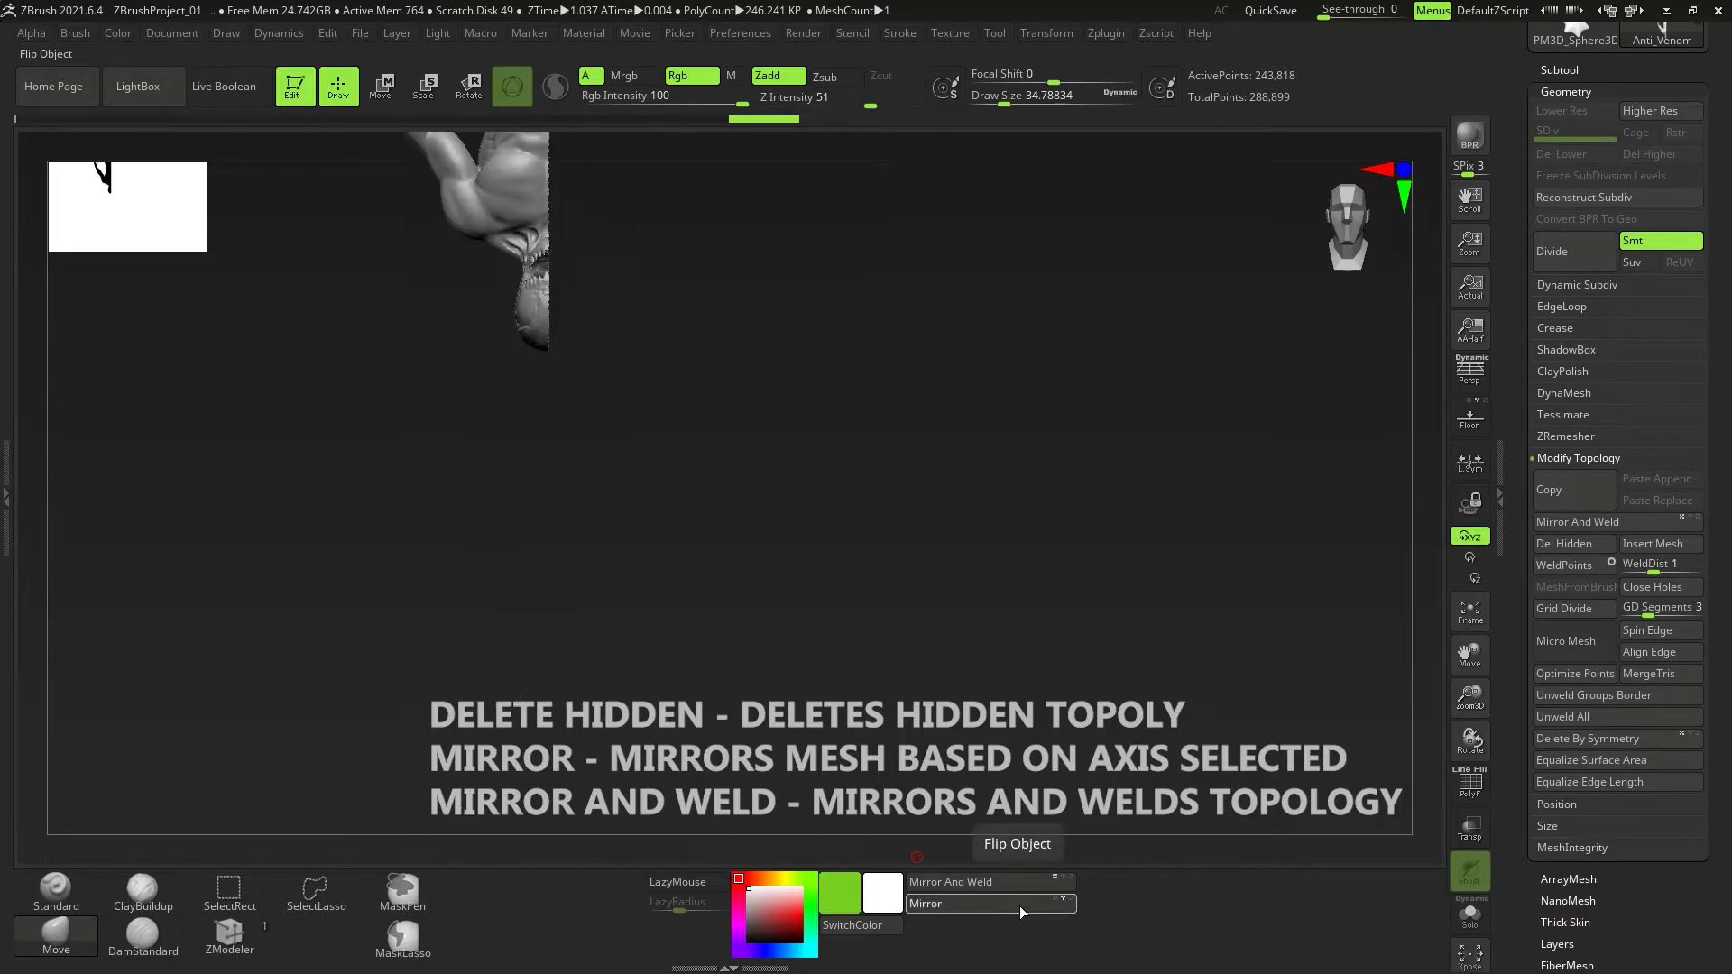
key("ctrl+z")
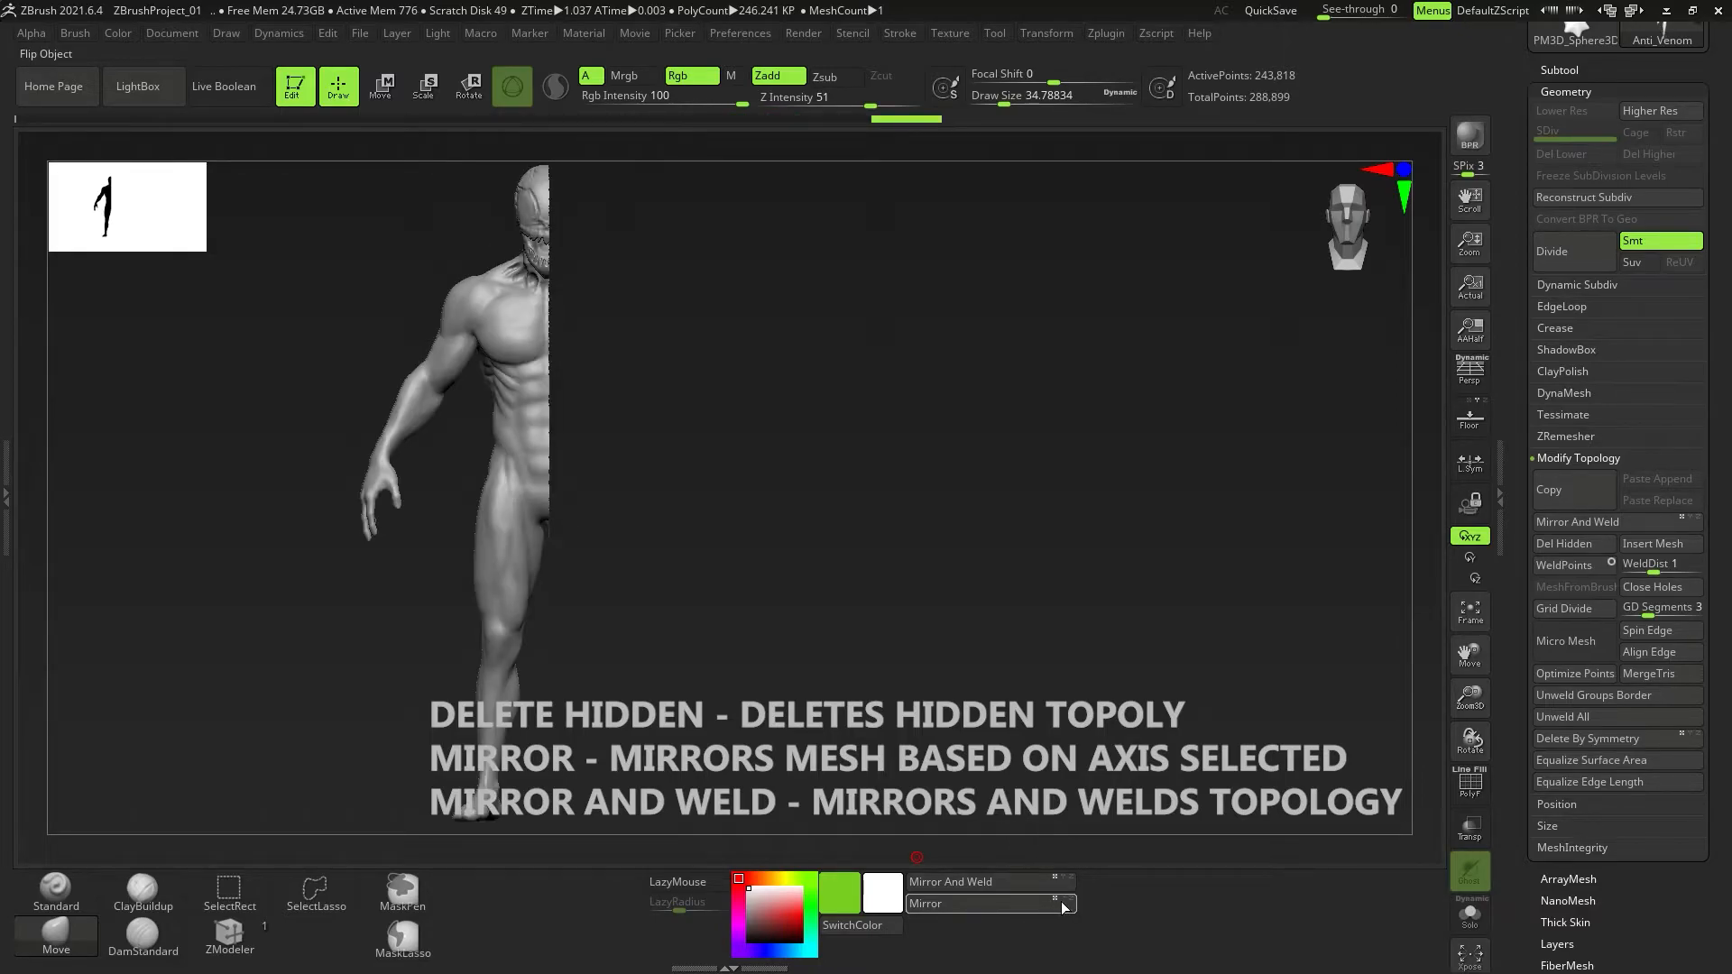
Rebuild the full body from the remaining half with Mirror And Weld along the X axis.
left_click(952, 883)
left_click_drag(633, 410, 608, 541, "alt")
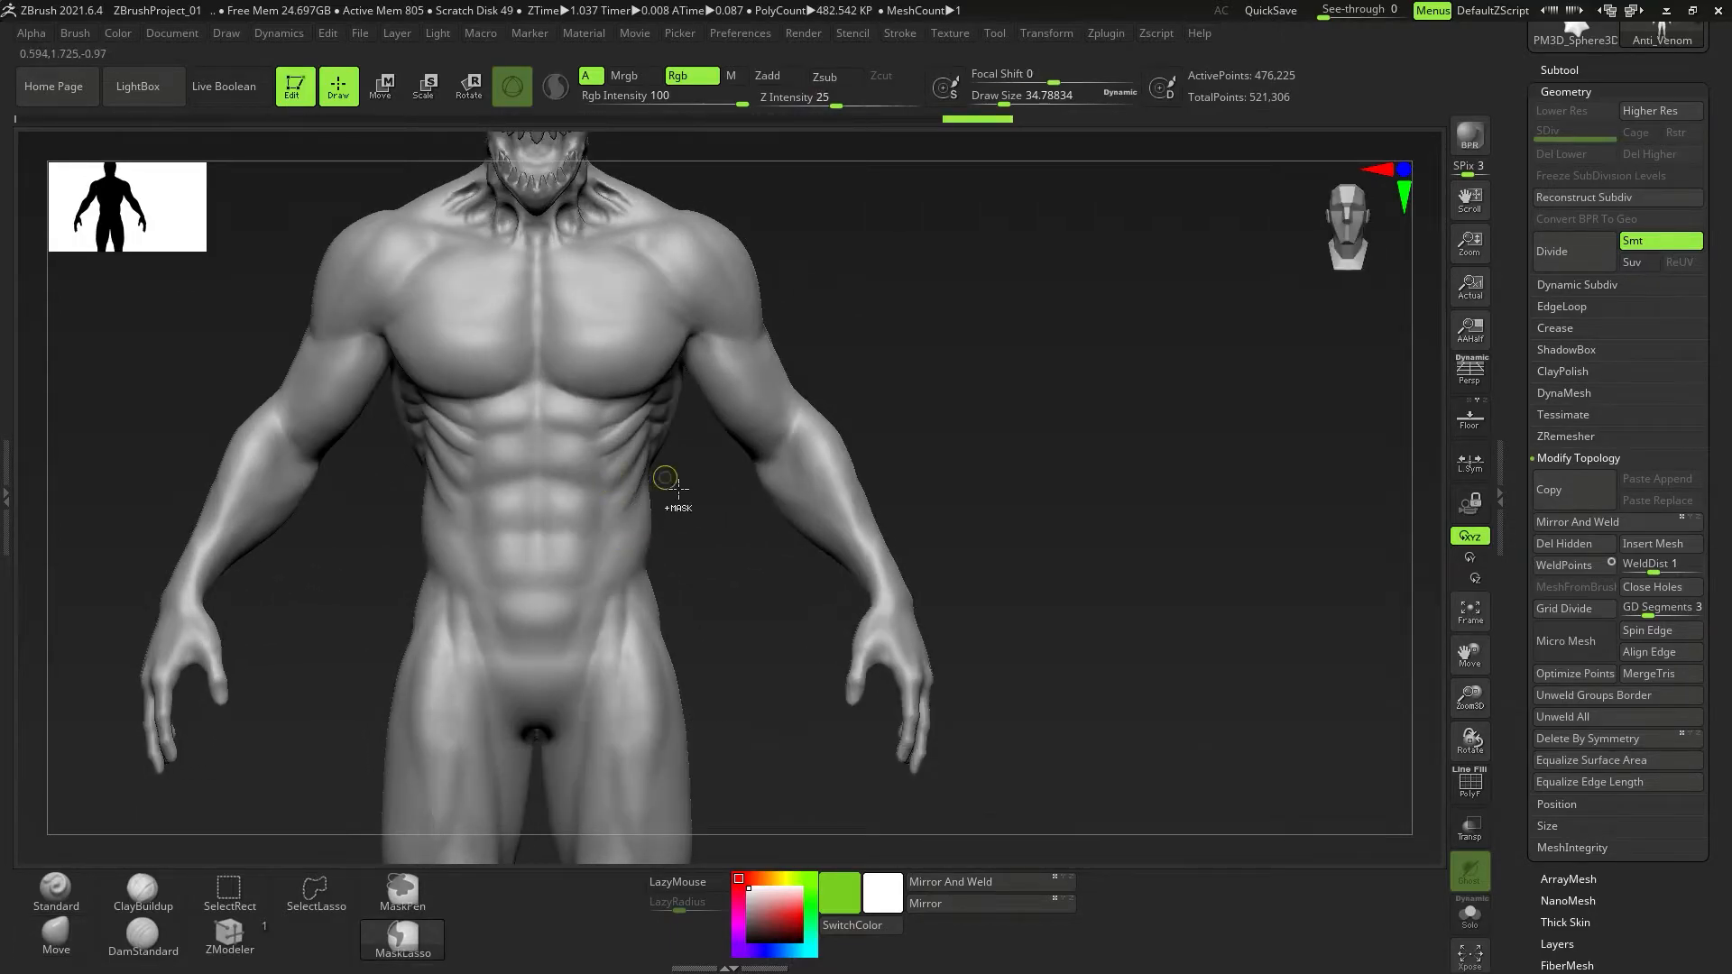
right_click_drag(678, 487, 707, 596, "ctrl")
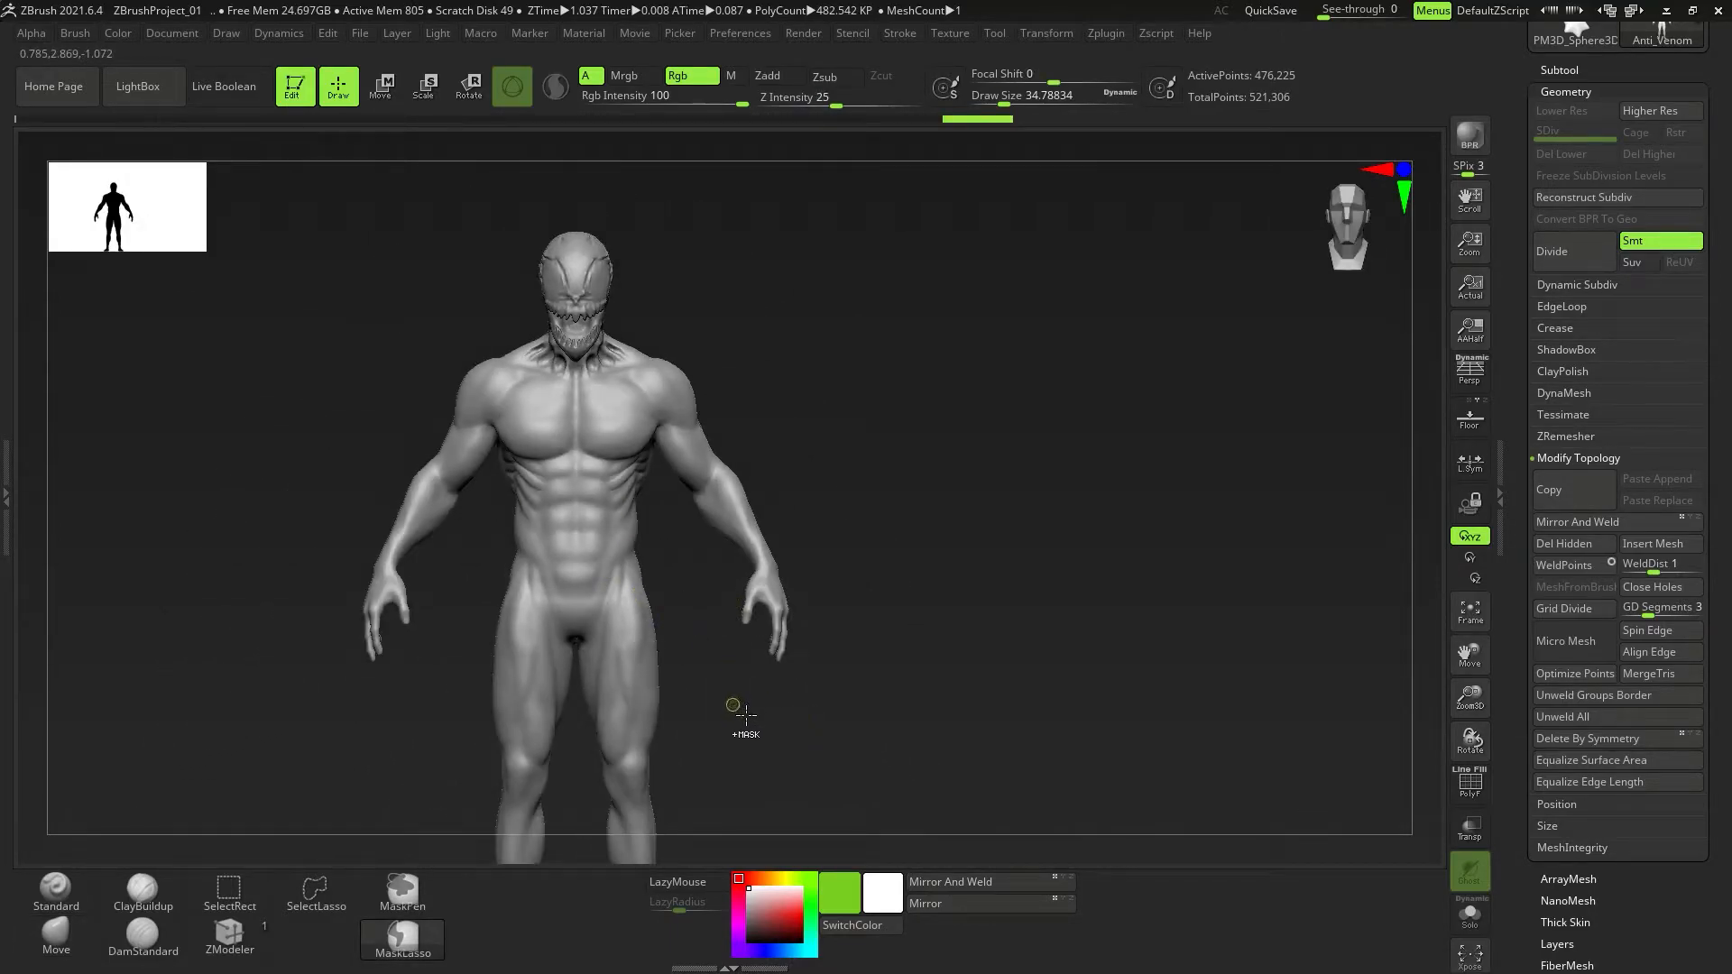
right_click_drag(748, 664, 750, 524, "ctrl")
right_click_drag(750, 523, 700, 617, "ctrl")
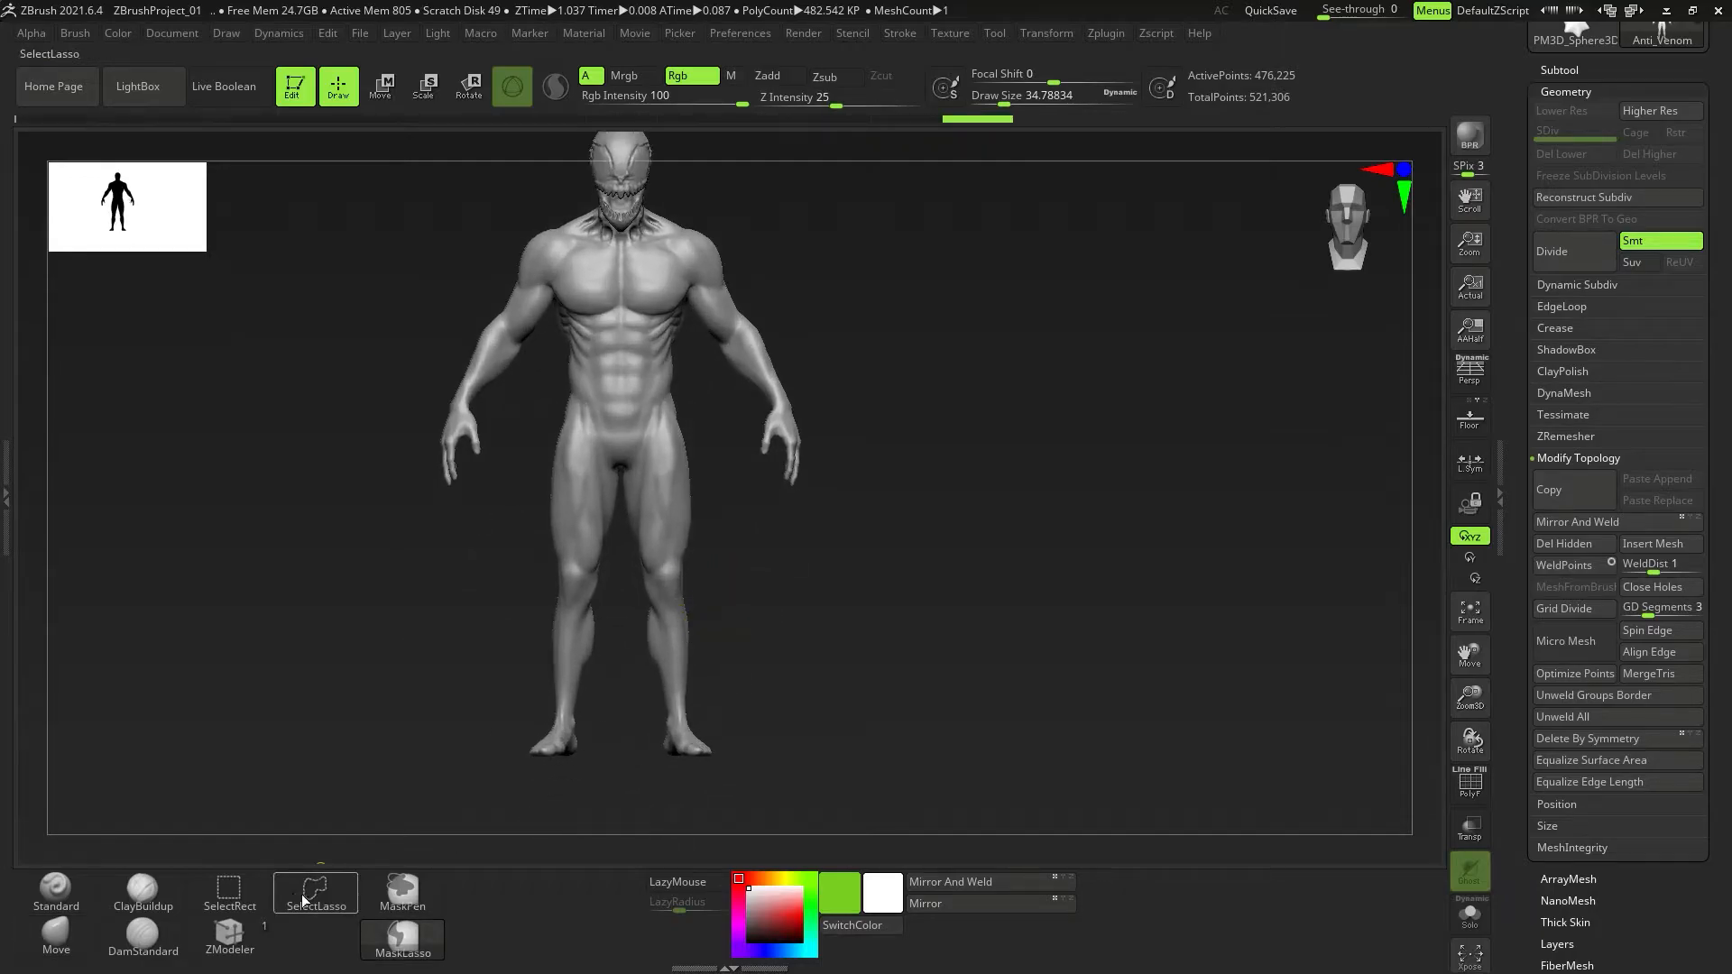
Try isolating part of the figure around the hand with a selection stroke, and unhide the whole body.
left_click(303, 901)
left_click(411, 929)
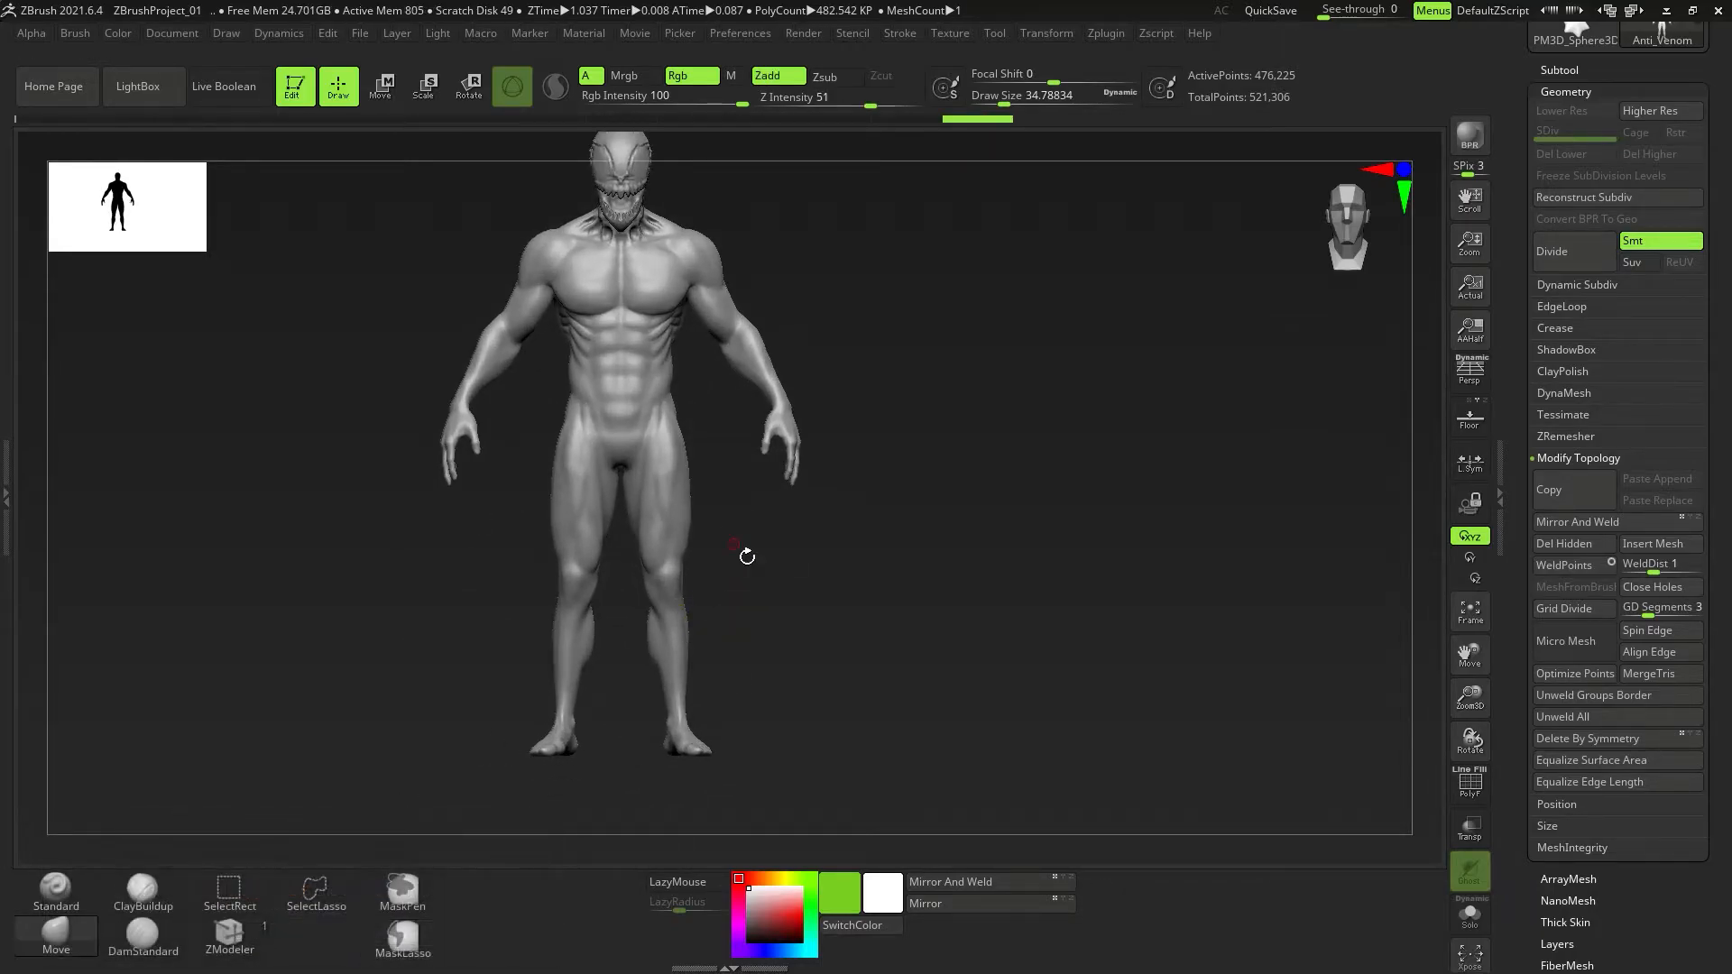
mouse_move(817, 574)
left_mouse_down("ctrl+shift")
mouse_move(903, 379)
mouse_move(726, 510)
left_mouse_up("ctrl+shift")
left_click(815, 491, "ctrl+shift")
Mask a short vertical stripe on the spine between the shoulder blades with MaskPen.
mouse_move(680, 490)
right_mouse_down("ctrl")
mouse_move(671, 408)
mouse_move(609, 533)
mouse_move(577, 665)
right_mouse_up("ctrl")
right_click_drag(794, 555, 451, 546)
right_click_drag(708, 537, 723, 491, "ctrl")
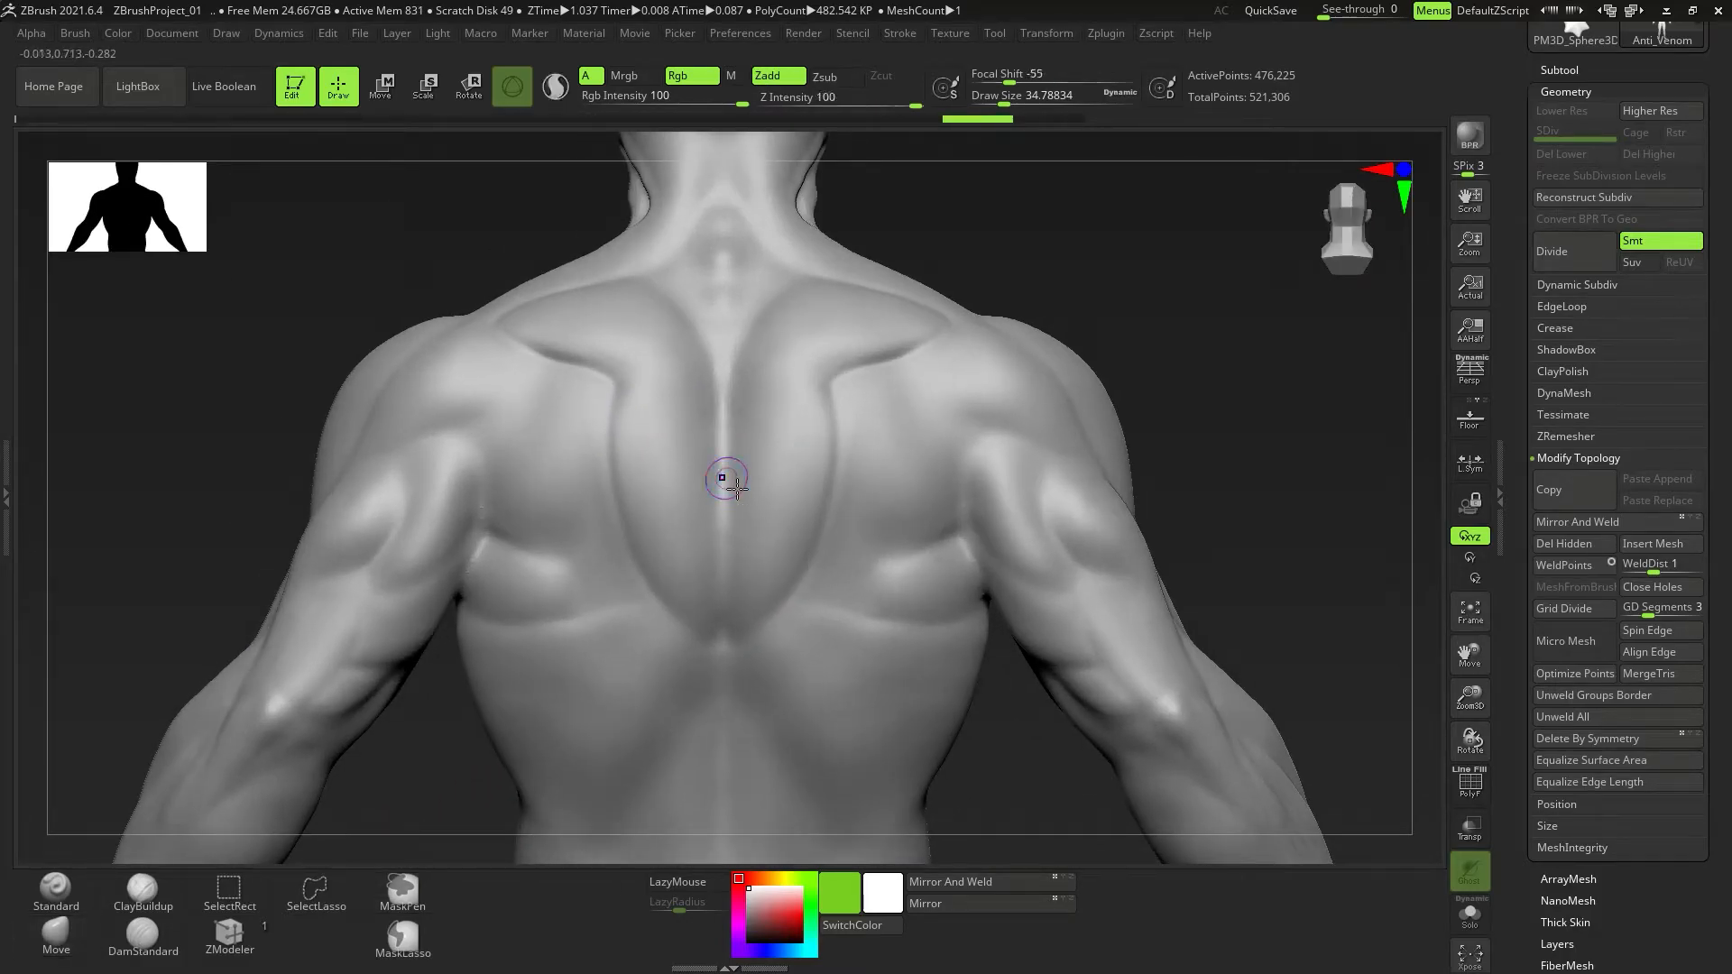
key("shift+f")
key("shift+f")
left_click_drag(723, 417, 729, 351, "ctrl")
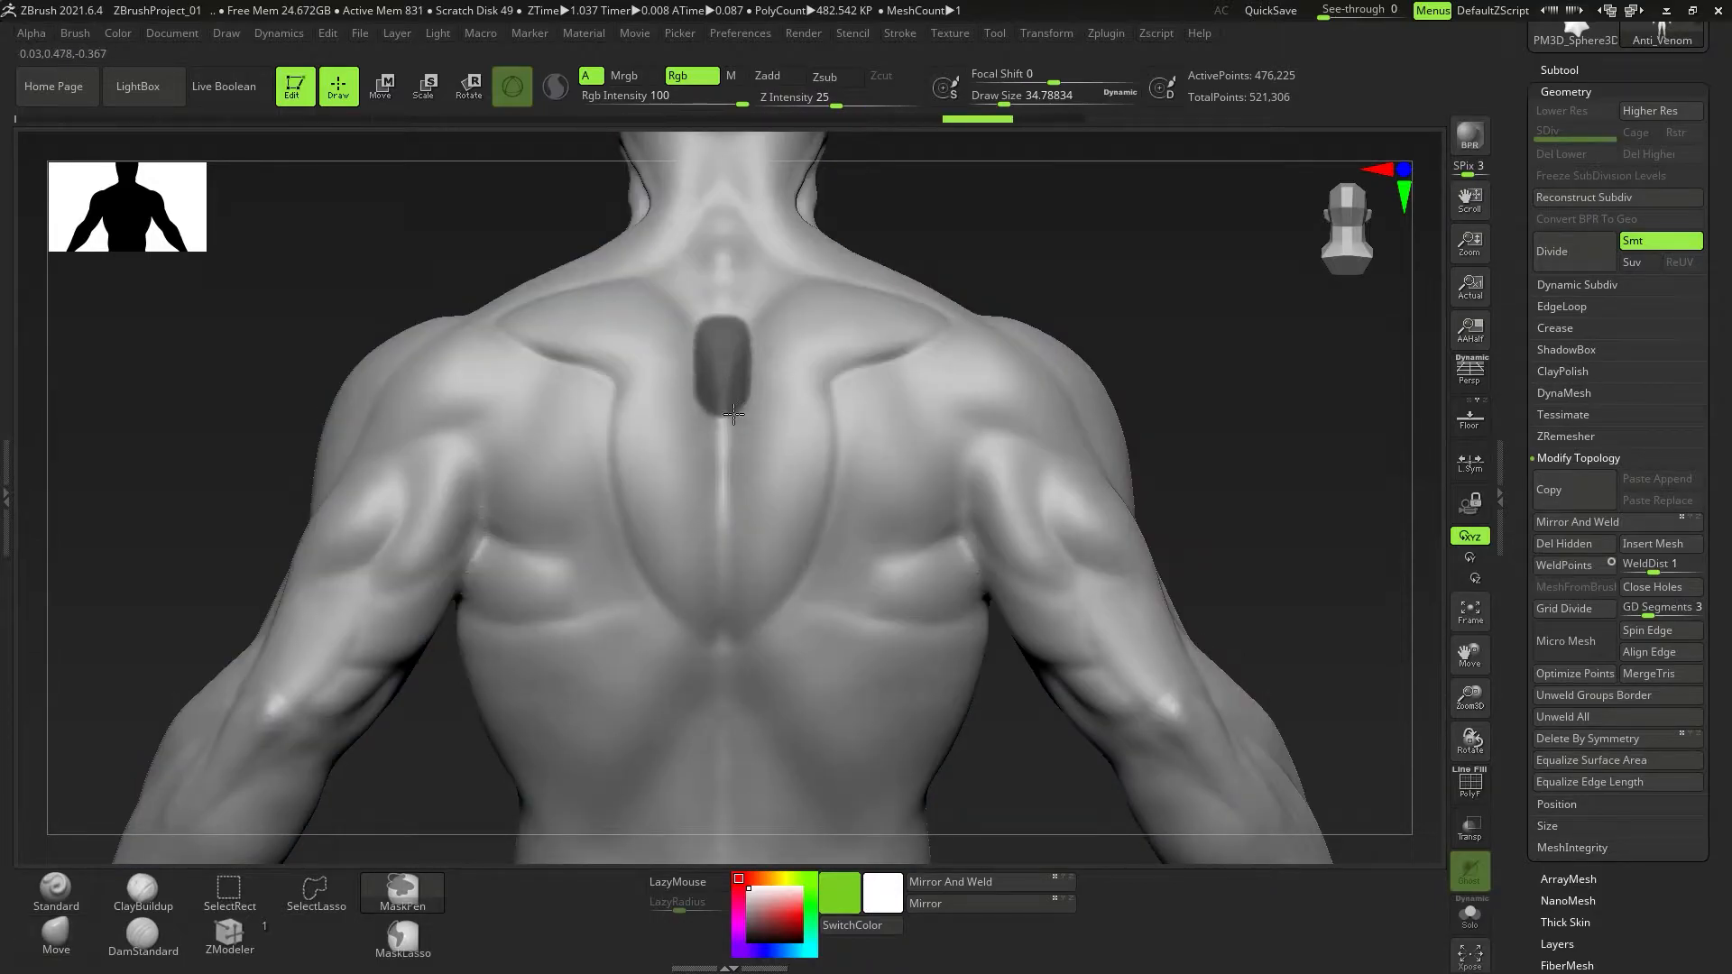
Mask a second, longer stripe down the spine, widening its upper part with a Draw Size of about 54.
right_click_drag(734, 414, 676, 472, "ctrl")
right_click_drag(758, 512, 708, 398, "alt")
left_click_drag(717, 346, 713, 363, "ctrl")
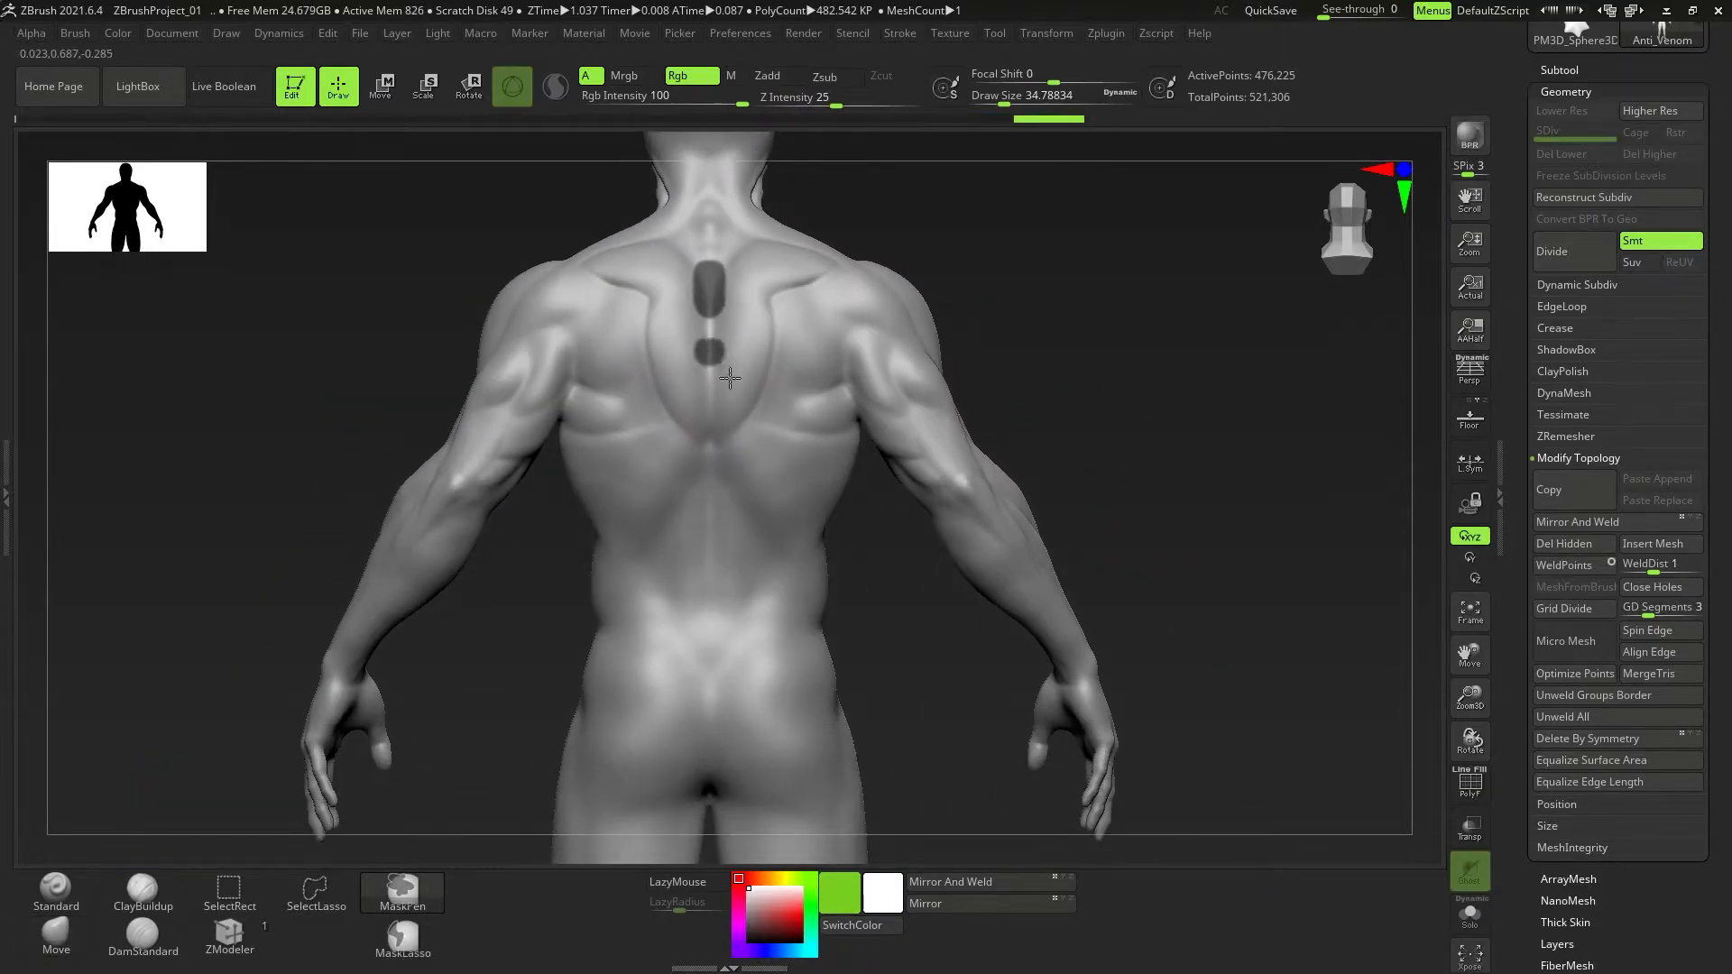
key("s")
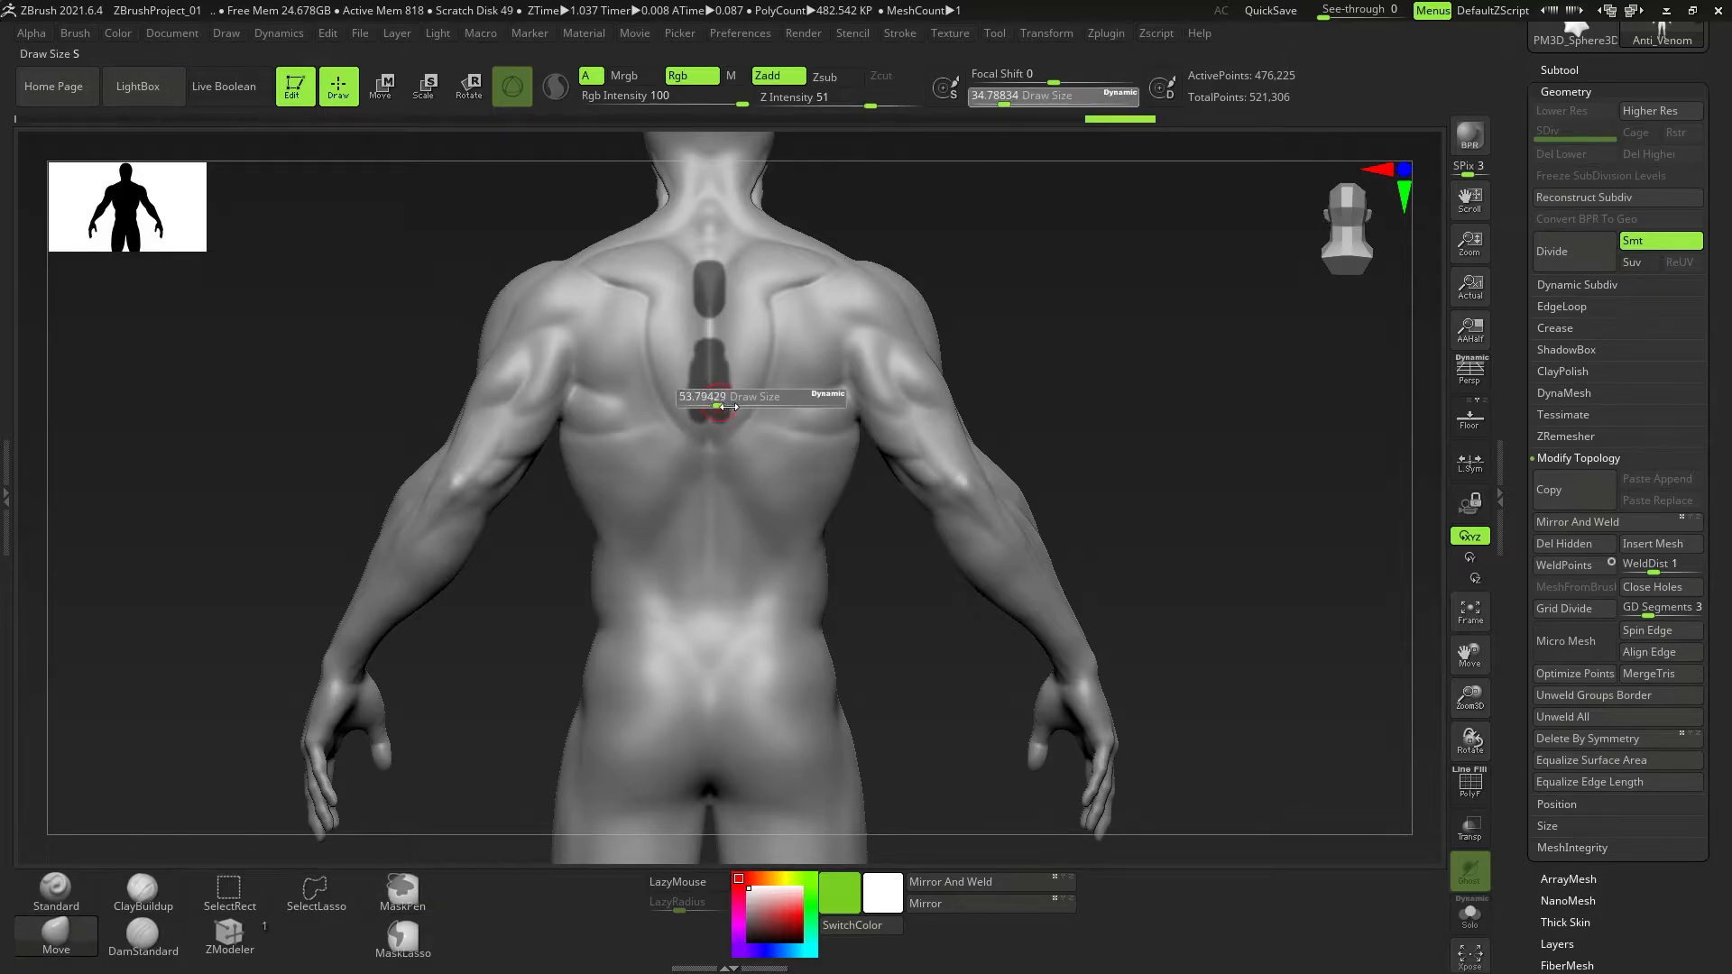
key("ctrl")
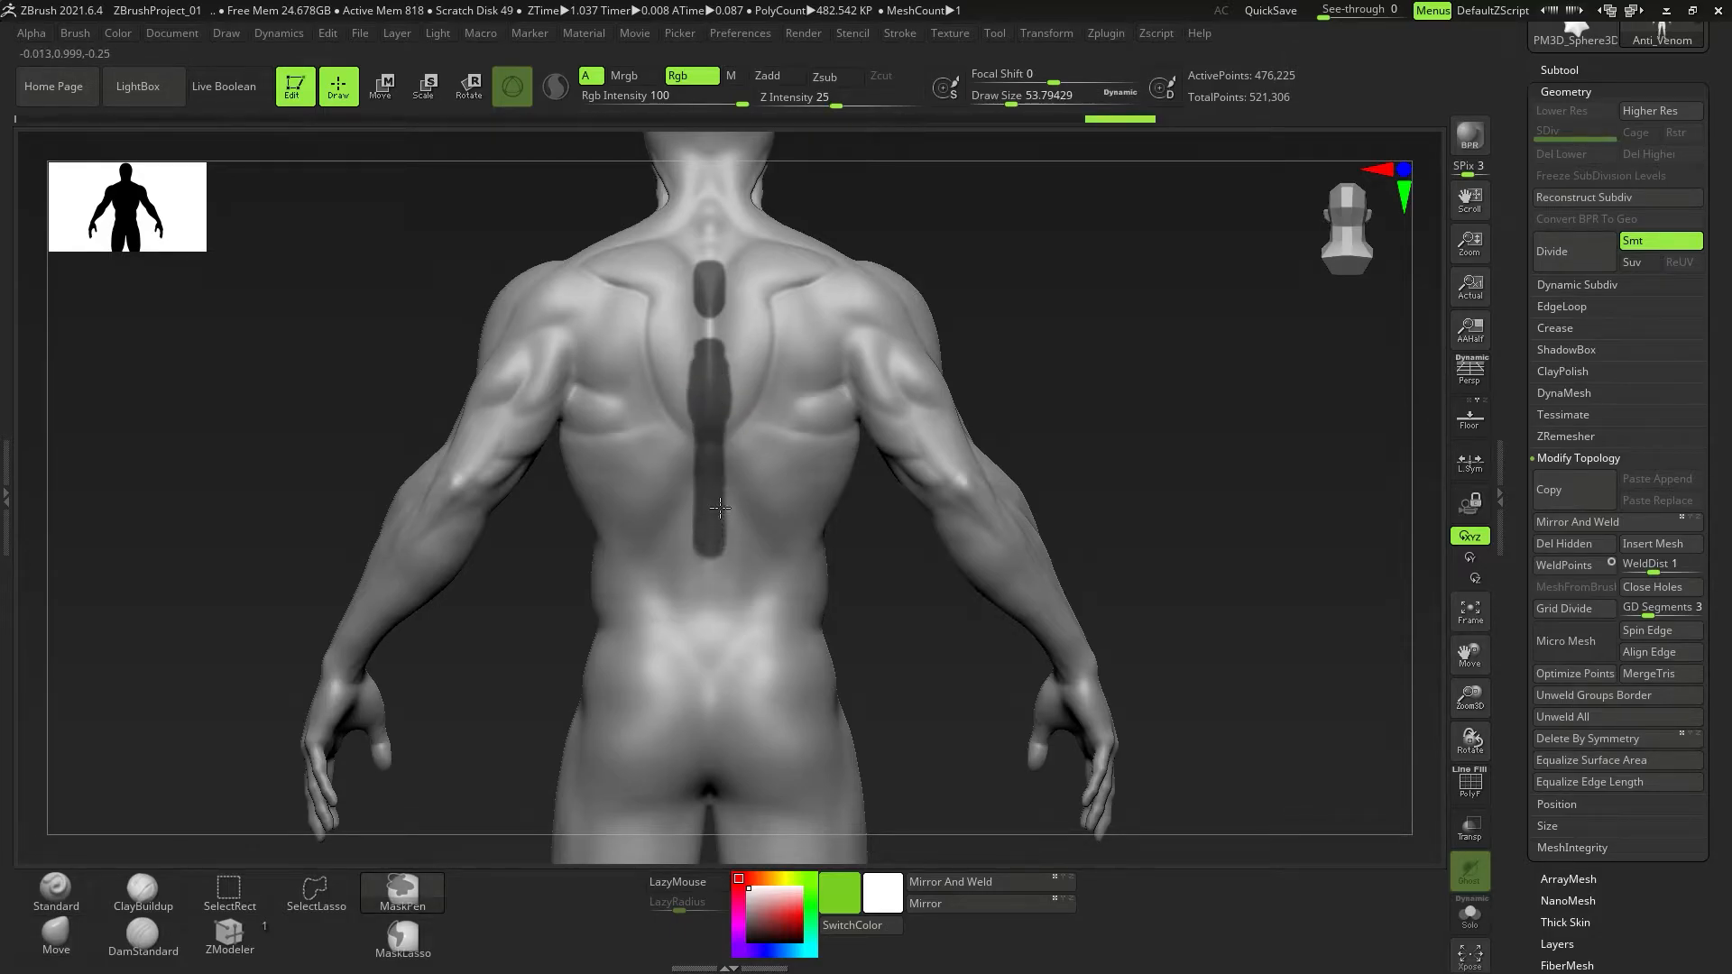
right_click_drag(725, 527, 699, 625, "alt")
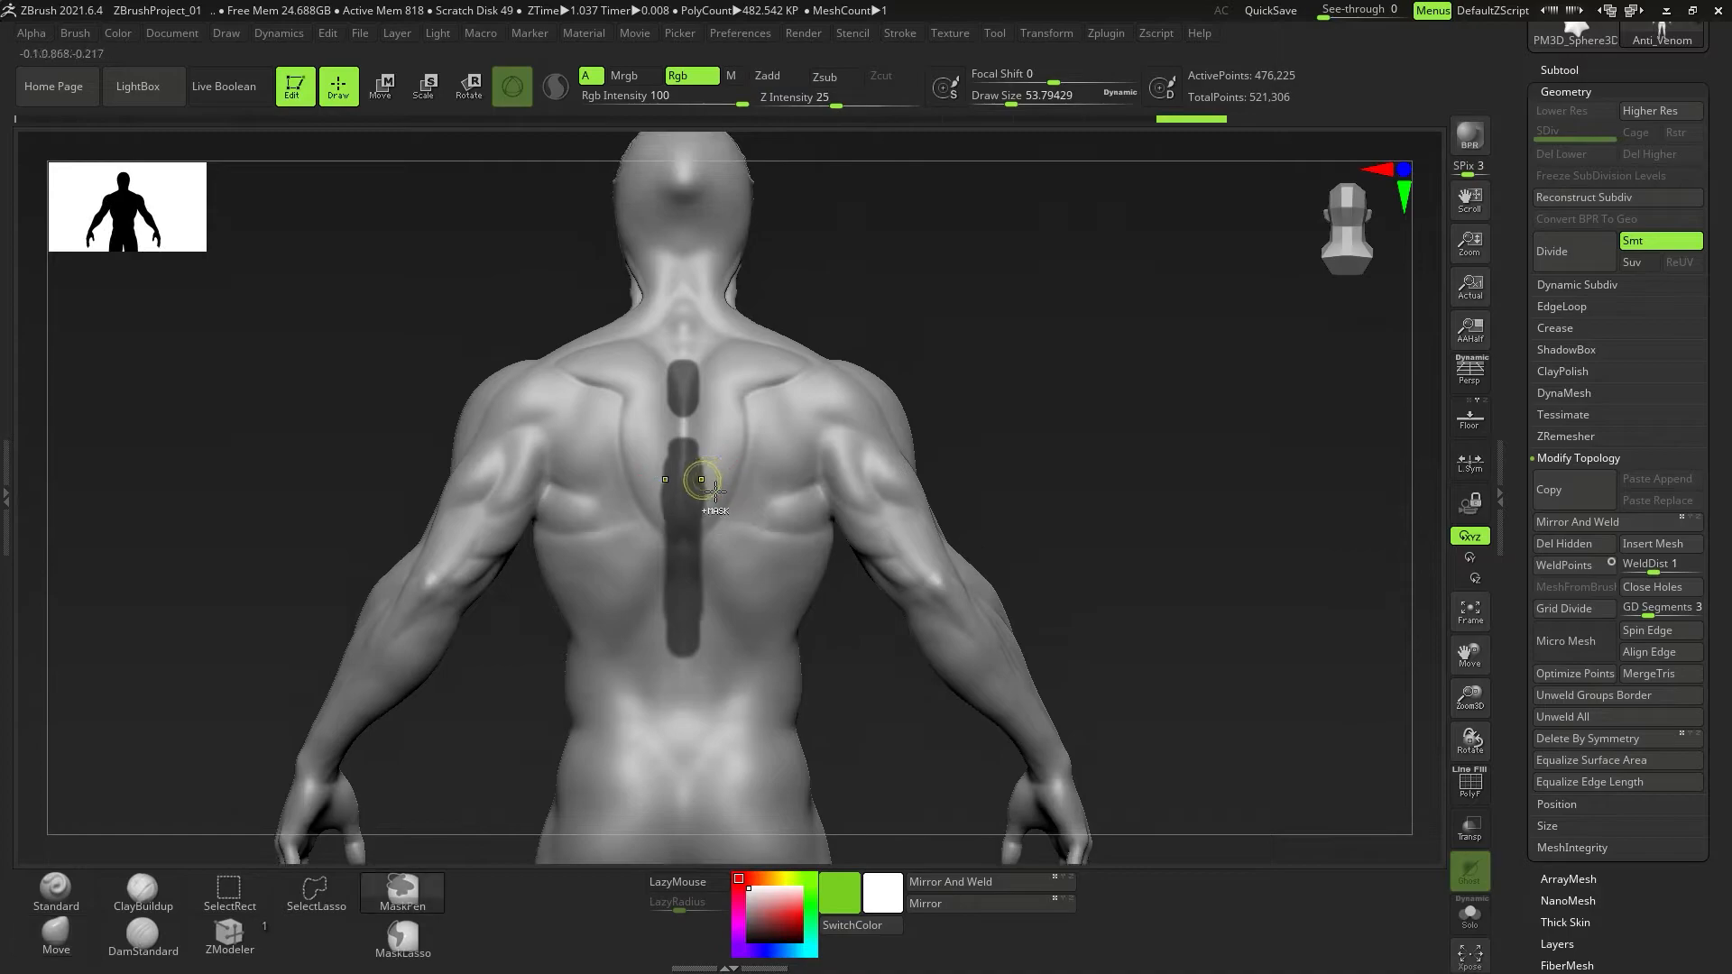
With a Draw Size of about 41, mask symmetrical spider legs across the shoulder blades and down the lower back.
key("s")
left_click_drag(763, 475, 756, 476)
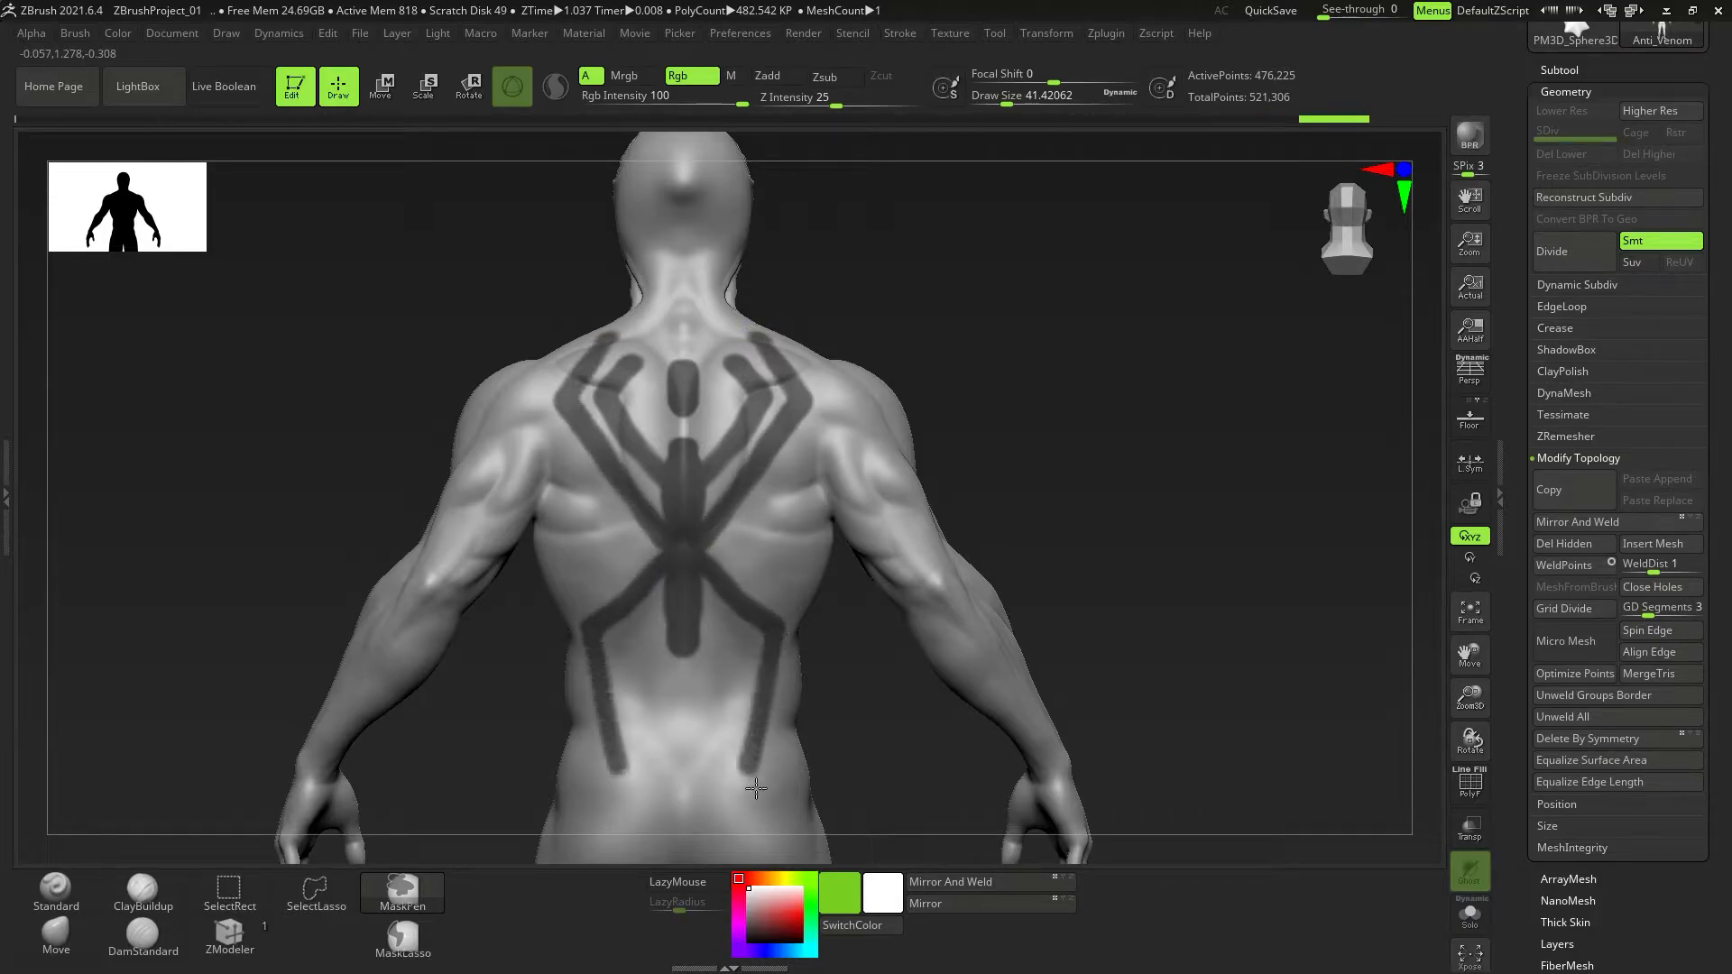
right_click_drag(756, 726, 749, 647, "alt")
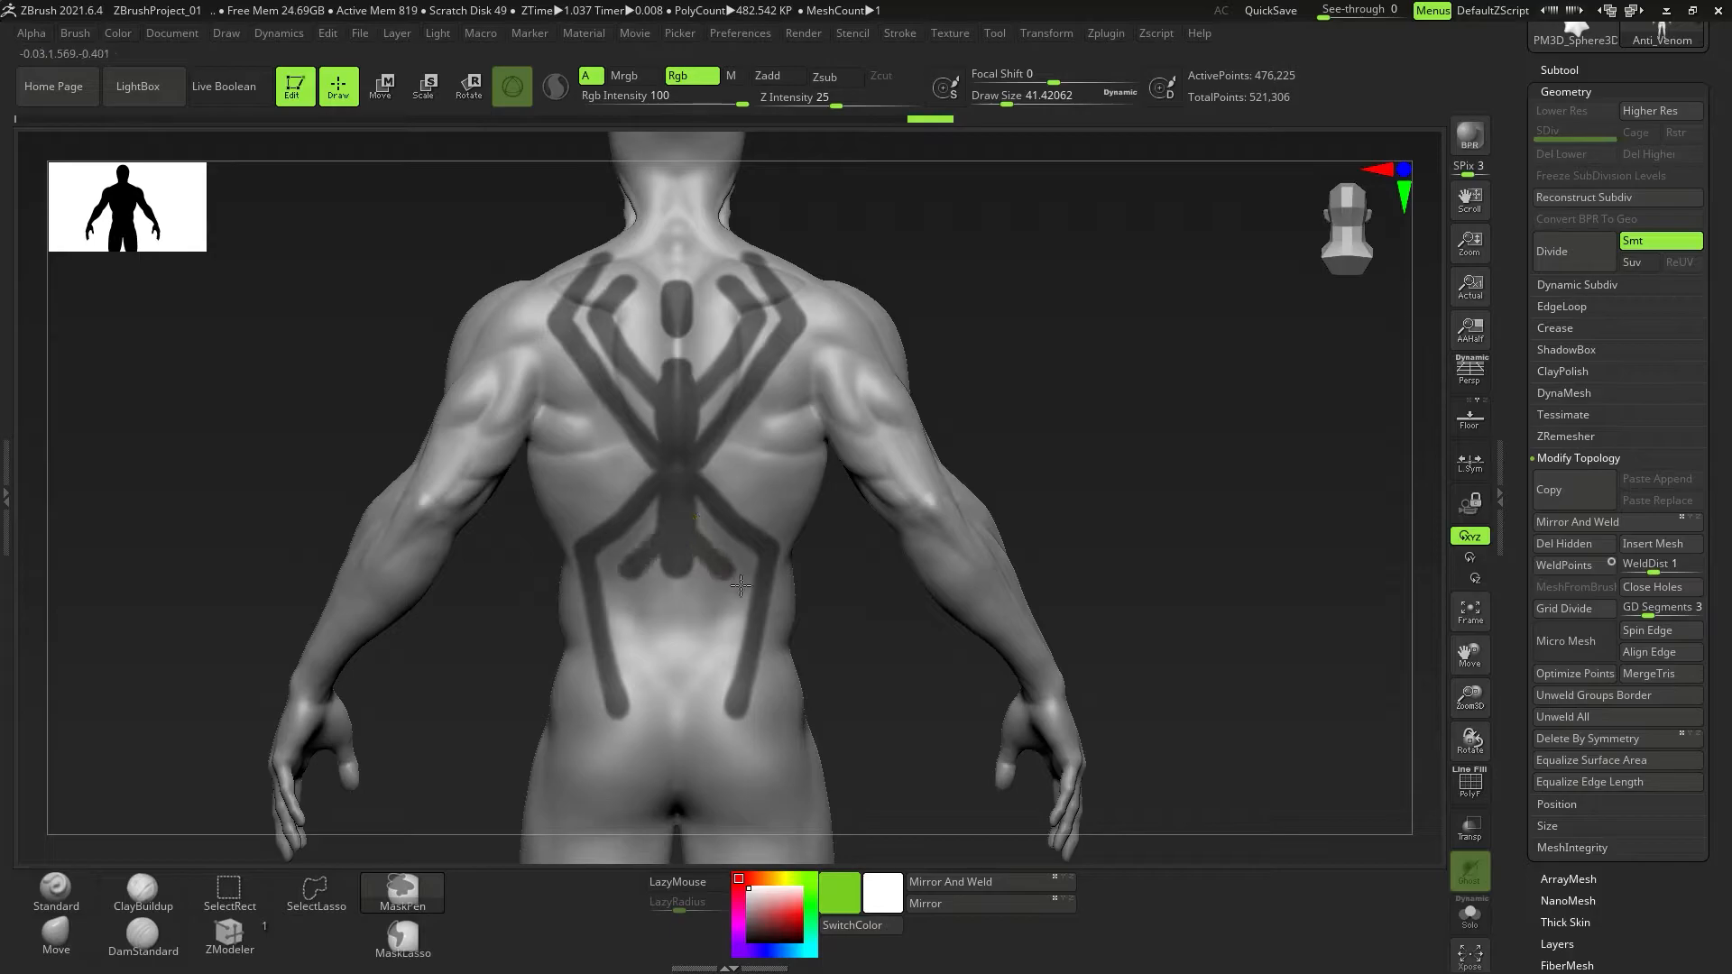
right_click_drag(738, 528, 738, 541, "ctrl")
Undo the last mask strokes and redraw the spider's outer and inner lower legs, angled inward on the lower back.
key("ctrl+z")
key("ctrl+z")
mouse_move(702, 470)
left_mouse_down()
mouse_move(808, 577)
mouse_move(765, 705)
left_mouse_up()
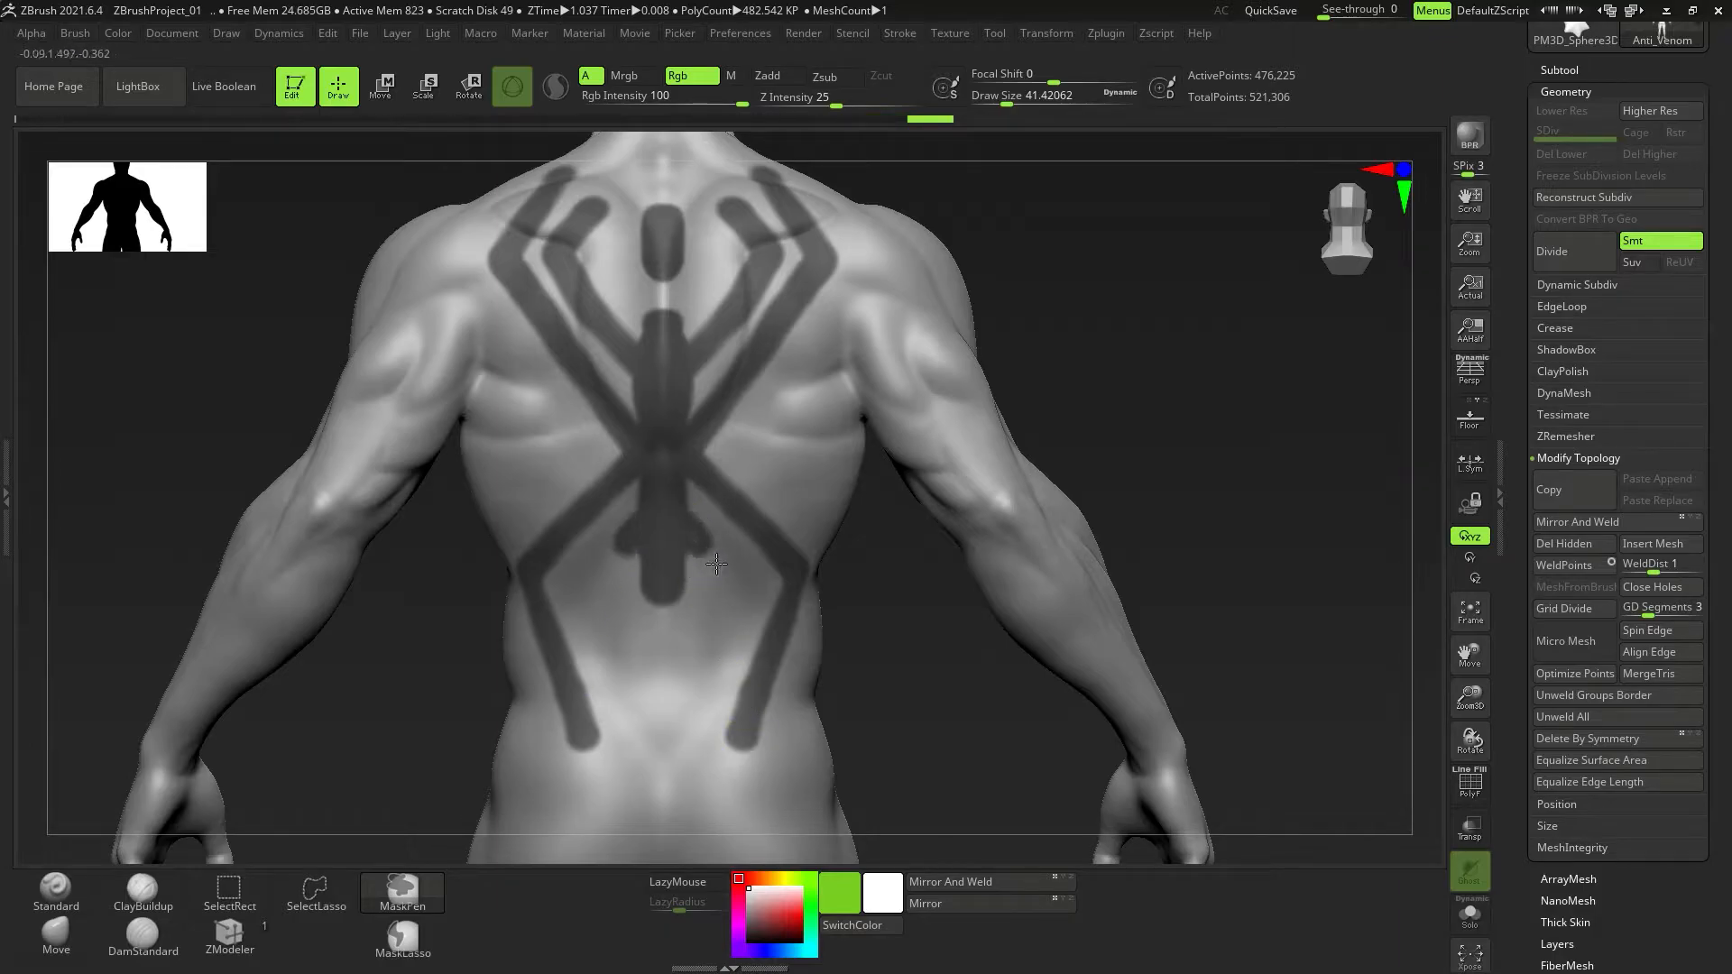
left_click_drag(737, 590, 709, 681)
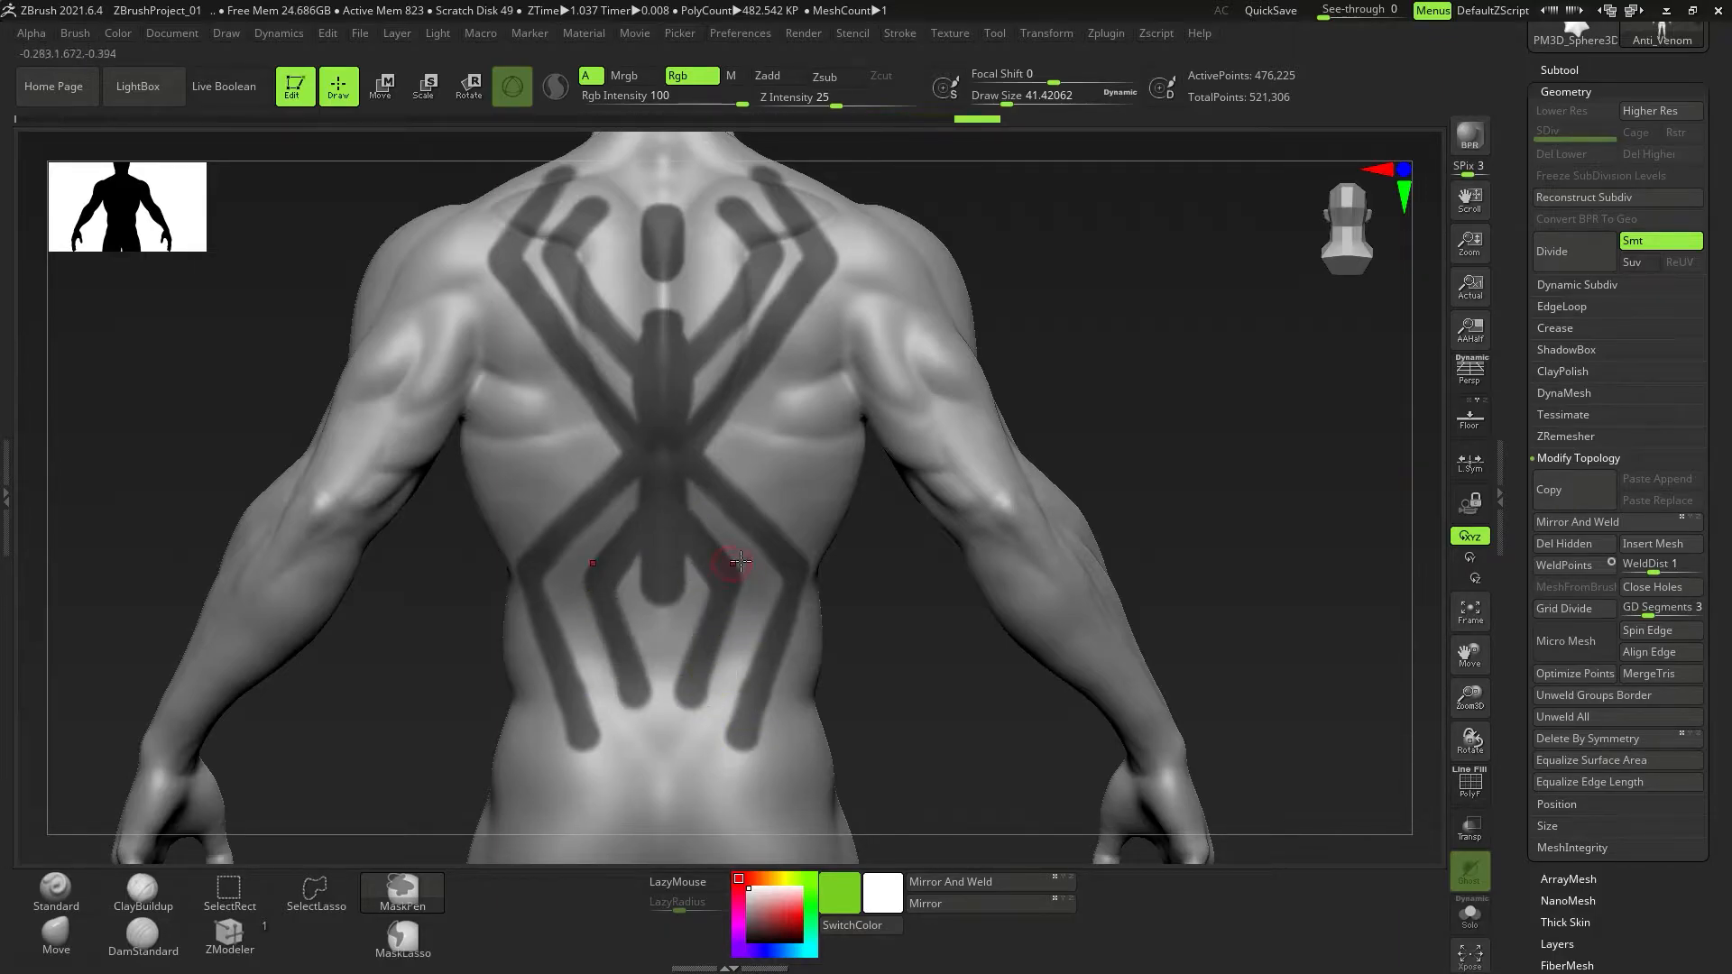
Turn the masked spider emblem on the back into its own polygroup and check it with the polyframe.
right_click_drag(741, 563, 712, 677, "alt")
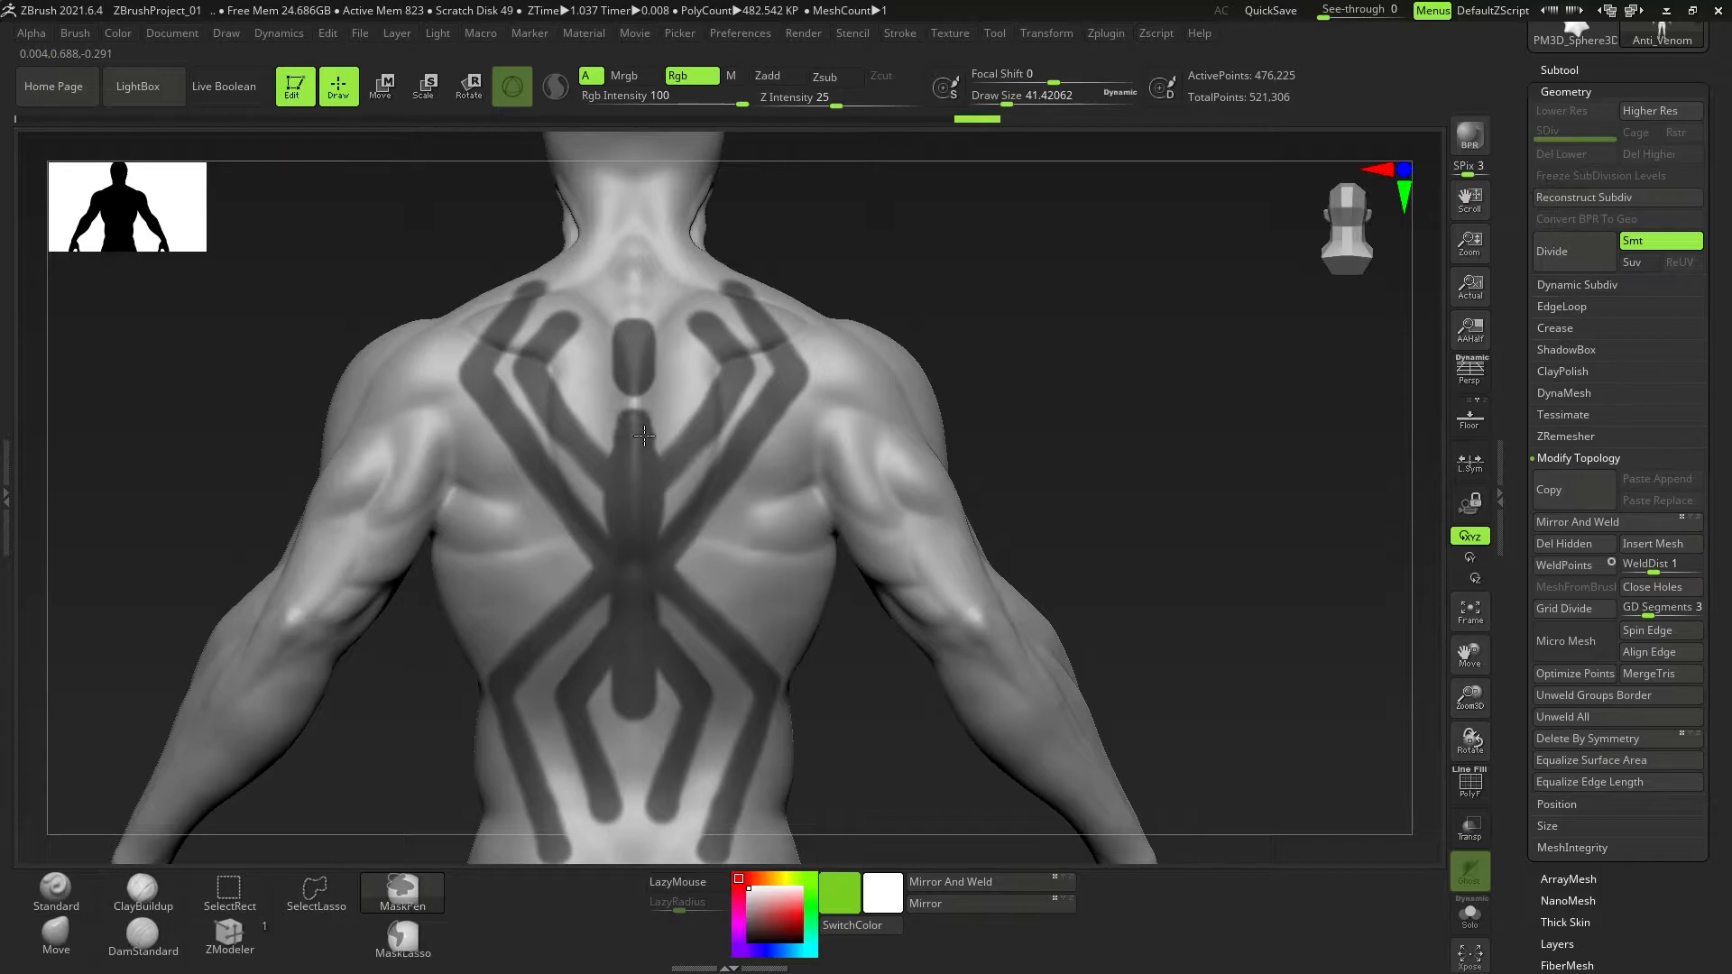
mouse_move(696, 453)
right_mouse_down()
mouse_move(778, 433)
mouse_move(801, 451)
right_mouse_up()
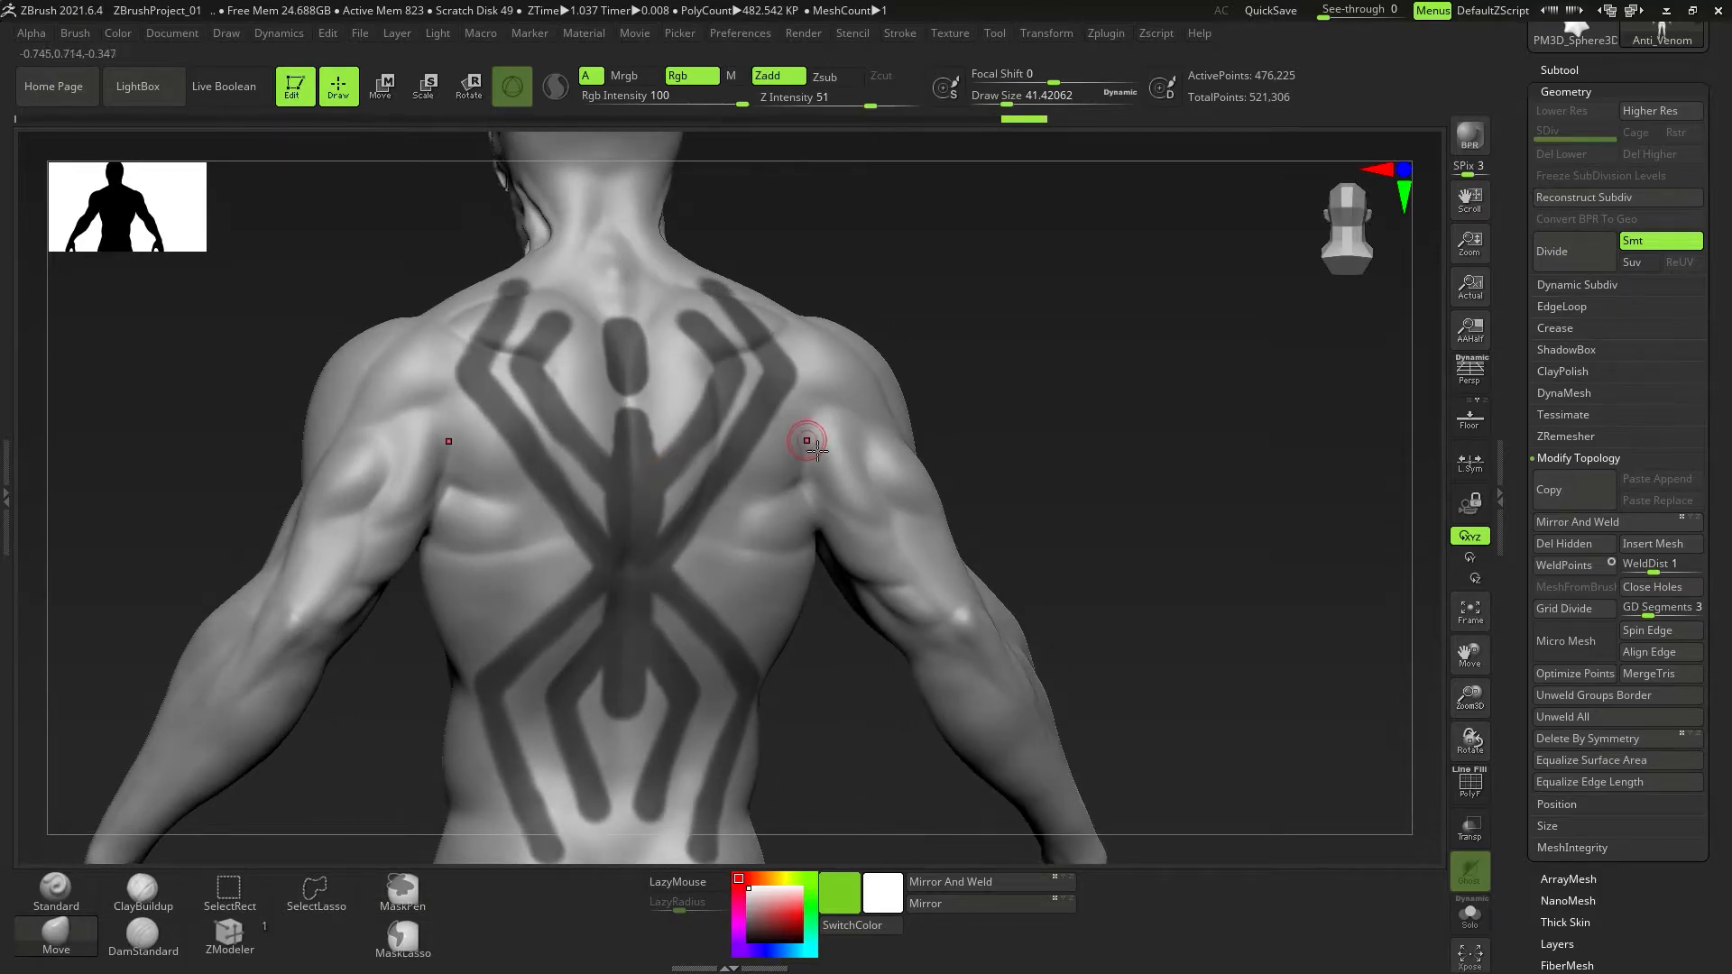
key("shift+f")
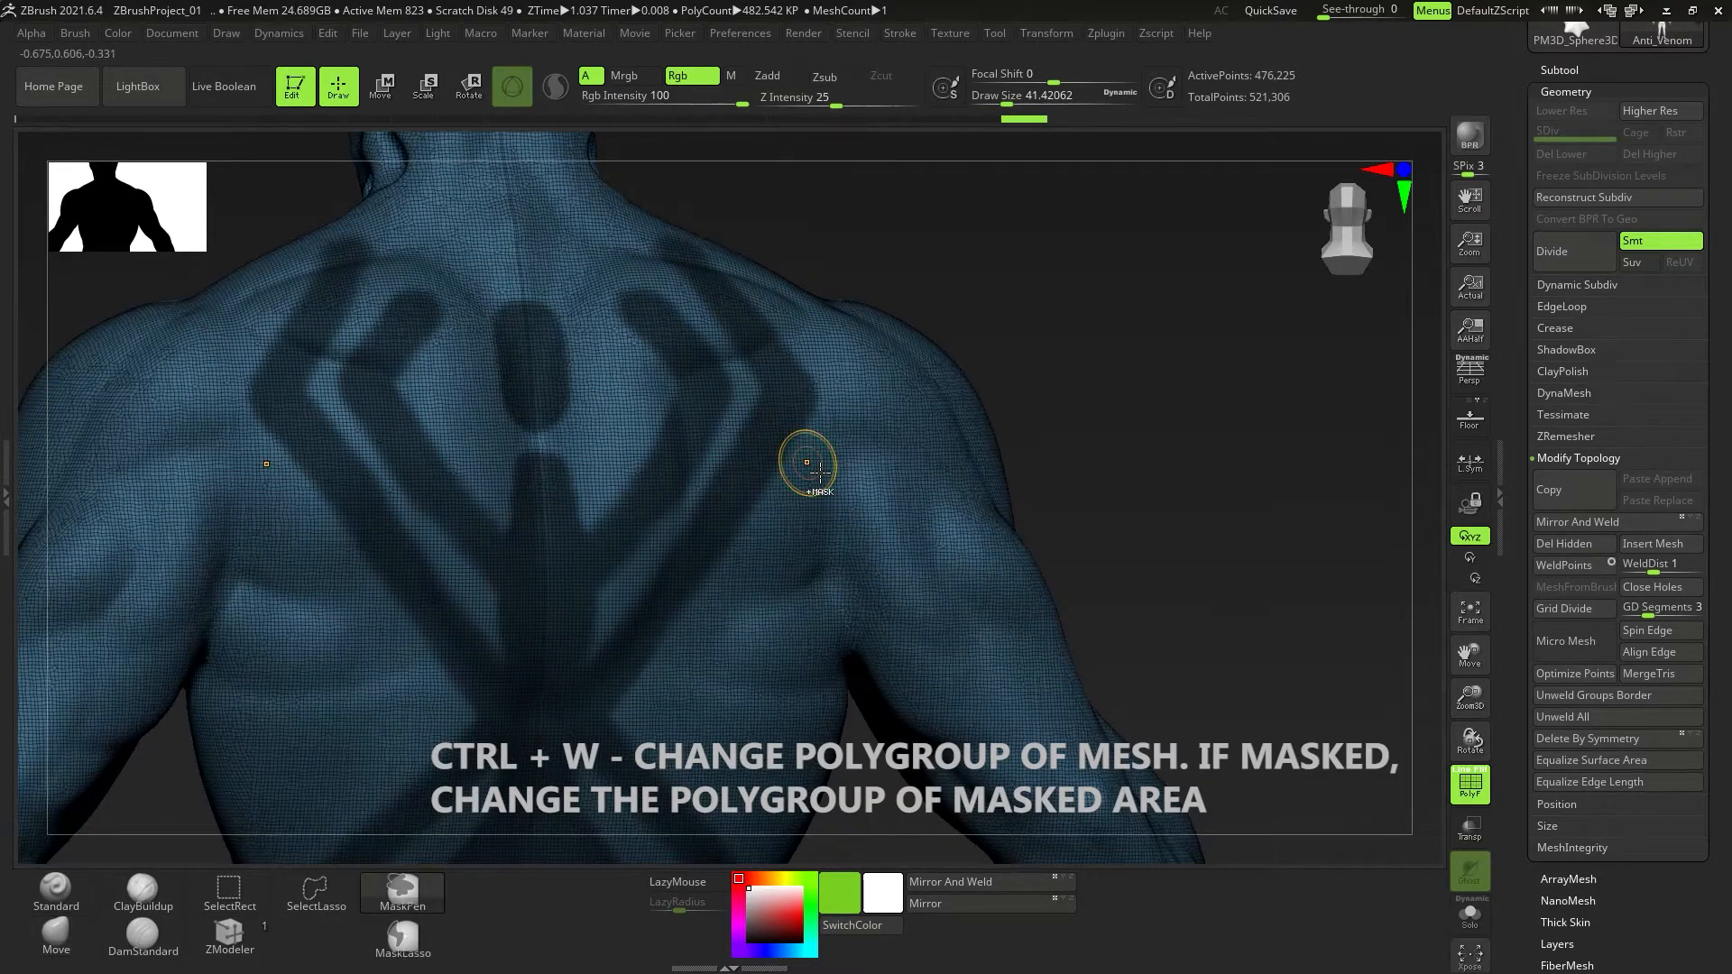
key("ctrl+w")
right_click_drag(818, 465, 656, 470, "ctrl")
key("shift+f")
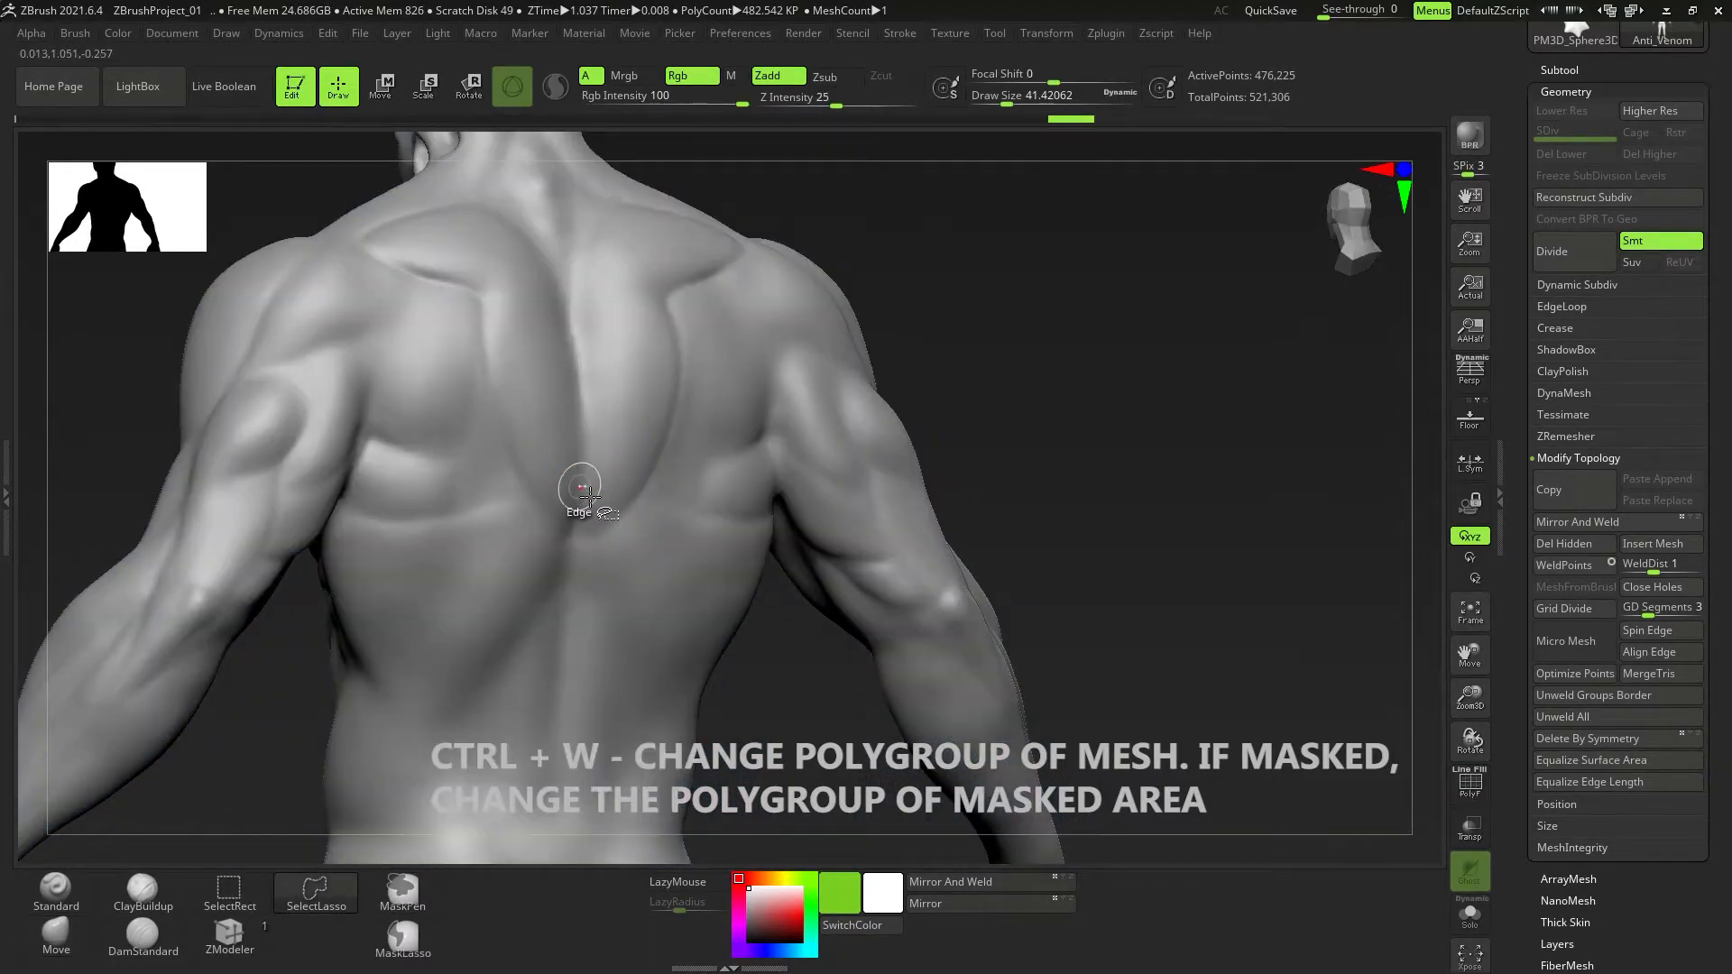
Isolate the spider emblem's polygroup with the polyframe on, and bring back the whole body.
left_click(581, 487, "ctrl+shift")
key("ctrl+z")
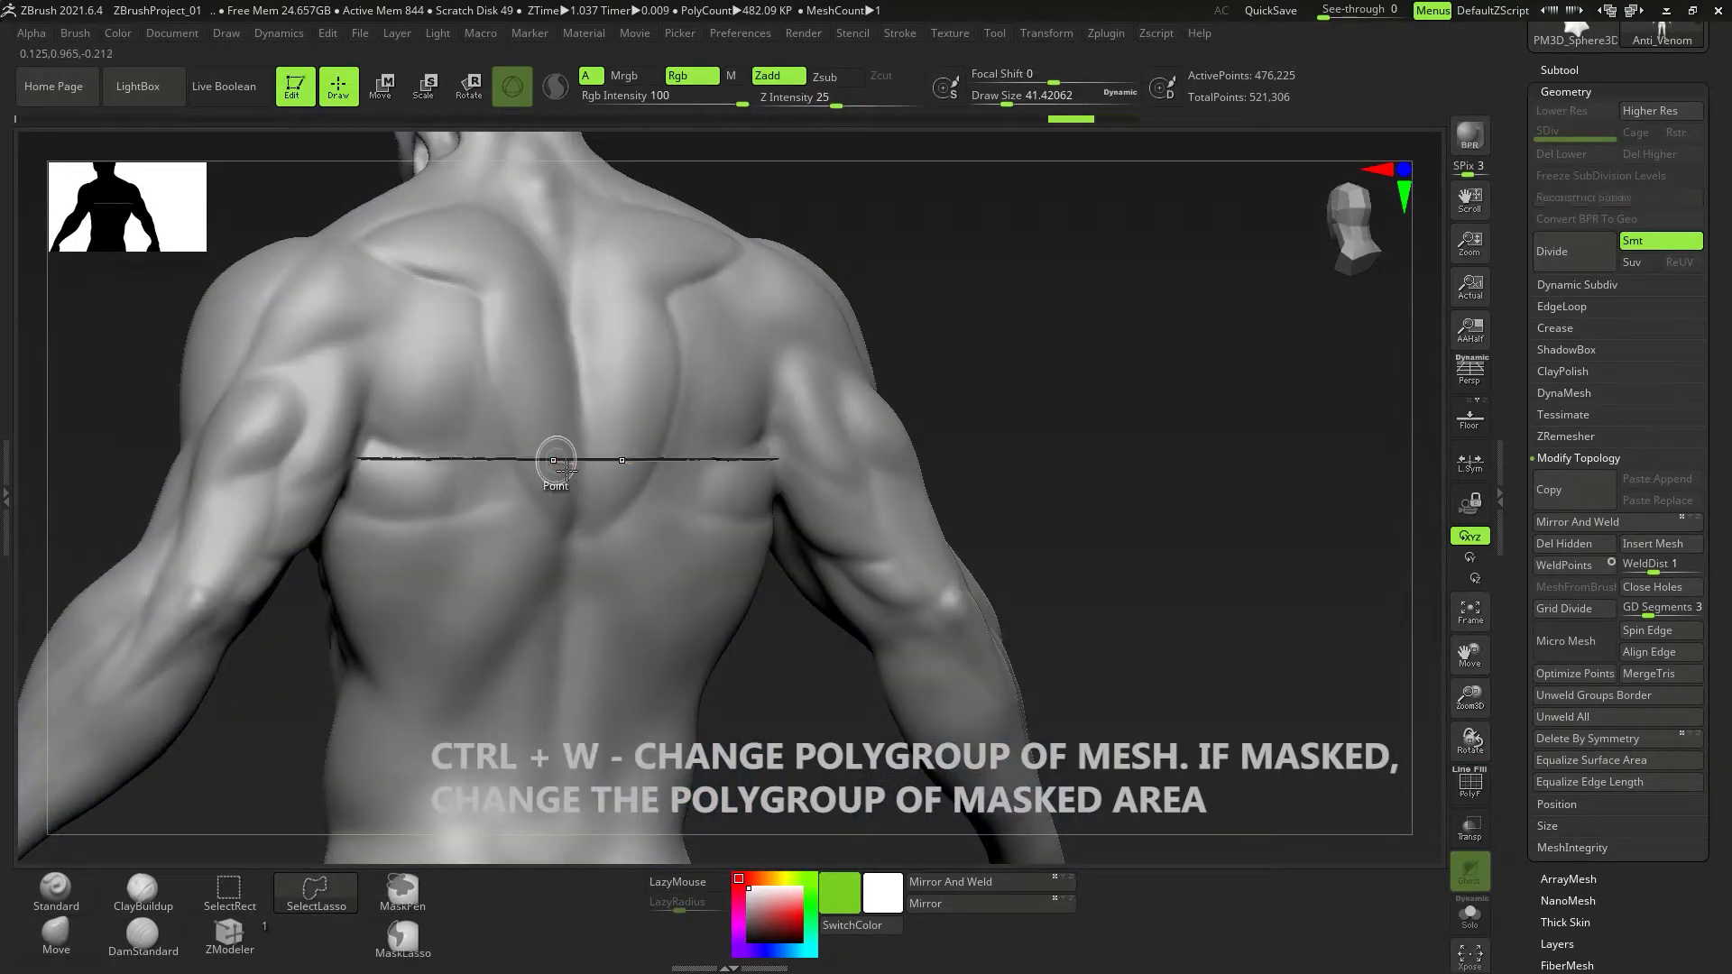
key("shift+f")
right_click_drag(560, 463, 805, 488, "ctrl")
left_click(510, 474, "ctrl+shift")
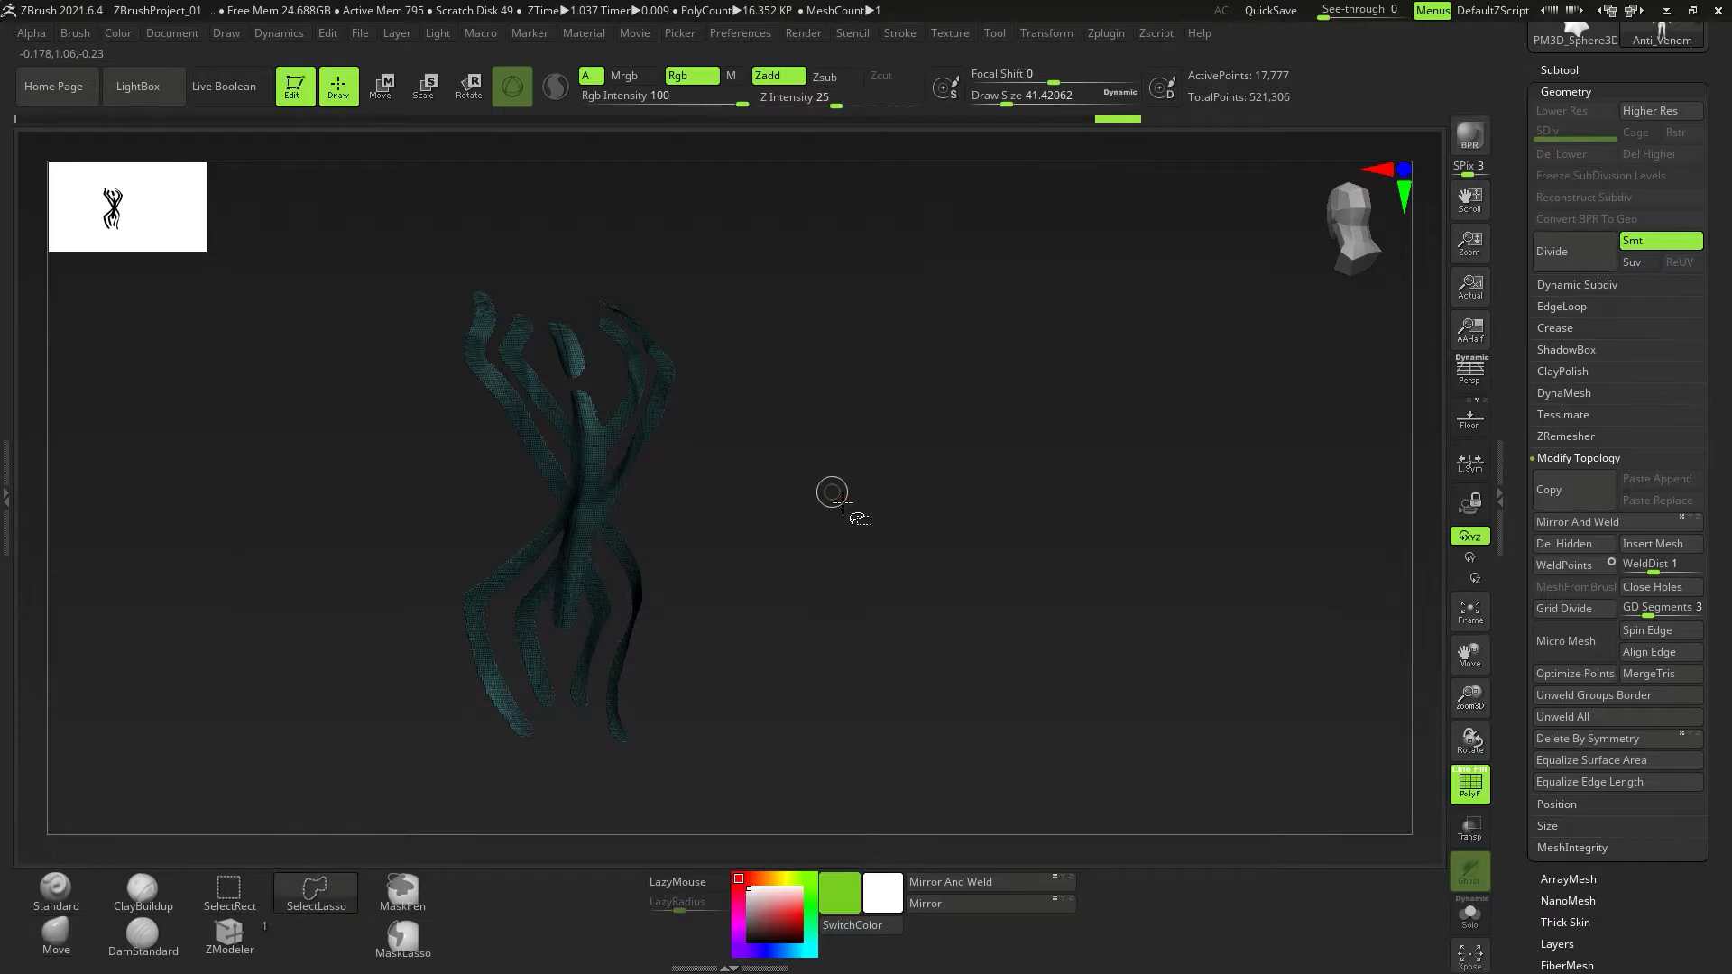
left_click(884, 499, "ctrl+shift")
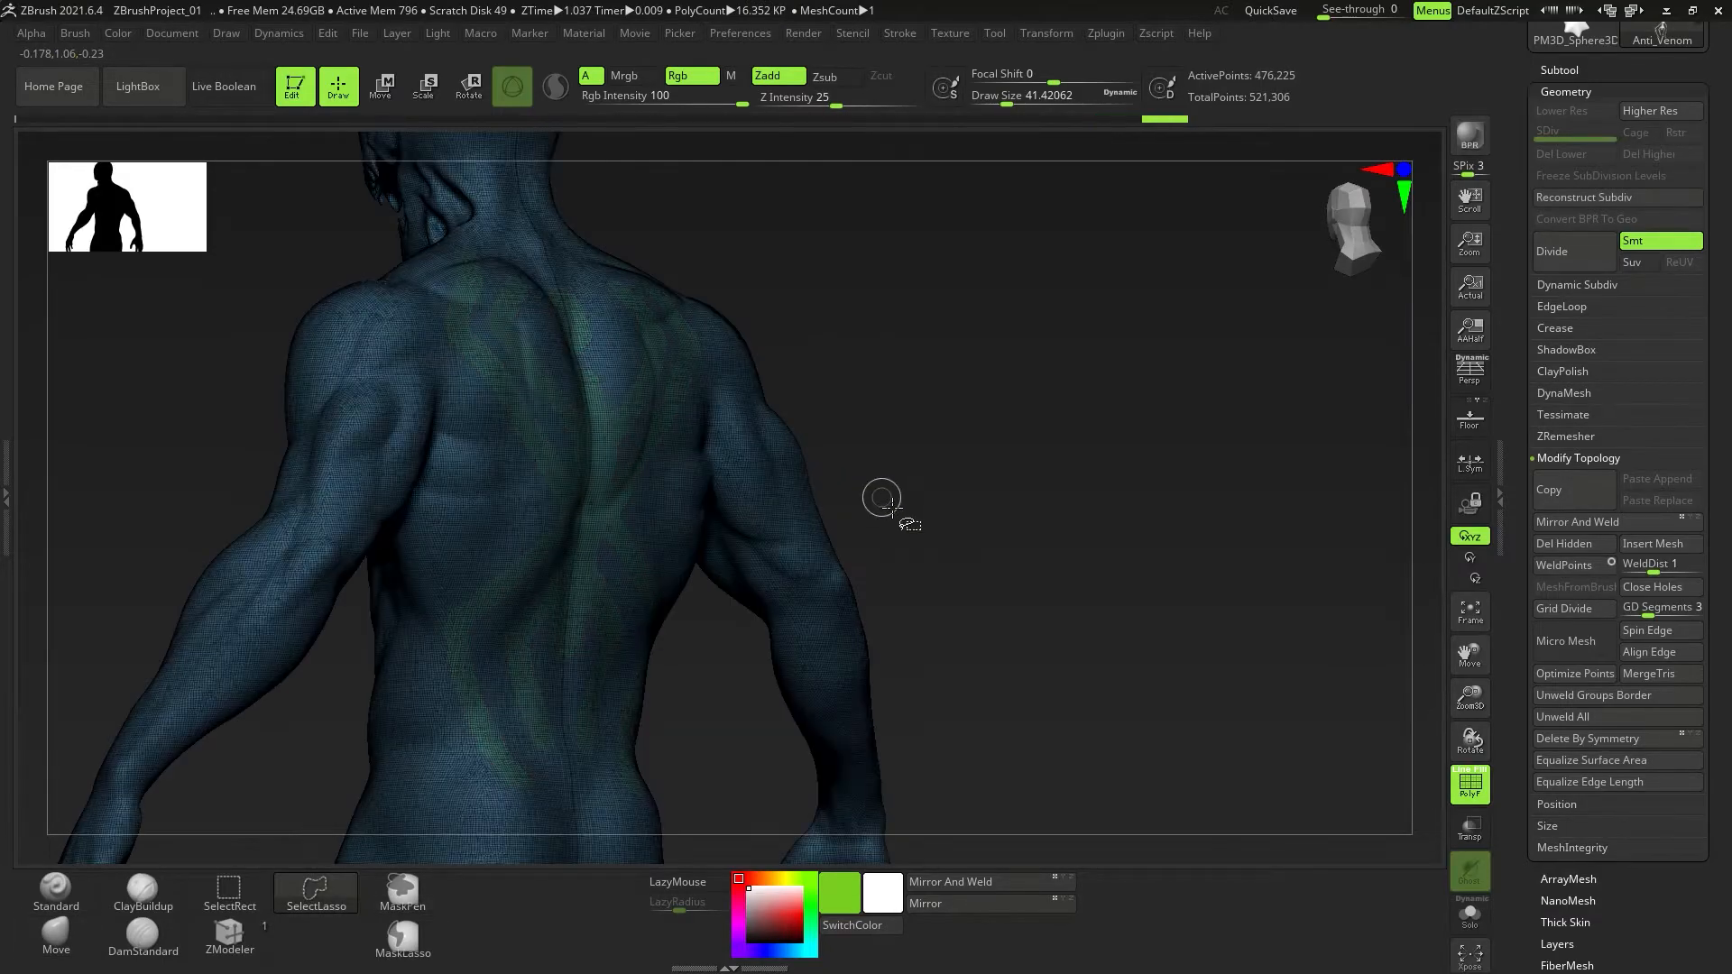
Mask the isolated spider polygroup, show the full body with the polyframe off, and invert the mask so only the emblem is editable.
key("ctrl+z")
left_click(929, 481, "ctrl")
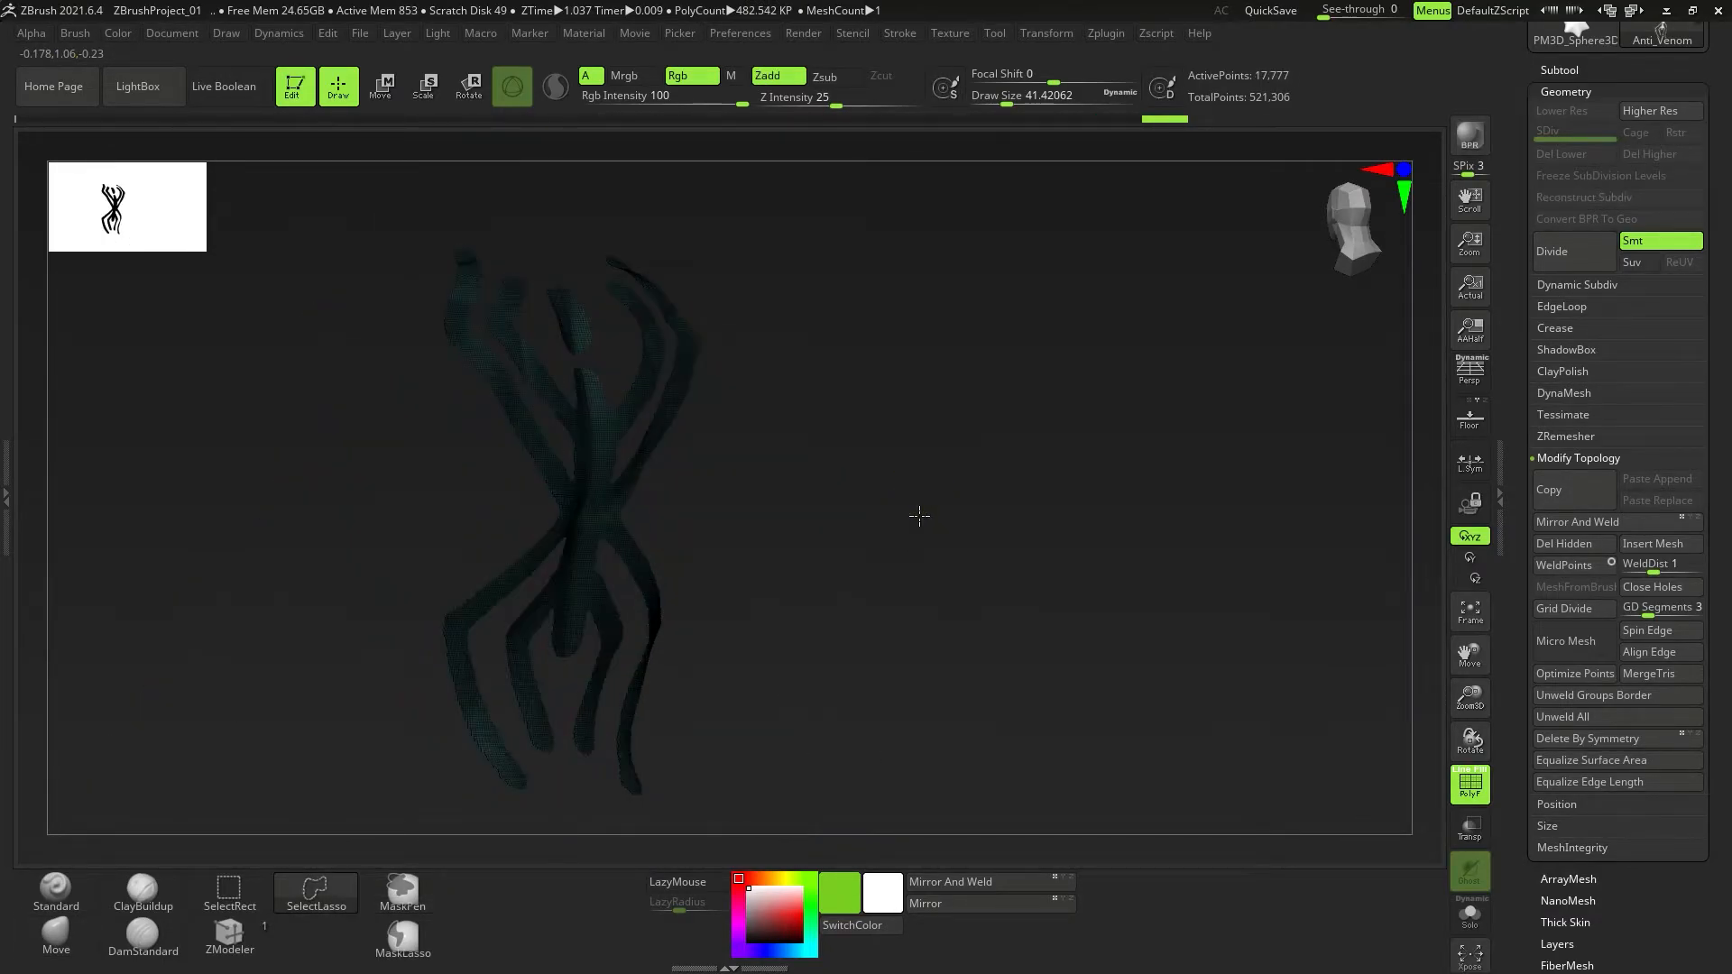
left_click(921, 515, "ctrl+shift")
key("shift+f")
right_click_drag(928, 502, 885, 506, "shift")
left_click(1001, 412, "ctrl")
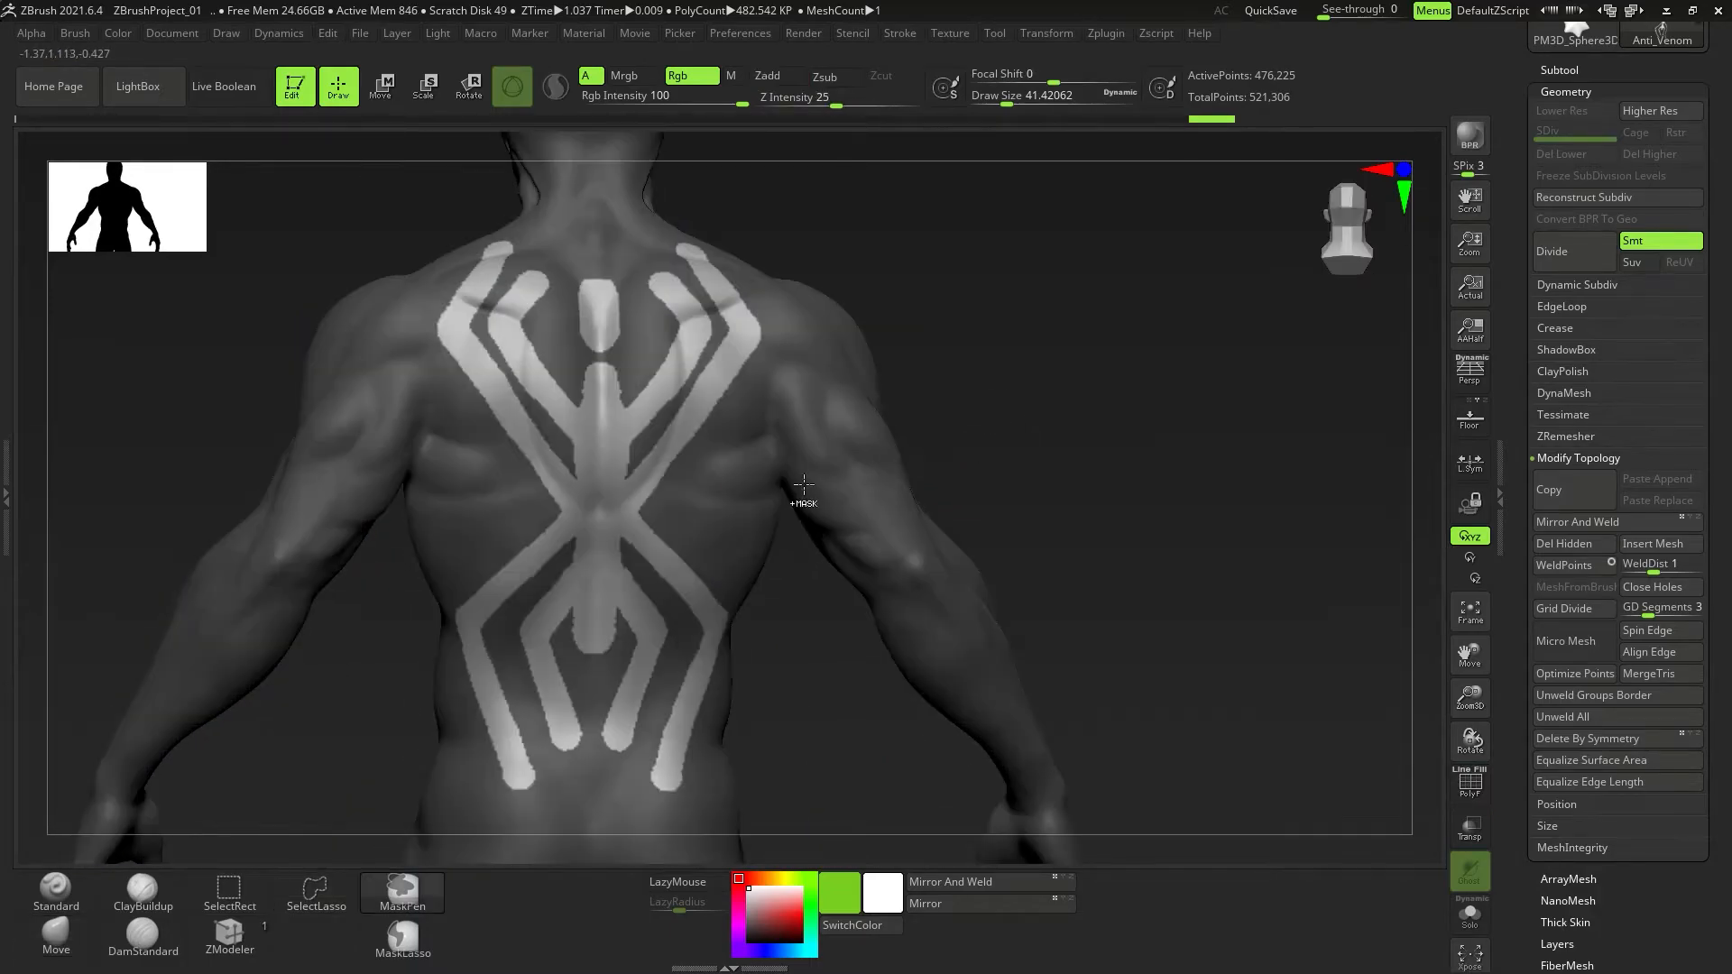
With the Move brush at a Draw Size of about 331, displace the unmasked emblem along the back's surface normals and clear the mask.
right_click_drag(682, 421, 671, 497, "alt")
left_click_drag(706, 487, 733, 477)
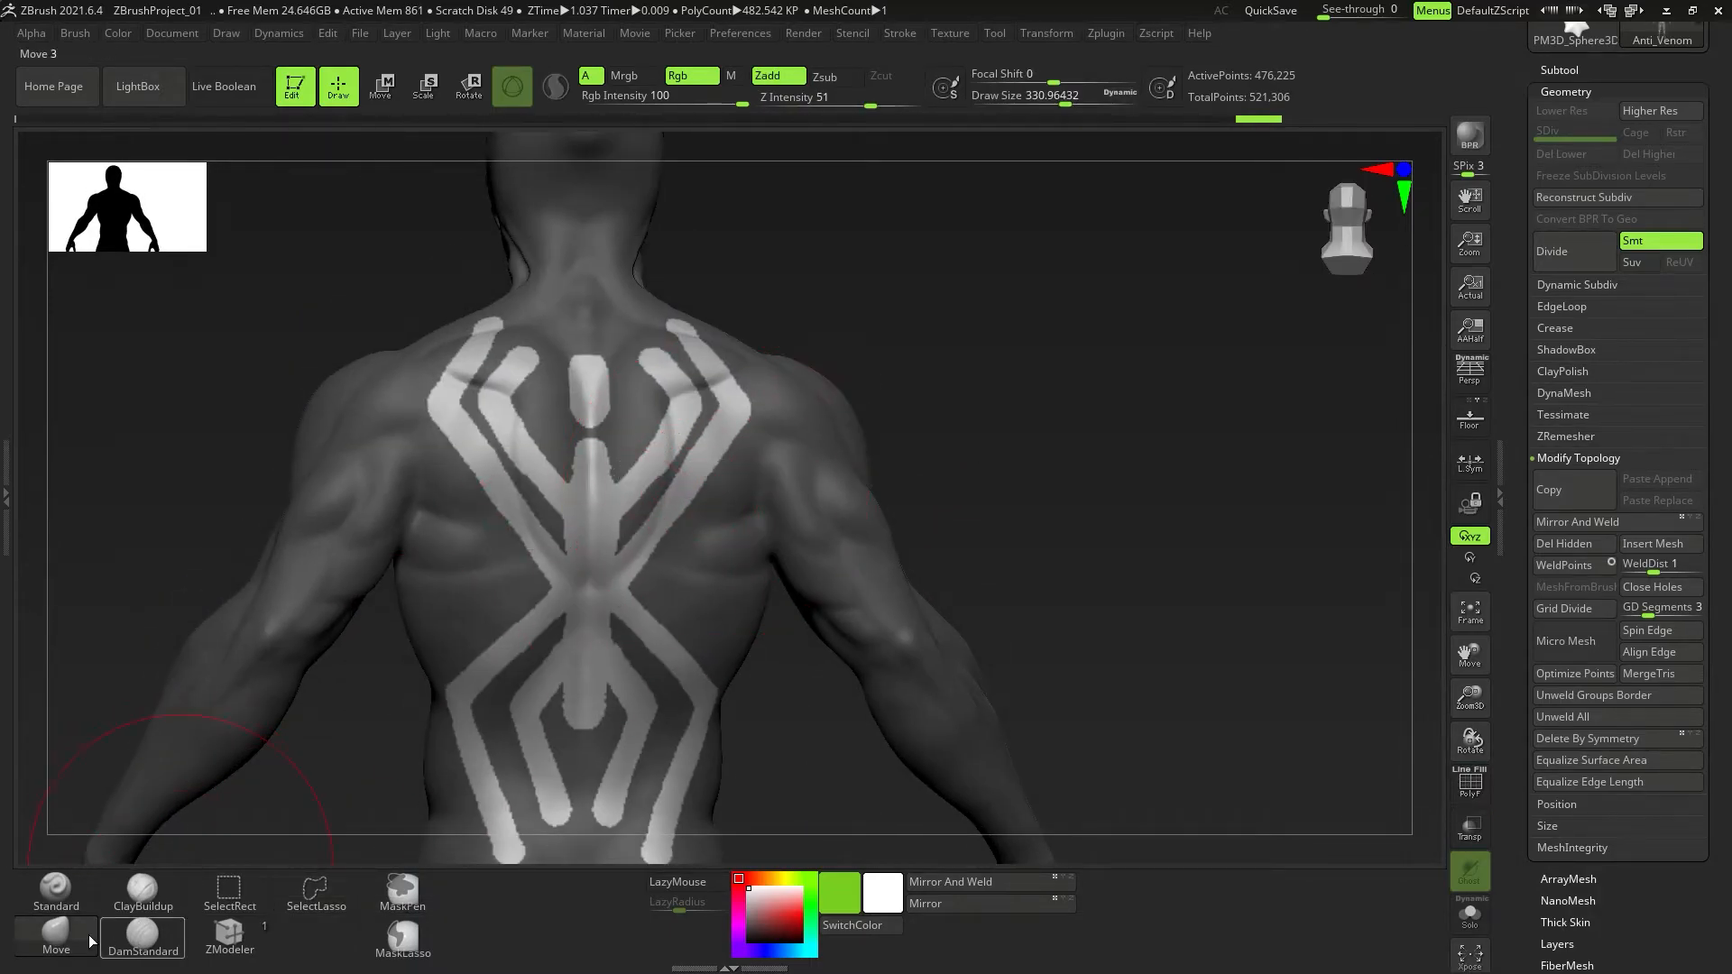
left_click_drag(628, 398, 641, 409, "alt")
left_click_drag(610, 568, 615, 556, "alt")
left_click_drag(645, 693, 657, 682, "alt")
mouse_move(631, 791)
right_mouse_down("alt")
mouse_move(617, 633)
mouse_move(677, 677)
mouse_move(710, 670)
right_mouse_up("alt")
left_click_drag(969, 339, 1013, 429, "ctrl")
mouse_move(622, 501)
left_mouse_down("ctrl")
mouse_move(634, 178)
mouse_move(706, 528)
left_mouse_up("ctrl")
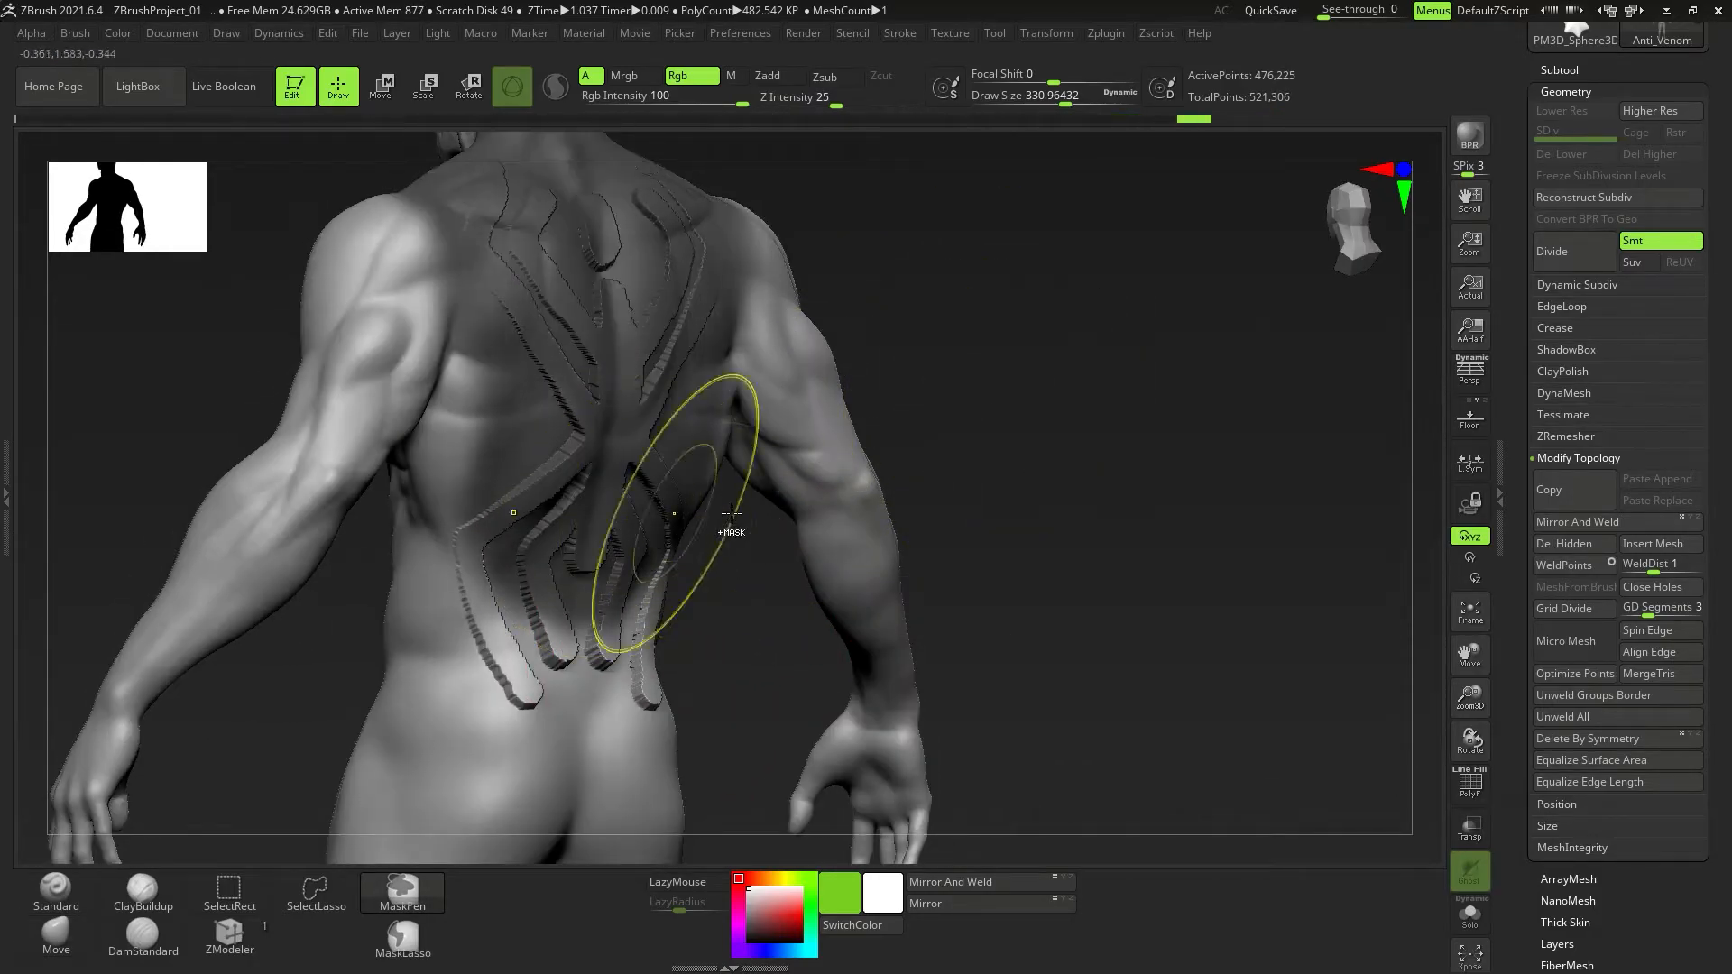
key("ctrl+z")
Undo the Move strokes on the emblem, going back to the masked spider on the back.
mouse_move(683, 379)
left_mouse_down("shift")
mouse_move(623, 577)
mouse_move(657, 611)
left_mouse_up("shift")
right_click_drag(658, 610, 936, 483)
key("ctrl+z")
key("ctrl+z")
key("ctrl+z")
key("ctrl+z")
left_click(946, 484, "ctrl")
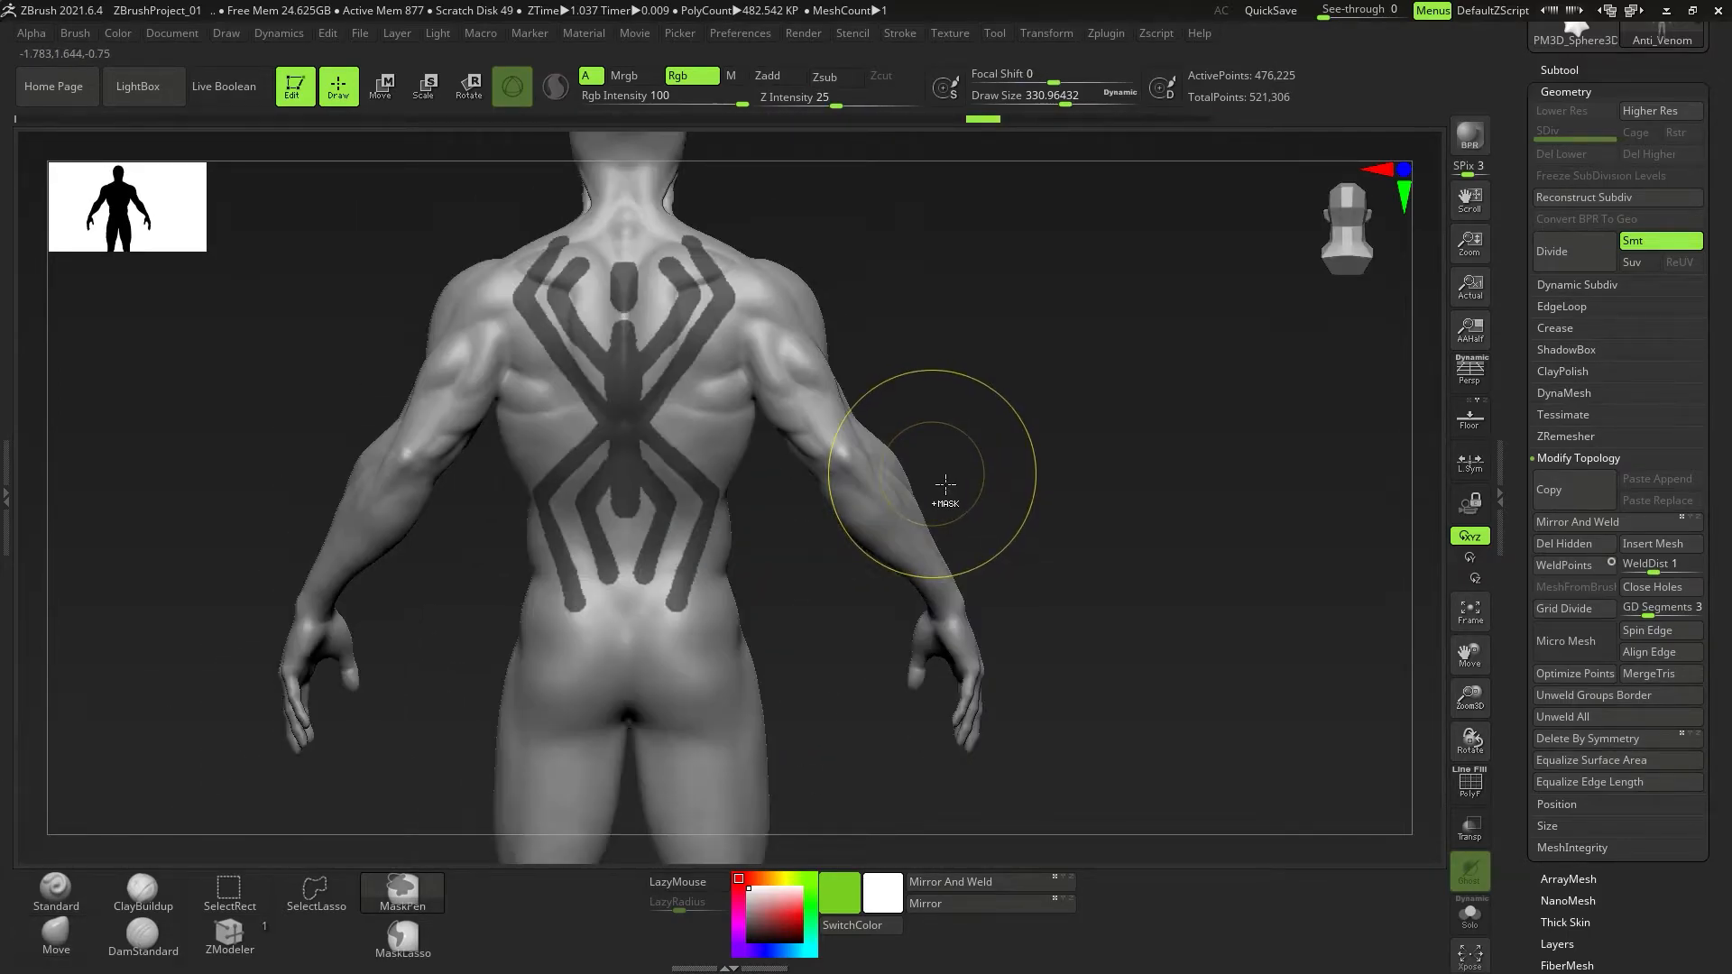
Clear the spider mask and make MaskLasso the masking brush, facing the front of the body.
left_click_drag(1106, 414, 1164, 470, "ctrl")
right_click_drag(686, 488, 758, 442)
left_click_drag(706, 514, 898, 728, "ctrl")
left_click(1049, 587, "ctrl")
left_click(427, 939)
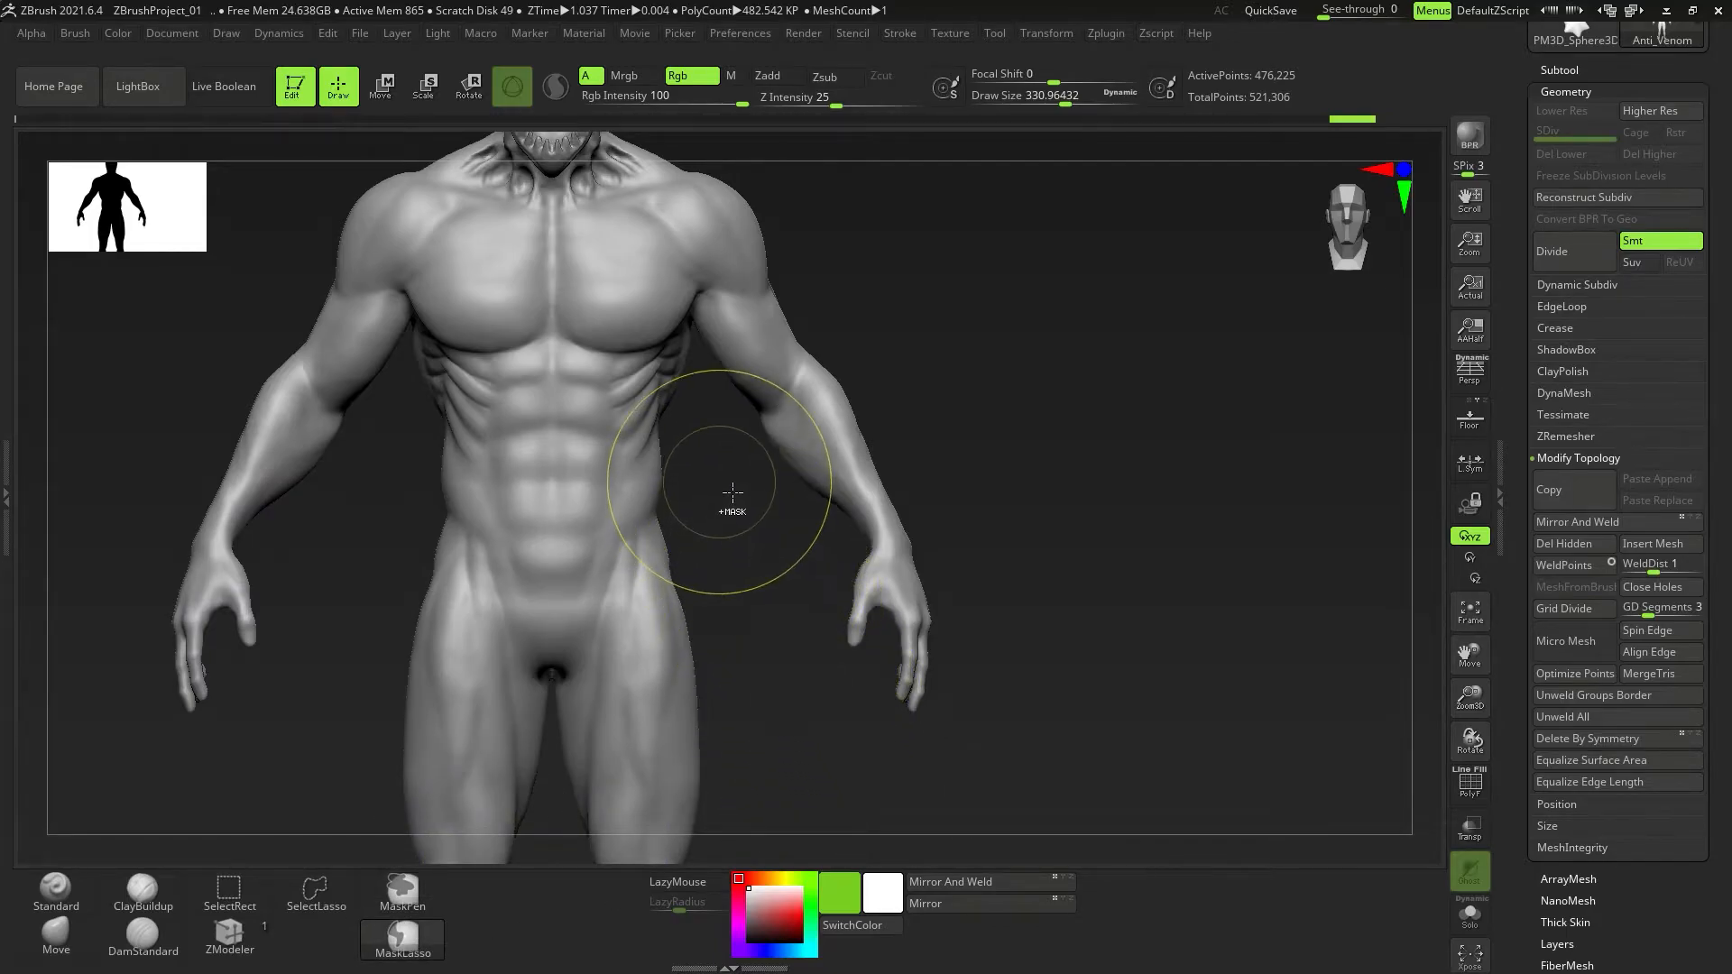
Lasso-mask both forearms and hands from the elbows down and turn them into a polygroup.
mouse_move(780, 706)
left_mouse_down("ctrl")
mouse_move(957, 740)
mouse_move(820, 340)
mouse_move(848, 361)
left_mouse_up("ctrl")
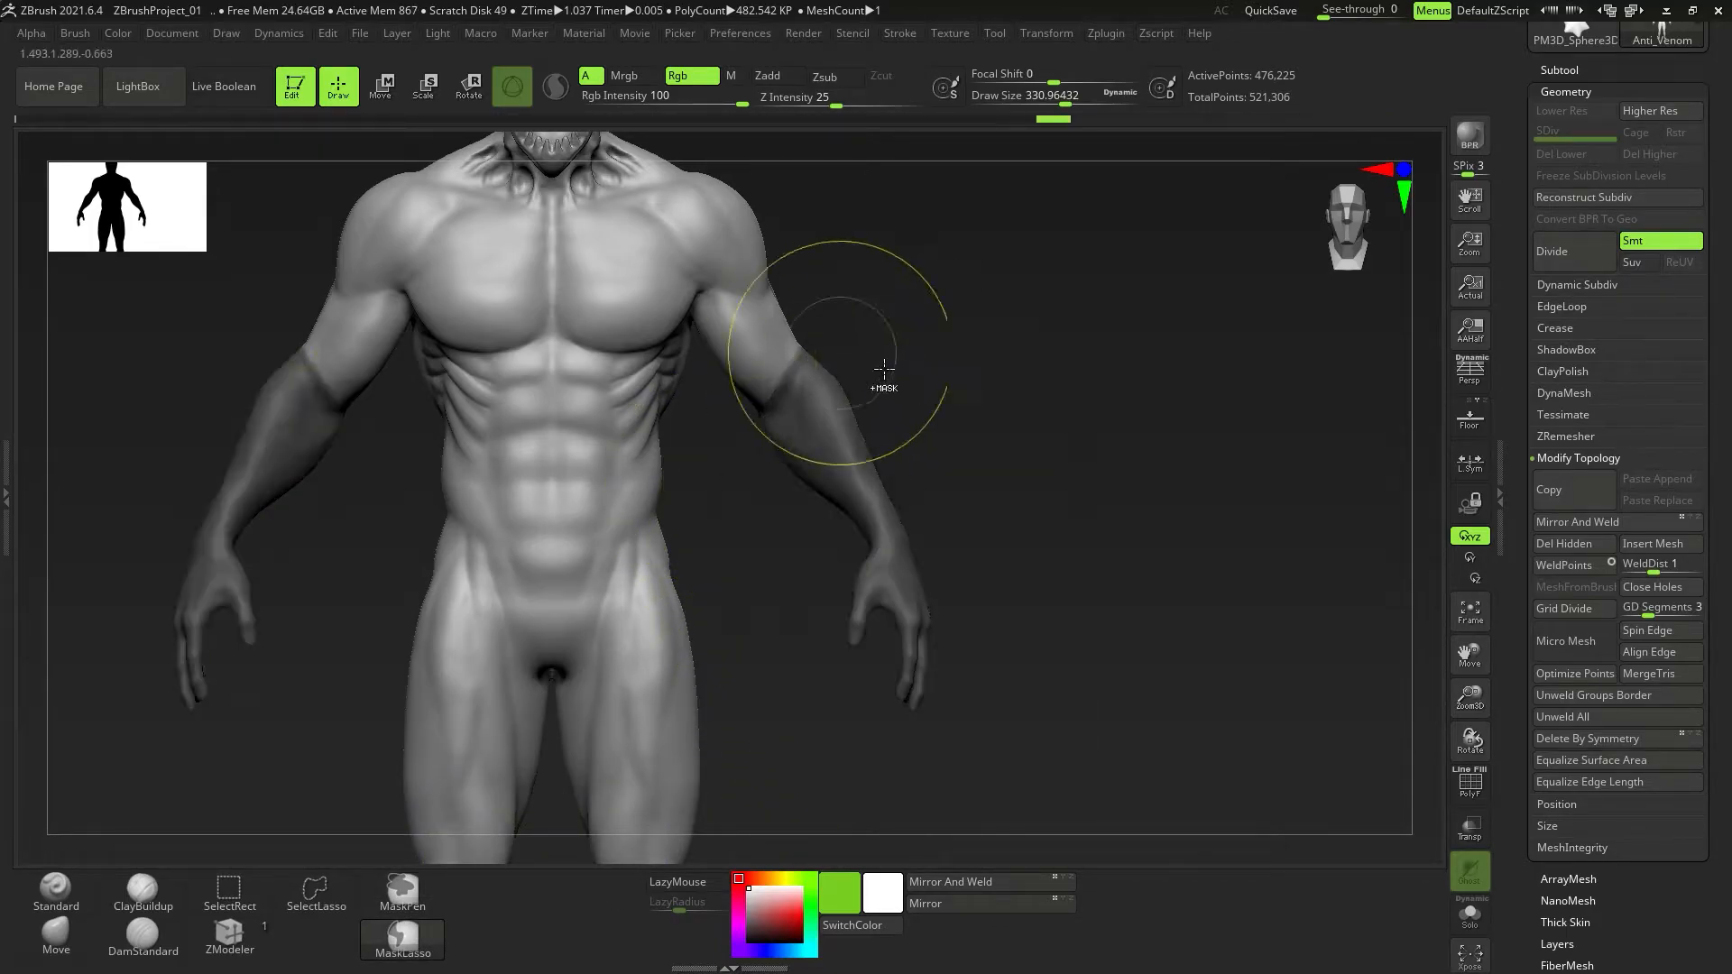
mouse_move(908, 418)
left_mouse_down("ctrl")
mouse_move(972, 562)
mouse_move(859, 580)
mouse_move(775, 484)
left_mouse_up("ctrl")
mouse_move(698, 360)
left_mouse_down("ctrl")
mouse_move(696, 766)
mouse_move(819, 523)
mouse_move(725, 360)
left_mouse_up("ctrl")
key("ctrl+w")
Lasso-mask the thumb and the index finger of the hand and give them their own polygroups.
mouse_move(1015, 578)
left_mouse_down()
mouse_move(866, 464)
mouse_move(844, 784)
mouse_move(928, 675)
left_mouse_up()
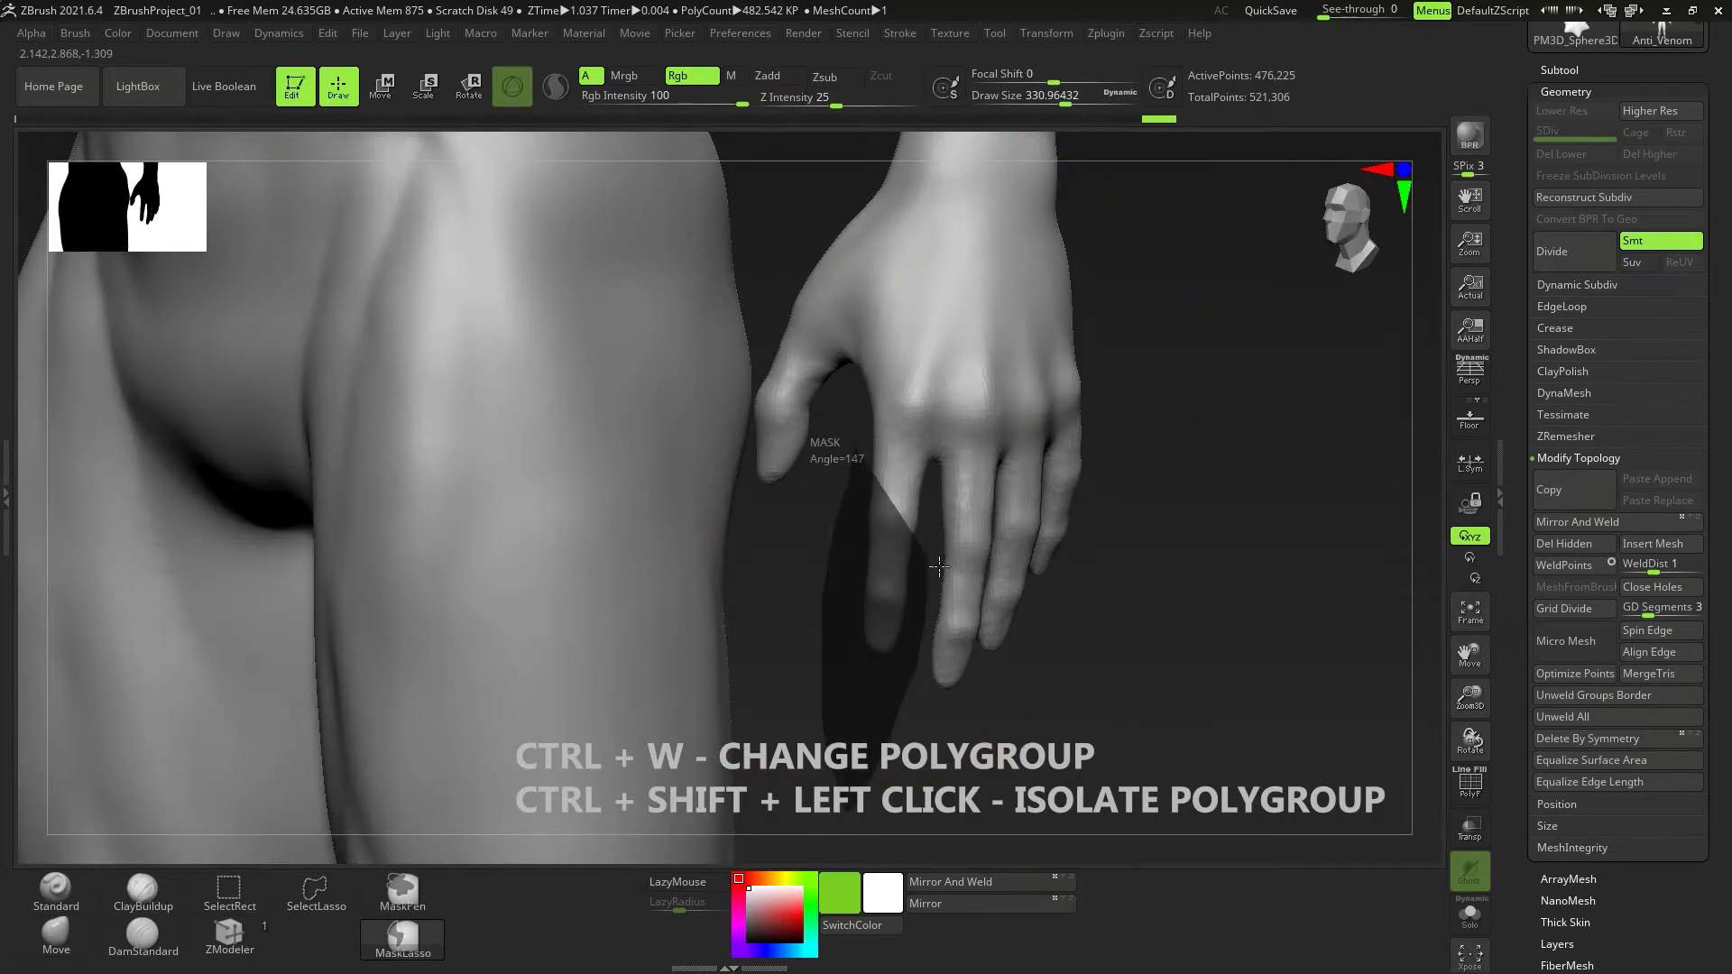
left_click_drag(868, 420, 867, 424, "ctrl")
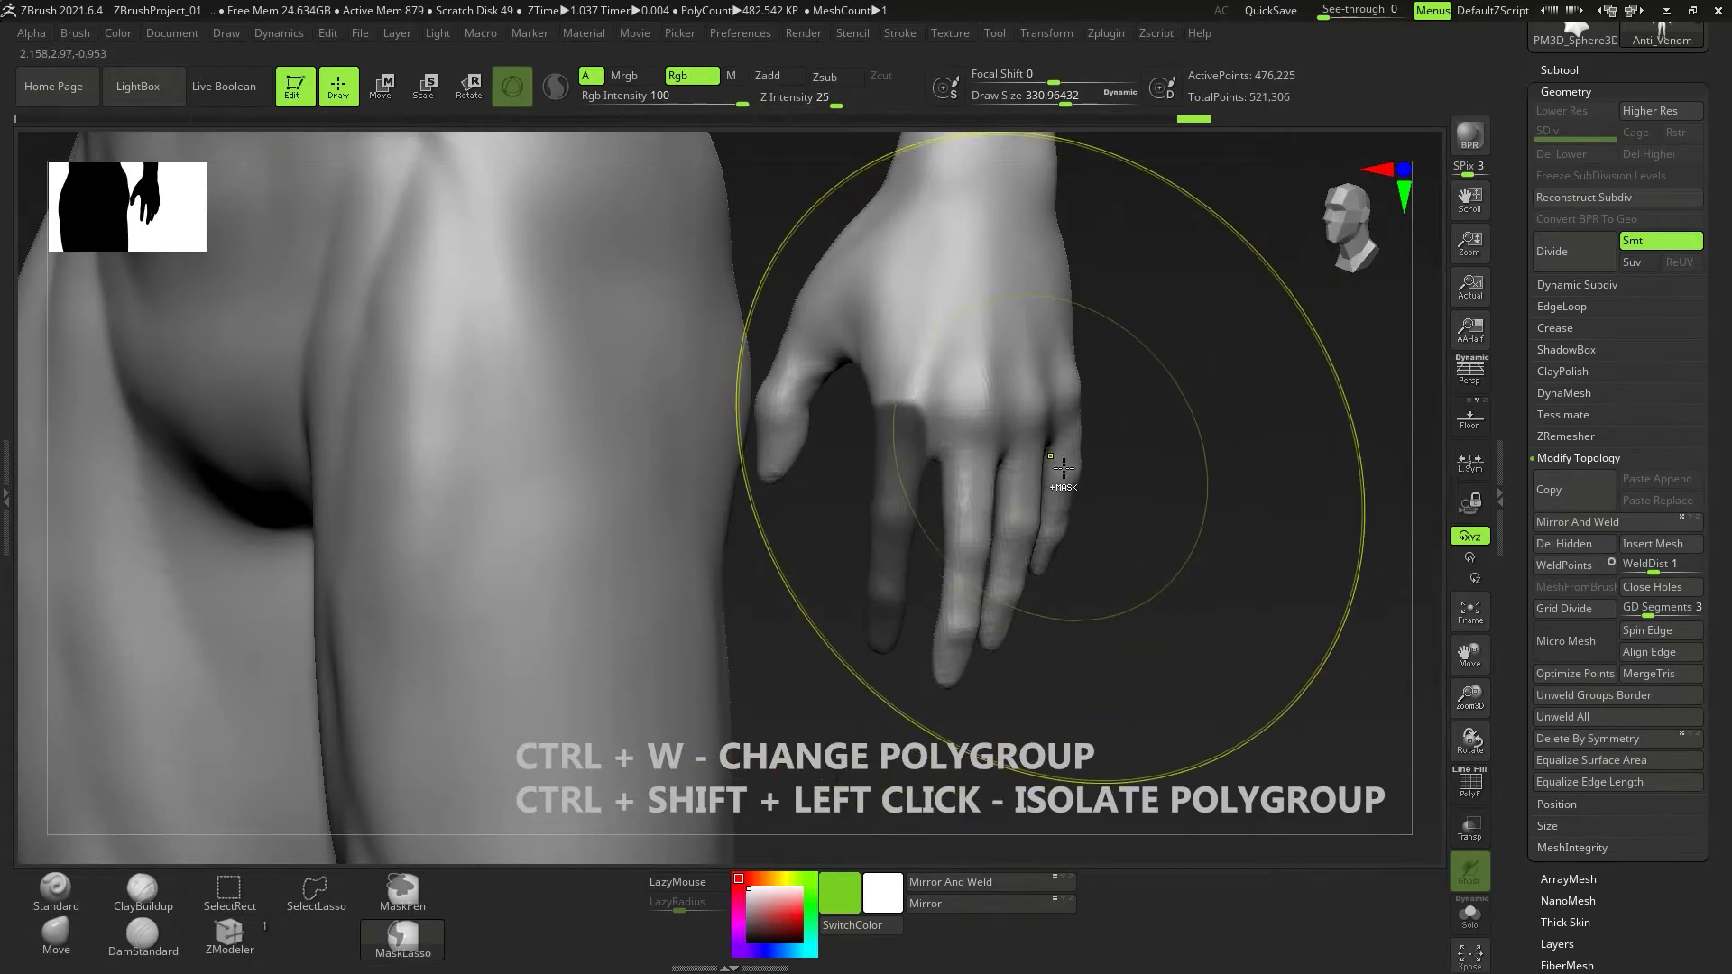
key("ctrl+w")
Lasso-mask both lower legs from the knees down as a separate polygroup and activate the Move brush.
mouse_move(959, 486)
right_mouse_down()
mouse_move(1022, 481)
mouse_move(685, 704)
mouse_move(646, 457)
right_mouse_up()
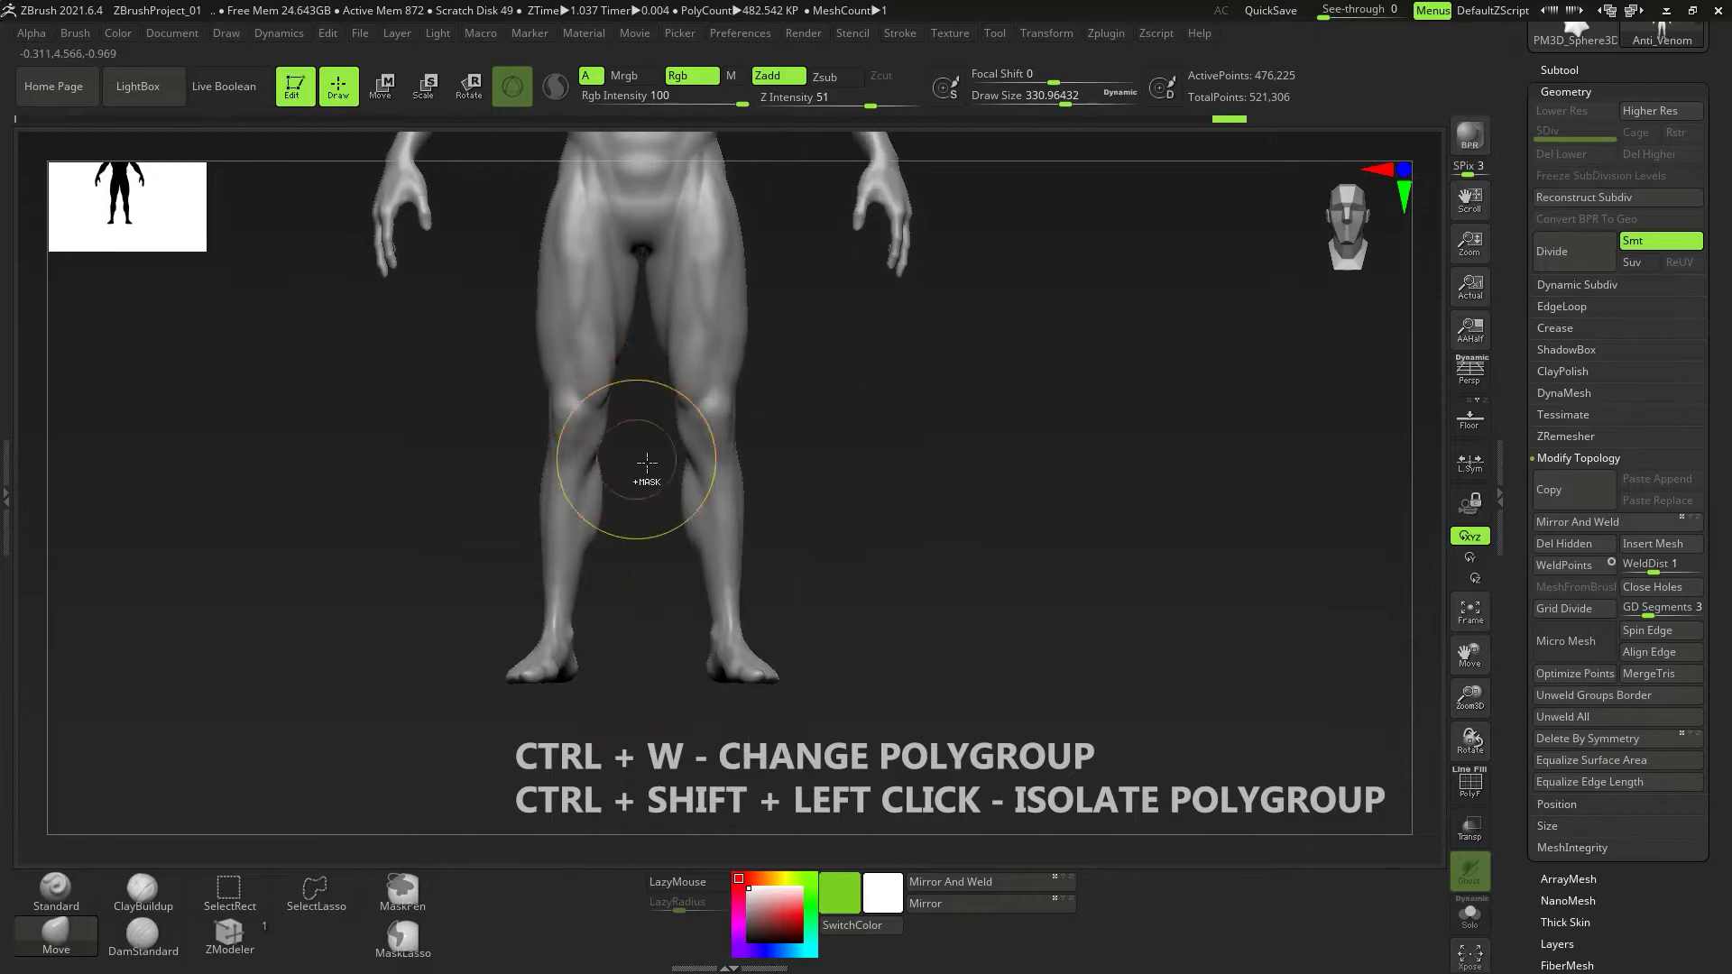
mouse_move(658, 454)
left_mouse_down("ctrl")
mouse_move(825, 705)
mouse_move(824, 418)
left_mouse_up("ctrl")
key("b")
key("m")
key("v")
right_click_drag(812, 495, 718, 656, "alt")
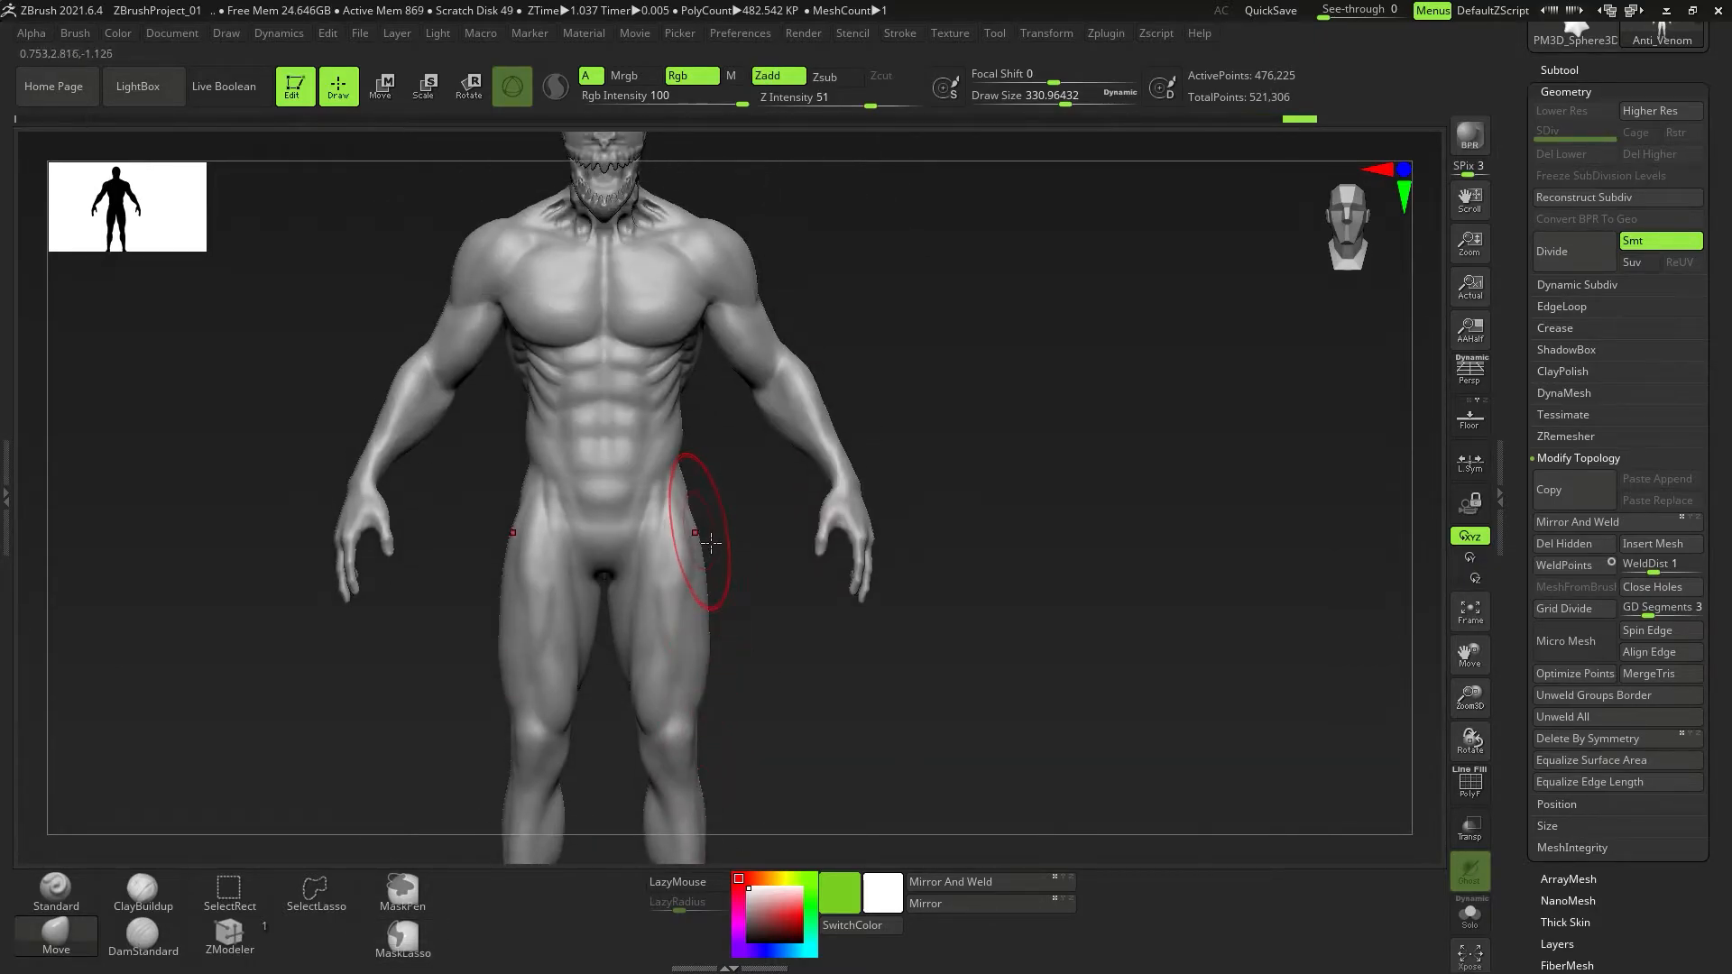
Turn on the polyframe and isolate the polygroup that contains the torso and thighs.
key("shift+f")
right_click_drag(740, 596, 596, 472, "alt")
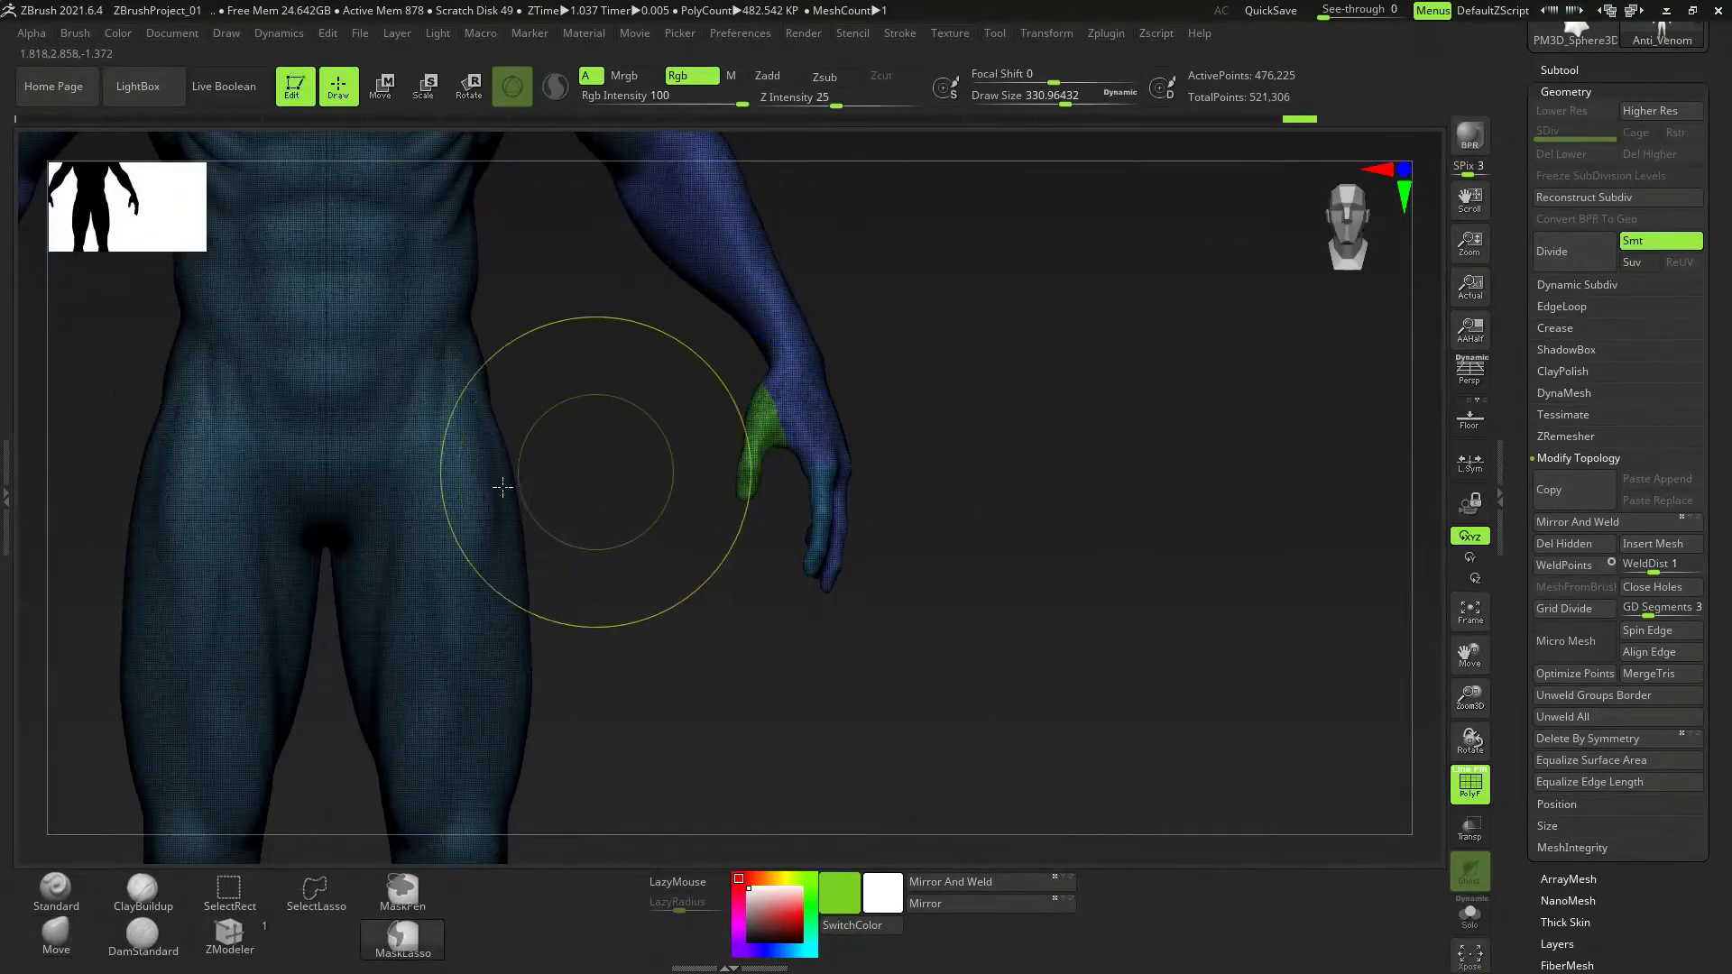
key("f")
right_click_drag(553, 599, 530, 433, "ctrl")
left_click(519, 425, "ctrl+shift")
Lasso-mask the thighs below the hips, make them a new polygroup, and show the whole body.
mouse_move(654, 429)
left_mouse_down("ctrl")
mouse_move(619, 422)
mouse_move(213, 716)
mouse_move(659, 541)
left_mouse_up("ctrl")
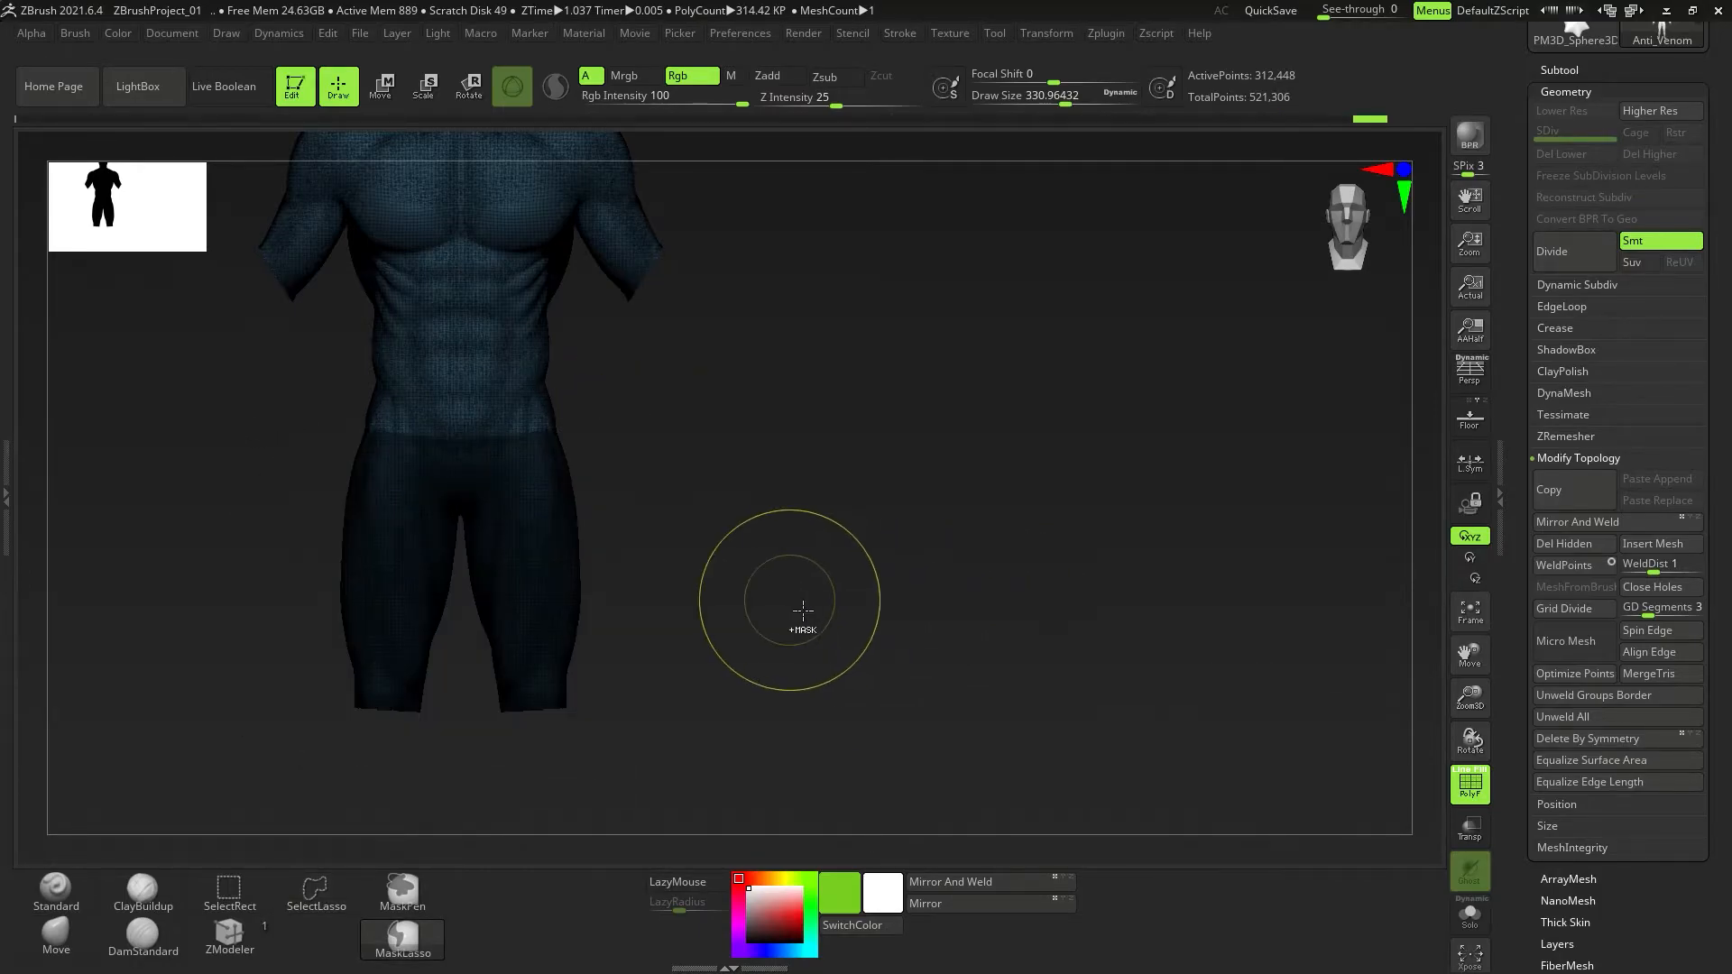
key("ctrl+w")
right_click_drag(727, 499, 719, 596, "alt")
left_click(719, 596, "ctrl+shift")
Lasso-mask the upper head and assign it its own polygroup, keeping the full body displayed.
mouse_move(608, 278)
right_mouse_down("alt")
mouse_move(627, 571)
mouse_move(695, 567)
right_mouse_up("alt")
mouse_move(587, 463)
right_mouse_down("ctrl")
mouse_move(739, 604)
mouse_move(751, 675)
right_mouse_up("ctrl")
mouse_move(785, 409)
left_mouse_down("ctrl")
mouse_move(326, 439)
mouse_move(574, 655)
mouse_move(1036, 696)
mouse_move(1050, 631)
left_mouse_up("ctrl")
mouse_move(858, 669)
right_mouse_down("alt")
mouse_move(849, 578)
mouse_move(755, 592)
mouse_move(679, 541)
right_mouse_up("alt")
key("ctrl+w")
left_click(698, 479, "ctrl+shift")
right_click_drag(794, 487, 774, 497, "ctrl")
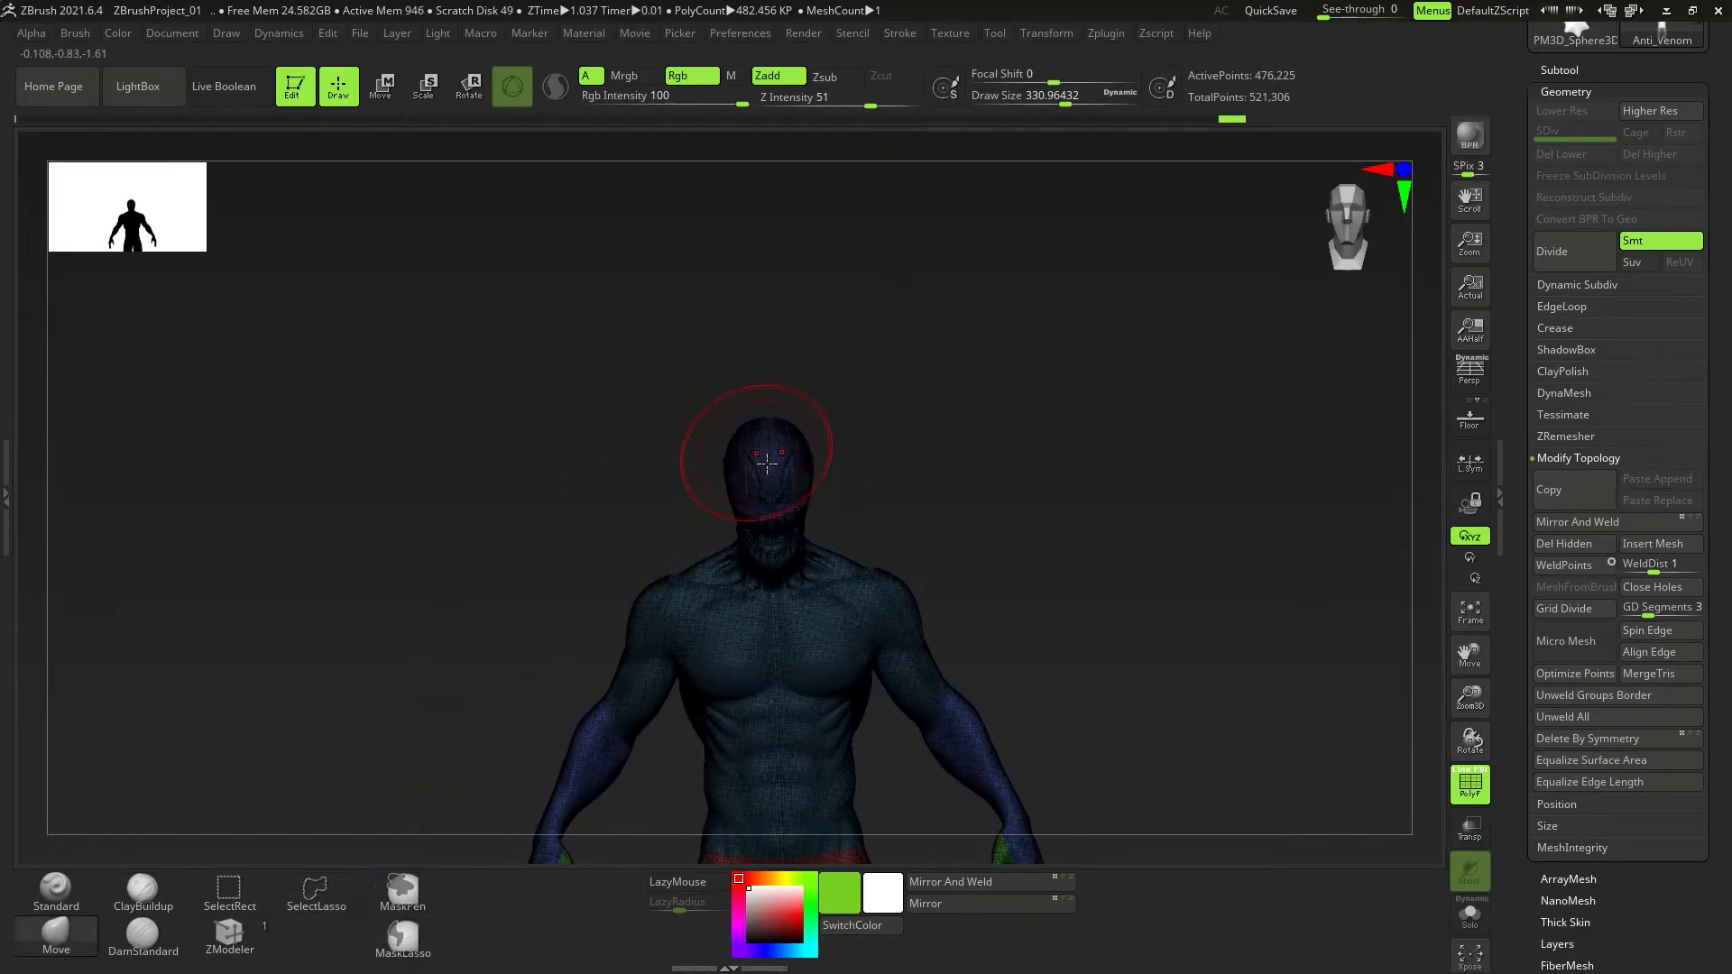
Hide the polyframe, isolate the upper head's polygroup to inspect it, and bring the whole body back.
key("shift+f")
key("ctrl")
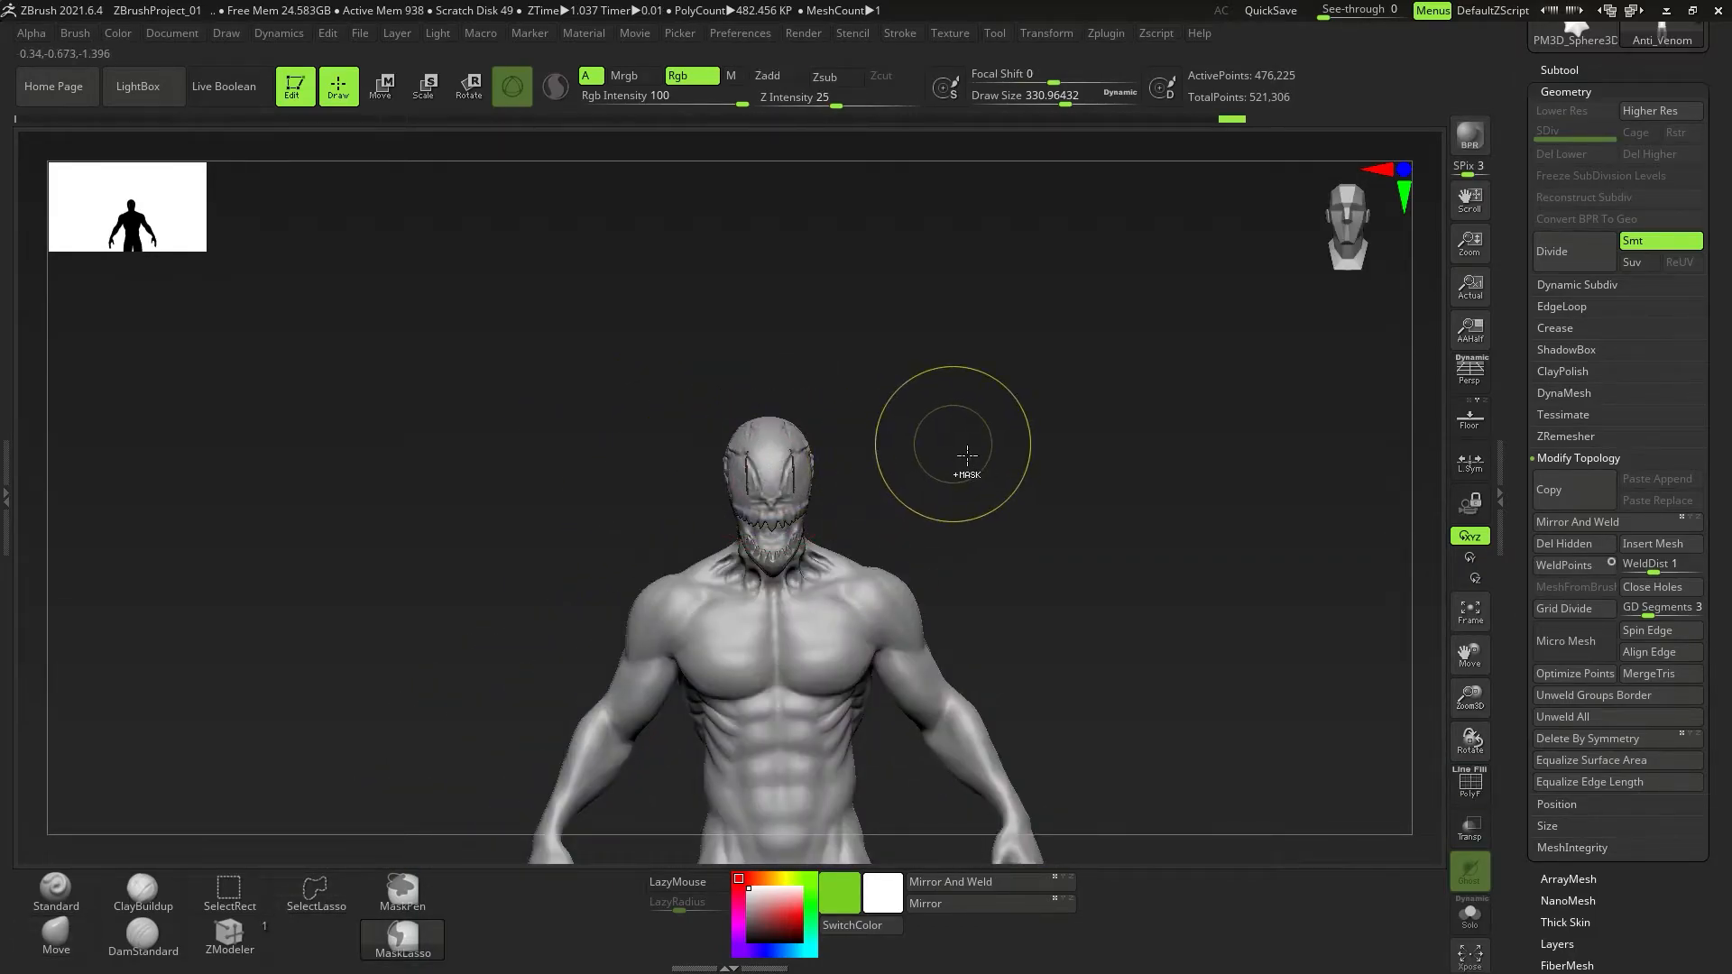
left_click(775, 474, "ctrl+shift")
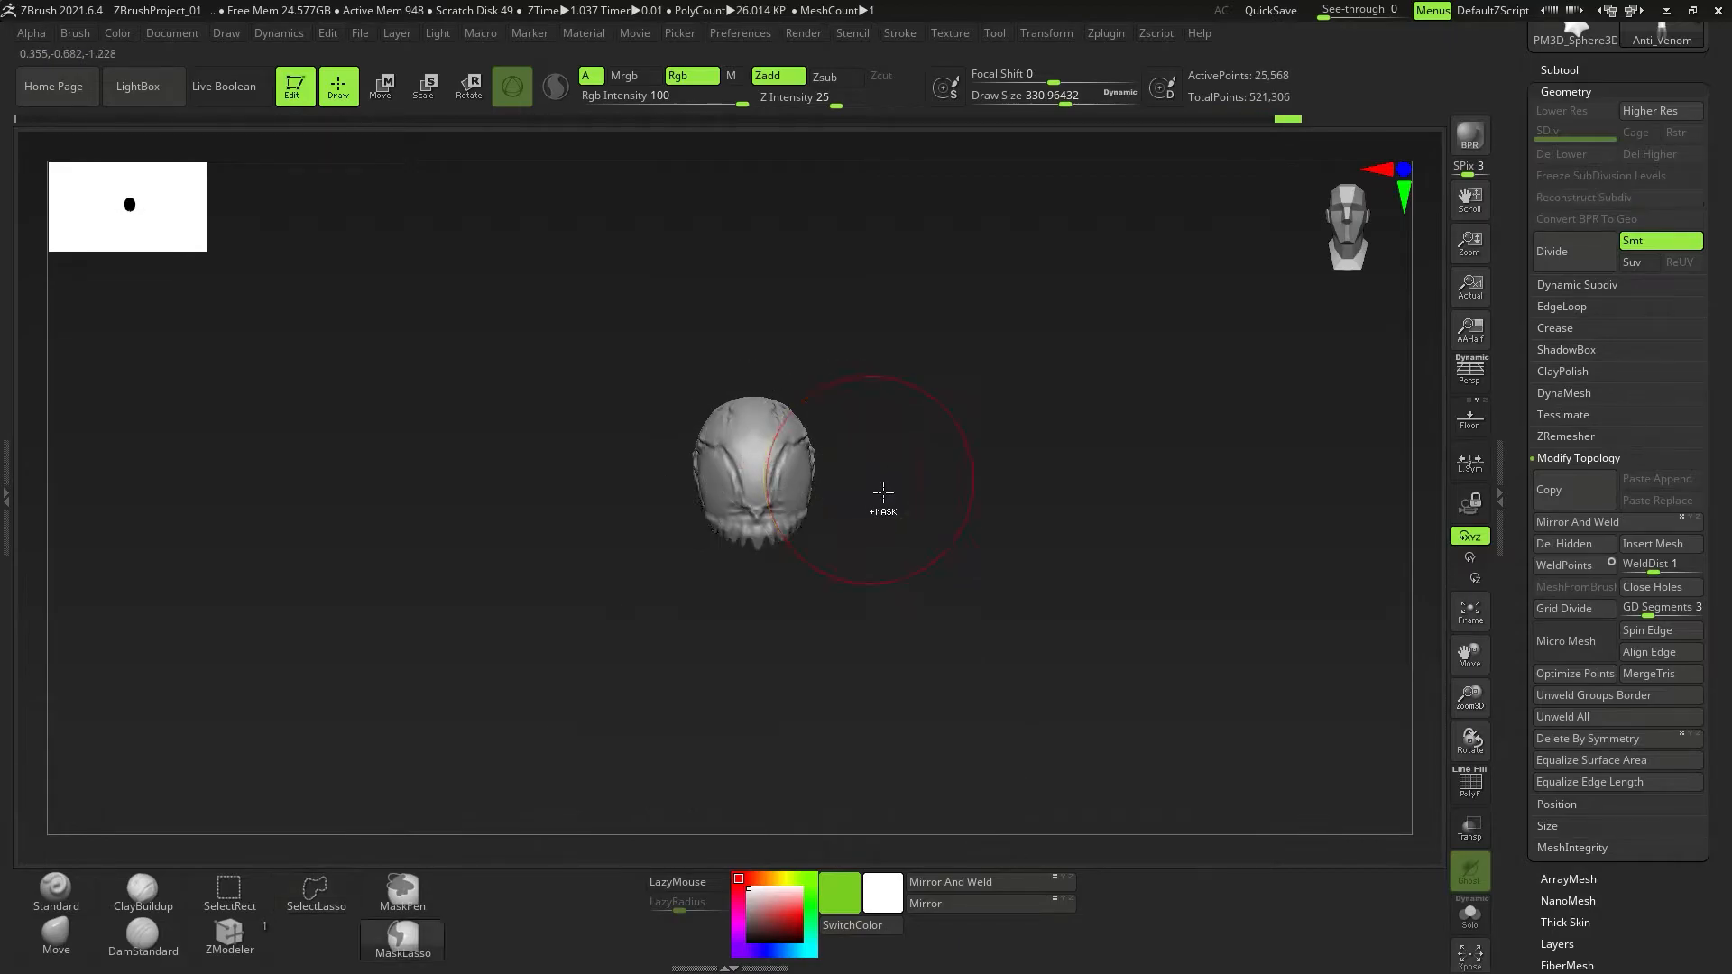
mouse_move(934, 530)
left_mouse_down()
mouse_move(1013, 494)
mouse_move(956, 586)
left_mouse_up()
right_click_drag(956, 585, 1052, 390, "alt")
left_click(1044, 381, "ctrl+shift")
left_click_drag(890, 513, 862, 550, "shift")
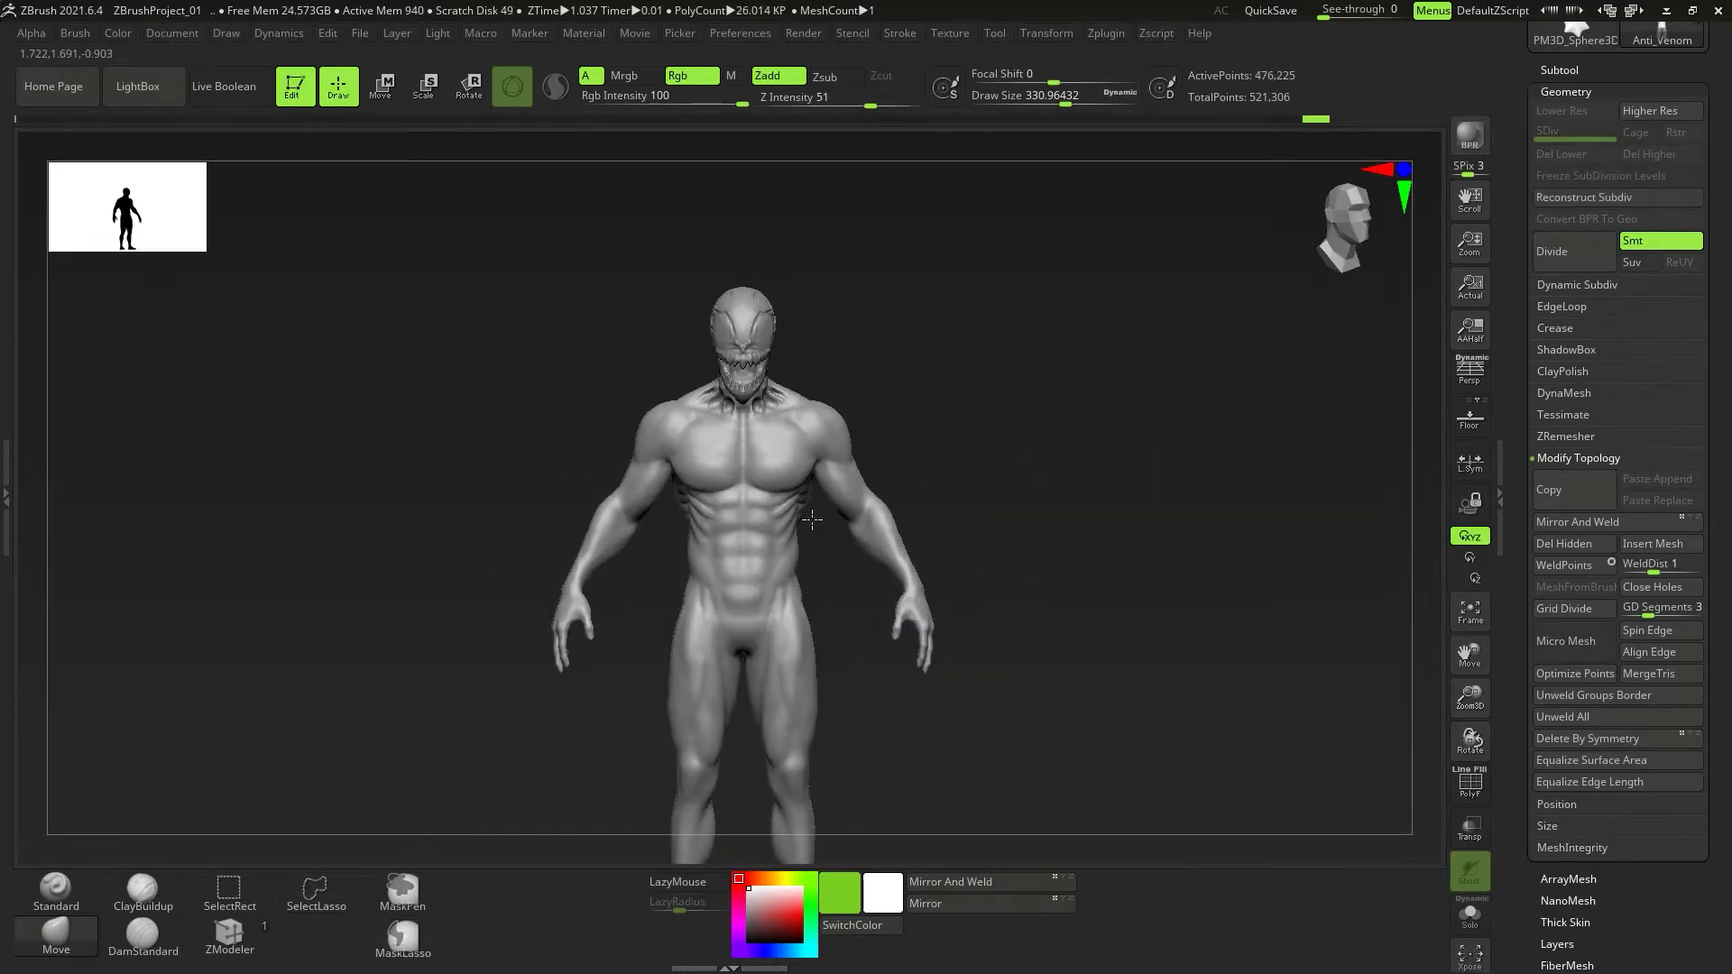
right_click_drag(851, 577, 743, 449, "alt")
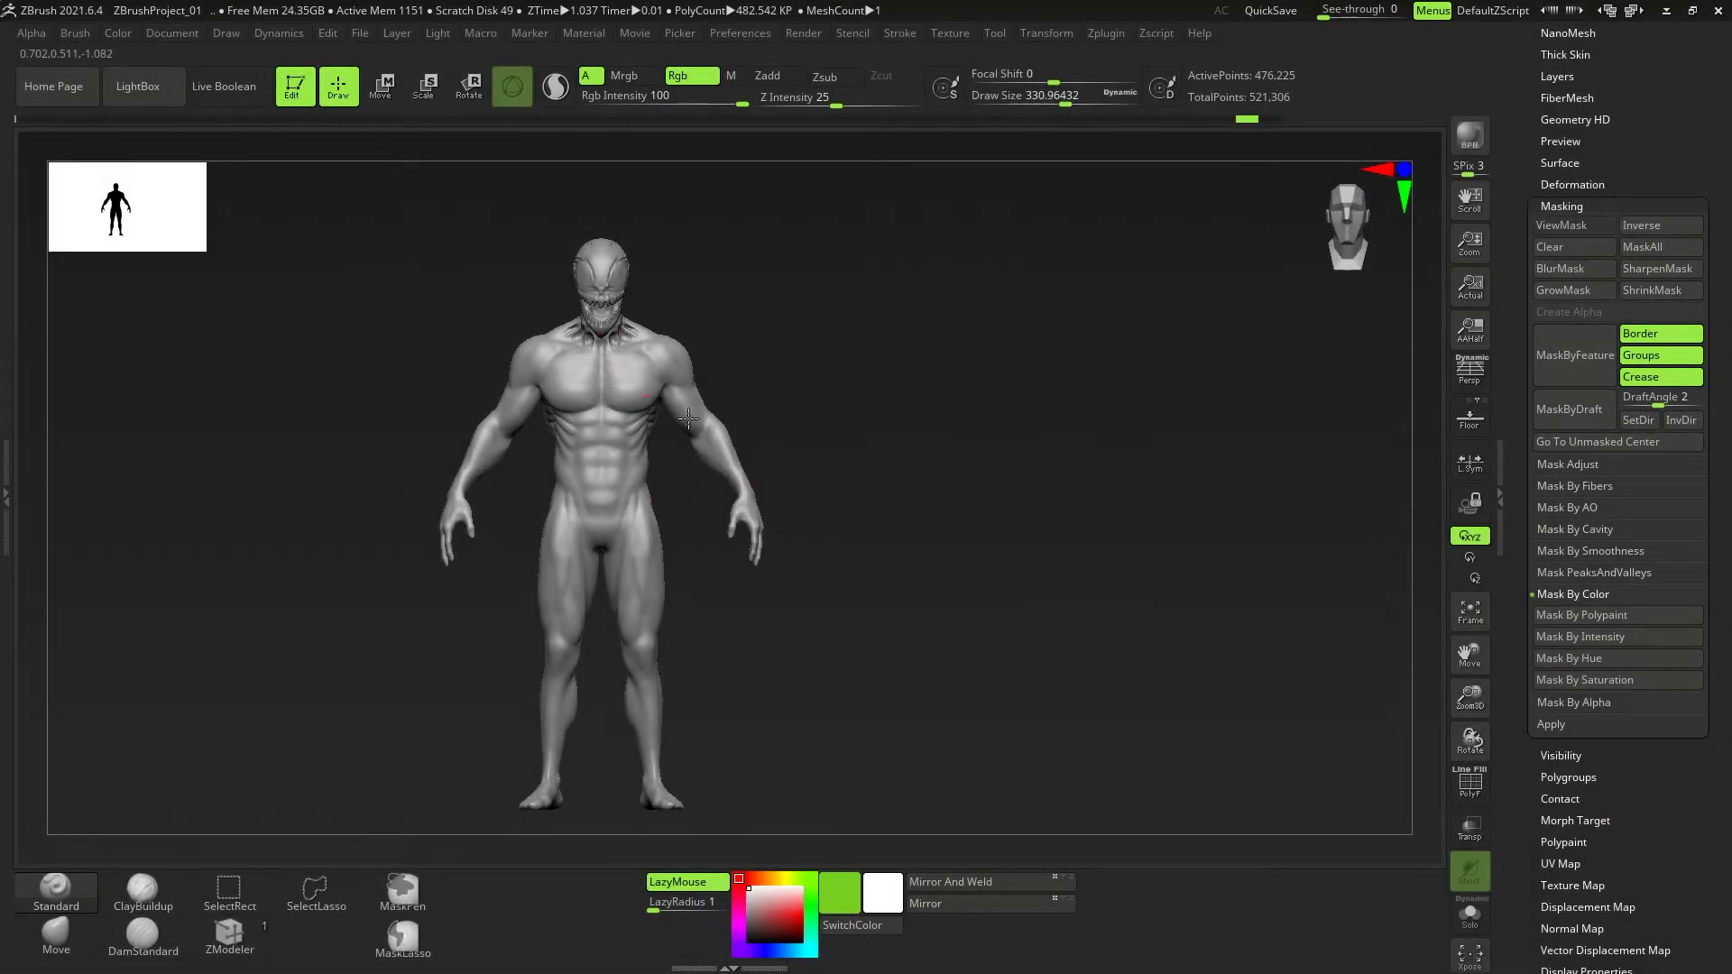
scroll(1590, 415, "up", 10)
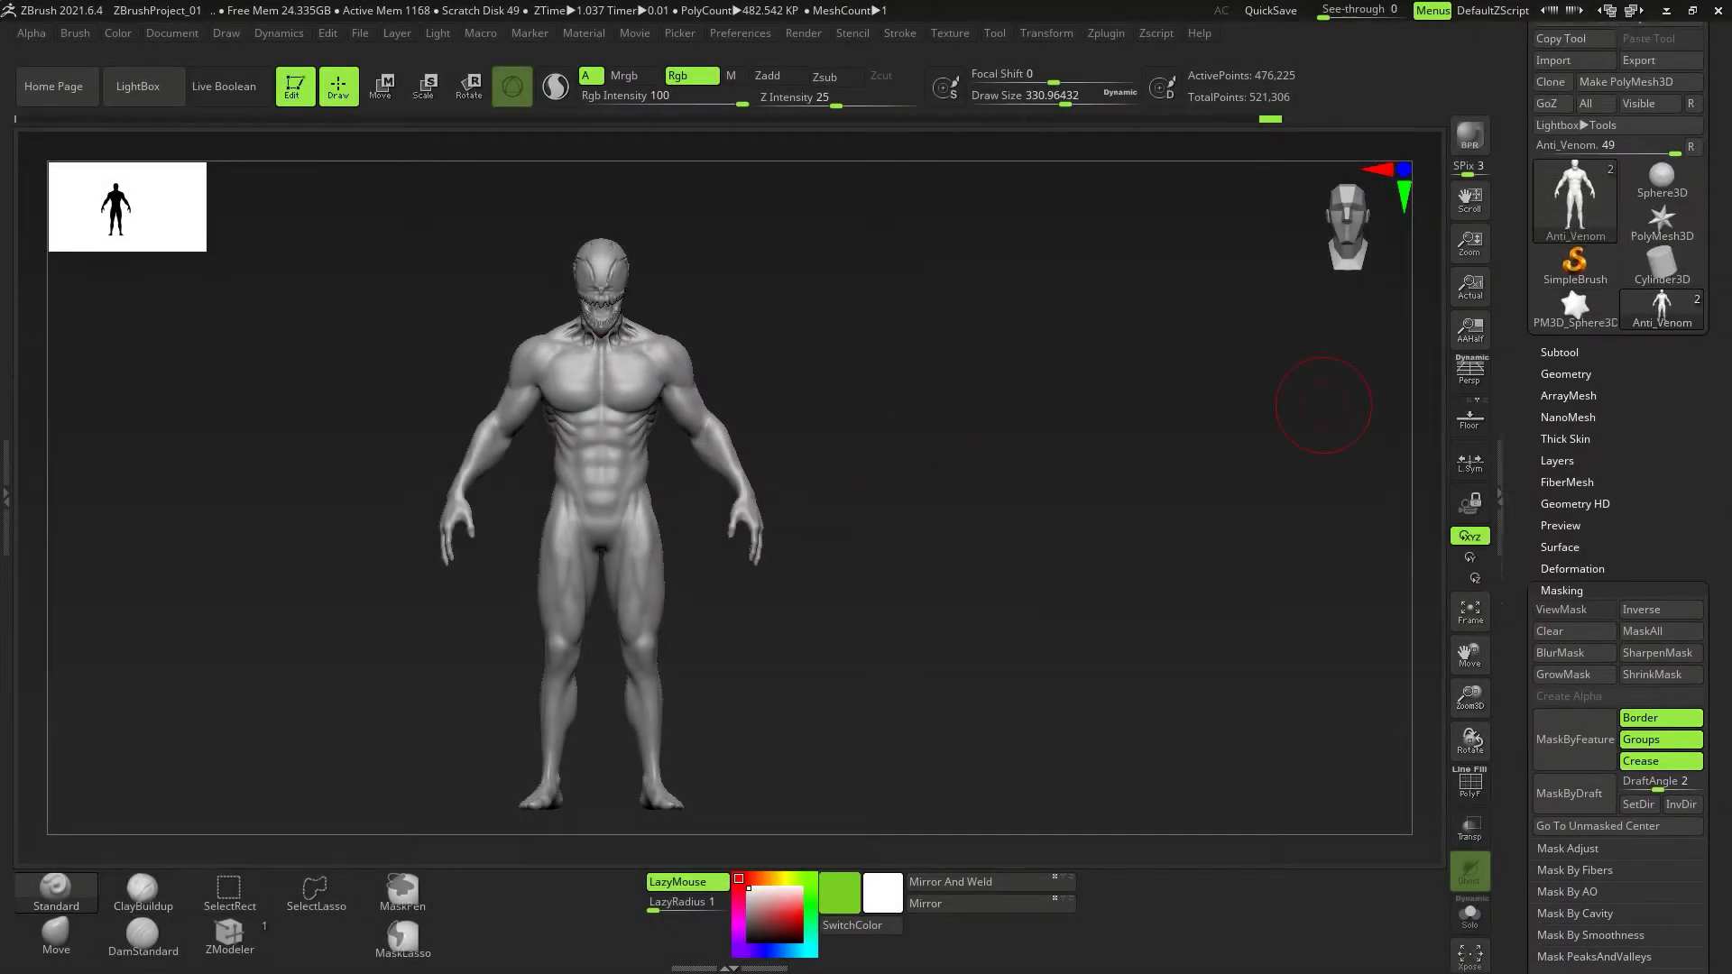
Append a Cube3D primitive as a new subtool alongside the Anti_Venom figure.
left_click(1570, 397)
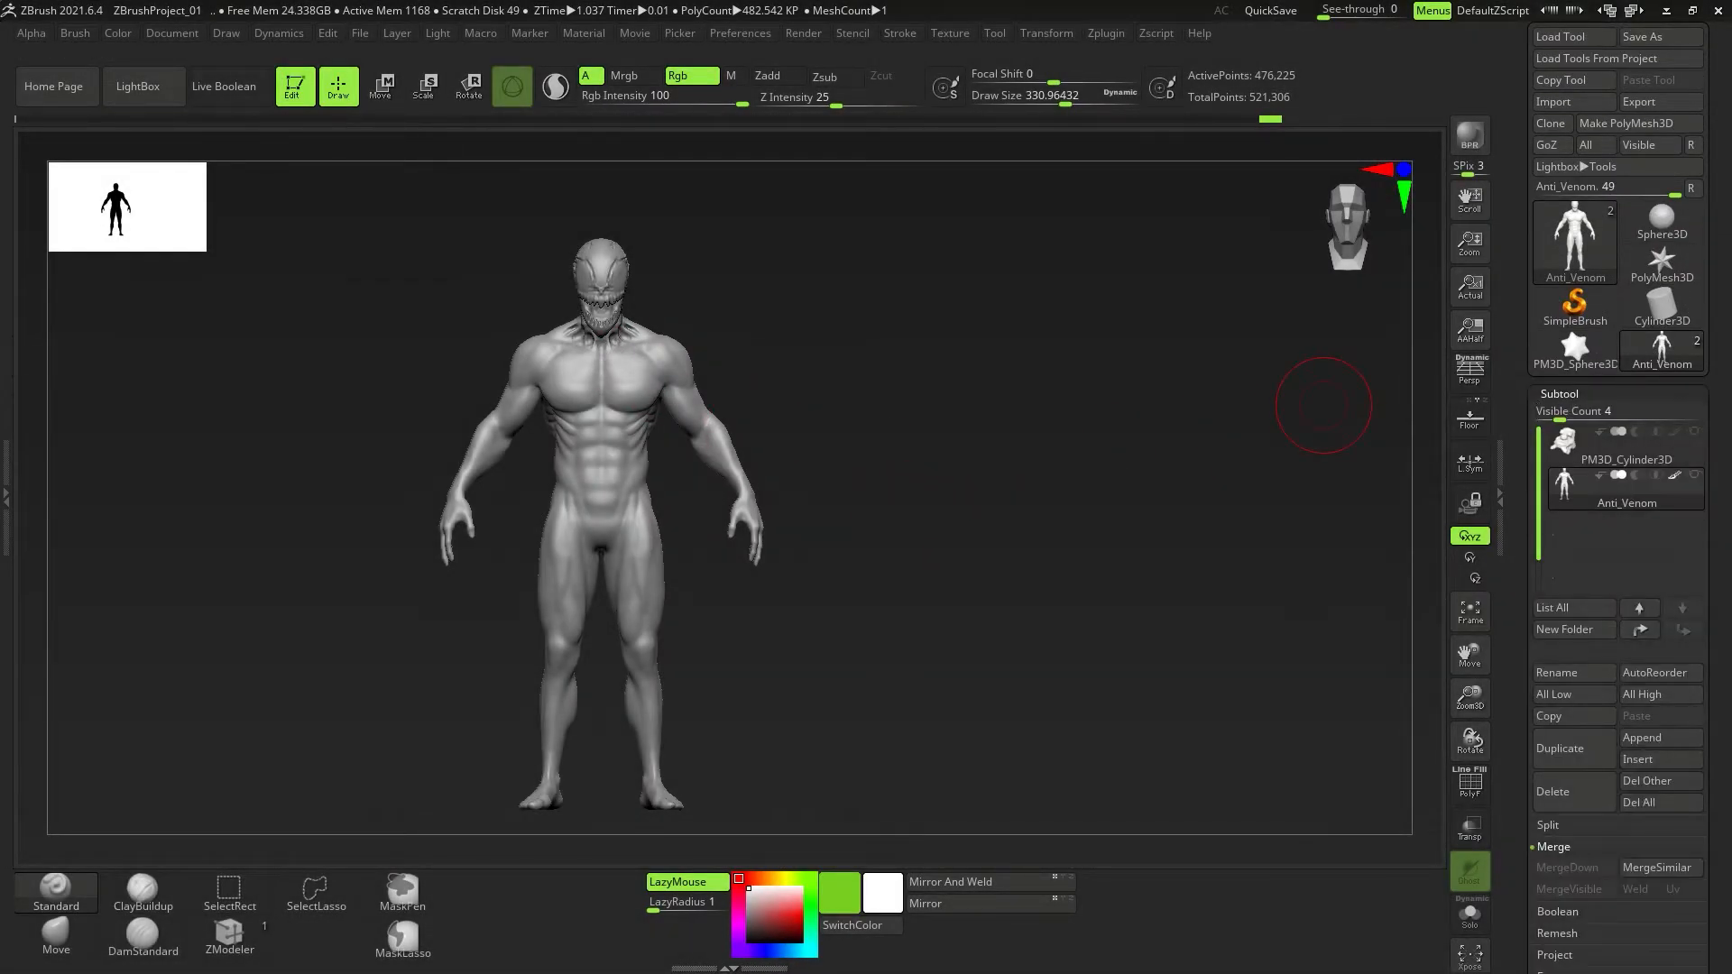
scroll(1729, 408, "down", 5)
left_click(1653, 370)
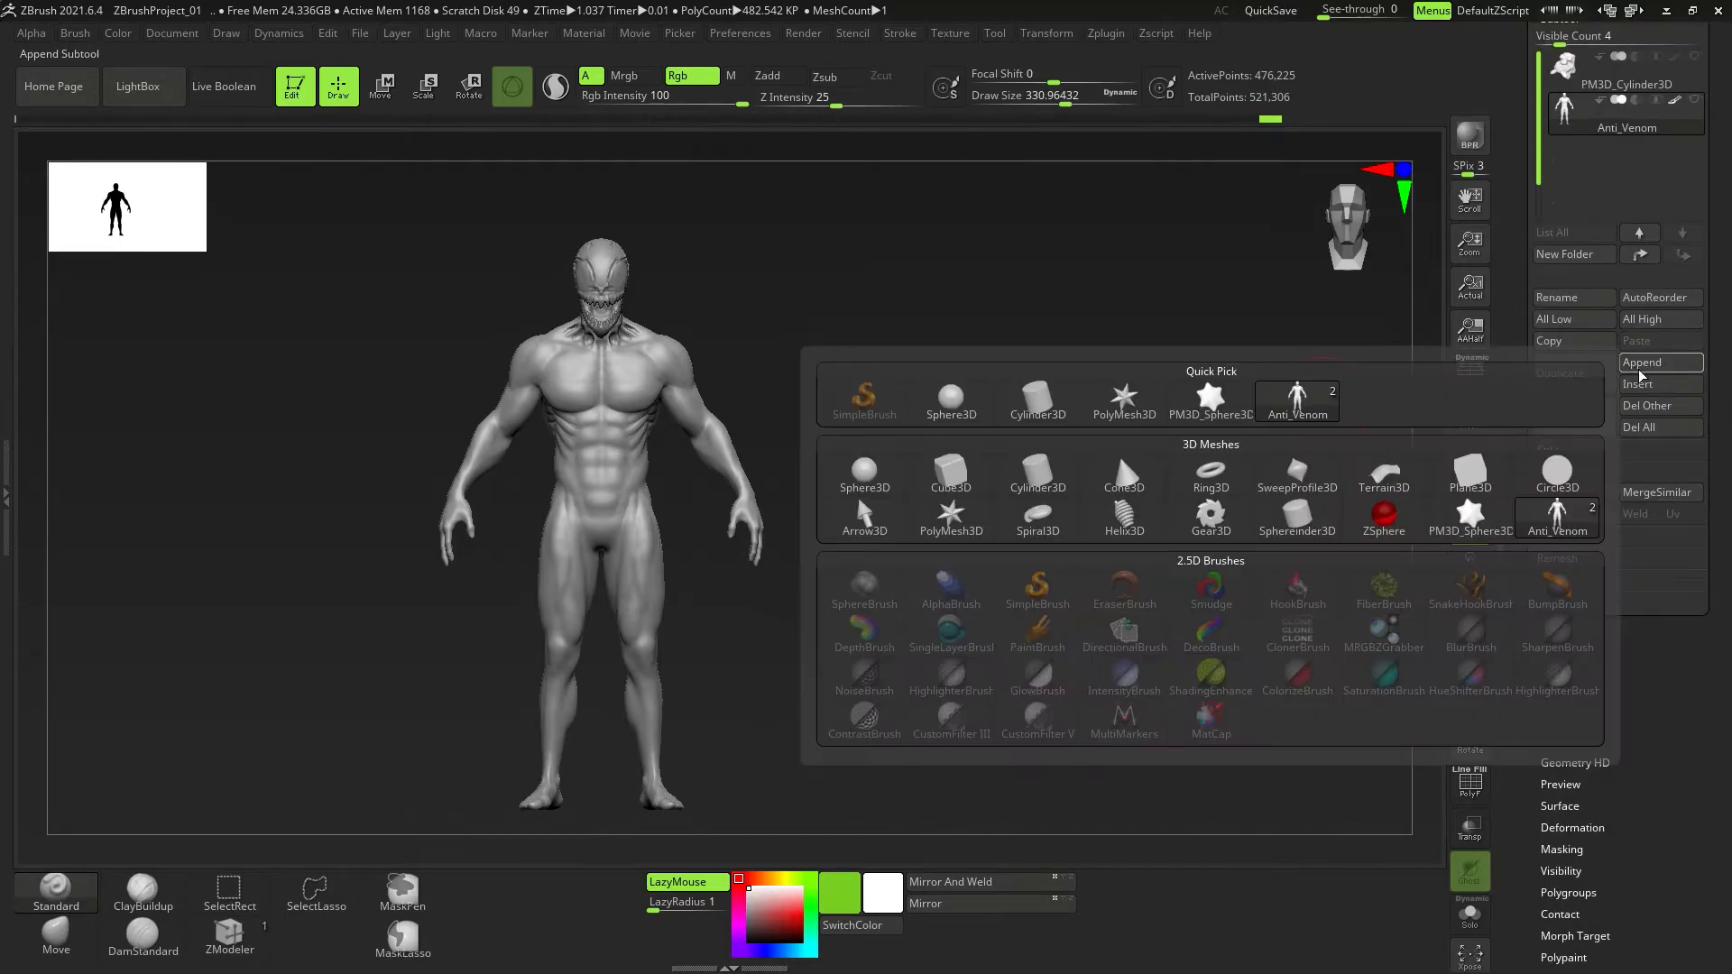
mouse_move(1002, 501)
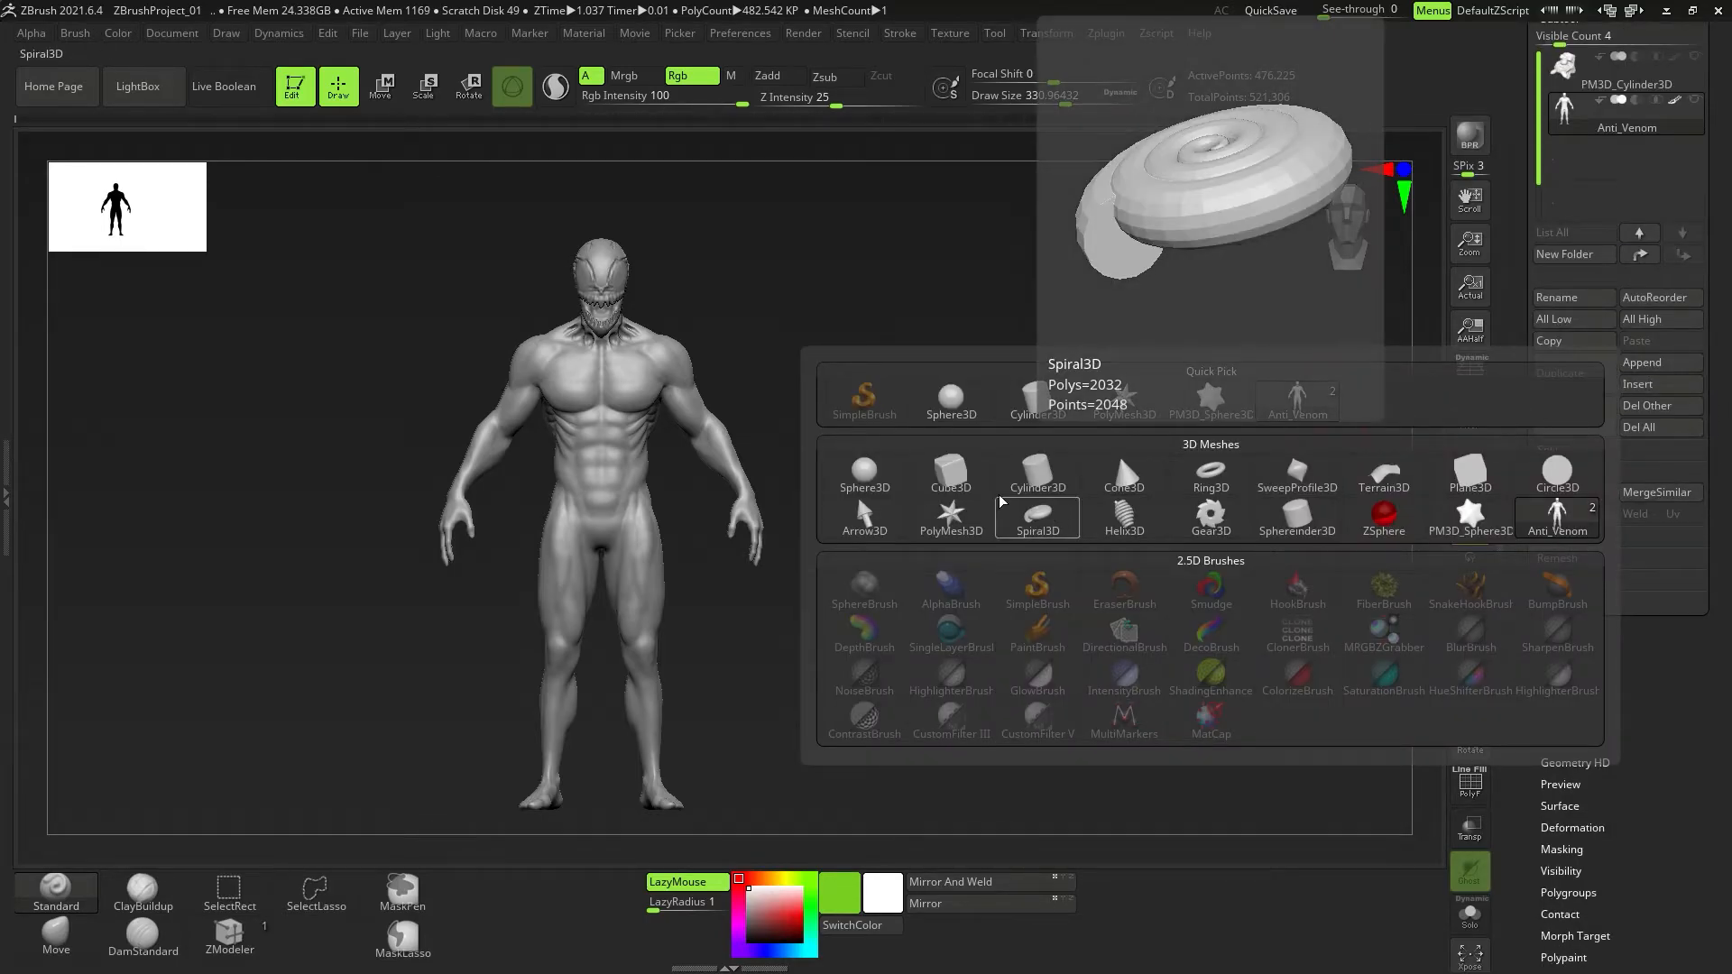
left_click(951, 471)
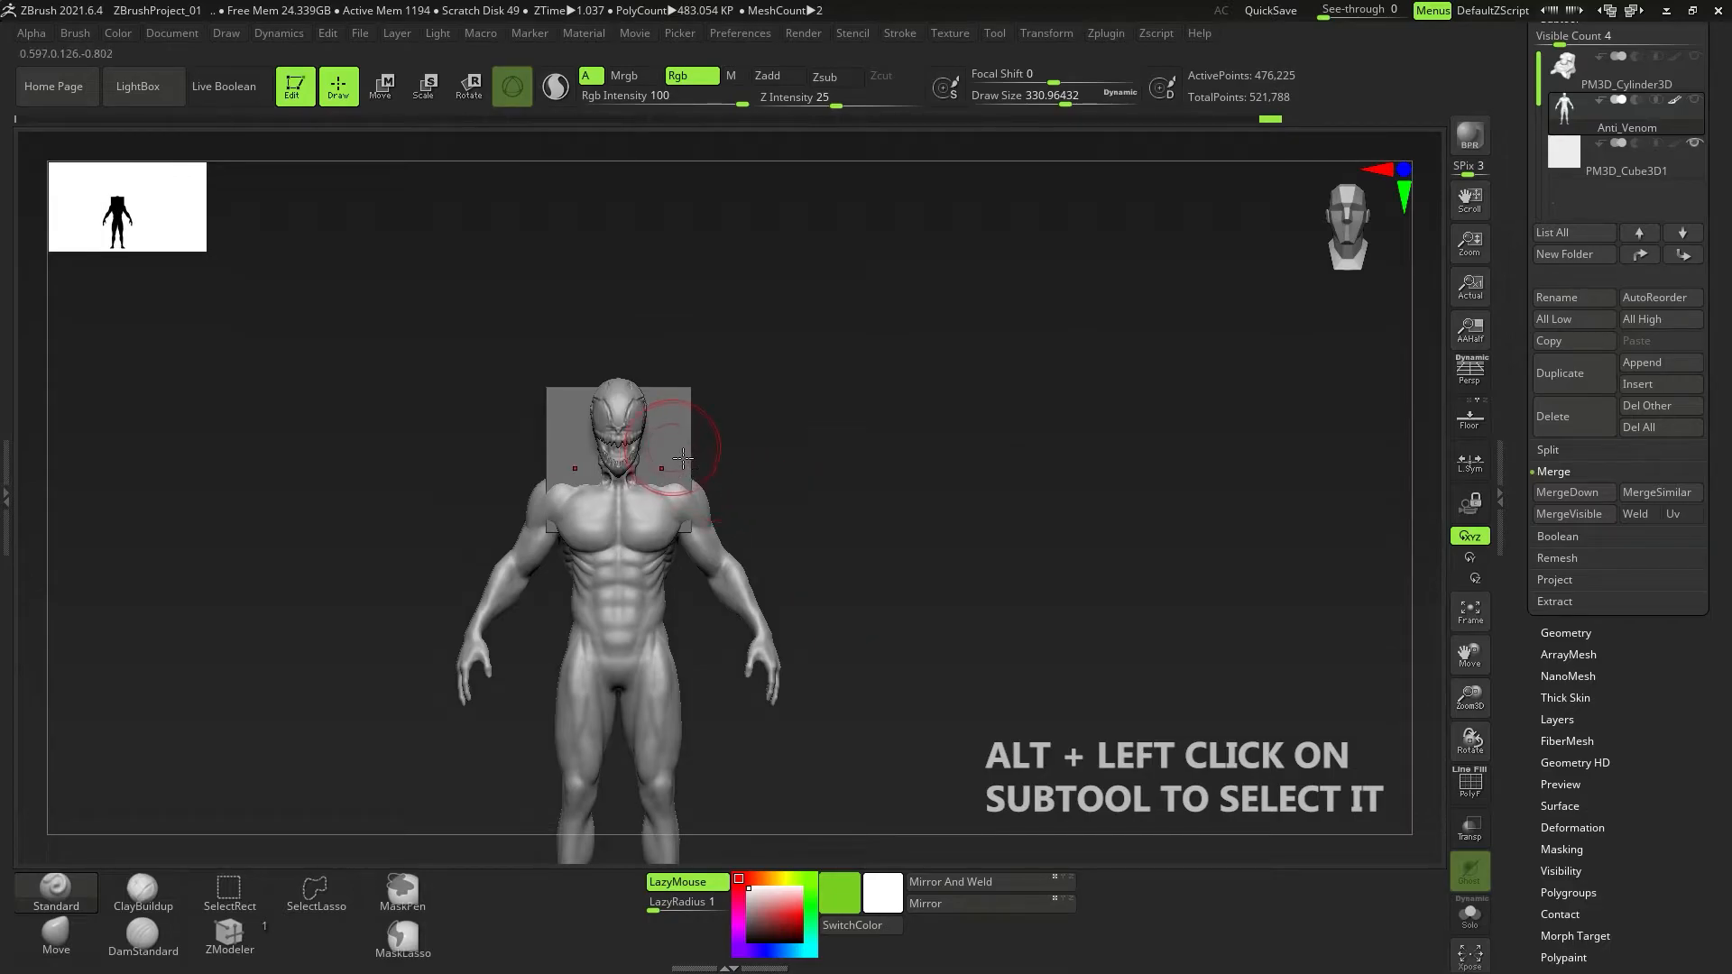
Select the appended cube subtool, frame it in the view and turn on its polyframe display.
left_click(683, 459, "alt")
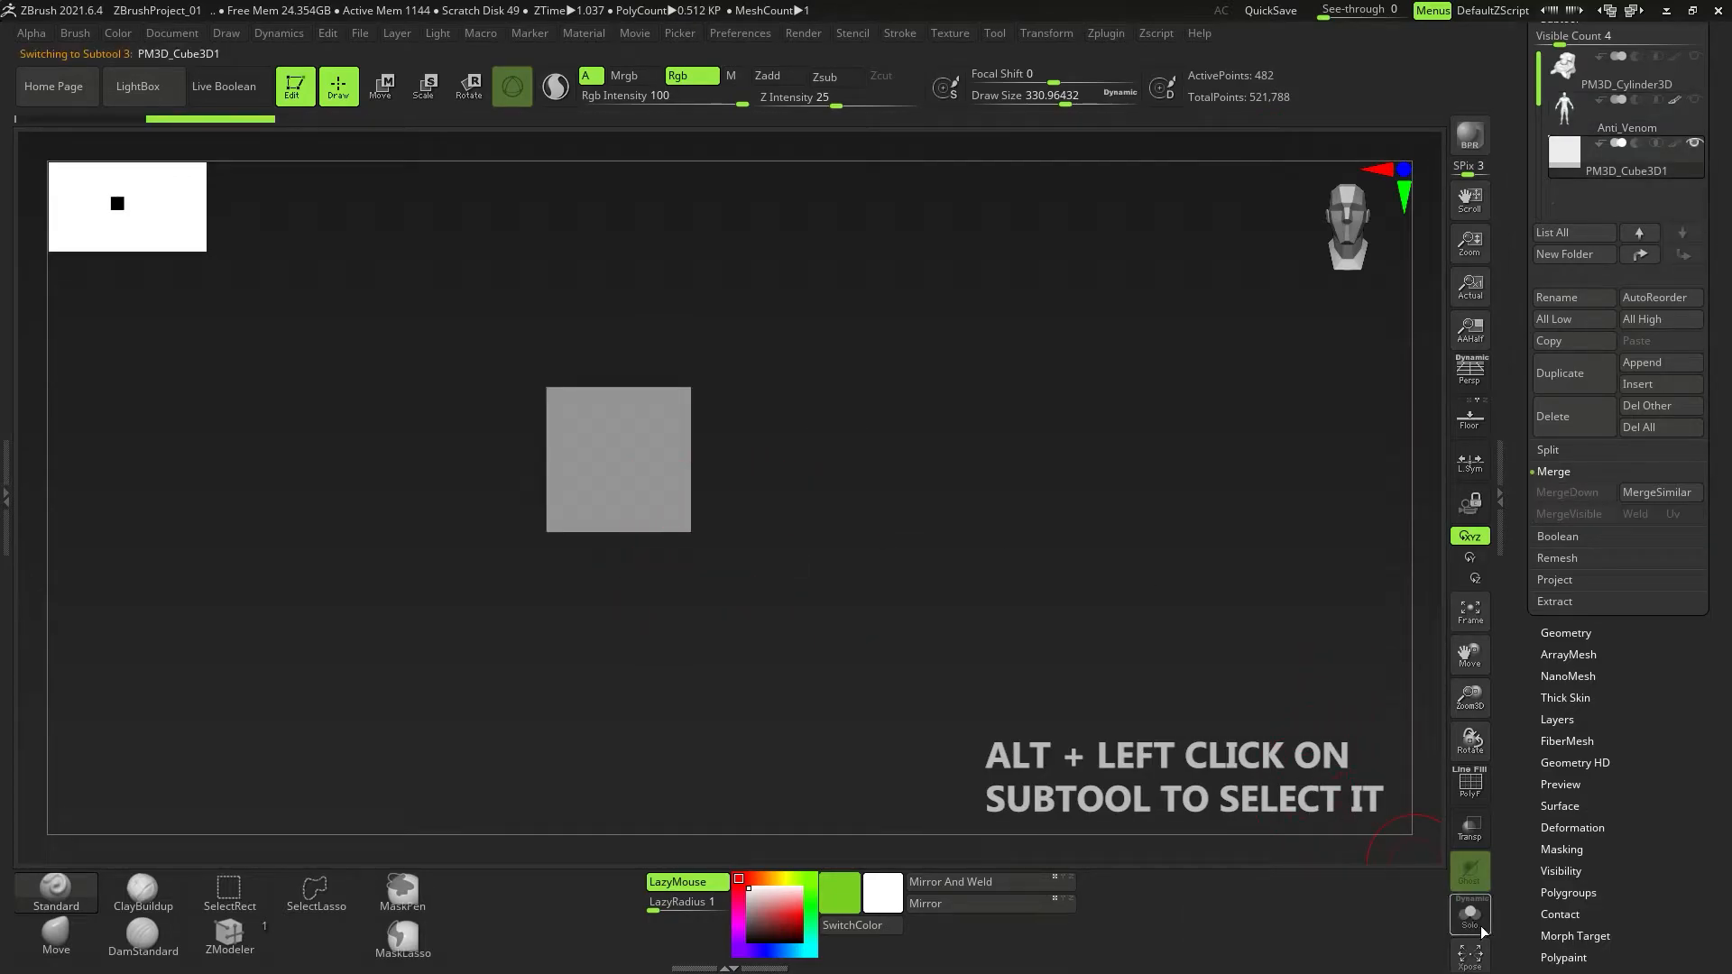
left_click_drag(1125, 646, 1038, 654)
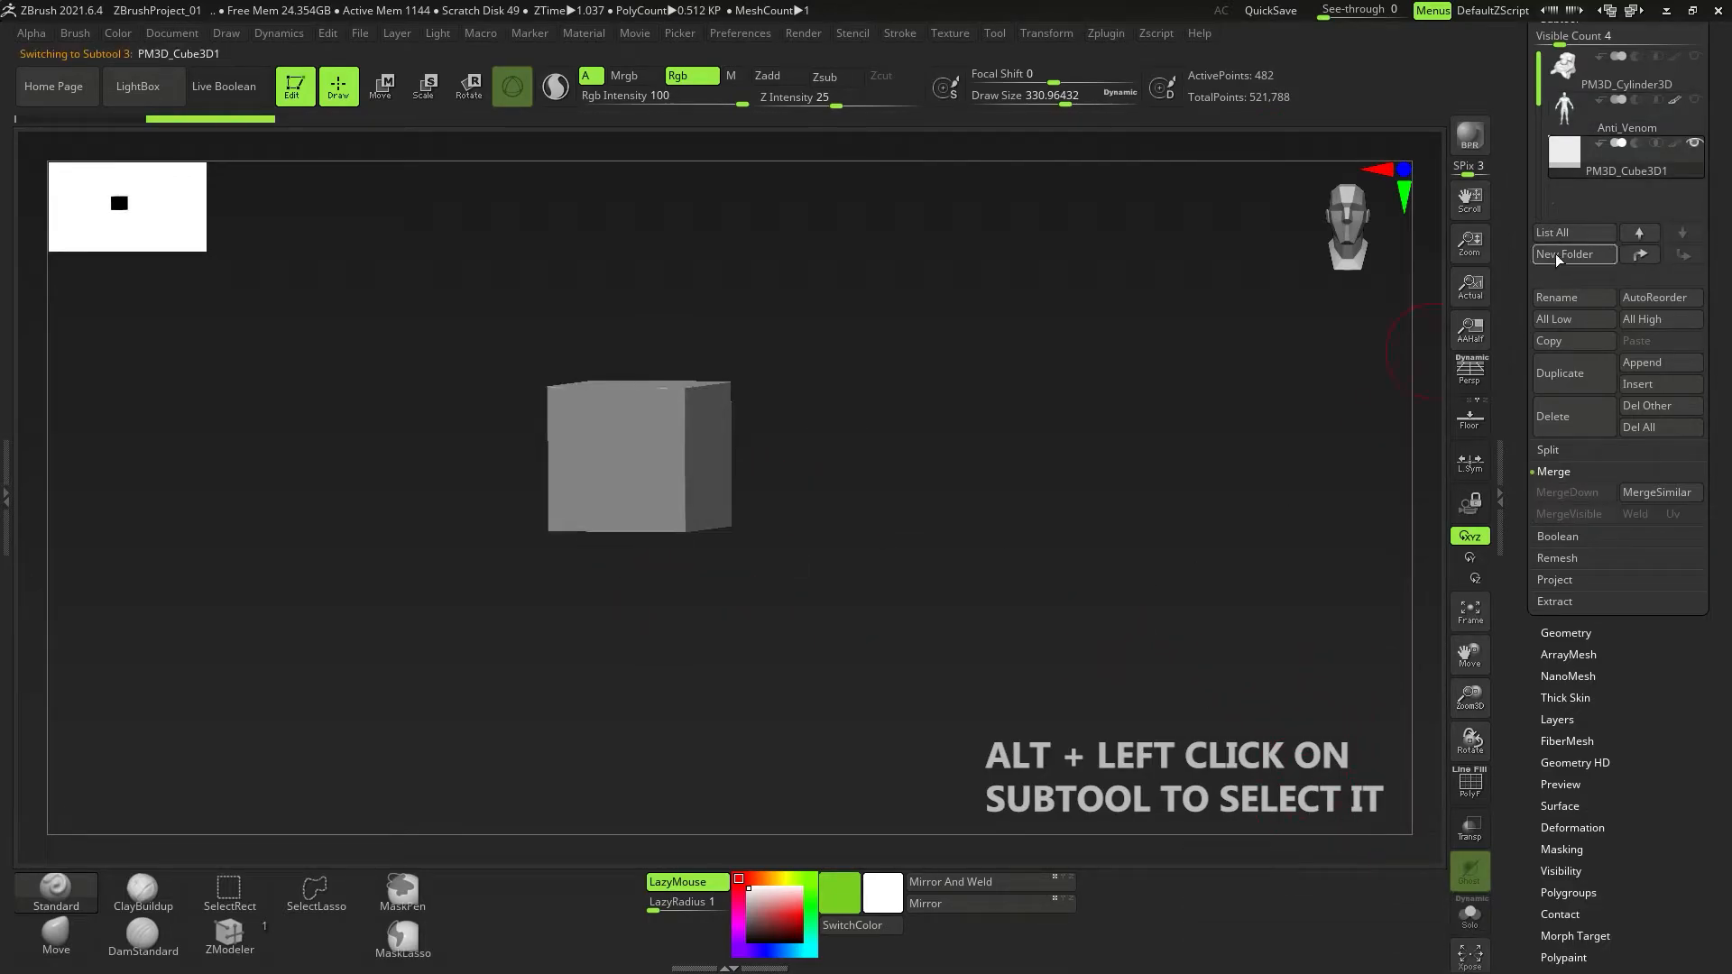
left_click(1696, 102)
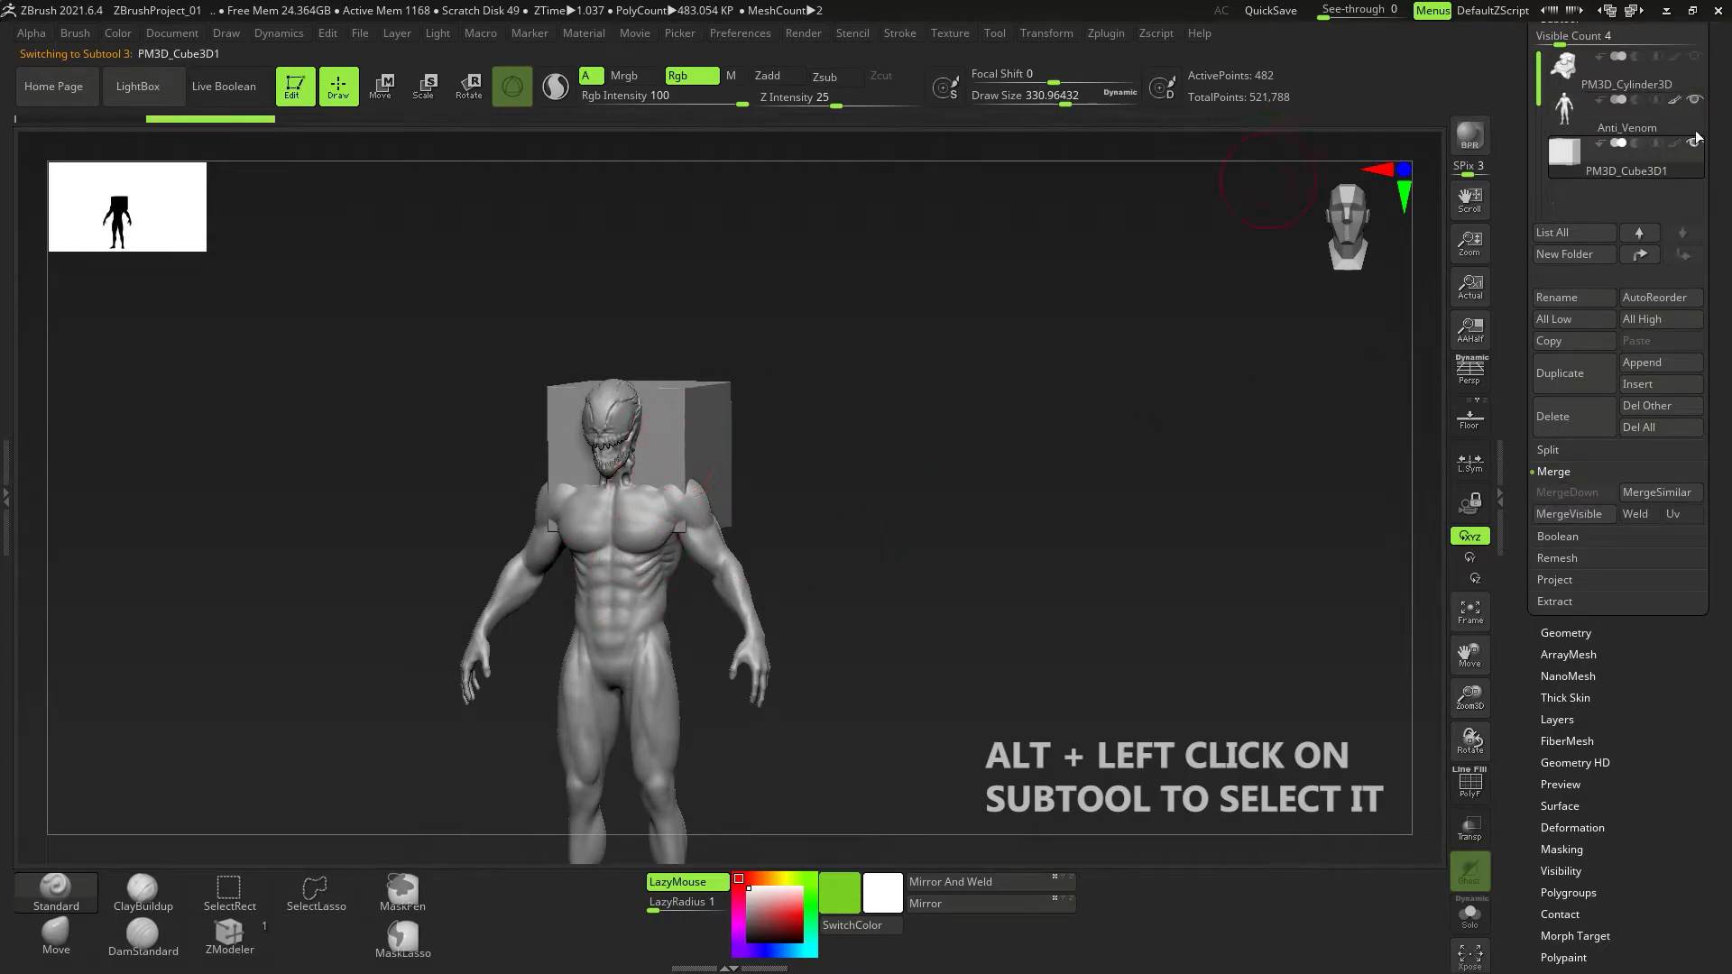
left_click(1697, 103)
key("f")
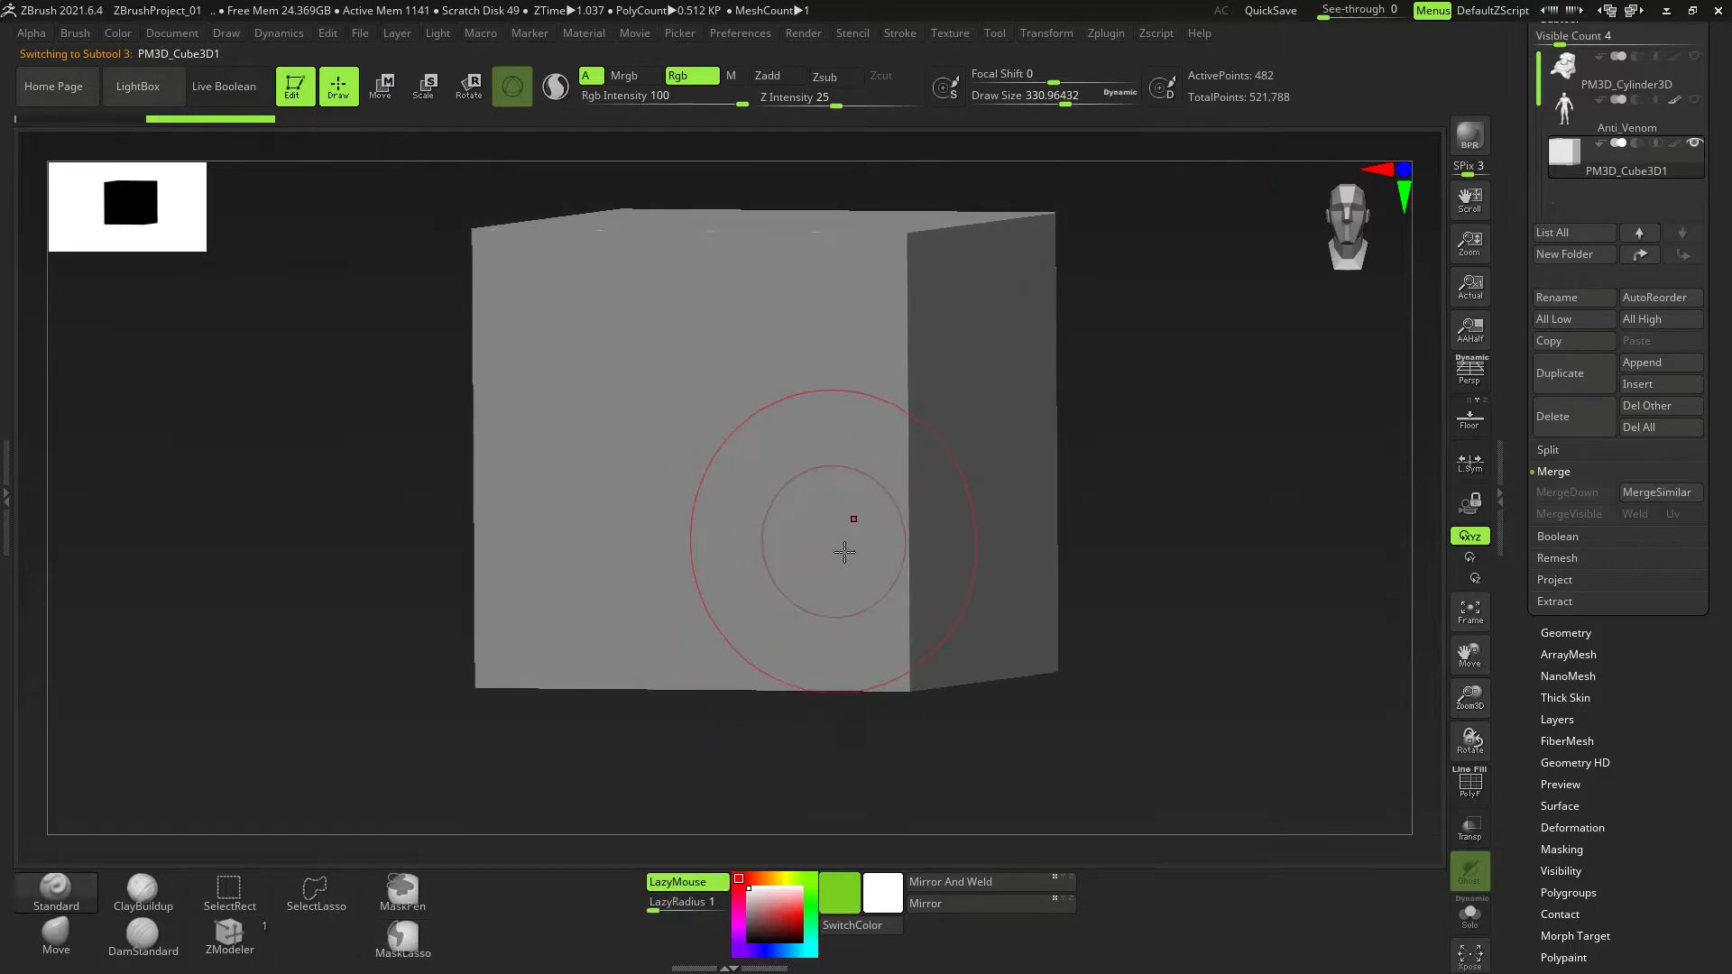
key("shift+f")
mouse_move(868, 502)
right_mouse_down("alt")
mouse_move(863, 603)
mouse_move(808, 602)
right_mouse_up("alt")
mouse_move(812, 433)
right_mouse_down("alt")
mouse_move(823, 537)
mouse_move(809, 304)
right_mouse_up("alt")
right_click_drag(812, 434, 703, 448, "ctrl")
right_click_drag(833, 632, 1384, 626, "shift")
Reinitialize the subtool as a QCube with X, Y and Z resolution set to 10.
left_click_drag(1721, 623, 1610, 549)
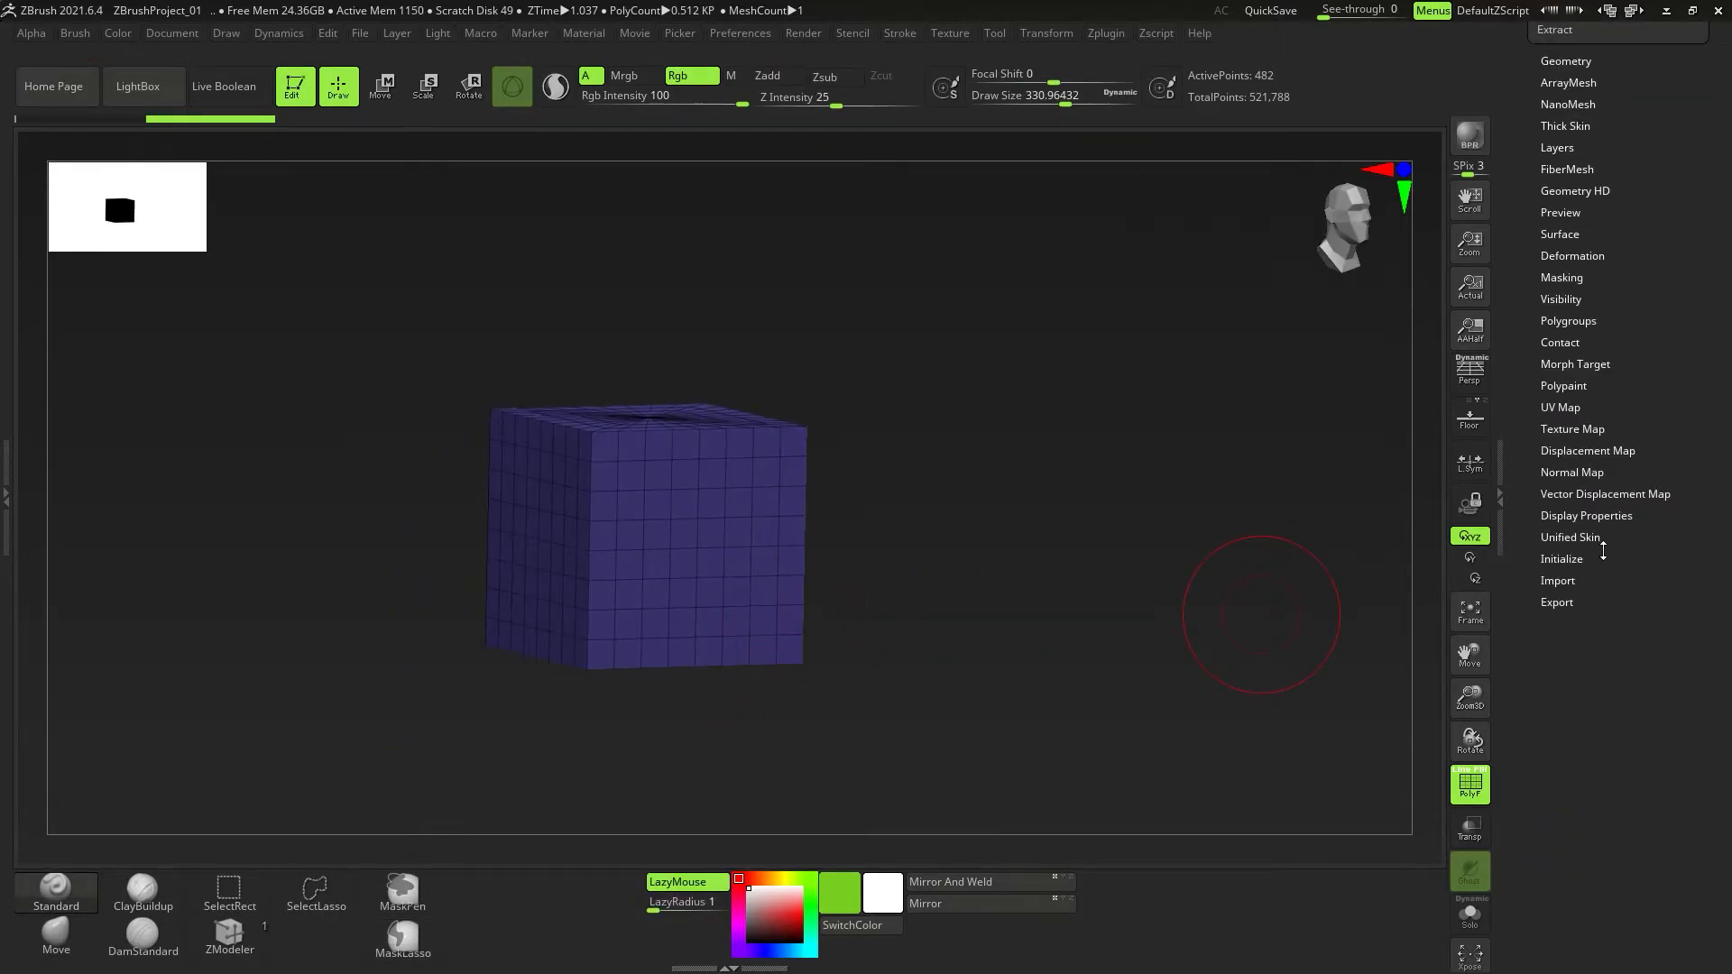
left_click(1562, 560)
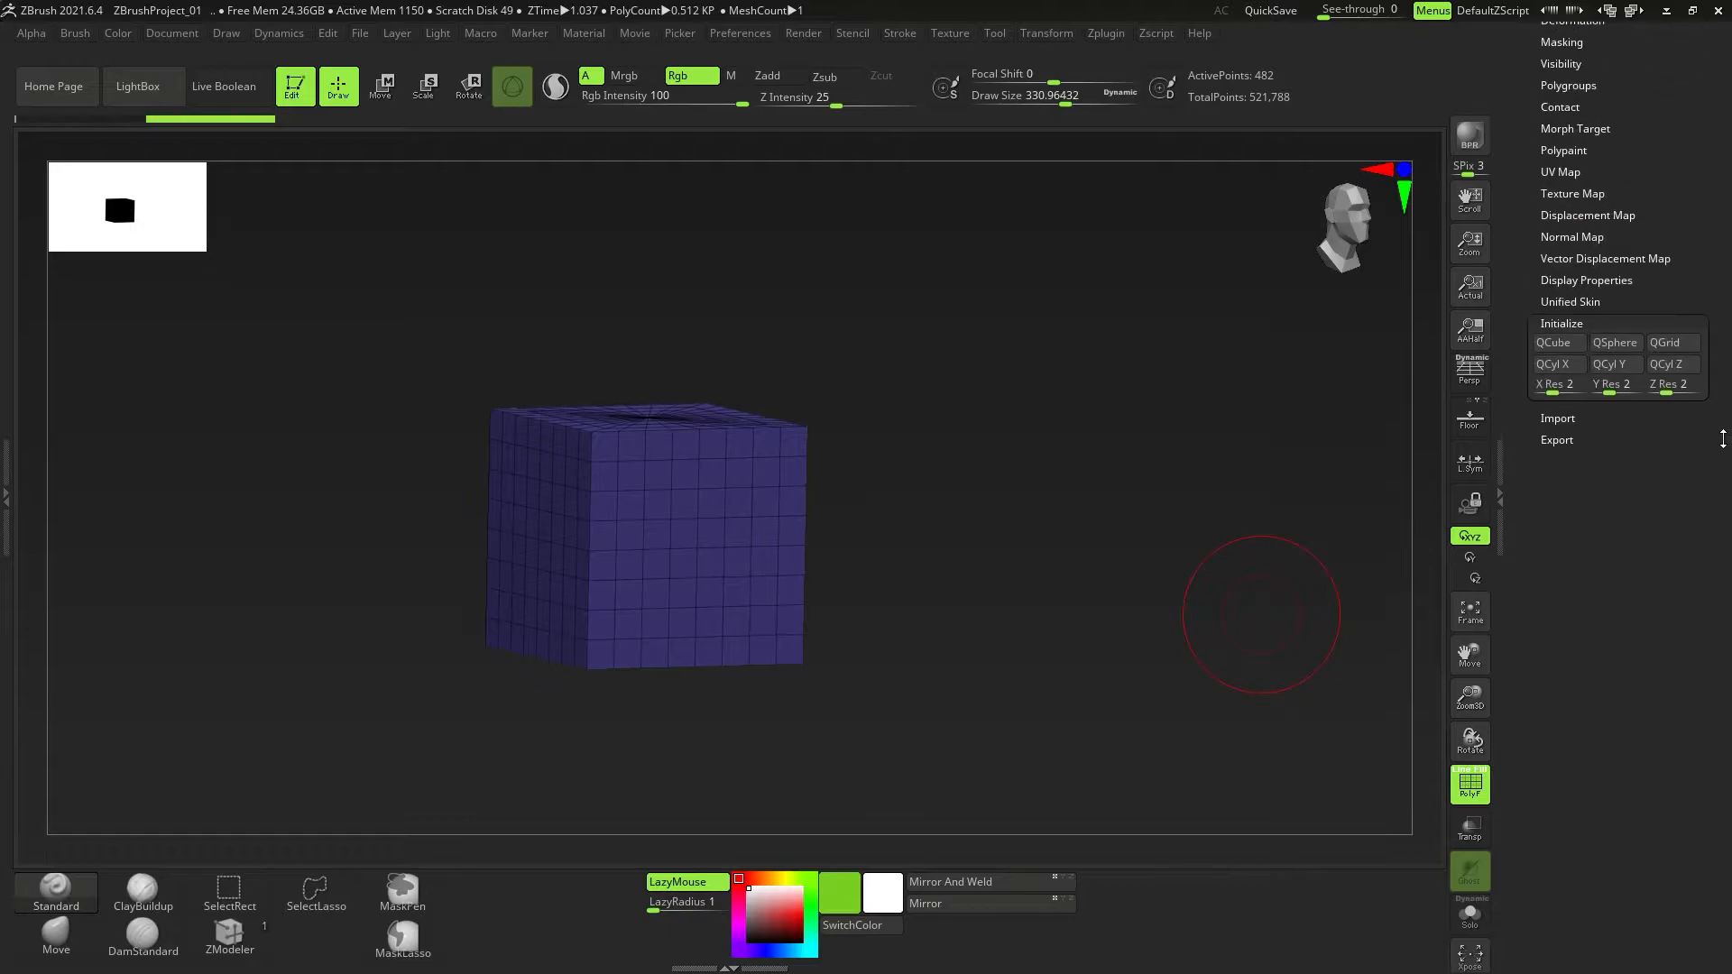
left_click(1572, 360)
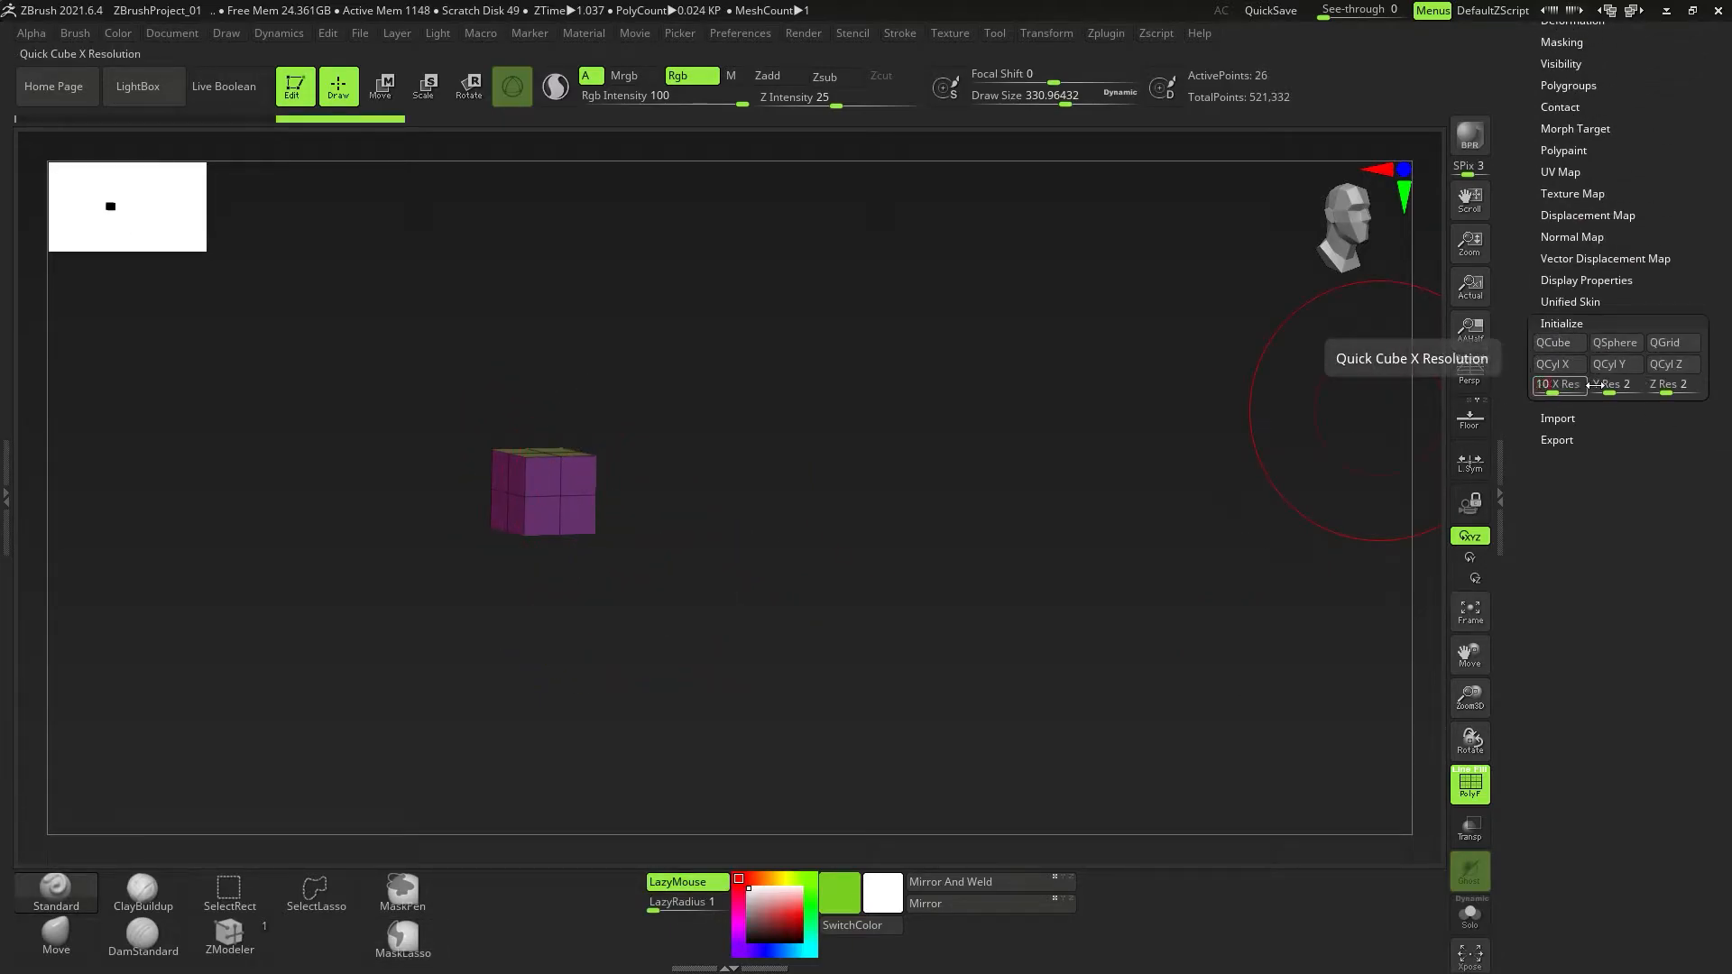
left_click(1632, 388)
type("10")
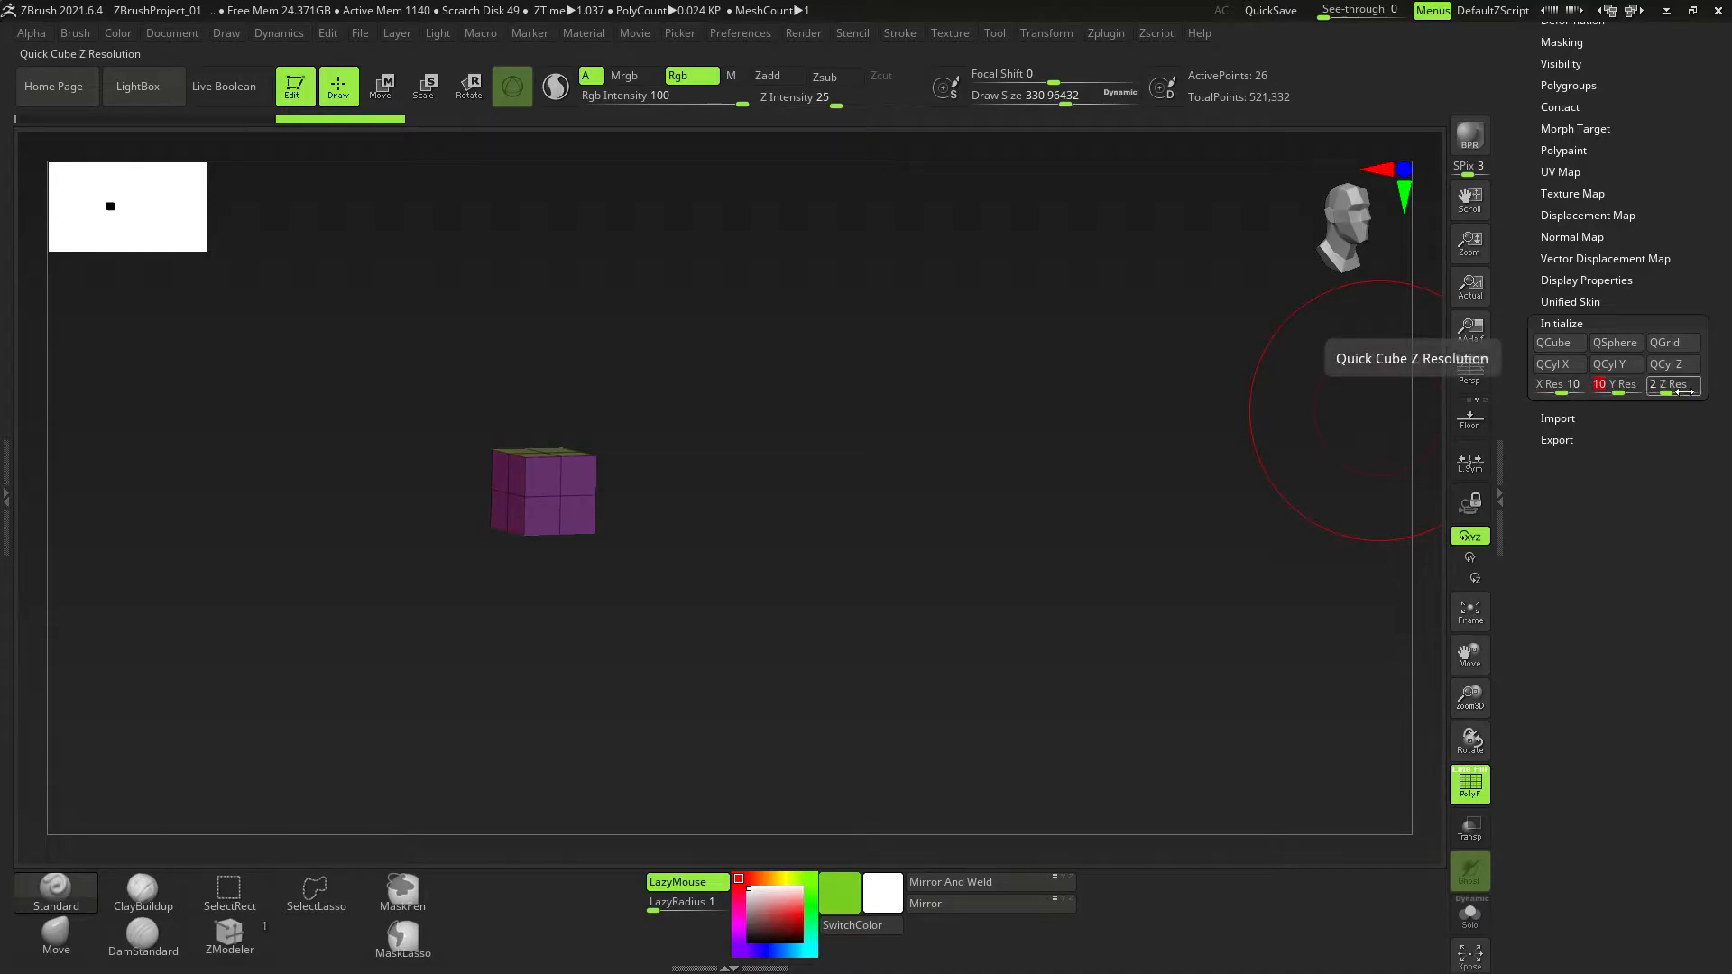
left_click(1677, 386)
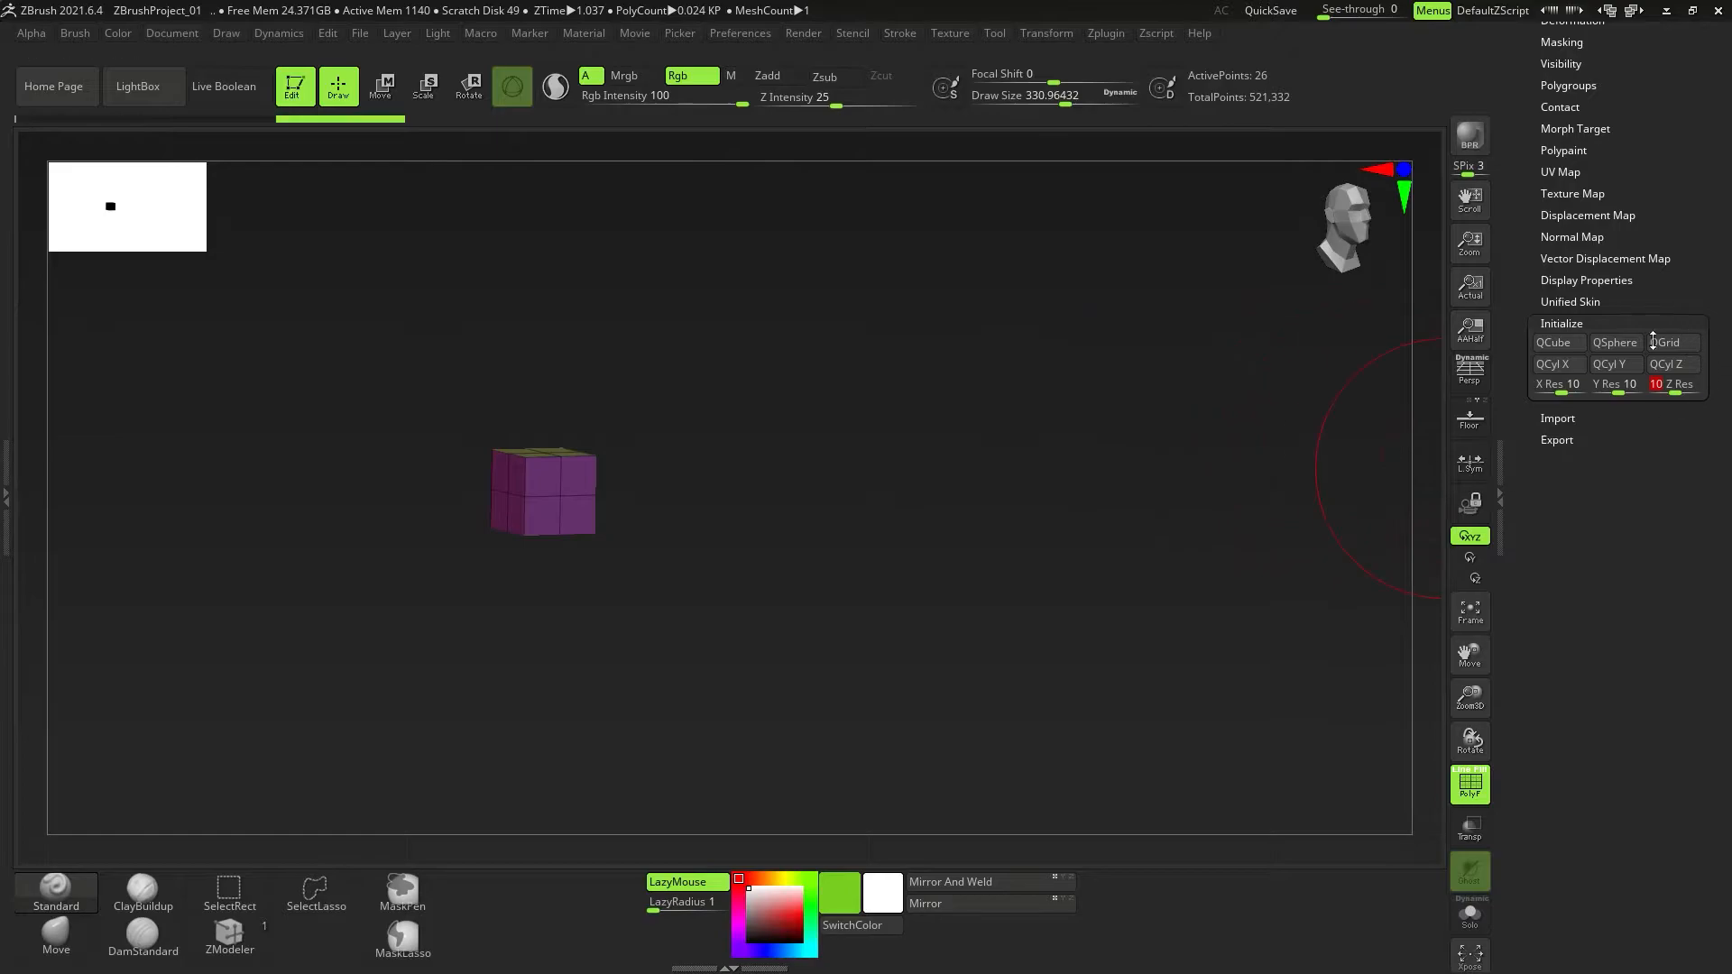
left_click(1554, 343)
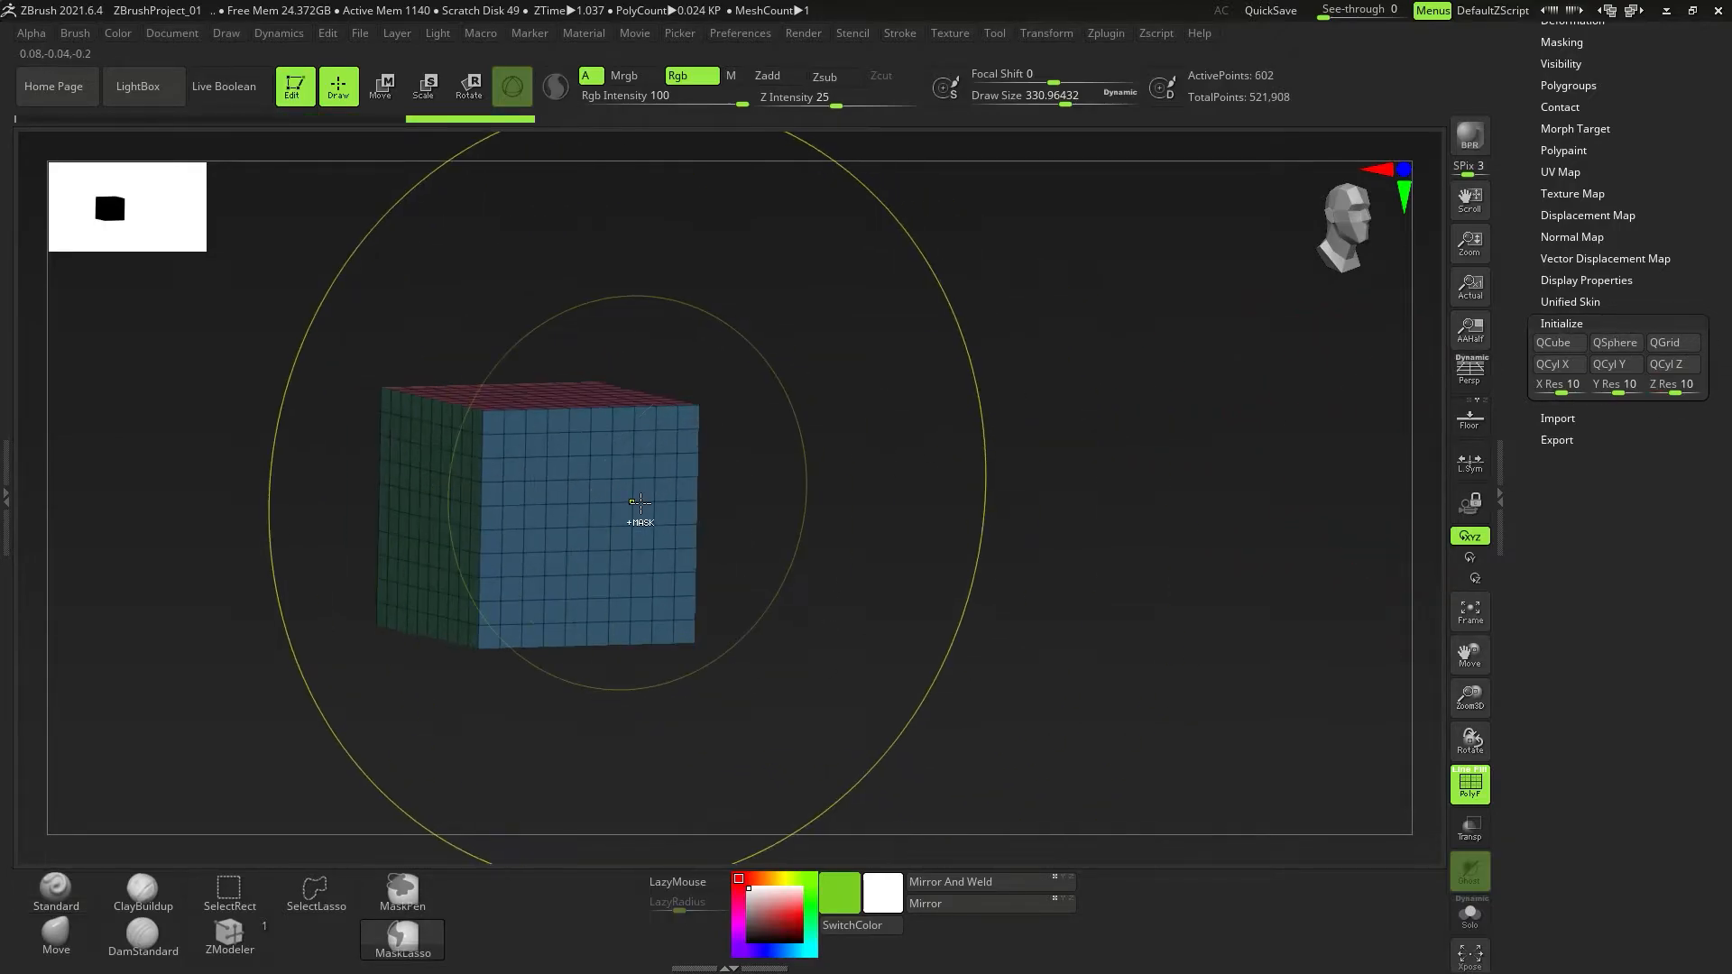
Show the Anti_Venom subtool to compare it with the cube, and hide it again.
right_click_drag(620, 585, 749, 600)
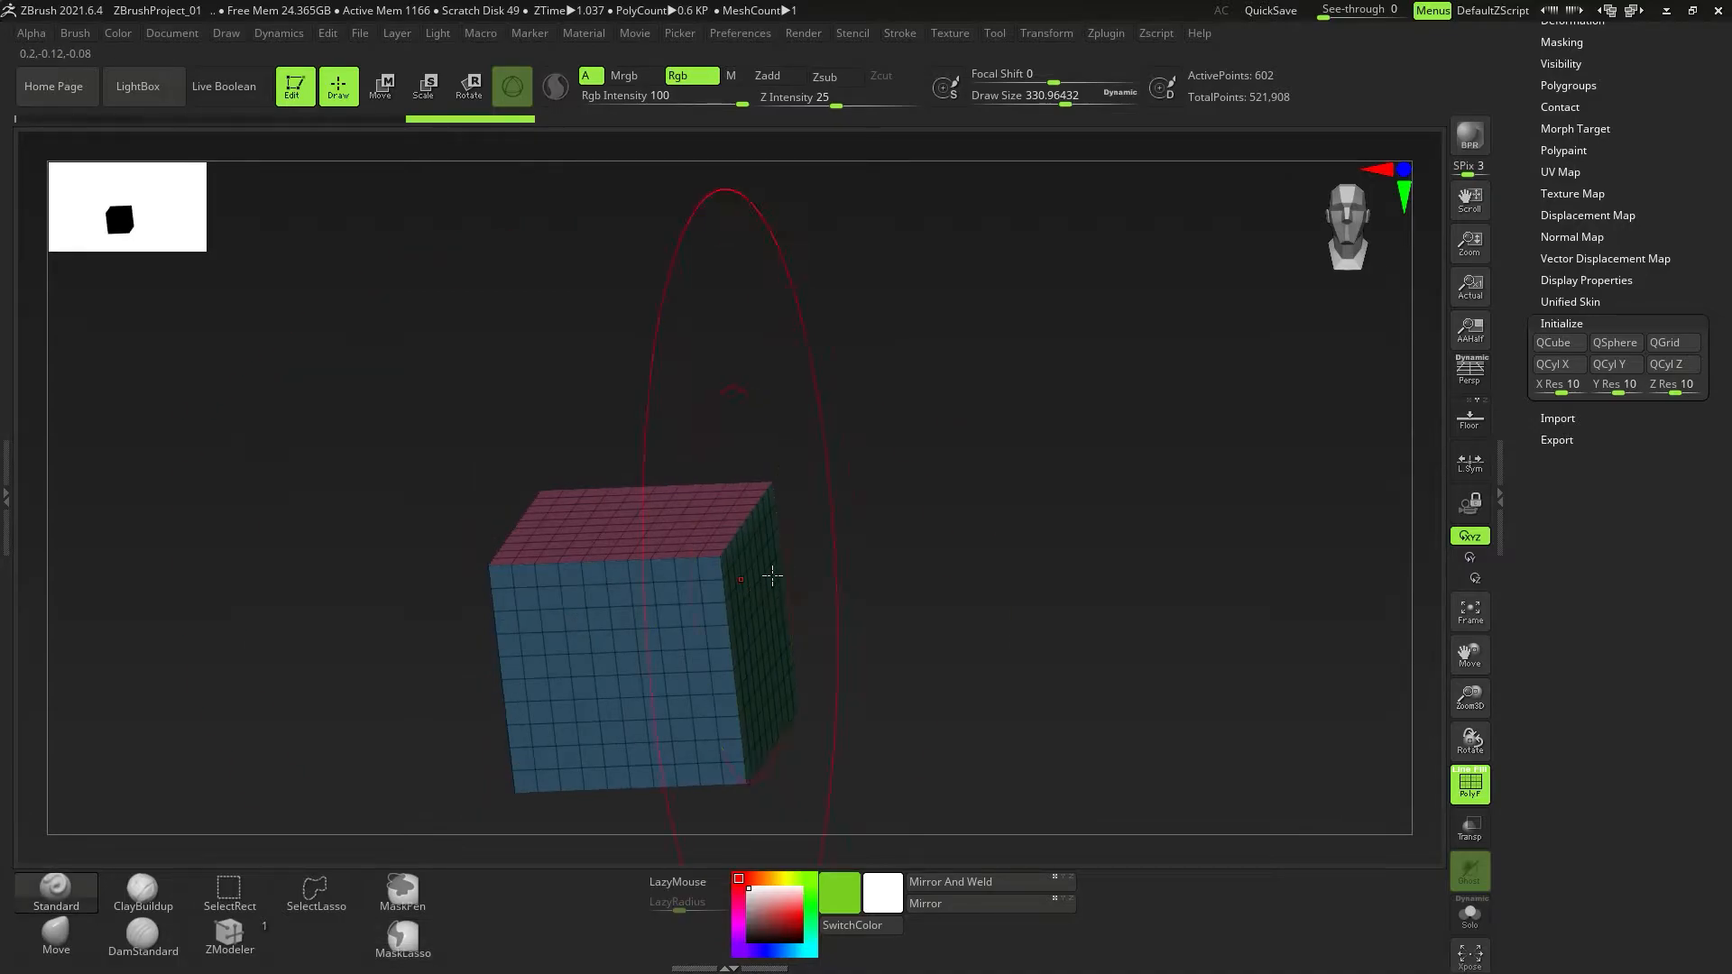
scroll(1727, 319, "up", 5)
scroll(1727, 319, "up", 2)
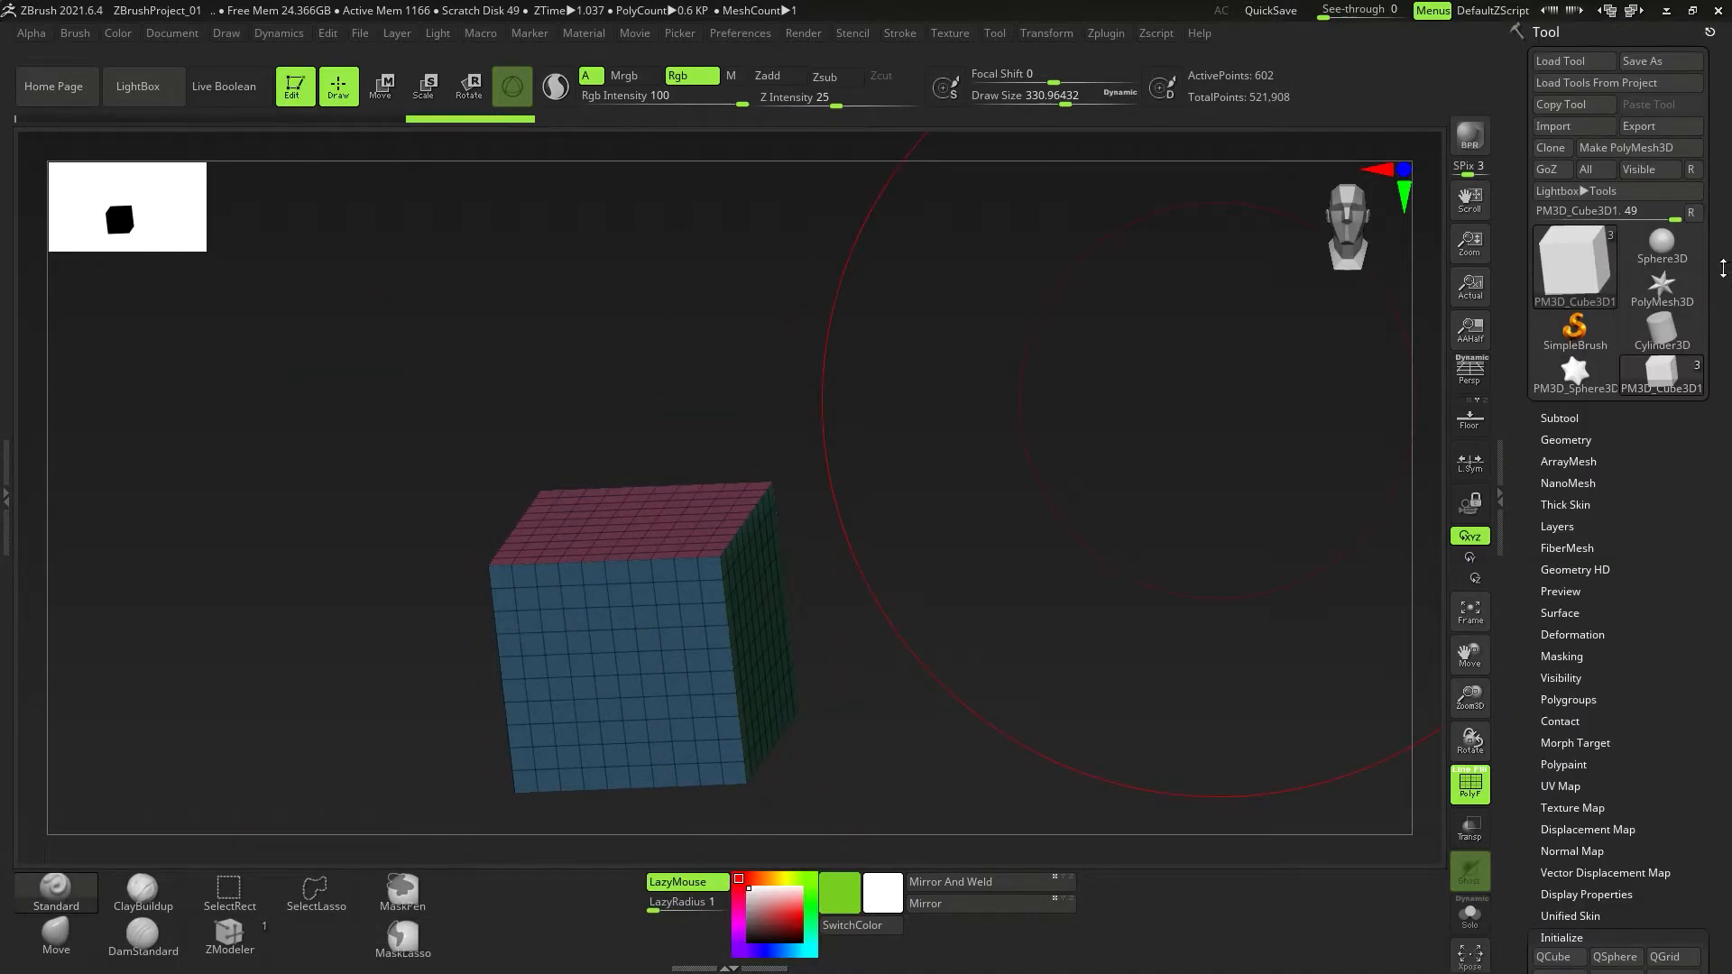
scroll(1616, 285, "down", 2)
left_click(1561, 312)
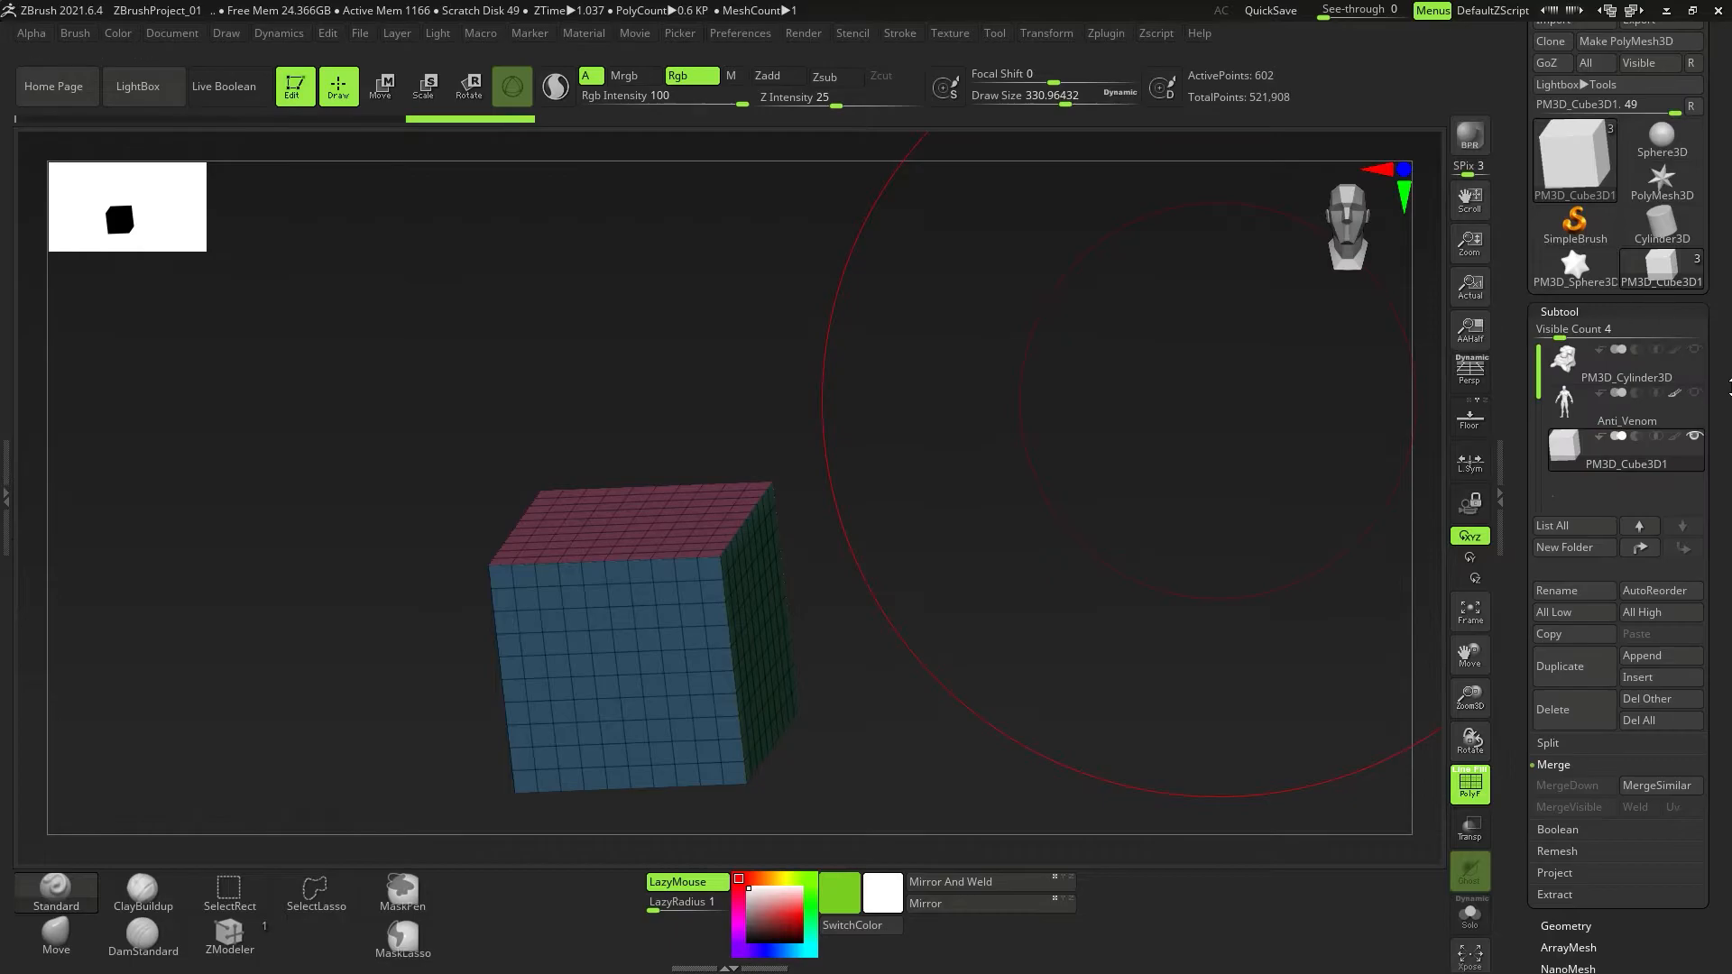
left_click(1694, 402)
left_click(1693, 401)
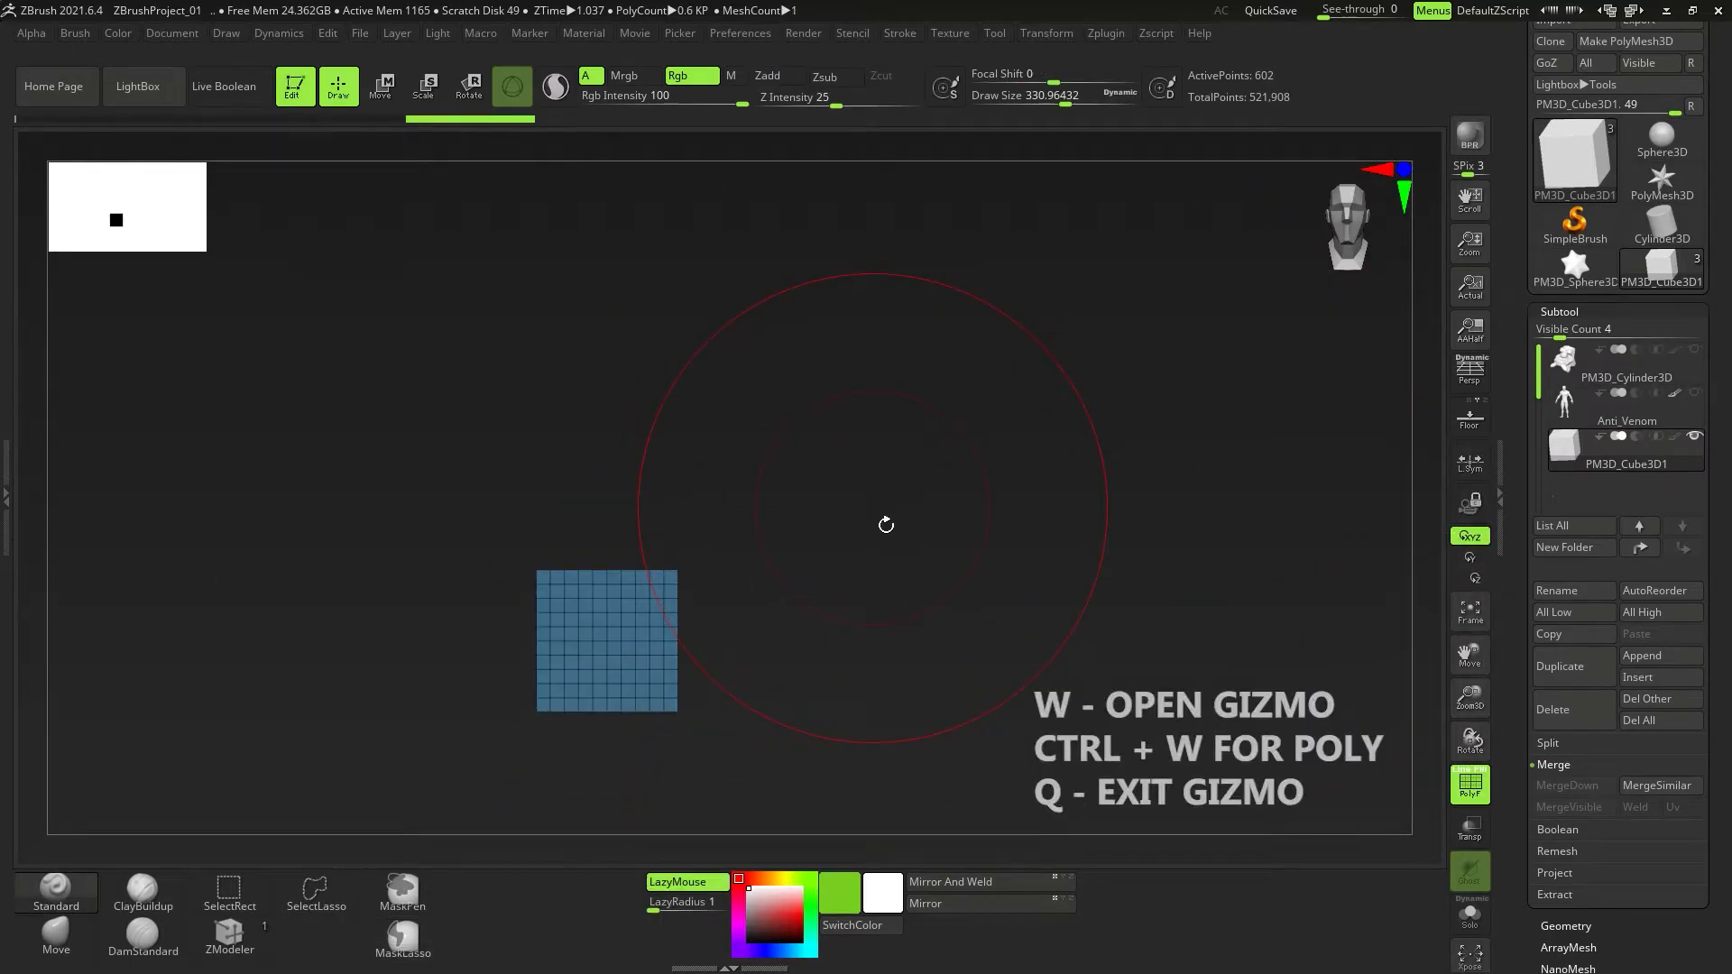
Activate the transform gizmo on the cube and try out its move and scale handles.
key("w")
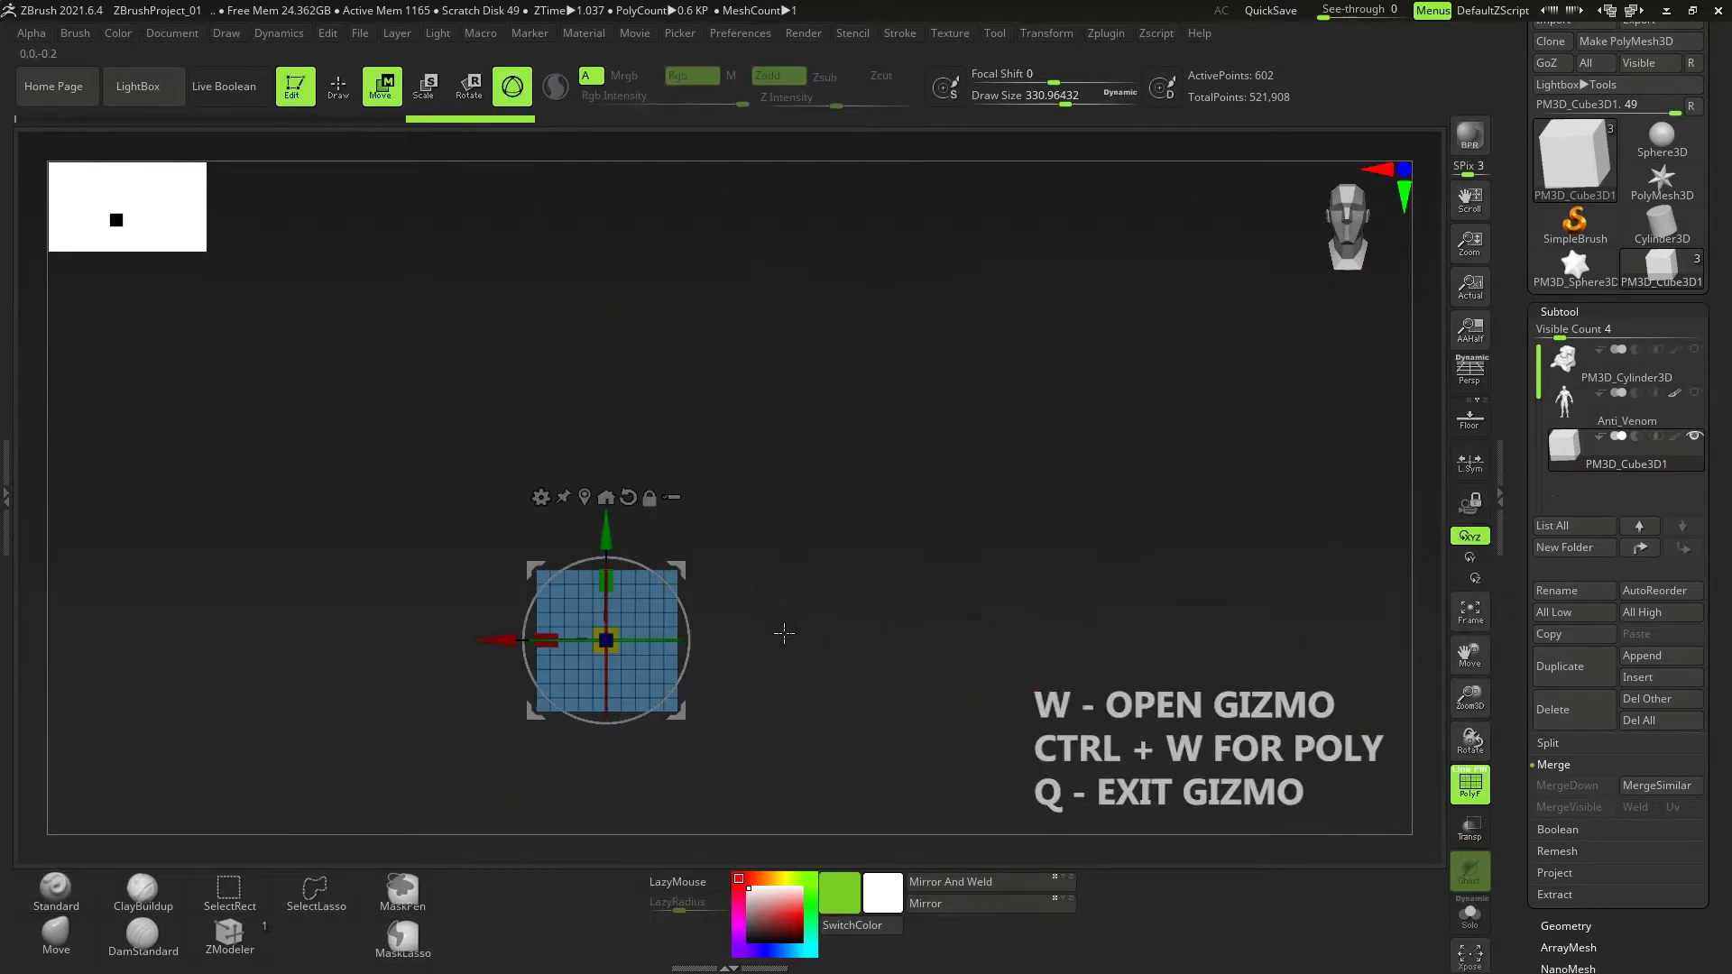
left_click_drag(806, 651, 748, 679)
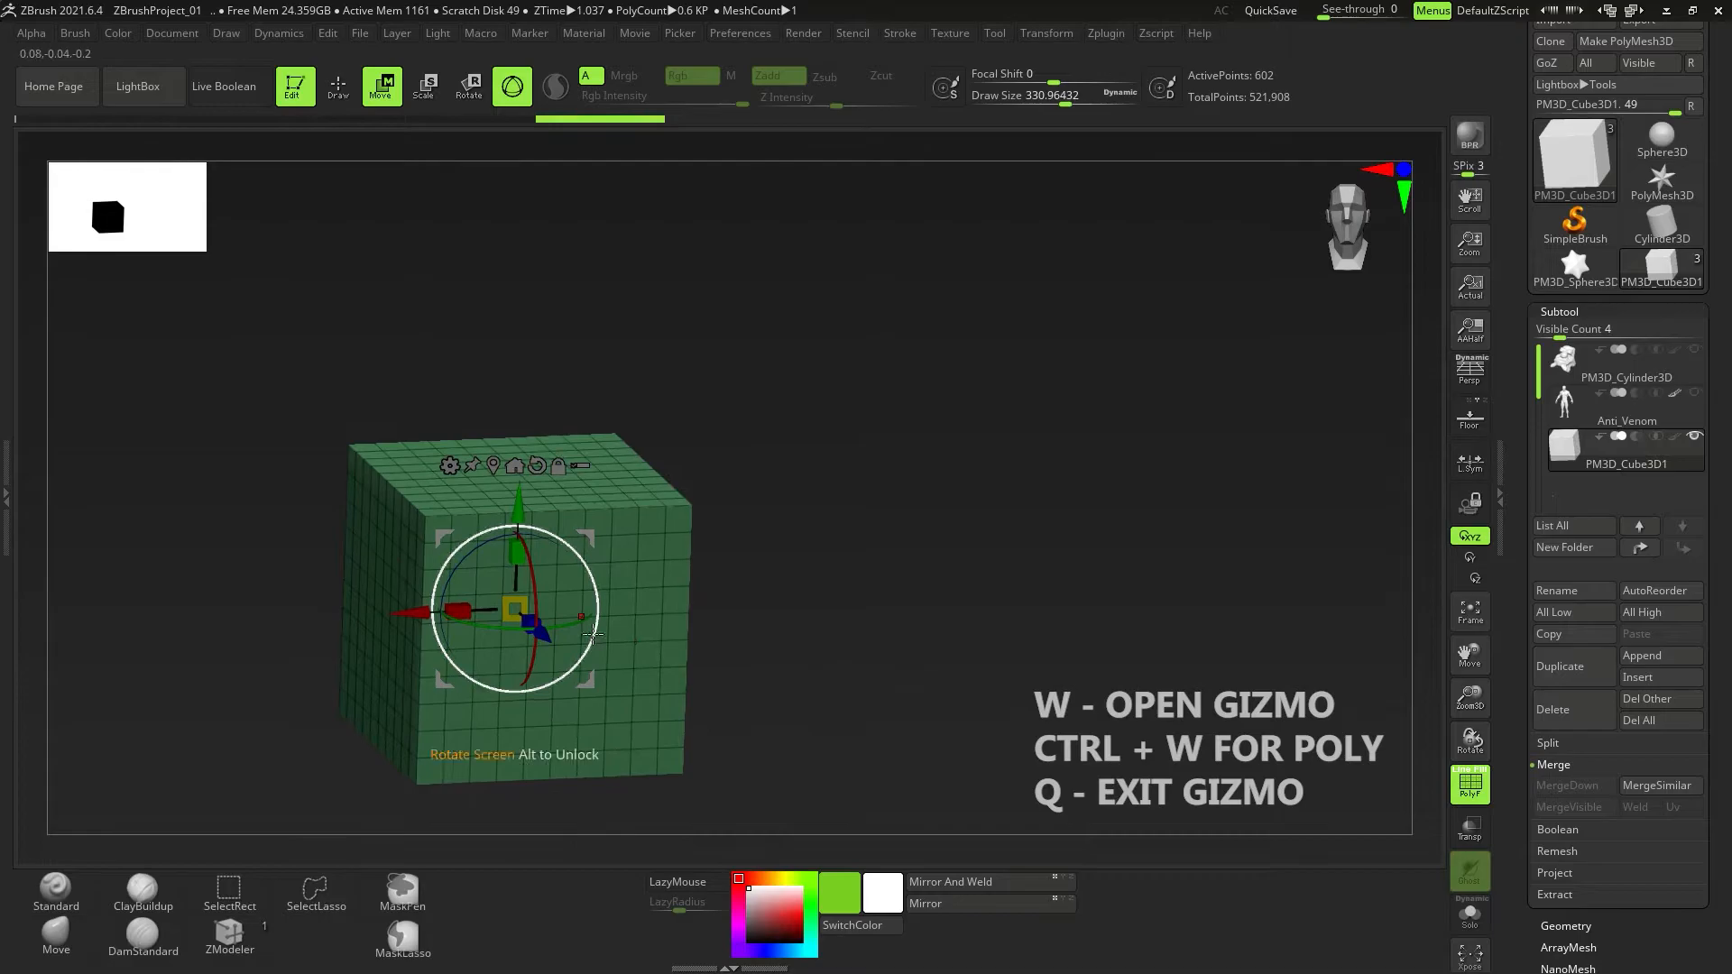
left_click_drag(535, 616, 575, 606)
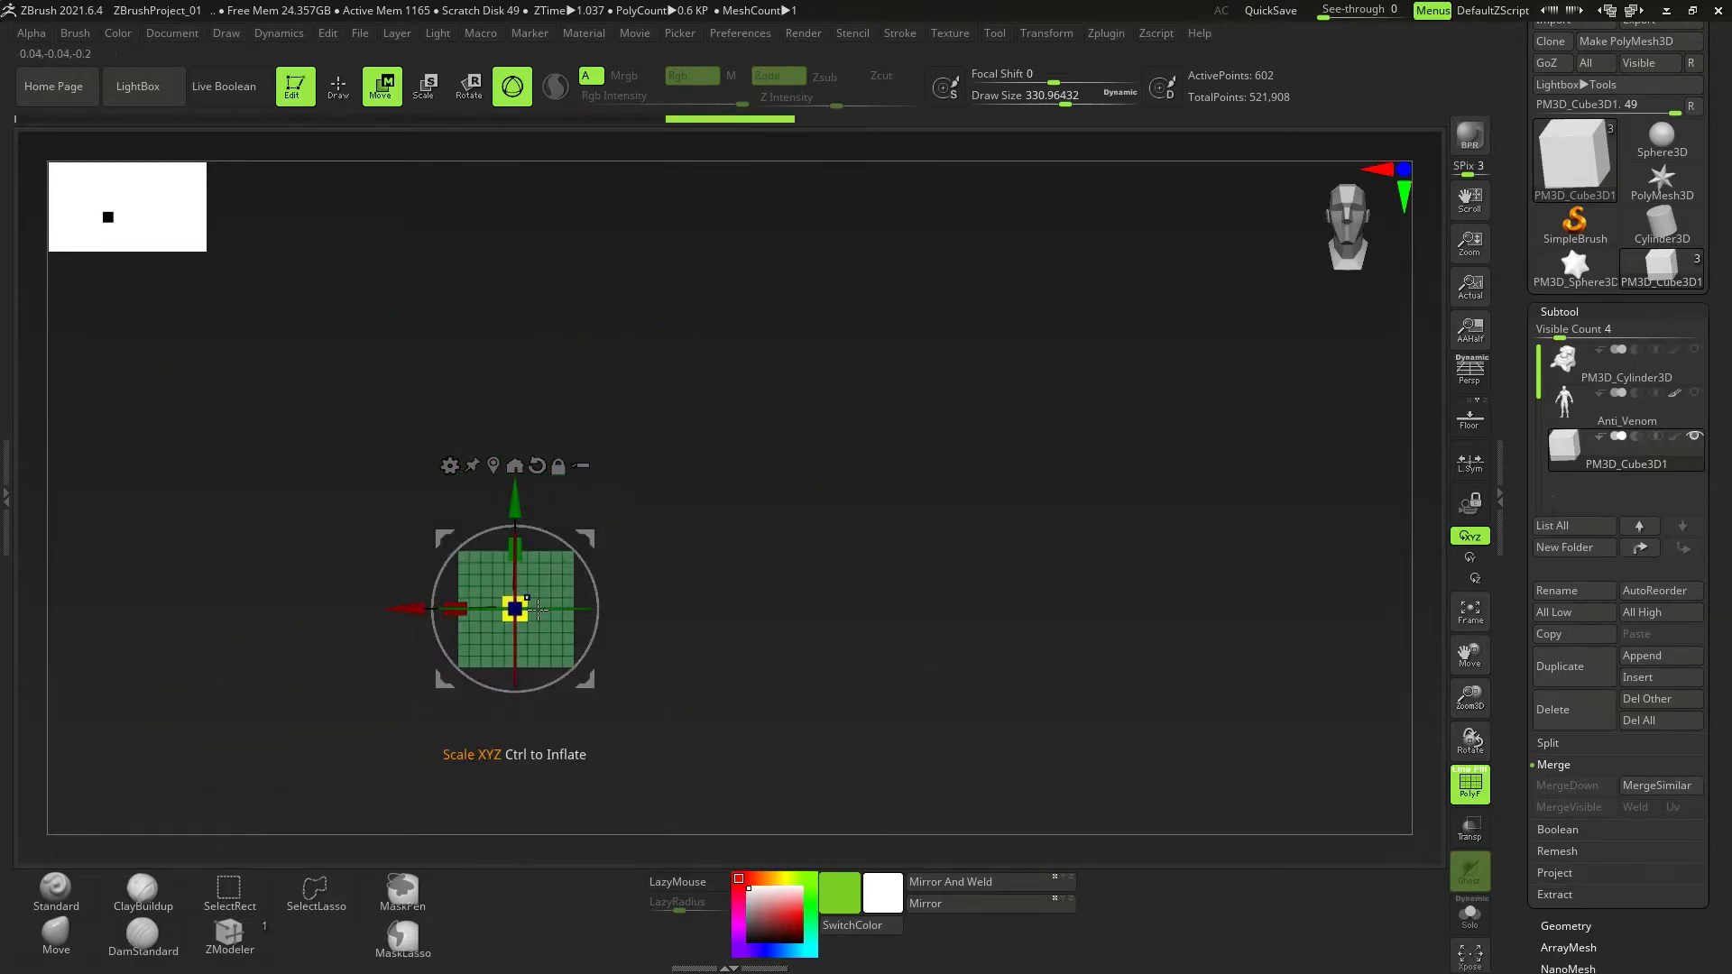
left_click_drag(623, 540, 799, 451)
left_click_drag(915, 517, 889, 578)
left_click_drag(477, 598, 557, 592)
Try two more gizmo transforms on the cube and undo each of them.
right_click_drag(713, 653, 657, 541, "alt")
left_click_drag(657, 540, 781, 582)
key("ctrl+z")
right_click_drag(615, 430, 615, 465)
left_click_drag(653, 525, 824, 506)
key("ctrl+z")
Move only the gizmo away from the cube and recentre it on the mesh.
right_click_drag(831, 529, 592, 448)
left_click_drag(442, 575, 925, 555, "alt")
left_click_drag(1030, 444, 1029, 327, "alt")
left_click_drag(1121, 364, 1049, 382, "alt")
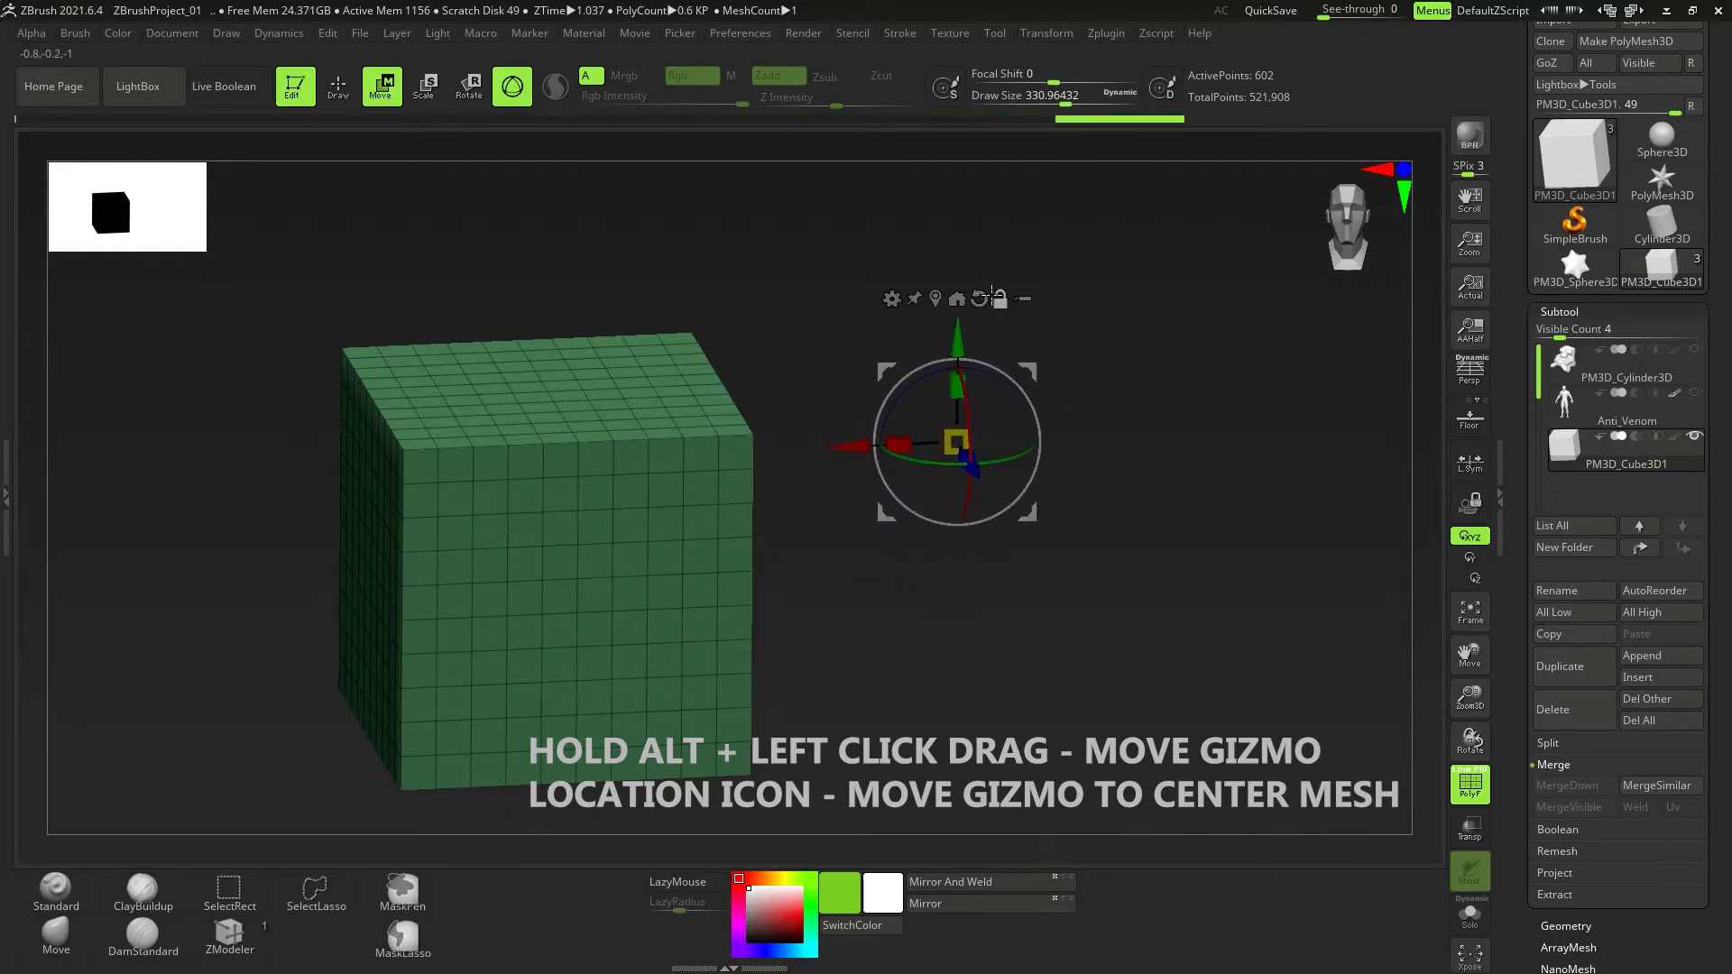
left_click(942, 306)
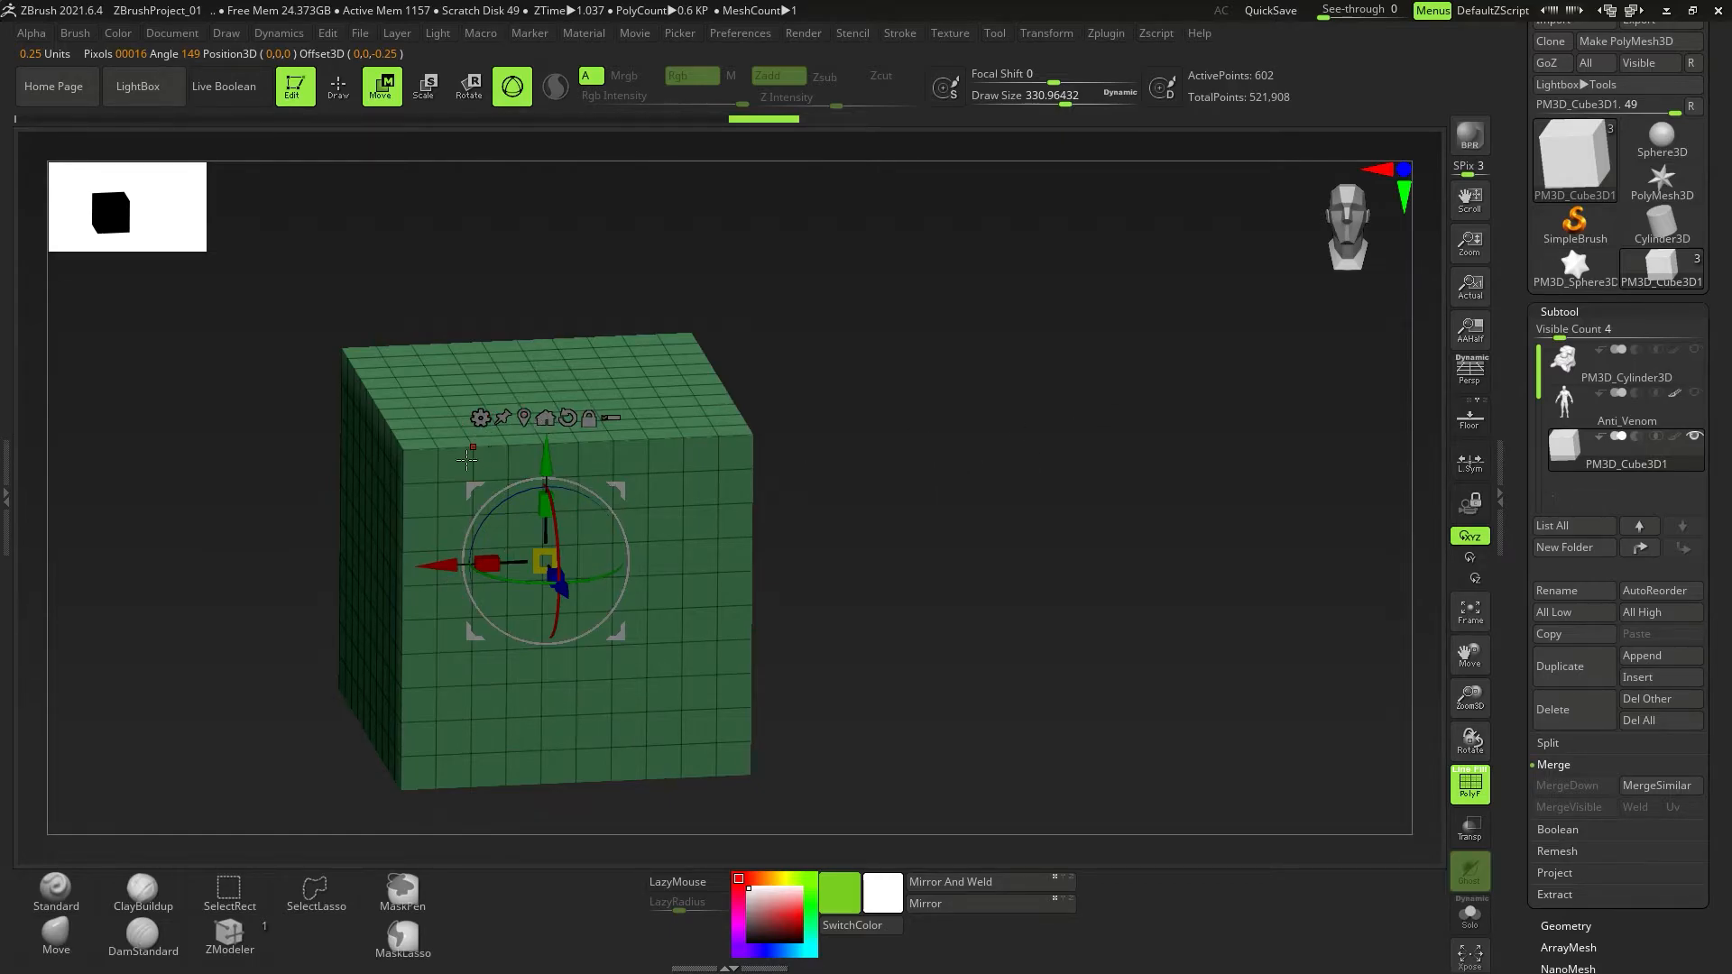
Look through the gizmo's transform types and return from the gizmo to Draw mode.
left_click(492, 436)
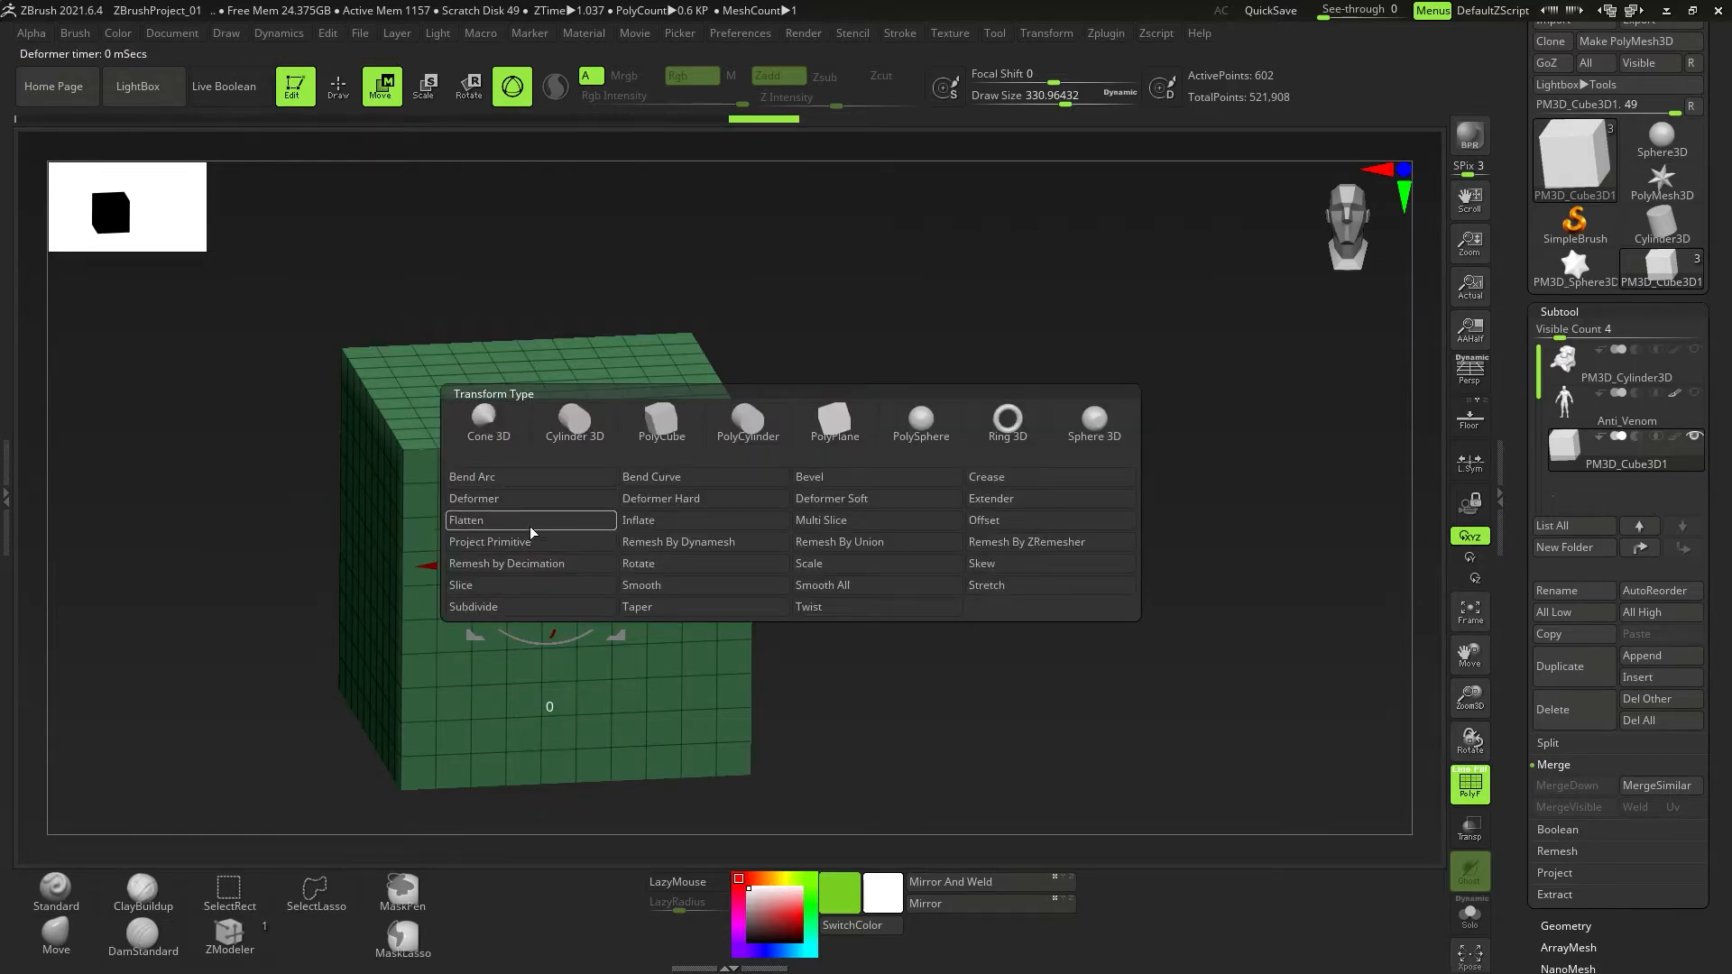
right_click_drag(853, 652, 824, 614)
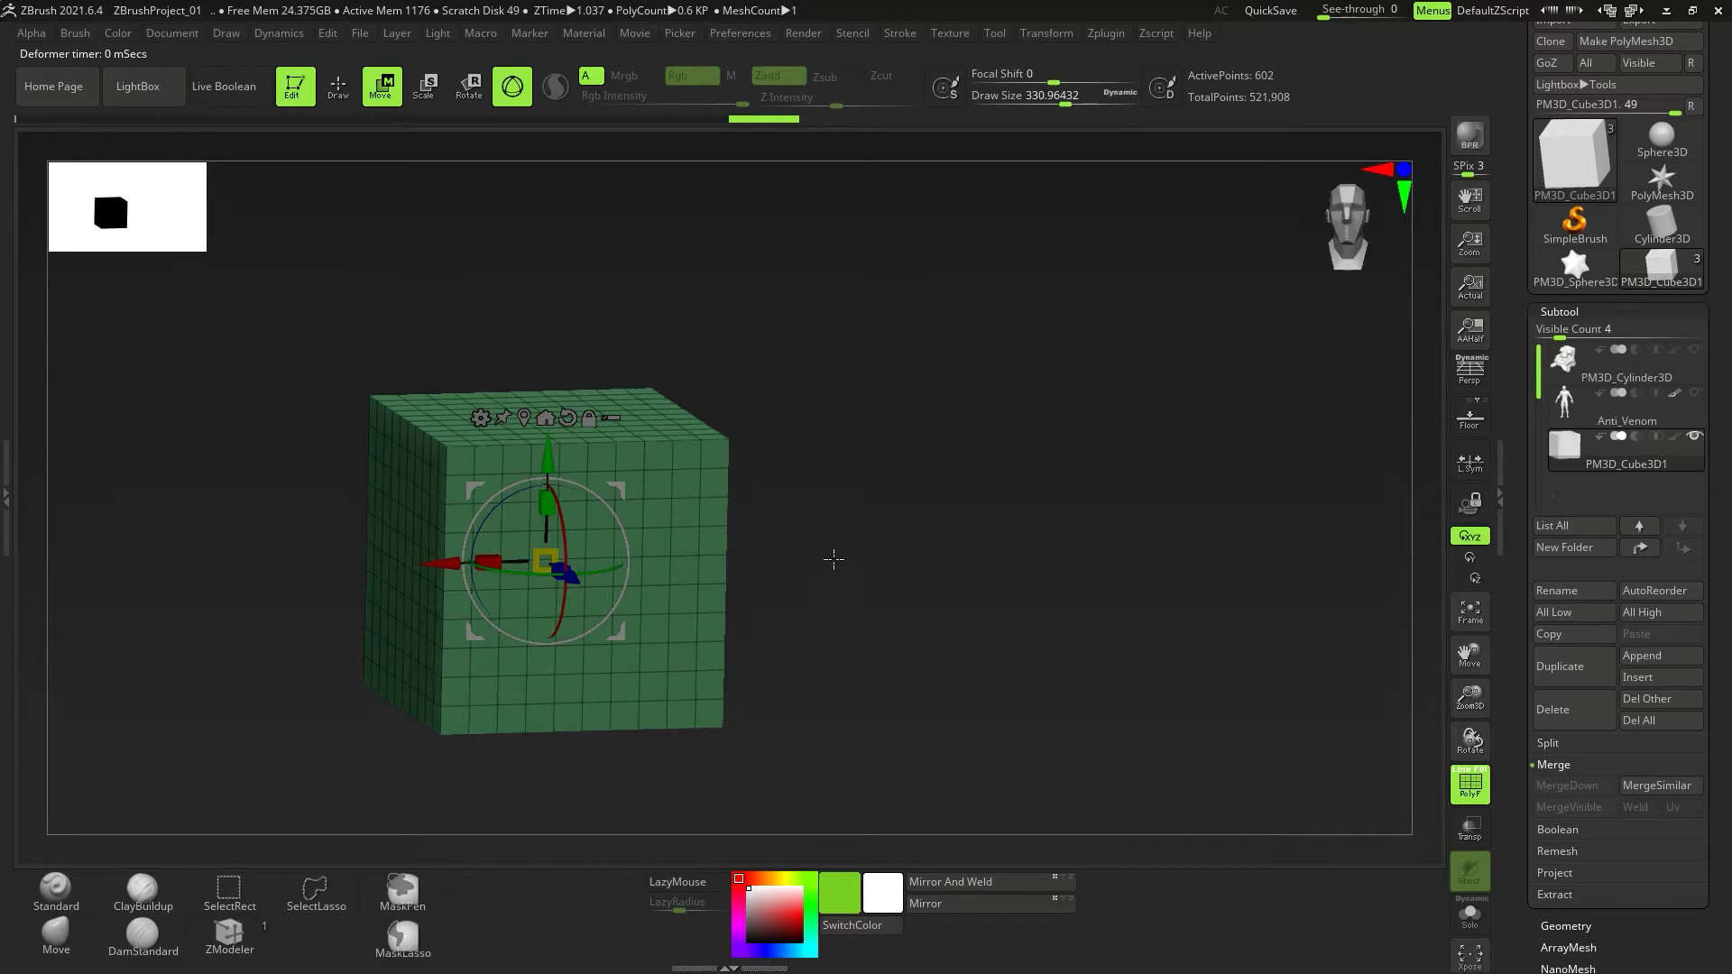
key("q")
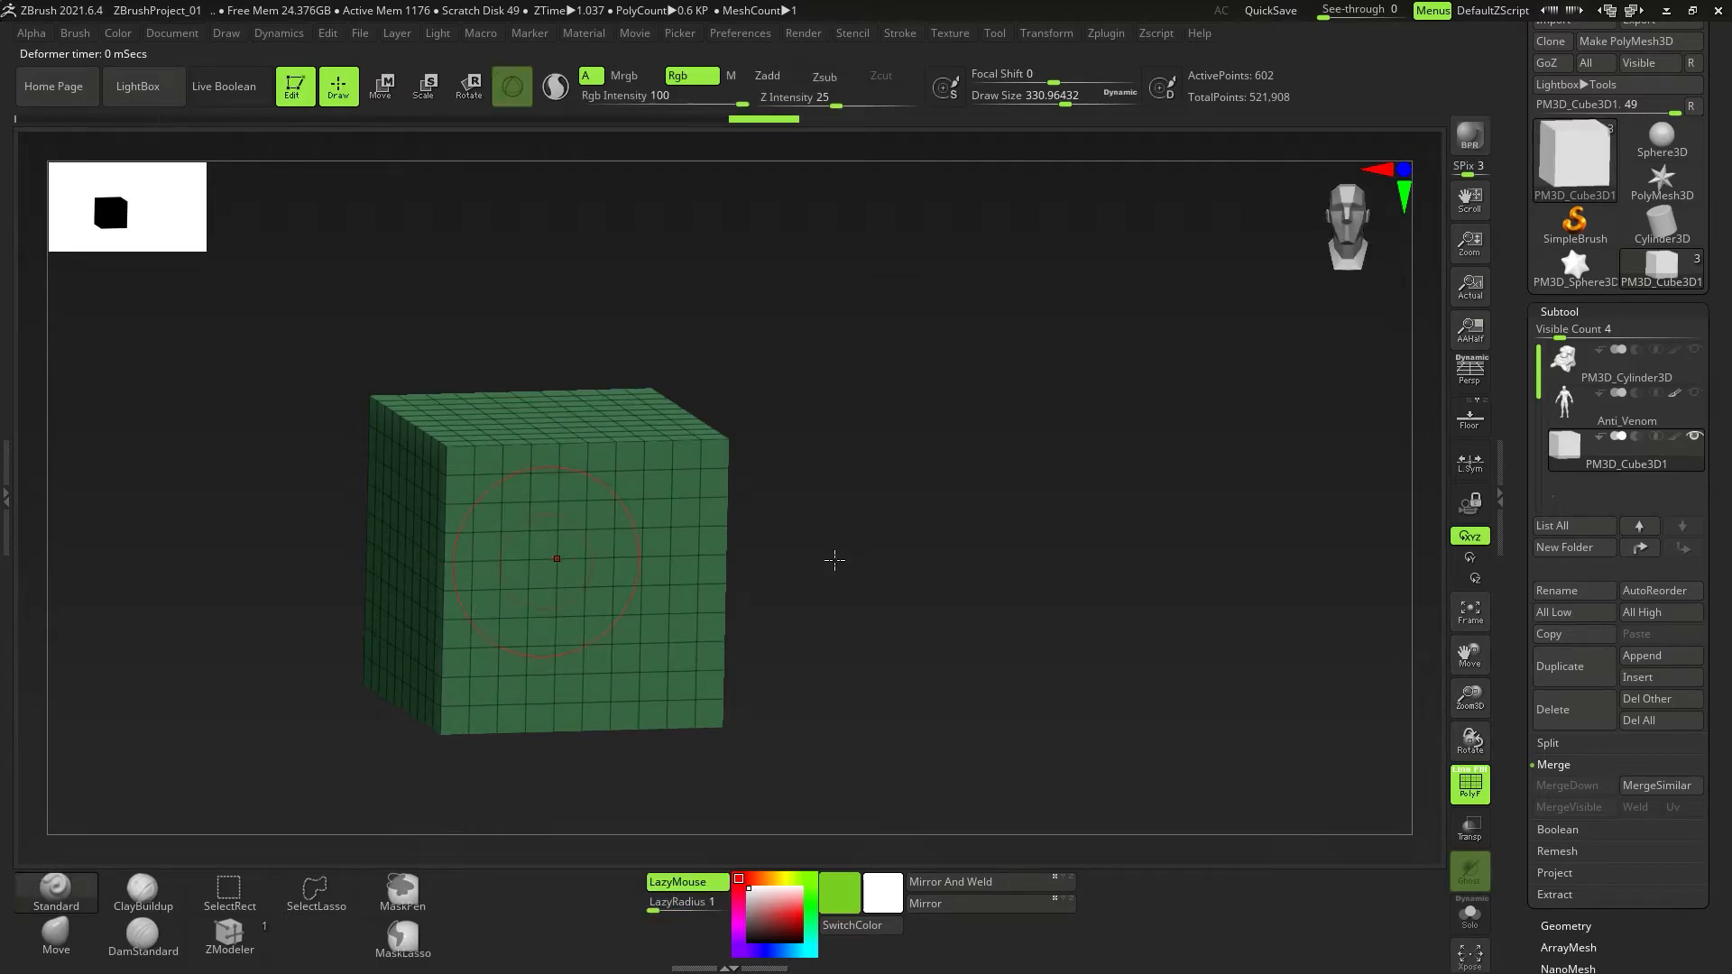
key("w")
key("q")
Switch to the ZModeler brush and reduce the draw size to about 46.
right_click_drag(676, 577, 755, 565, "ctrl")
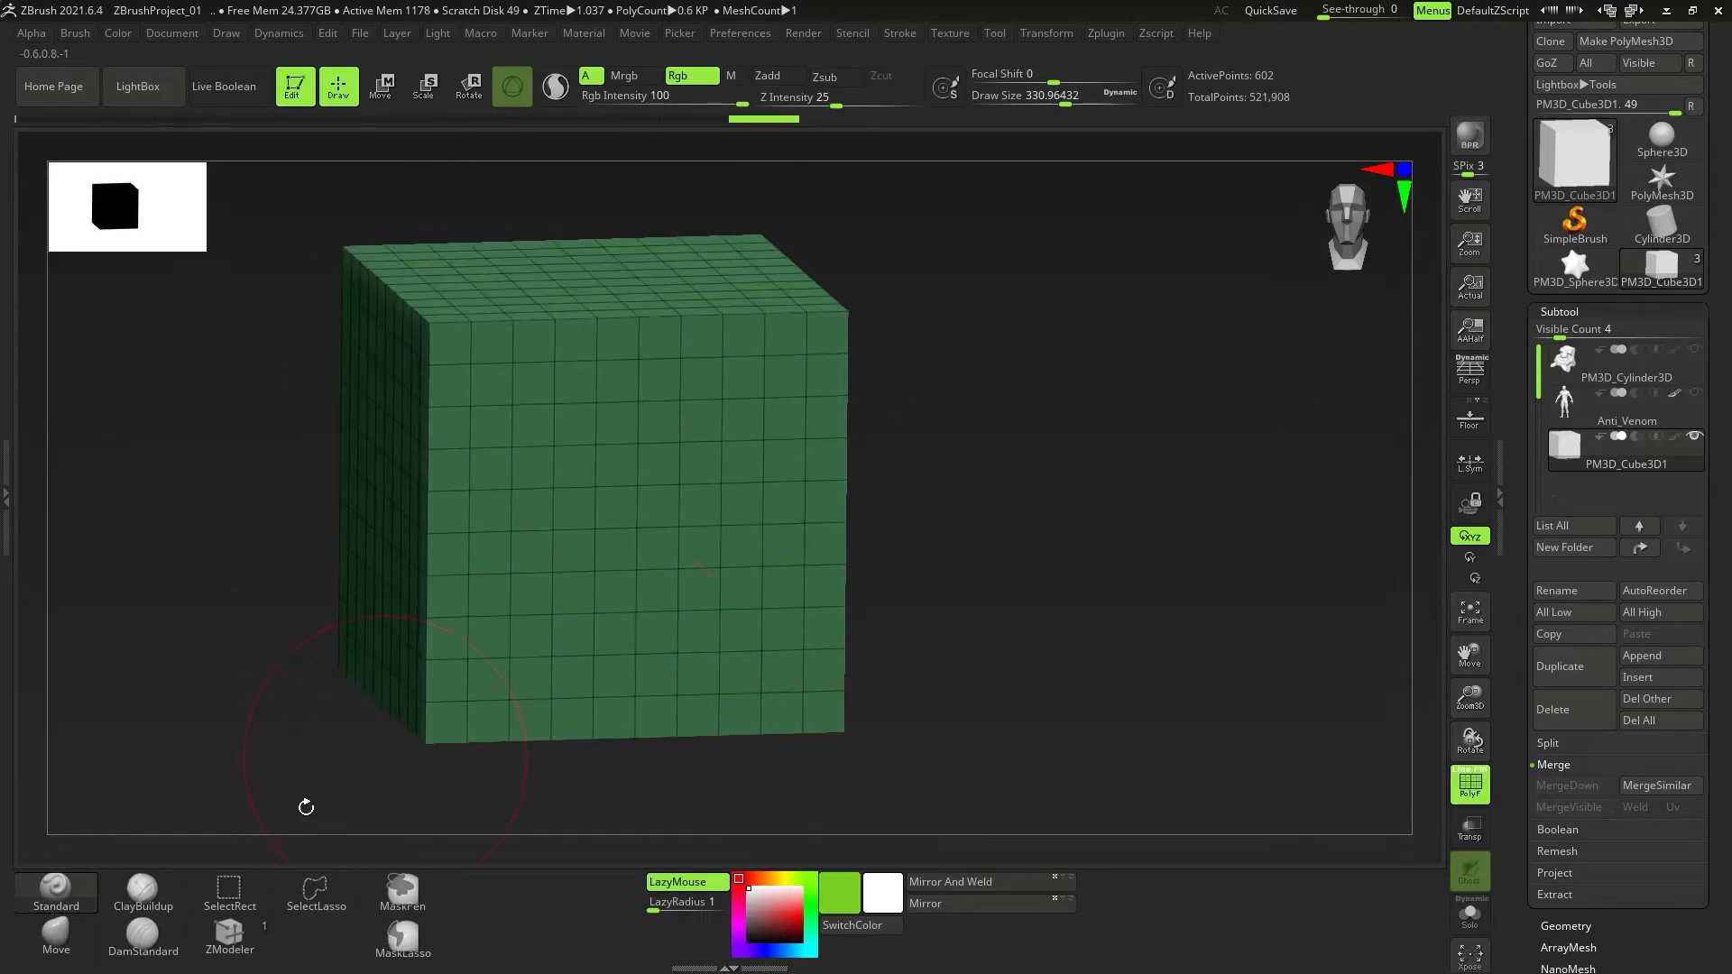
left_click(259, 941)
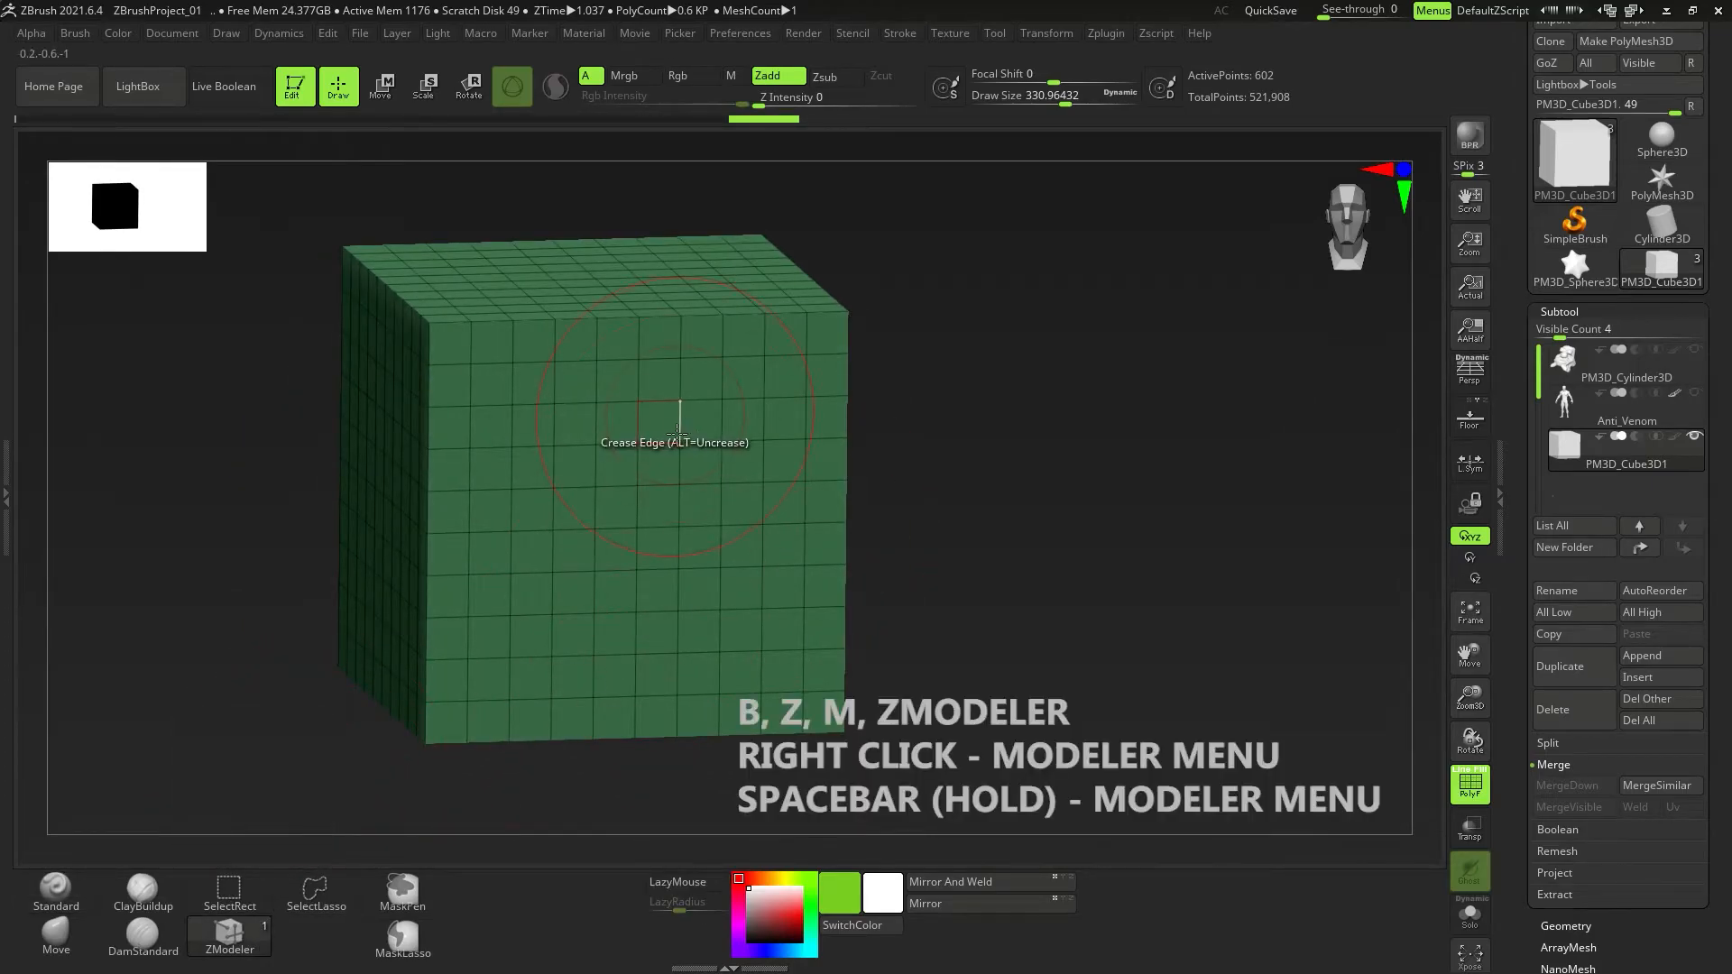
mouse_move(627, 528)
right_mouse_down()
mouse_move(731, 469)
mouse_move(568, 500)
mouse_move(544, 433)
mouse_move(539, 515)
mouse_move(541, 472)
right_mouse_up()
key("s")
left_click_drag(542, 474, 514, 474)
right_click_drag(588, 632, 606, 489, "ctrl")
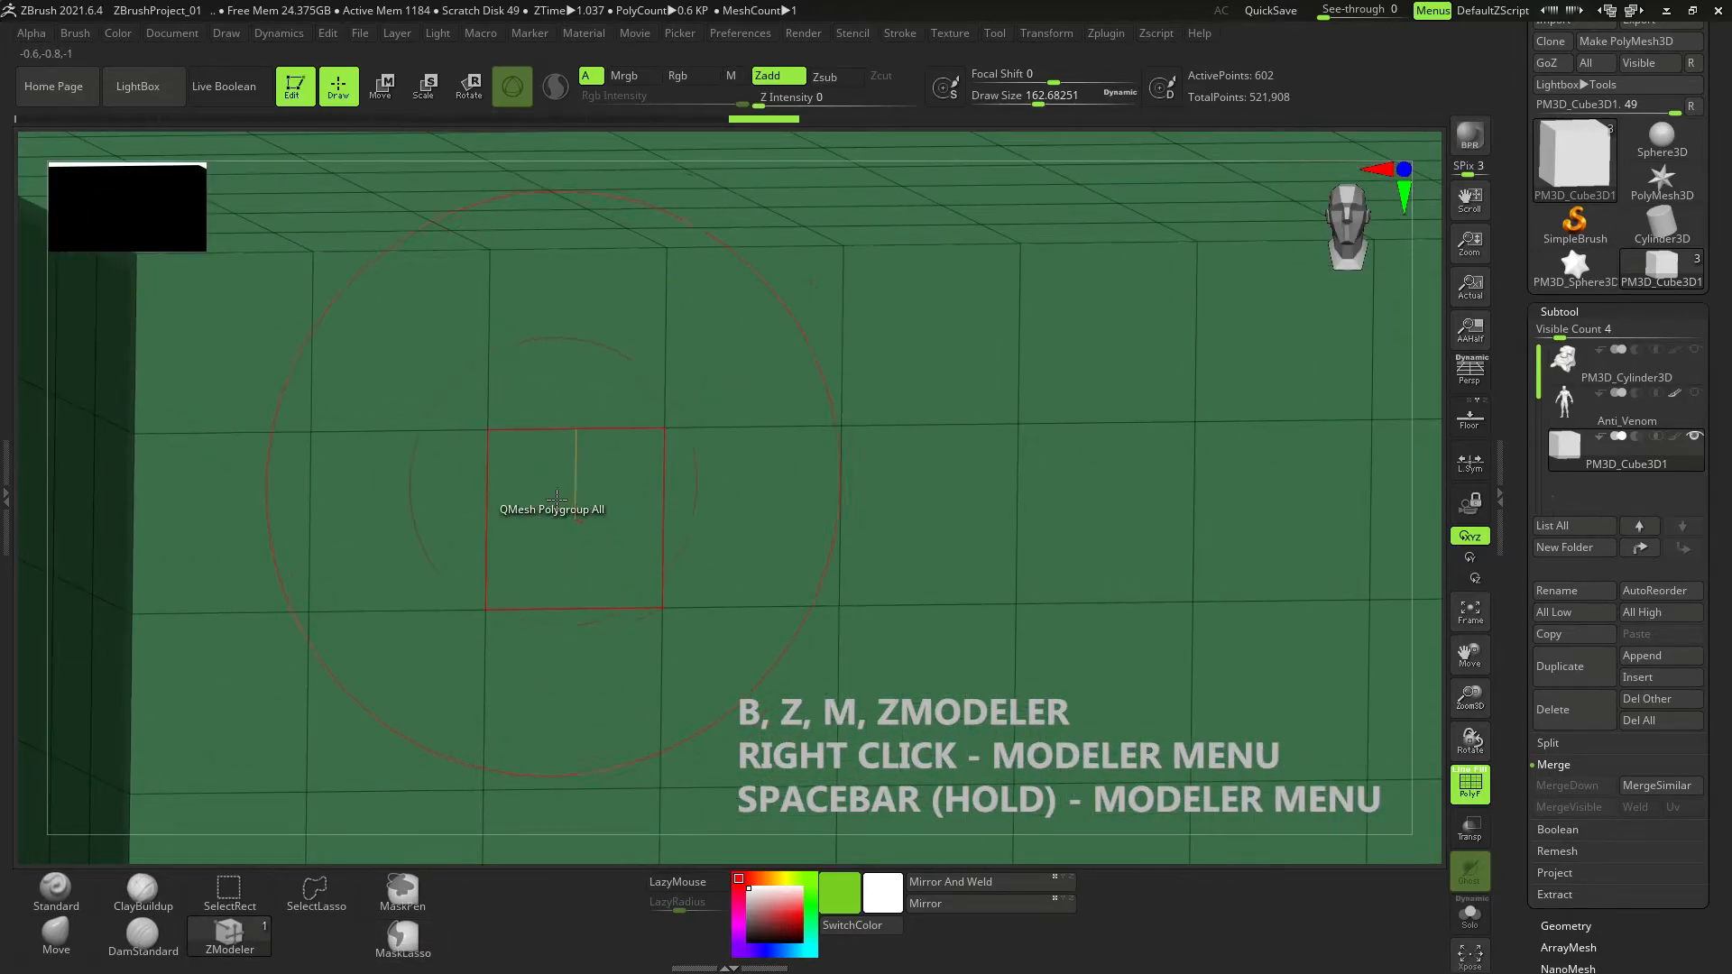
key("s")
left_click_drag(577, 487, 534, 490)
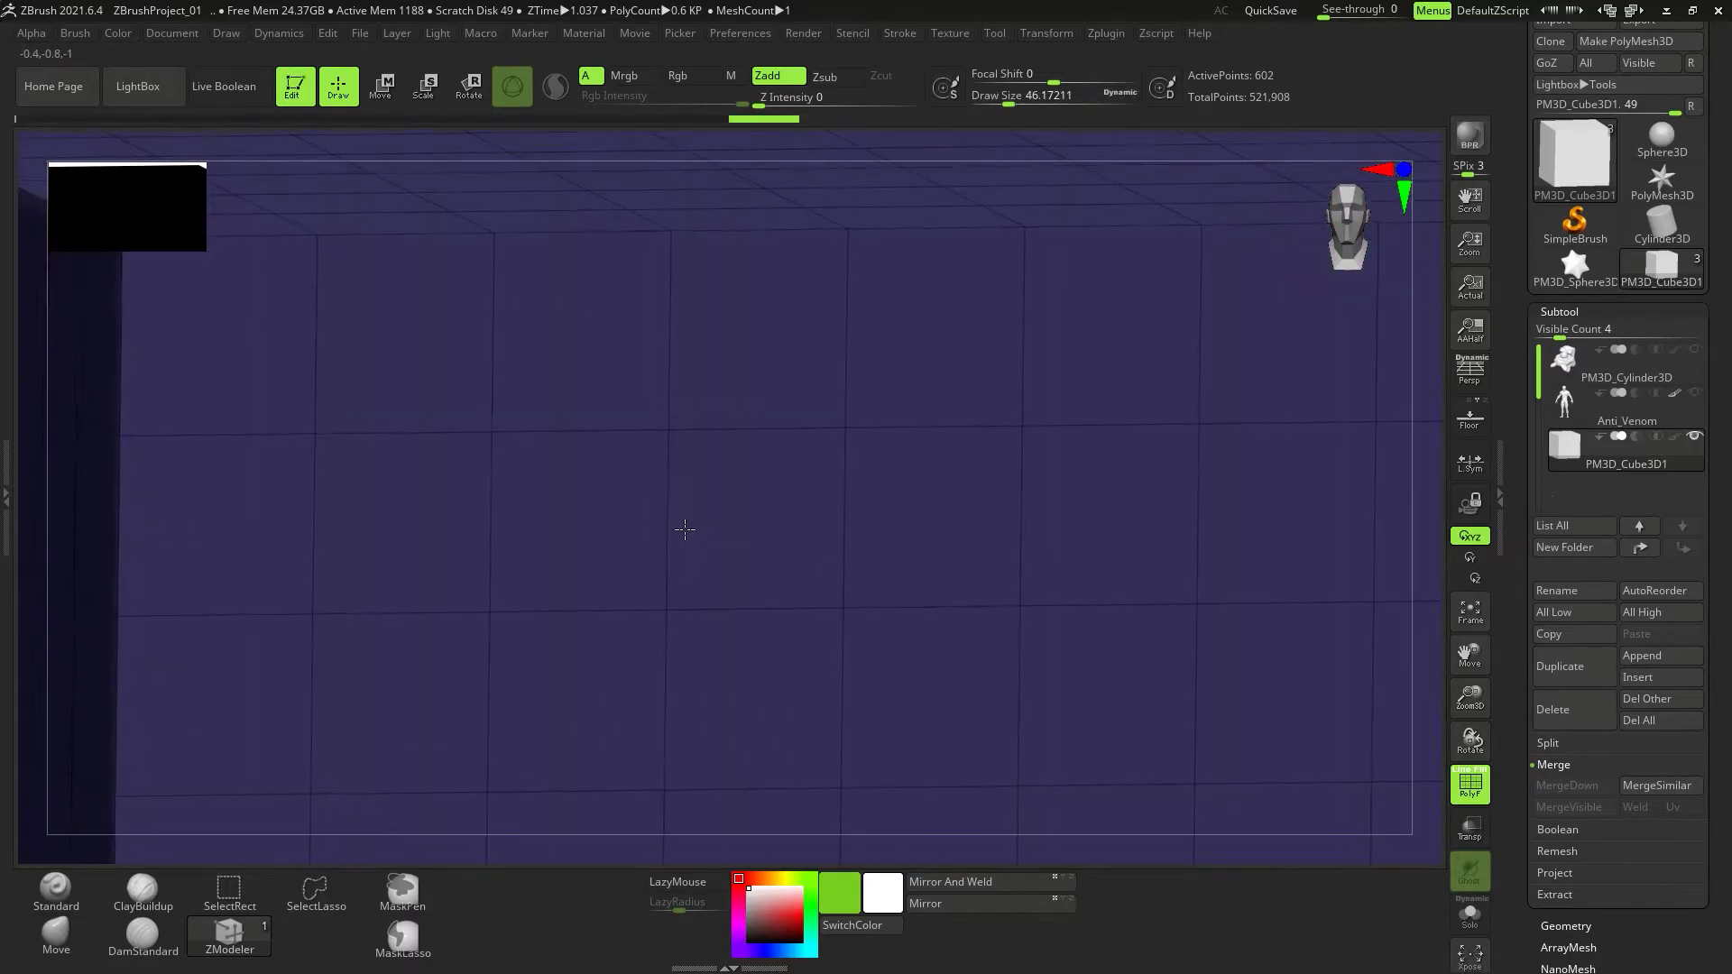
Set the ZModeler QMesh target to A Single Poly, try extruding a single face of the cube twice, and undo each attempt.
key("space")
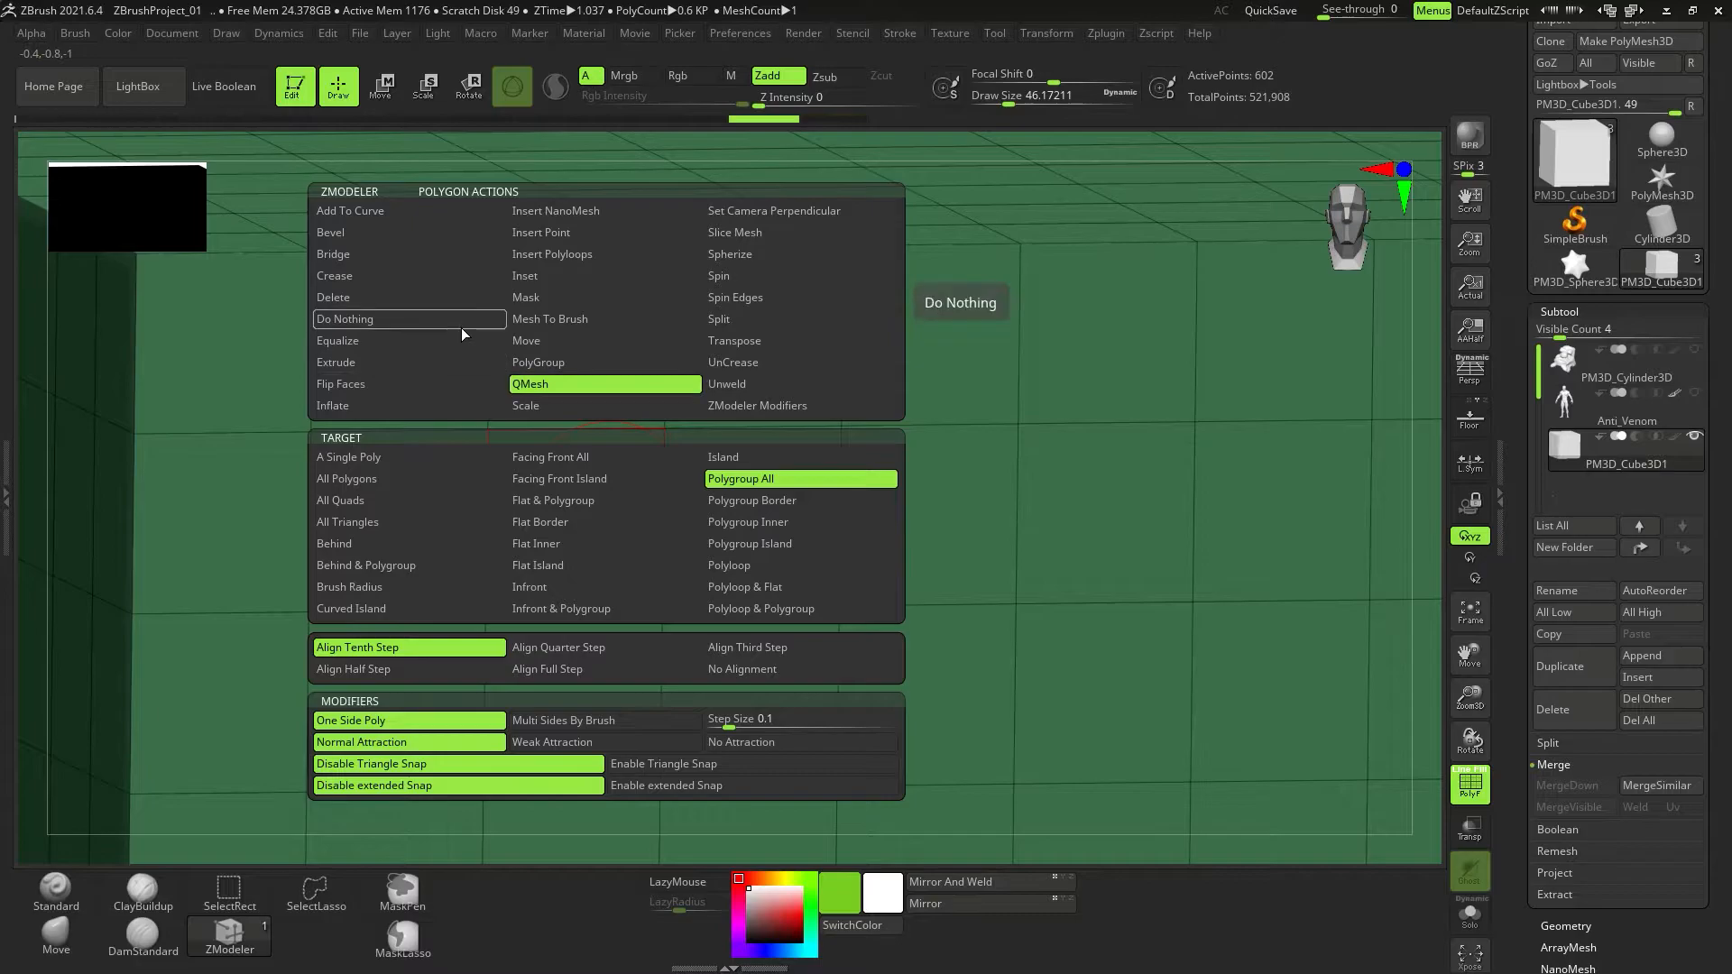
left_click(377, 466)
left_click_drag(612, 516, 724, 562)
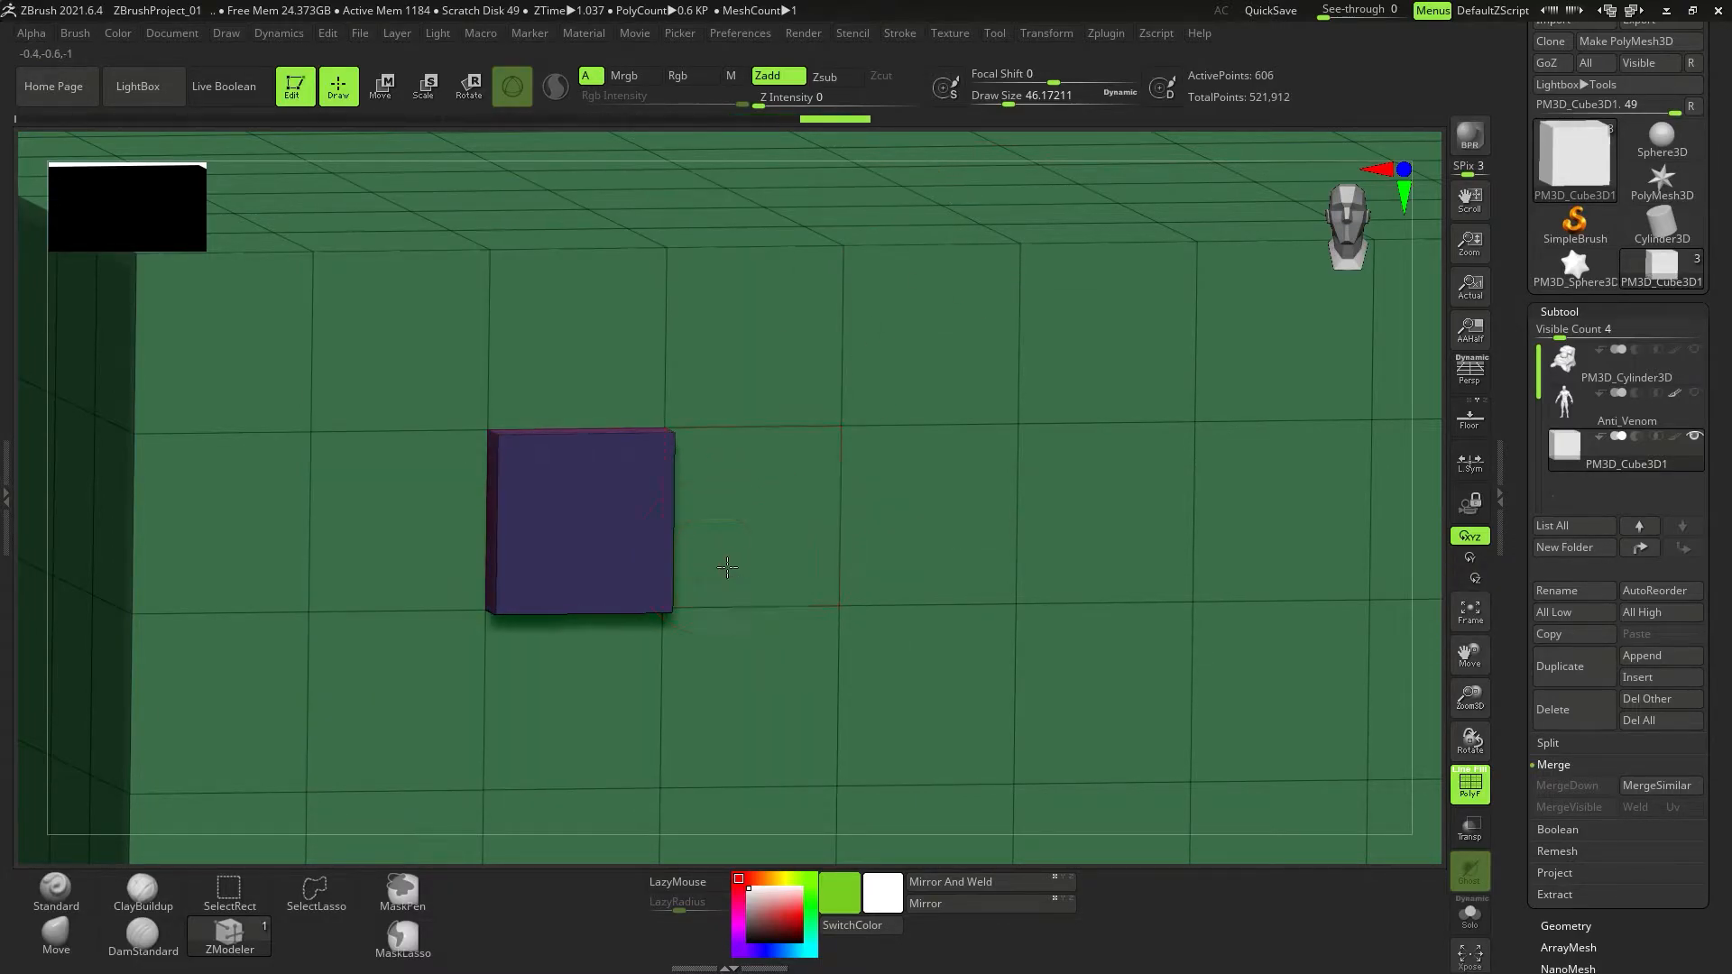
right_click_drag(723, 562, 771, 568)
key("ctrl+z")
left_click_drag(647, 510, 717, 531)
key("ctrl+z")
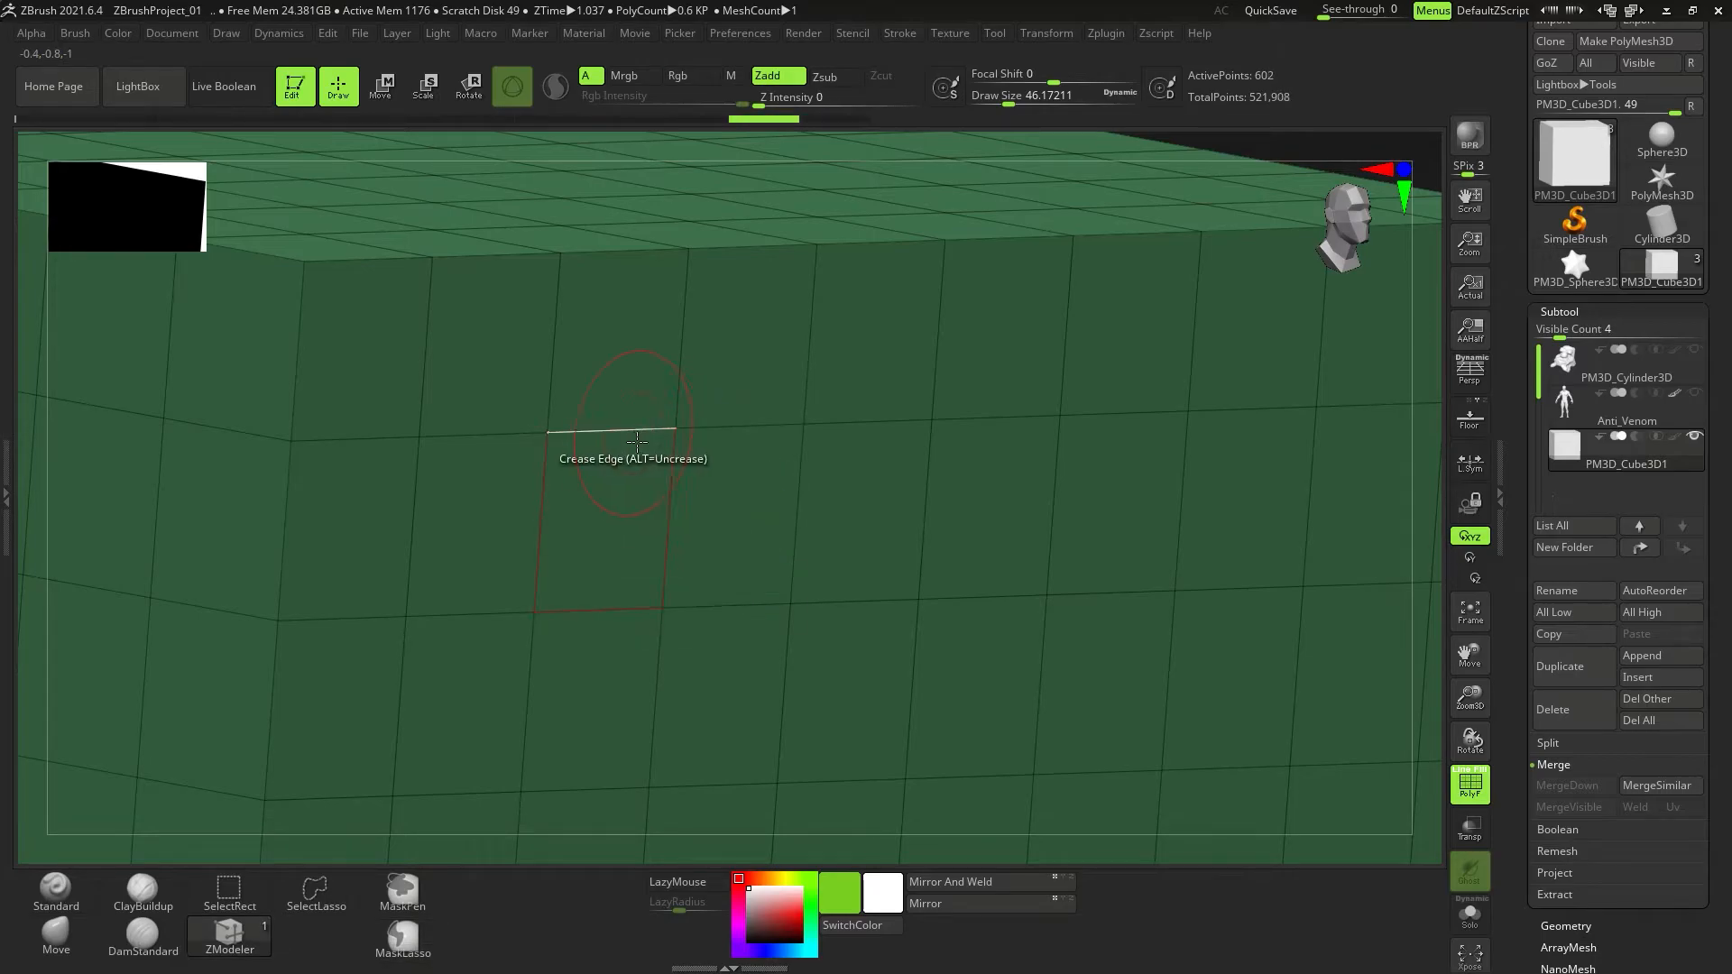
Set the ZModeler edge action to insert edge loops, add one across the cube's front face and undo it.
key("space")
left_click(592, 406)
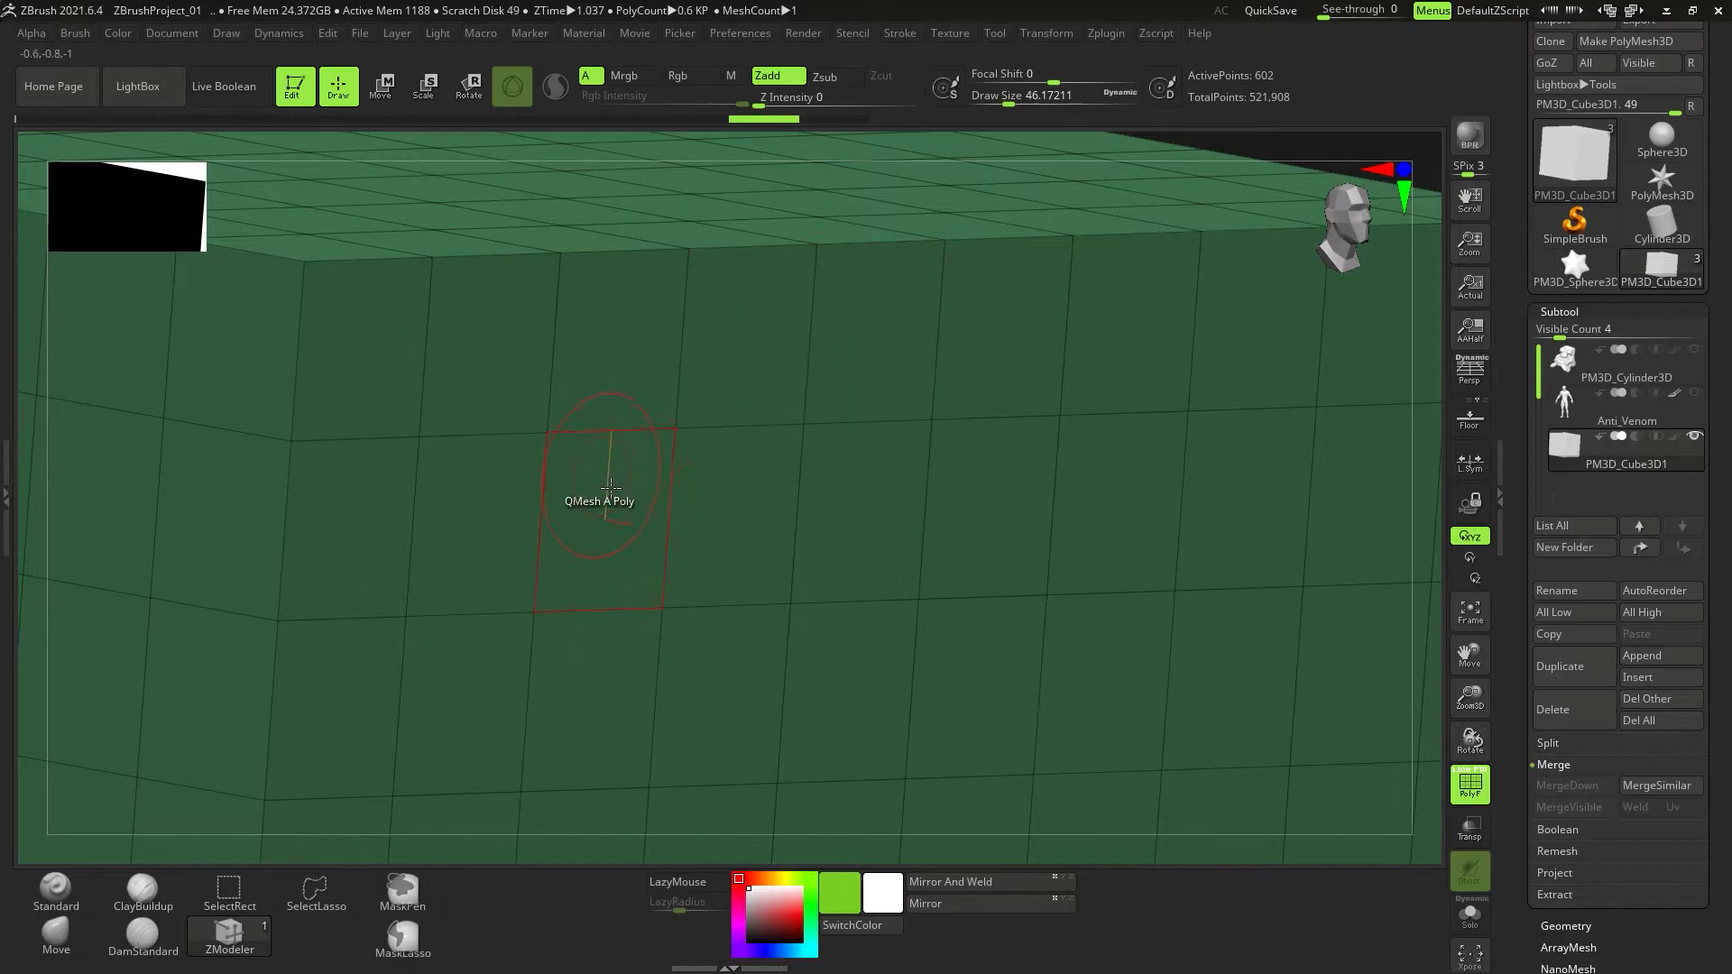
left_click(609, 431)
key("ctrl+z")
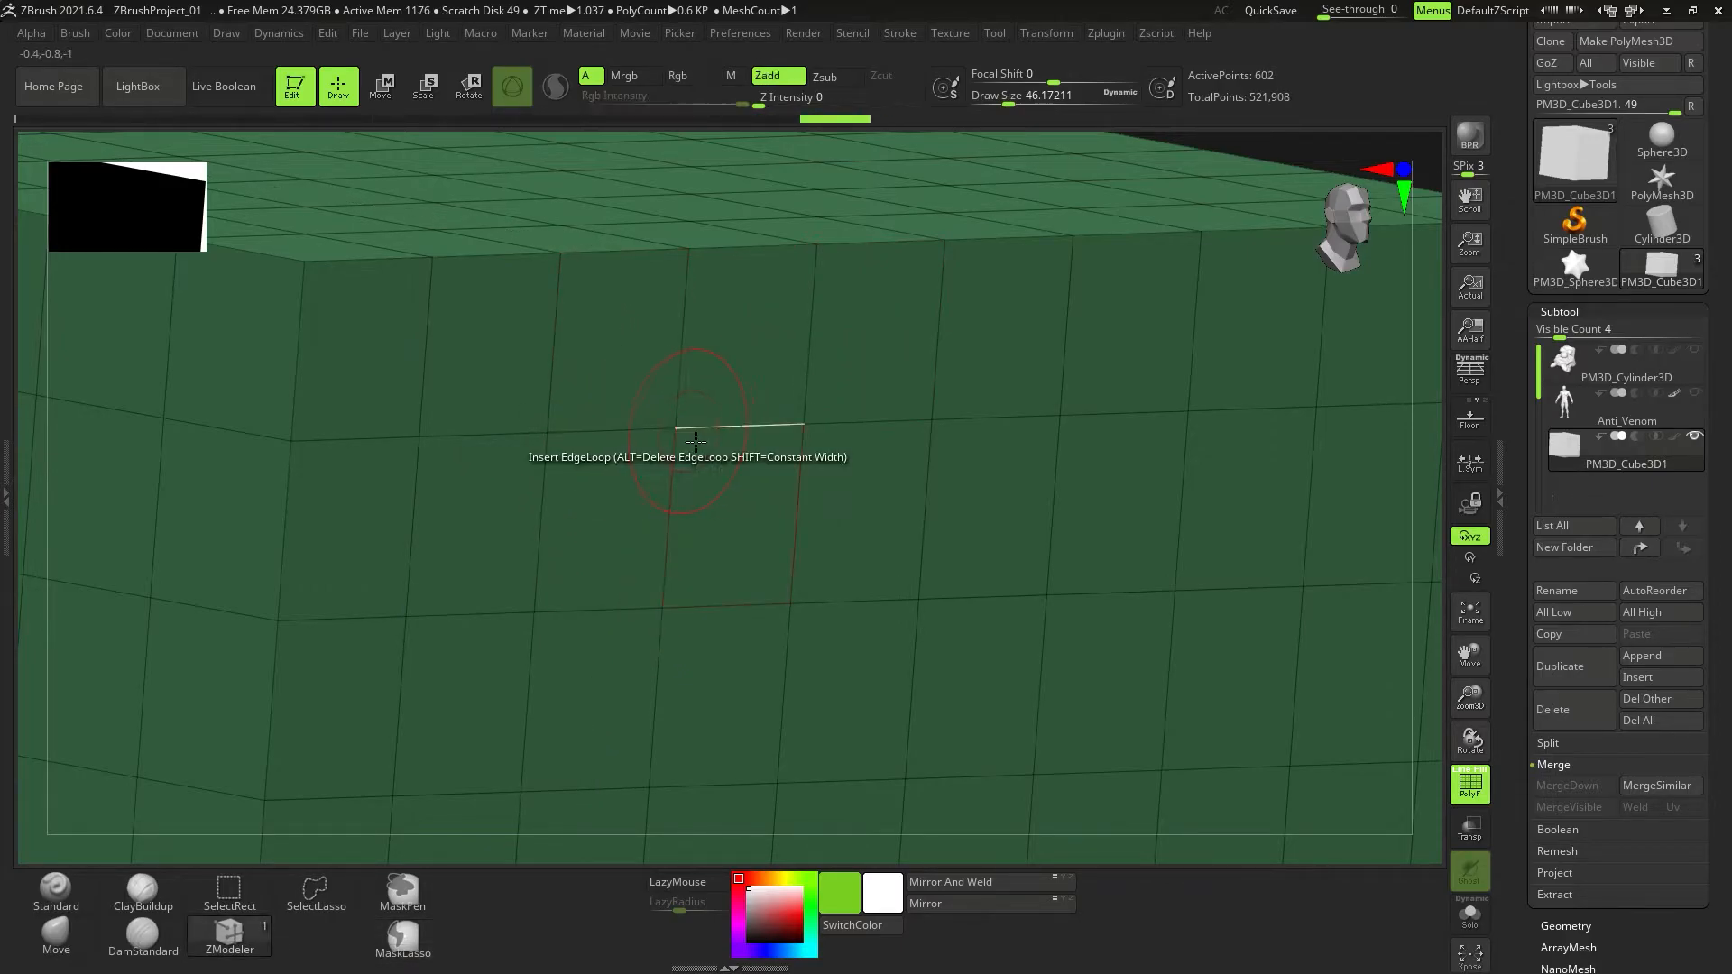
Set the ZModeler point action to Move, try moving a point on the cube's front face and undo it.
key("space")
left_click(651, 469)
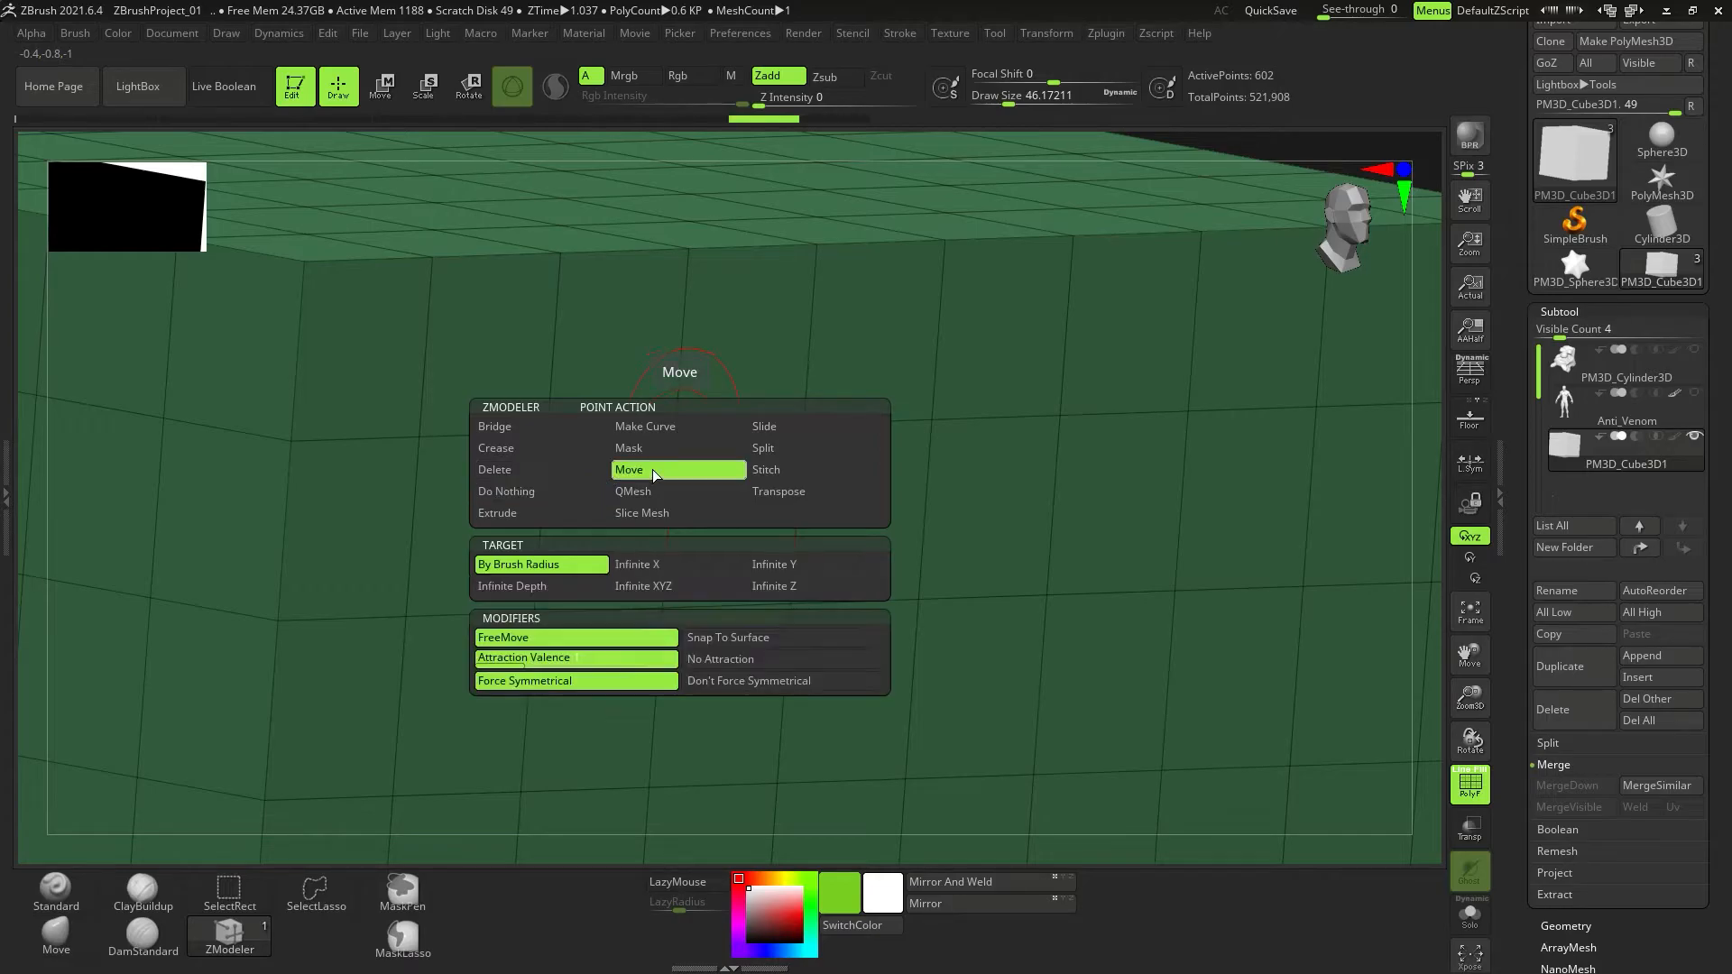
right_click_drag(774, 407, 623, 425, "shift")
left_click_drag(623, 424, 671, 402)
key("ctrl+z")
right_click_drag(708, 422, 776, 460)
key("space")
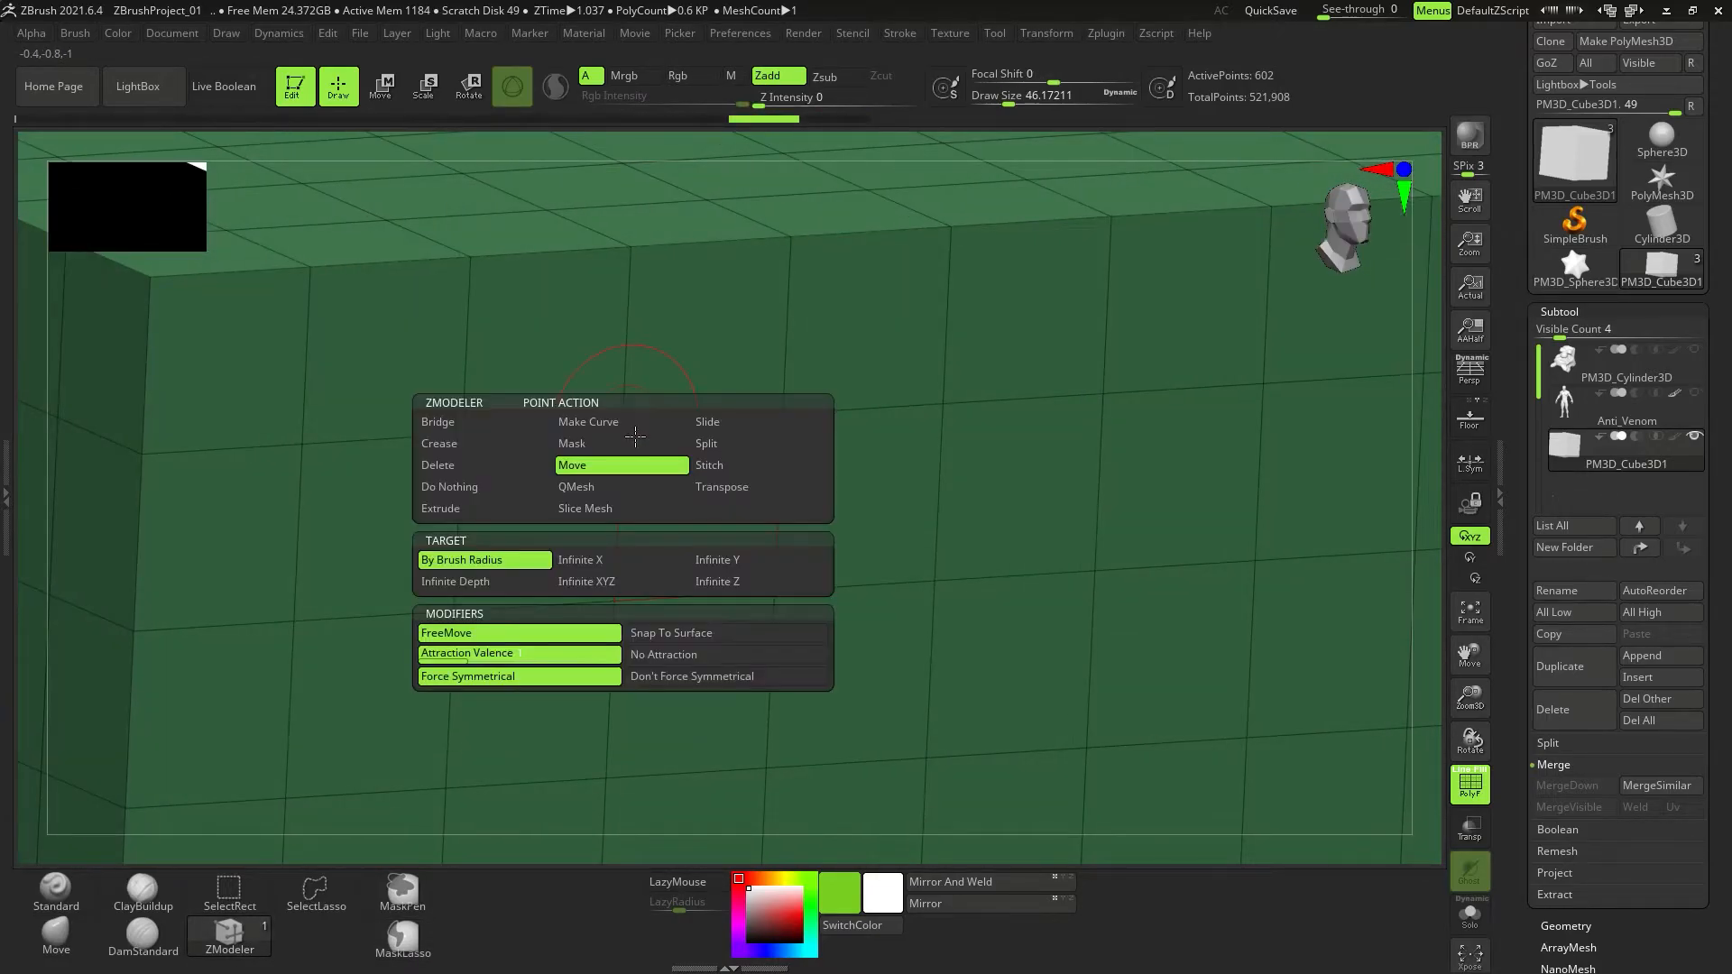
key("space")
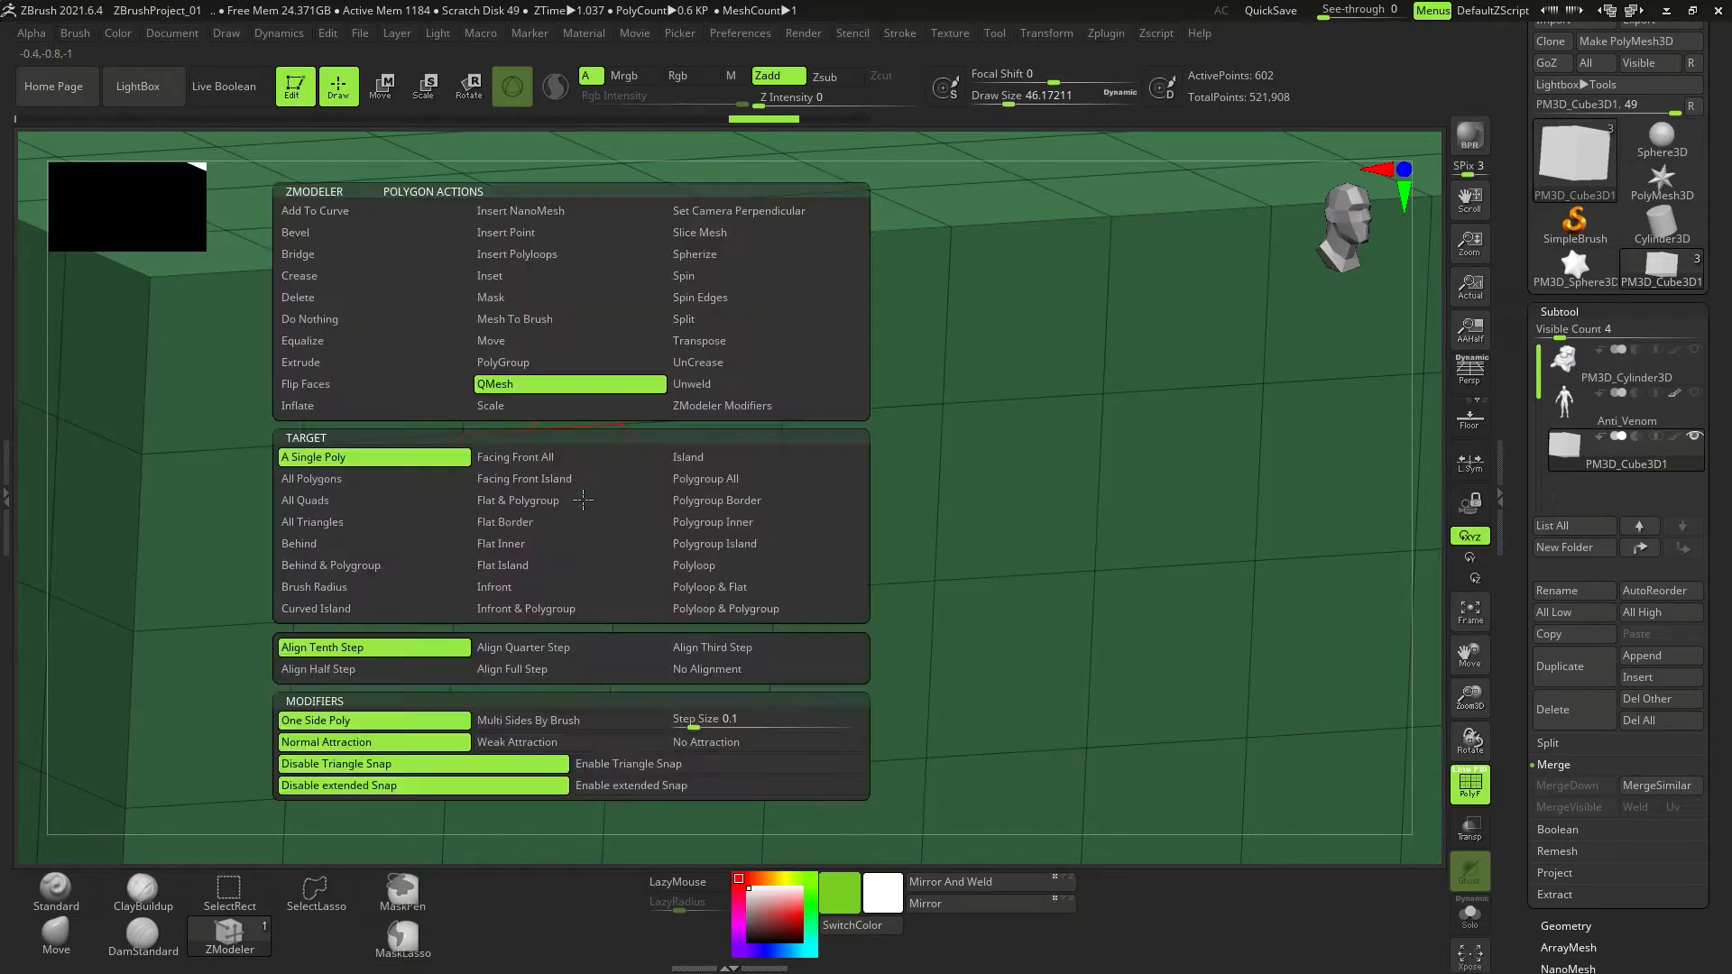
key("space")
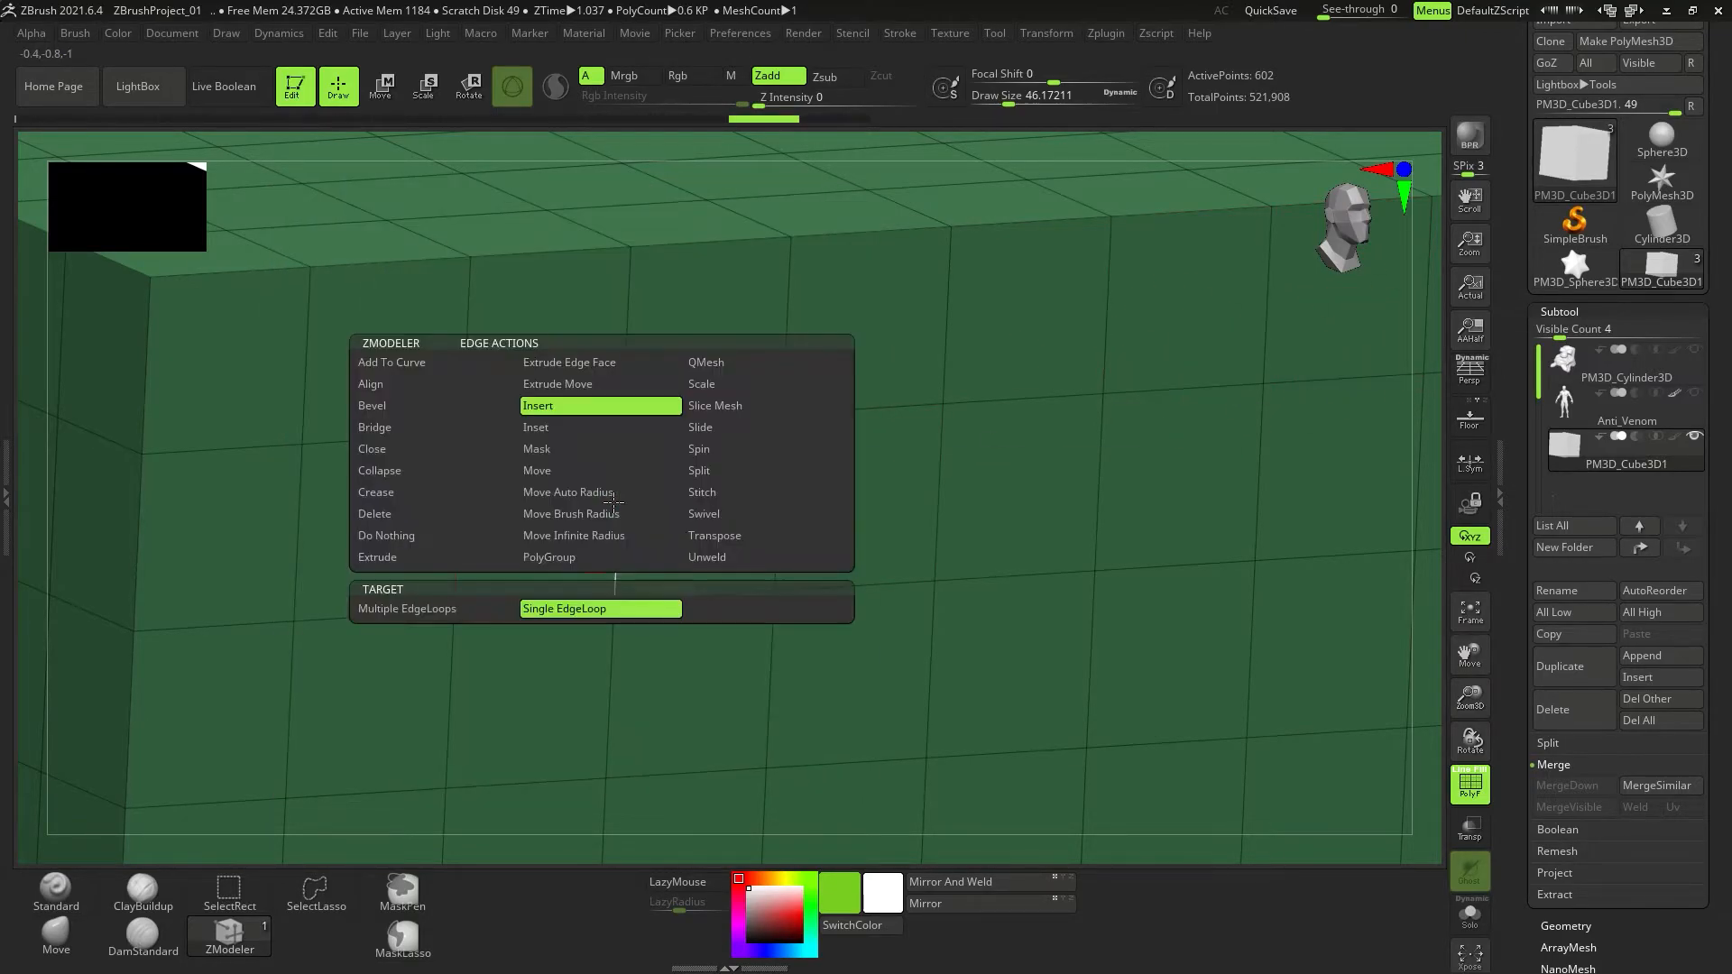
Set the ZModeler QMesh target to Polyloop and extrude the second horizontal row below the cube's top outward all around.
right_click_drag(928, 507, 686, 492, "ctrl")
right_click_drag(686, 492, 754, 472, "ctrl")
key("space")
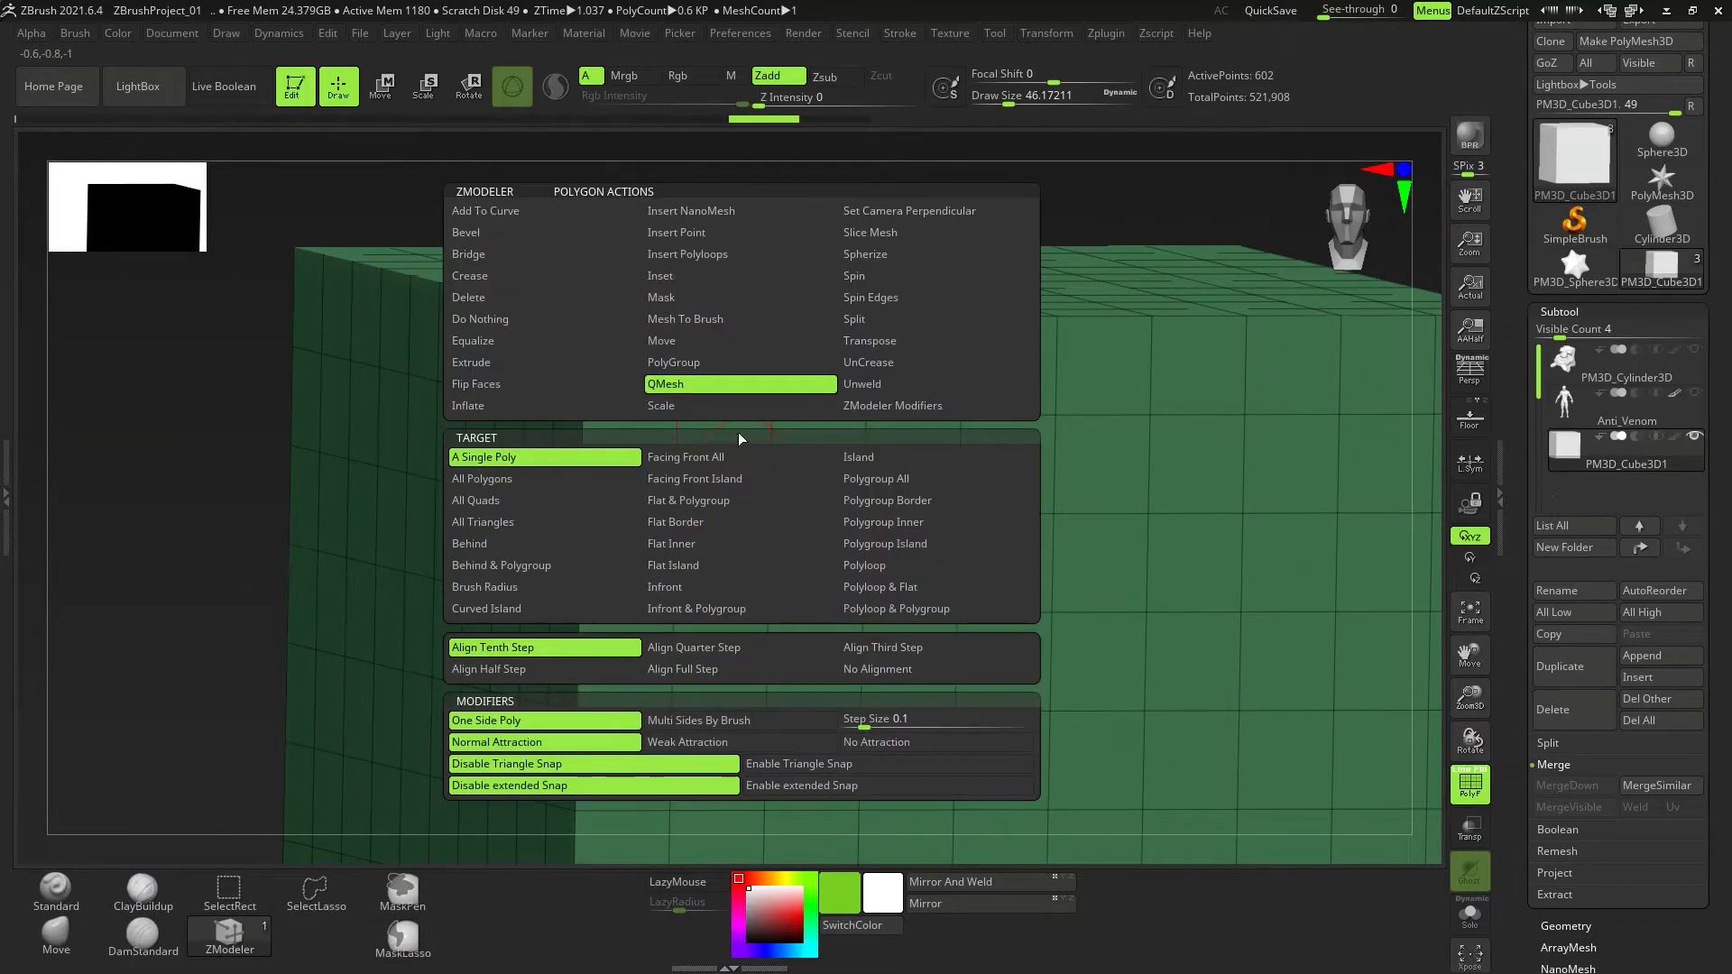
left_click(893, 566)
right_click_drag(1103, 377, 745, 488, "ctrl")
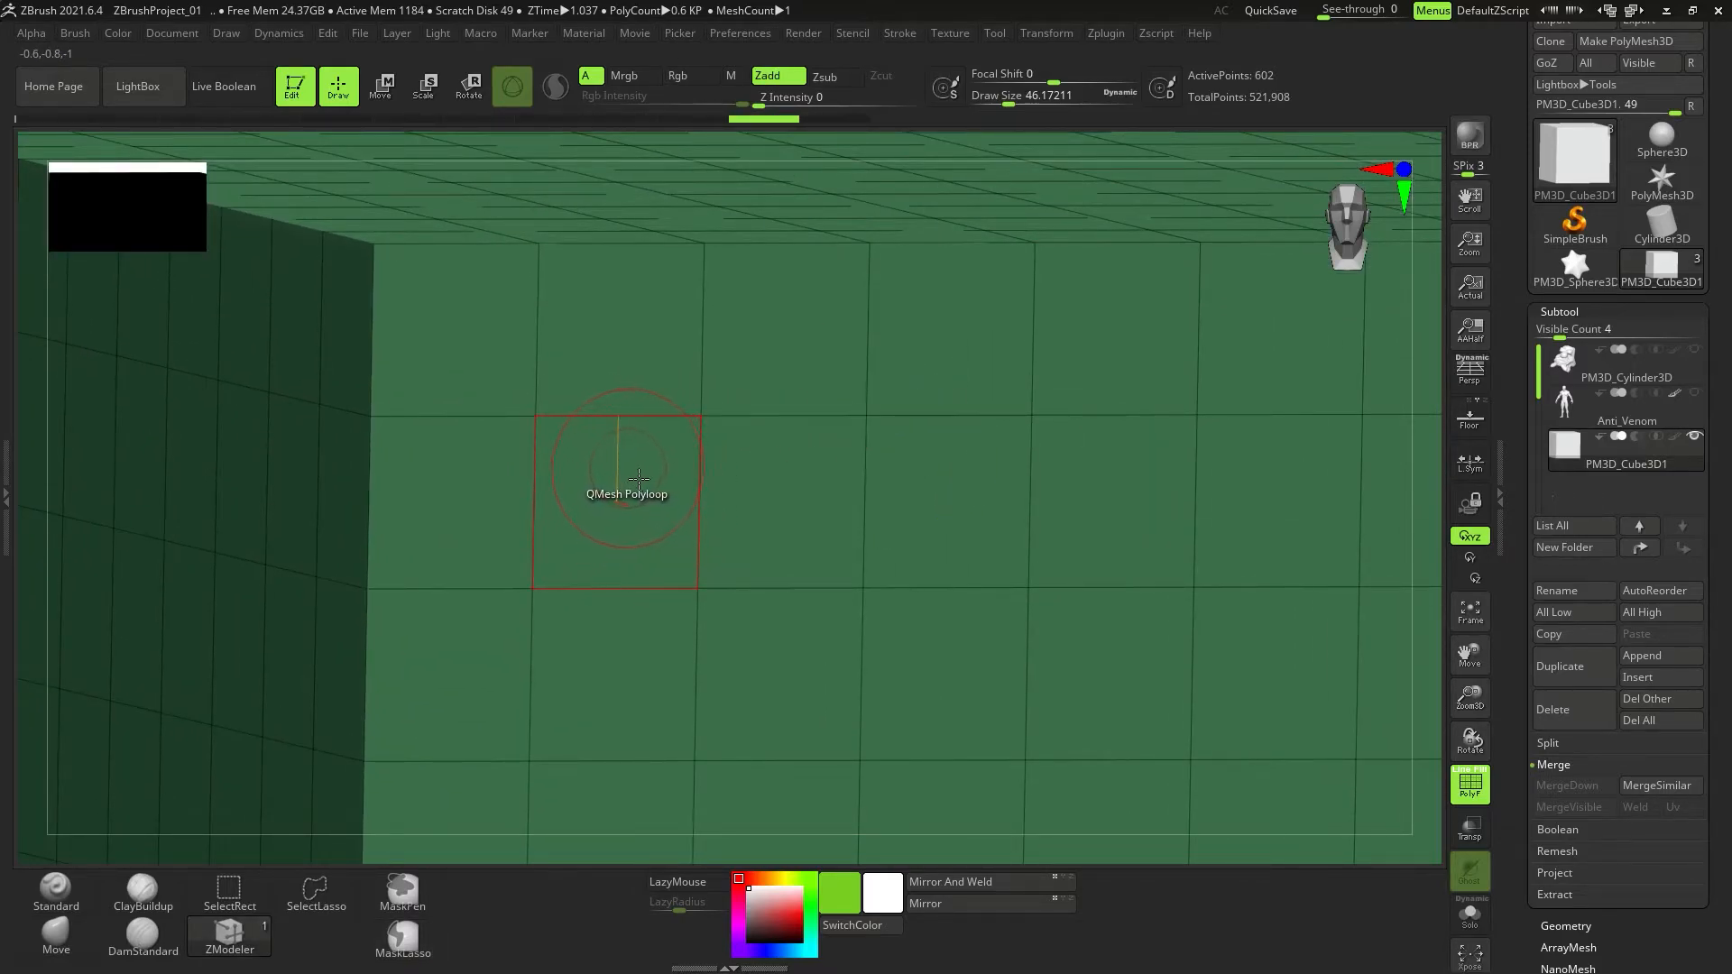
left_click_drag(671, 511, 849, 524)
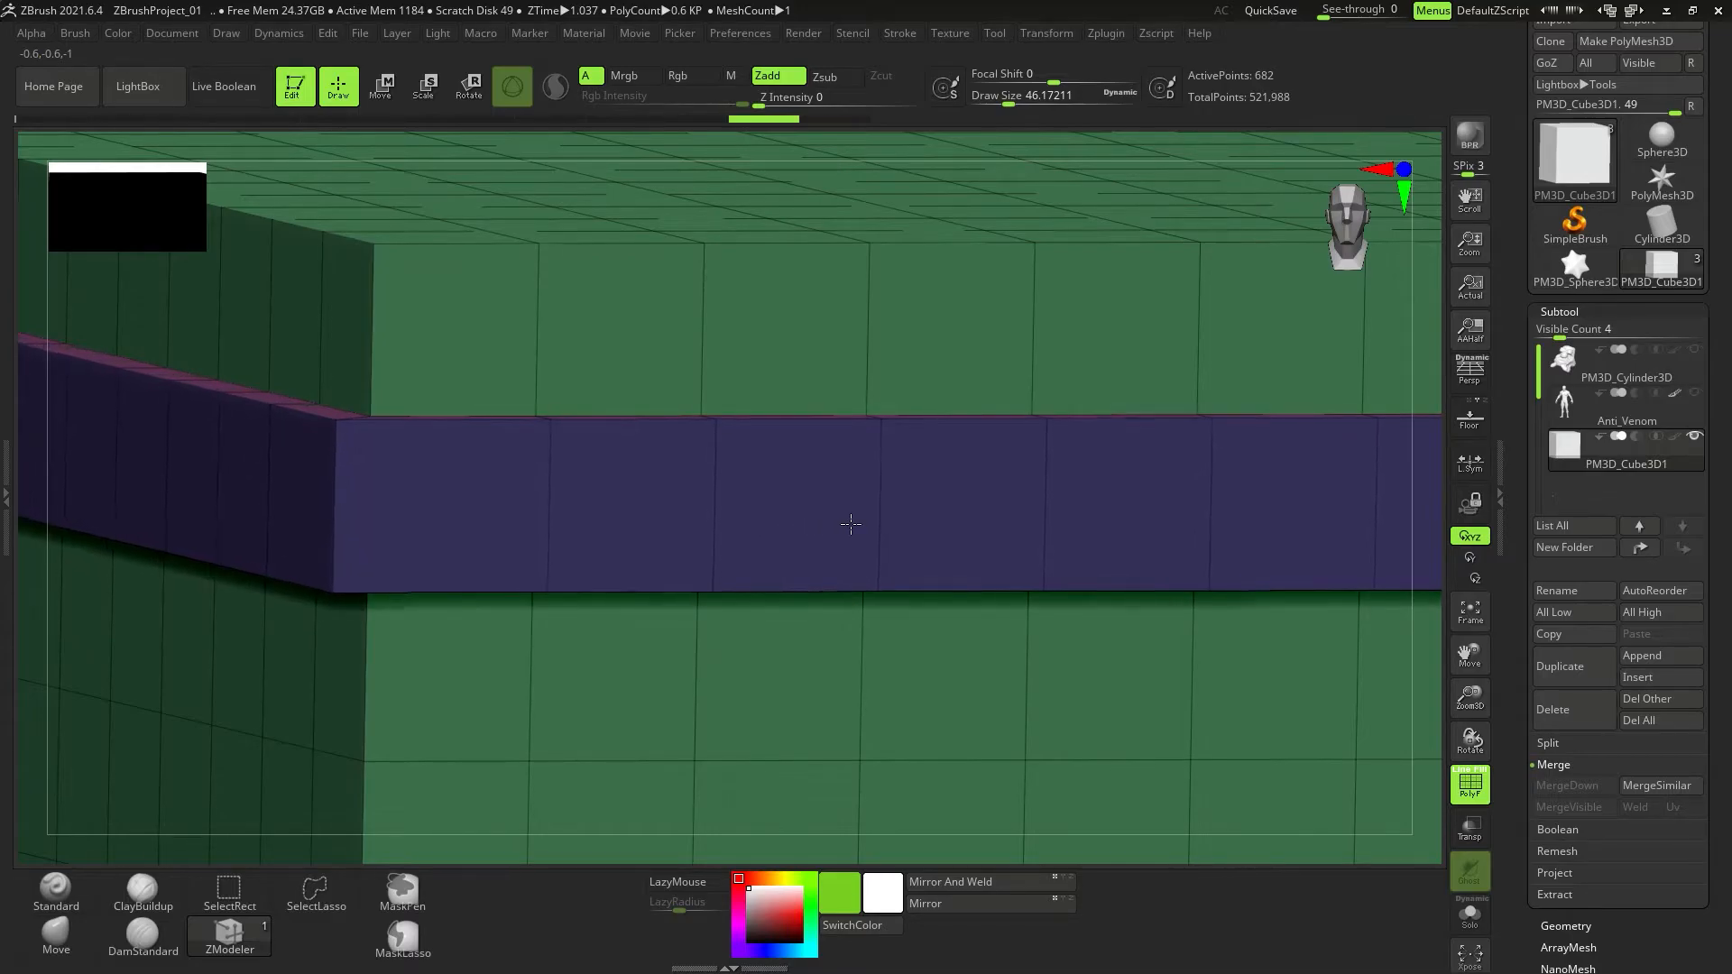
QMesh the vertical polyloop in the front face's second column inward to form a groove around the cube.
right_click_drag(872, 515, 713, 502, "ctrl")
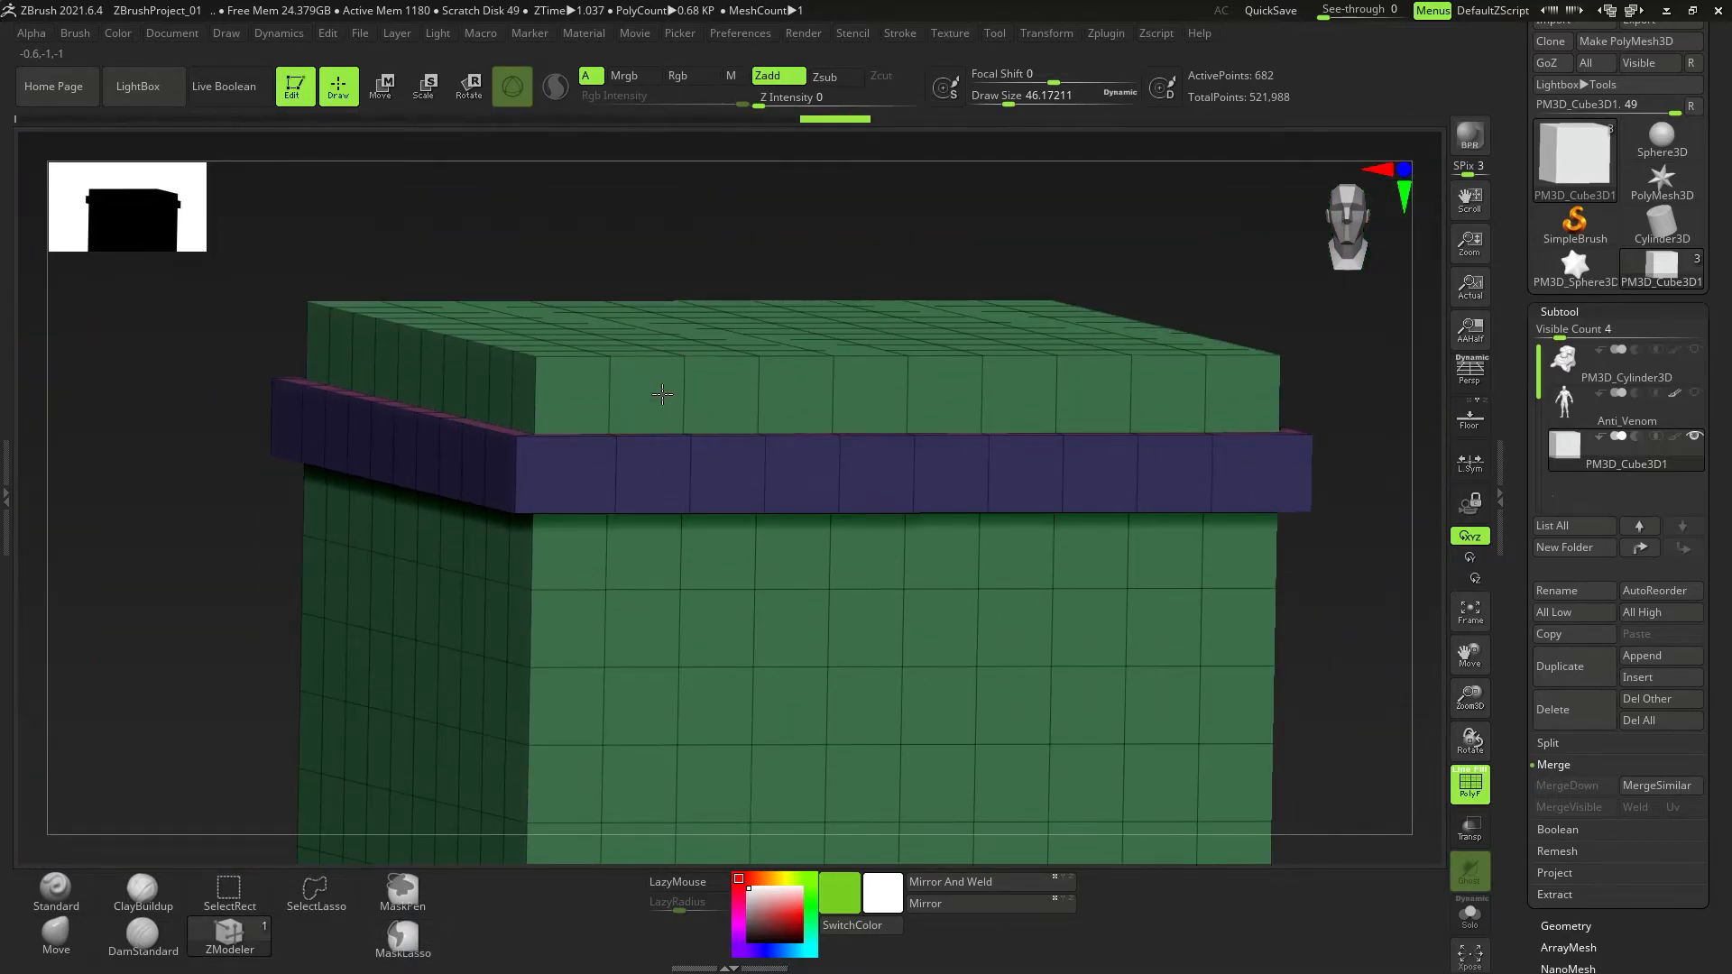
left_click(663, 393)
left_click_drag(601, 526, 553, 525)
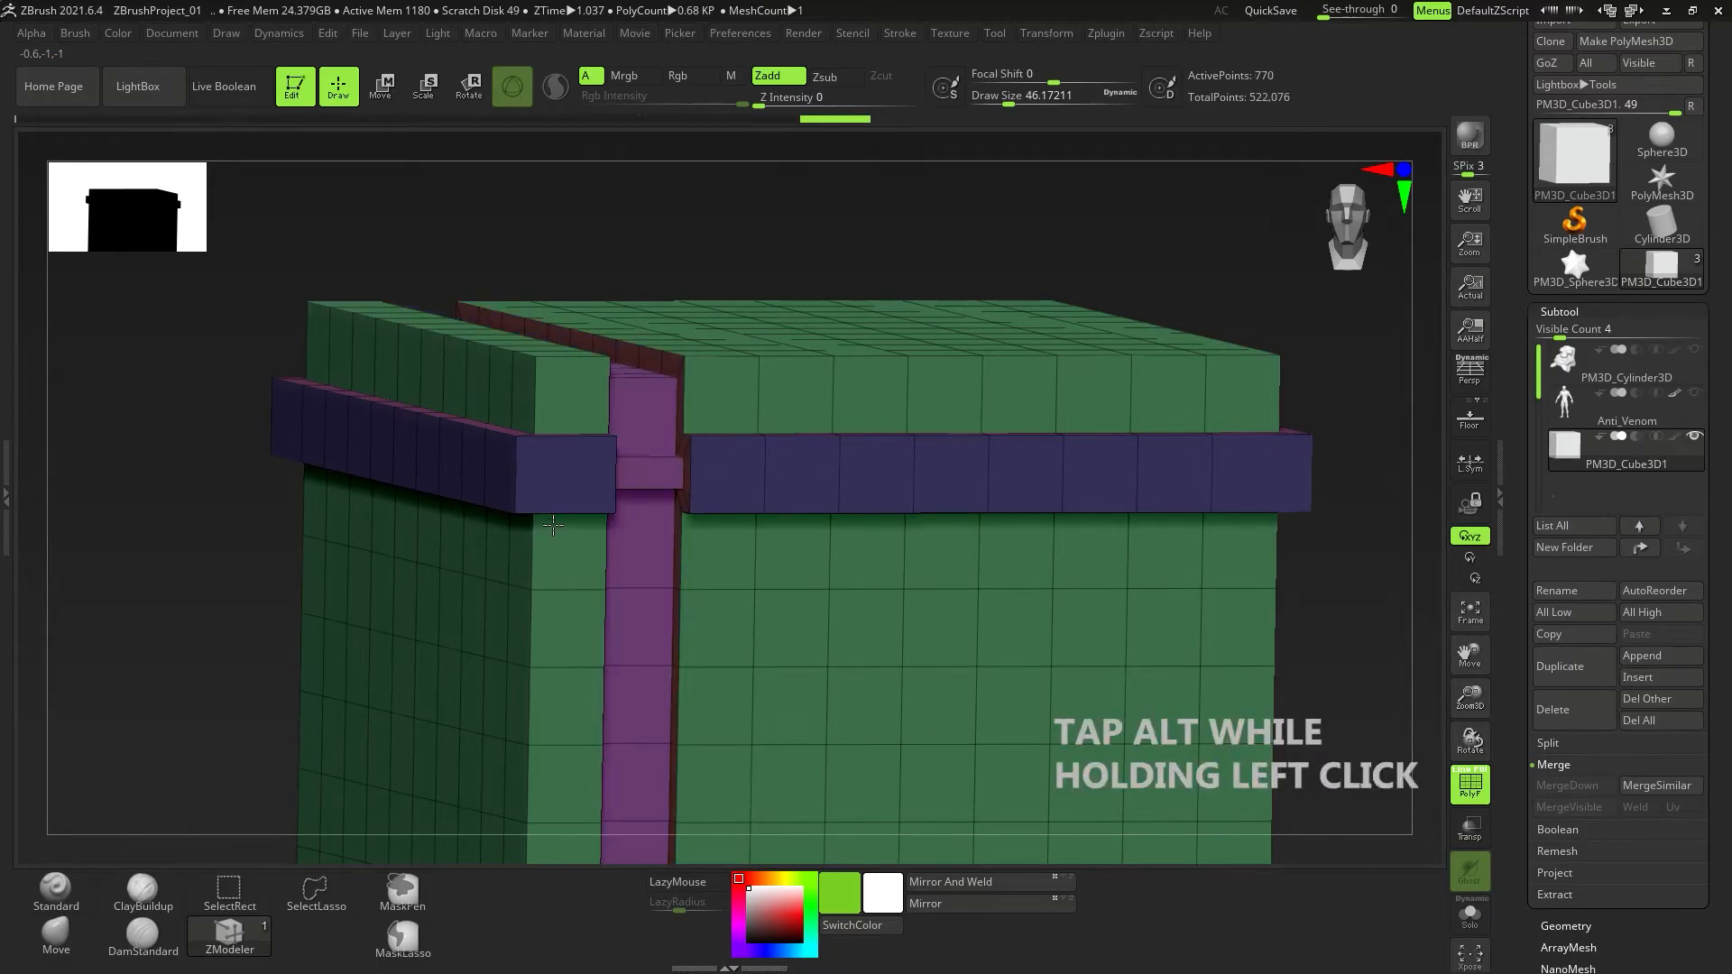
Try extruding two more vertical polyloops outward as separate bands around the cube, and undo both extrusions.
right_click_drag(553, 525, 632, 489, "ctrl")
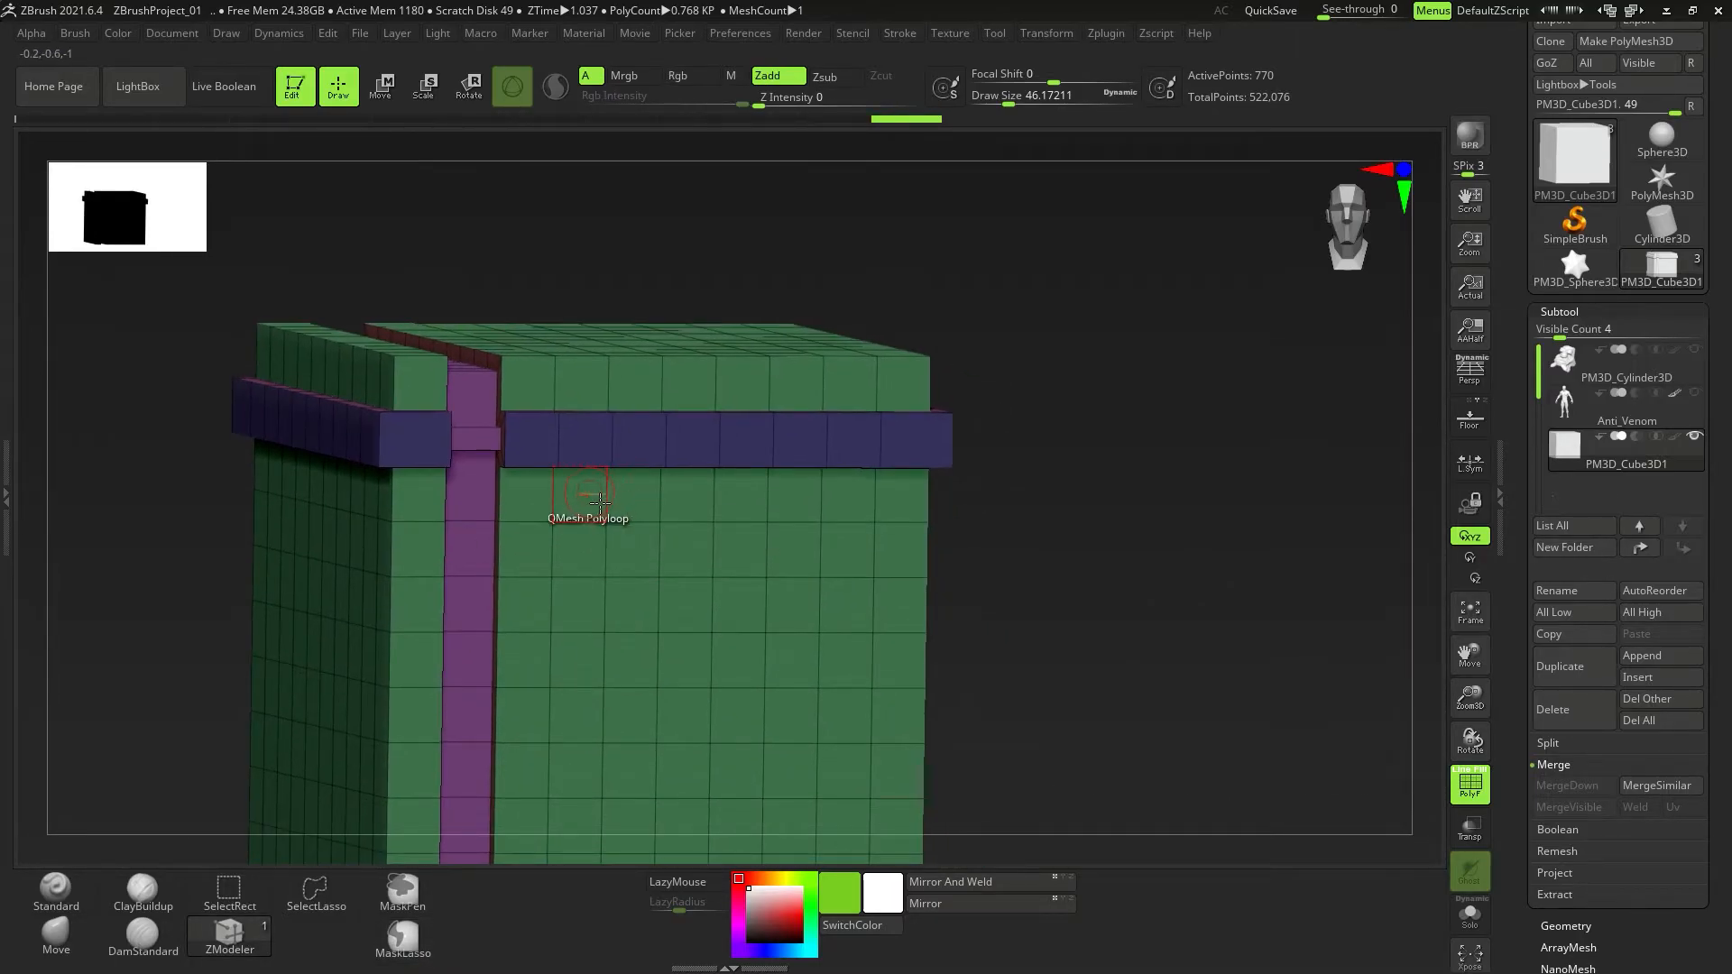
left_click_drag(589, 517, 705, 397)
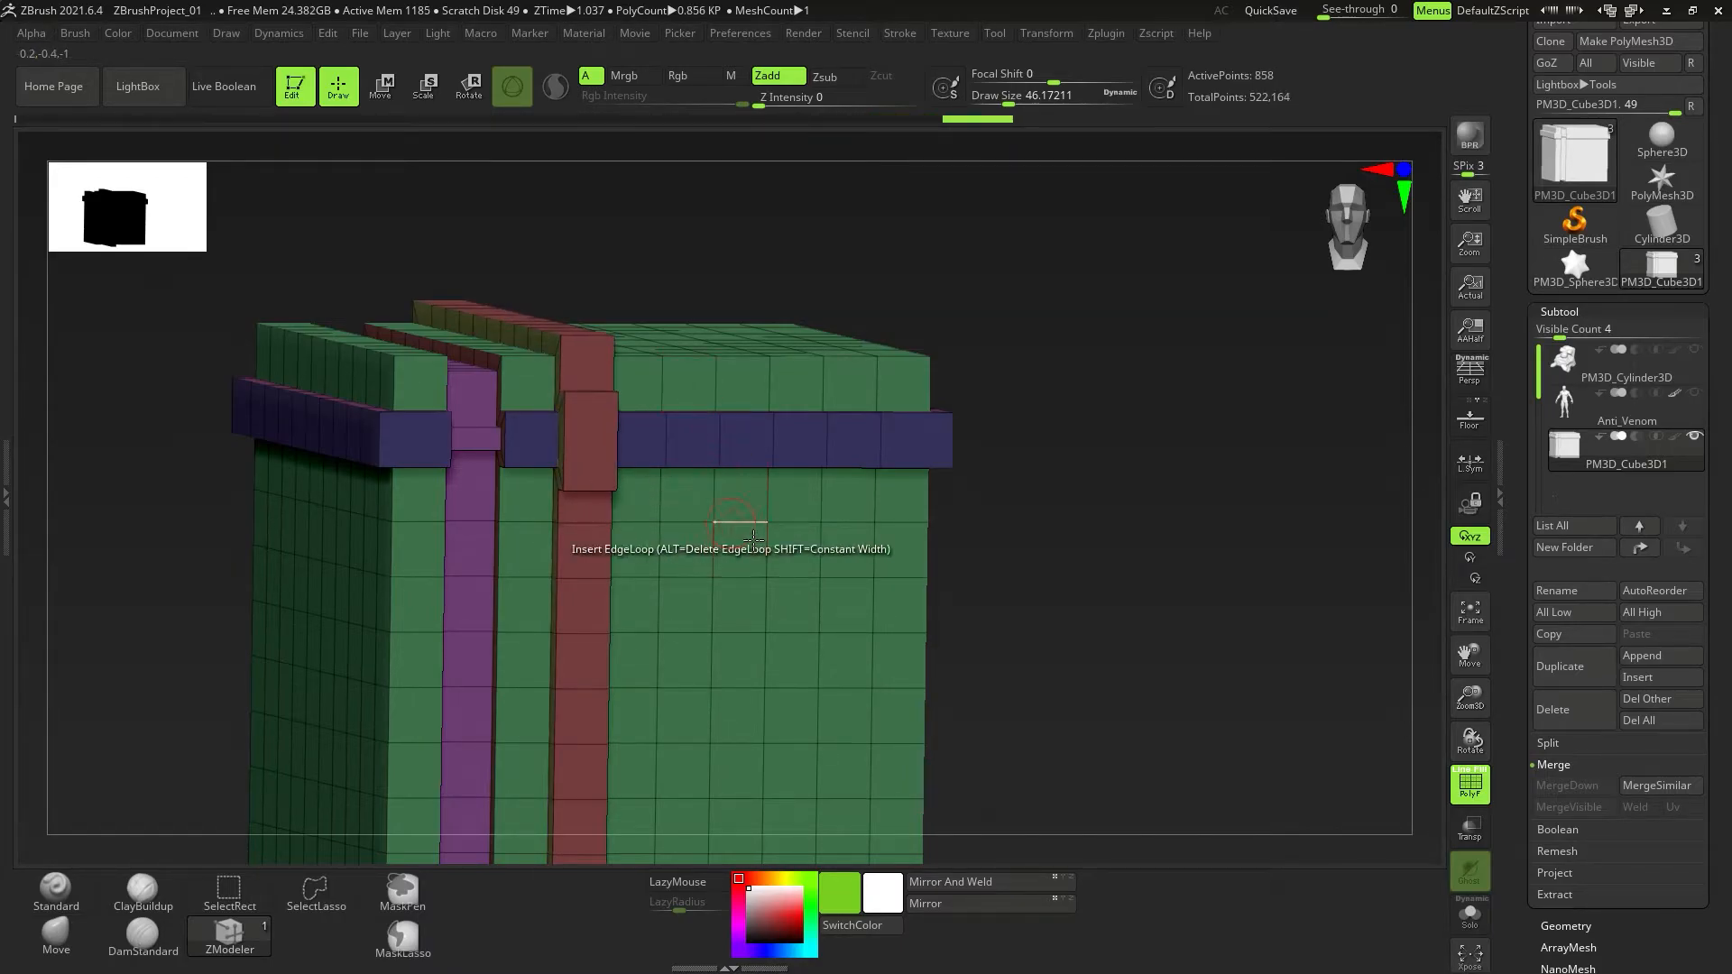
left_click_drag(750, 545, 851, 452)
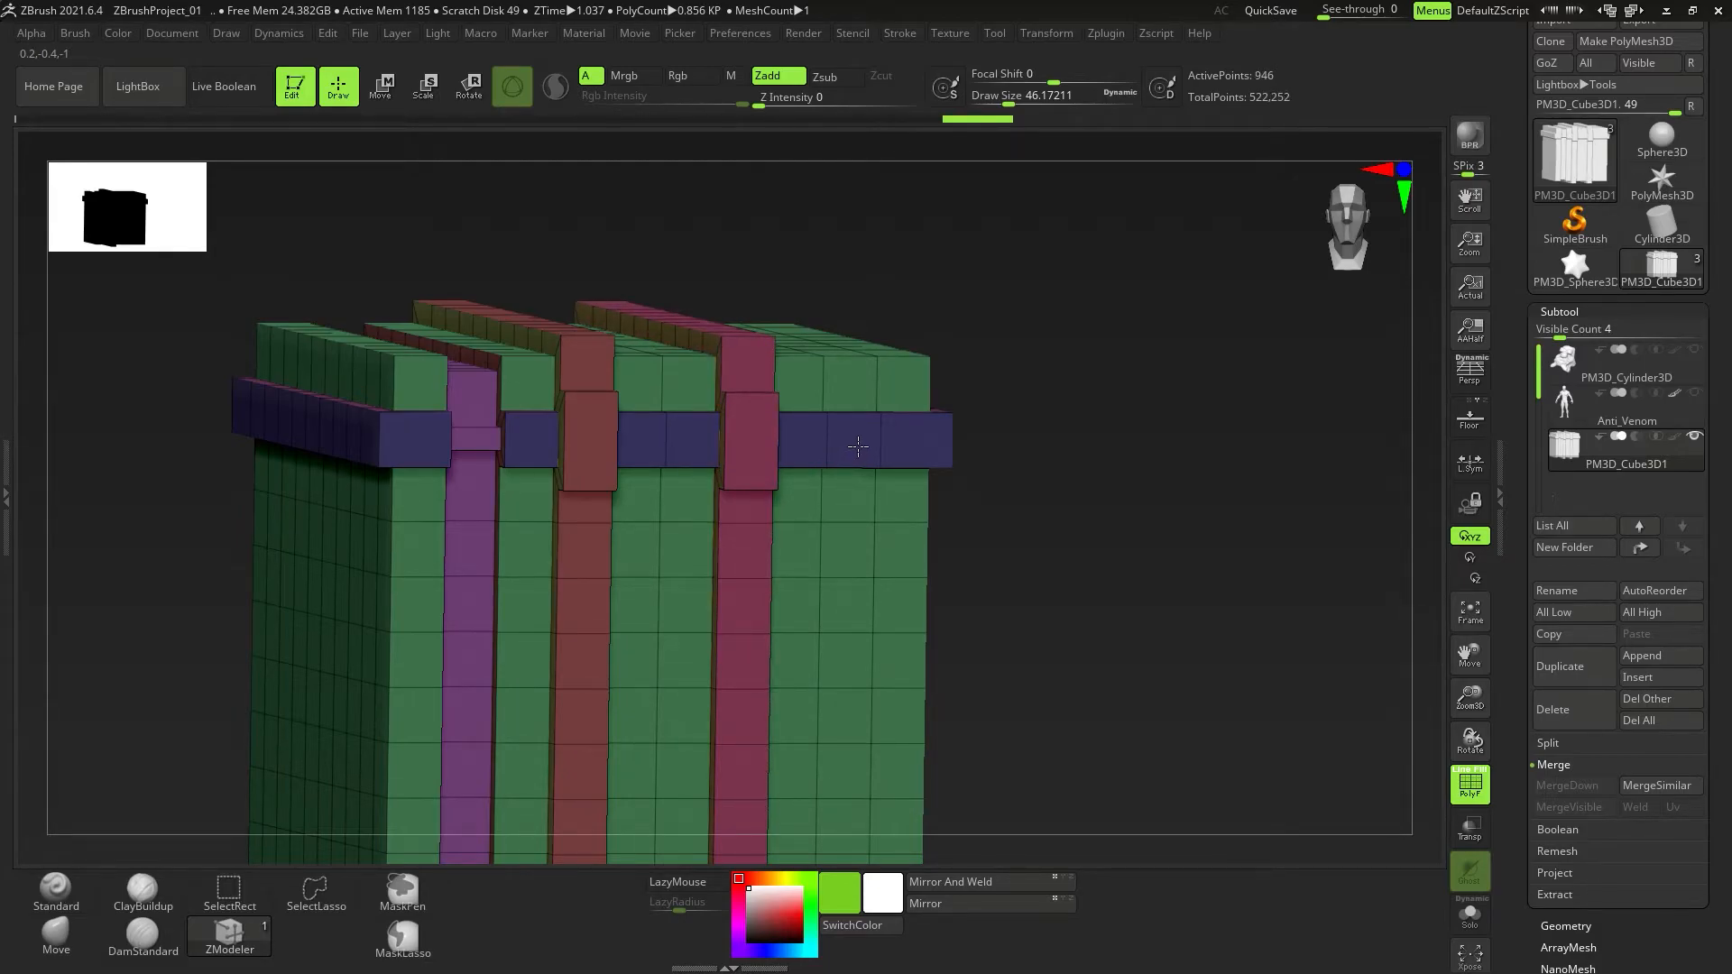
left_click(717, 582)
left_click(602, 570)
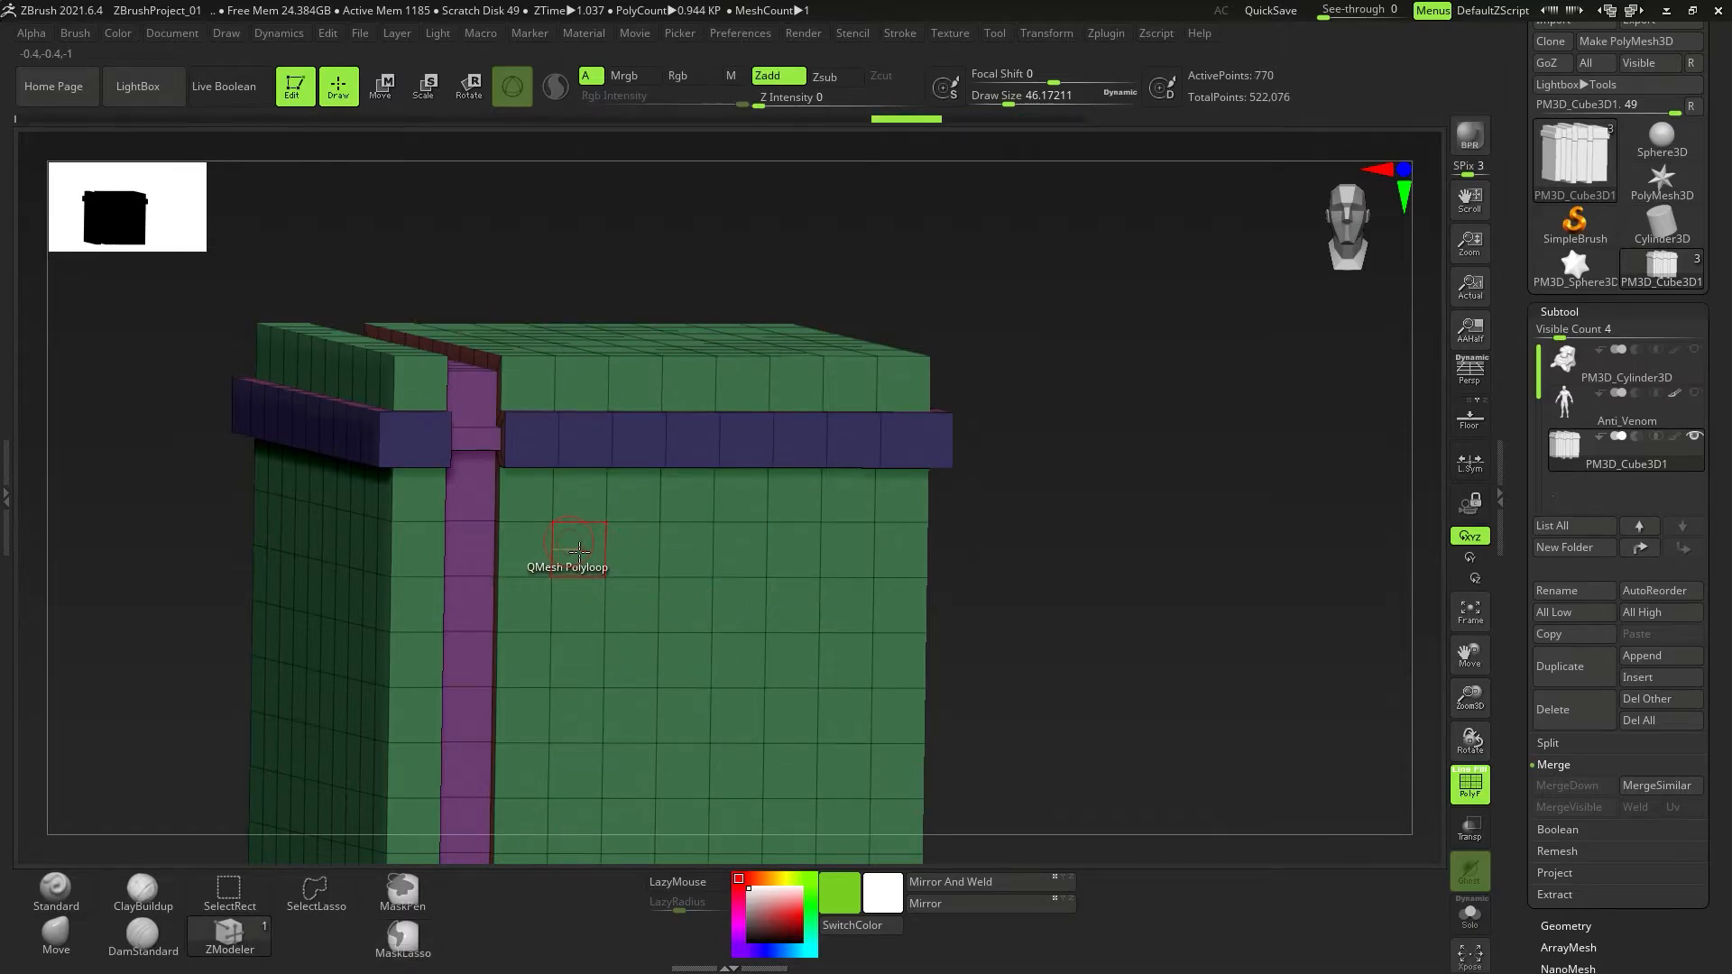
Extrude two vertical polyloops outward between the groove and the cube's far edge, giving the second a different polygroup colour.
left_click_drag(582, 541, 698, 465)
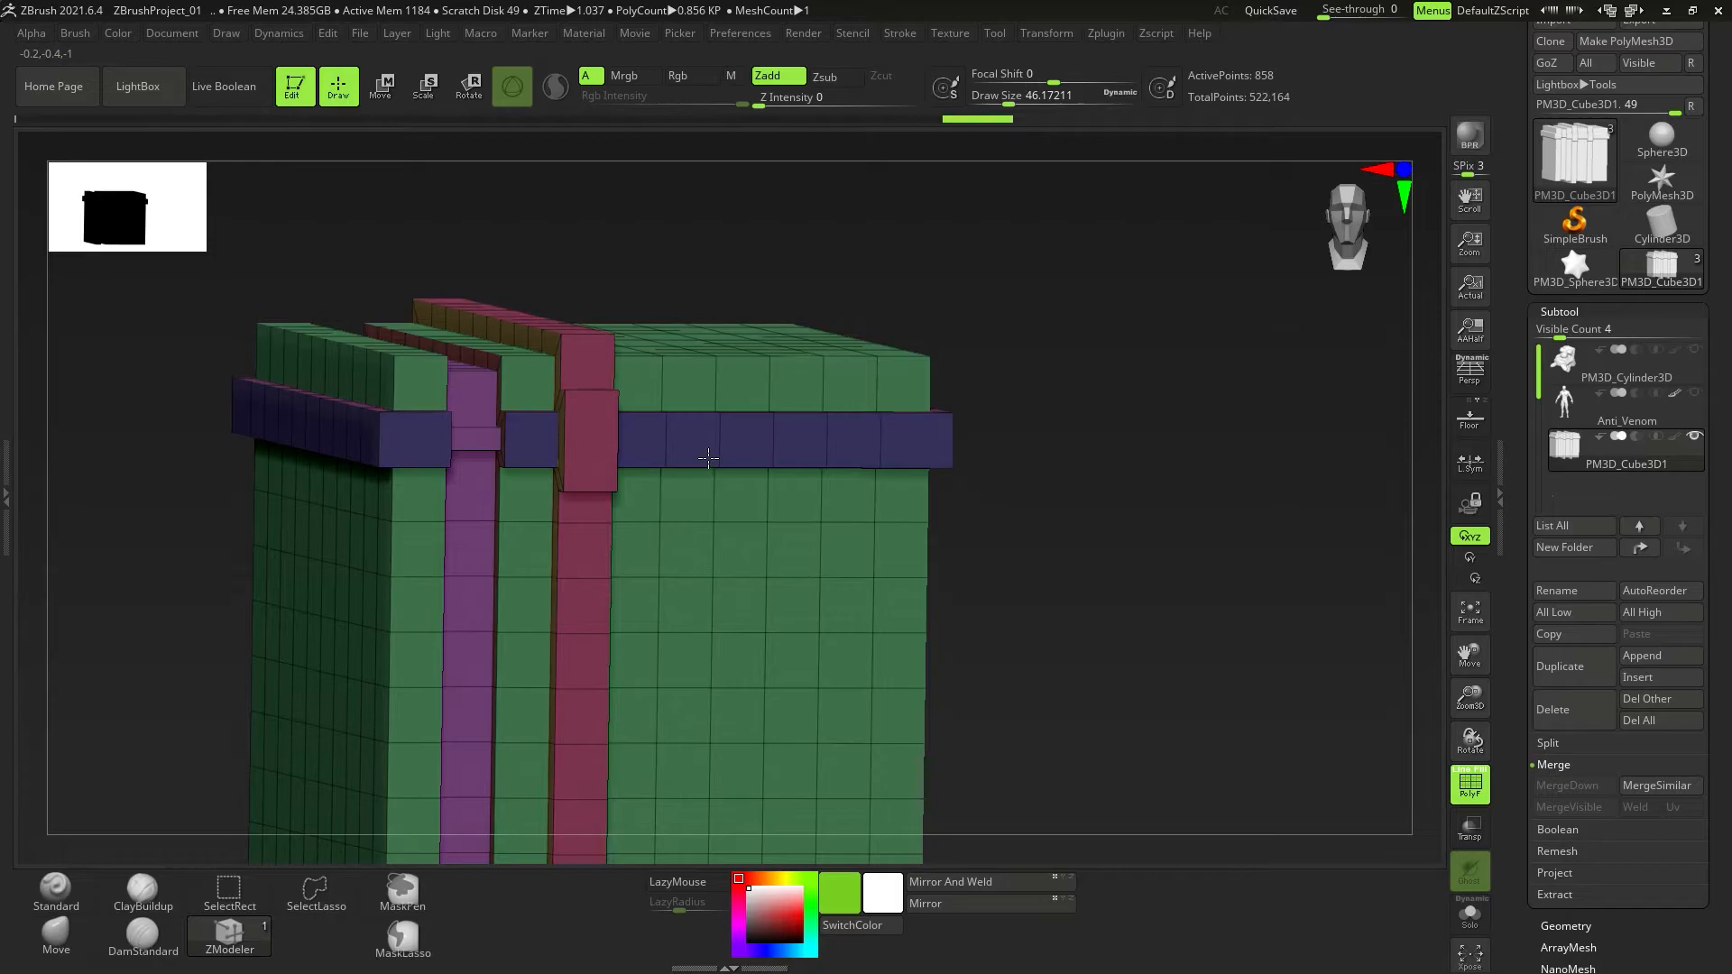
left_click(751, 547)
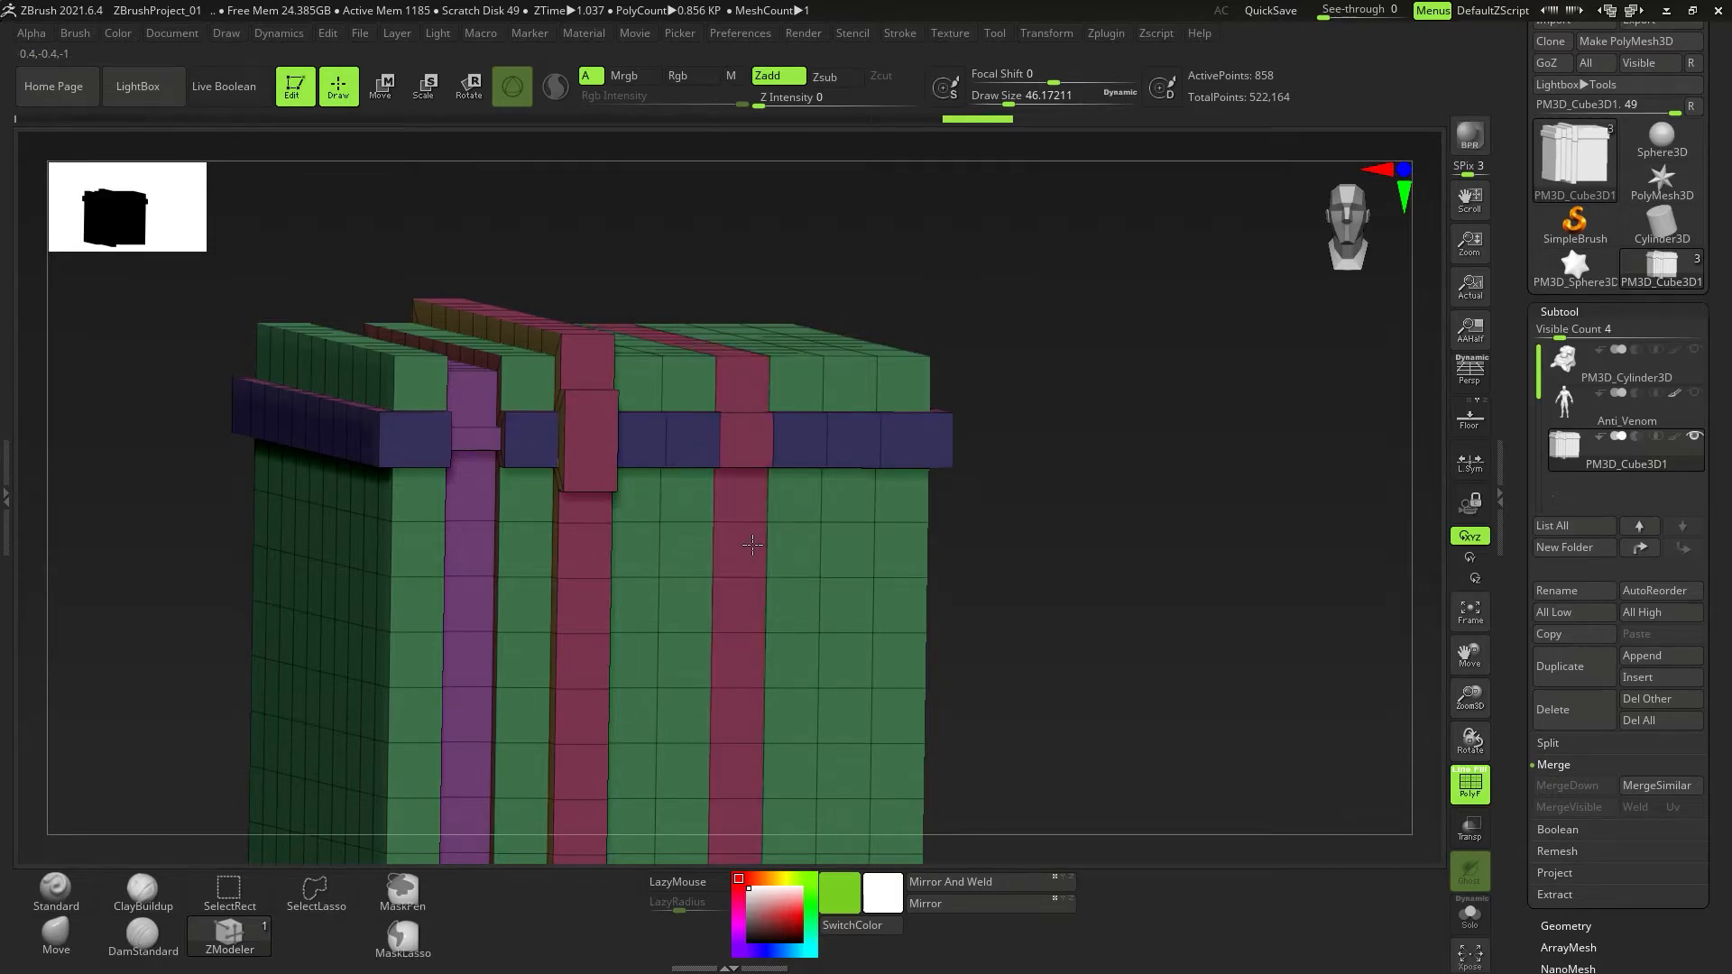
left_click_drag(778, 514, 879, 457)
key("alt")
QMesh the vertical polyloop next to the front face's last column inward as a groove with its own polygroup colour.
right_click_drag(823, 495, 727, 530, "ctrl")
left_click_drag(720, 507, 745, 575)
left_click(722, 513)
key("ctrl+z")
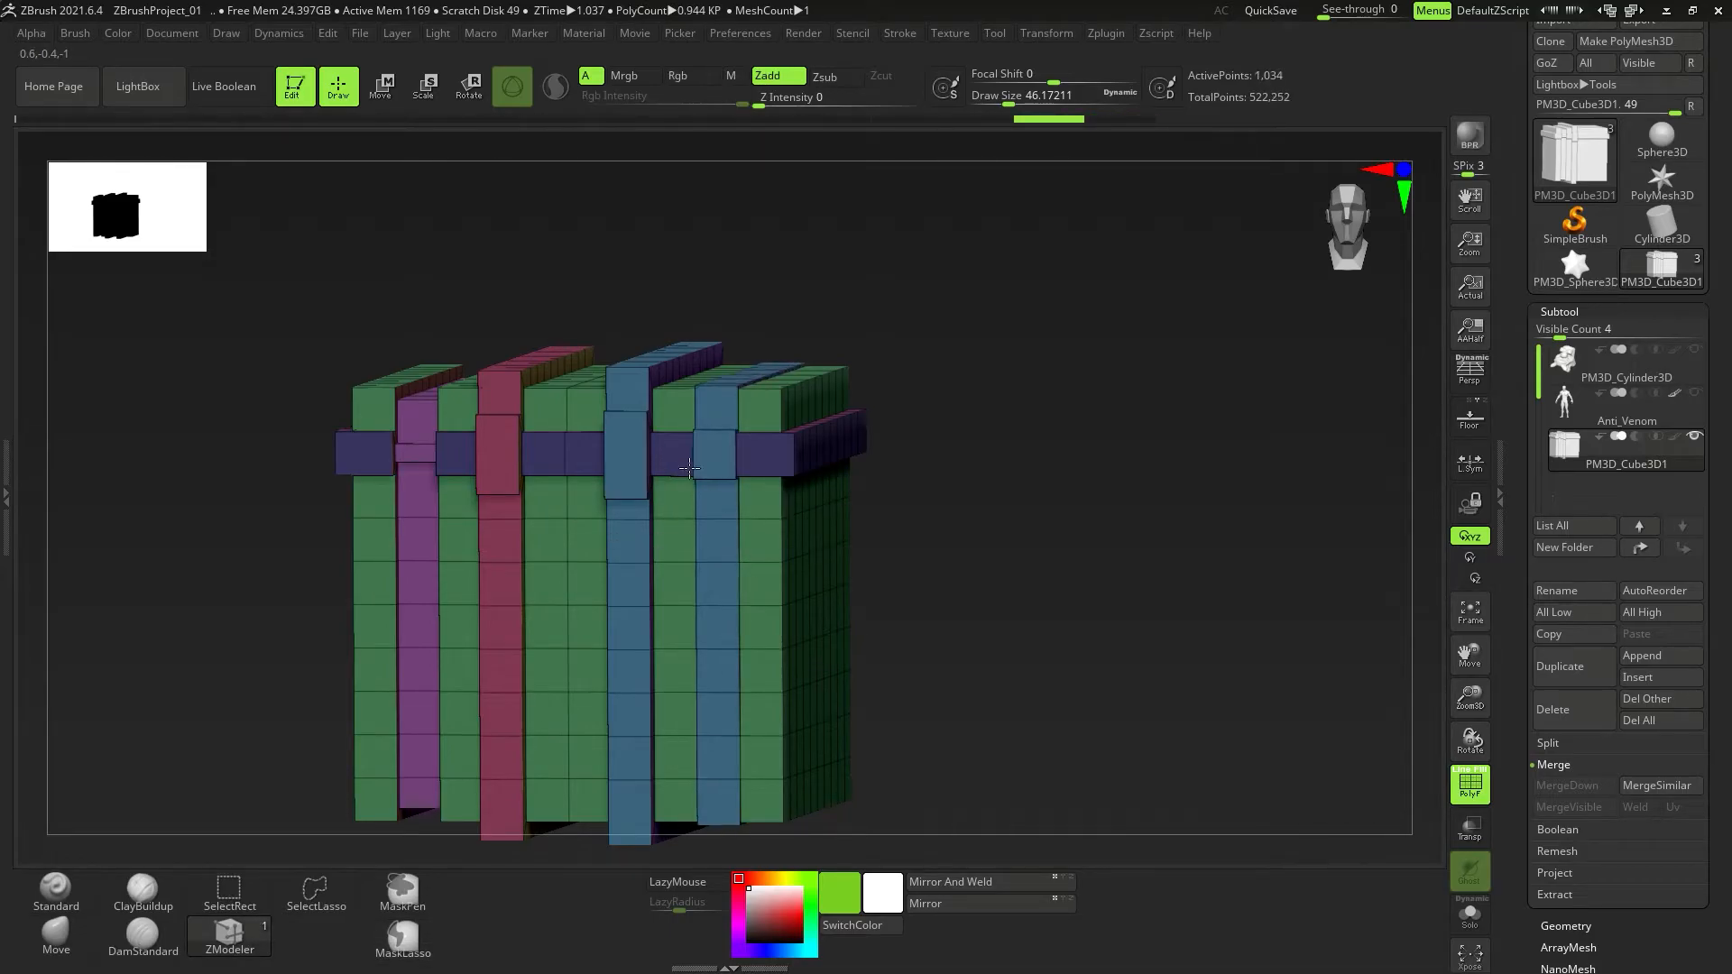
left_click_drag(757, 684, 852, 646)
key("alt")
Paint a new polygroup over a block of 8 by 6 polygons on the cube's side face and cycle its colour to red.
right_click_drag(842, 643, 650, 638, "ctrl")
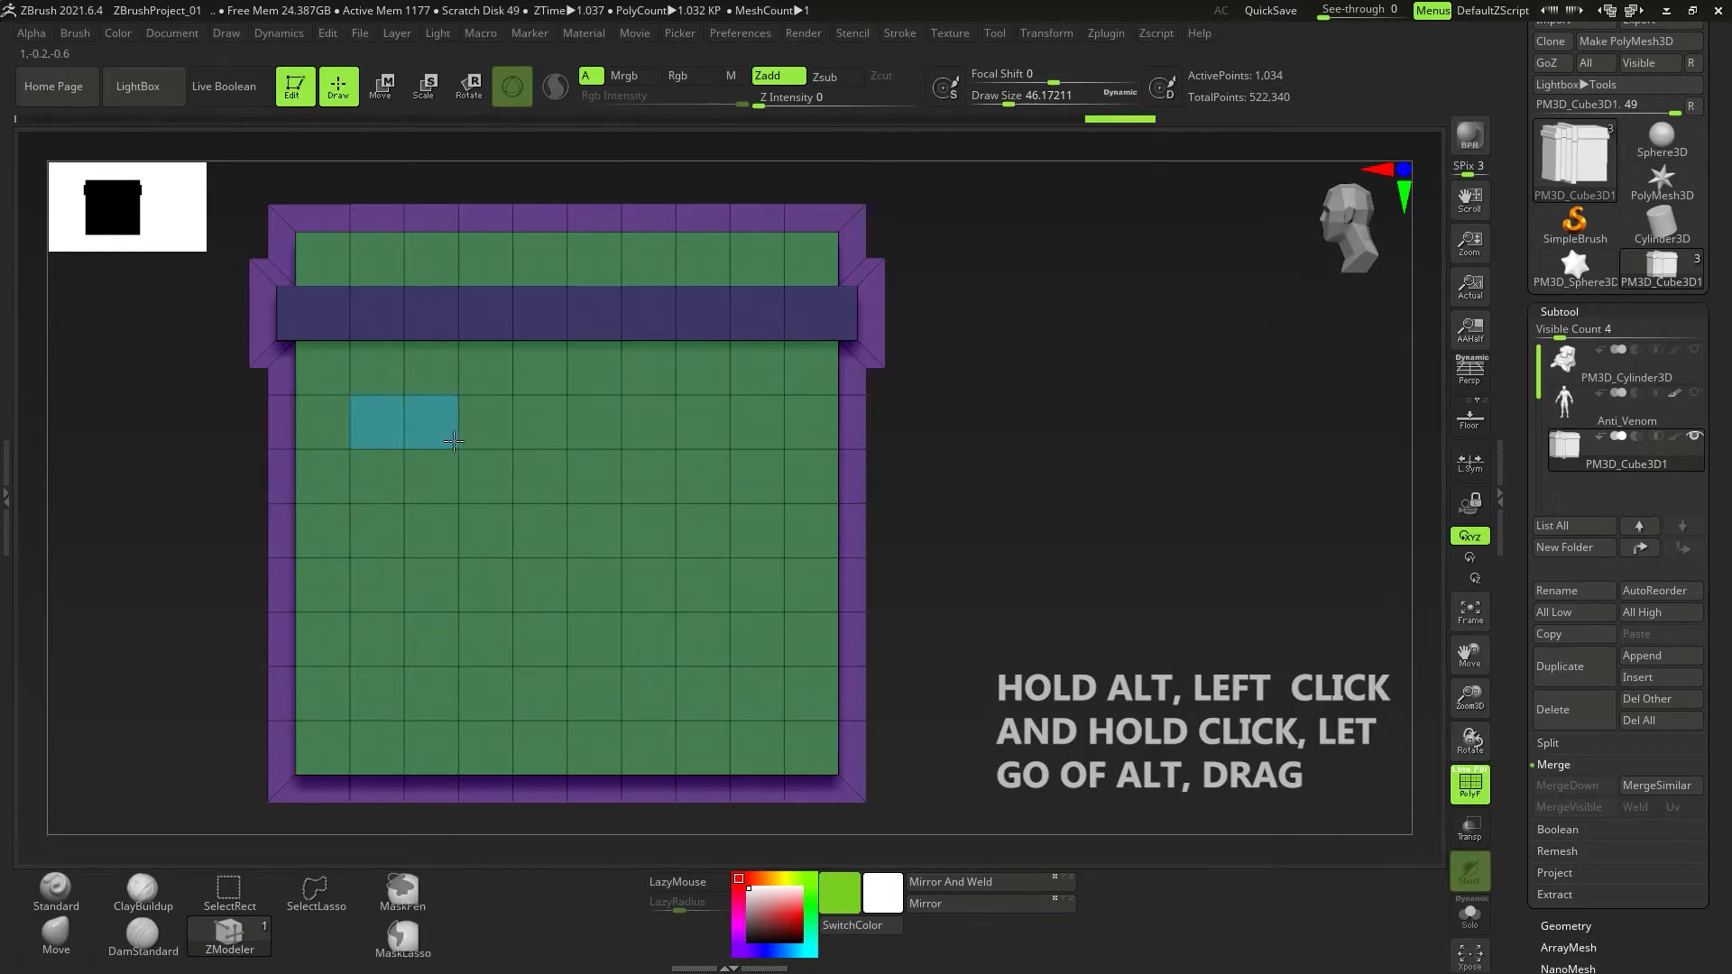
left_click_drag(450, 440, 598, 444)
mouse_move(734, 450)
left_mouse_down()
mouse_move(637, 509)
mouse_move(388, 515)
mouse_move(658, 539)
mouse_move(726, 582)
mouse_move(456, 597)
mouse_move(763, 643)
mouse_move(614, 695)
mouse_move(390, 693)
left_mouse_up()
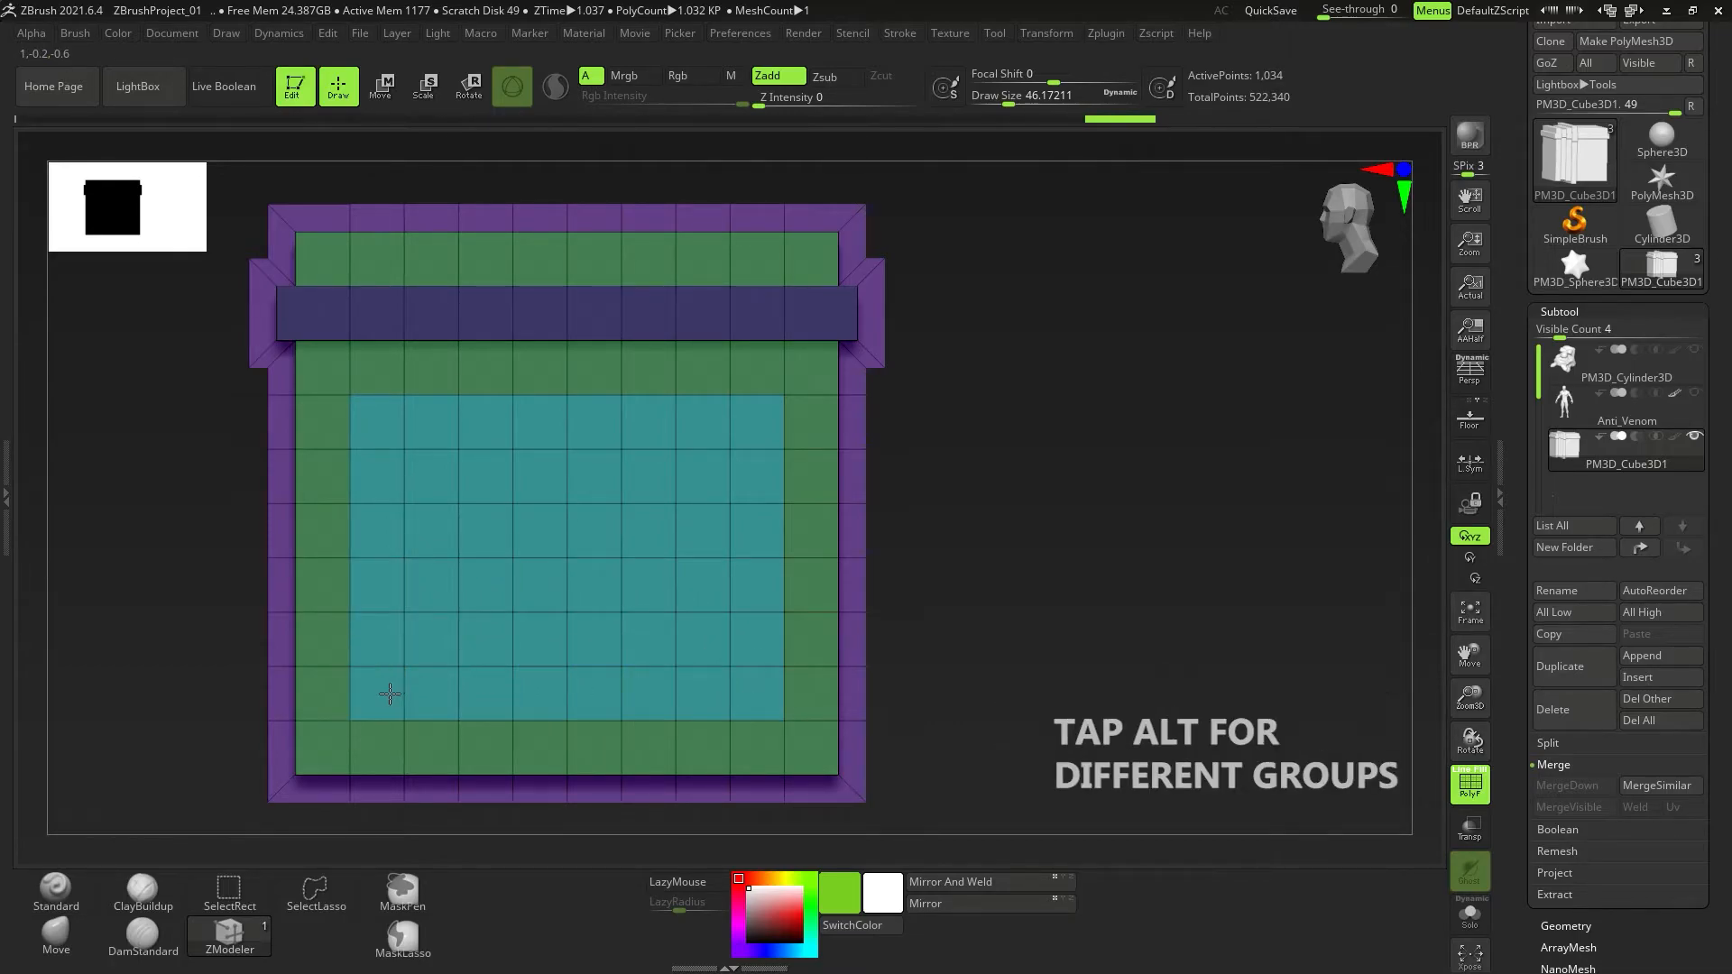
key("alt")
key("alt")
key("alt")
key("alt")
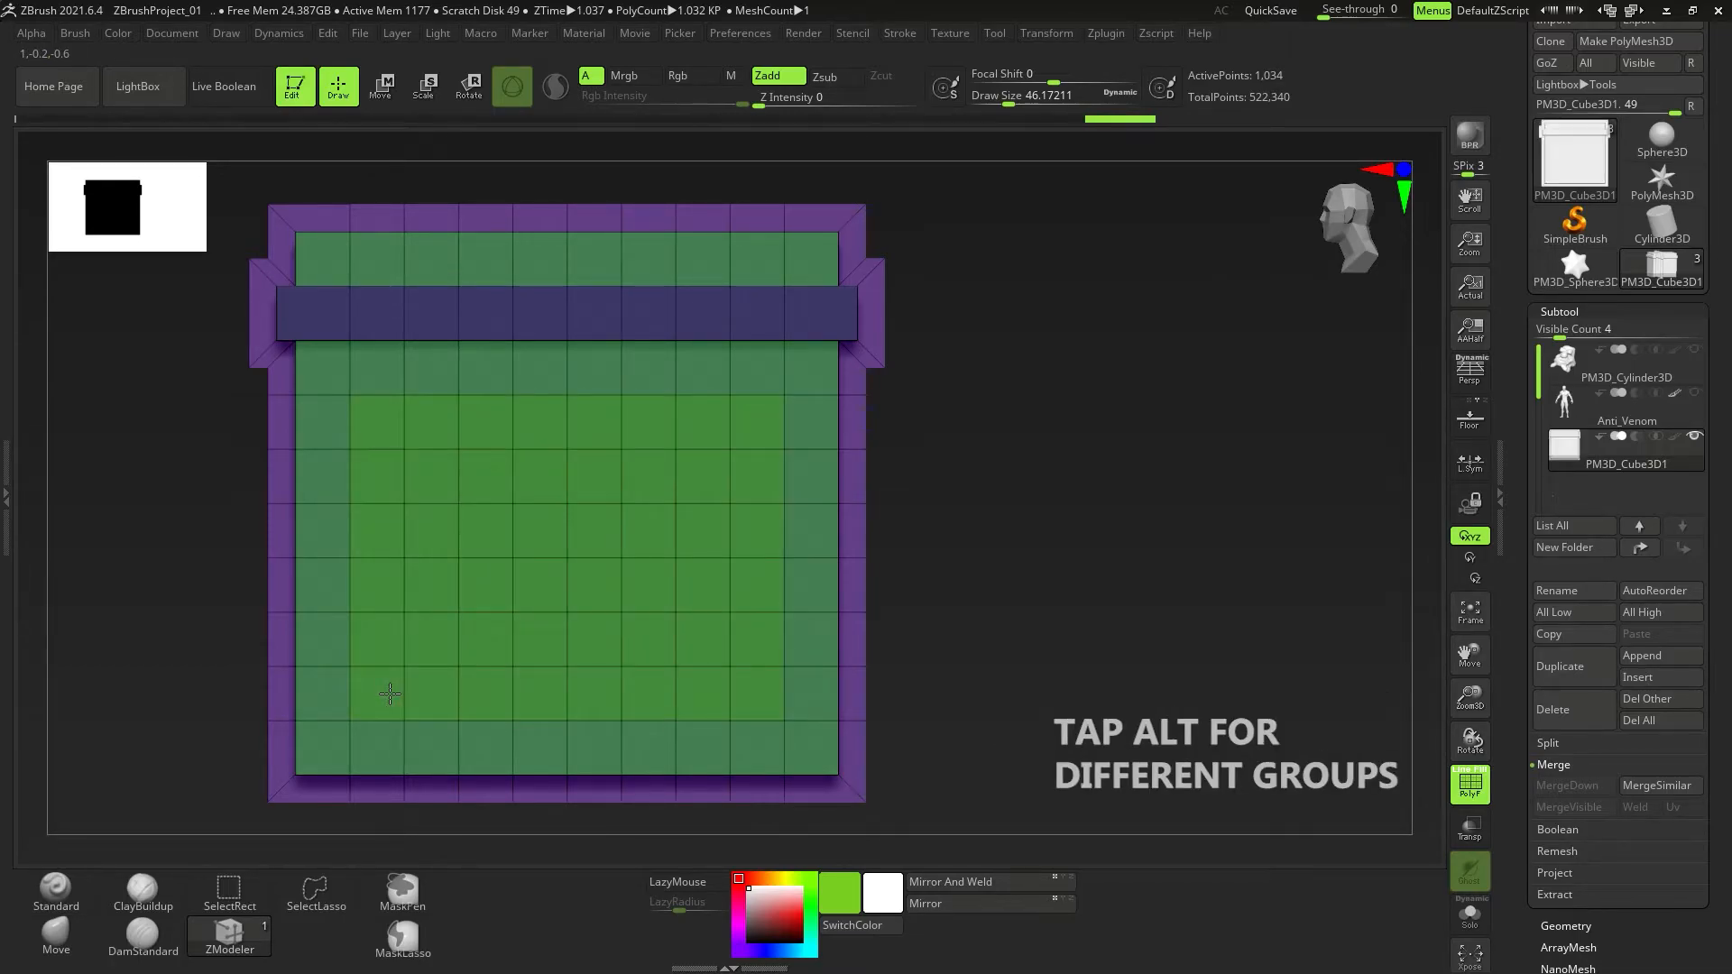
key("alt")
key("alt")
key("alt")
Copy the surrounding green polygroup over the first three columns of the red block, and repaint them with the copied red polygroup.
right_click_drag(403, 696, 467, 564)
left_click(298, 481, "alt")
key("shift")
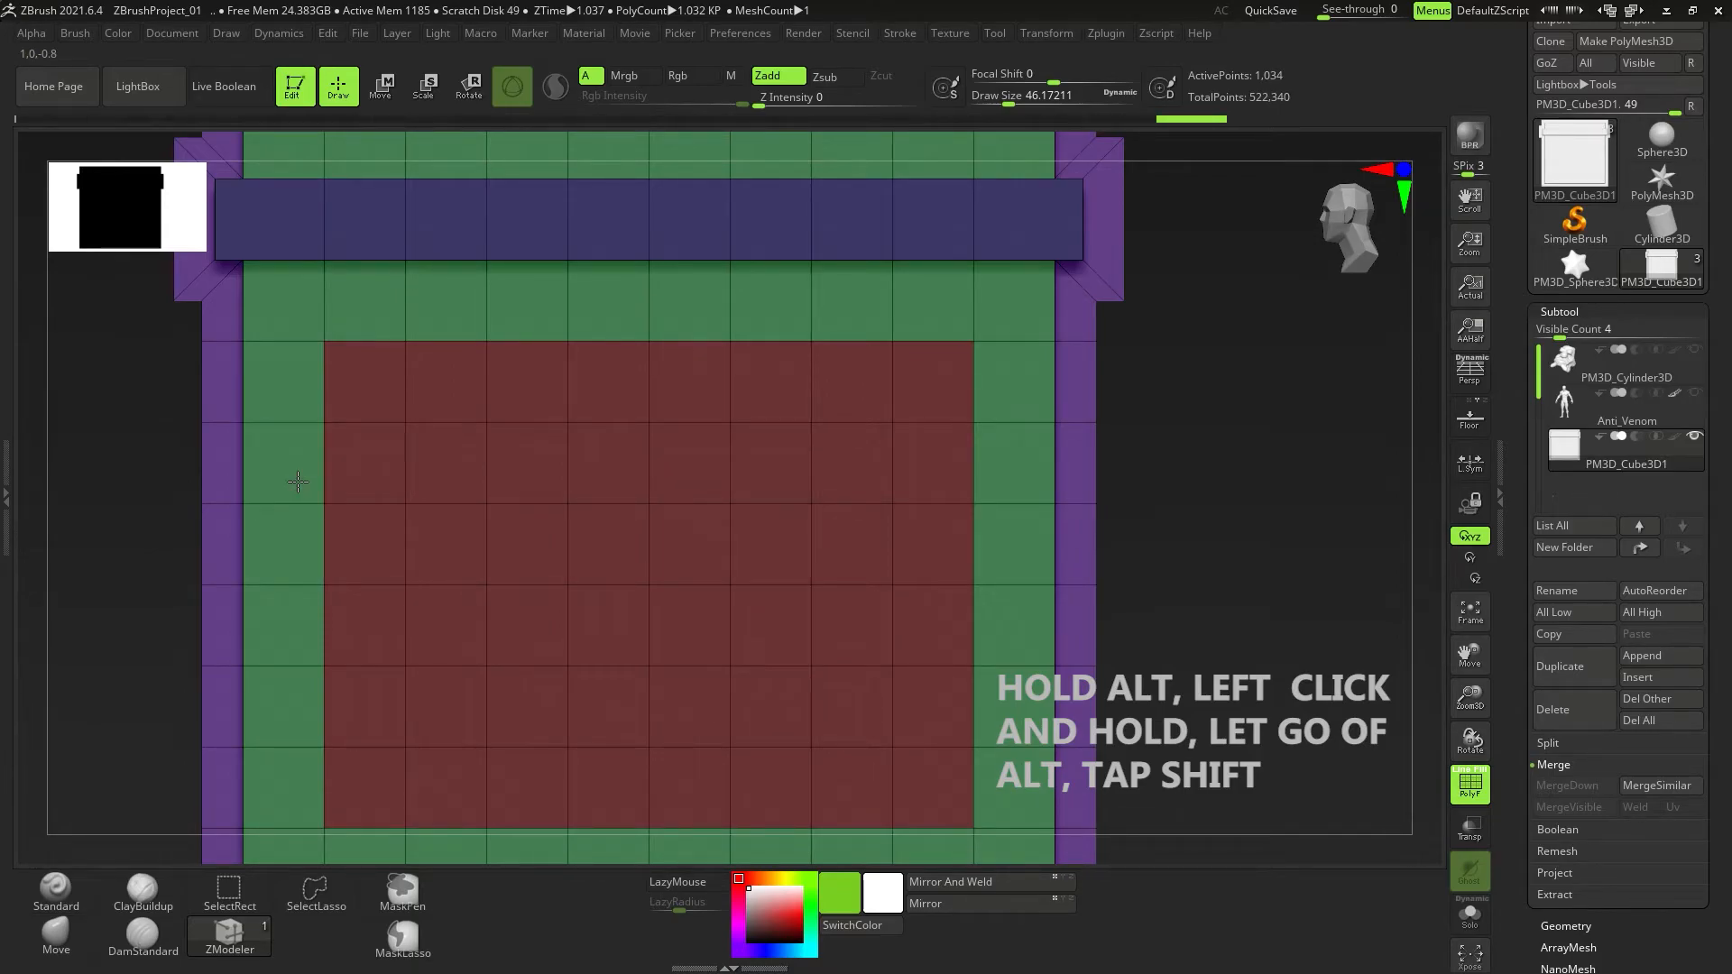
mouse_move(298, 481)
left_mouse_down()
mouse_move(361, 442)
mouse_move(367, 626)
mouse_move(401, 785)
mouse_move(453, 540)
mouse_move(523, 458)
mouse_move(527, 785)
left_mouse_up()
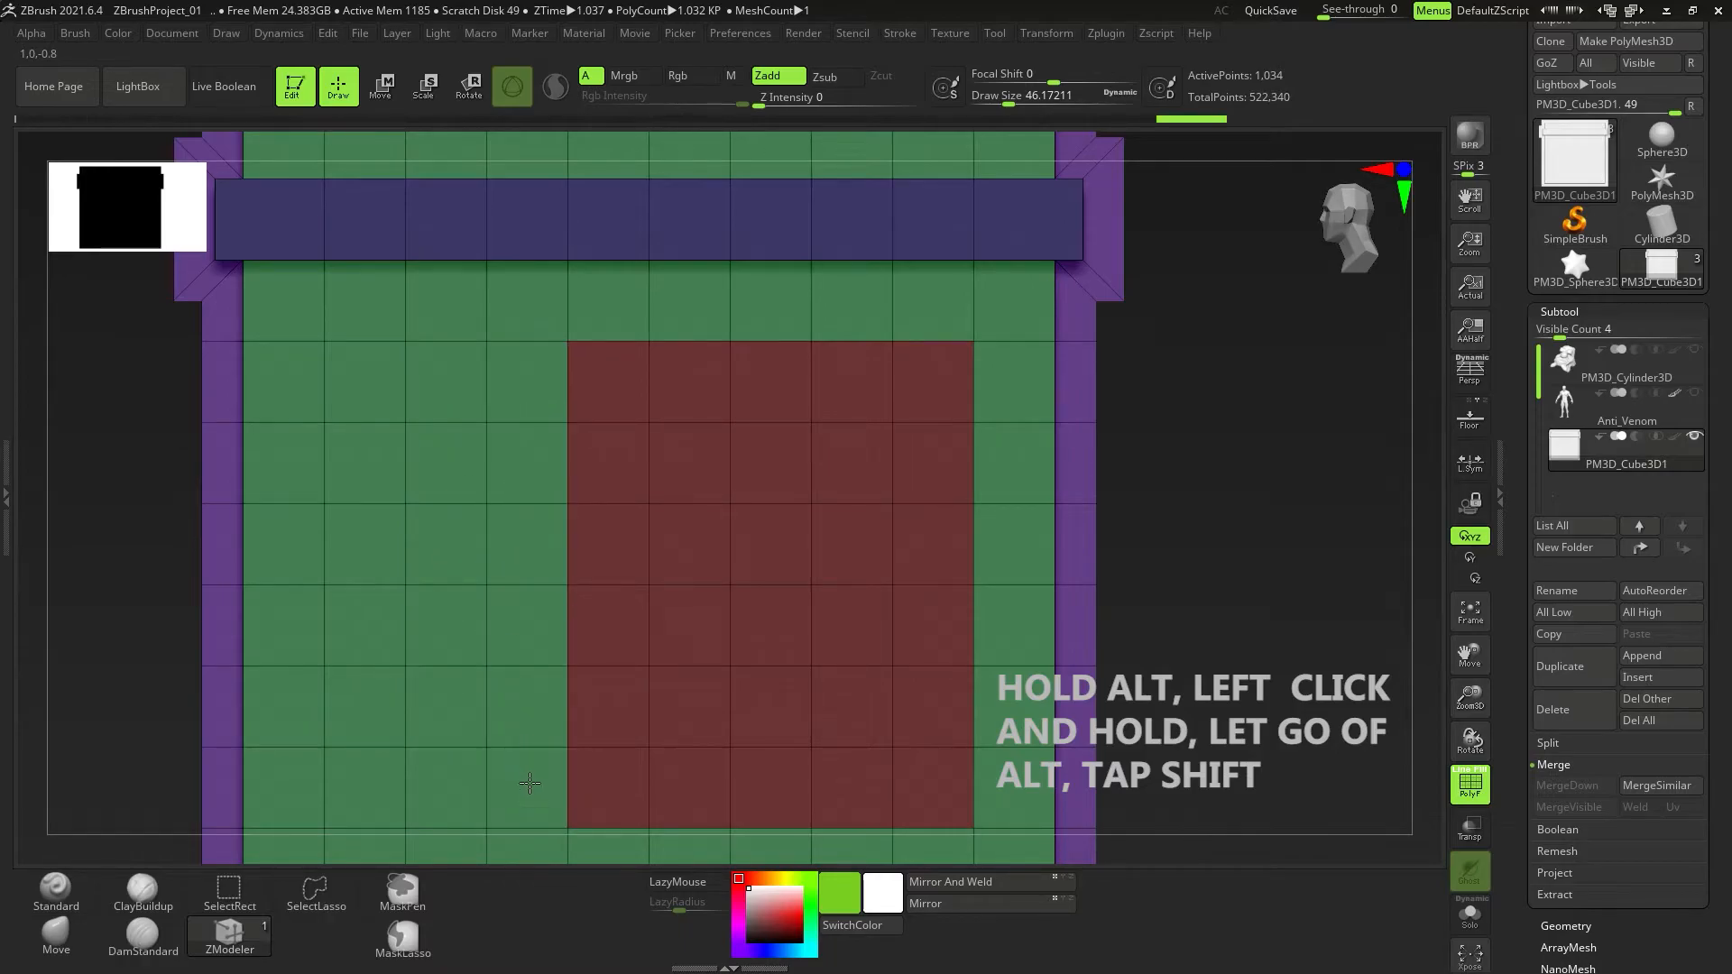
left_click(628, 559, "alt")
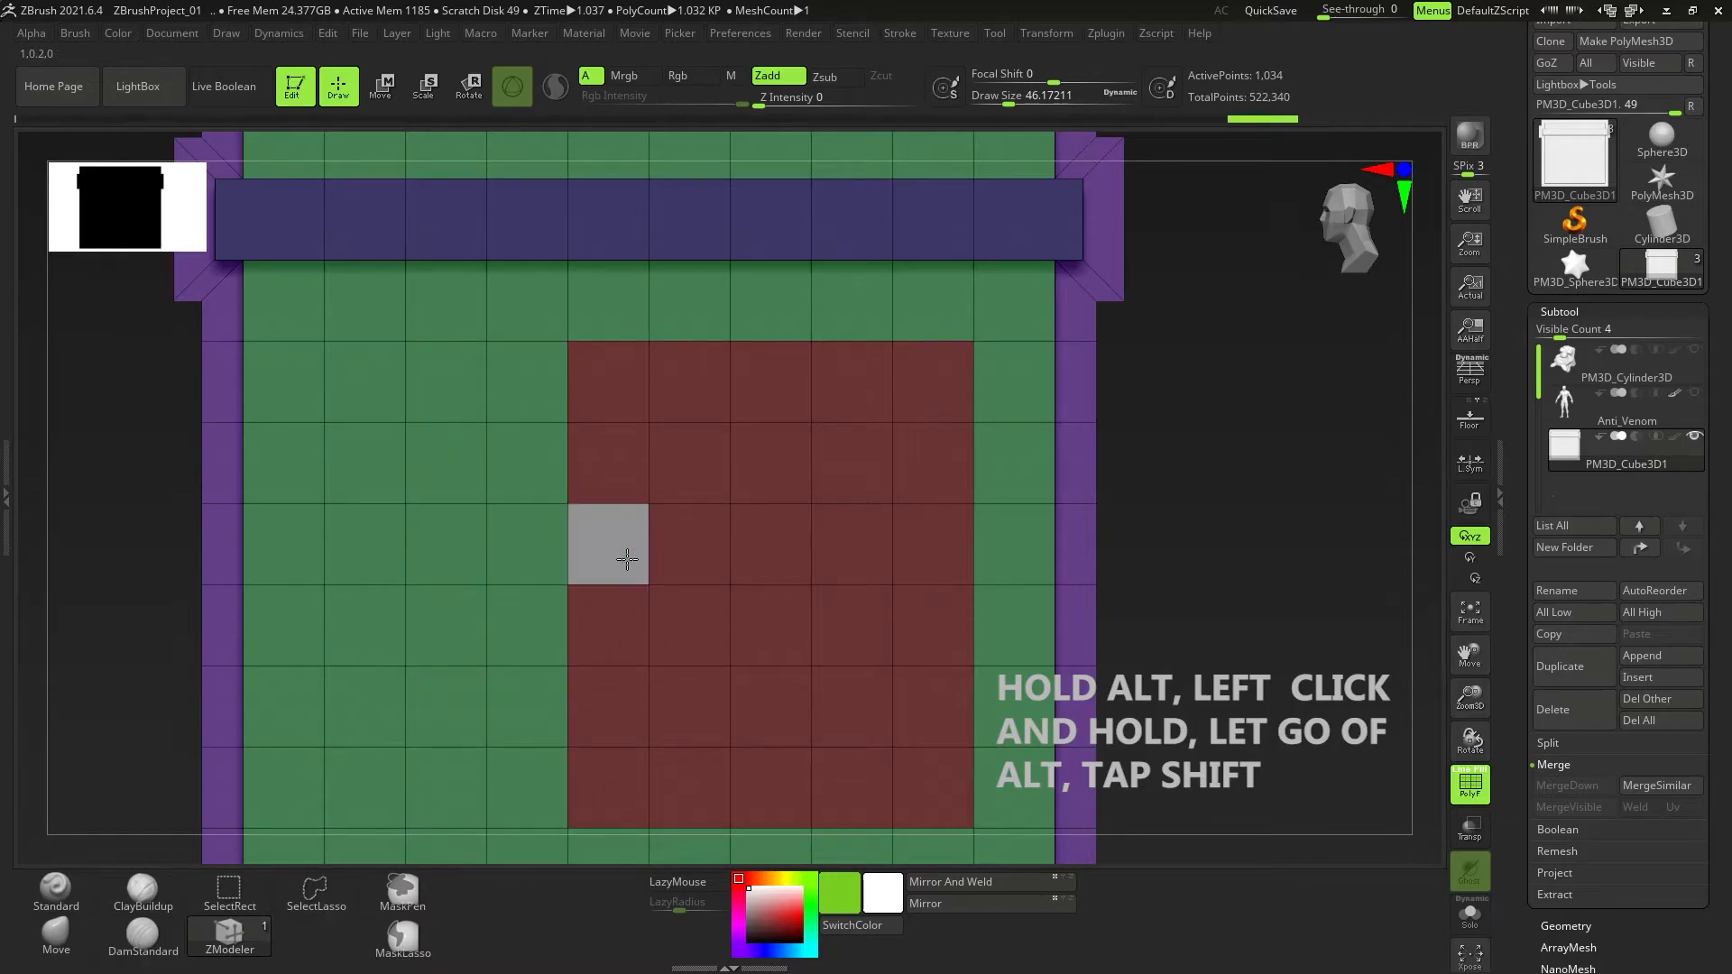
key("shift")
key("ctrl+z")
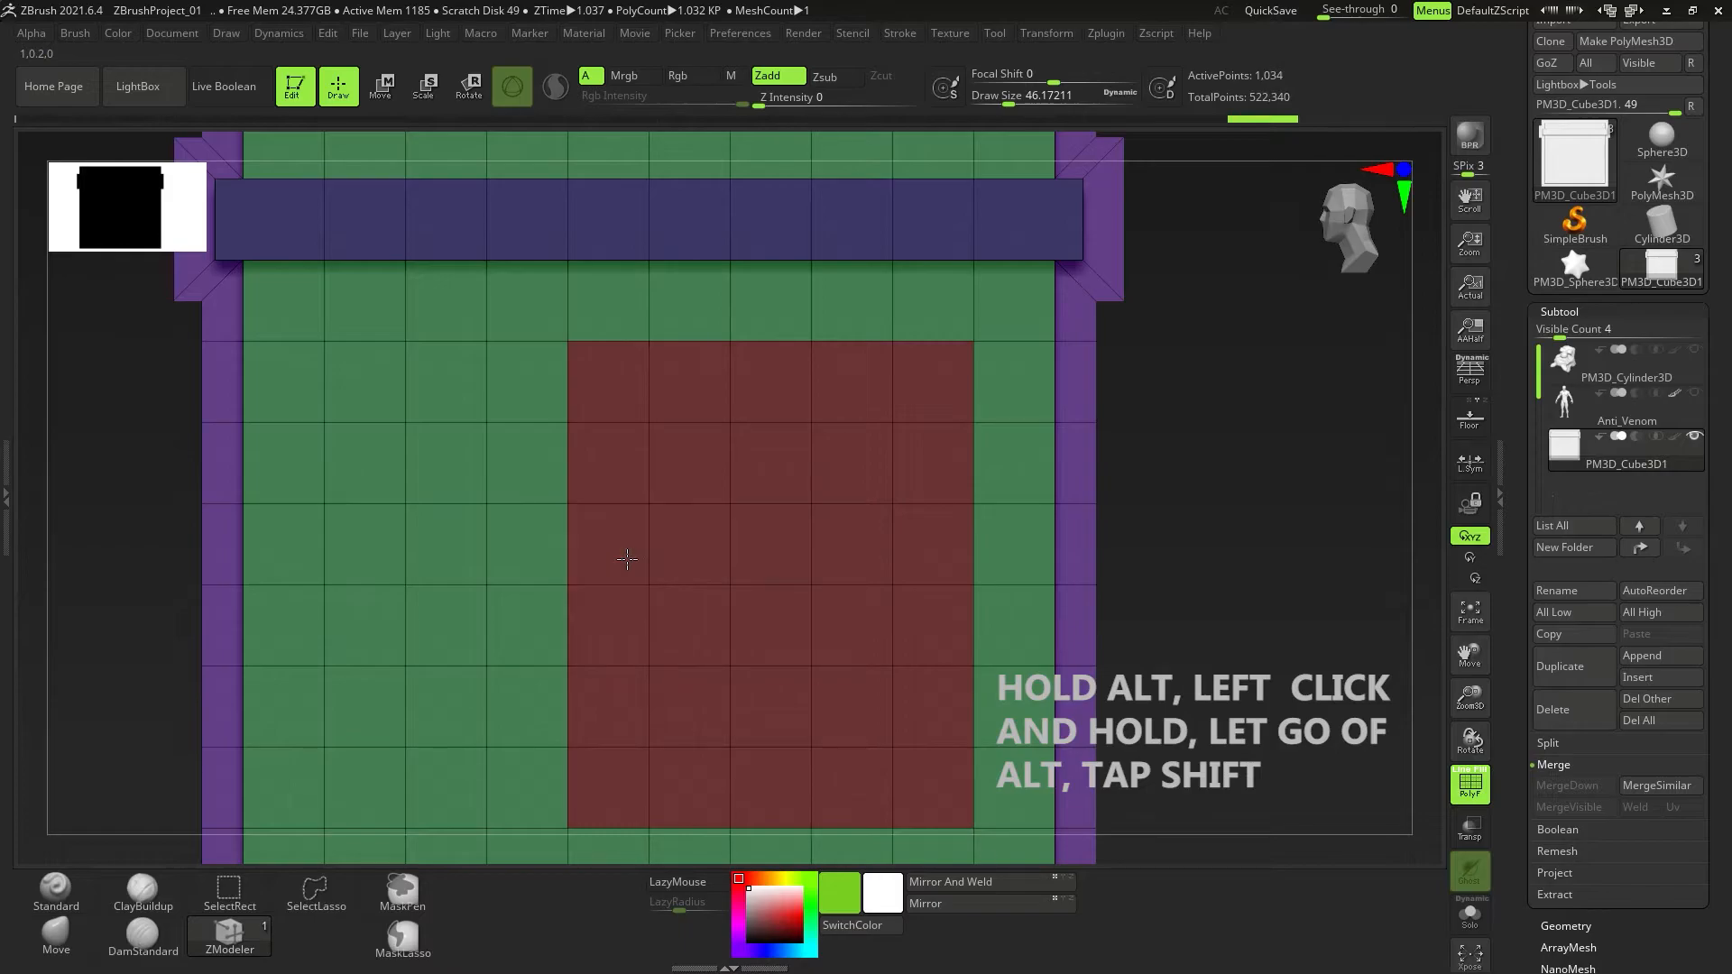
mouse_move(610, 563)
left_mouse_down()
mouse_move(528, 370)
mouse_move(361, 384)
mouse_move(509, 666)
mouse_move(499, 729)
mouse_move(406, 796)
left_mouse_up()
Paint a nested 6 by 4 pink polygroup inside the red block and a 2 by 2 blue polygroup at its centre.
right_click_drag(544, 632, 486, 592, "alt")
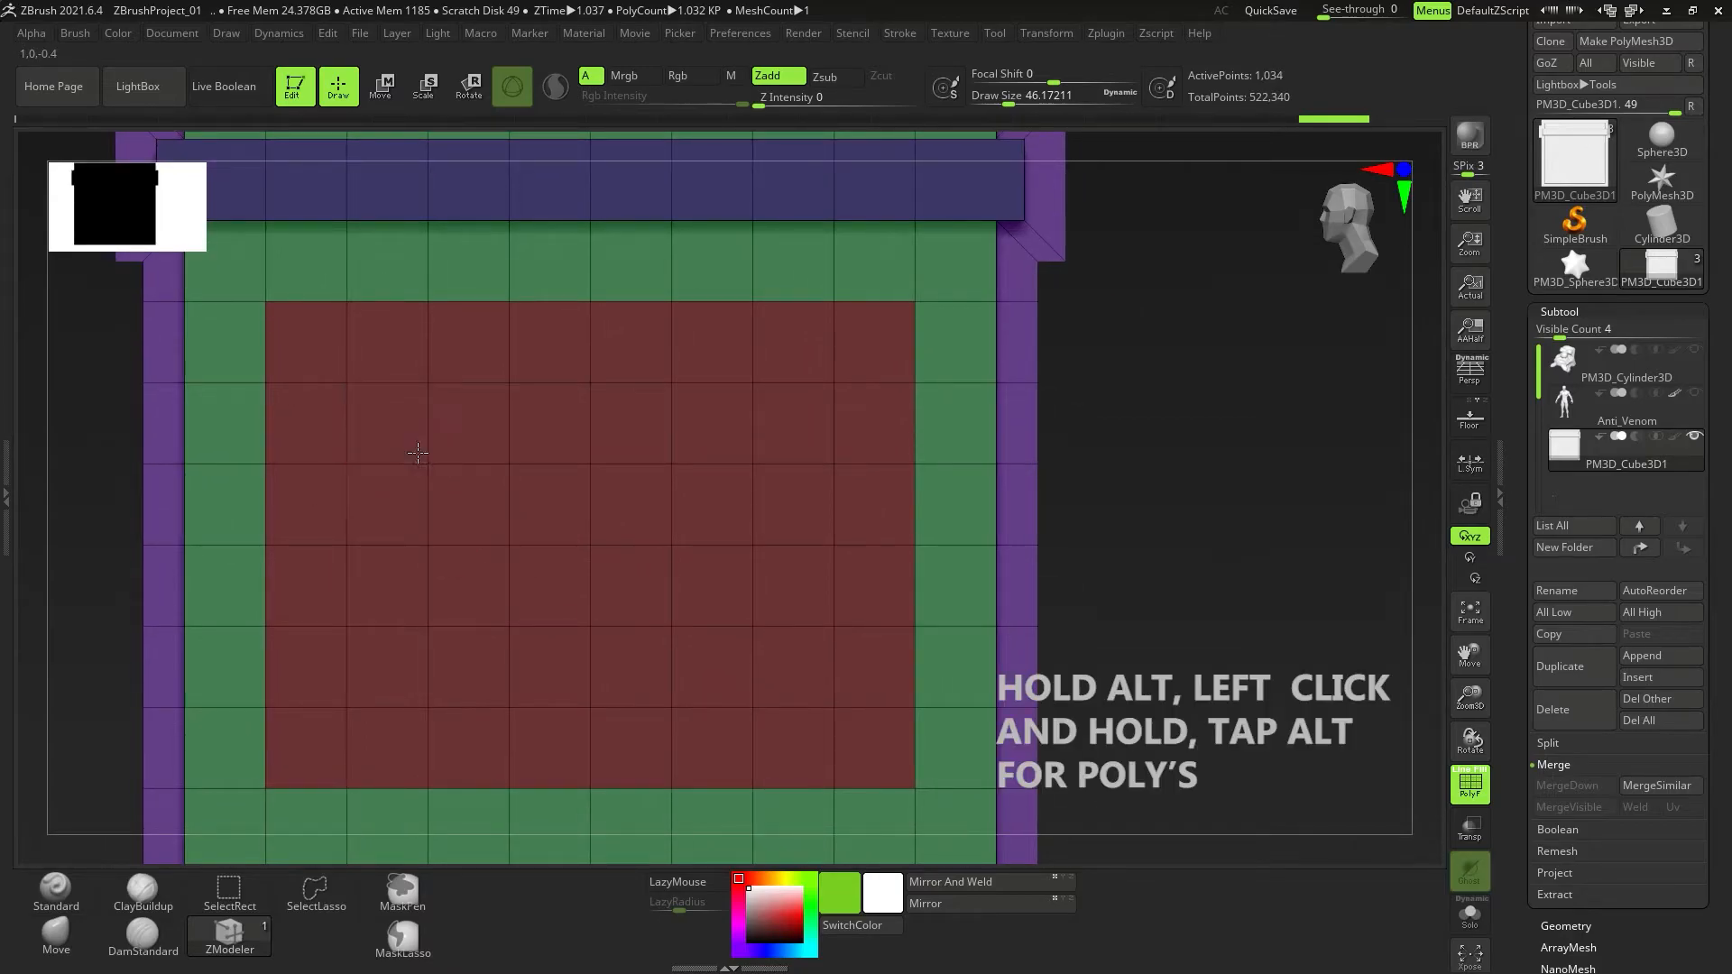
mouse_move(545, 448)
left_mouse_down("alt")
mouse_move(582, 424)
mouse_move(794, 424)
mouse_move(794, 623)
mouse_move(534, 665)
mouse_move(388, 541)
mouse_move(712, 587)
mouse_move(482, 580)
left_mouse_up("alt")
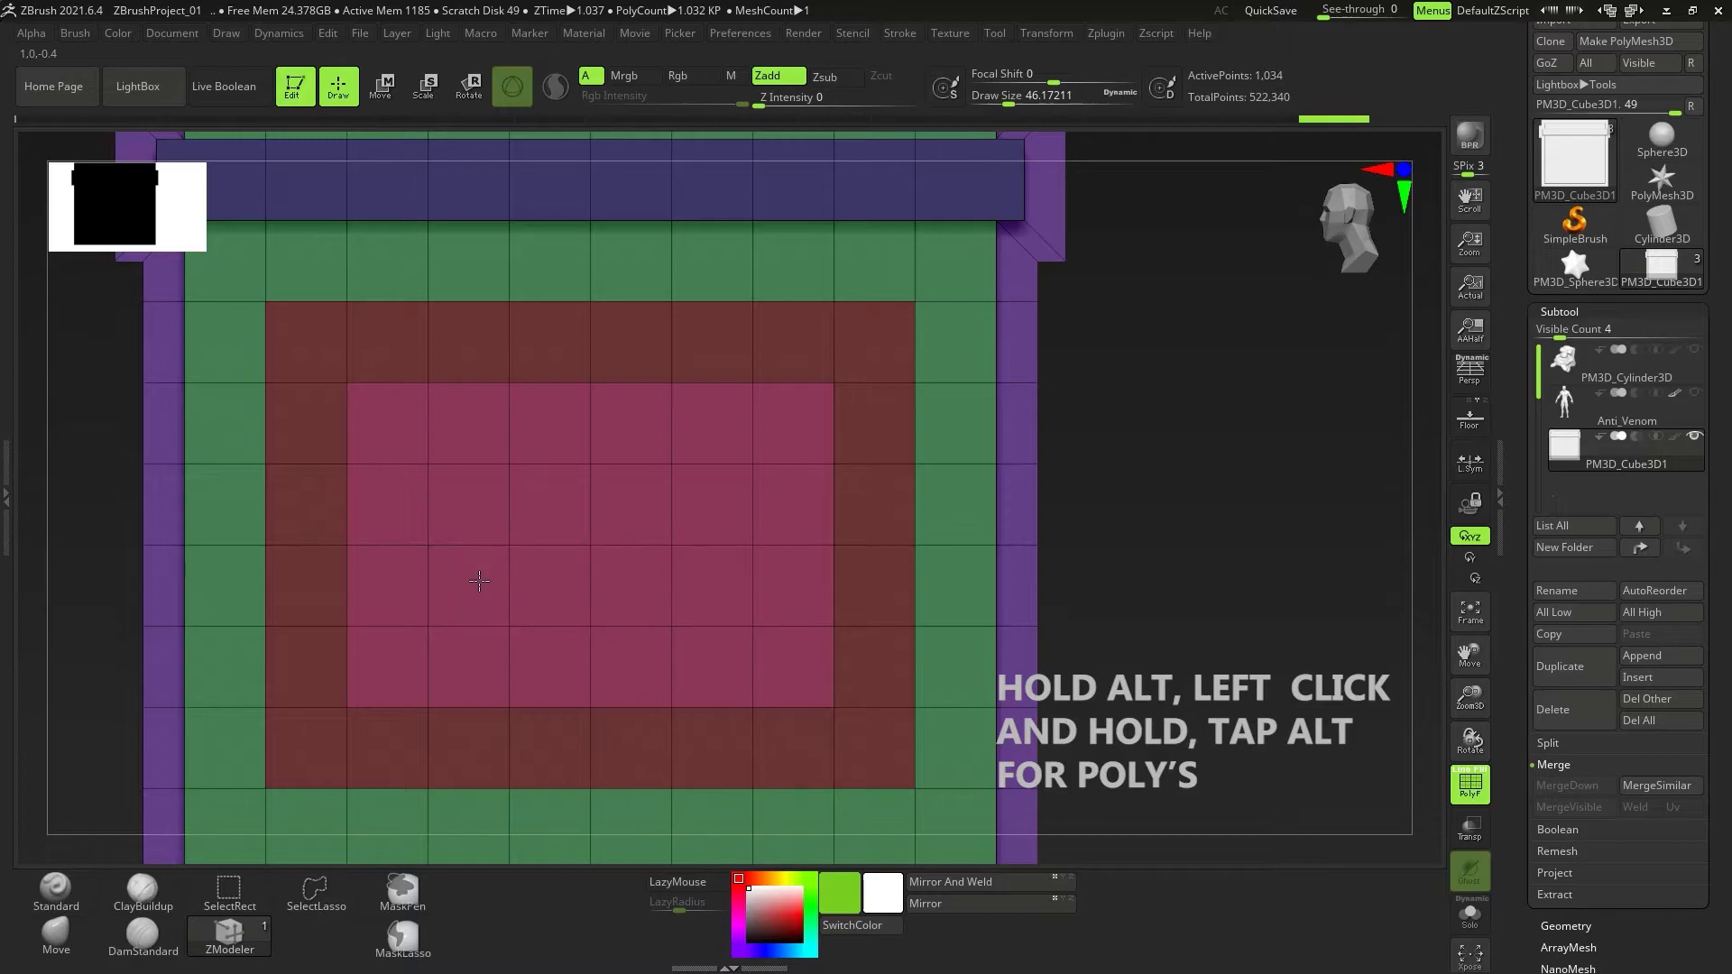
left_click_drag(581, 519, 566, 548, "alt")
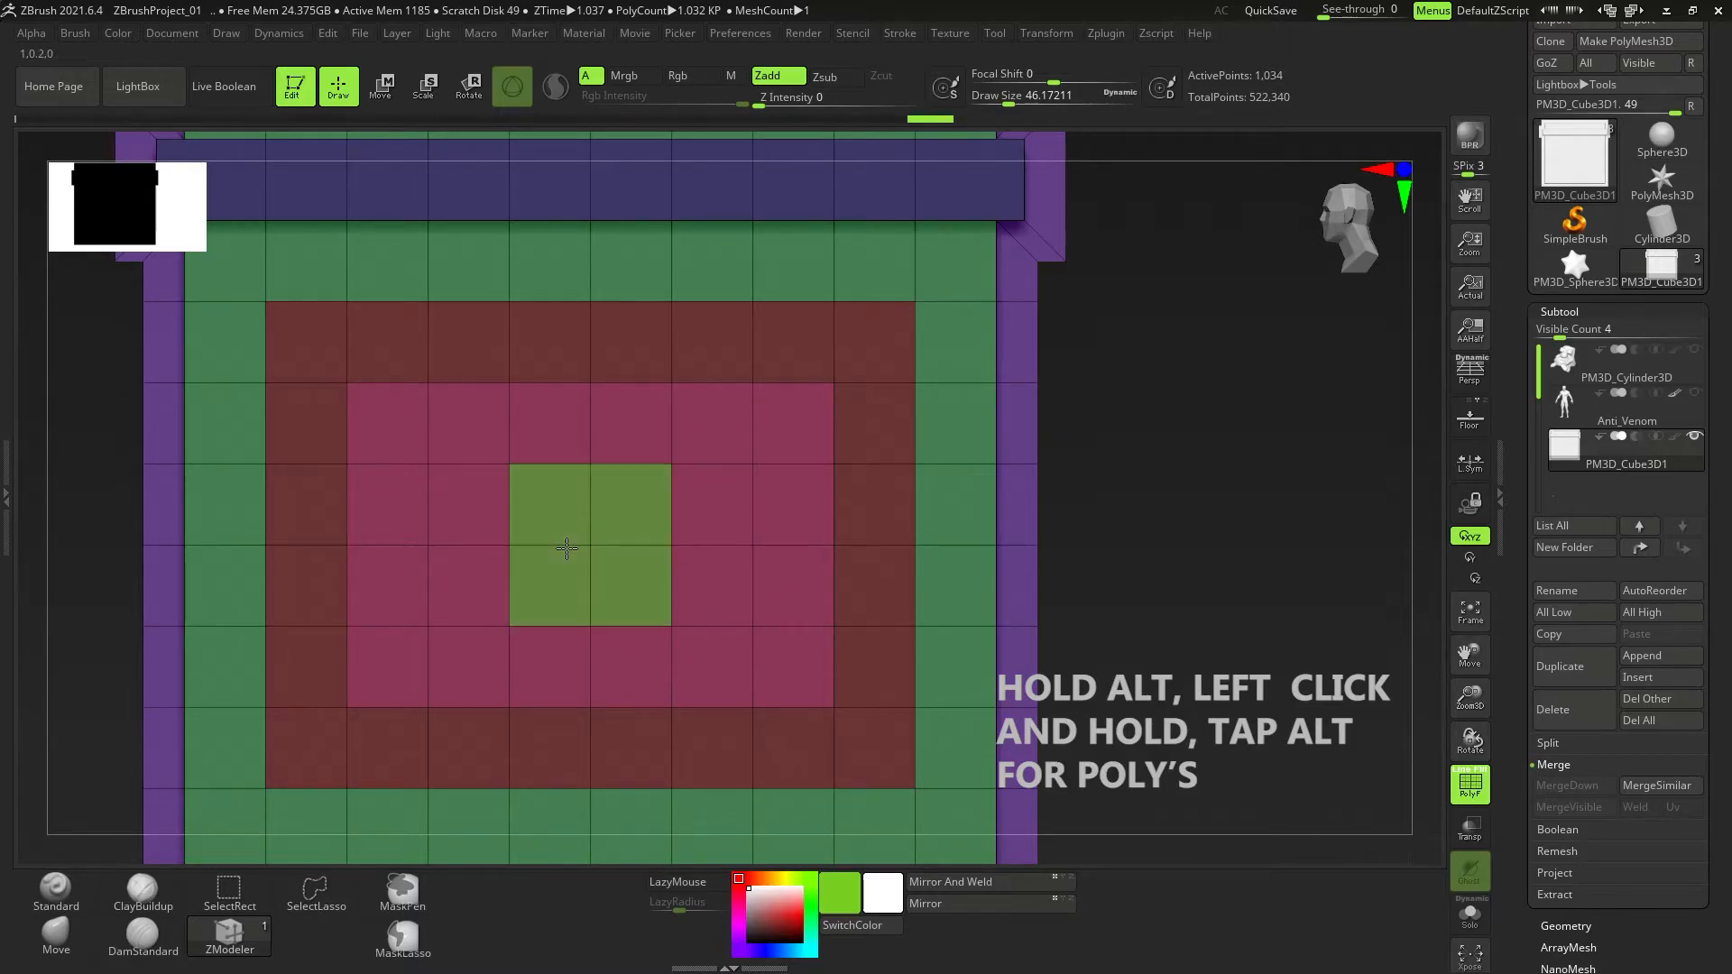
key("alt")
Set the QMesh target to Polygroup All and extrude the outer red ring on the side face outward into a raised frame.
right_click_drag(619, 519, 336, 515, "ctrl")
right_click_drag(639, 487, 569, 532, "alt")
right_click_drag(502, 472, 650, 443, "ctrl")
right_click(649, 435)
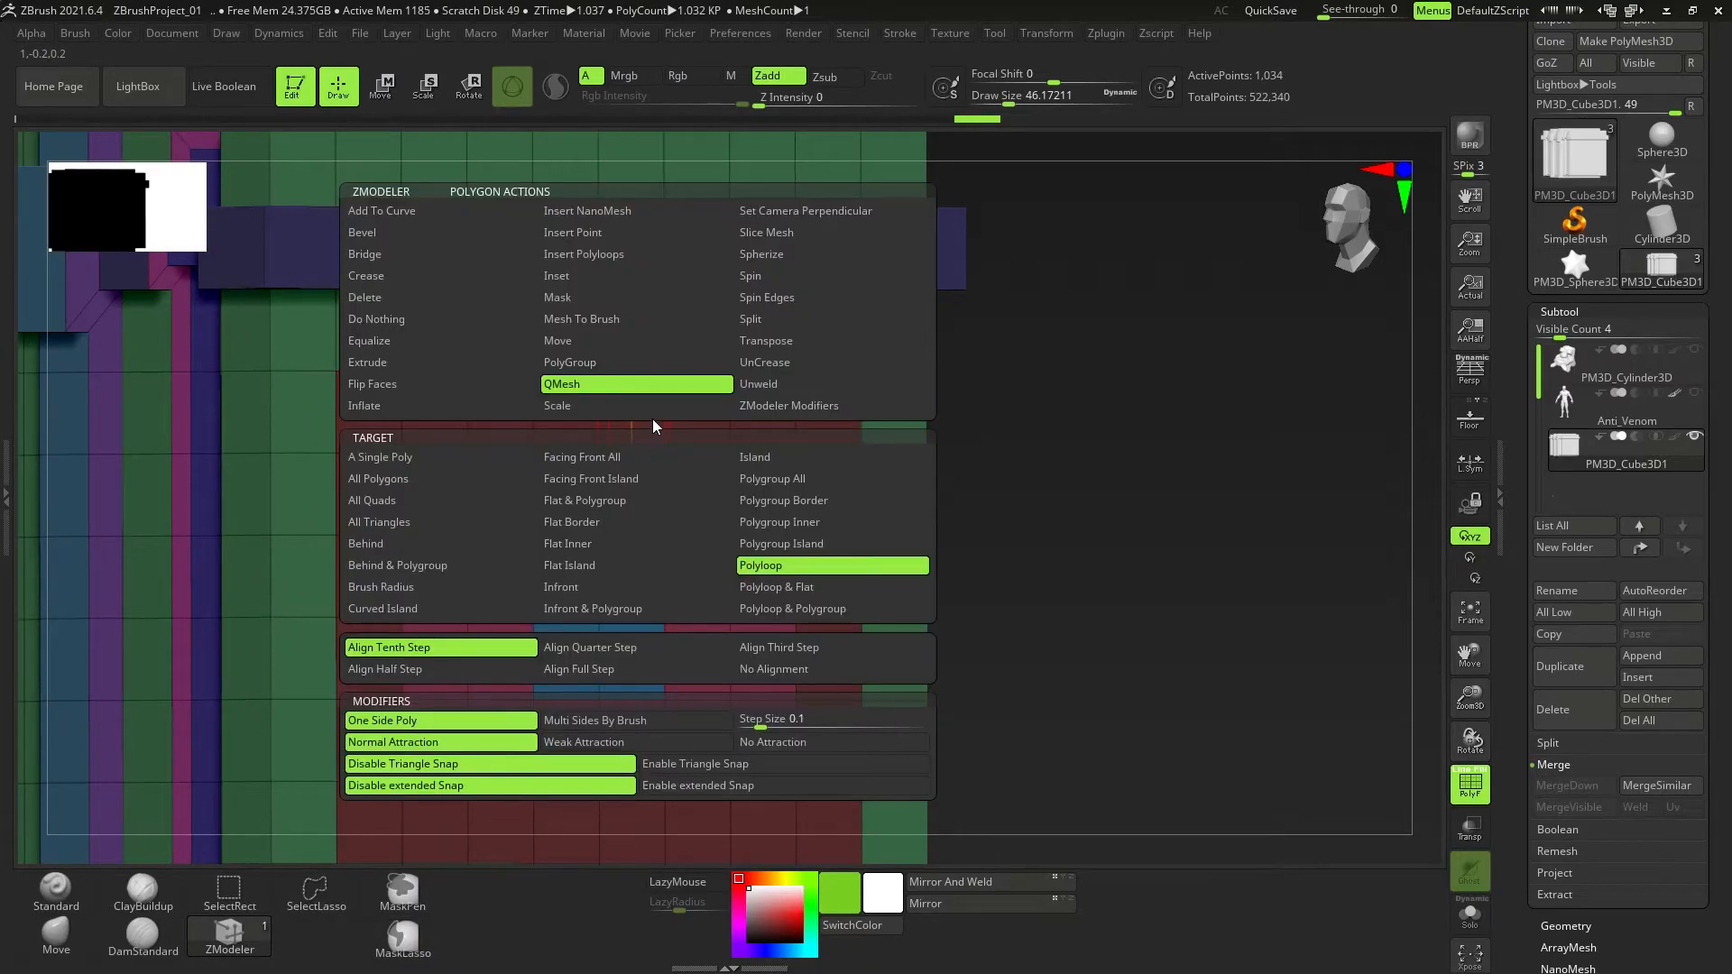
left_click(797, 479)
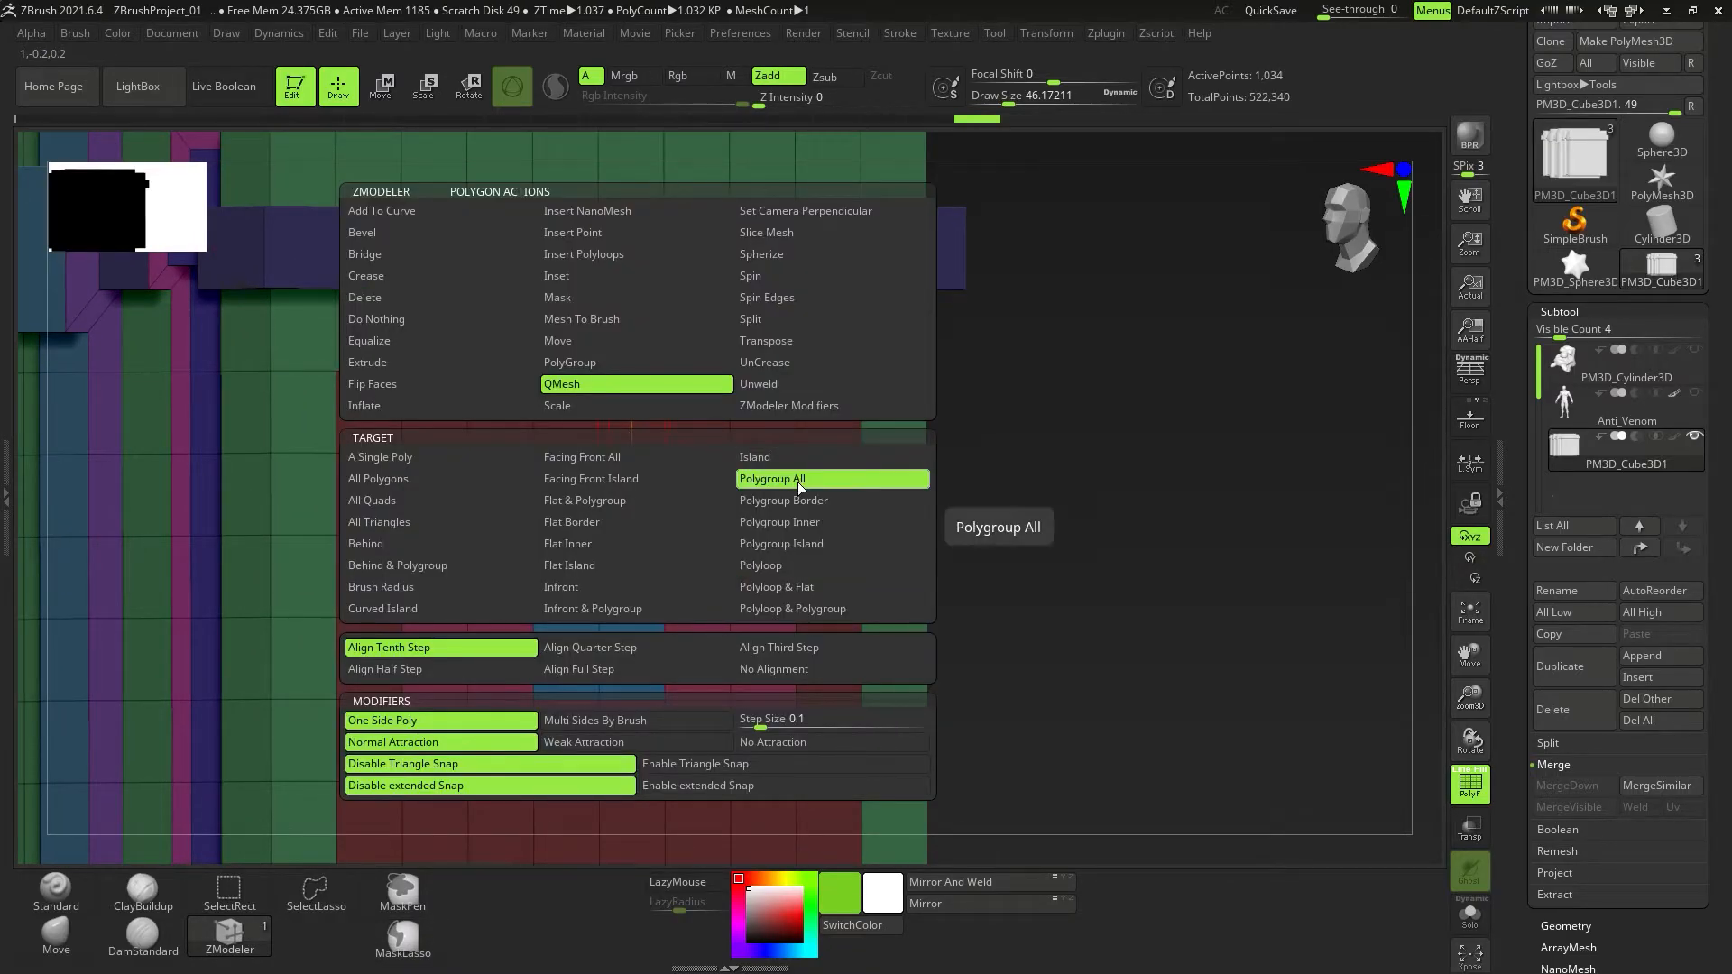
right_click_drag(1063, 517, 878, 549, "ctrl")
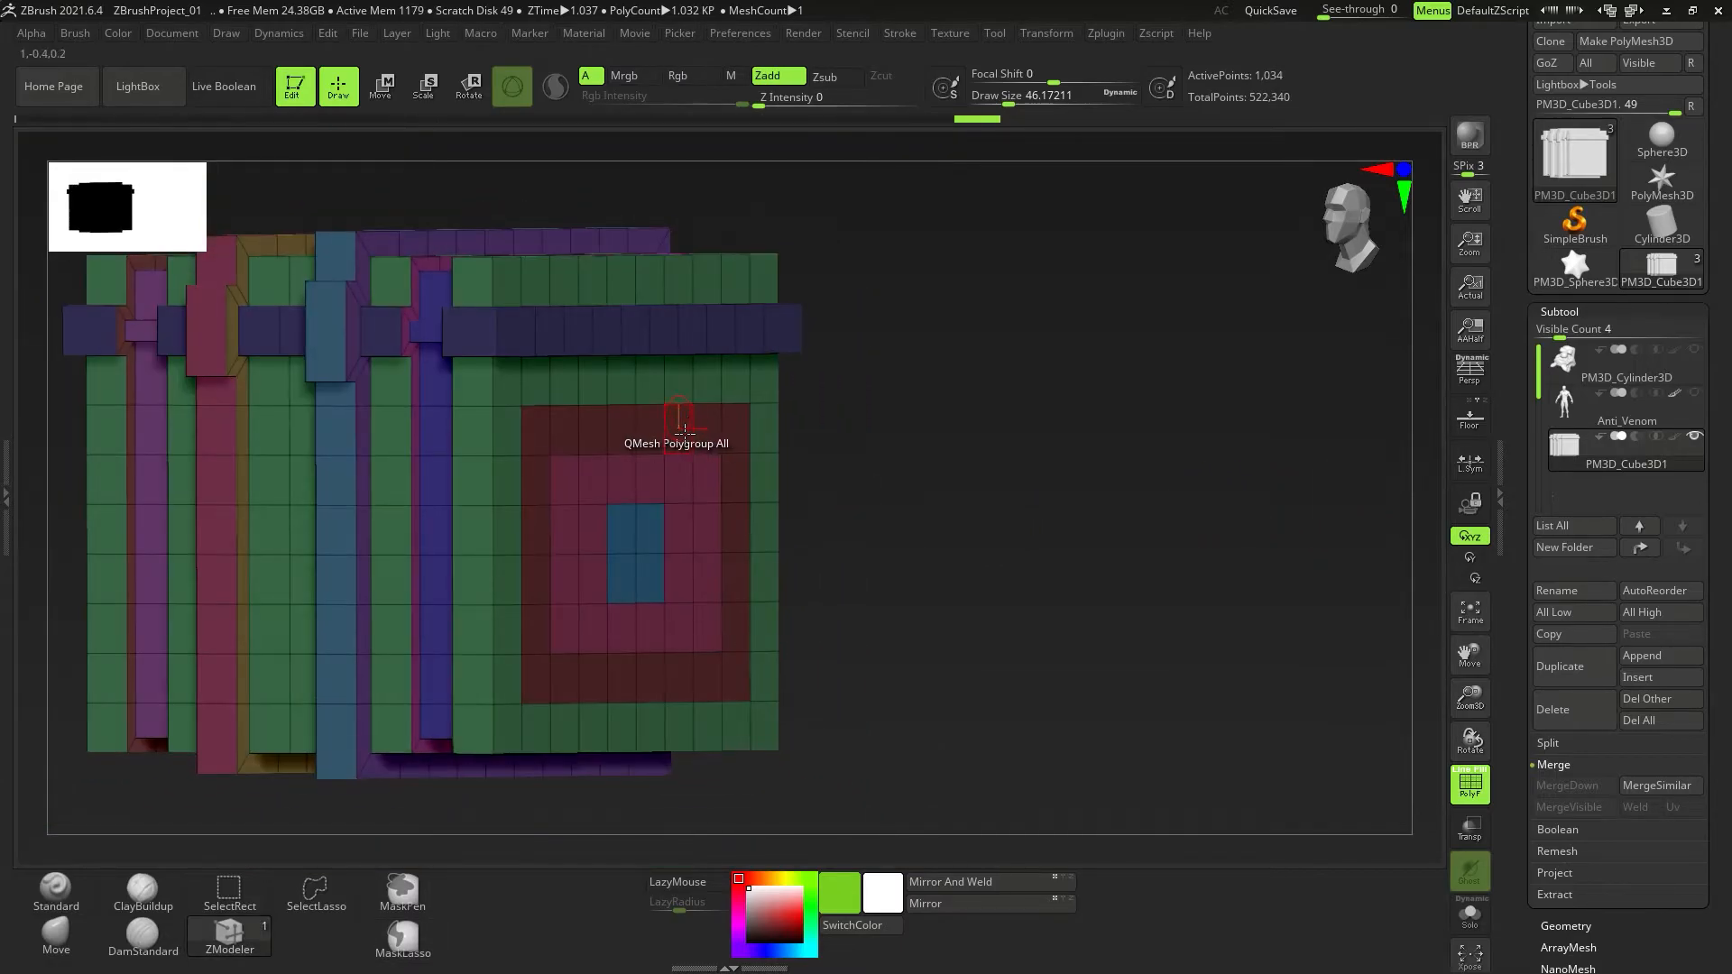
left_click_drag(682, 438, 777, 449)
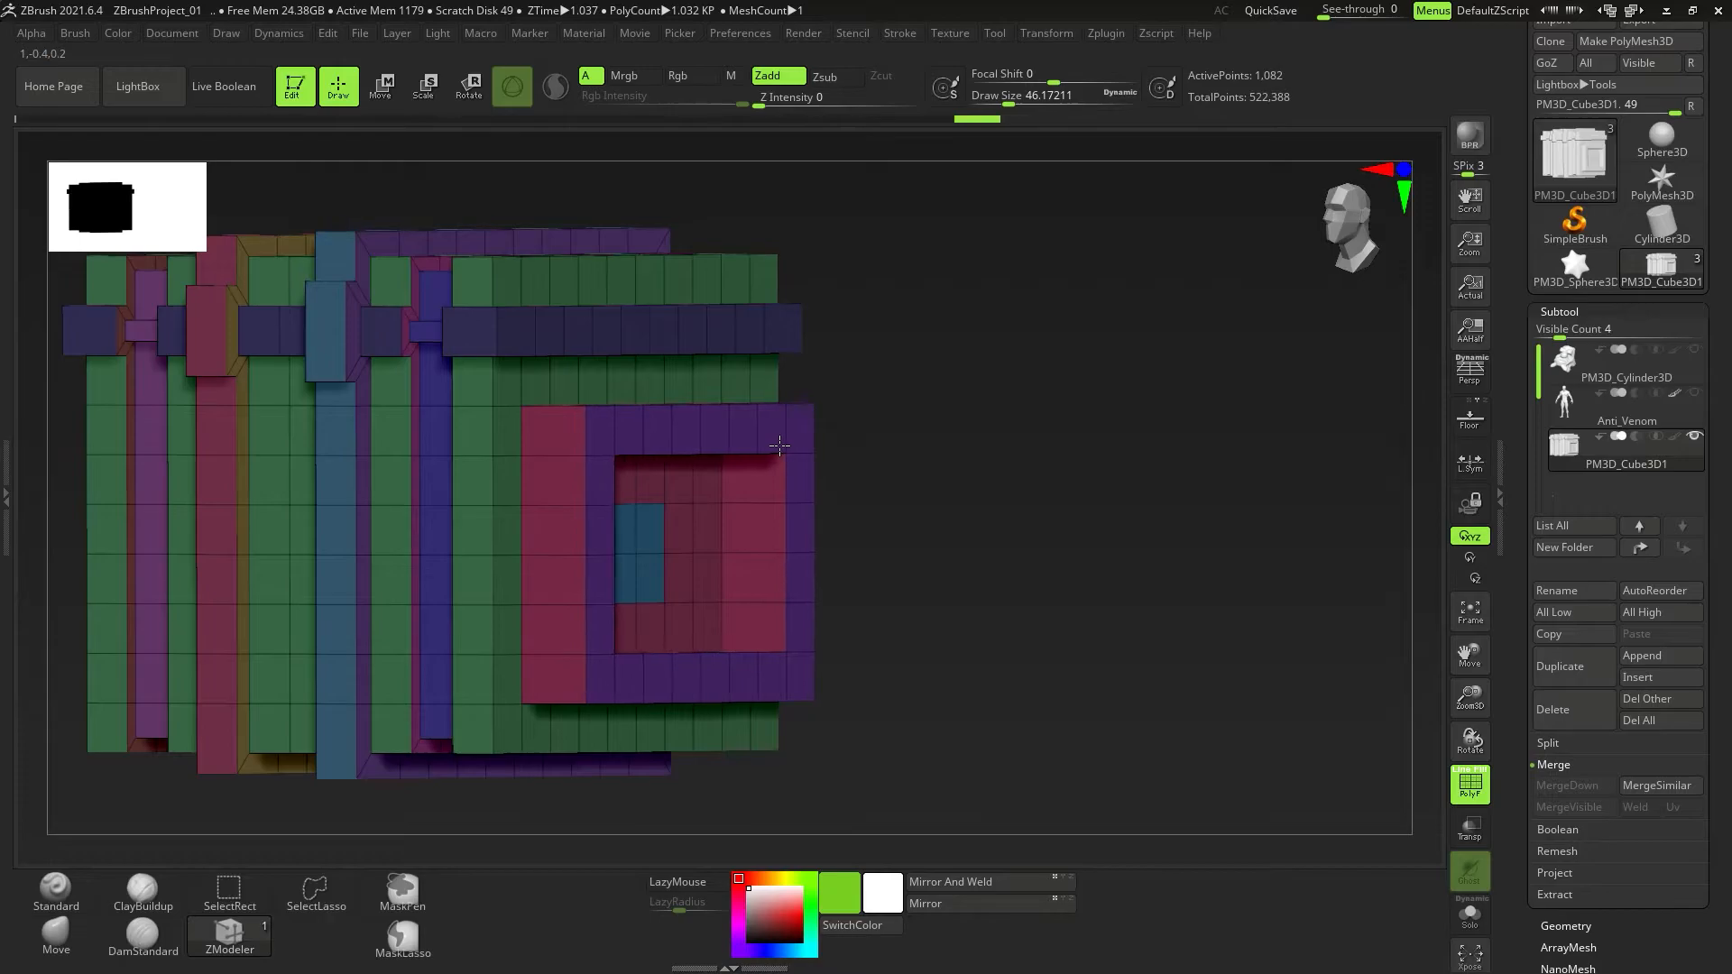
Insert an edge loop around the raised frame's outer side walls and extrude the central blue polygroup outward into a long bar.
right_click_drag(727, 523, 689, 482, "ctrl")
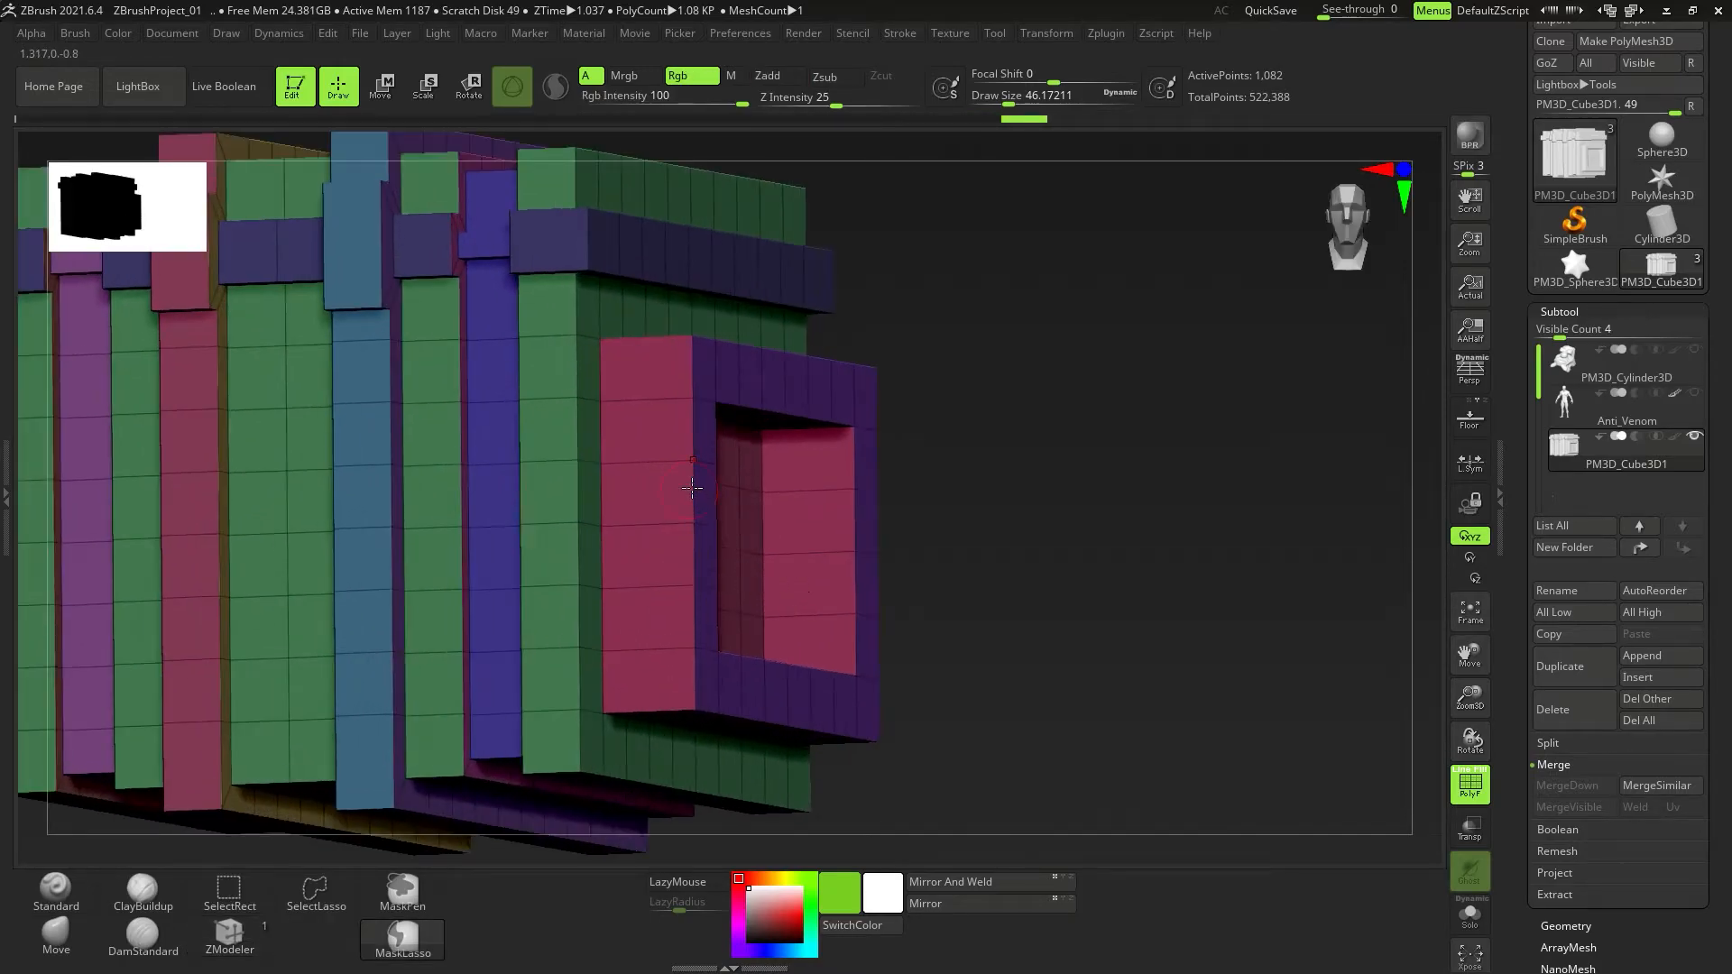
left_click(660, 462)
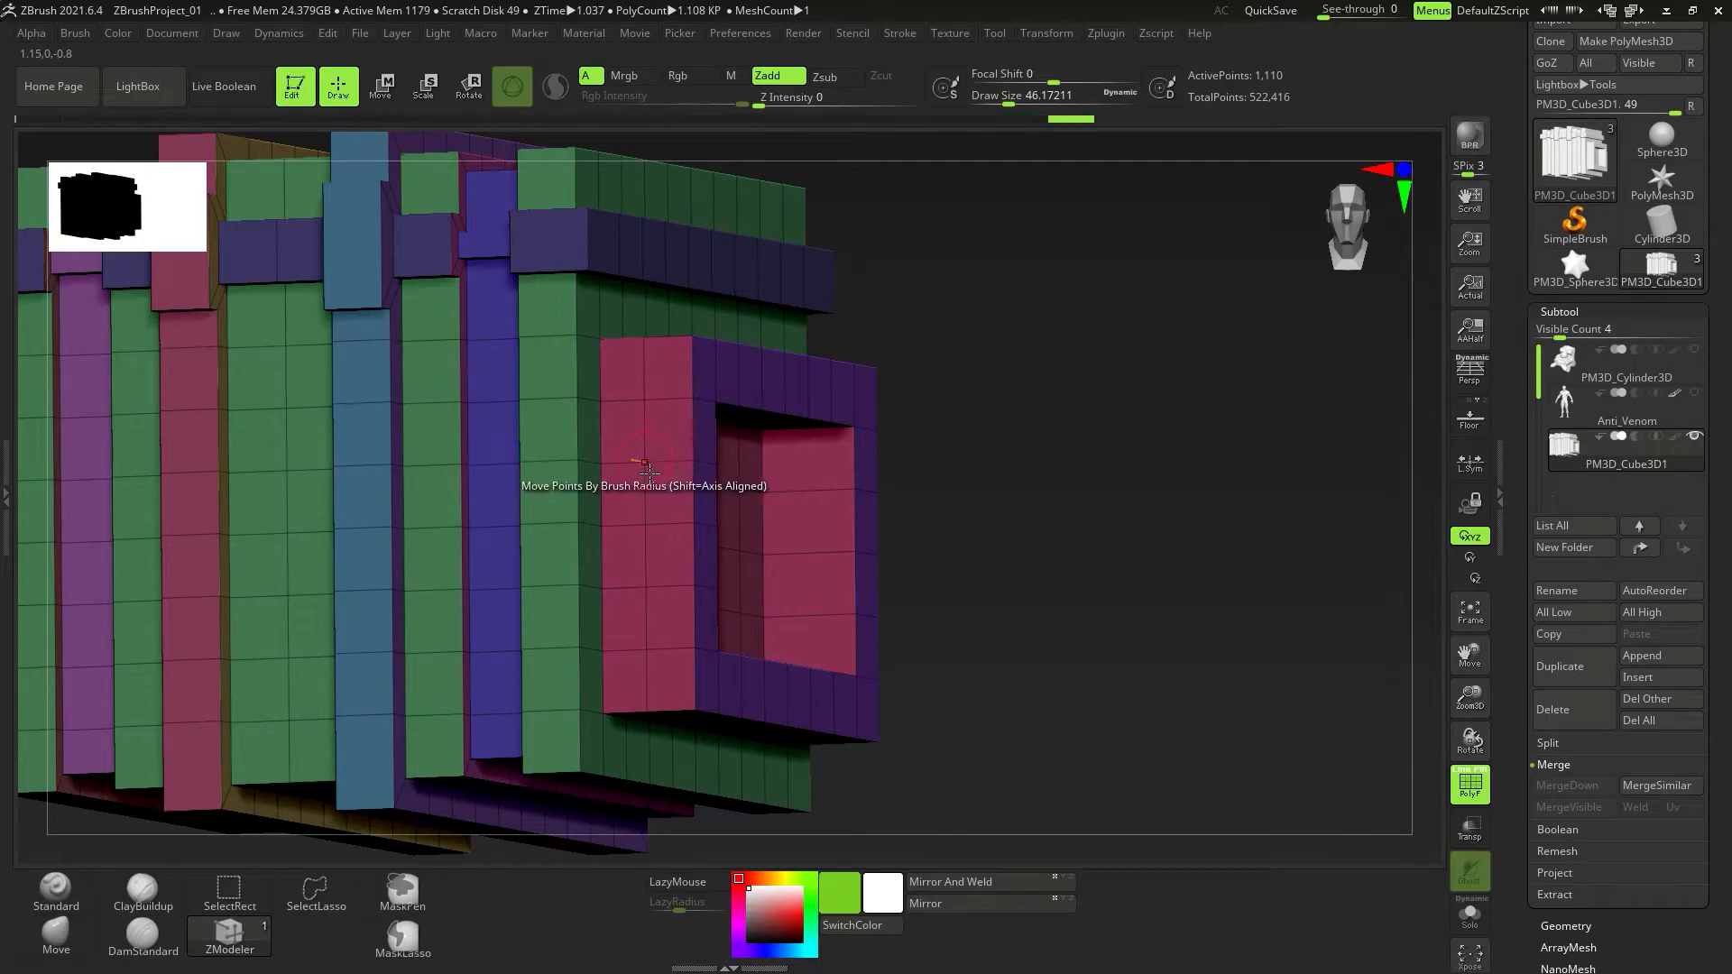
right_click_drag(673, 473, 684, 542)
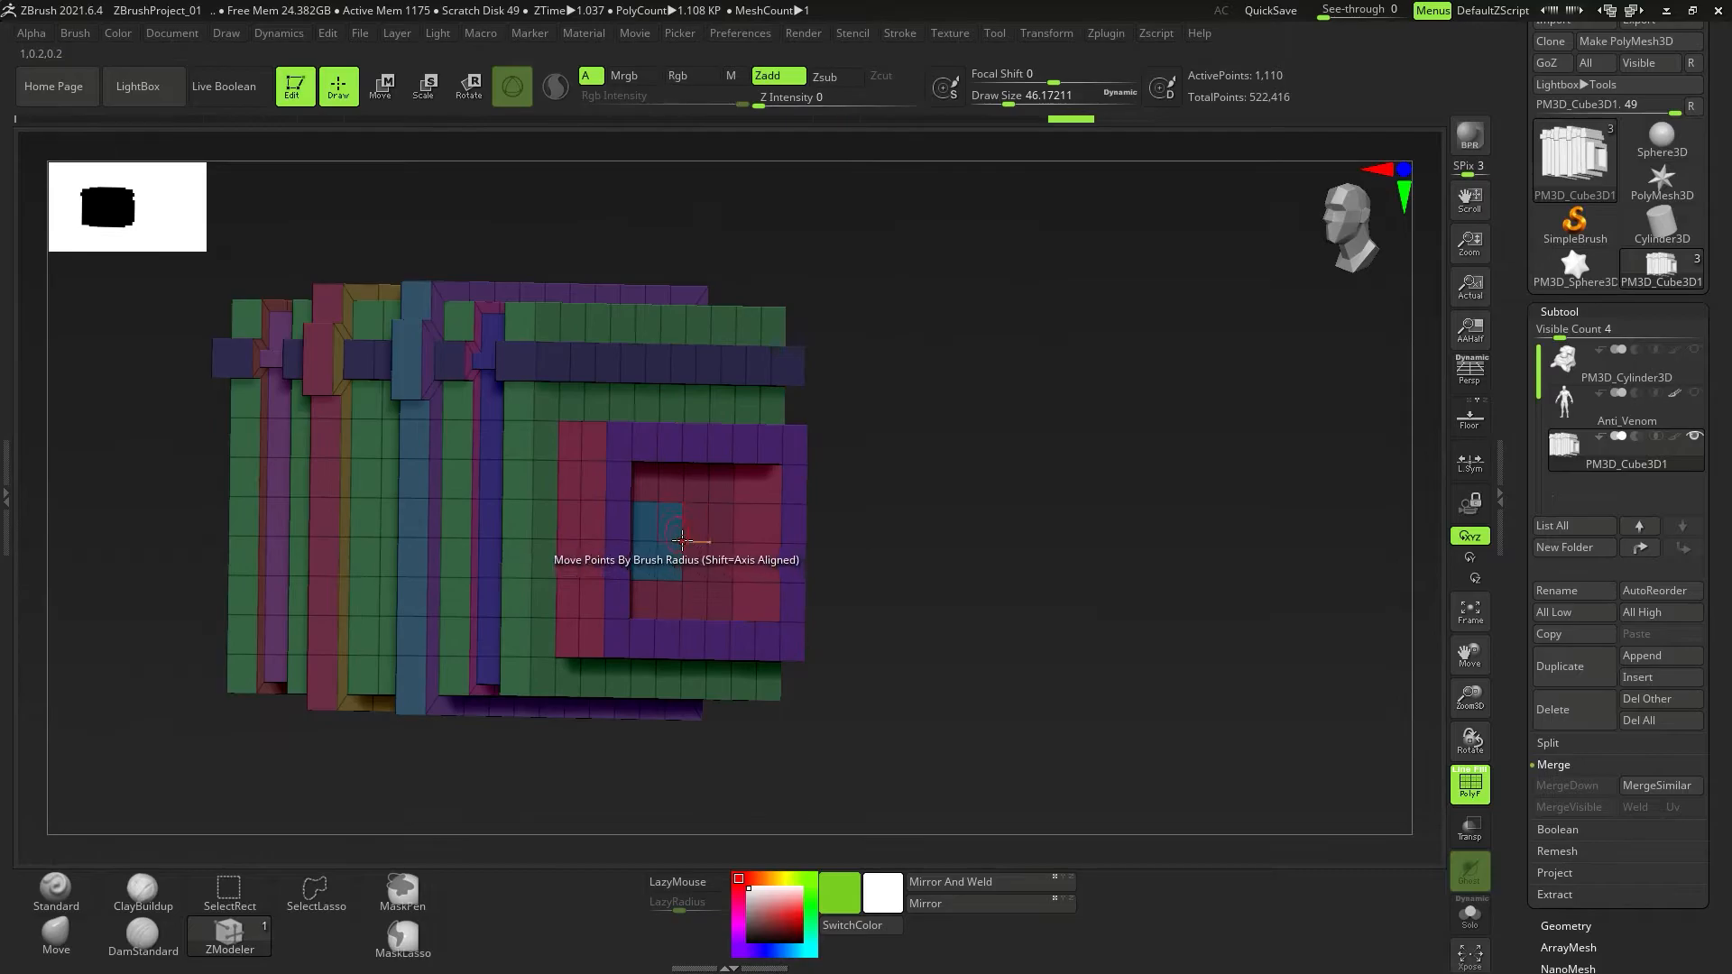
left_click_drag(678, 534, 1357, 545)
right_click_drag(1357, 545, 804, 595, "ctrl")
Set the edge Insert target to Multiple EdgeLoops and insert evenly spaced loops along both halves of the long bar.
right_click_drag(693, 553, 632, 578, "ctrl")
key("space")
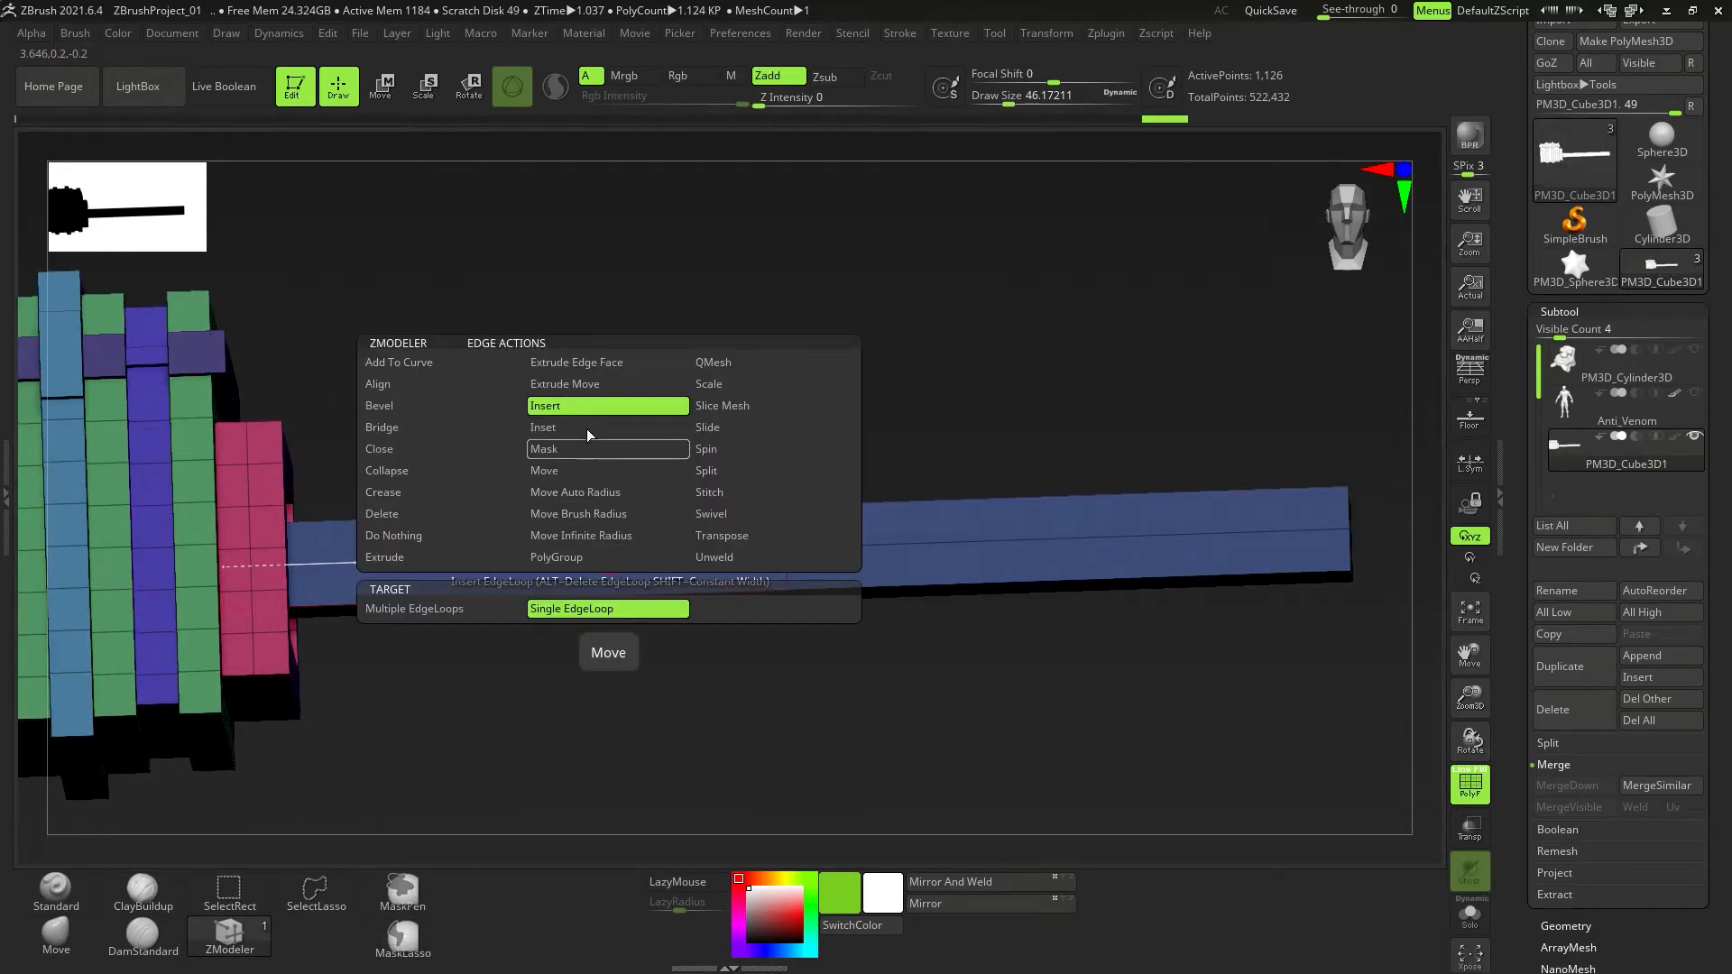
left_click(428, 612)
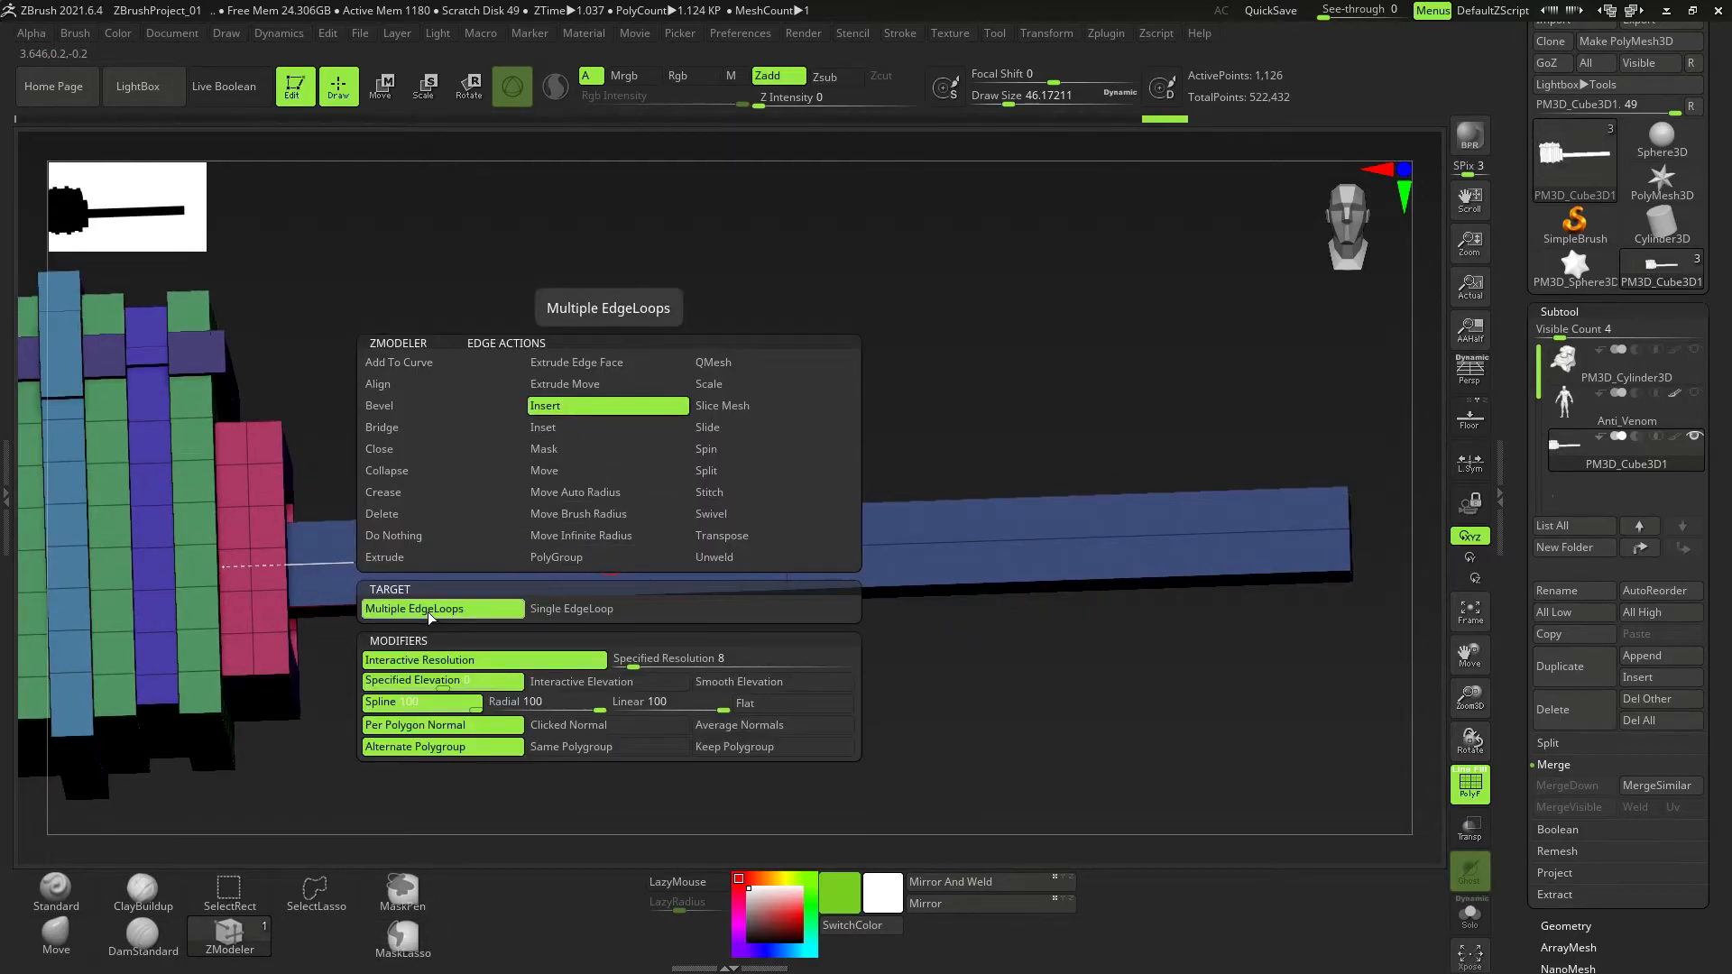
left_click(465, 566)
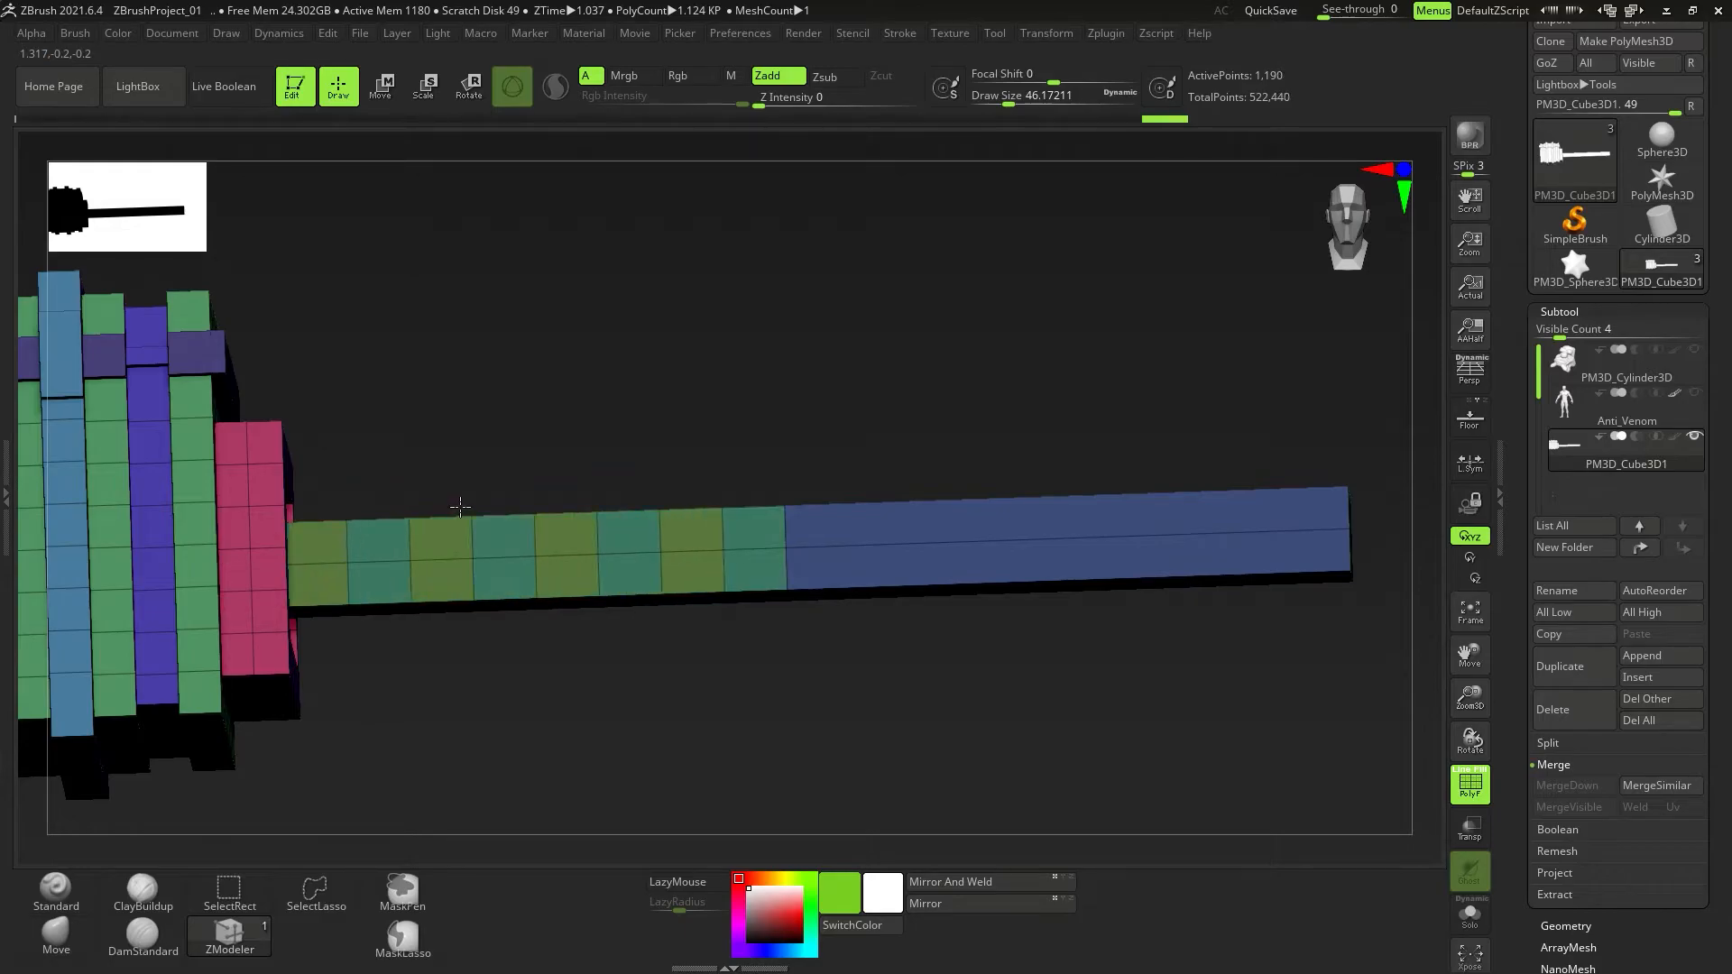
left_click_drag(460, 506, 459, 493)
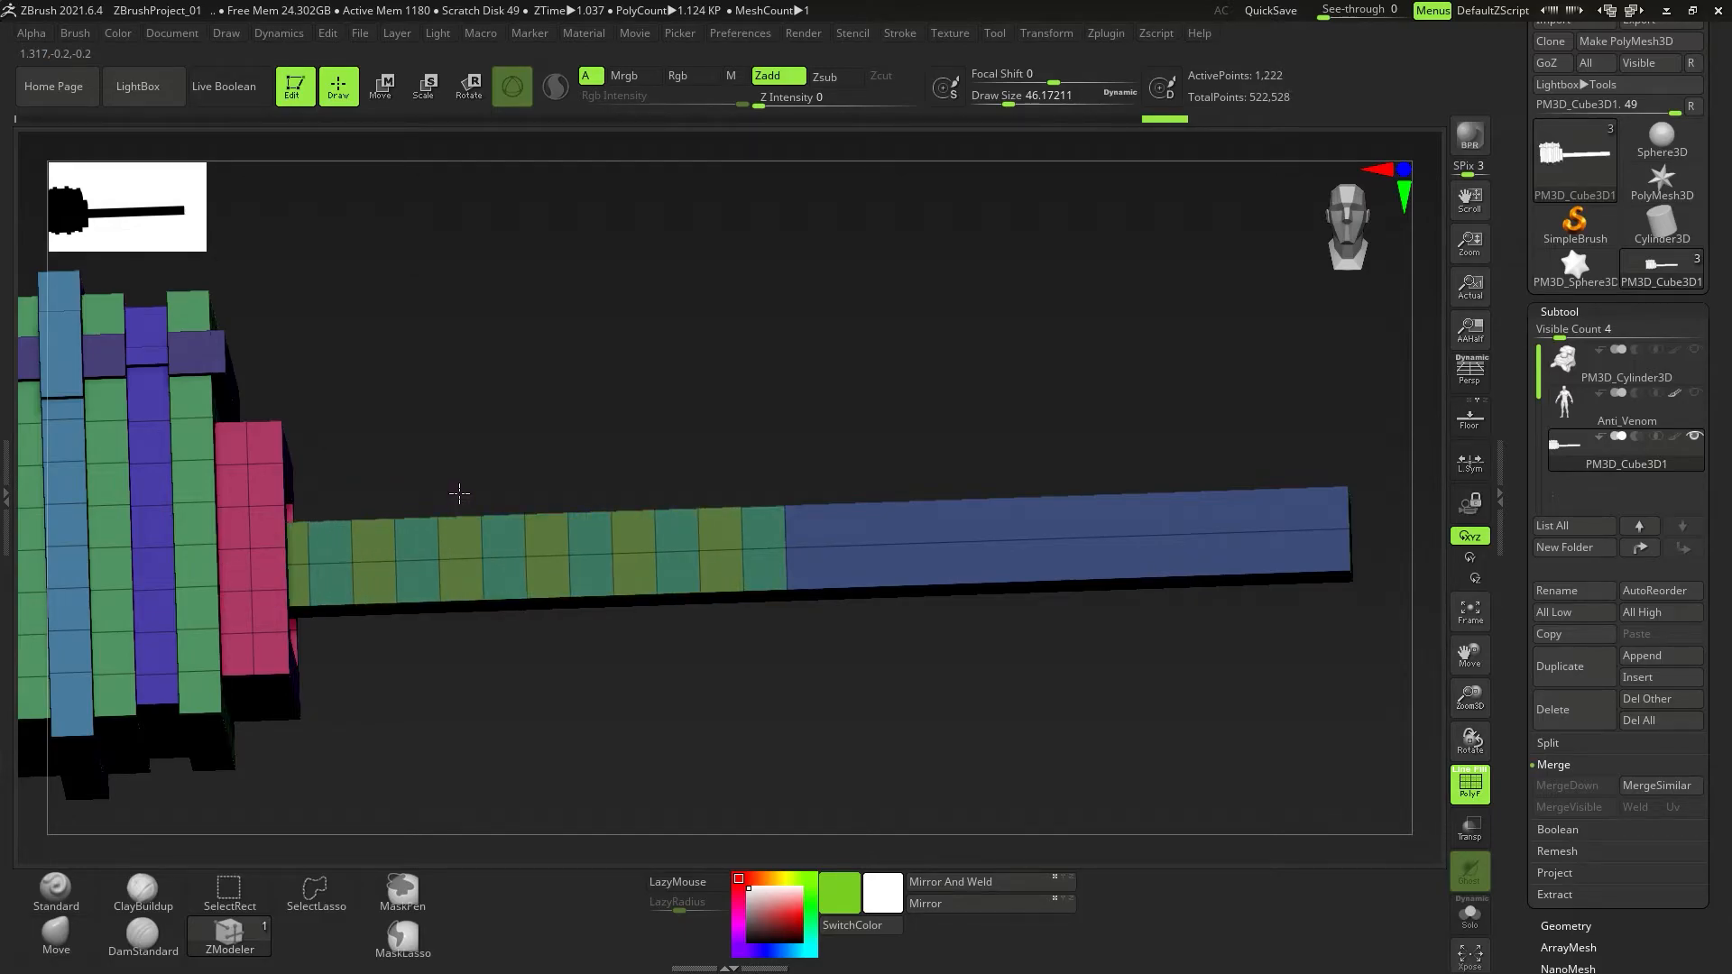
left_click(1071, 539)
mouse_move(1141, 626)
left_mouse_down()
mouse_move(867, 619)
mouse_move(778, 648)
mouse_move(778, 631)
mouse_move(848, 607)
left_mouse_up()
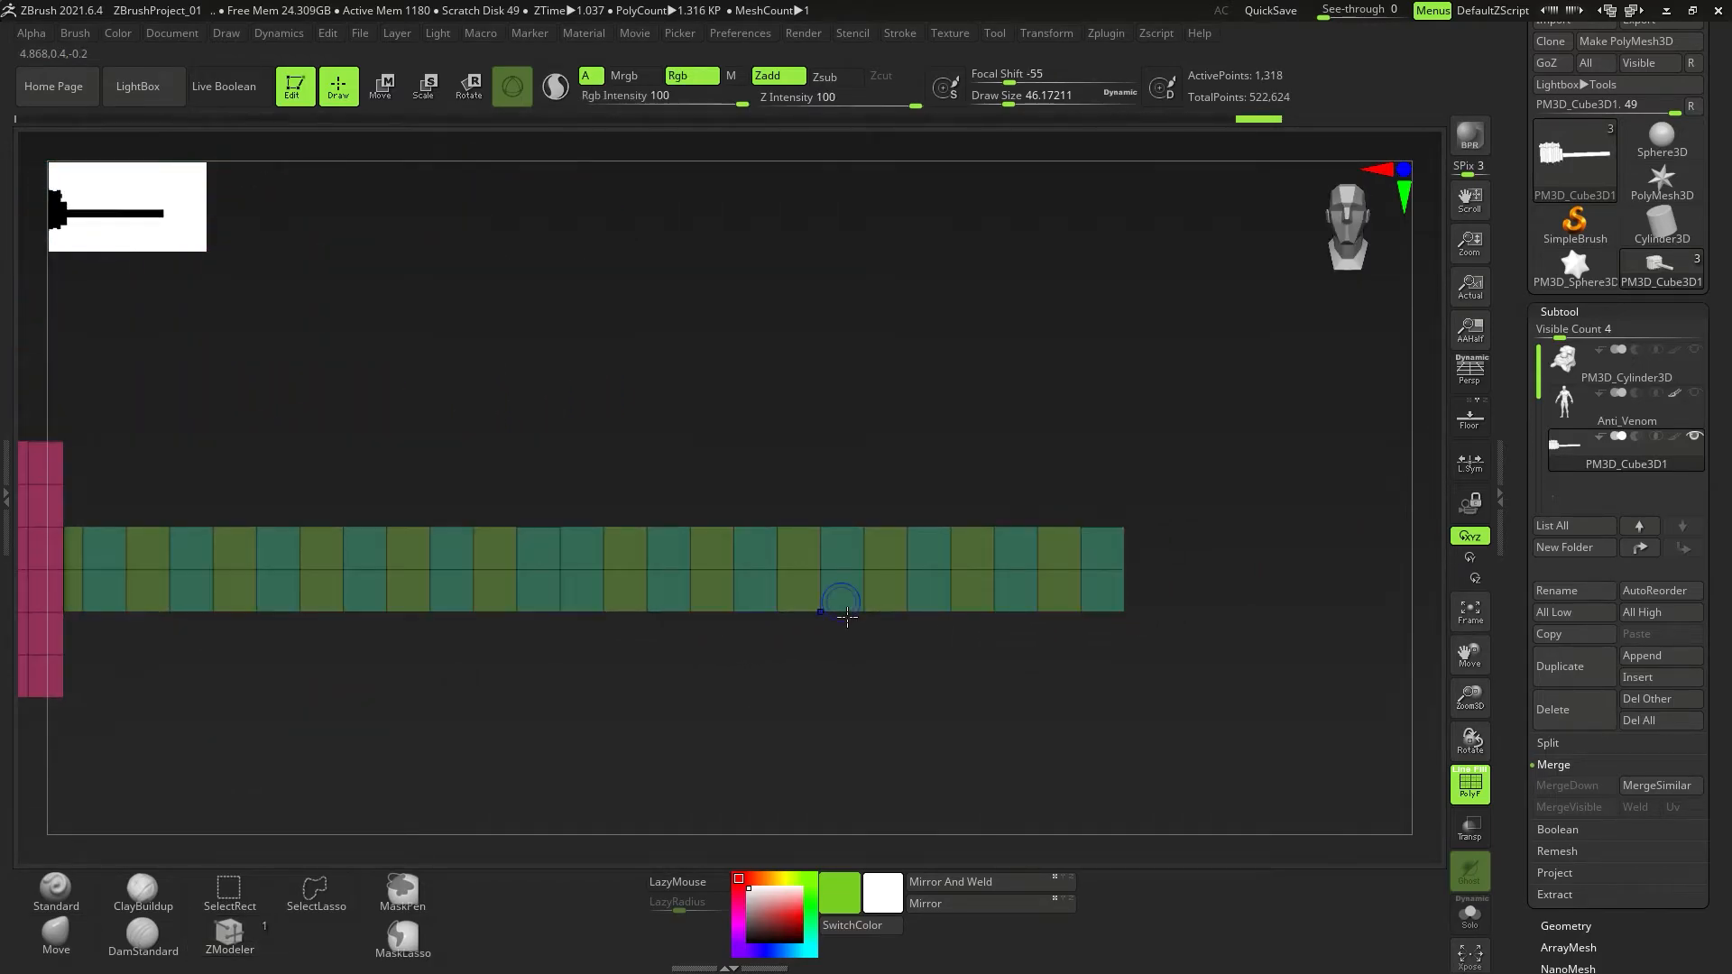
Mask roughly the last third of the bar with a MaskPen rectangle and invert the mask so only that end stays unmasked.
mouse_move(1183, 495)
left_mouse_down("ctrl")
mouse_move(929, 680)
mouse_move(829, 683)
left_mouse_up("ctrl")
left_click_drag(870, 495, 1132, 514, "ctrl")
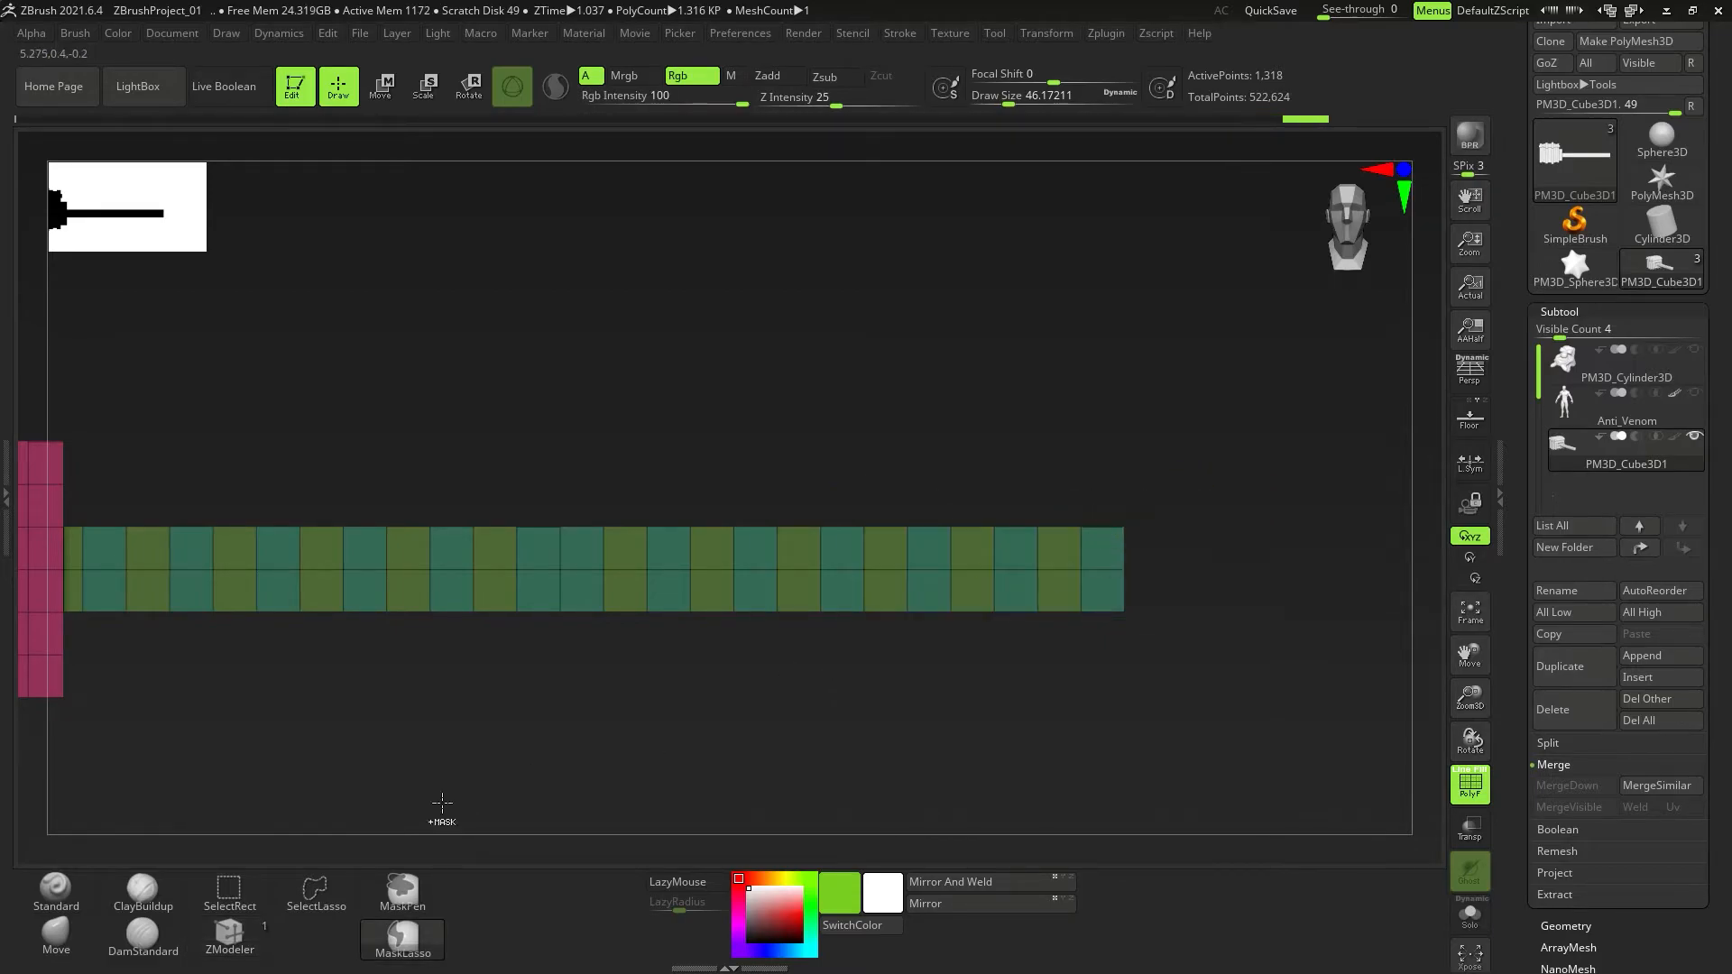
left_click(409, 883)
left_click_drag(1191, 706, 799, 433, "ctrl")
left_click(1065, 436, "ctrl")
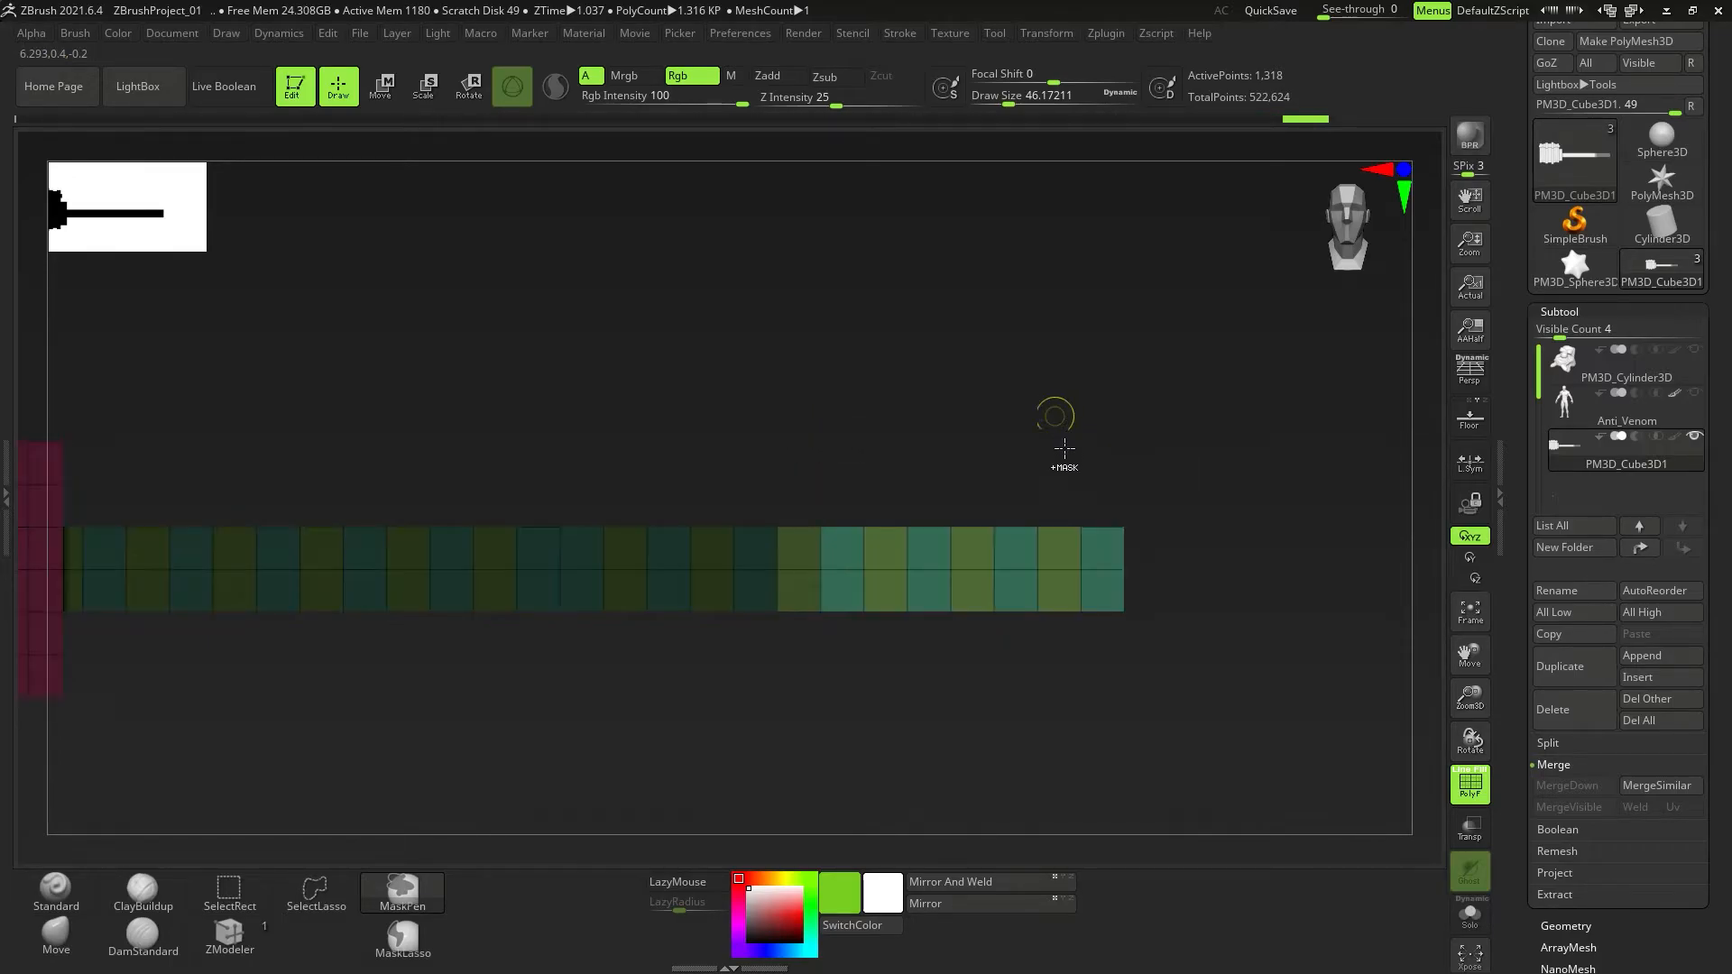
Set the QMesh target to Island and extrude the unmasked end of the bar outward on all sides into a thicker block.
right_click_drag(929, 431, 941, 471, "ctrl")
key("space")
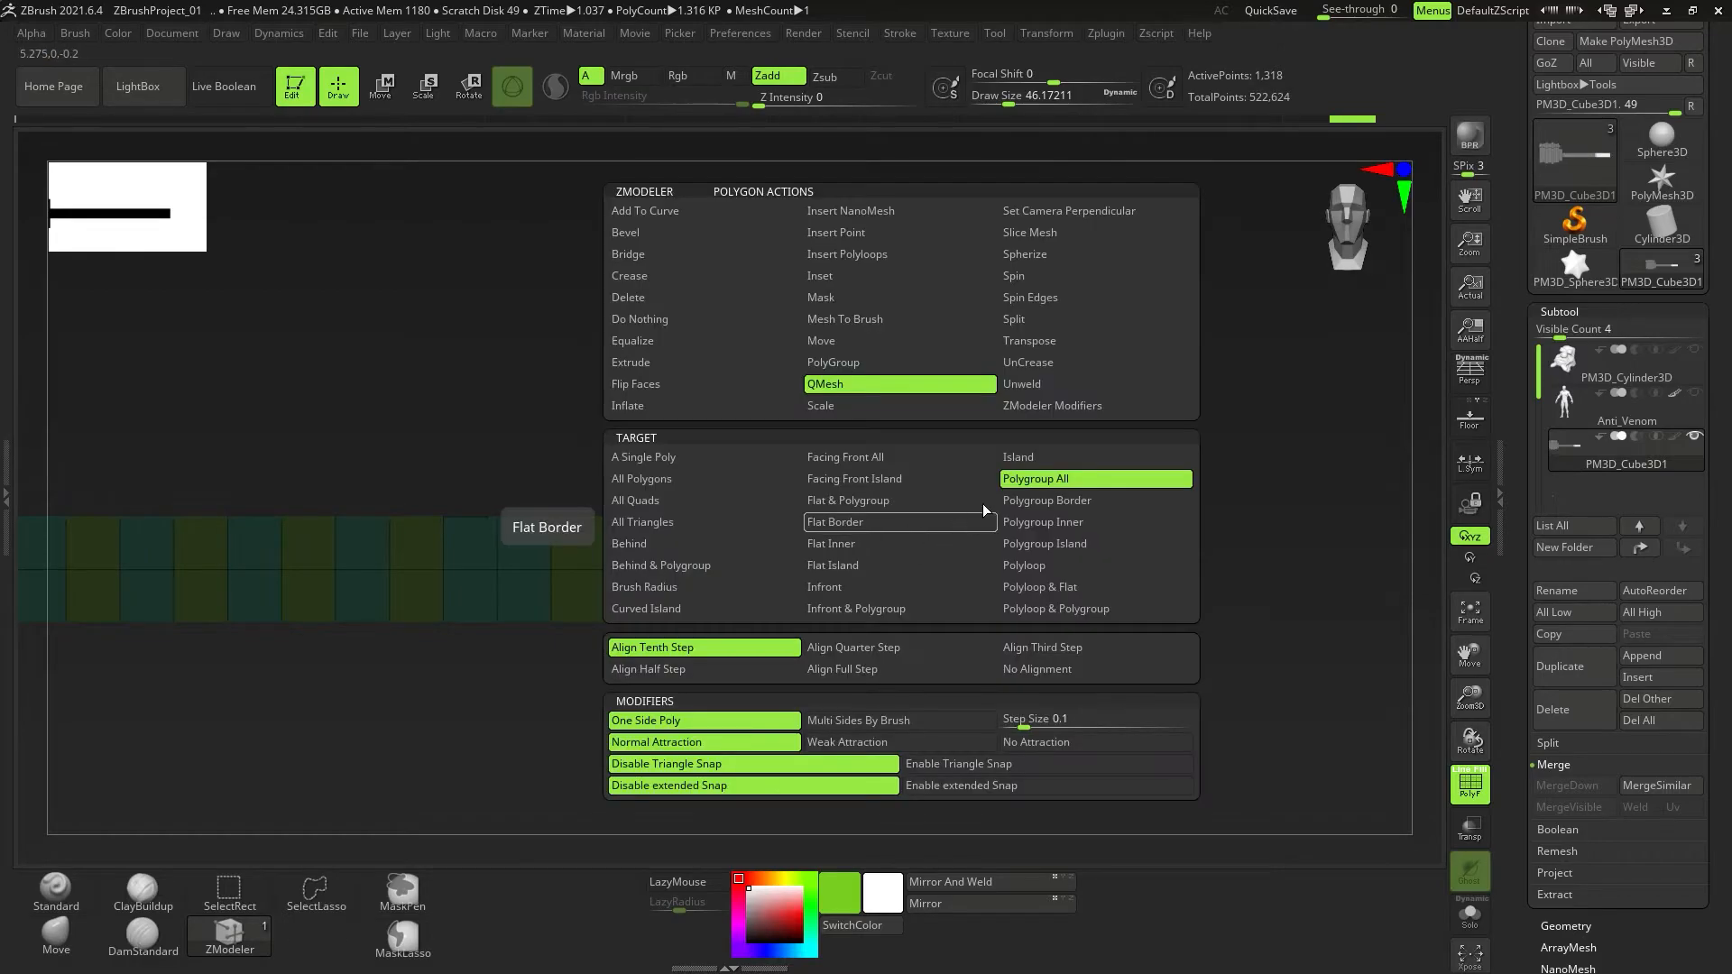
left_click(1029, 471)
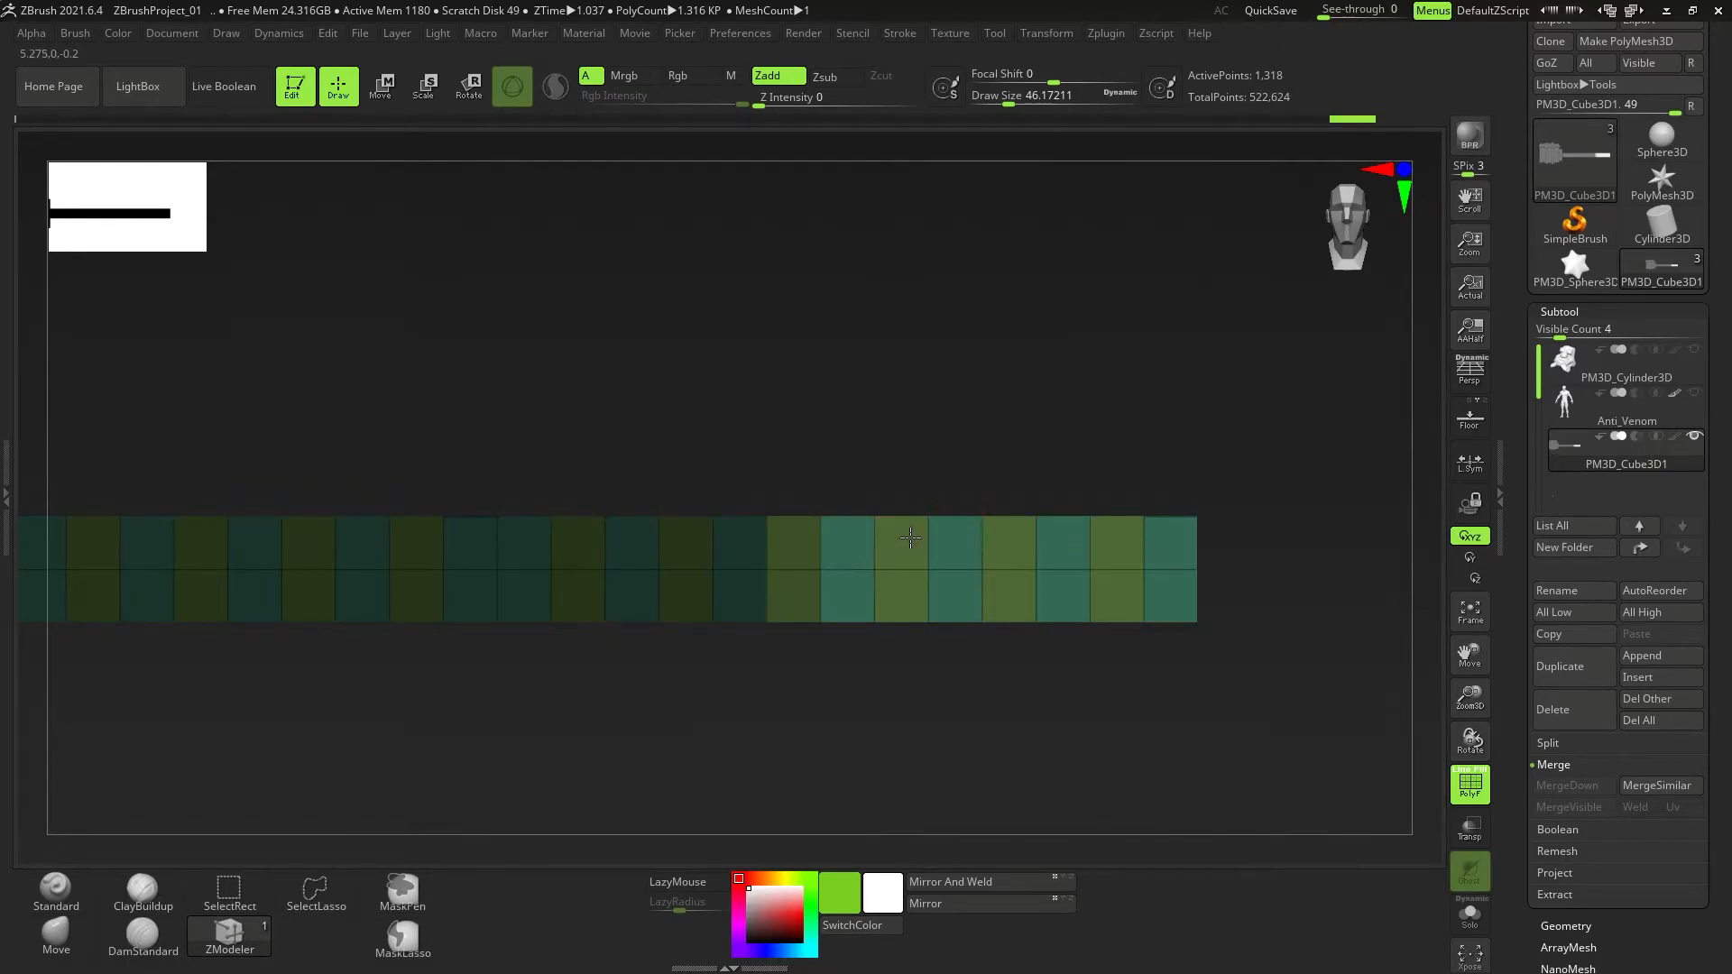
right_click_drag(955, 516, 913, 560)
left_click_drag(913, 561, 986, 613)
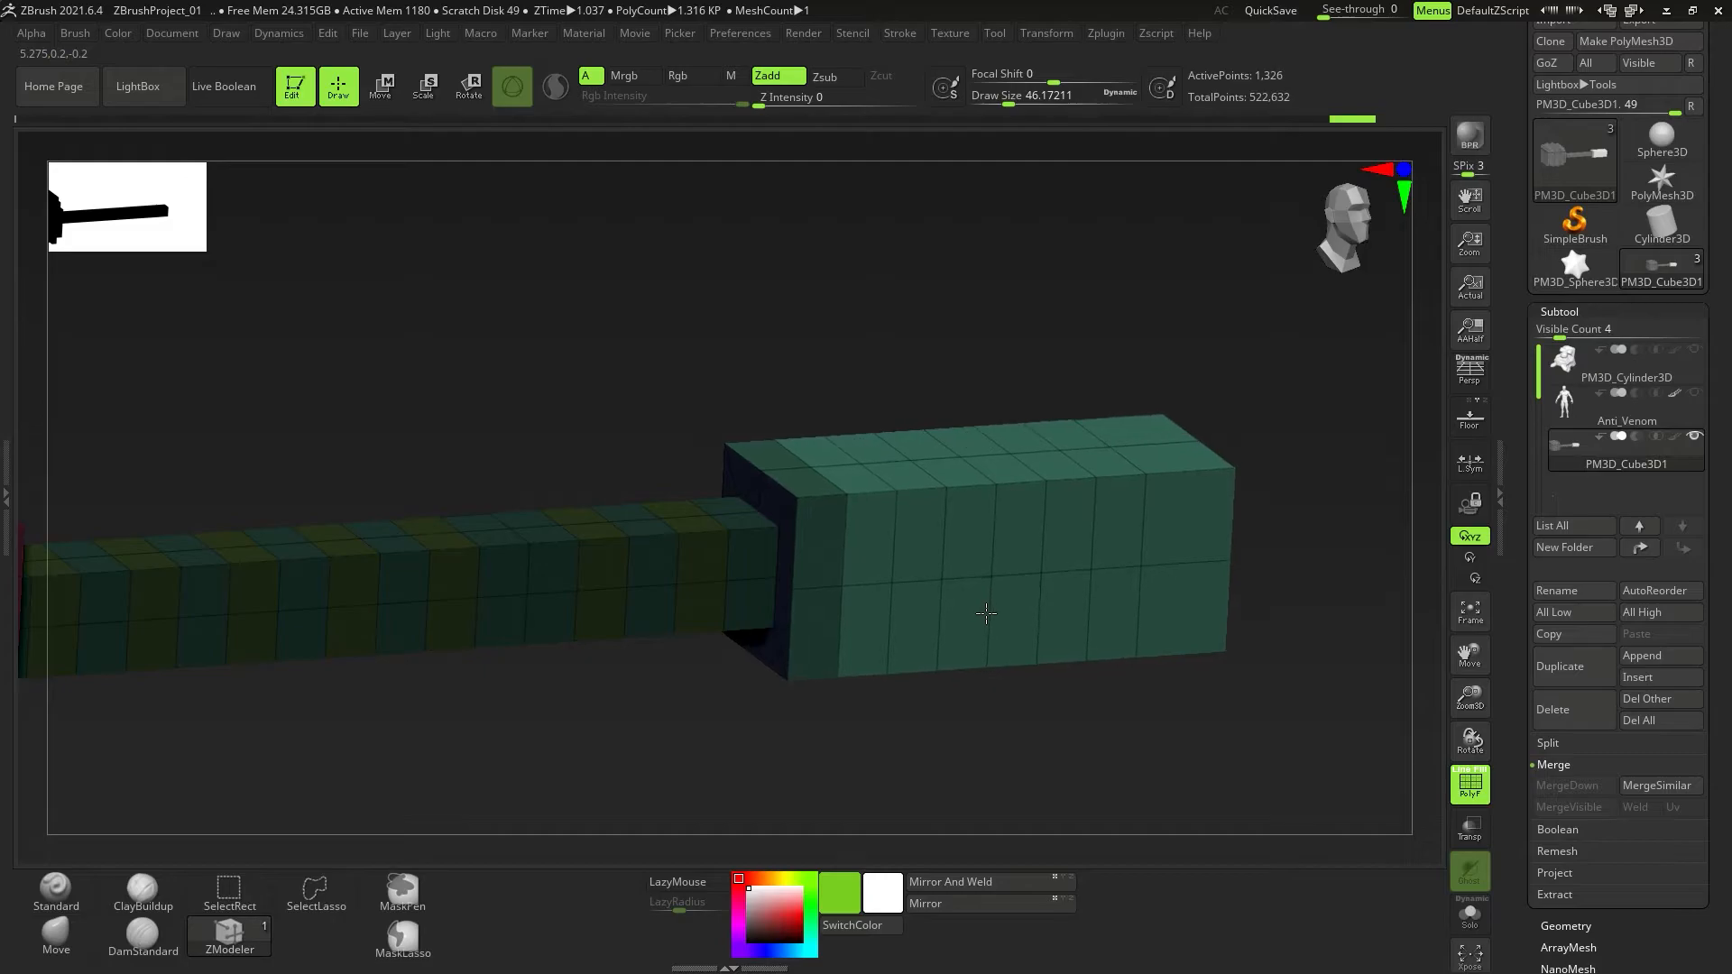
Clear the mask and insert an edge loop through the wide last segment of the thick end block.
right_click_drag(990, 616, 803, 532, "alt")
key("ctrl")
left_click_drag(1049, 486, 953, 547, "ctrl")
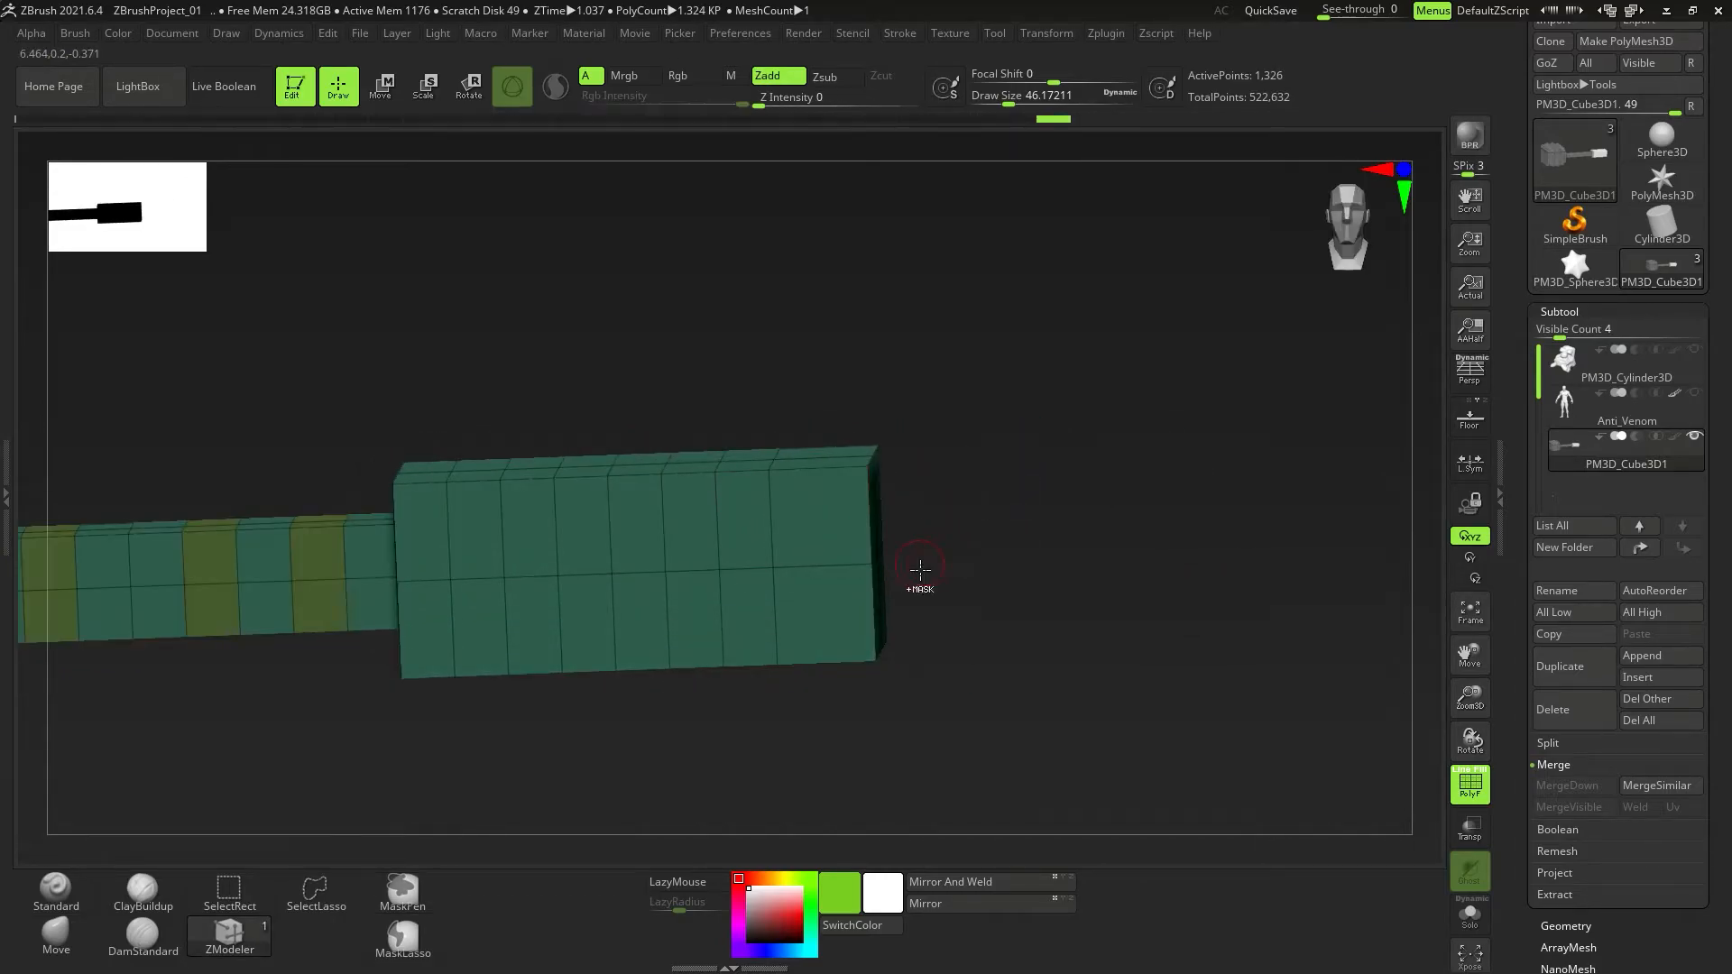
right_click_drag(924, 582, 835, 587, "ctrl")
key("space")
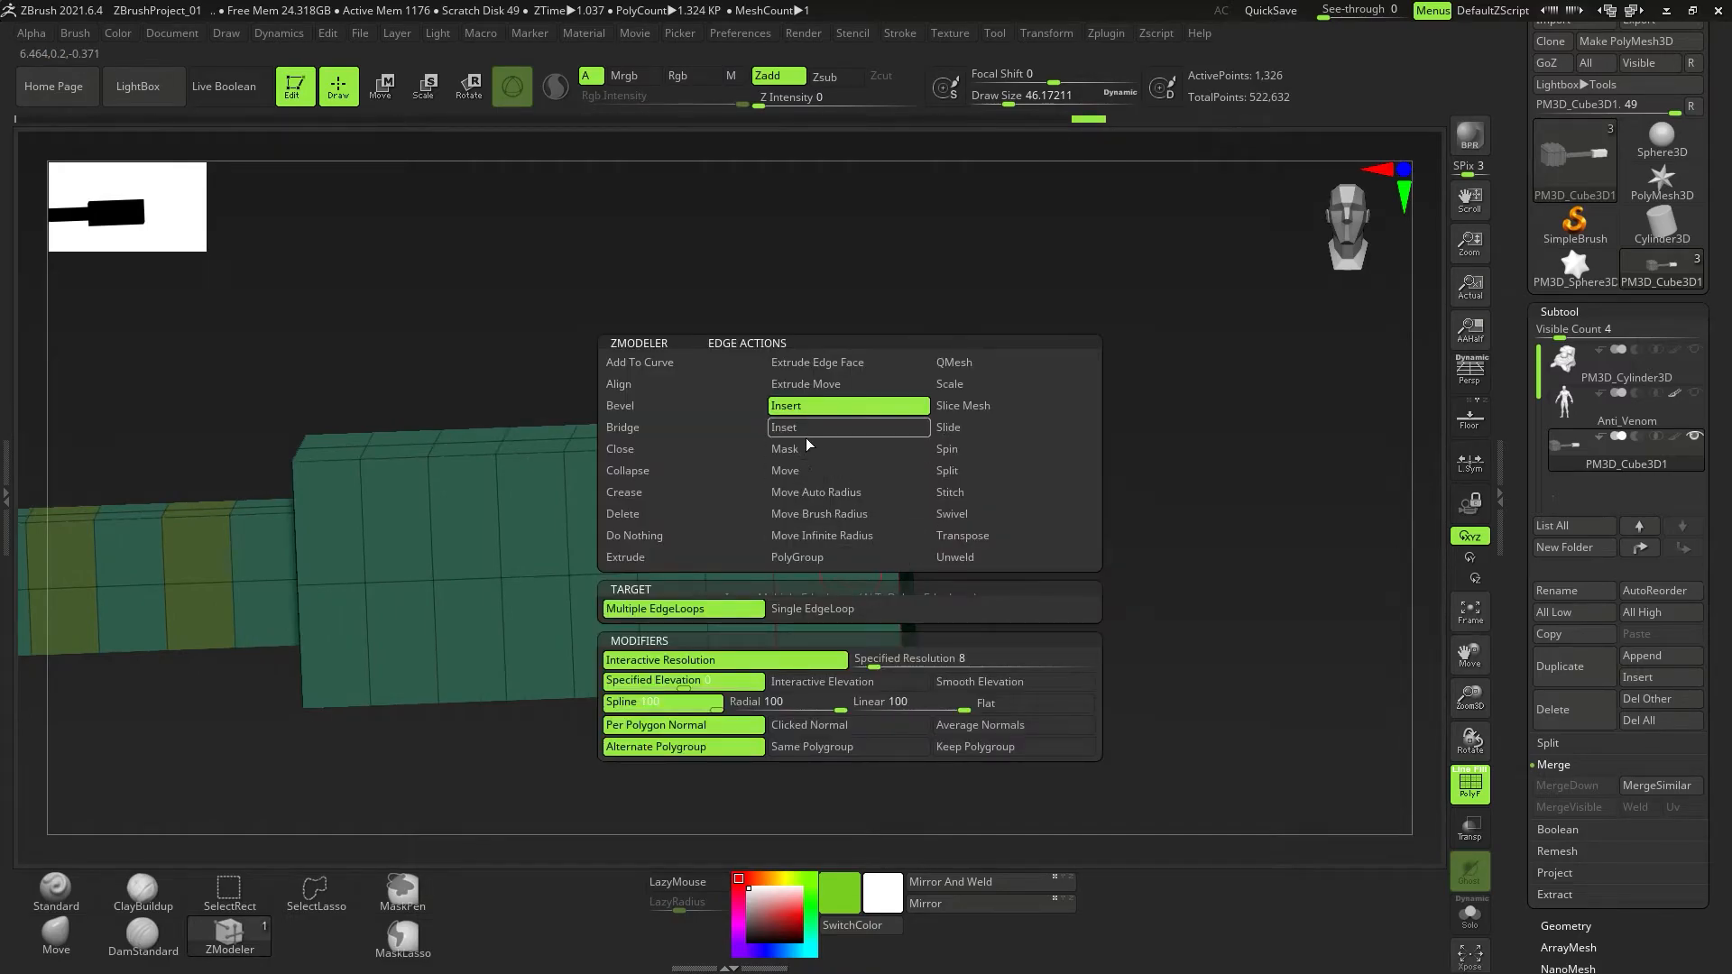
left_click(843, 576)
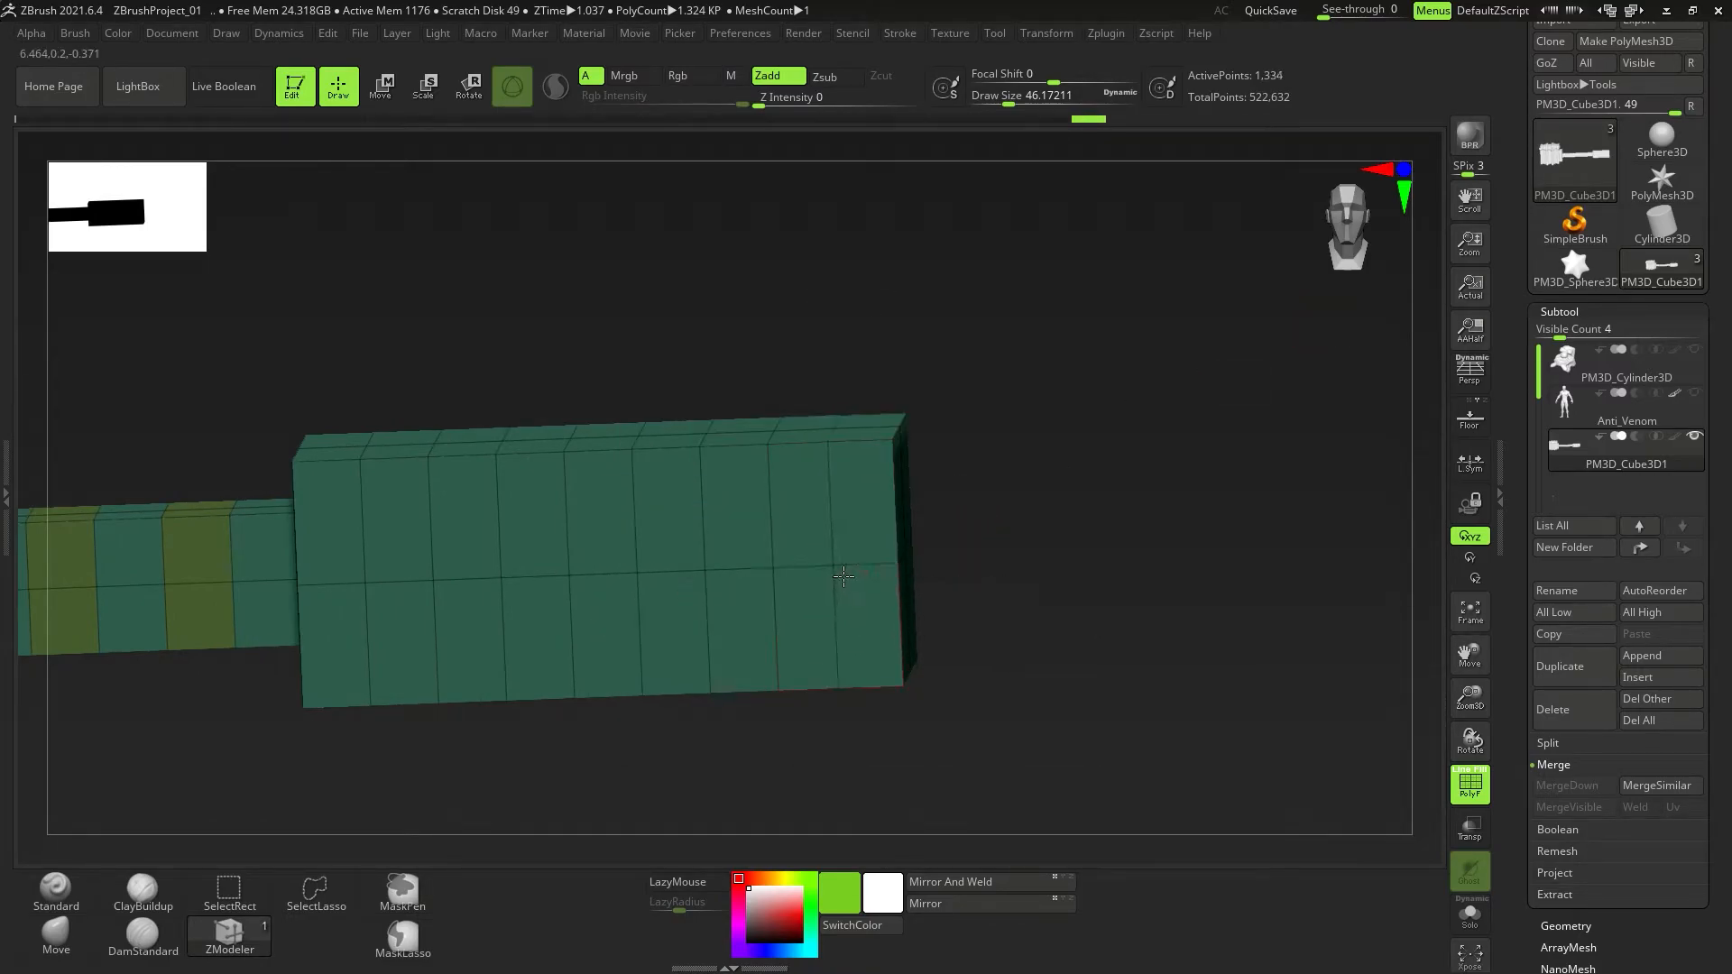
Set the PolyGroup action to target Polyloop and assign one new polygroup to four alternating loops around the end block.
mouse_move(738, 571)
right_mouse_down()
mouse_move(850, 541)
mouse_move(741, 564)
right_mouse_up()
mouse_move(479, 494)
right_mouse_down()
mouse_move(506, 555)
mouse_move(477, 522)
right_mouse_up()
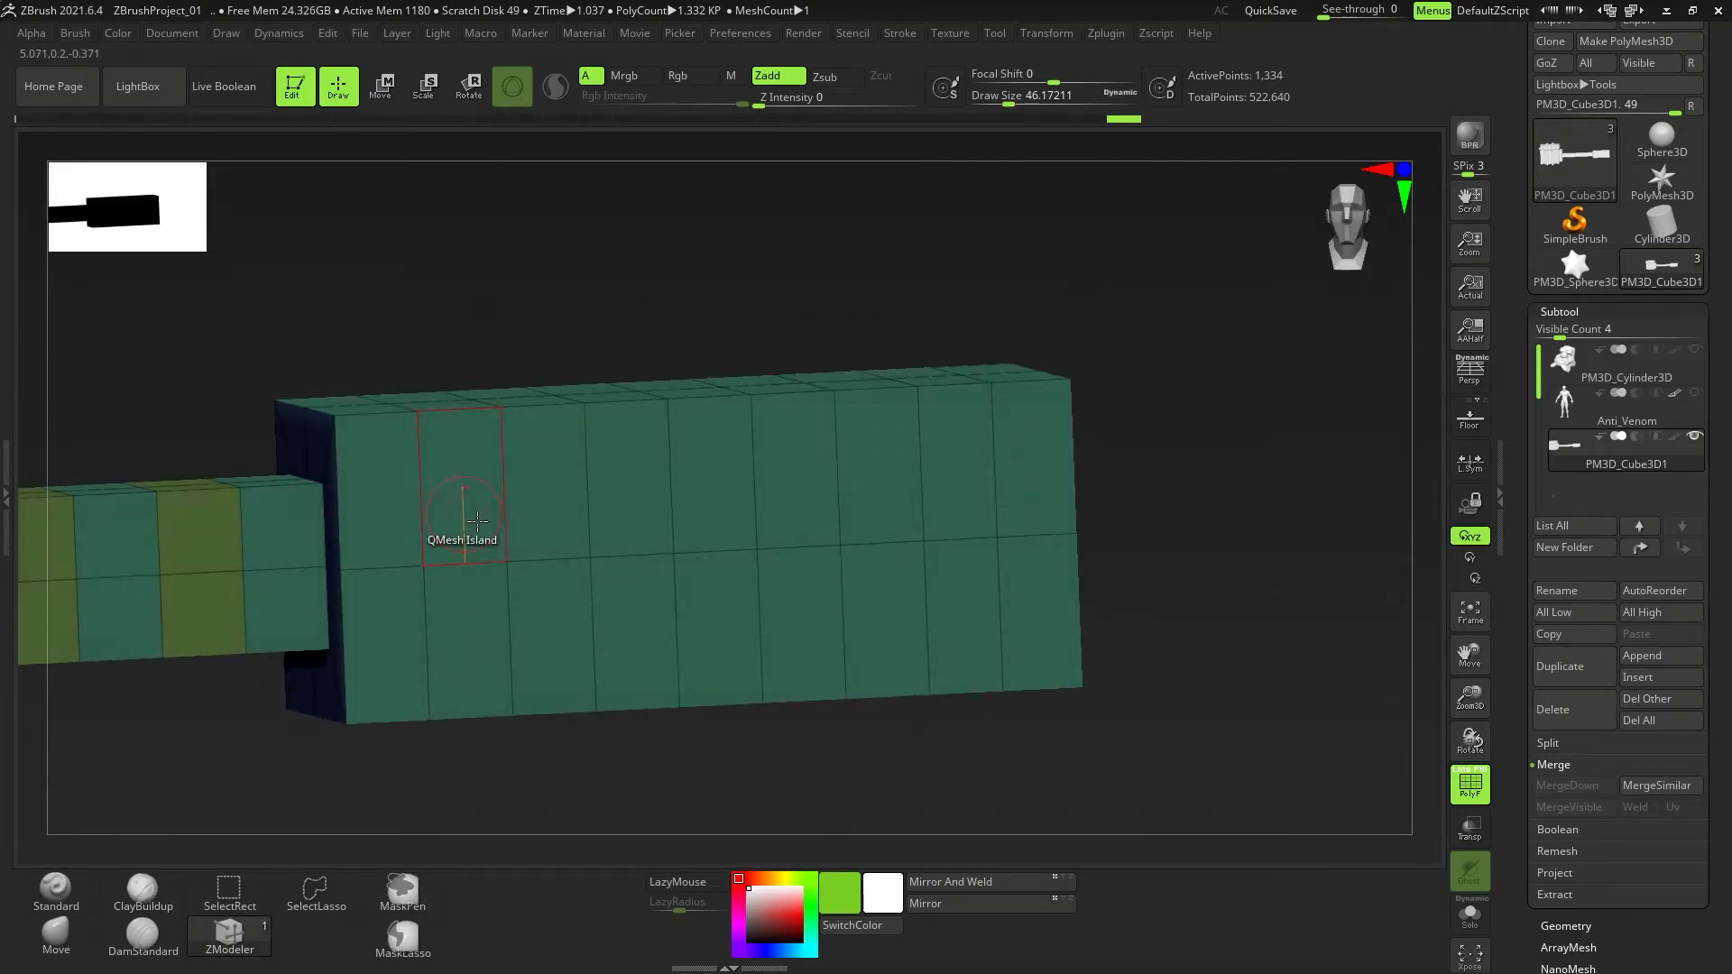
right_click(477, 505)
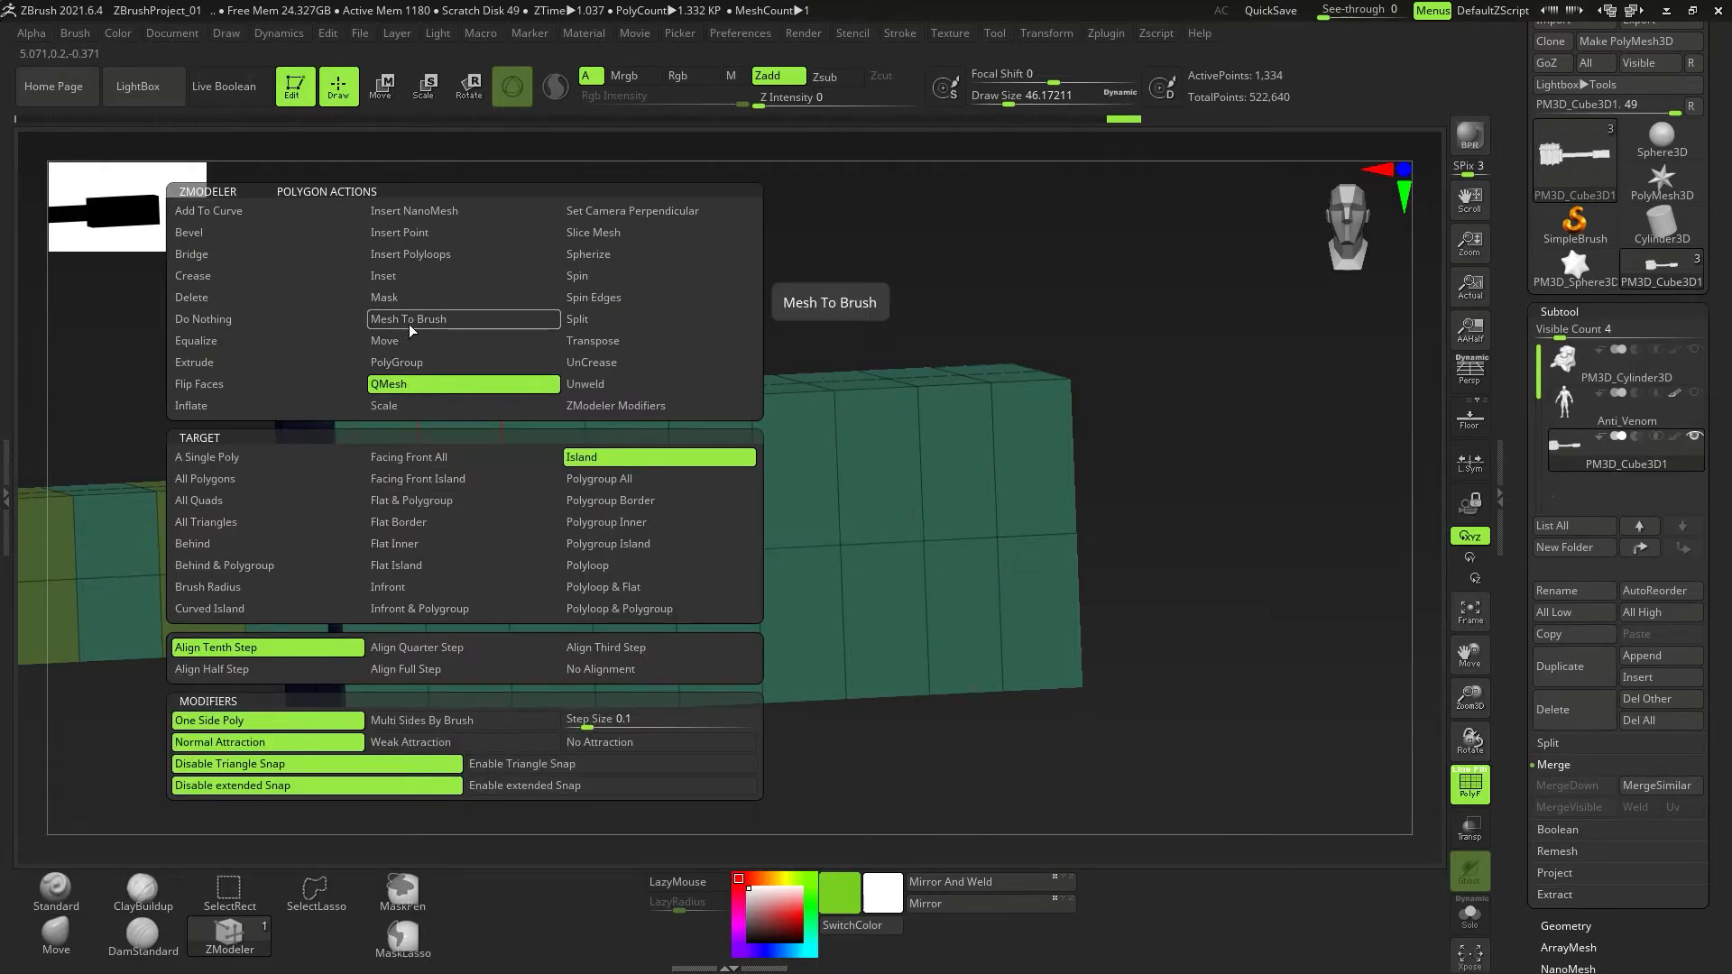
left_click(404, 361)
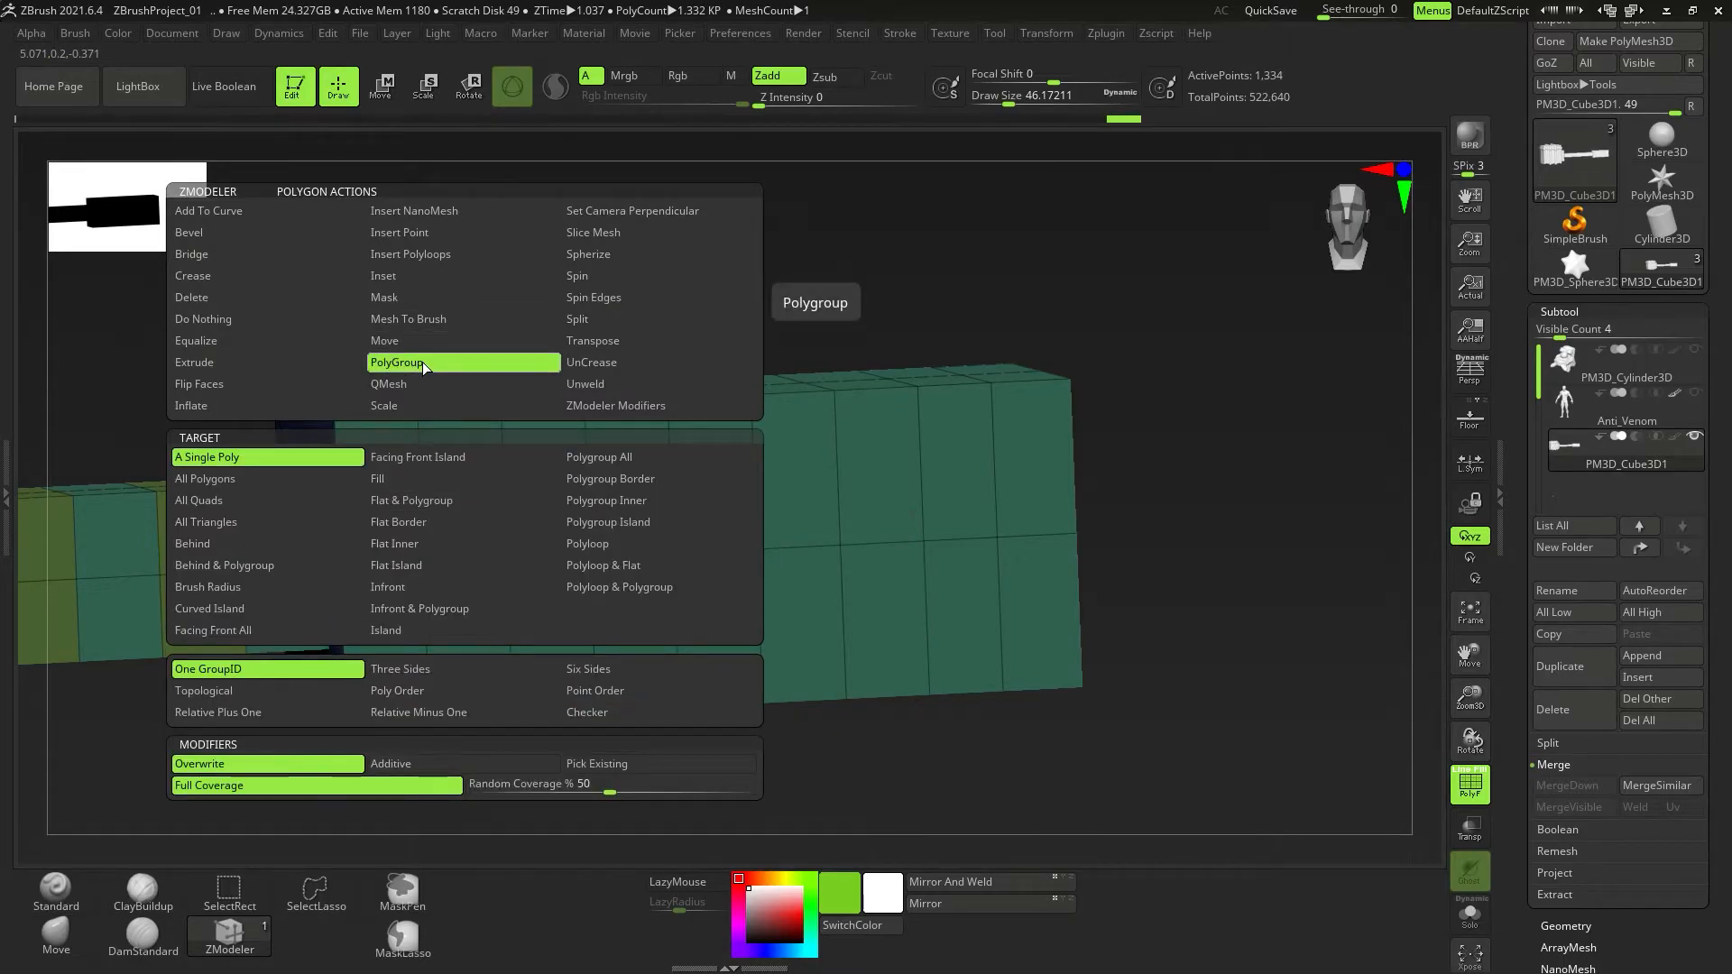
left_click(624, 547)
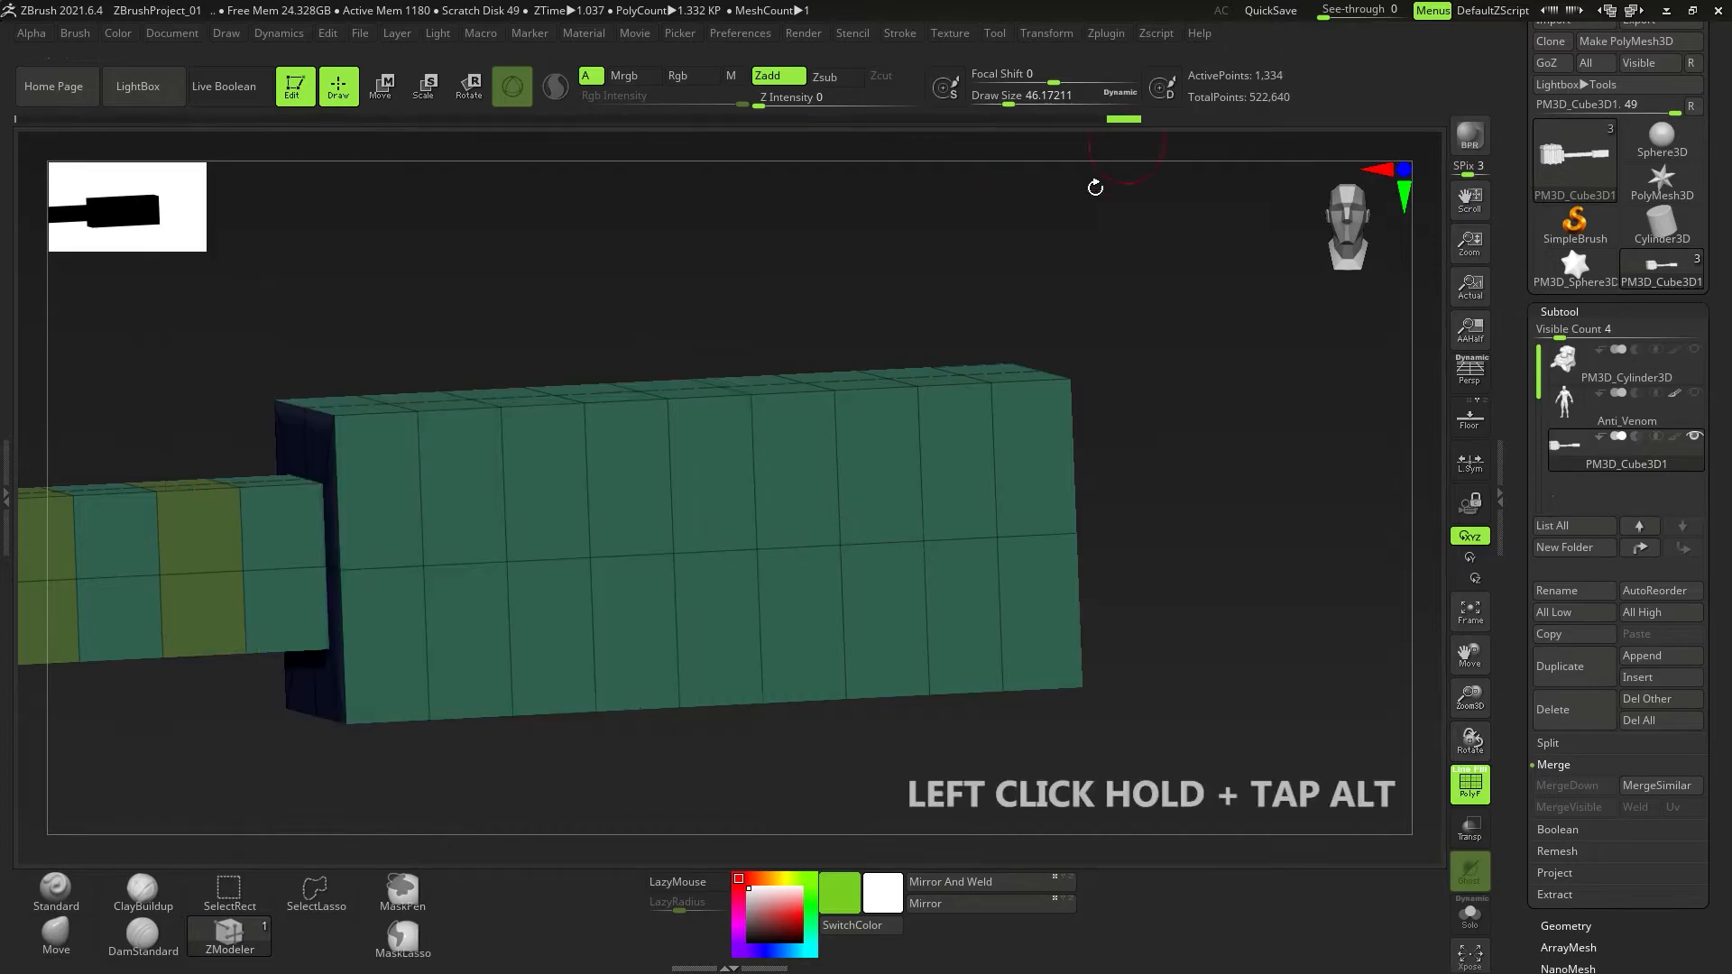
left_click(475, 487, "alt")
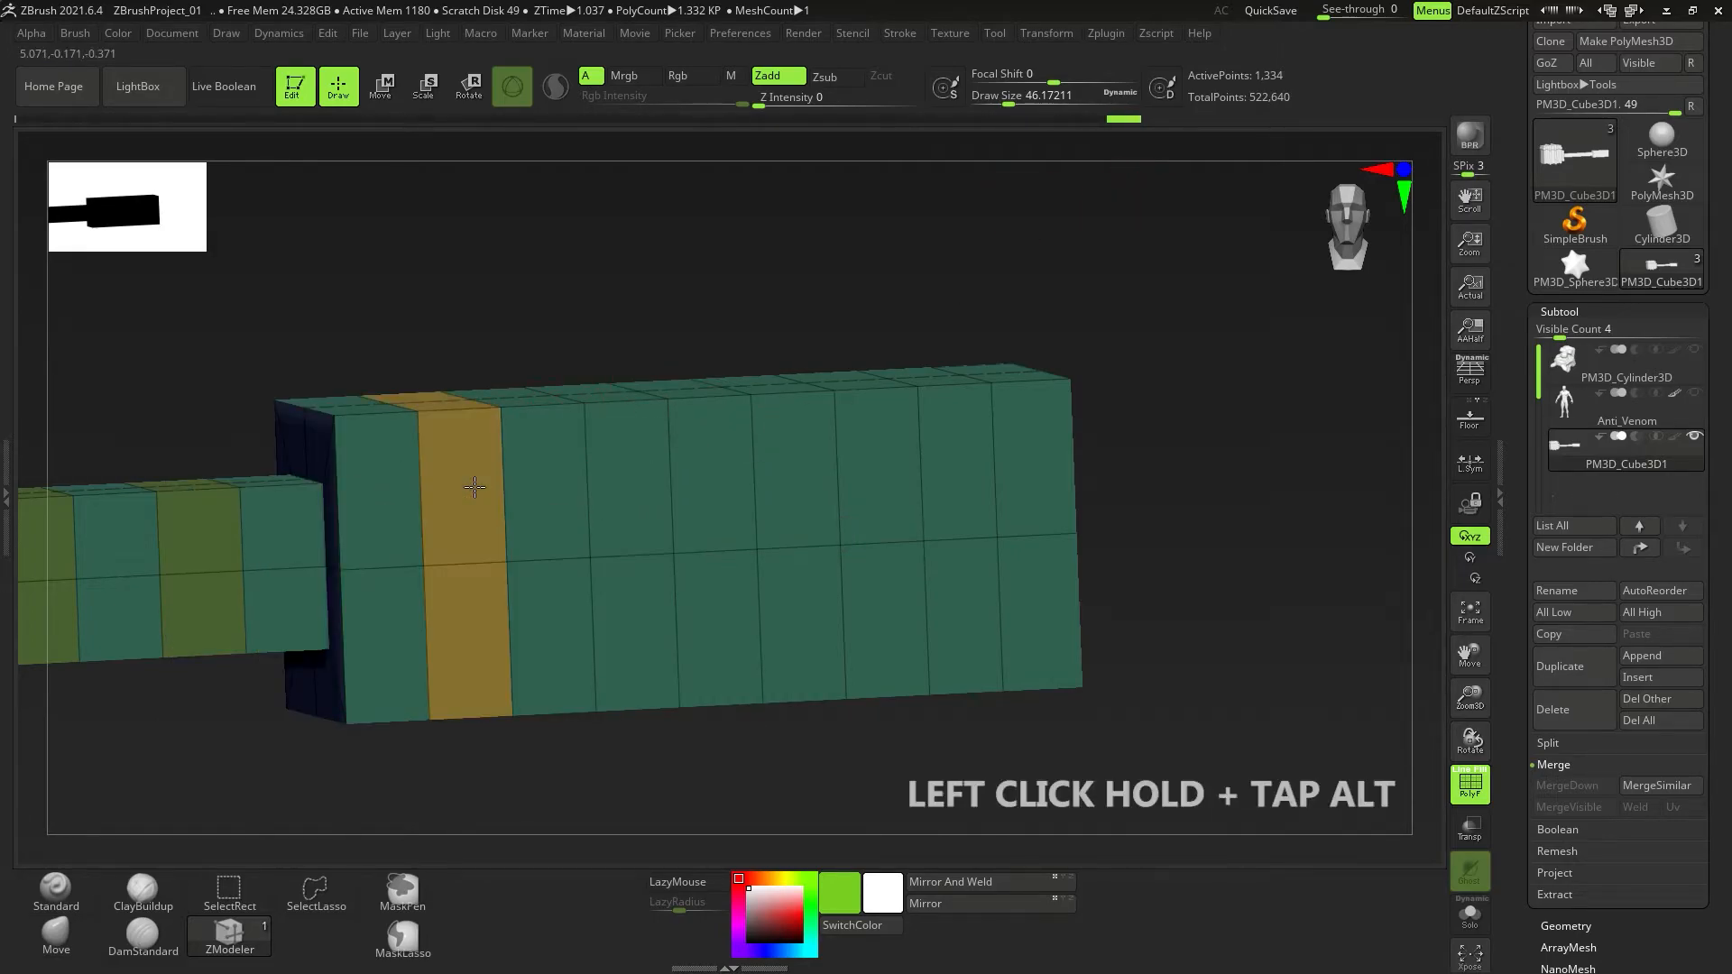
left_click(646, 476, "alt")
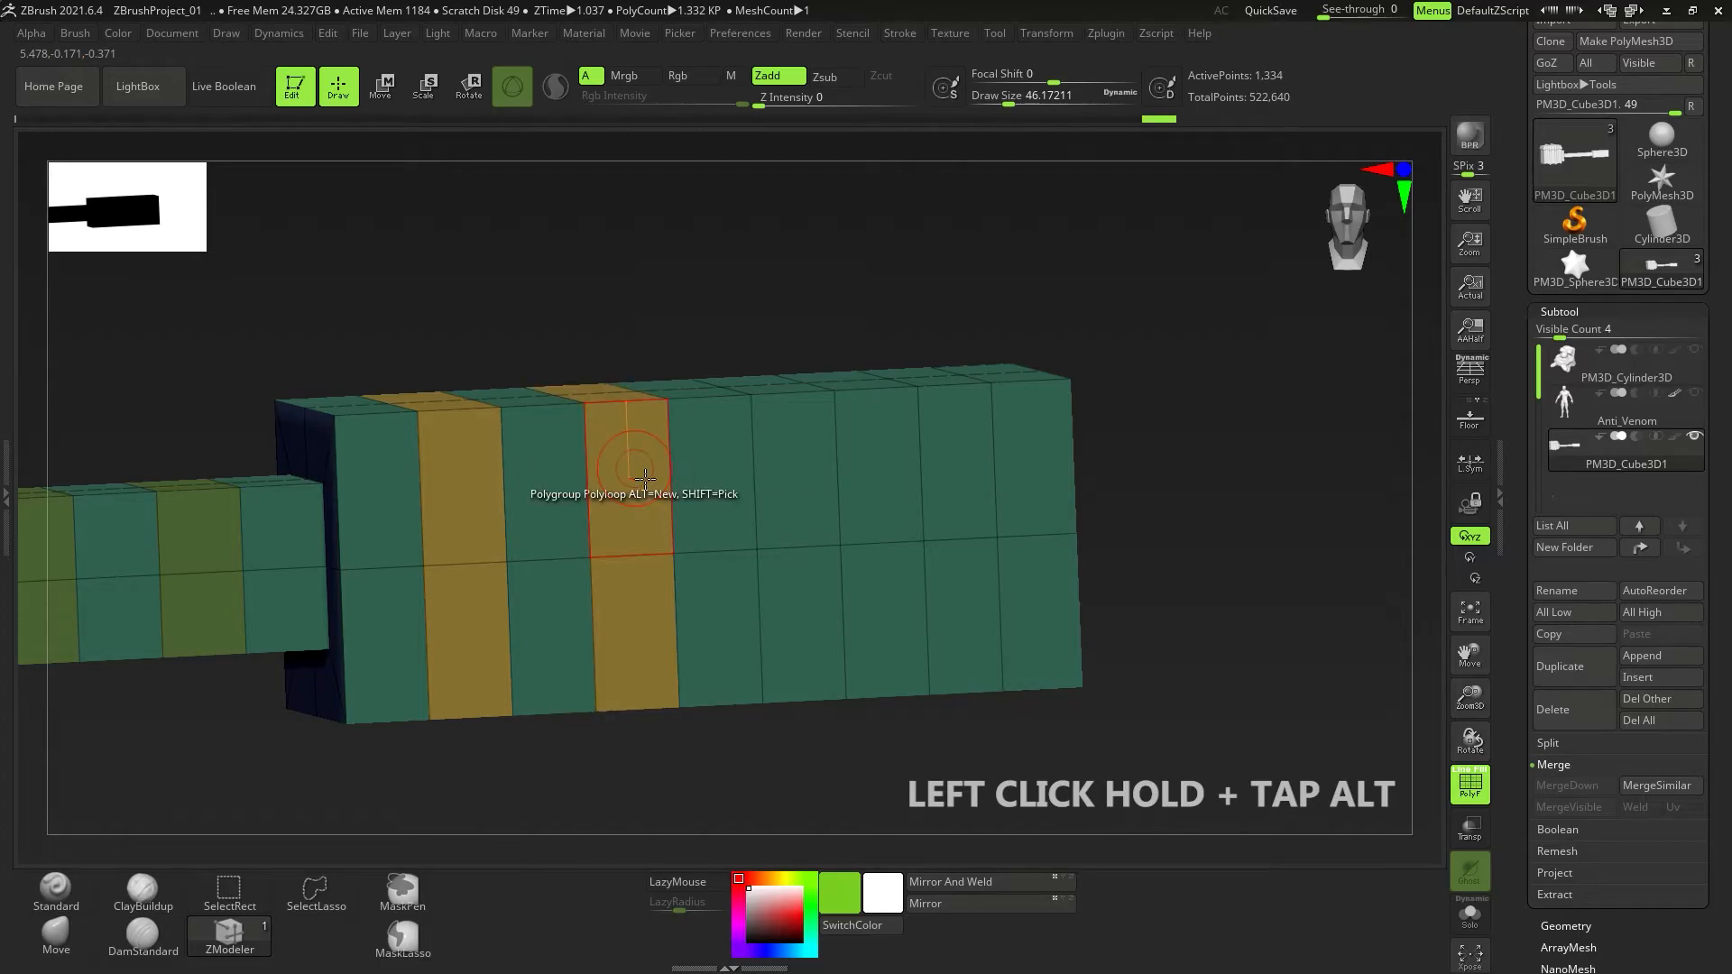
left_click(794, 474, "alt")
left_click(957, 469, "alt")
Set QMesh to Polygroup All, push the four alternating loops inward into grooves, and cycle their polygroup to pink.
right_click_drag(974, 465, 948, 452)
key("space")
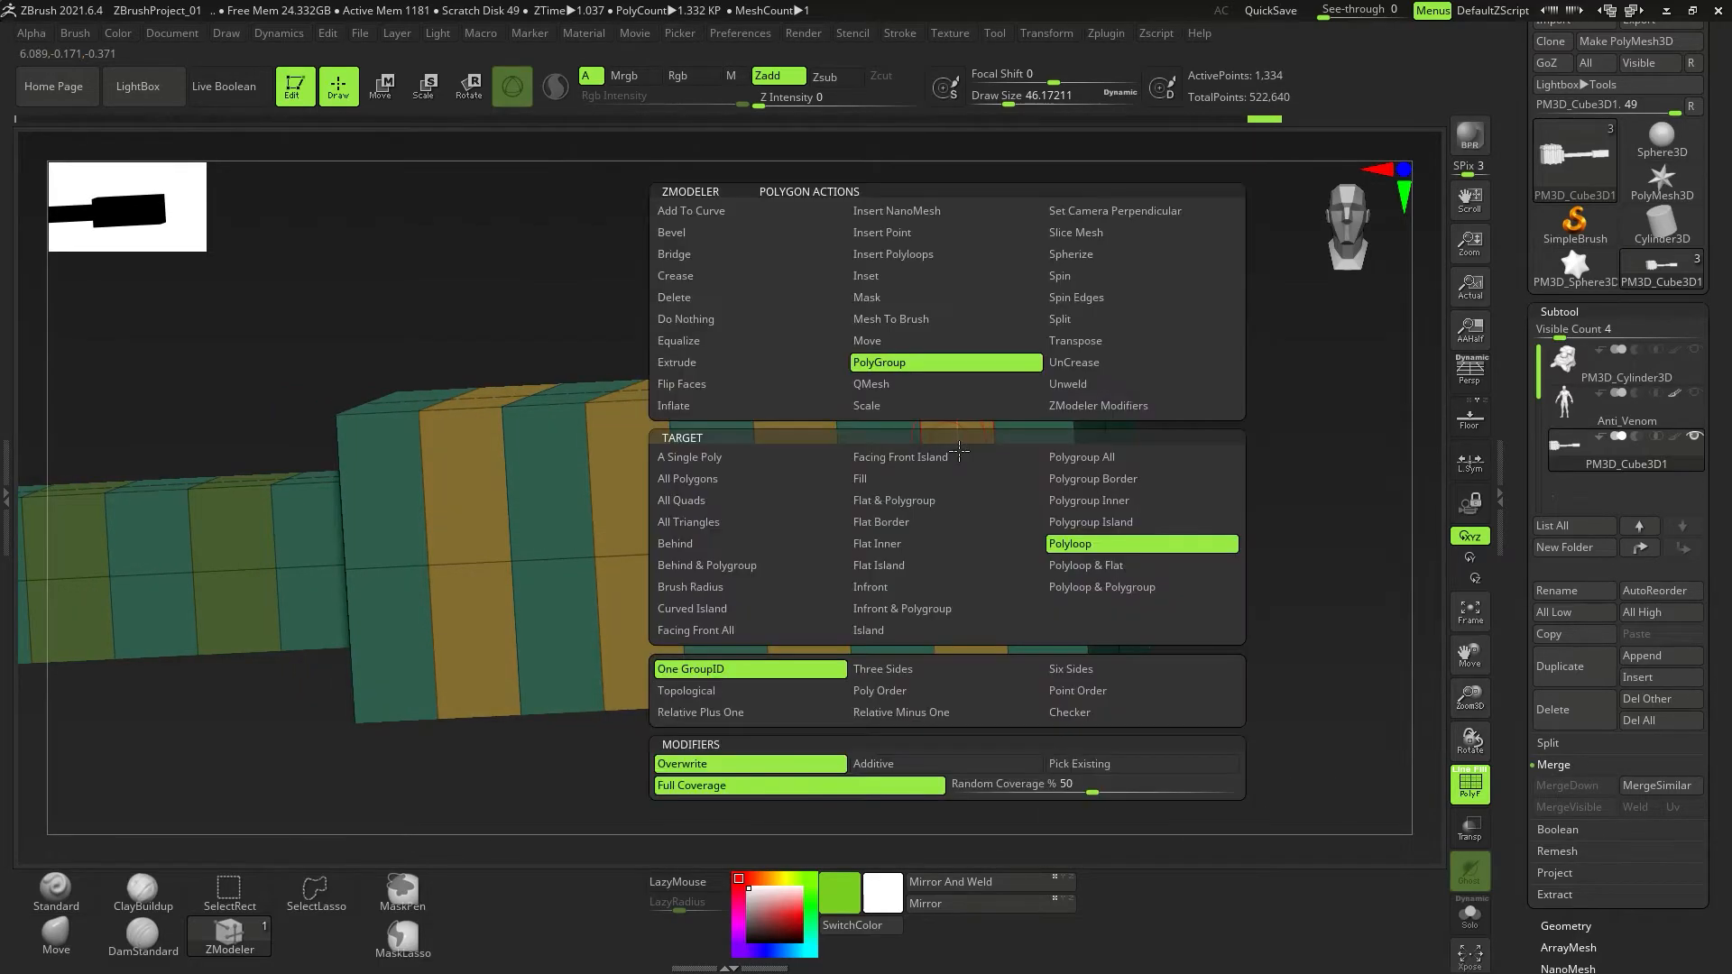
left_click(879, 383)
left_click(1088, 478)
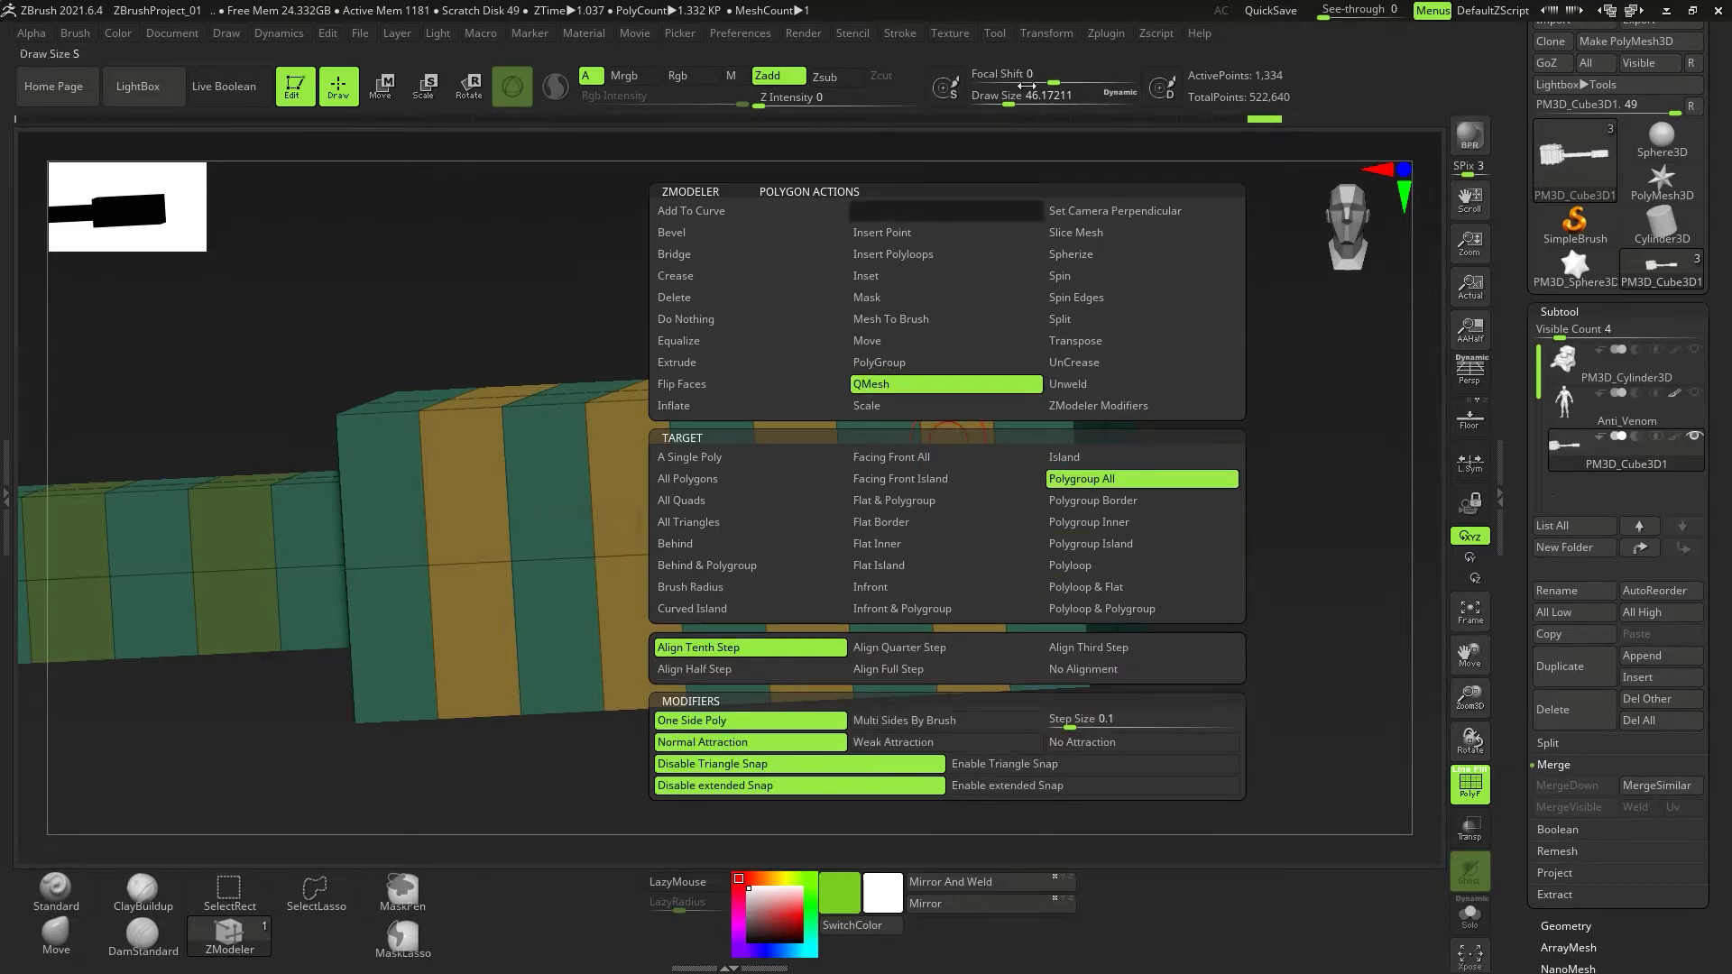
left_click_drag(970, 477, 1141, 515)
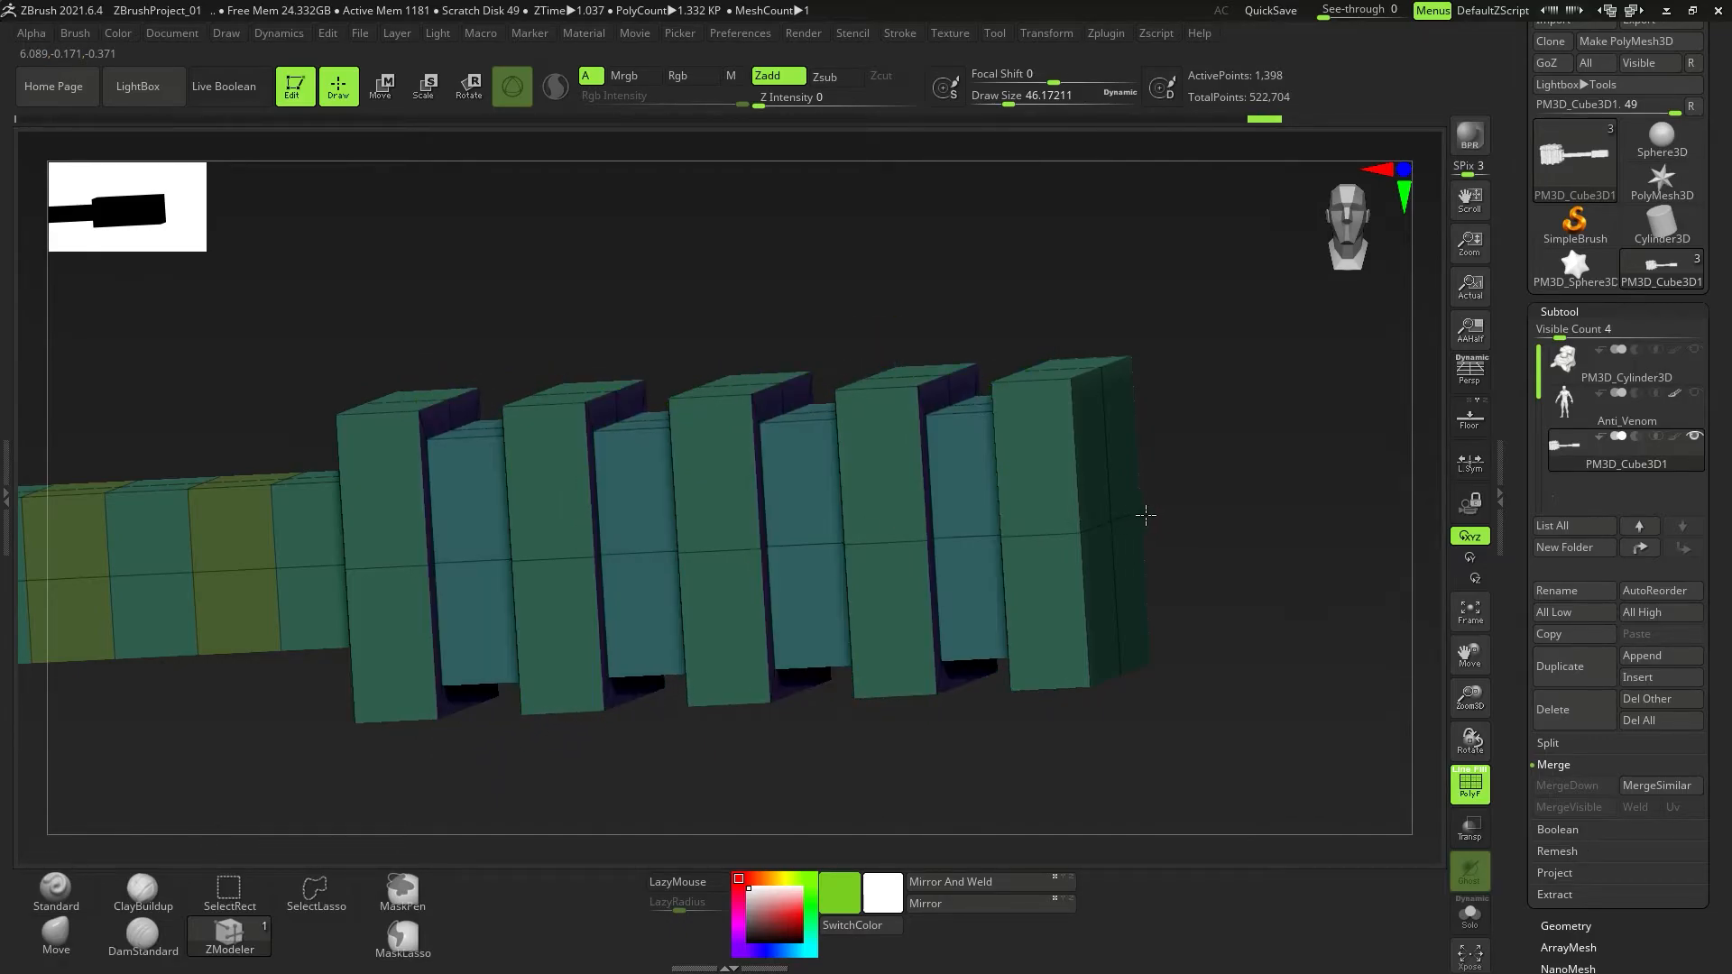
key("alt")
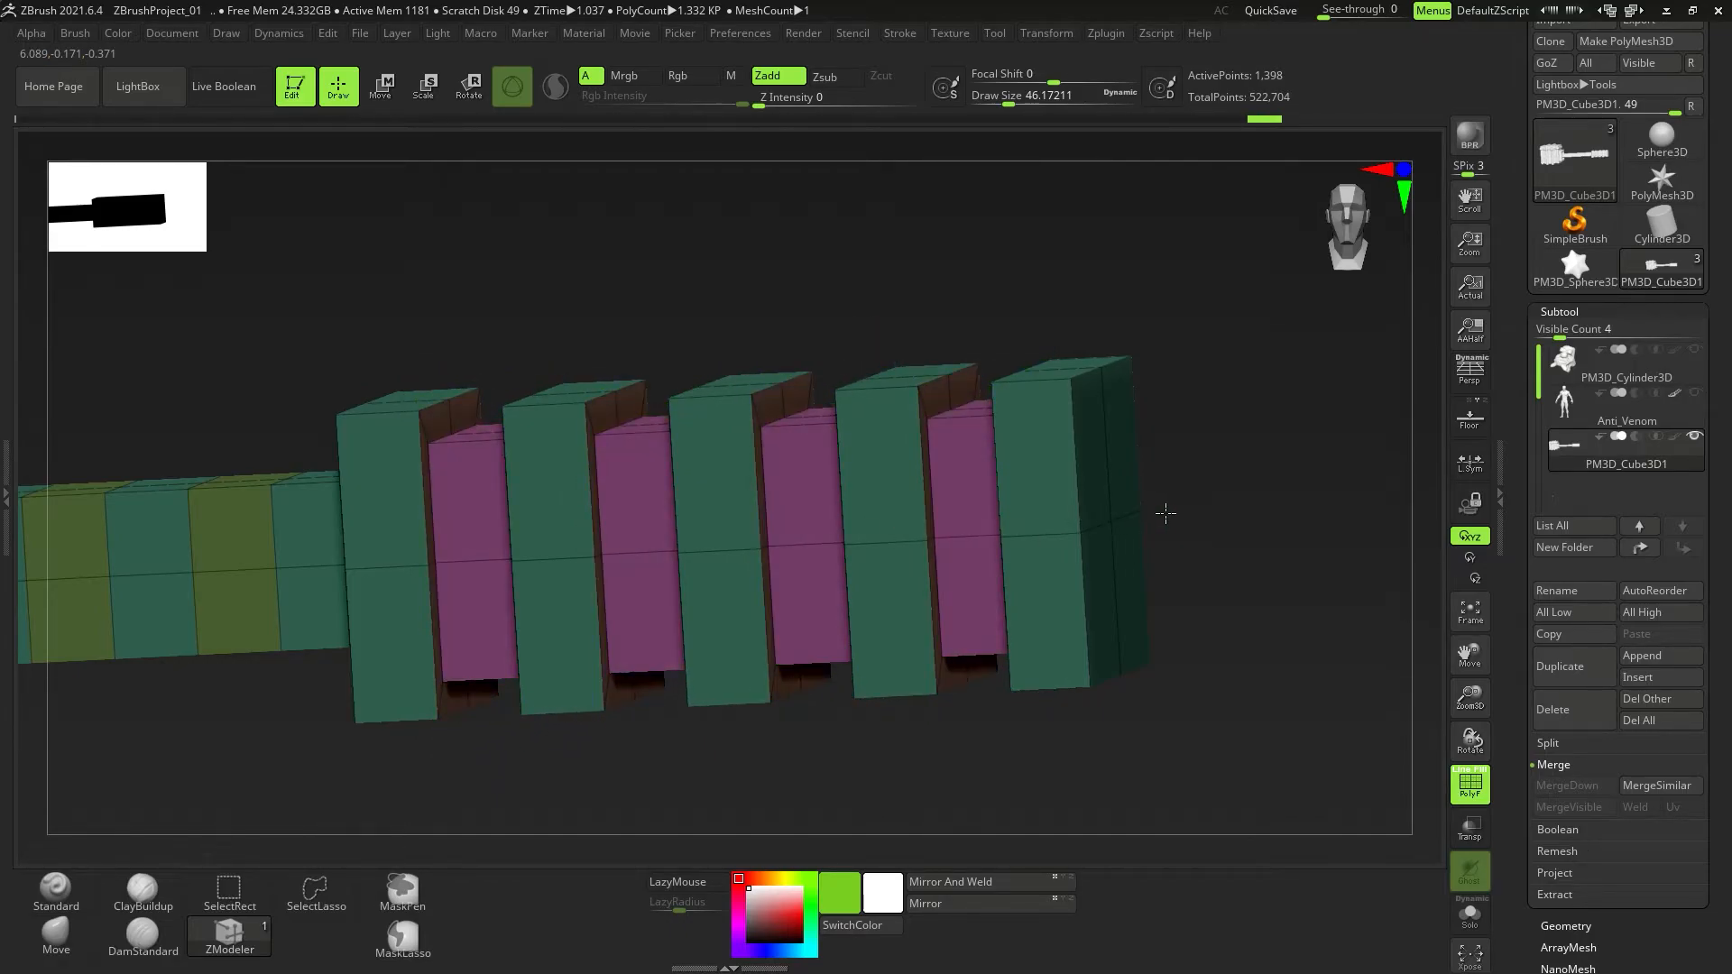
Extrude the block's end face outward and scale it down with target Polygroup All and Polygon Center into a tapered tip.
left_click_drag(1149, 495, 818, 536)
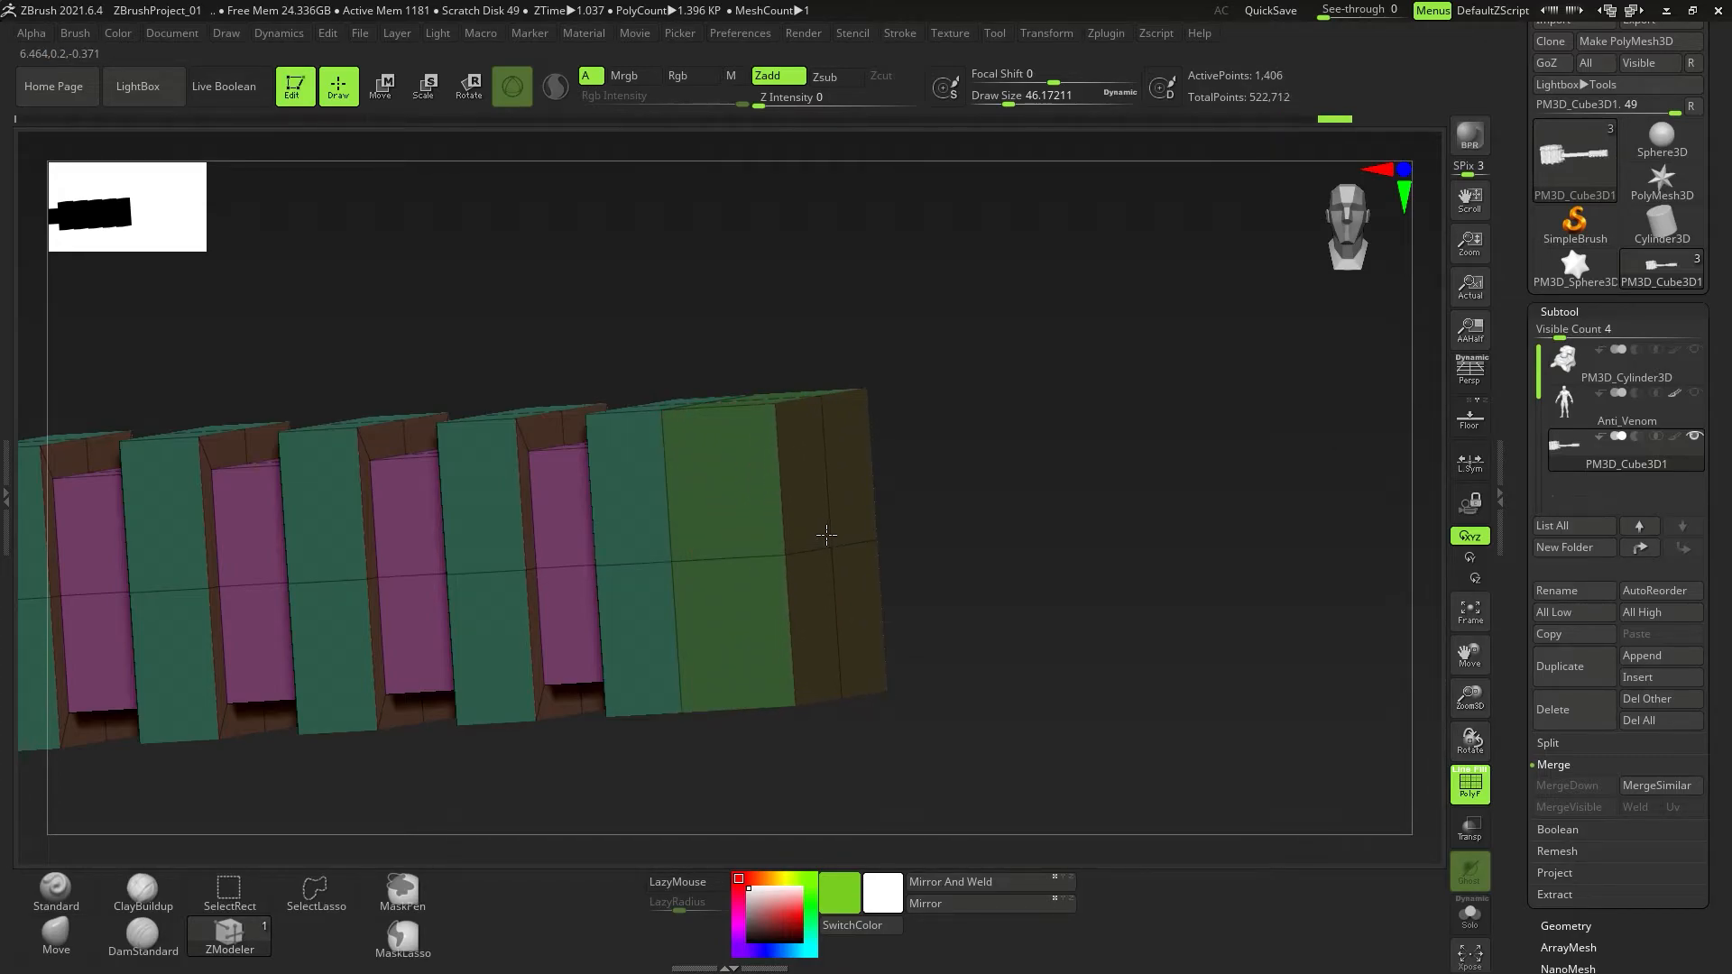
key("space")
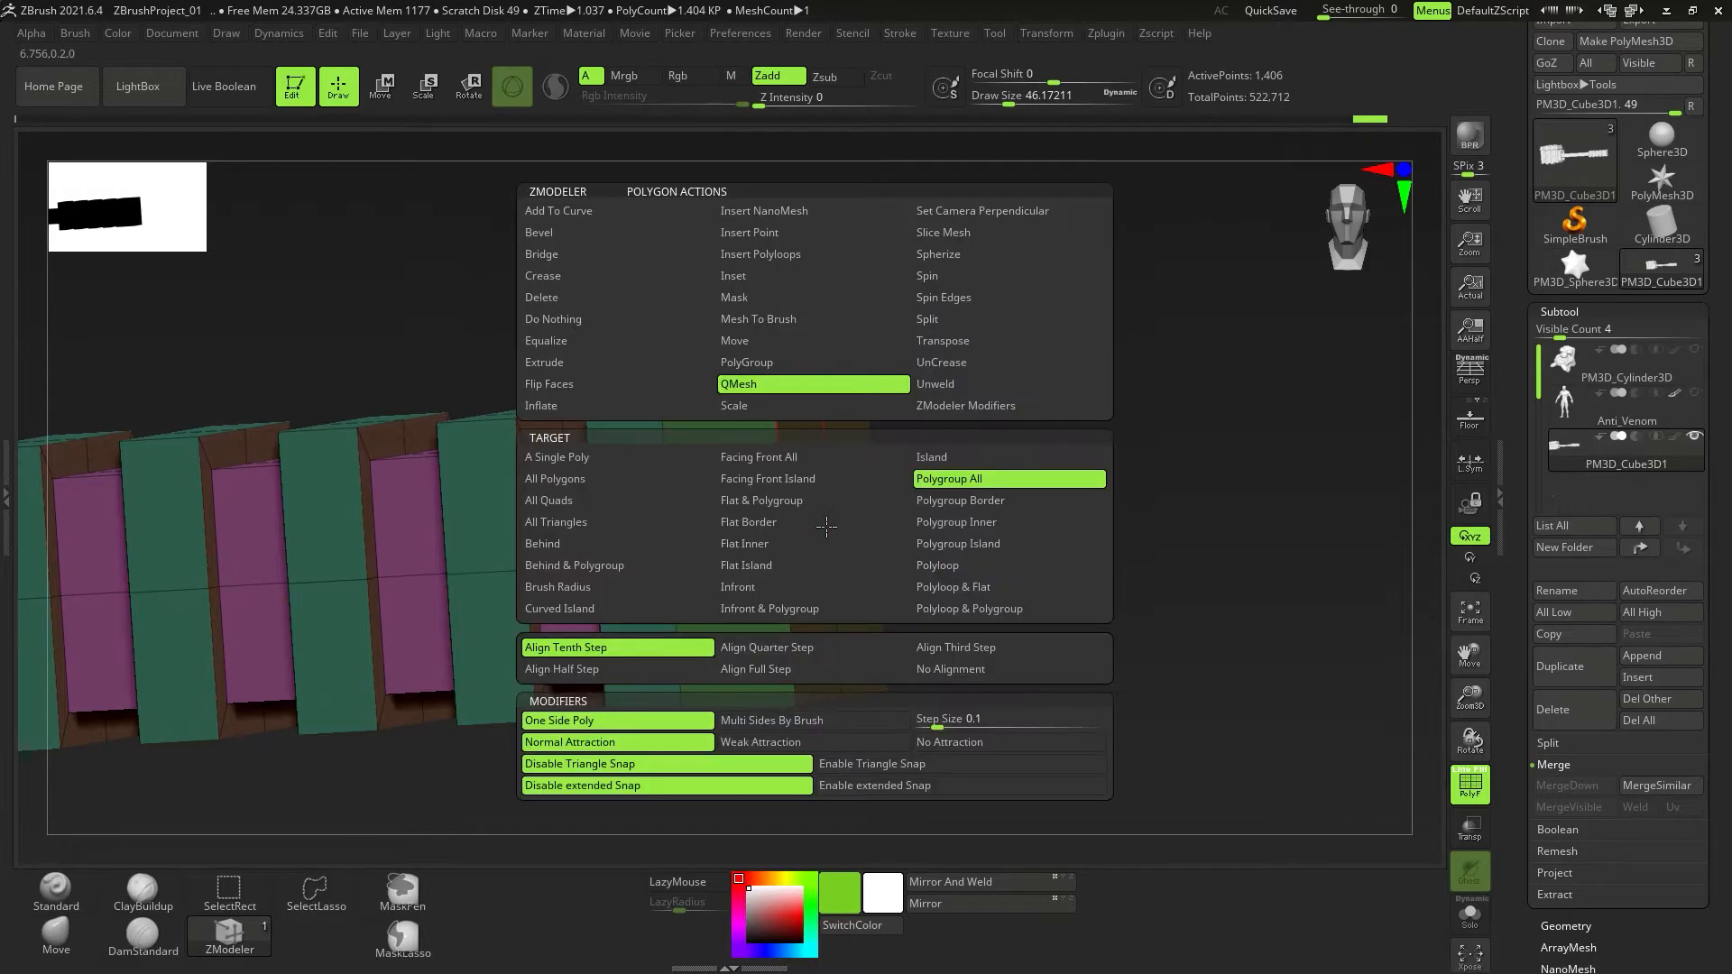
left_click(757, 406)
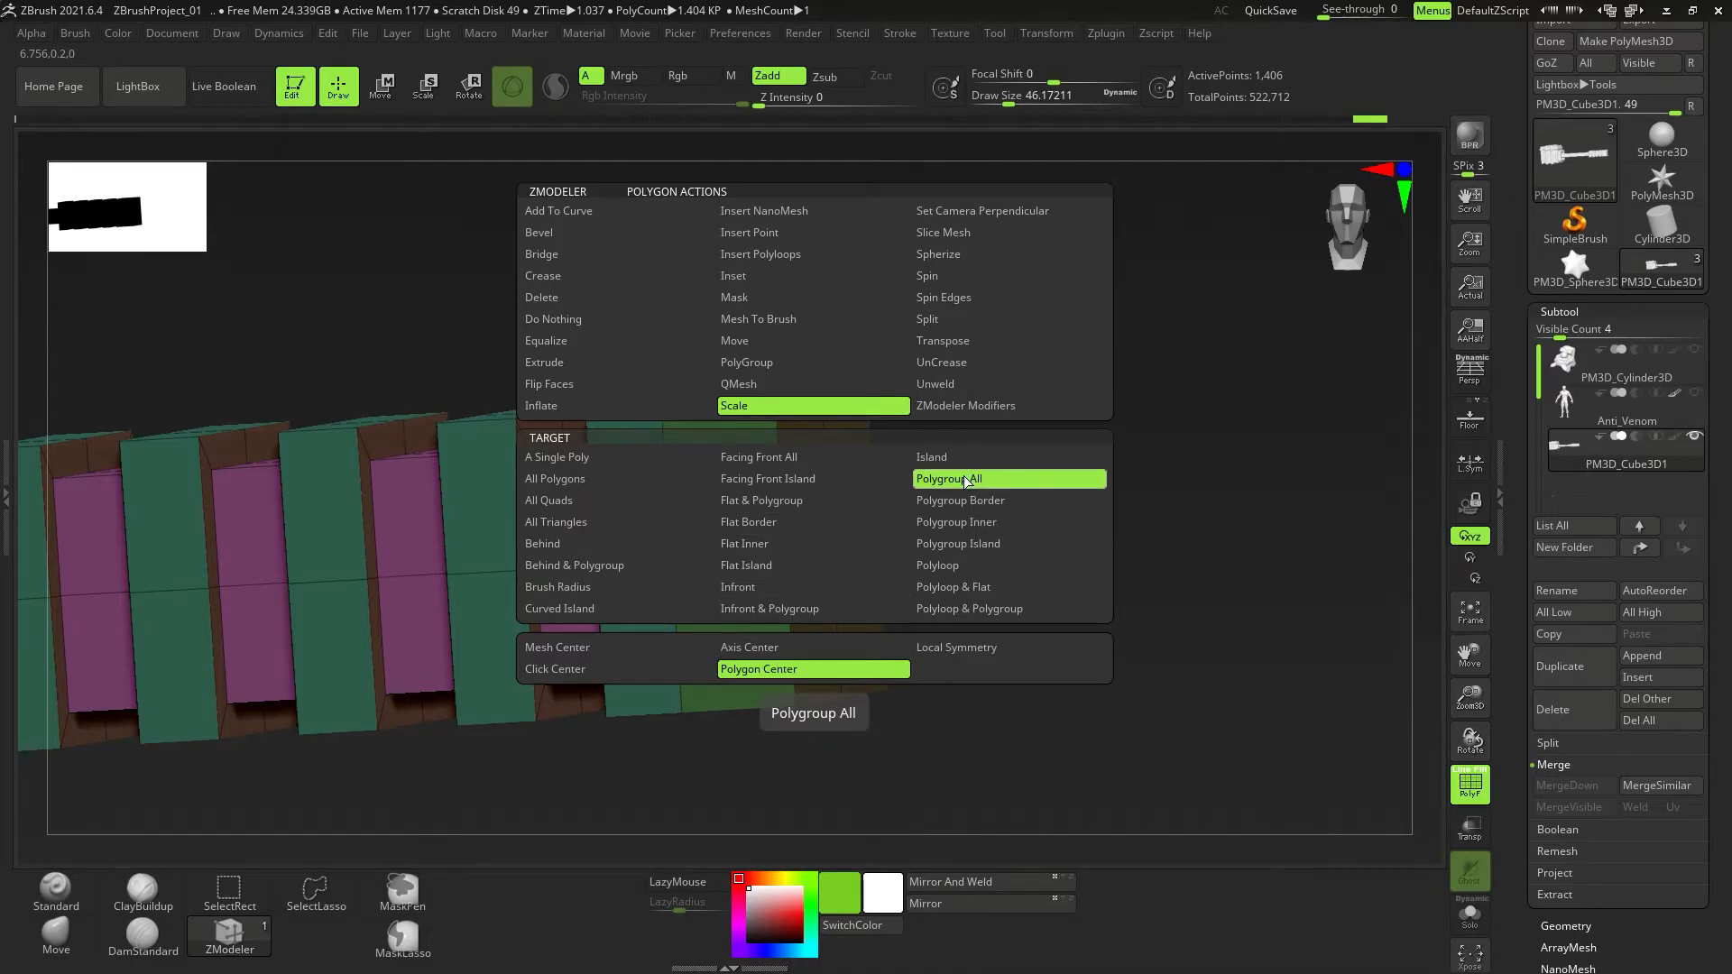
left_click(783, 677)
left_click_drag(979, 577, 834, 550)
left_click_drag(801, 472, 727, 514)
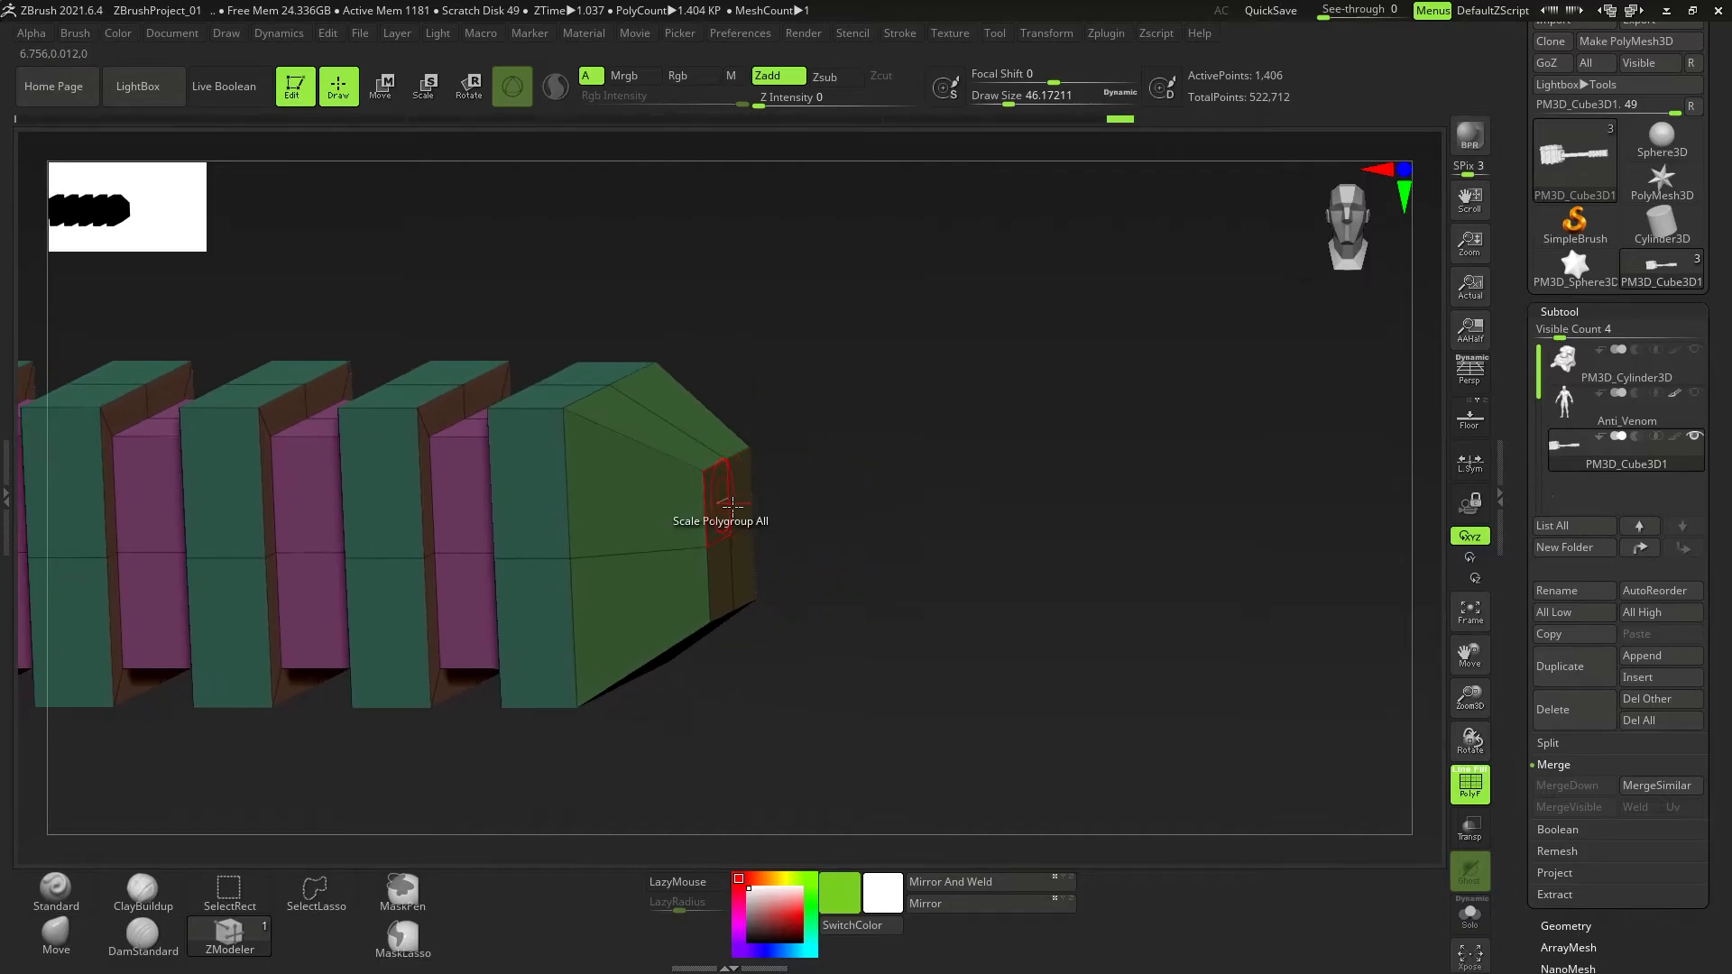
Switch the polygon action back to QMesh and extrude the small end face of the tapered tip outward.
key("space")
left_click(676, 388)
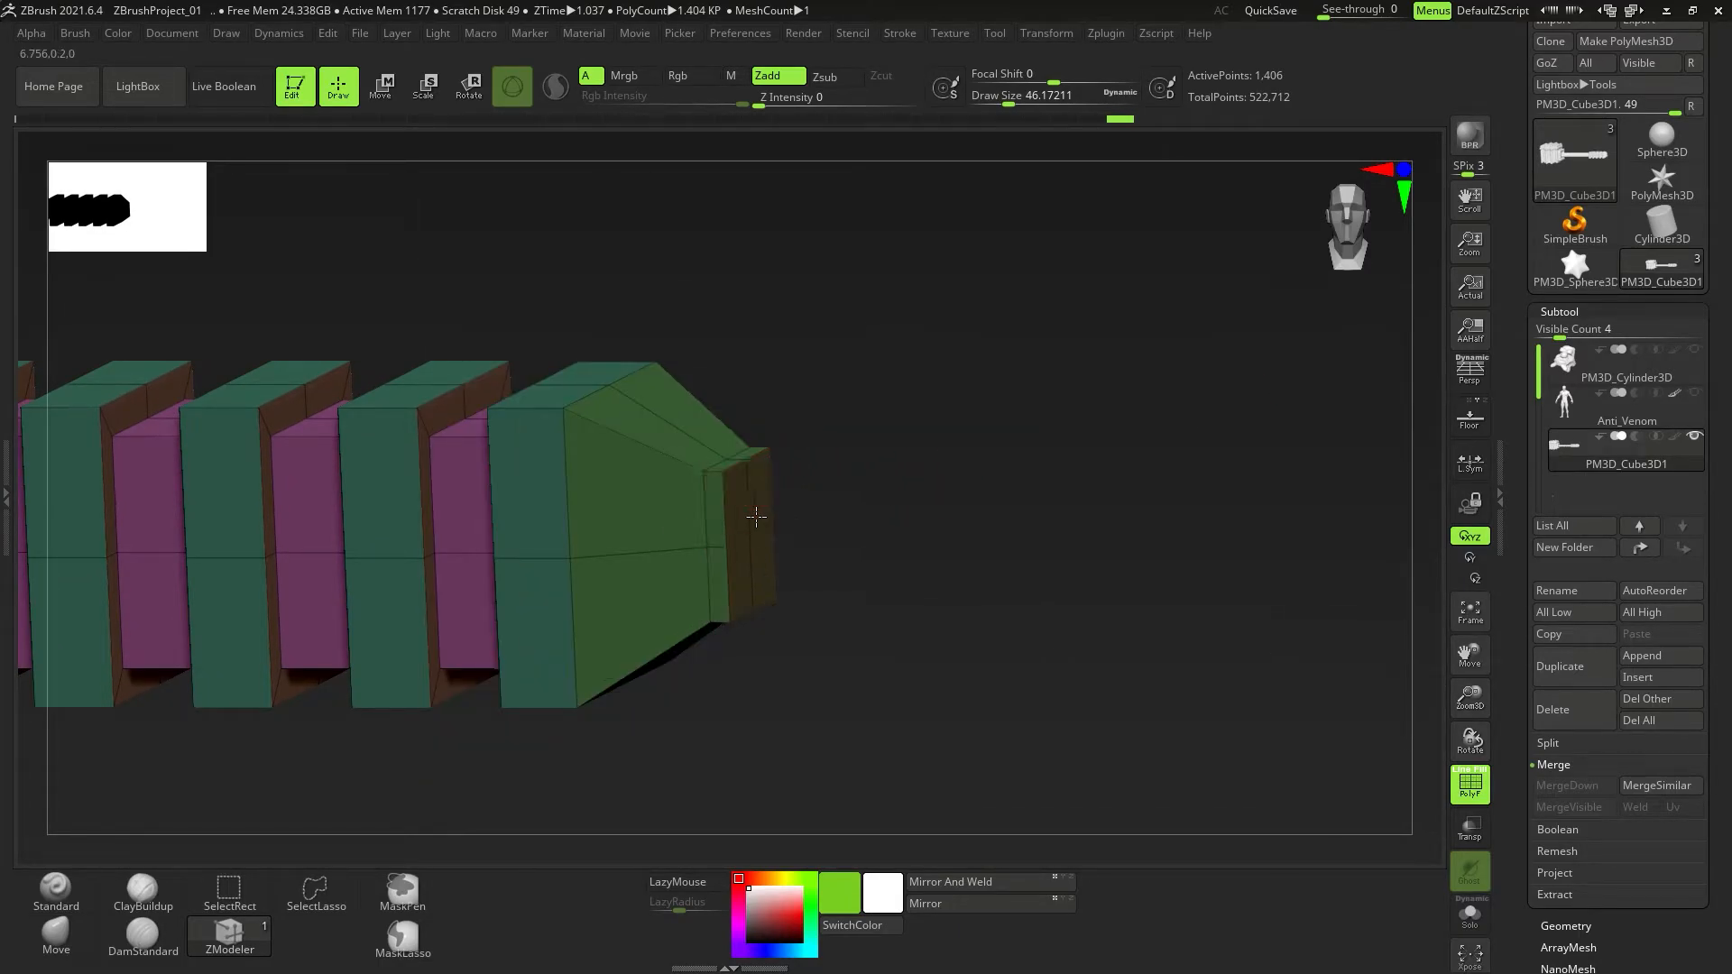
left_click_drag(755, 516, 812, 521)
Mark four alternating polygons on the main cube's raised red band and four on its blue band with the temporary white polygroup.
right_click_drag(831, 520, 639, 509, "ctrl")
right_click_drag(643, 391, 1533, 194, "ctrl")
right_click_drag(1533, 194, 1440, 207)
right_click_drag(880, 411, 507, 410)
left_click(434, 403, "alt")
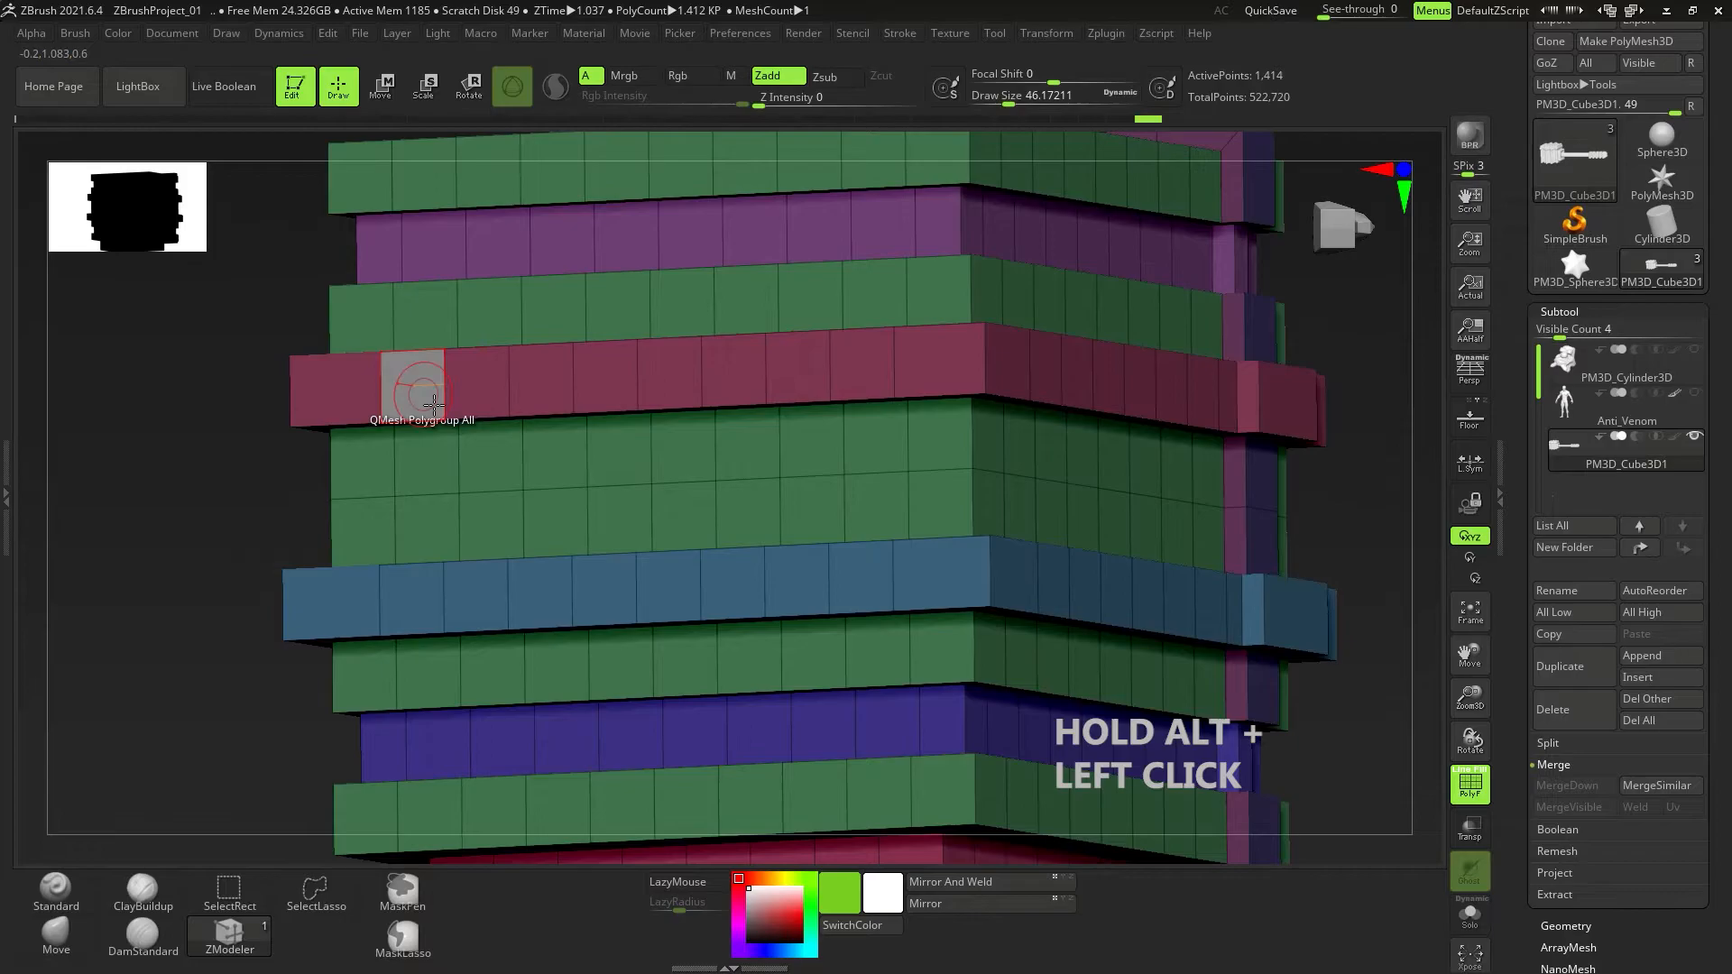
left_click(560, 398, "alt")
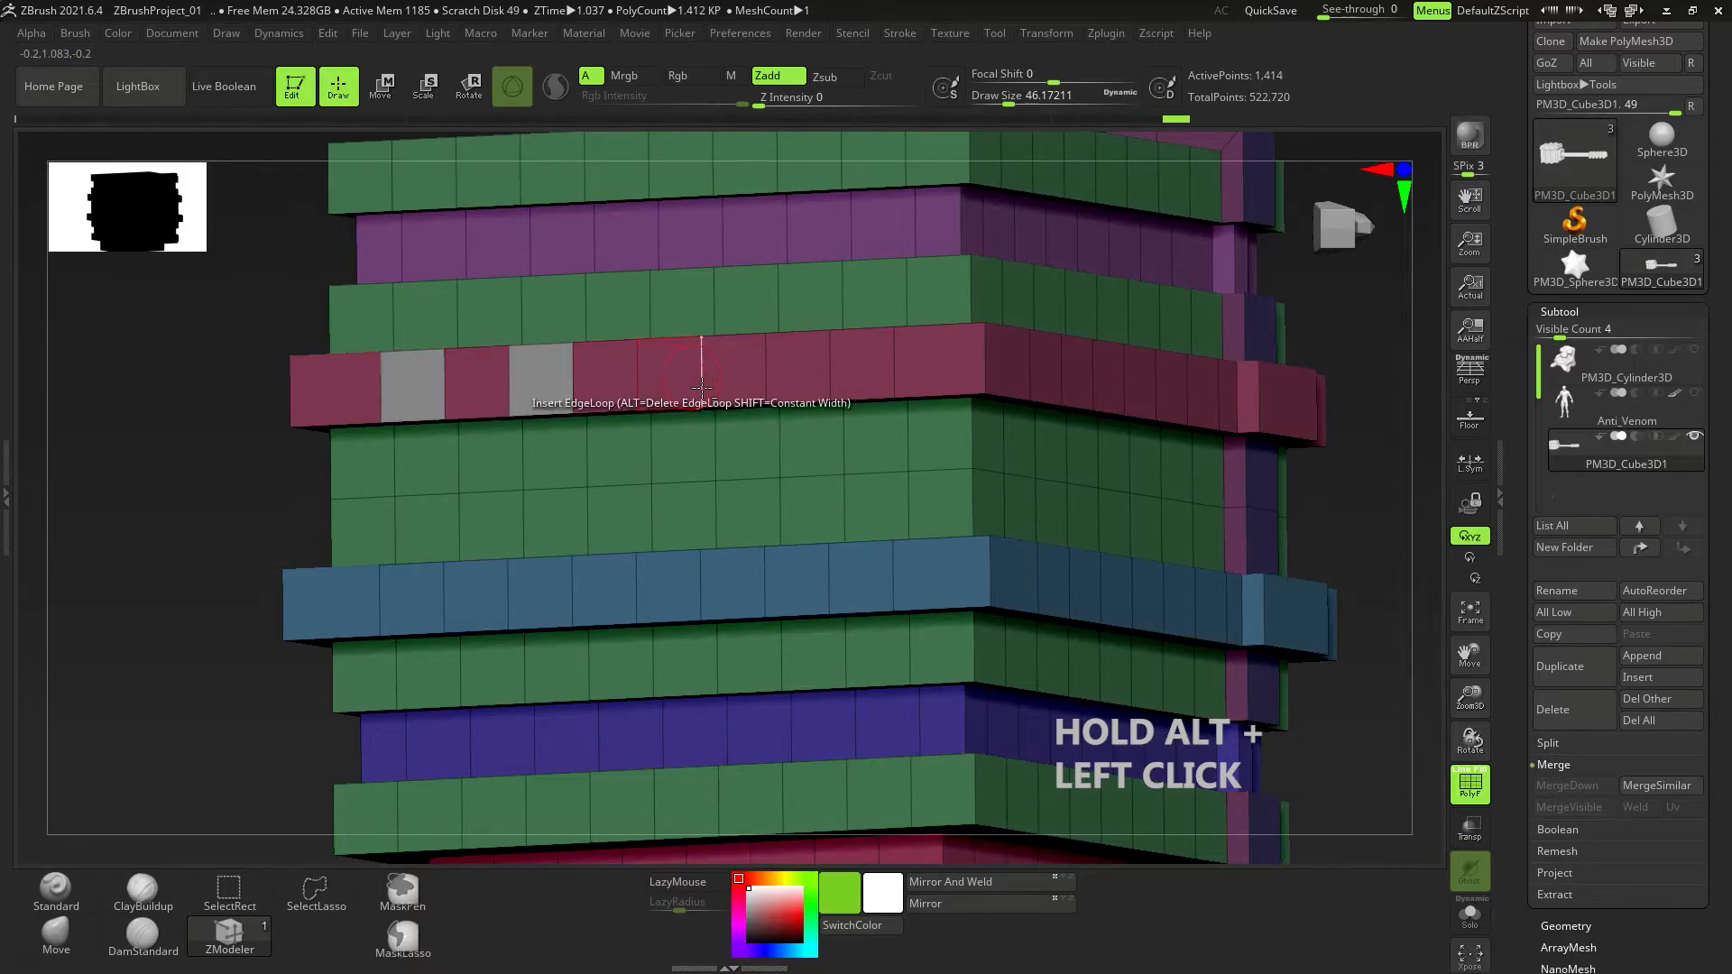
left_click(681, 389, "alt")
left_click(803, 386, "alt")
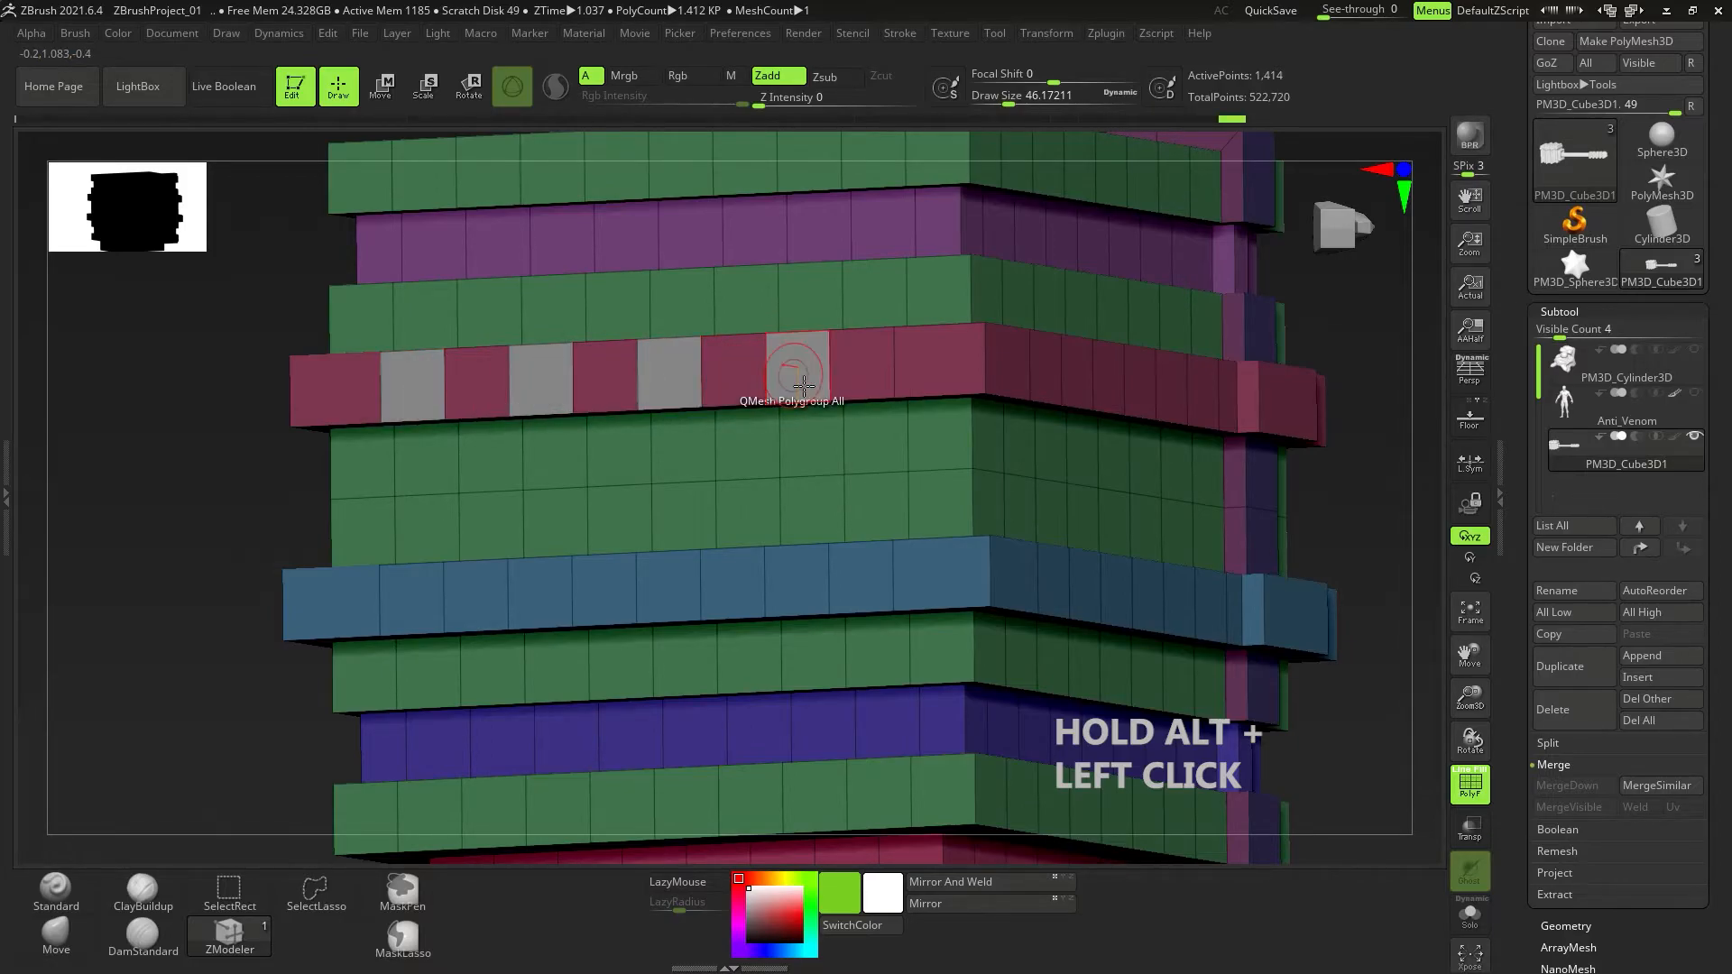
left_click(859, 582, "alt")
left_click(733, 587, "alt")
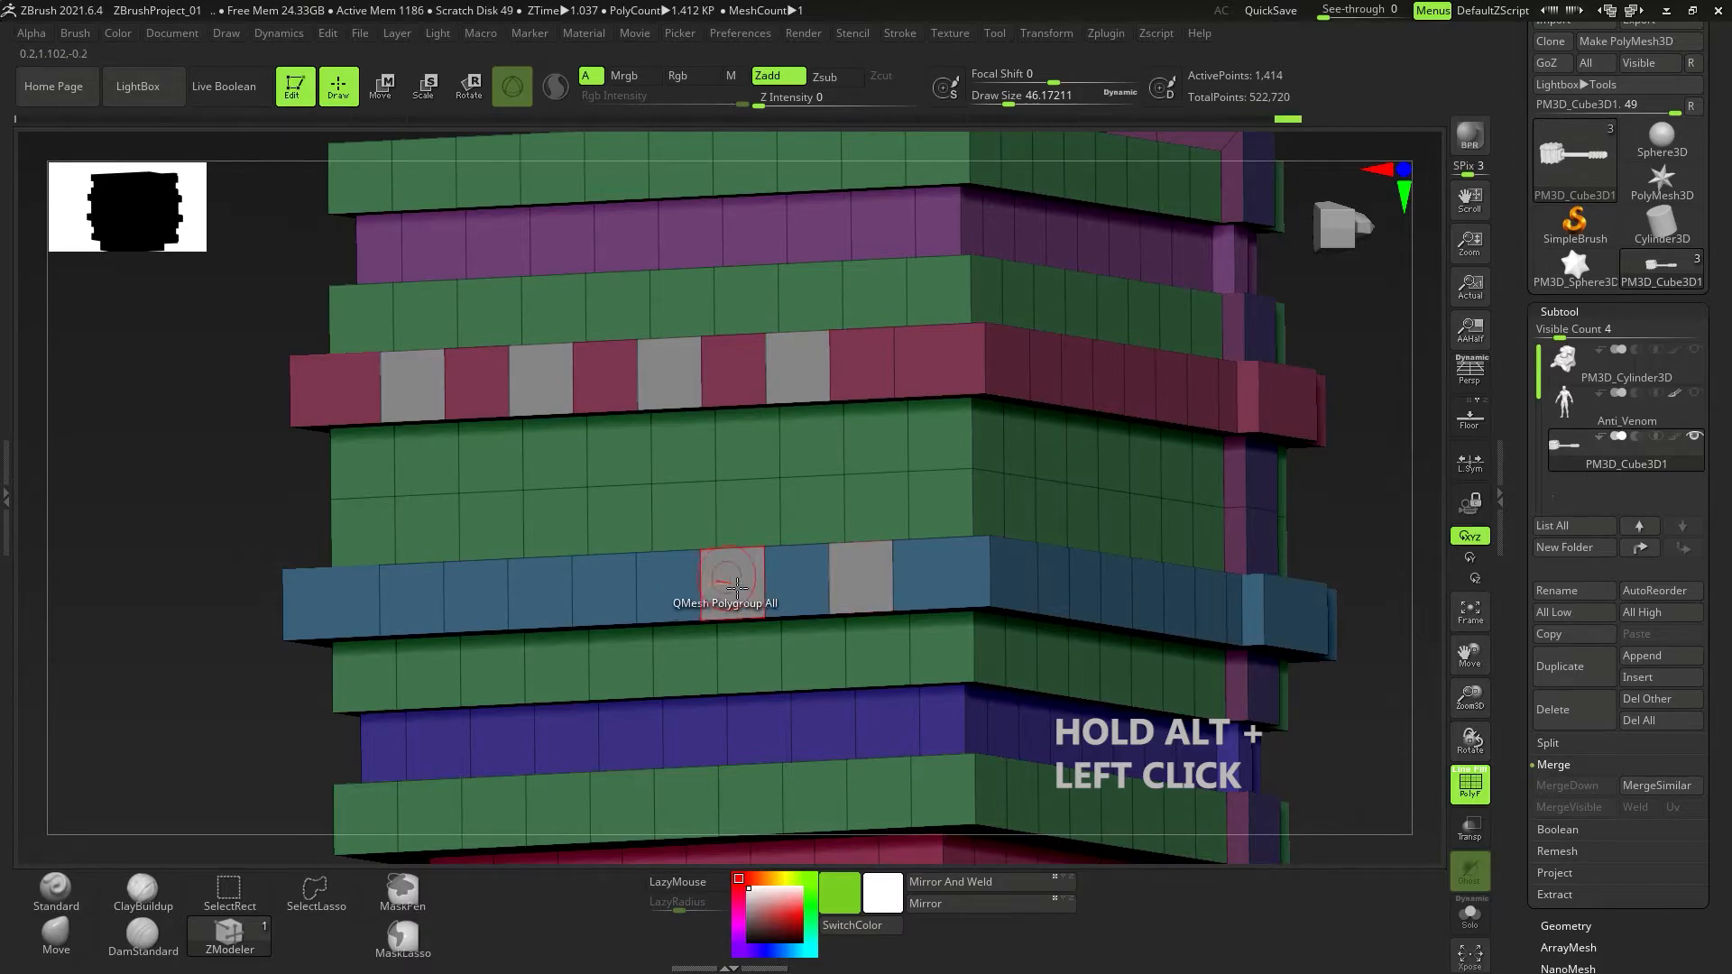
left_click(605, 591, "alt")
left_click(498, 599, "alt")
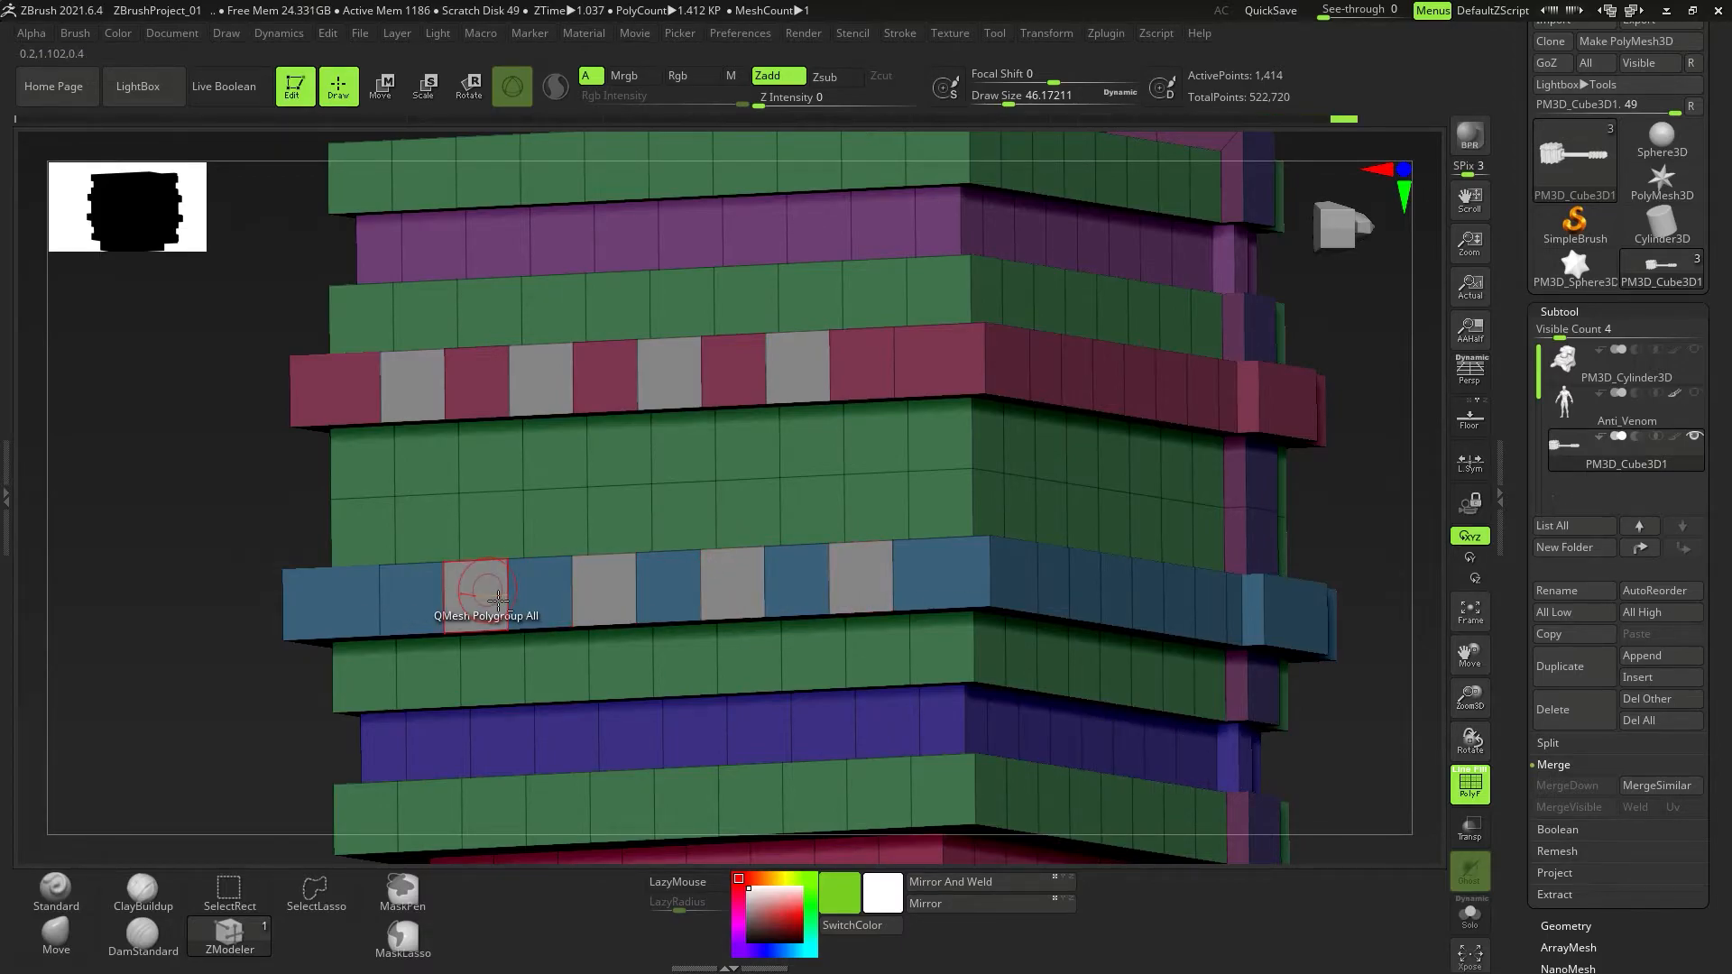
right_click_drag(587, 424, 551, 438)
key("space")
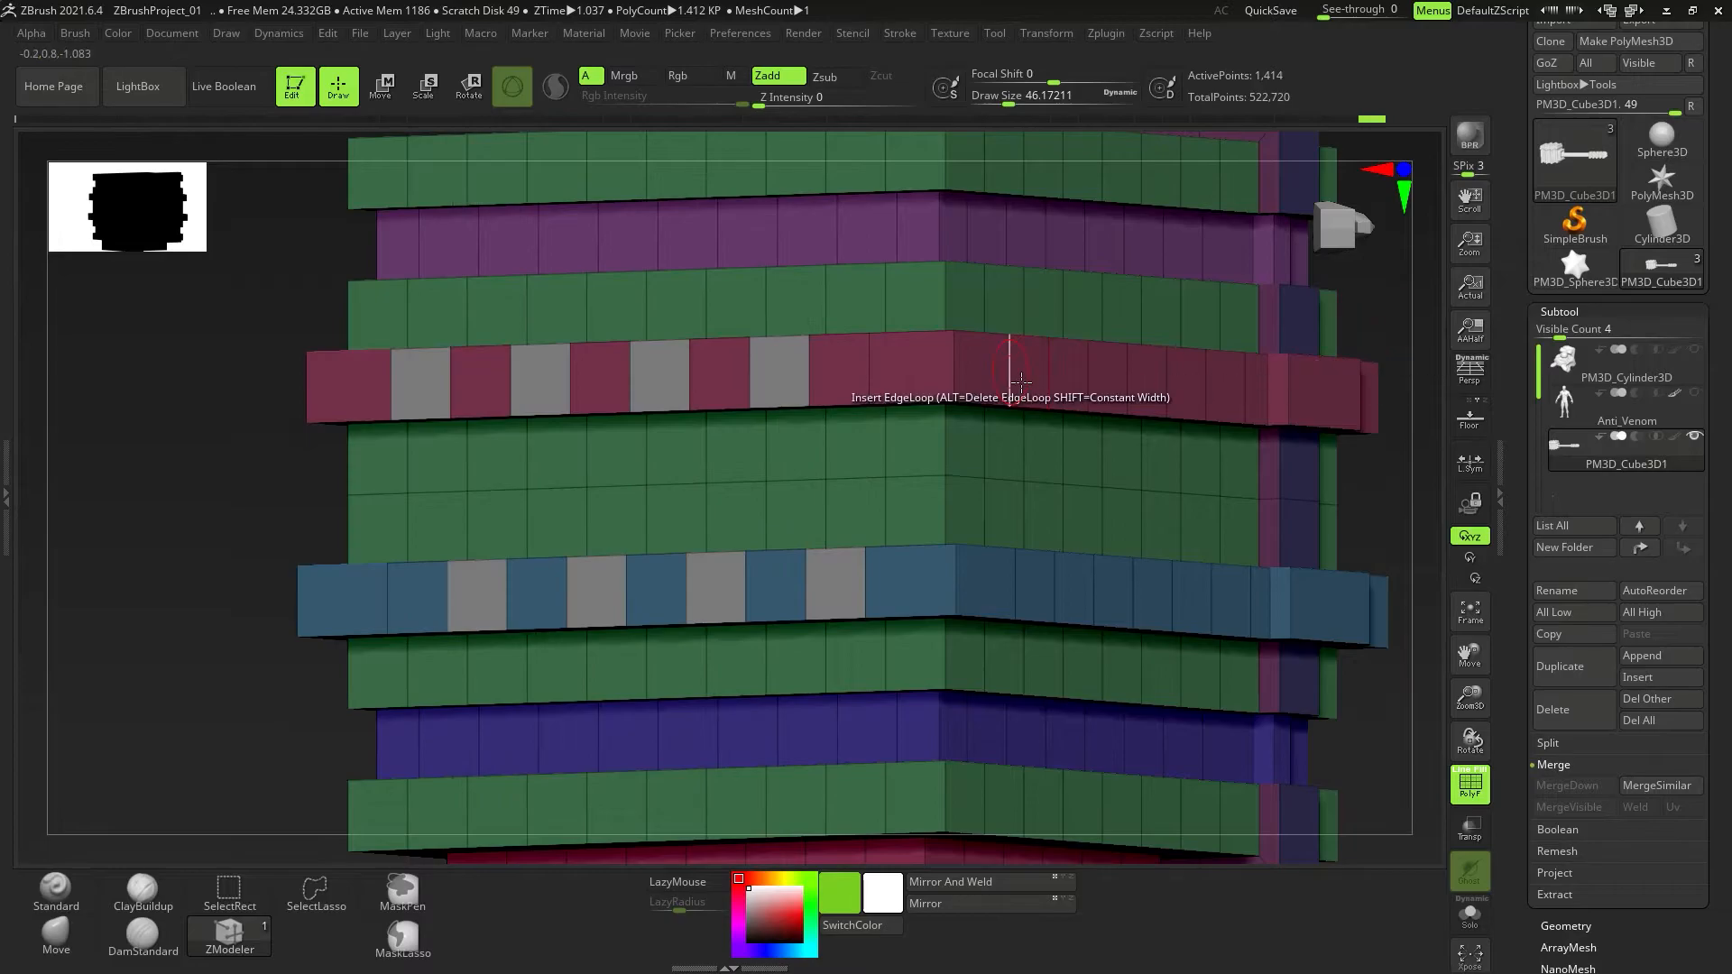
right_click_drag(1017, 378, 995, 388)
key("space")
right_click_drag(646, 306, 630, 319)
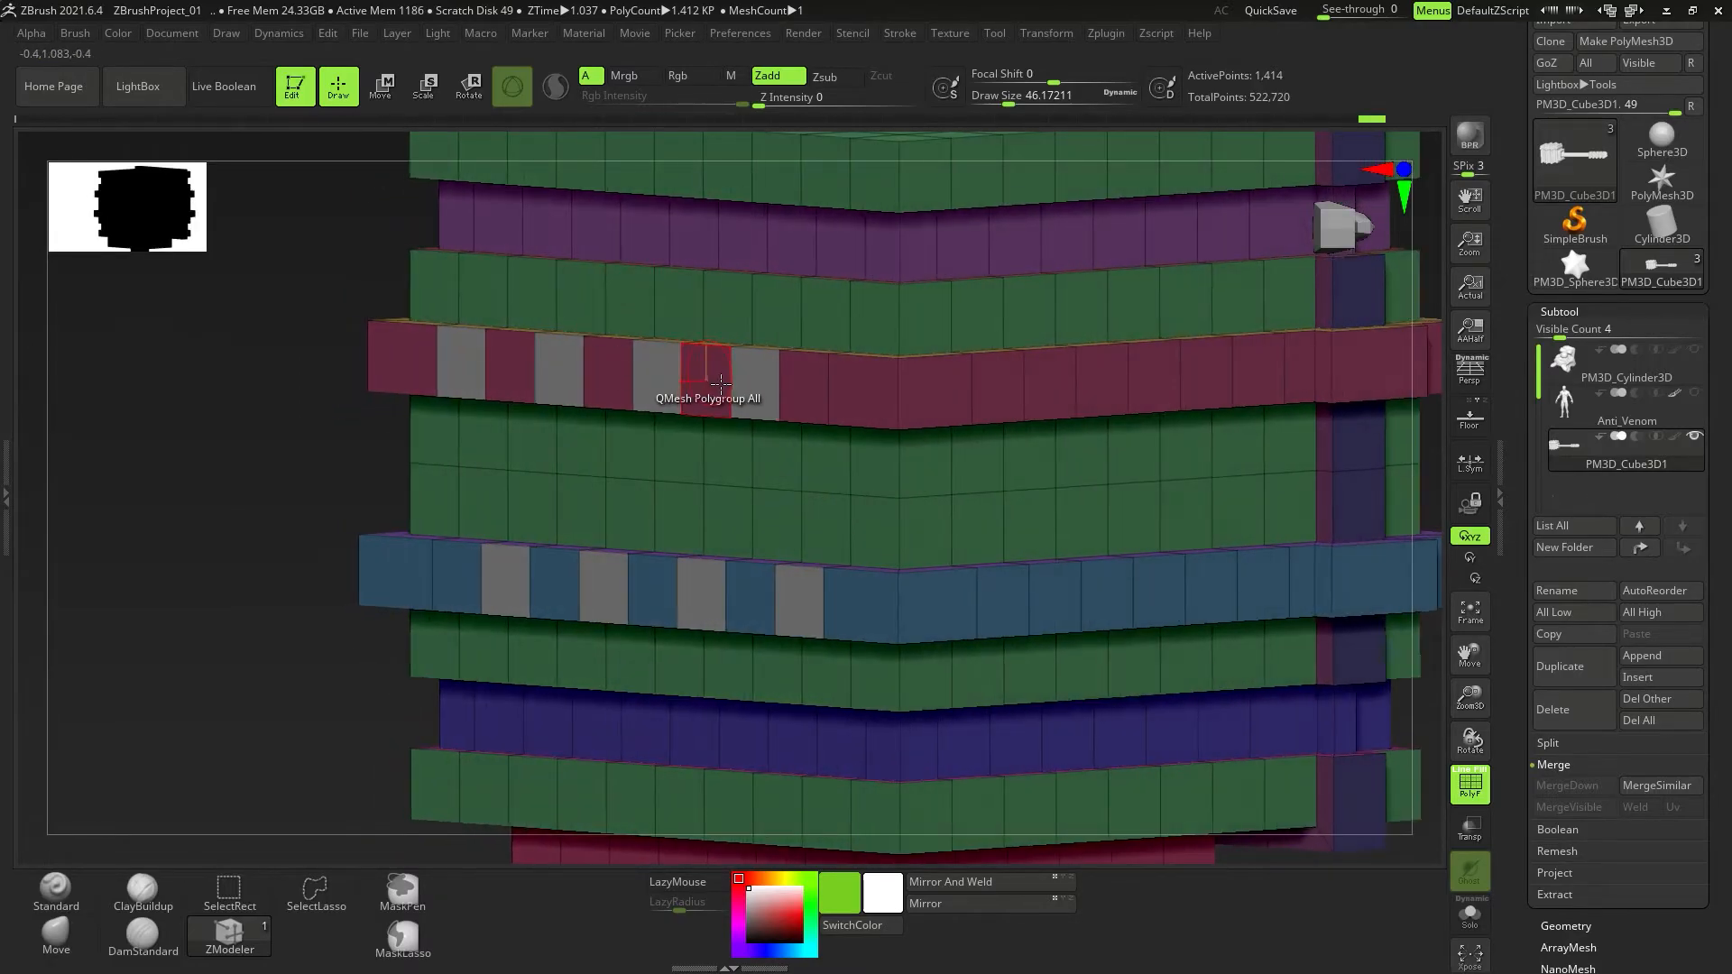
Extrude the eight white polygons on the red and blue bands outward into blocks using QMesh with target Polygroup All.
key("space")
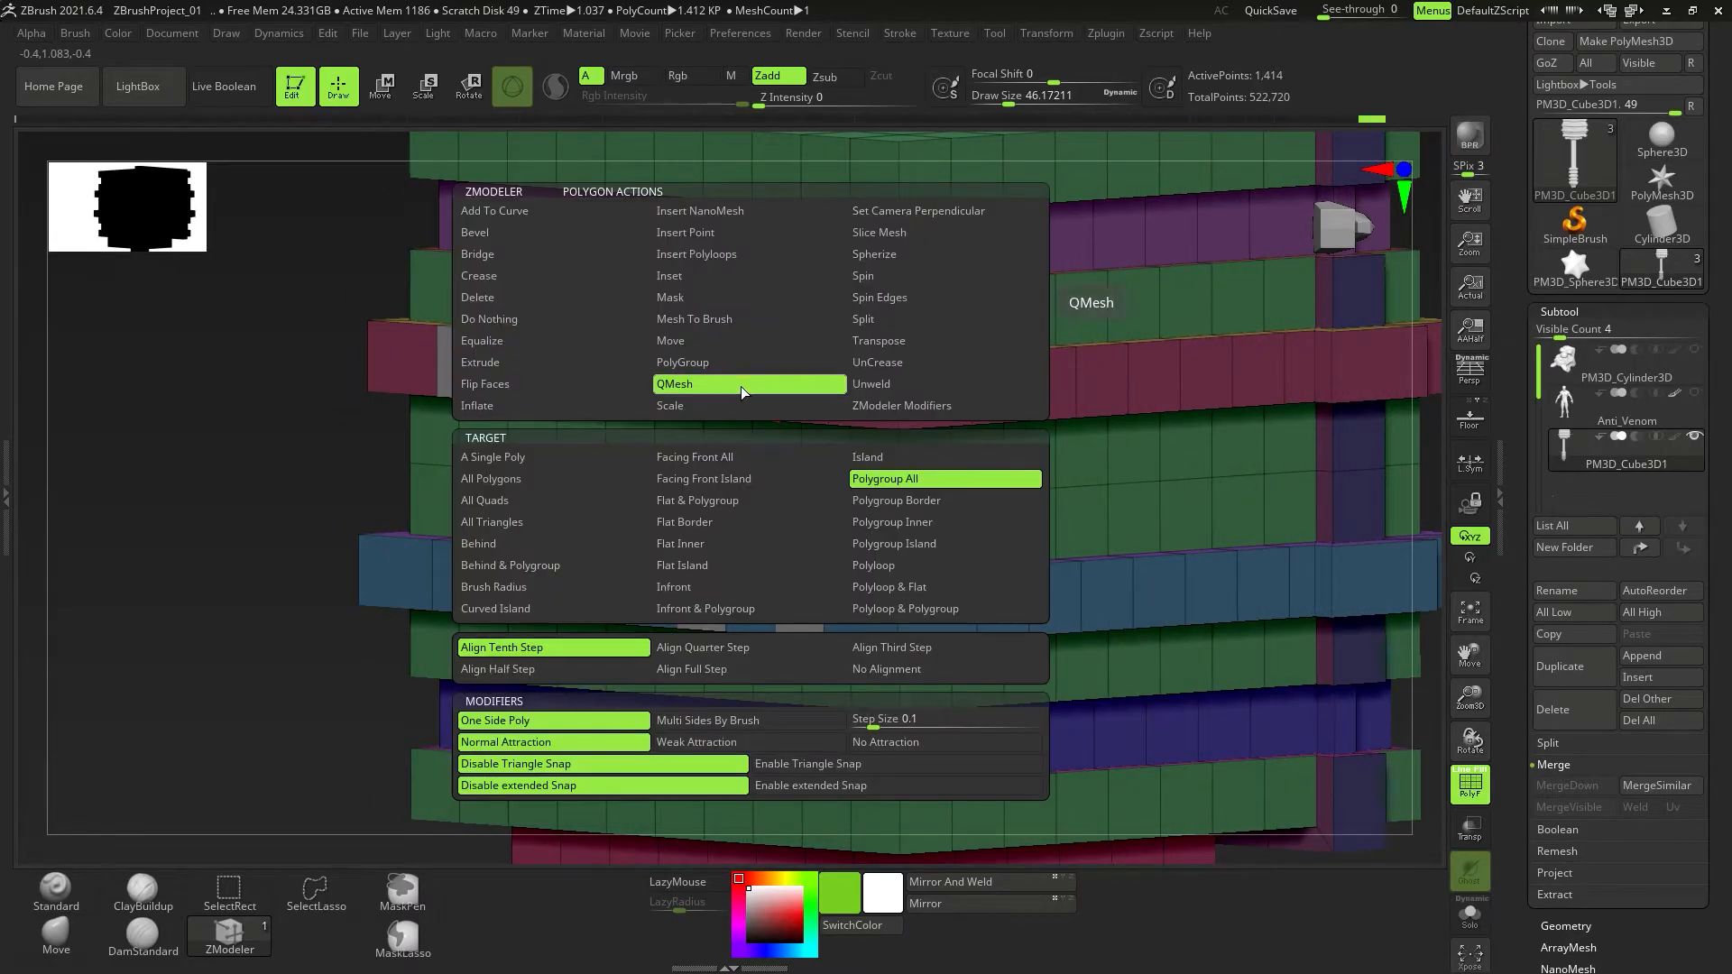
left_click(827, 448)
left_click_drag(767, 388, 600, 417)
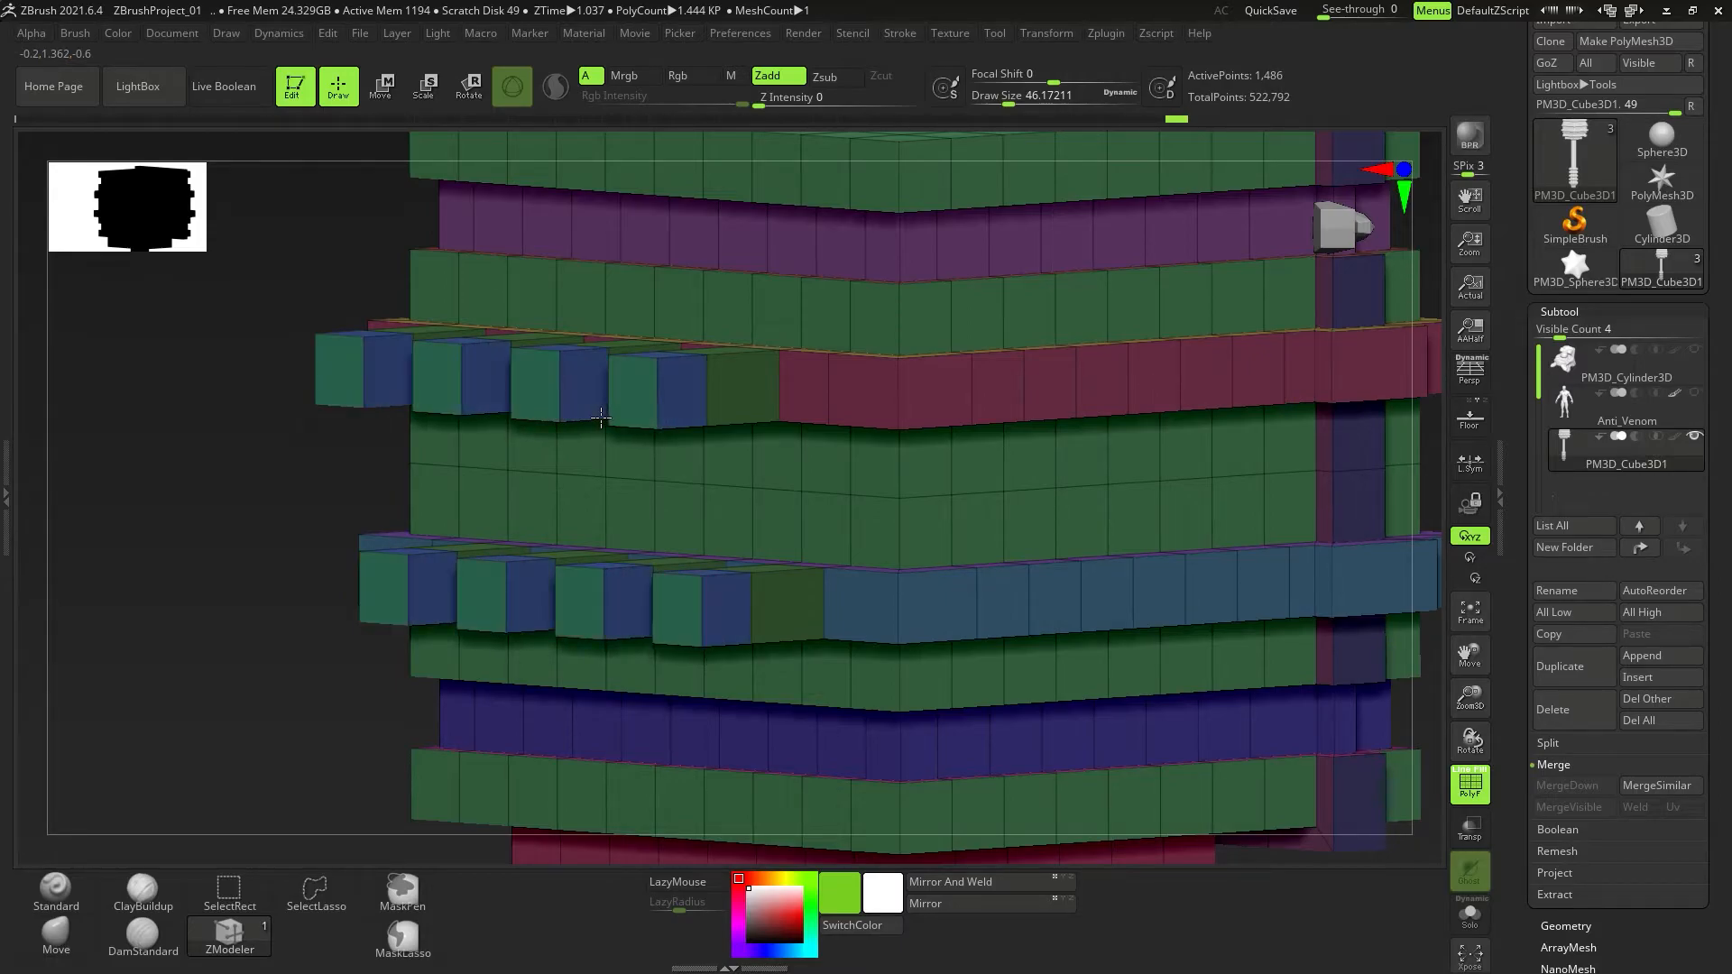
Scale down the end faces of the eight extruded blocks with the Scale polygon action and target Polygroup All.
key("space")
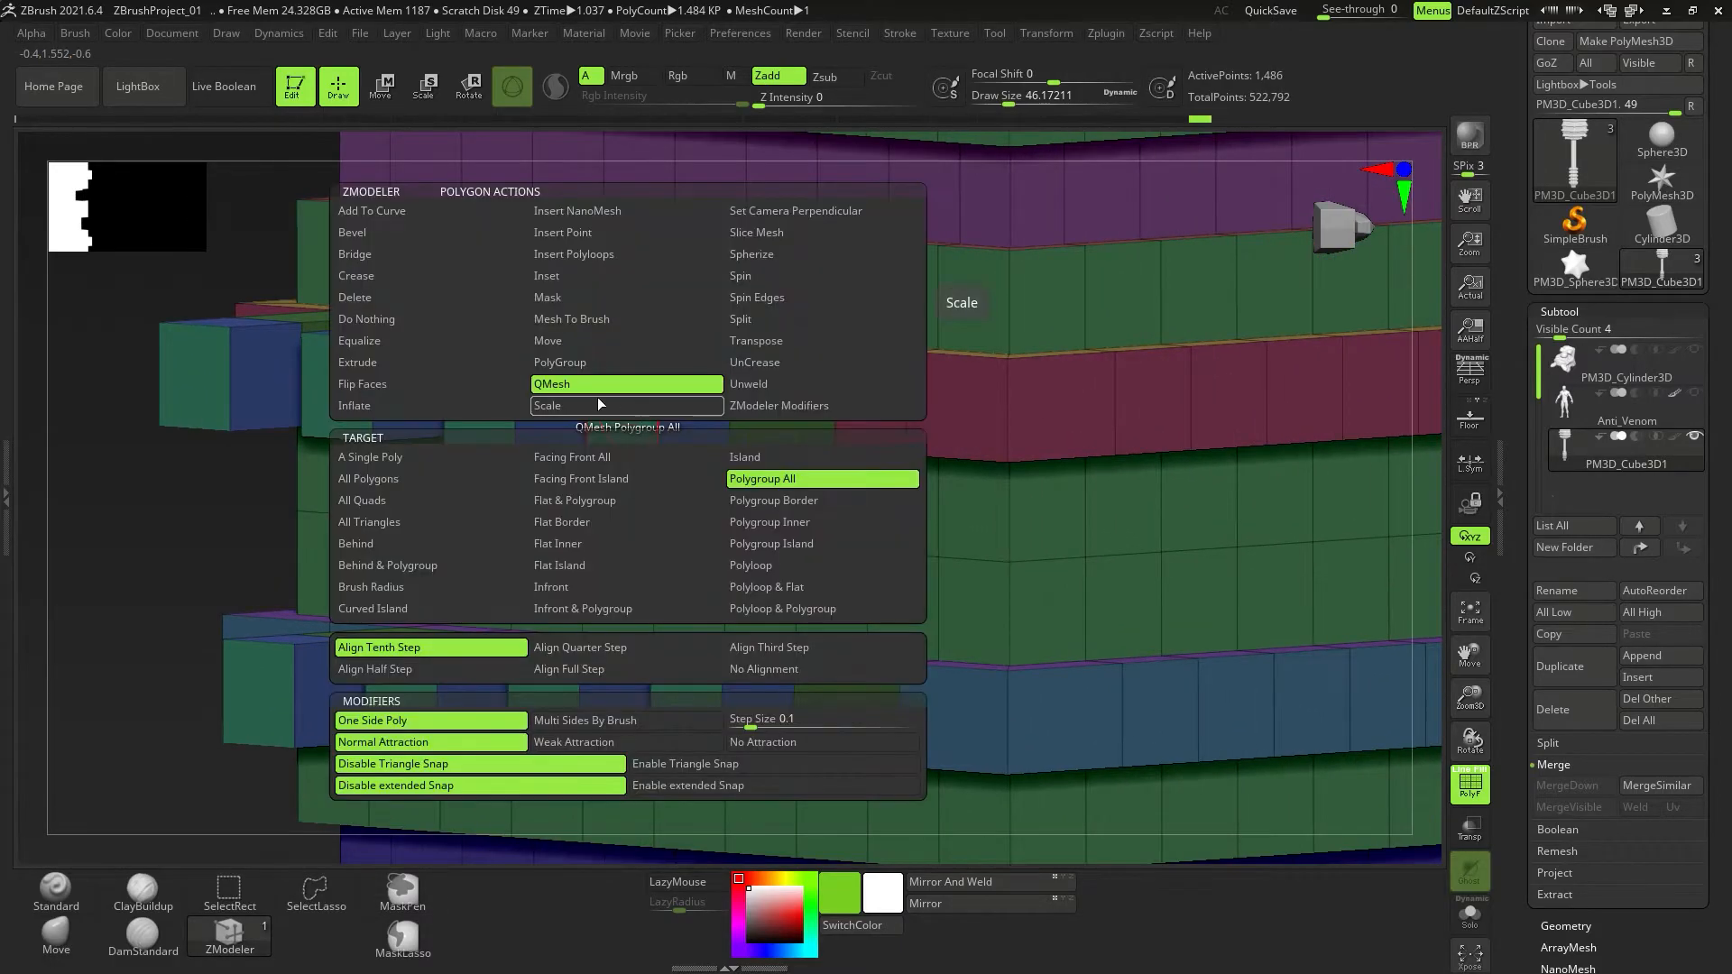
left_click(558, 406)
left_click_drag(617, 425, 509, 420)
Turn off the polyframe display so the cube shows as plain grey geometry.
mouse_move(640, 422)
right_mouse_down("ctrl")
mouse_move(657, 480)
mouse_move(638, 379)
mouse_move(592, 399)
mouse_move(637, 398)
right_mouse_up("ctrl")
key("shift+f")
right_click_drag(723, 457, 739, 514)
key("ctrl")
key("shift+f")
key("shift+f")
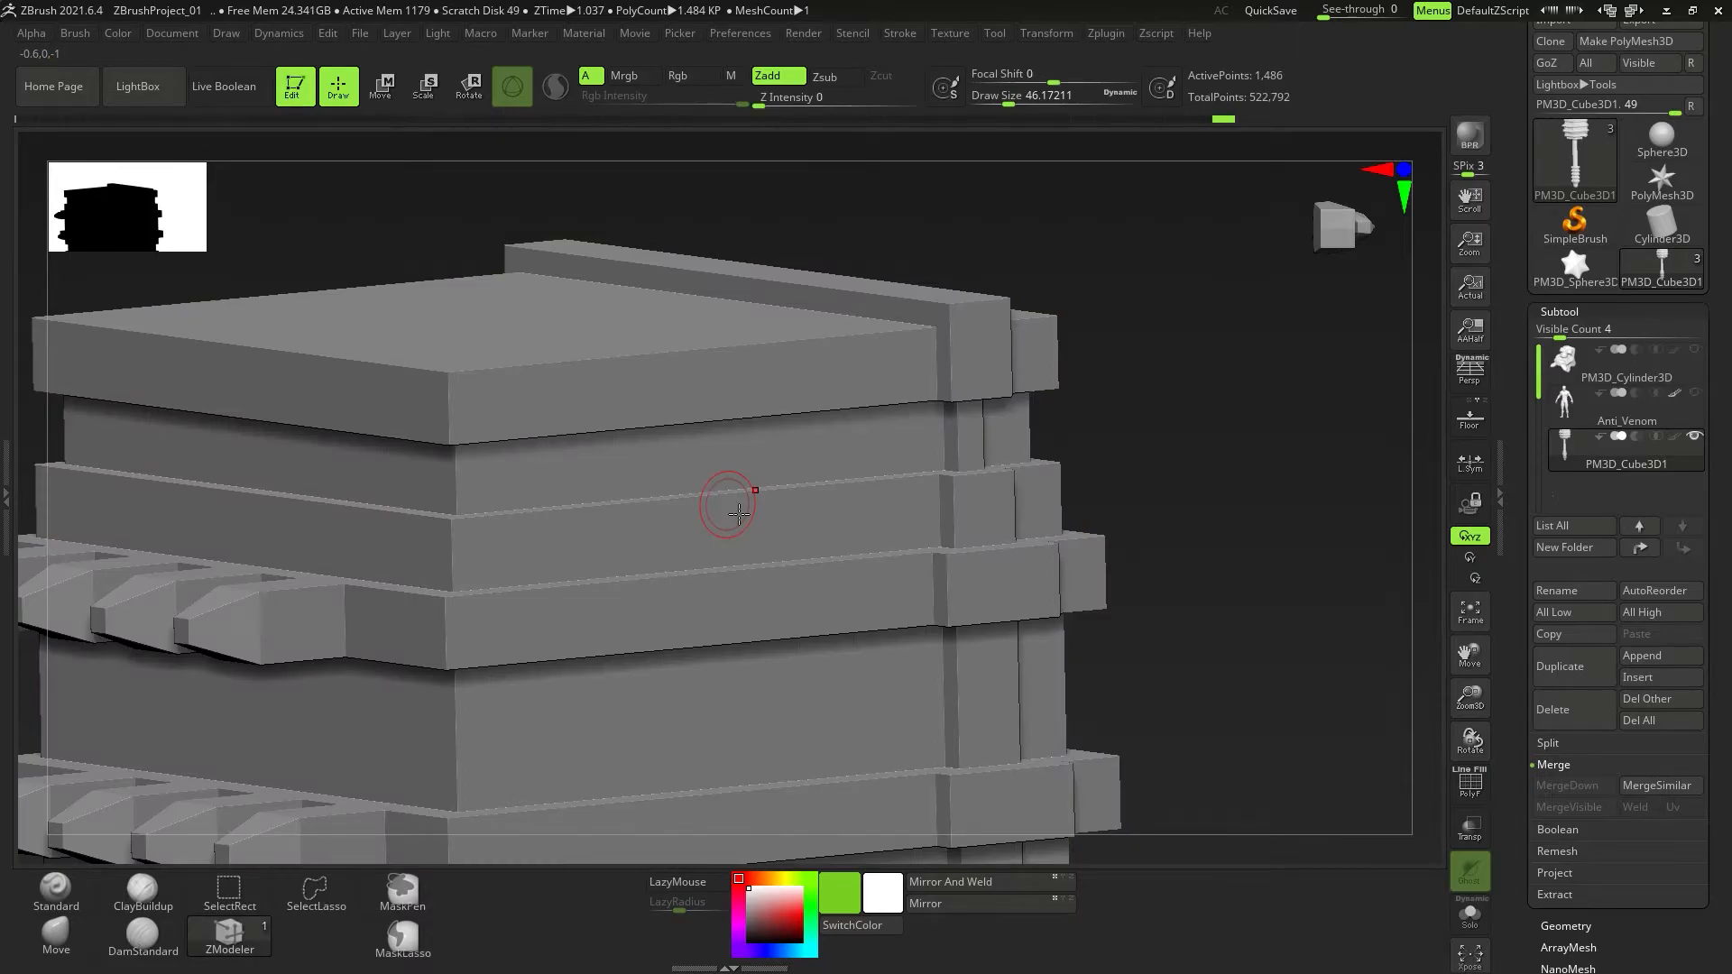
Preview the model with Dynamic Subdiv smoothing and return it to the unsmoothed low-poly view.
key("d")
right_click_drag(804, 485, 739, 372, "ctrl")
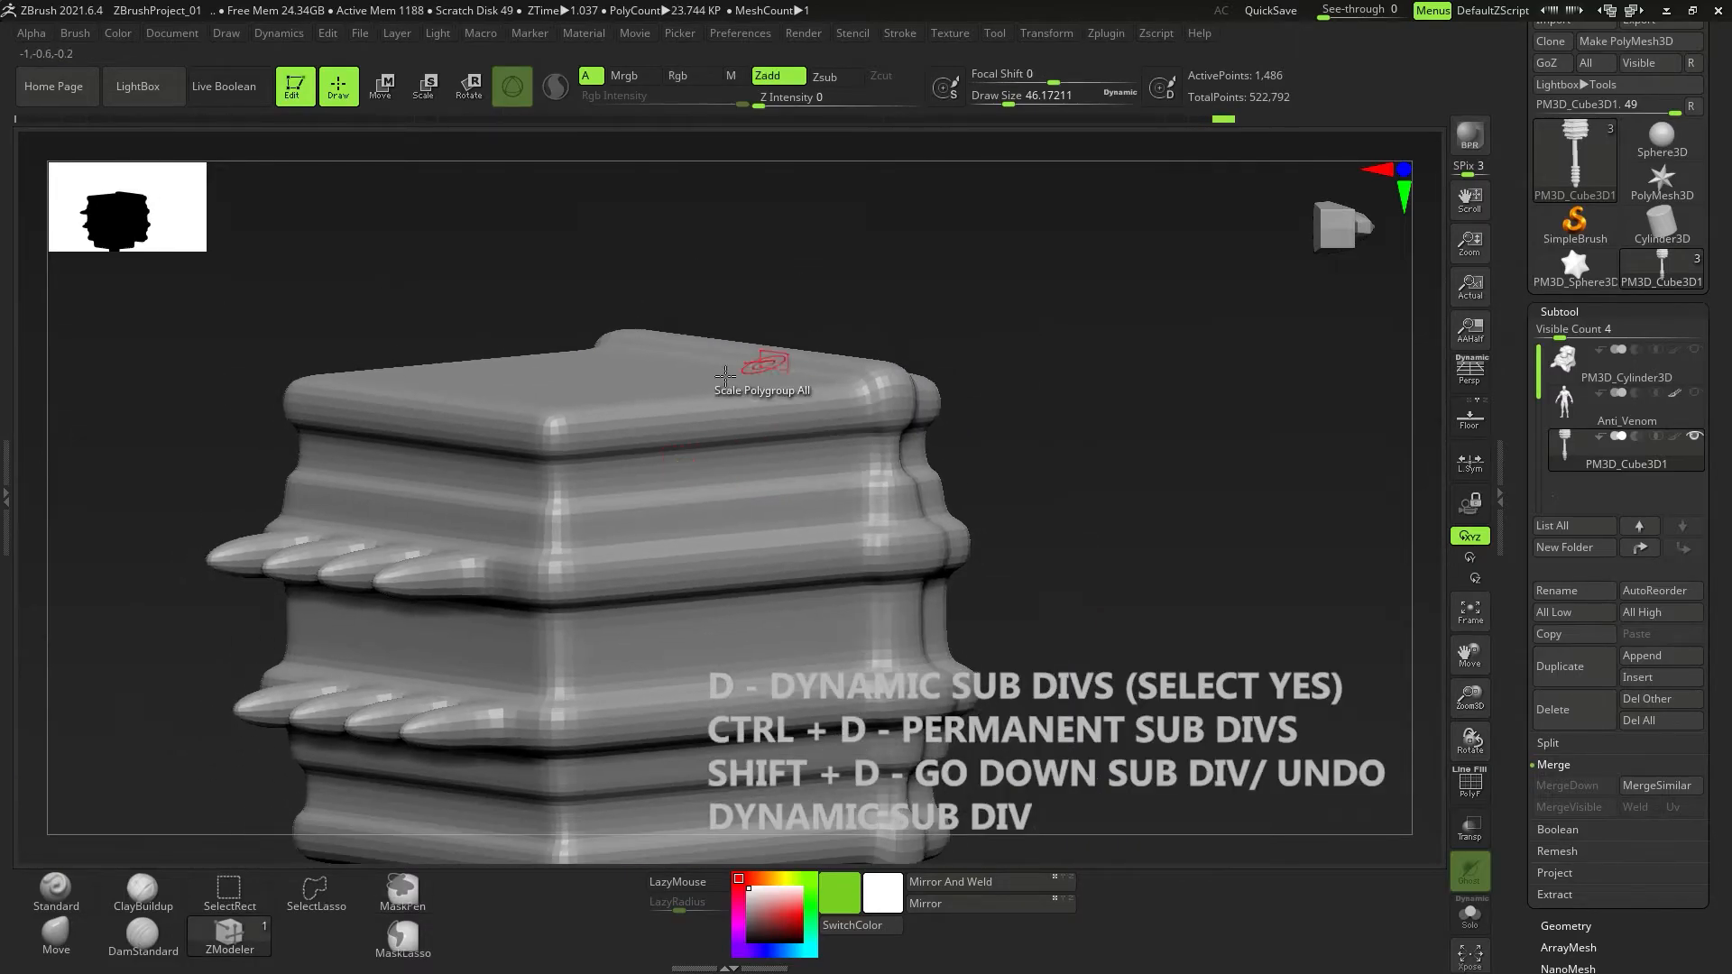
mouse_move(891, 472)
right_mouse_down()
mouse_move(813, 442)
mouse_move(880, 488)
mouse_move(901, 480)
right_mouse_up()
key("shift+d")
right_click_drag(722, 460, 719, 535, "alt")
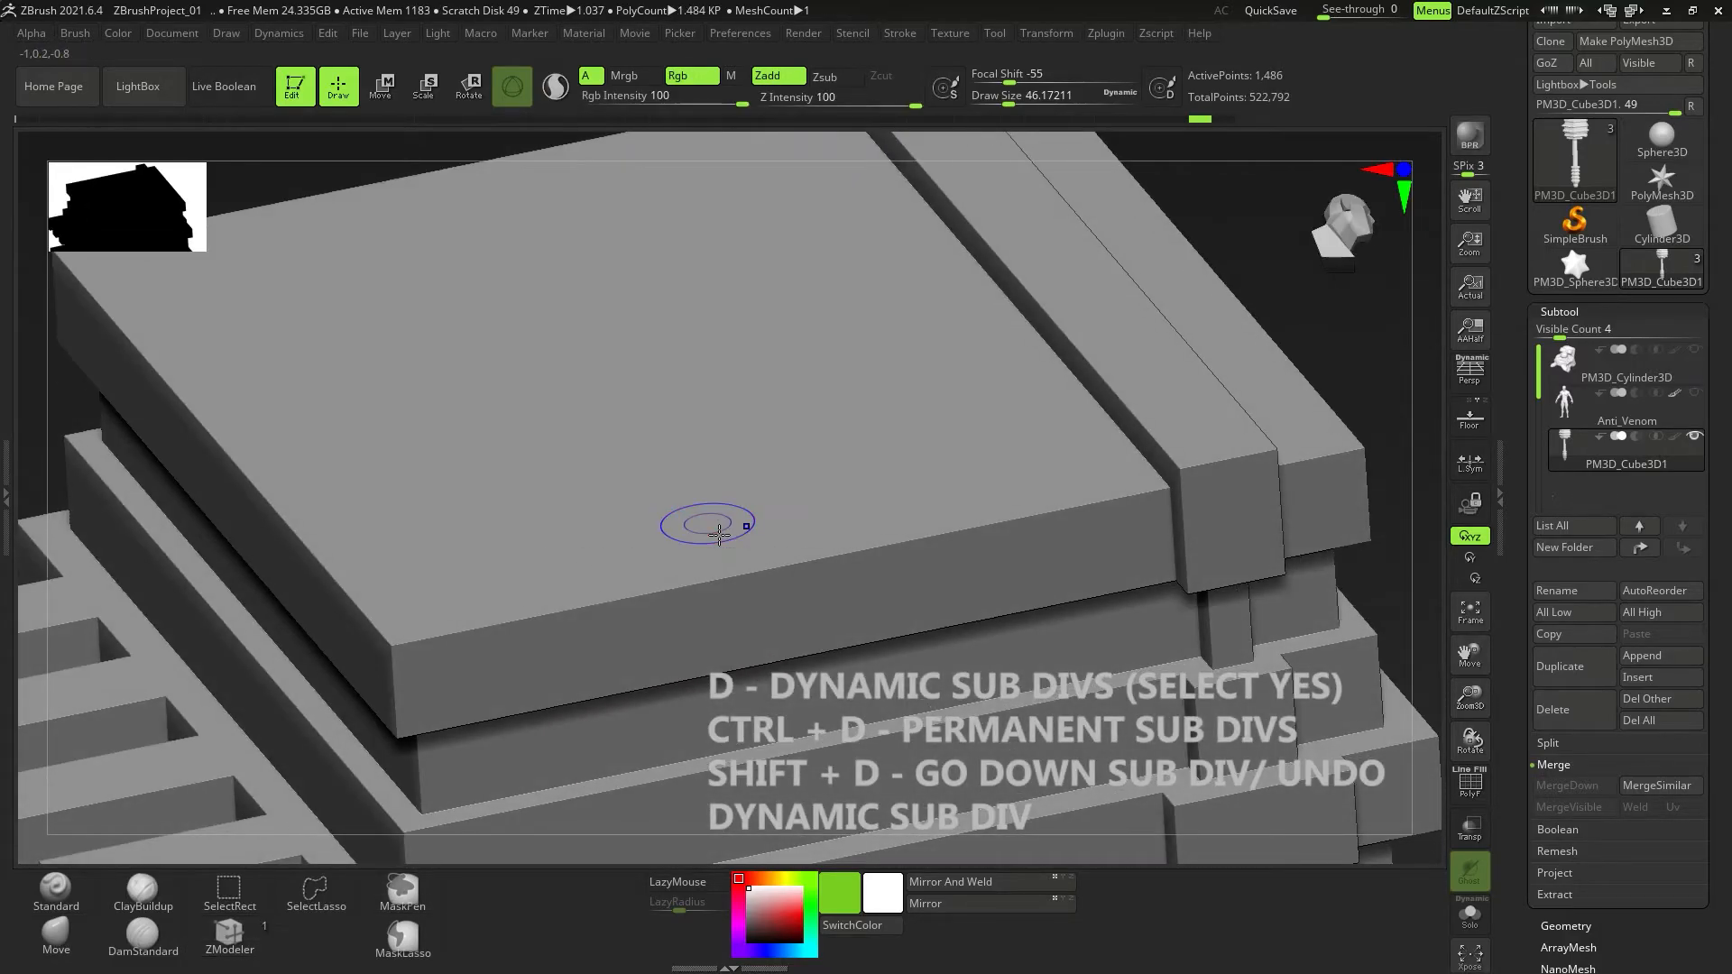
Permanently subdivide the cube mesh three times.
key("d")
key("d")
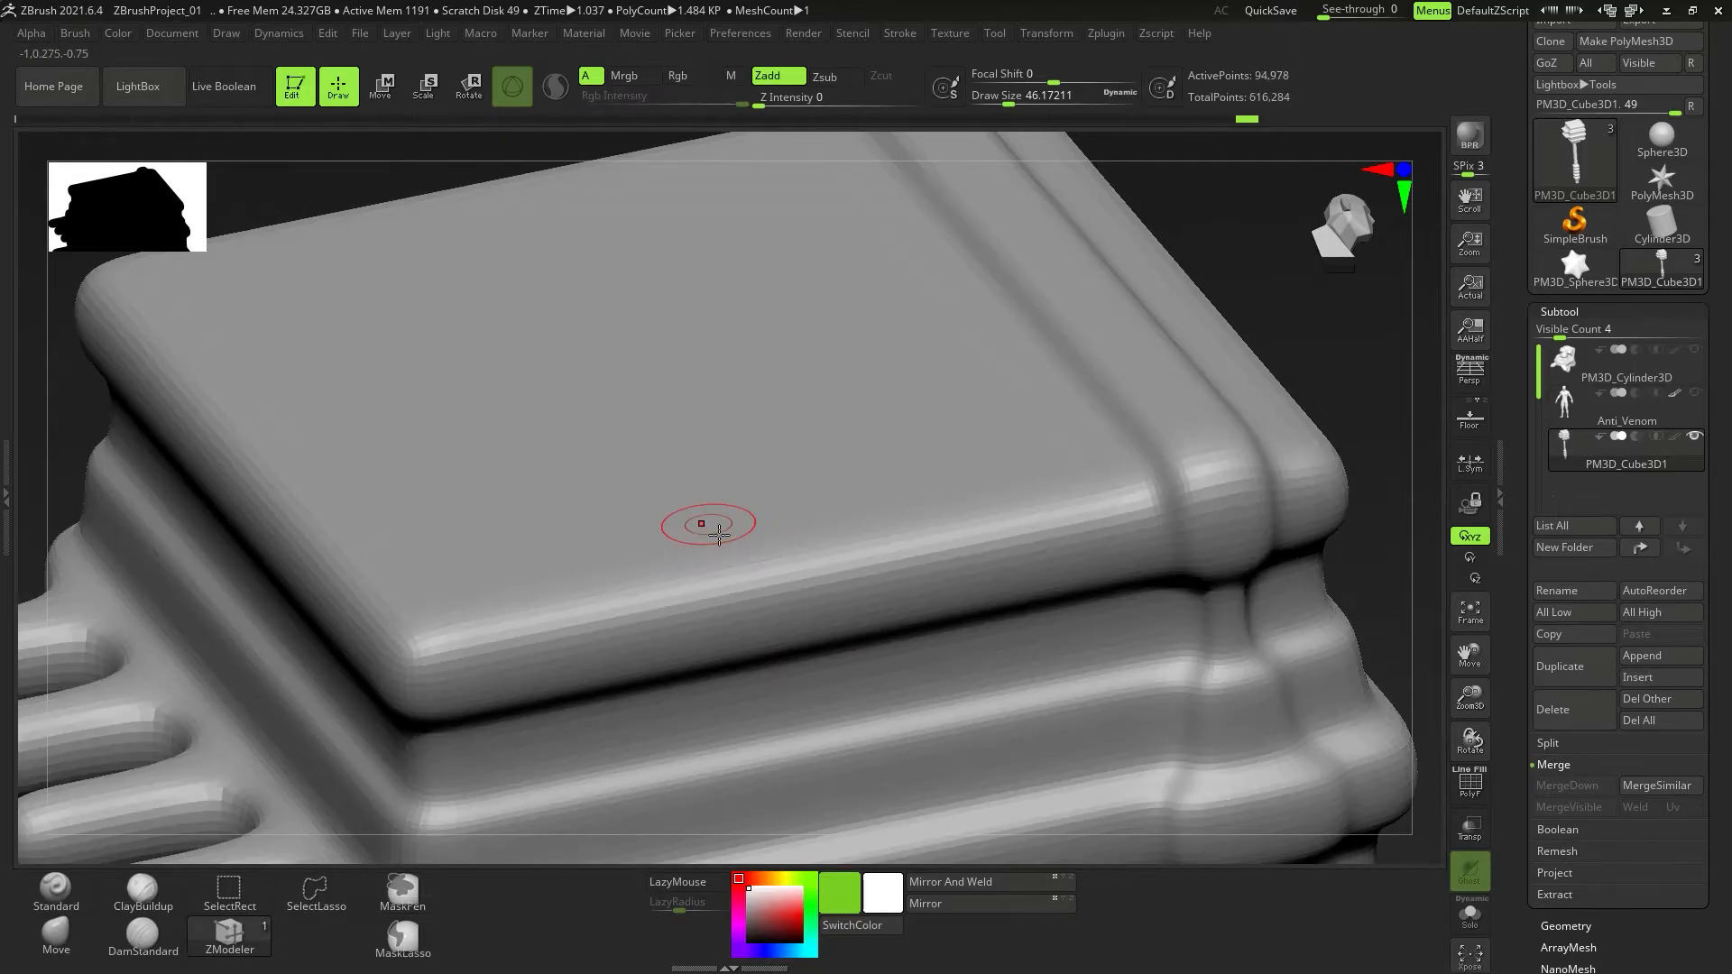
right_click_drag(721, 523, 752, 530)
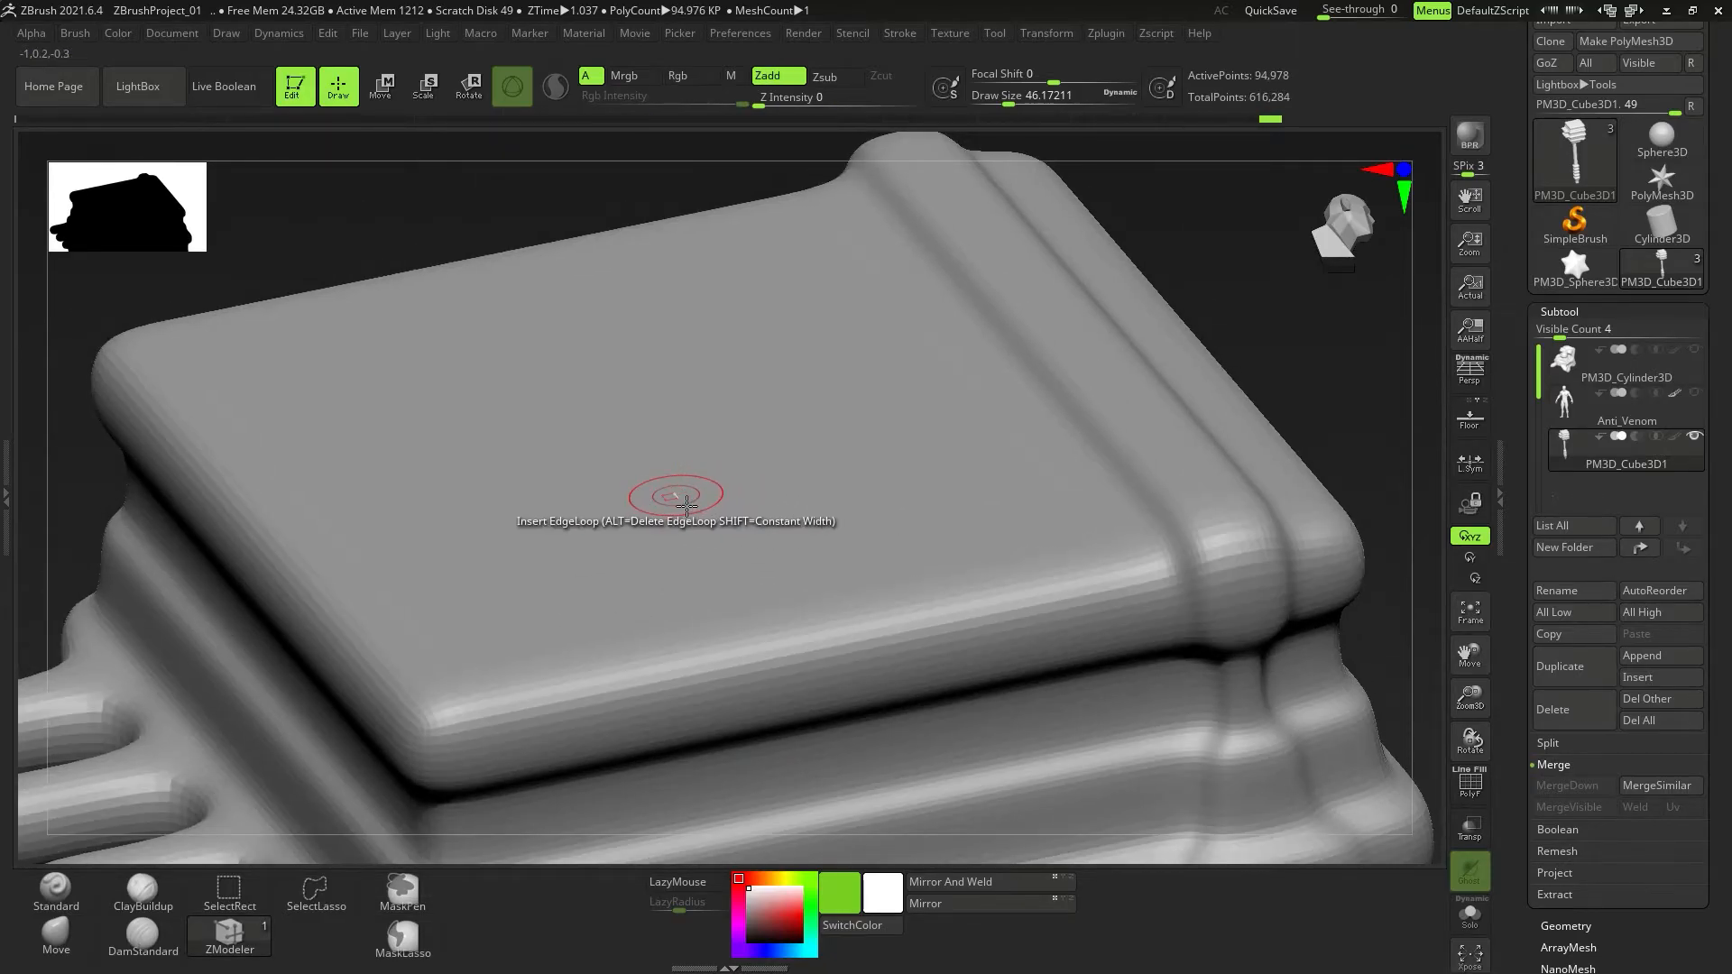
Enlarge the draw size to about 187 and pull a large bulge out of the cube's upper face with the Move brush.
key("s")
left_click_drag(677, 502, 711, 502)
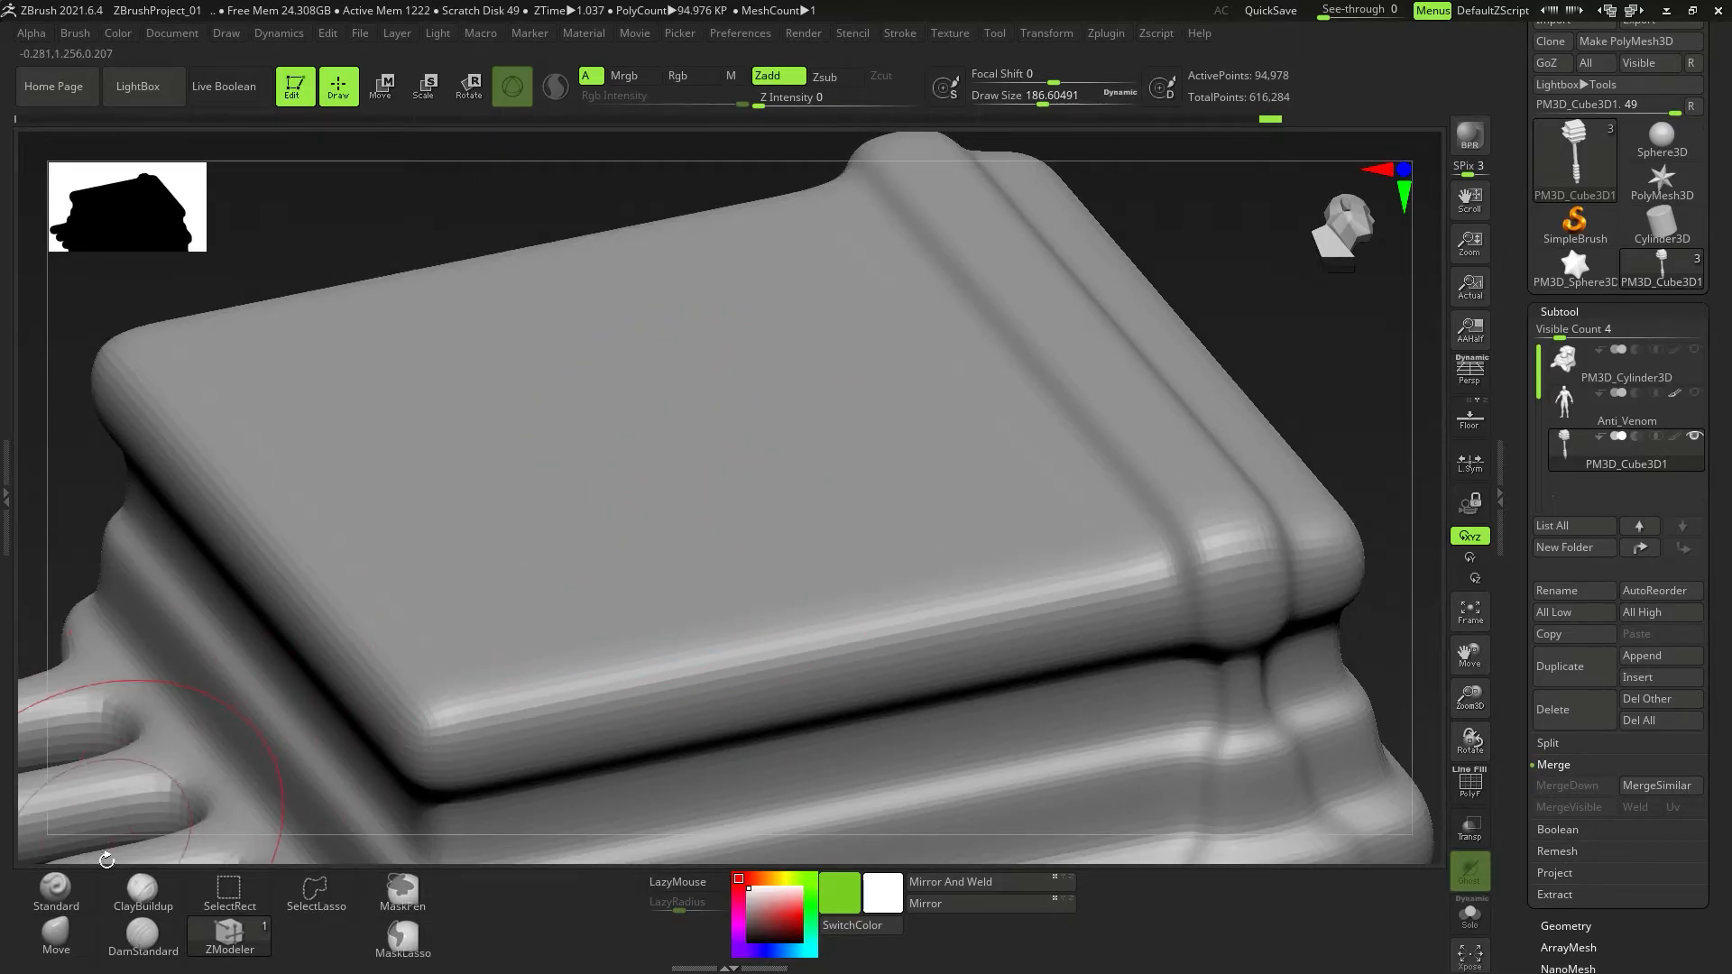
left_click(32, 933)
left_click_drag(619, 472, 875, 623, "alt")
mouse_move(719, 425)
right_mouse_down()
mouse_move(692, 503)
mouse_move(688, 480)
right_mouse_up()
left_click_drag(688, 479, 781, 311)
left_click_drag(605, 442, 397, 401)
left_click_drag(662, 356, 682, 314)
left_click_drag(711, 406, 803, 388)
left_click_drag(630, 349, 636, 302)
mouse_move(496, 415)
right_mouse_down("ctrl")
mouse_move(401, 434)
mouse_move(649, 479)
mouse_move(622, 480)
right_mouse_up("ctrl")
Permanently subdivide the mesh once more and examine the smoothness of the bulge.
key("ctrl+d")
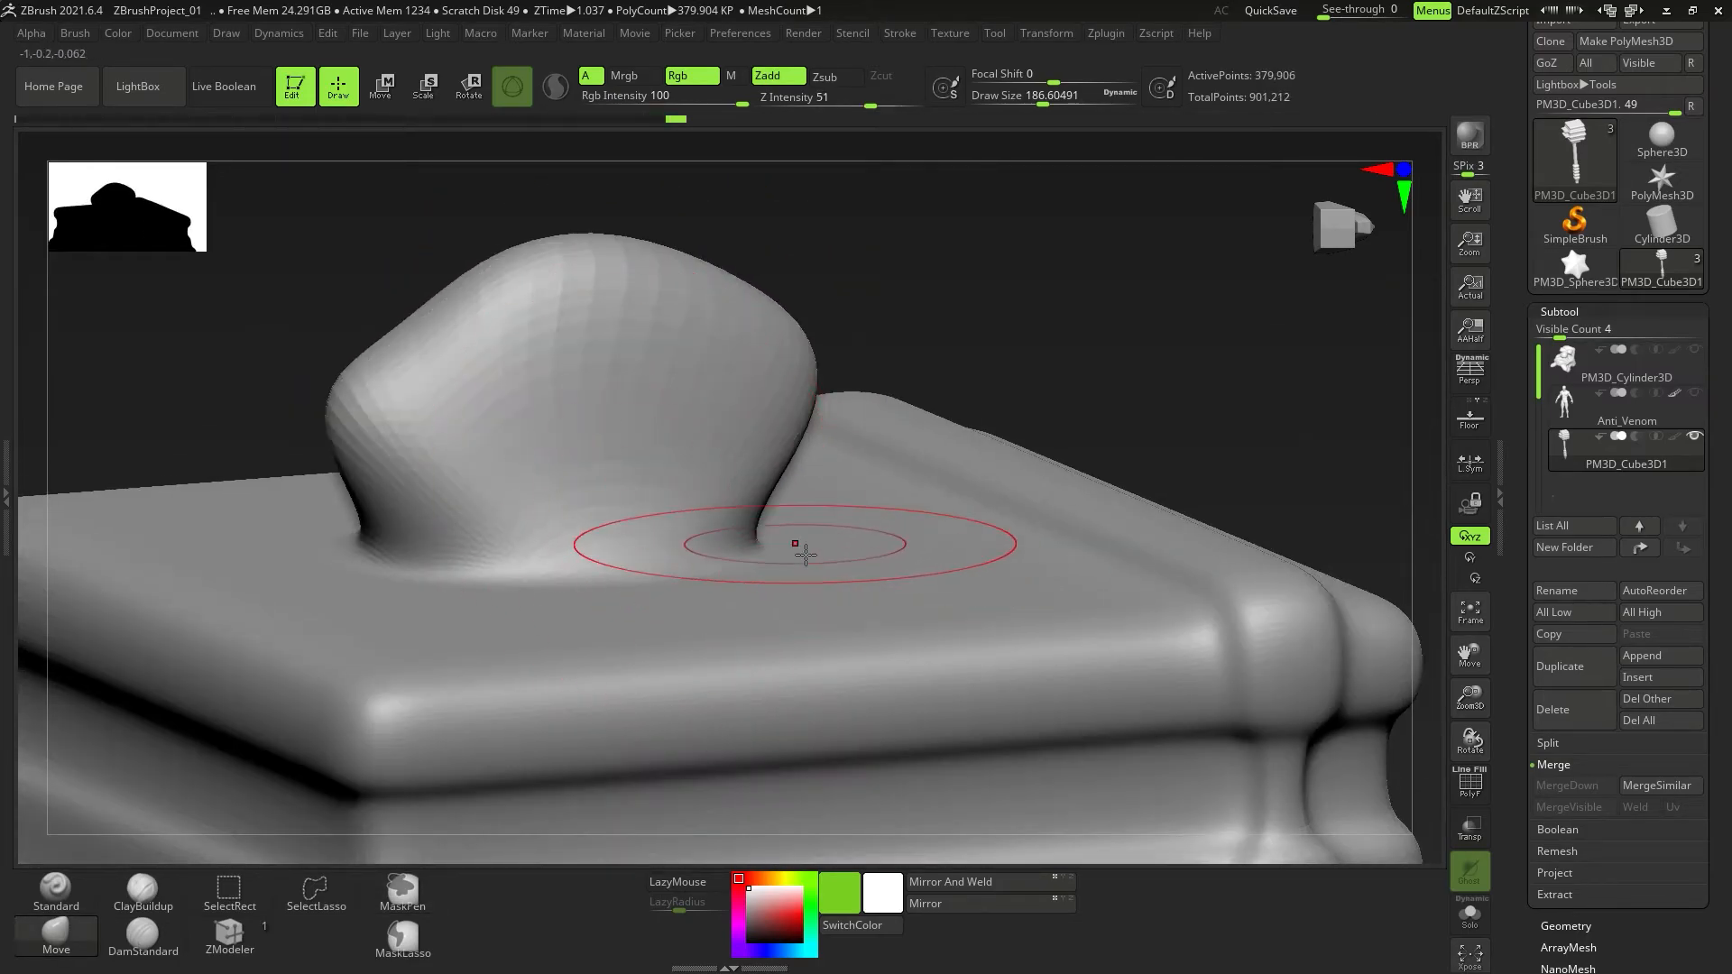
key("shift+f")
key("shift+f")
right_click_drag(824, 604, 848, 645, "ctrl")
mouse_move(848, 645)
right_mouse_down()
mouse_move(874, 692)
mouse_move(704, 508)
right_mouse_up()
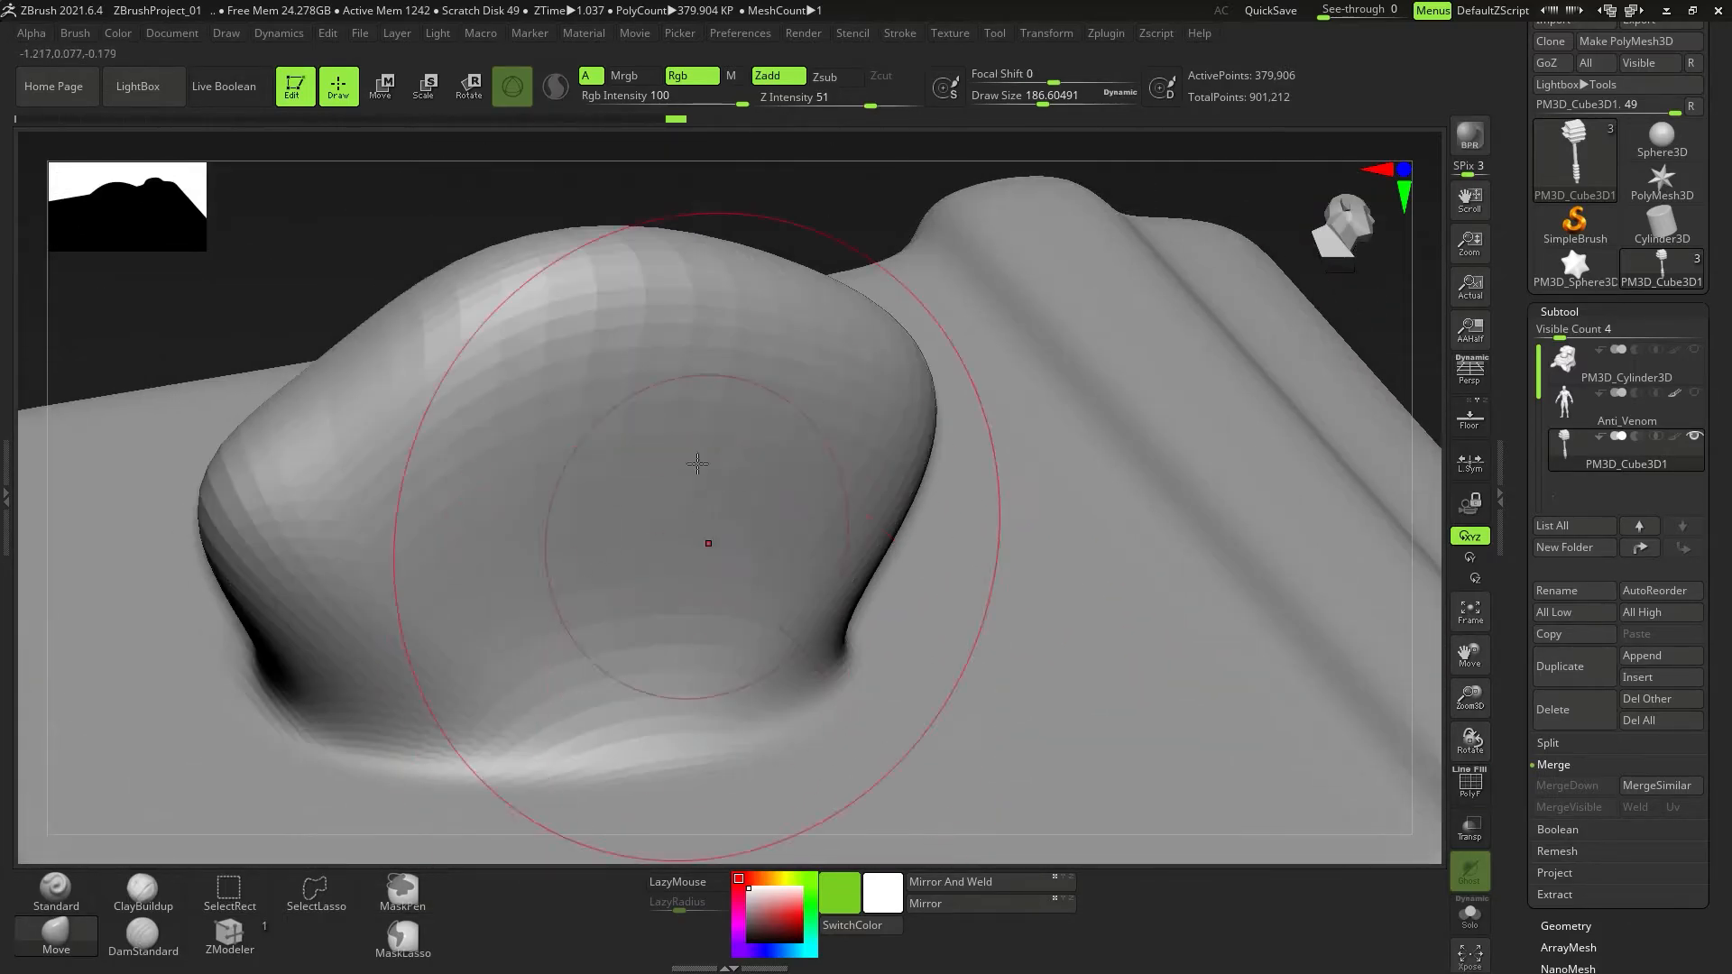
mouse_move(681, 399)
right_mouse_down("ctrl")
mouse_move(622, 522)
mouse_move(1047, 441)
right_mouse_up("ctrl")
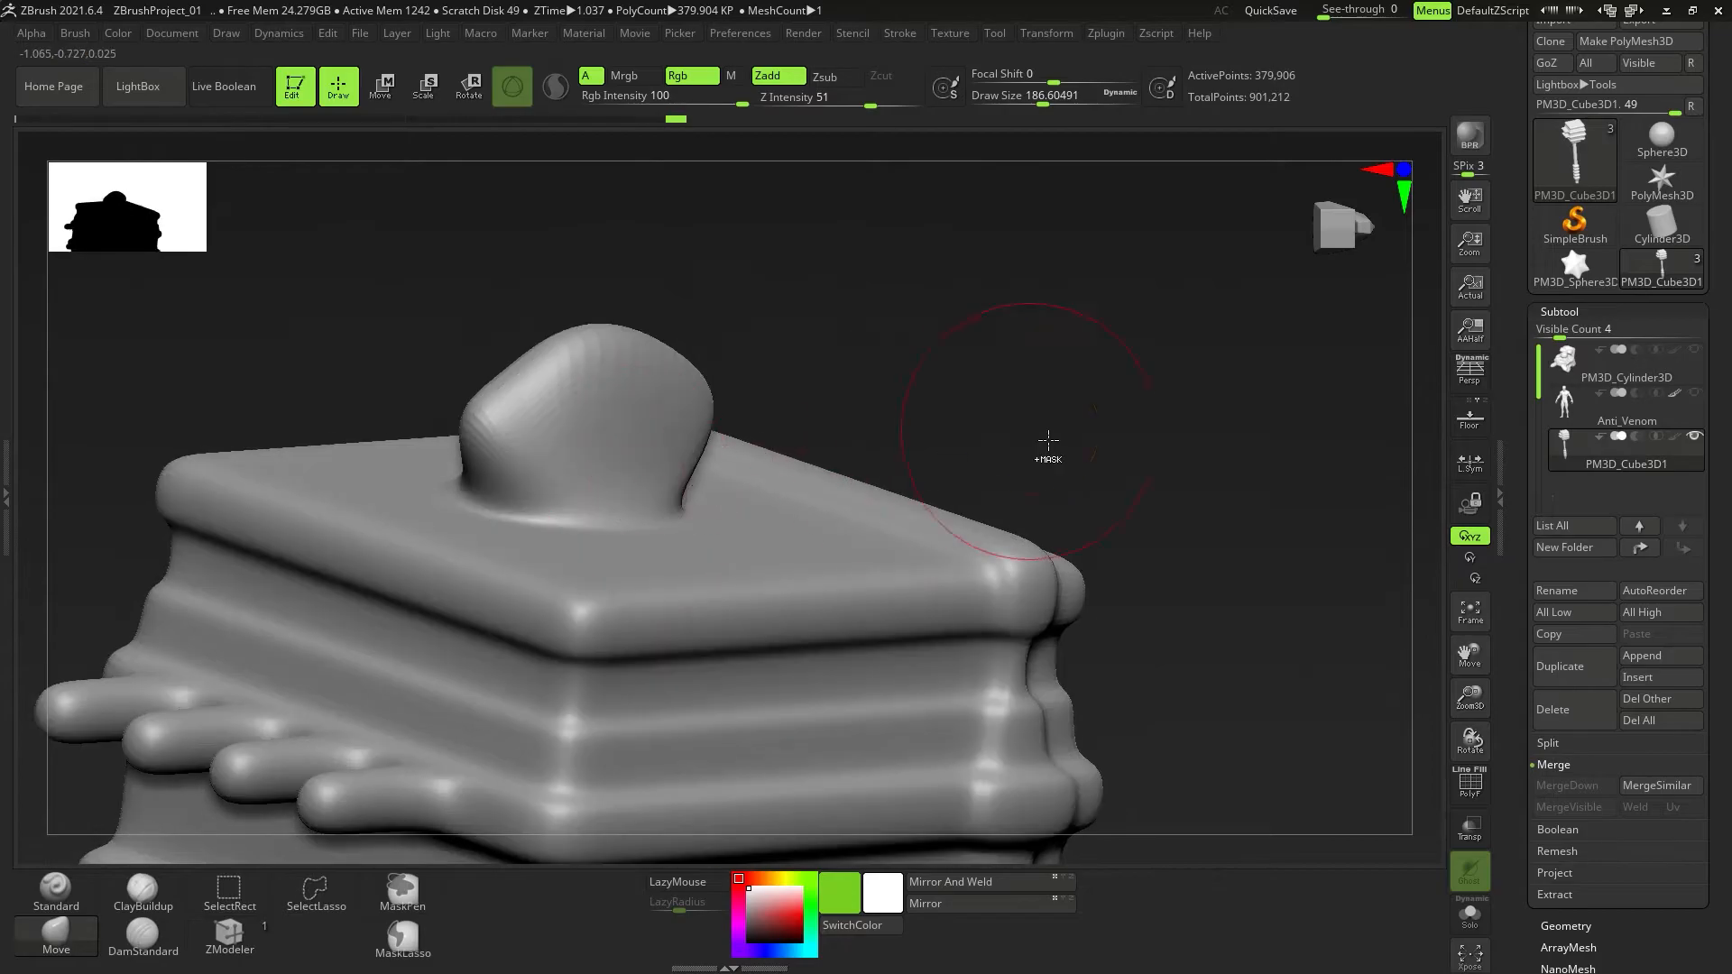
Undo the Move brush strokes and all permanent subdivisions, returning to the blocky low-poly mesh.
key("ctrl+z")
key("ctrl+z")
key("ctrl+z")
key("ctrl+z")
key("ctrl+z")
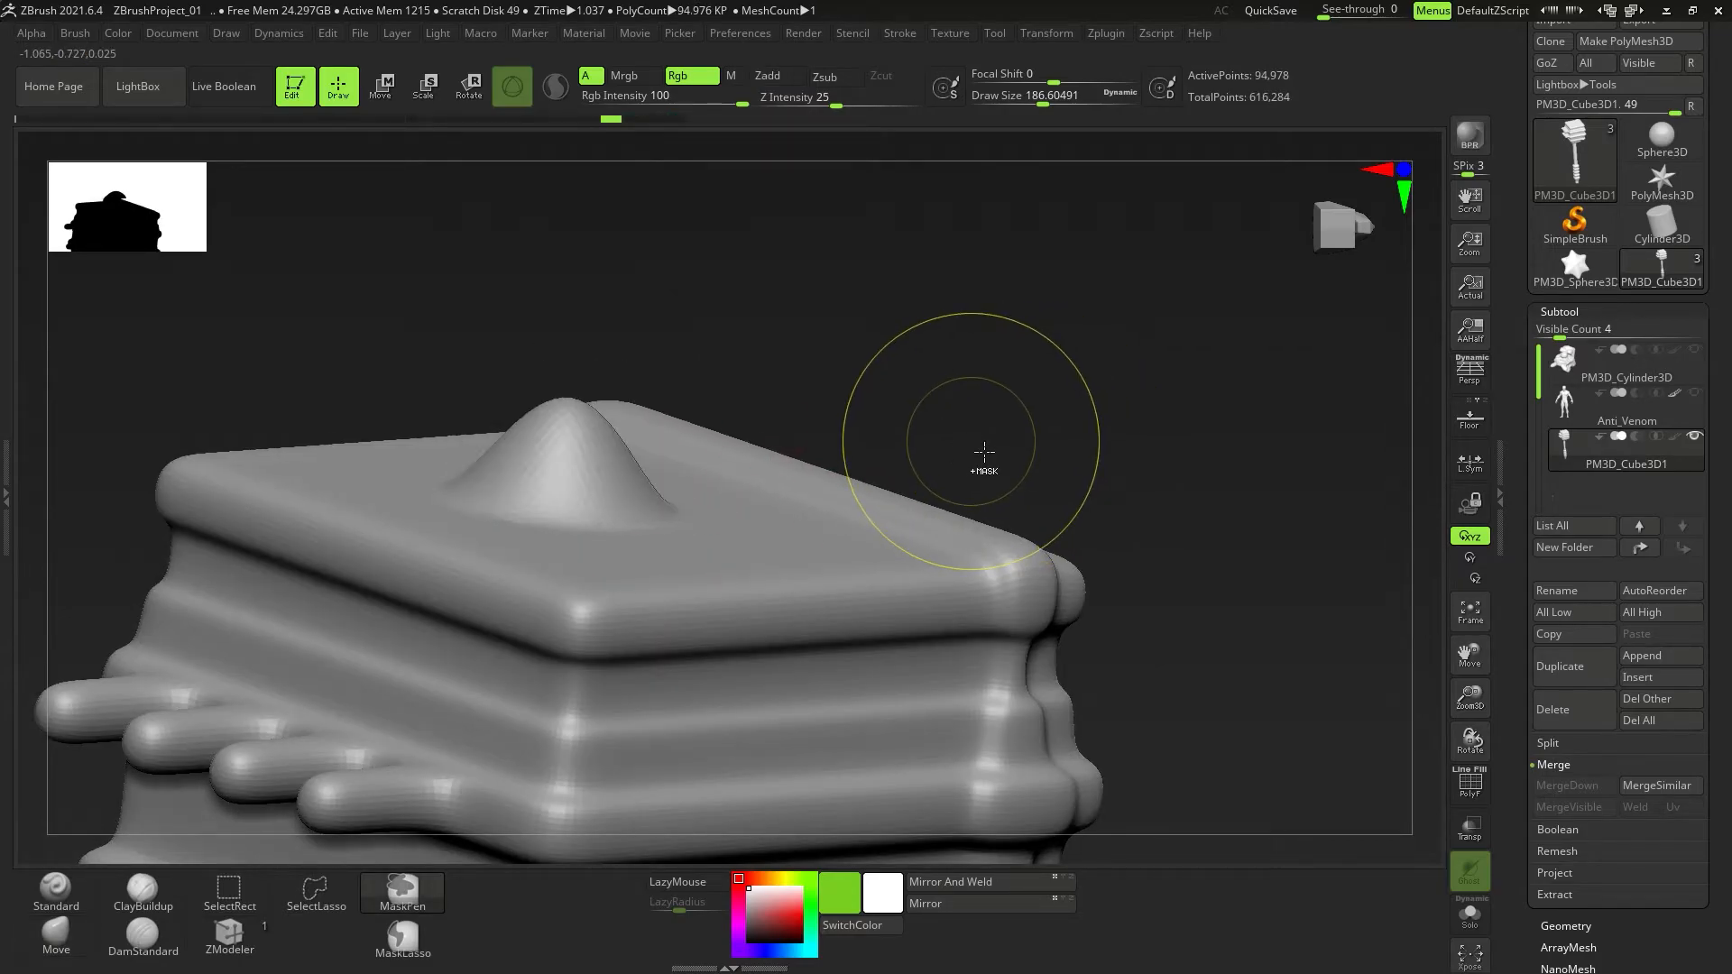
mouse_move(962, 472)
right_mouse_down()
mouse_move(866, 424)
mouse_move(796, 356)
mouse_move(965, 449)
mouse_move(852, 436)
right_mouse_up()
key("ctrl+z")
key("ctrl+z")
key("ctrl+z")
key("d")
key("shift+d")
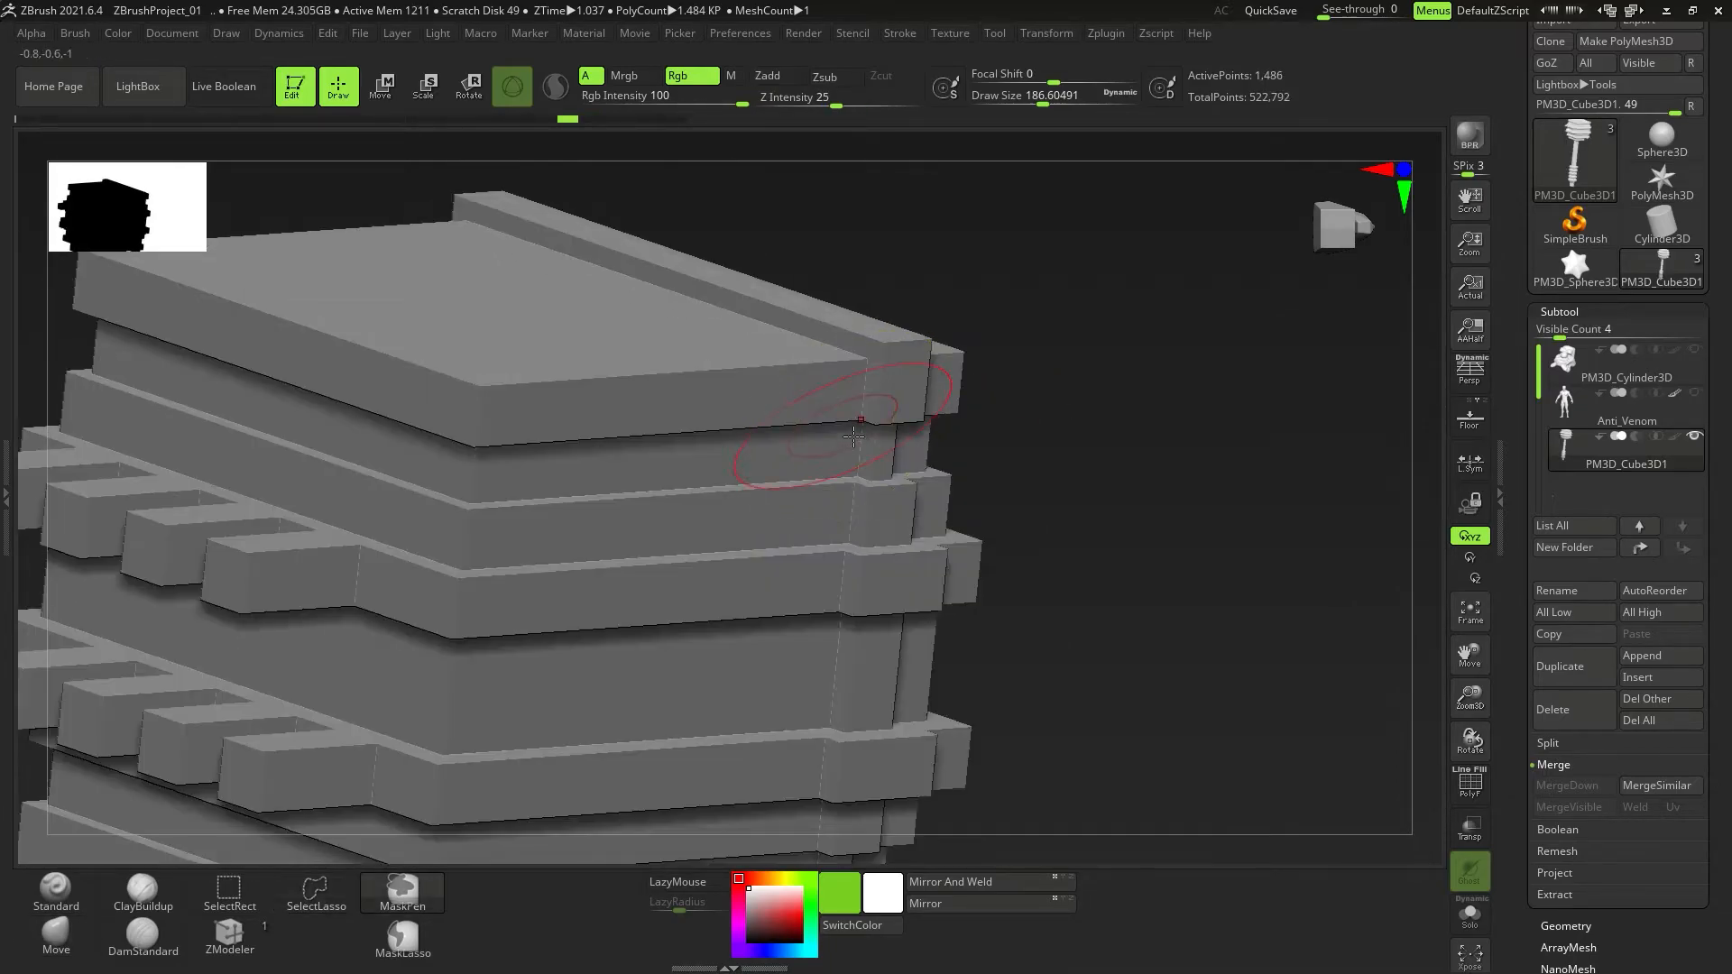
Activate Dynamic Subdiv on the cube and set its SmoothSubdiv level to 4.
key("d")
mouse_move(812, 496)
right_mouse_down("alt")
mouse_move(878, 398)
mouse_move(801, 456)
mouse_move(812, 497)
mouse_move(840, 507)
right_mouse_up("alt")
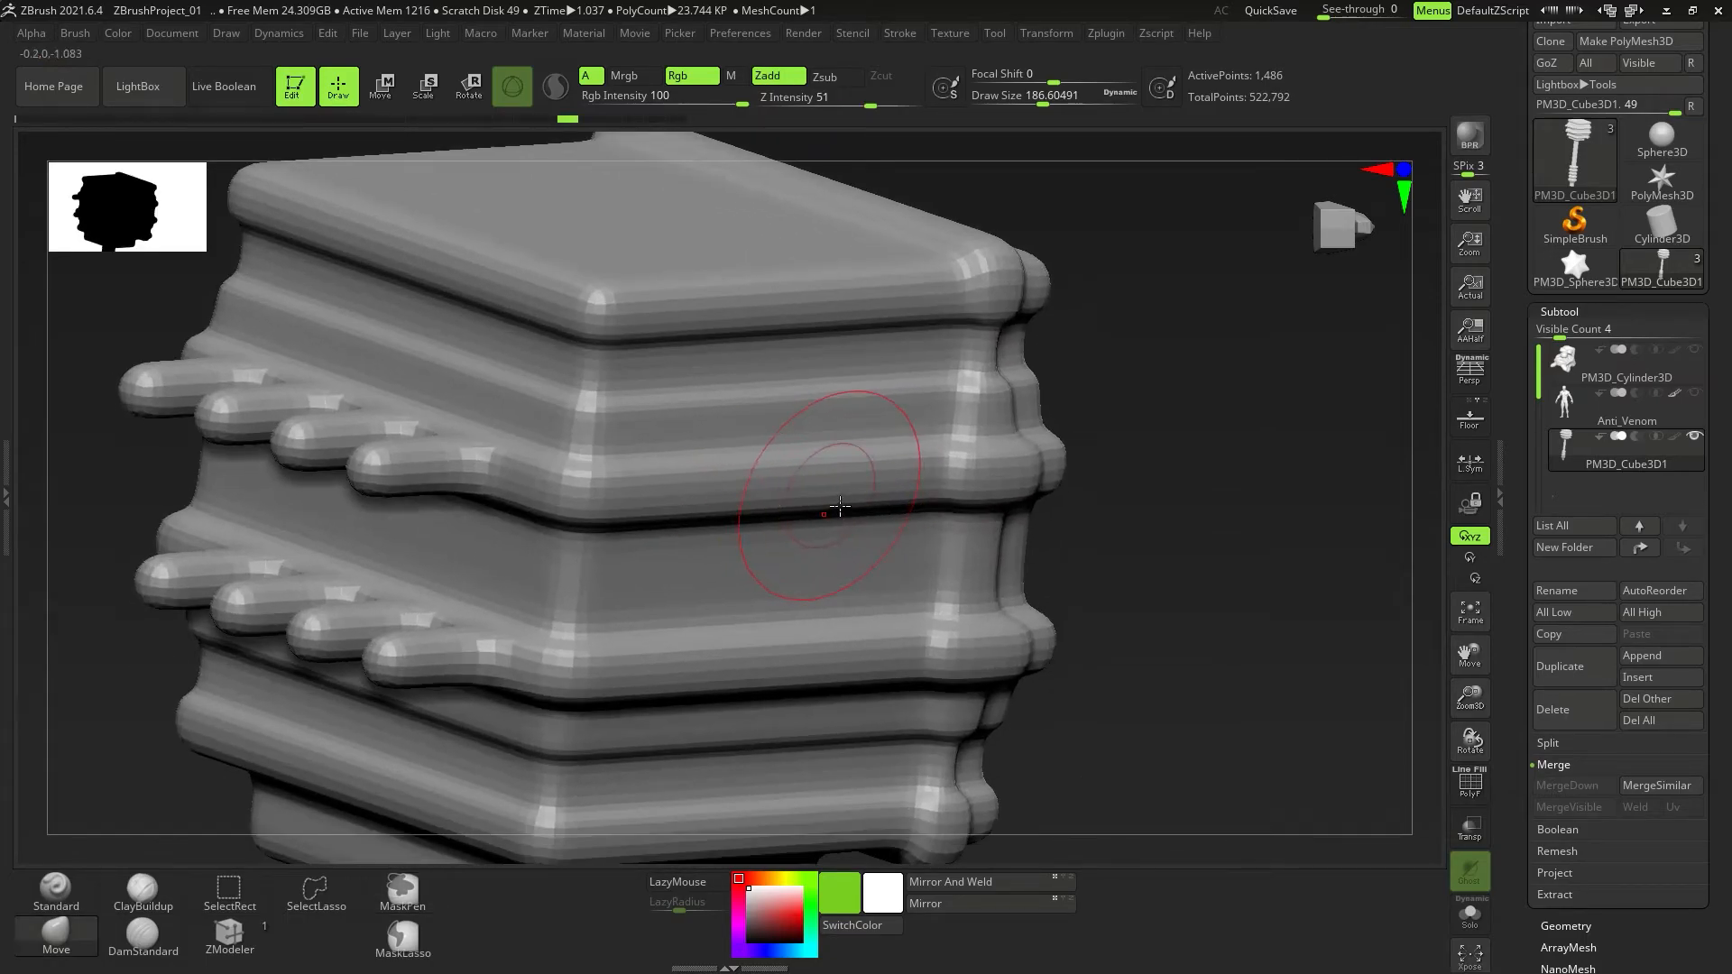
scroll(1717, 492, "down", 5)
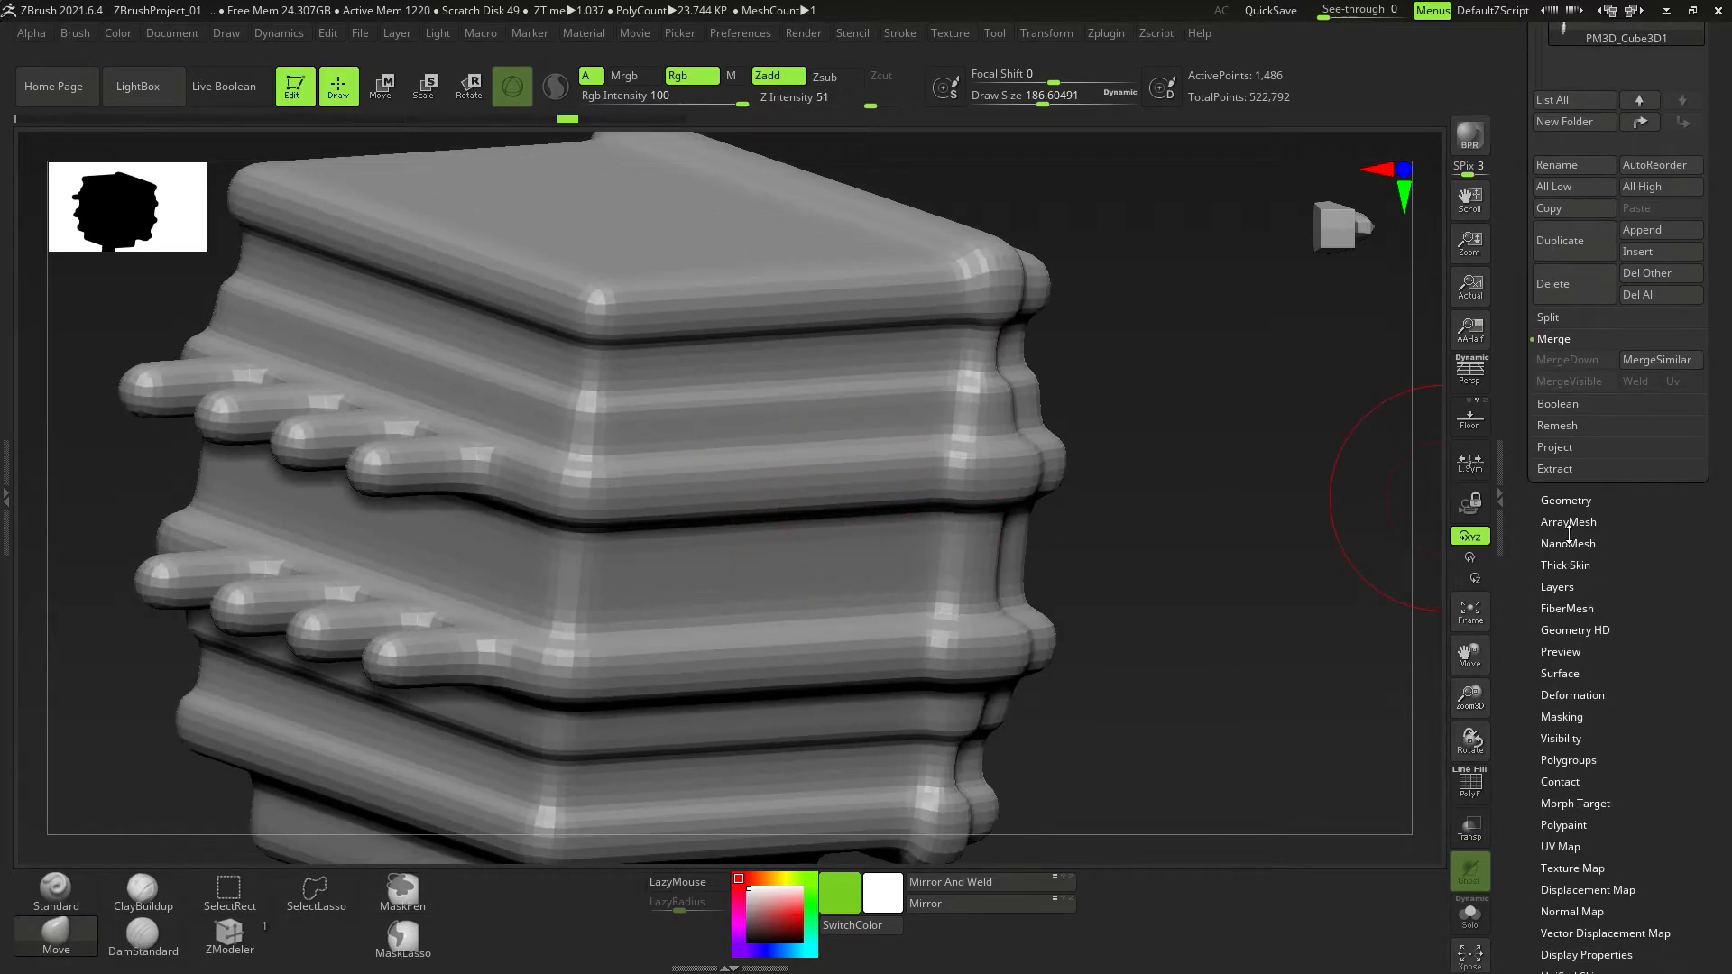
left_click(1581, 504)
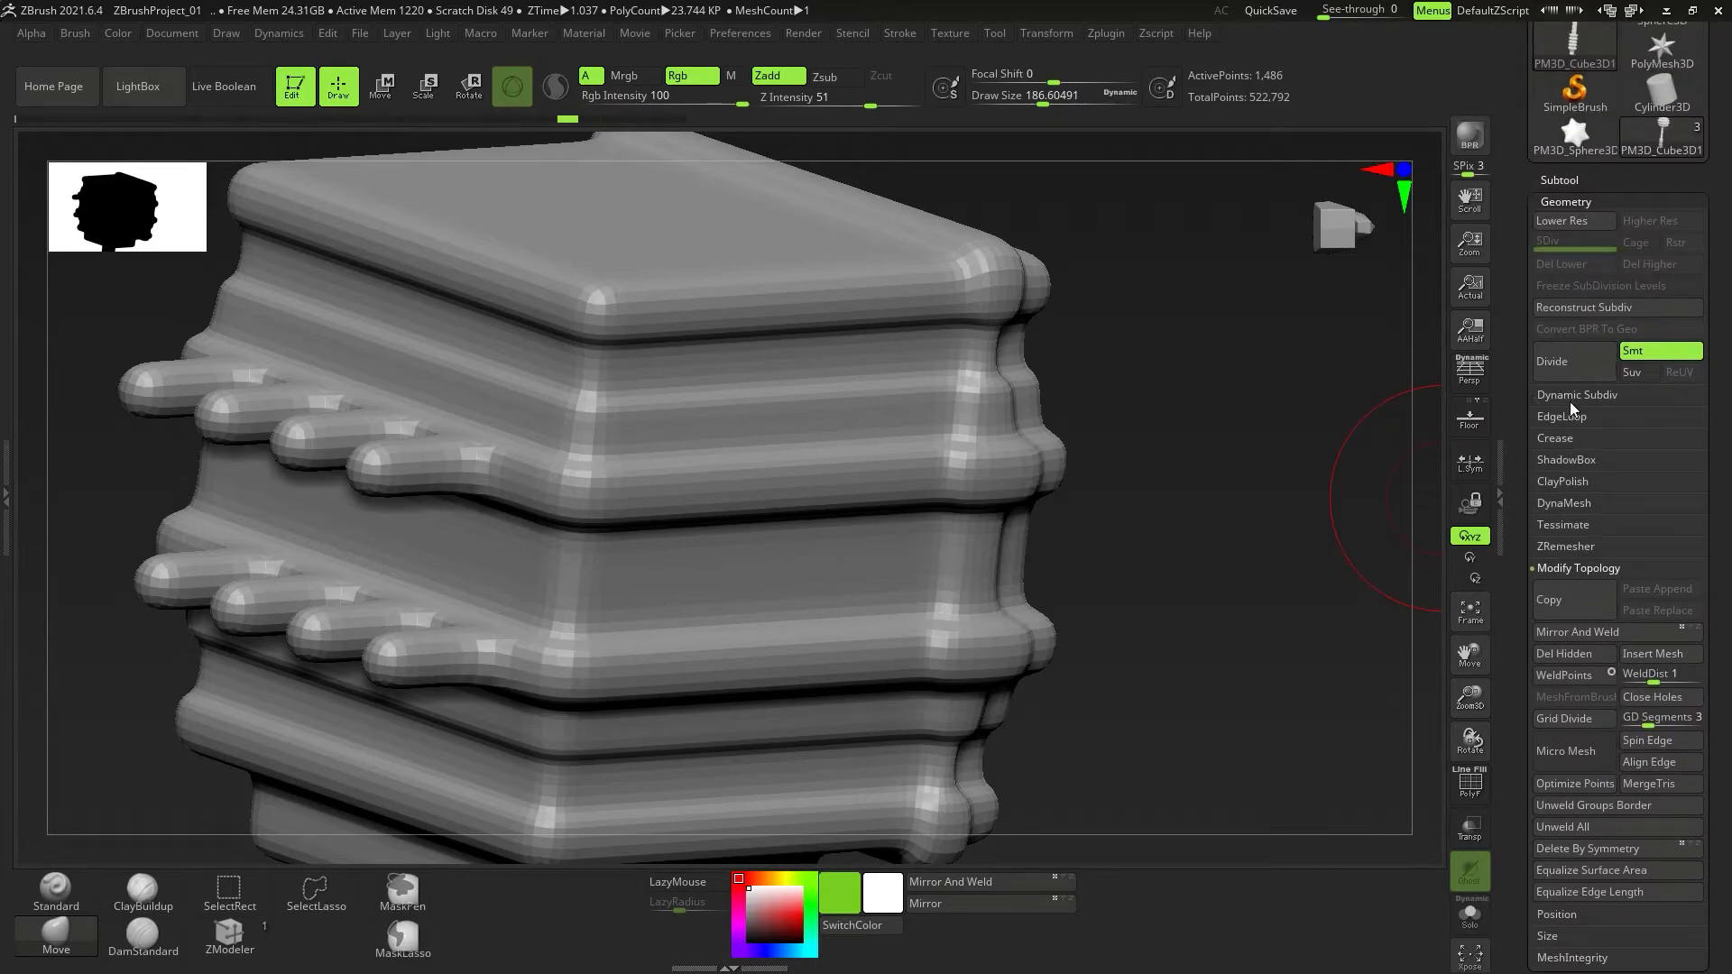
left_click(1570, 397)
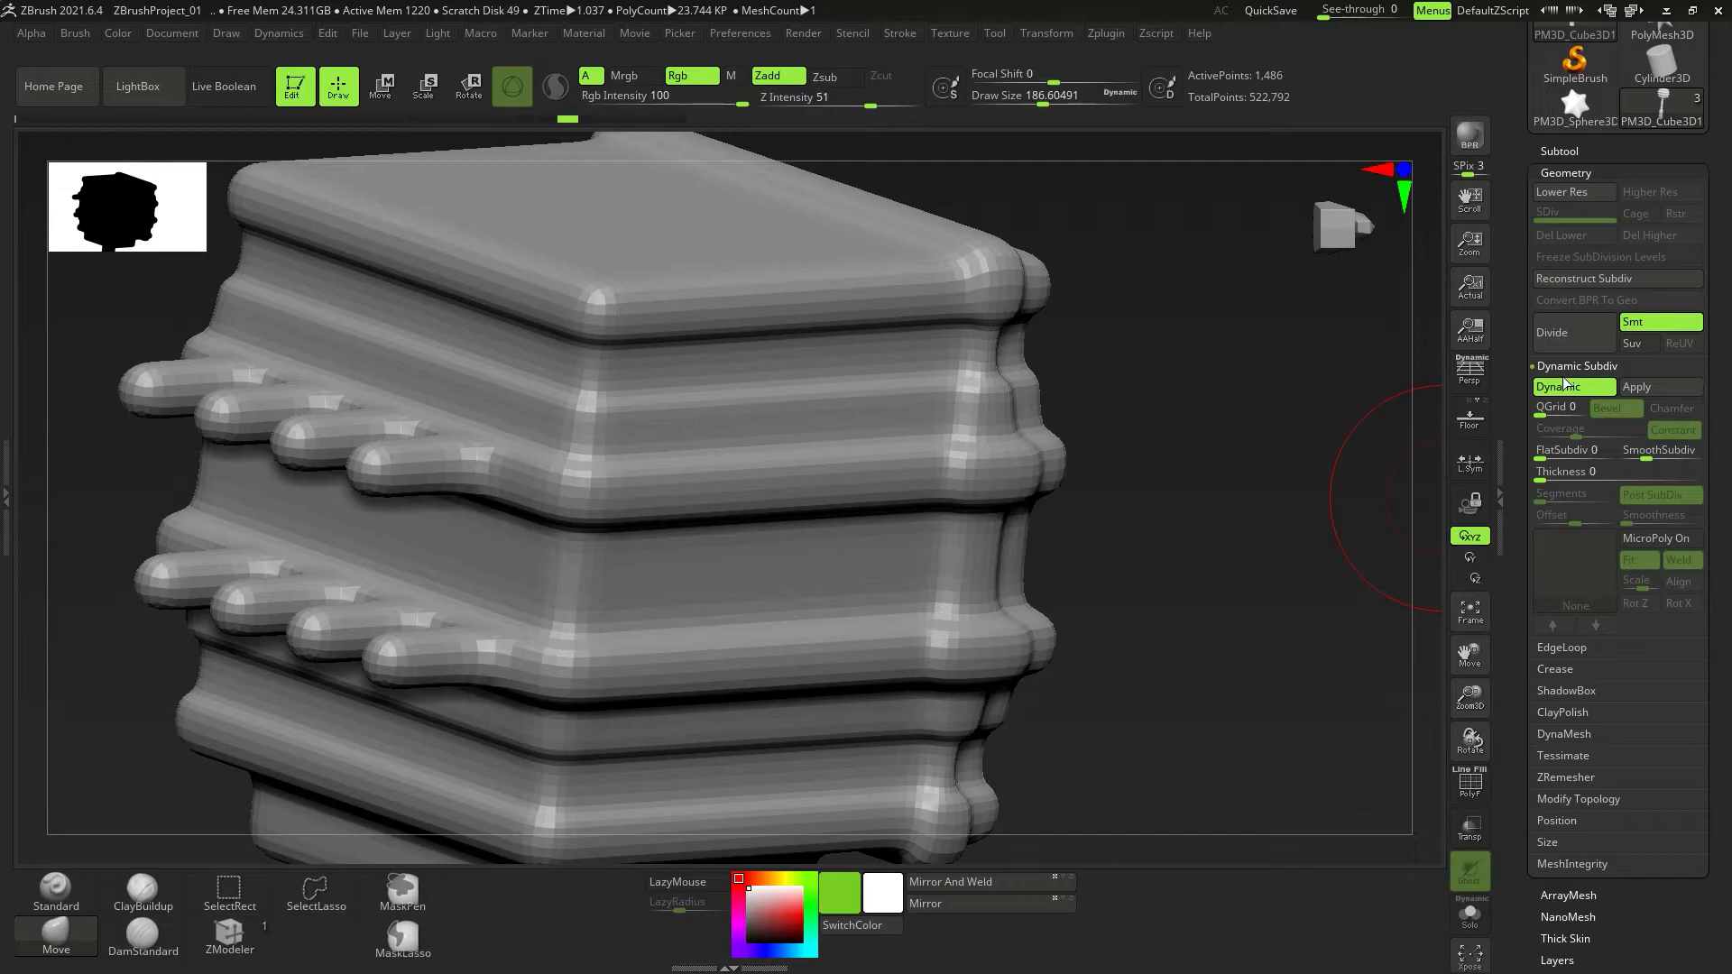
left_click(1664, 450)
type("2")
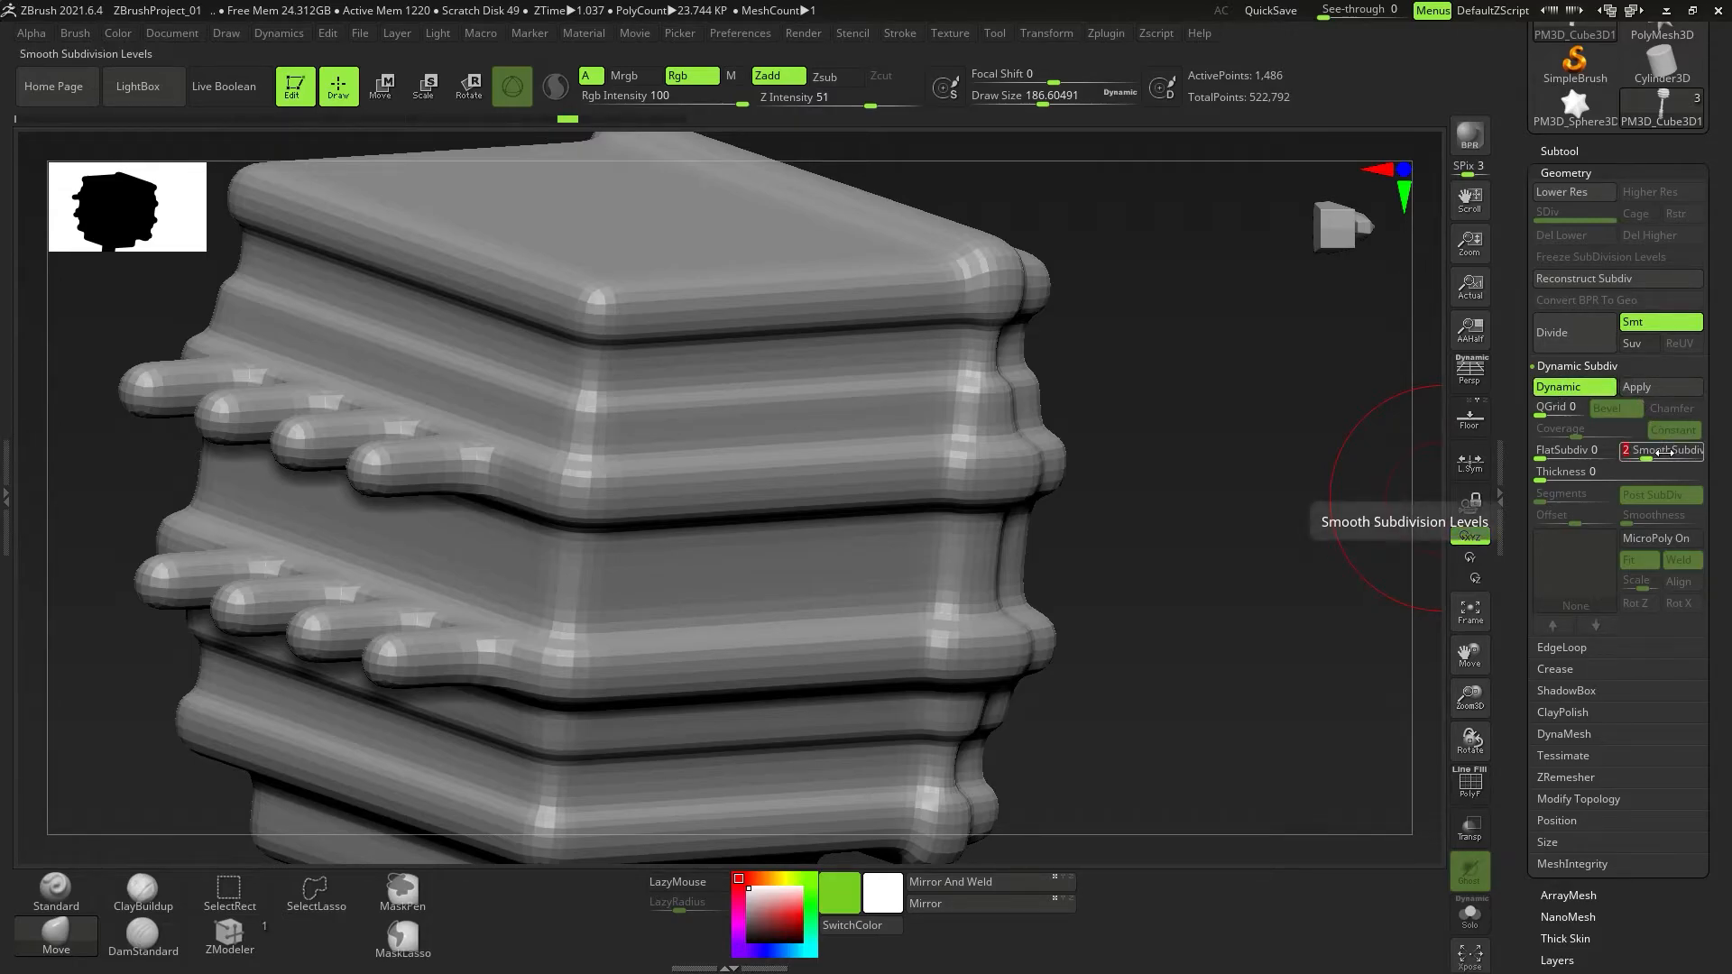
key("Return")
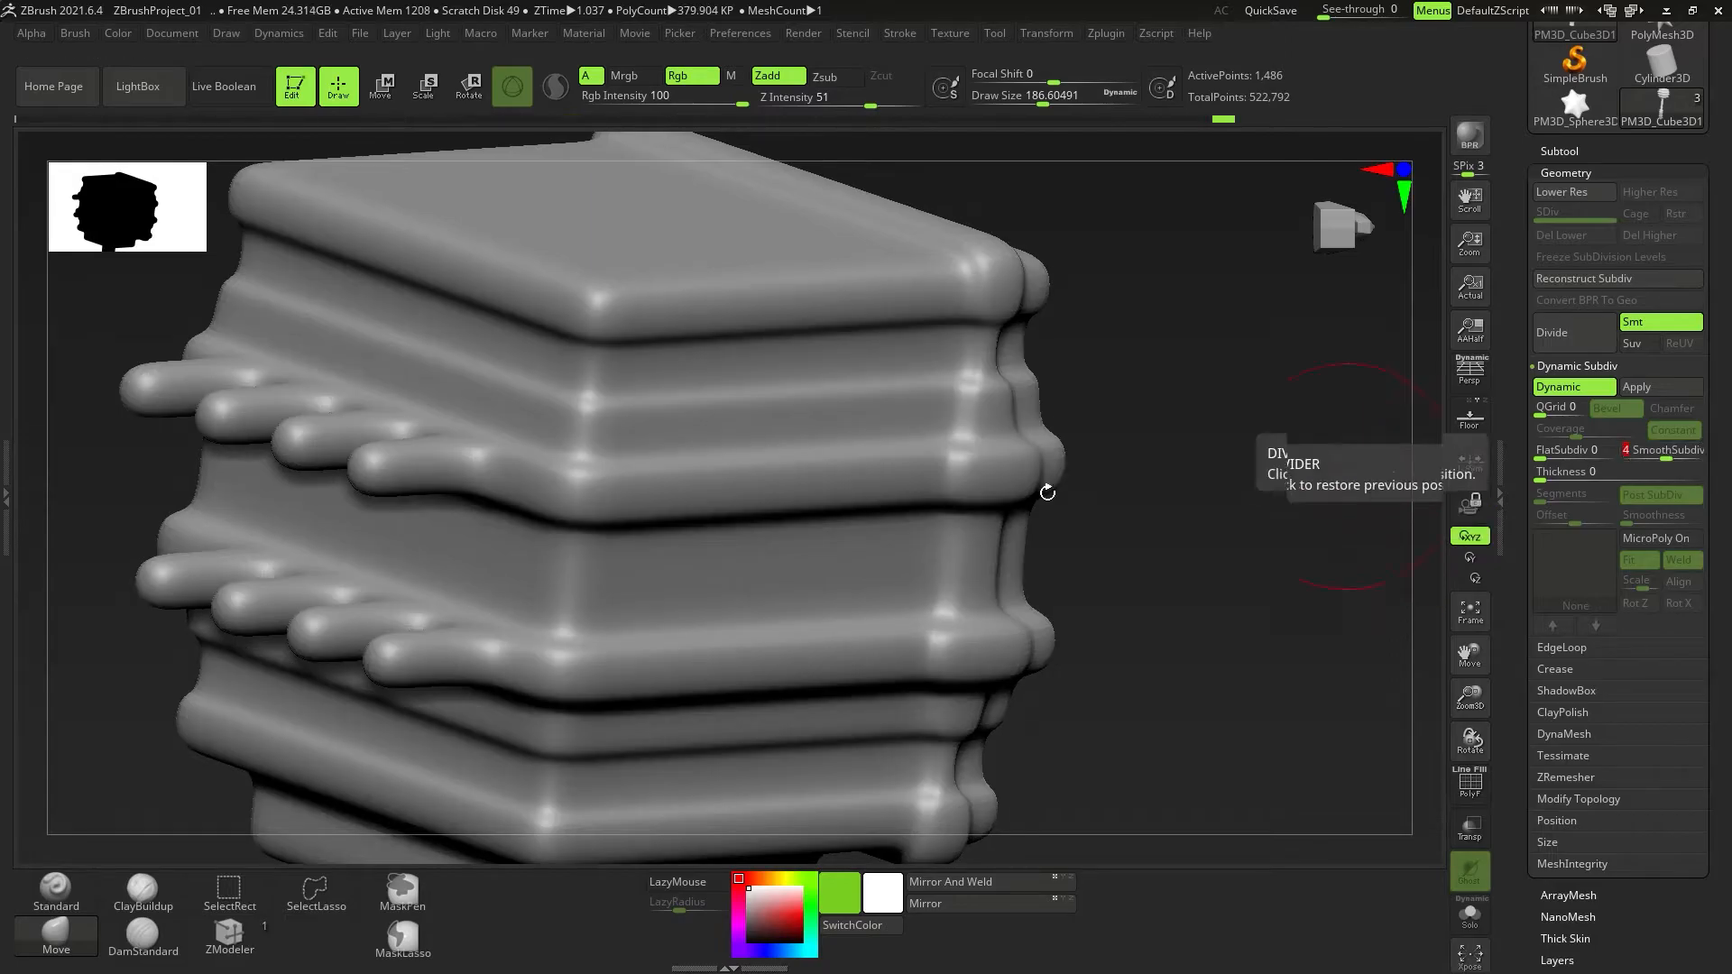
Set the crease level to 4 and crease the model's edges.
left_click_drag(1723, 585, 1723, 521)
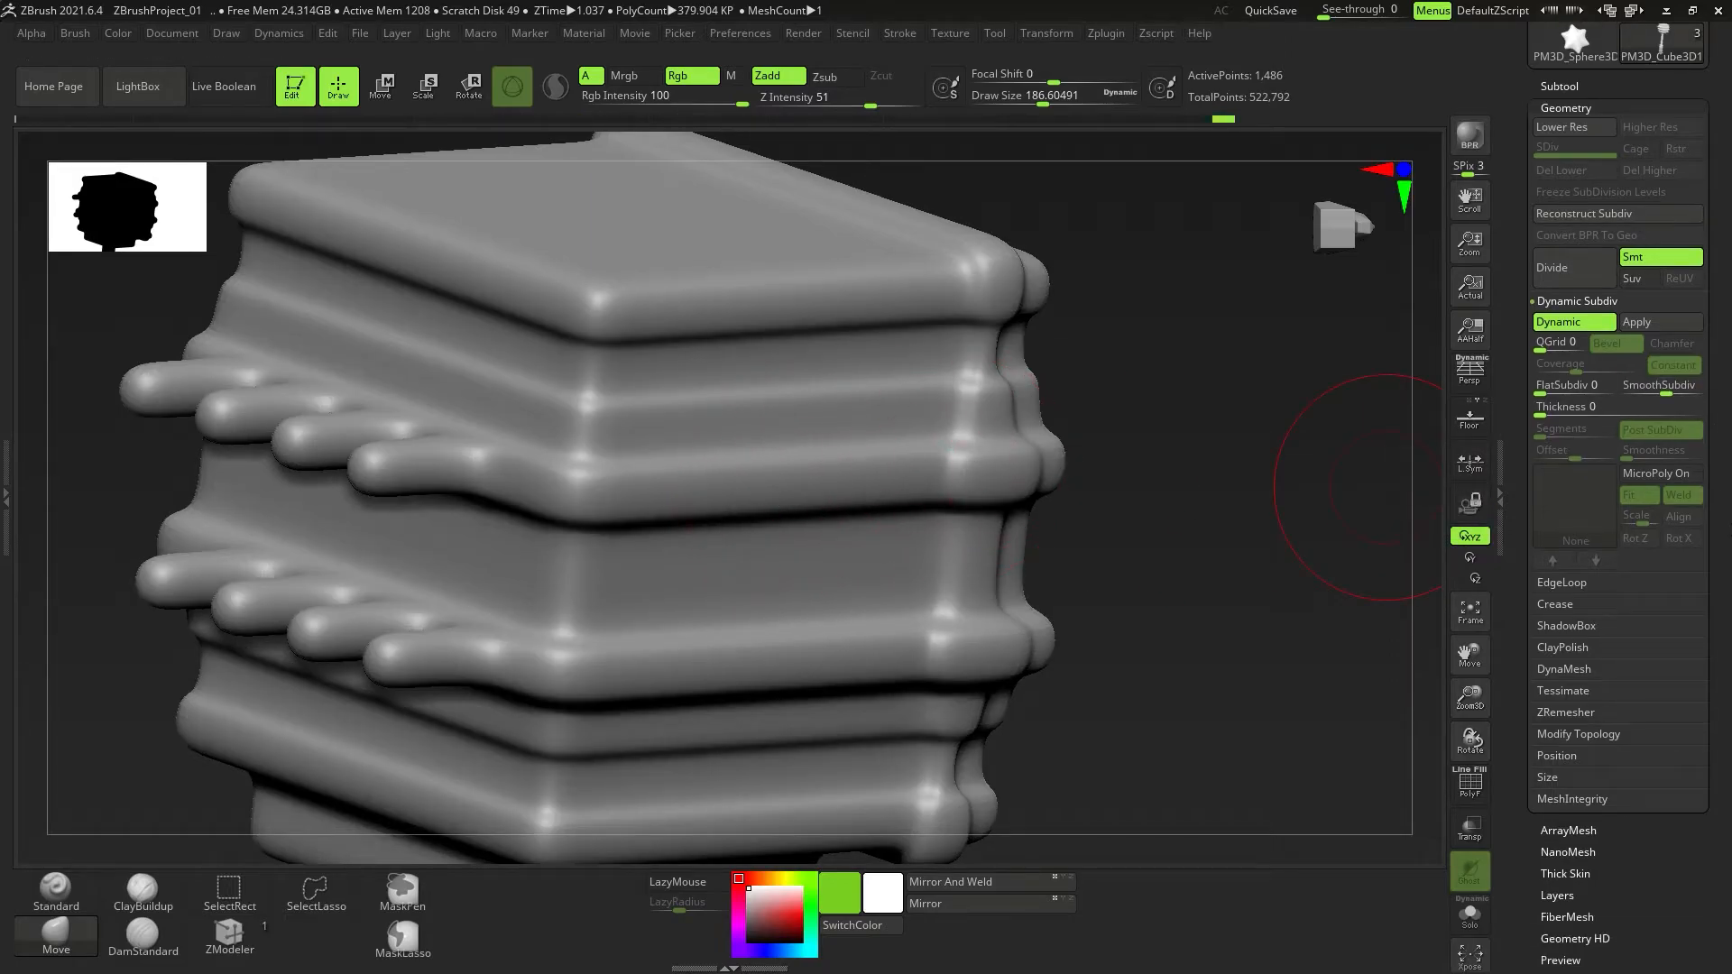
left_click(1572, 607)
scroll(1696, 541, "up", 1)
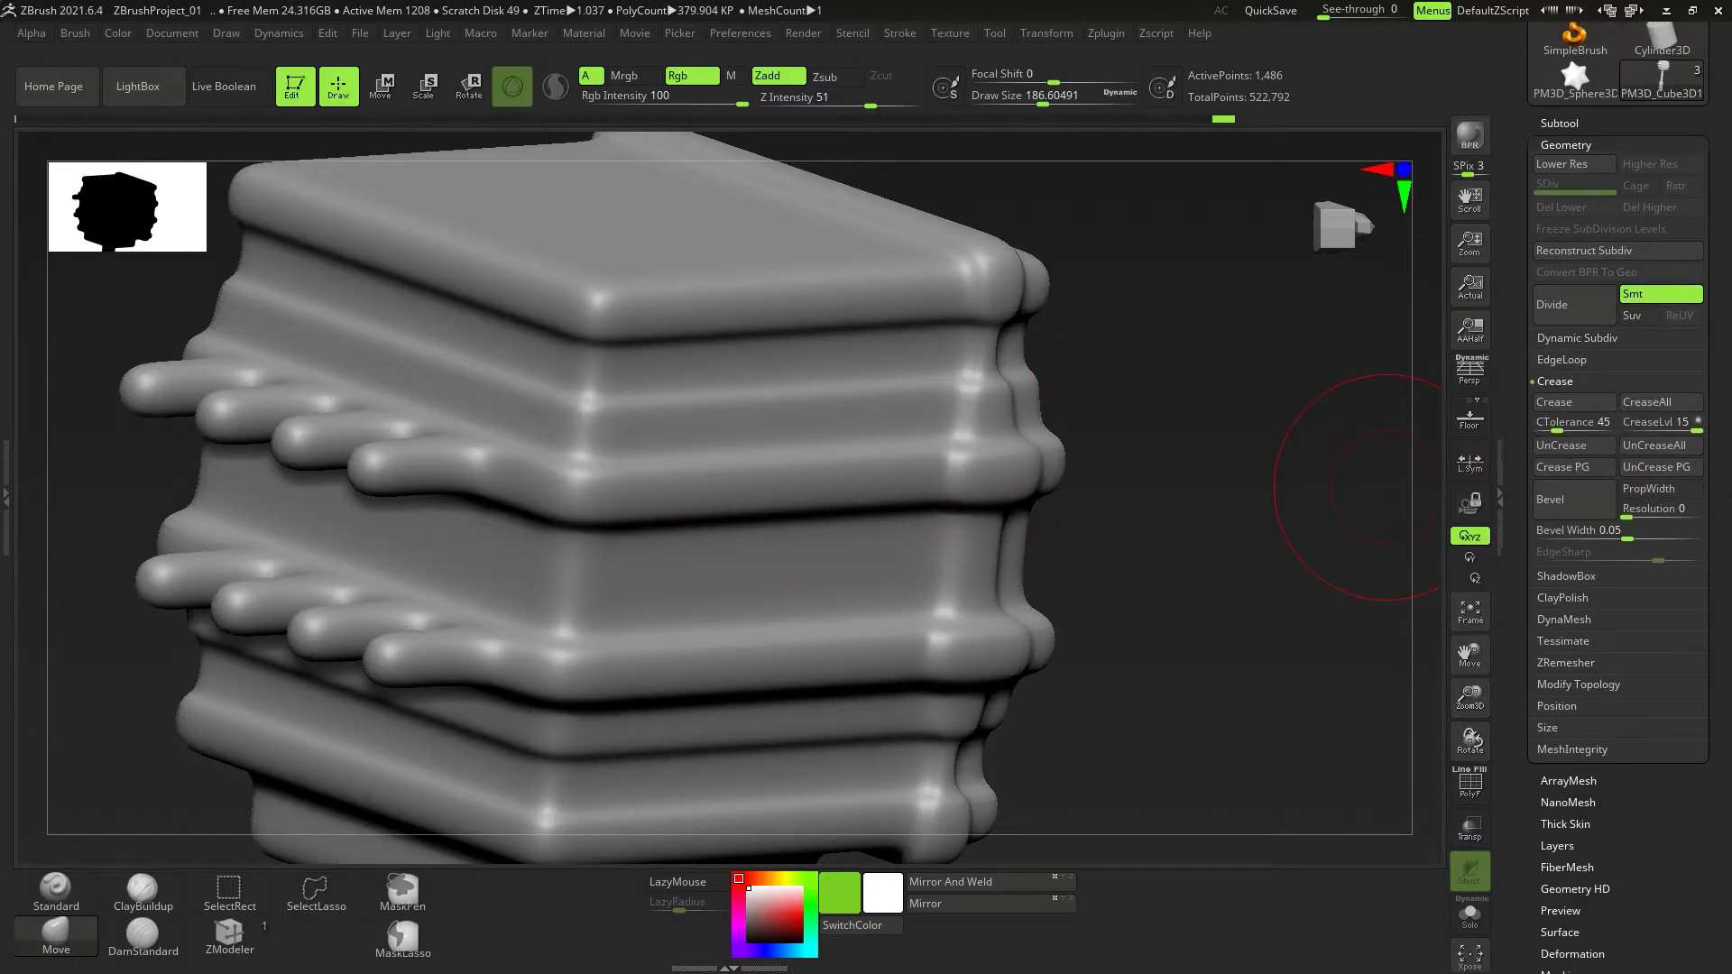
left_click(1665, 433)
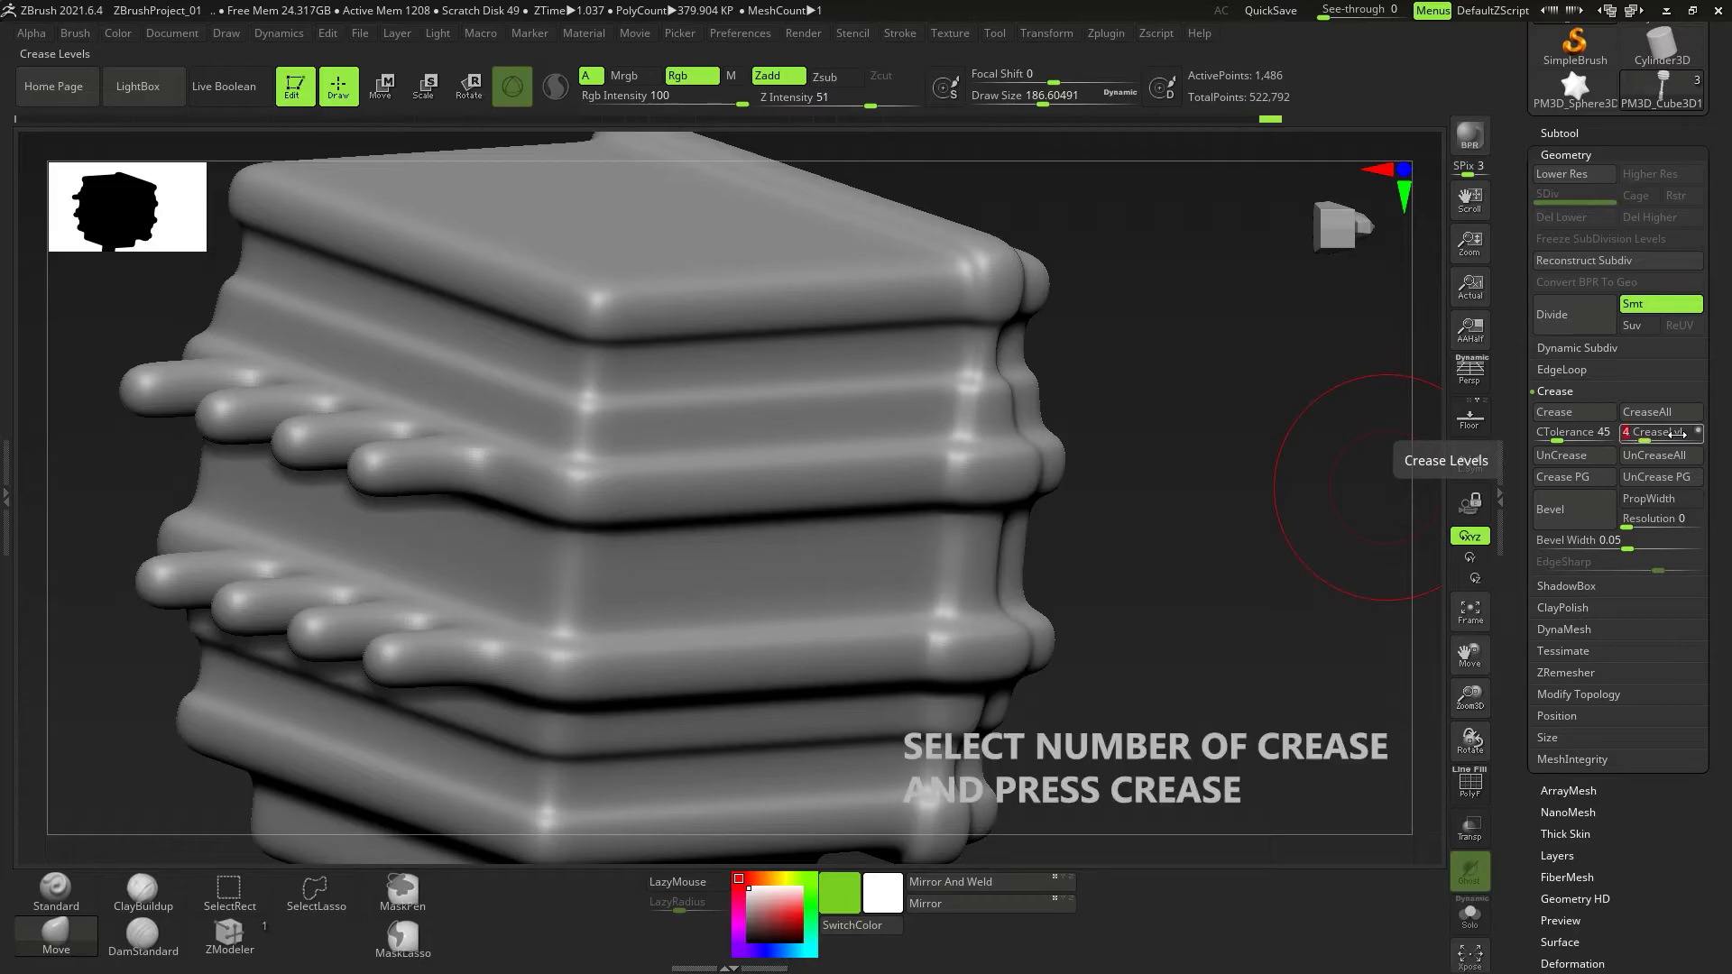
left_click(1586, 417)
mouse_move(781, 518)
right_mouse_down("ctrl")
mouse_move(732, 577)
mouse_move(737, 232)
mouse_move(707, 267)
mouse_move(711, 335)
mouse_move(607, 713)
right_mouse_up("ctrl")
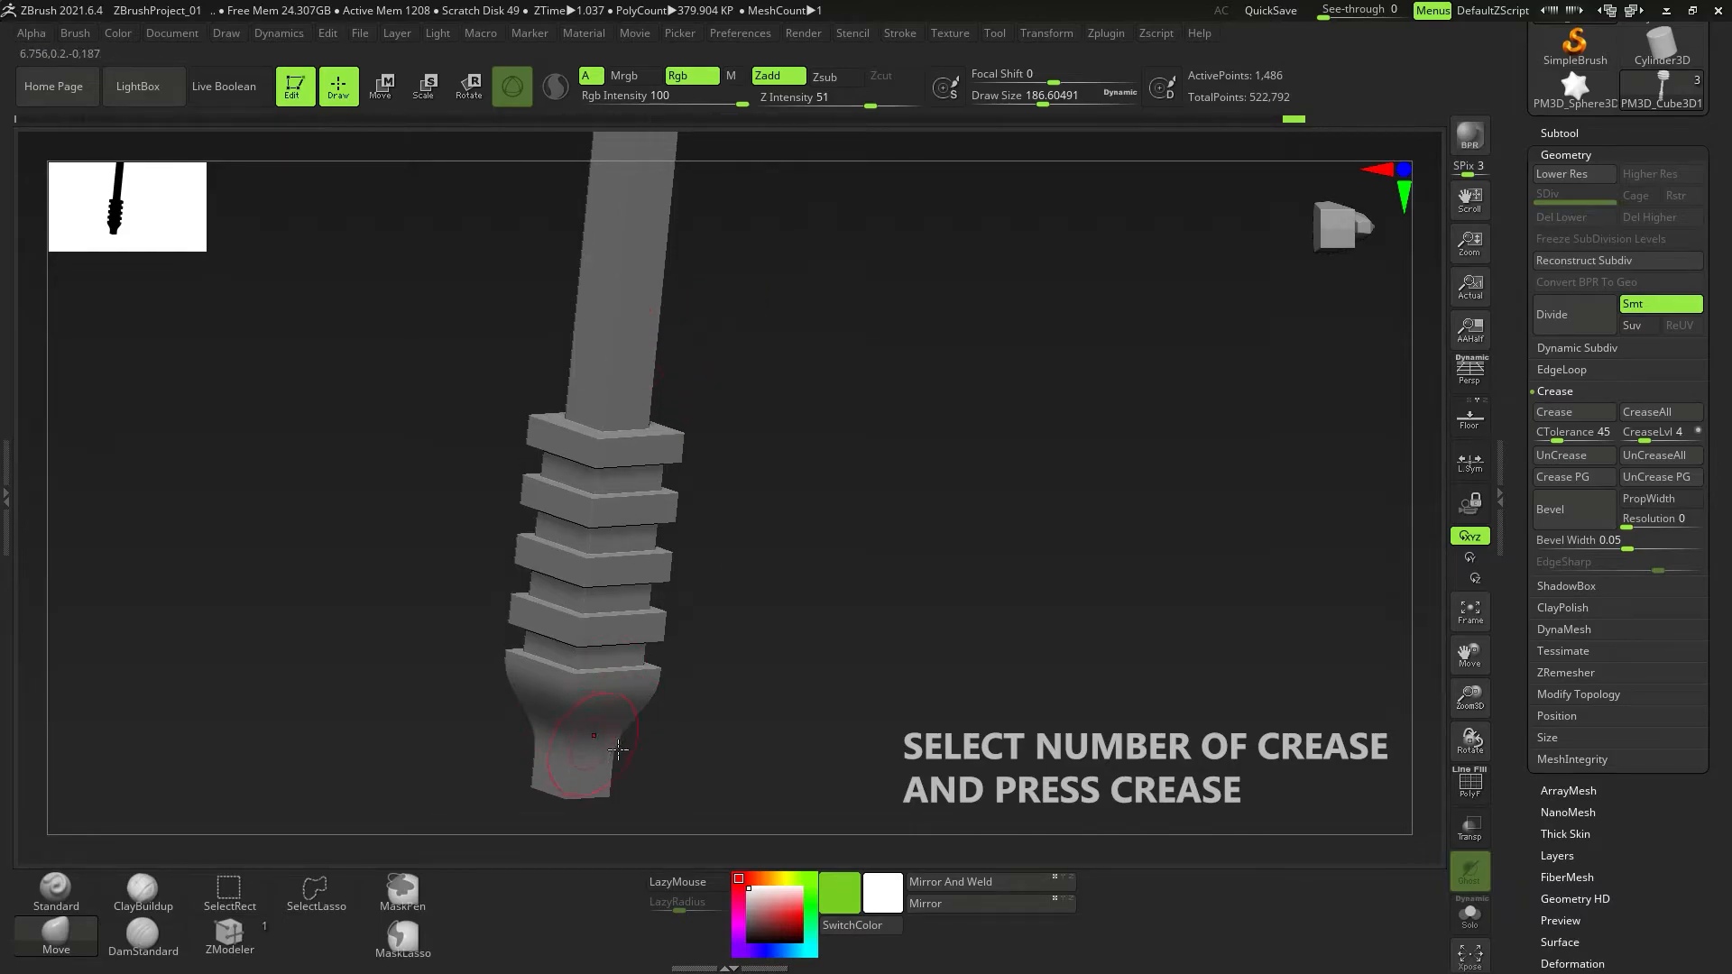
Lower the crease tolerance to 30 and crease the model's edges again.
left_click_drag(1575, 434, 1585, 438)
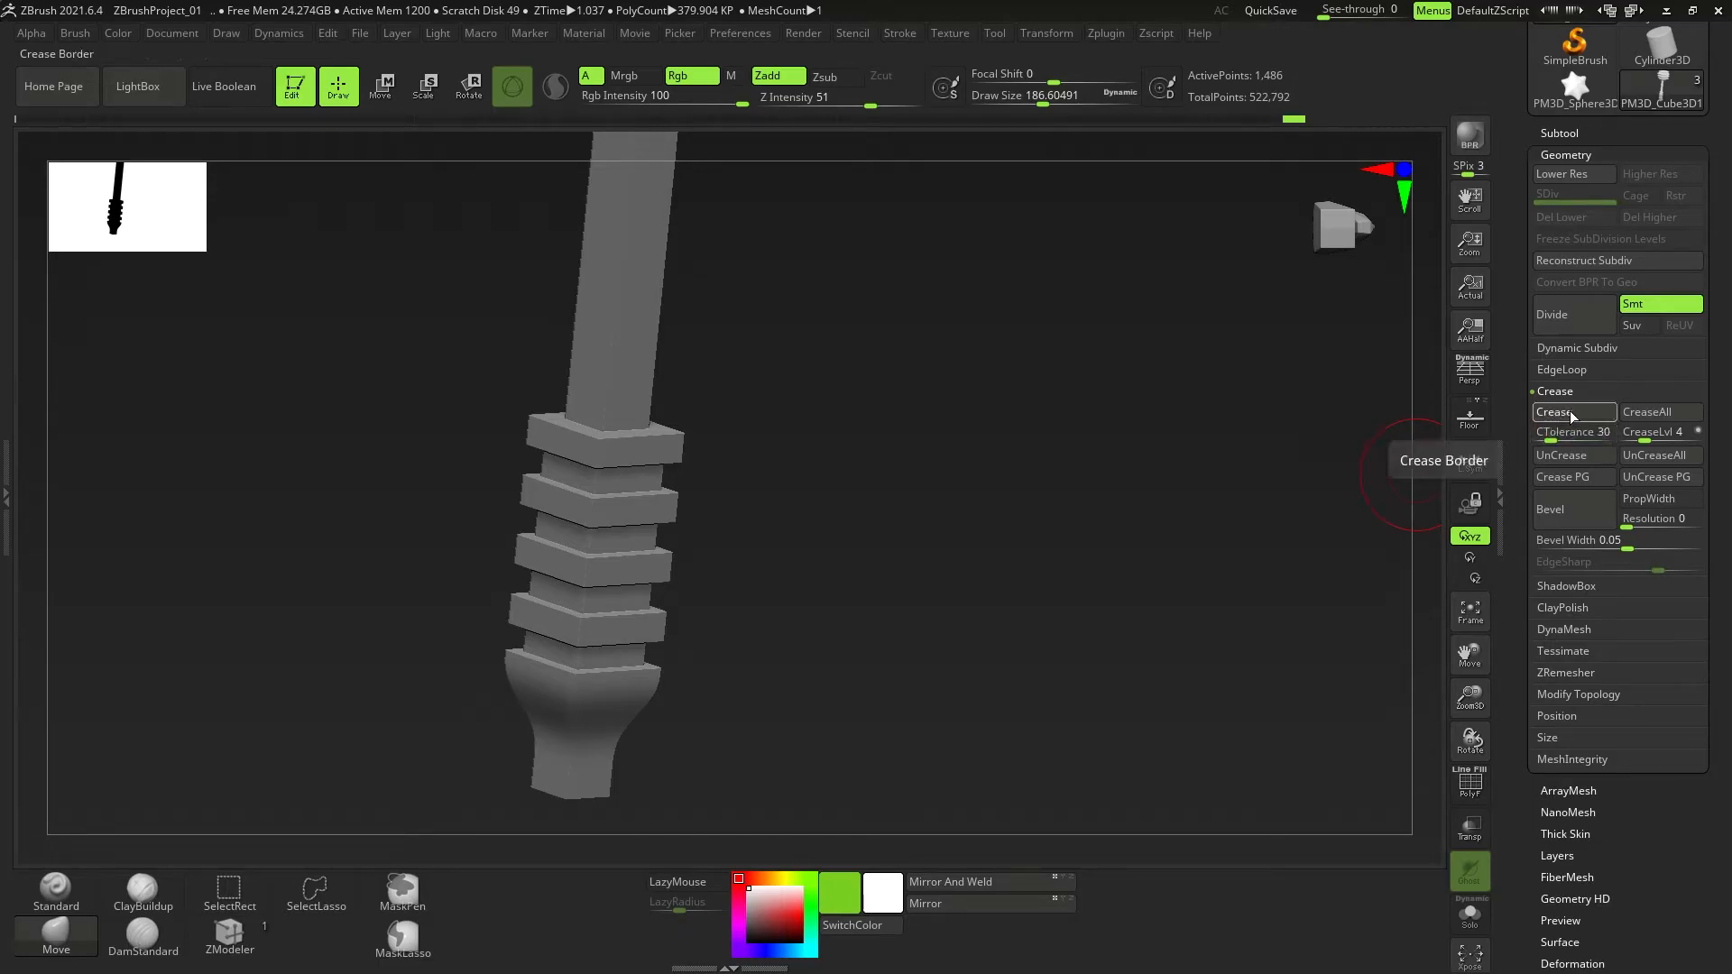
left_click(1570, 410)
right_click_drag(706, 526, 845, 509)
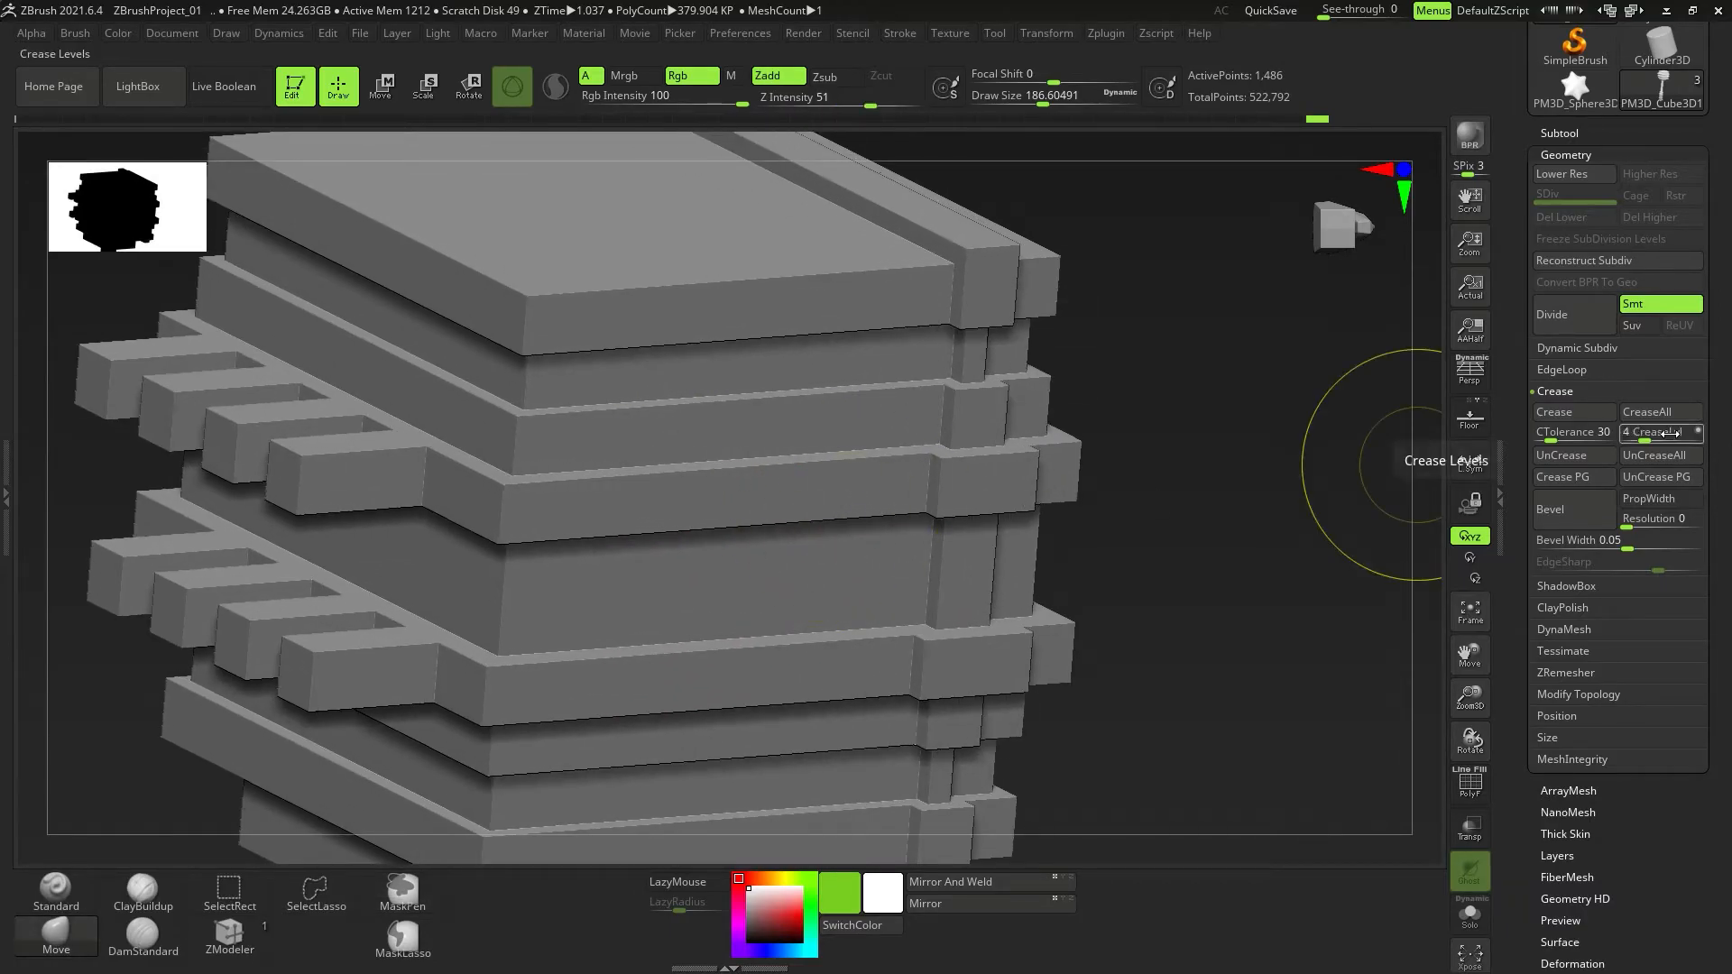
Soften the creased edges by trying crease level 2 and settling on 3, and inspect them around the model.
key("d")
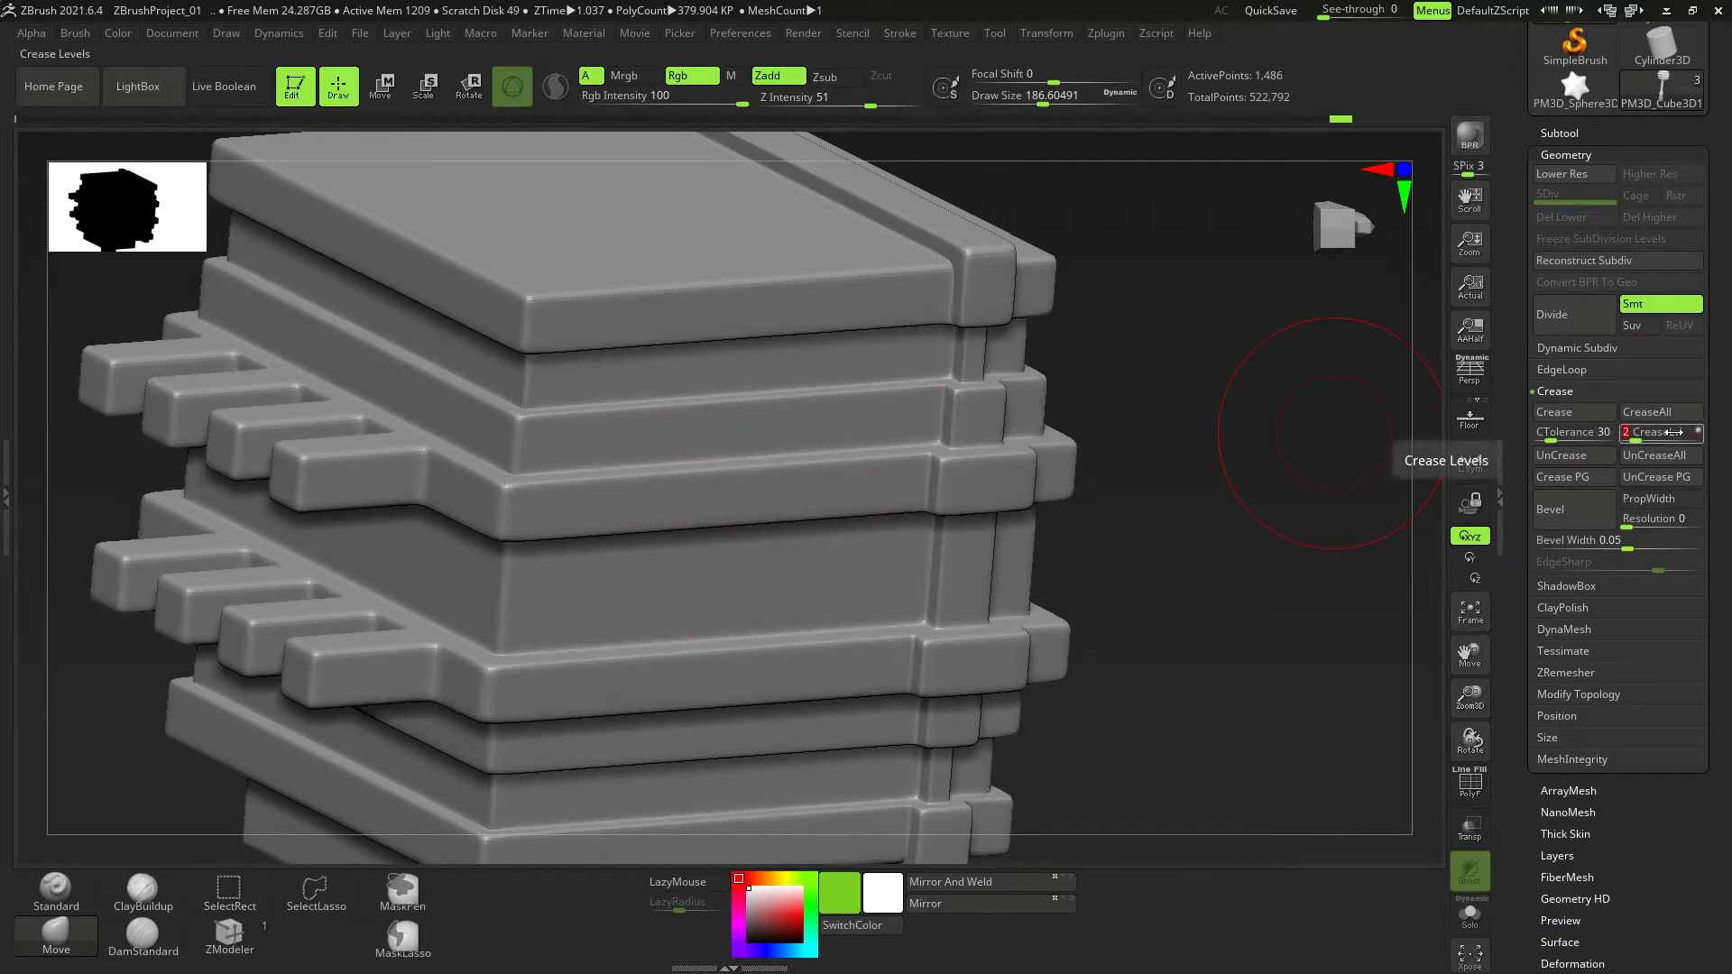
key("Return")
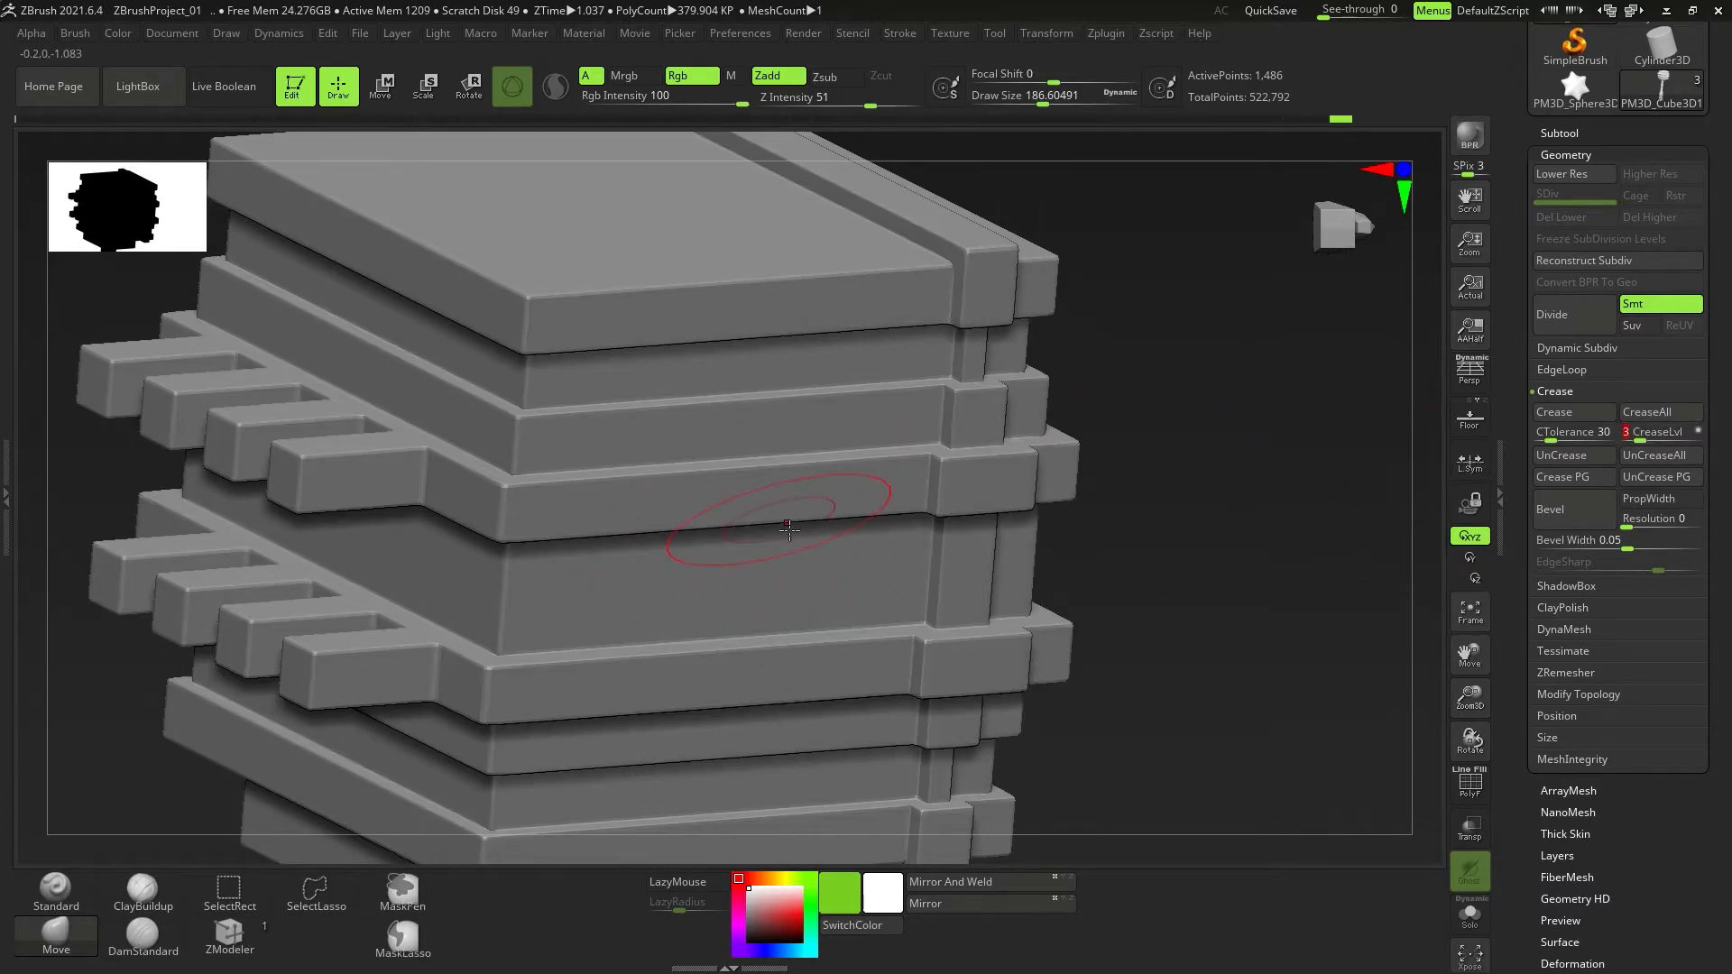
mouse_move(854, 520)
right_mouse_down("ctrl")
mouse_move(696, 707)
mouse_move(685, 235)
right_mouse_up("ctrl")
mouse_move(683, 609)
right_mouse_down()
mouse_move(661, 569)
mouse_move(706, 449)
mouse_move(697, 614)
mouse_move(778, 463)
mouse_move(749, 457)
mouse_move(720, 521)
mouse_move(734, 557)
mouse_move(979, 488)
right_mouse_up()
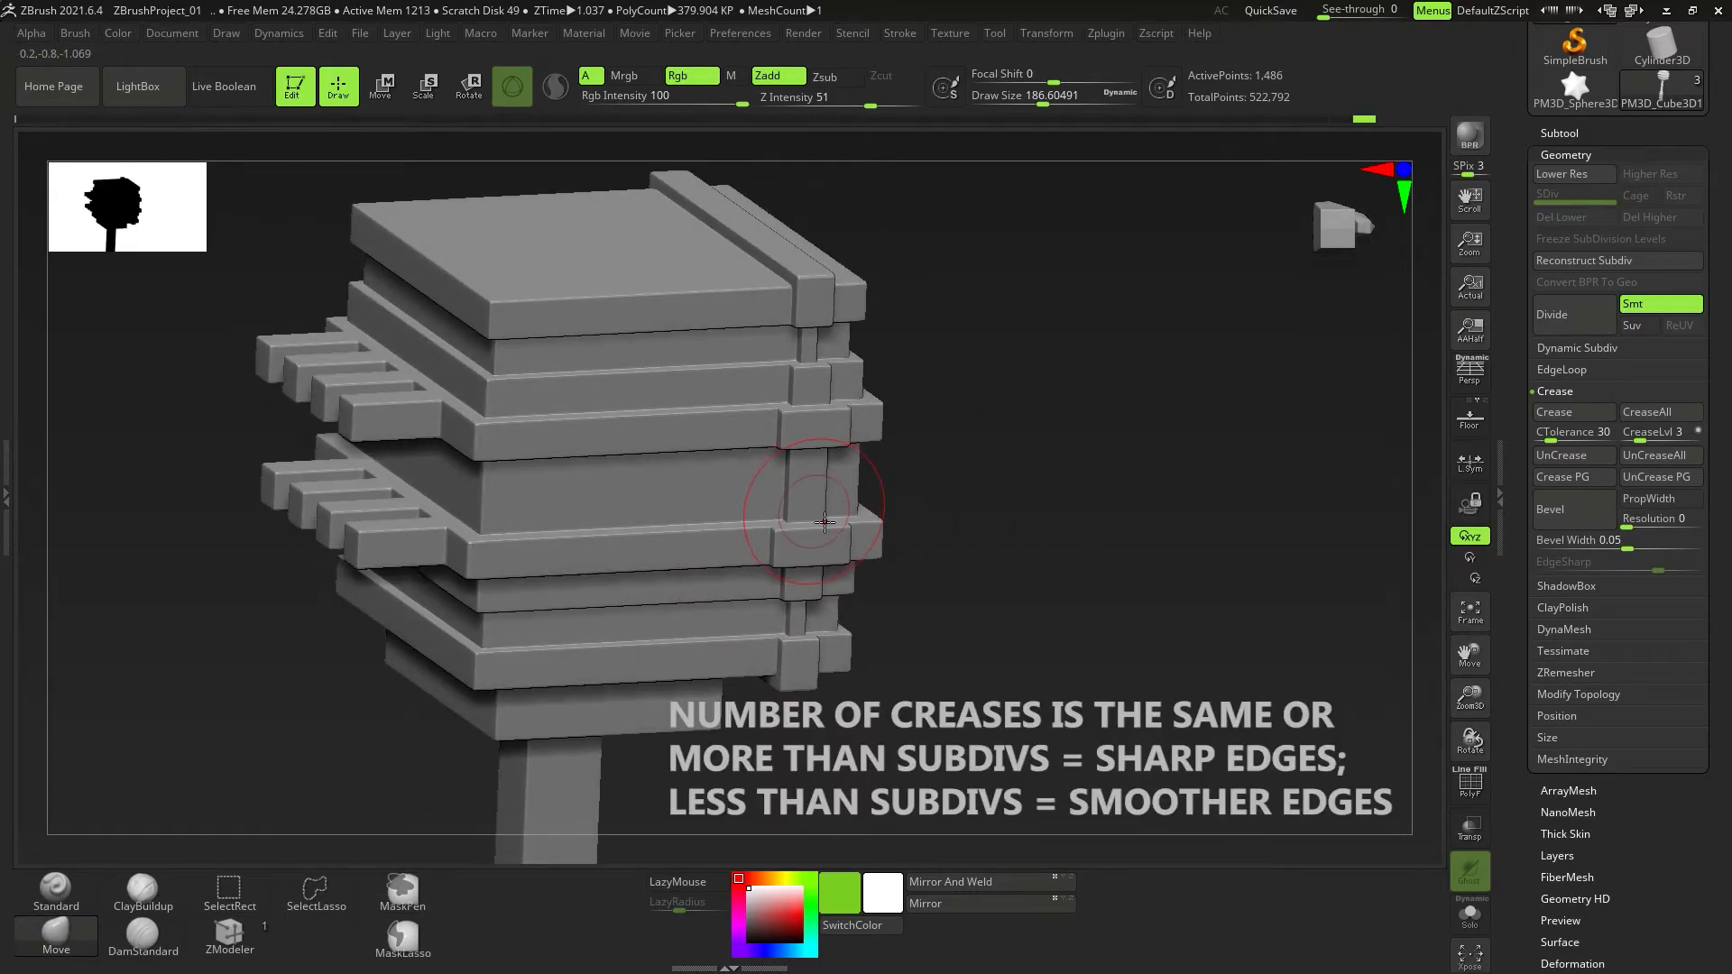
Compare the model with the Dynamic Subdiv preview off and on, keeping the Move brush selected.
key("shift+d")
key("shift+d")
key("shift+d")
key("shift+d")
key("b")
key("m")
key("v")
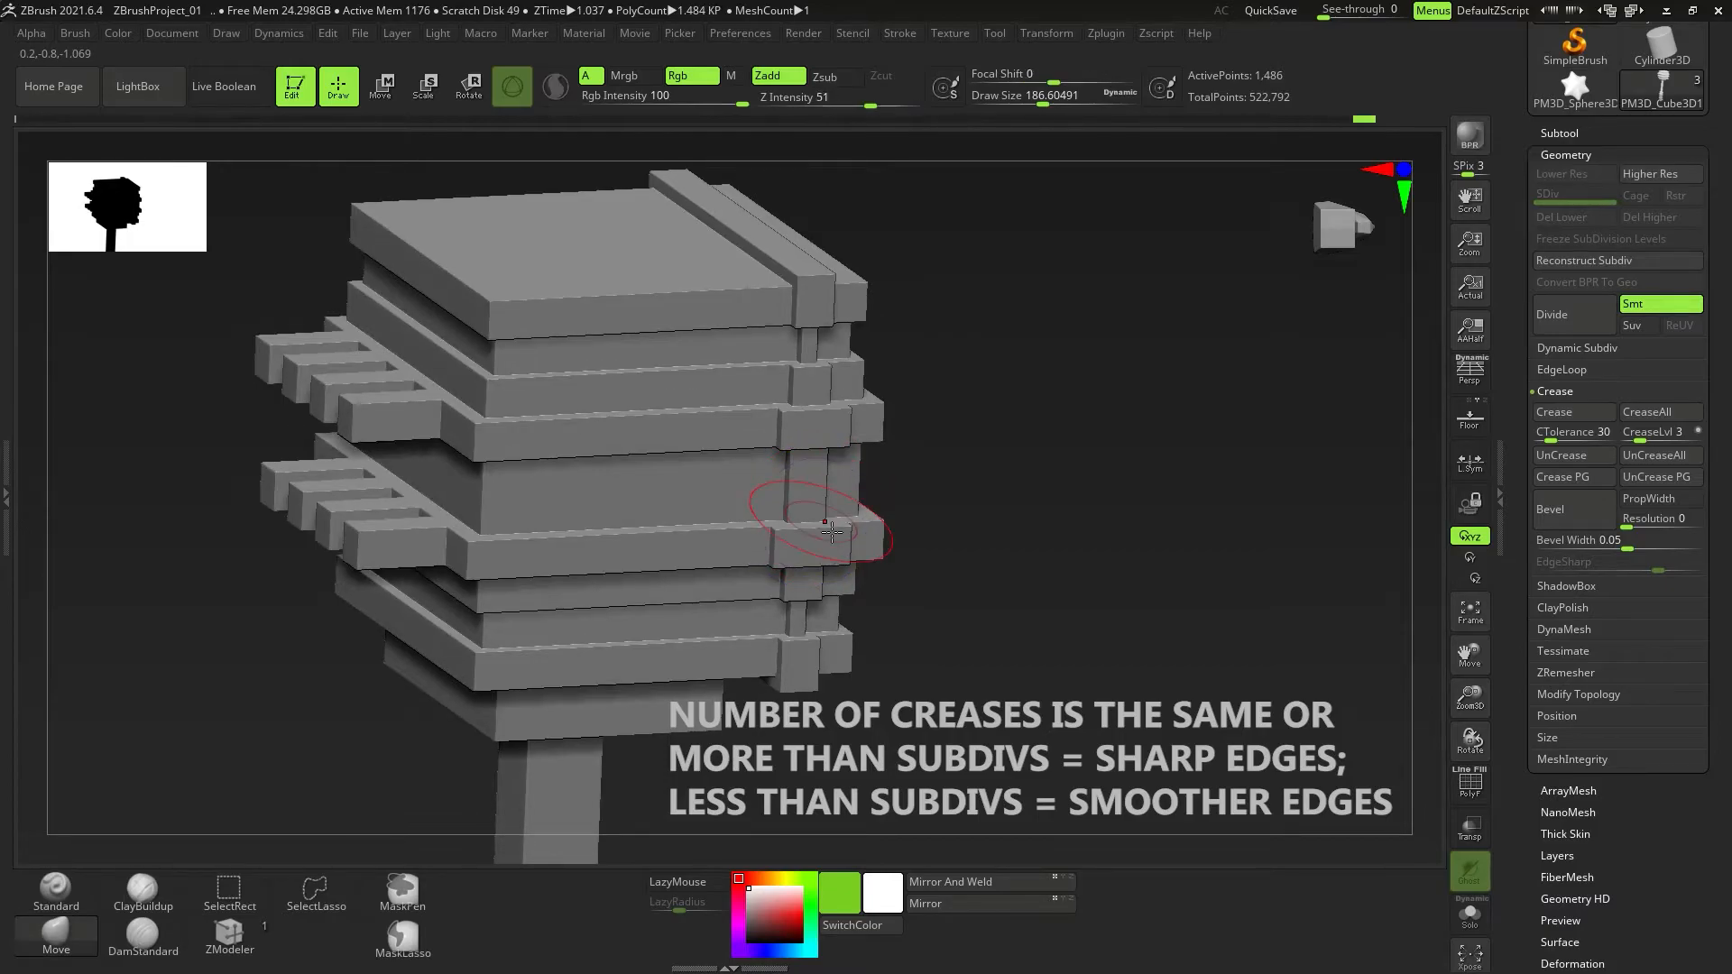
key("d")
key("d")
key("d")
key("d")
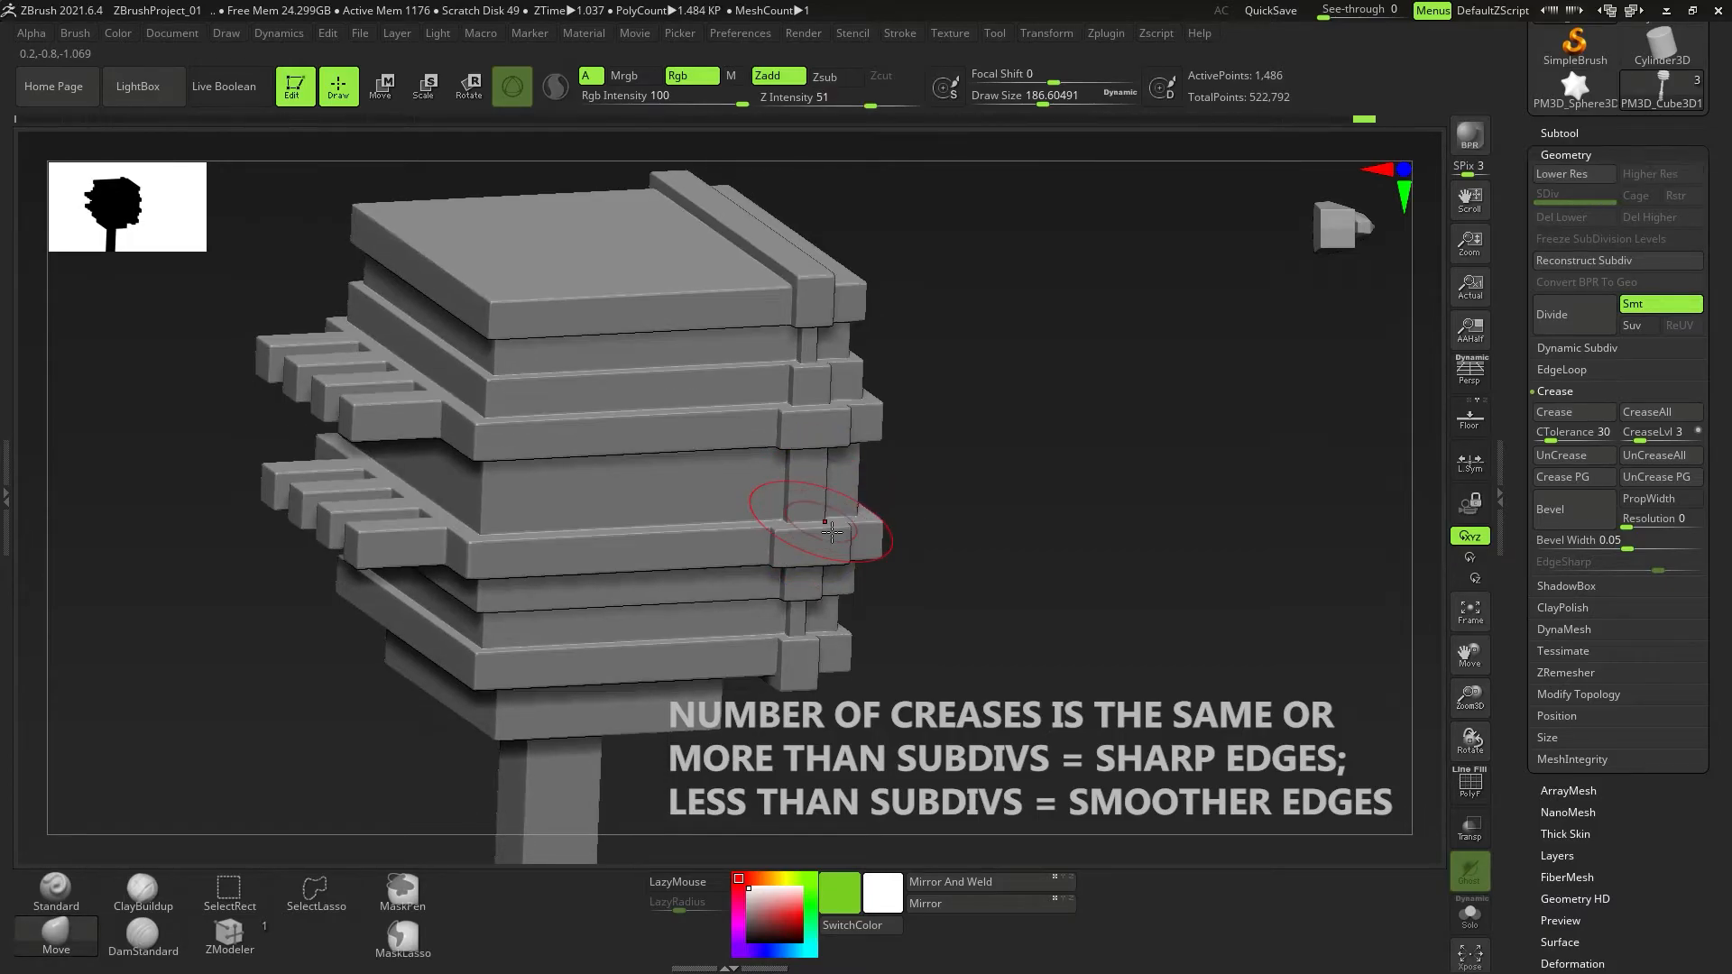
Apply the Dynamic Subdiv as permanent subdivision levels and bring the mesh down to SDiv 2.
scroll(1651, 360, "up", 3)
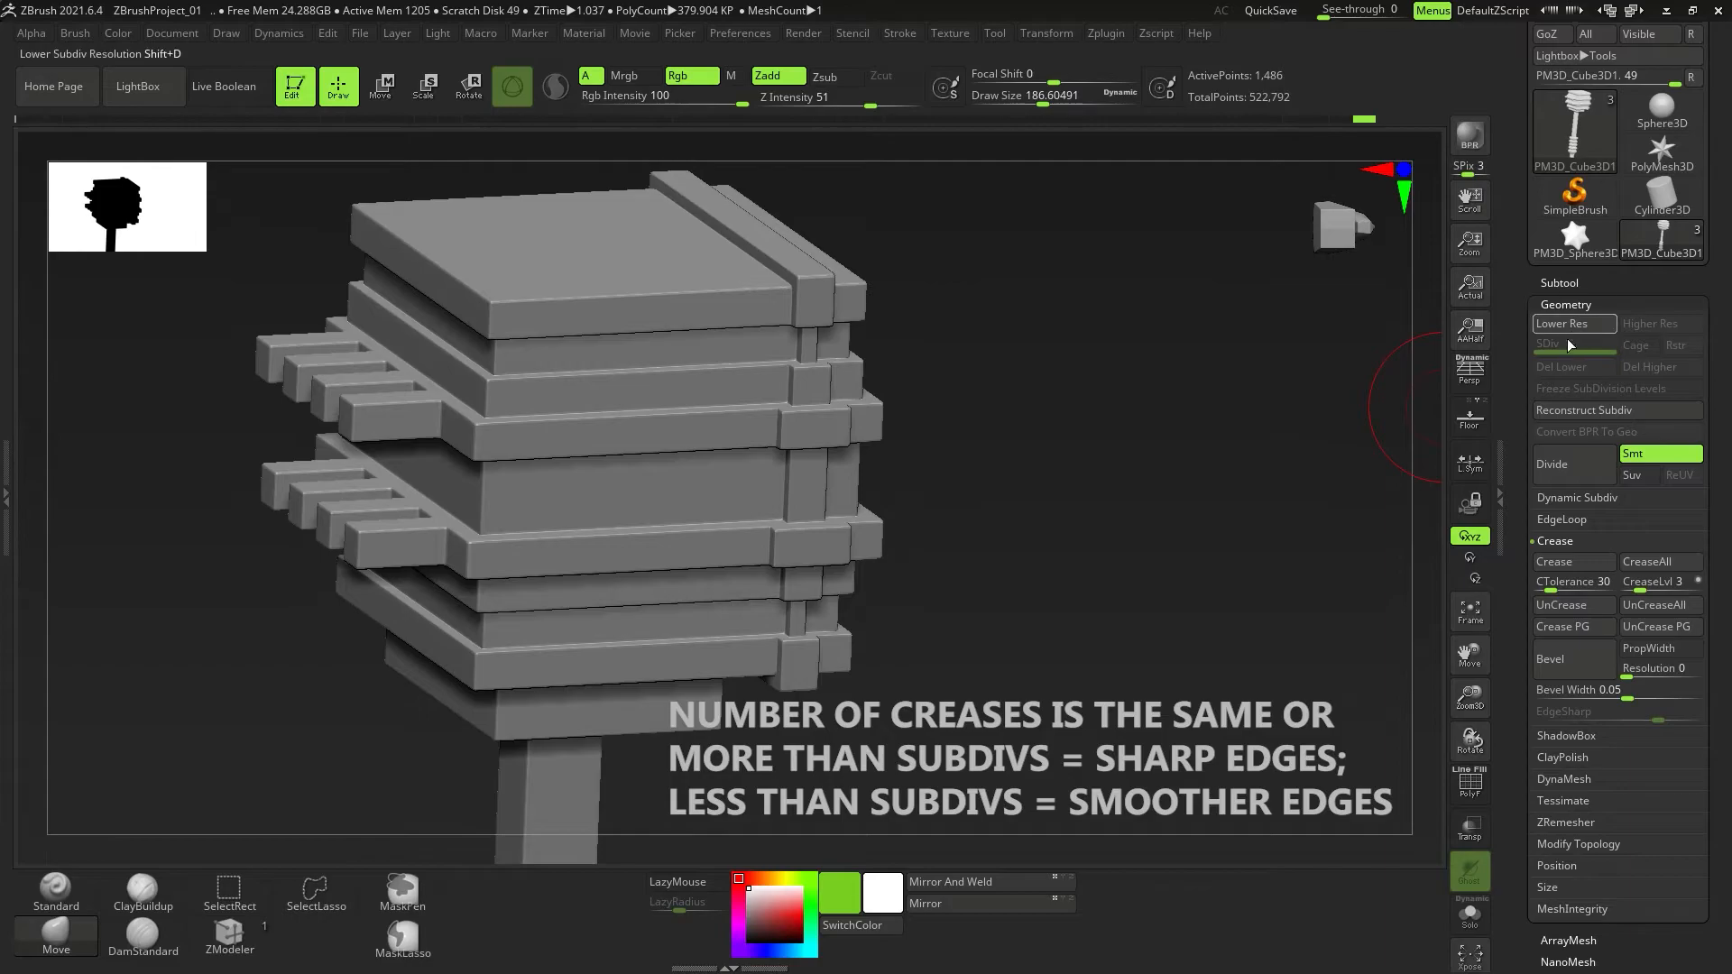
left_click(1572, 498)
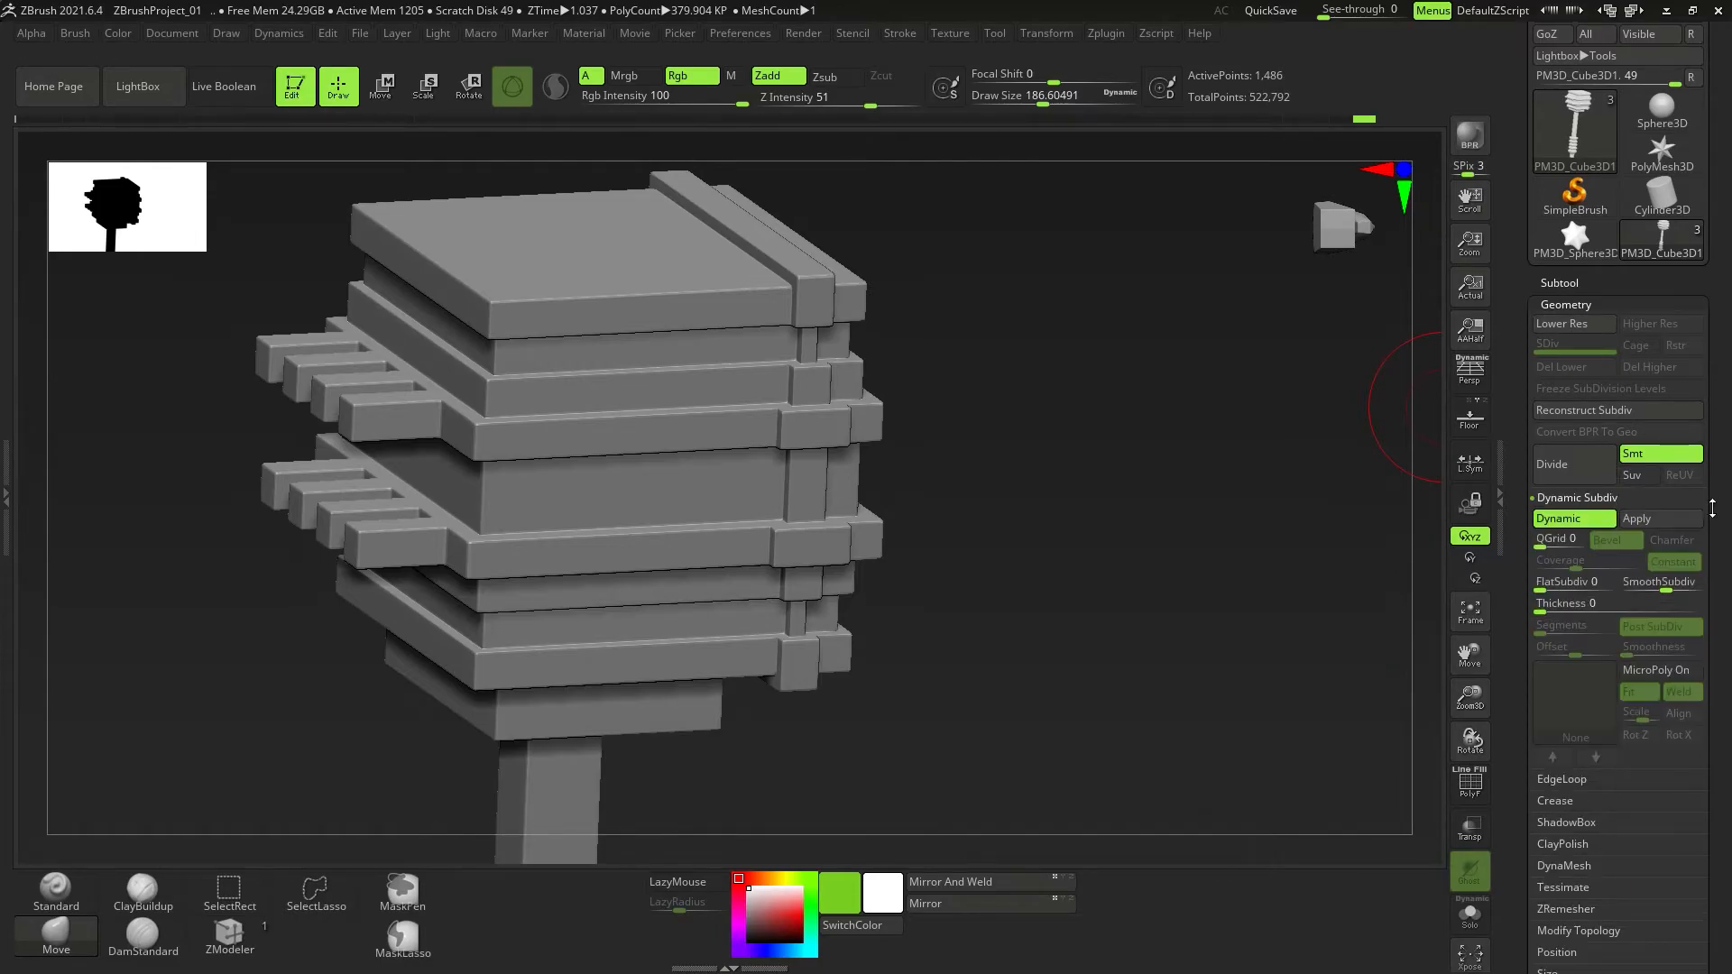
left_click(1643, 518)
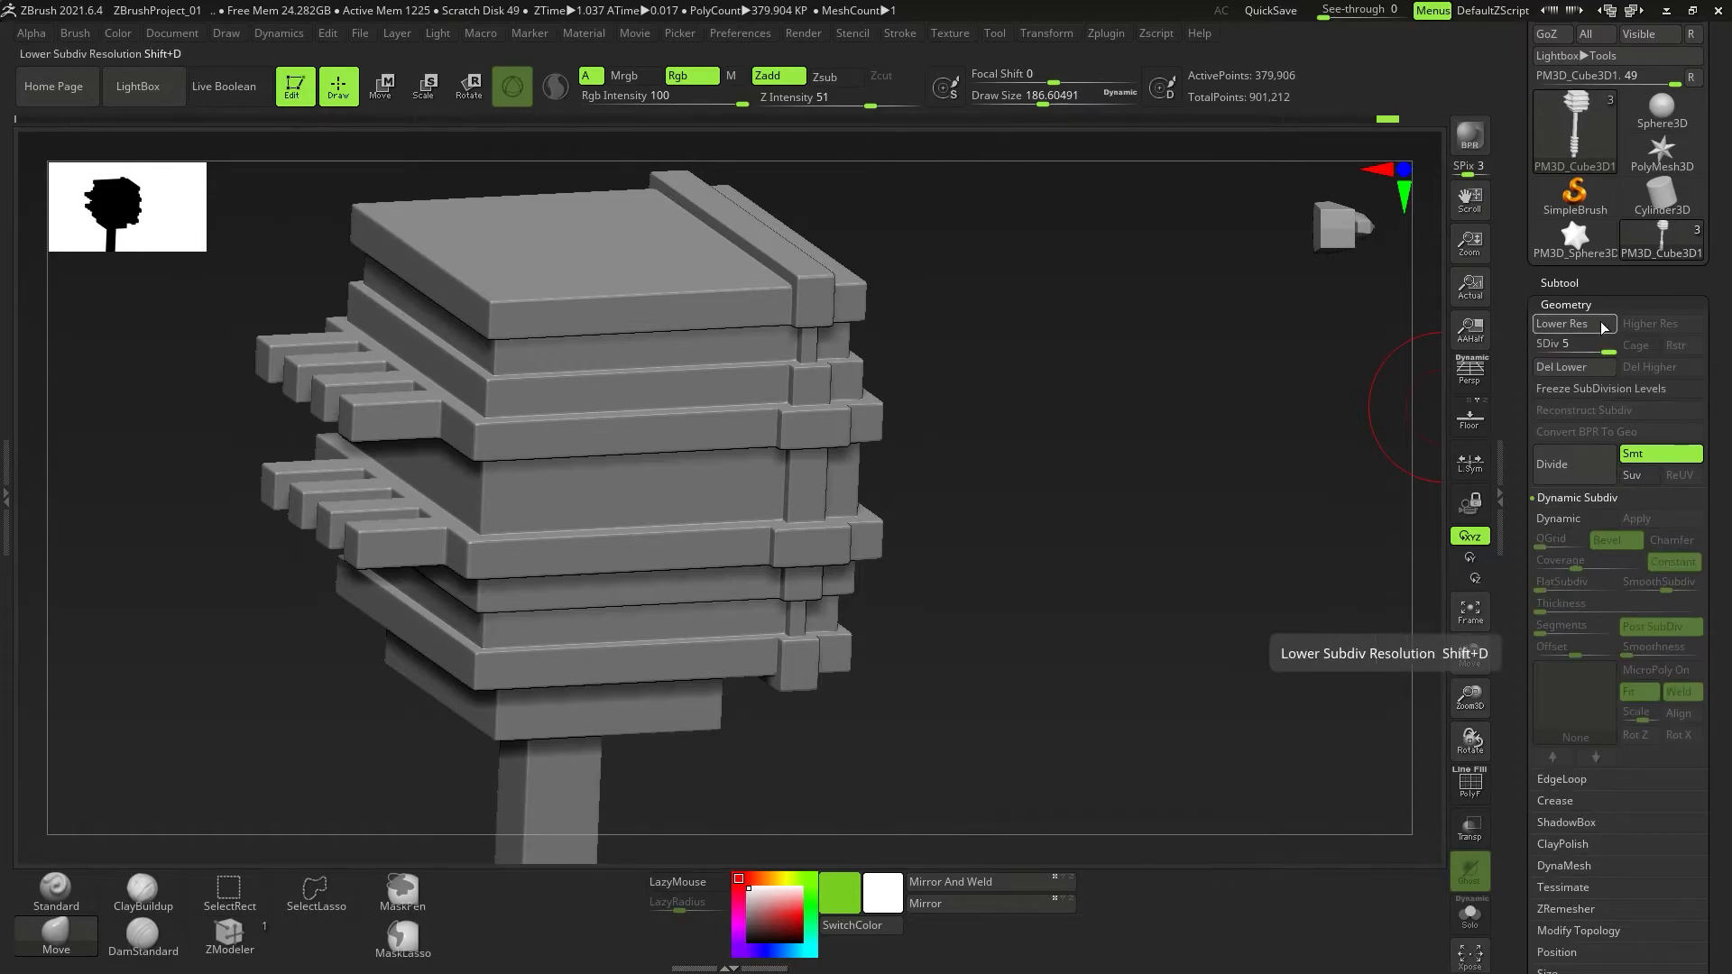
left_click_drag(1613, 352, 1540, 354)
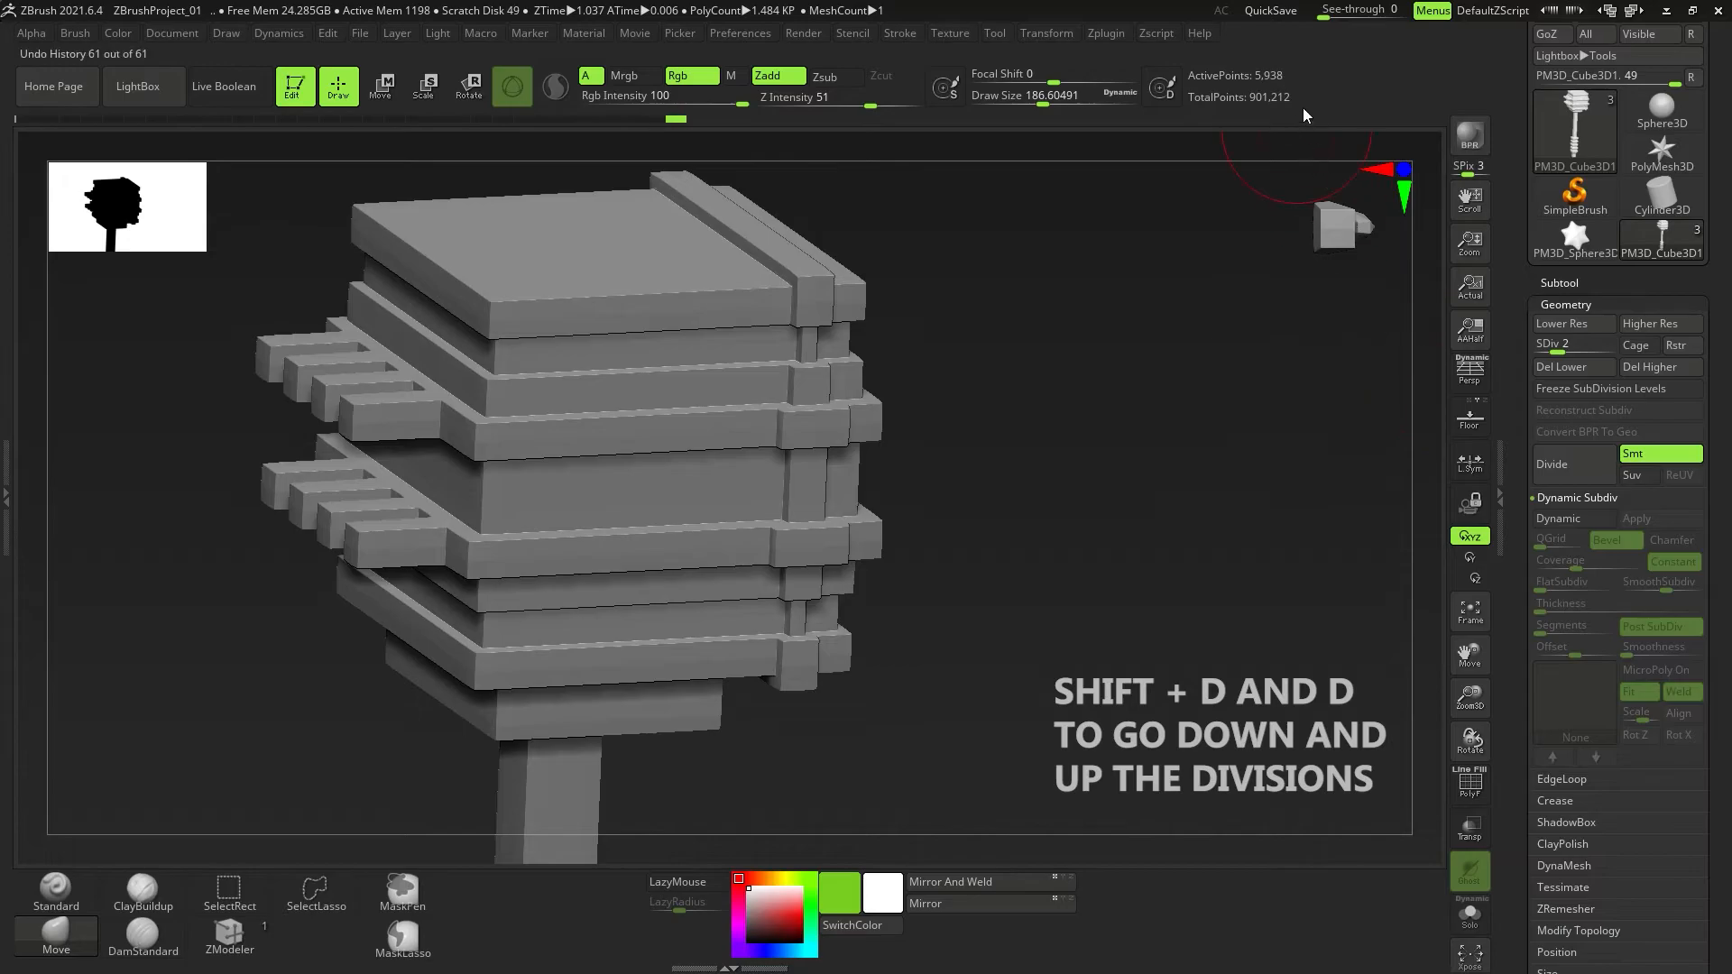
Raise the mesh to SDiv 5 and examine the topology of the side prongs close up with PolyFrame on.
key("d")
key("d")
key("d")
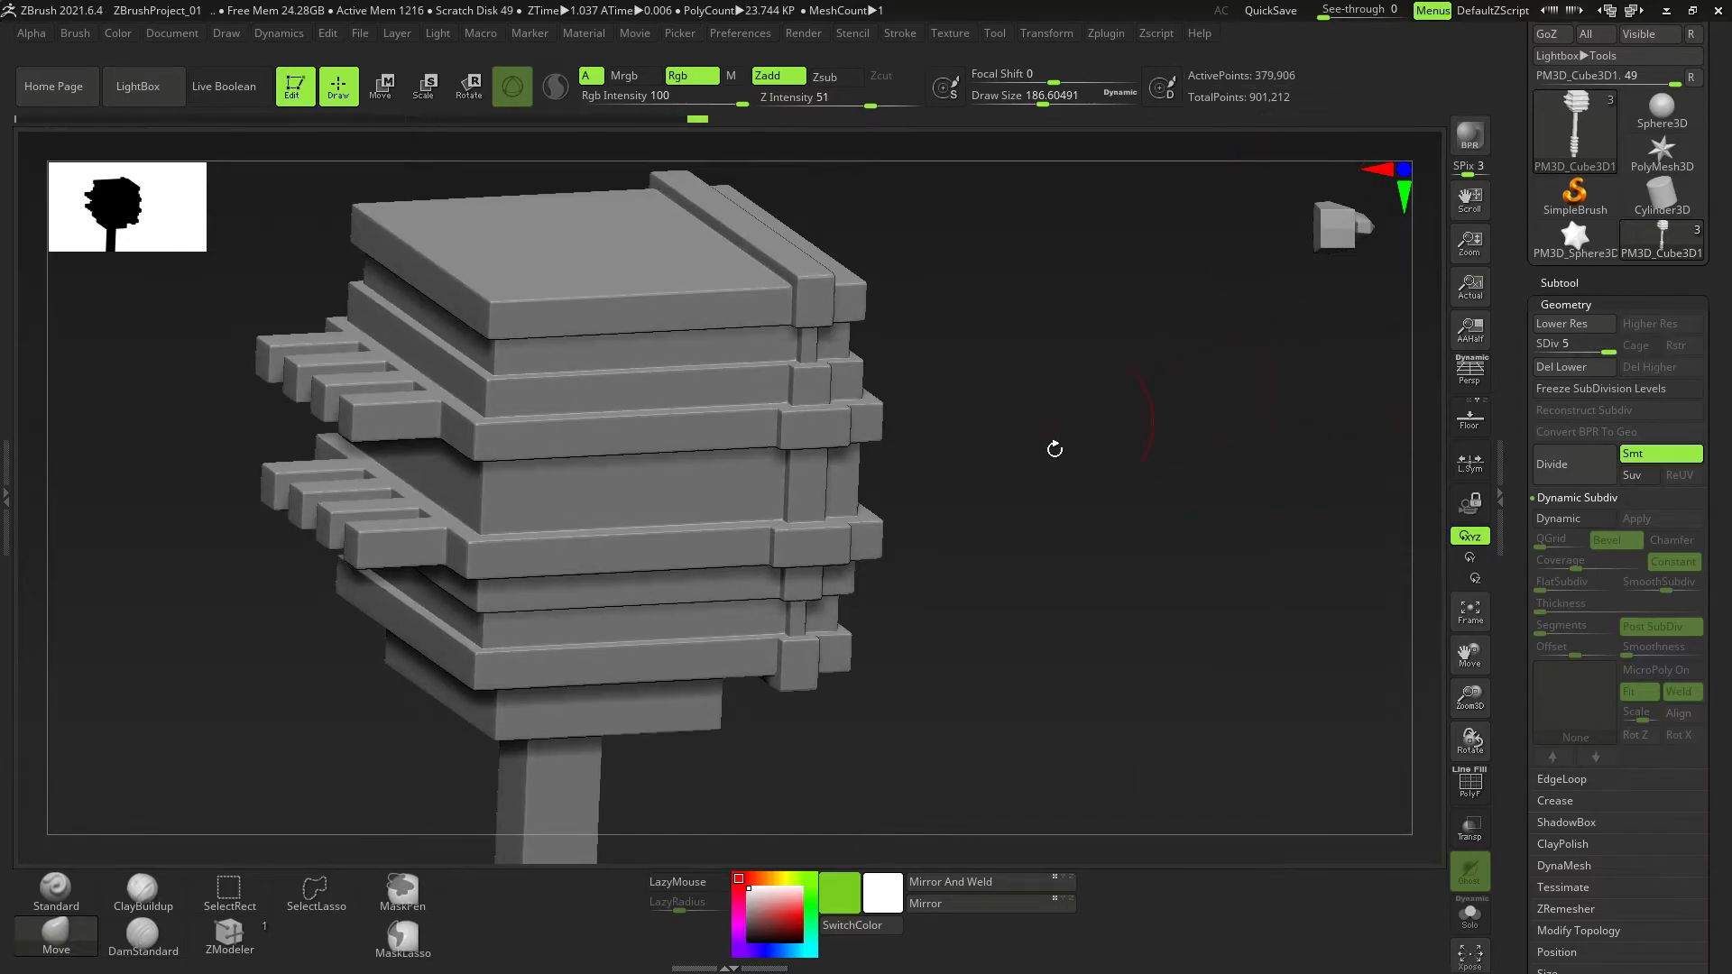
key("f")
mouse_move(802, 340)
right_mouse_down()
mouse_move(837, 386)
mouse_move(858, 452)
mouse_move(805, 379)
mouse_move(870, 548)
right_mouse_up()
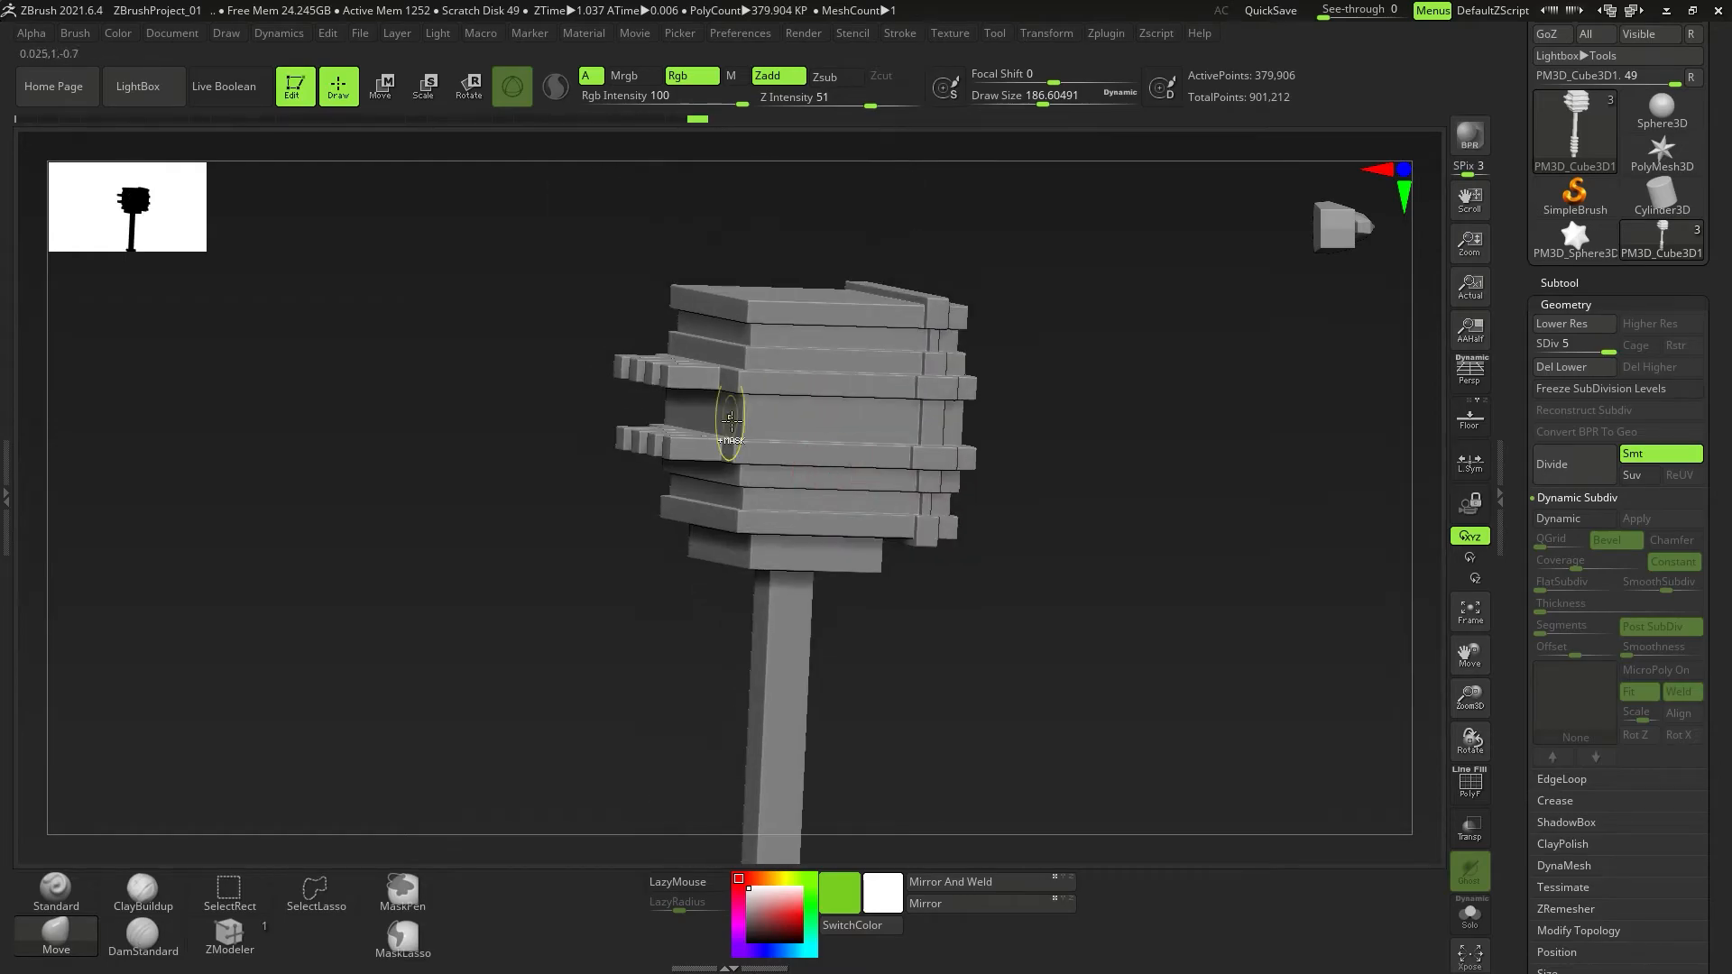
right_click_drag(773, 437, 812, 480, "ctrl")
right_click_drag(743, 341, 809, 532, "alt")
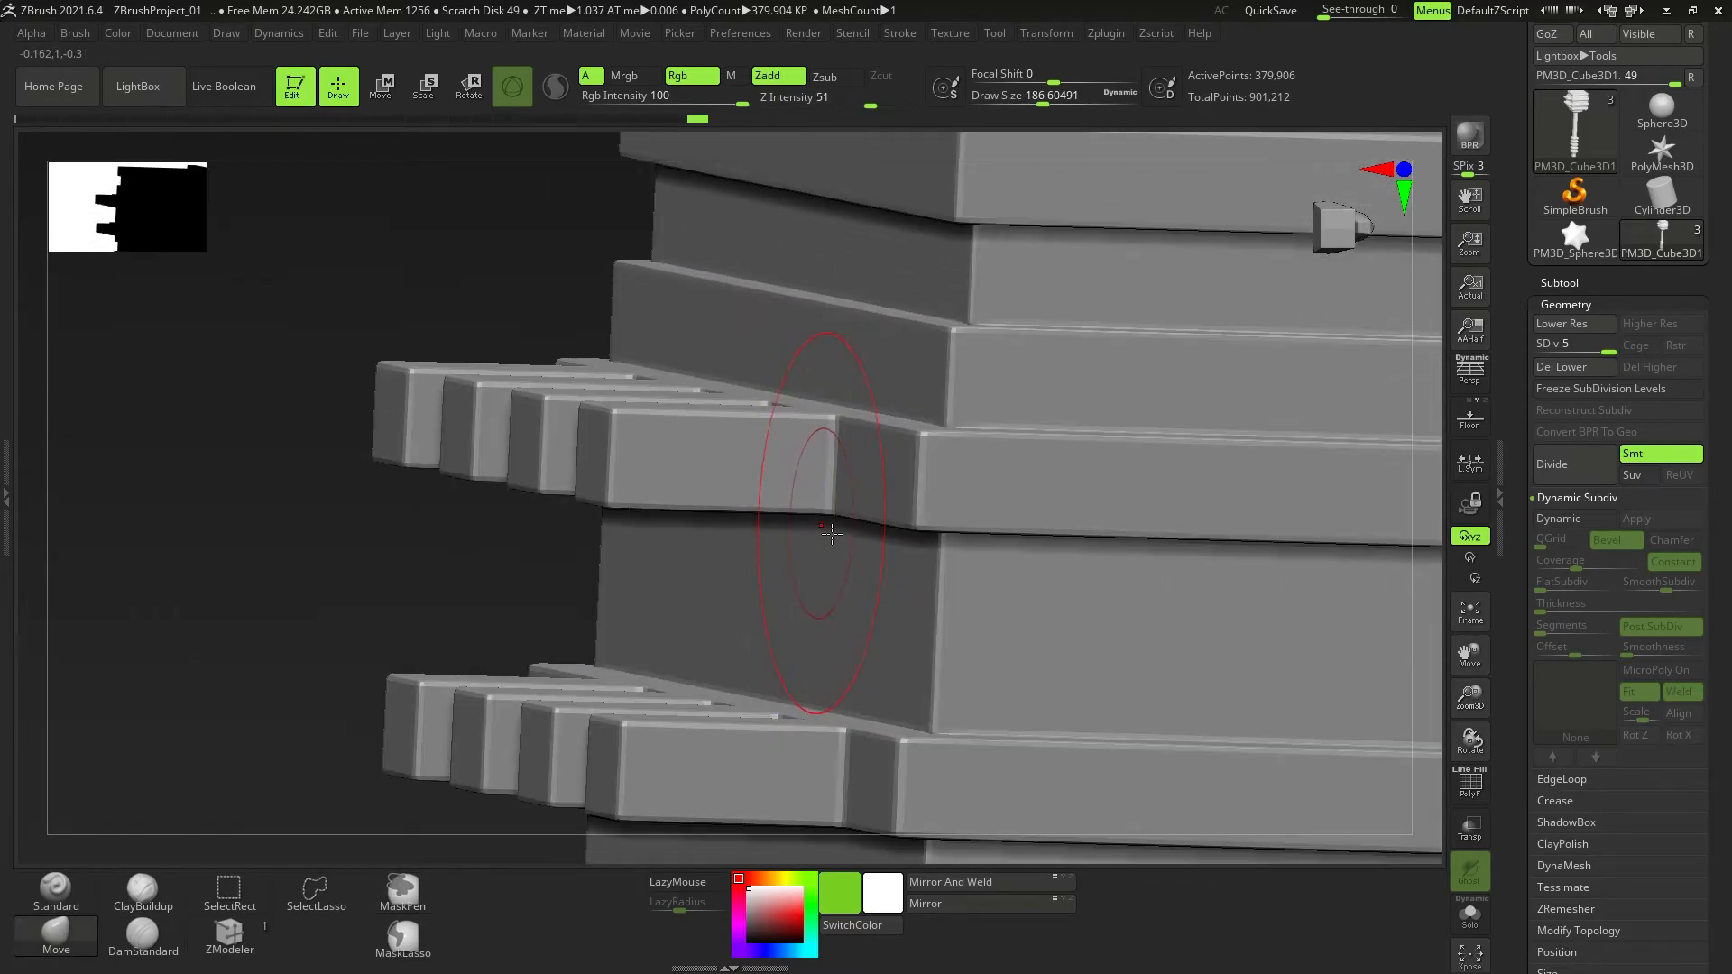
key("shift+f")
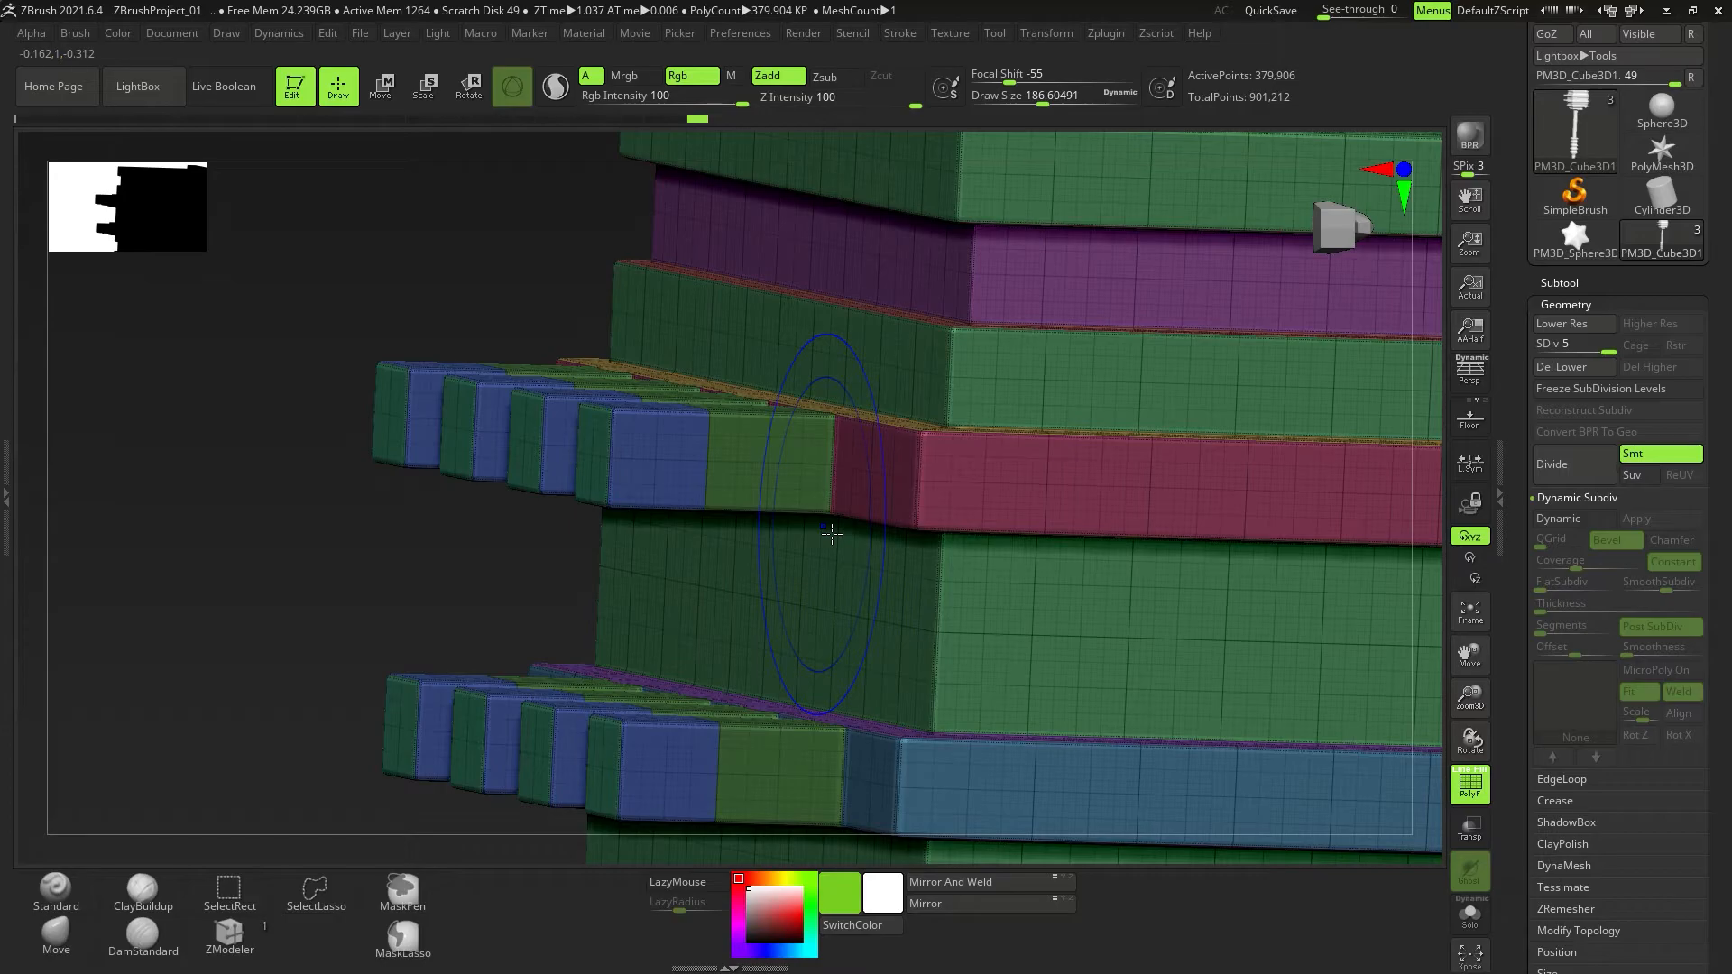
right_click_drag(668, 484, 812, 665, "ctrl")
right_click_drag(758, 575, 686, 574, "ctrl")
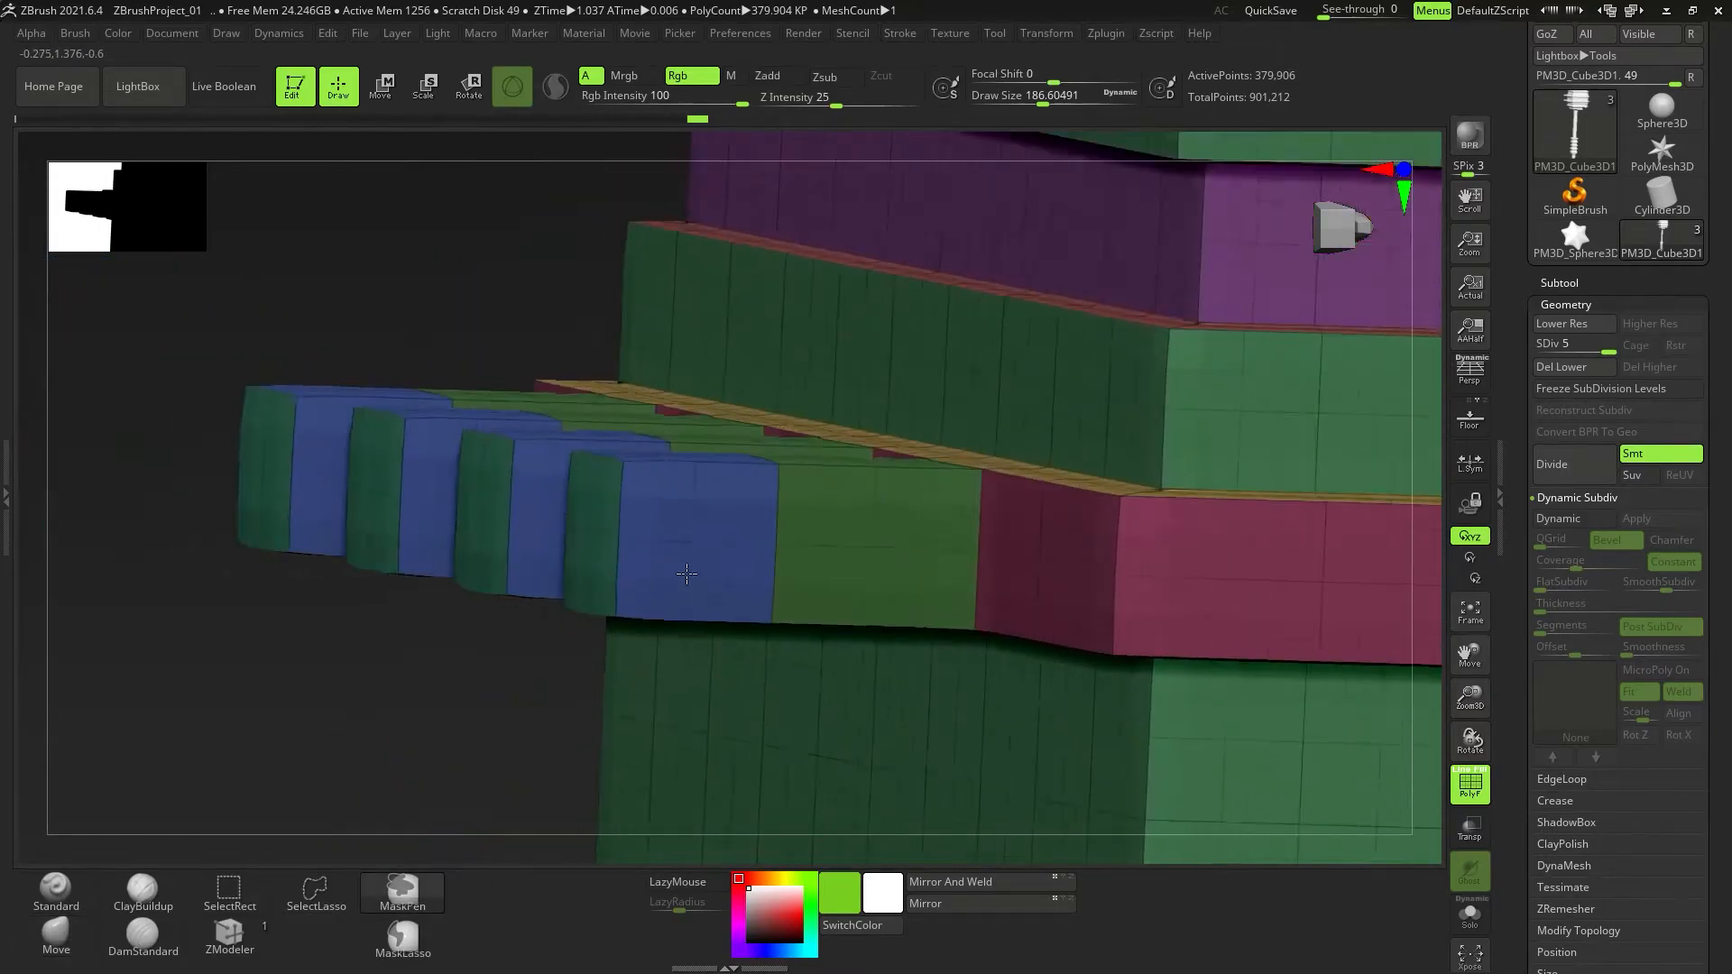
Step down and up through the subdivision levels, and return the model to its unapplied Dynamic Subdiv state.
key("shift+d")
key("shift+d")
key("shift+d")
key("shift+d")
key("d")
key("d")
key("d")
key("d")
key("shift+d")
key("shift+d")
key("shift+d")
key("shift+d")
key("shift+d")
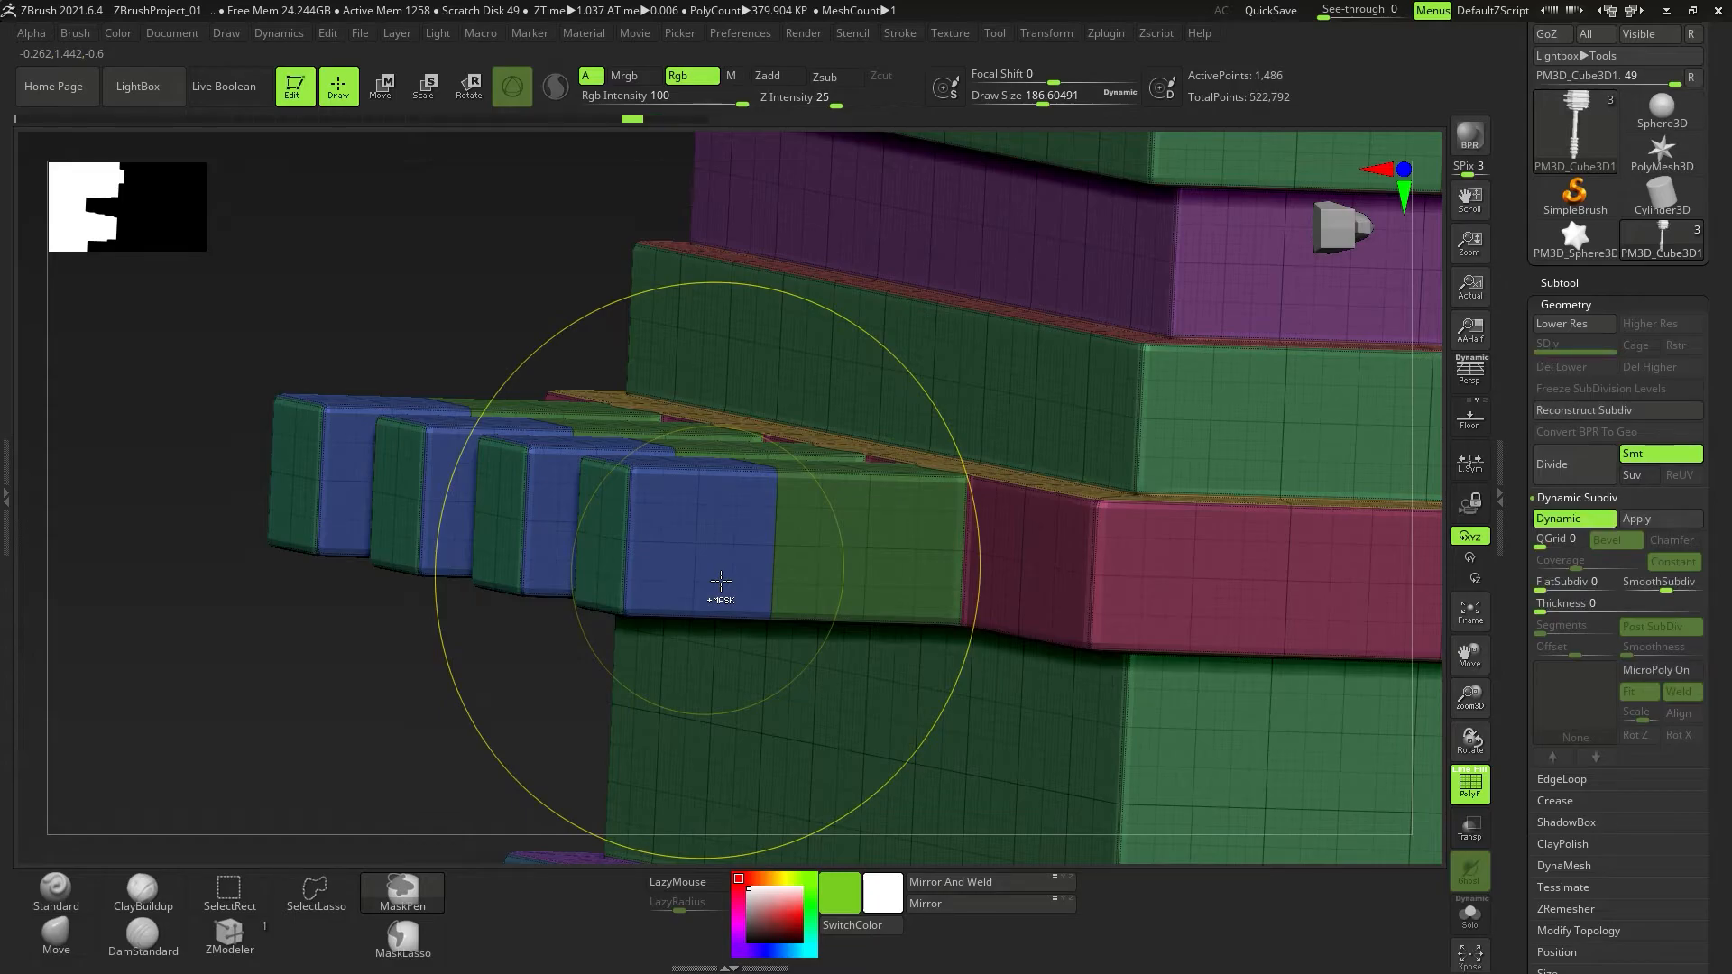
Taper the prong ends into points with ZModeler's Scale Polygroup All, and view them with PolyFrame off.
mouse_move(691, 590)
right_mouse_down("ctrl")
mouse_move(700, 555)
mouse_move(638, 512)
right_mouse_up("ctrl")
left_click(207, 937)
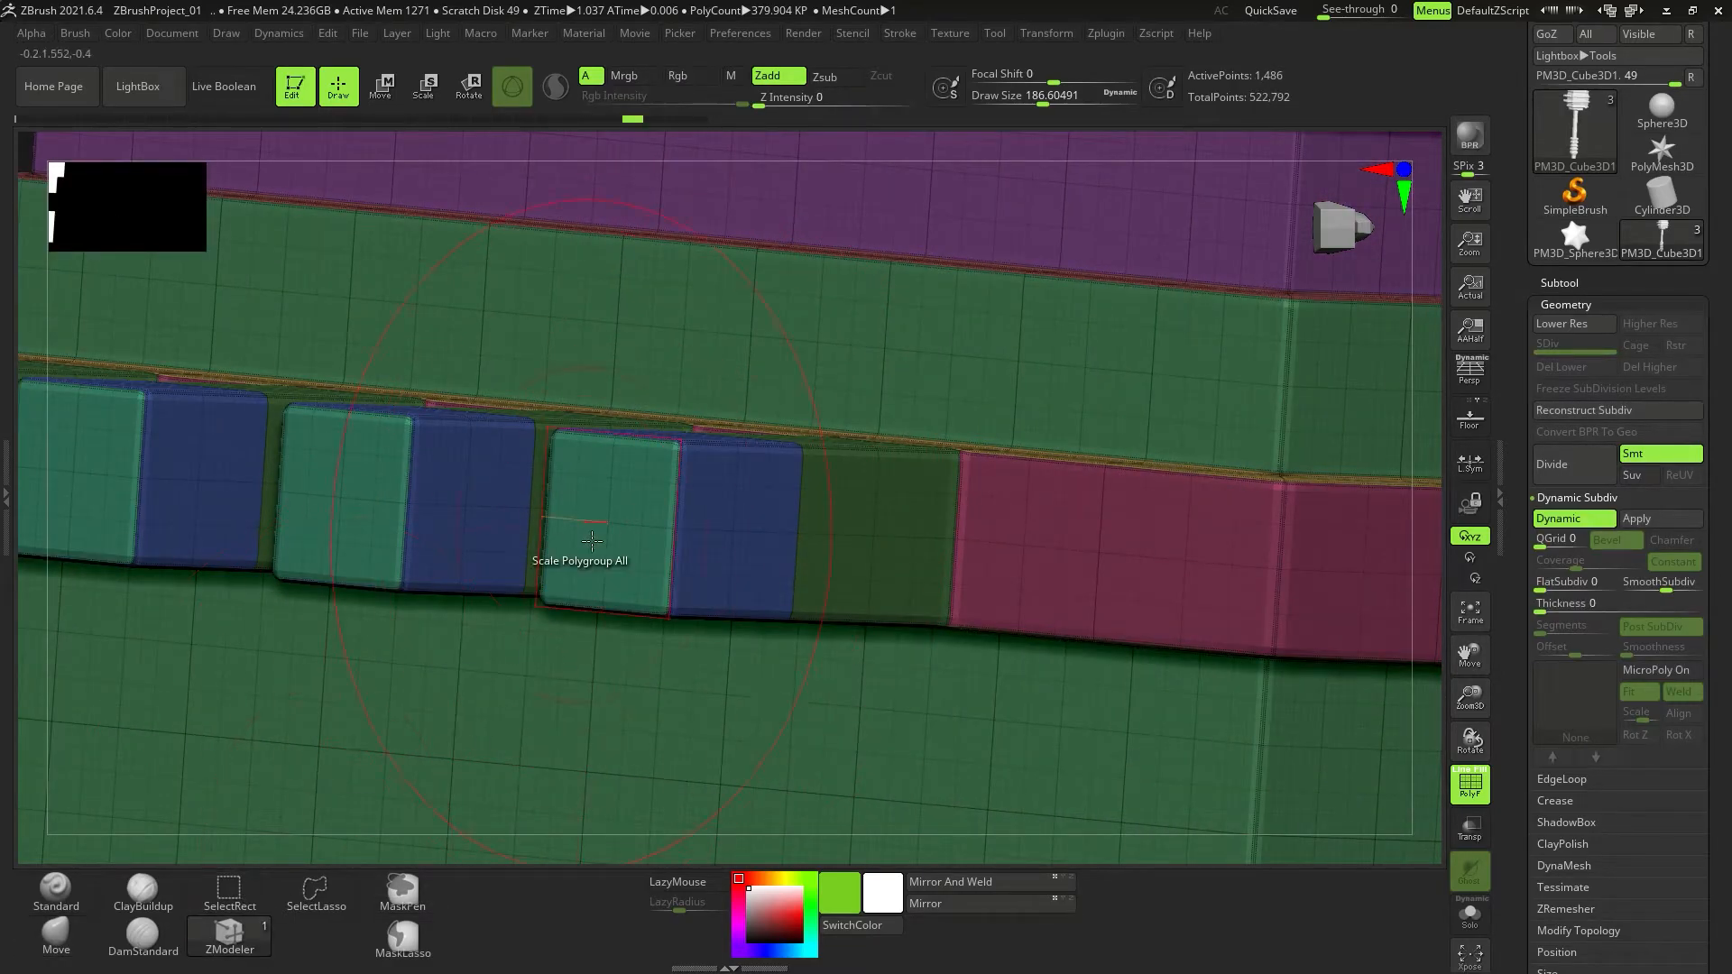
key("space")
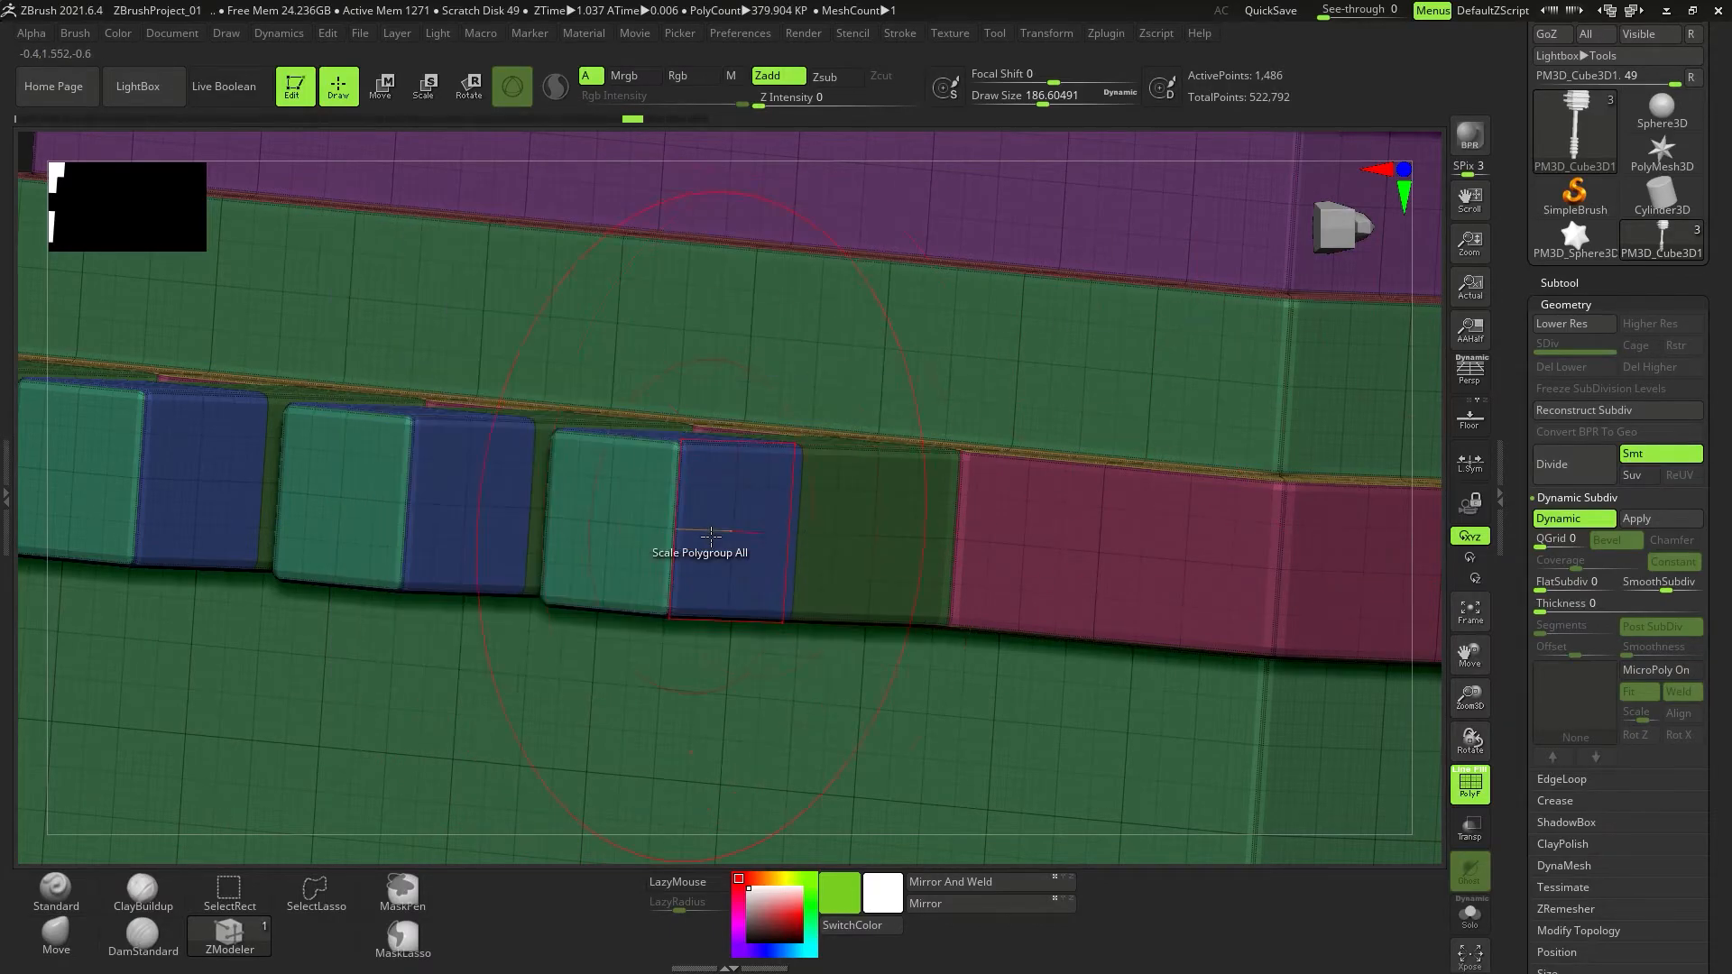
left_click_drag(638, 514, 582, 443)
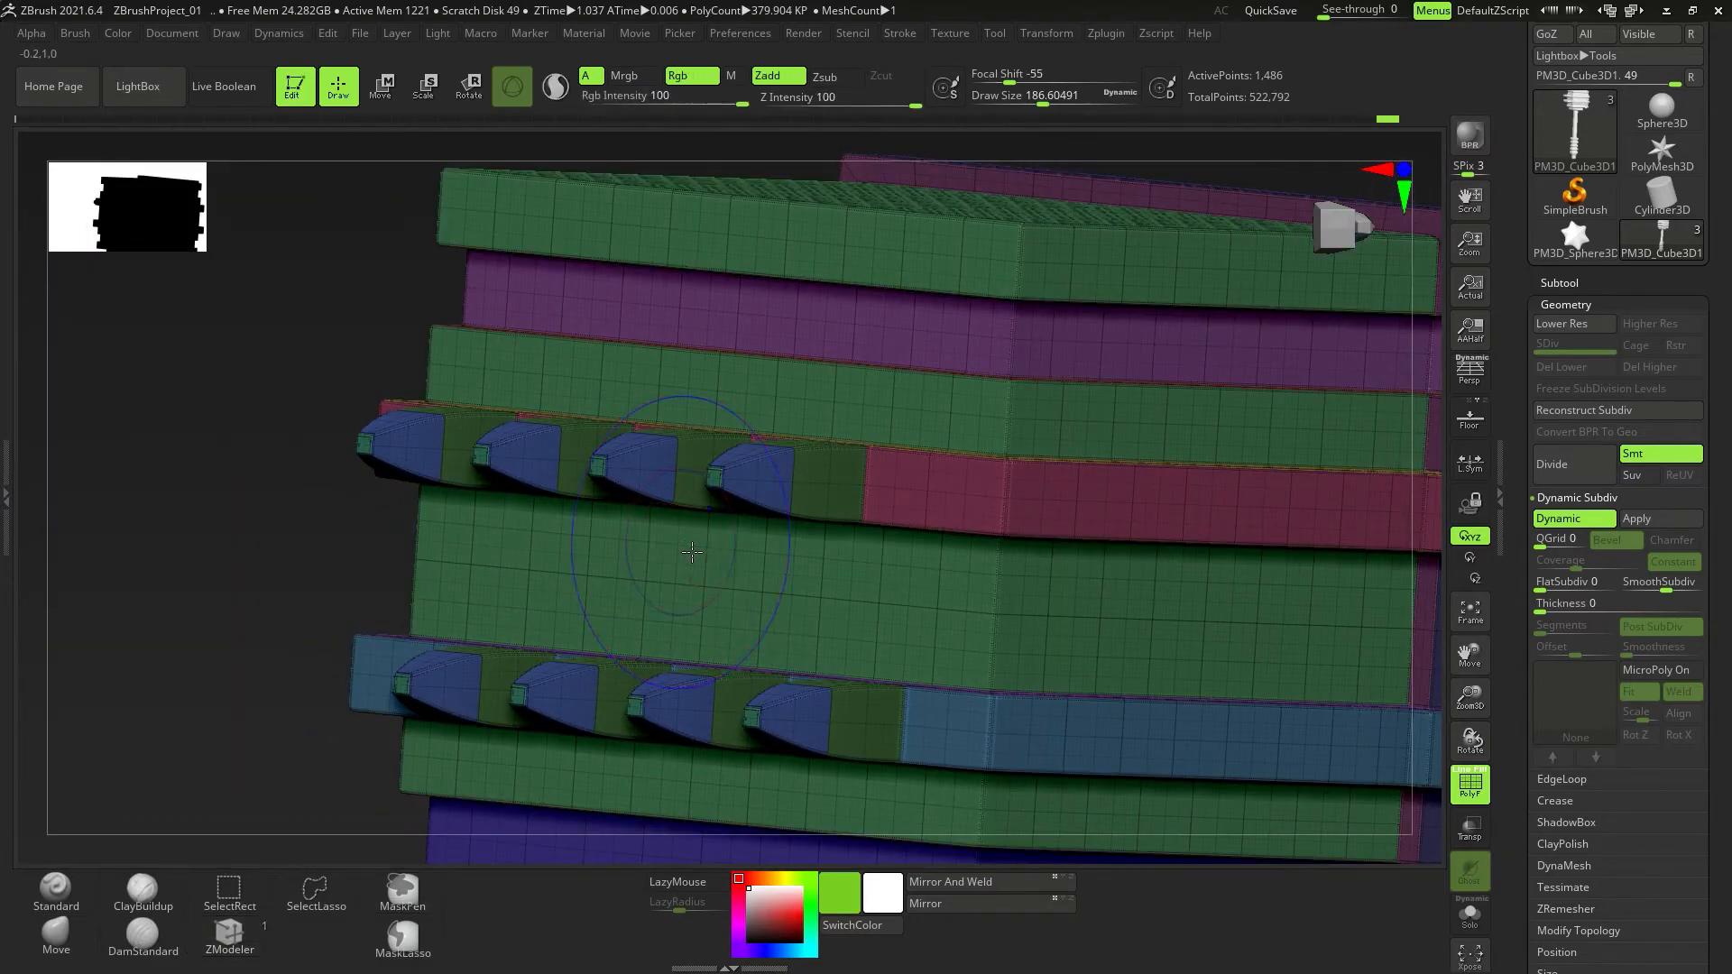
key("shift+f")
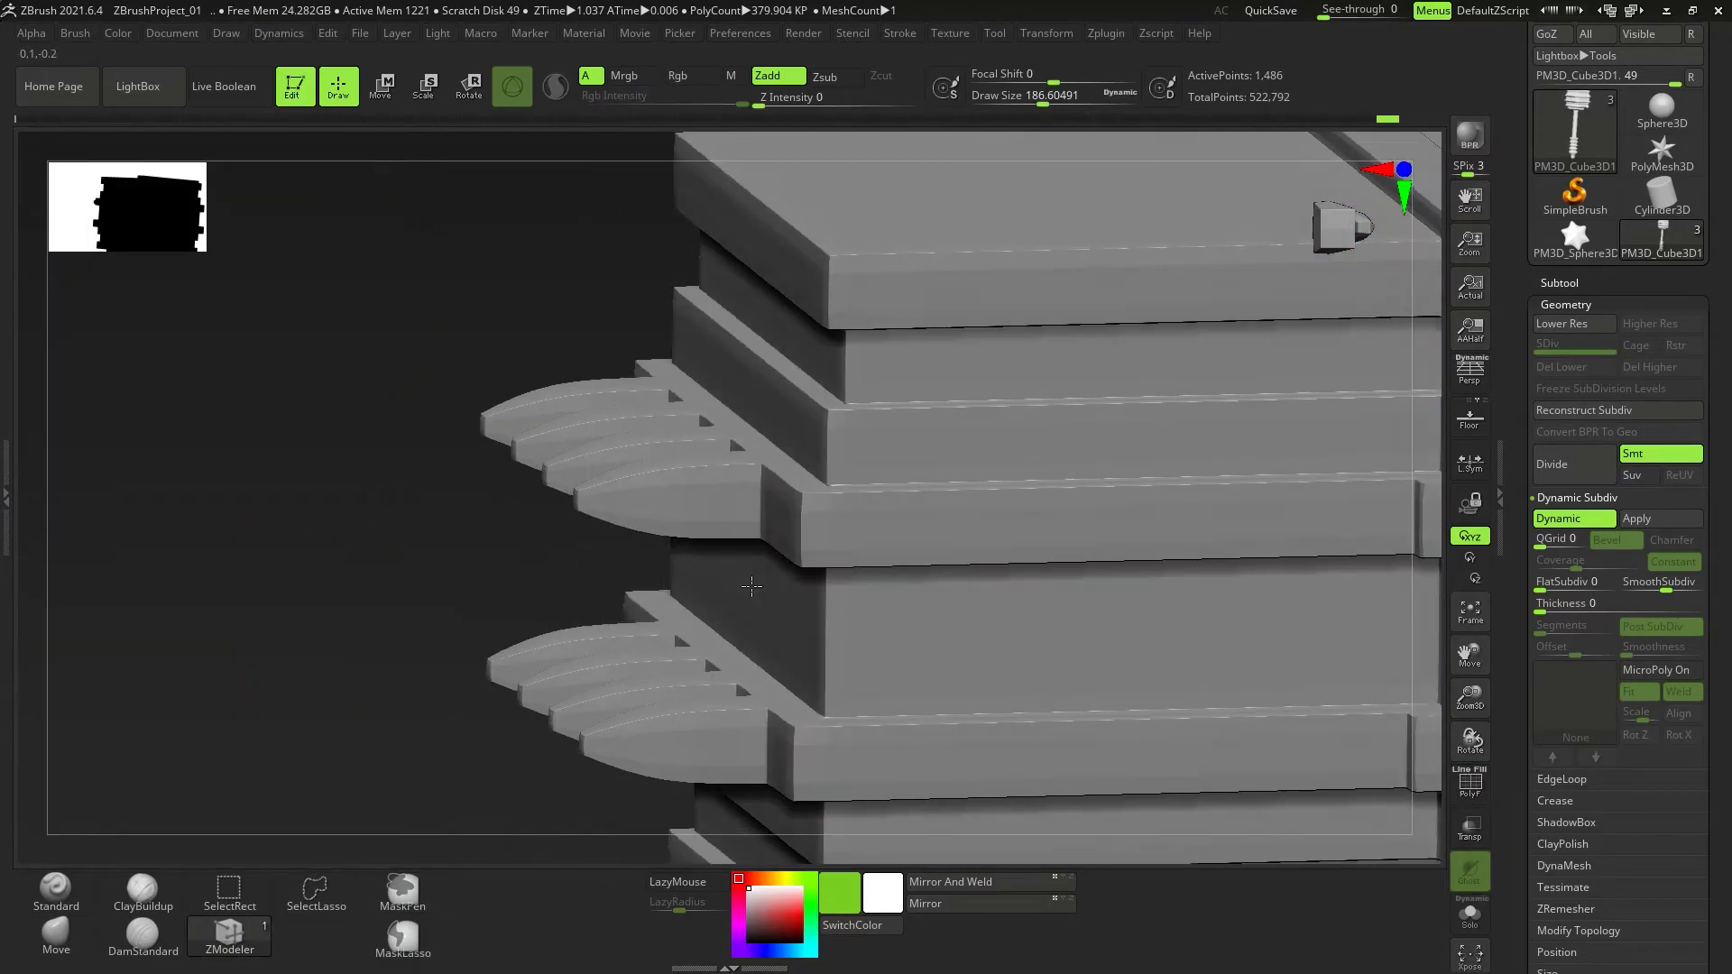
right_click_drag(752, 587, 712, 622)
Set the ZModeler edge action to Crease with EdgeLoop Complete and crease the middle edge loop of every prong in both rows.
key("space")
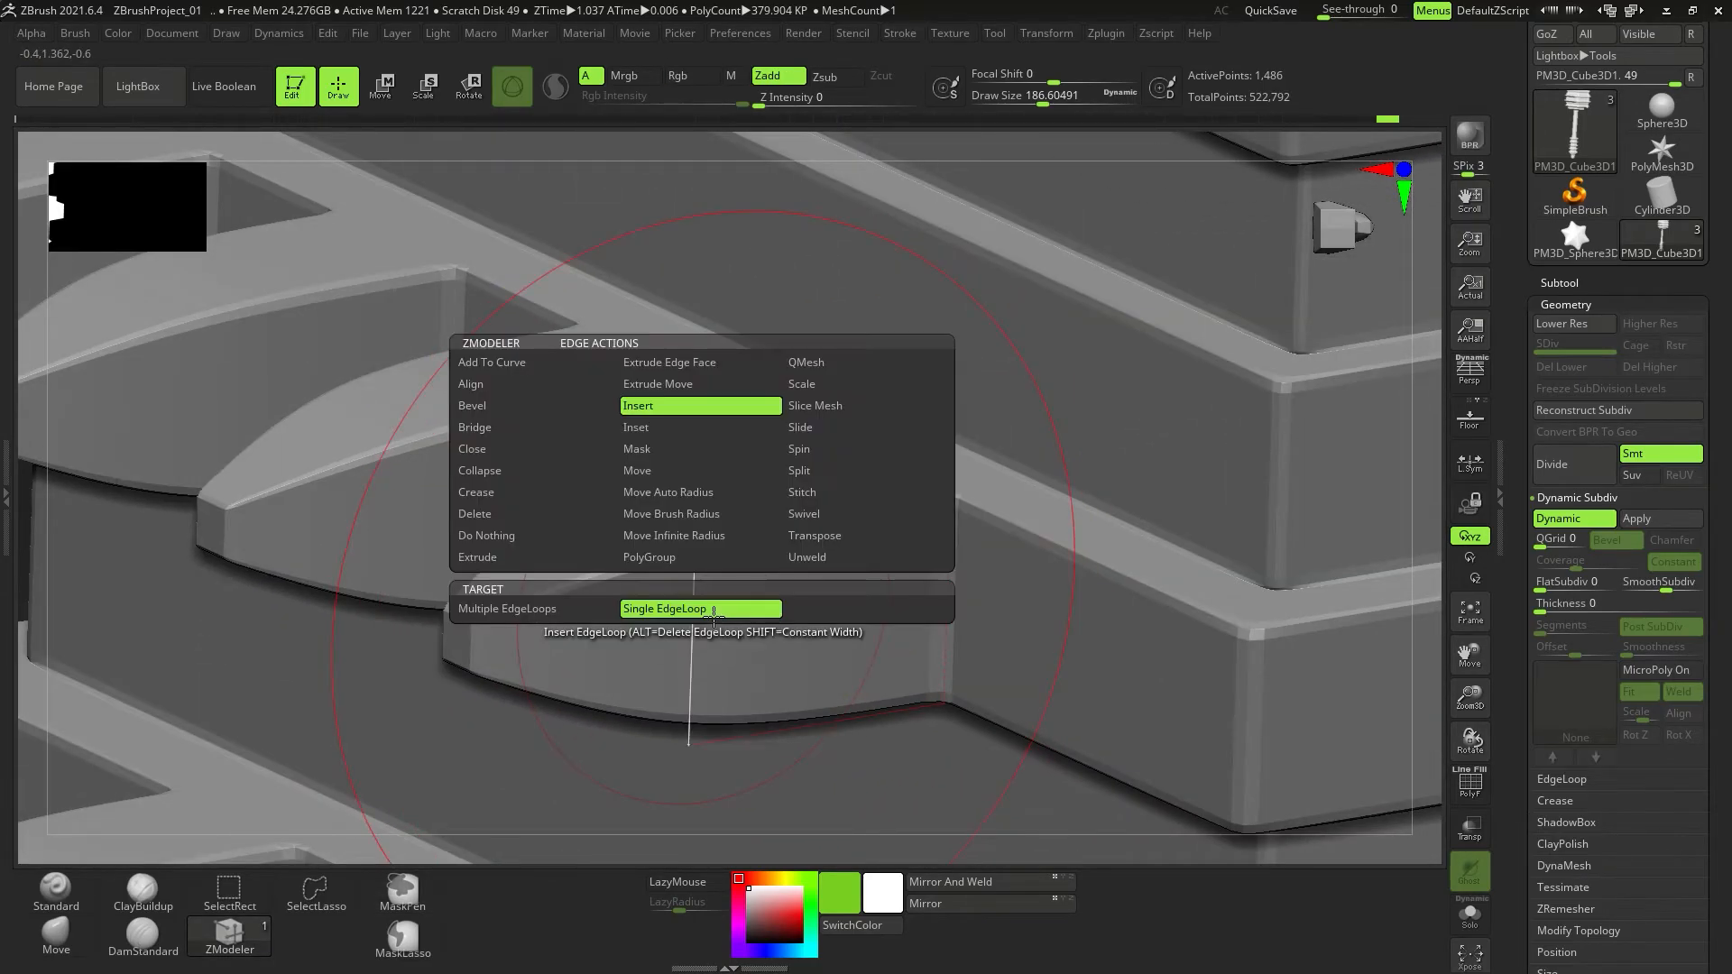
left_click(494, 496)
left_click(529, 633)
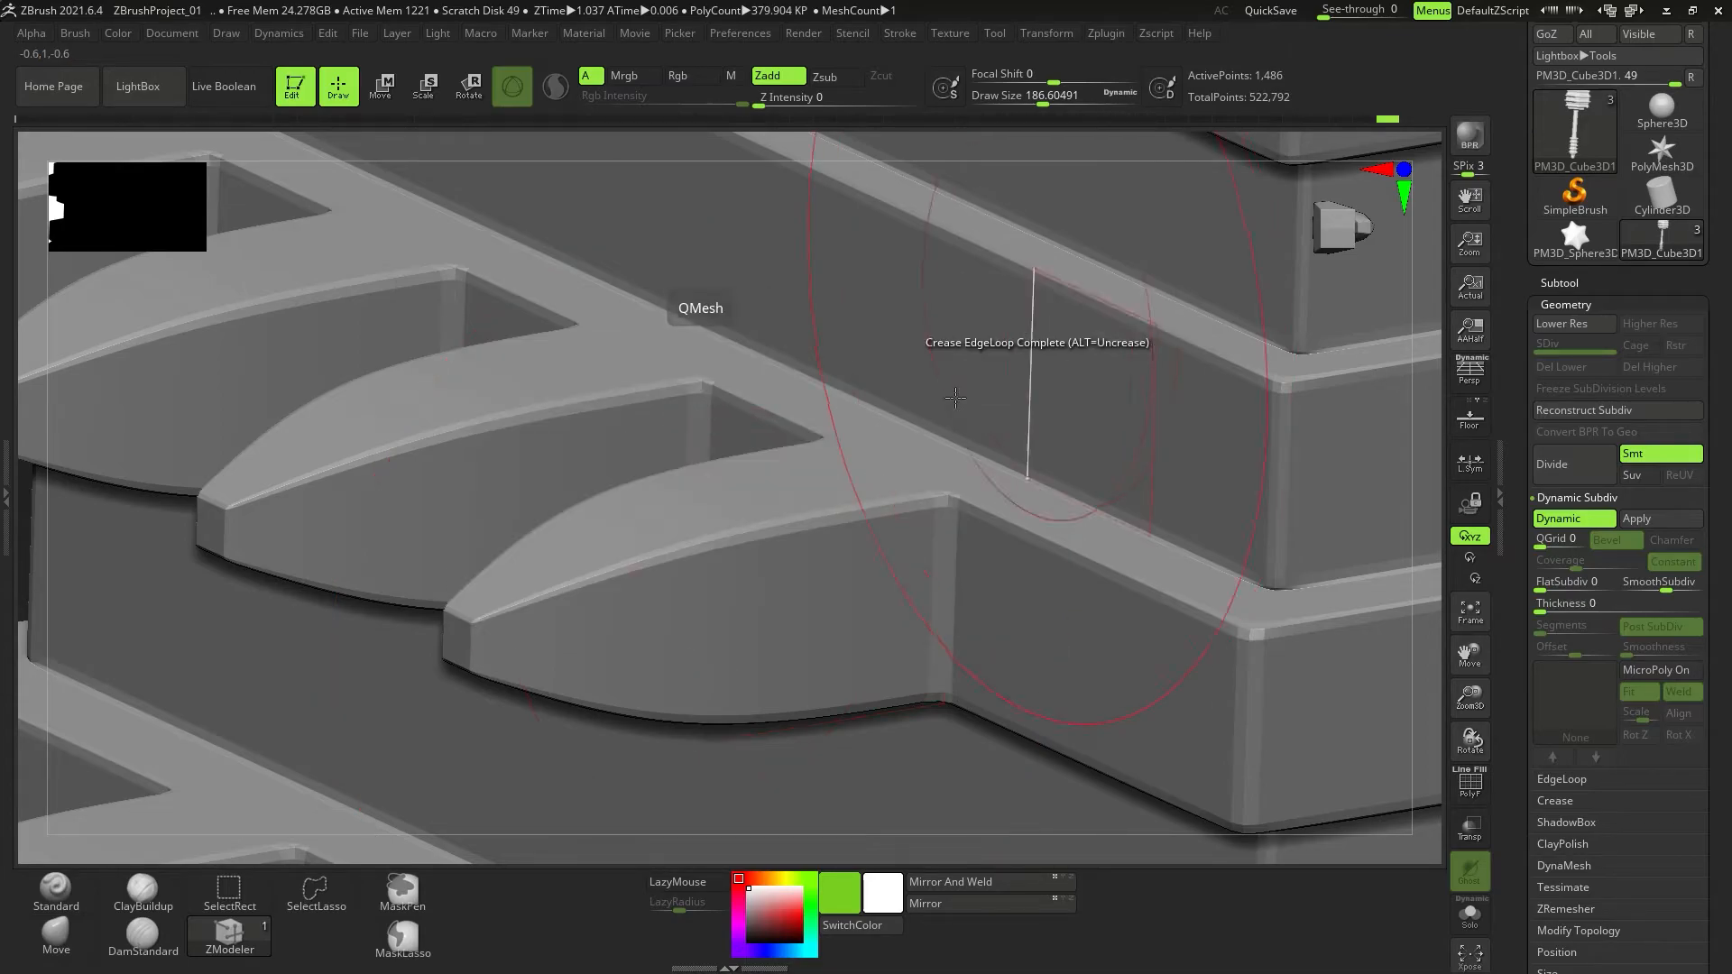
right_click_drag(584, 509, 739, 603, "alt")
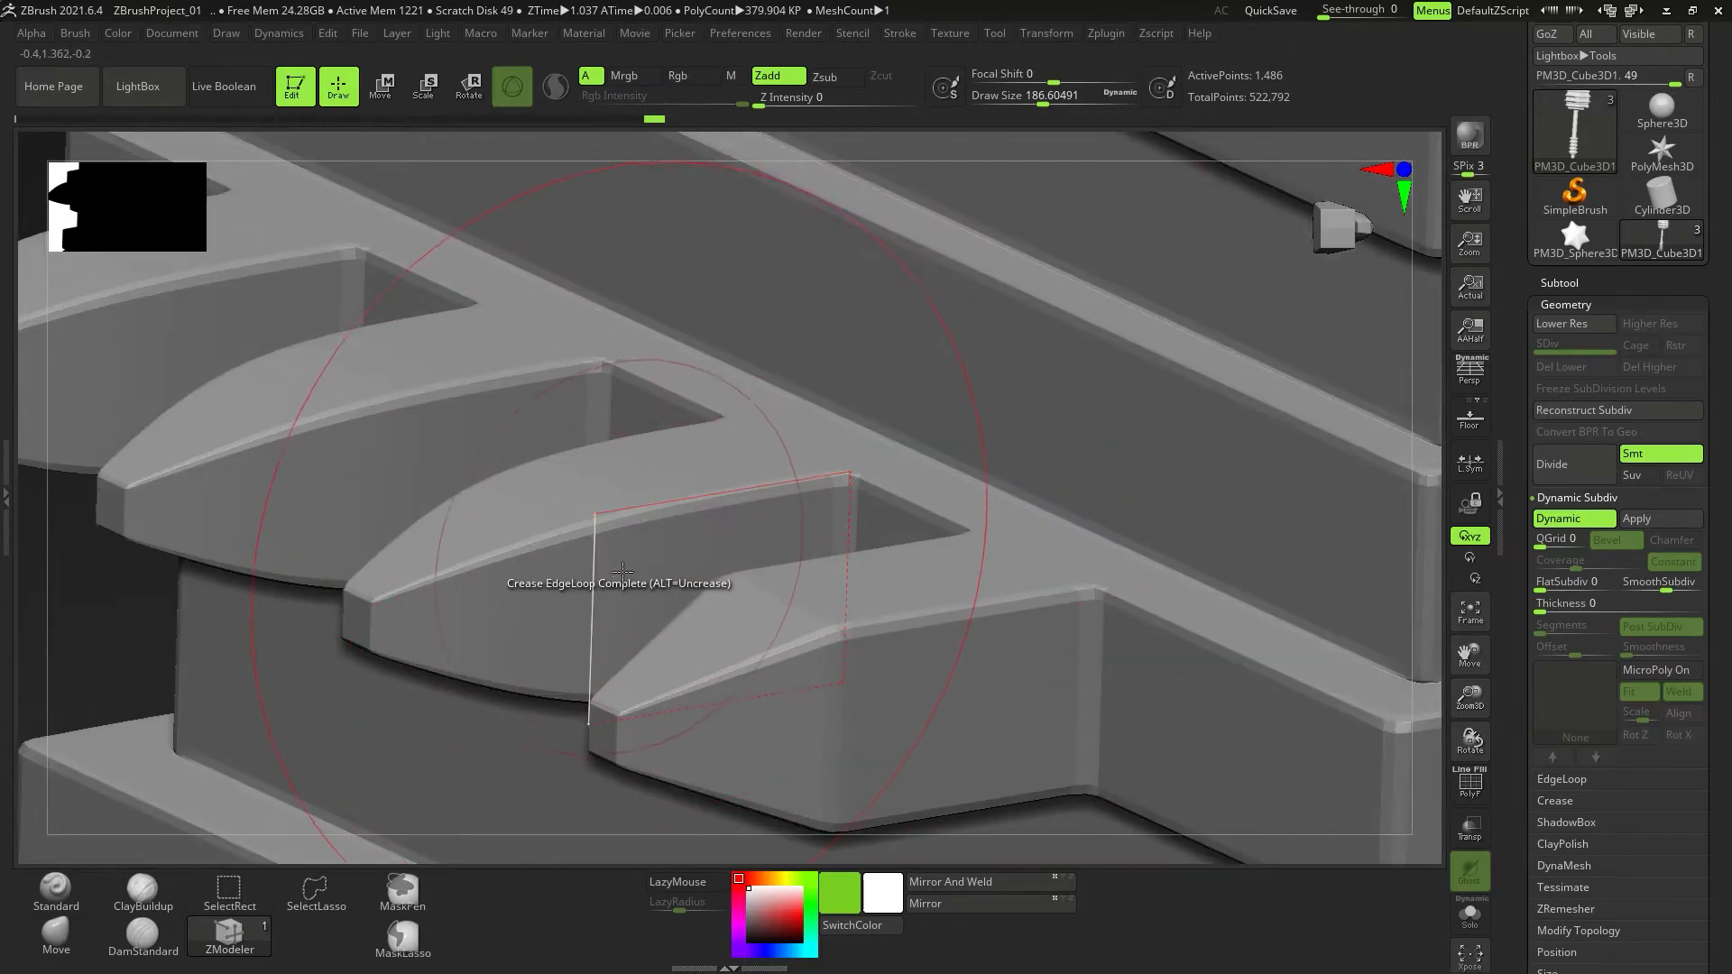
left_click(603, 572)
right_click_drag(521, 523, 705, 593, "alt")
left_click(413, 443)
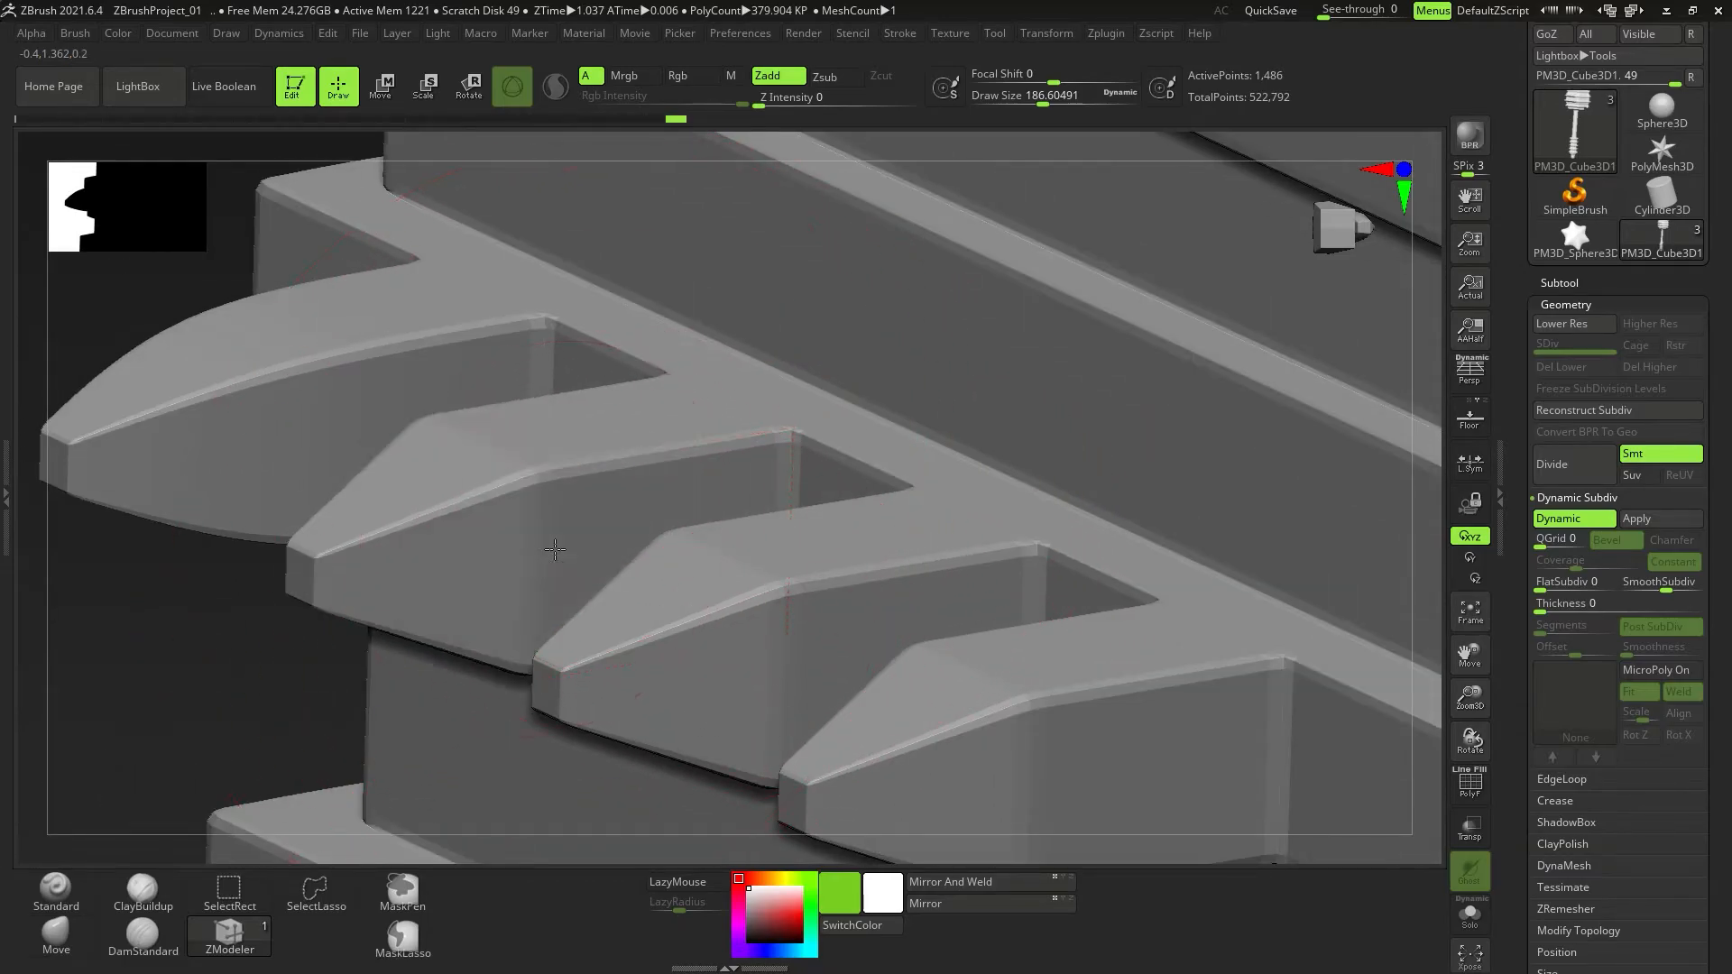
right_click_drag(316, 465, 454, 404, "alt")
left_click(519, 586)
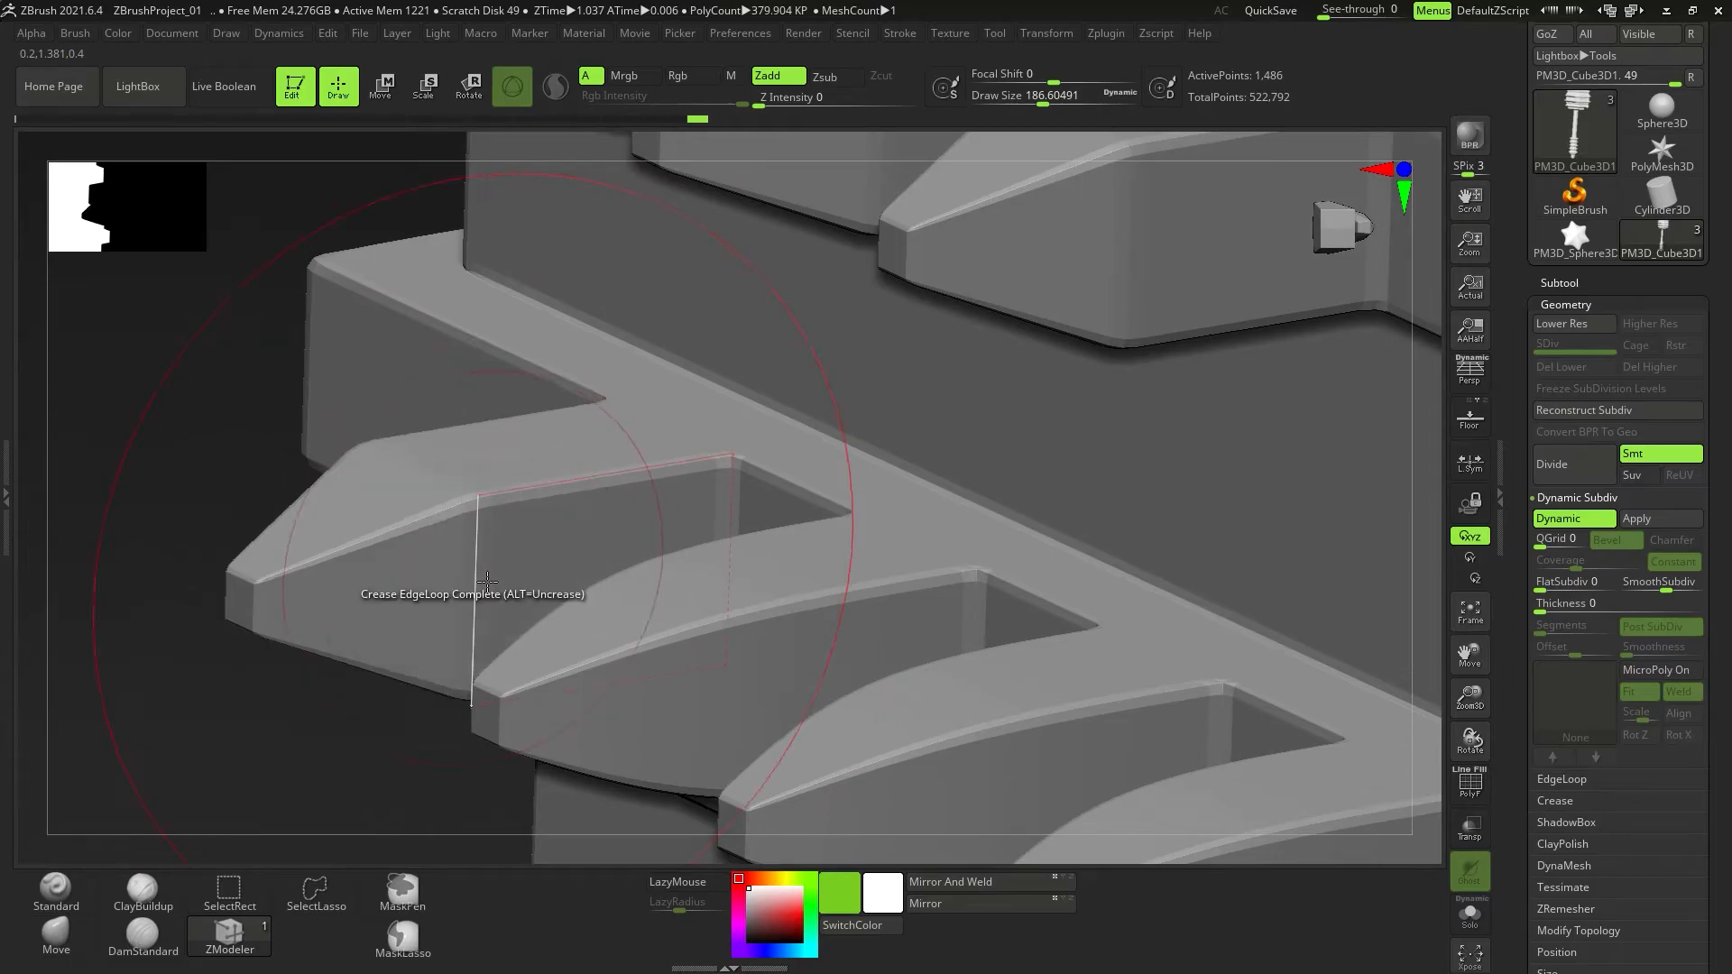
left_click(776, 686)
right_click_drag(783, 679, 628, 491, "alt")
left_click(799, 621)
right_click_drag(812, 617, 799, 600, "alt")
right_click_drag(722, 461, 647, 501, "ctrl")
Apply the Dynamic Subdiv as permanent subdivision levels and inspect the head and handle with PolyFrame on and off.
scroll(1609, 470, "up", 1)
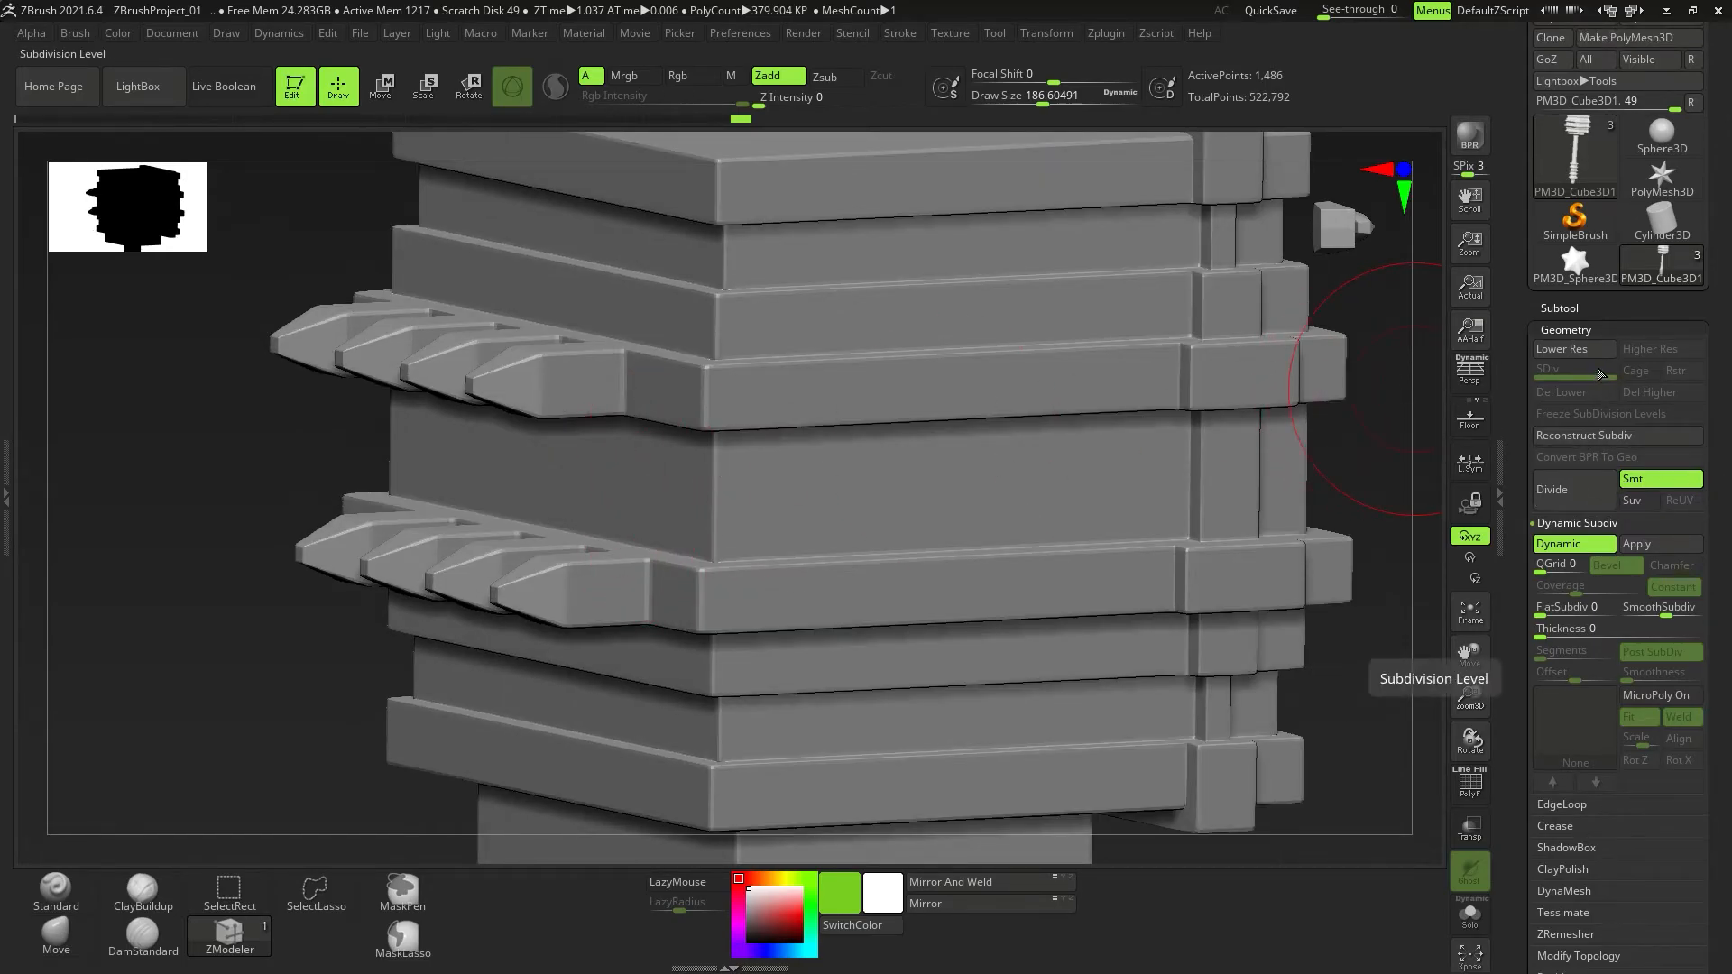
scroll(1597, 429, "down", 1)
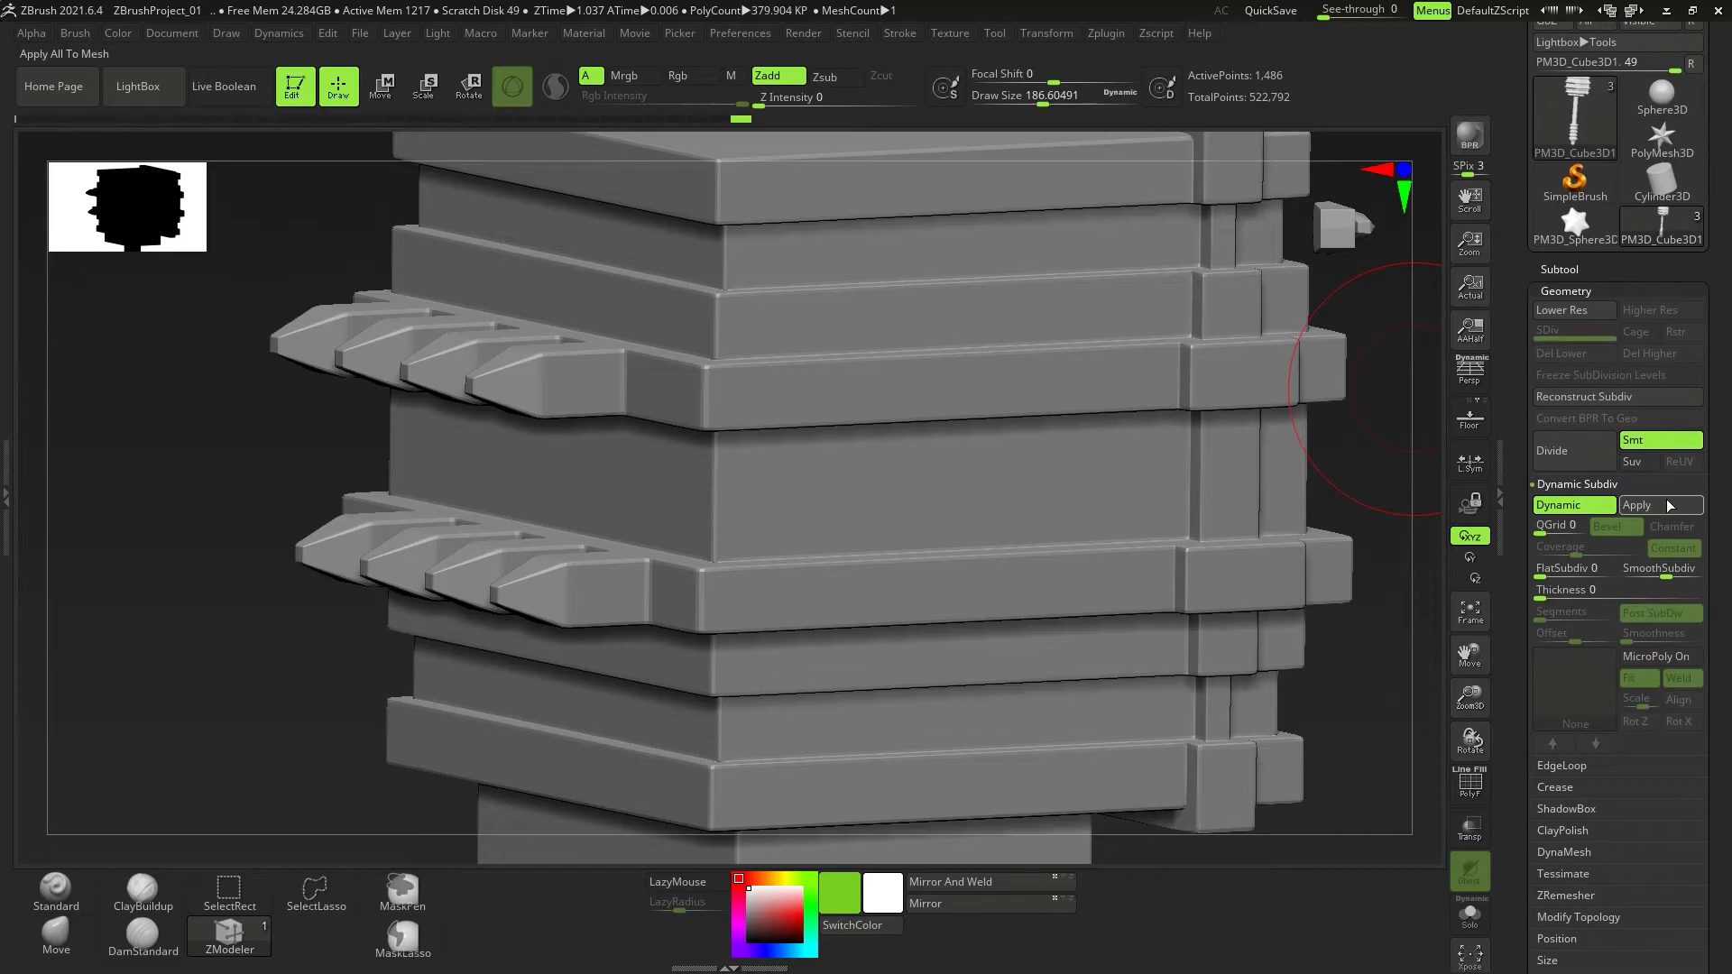
left_click(1637, 504)
mouse_move(638, 573)
right_mouse_down()
mouse_move(686, 586)
mouse_move(766, 561)
mouse_move(446, 536)
right_mouse_up()
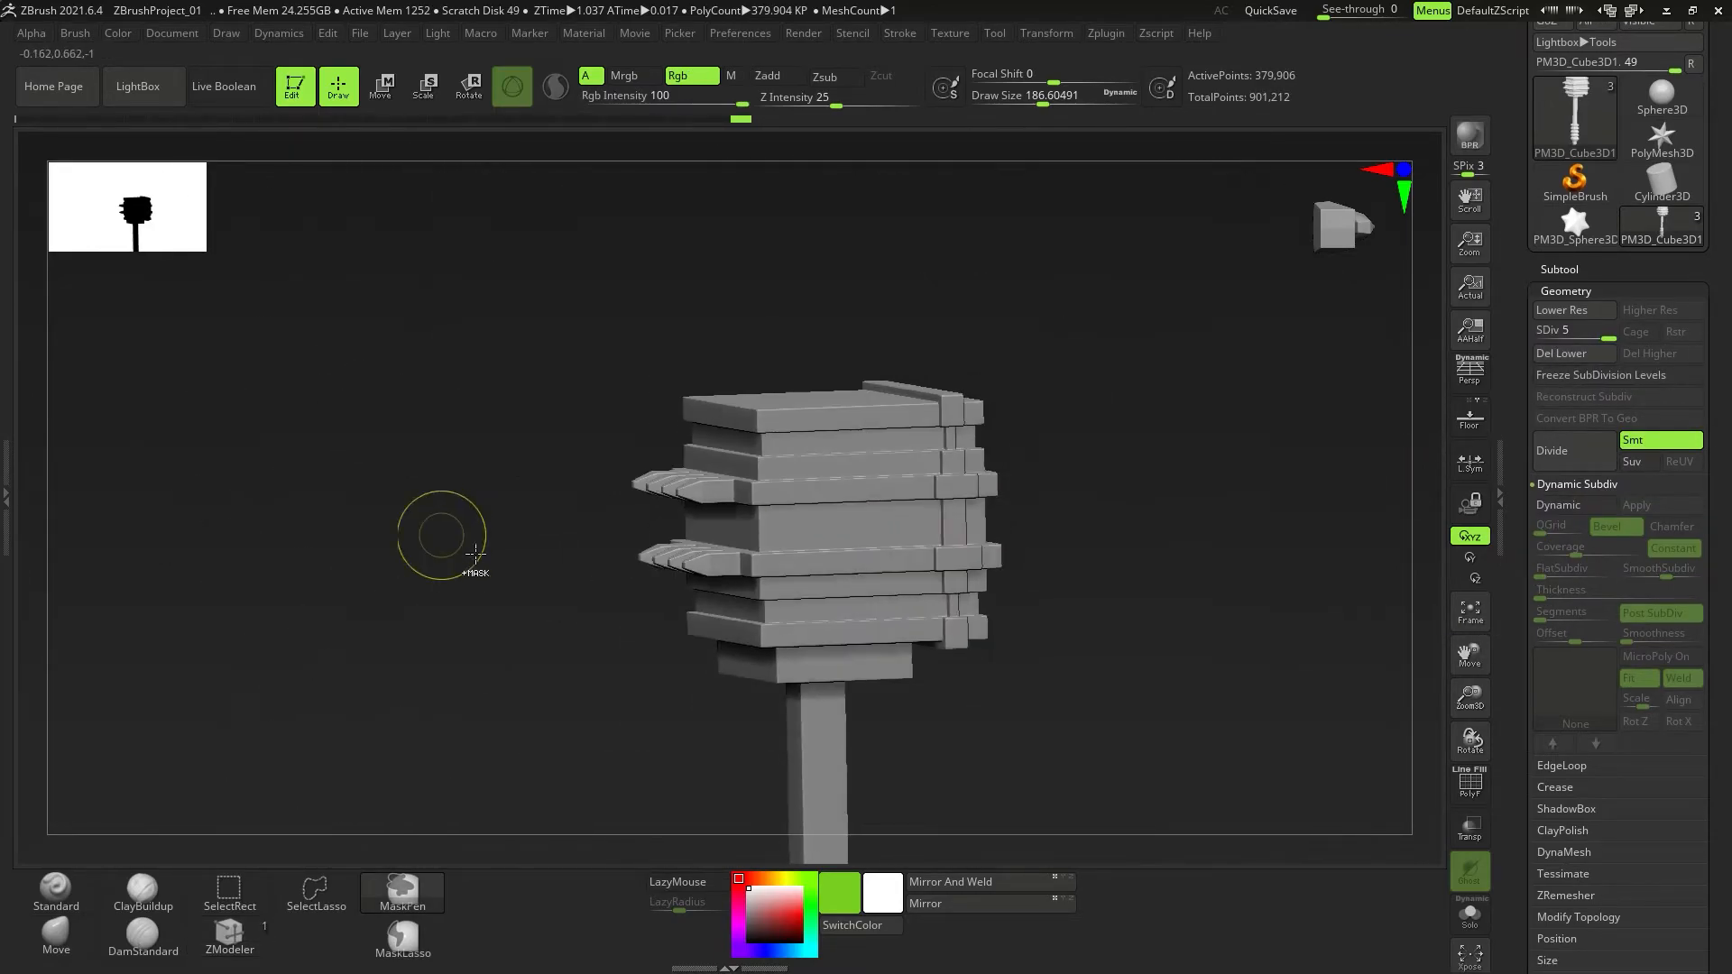
right_click_drag(819, 680, 725, 342, "alt")
mouse_move(704, 578)
right_mouse_down()
mouse_move(697, 514)
mouse_move(741, 407)
mouse_move(777, 395)
mouse_move(706, 598)
right_mouse_up()
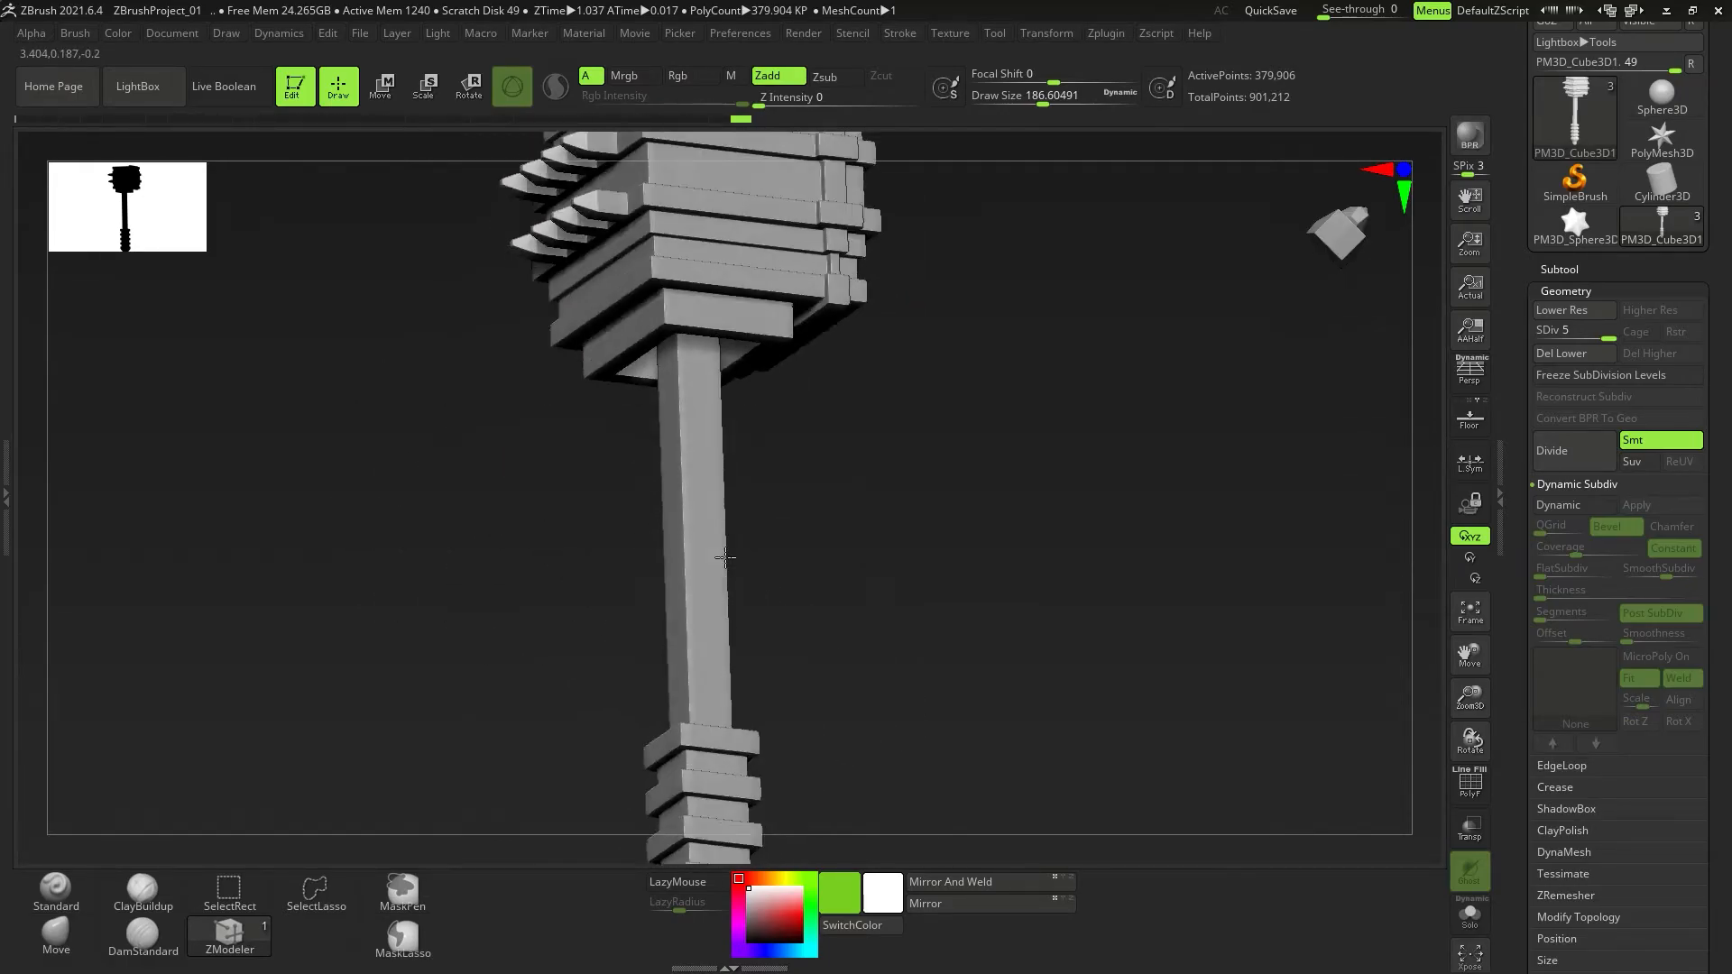
key("shift+f")
mouse_move(719, 526)
right_mouse_down()
mouse_move(781, 536)
mouse_move(760, 611)
mouse_move(667, 553)
mouse_move(747, 554)
mouse_move(758, 563)
mouse_move(716, 580)
mouse_move(726, 594)
mouse_move(578, 523)
mouse_move(592, 582)
mouse_move(658, 566)
right_mouse_up()
key("shift+f")
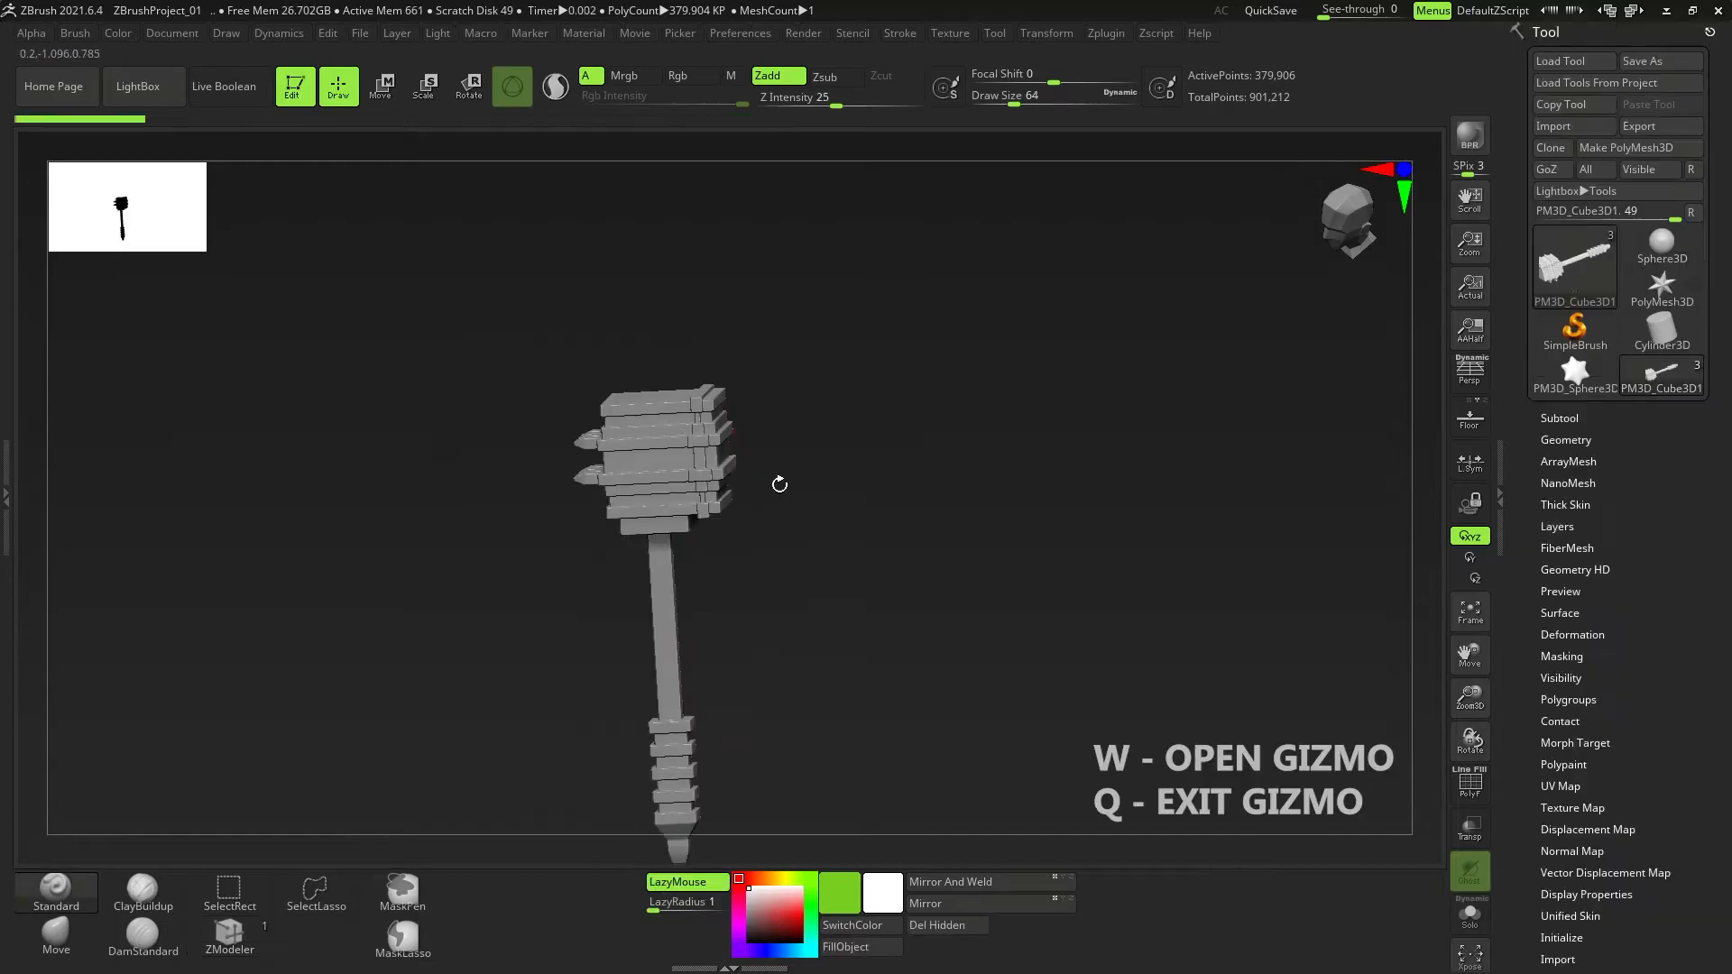
Rotate the hammer upright with the Gizmo so its handle points down in front view, and reset the Gizmo orientation.
right_click_drag(855, 491, 843, 475)
key("w")
right_click_drag(929, 560, 866, 577)
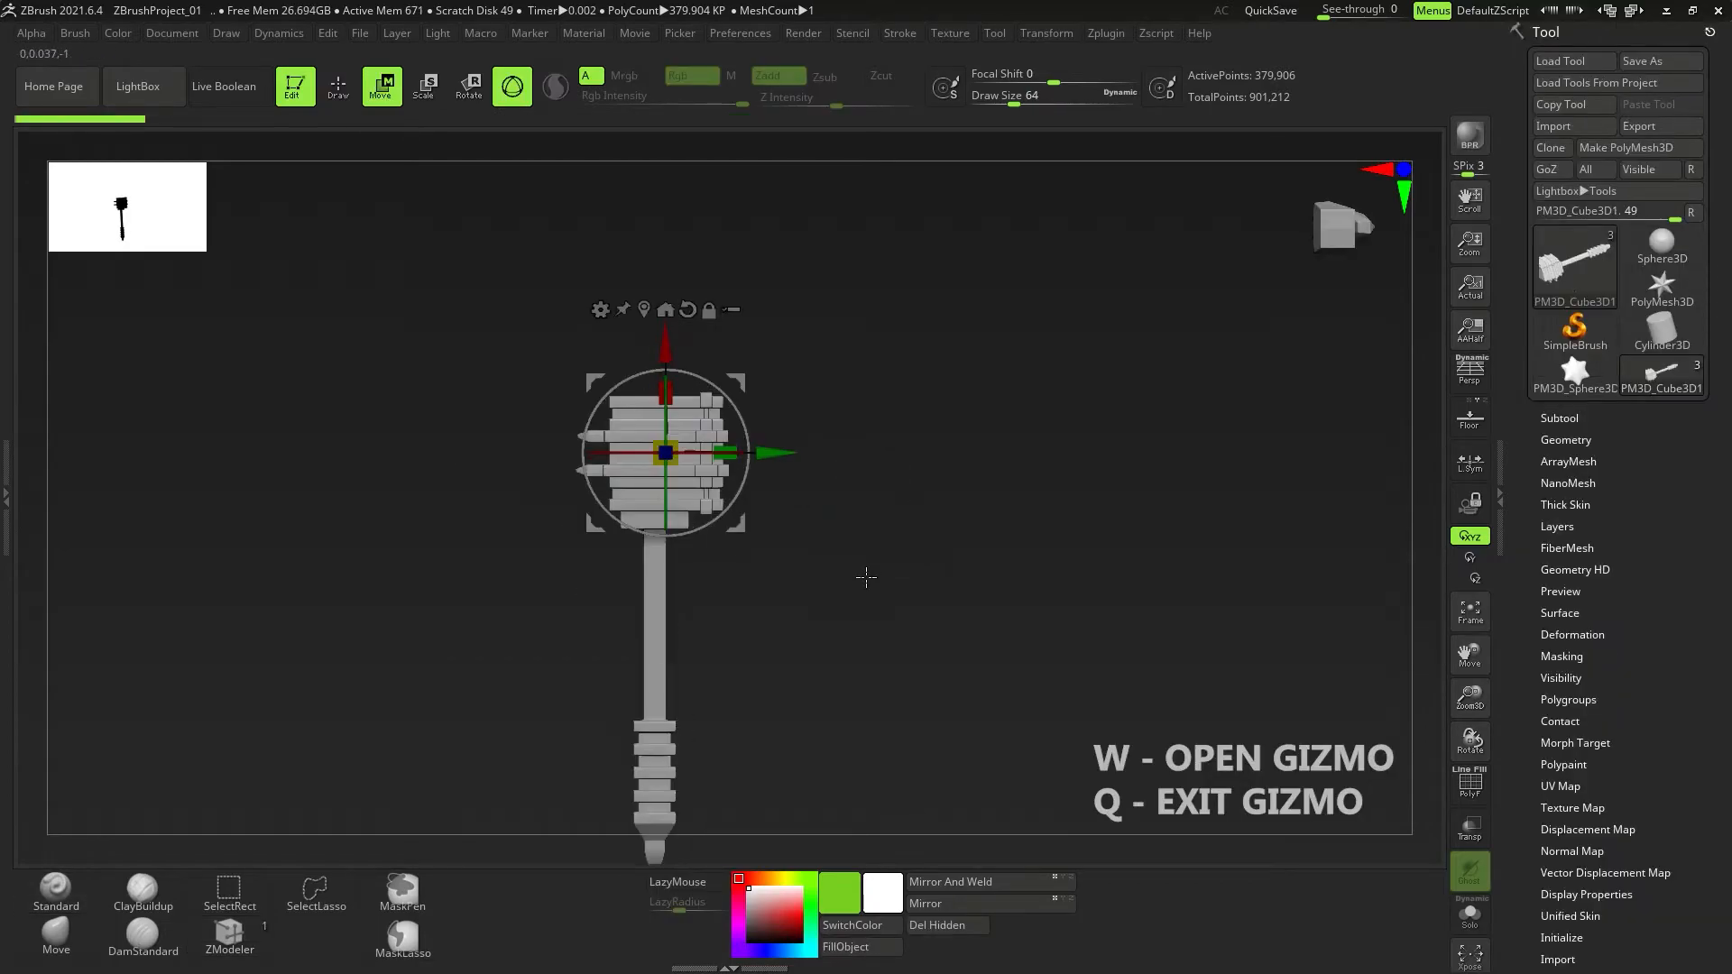
left_click(1405, 173)
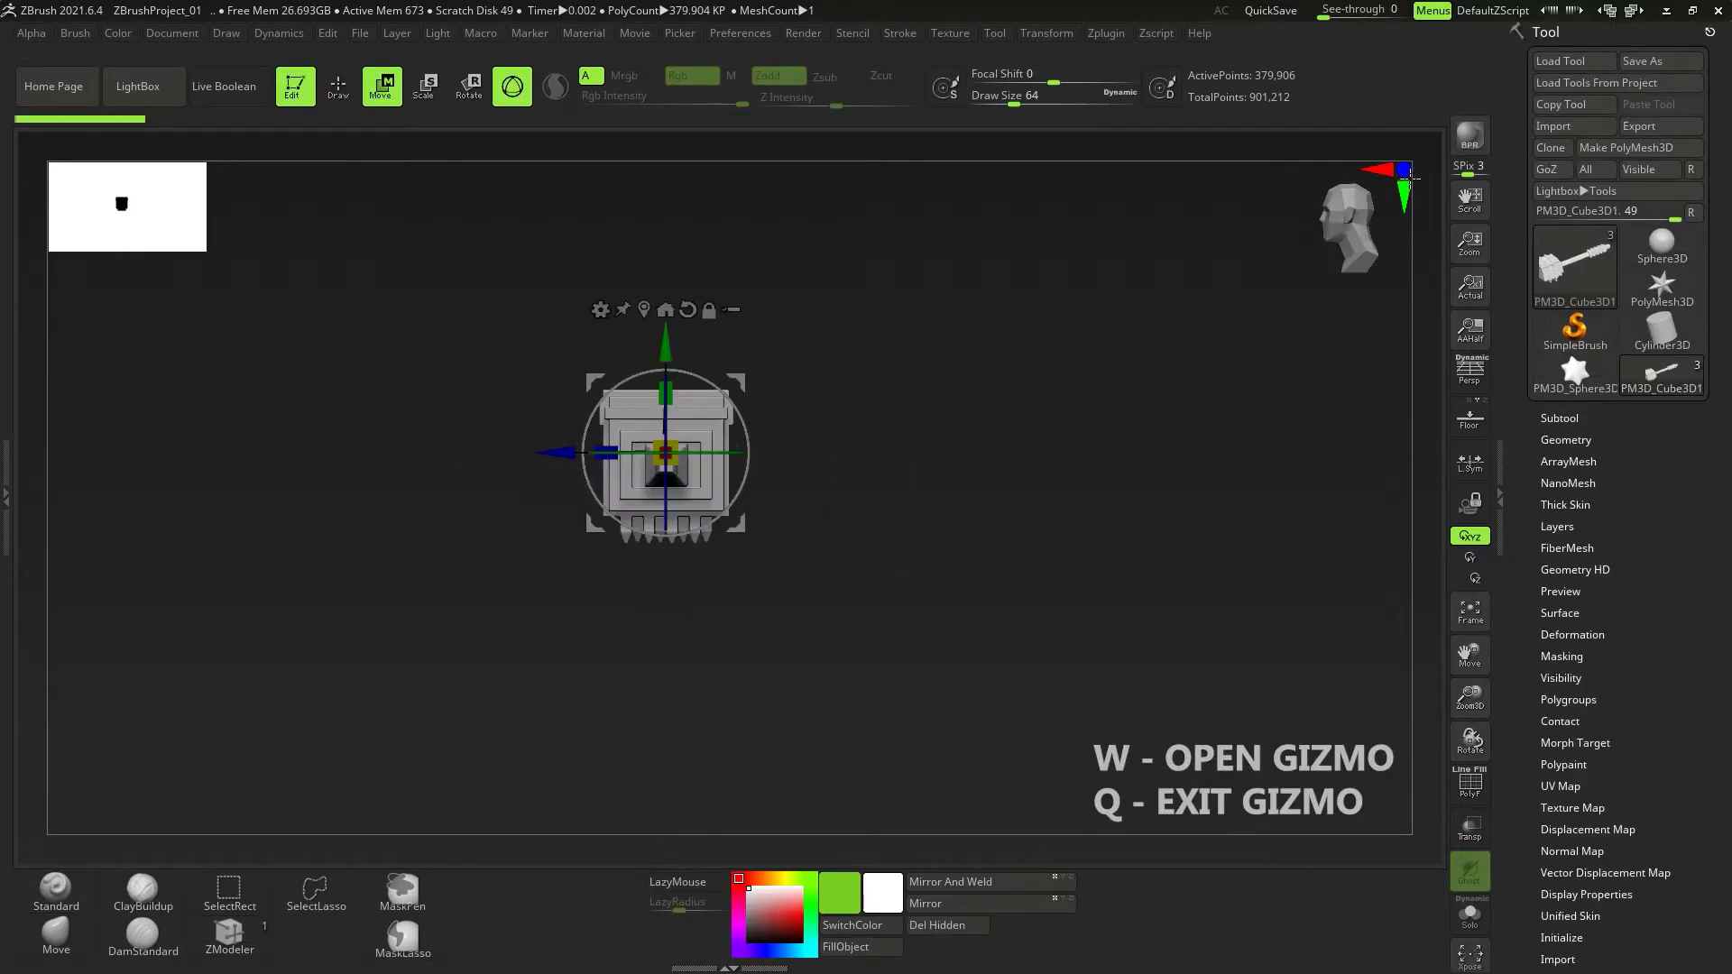
left_click(1415, 191)
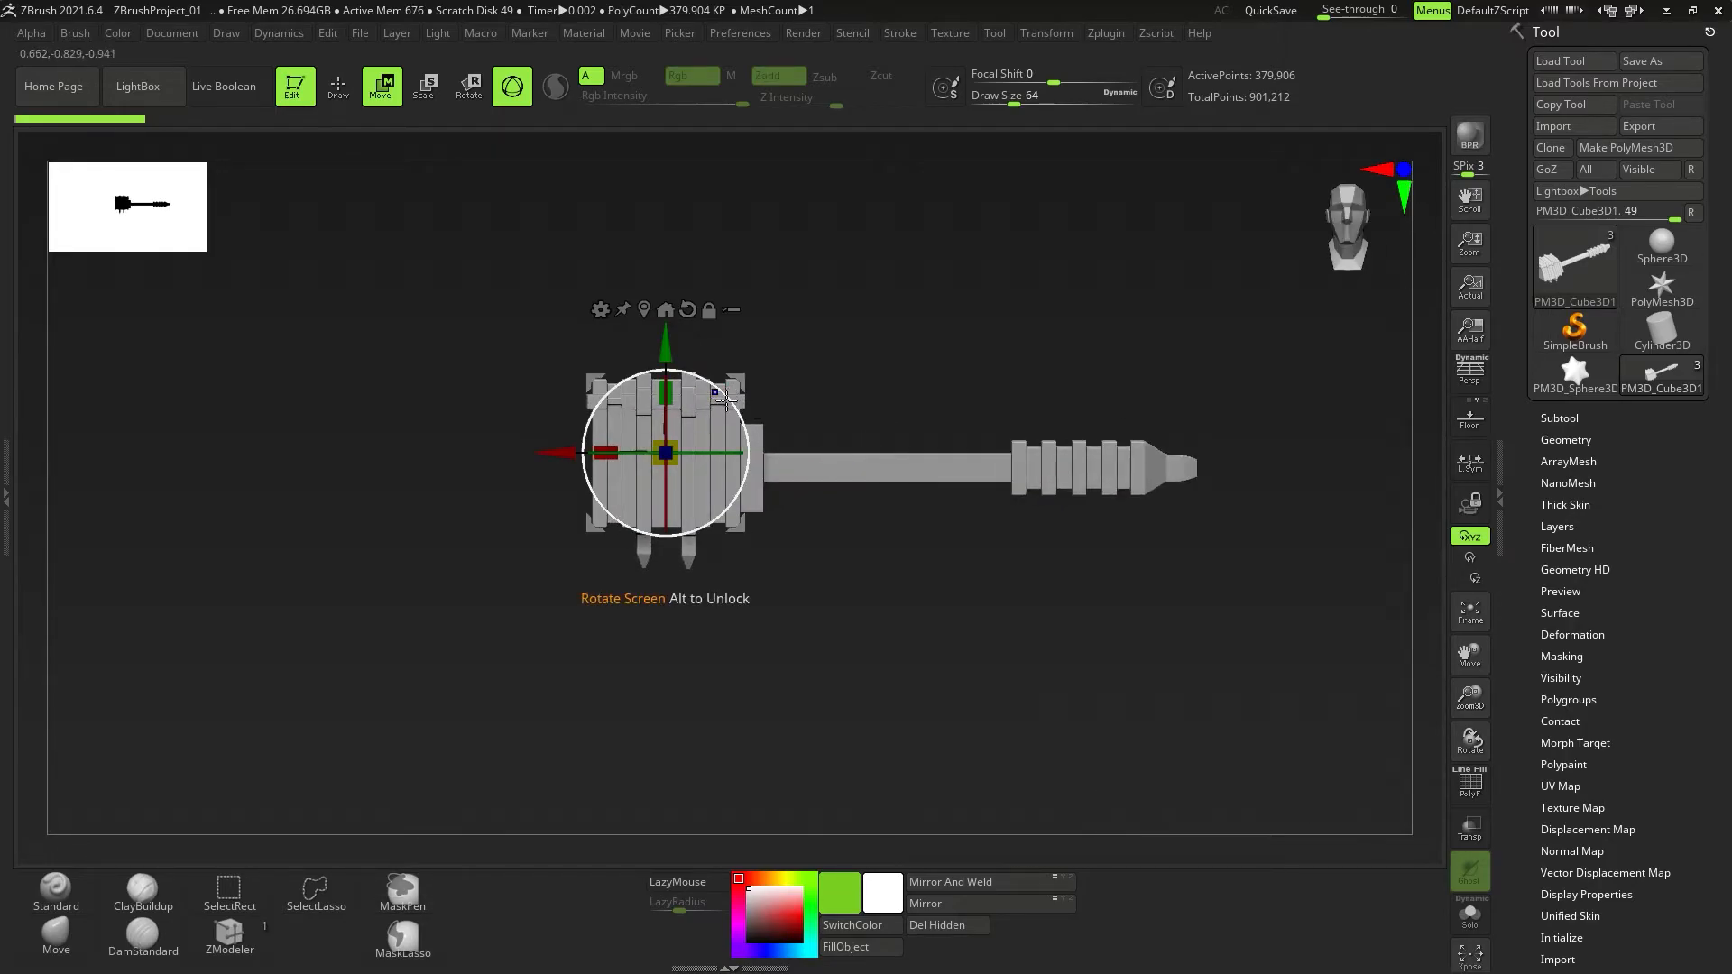
left_click_drag(727, 400, 866, 522)
left_click(687, 311)
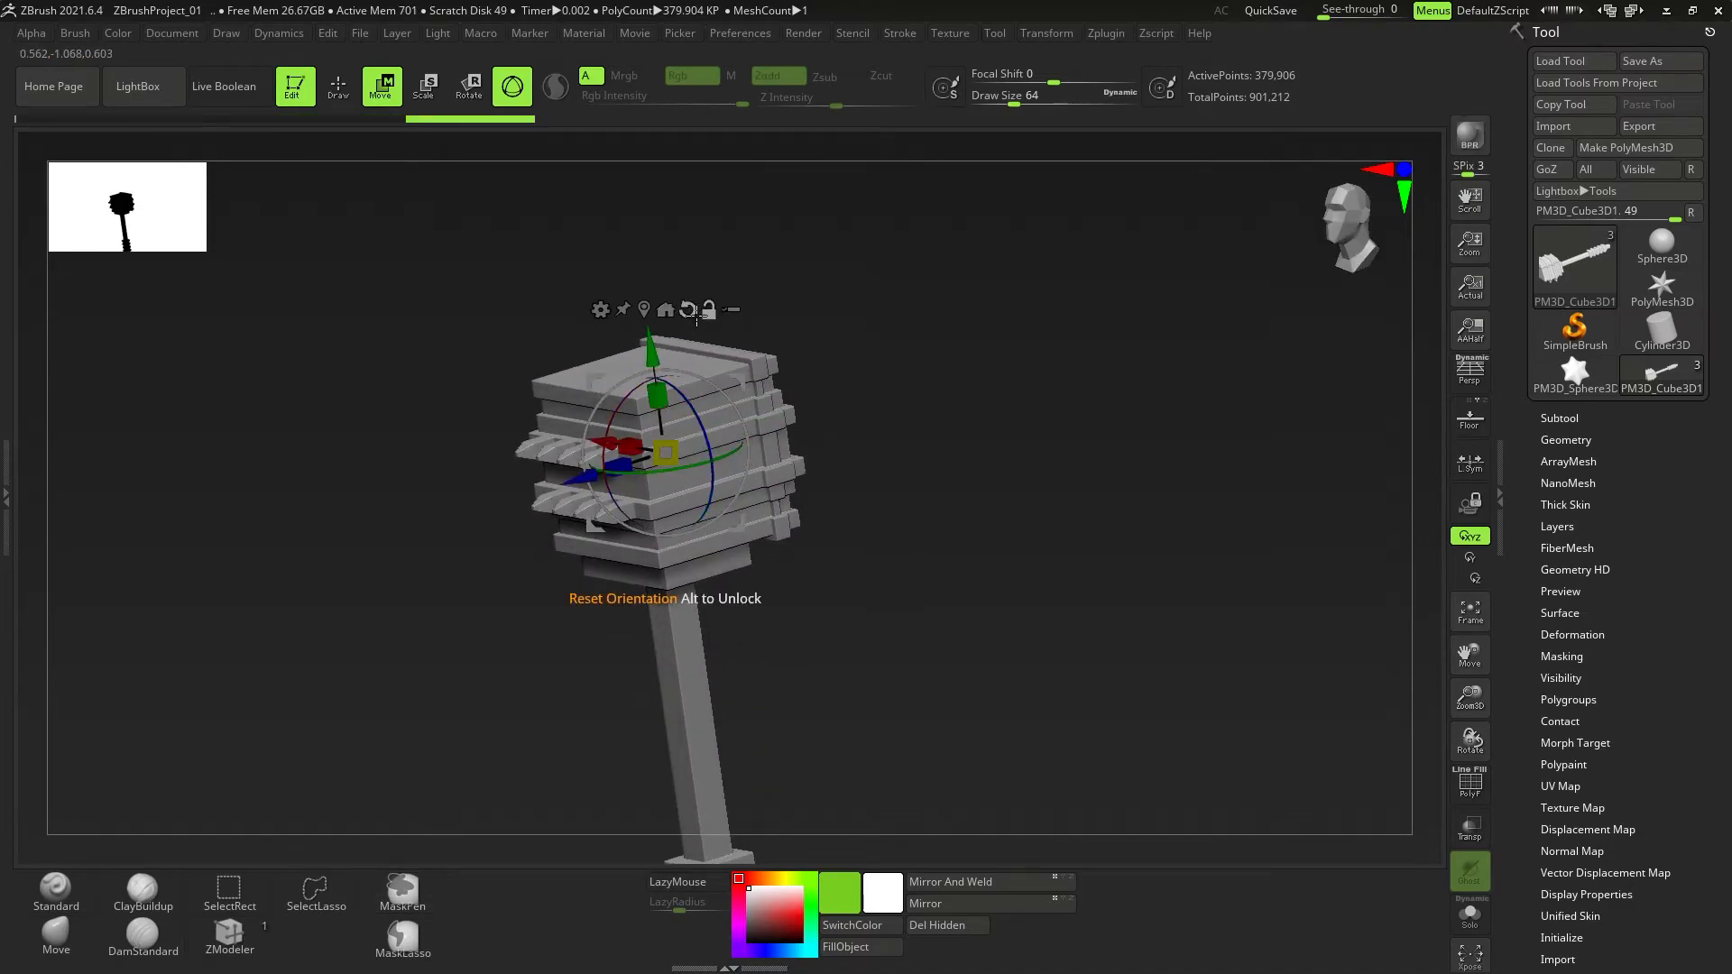
left_click_drag(903, 527, 839, 453)
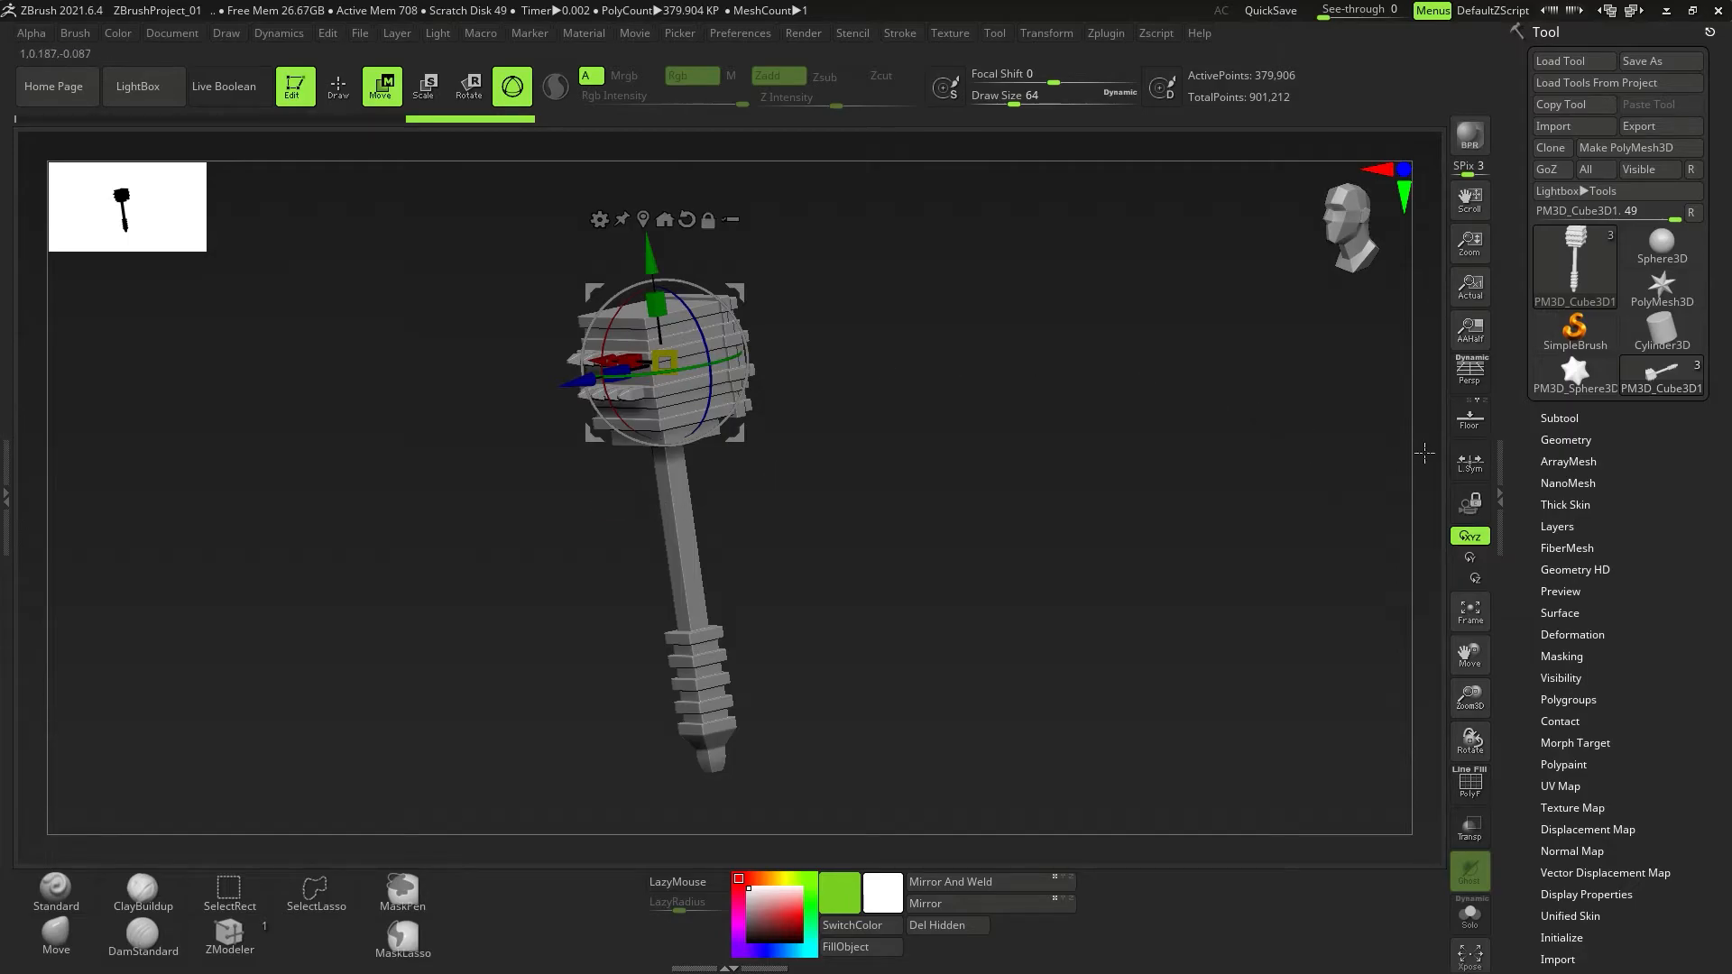
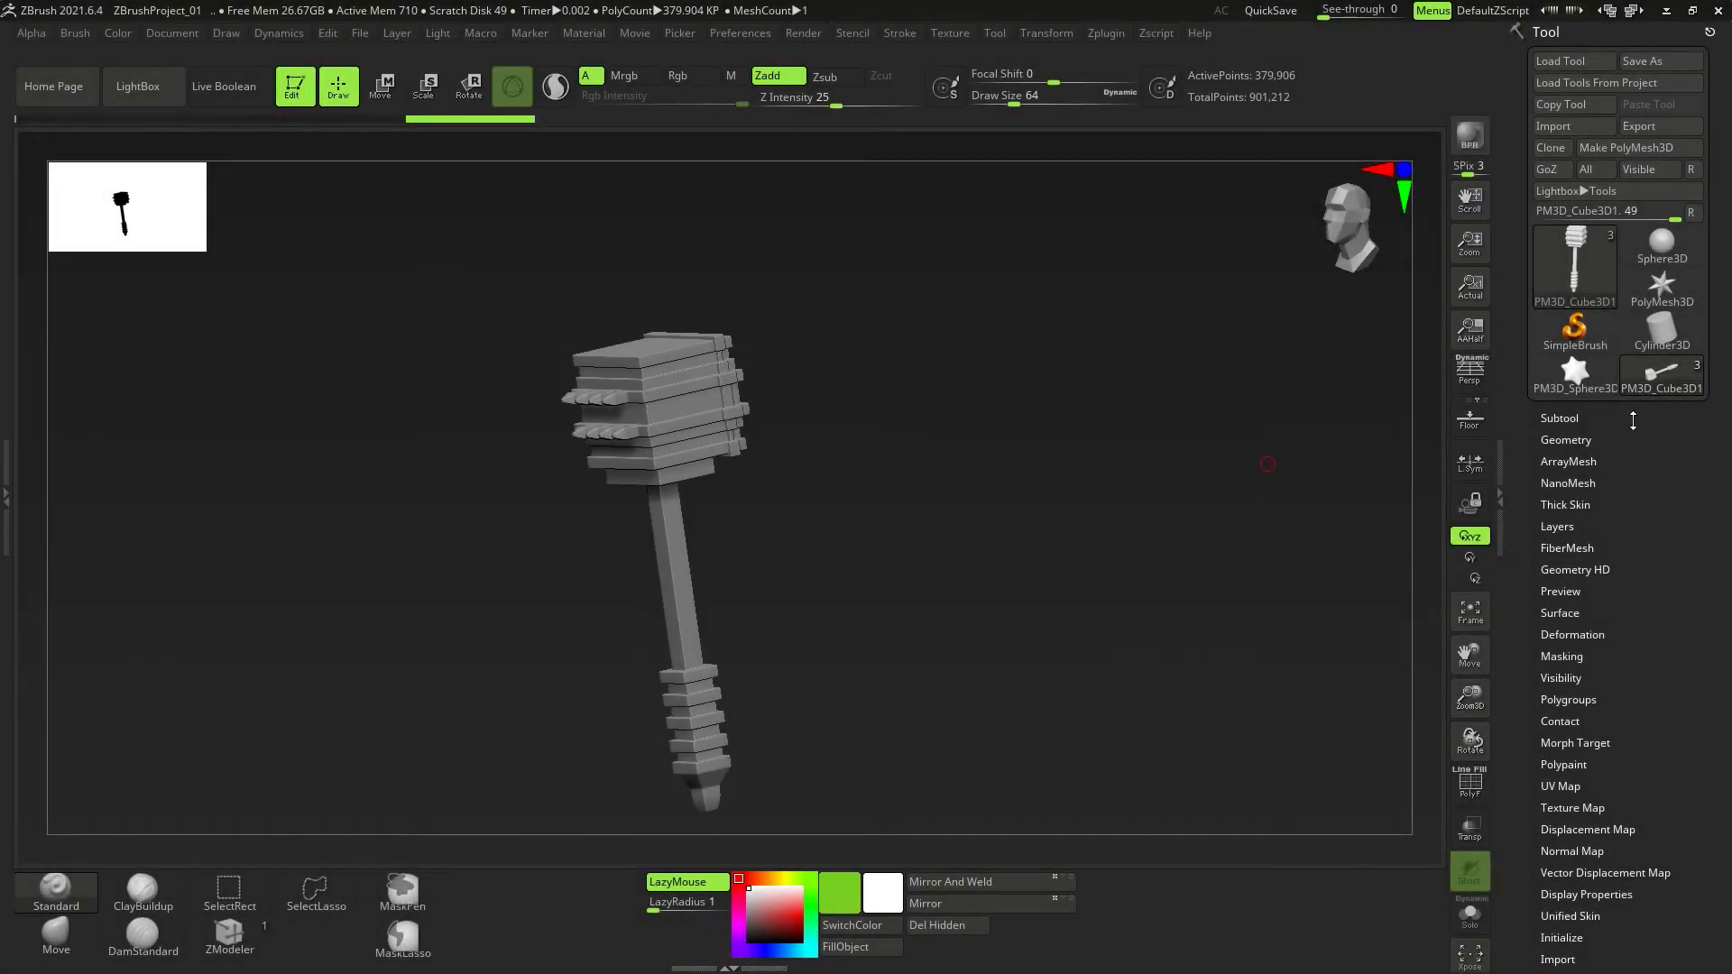
Append a ZSphere as a new subtool, select it and isolate it with Solo.
left_click(1633, 419)
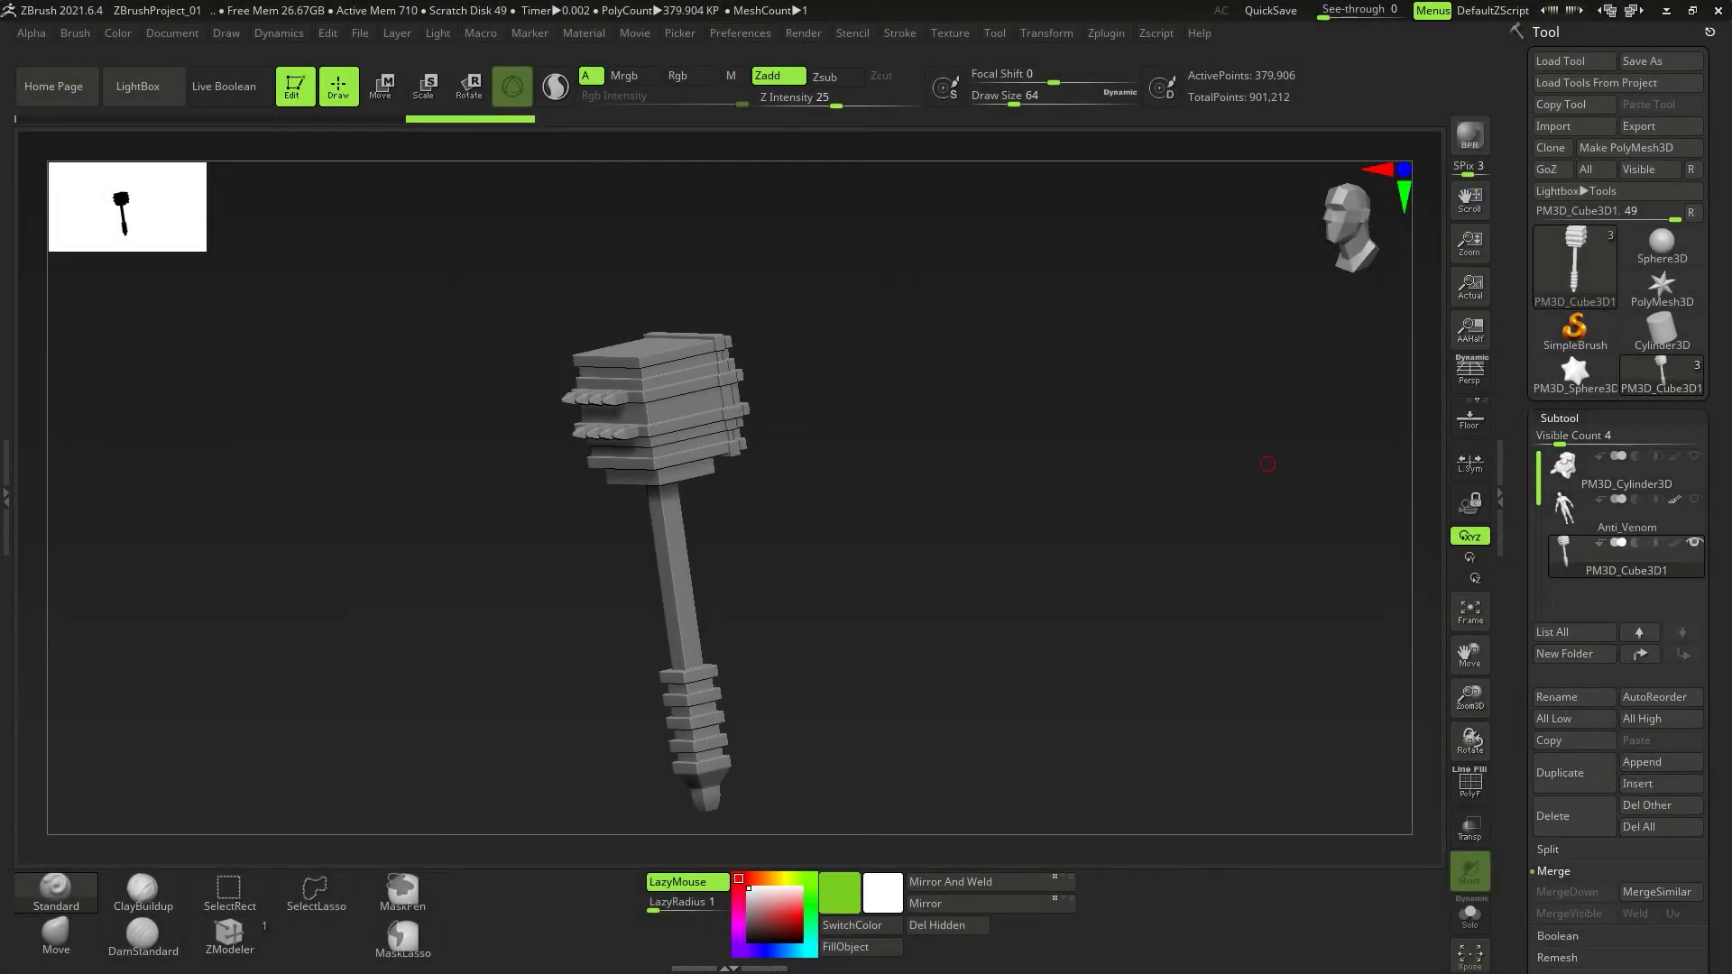
left_click(1667, 469)
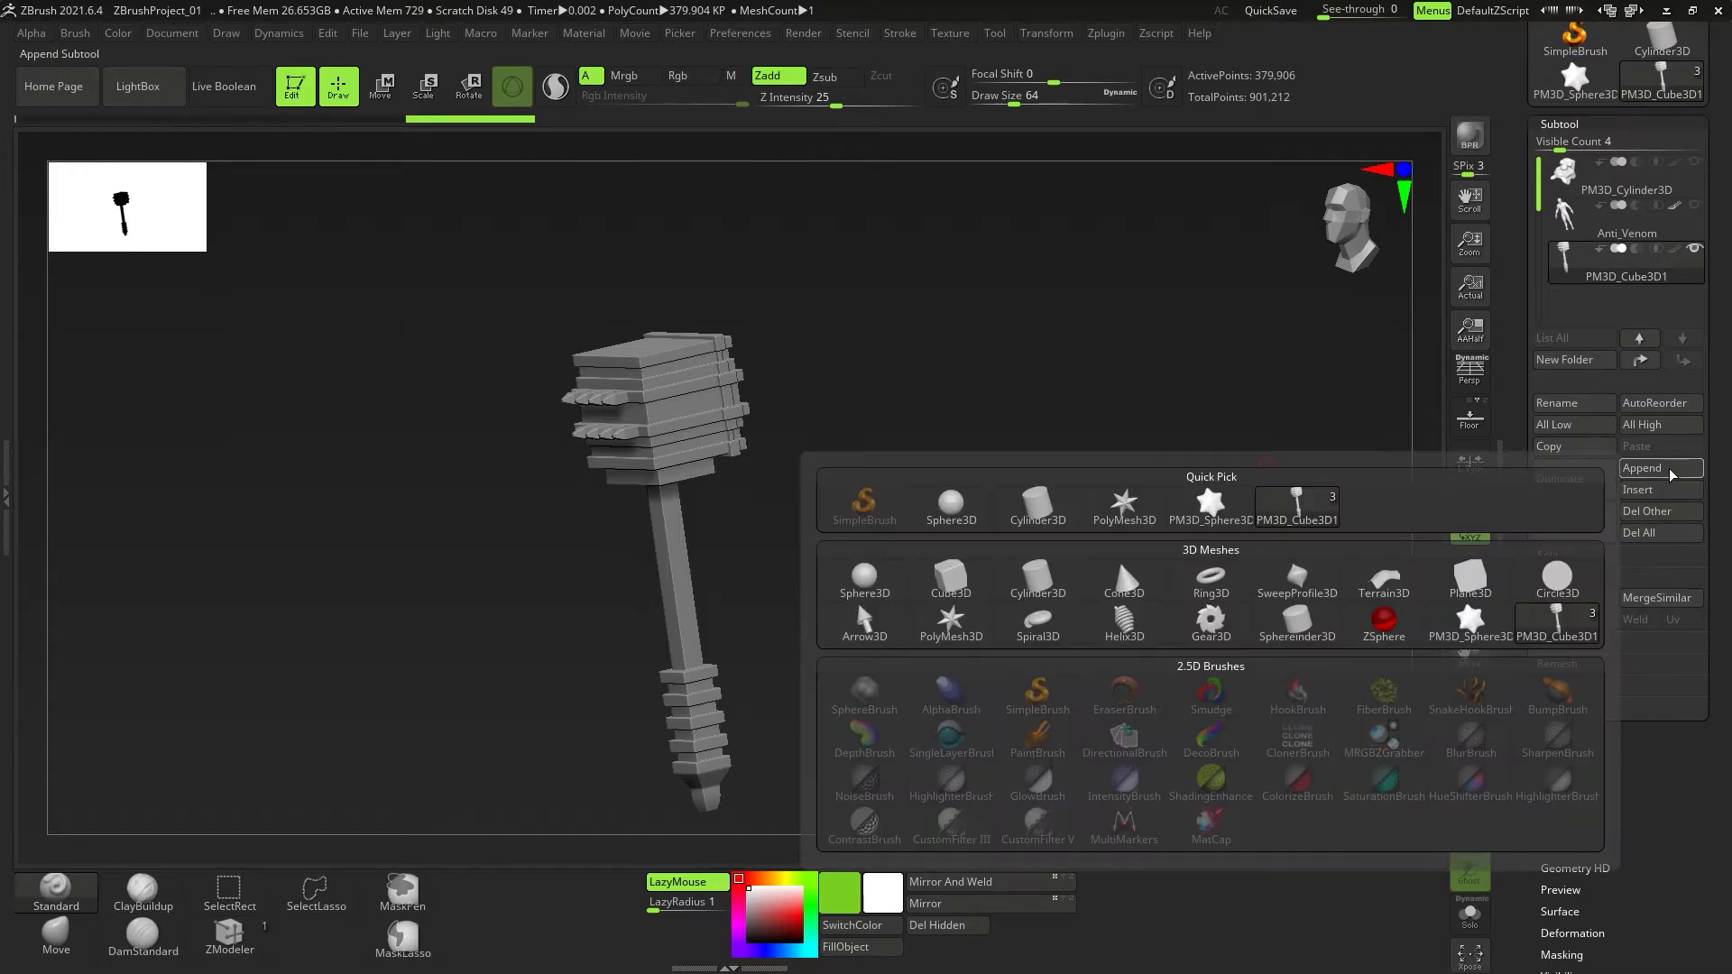
left_click(1378, 623)
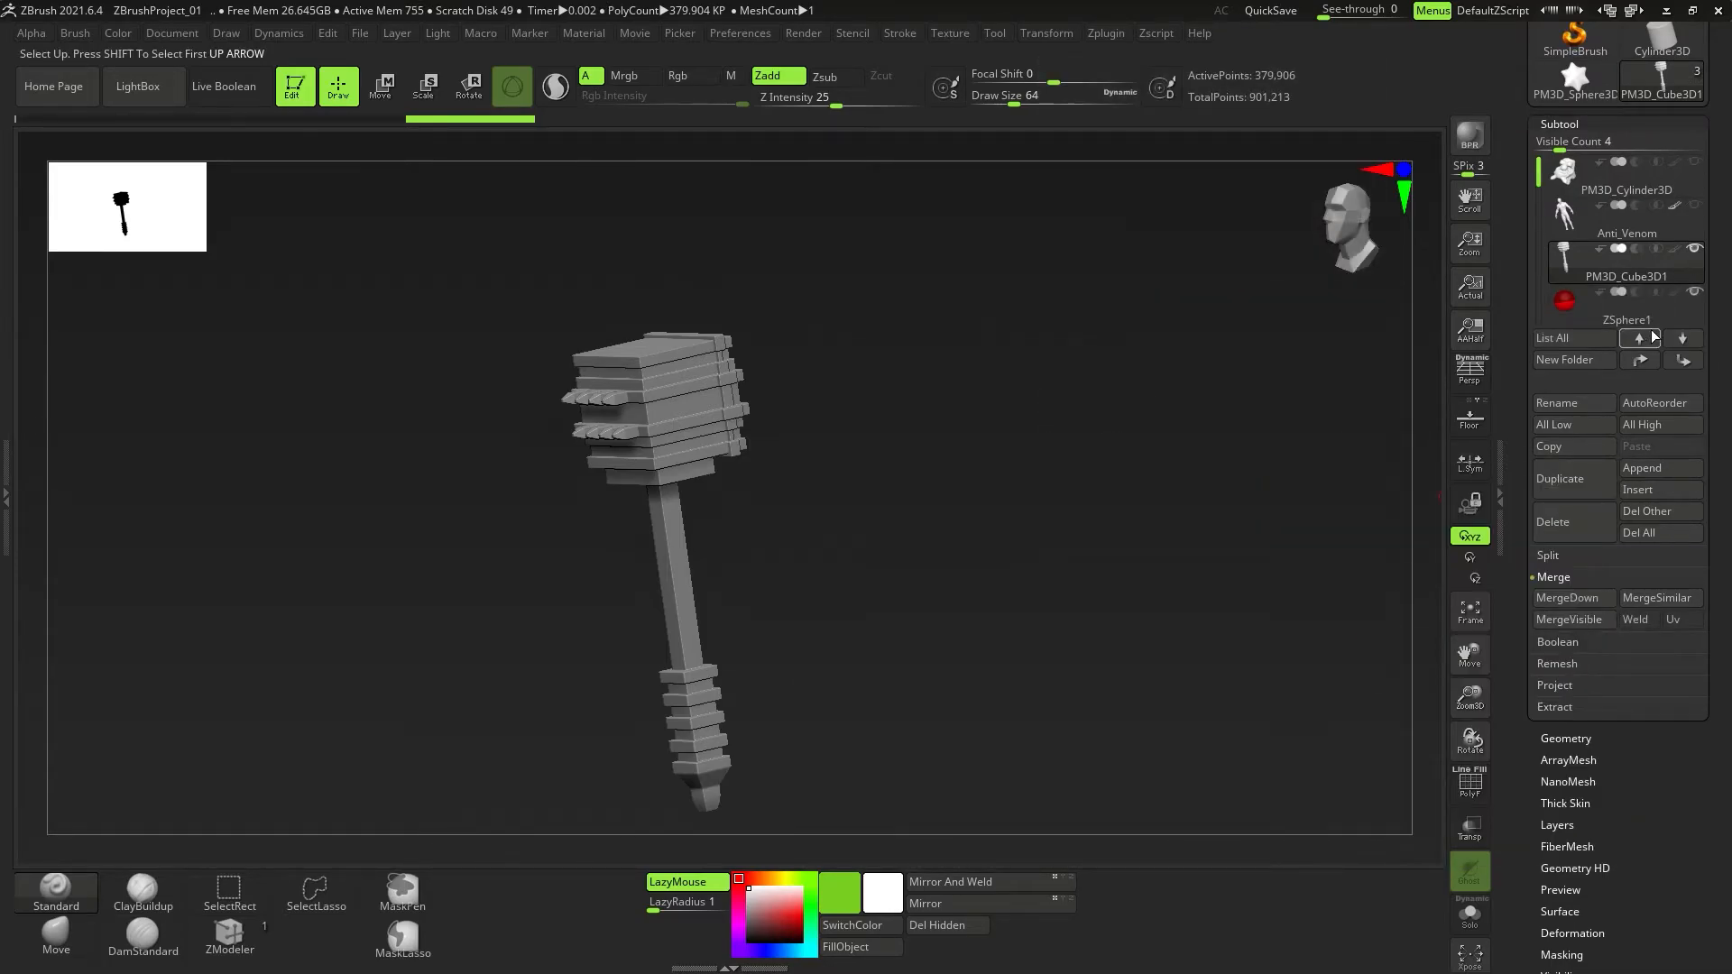
left_click(1688, 321)
scroll(1577, 768, "down", 3)
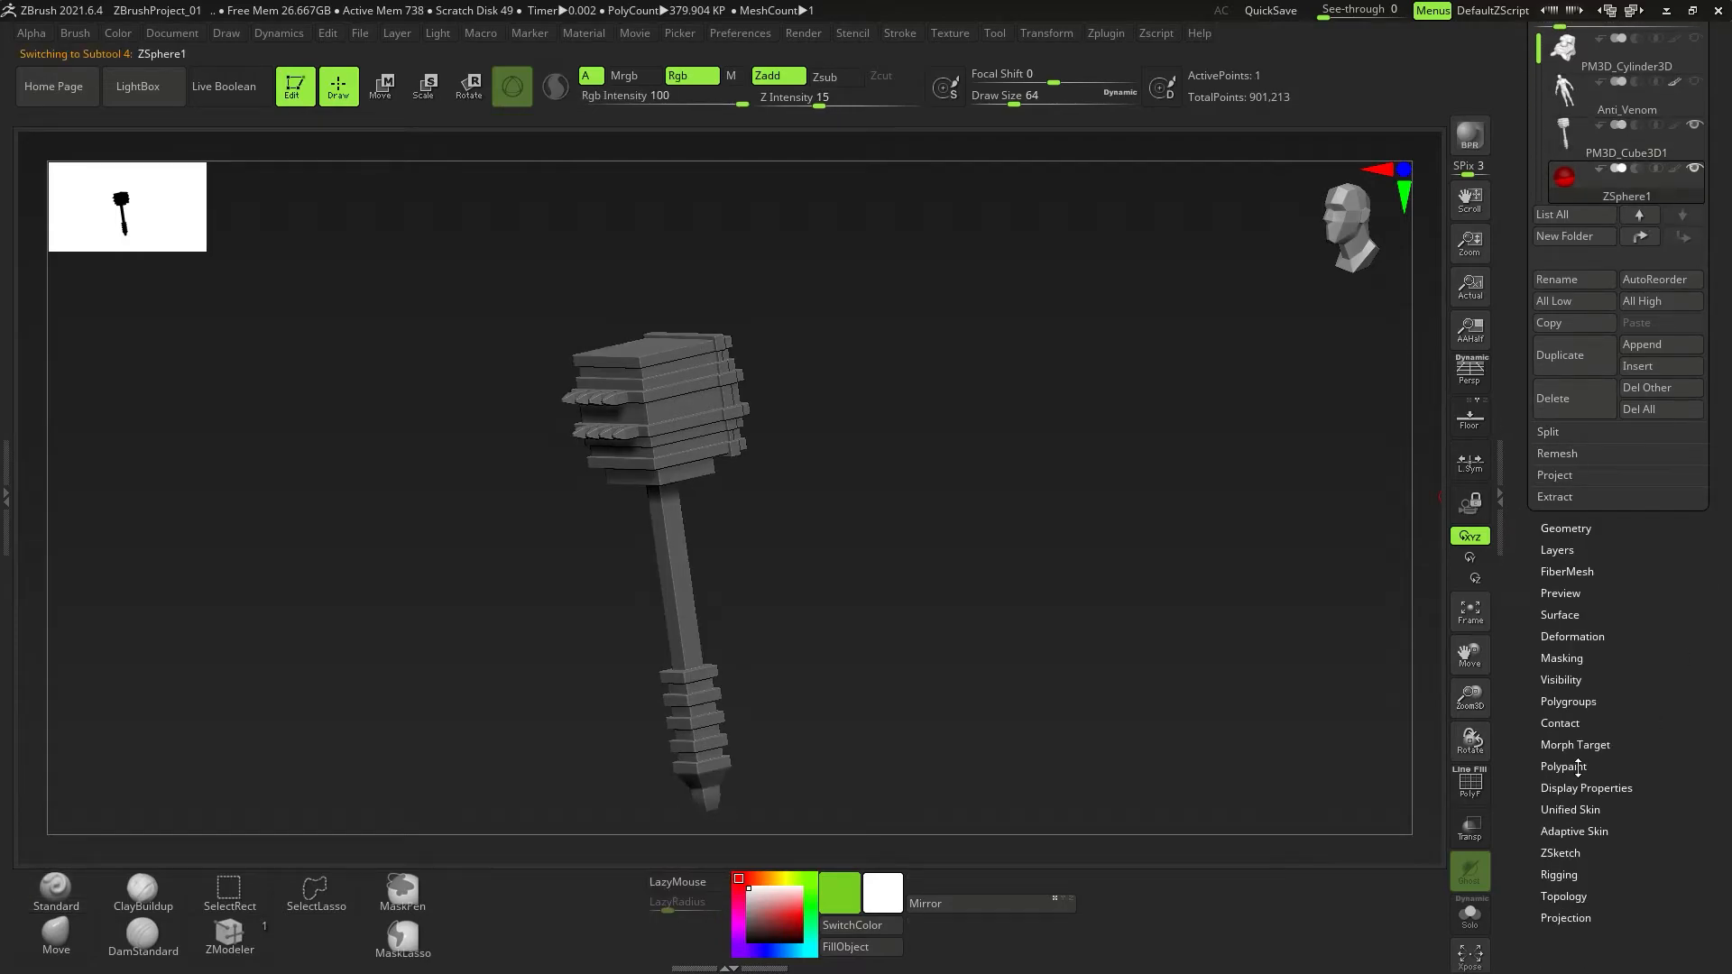
left_click(1470, 920)
right_click_drag(688, 424, 796, 559, "alt")
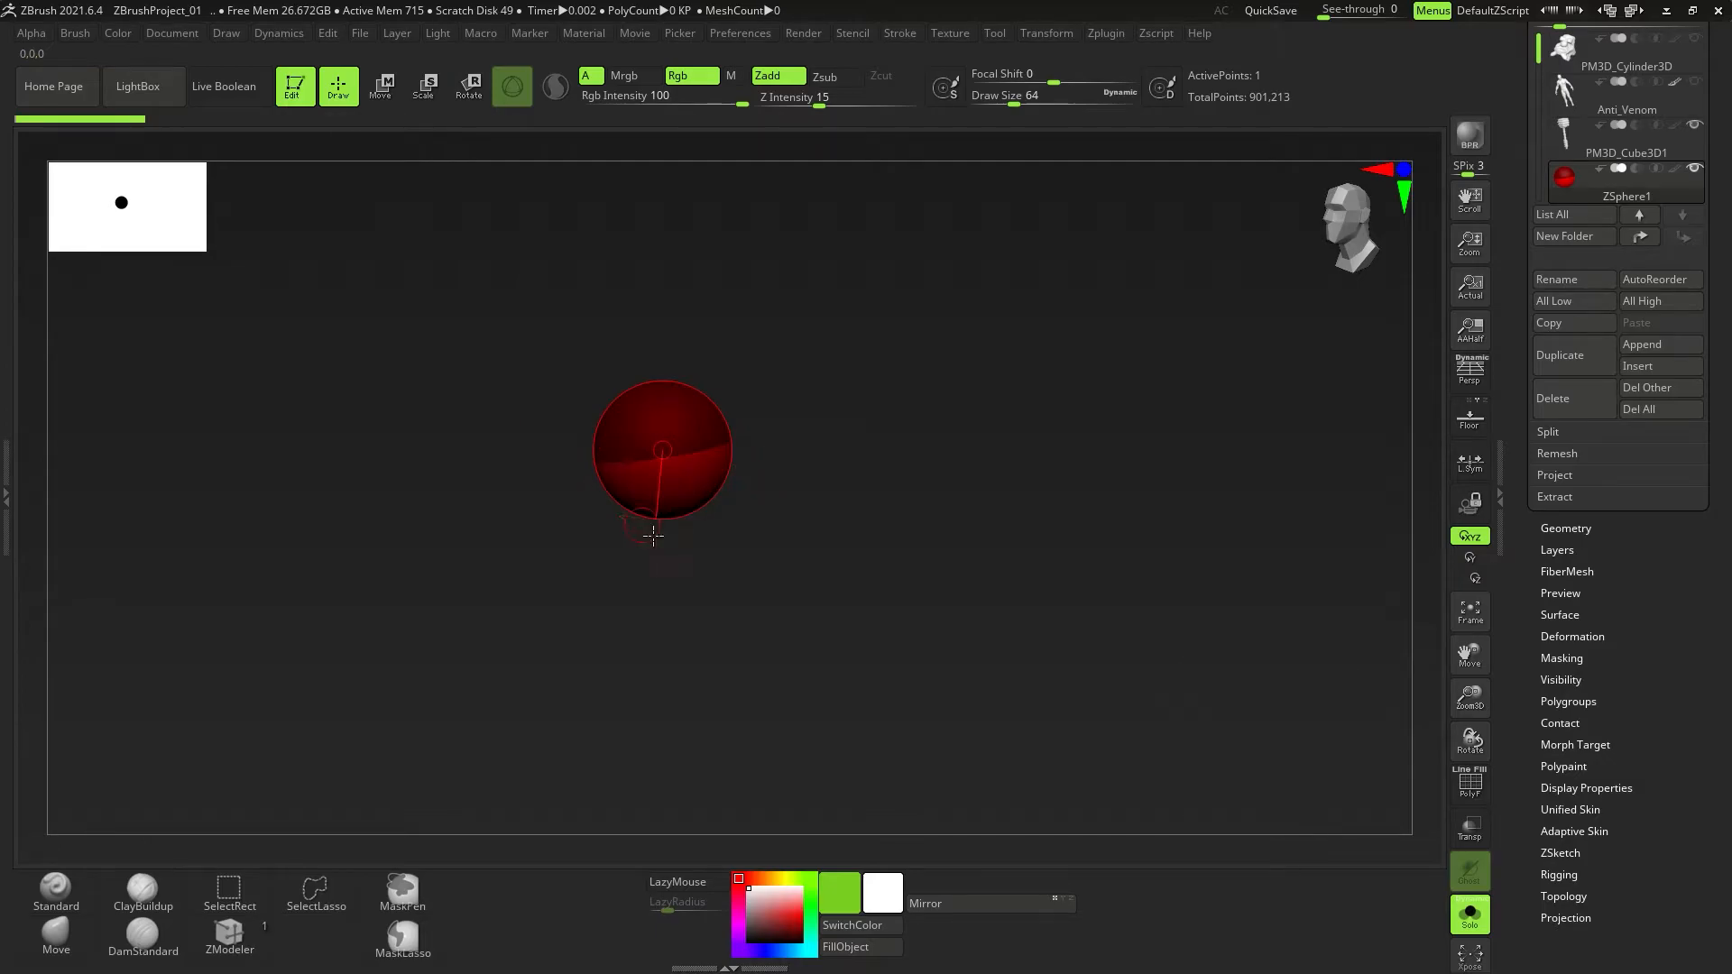
Draw a child ZSphere on the underside of the root ZSphere, move it down and outward, and switch to Scale mode.
left_click_drag(695, 516, 719, 527)
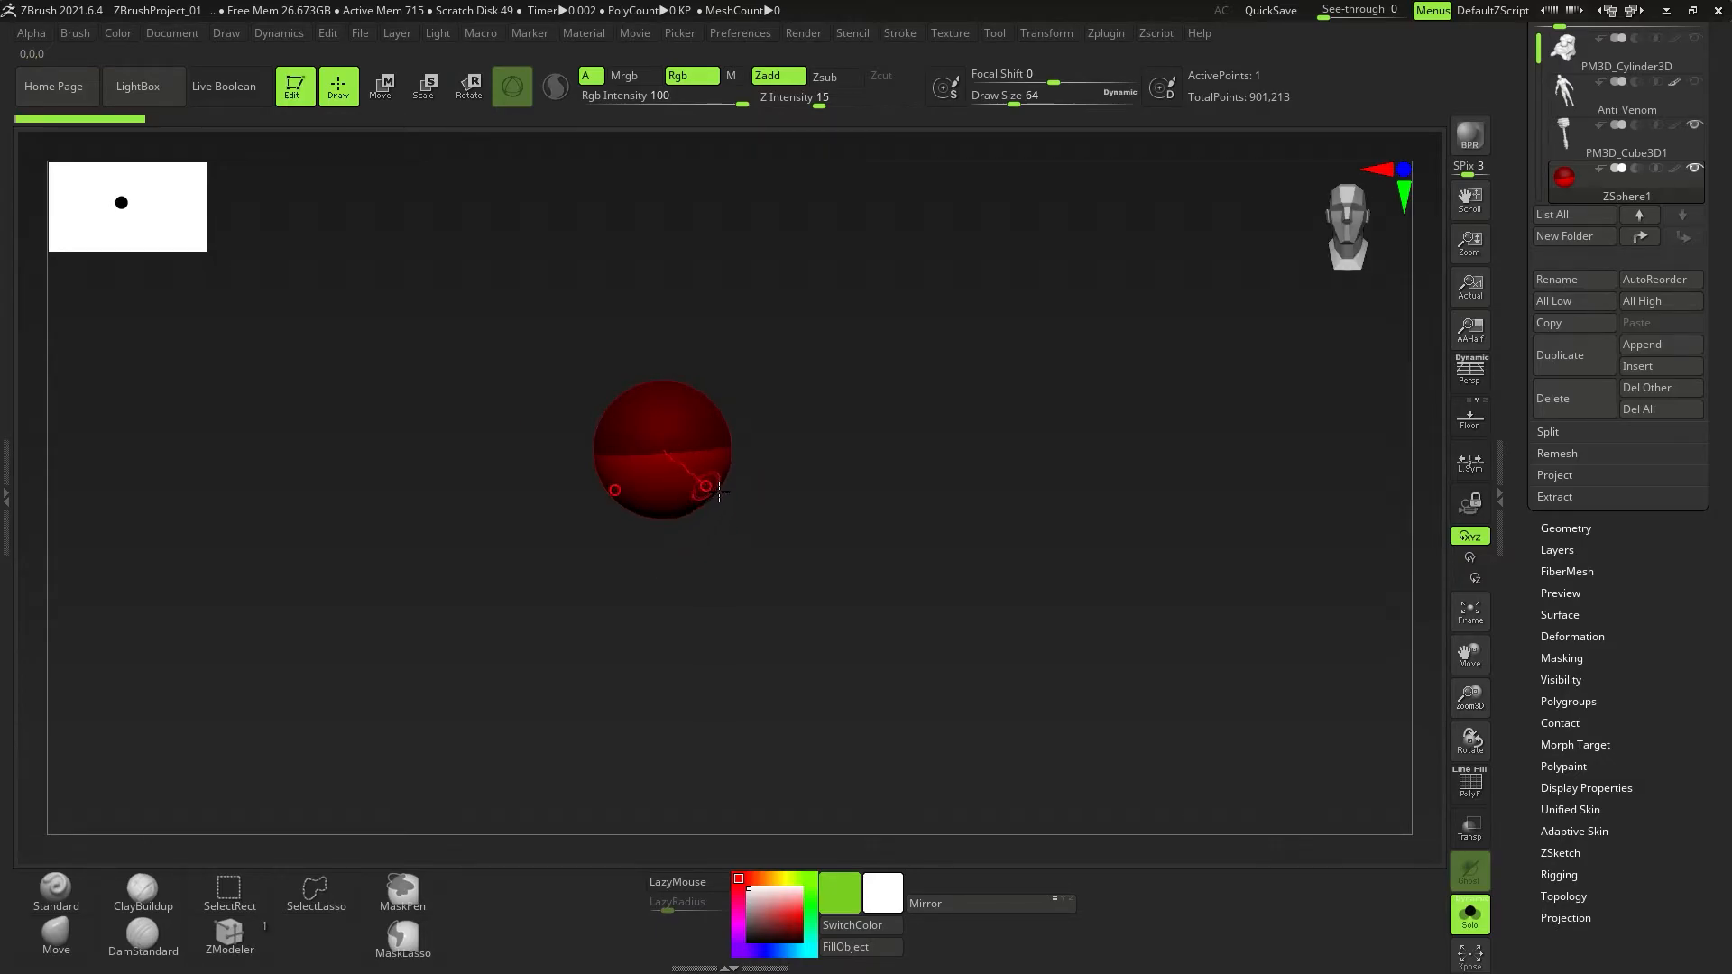
mouse_move(718, 516)
left_mouse_down()
mouse_move(684, 492)
mouse_move(713, 568)
mouse_move(682, 539)
mouse_move(705, 566)
mouse_move(755, 545)
left_mouse_up()
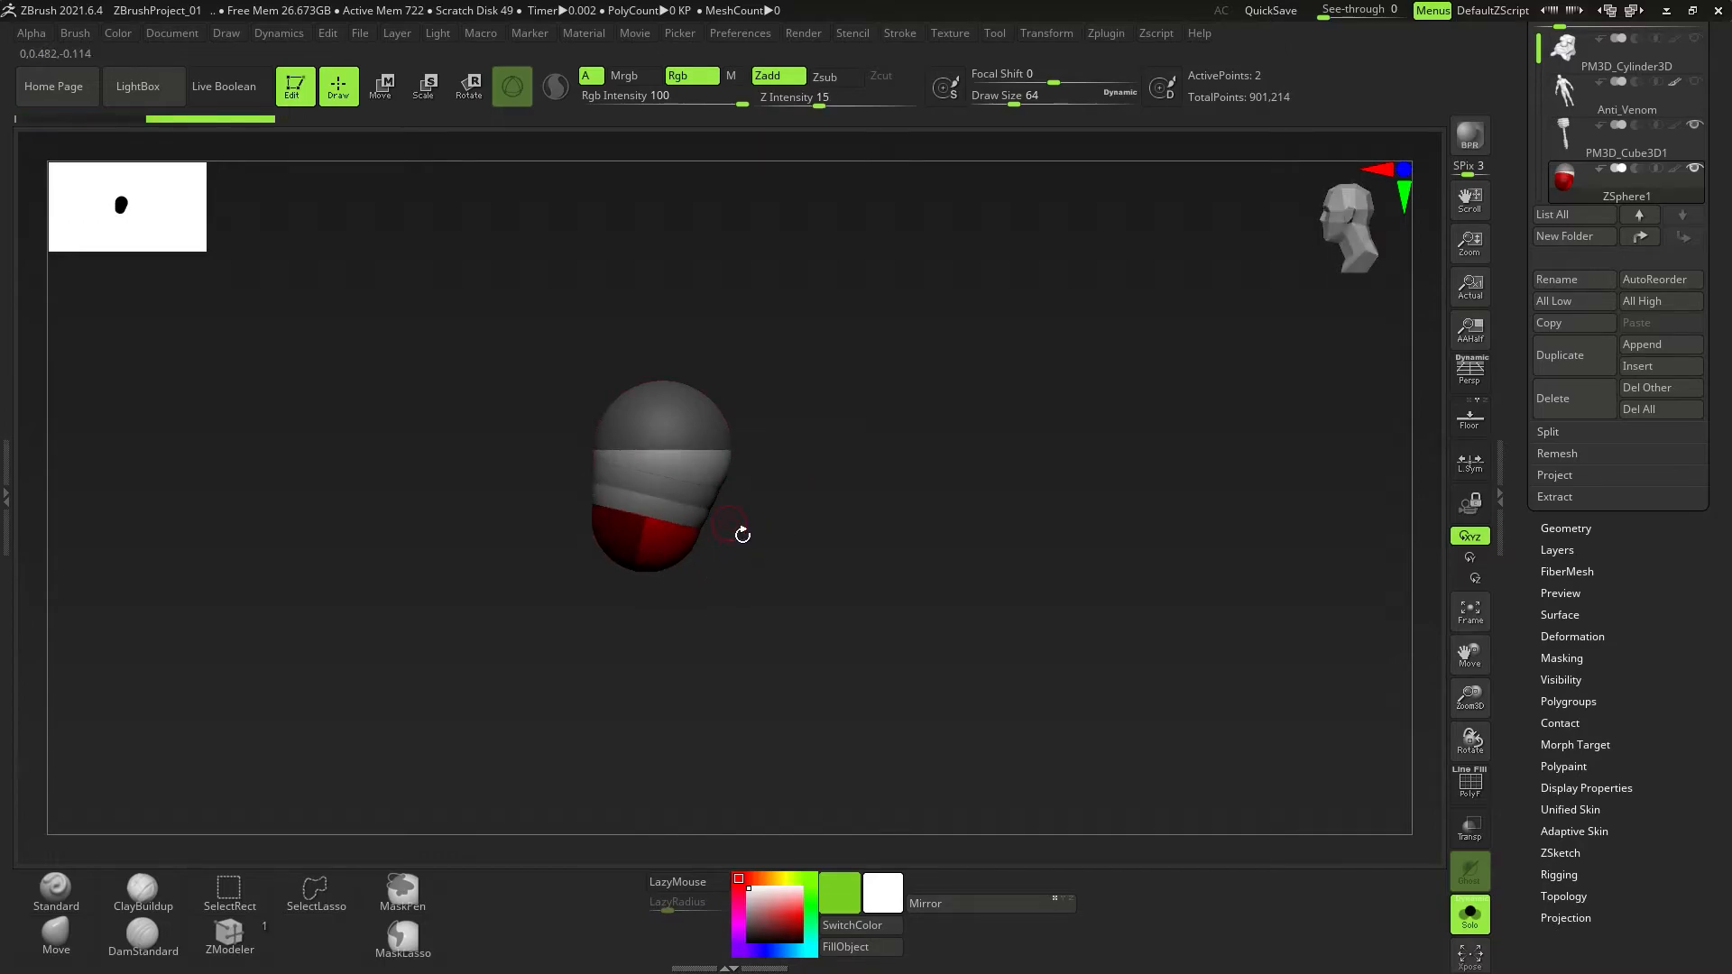
key("w")
mouse_move(649, 553)
left_mouse_down()
mouse_move(719, 553)
mouse_move(744, 580)
mouse_move(594, 558)
mouse_move(843, 578)
mouse_move(785, 525)
mouse_move(665, 581)
mouse_move(691, 597)
left_mouse_up()
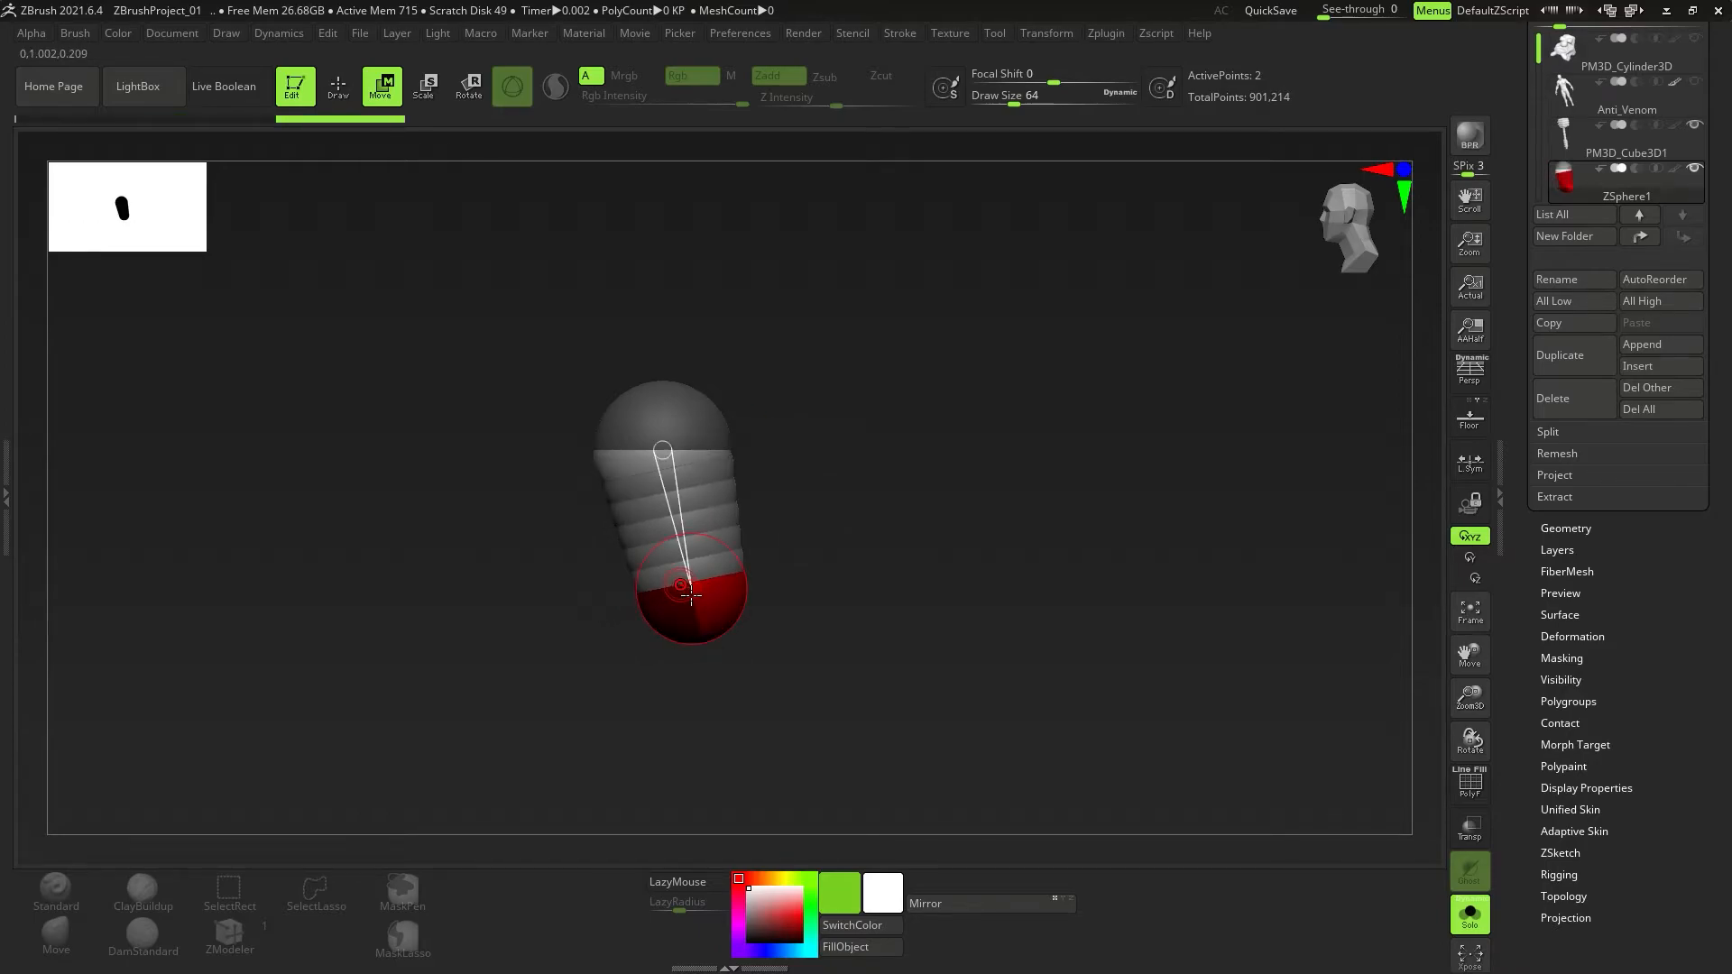
key("e")
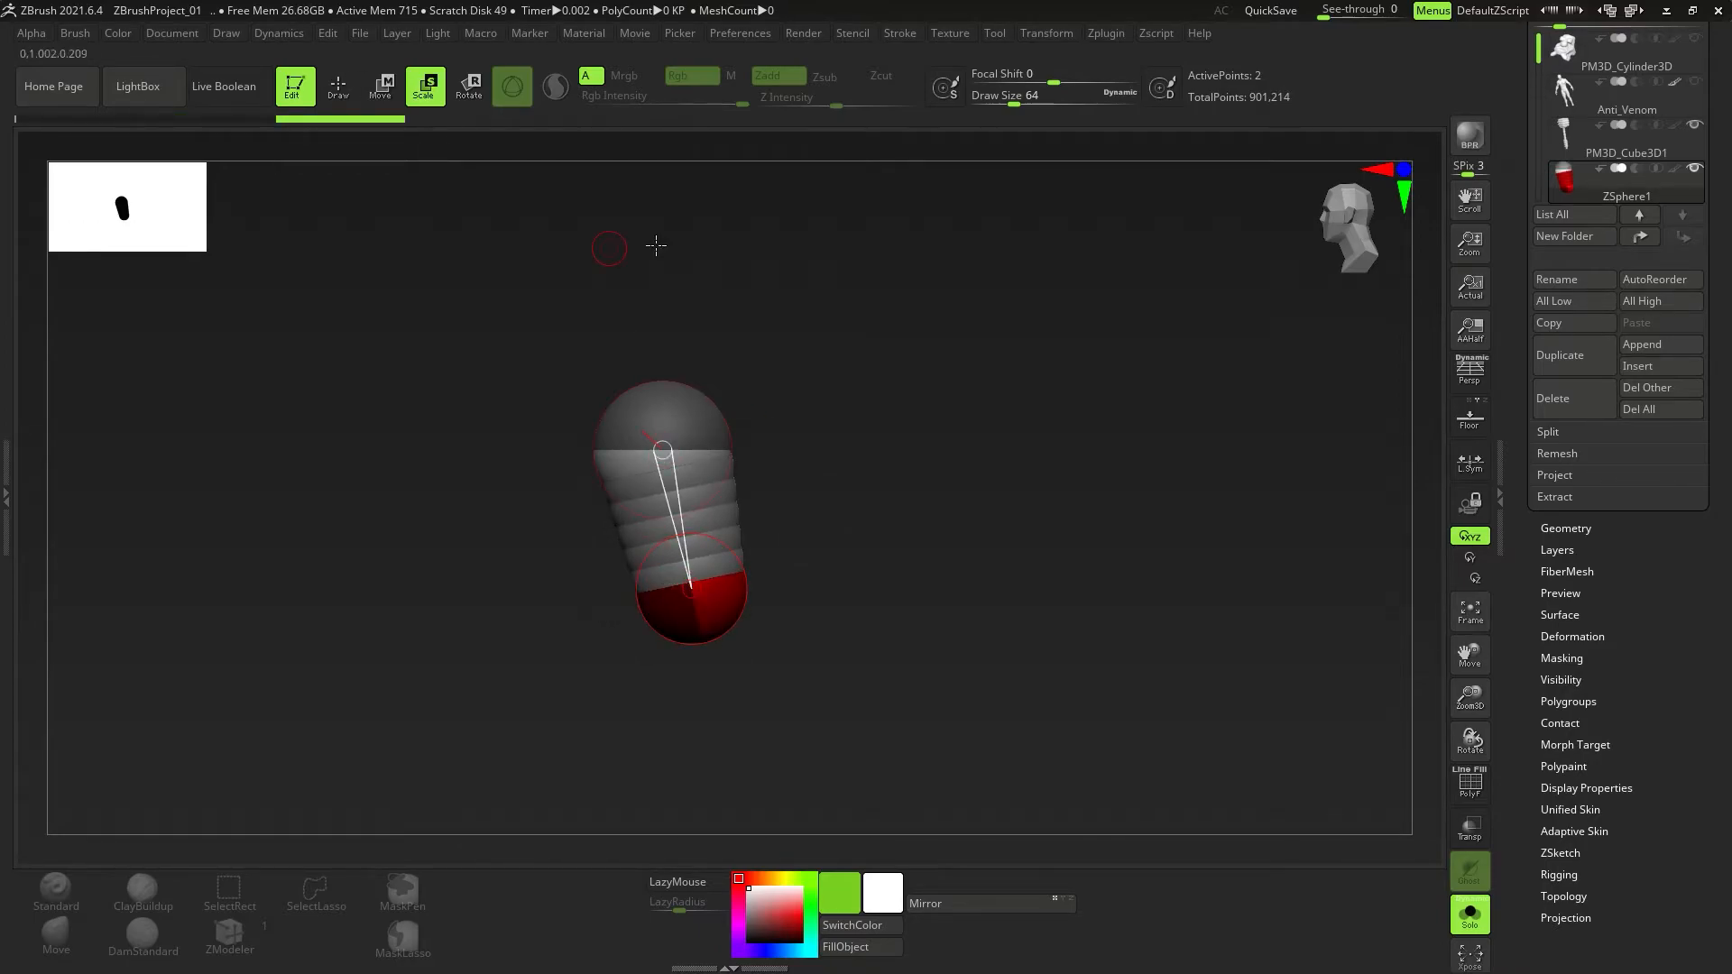
Adjust the scale of the child ZSphere and move it up closer to the root ZSphere.
left_click_drag(730, 611, 732, 600)
right_click_drag(734, 600, 740, 477)
key("r")
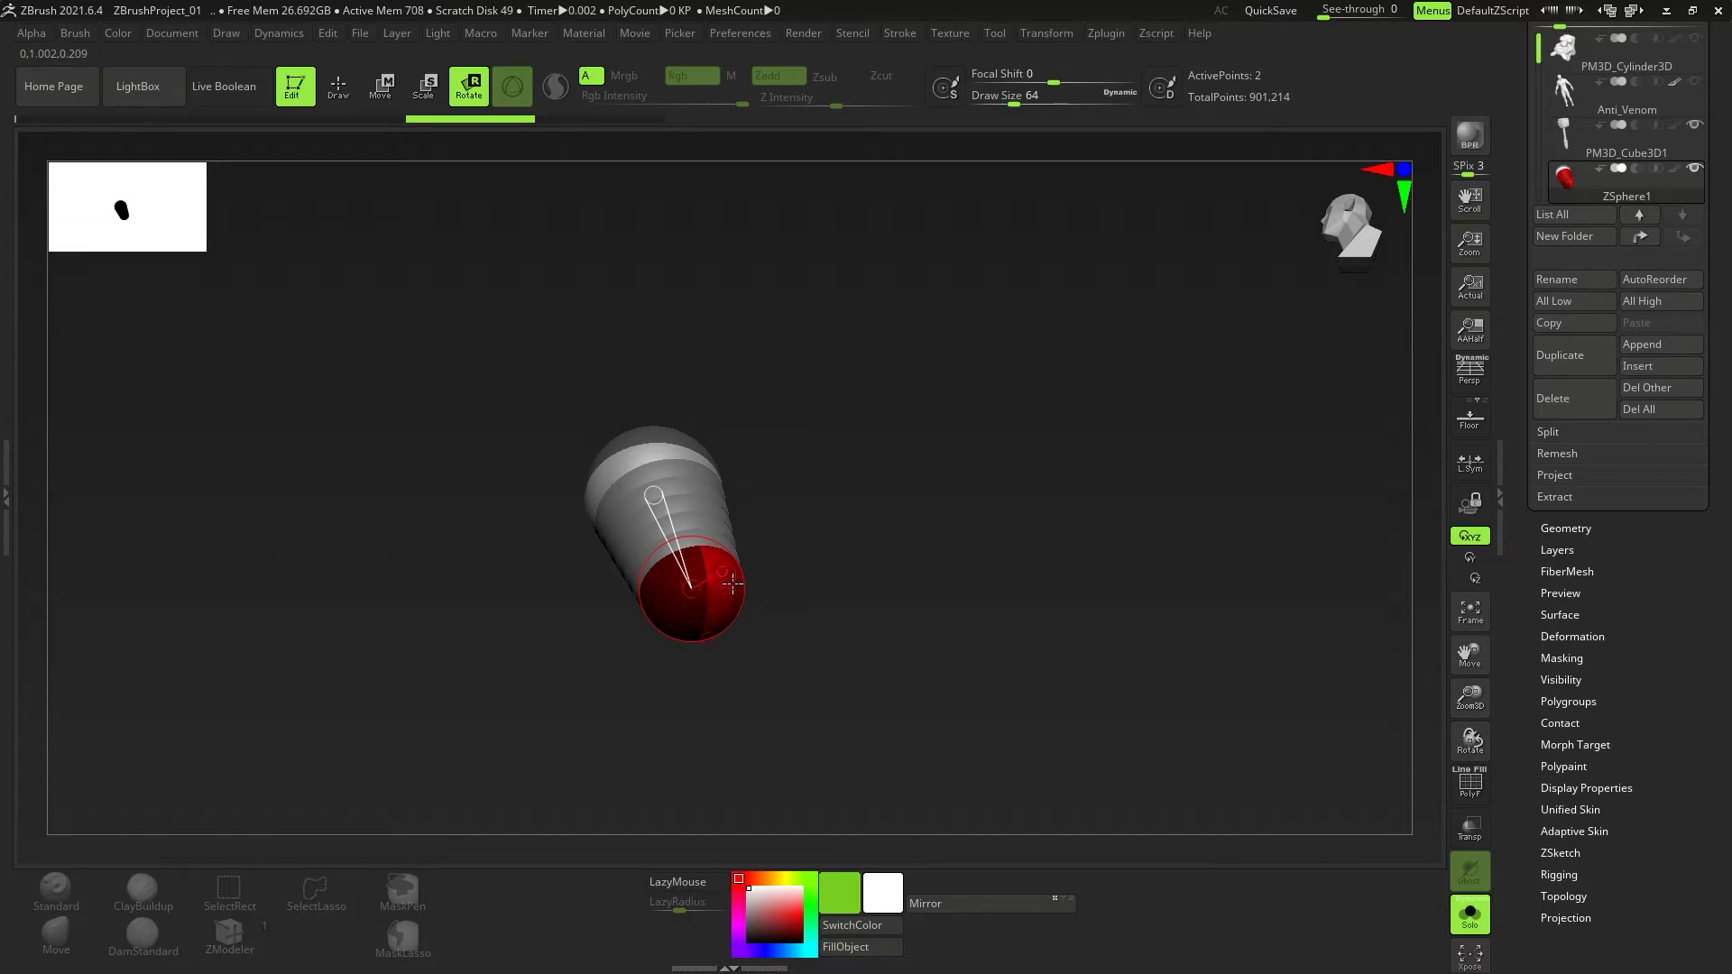
right_click_drag(740, 587, 723, 620)
key("w")
left_click_drag(724, 620, 728, 582)
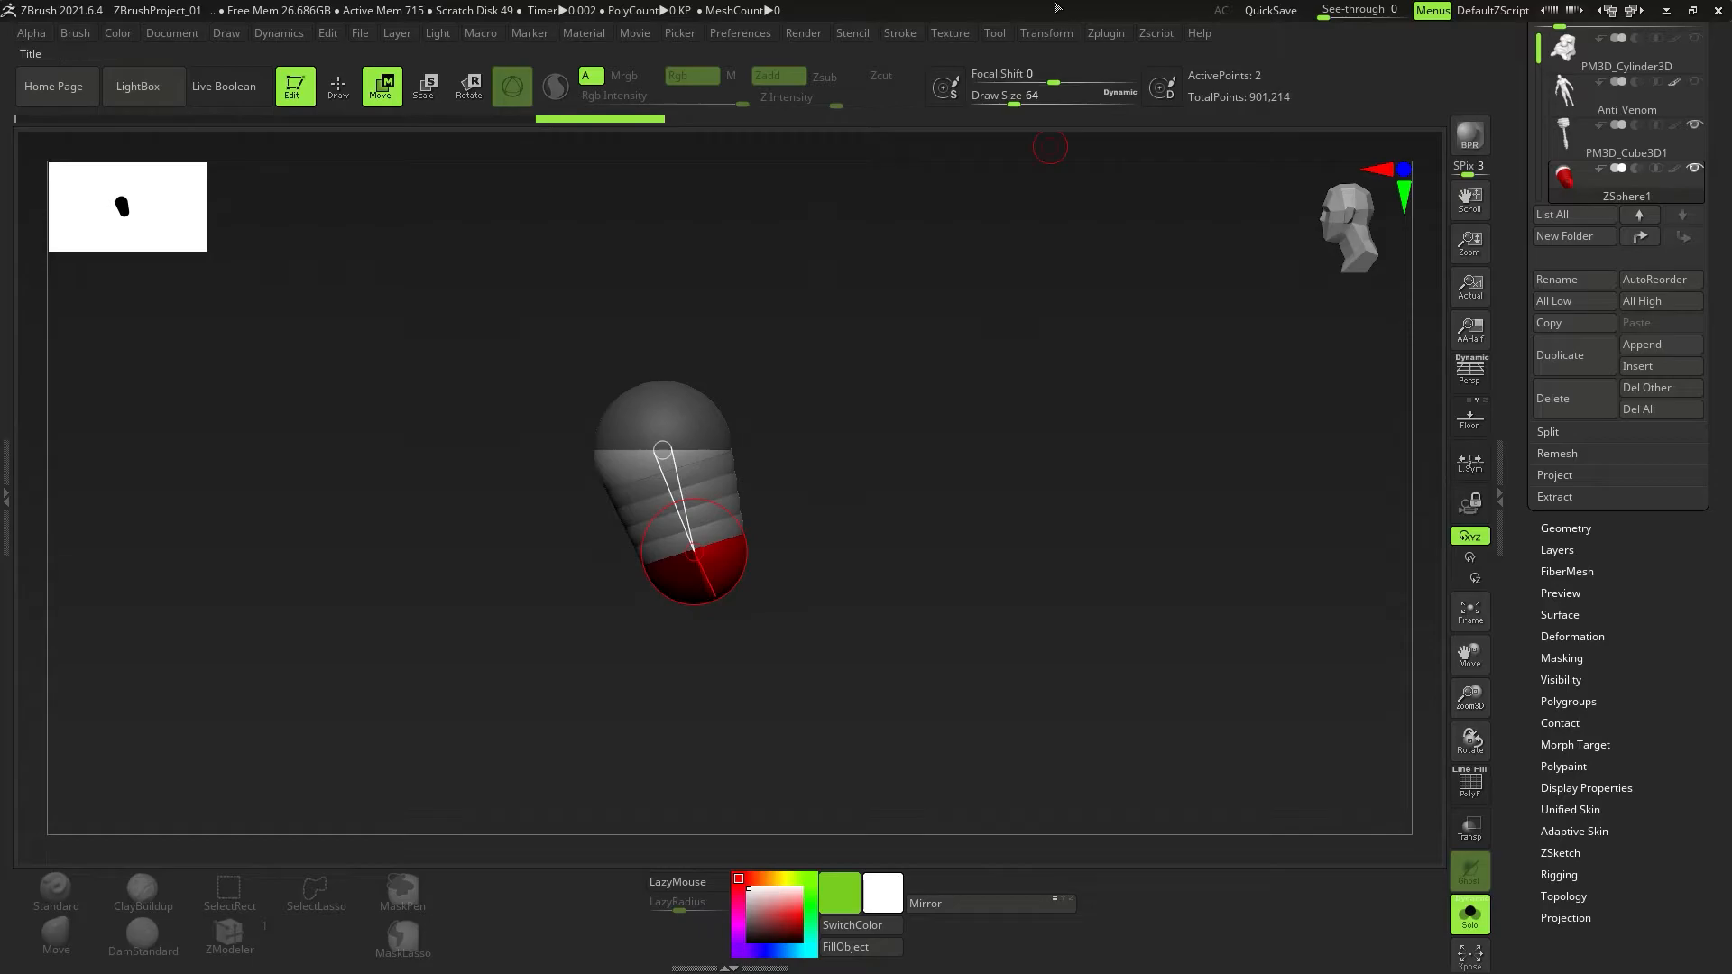
left_click(950, 32)
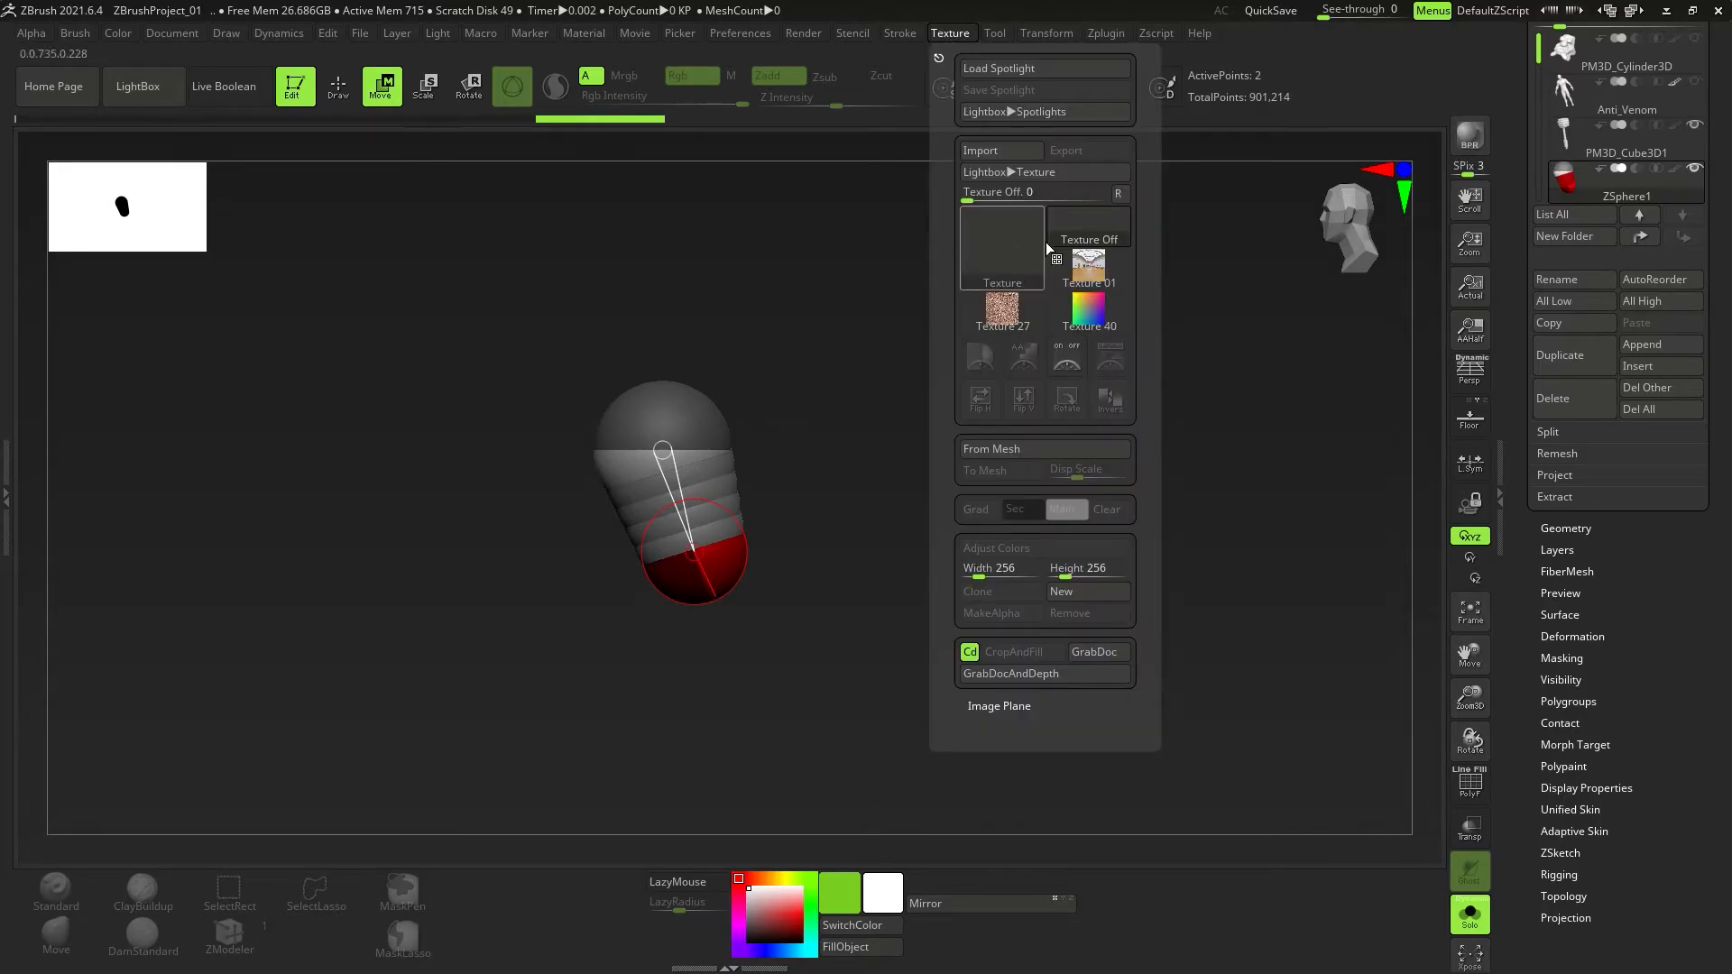
left_click(993, 150)
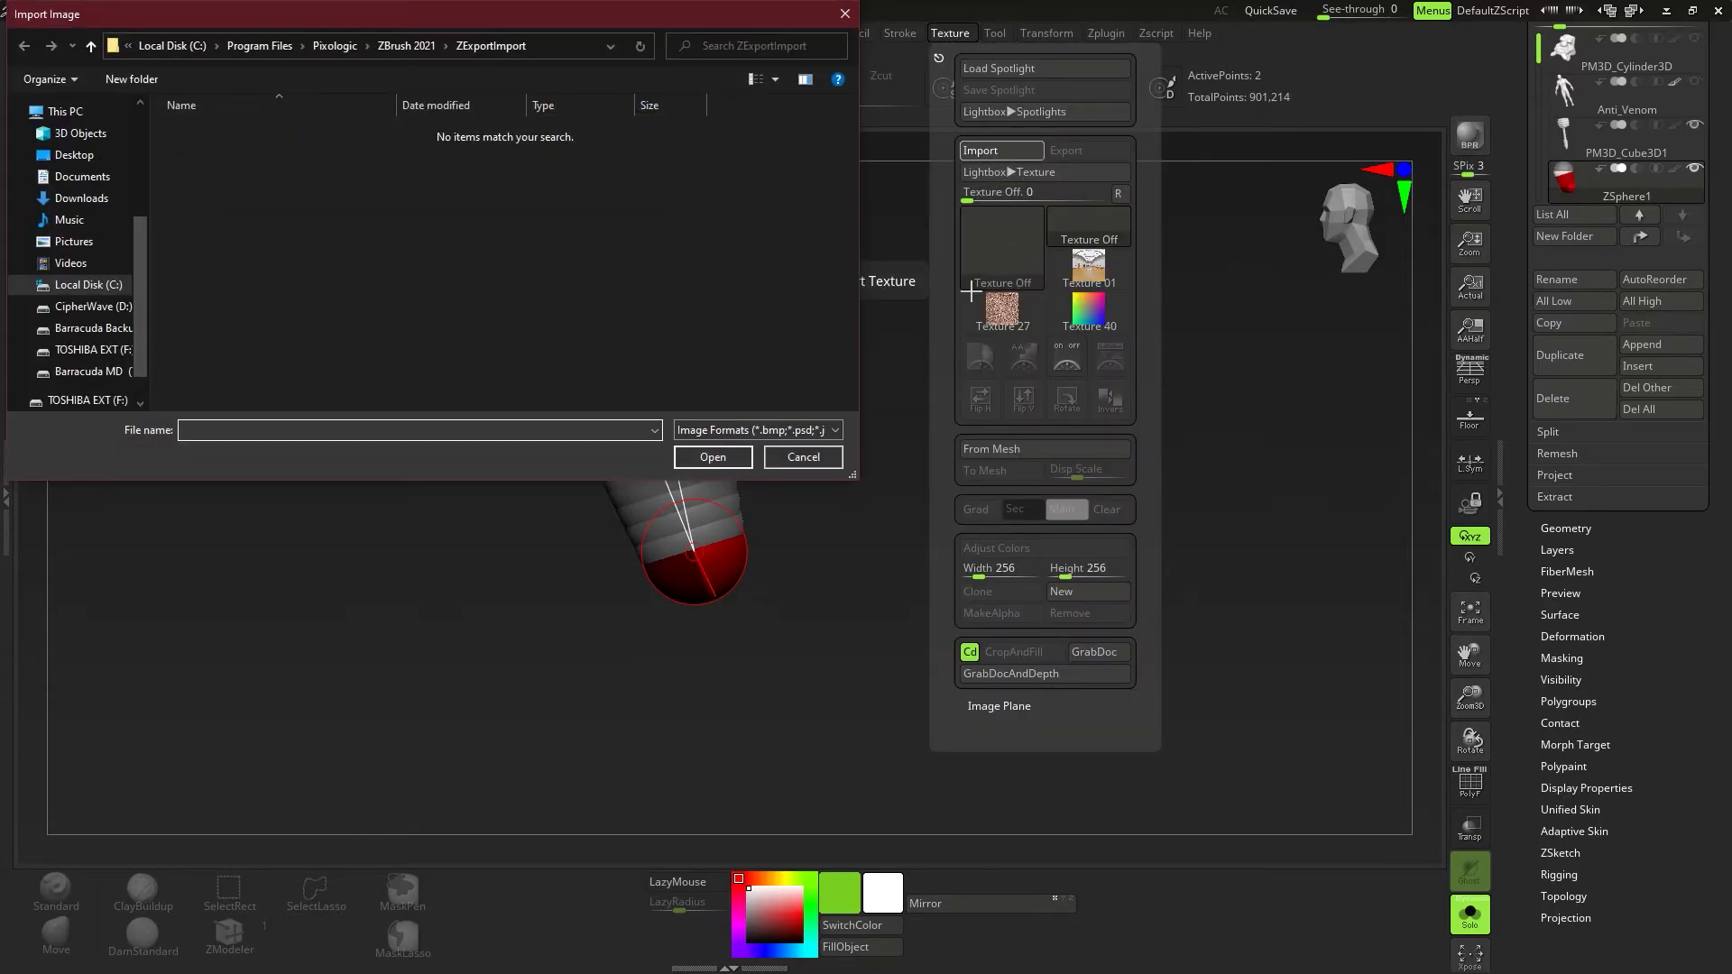
key("Escape")
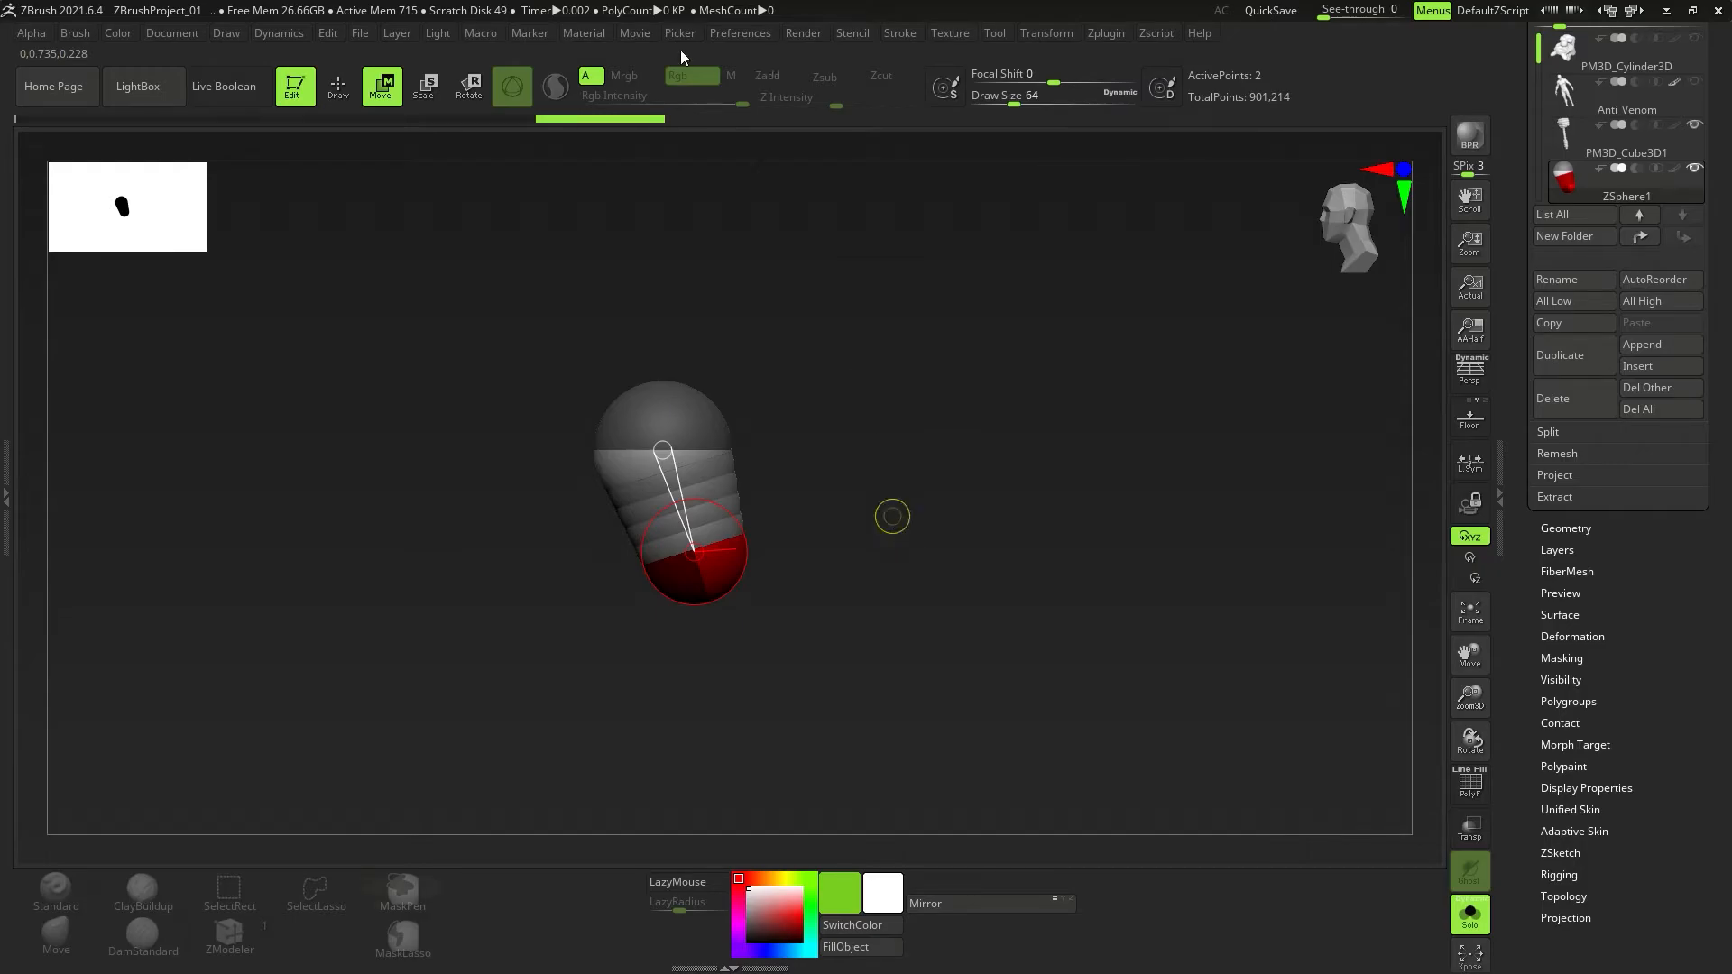
Copy the project folder path from the Save Project dialog and close it without saving.
key("ctrl+s")
left_click(579, 54)
key("ctrl+c")
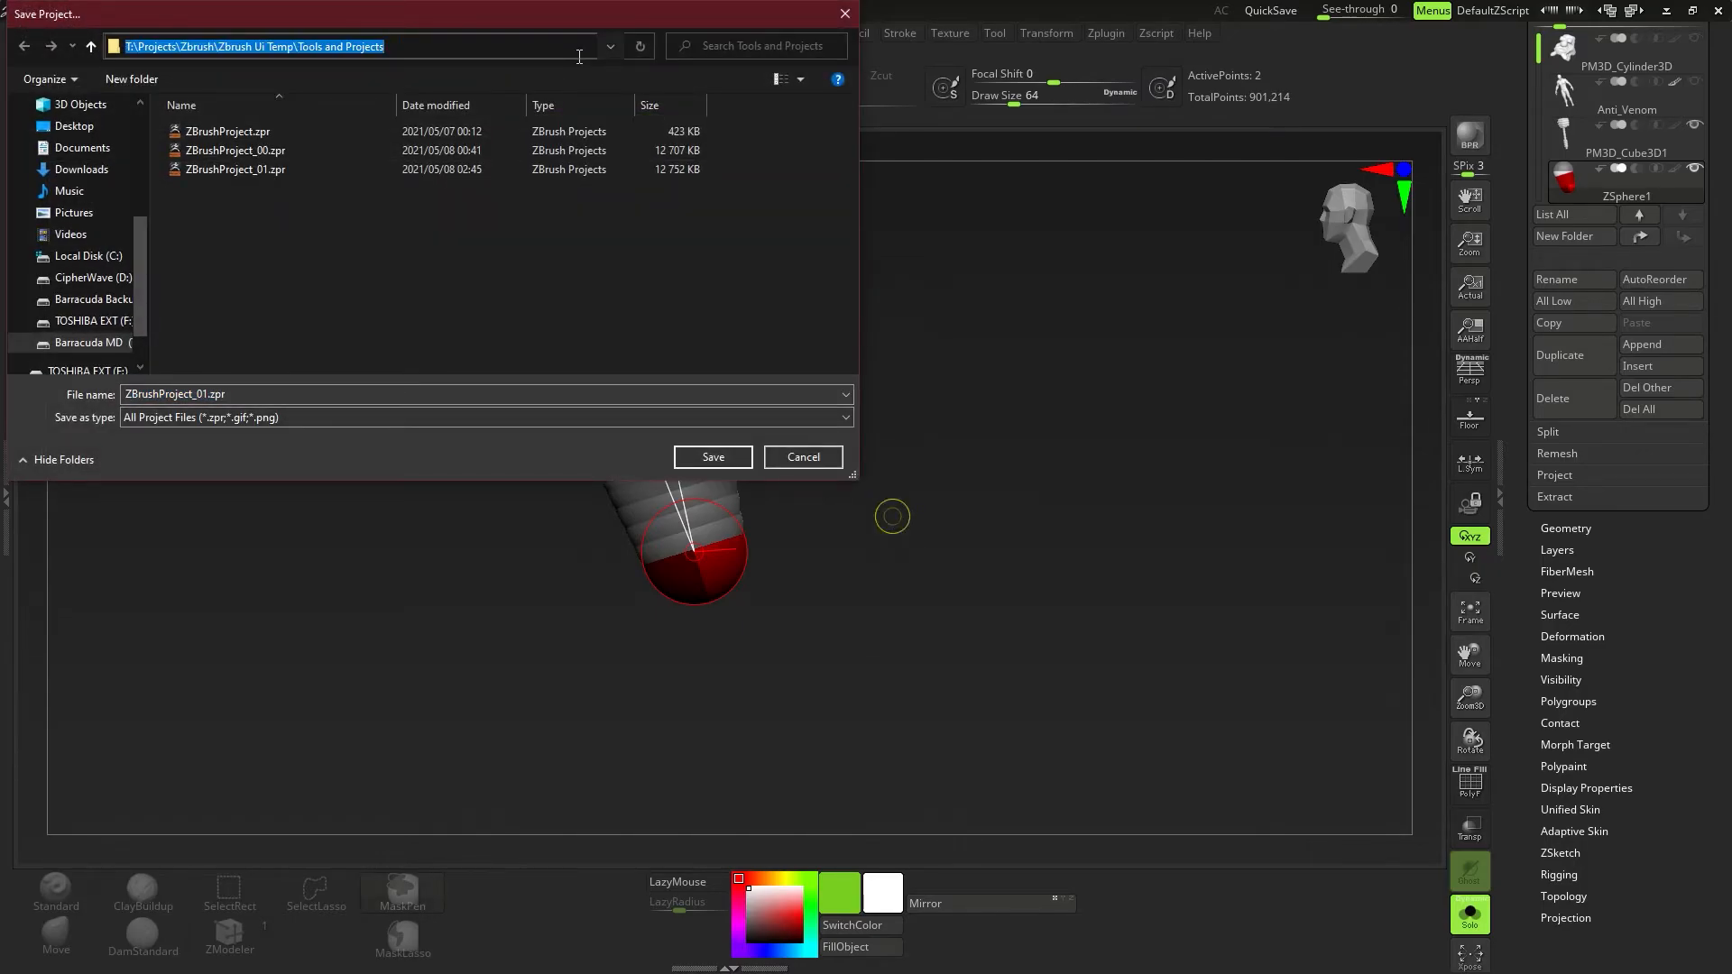
key("Escape")
left_click(780, 461)
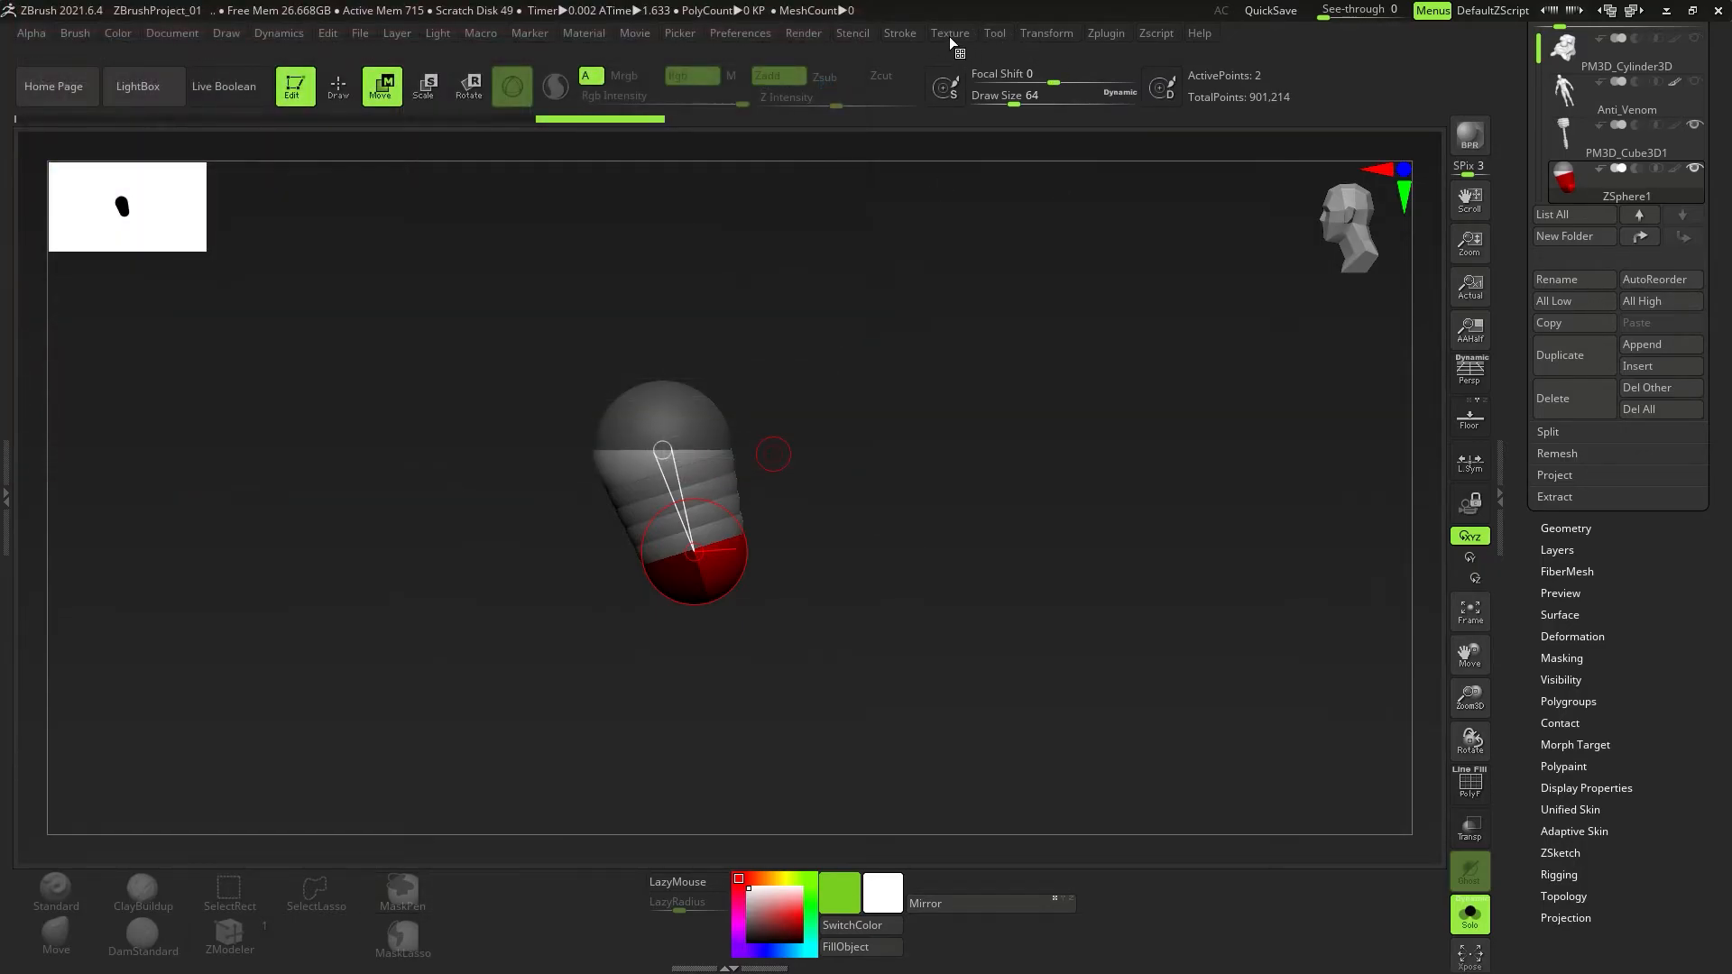
Import Front.jpg as a texture from the Refs folder inside Zbrush Ui Temp, starting from the copied project path.
left_click(950, 33)
left_click(984, 153)
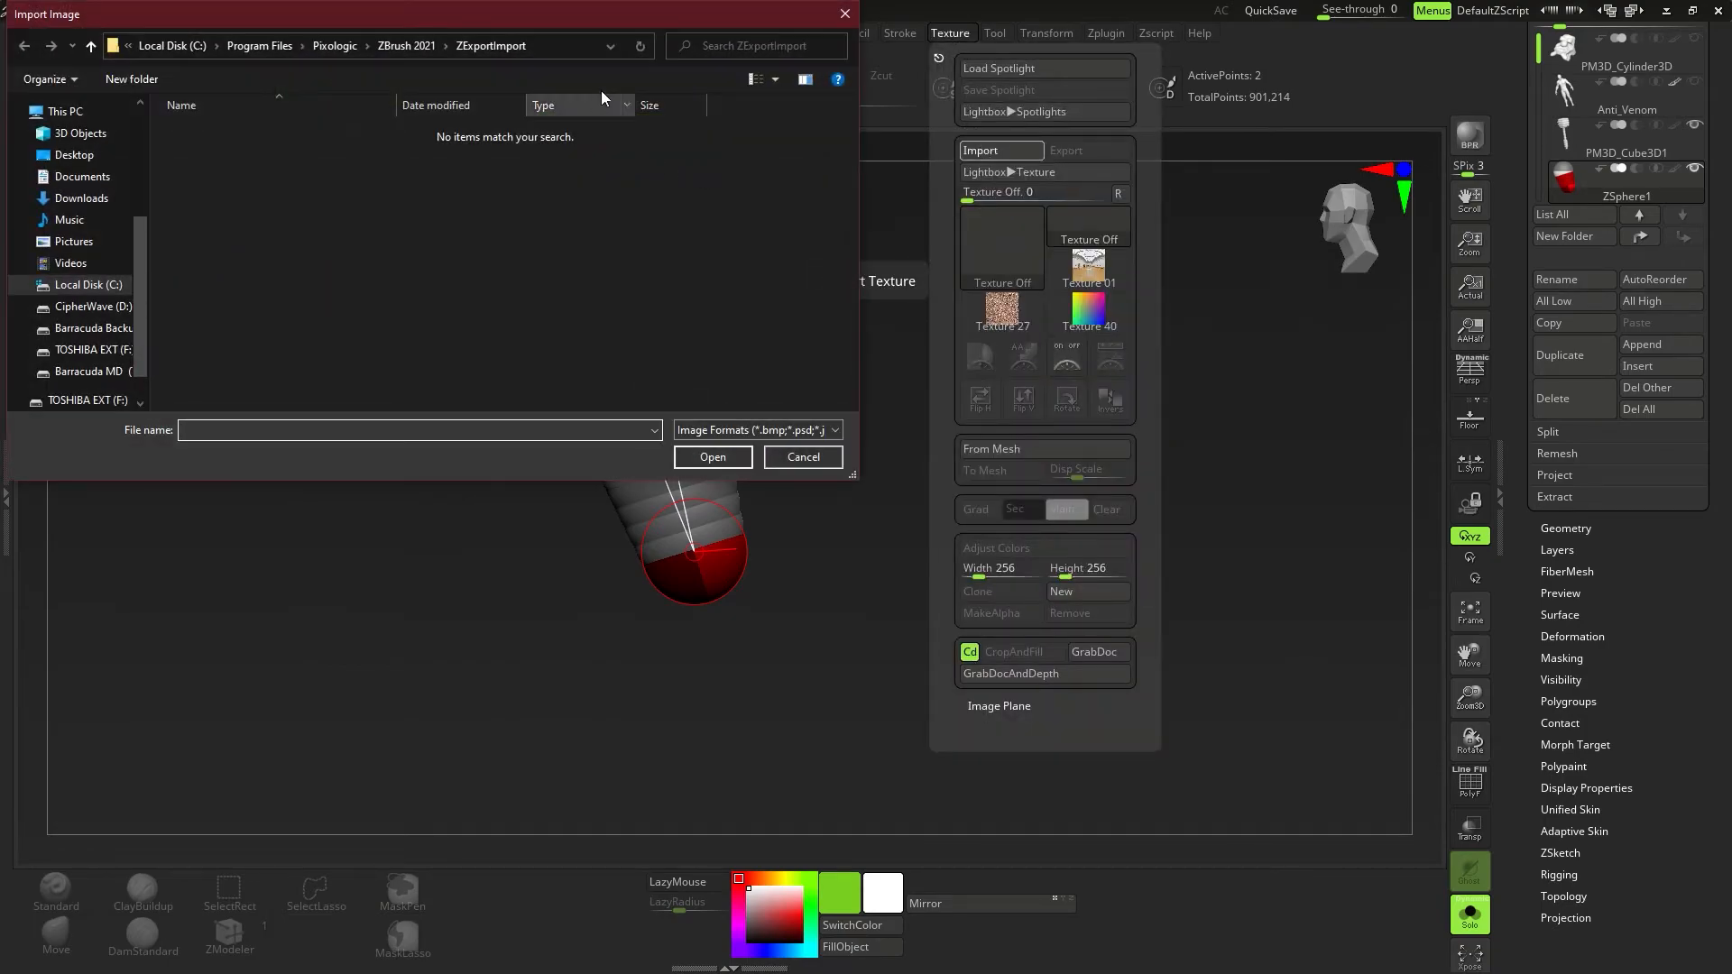
left_click(572, 47)
key("ctrl+v")
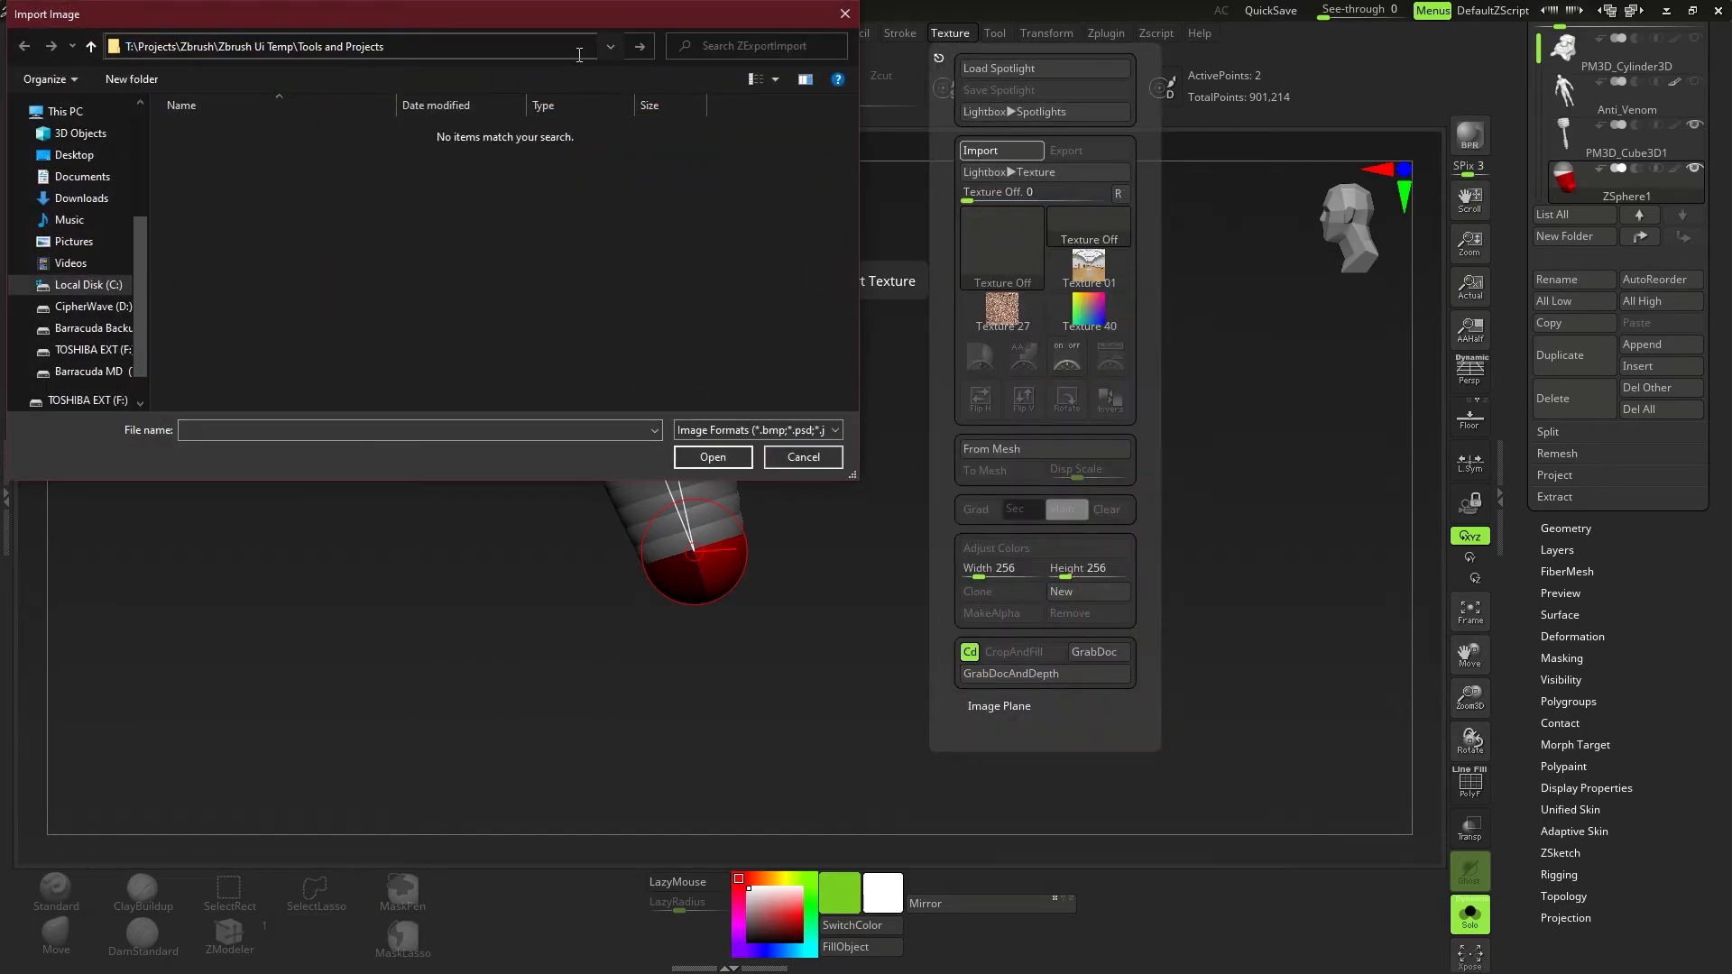
key("Return")
left_click(393, 47)
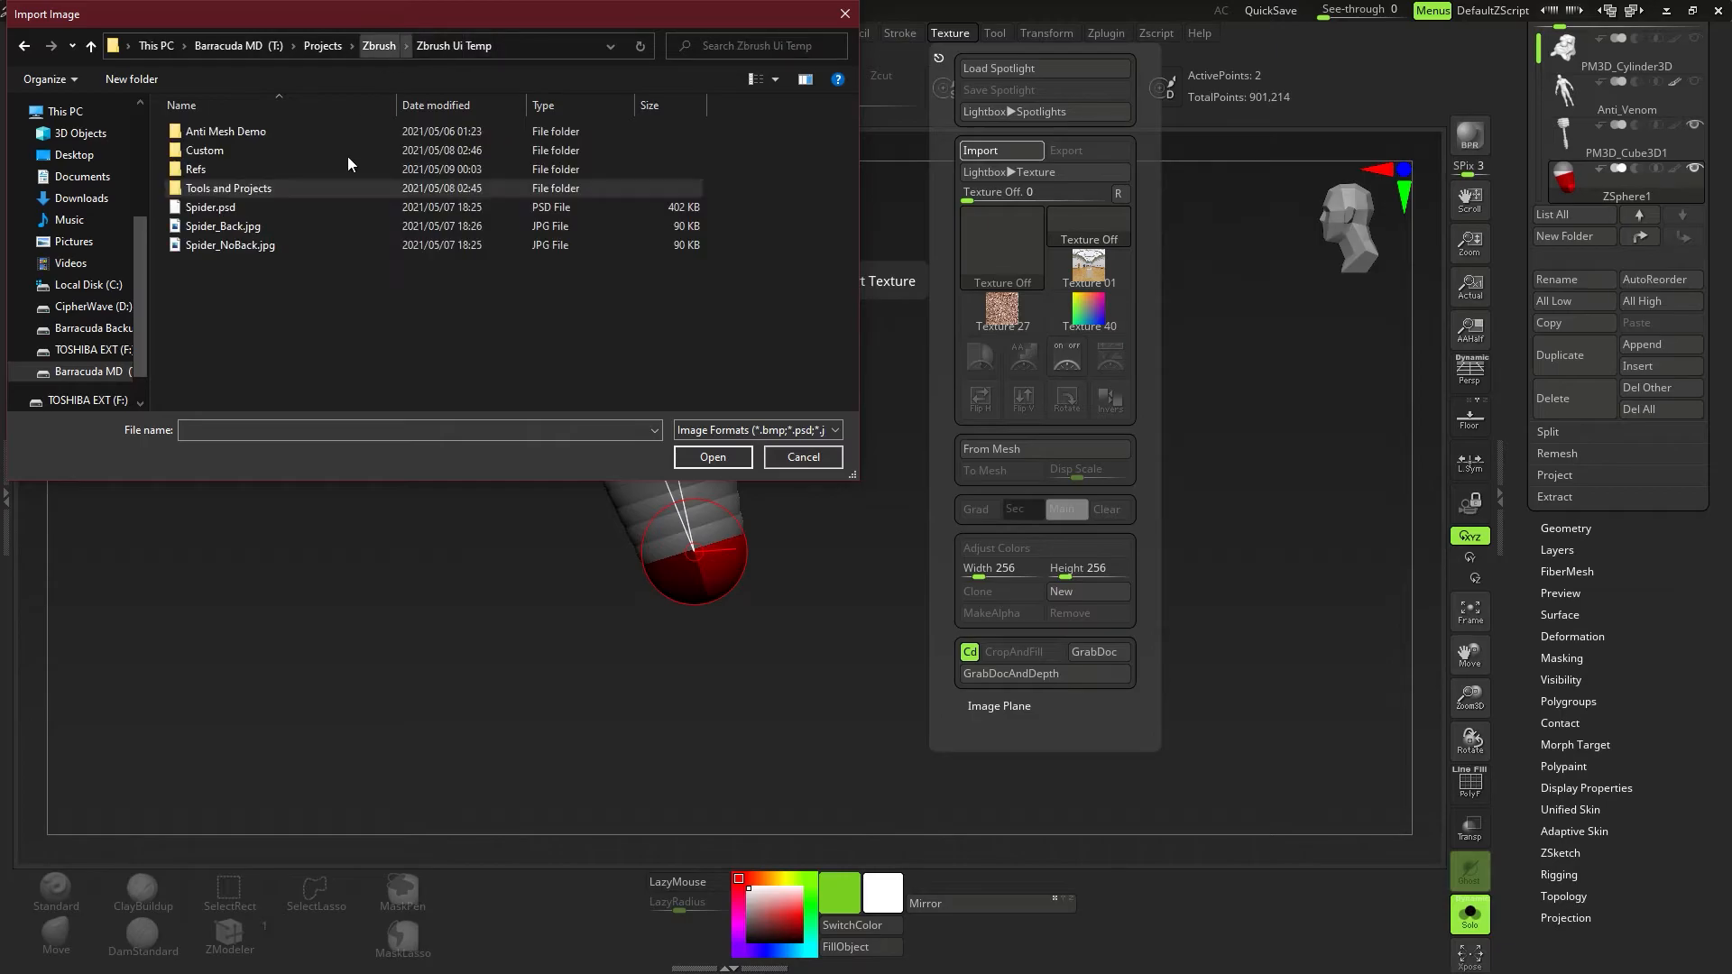
double_click(193, 172)
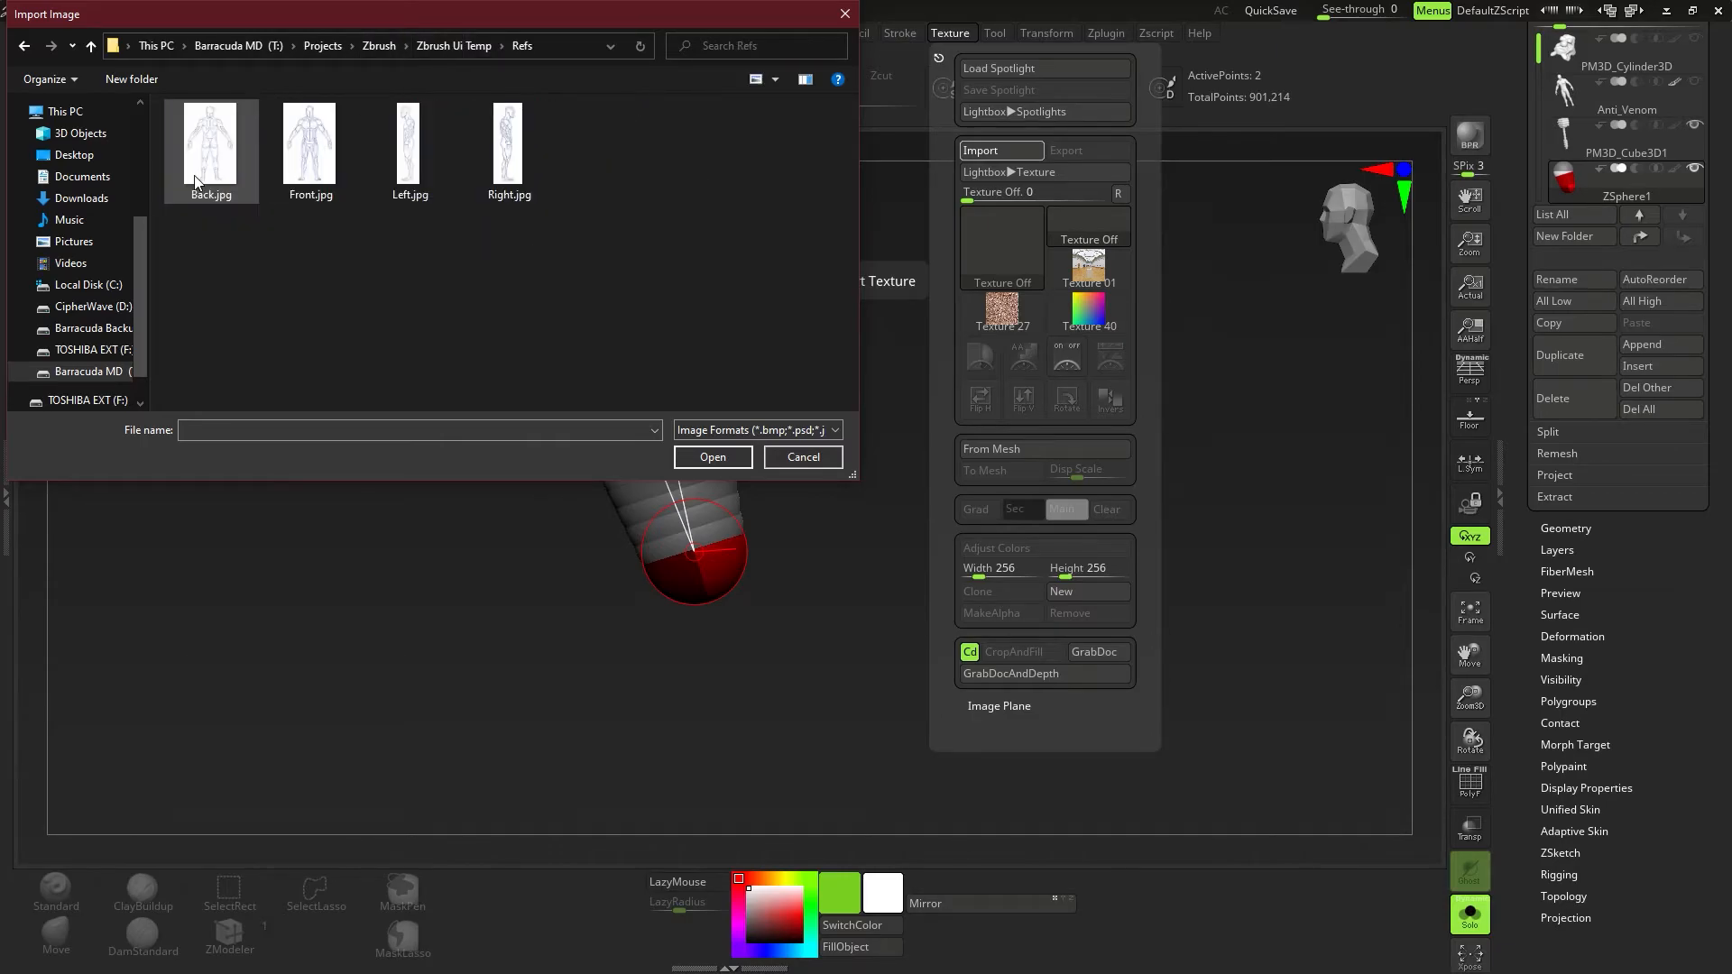
left_click(302, 165)
left_click(712, 458)
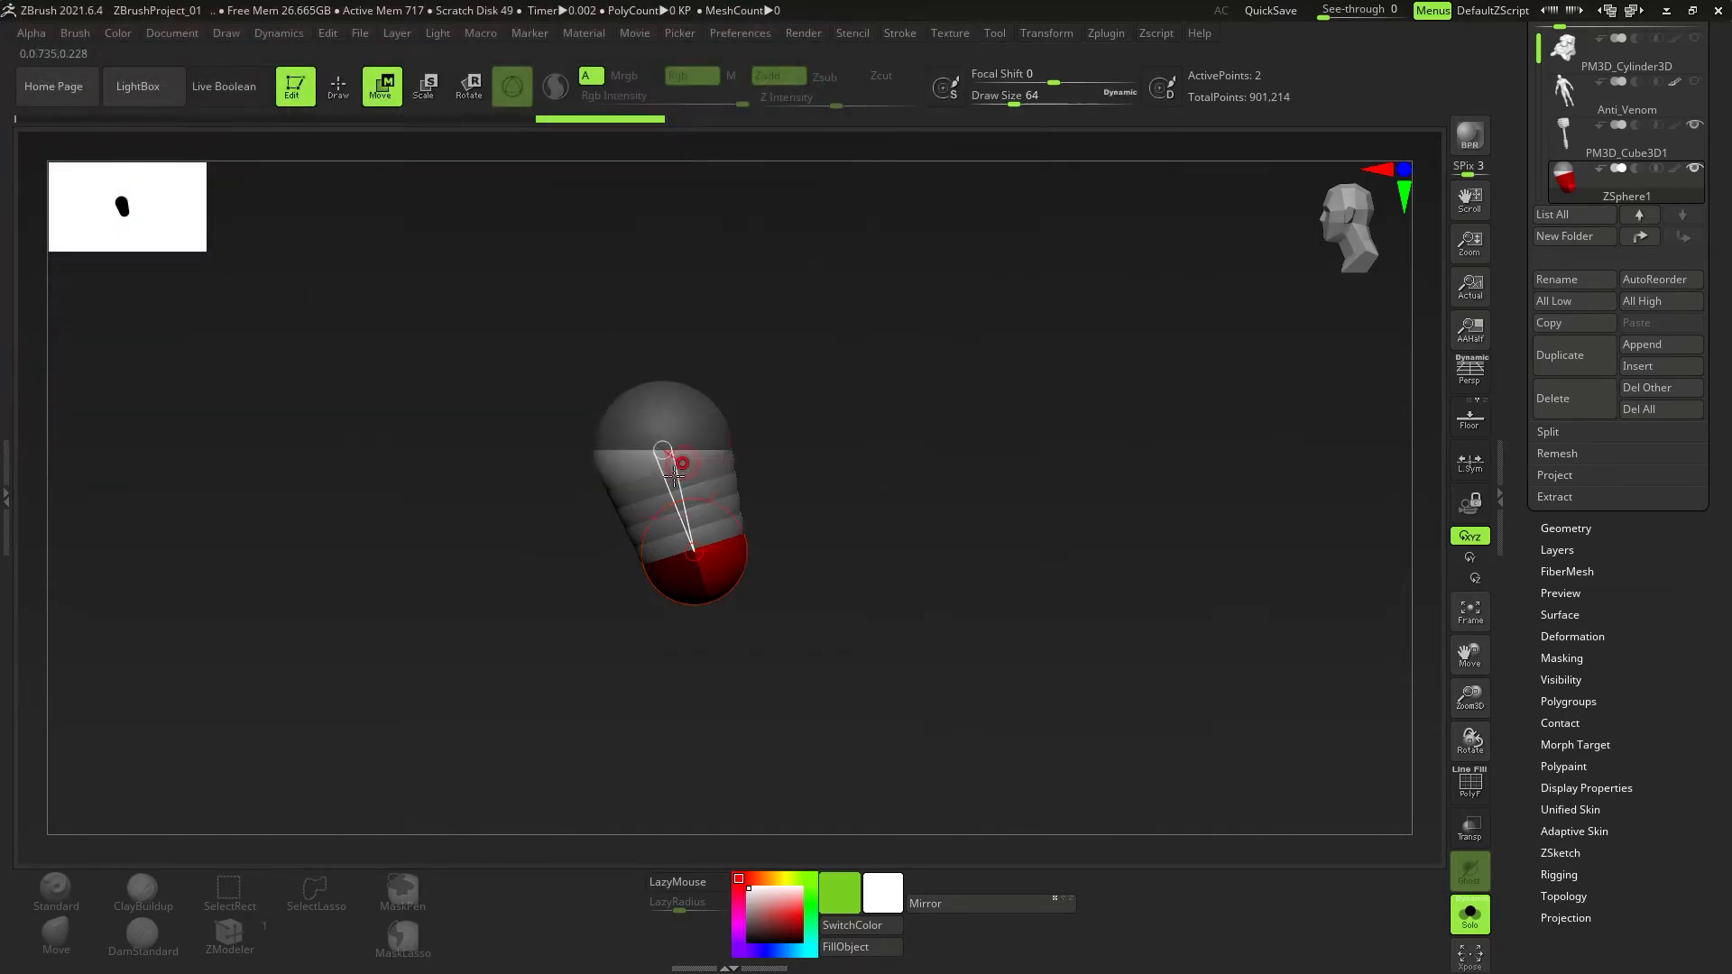
Add Texture 01, Texture 40, Texture 27 and the Front image to Spotlight and tile all four images.
left_click_drag(846, 524, 866, 530, "shift")
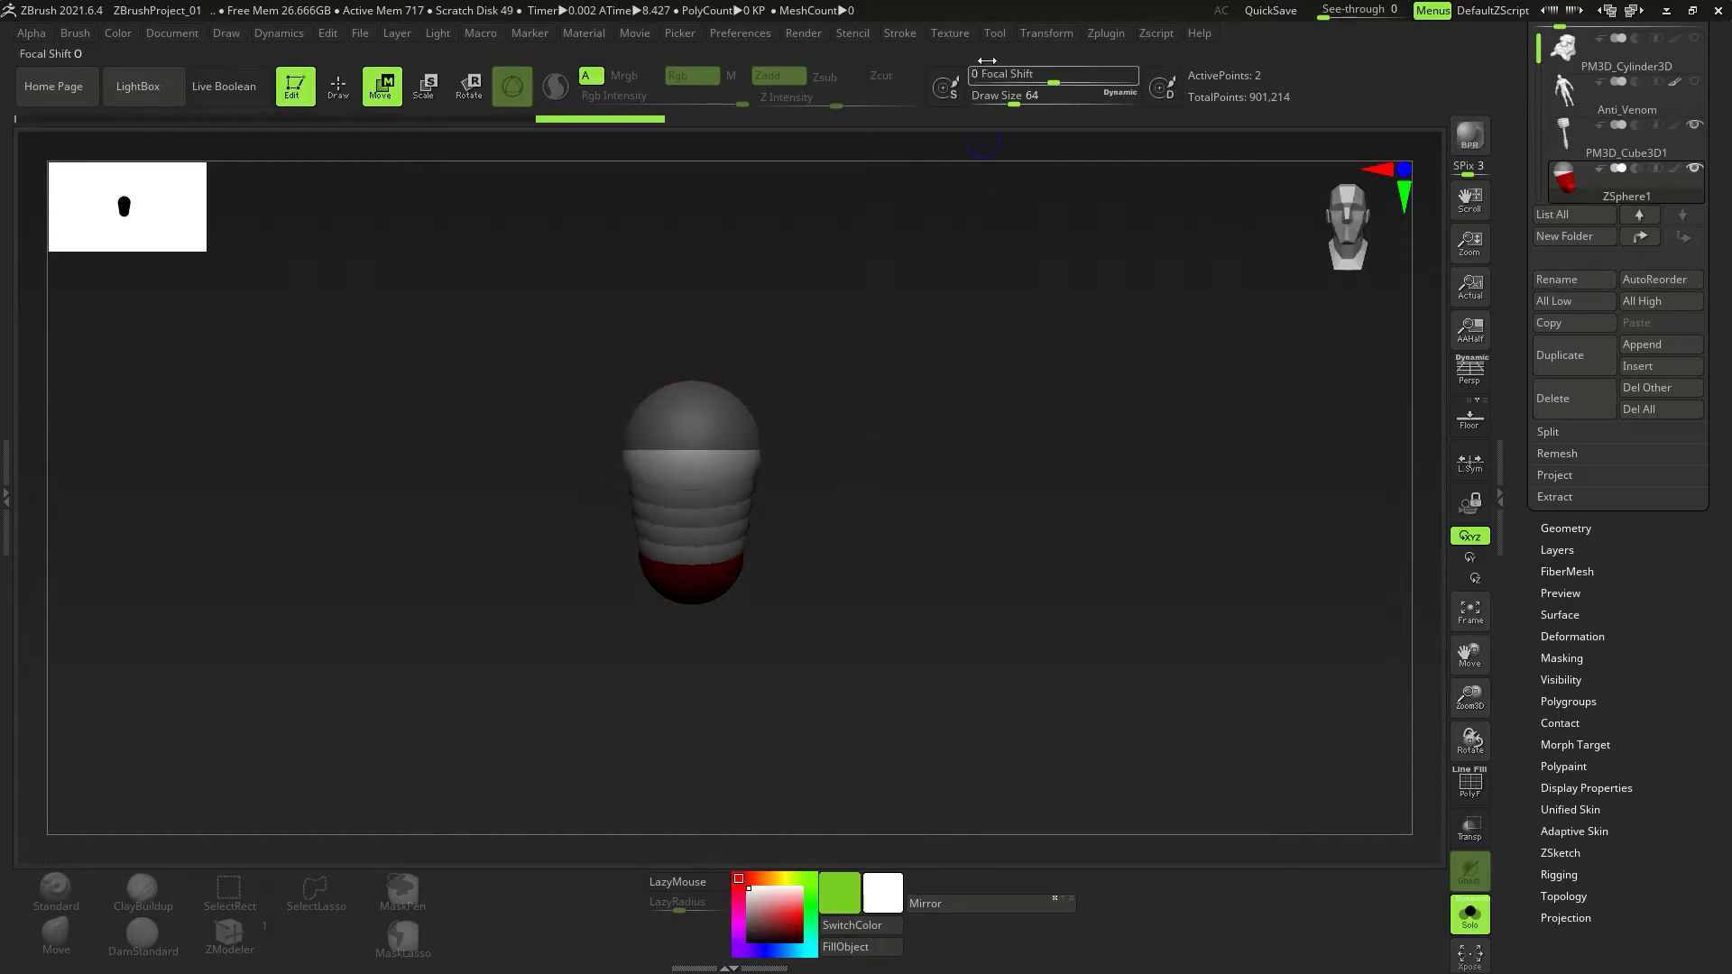
left_click_drag(894, 311, 643, 308, "alt")
left_click(944, 36)
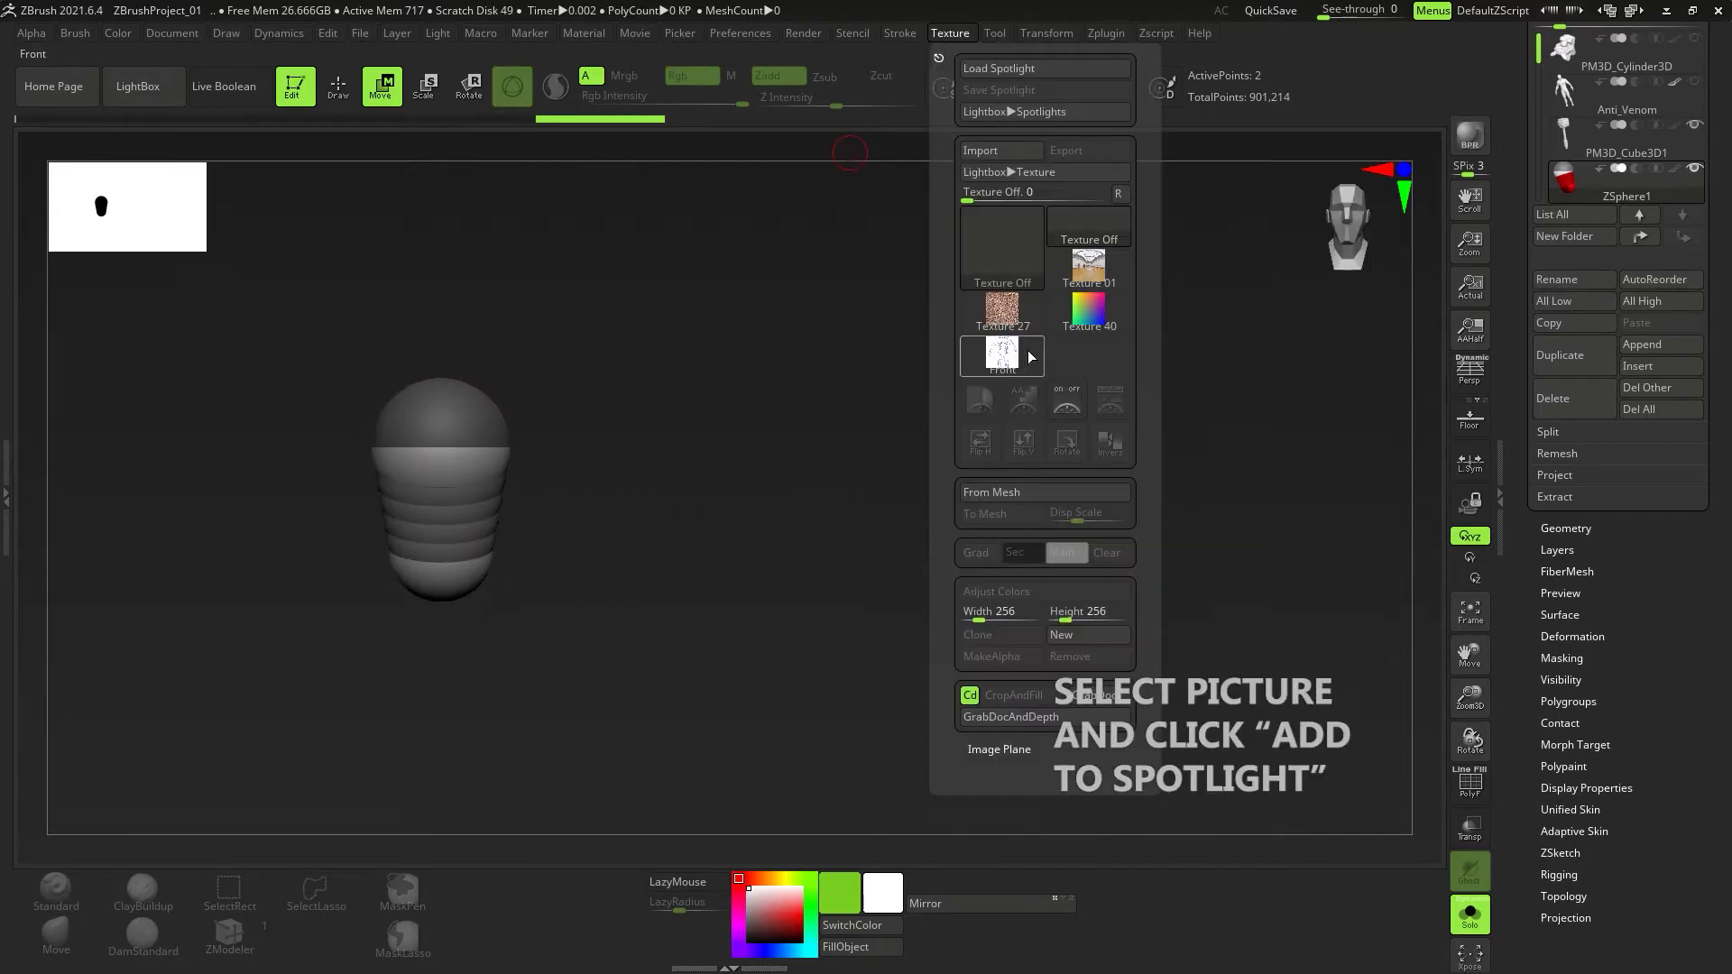
left_click(1089, 269)
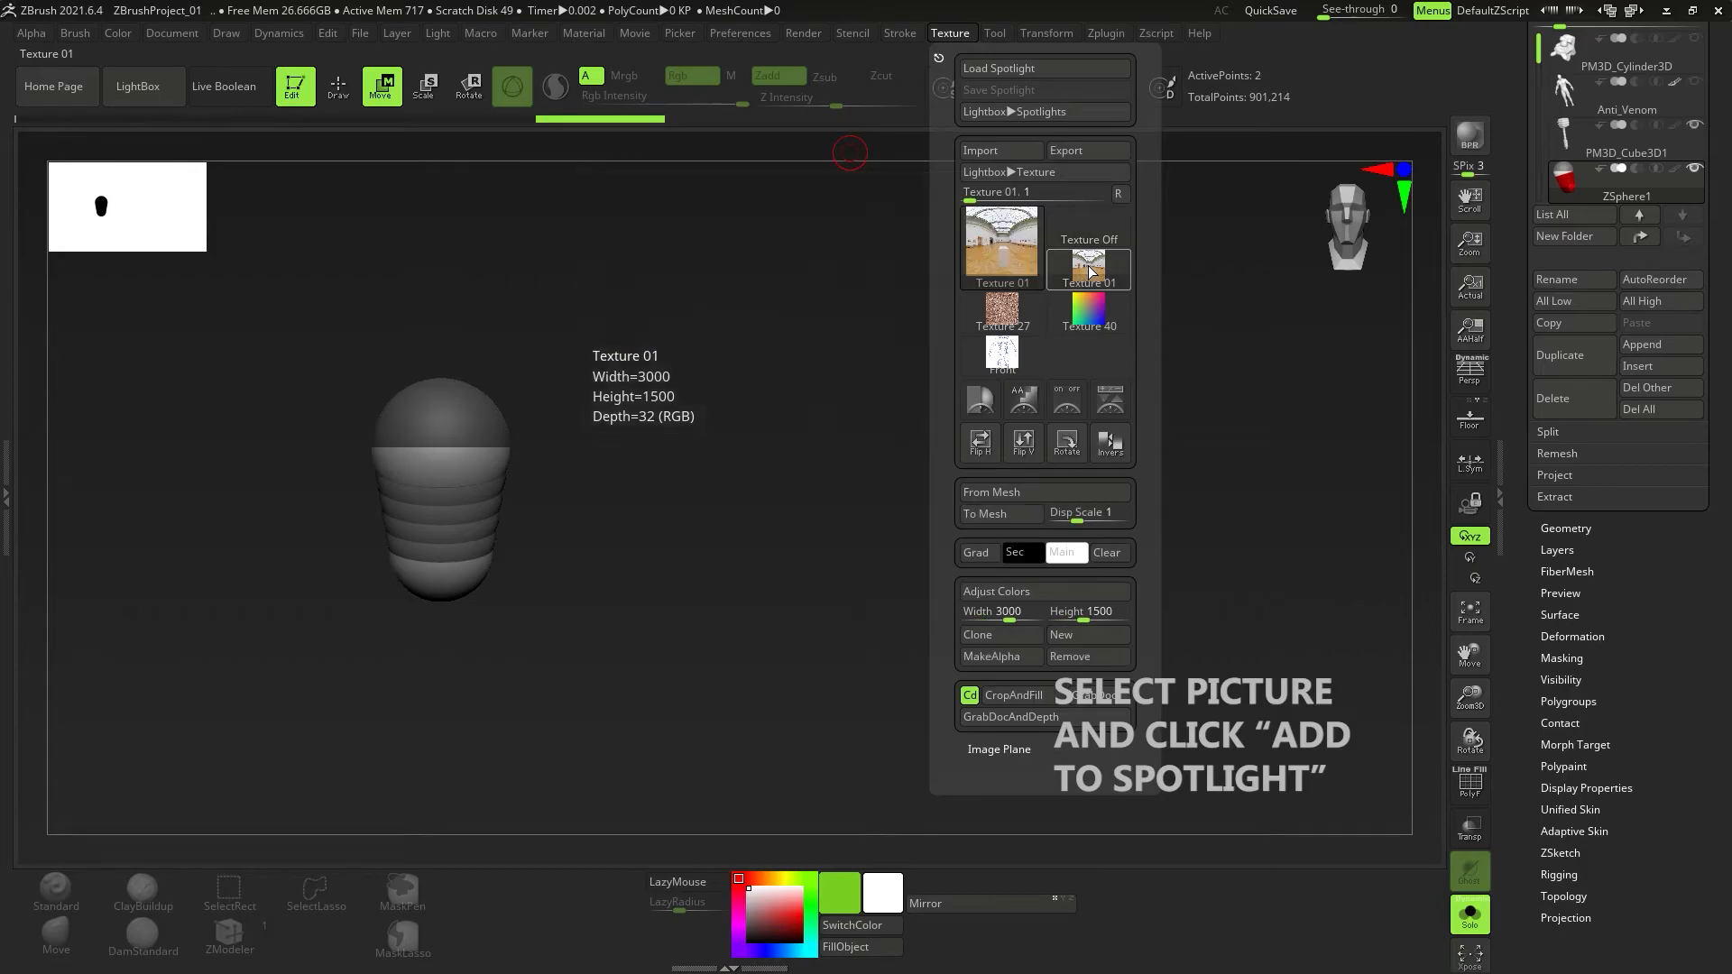
left_click(1117, 410)
left_click(1090, 312)
left_click(1116, 409)
left_click(1001, 309)
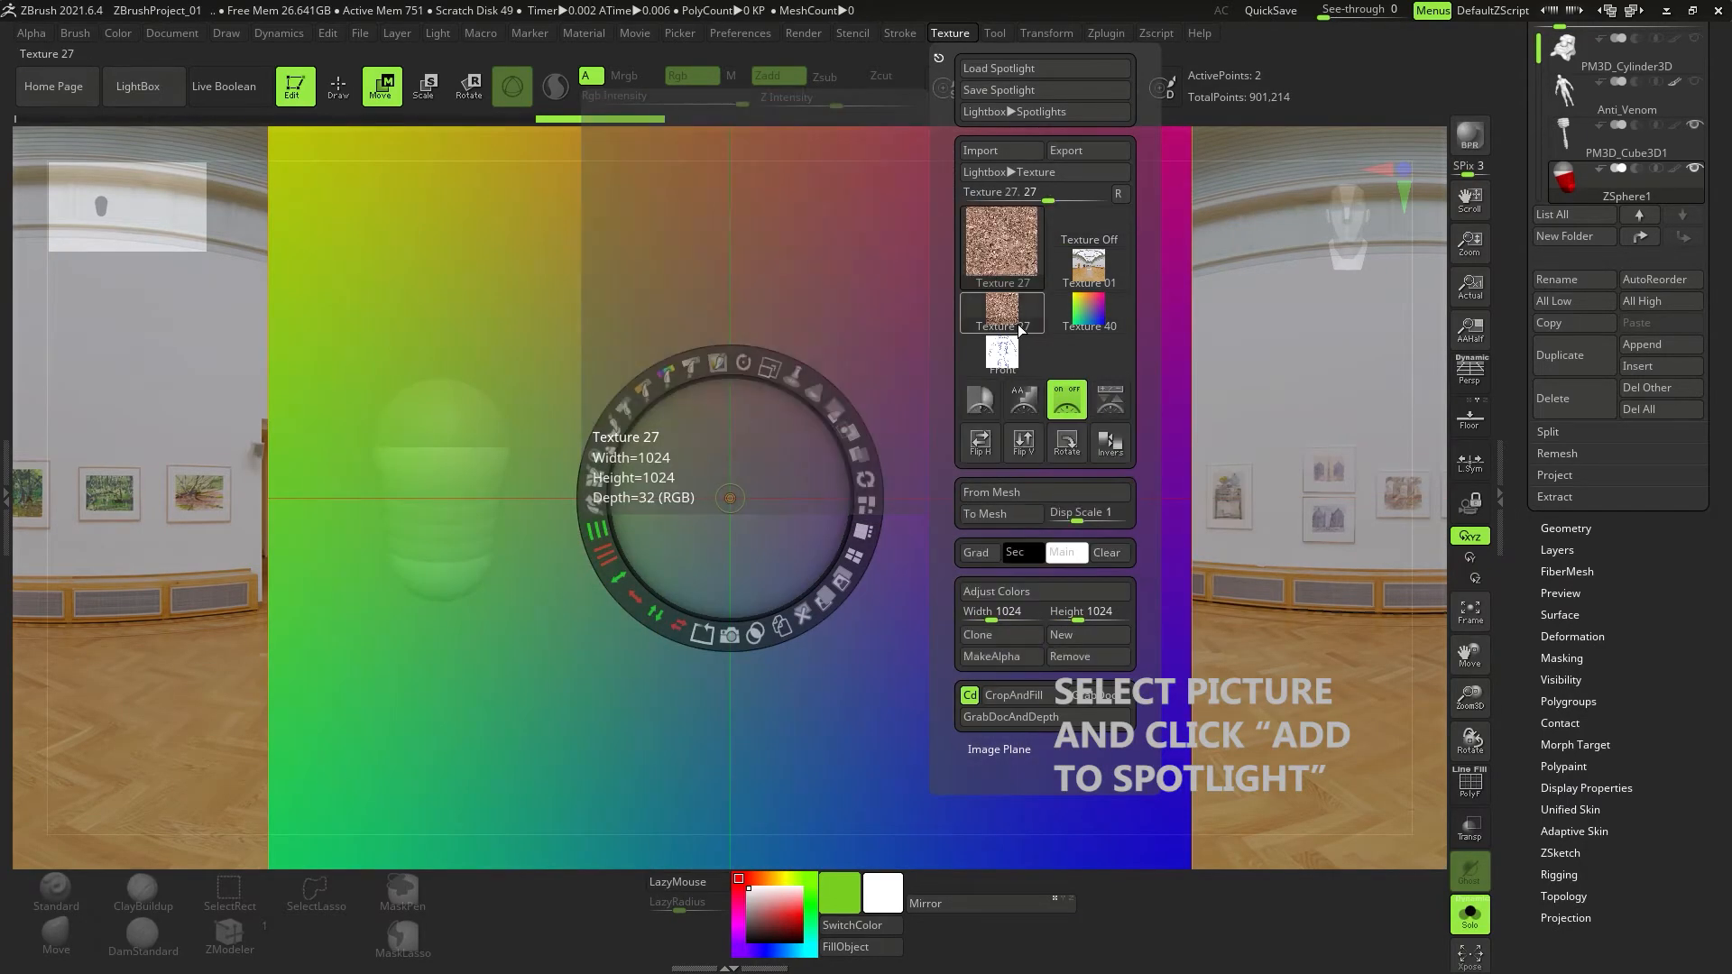
left_click(1116, 409)
left_click(1029, 357)
left_click(1117, 411)
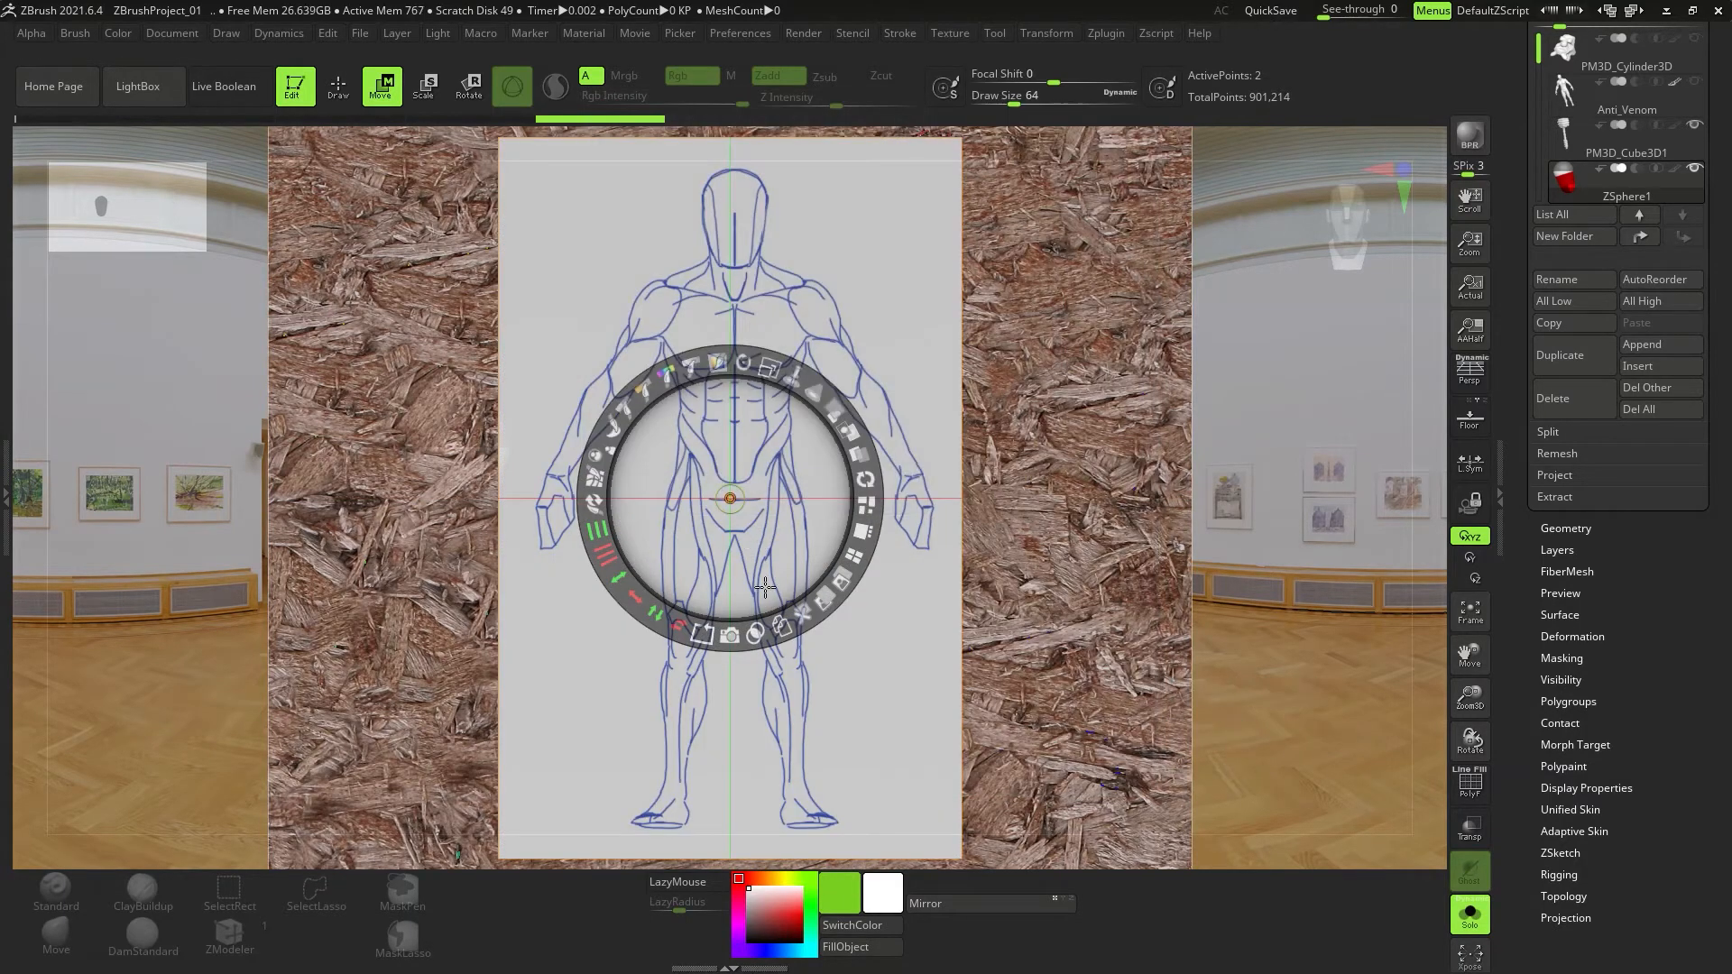
left_click(871, 578)
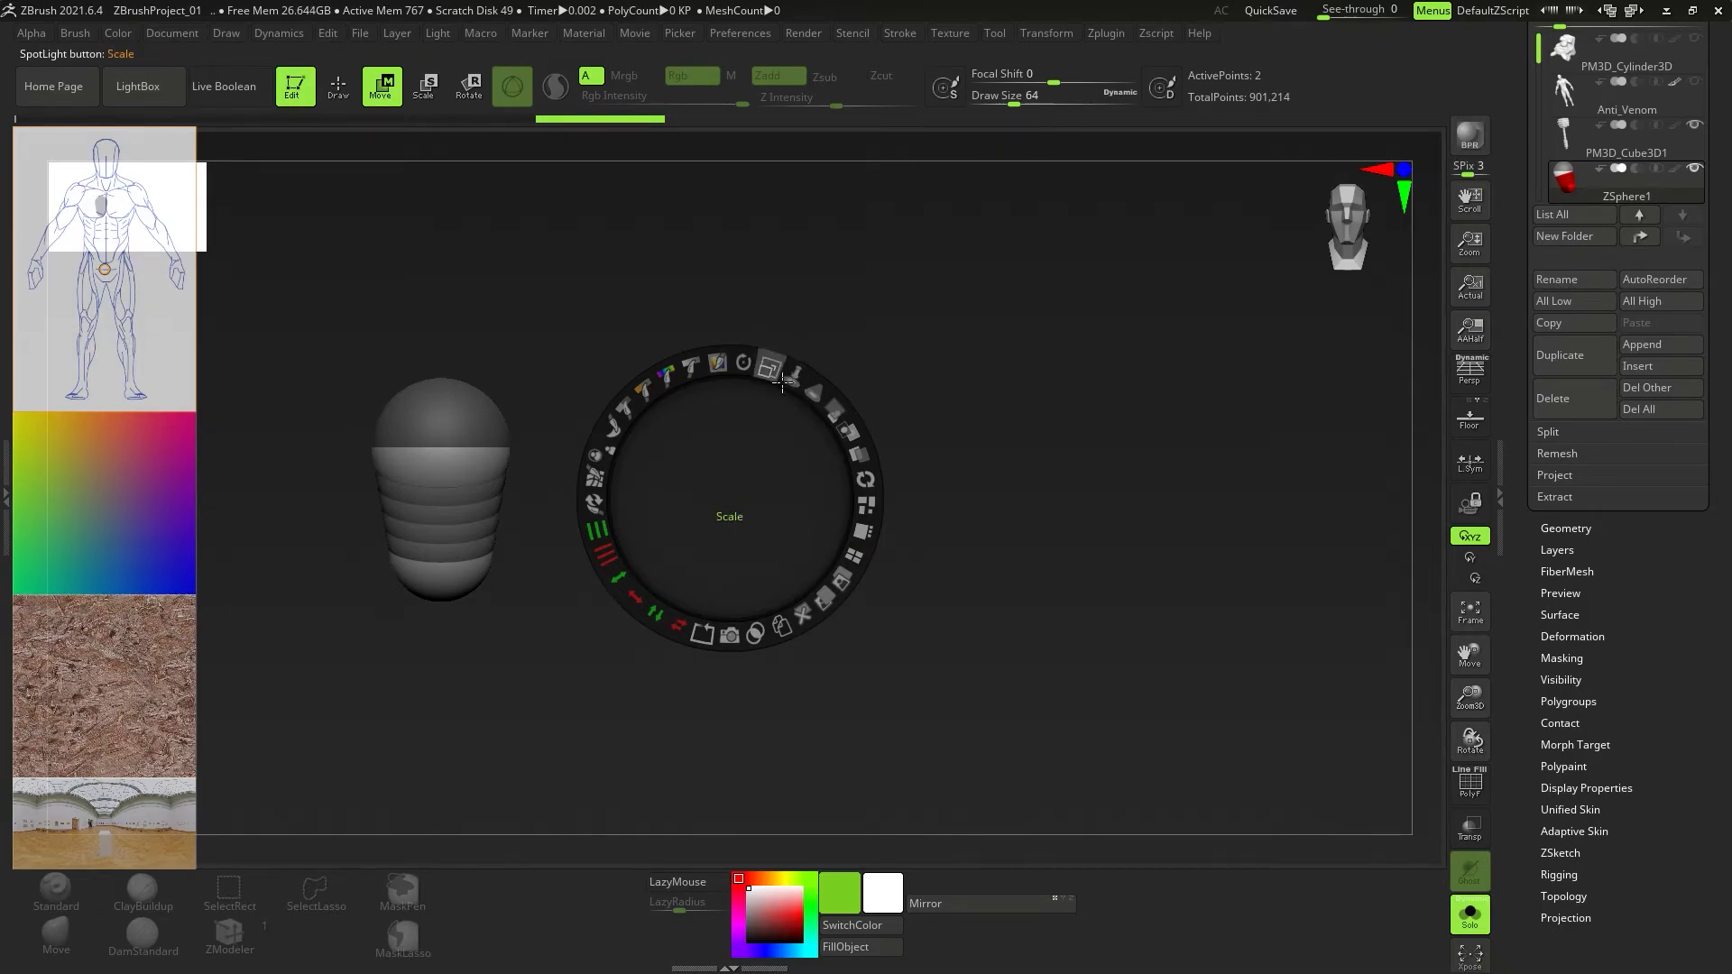
Scale the Front image down in Spotlight, and try rotating it and mirroring it horizontally.
left_click_drag(783, 382, 751, 386)
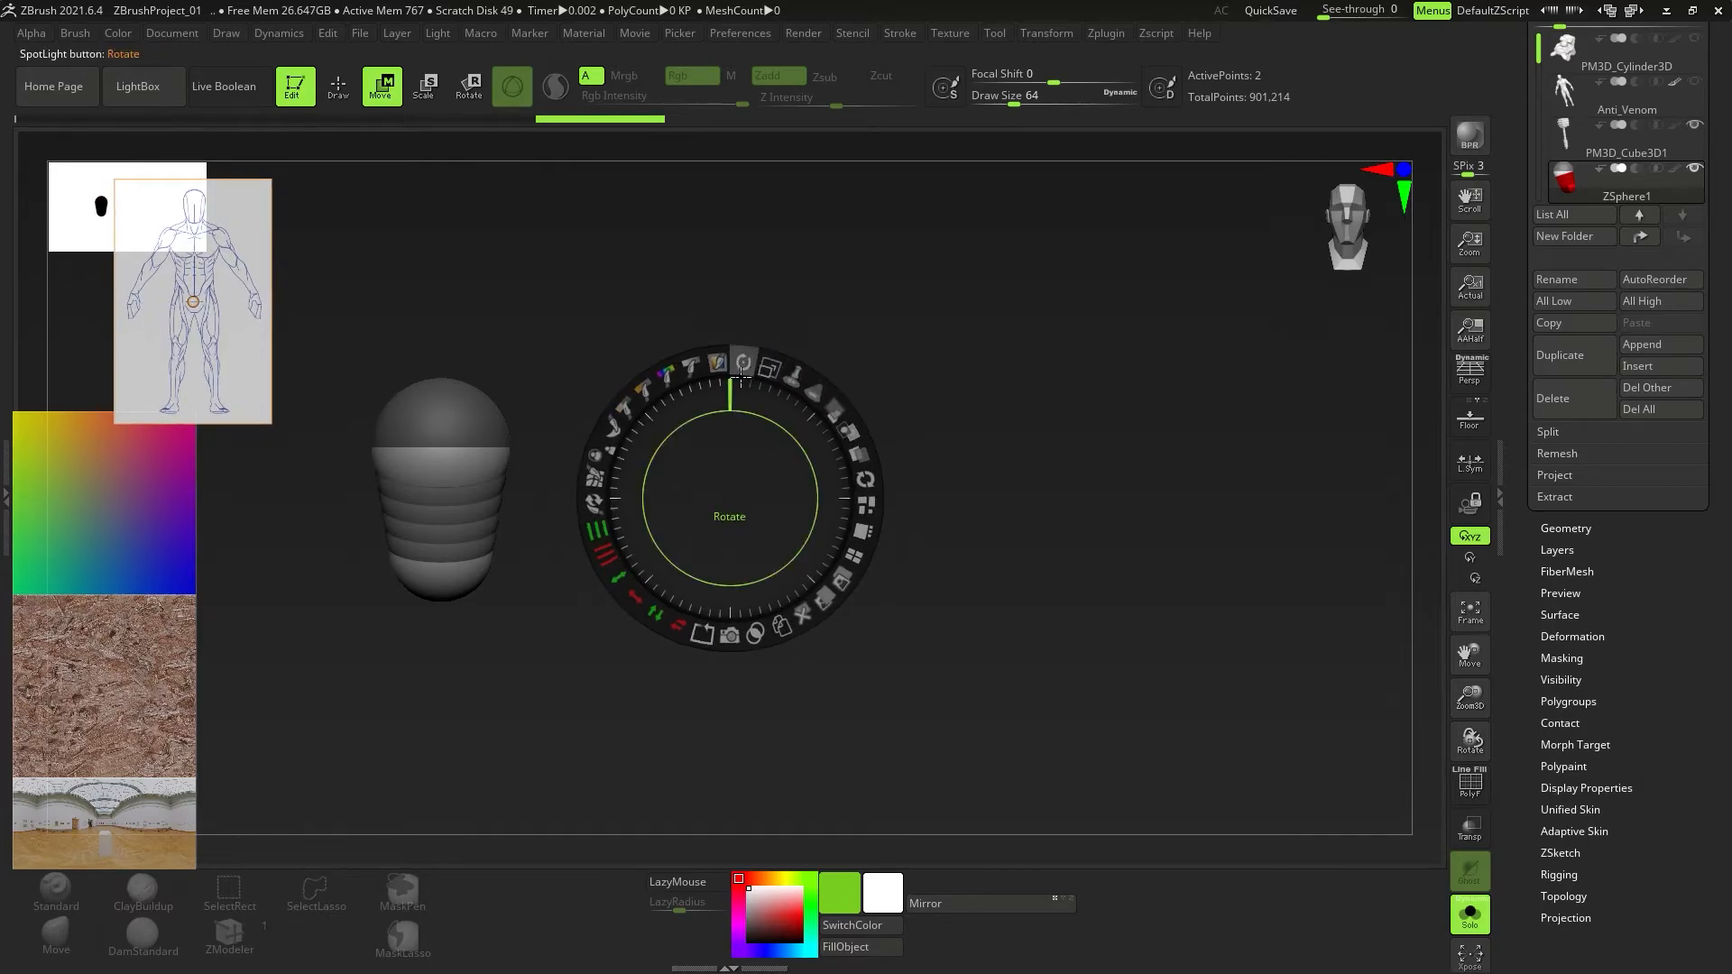
mouse_move(745, 372)
left_mouse_down()
mouse_move(768, 389)
mouse_move(732, 386)
mouse_move(775, 388)
mouse_move(731, 383)
left_mouse_up()
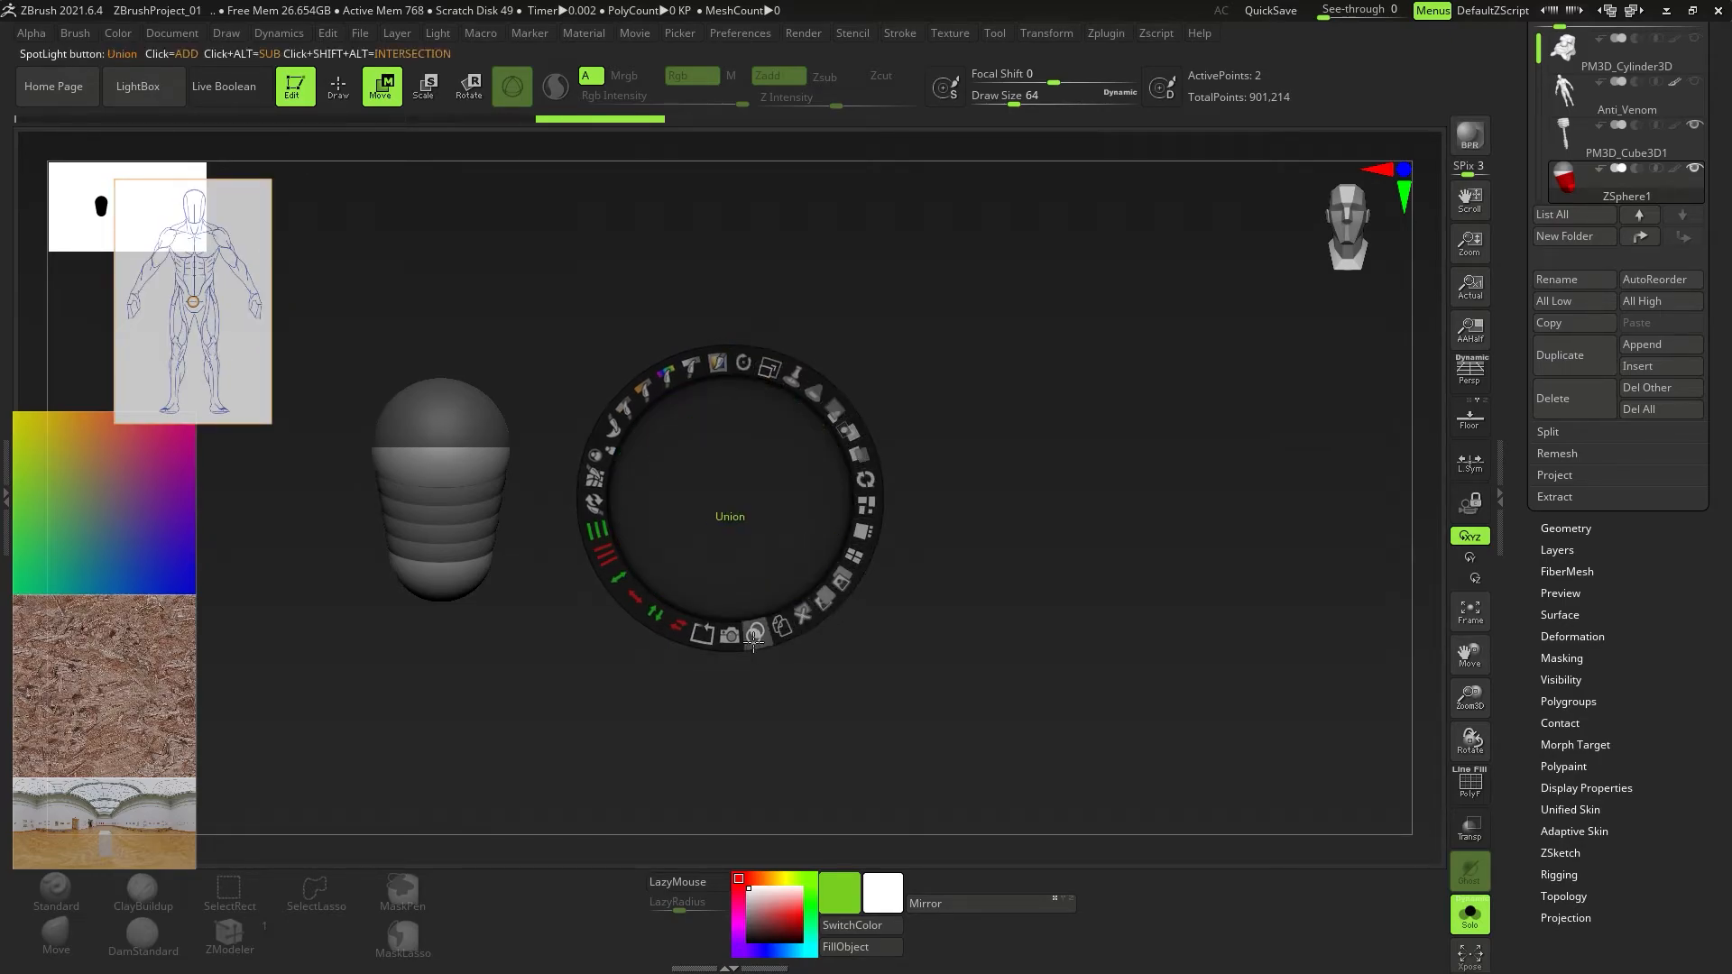
left_click(675, 634)
left_click(675, 634)
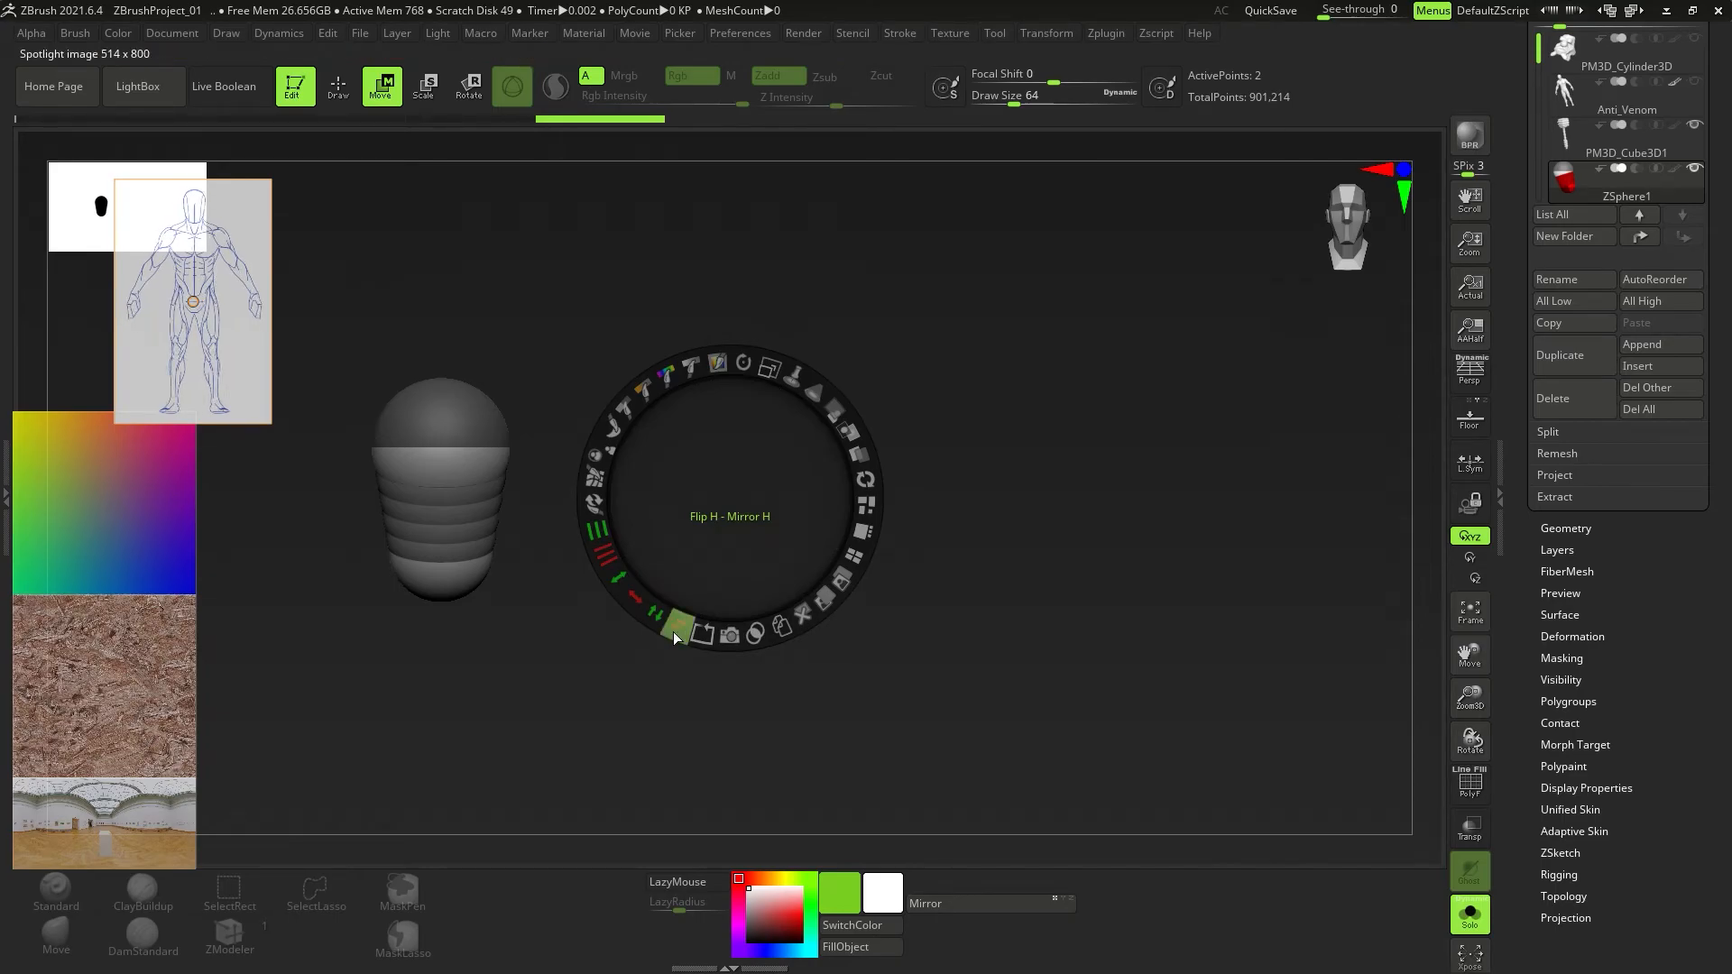
left_click(675, 635)
left_click(675, 635)
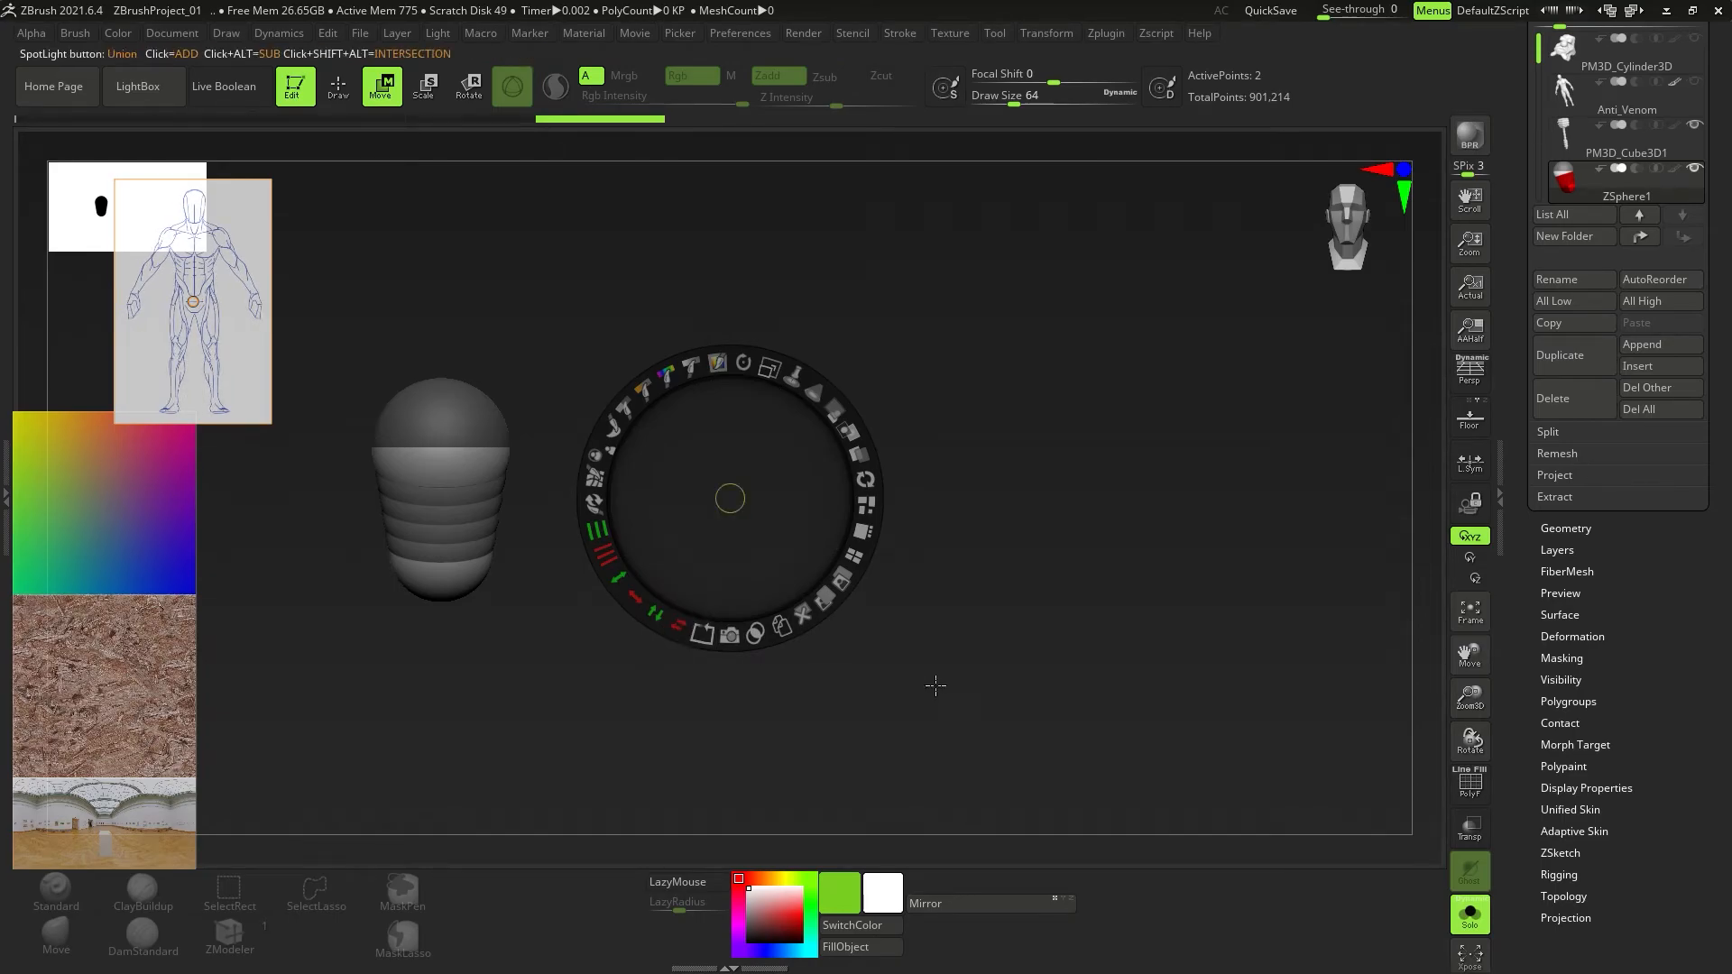
Nudge the Spotlight images and dial, and try flipping the Front image horizontally and vertically.
left_click_drag(926, 675, 927, 657)
left_click_drag(734, 397, 752, 403)
left_click(704, 532)
left_click(704, 531)
left_click(675, 519)
left_click(675, 520)
left_click(675, 520)
left_click(675, 520)
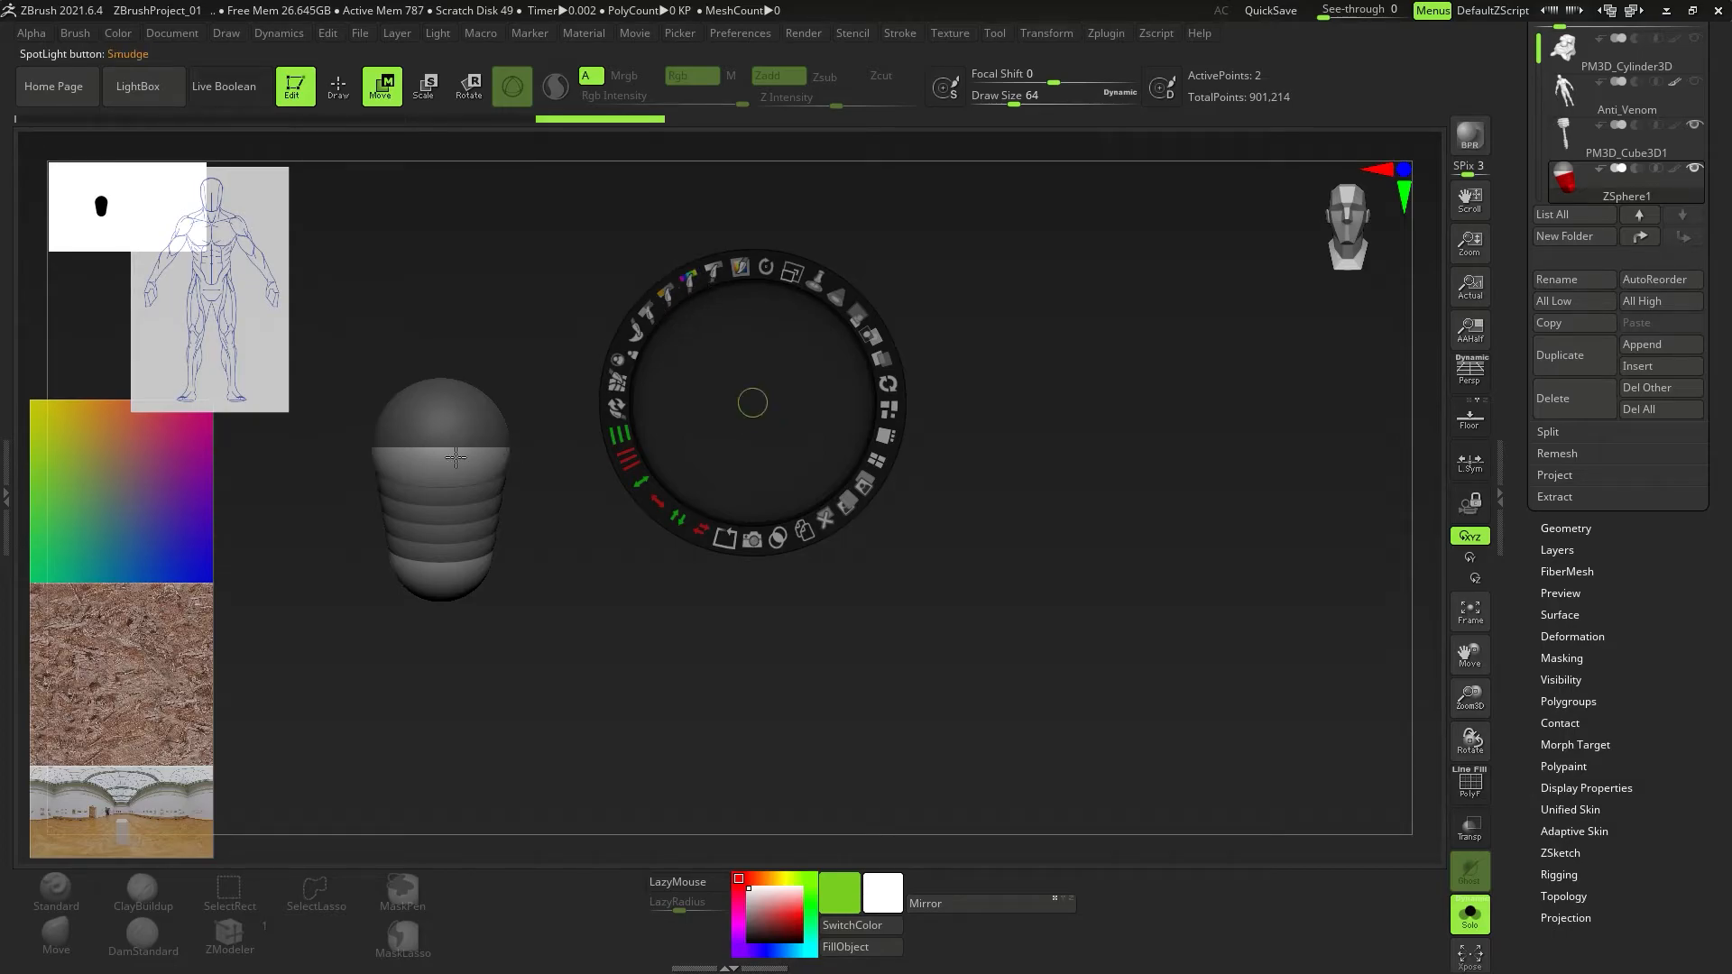
Delete Texture 40, Texture 27 and Texture 01 from Spotlight and move the Front image to the middle of the canvas.
right_click_drag(253, 367, 532, 358)
right_click_drag(152, 511, 848, 495)
left_click(943, 597)
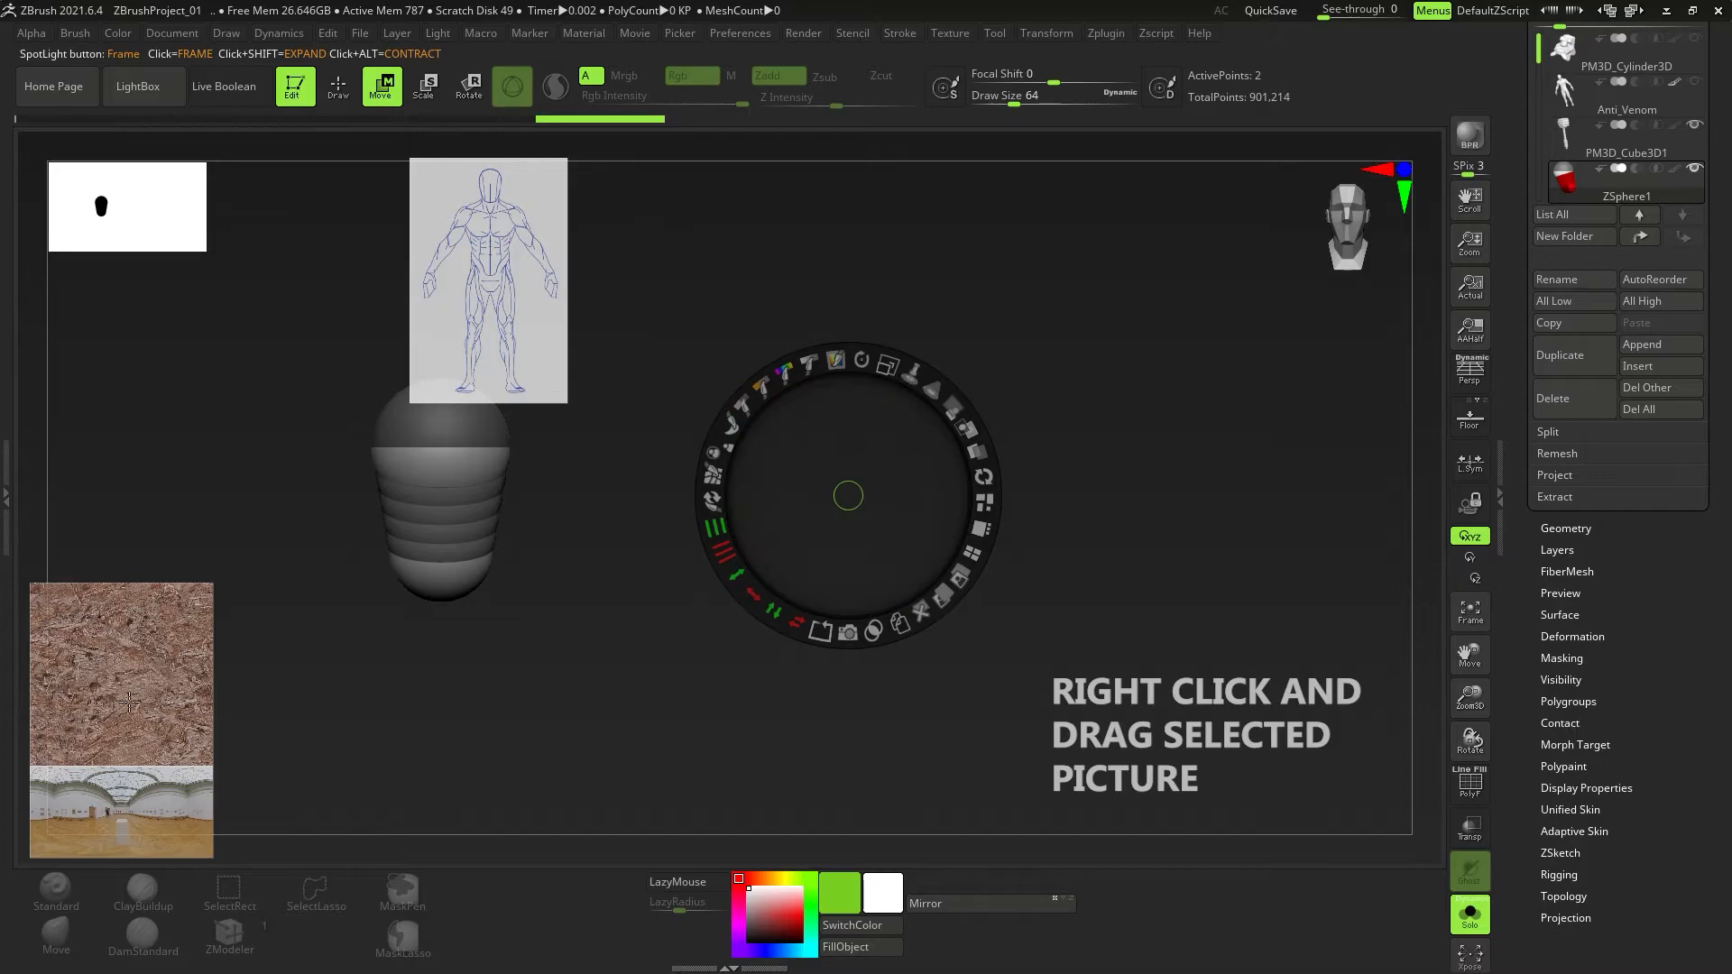
left_click(140, 695)
left_click(273, 699)
right_click_drag(121, 812, 832, 492)
left_click(947, 596)
right_click_drag(512, 348, 797, 464)
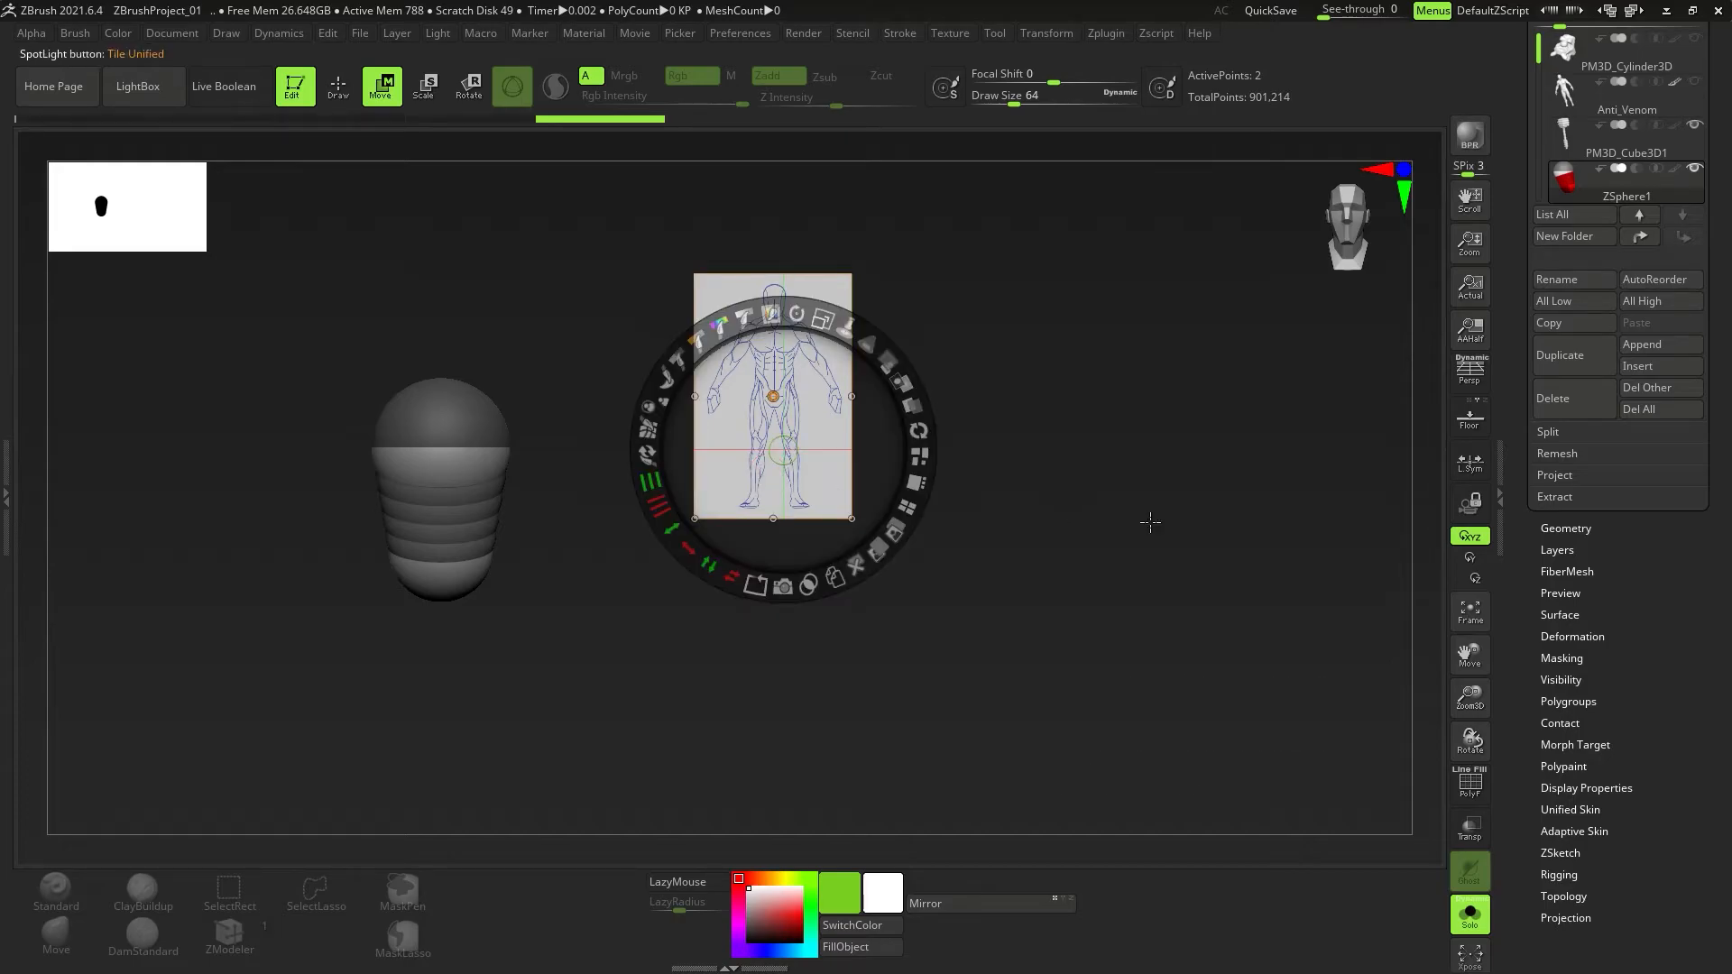
Practise hiding and showing the Spotlight picture and its control dial.
key("shift+z")
key("shift+z")
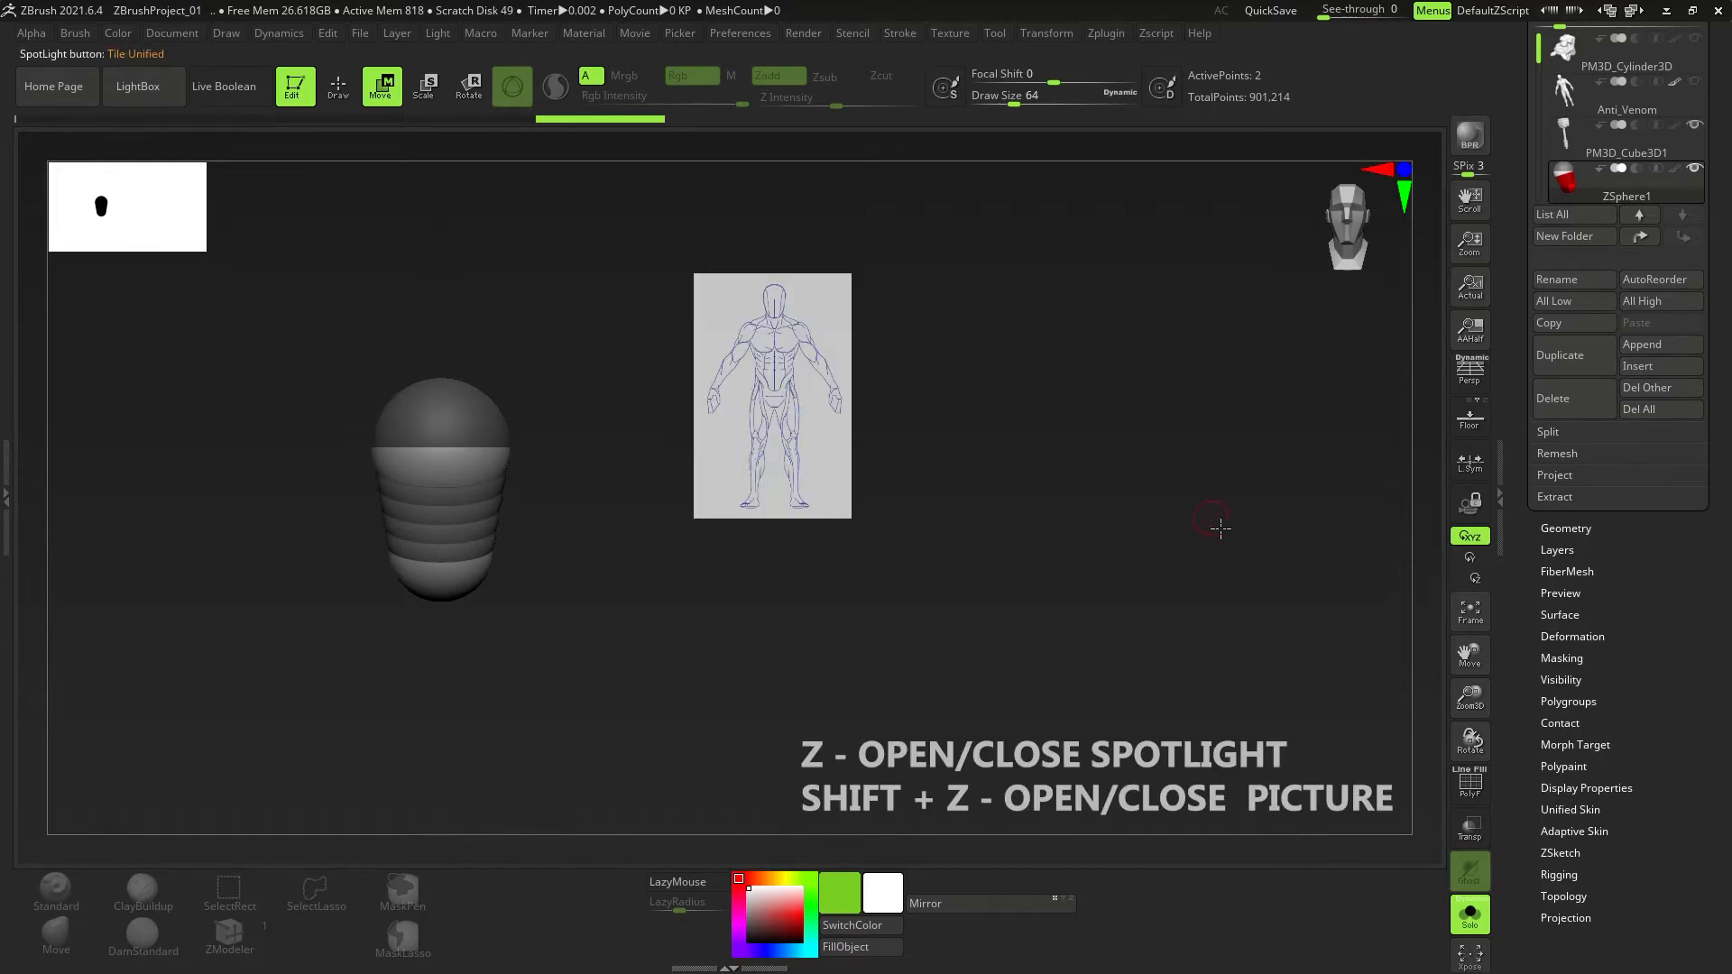
key("z")
Enlarge the Front reference to nearly the full canvas height, dim it to a faint overlay and leave Spotlight editing.
left_click_drag(833, 436, 813, 509)
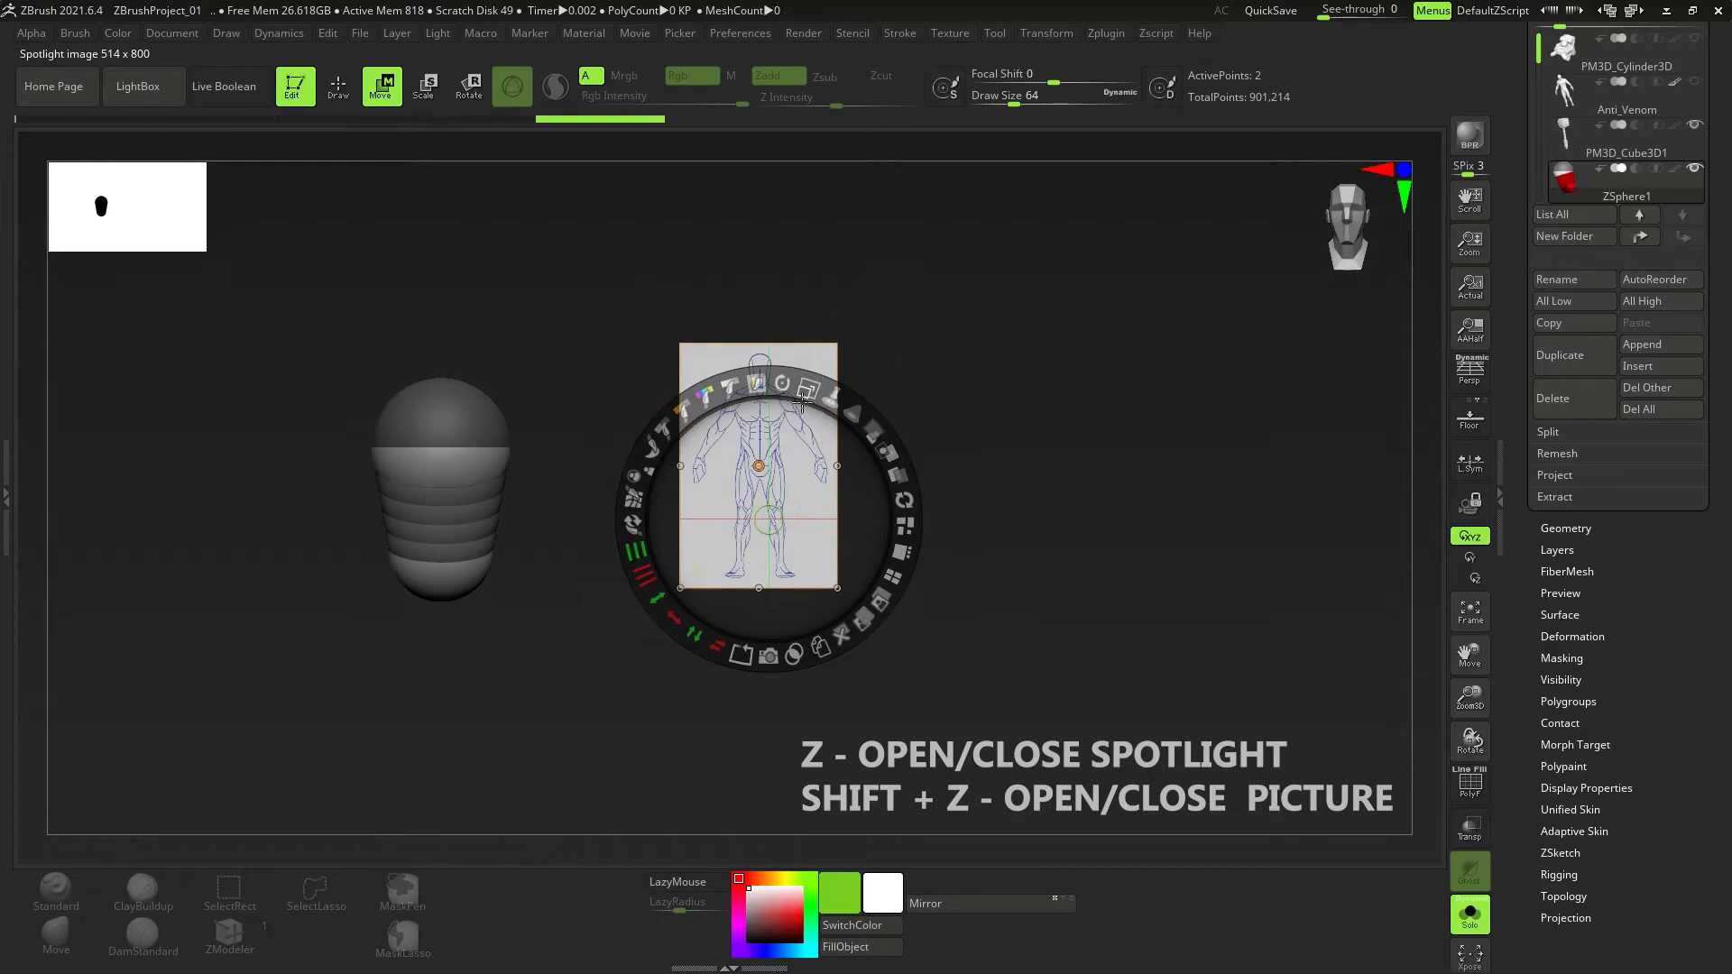
left_click_drag(817, 398, 900, 525)
left_click_drag(889, 347, 866, 470)
left_click_drag(901, 340, 915, 346)
left_click_drag(880, 672, 886, 665)
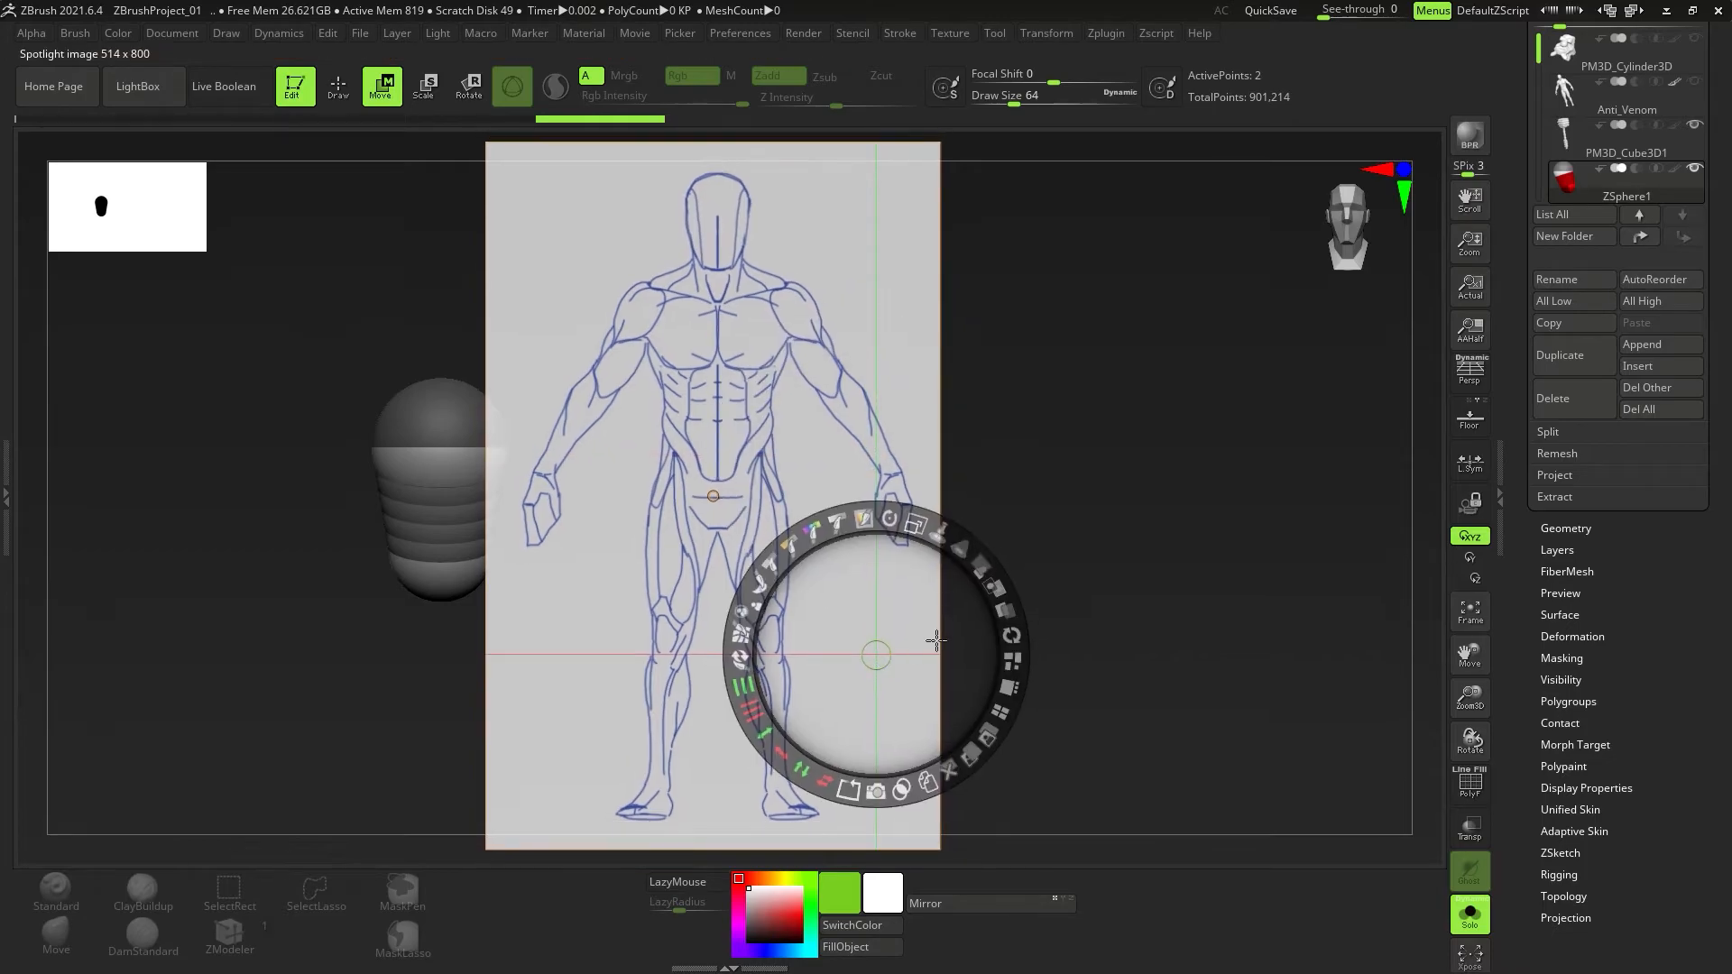
left_click_drag(995, 588, 879, 546)
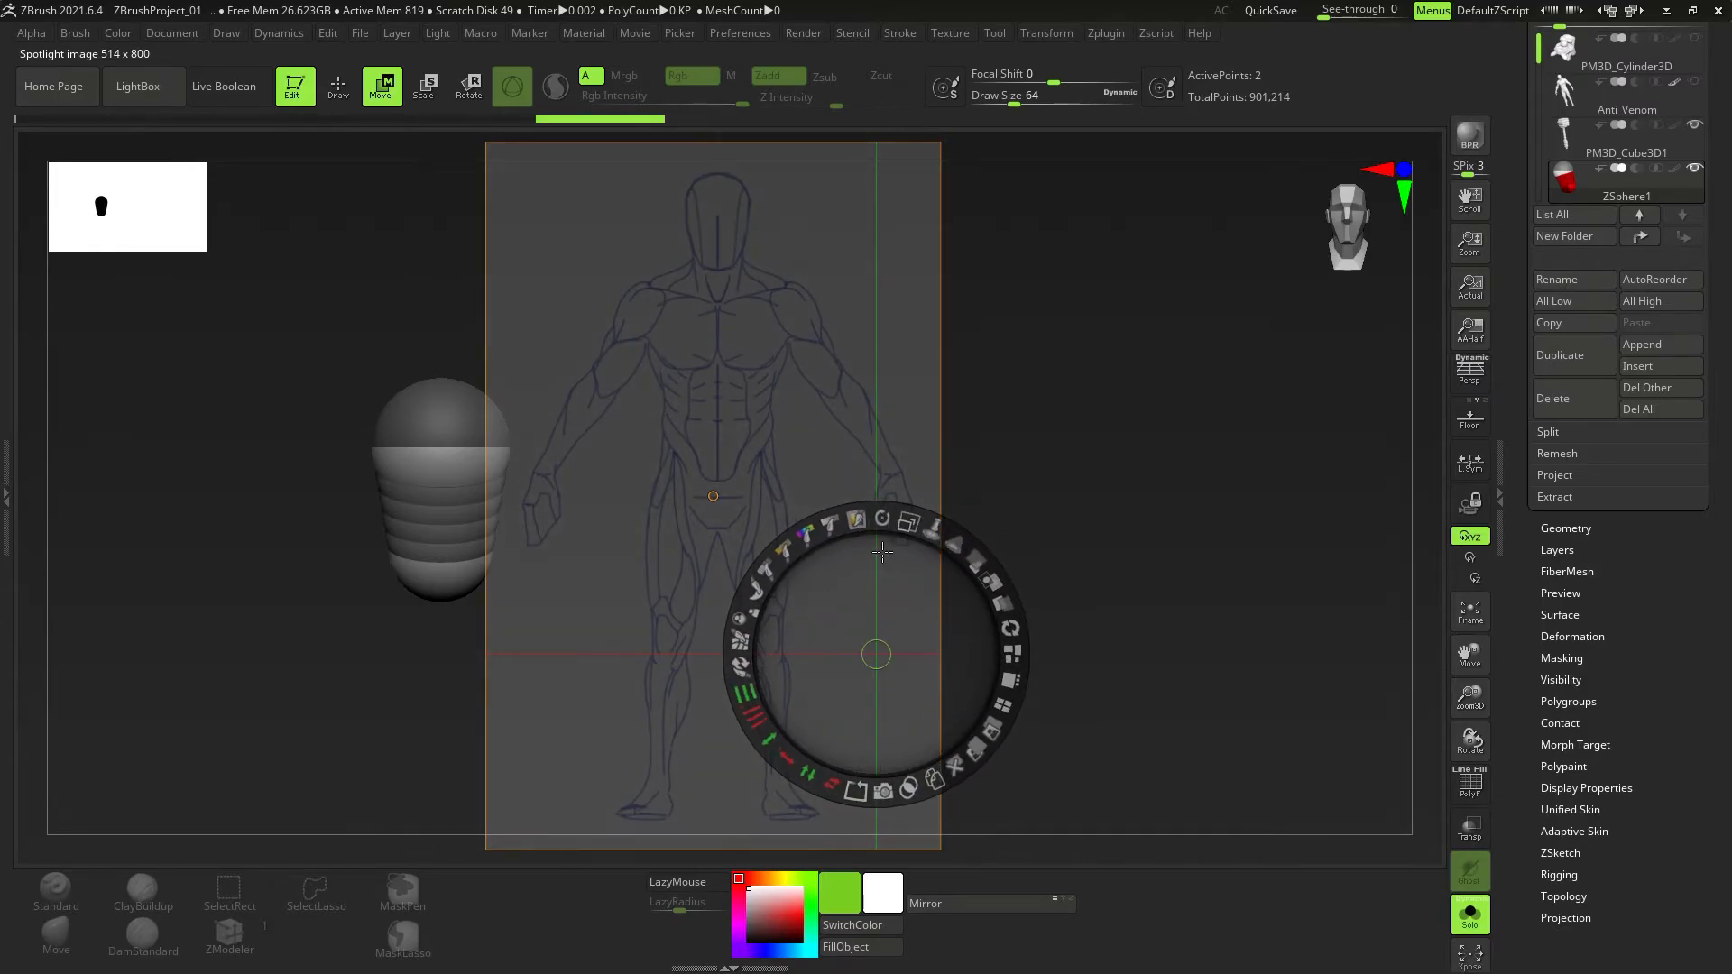
key("z")
Align the ZSphere chain with the head of the reference figure and fit it to the head's size.
left_click_drag(483, 545, 749, 325)
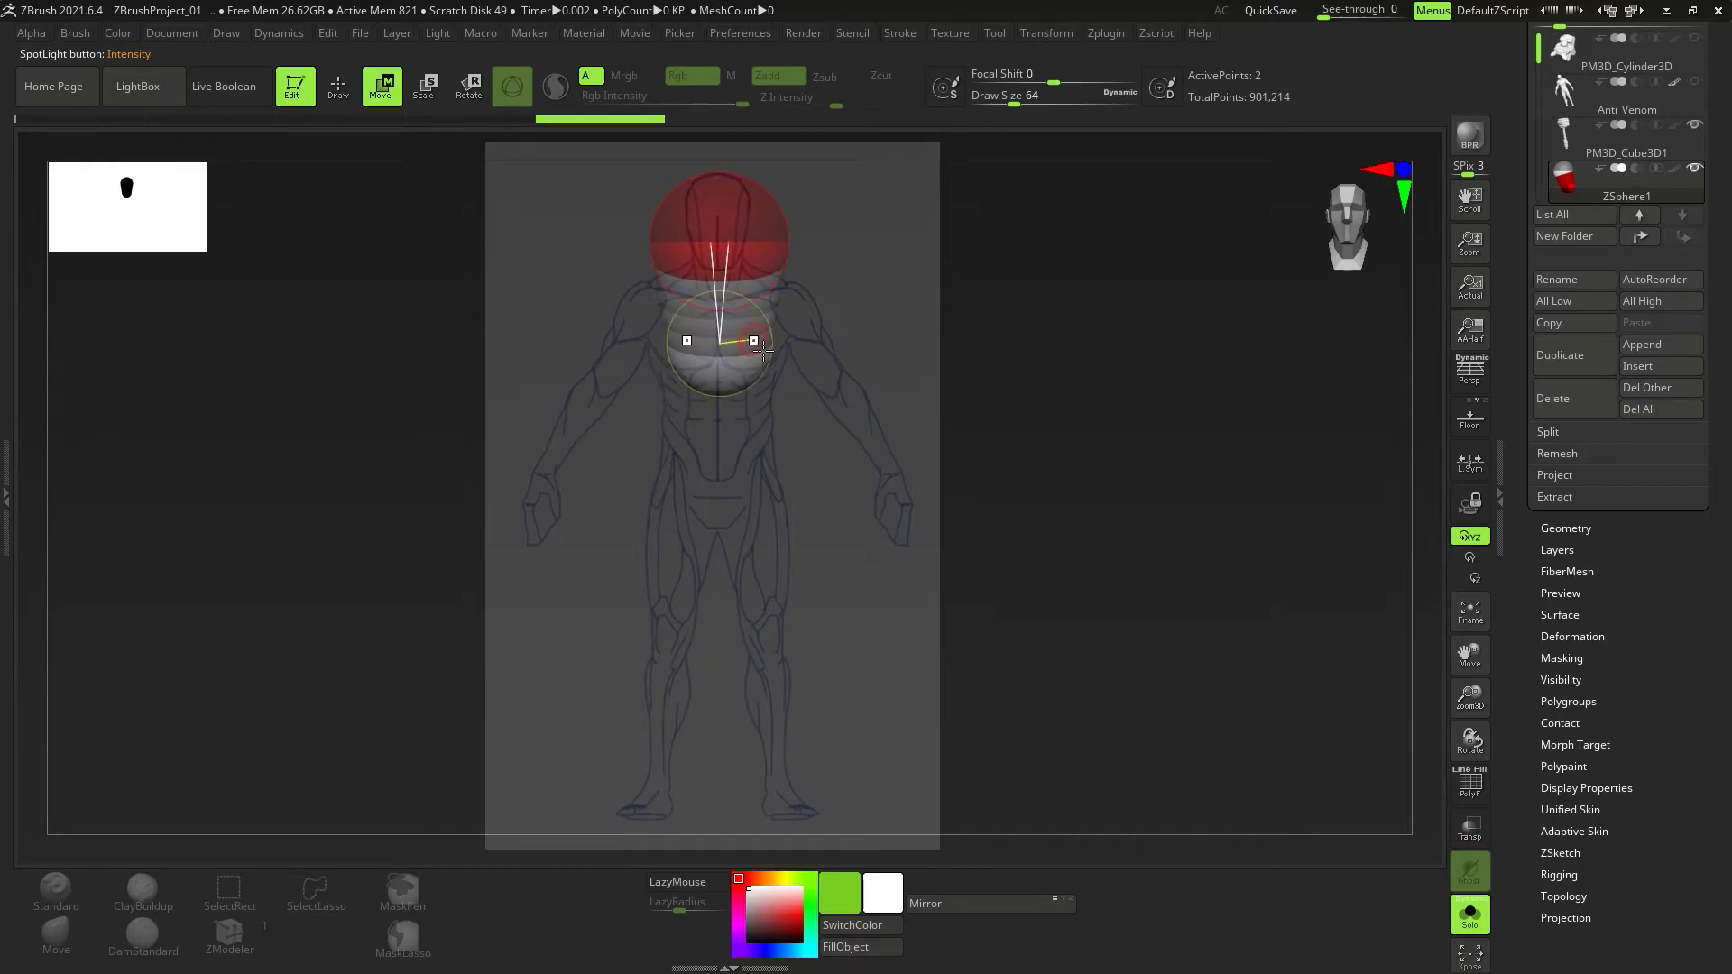
left_click_drag(1182, 416, 1054, 440, "alt")
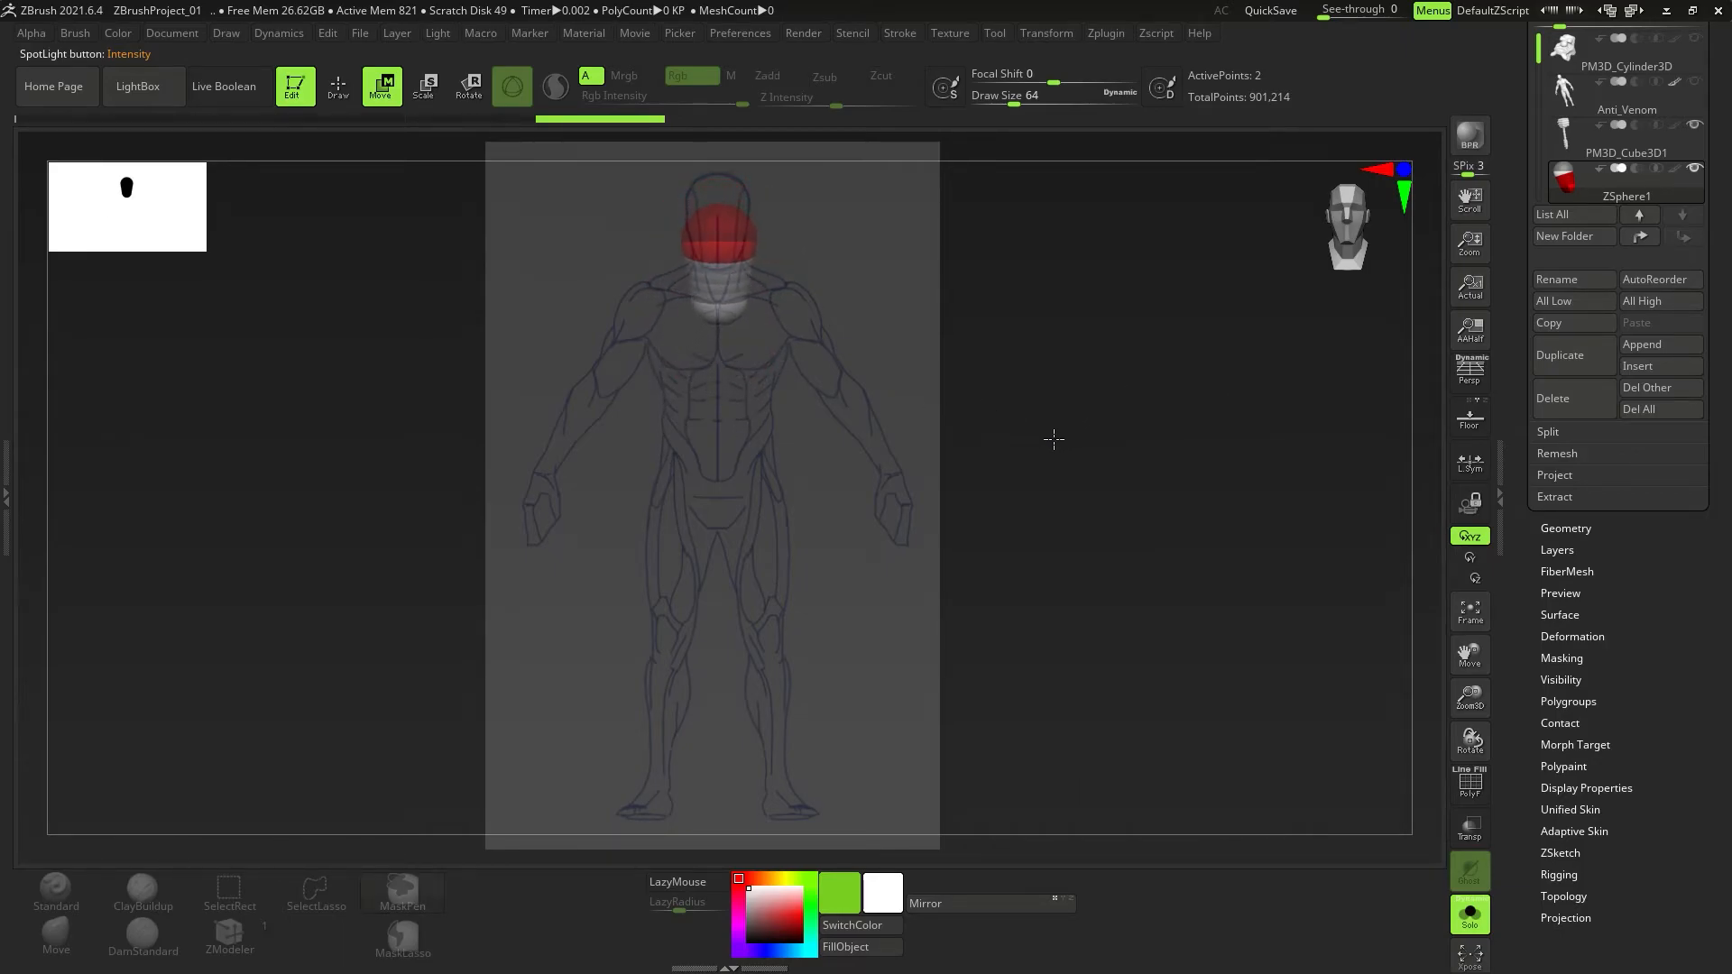
key("a")
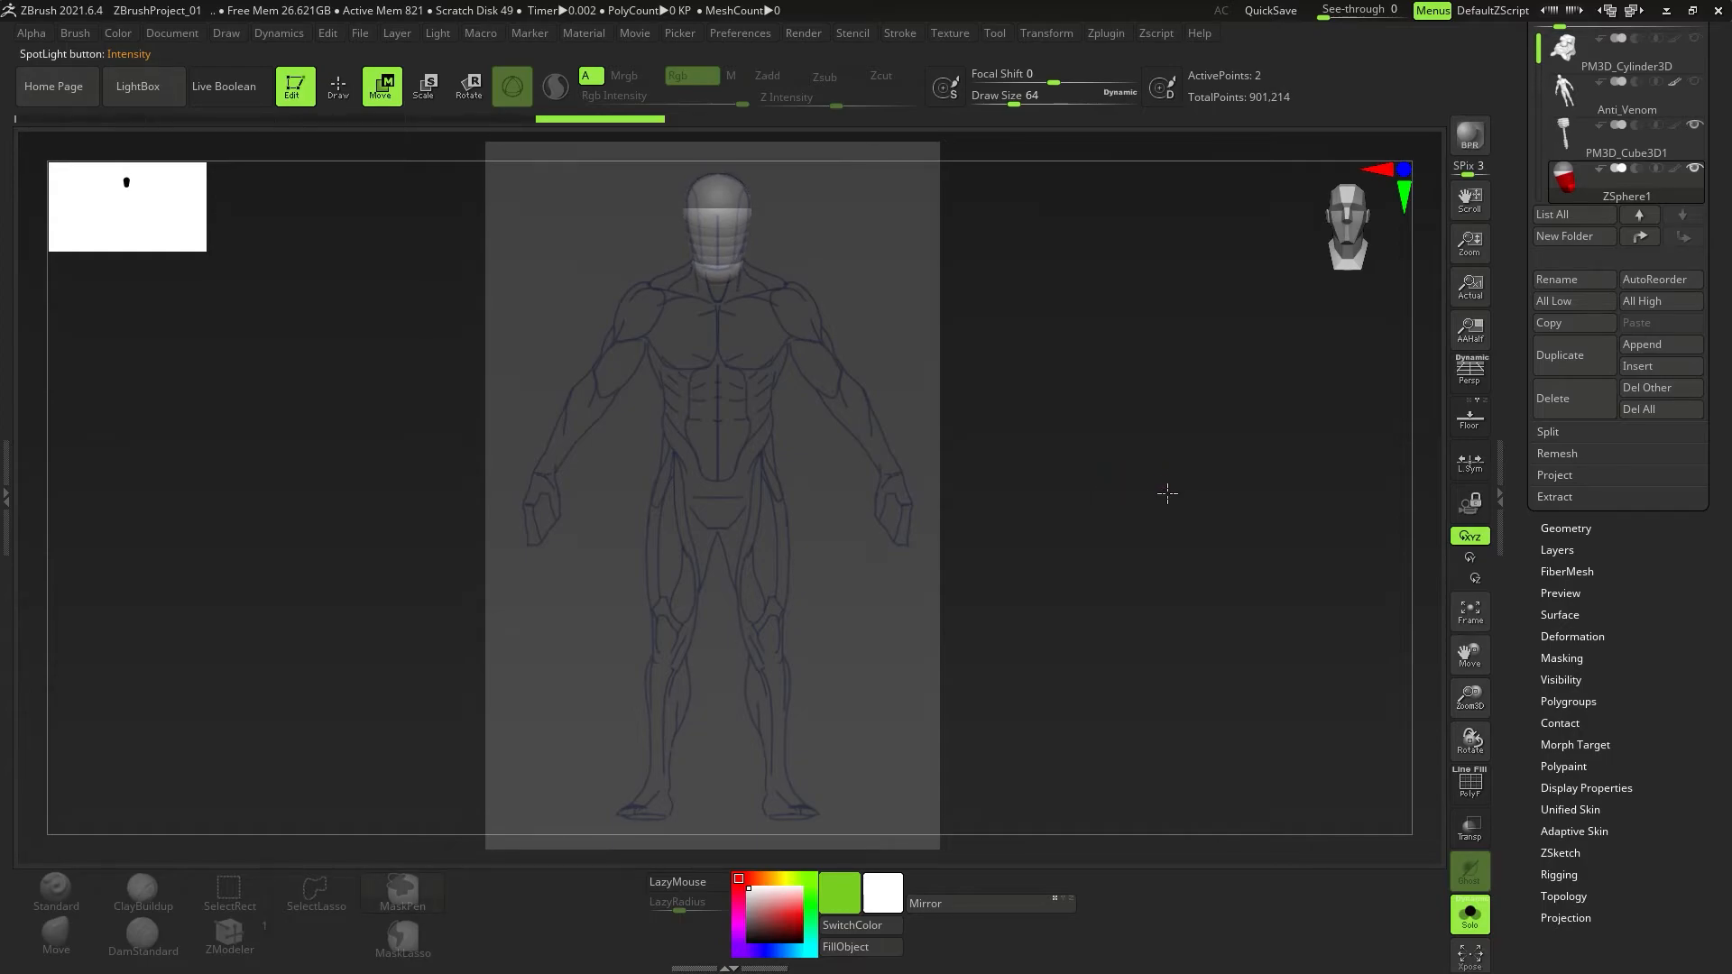
Draw a new ZSphere below the head, move it down to the reference's chest and return to Draw mode.
key("q")
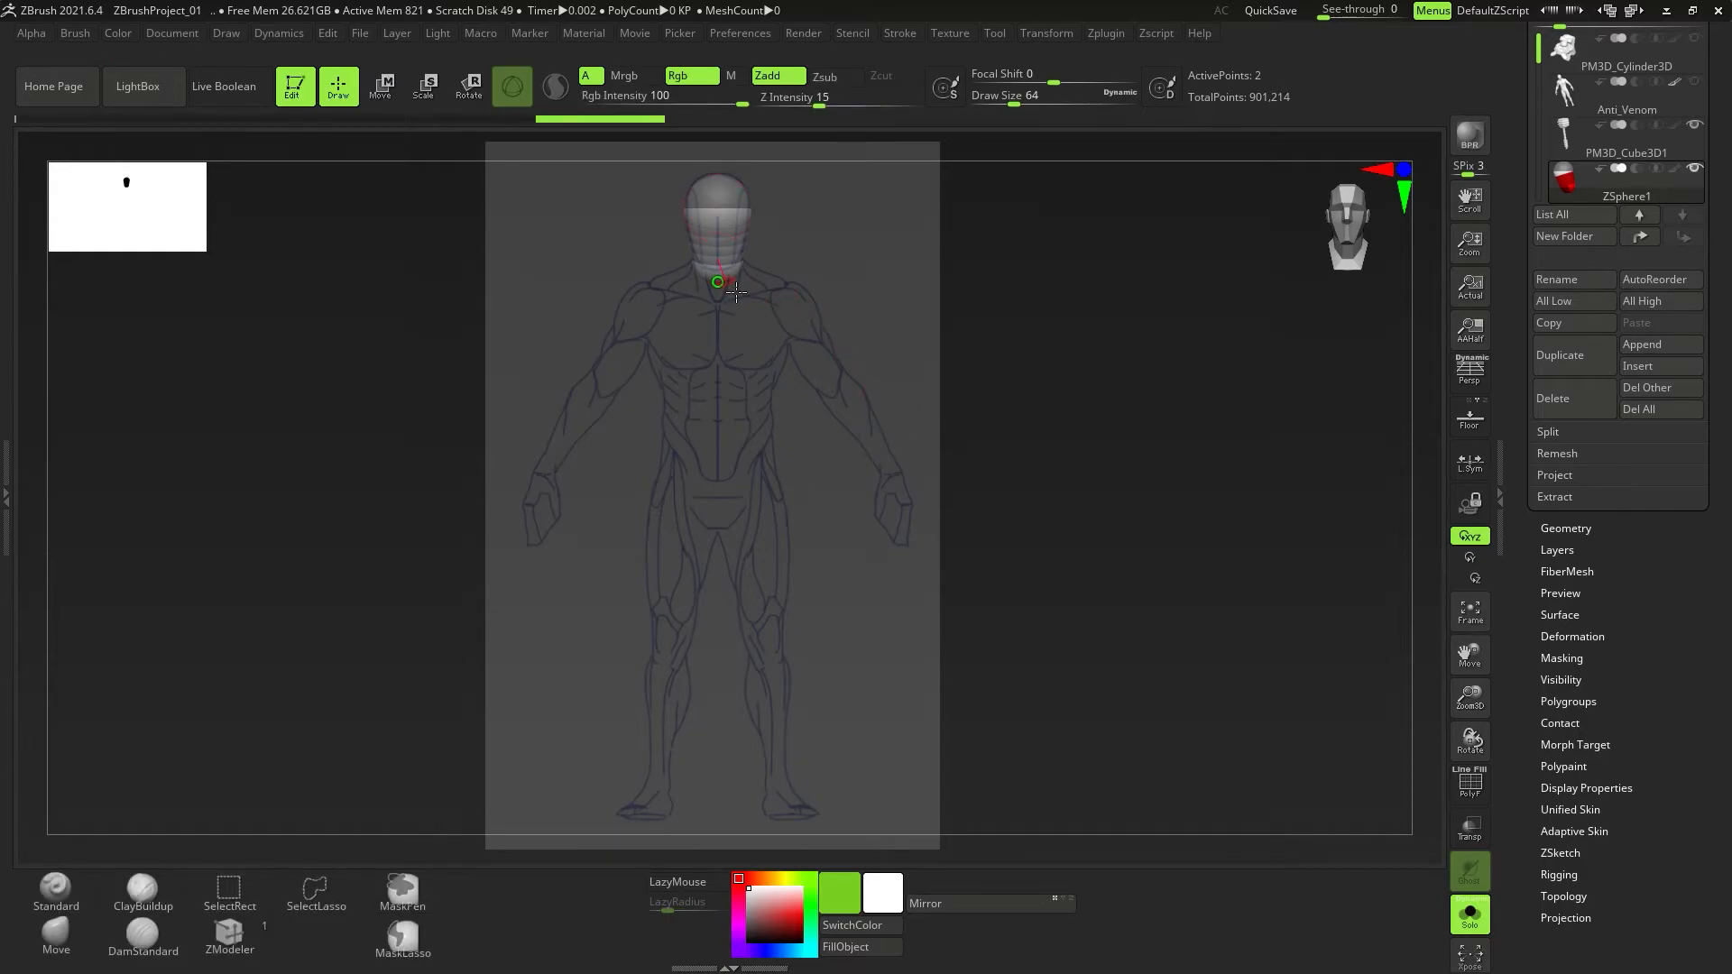
key("w")
left_click_drag(738, 270, 737, 340)
key("q")
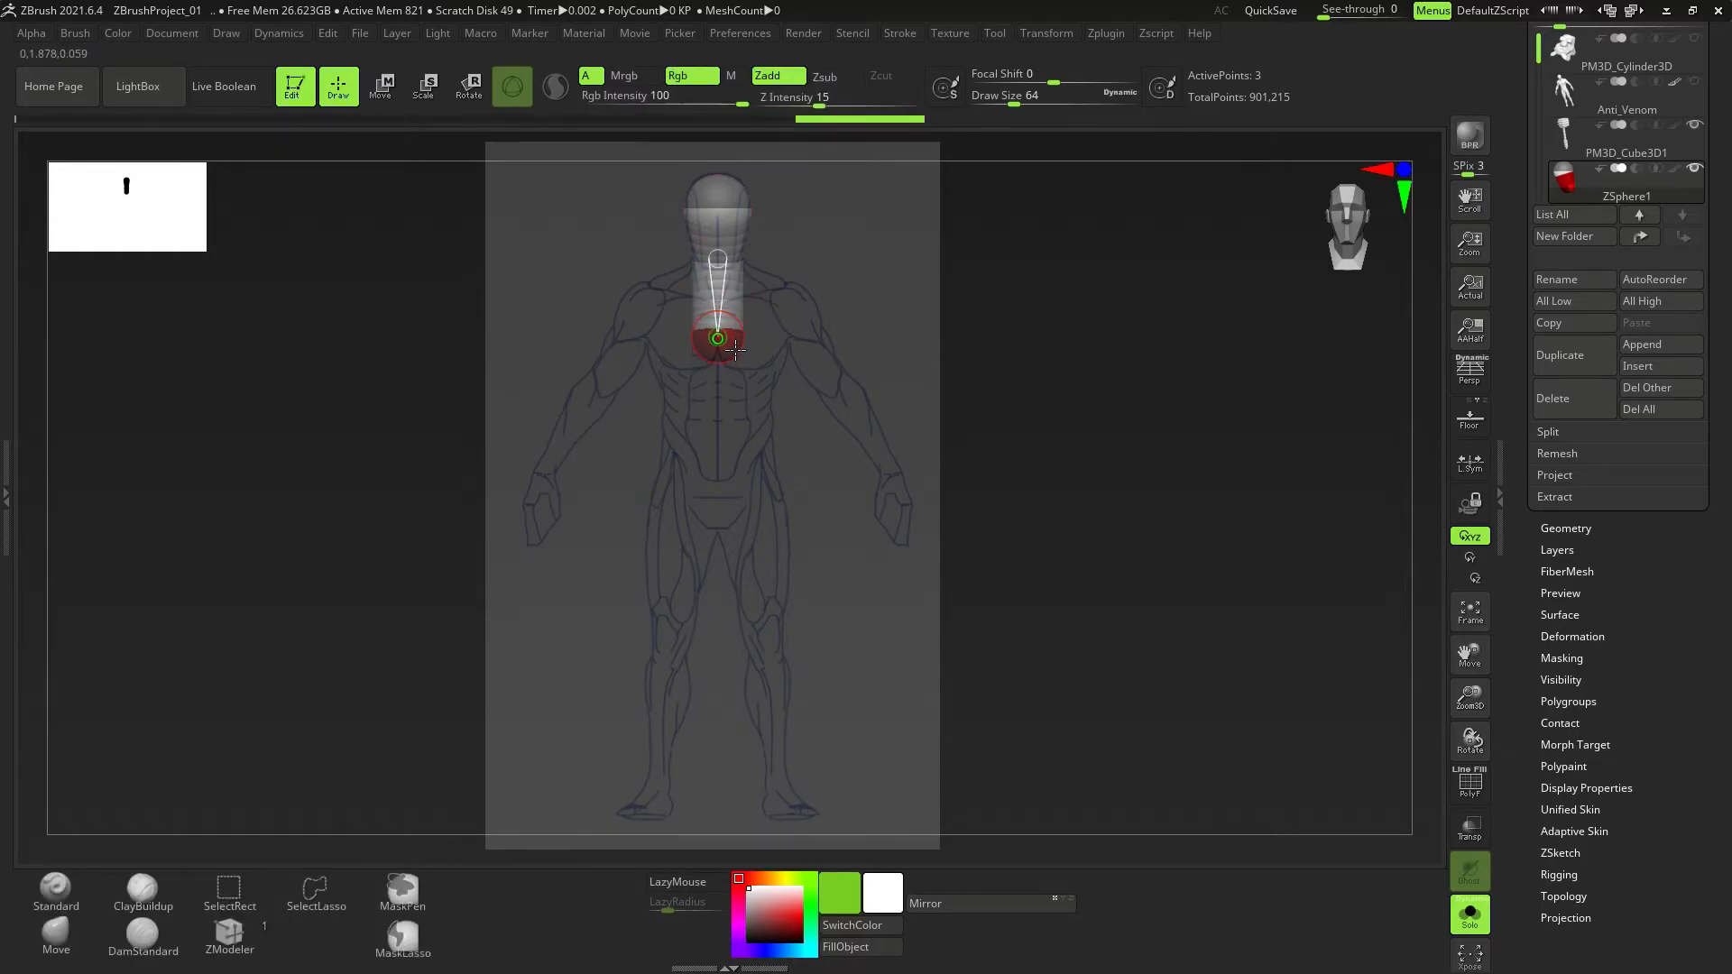
left_click(745, 357, "alt")
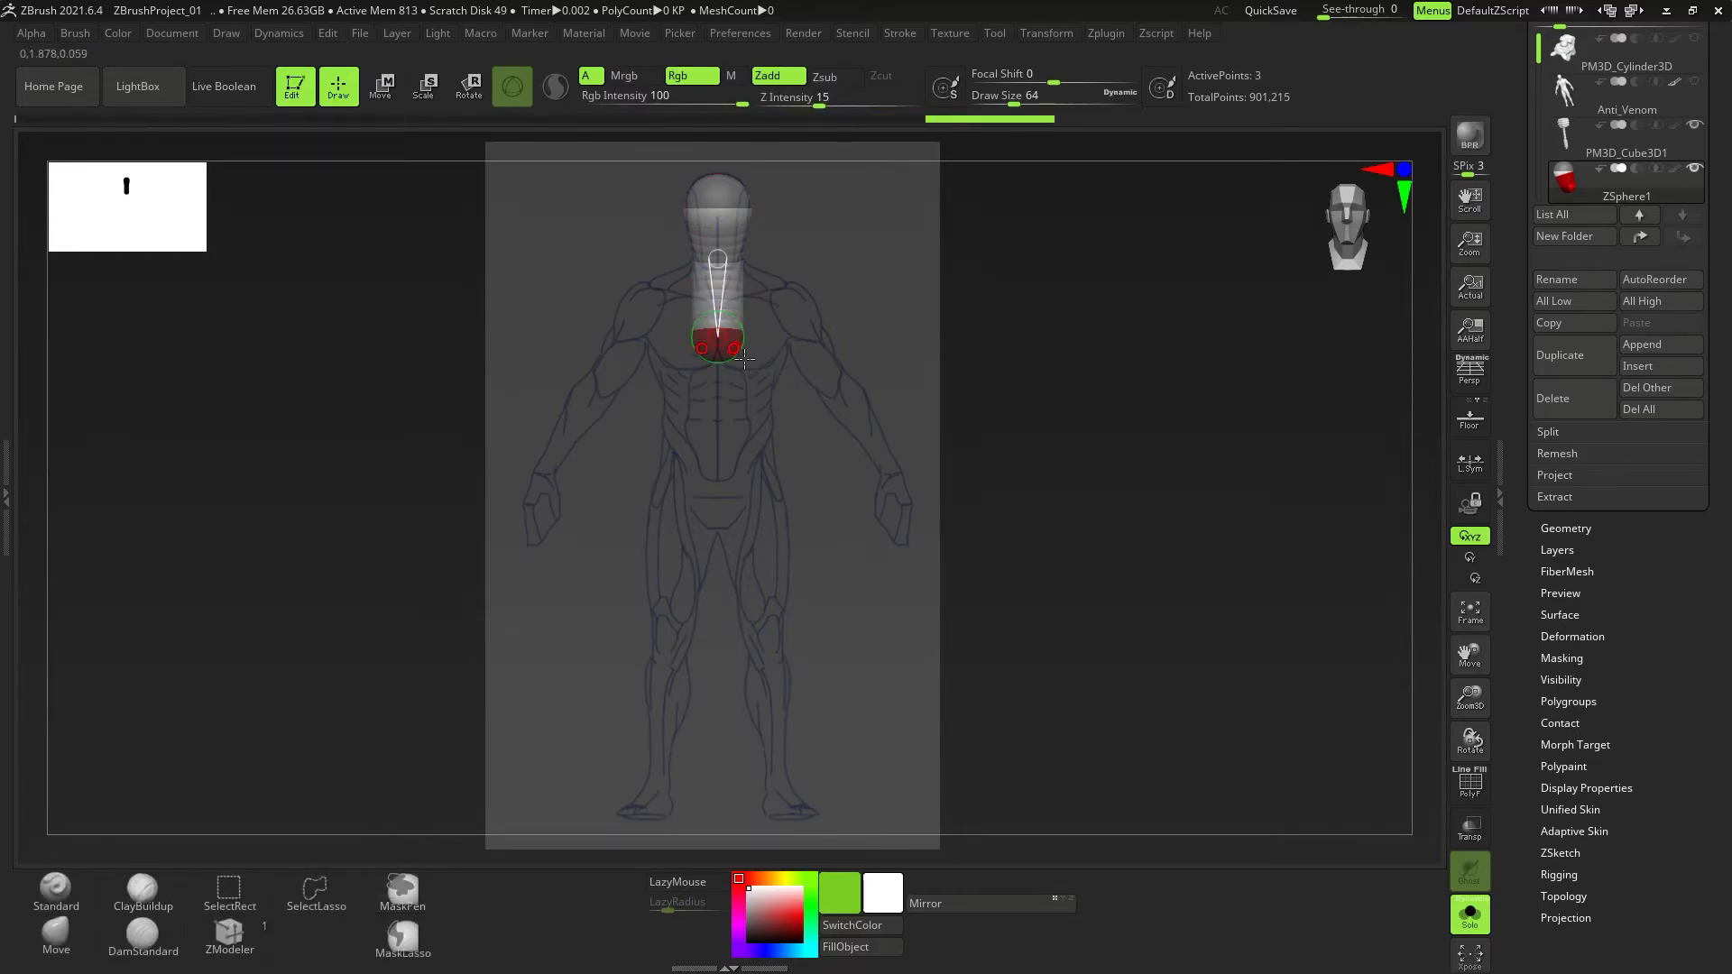
Scale the chest ZSphere up to the width of the reference's chest and draw mirrored ZSpheres for the shoulders.
key("e")
left_click_drag(801, 406, 852, 470)
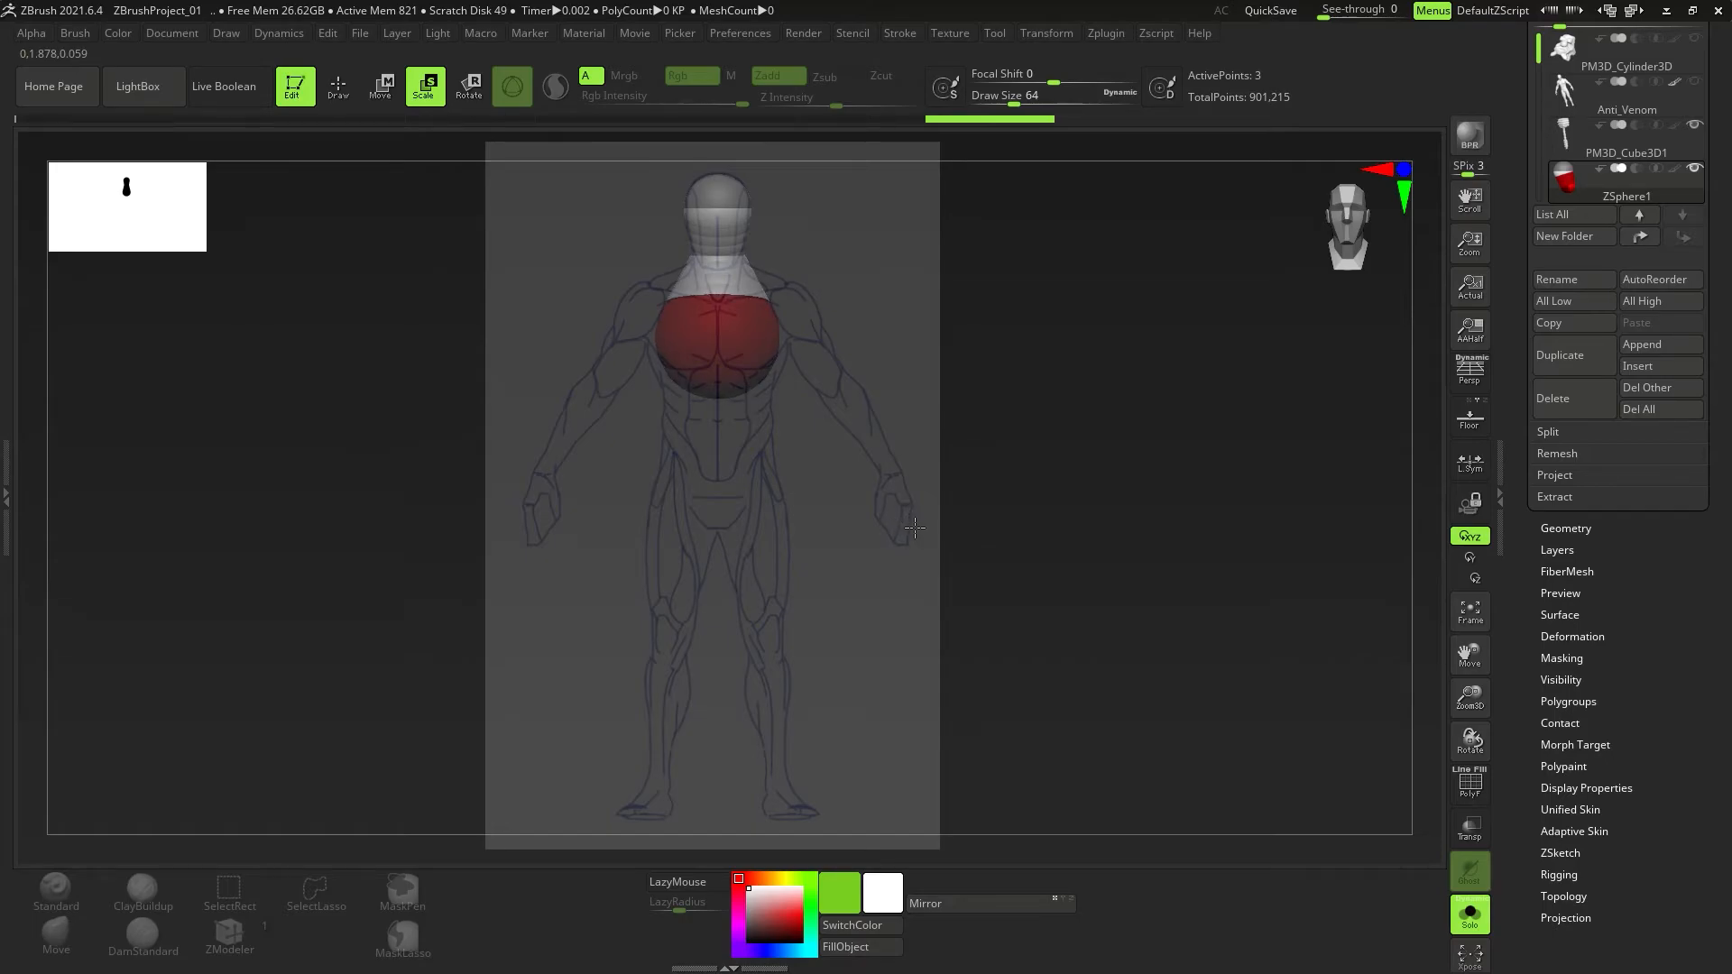
key("q")
mouse_move(781, 312)
left_mouse_down()
mouse_move(811, 342)
mouse_move(813, 324)
mouse_move(912, 494)
mouse_move(717, 295)
left_mouse_up()
Position the shoulder ZSpheres and extend both arms through the elbows to the wrists of the reference, scaling them to fit.
key("w")
key("q")
key("w")
key("q")
key("w")
key("e")
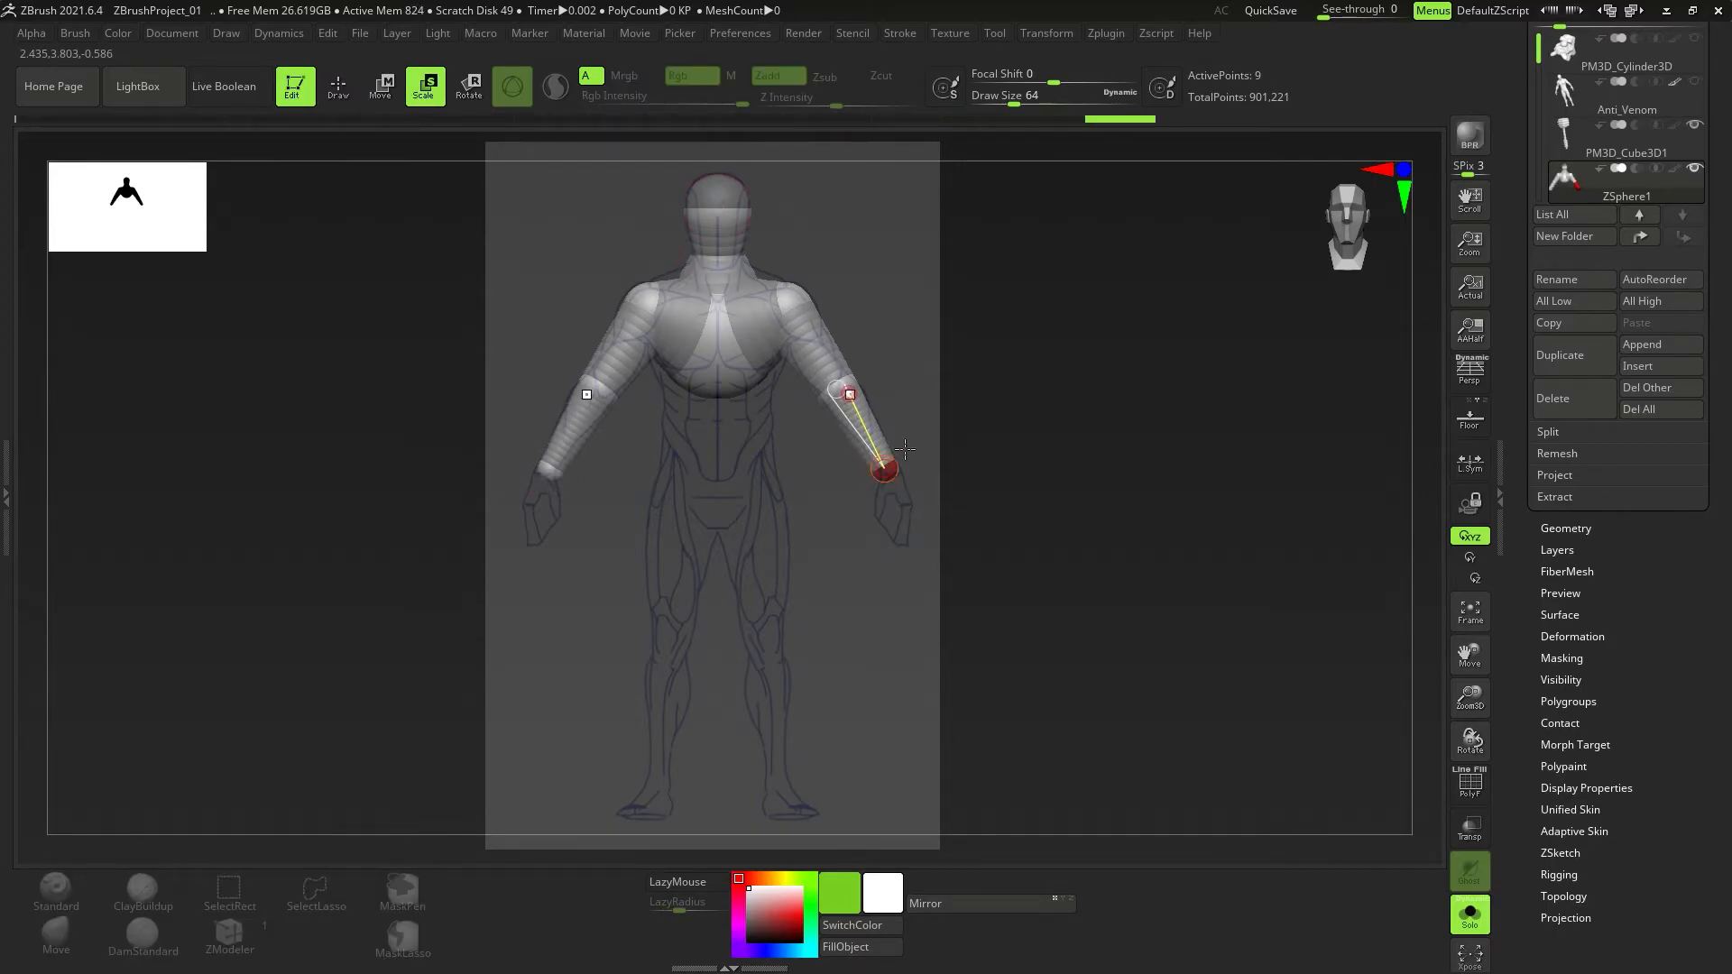
Draw mirrored ZSpheres at the wrists and move them down over the reference's hands.
key("w")
mouse_move(887, 471)
left_mouse_down()
mouse_move(913, 504)
mouse_move(908, 549)
left_mouse_up()
key("q")
key("w")
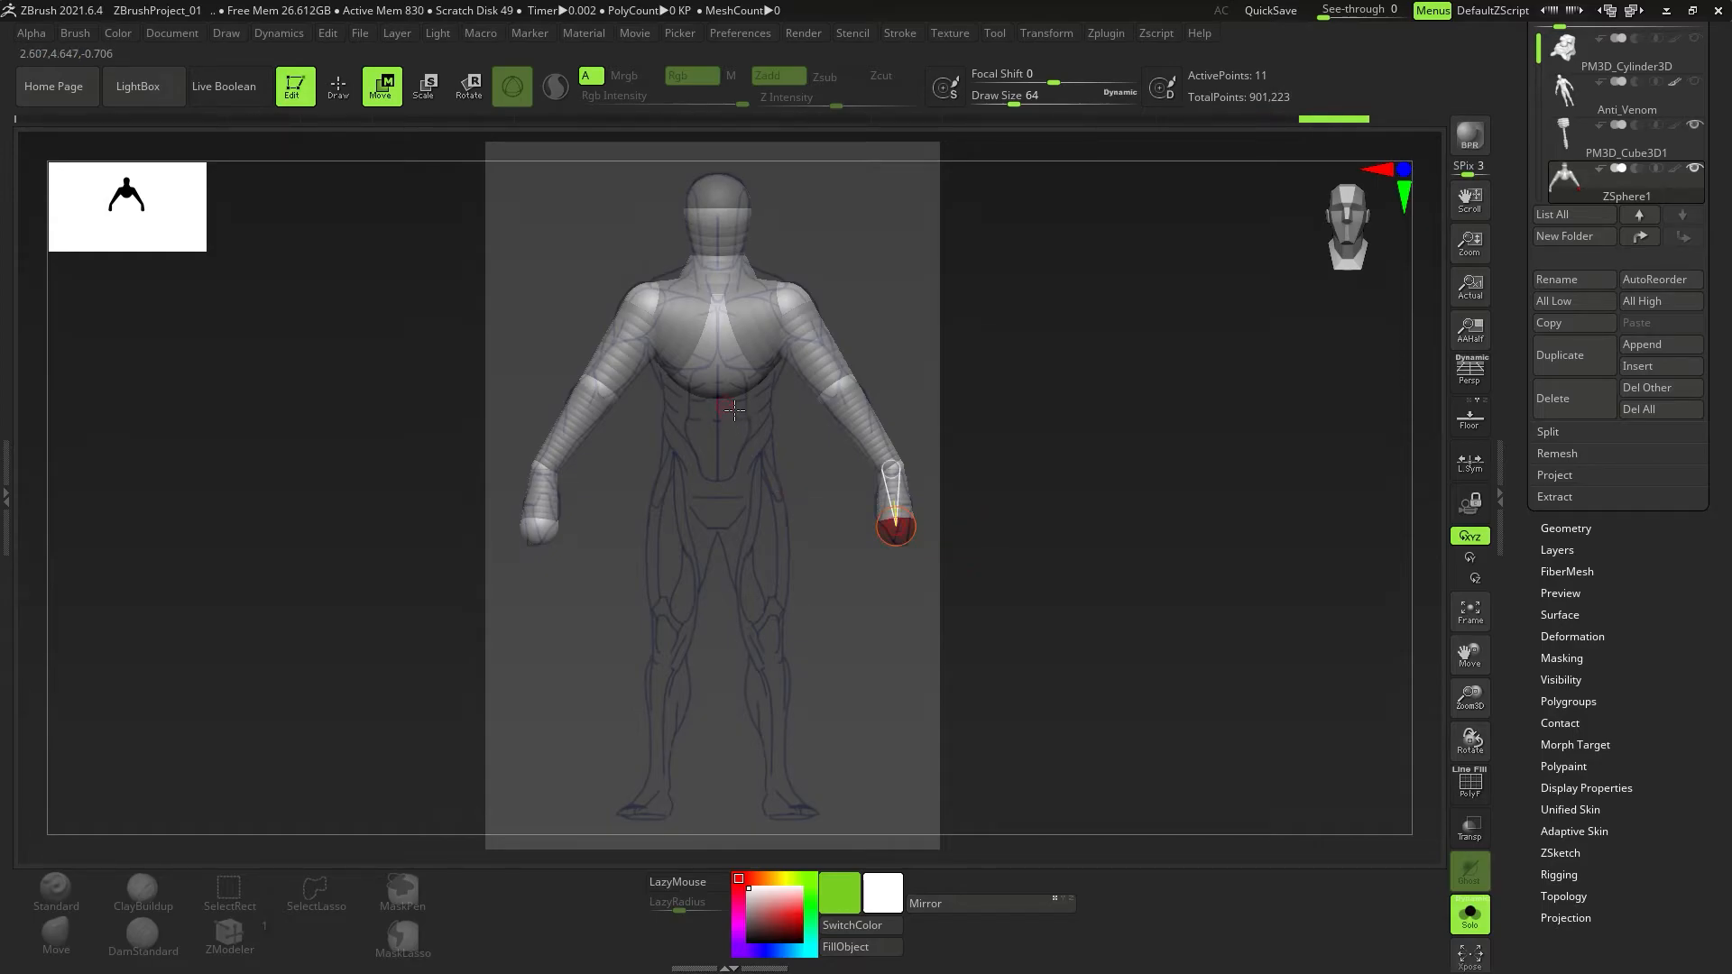
Draw a pelvis ZSphere below the chest, add mirrored hips and extend the thighs to the reference's knees.
key("q")
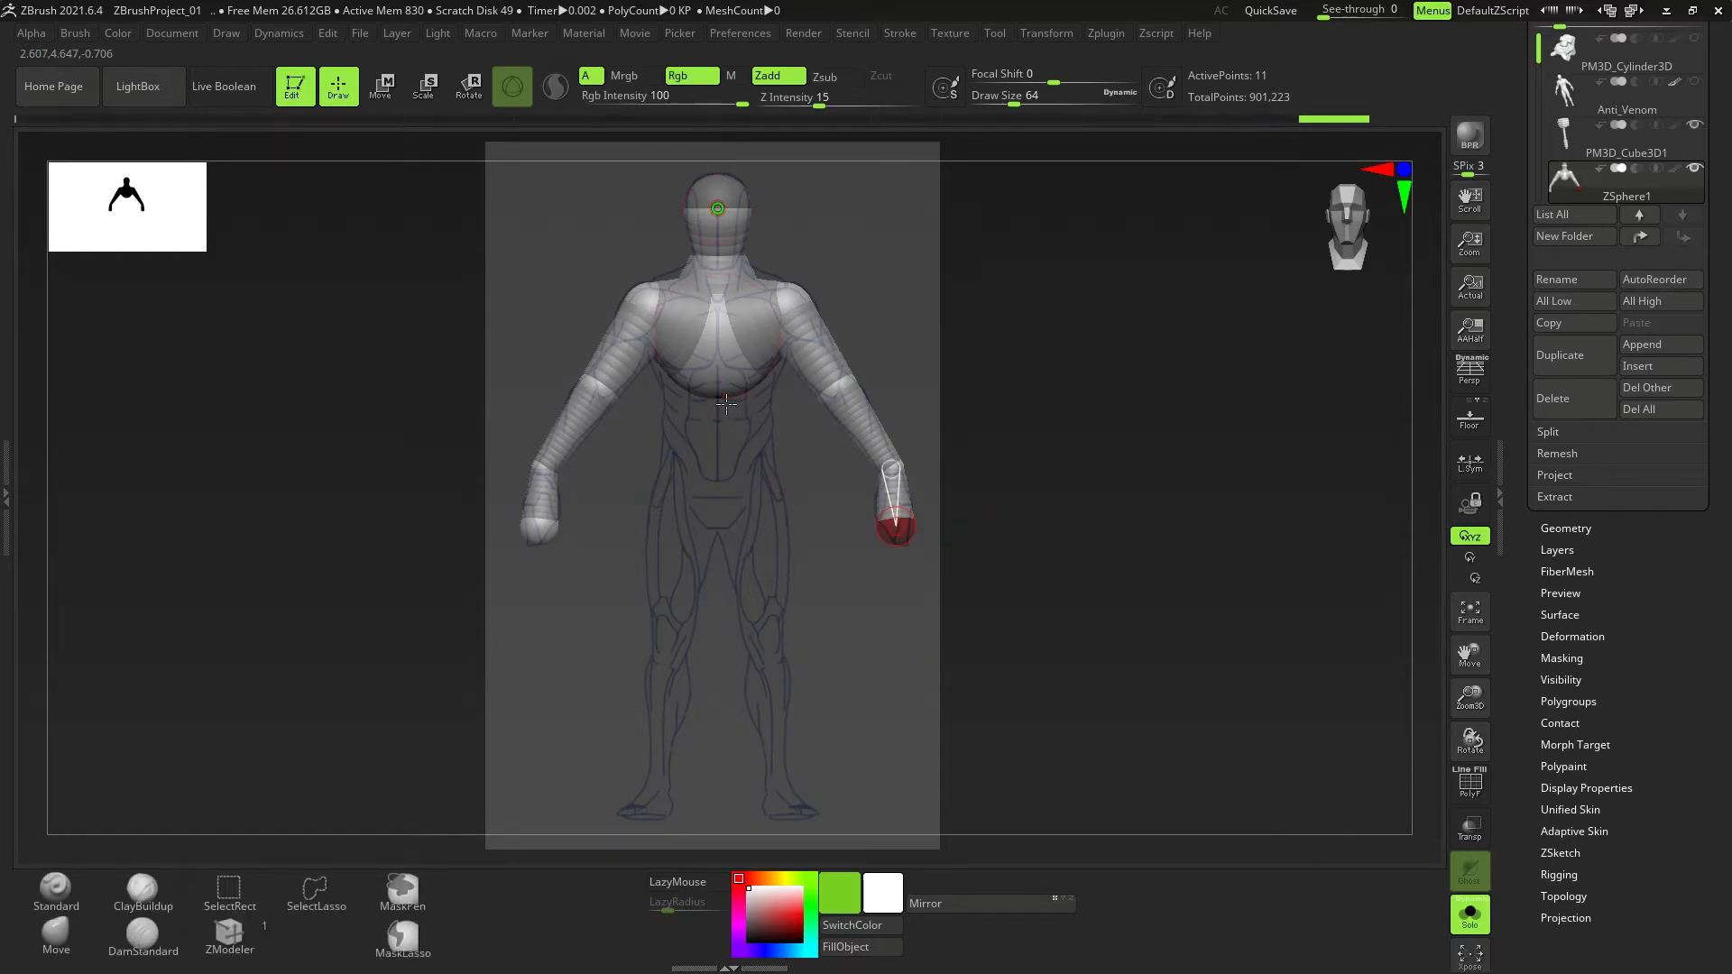
mouse_move(726, 403)
left_mouse_down()
mouse_move(792, 545)
mouse_move(785, 660)
left_mouse_up()
key("w")
key("q")
key("w")
key("q")
key("w")
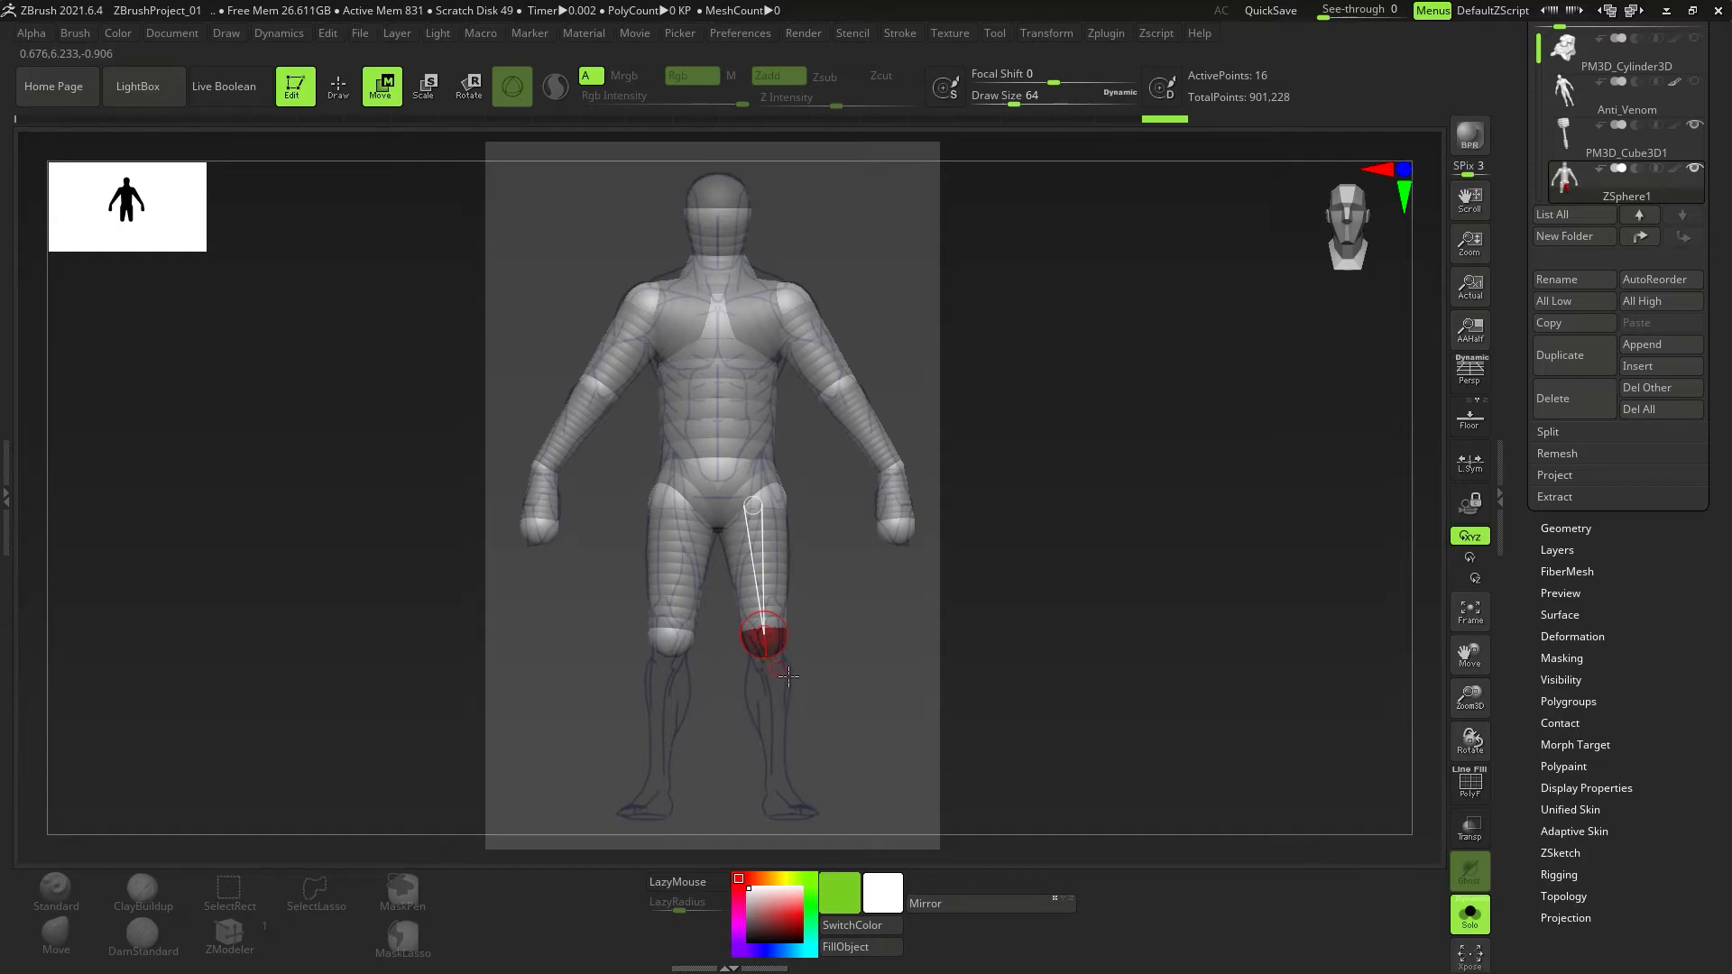
Draw mirrored ZSpheres at the knees and move them down to the reference's ankles, undoing the extra change made there.
key("q")
left_click(776, 655)
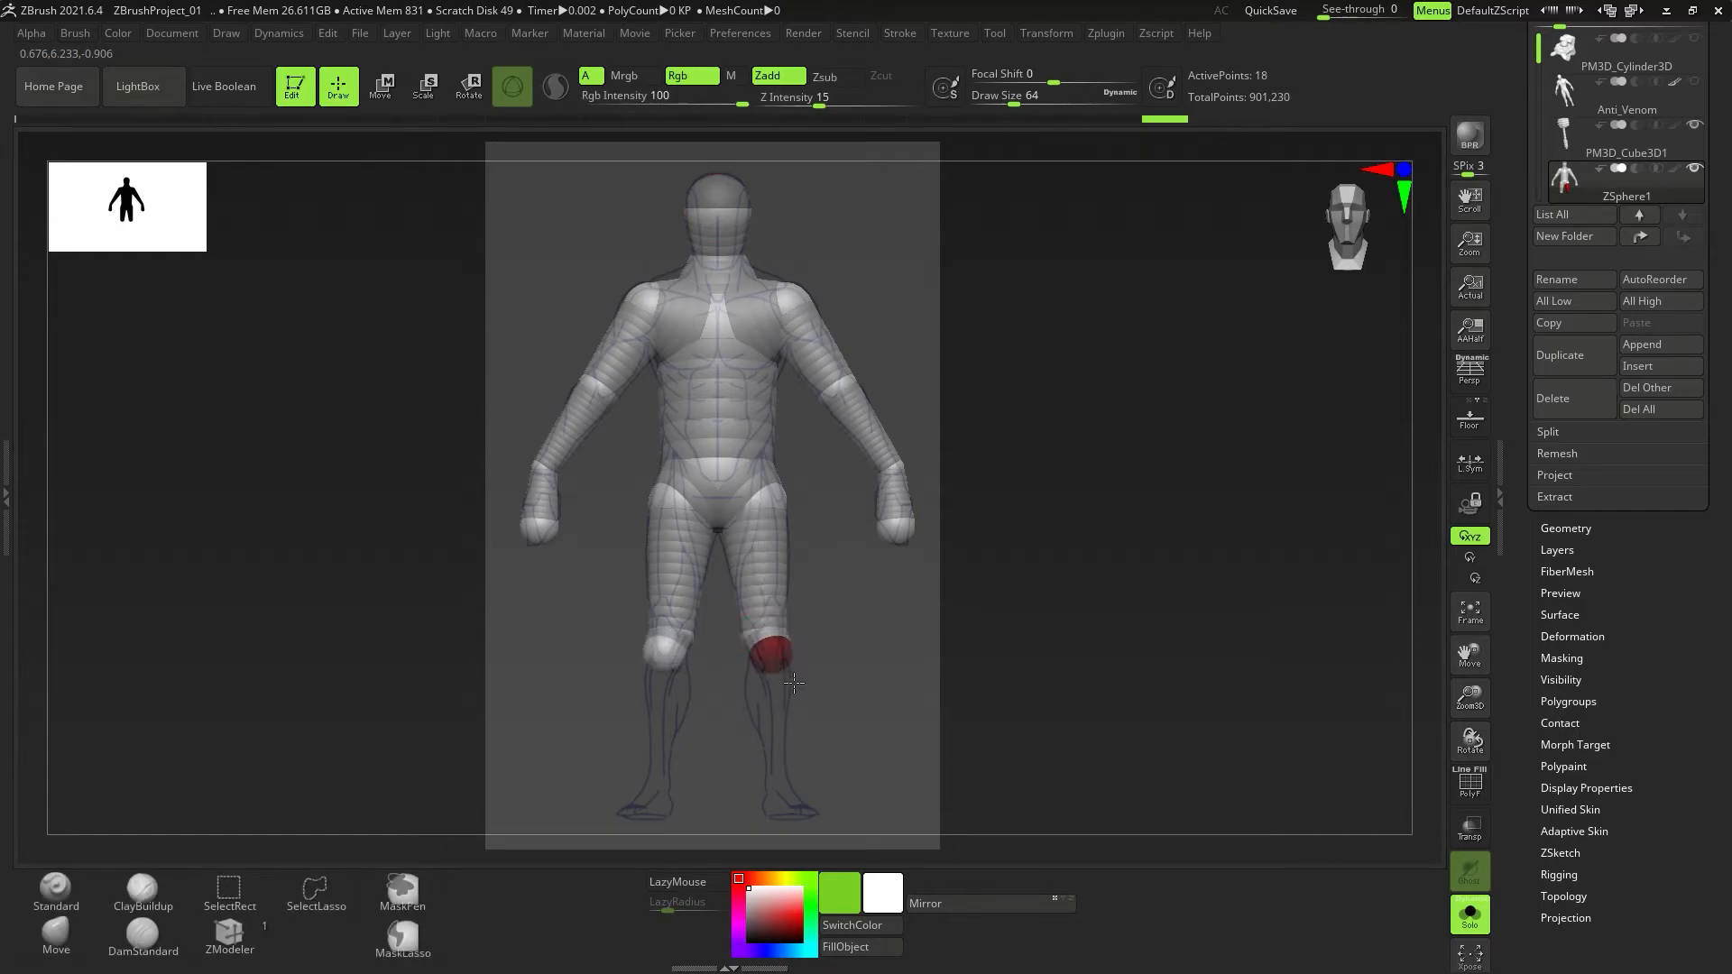
key("w")
mouse_move(776, 648)
left_mouse_down()
mouse_move(791, 822)
mouse_move(782, 794)
left_mouse_up()
key("q")
key("ctrl+z")
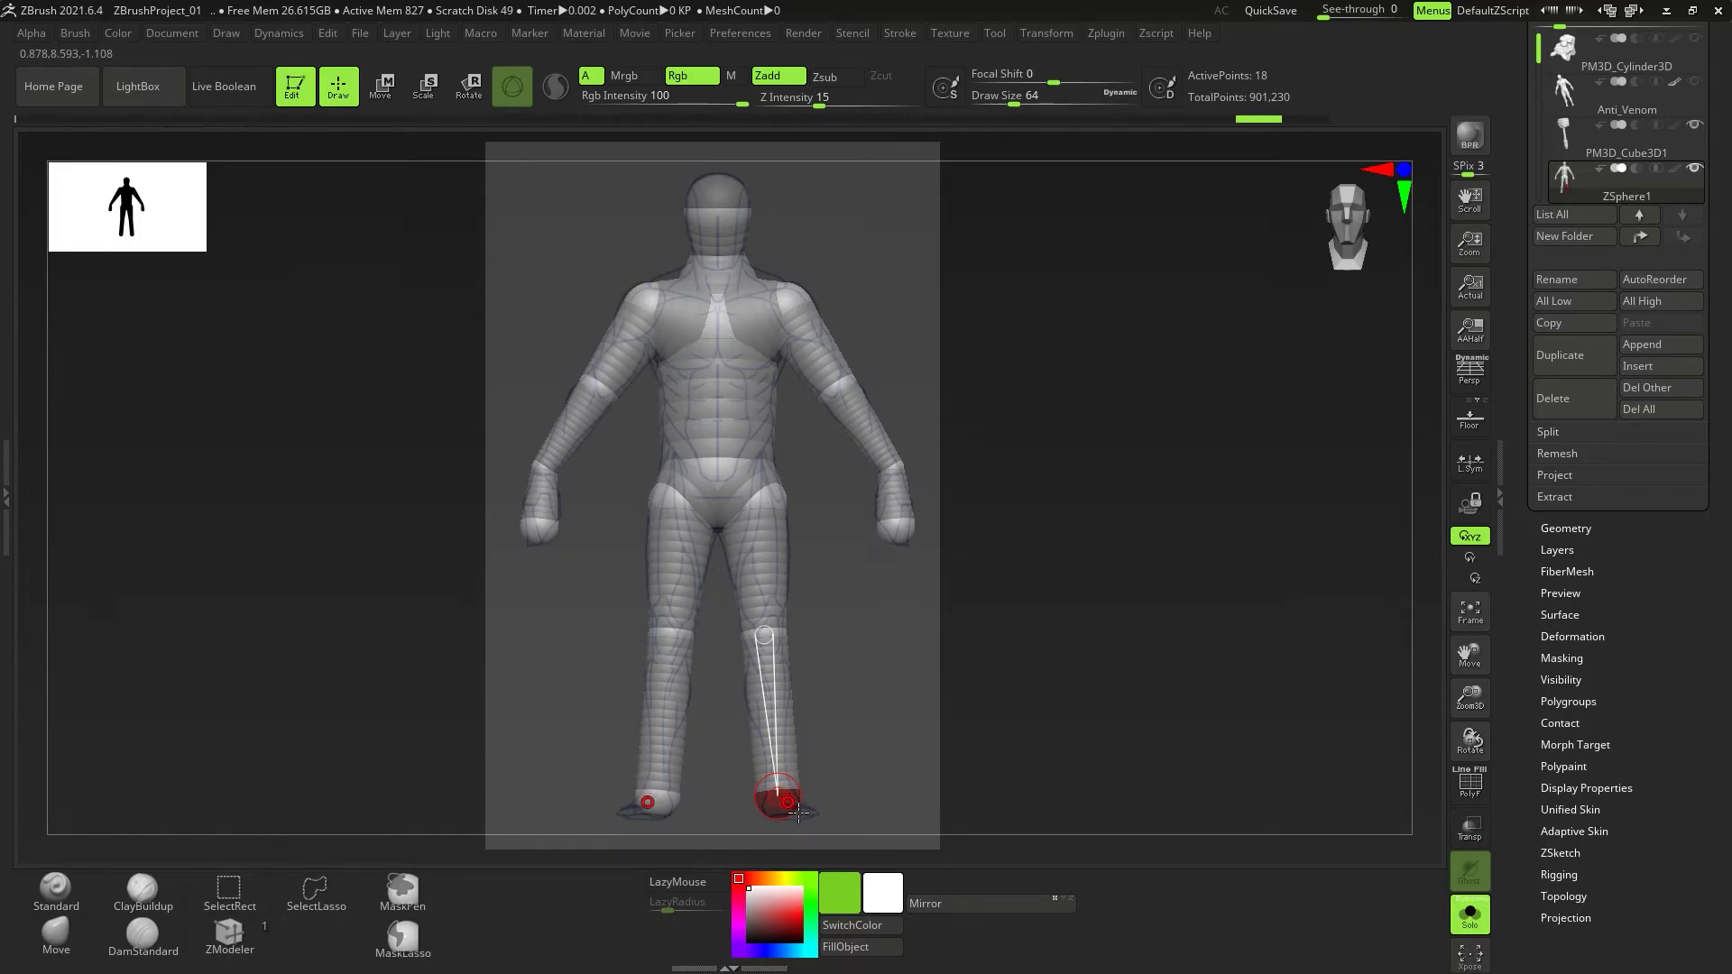
Scale the ankle ZSpheres down to the width of the reference's ankles.
key("w")
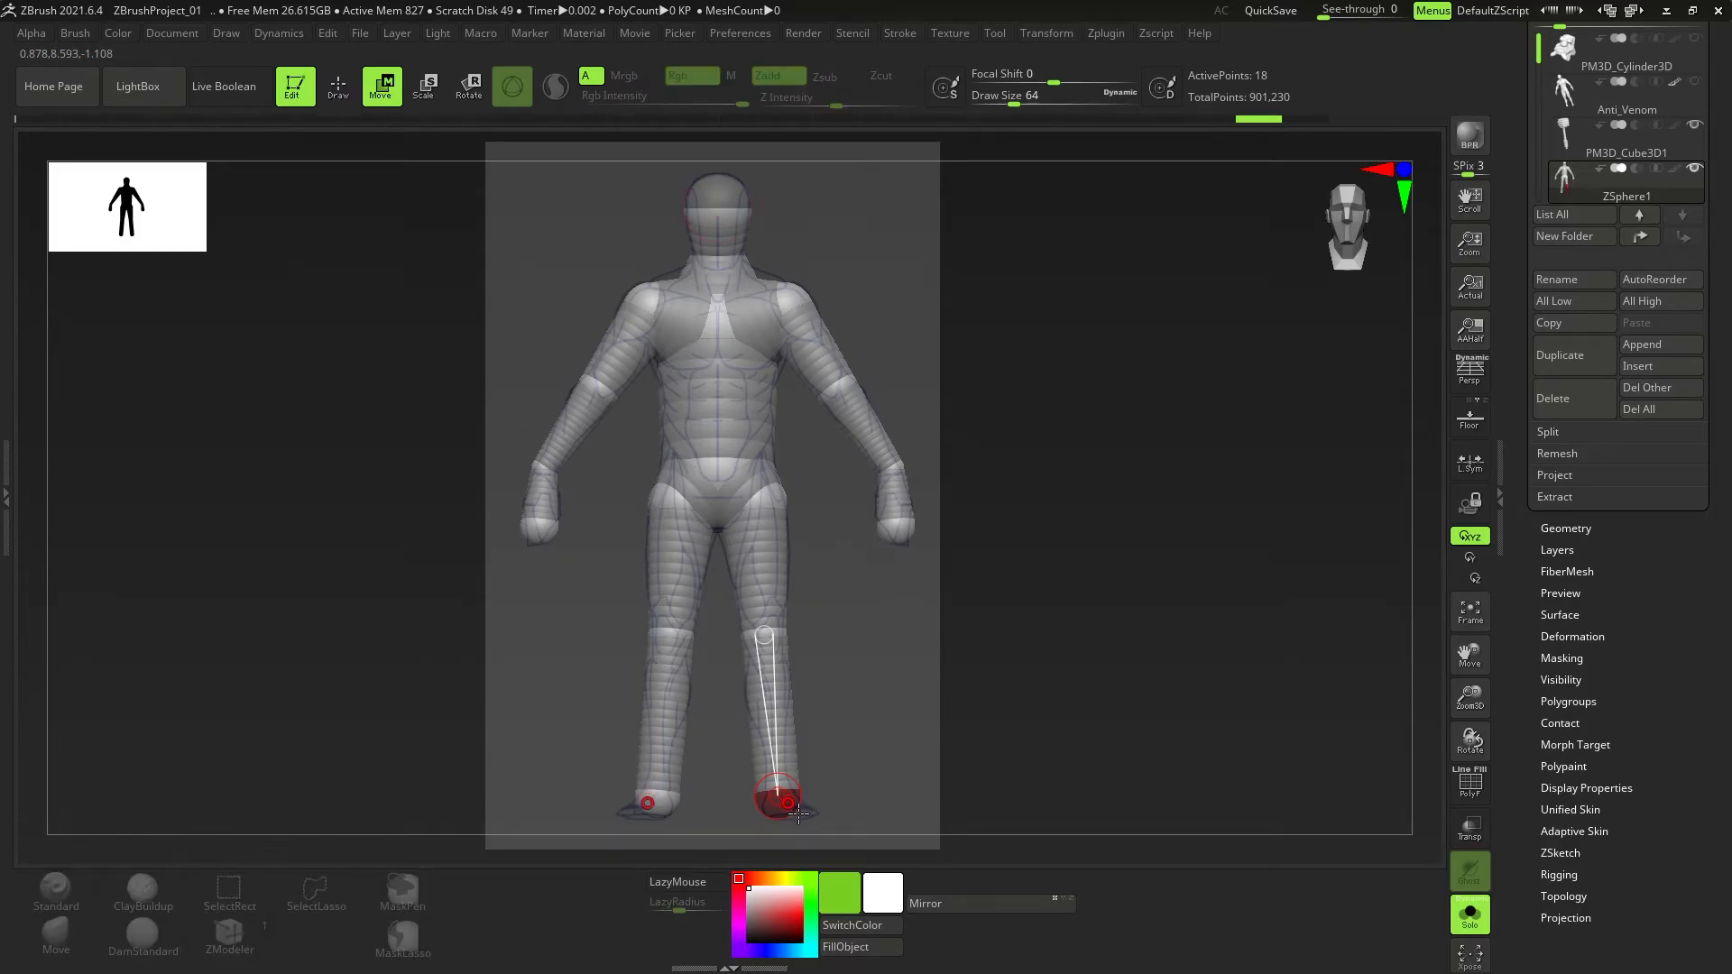
key("e")
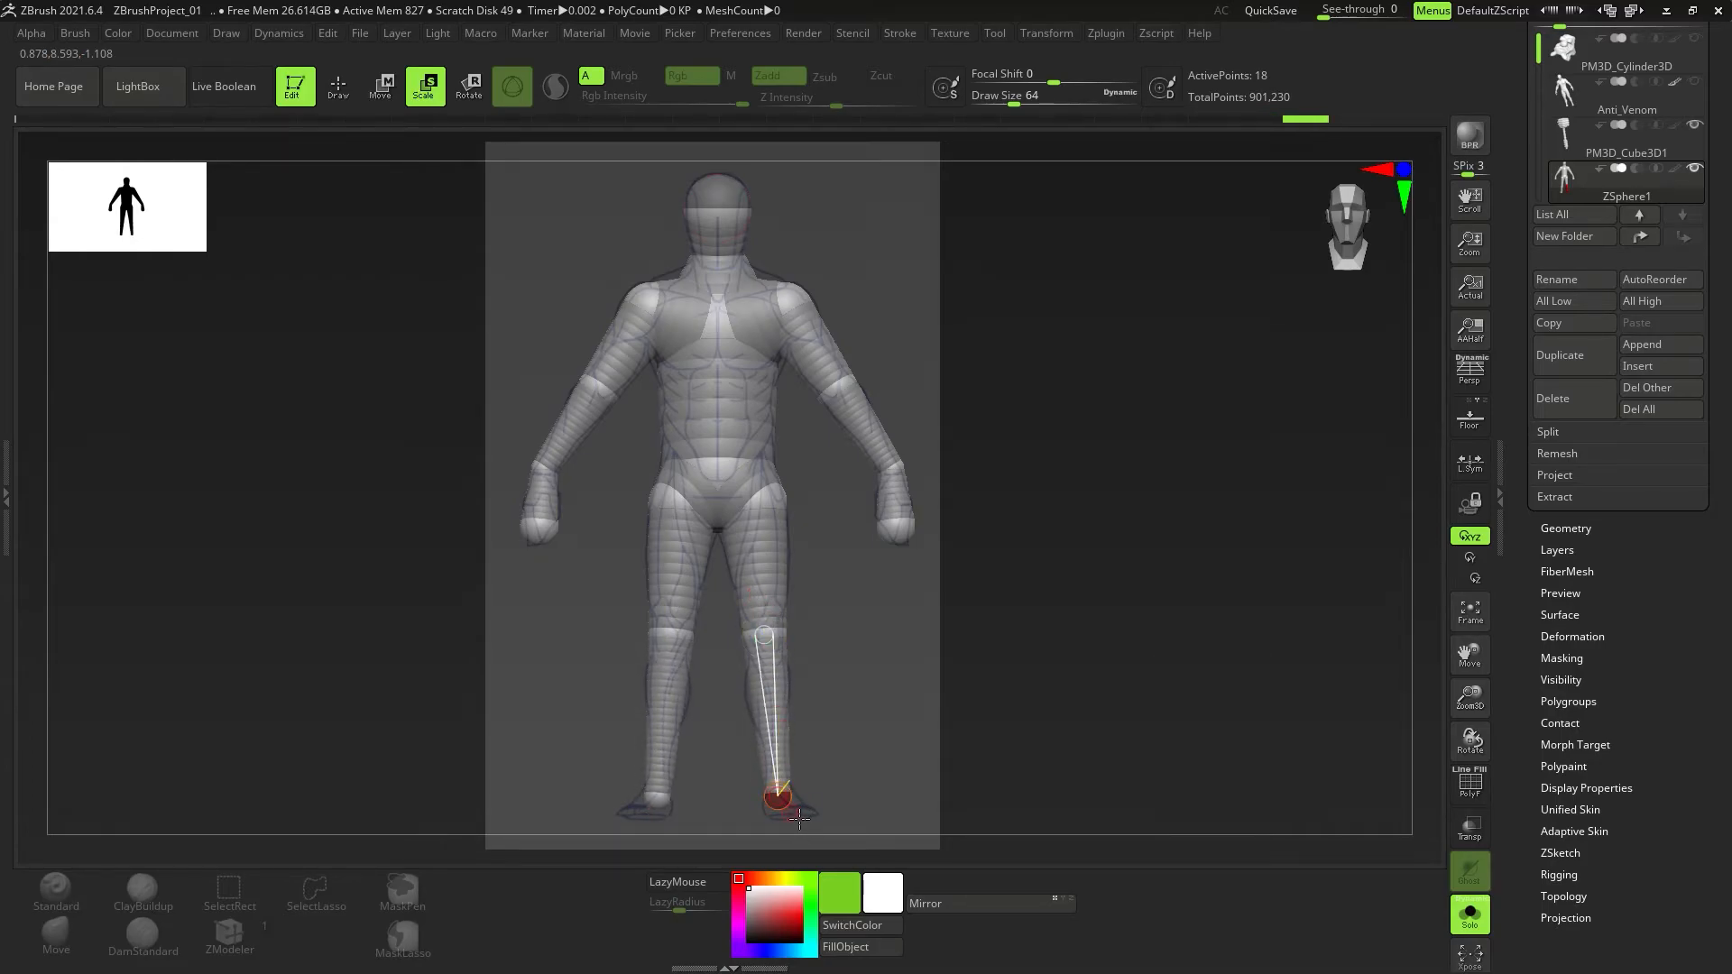
key("w")
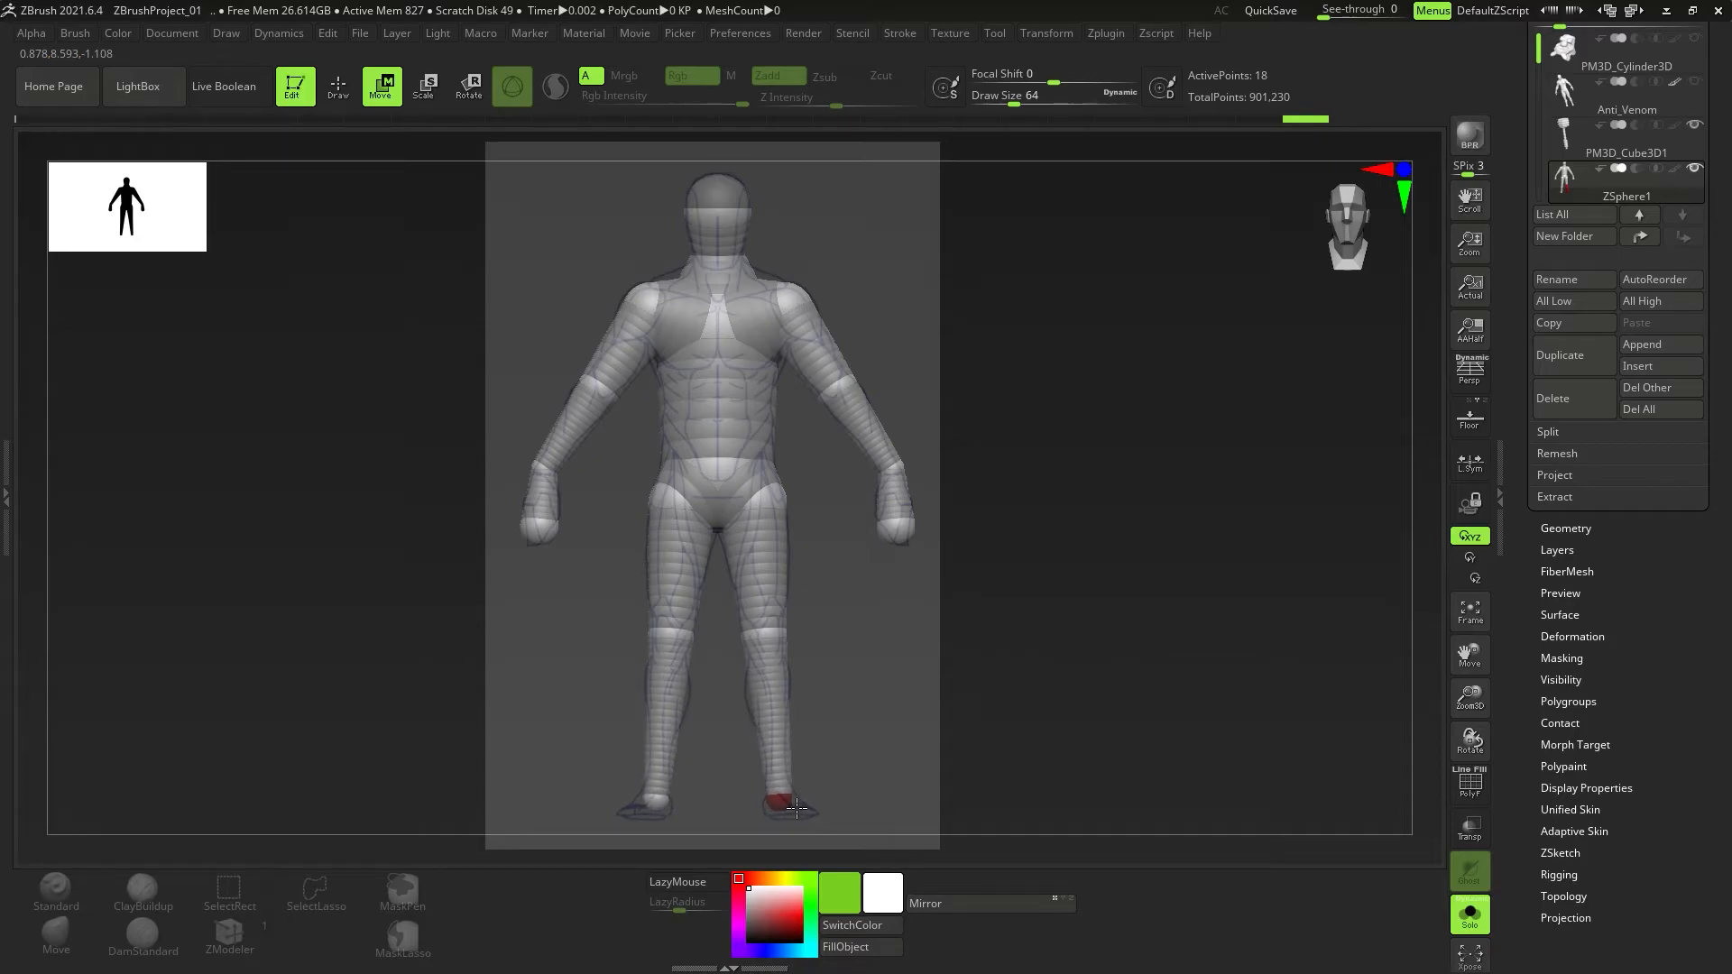
Draw mirrored ZSpheres at the ankles and move them outward over the reference's feet.
key("q")
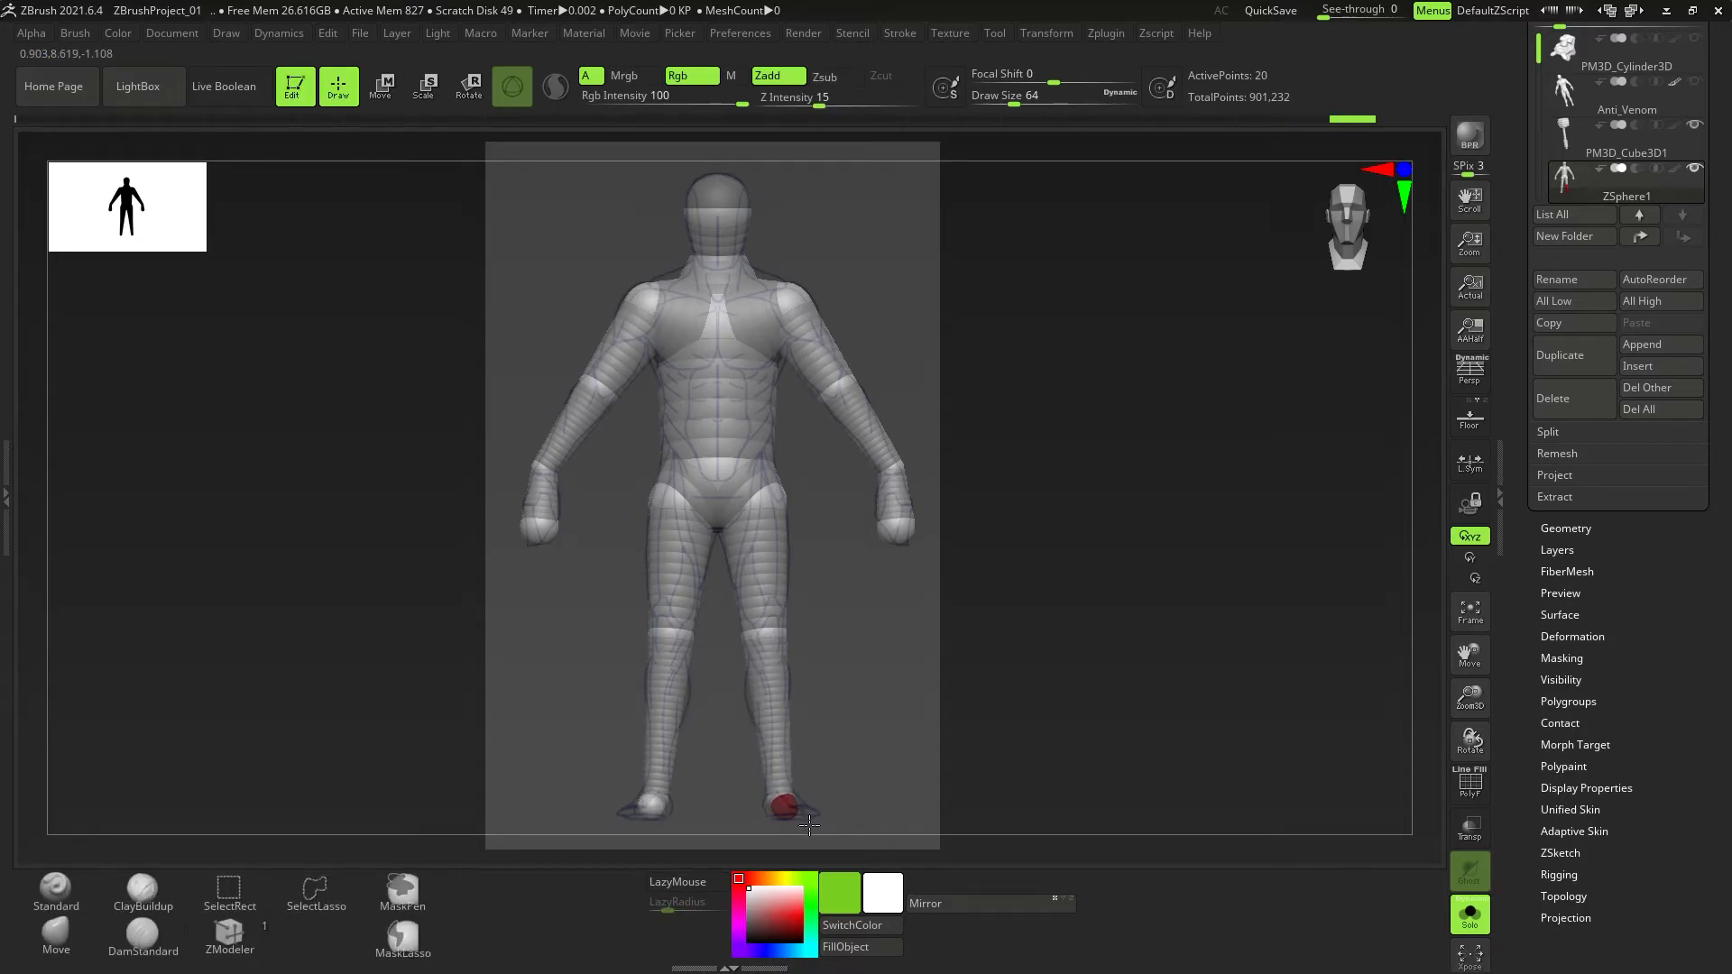
key("w")
left_click_drag(809, 824, 823, 823)
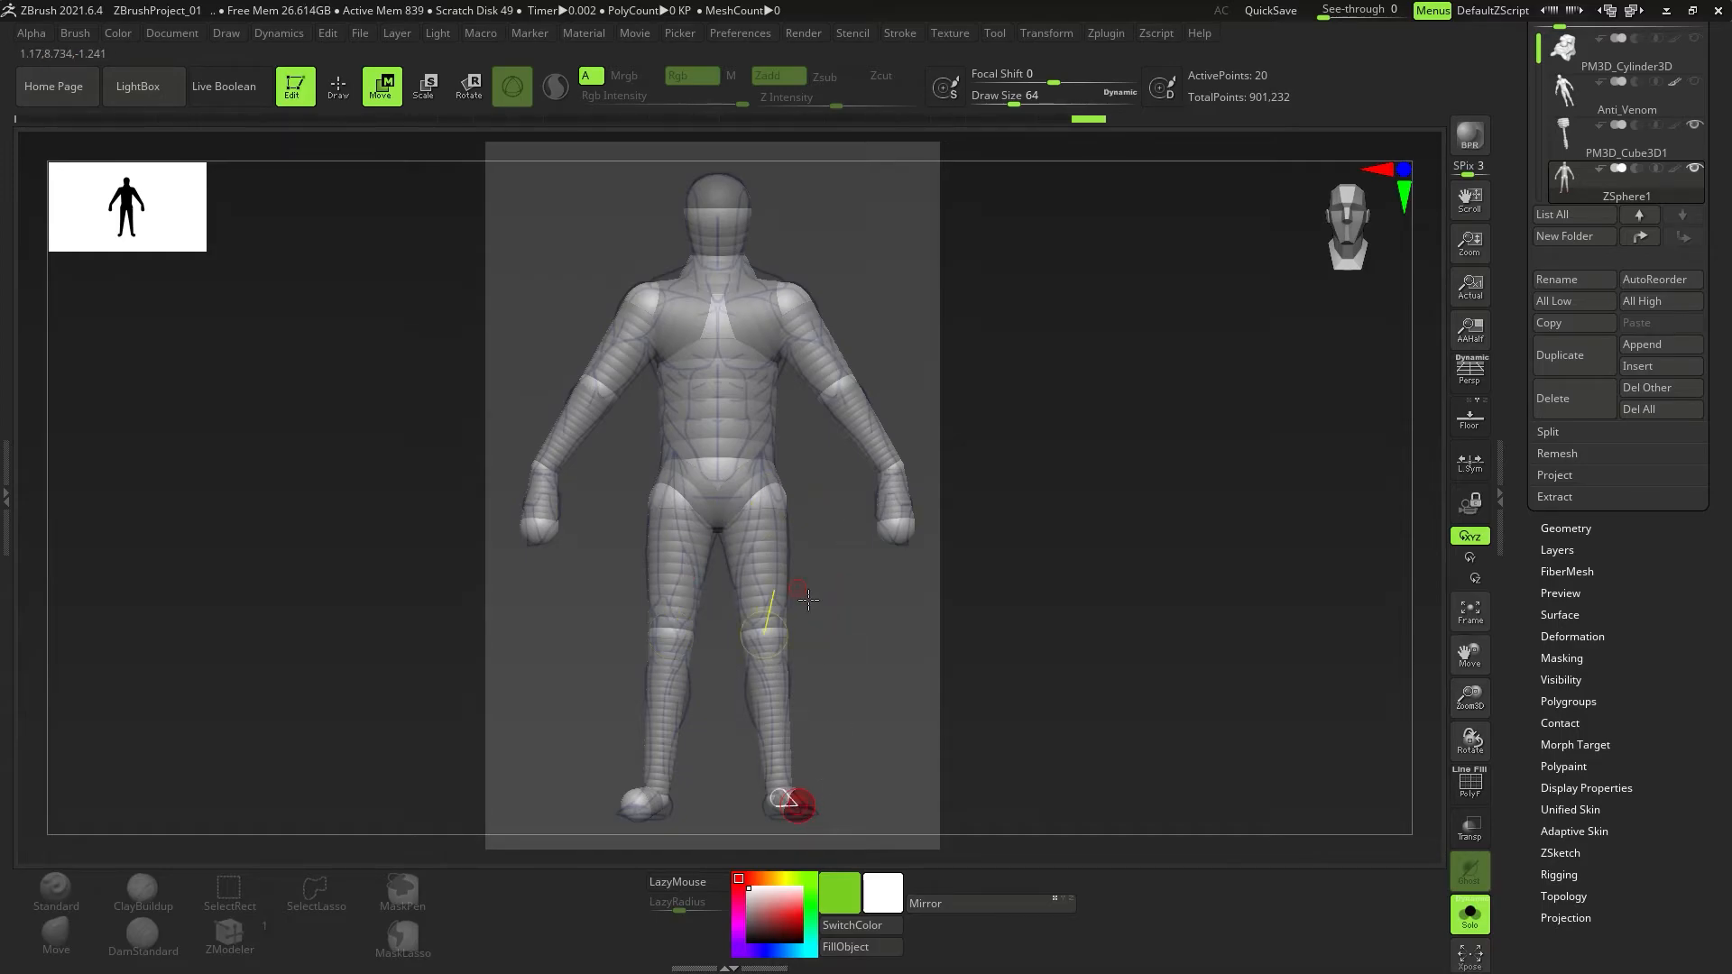
left_click_drag(784, 639, 784, 639)
Turn the figure to a side view, set See-through to 70 and place the figure beside the Left.jpg reference.
right_click_drag(754, 555, 727, 583)
right_click_drag(1079, 488, 654, 499, "alt")
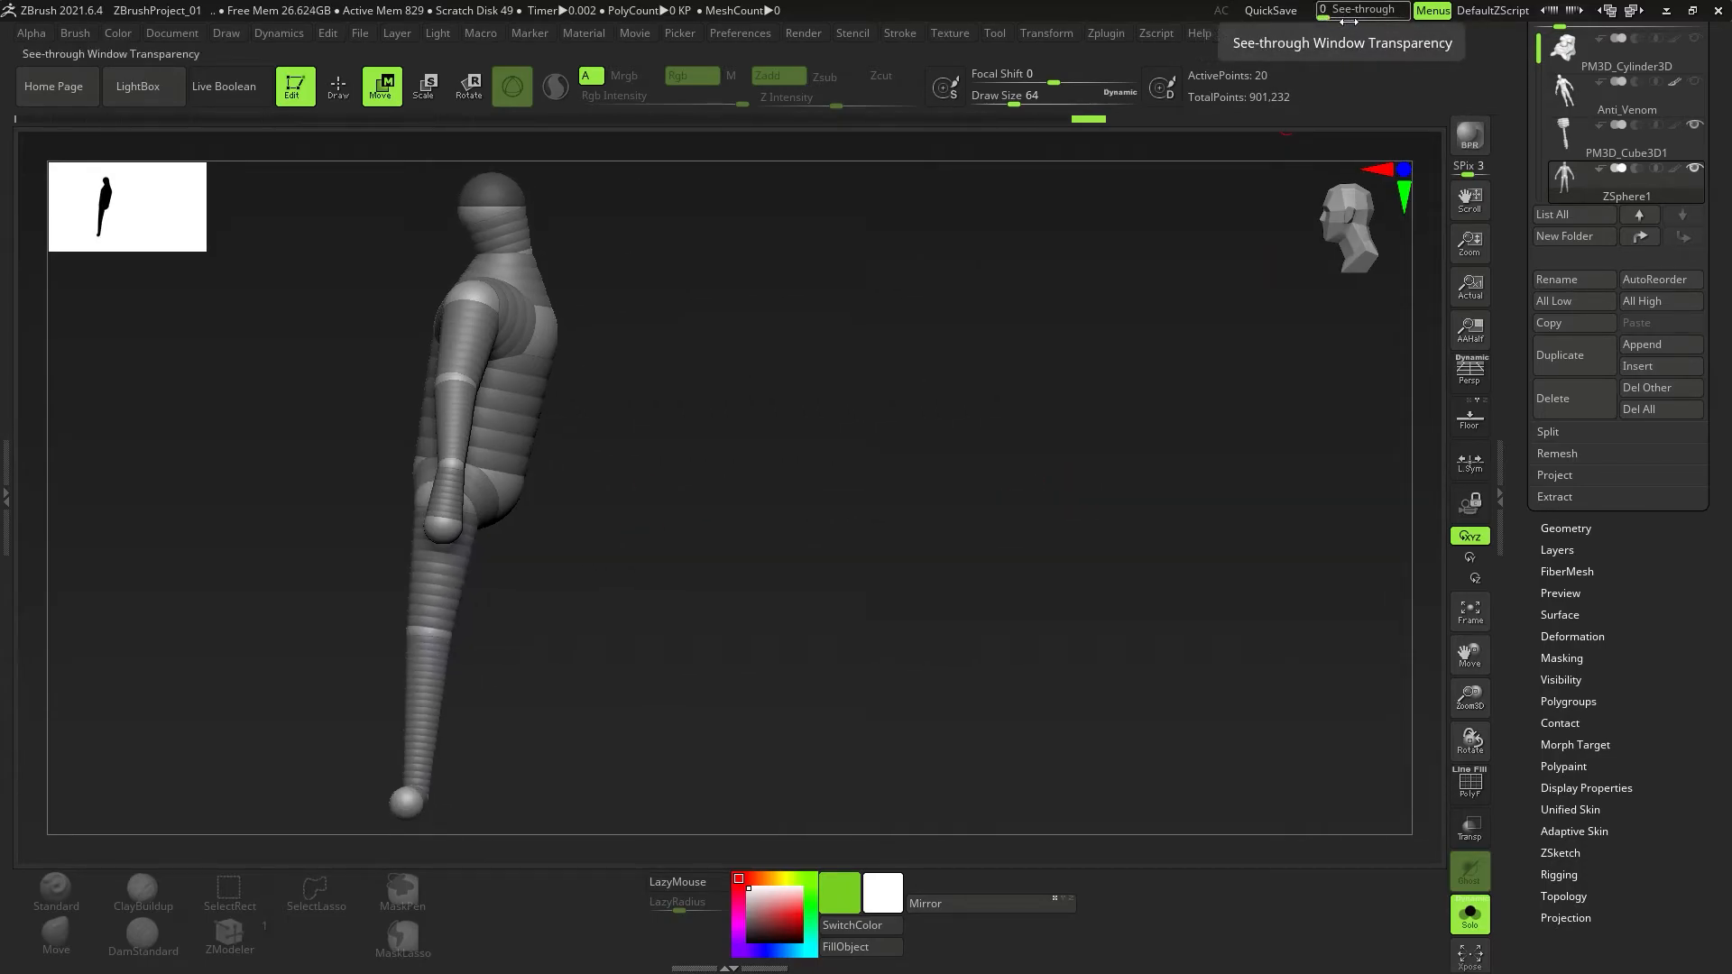
left_click_drag(1338, 20, 1417, 29)
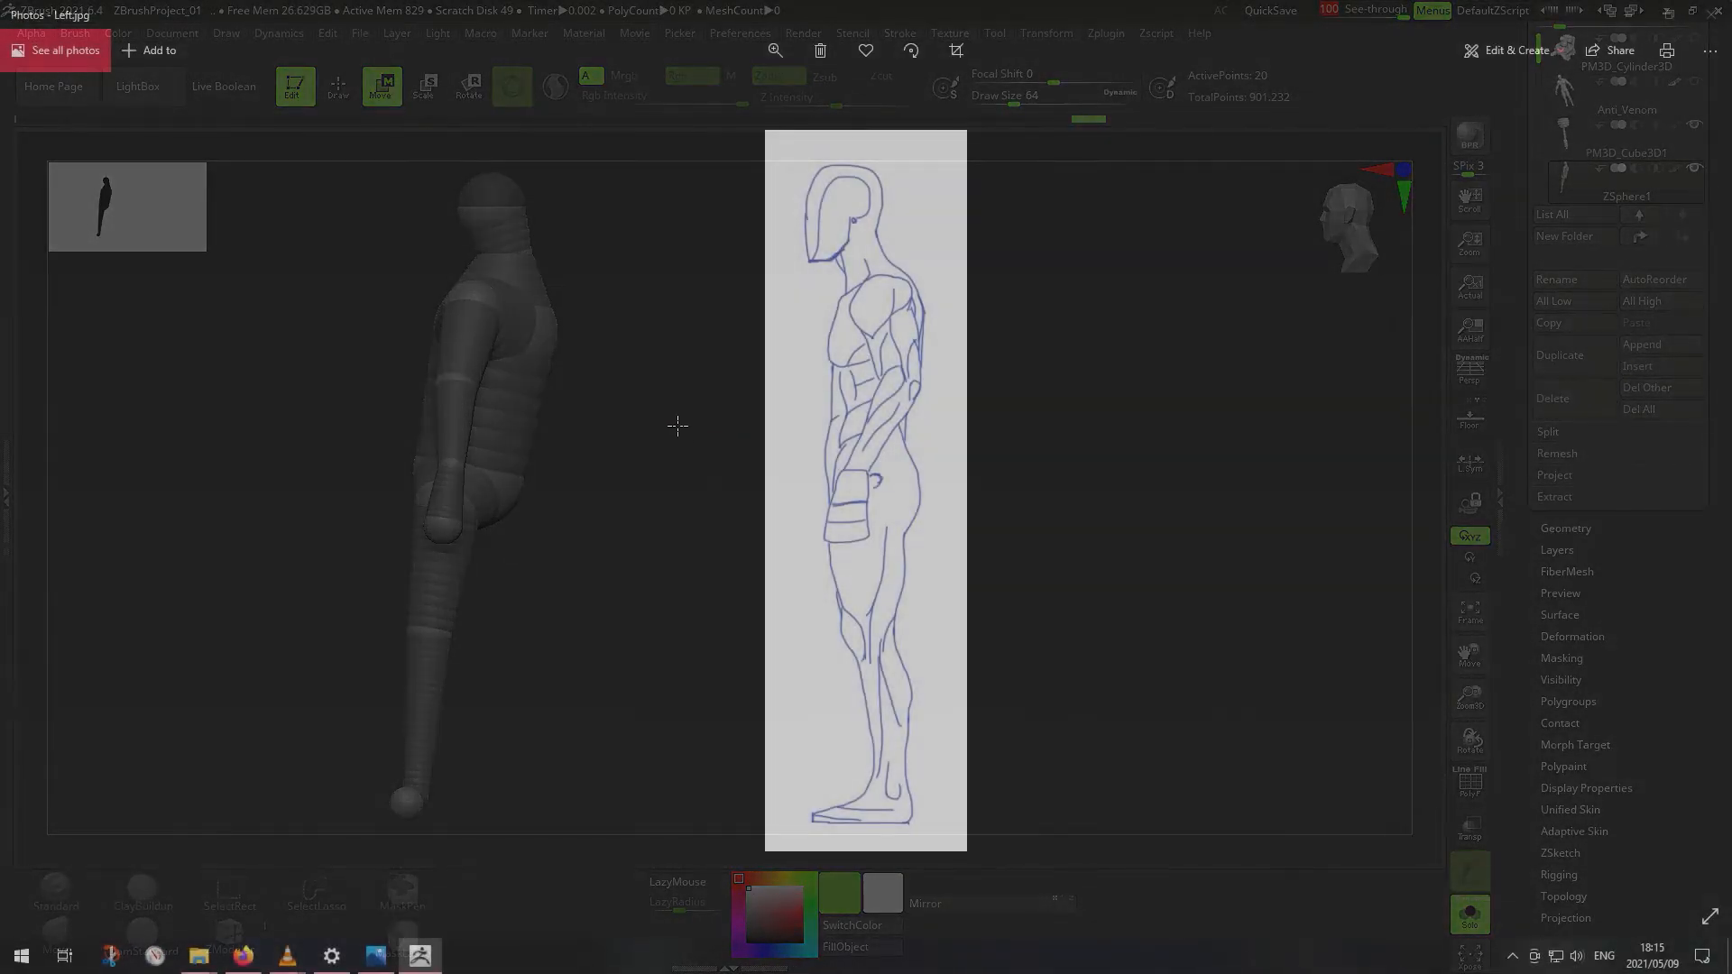
mouse_move(492, 419)
right_mouse_down("alt")
mouse_move(824, 437)
mouse_move(577, 435)
right_mouse_up("alt")
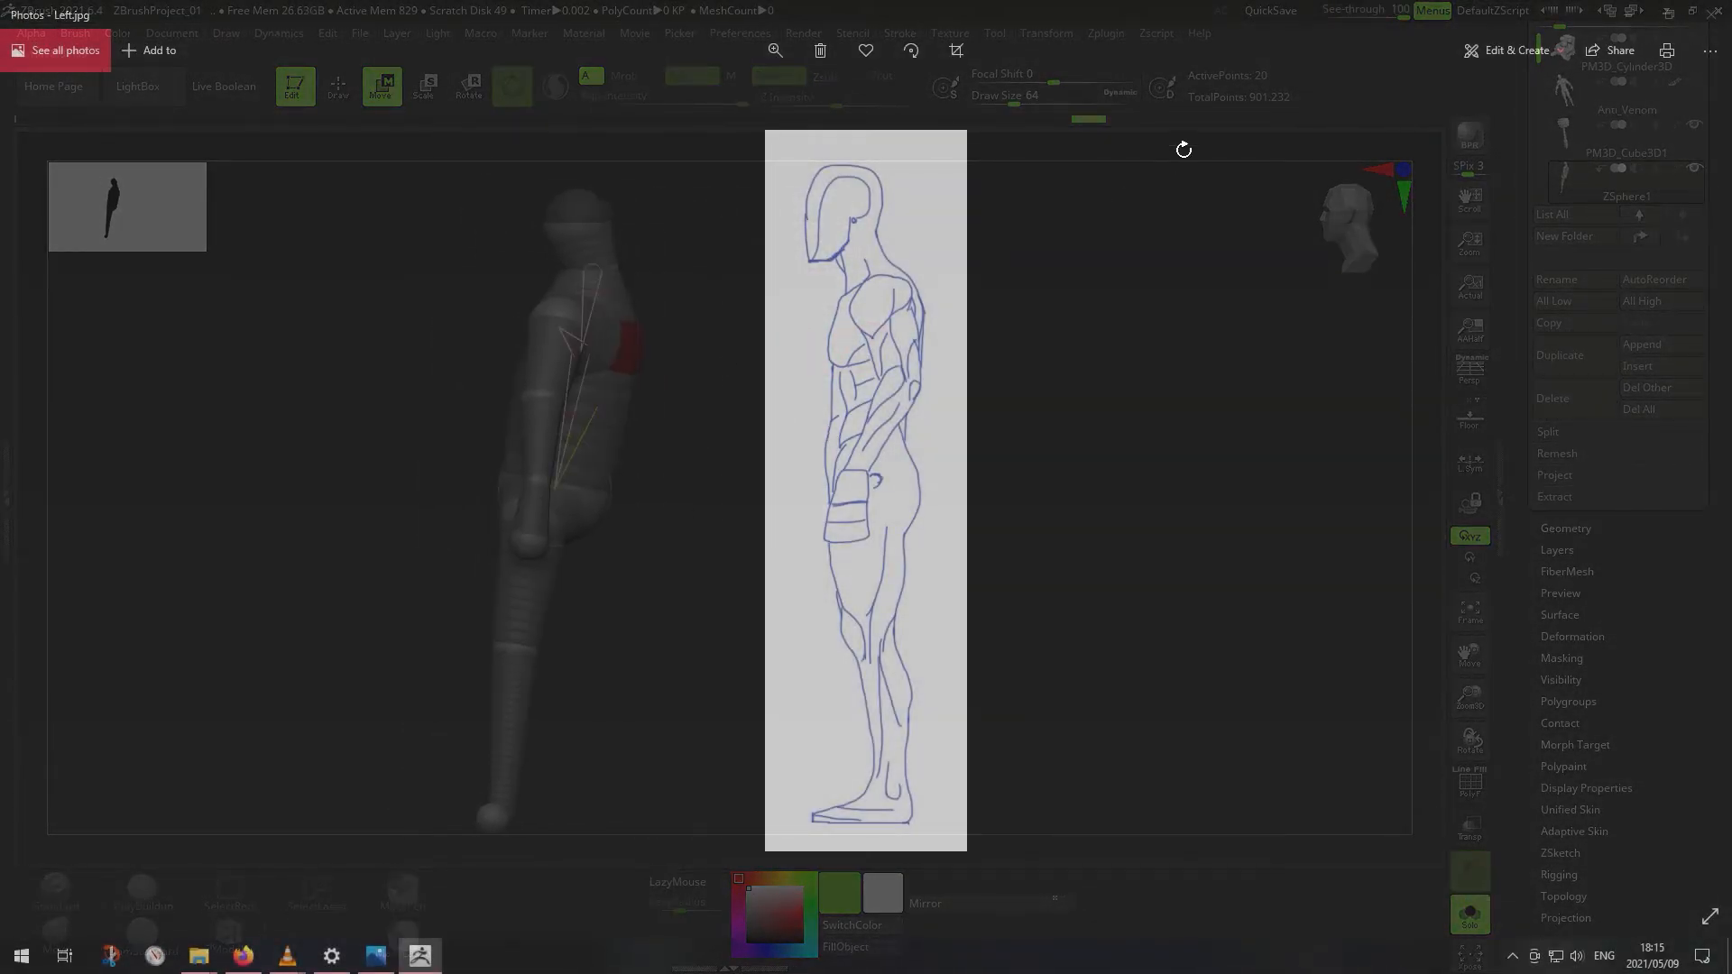
left_click_drag(1404, 9, 1392, 9)
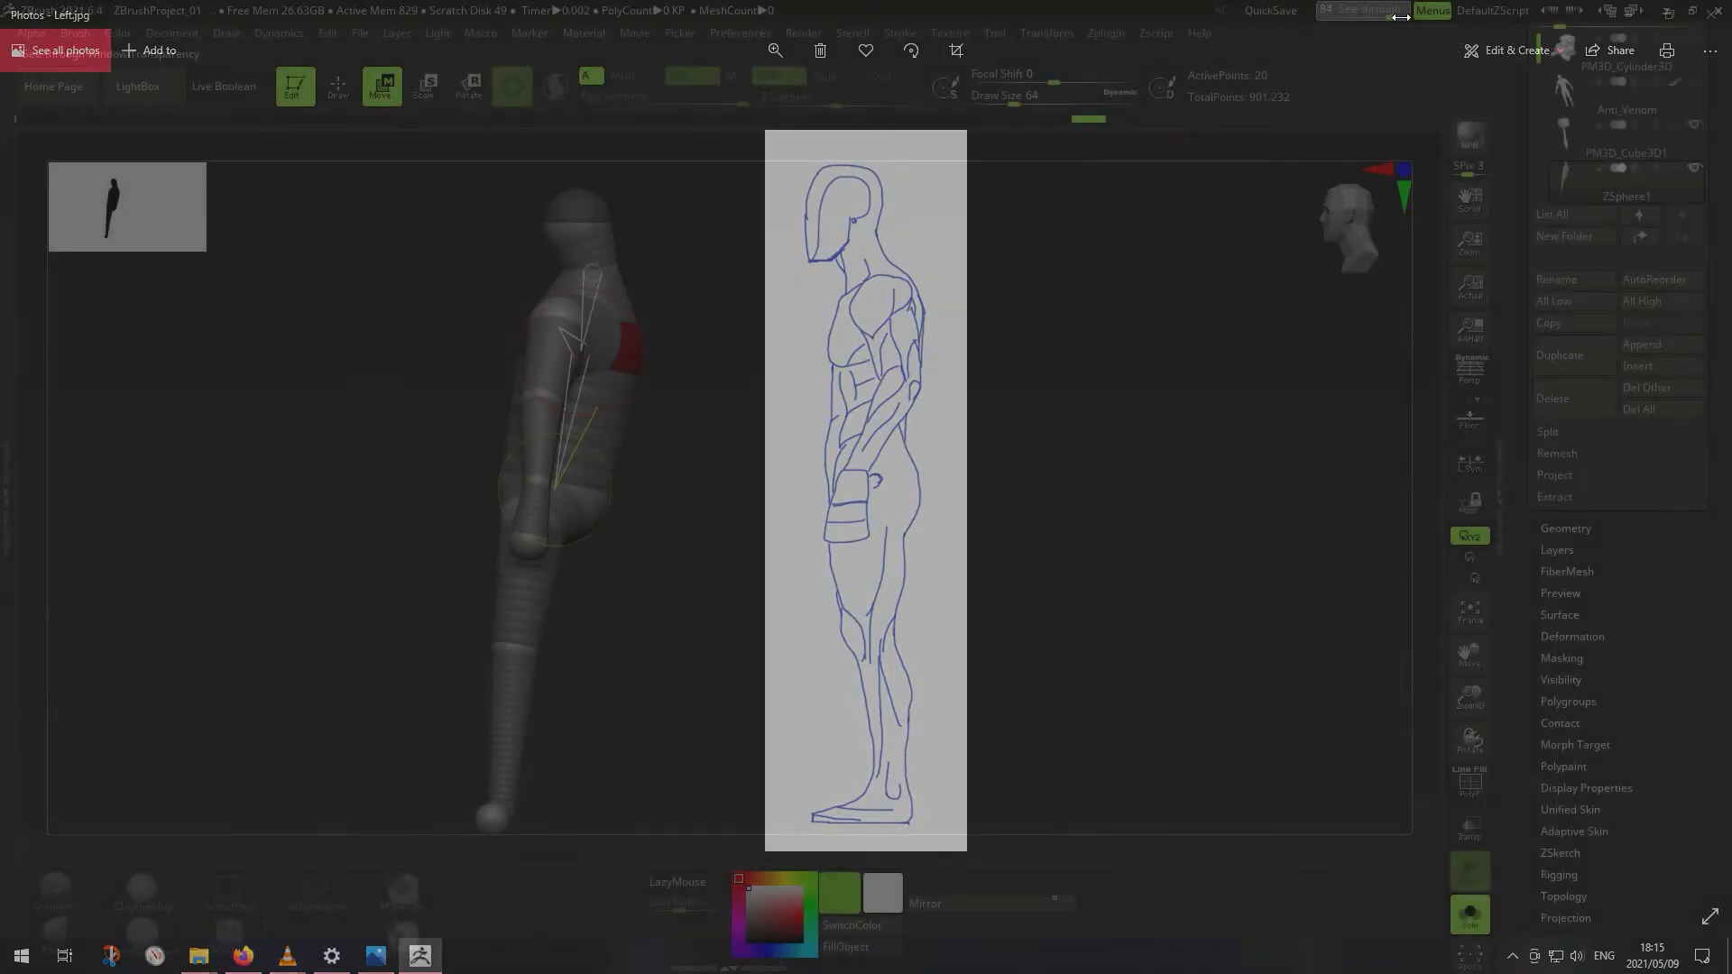
mouse_move(692, 389)
right_mouse_down("alt")
mouse_move(955, 398)
mouse_move(752, 392)
right_mouse_up("alt")
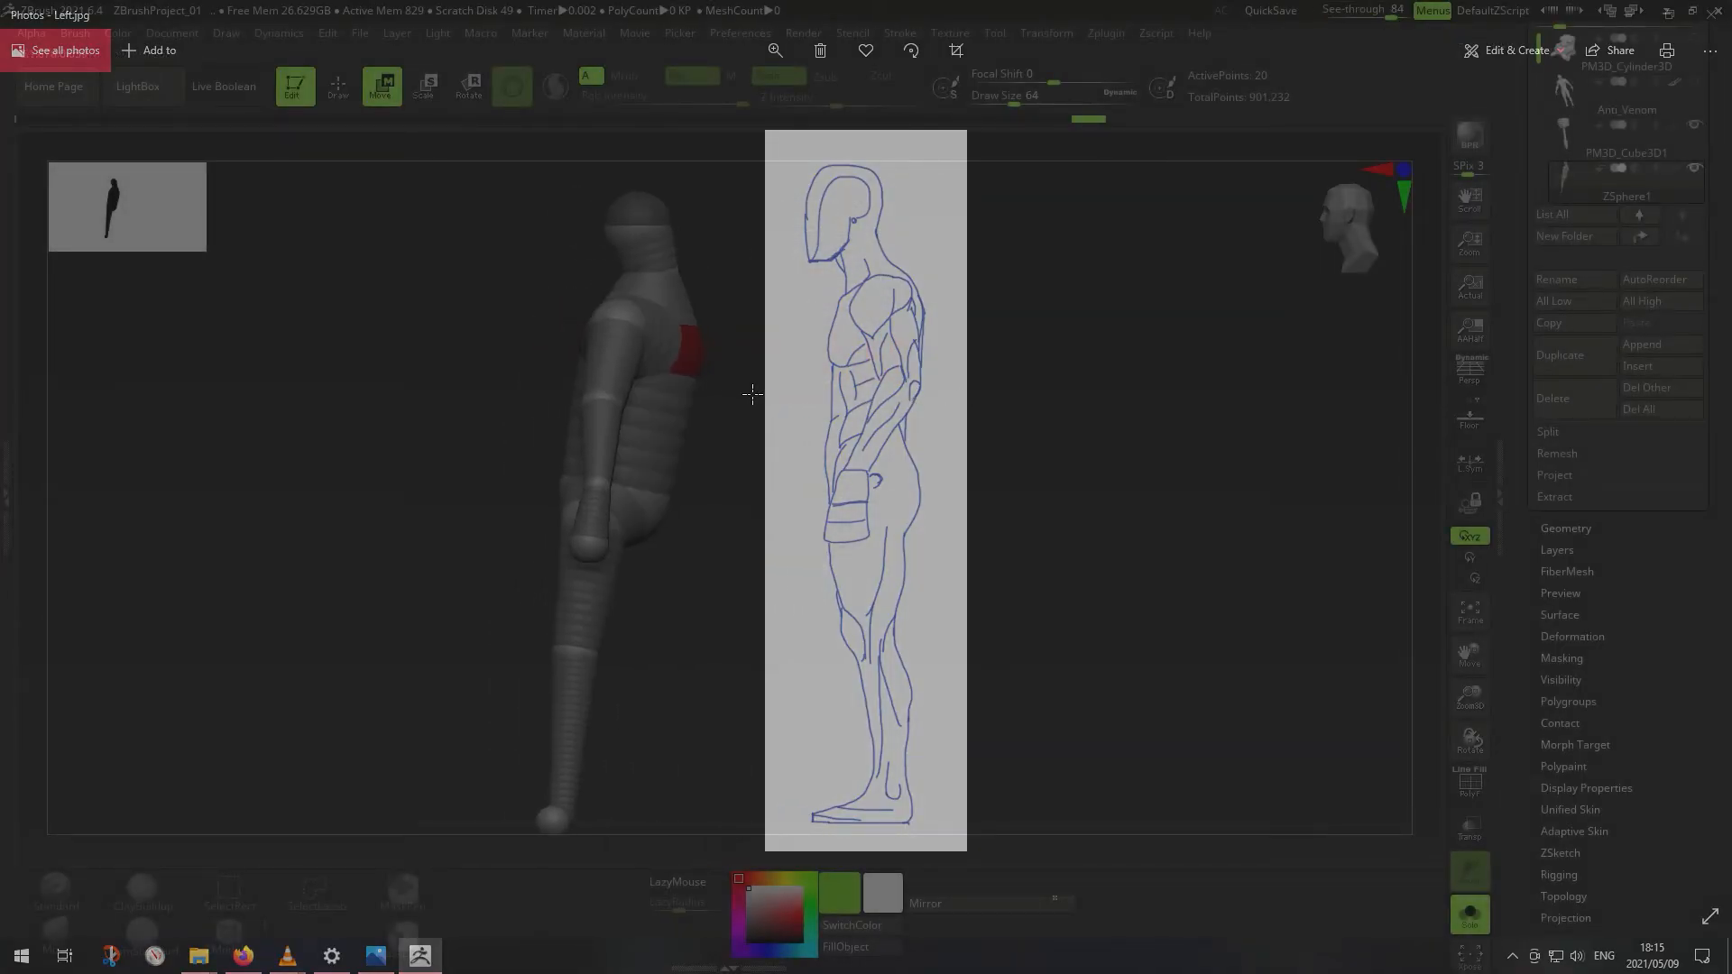
left_click_drag(1397, 10, 1381, 11)
mouse_move(805, 418)
right_mouse_down("alt")
mouse_move(1001, 403)
mouse_move(756, 411)
right_mouse_up("alt")
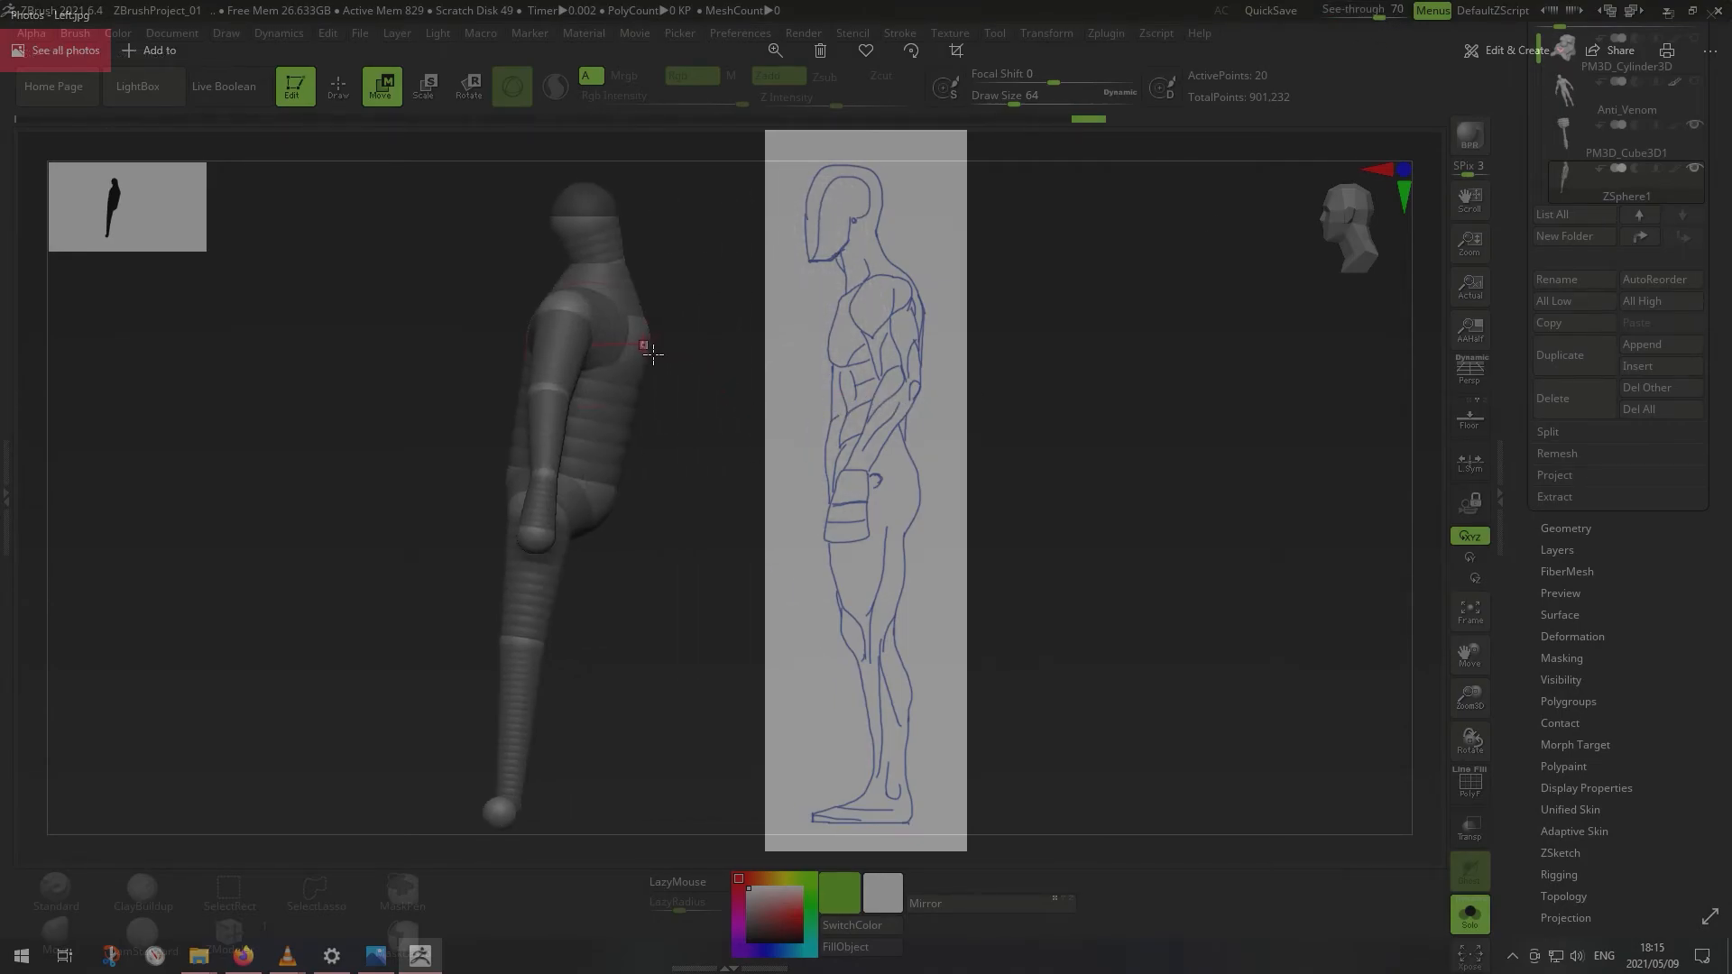
Move the chest, arm, pelvis and hip ZSpheres in side view to match the posture of the side reference.
left_click_drag(653, 354, 663, 353)
left_click_drag(573, 303, 585, 536)
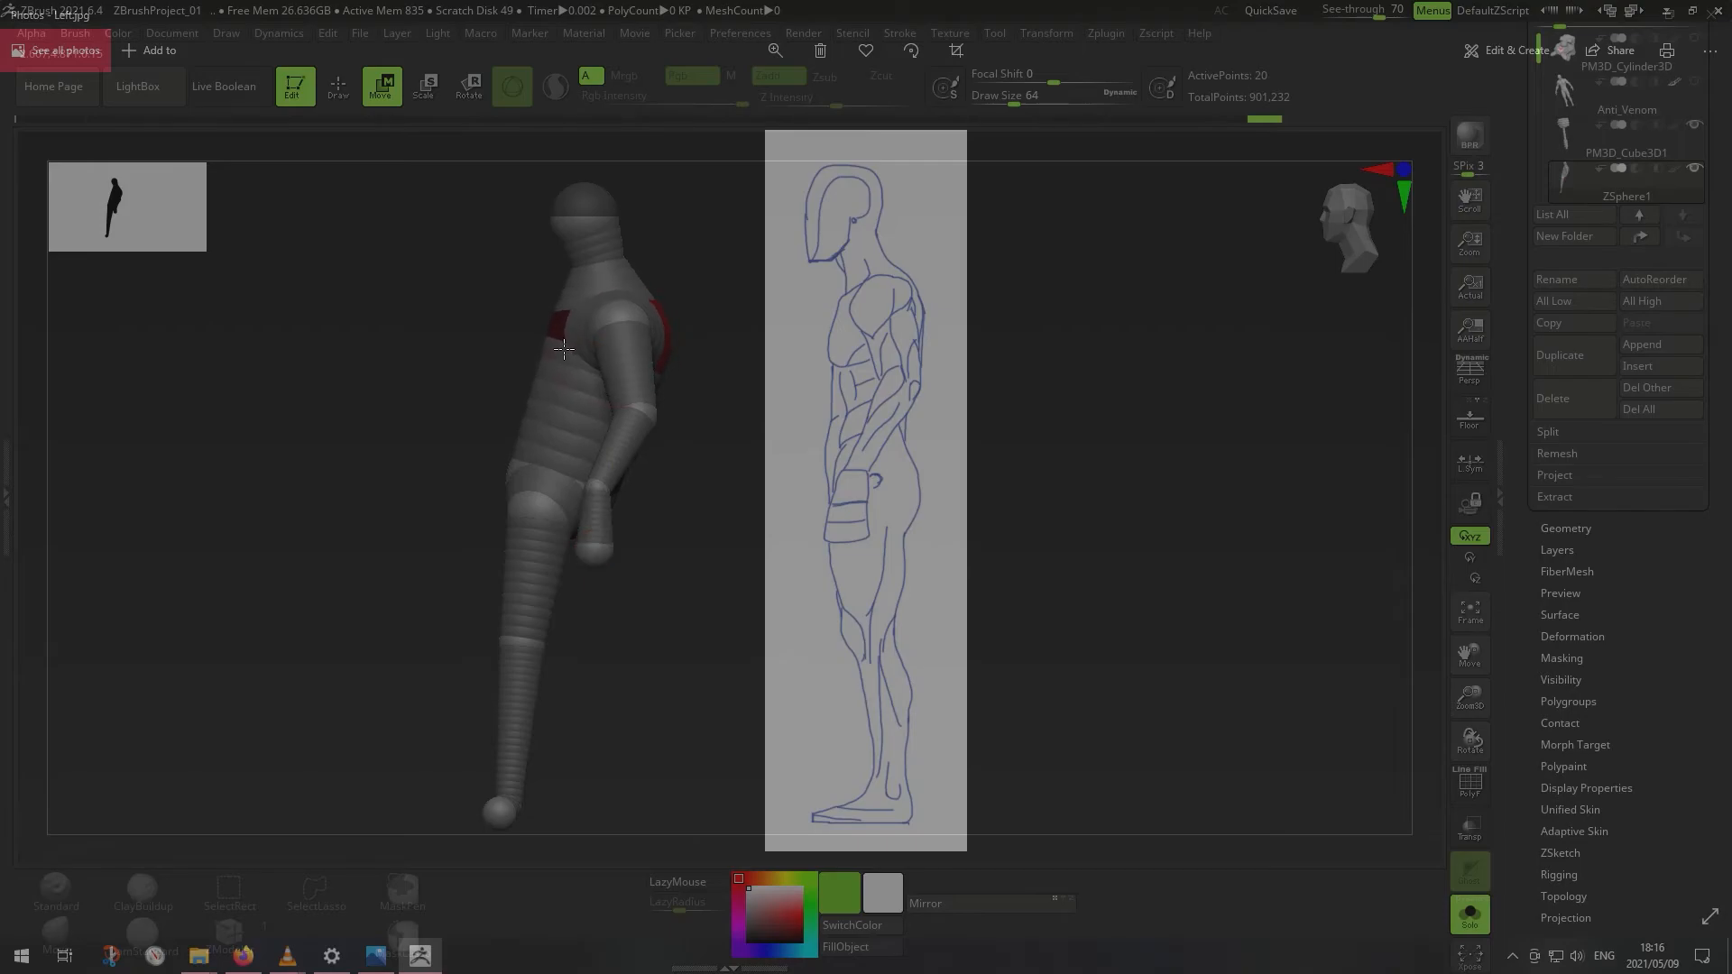
left_click_drag(566, 350, 617, 539)
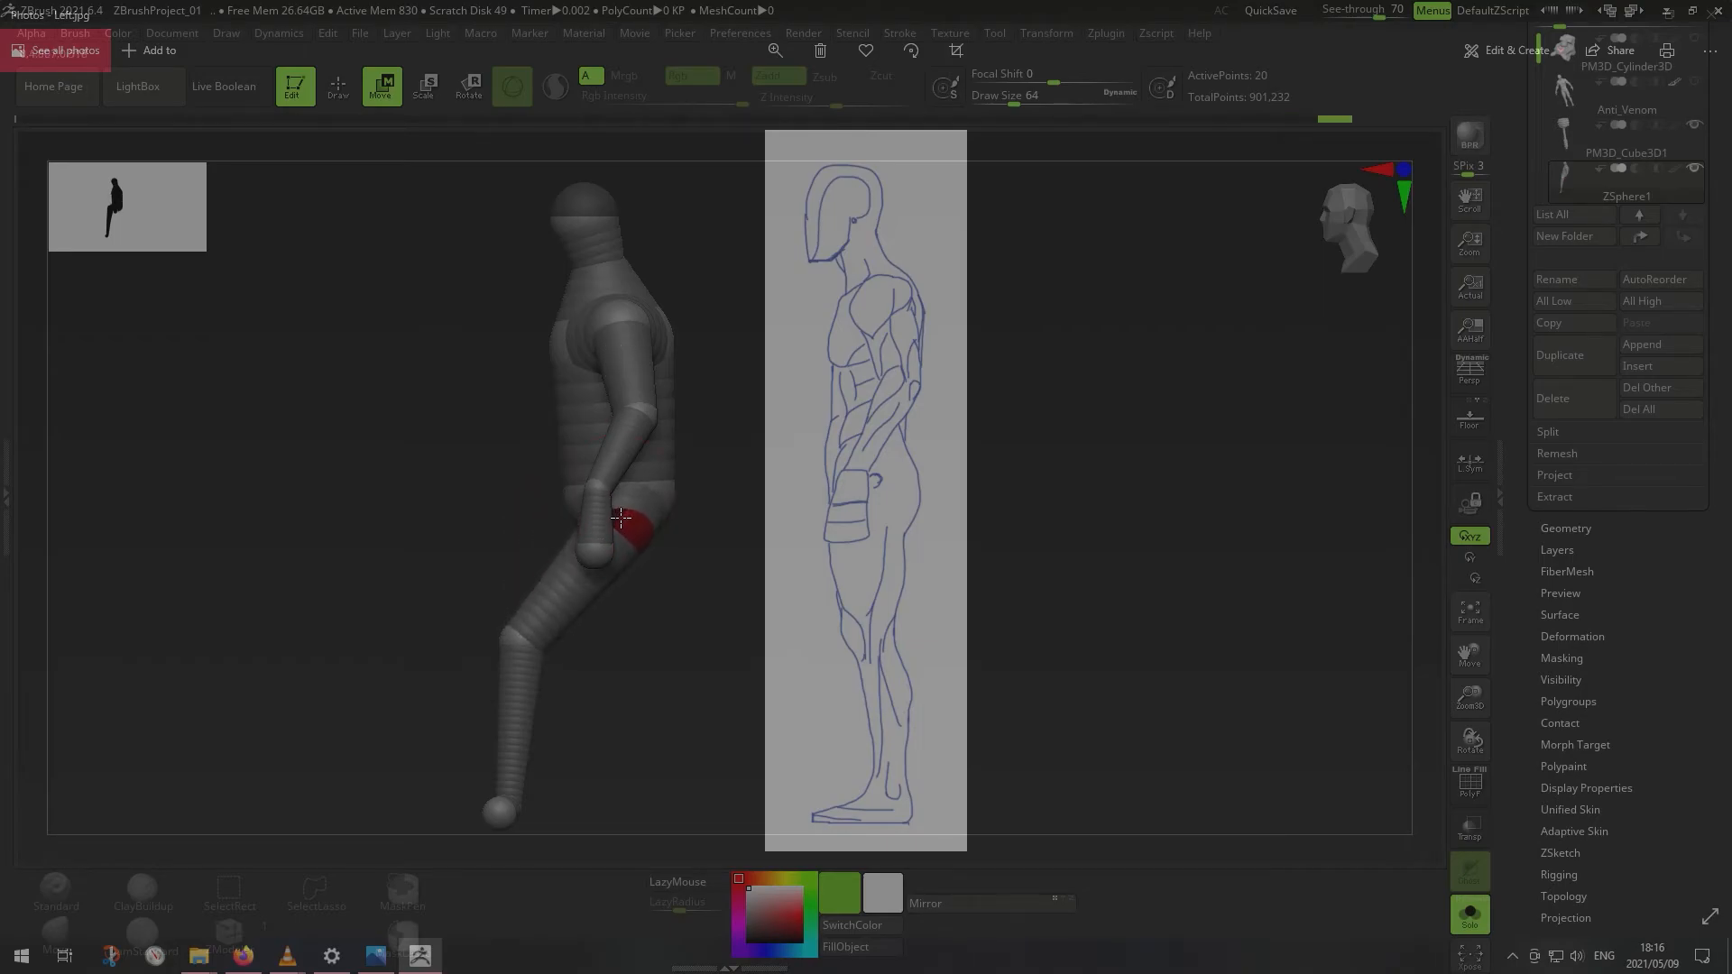
Move the knee and ankle ZSpheres back under the hips and place the toe ZSphere forward to form the foot.
left_click_drag(557, 630, 616, 663)
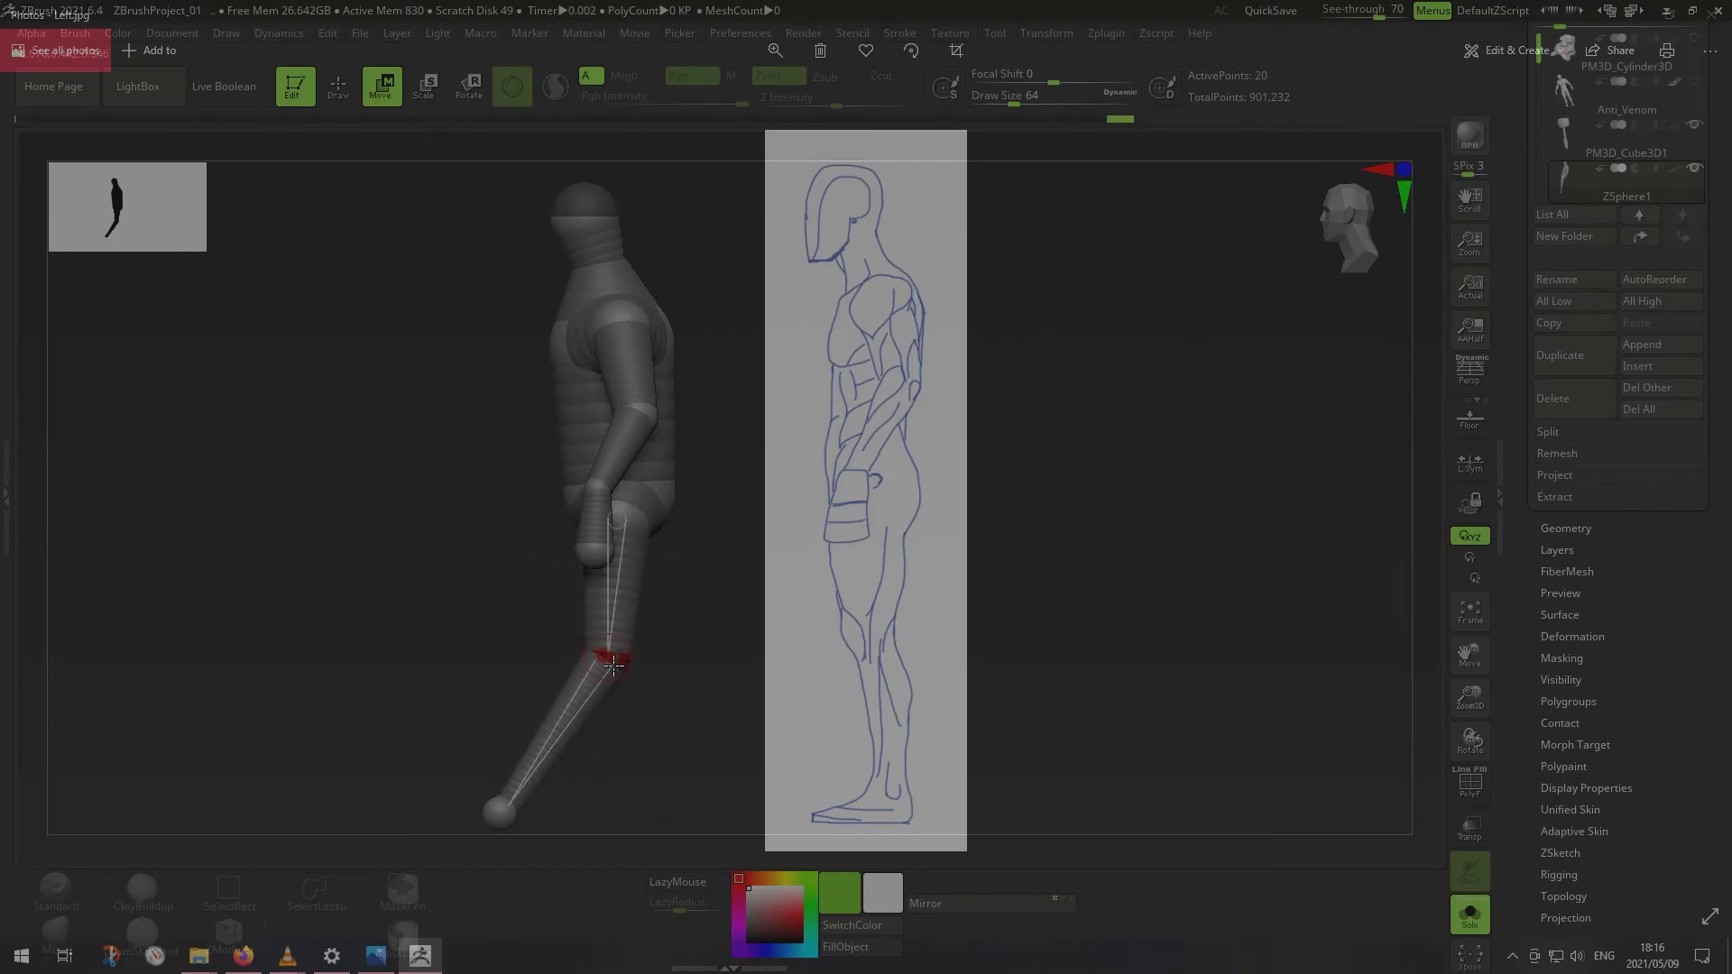
left_click_drag(530, 827, 647, 833)
left_click_drag(426, 792, 510, 829)
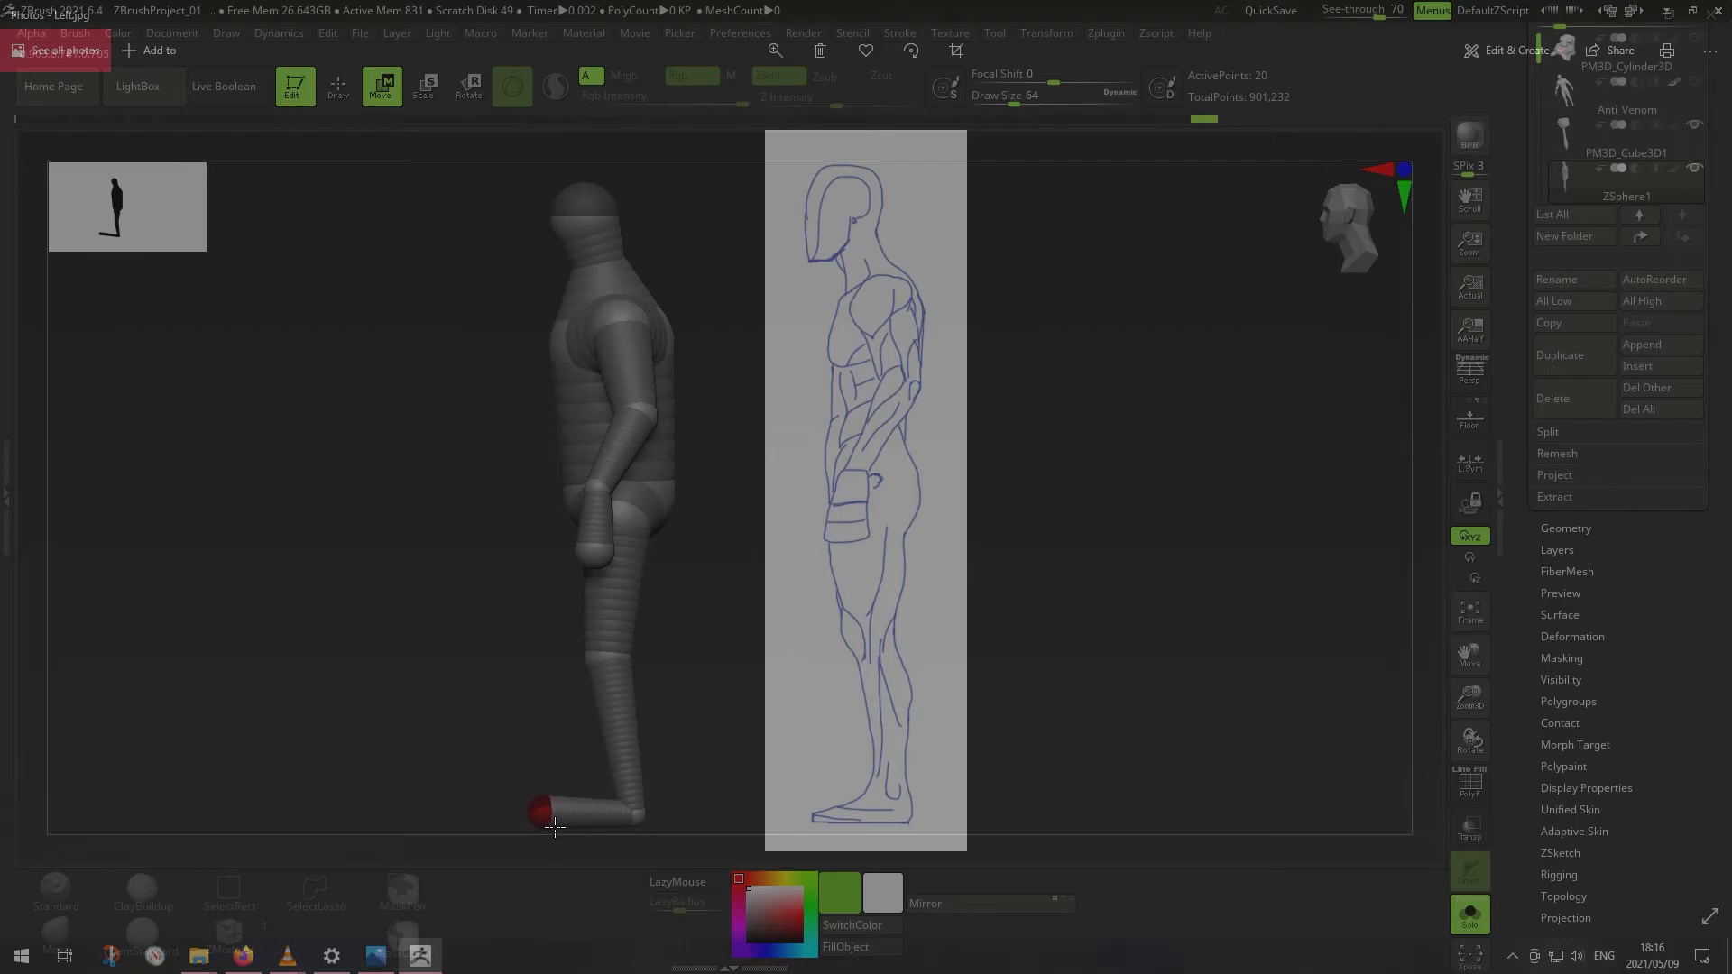
left_click_drag(563, 829, 563, 829)
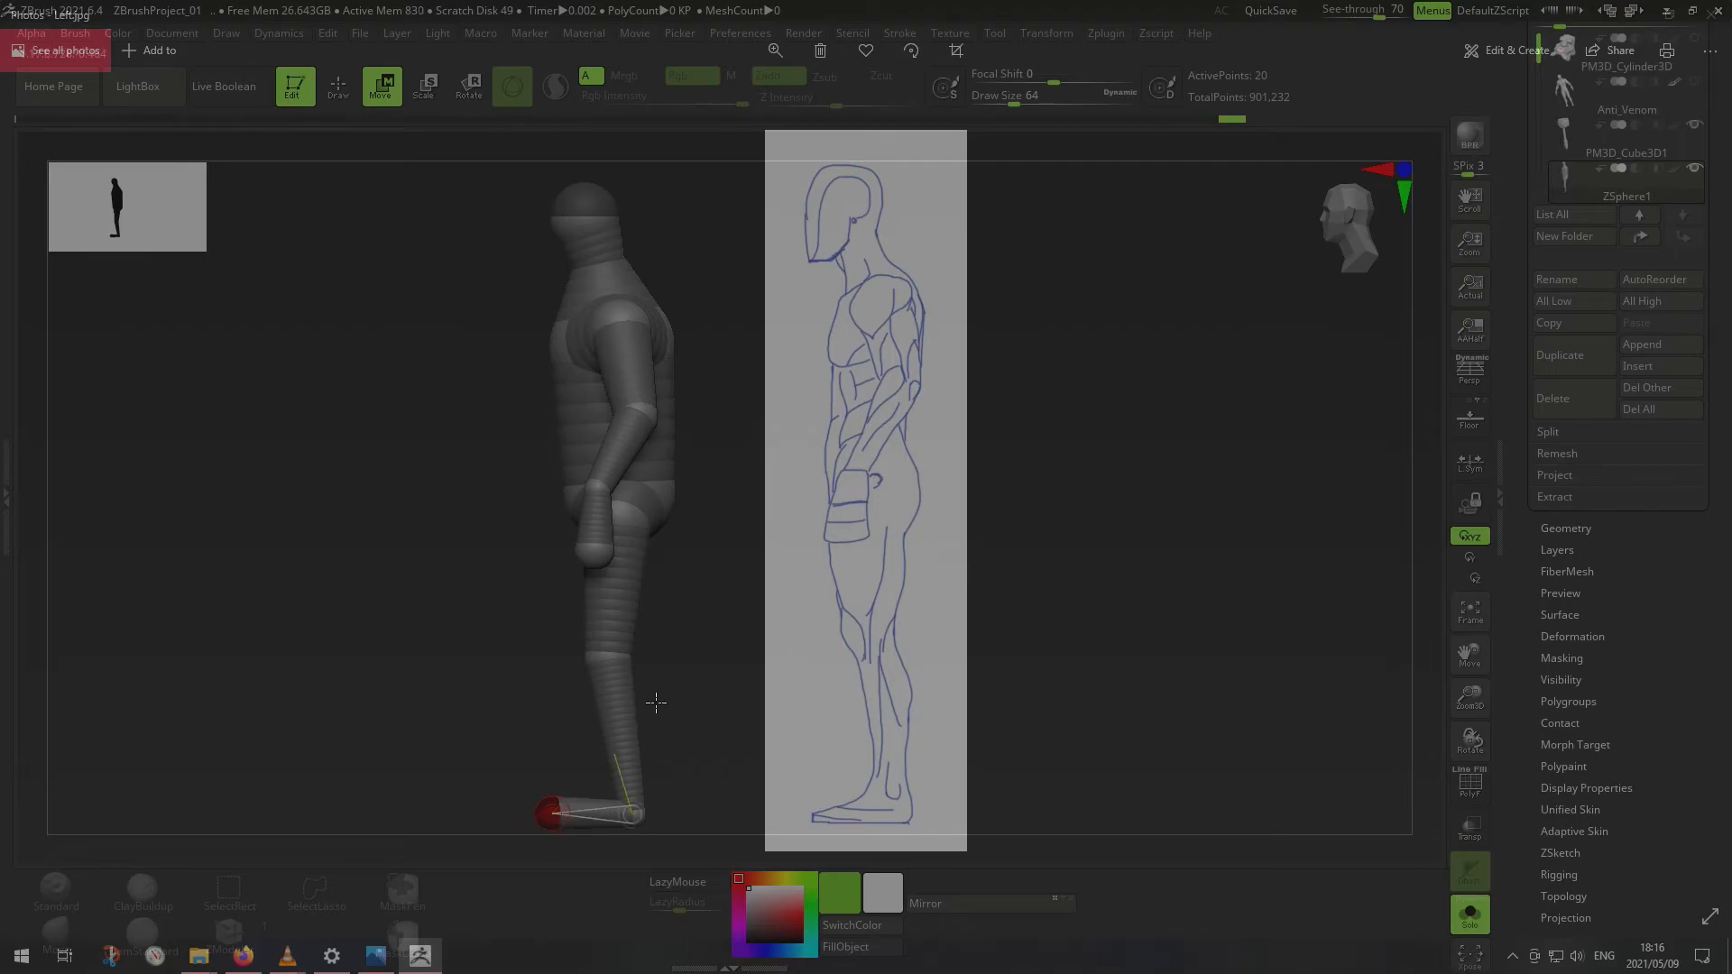
Overlay the figure on the side reference and align the head, shoulder, elbow and hand ZSpheres with the drawing.
left_click_drag(678, 669, 920, 679, "alt")
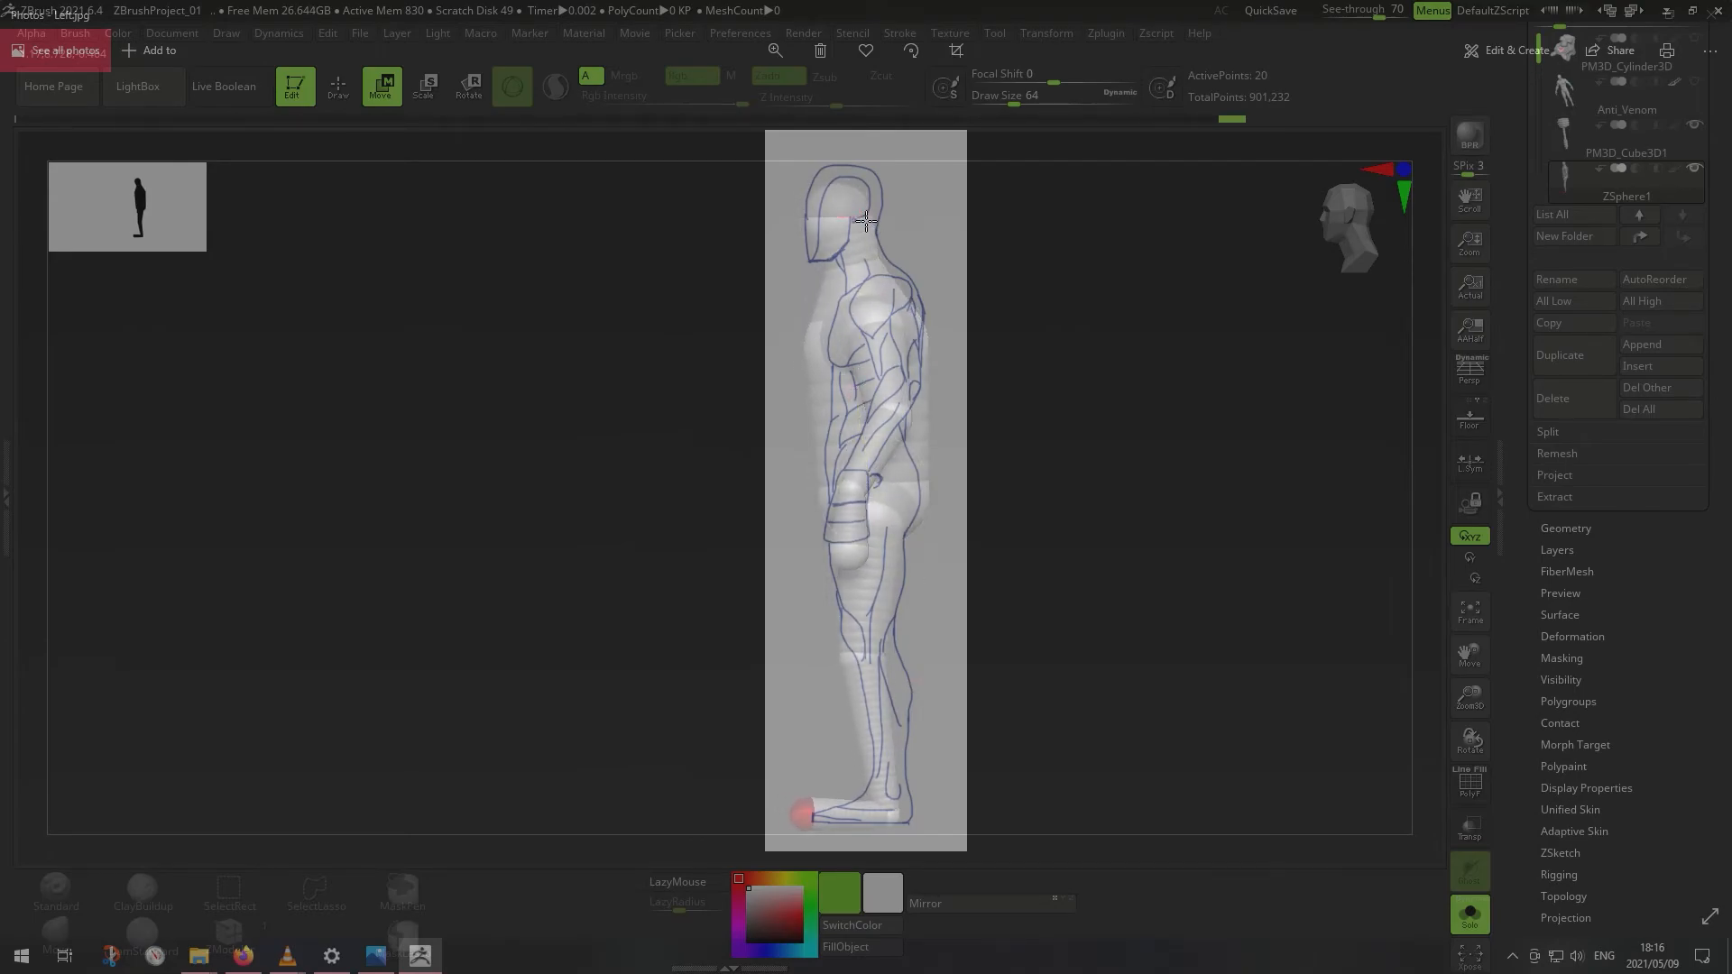
left_click_drag(872, 216, 871, 216)
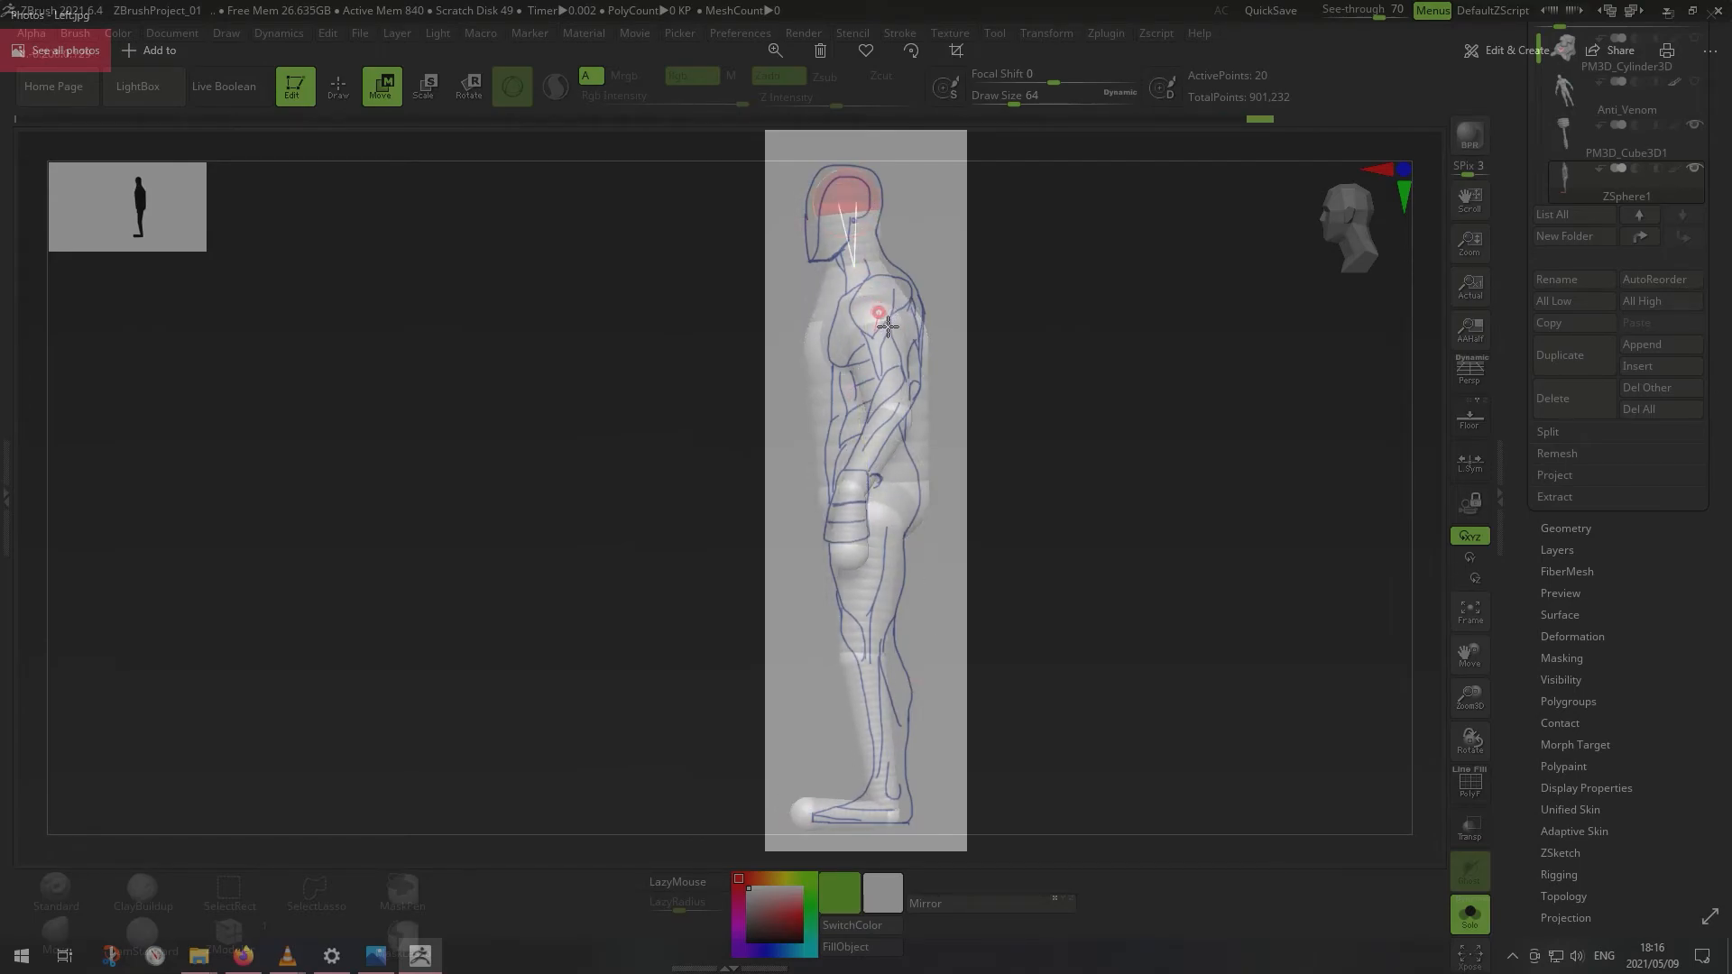
left_click_drag(896, 312, 890, 353)
left_click_drag(912, 430, 859, 559)
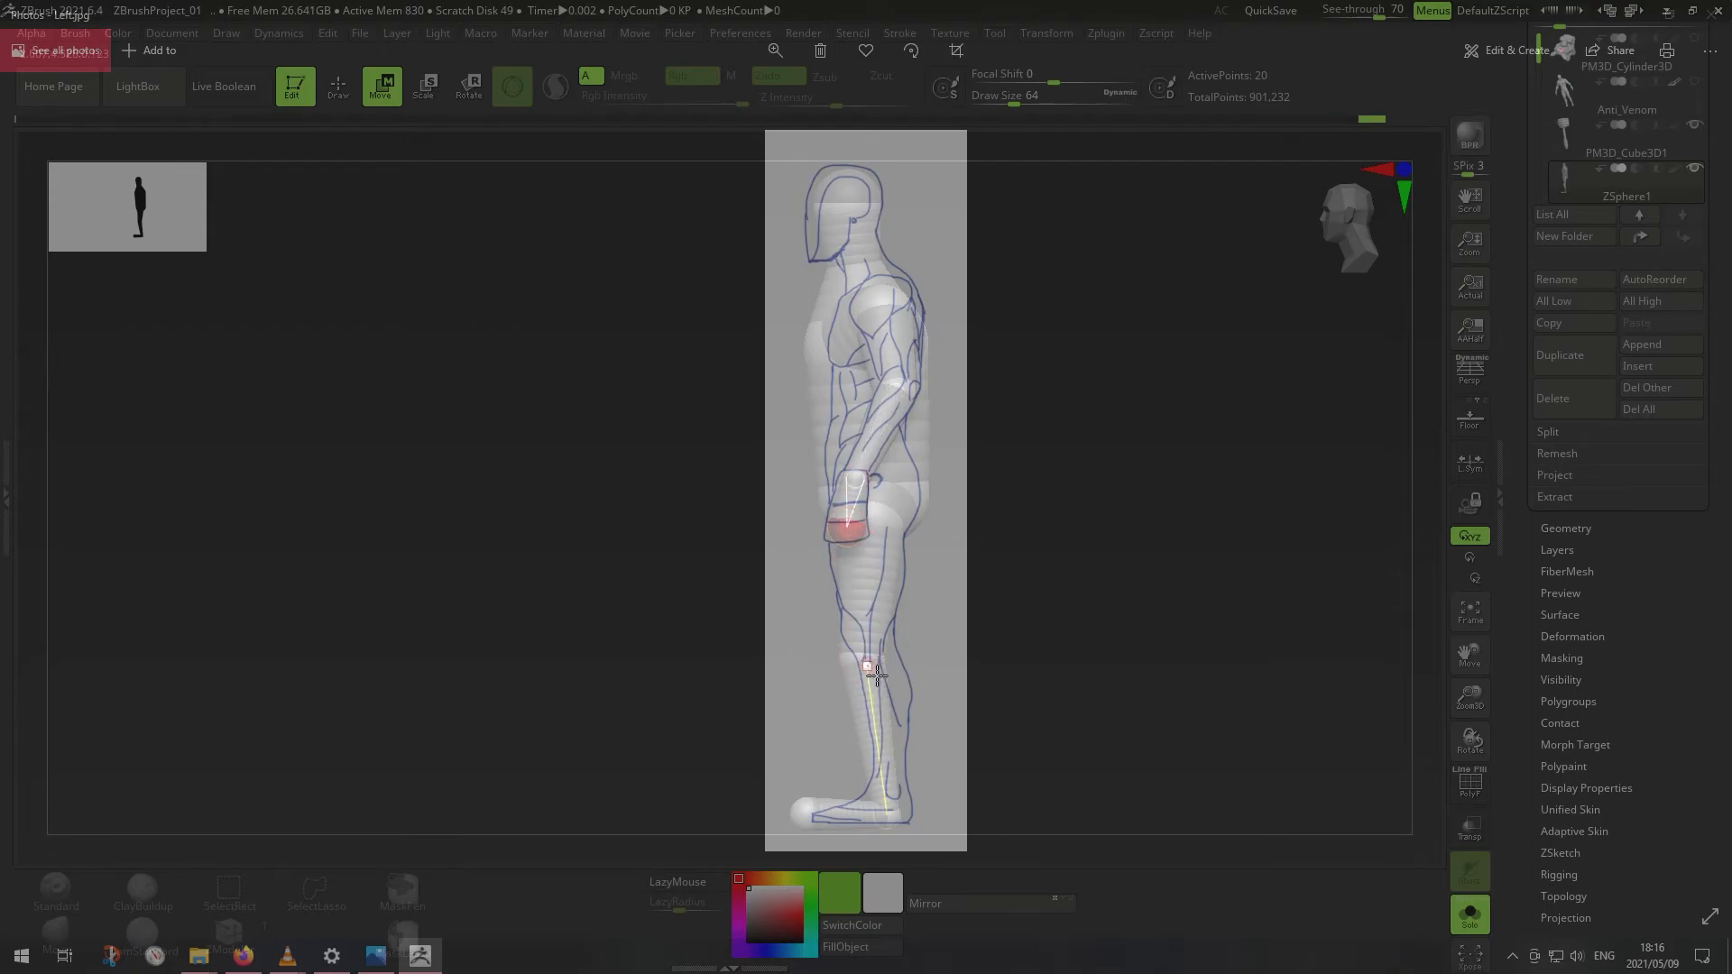
Align the knee, ankle and toe ZSpheres with the side reference and scale the toe ZSphere down to the foot's tip.
left_click_drag(869, 666, 874, 645)
left_click_drag(893, 771, 909, 825)
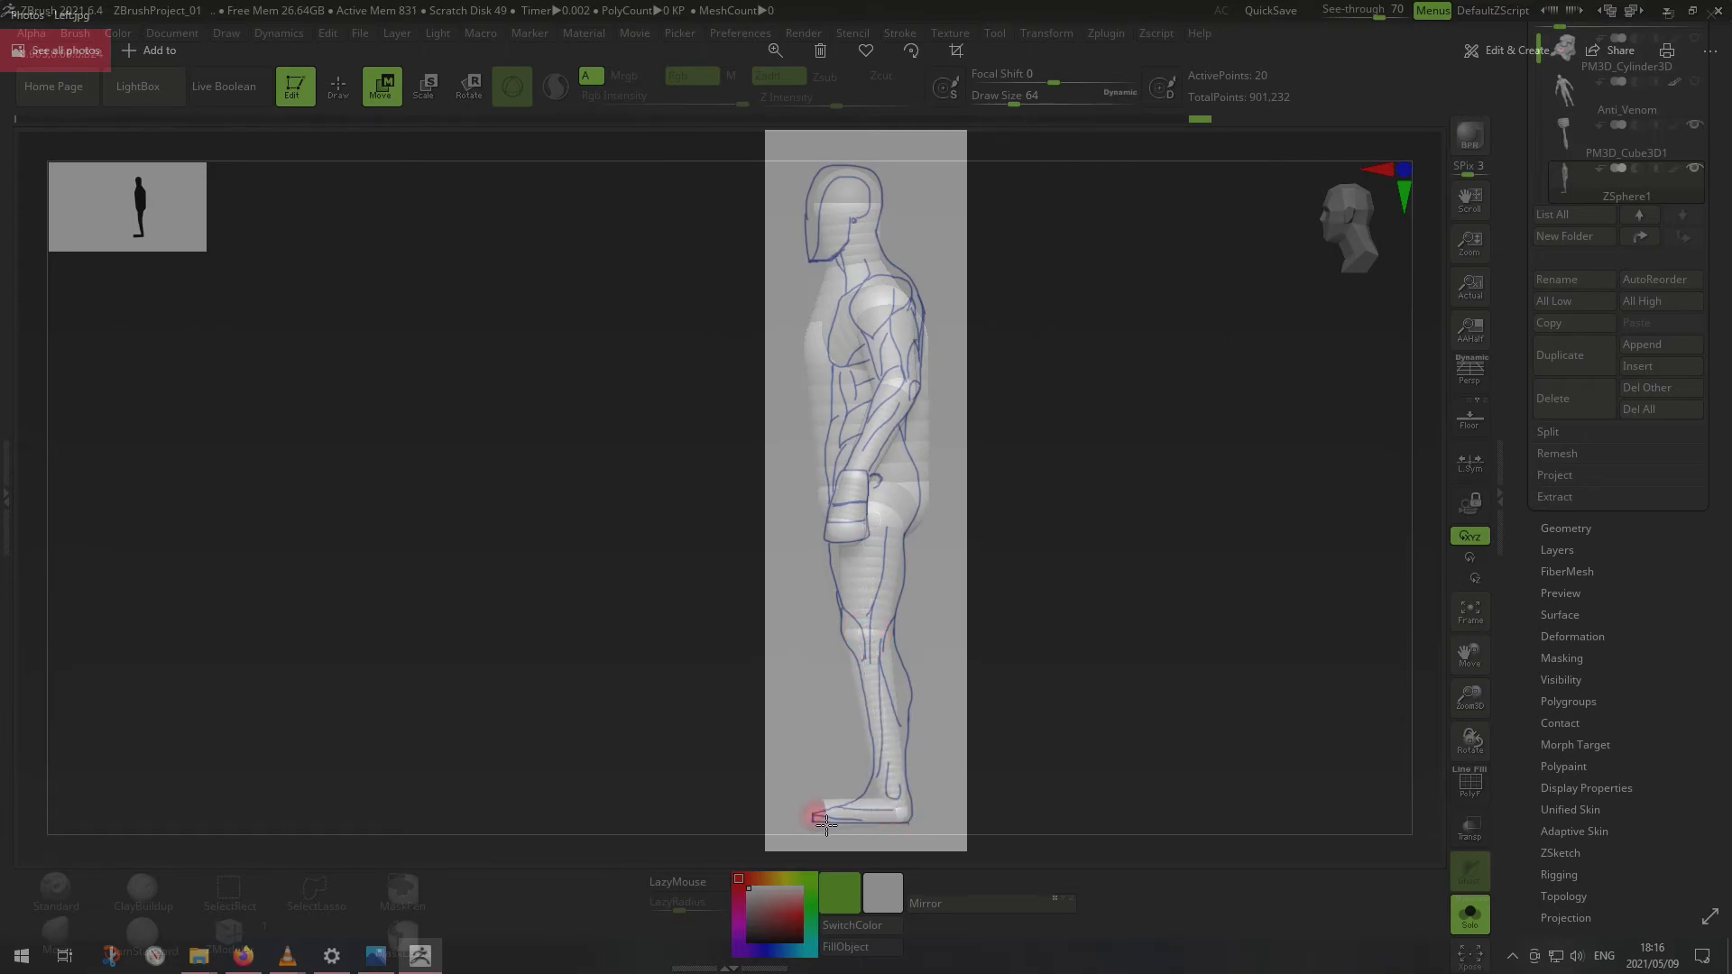
key("e")
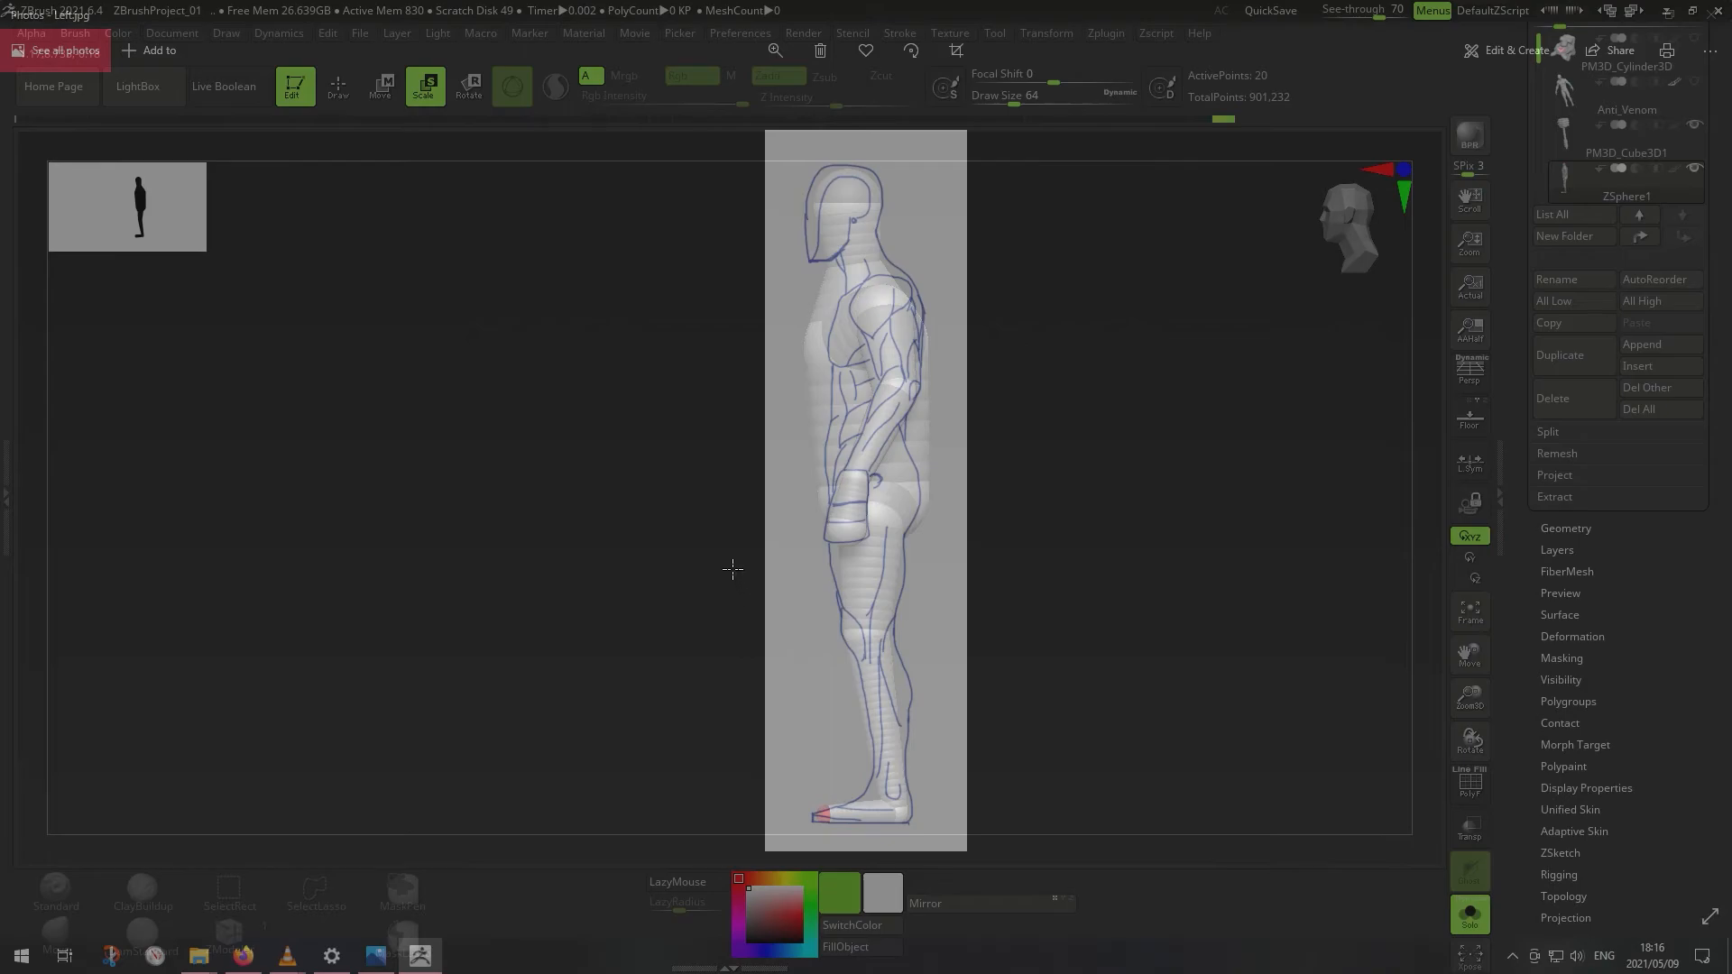
Move the figure off the side reference and set See-through to 0.
left_click_drag(920, 604, 634, 608, "alt")
left_click_drag(1370, 9, 1290, 203)
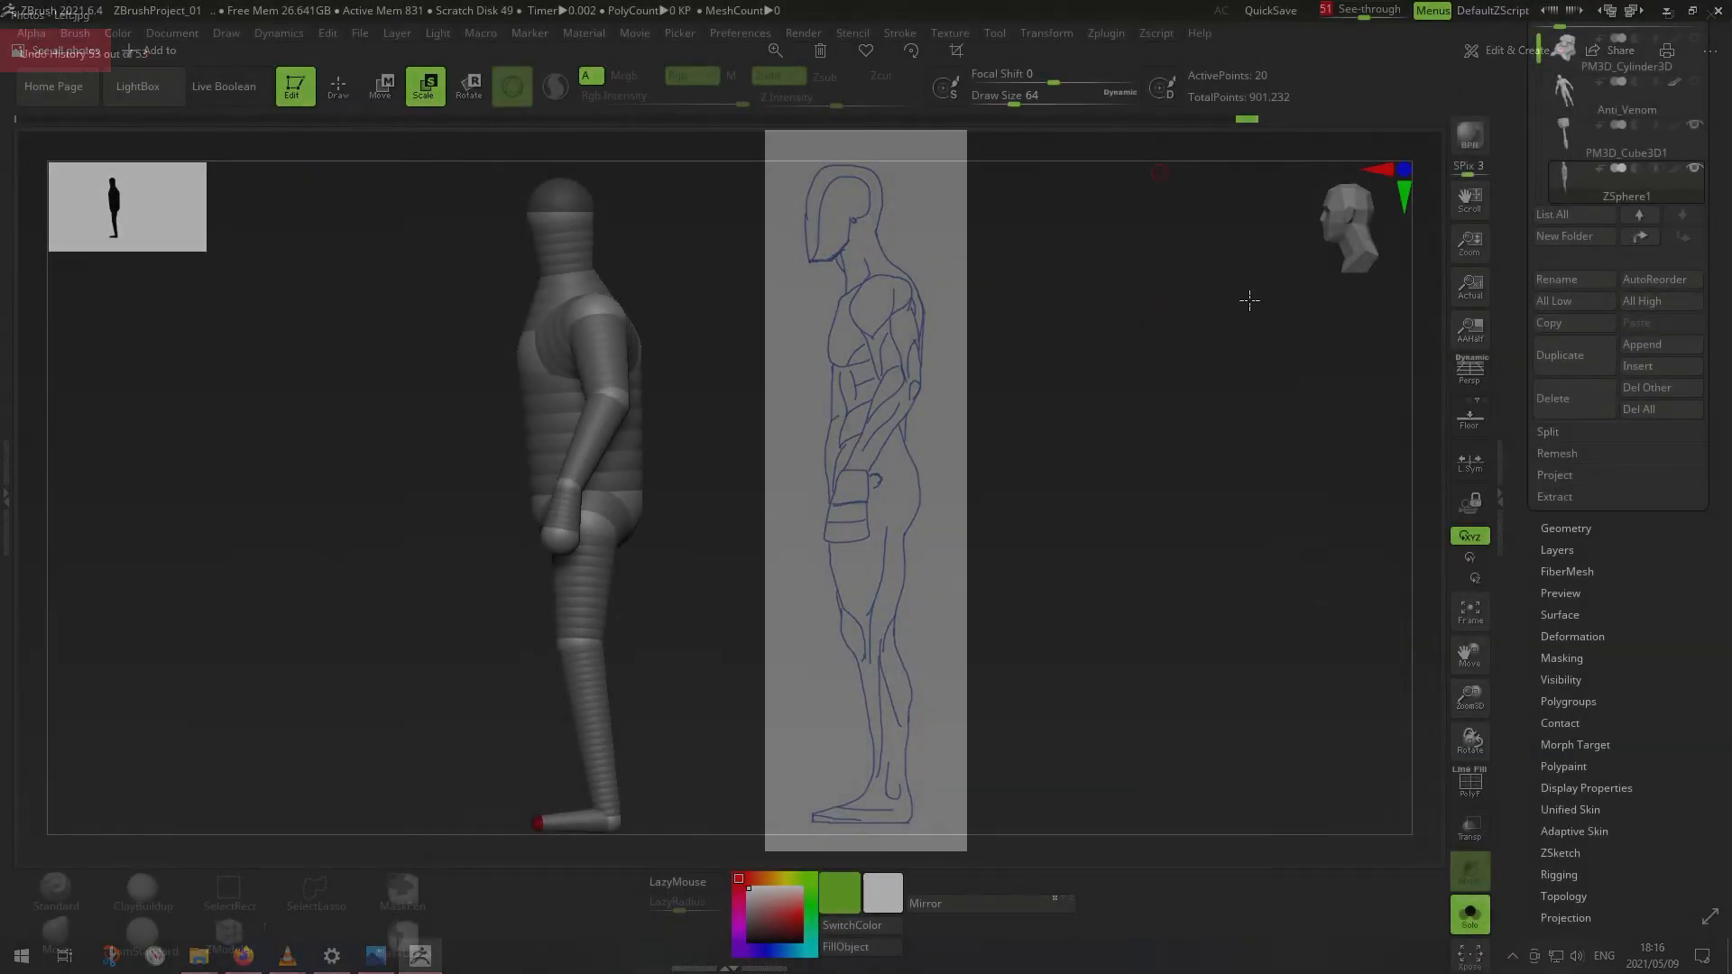
key("s")
left_click_drag(1176, 437, 1201, 441)
left_click_drag(1359, 13, 1351, 13)
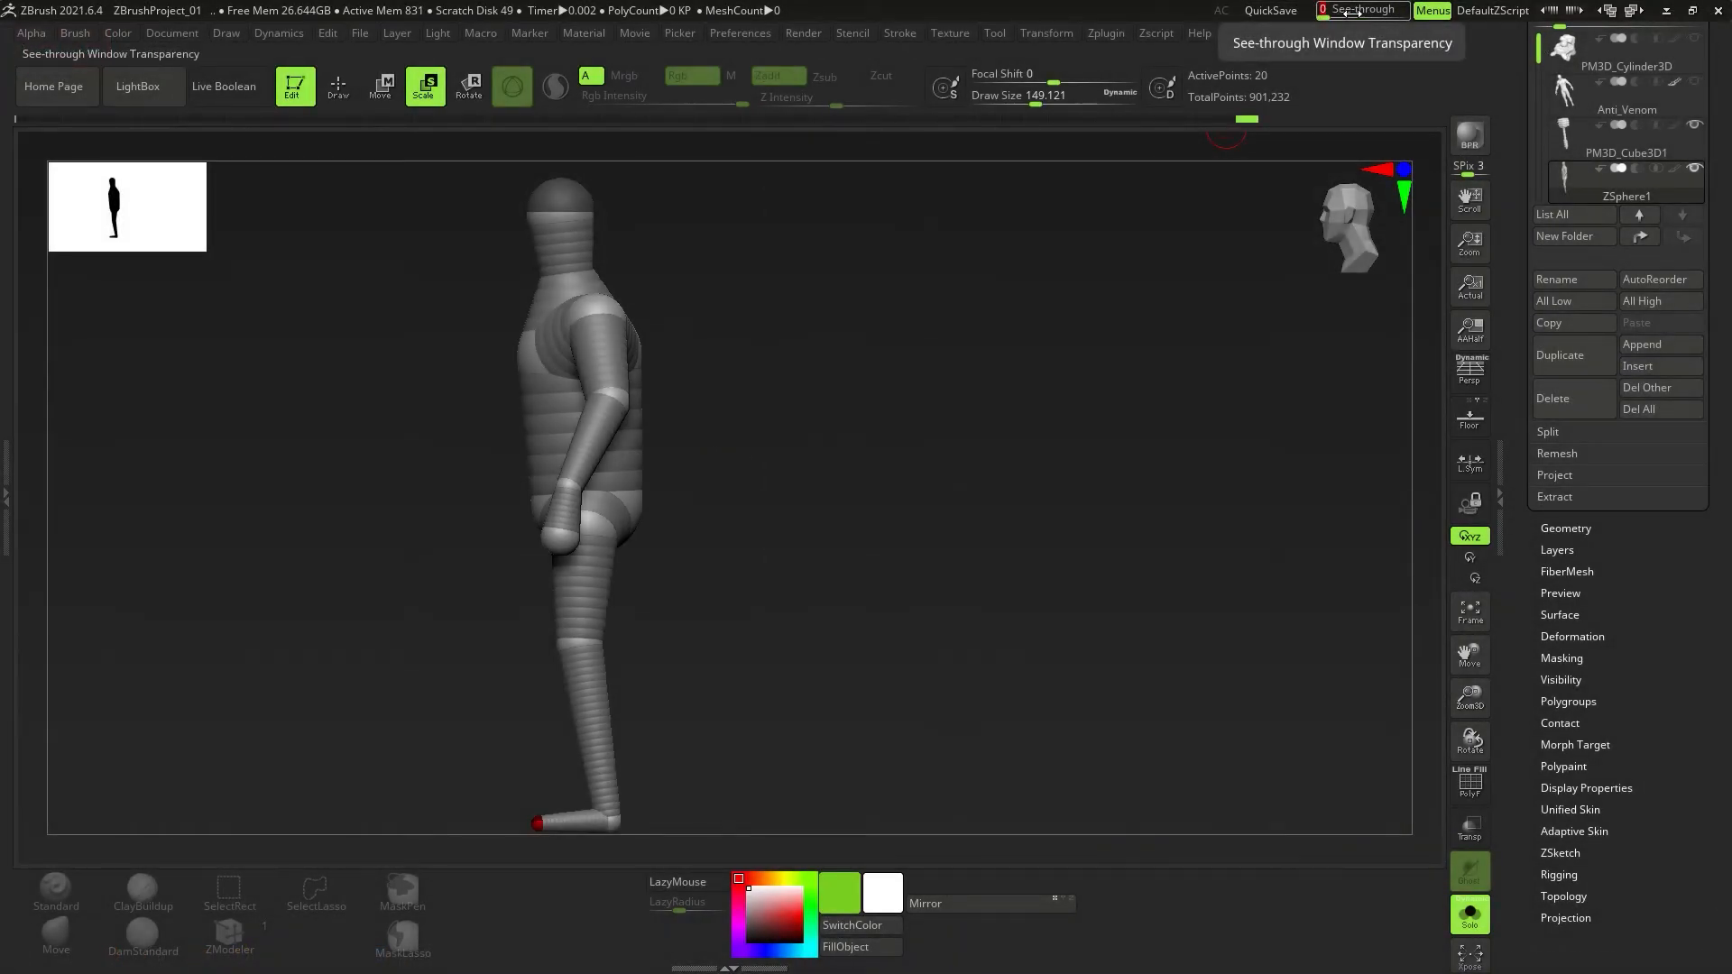
Examine the ZSphere figure from the side and front, toggling Solo and PolyFrame off and back on.
left_click_drag(704, 417, 672, 508)
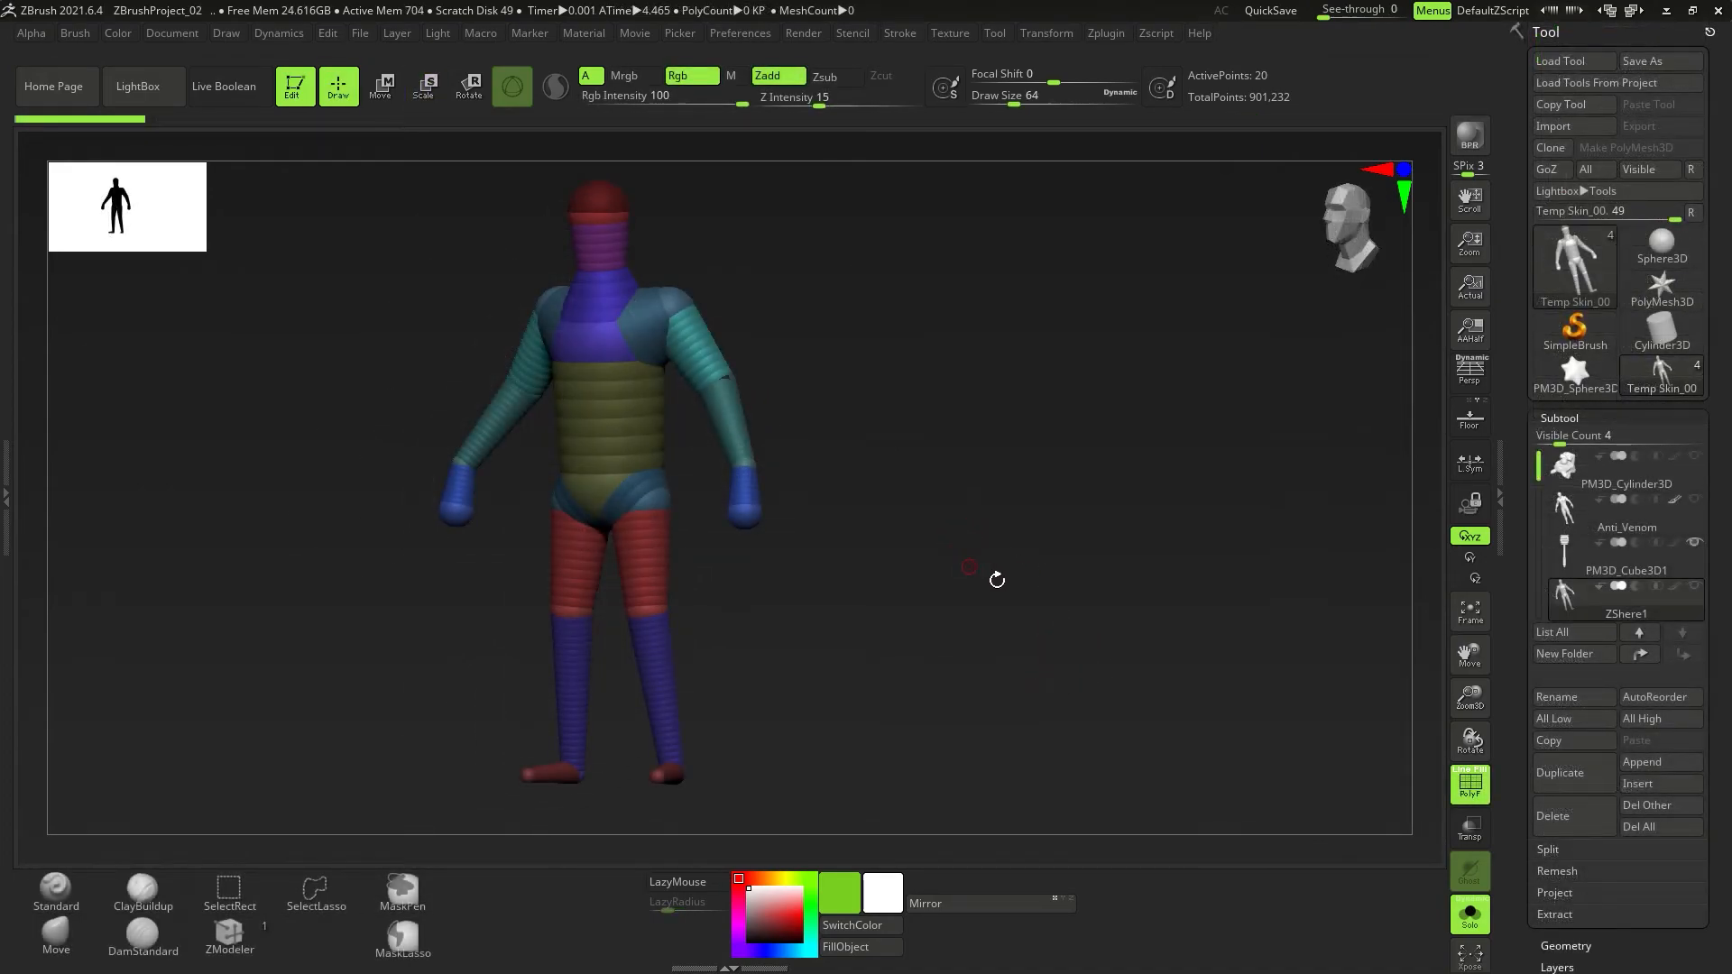
left_click_drag(717, 525, 872, 529)
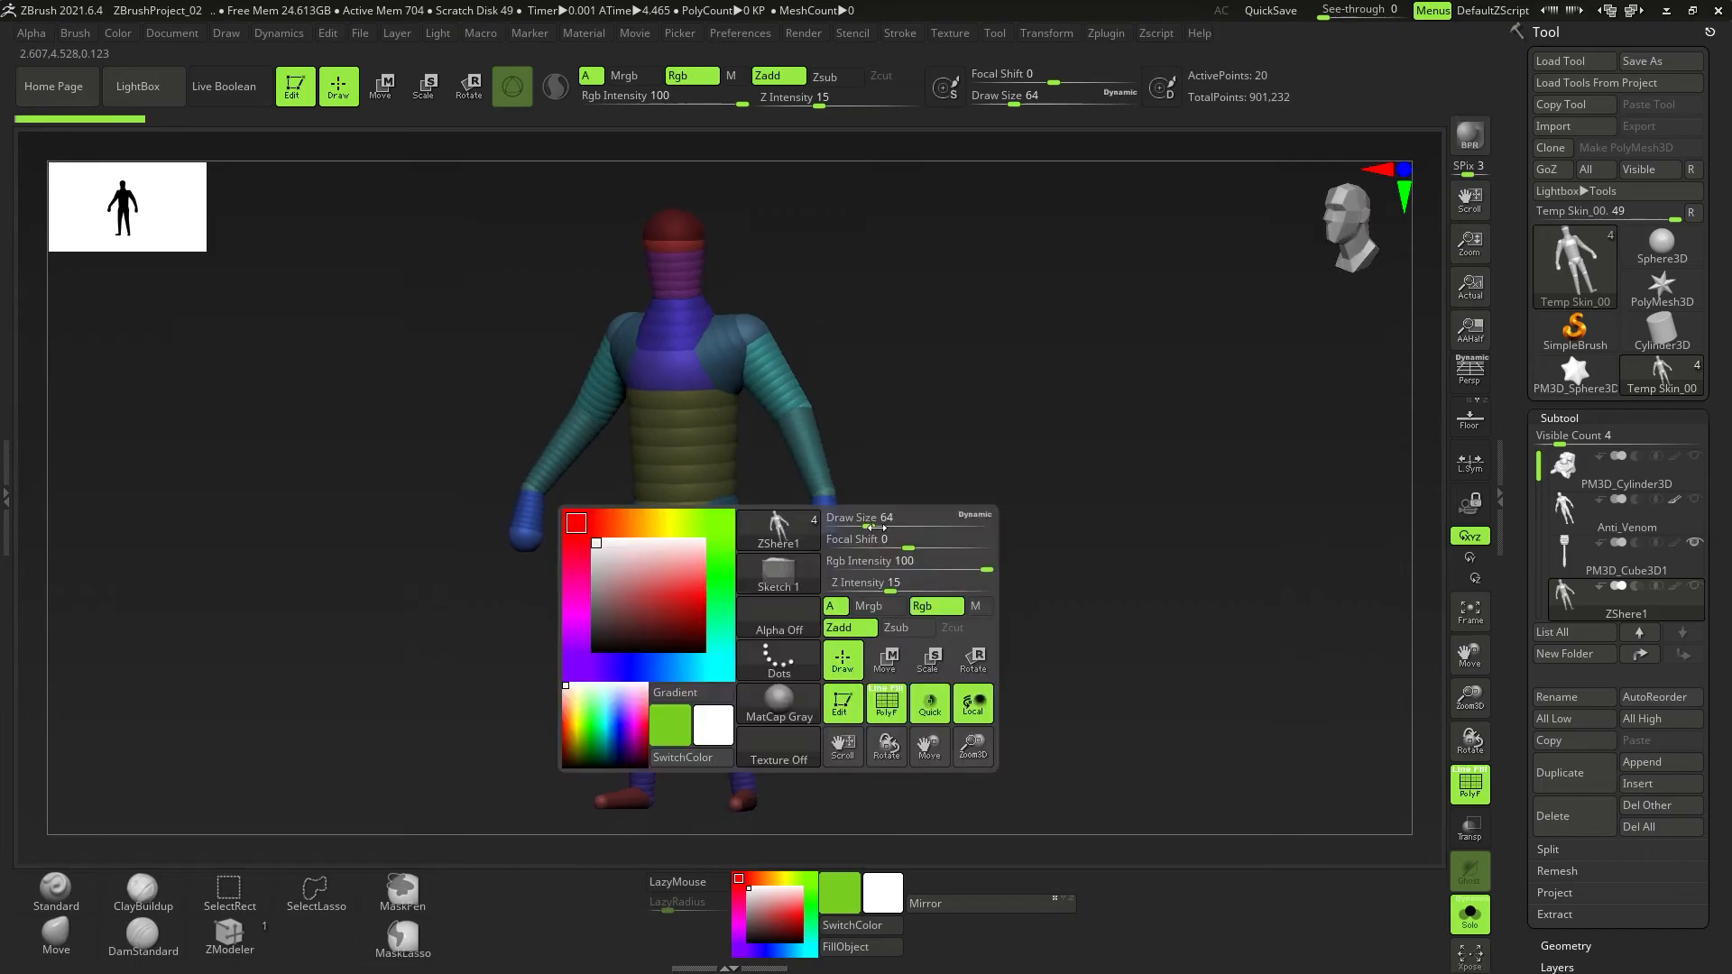
left_click(1470, 914)
left_click_drag(1153, 703, 895, 566)
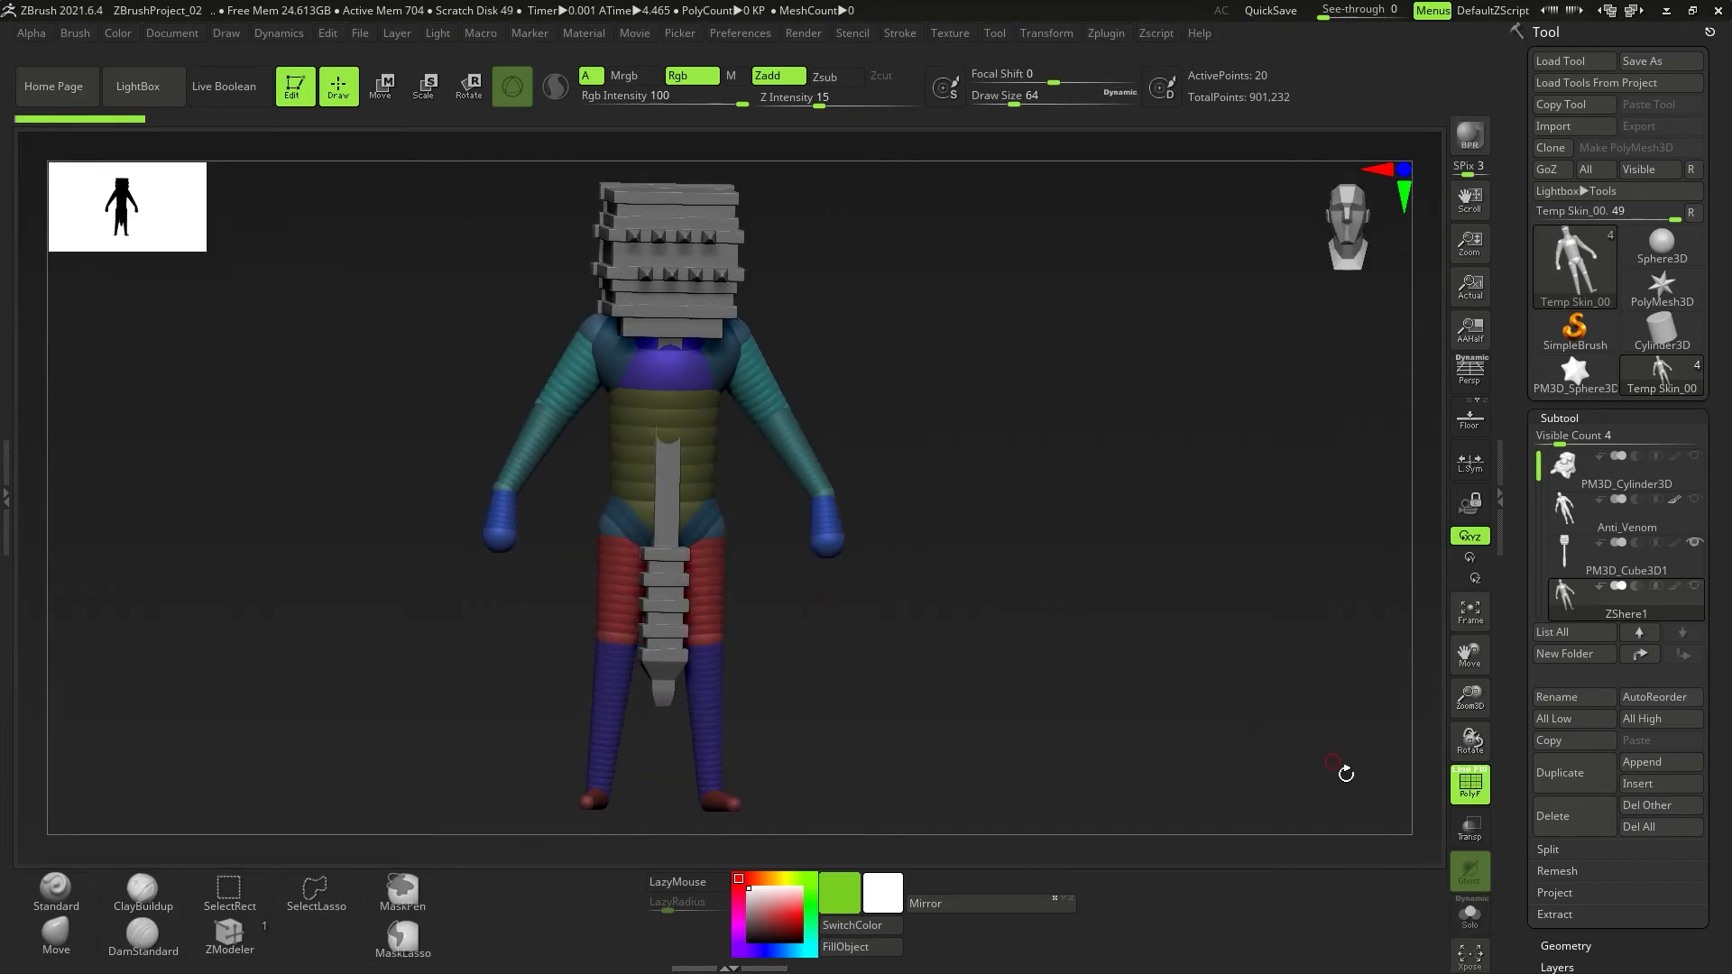
key("shift+f")
mouse_move(1207, 704)
left_mouse_down()
mouse_move(1164, 707)
mouse_move(1195, 717)
left_mouse_up()
key("shift+f")
left_click(1485, 914)
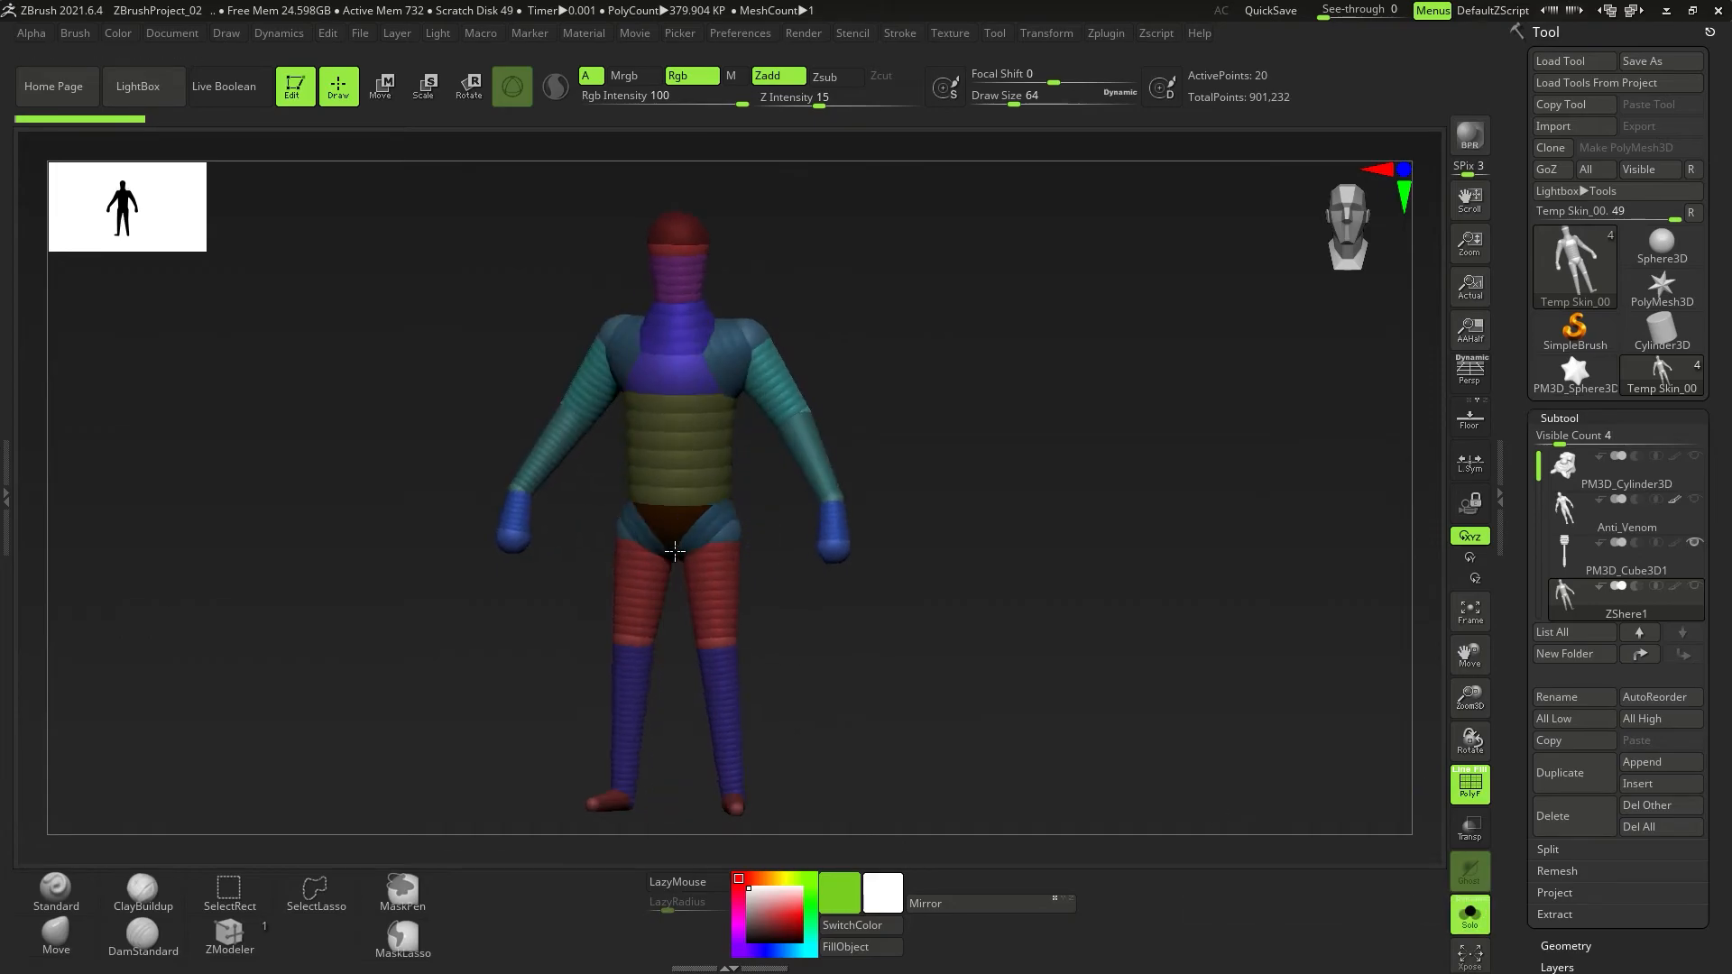
key("ctrl")
right_click_drag(948, 438, 1070, 513)
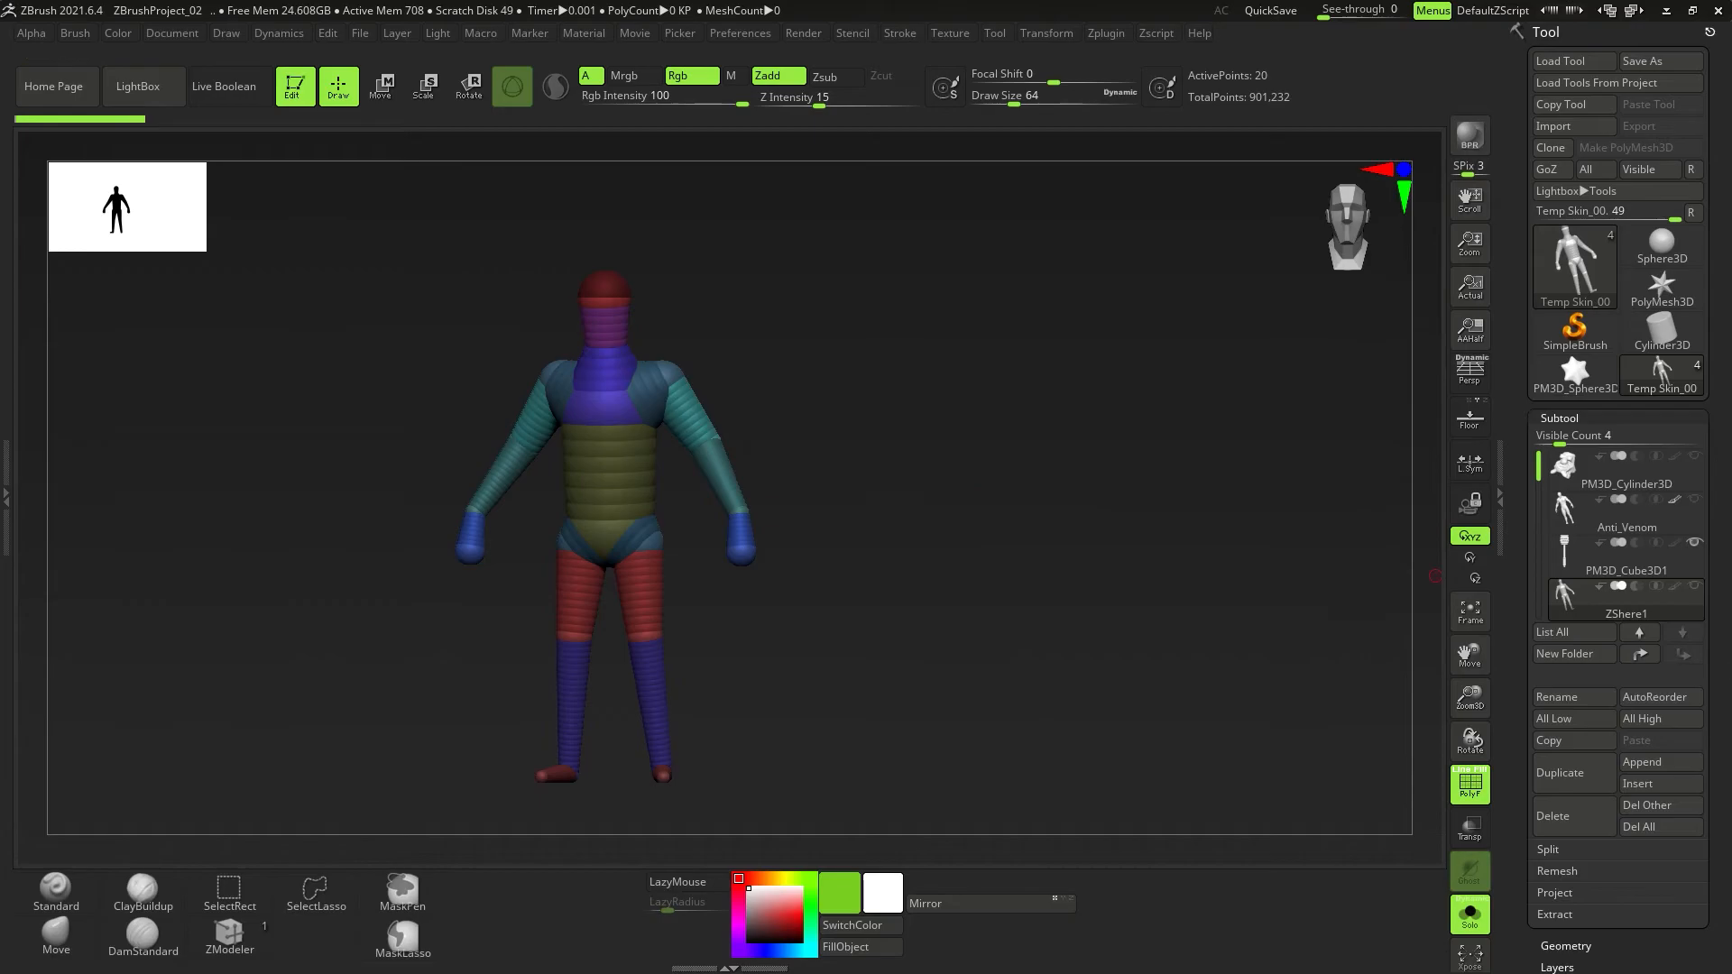
Turn on the Adaptive Skin preview for the ZSphere figure.
scroll(1624, 632, "down", 5)
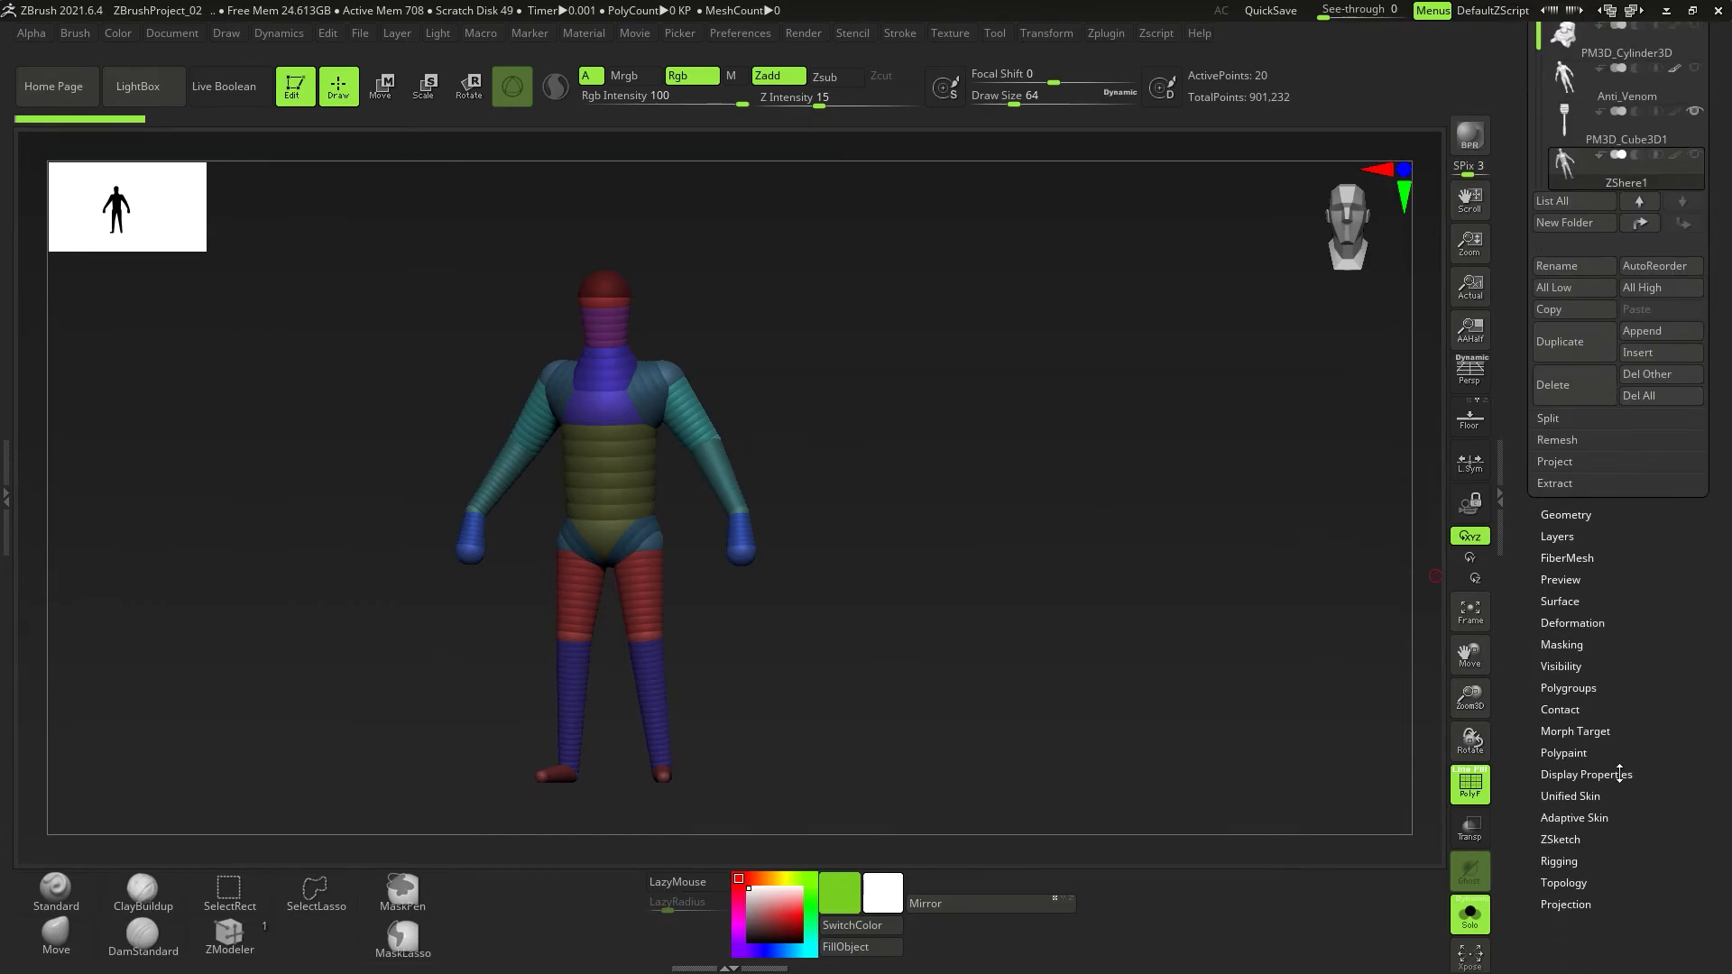
left_click(1574, 819)
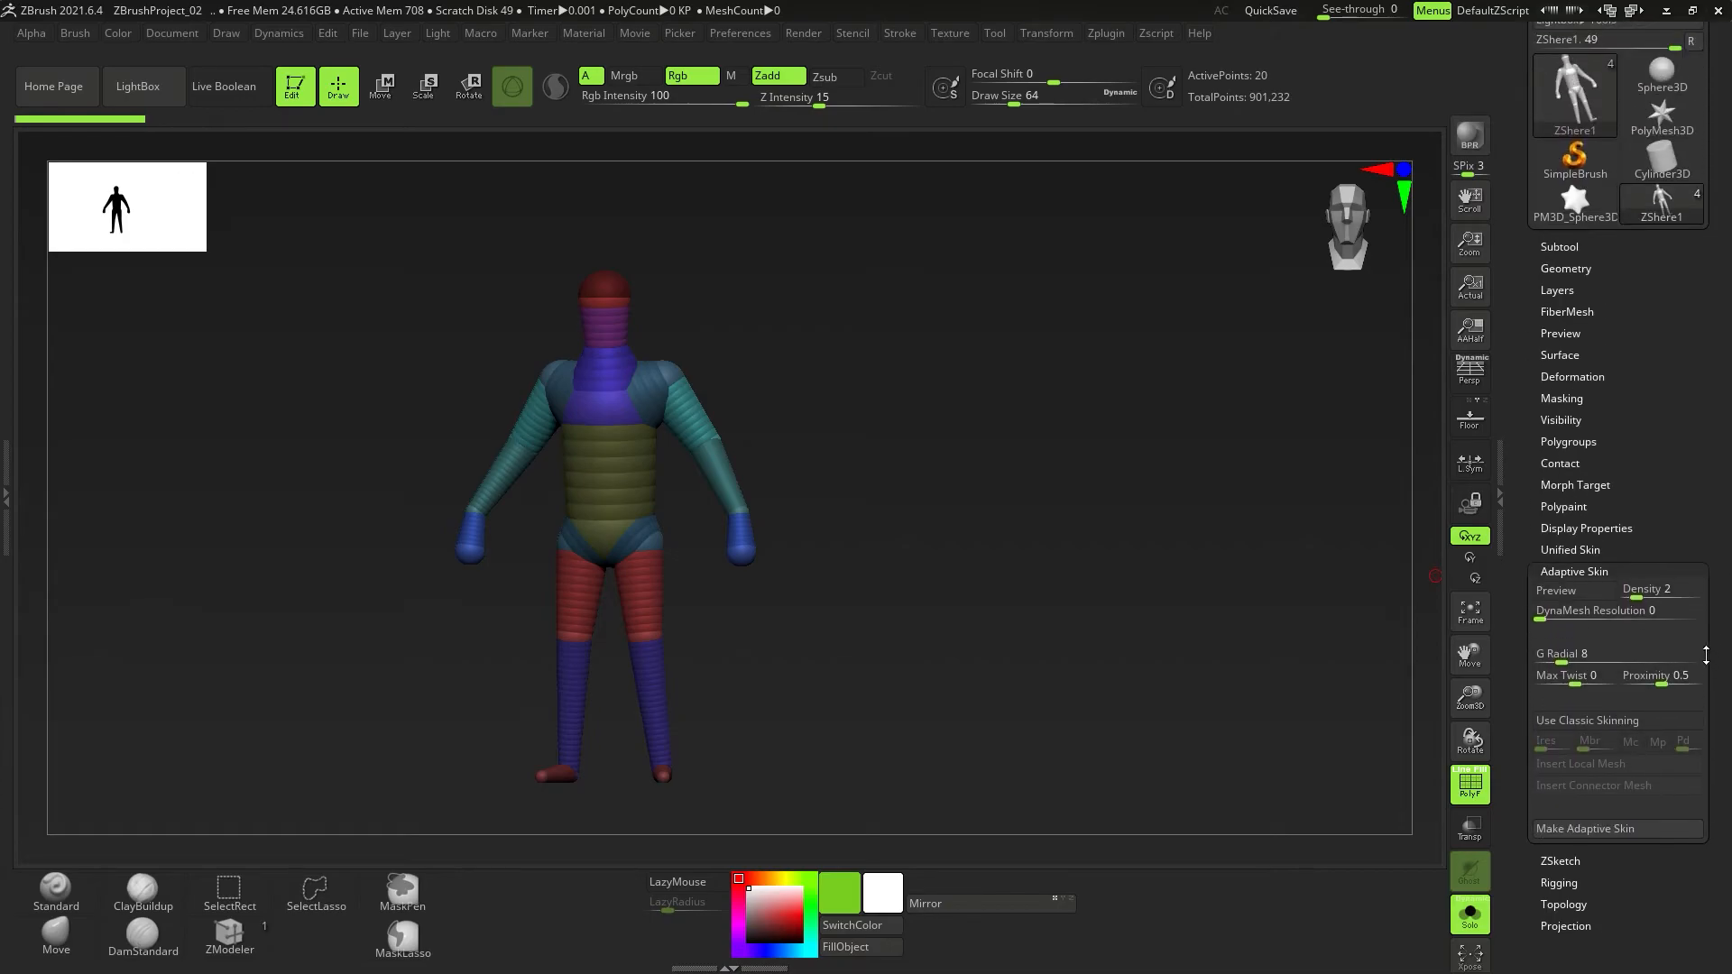
left_click(1570, 593)
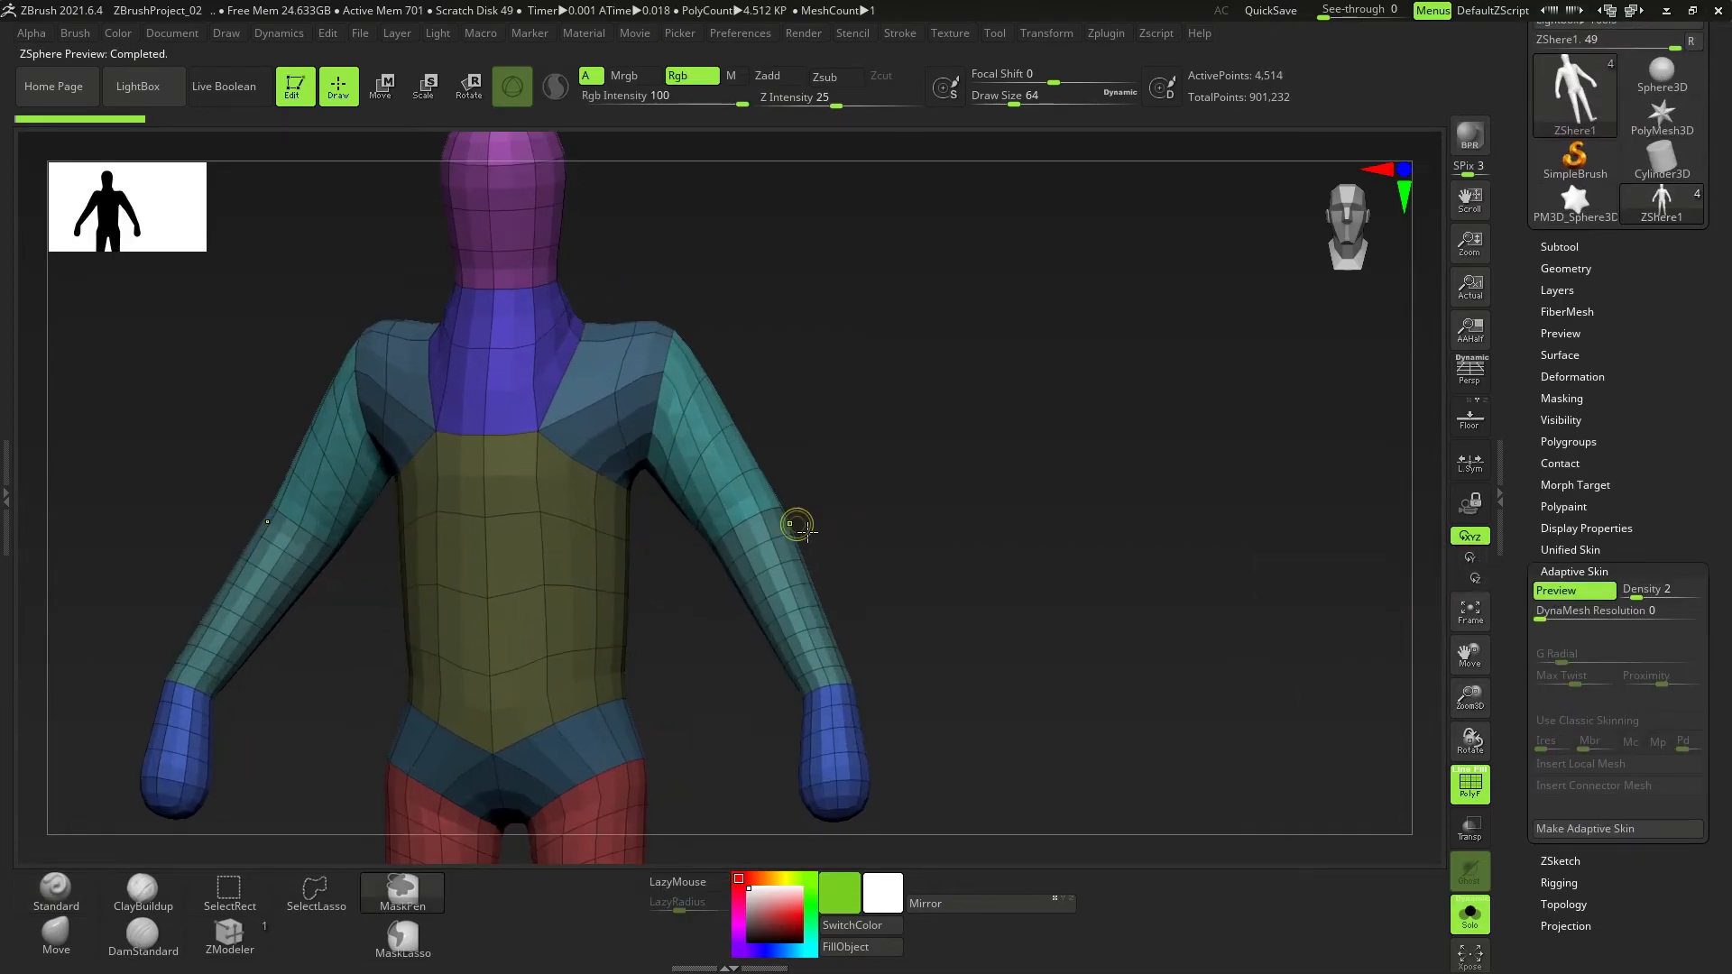
Try a DynaMesh resolution of 208 for the figure's adaptive skin and reset it to 0.
left_click(1587, 614)
type("848")
key("Return")
left_click(1598, 611)
type("2")
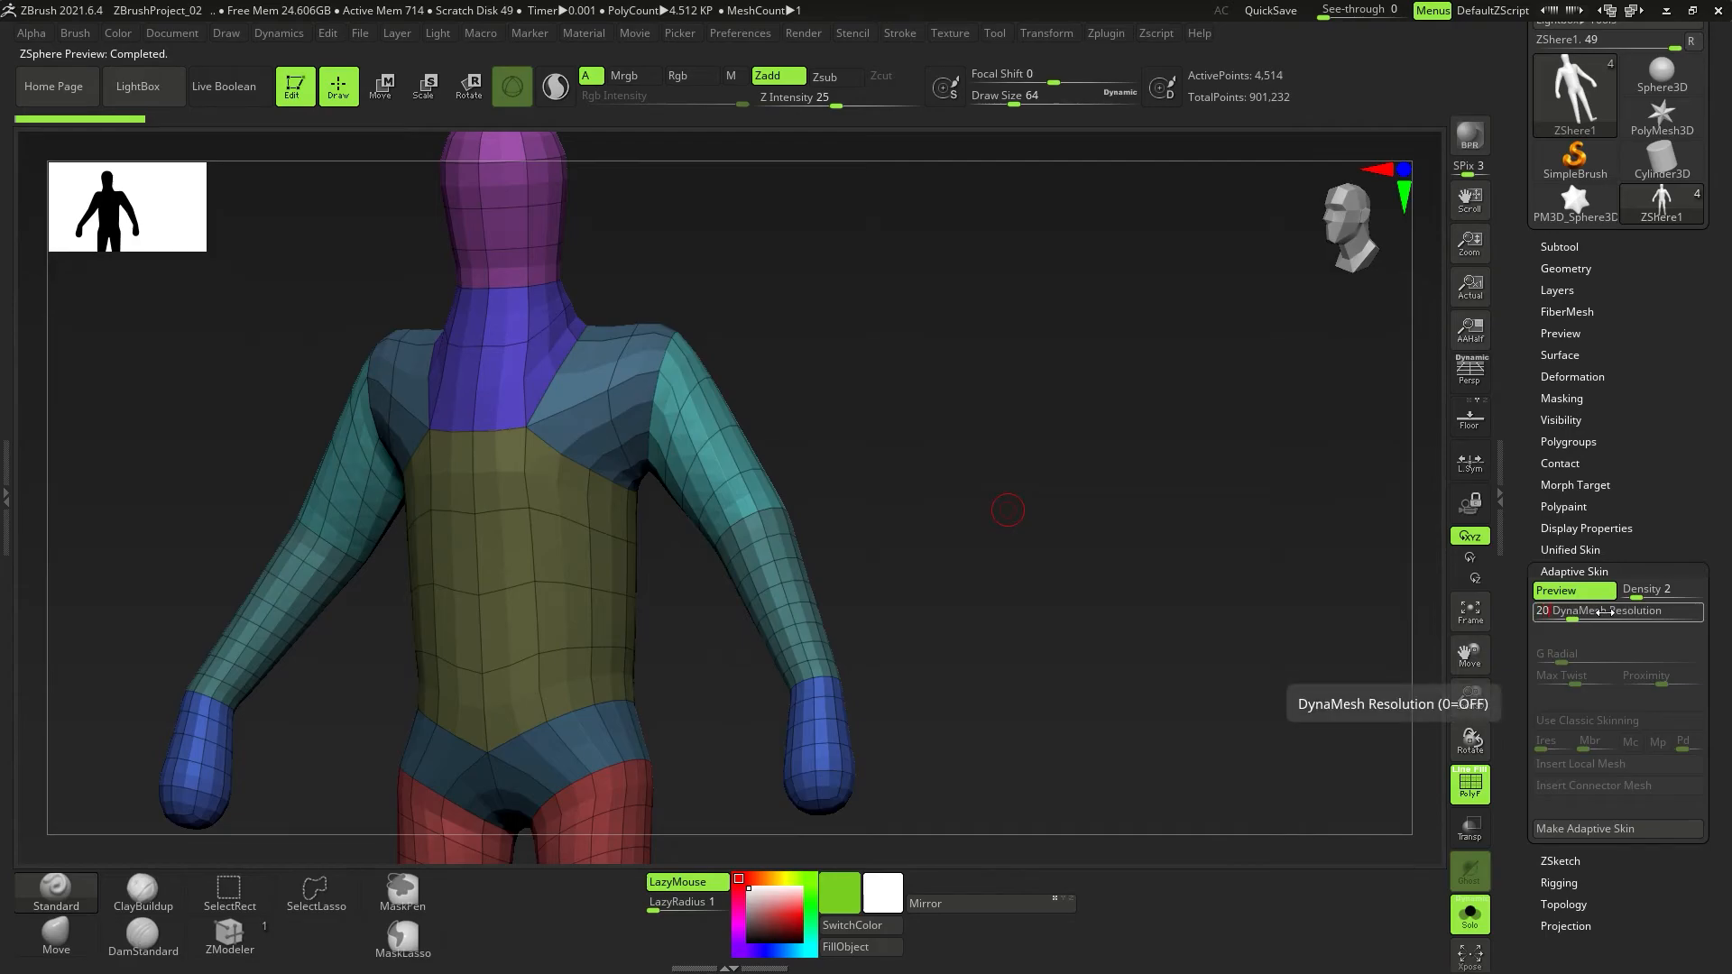
type("08")
key("Return")
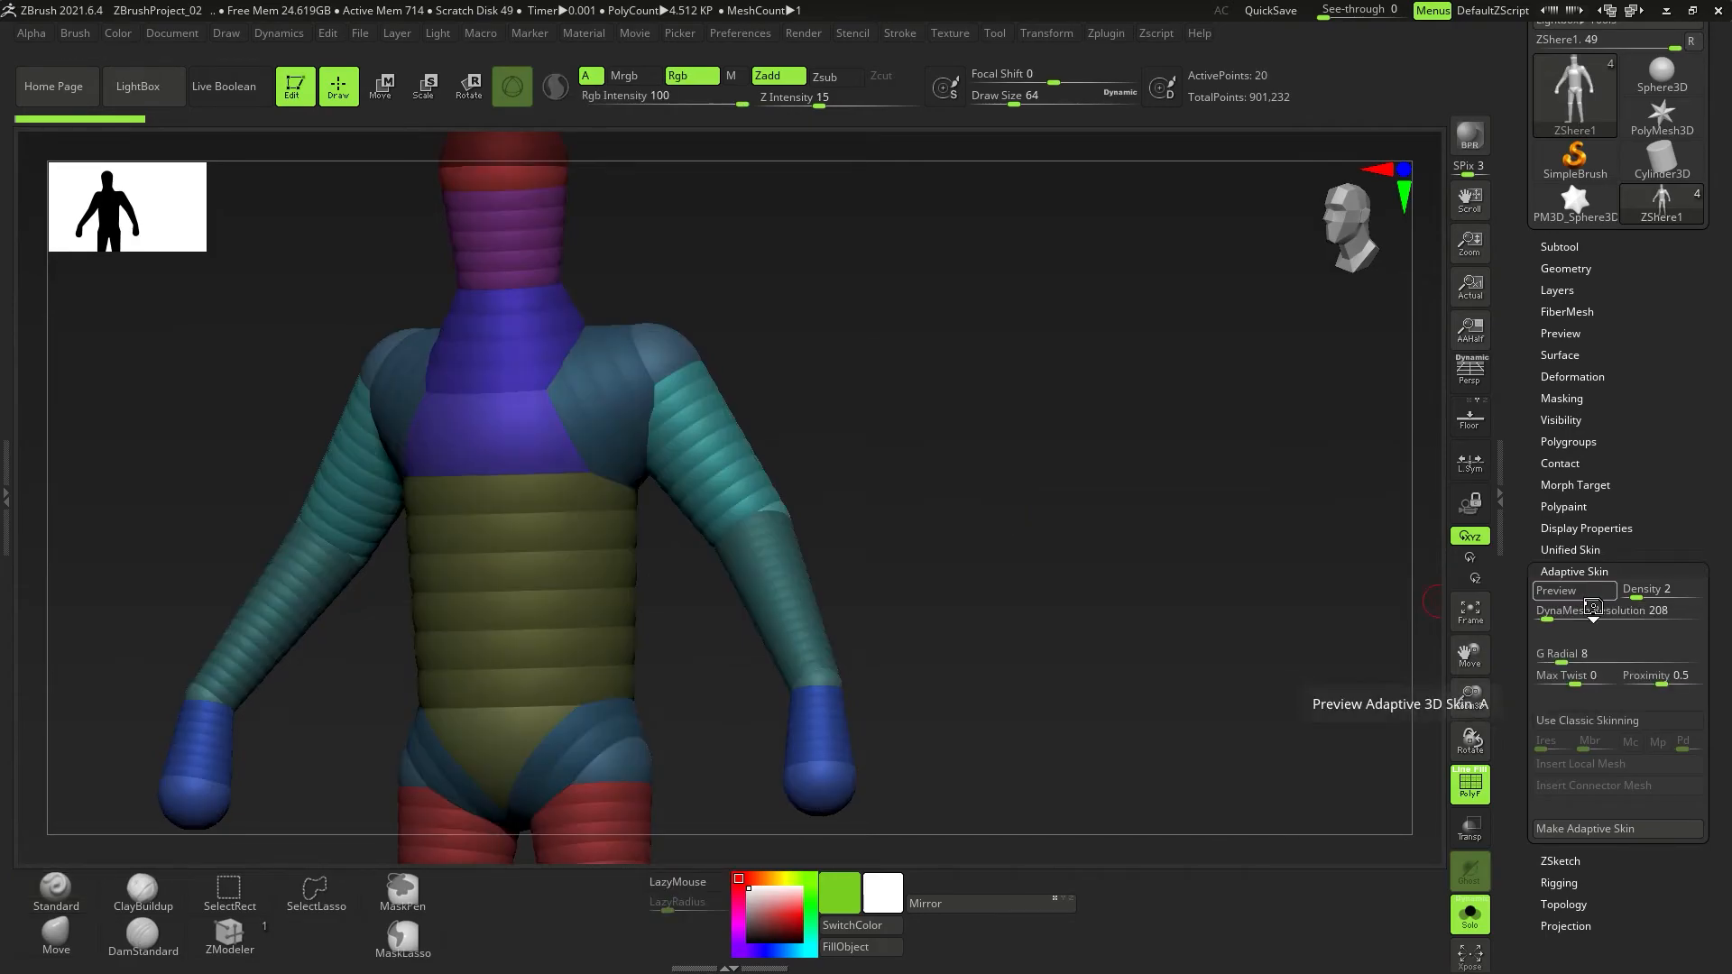
left_click(1565, 616)
type("0")
key("Return")
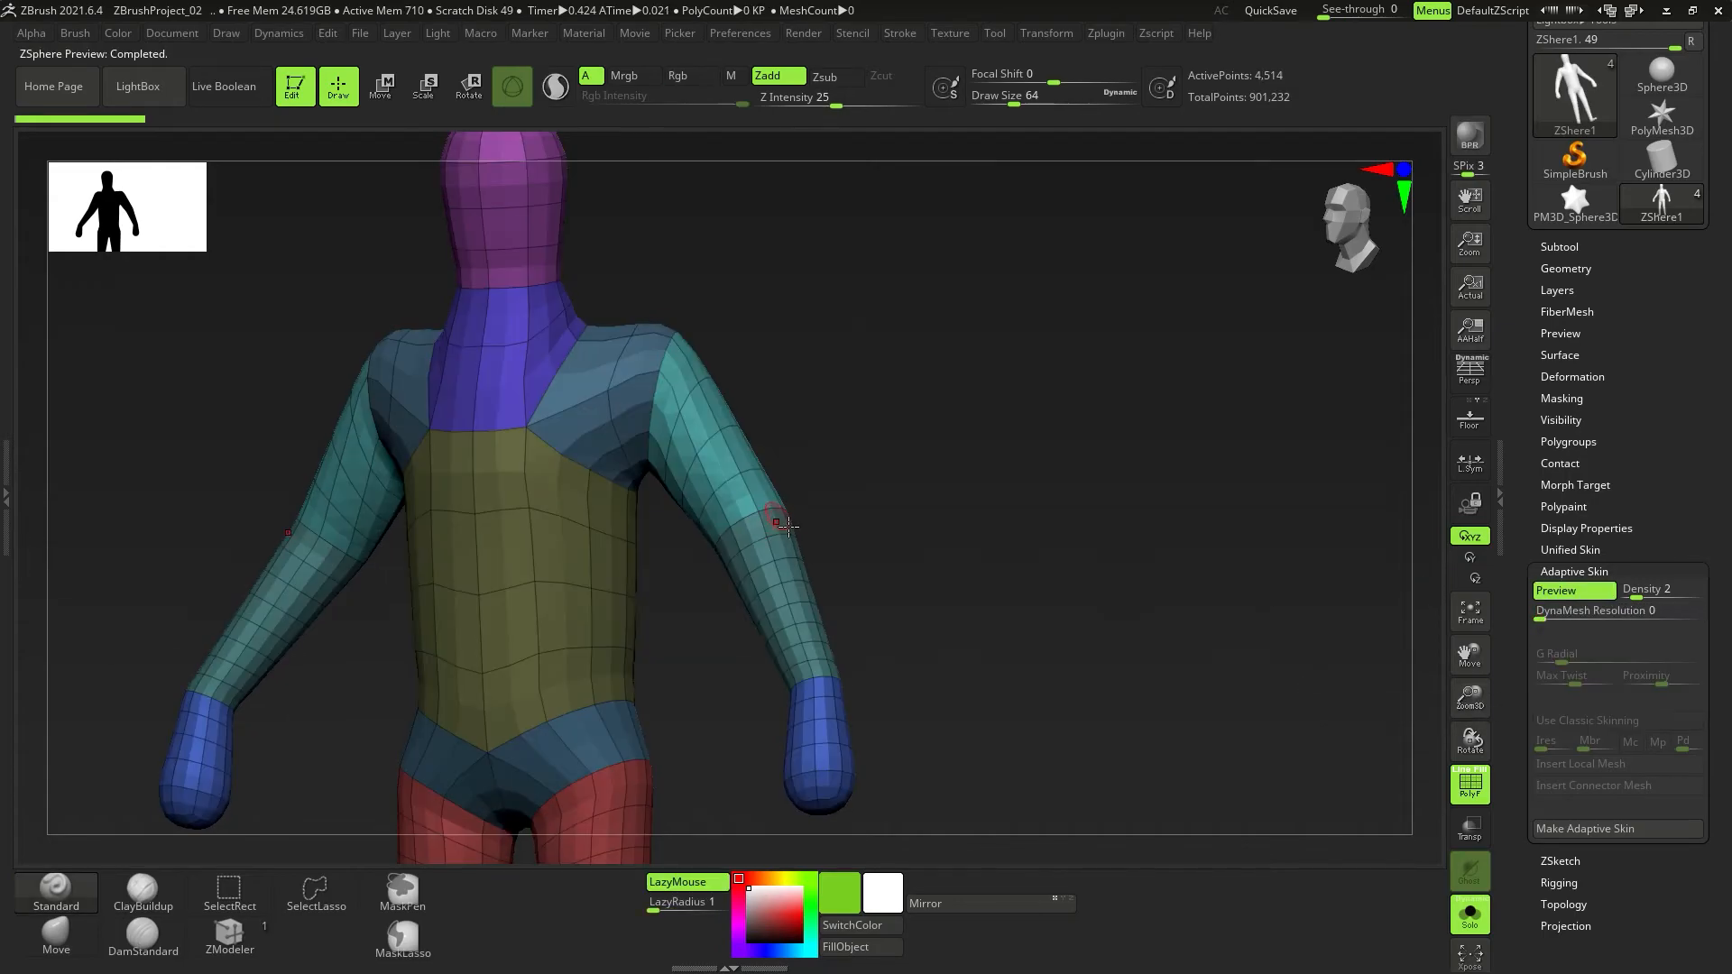
Make an adaptive skin from the ZSphere figure and switch to the new skin tool, showing its subtool list.
left_click_drag(773, 514, 891, 510)
mouse_move(890, 510)
right_mouse_down("ctrl")
mouse_move(804, 518)
mouse_move(882, 611)
mouse_move(862, 497)
right_mouse_up("ctrl")
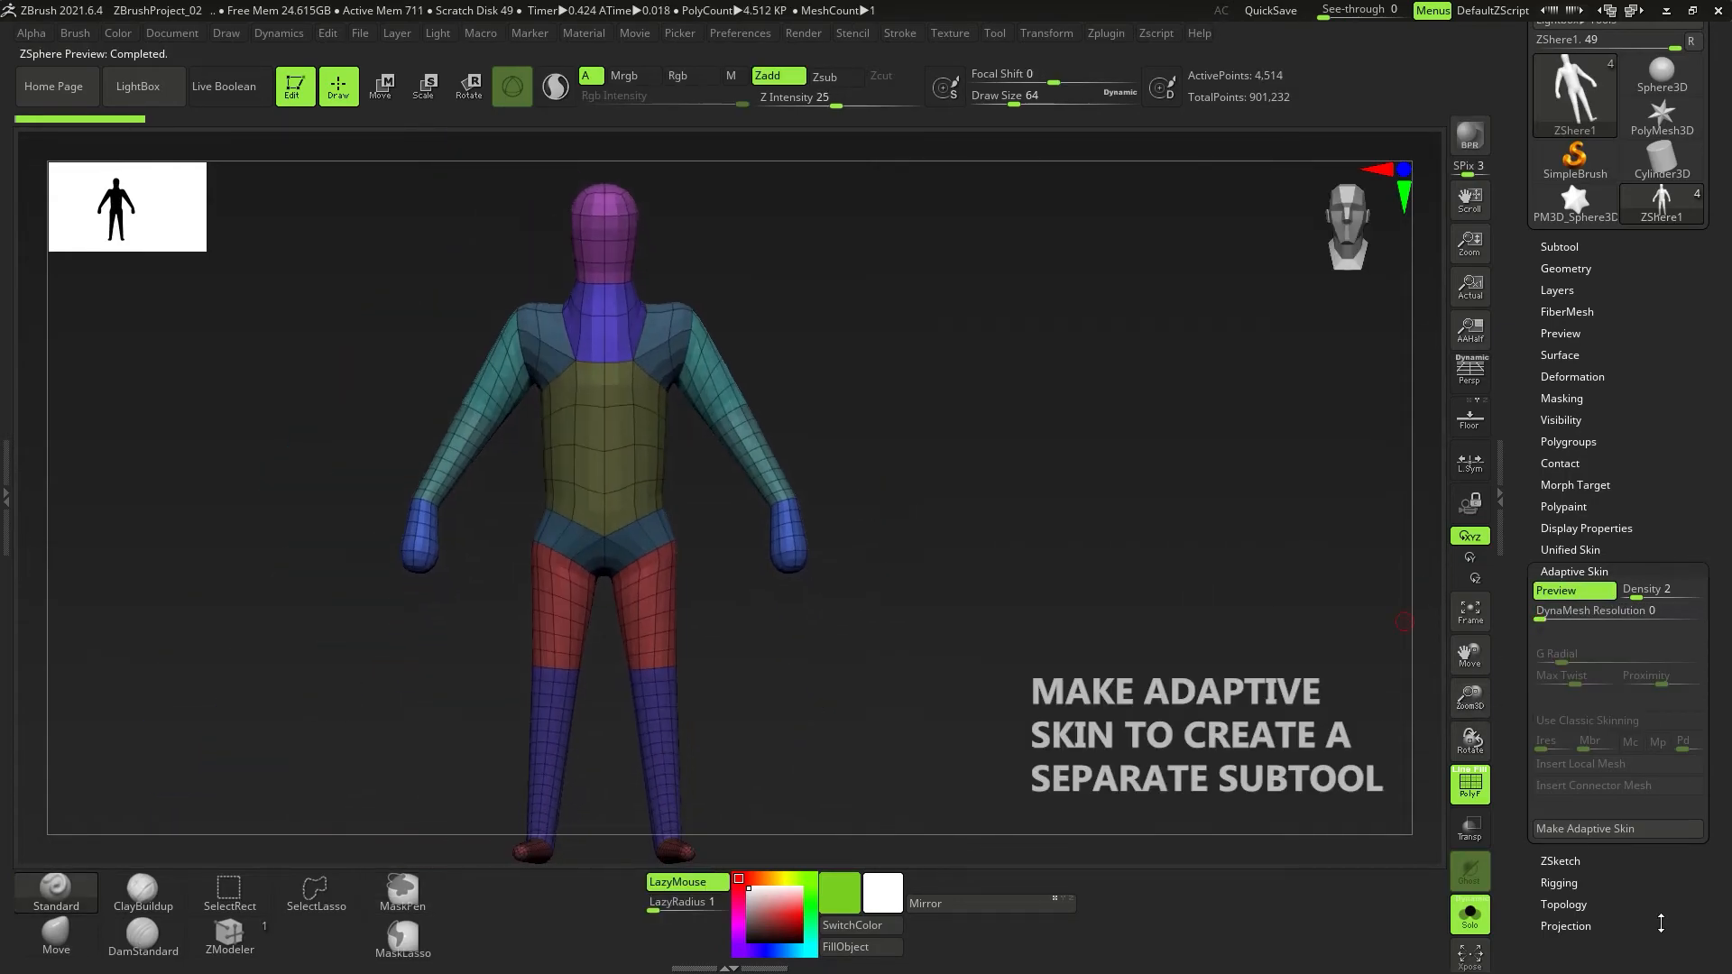
left_click(1598, 830)
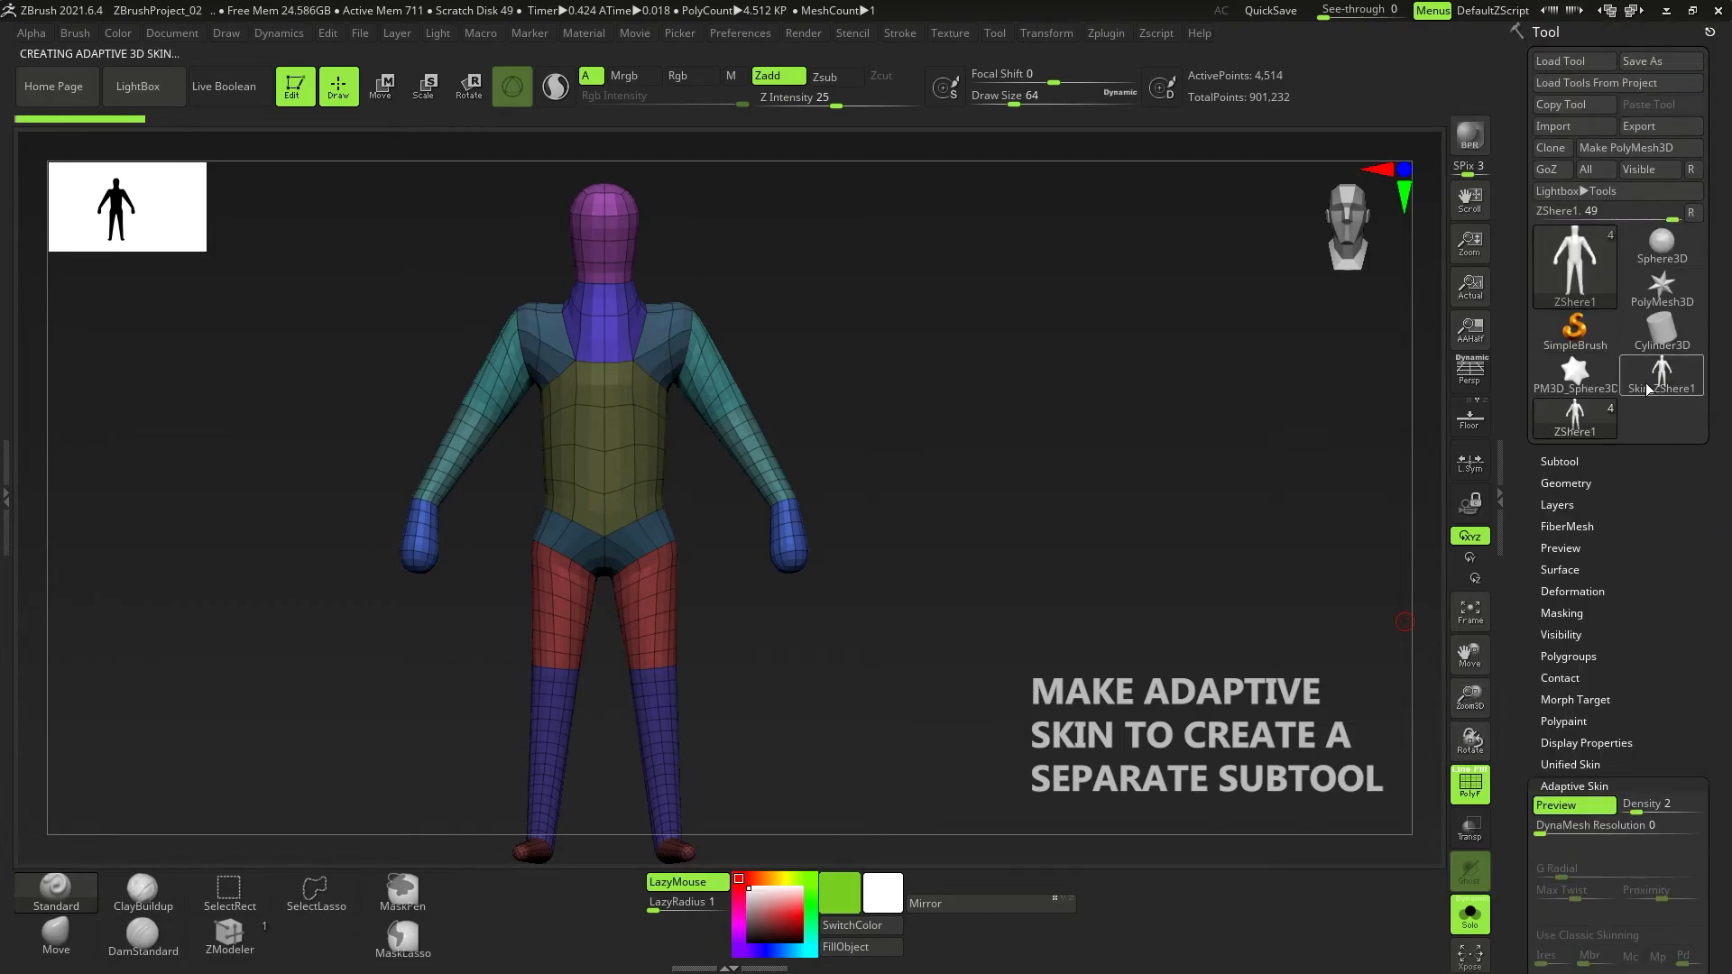
left_click(1566, 463)
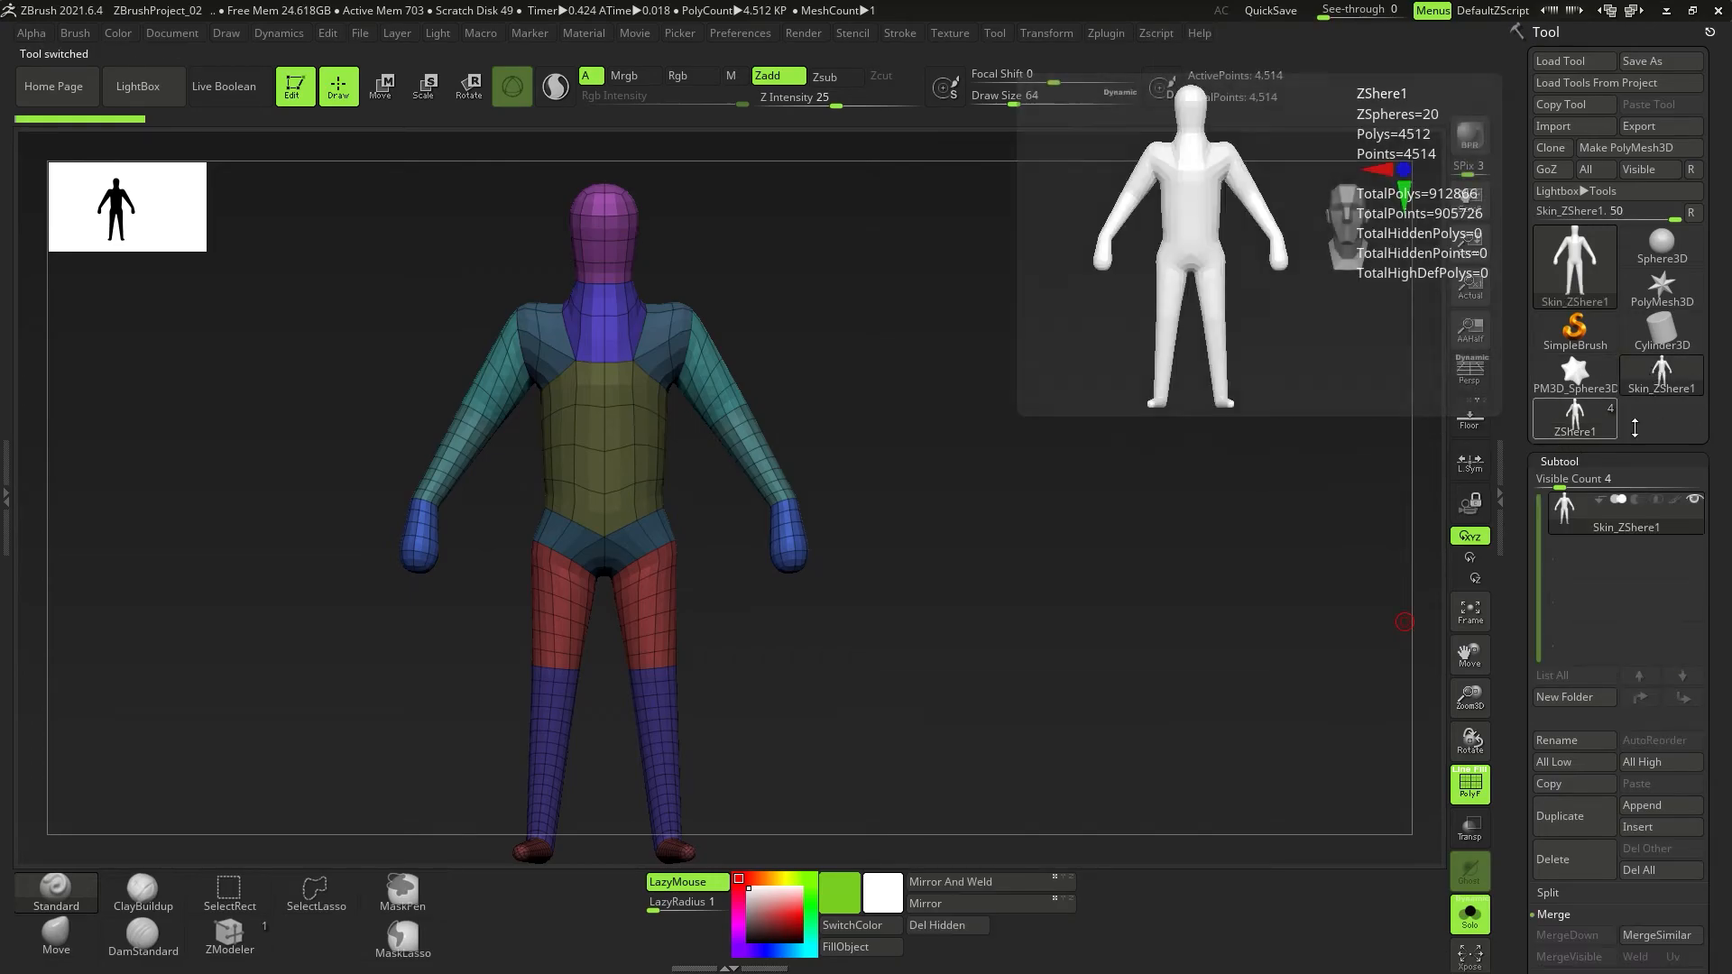
Compare the original ZSphere tool with the skin tool and turn off PolyFrame on the skin.
left_click(1588, 417)
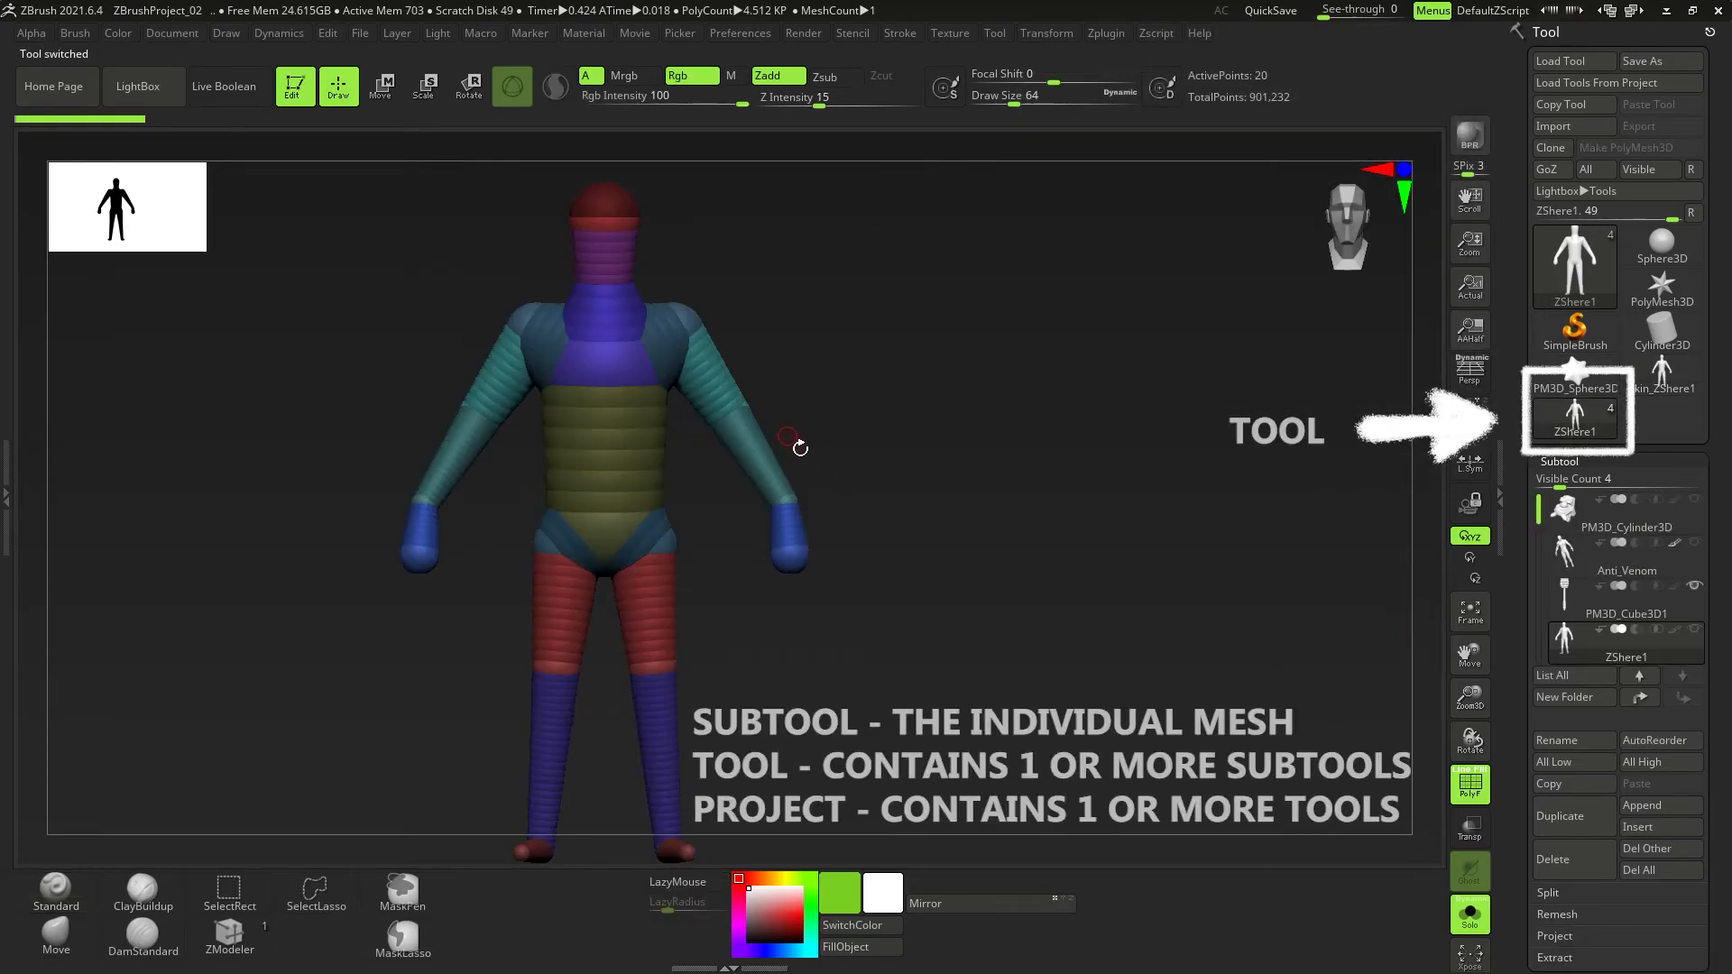
left_click_drag(775, 436, 722, 437)
left_click(1670, 384)
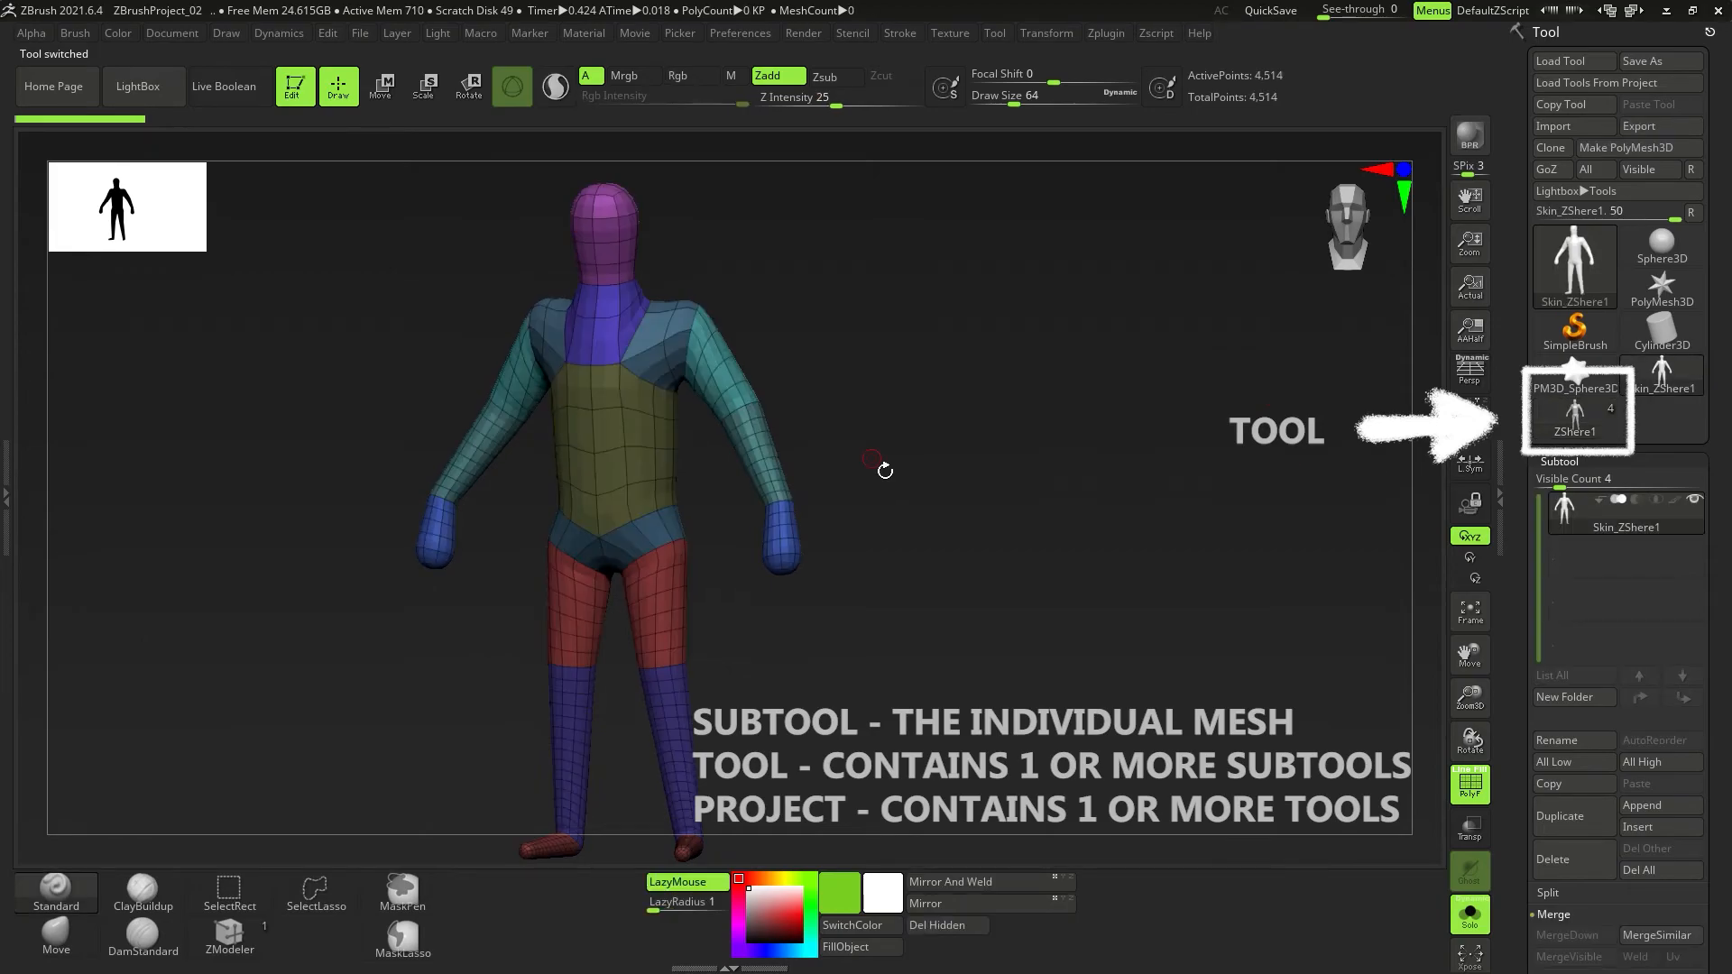
right_click_drag(749, 478, 778, 429, "shift")
mouse_move(729, 364)
right_mouse_down("alt")
mouse_move(742, 403)
mouse_move(708, 408)
mouse_move(715, 444)
mouse_move(785, 442)
right_mouse_up("alt")
key("shift+f")
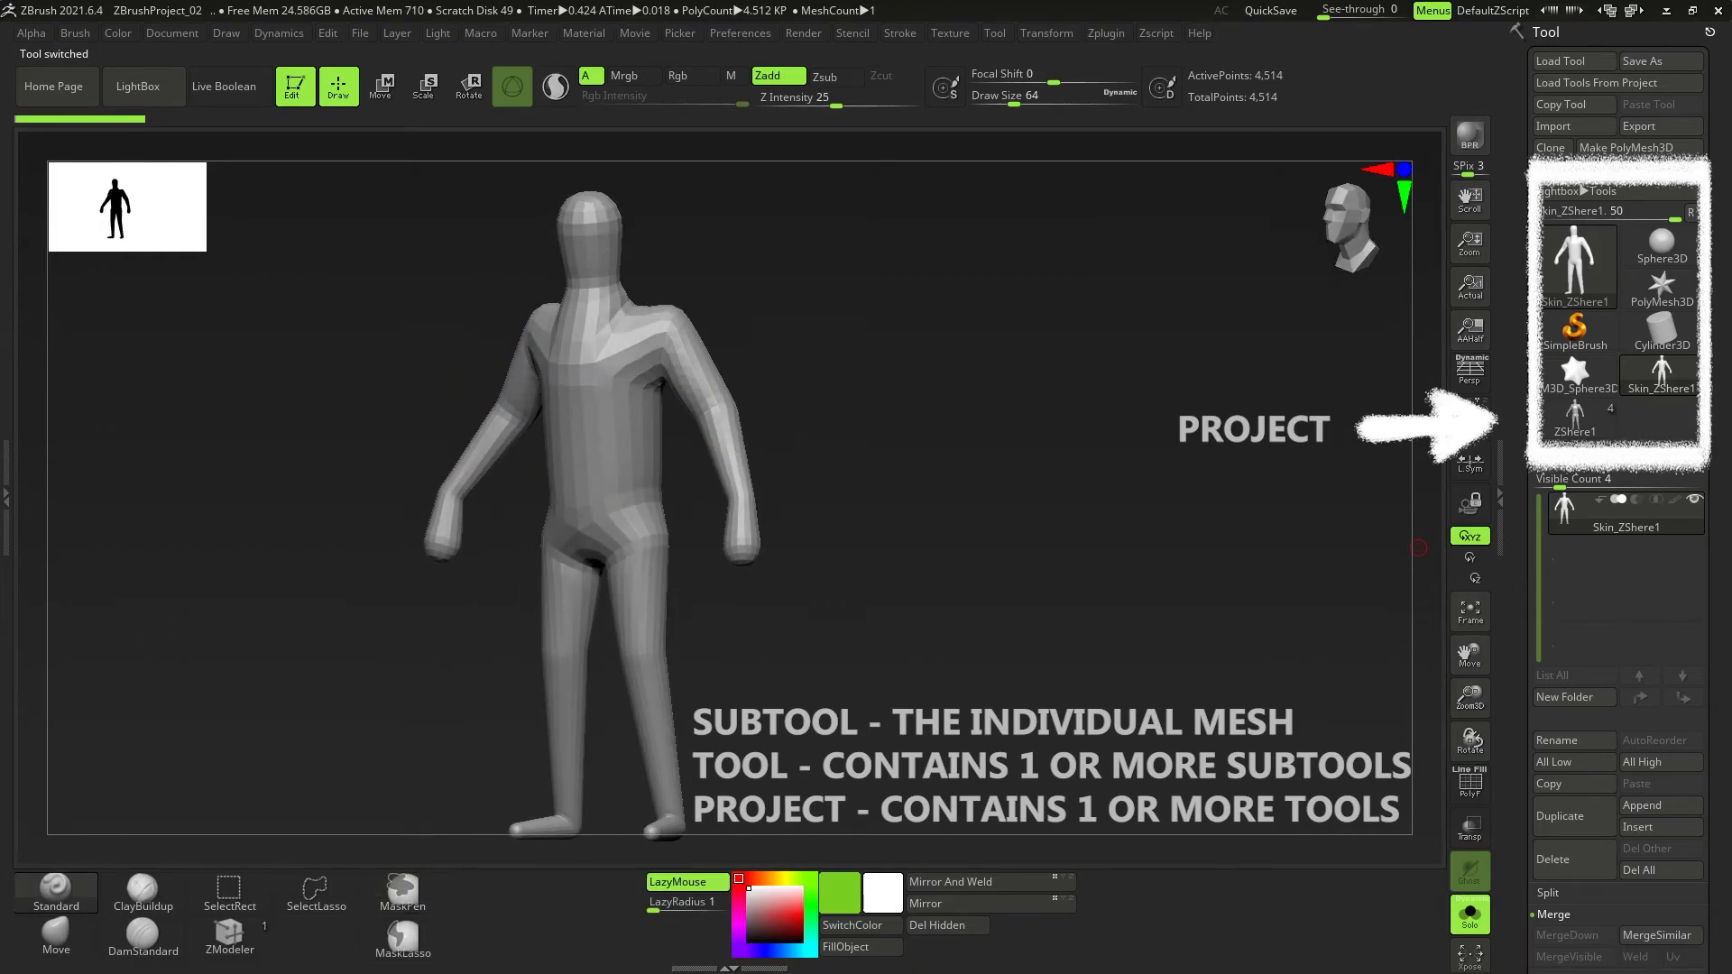
Rename the adaptive skin subtool as Skin_00.
left_click_drag(1642, 428, 1642, 255)
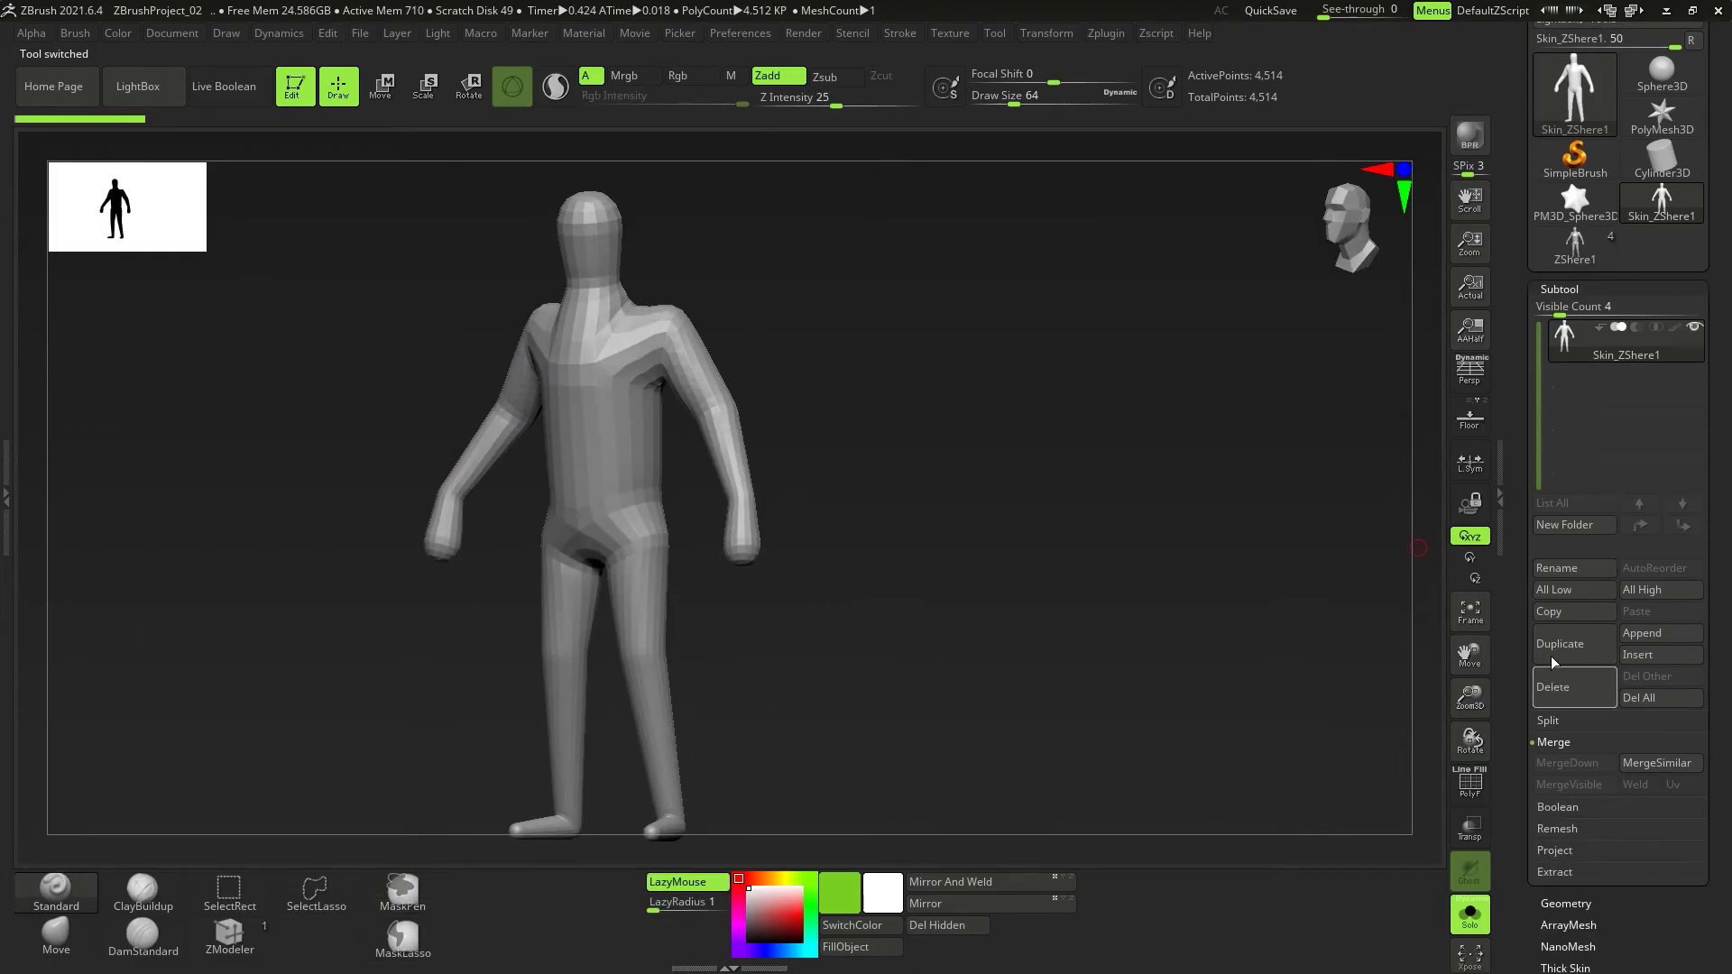
left_click(1567, 570)
type("S")
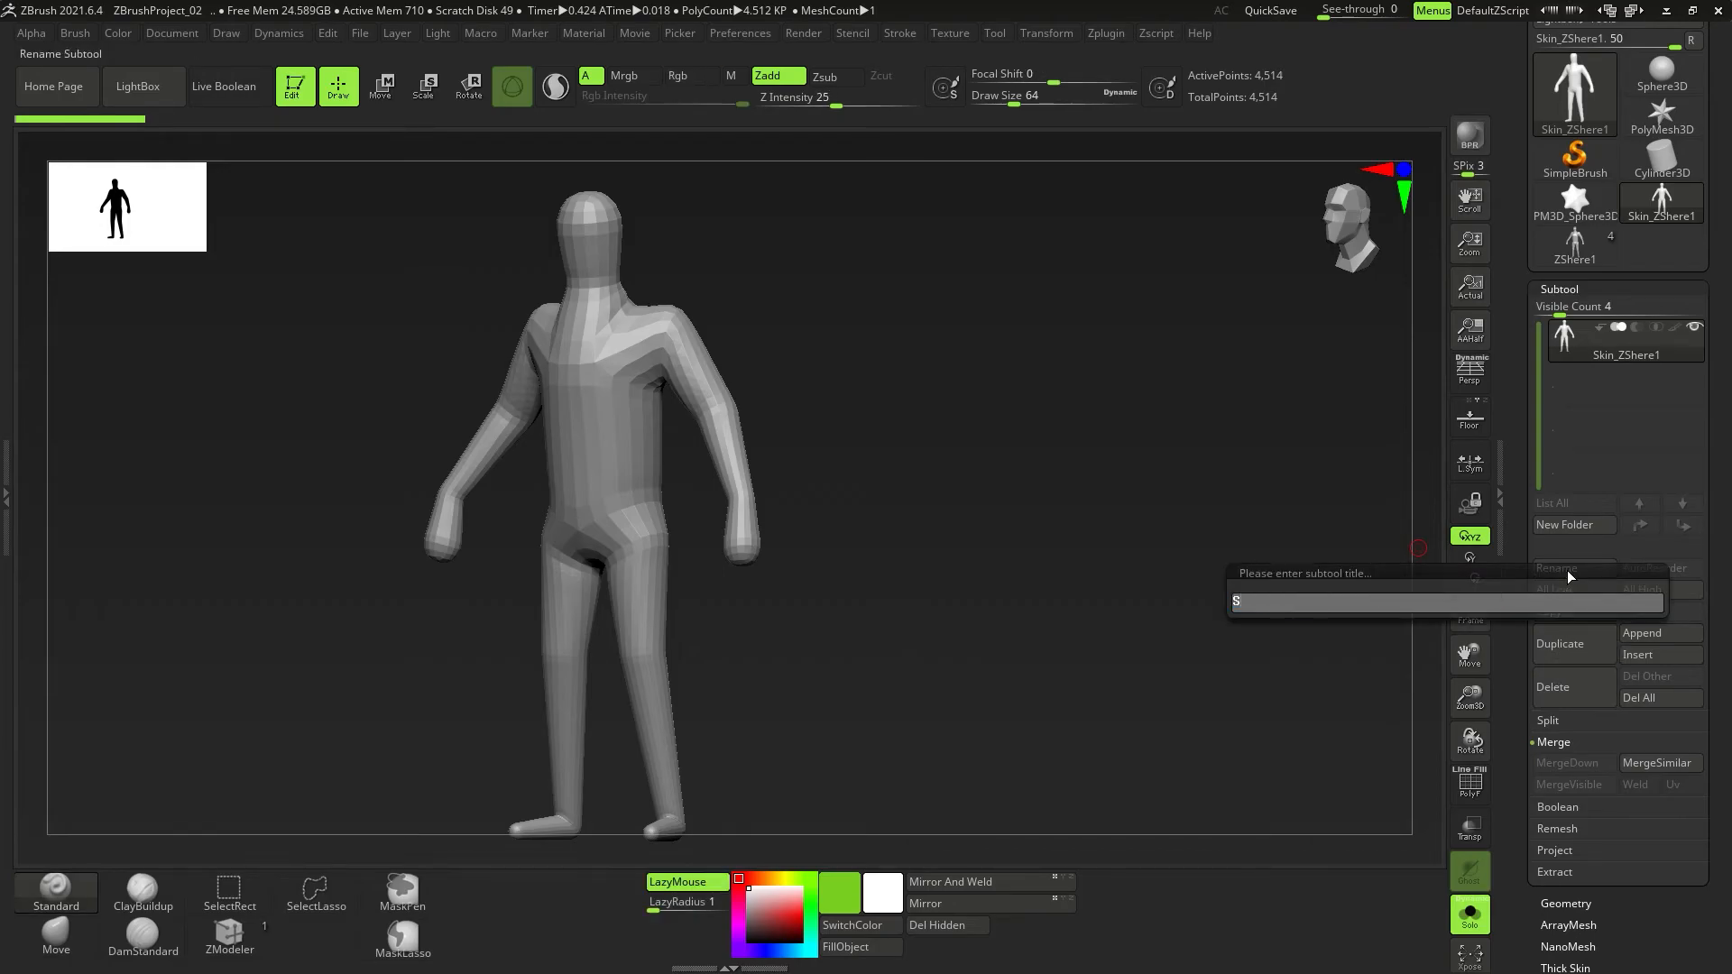
type("kin_00")
key("Return")
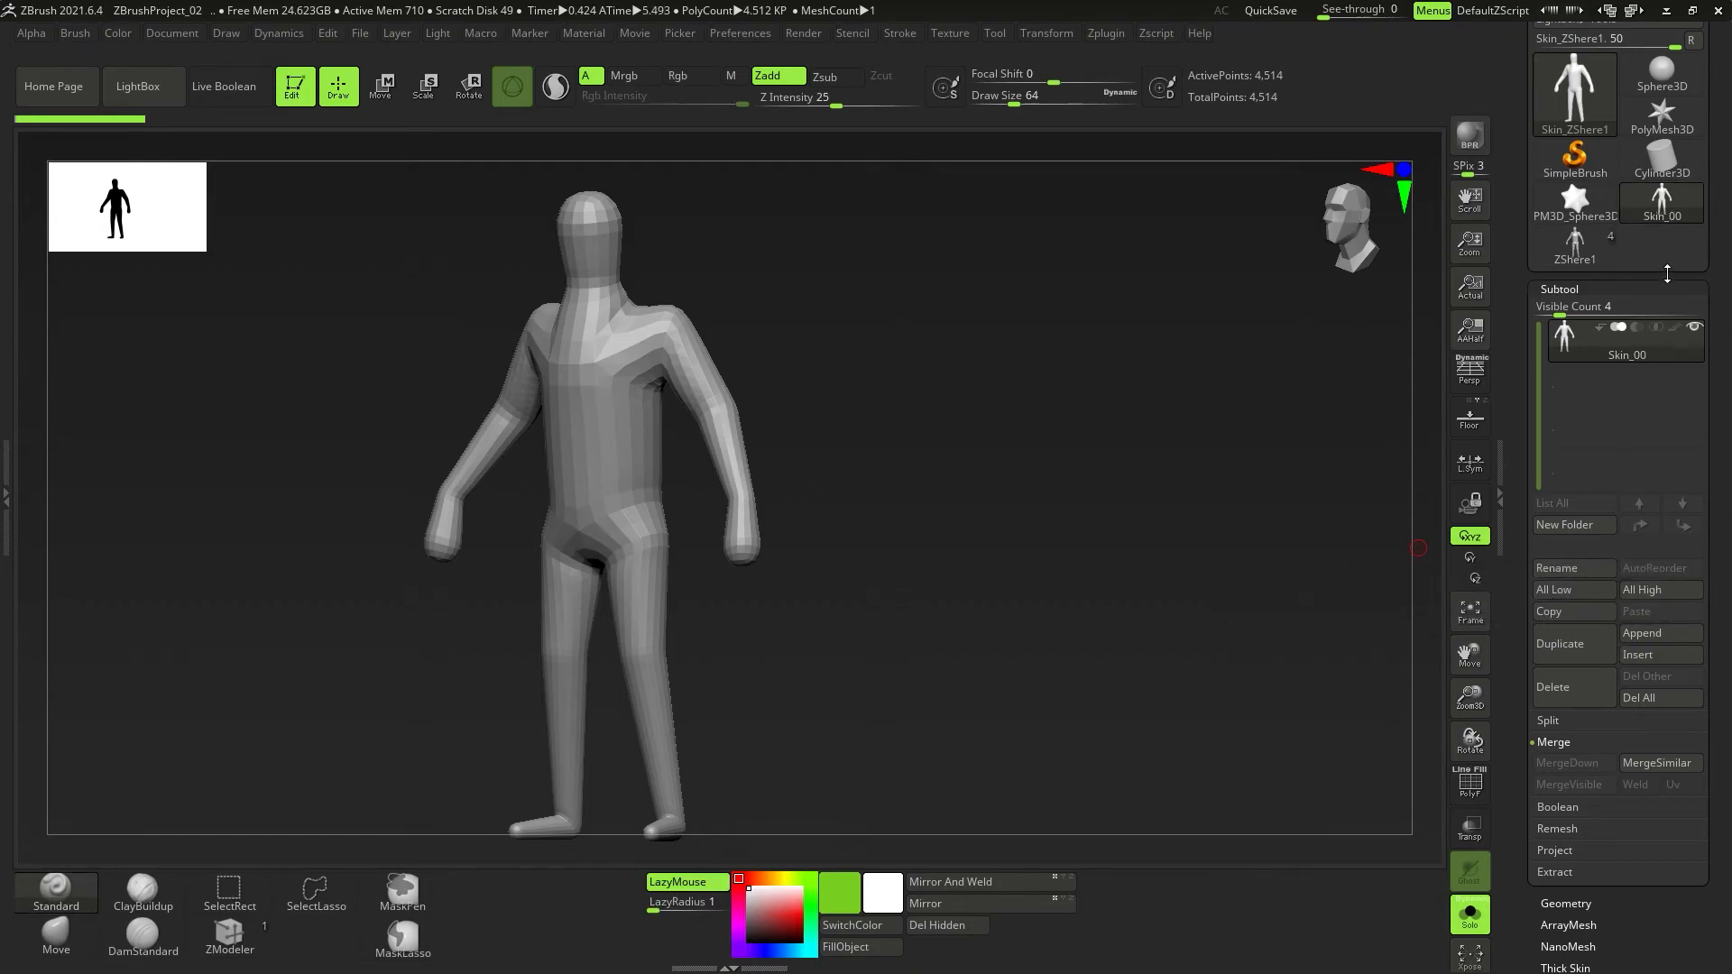
Return to the ZShere1 tool and append Skin_00 to it as a subtool.
left_click(1588, 262)
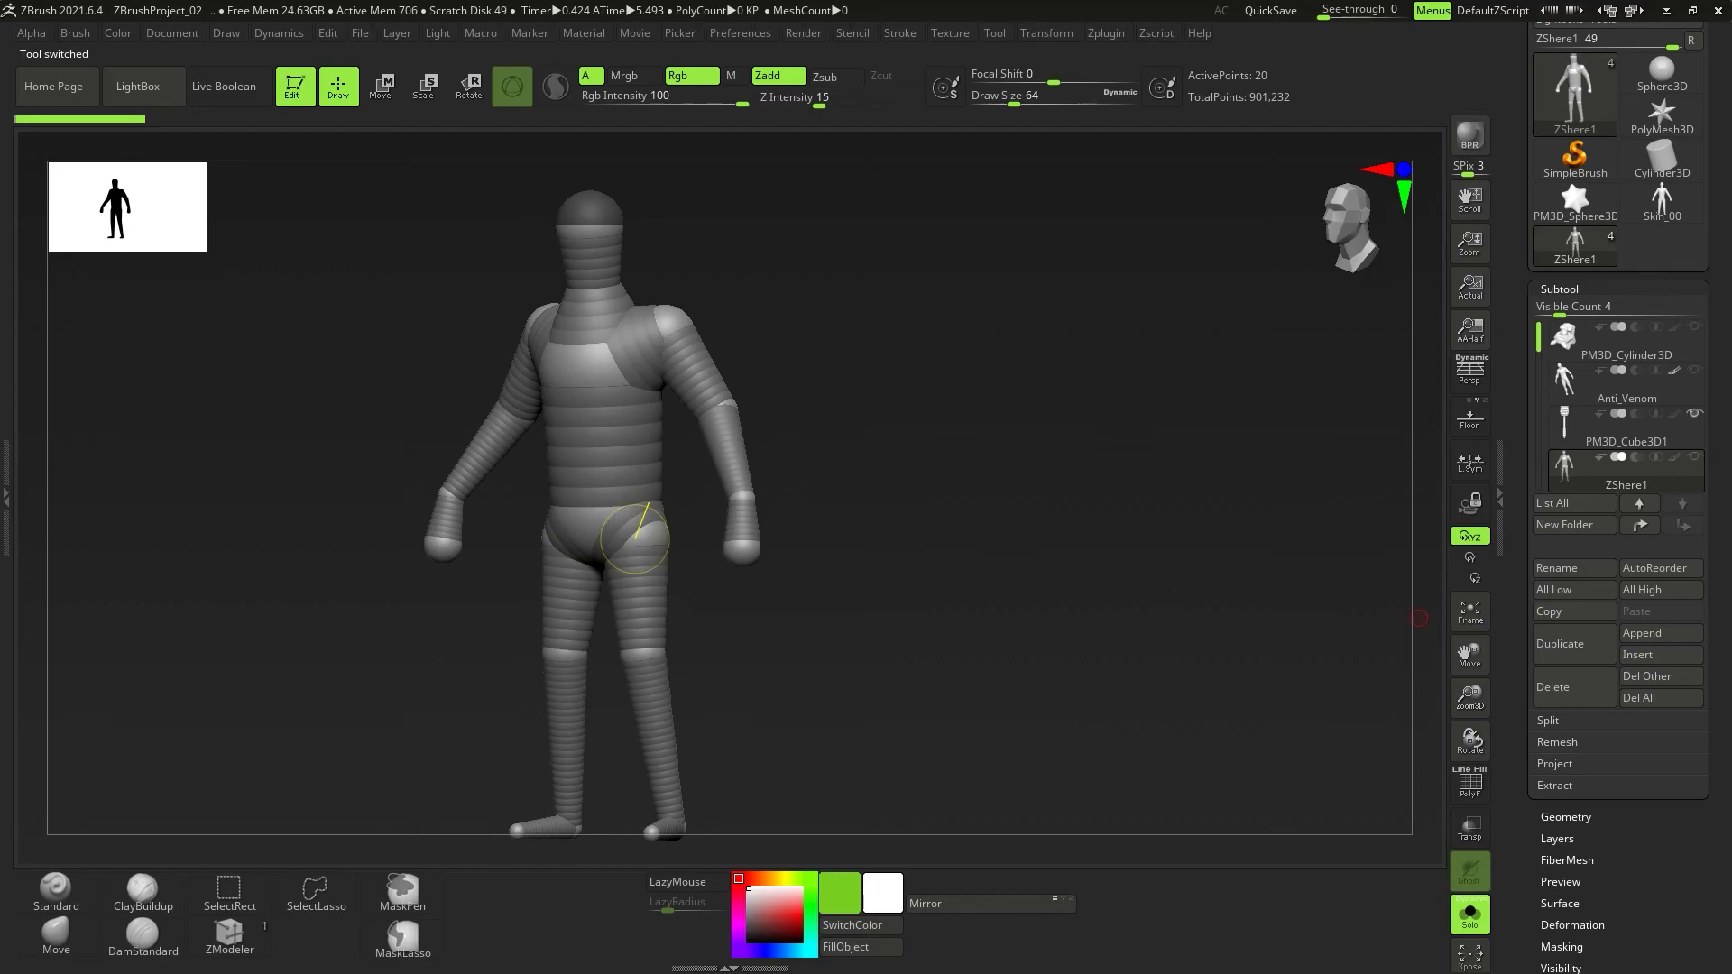
scroll(1714, 617, "down", 1)
left_click(1672, 602)
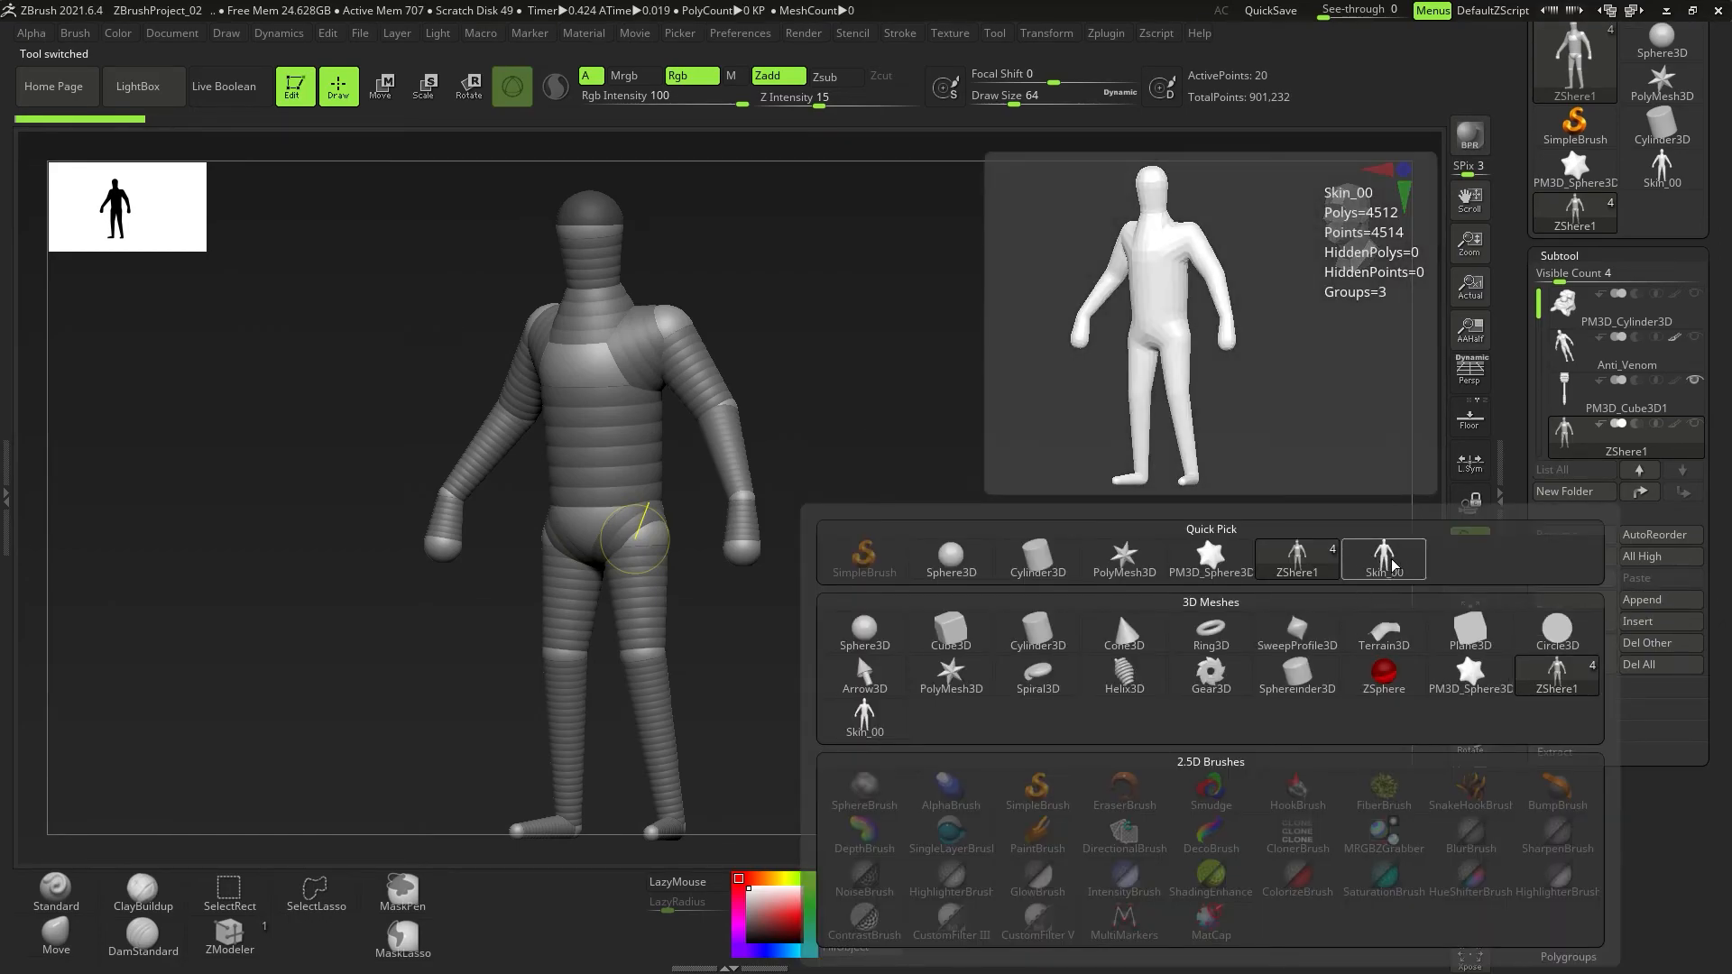
left_click(1397, 563)
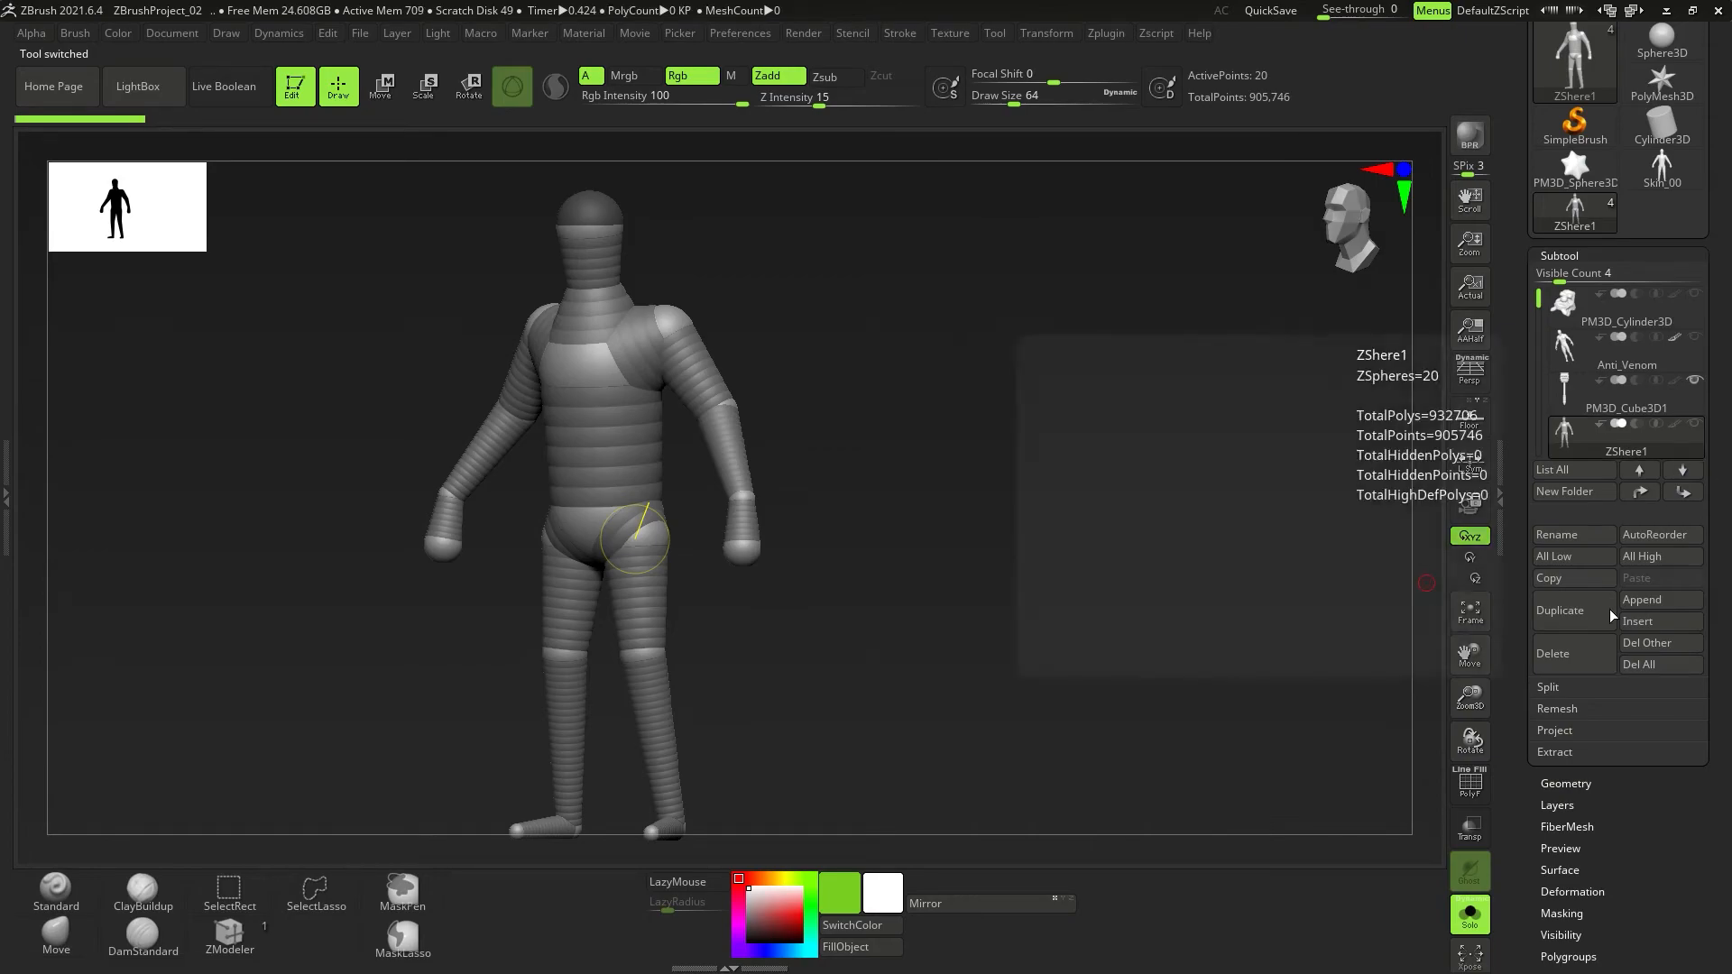
left_click(1693, 428)
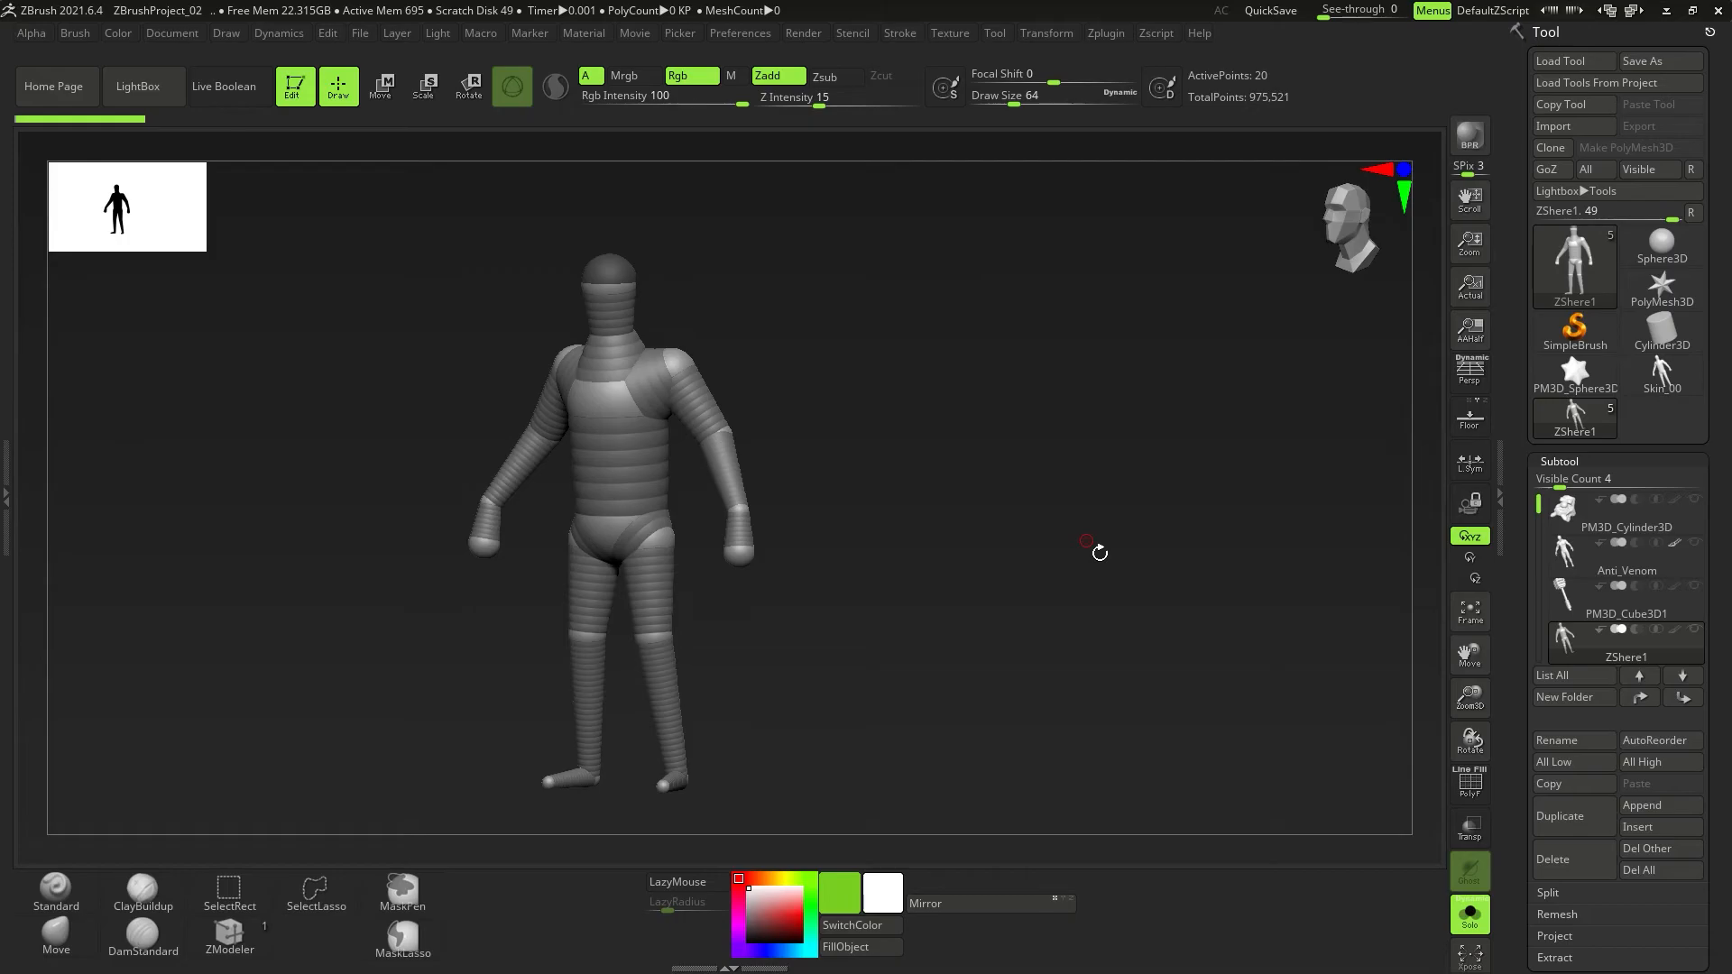
Bring up the pop-up subtool picker and switch through the PM3D_Cube3D1, Skin_01 and PM3D_Cylinder3D subtools.
left_click_drag(927, 596, 847, 582)
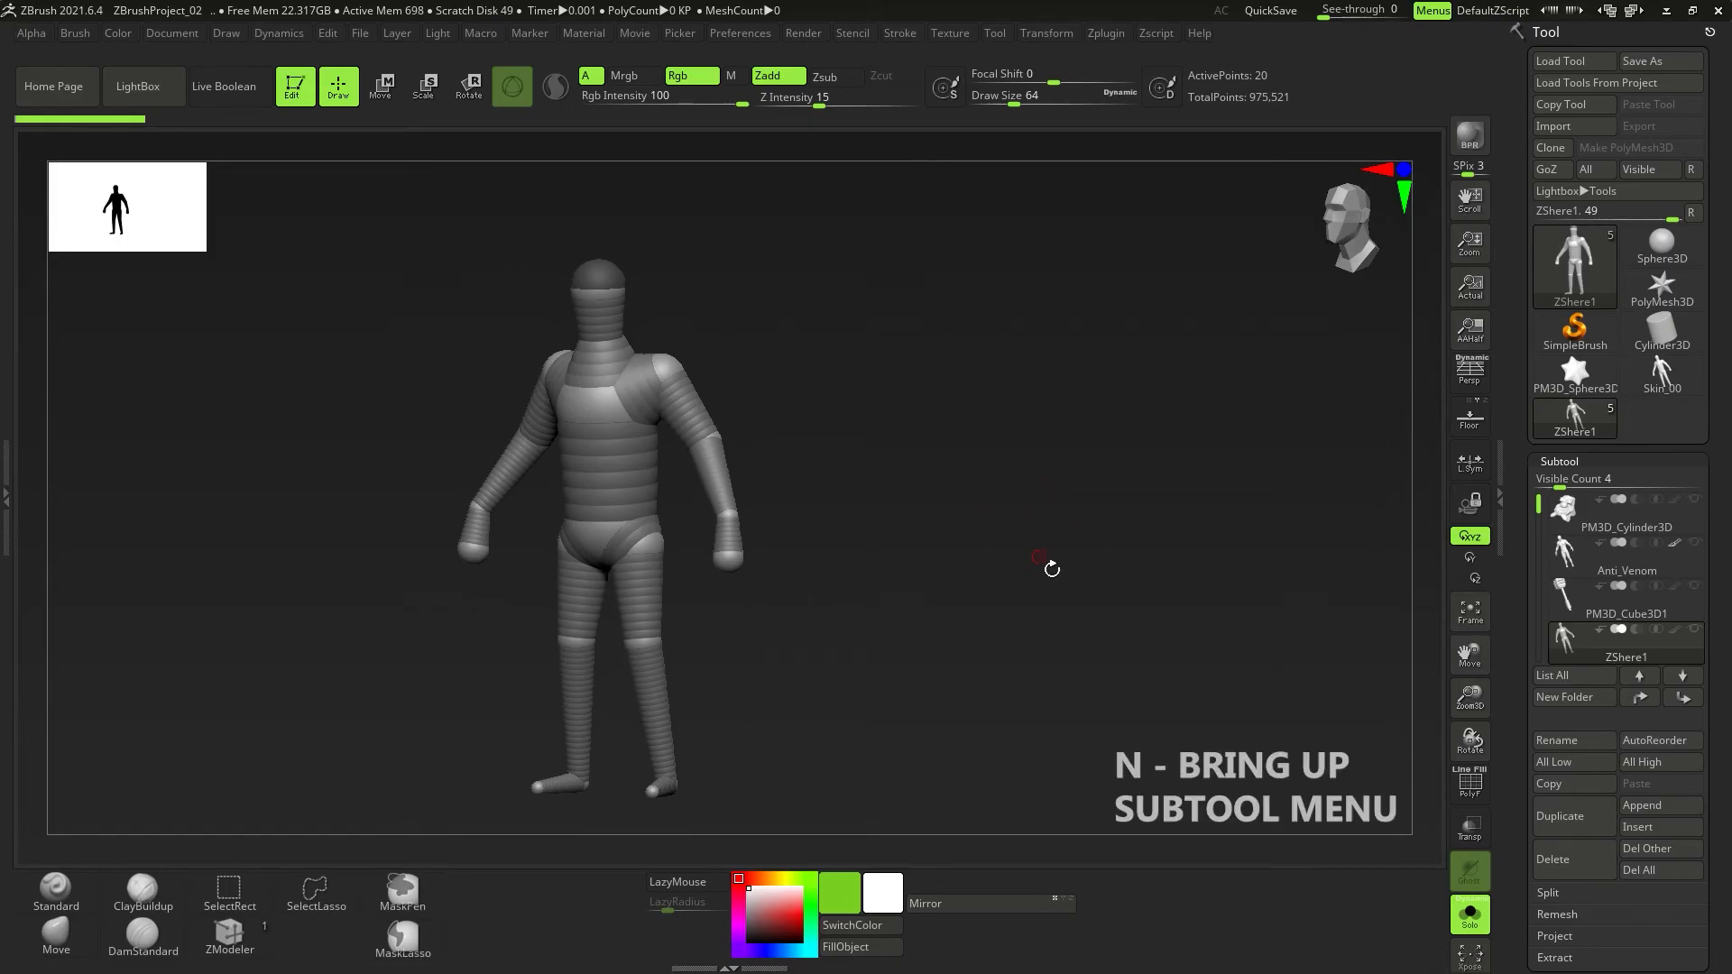
key("n")
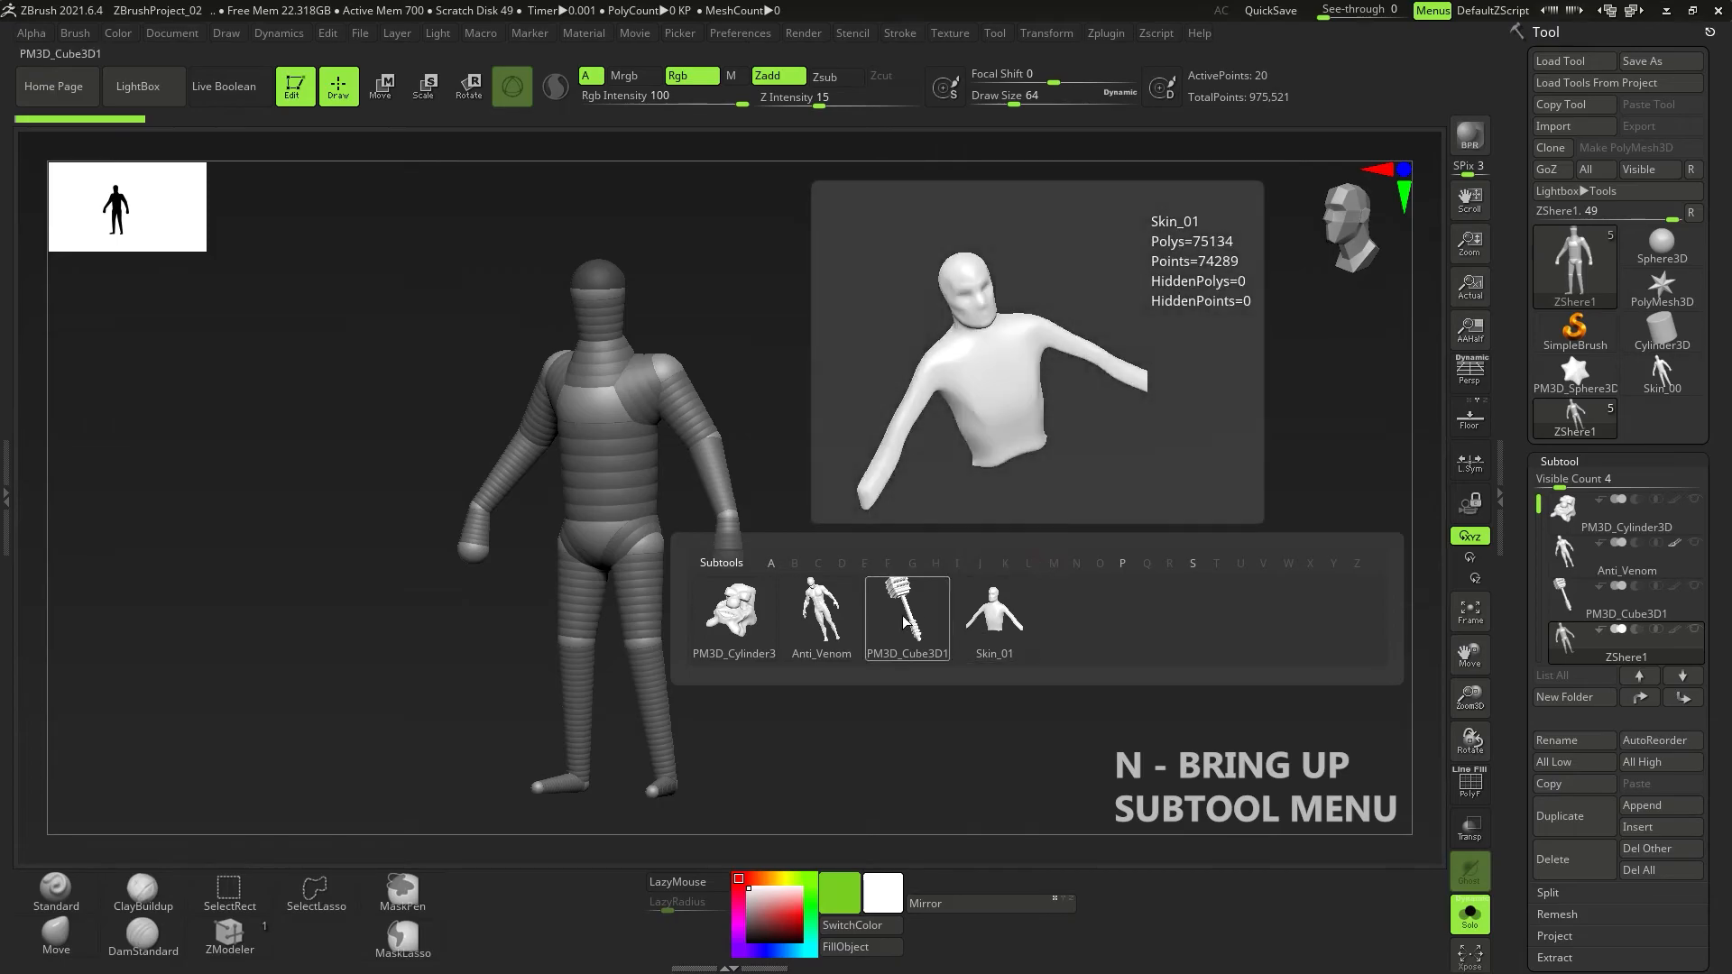
left_click(899, 622)
key("n")
left_click(877, 604)
key("n")
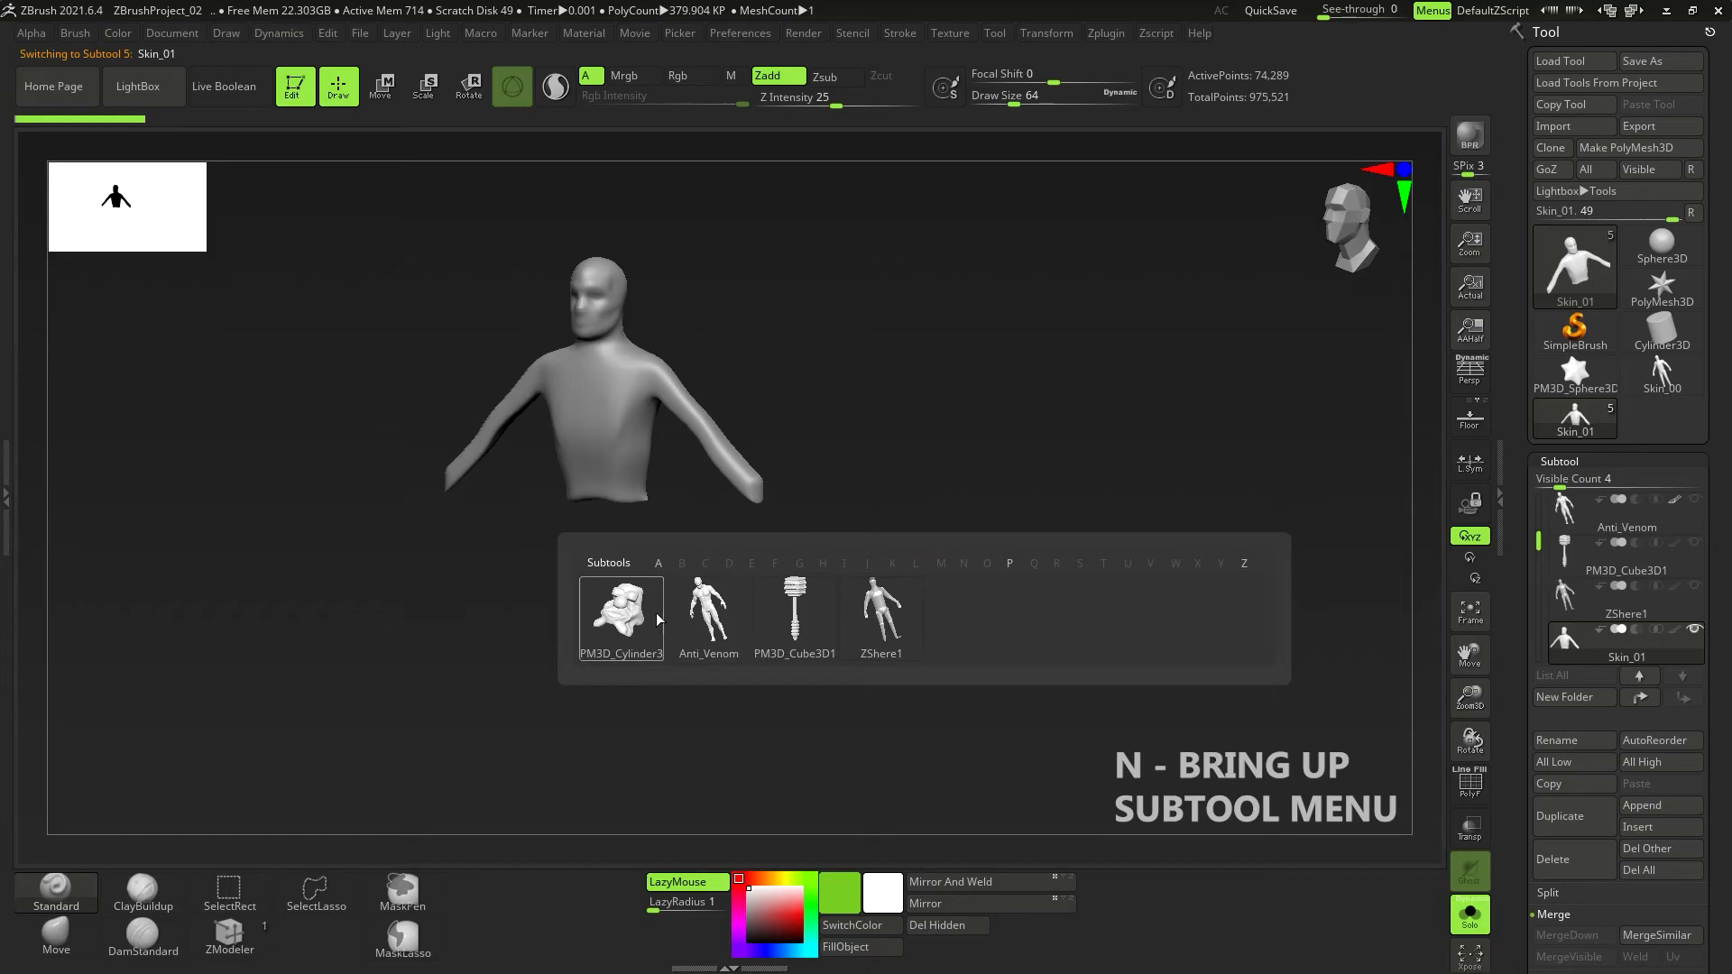
left_click(659, 619)
mouse_move(693, 434)
left_mouse_down()
mouse_move(738, 549)
mouse_move(770, 495)
mouse_move(722, 497)
left_mouse_up()
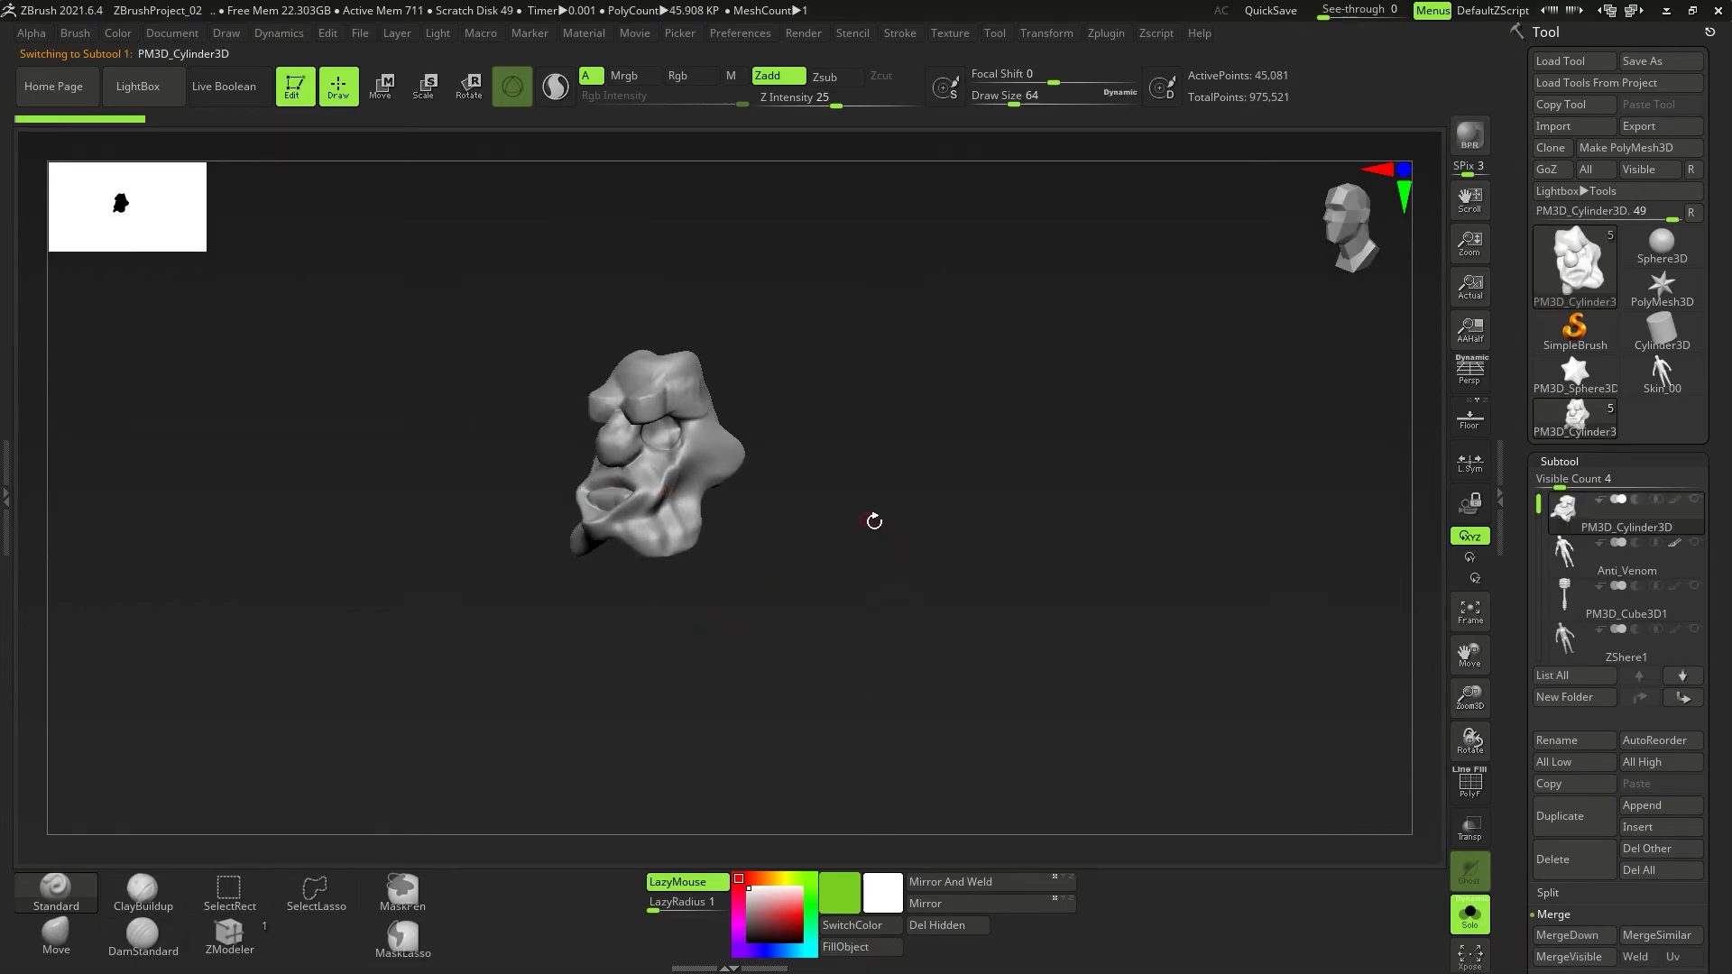
left_click_drag(877, 526, 867, 538)
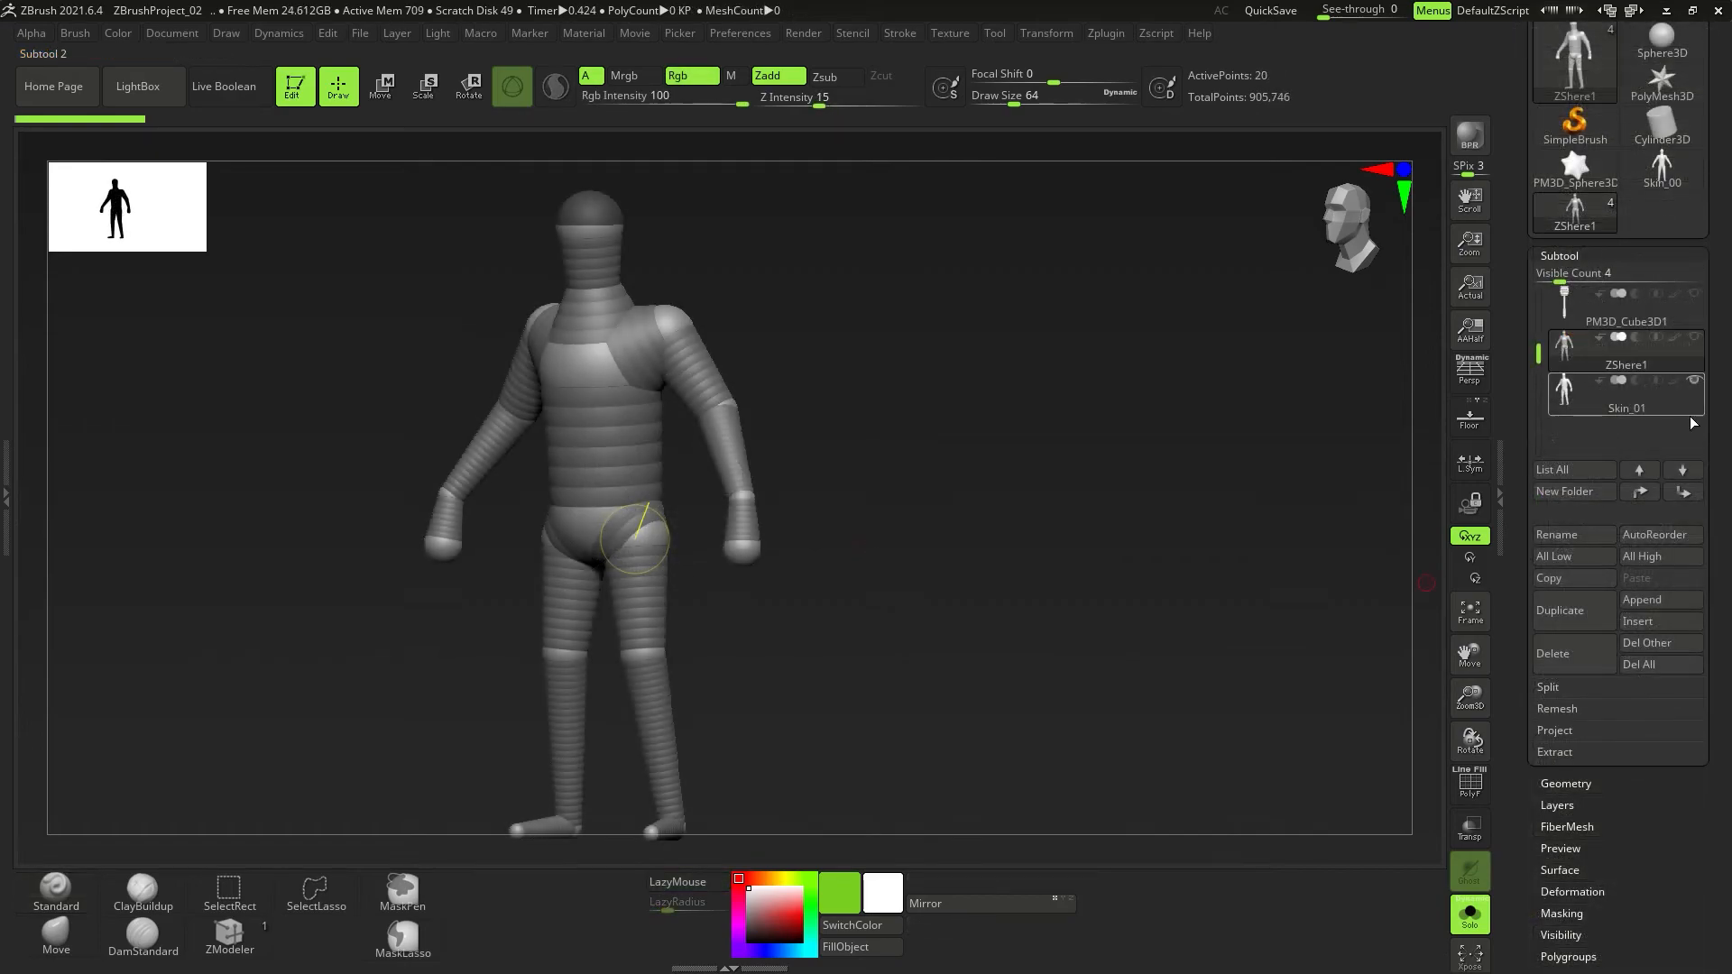
Make Skin_01 the active subtool and delete its lower subdivision levels.
left_click(1693, 418)
left_click_drag(820, 506, 820, 530, "shift")
left_click_drag(709, 568, 866, 433, "alt")
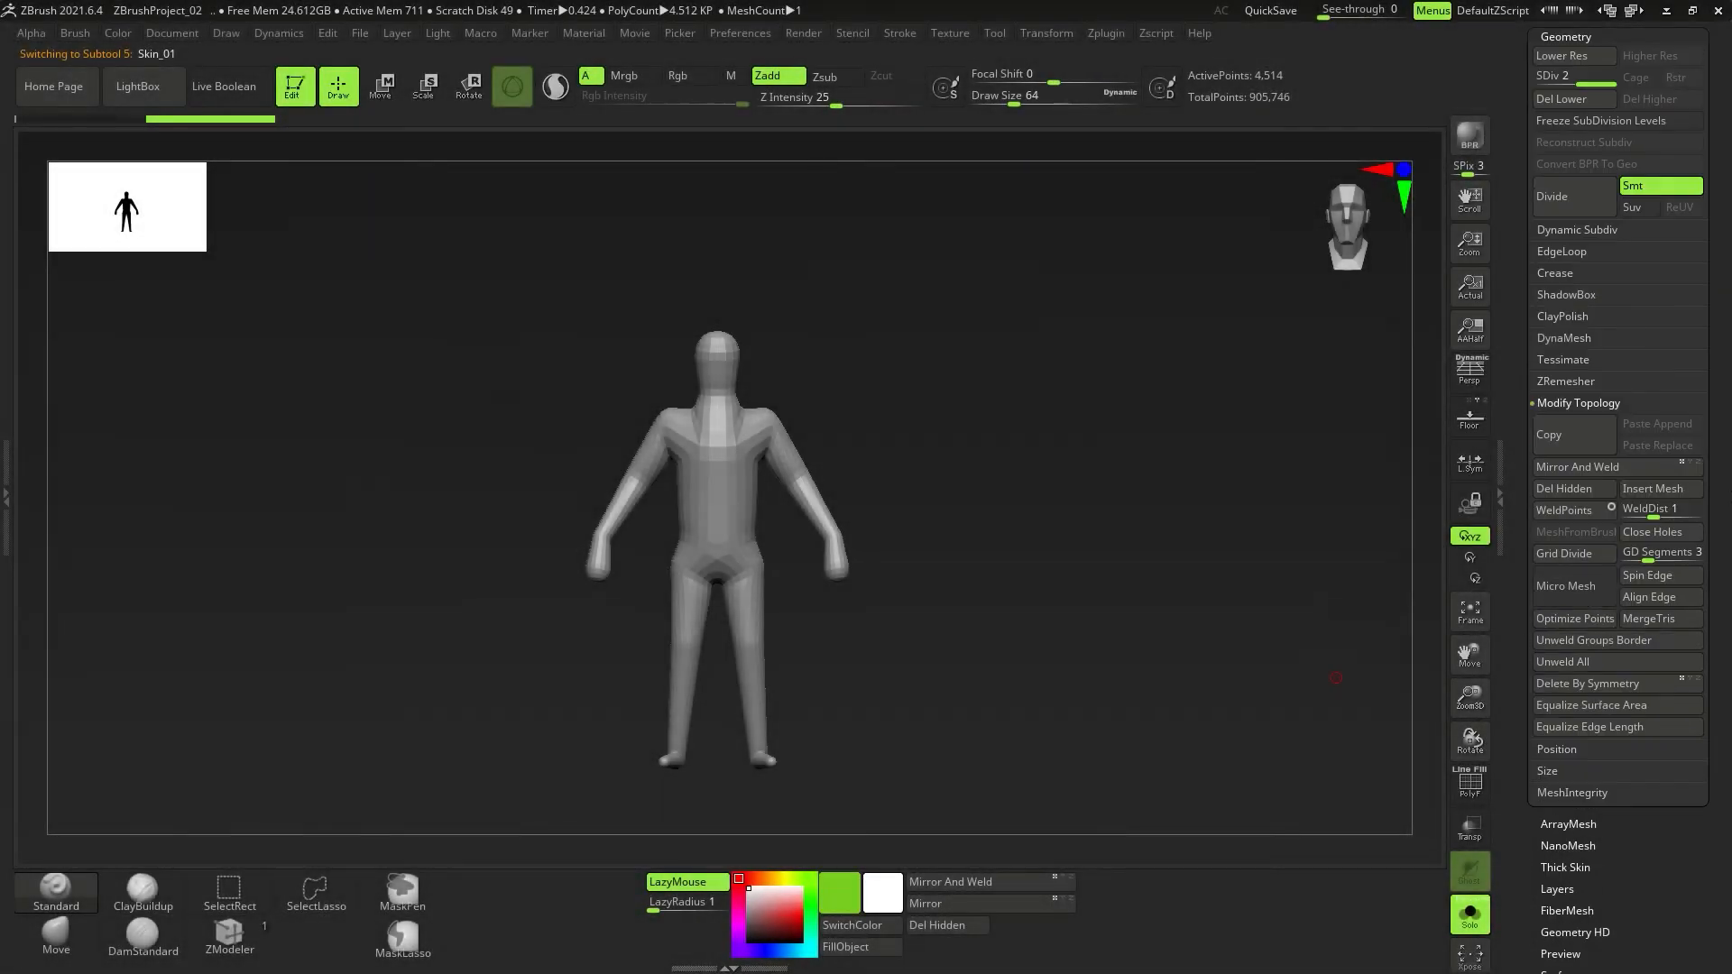
scroll(1588, 361, "up", 5)
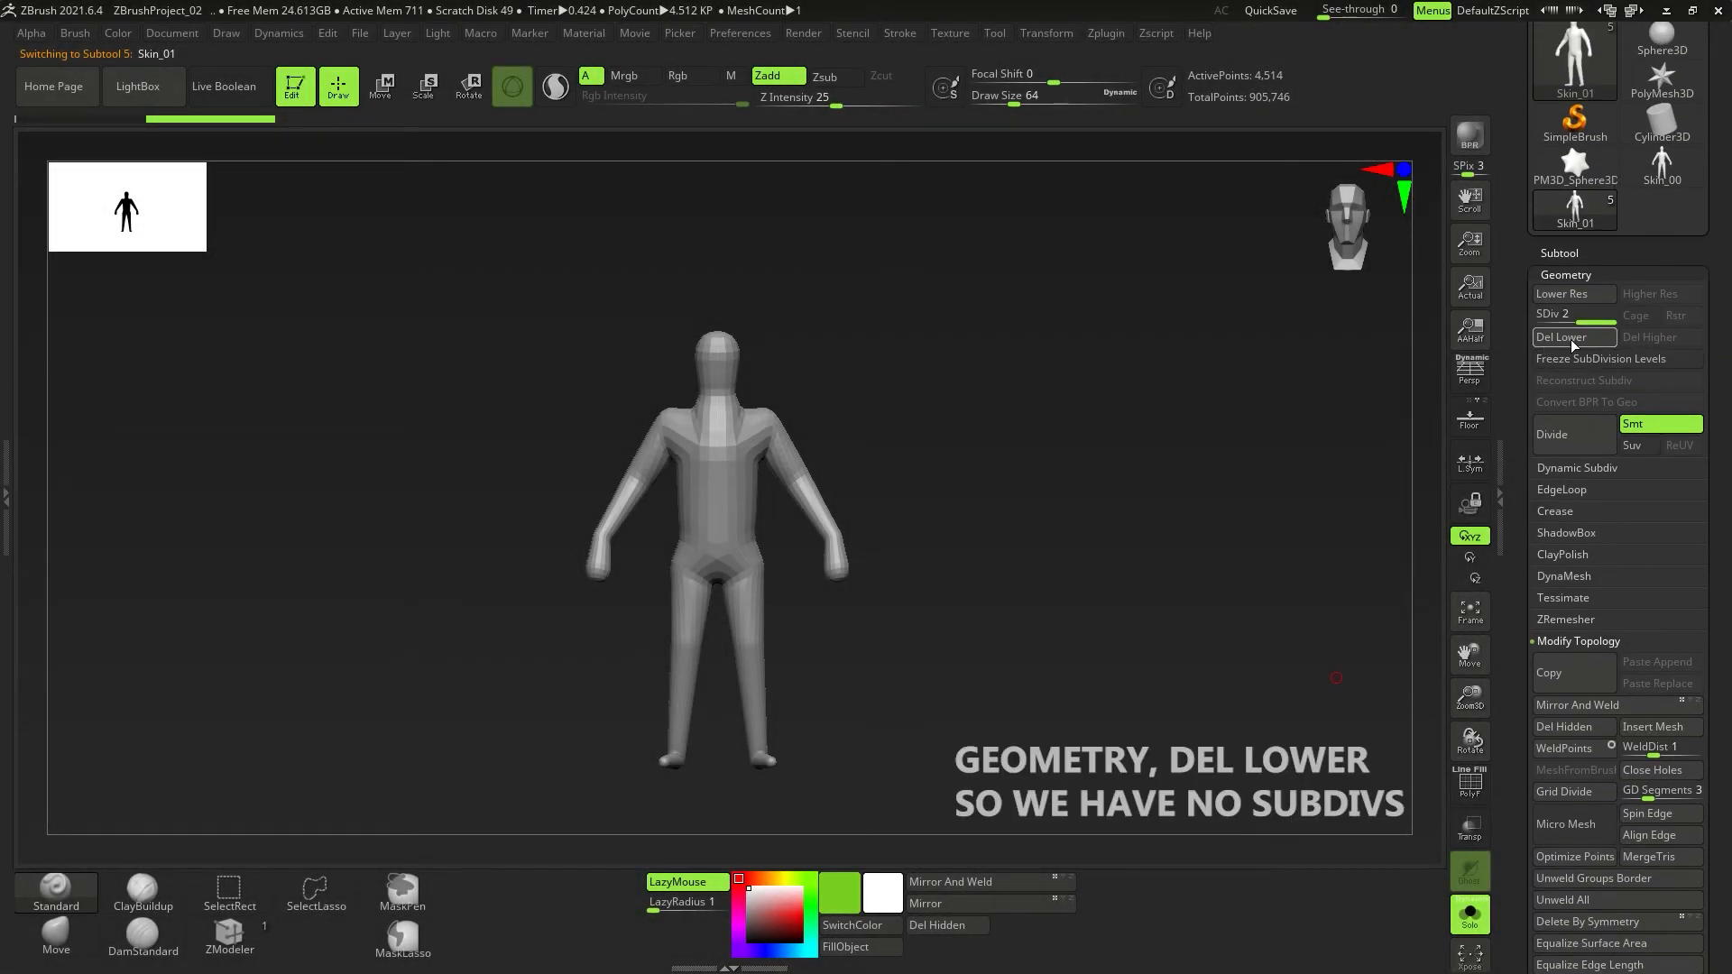
left_click(1572, 340)
scroll(1730, 499, "down", 2)
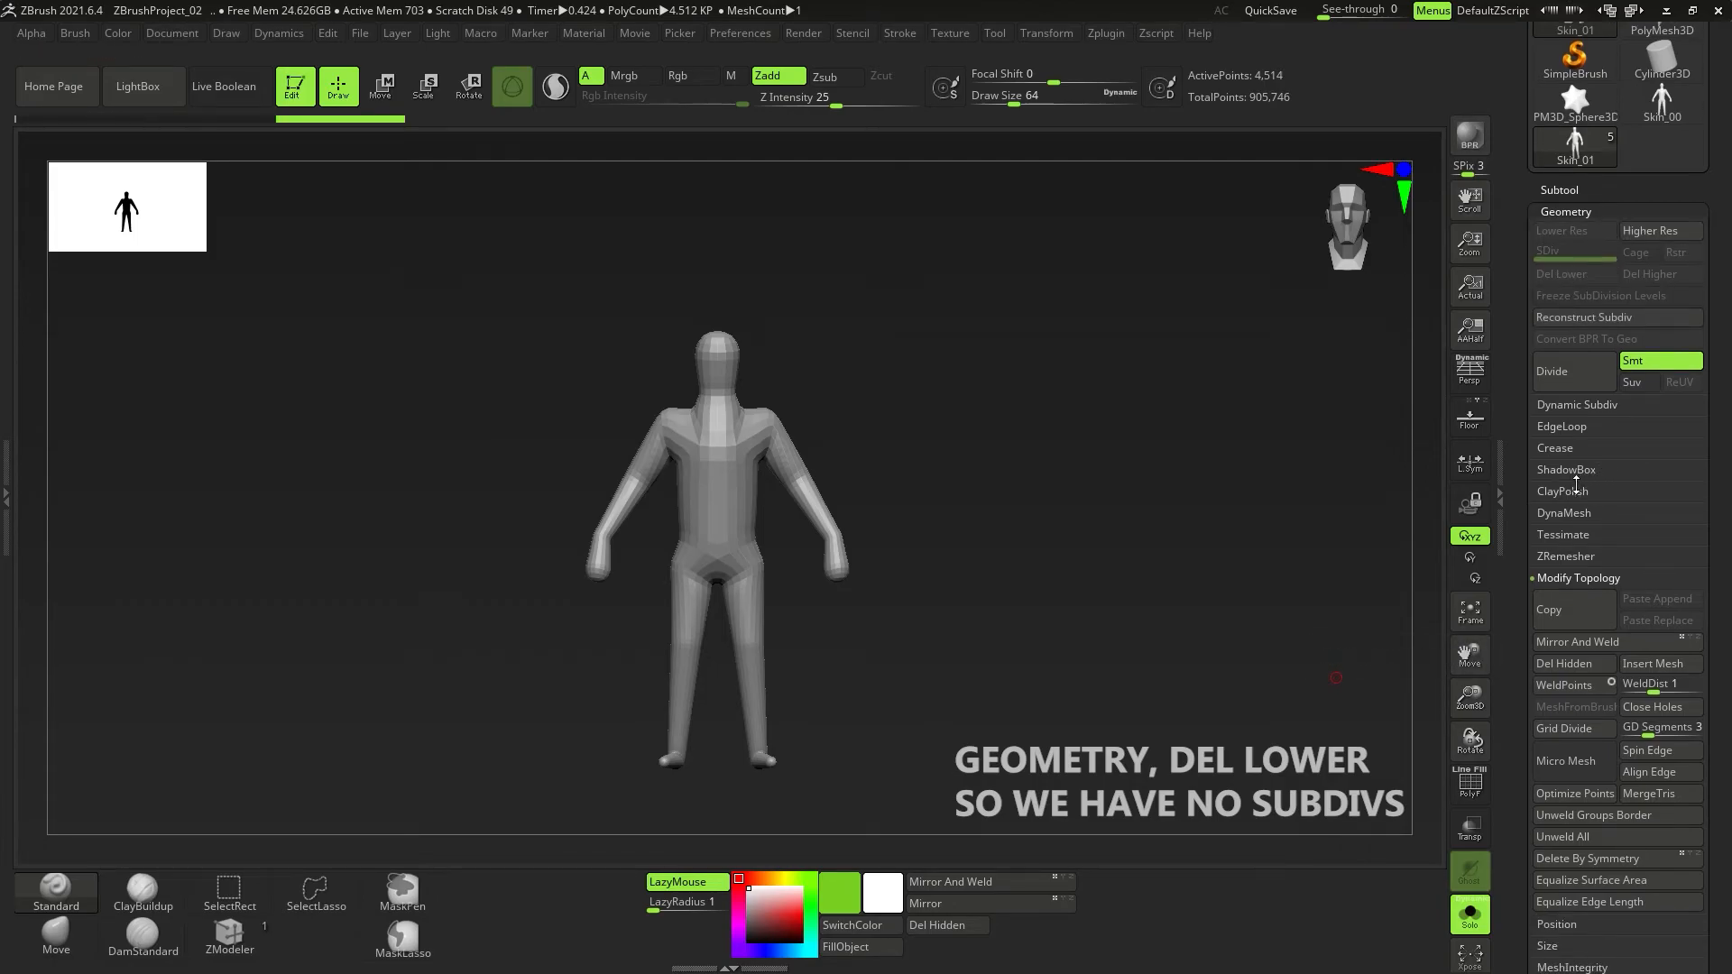
DynaMesh Skin_01 at resolution 64 and check its mesh density with PolyFrame on and off.
left_click(1564, 513)
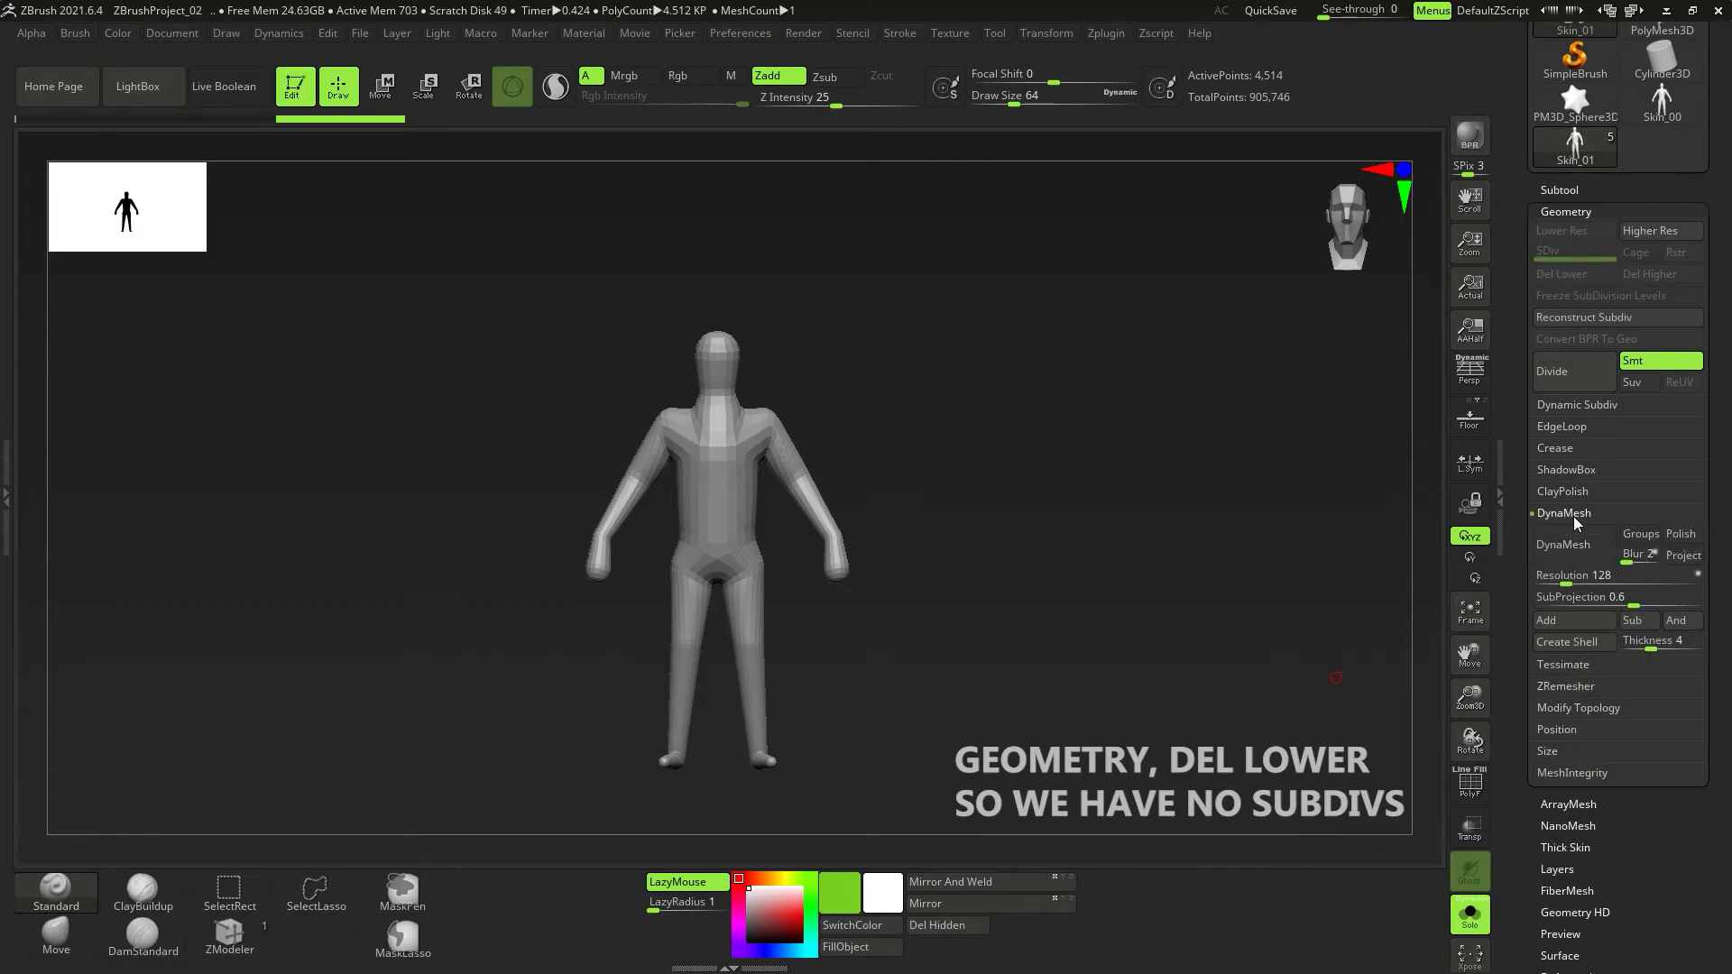
left_click(1579, 578)
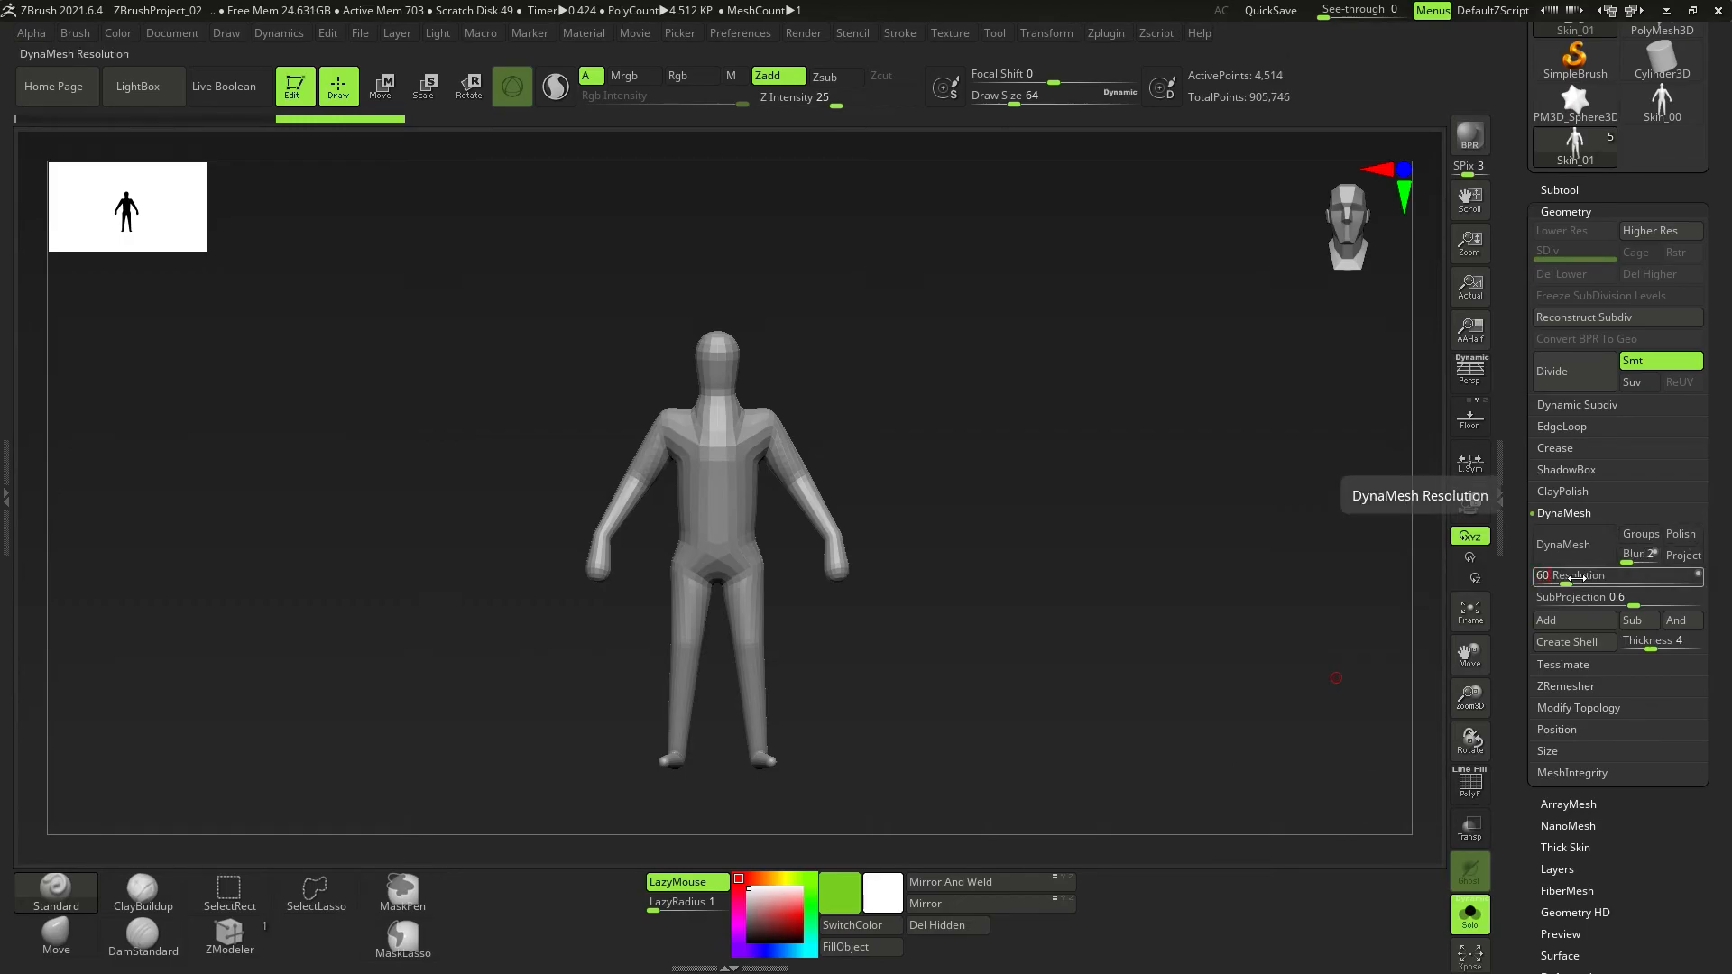
left_click(1562, 551)
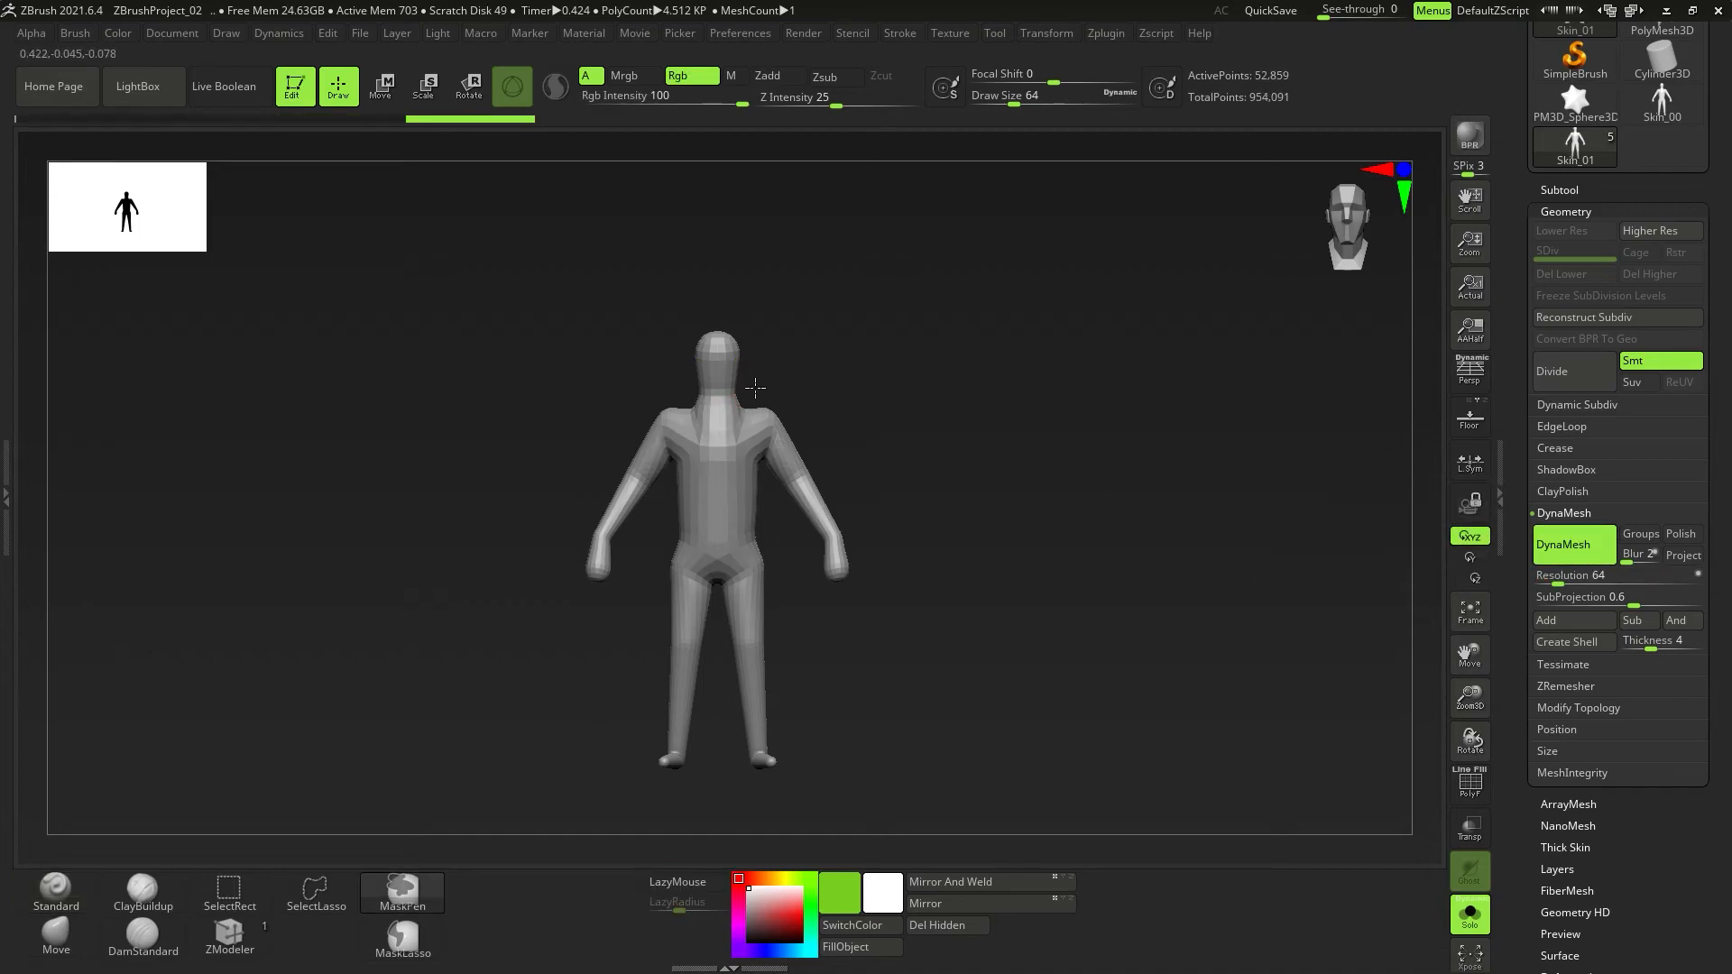
right_click_drag(735, 361, 973, 551, "ctrl")
key("shift+f")
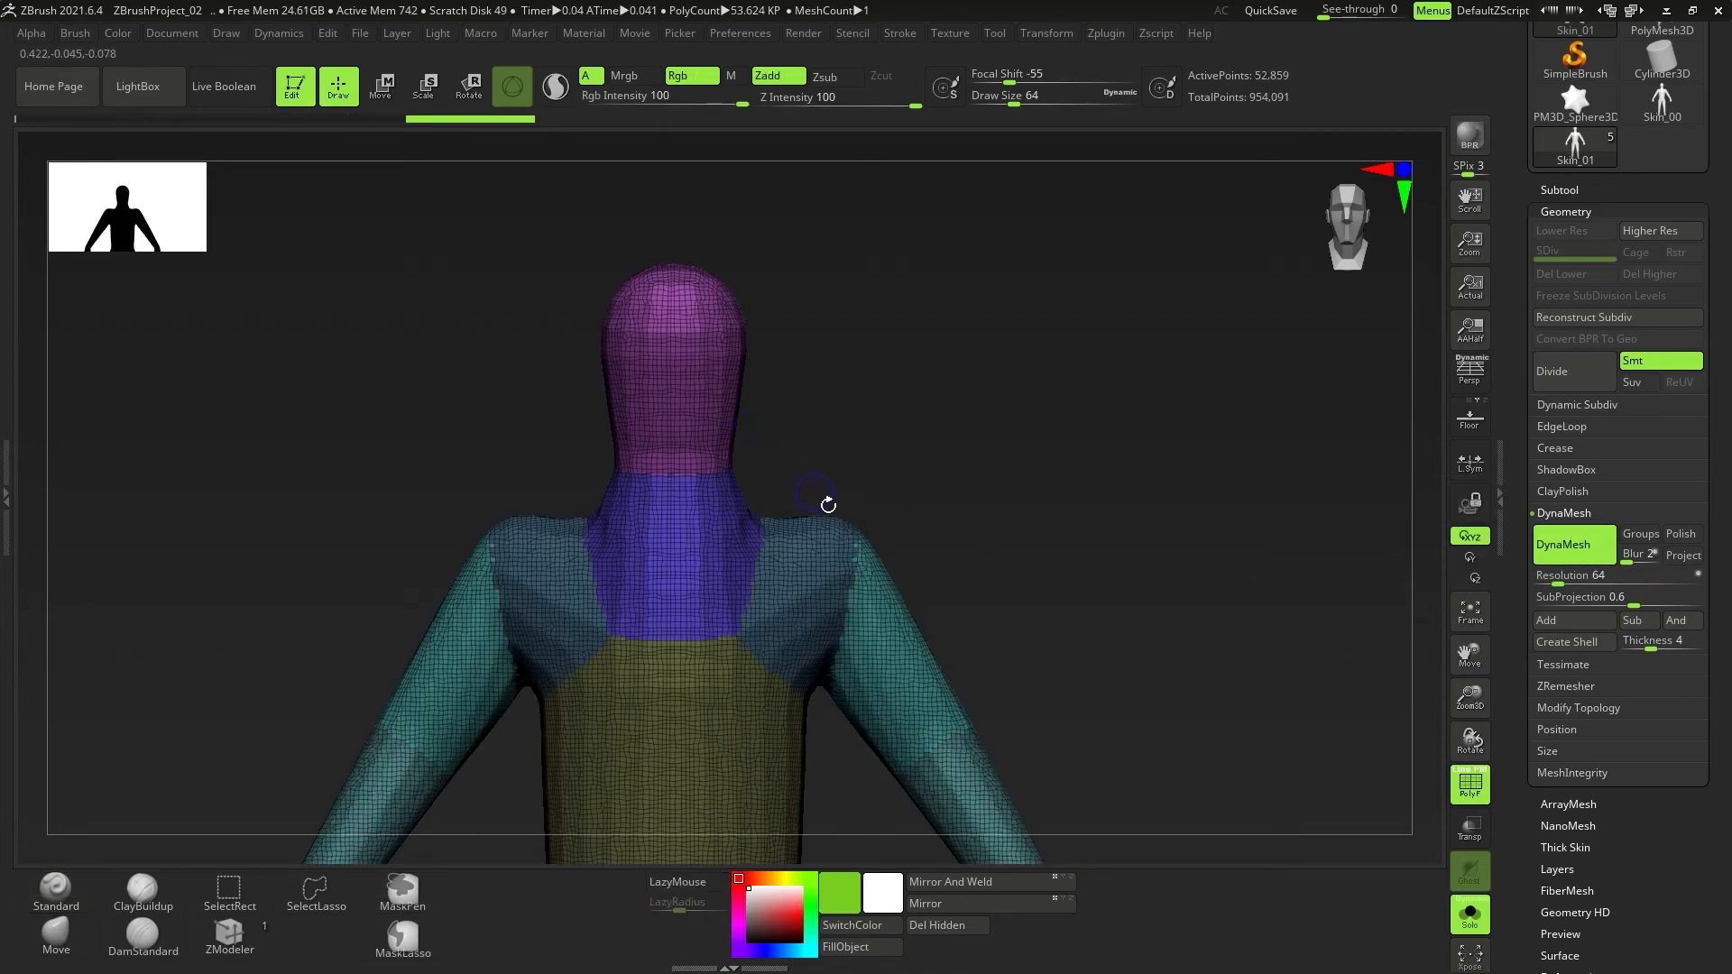
key("shift+f")
Isolate the head and upper neck with a rectangular selection and delete the hidden rest of the body.
right_click_drag(801, 495, 928, 325, "ctrl")
mouse_move(903, 233)
left_mouse_down("ctrl+shift")
mouse_move(559, 457)
mouse_move(563, 519)
left_mouse_up("ctrl+shift")
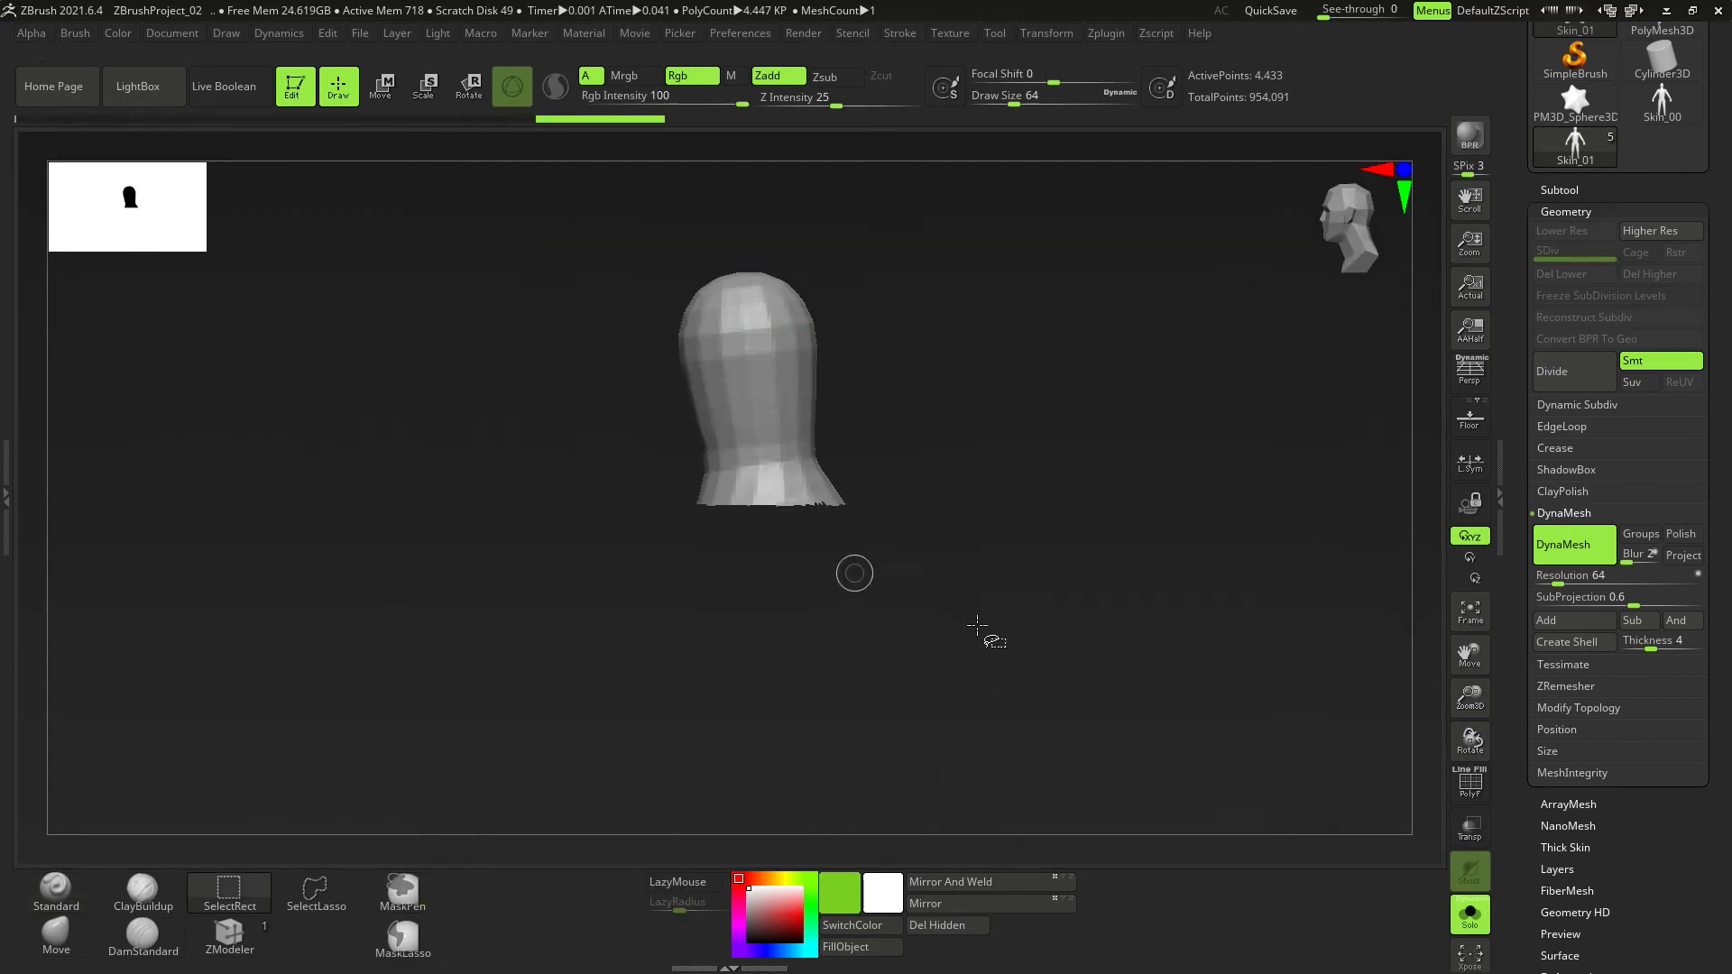
left_click(957, 930)
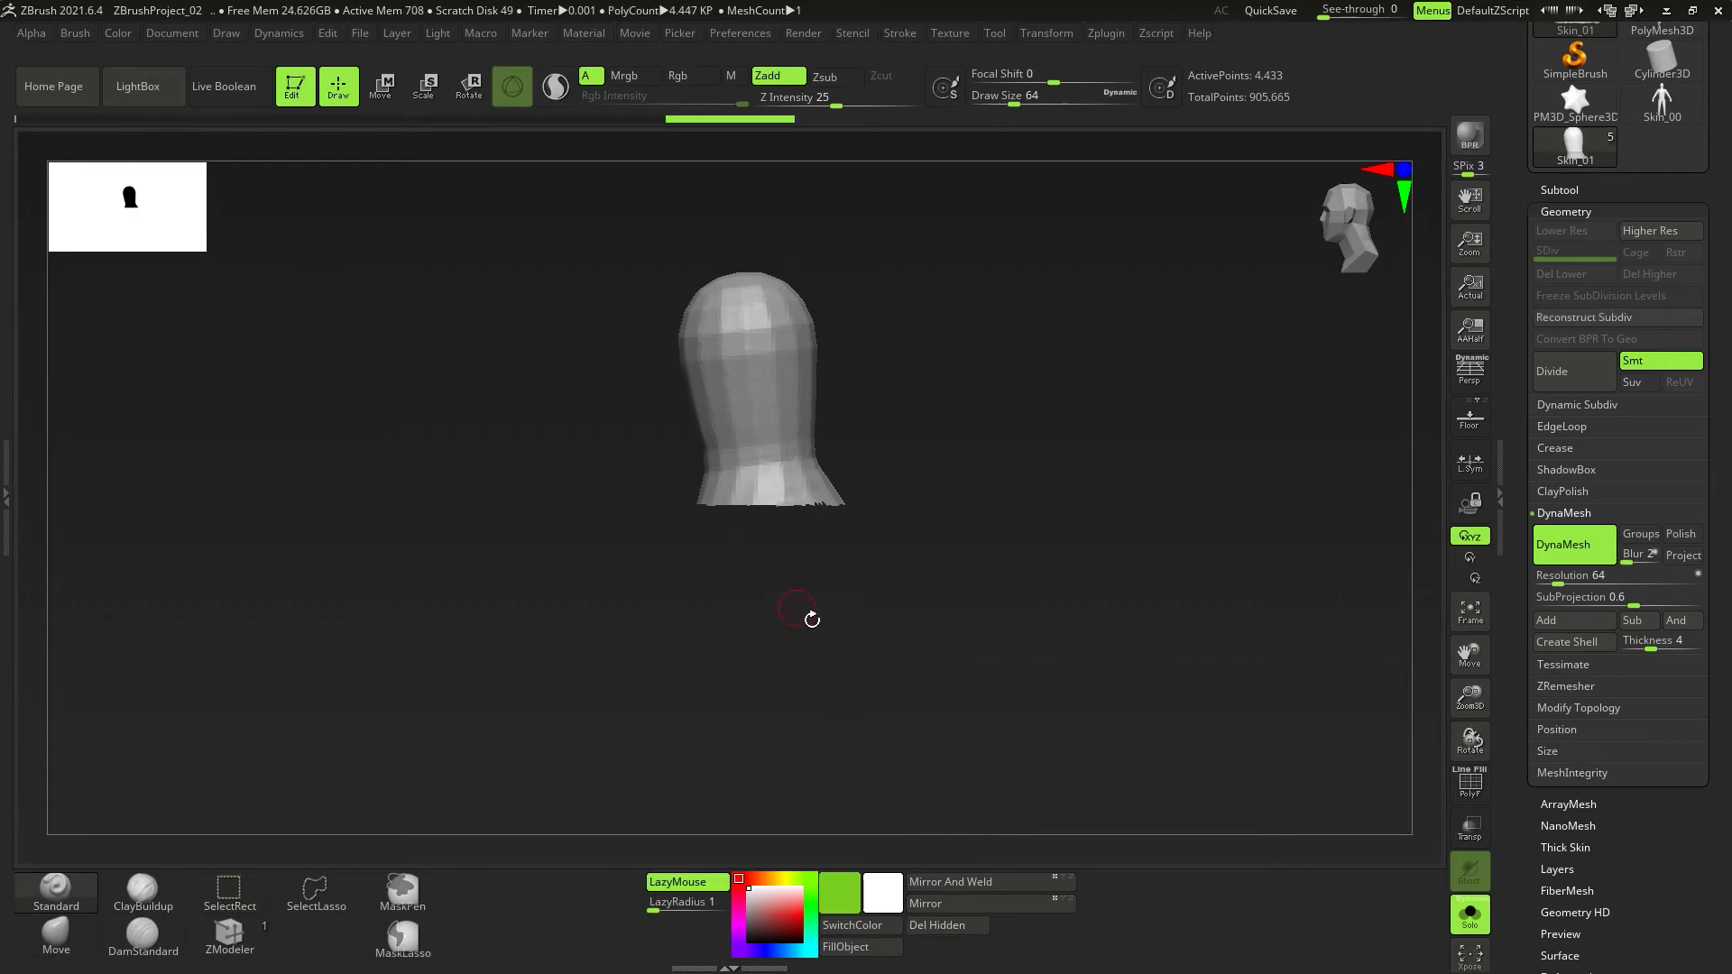
Re-DynaMesh the head to close the neck hole and smooth its surface with a draw size of about 217.
right_click_drag(808, 619, 998, 499)
left_click_drag(998, 499, 971, 625, "ctrl")
mouse_move(912, 558)
right_mouse_down()
mouse_move(875, 587)
mouse_move(836, 553)
mouse_move(836, 599)
right_mouse_up()
key("s")
left_click_drag(846, 555, 936, 543)
mouse_move(852, 643)
right_mouse_down("ctrl")
mouse_move(839, 592)
mouse_move(948, 561)
right_mouse_up("ctrl")
left_click_drag(948, 561, 758, 567, "shift")
left_click_drag(771, 318, 772, 459, "shift")
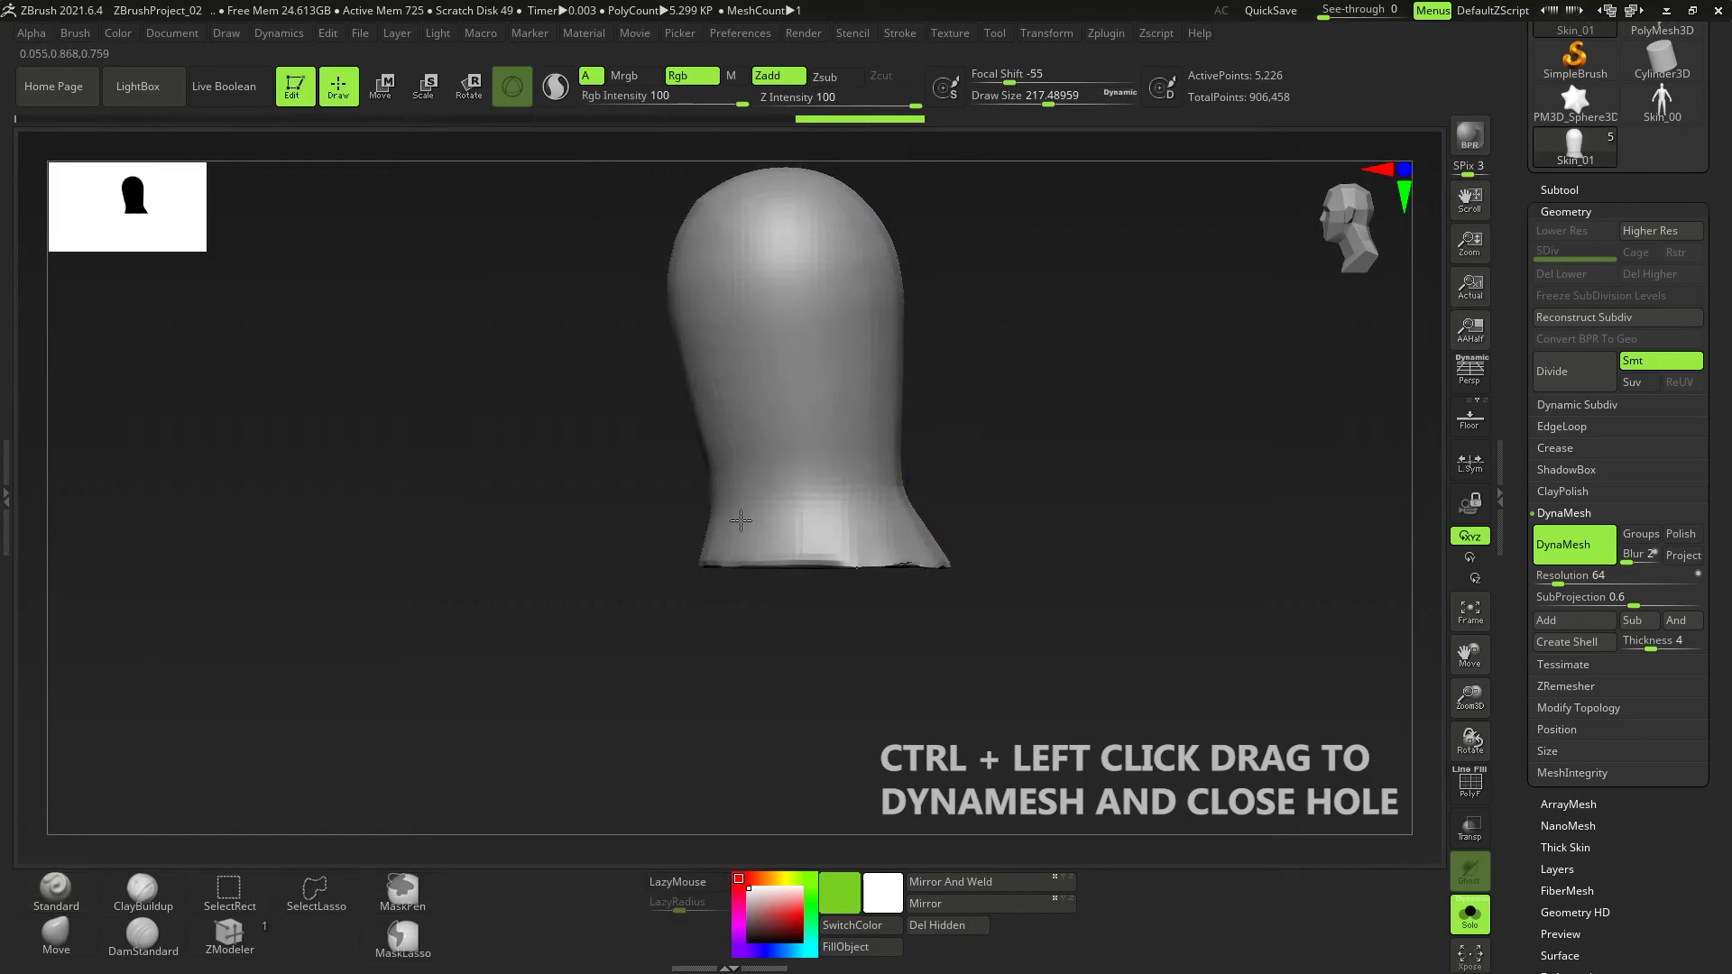
Pull out the chin and the front of the face with the Move brush at a draw size of about 299.
right_click_drag(911, 386, 878, 524, "alt")
left_click(46, 940)
key("s")
mouse_move(631, 495)
left_mouse_down()
mouse_move(678, 526)
mouse_move(638, 633)
left_mouse_up()
key("space")
left_click_drag(646, 528, 629, 490)
left_click_drag(648, 405, 626, 394)
left_click_drag(634, 507, 621, 502)
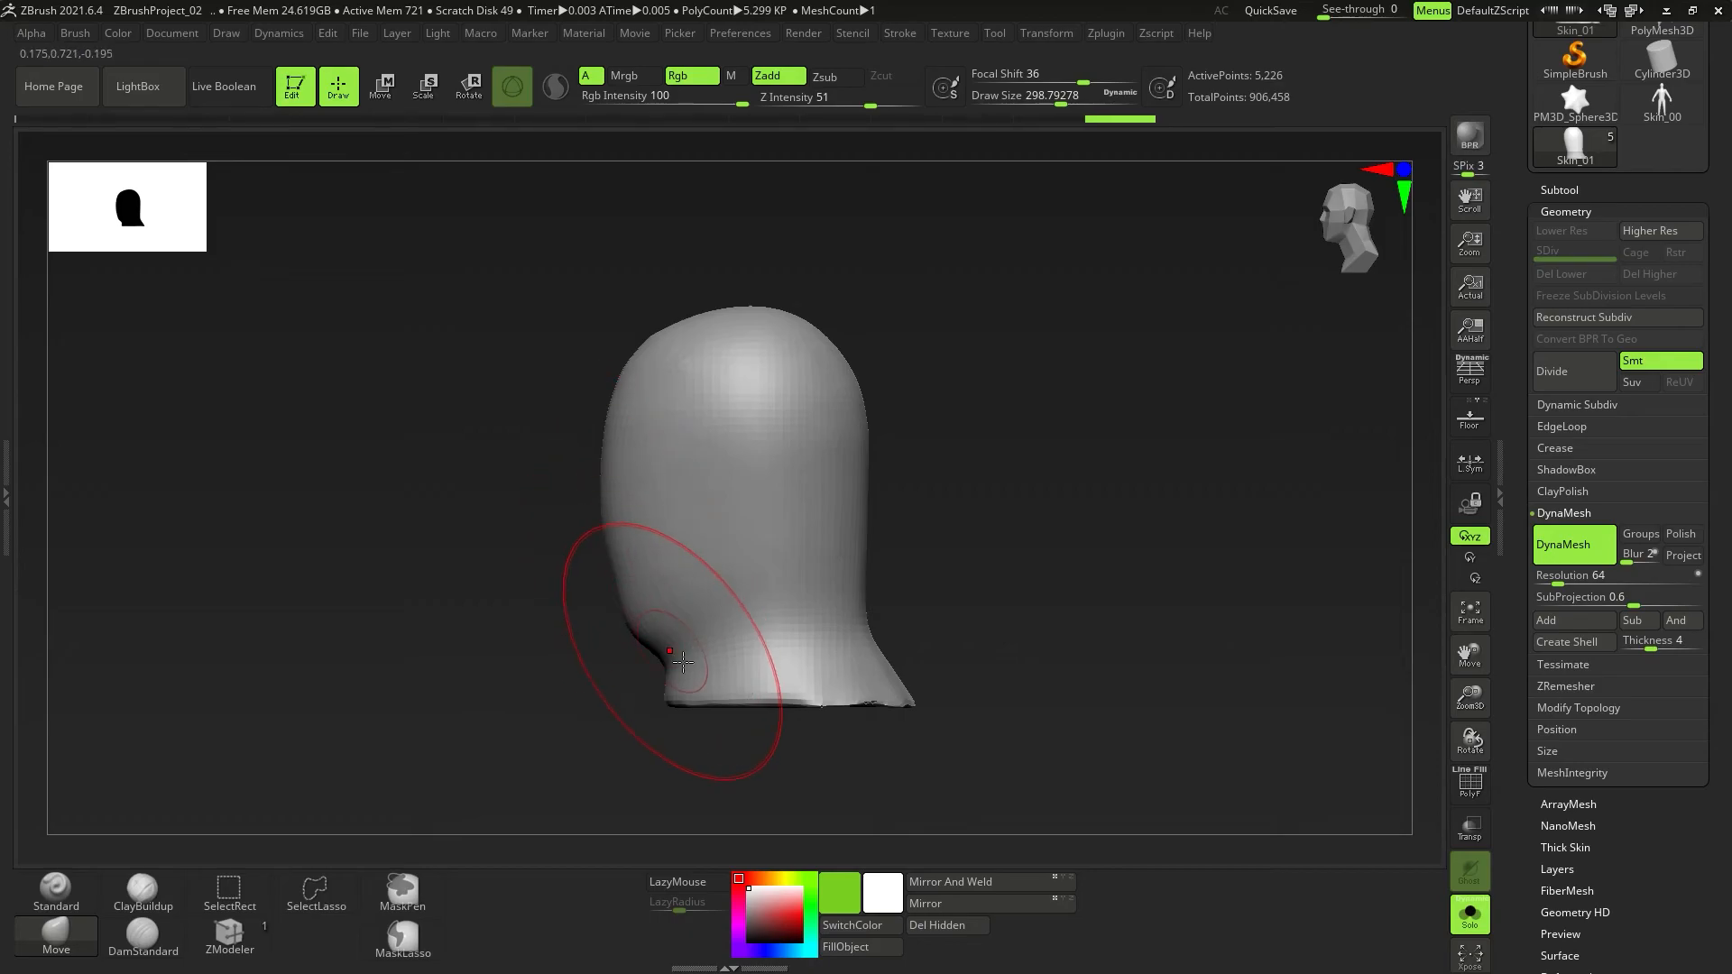
Reshape the throat beneath the chin and even out the front profile of the face.
left_click_drag(666, 641, 681, 635)
right_click_drag(681, 635, 655, 622)
left_click_drag(656, 622, 635, 629)
right_click_drag(635, 629, 658, 623)
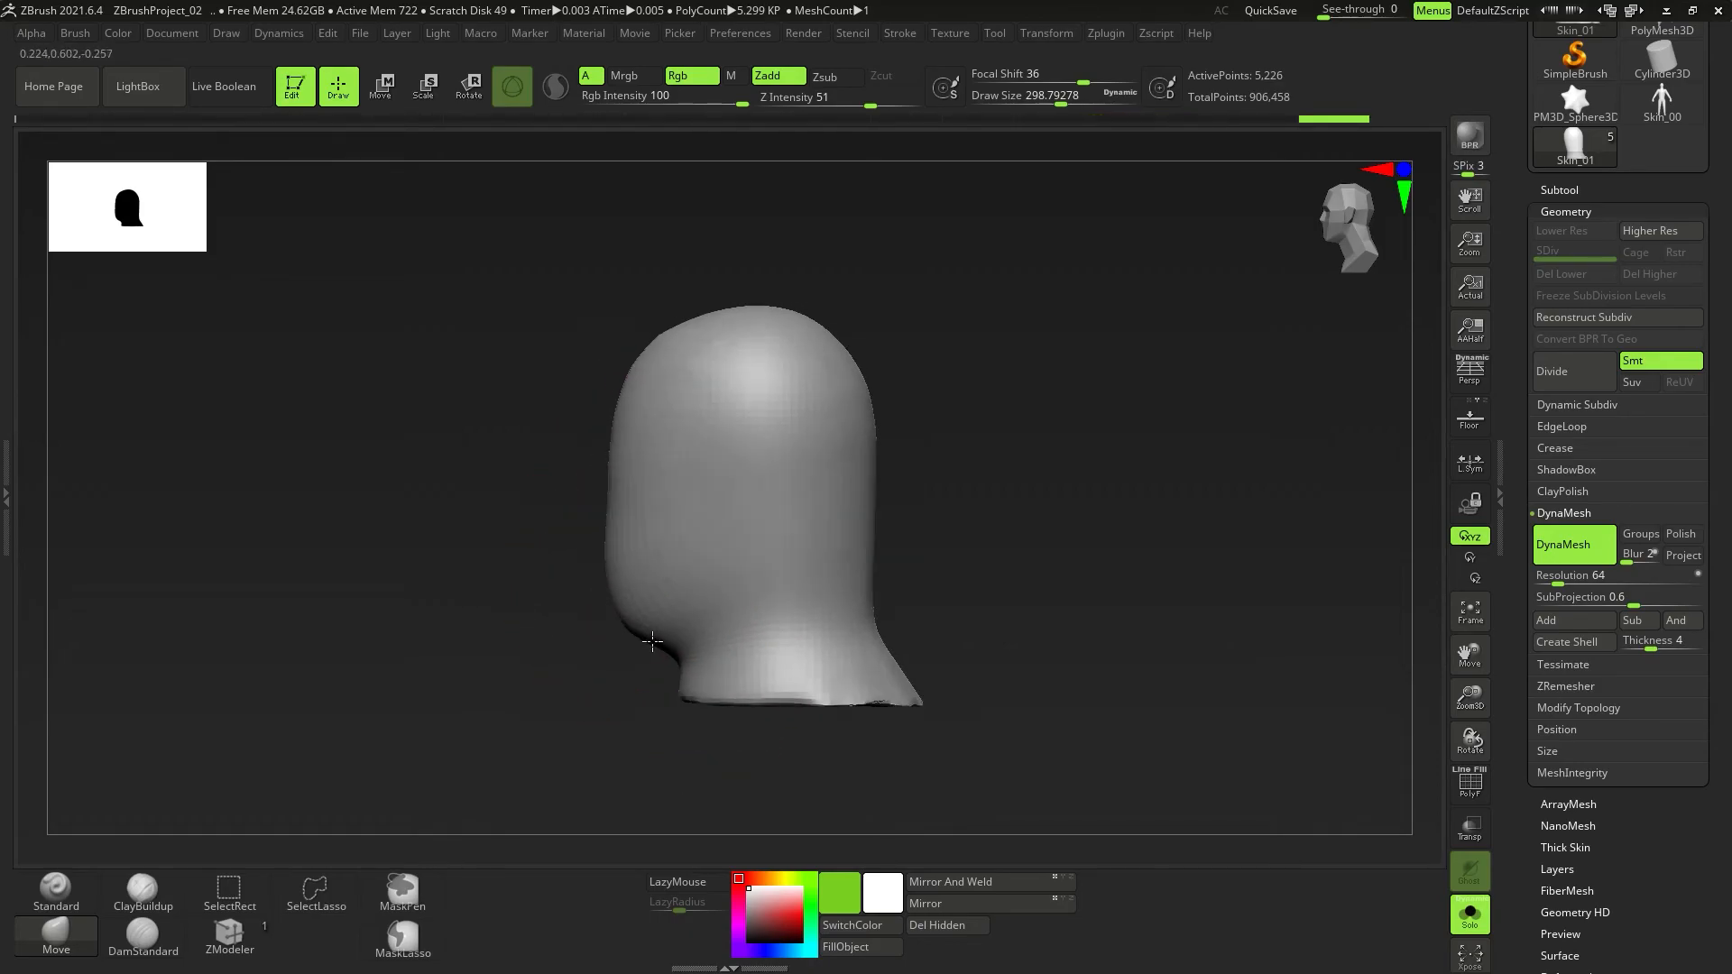
left_click_drag(618, 528, 611, 514)
left_click_drag(646, 413, 637, 410)
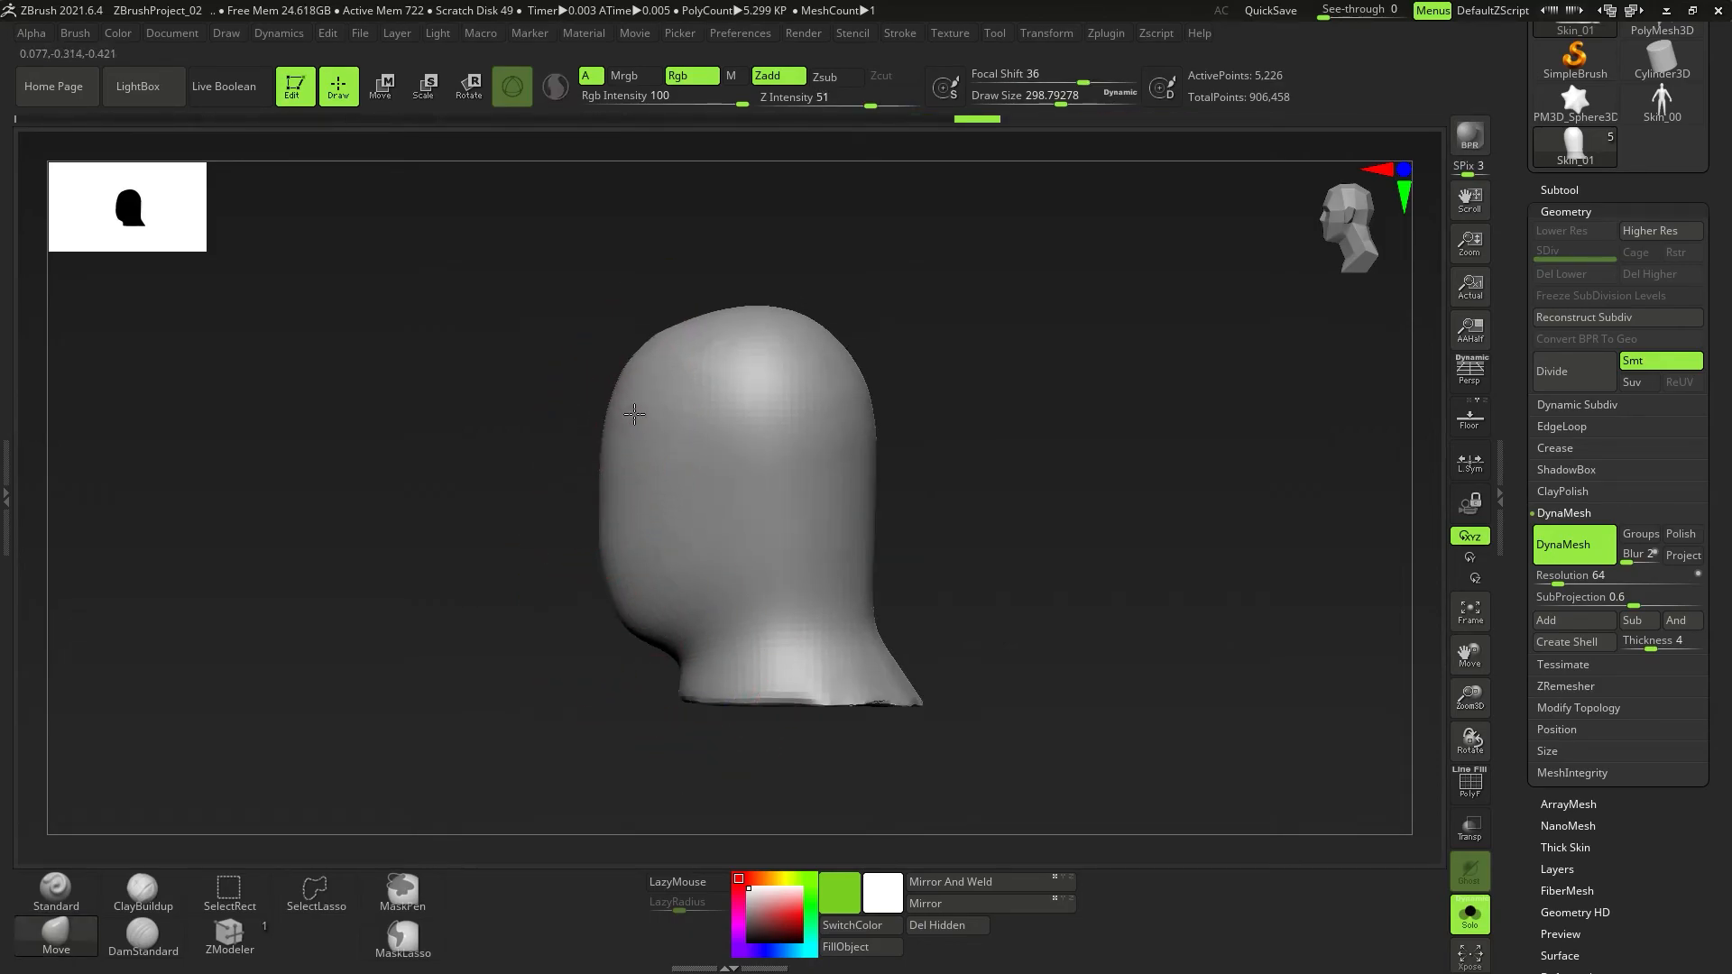
Round out the back of the skull and push the nape inward to define the neck.
right_click_drag(730, 394, 690, 334, "ctrl")
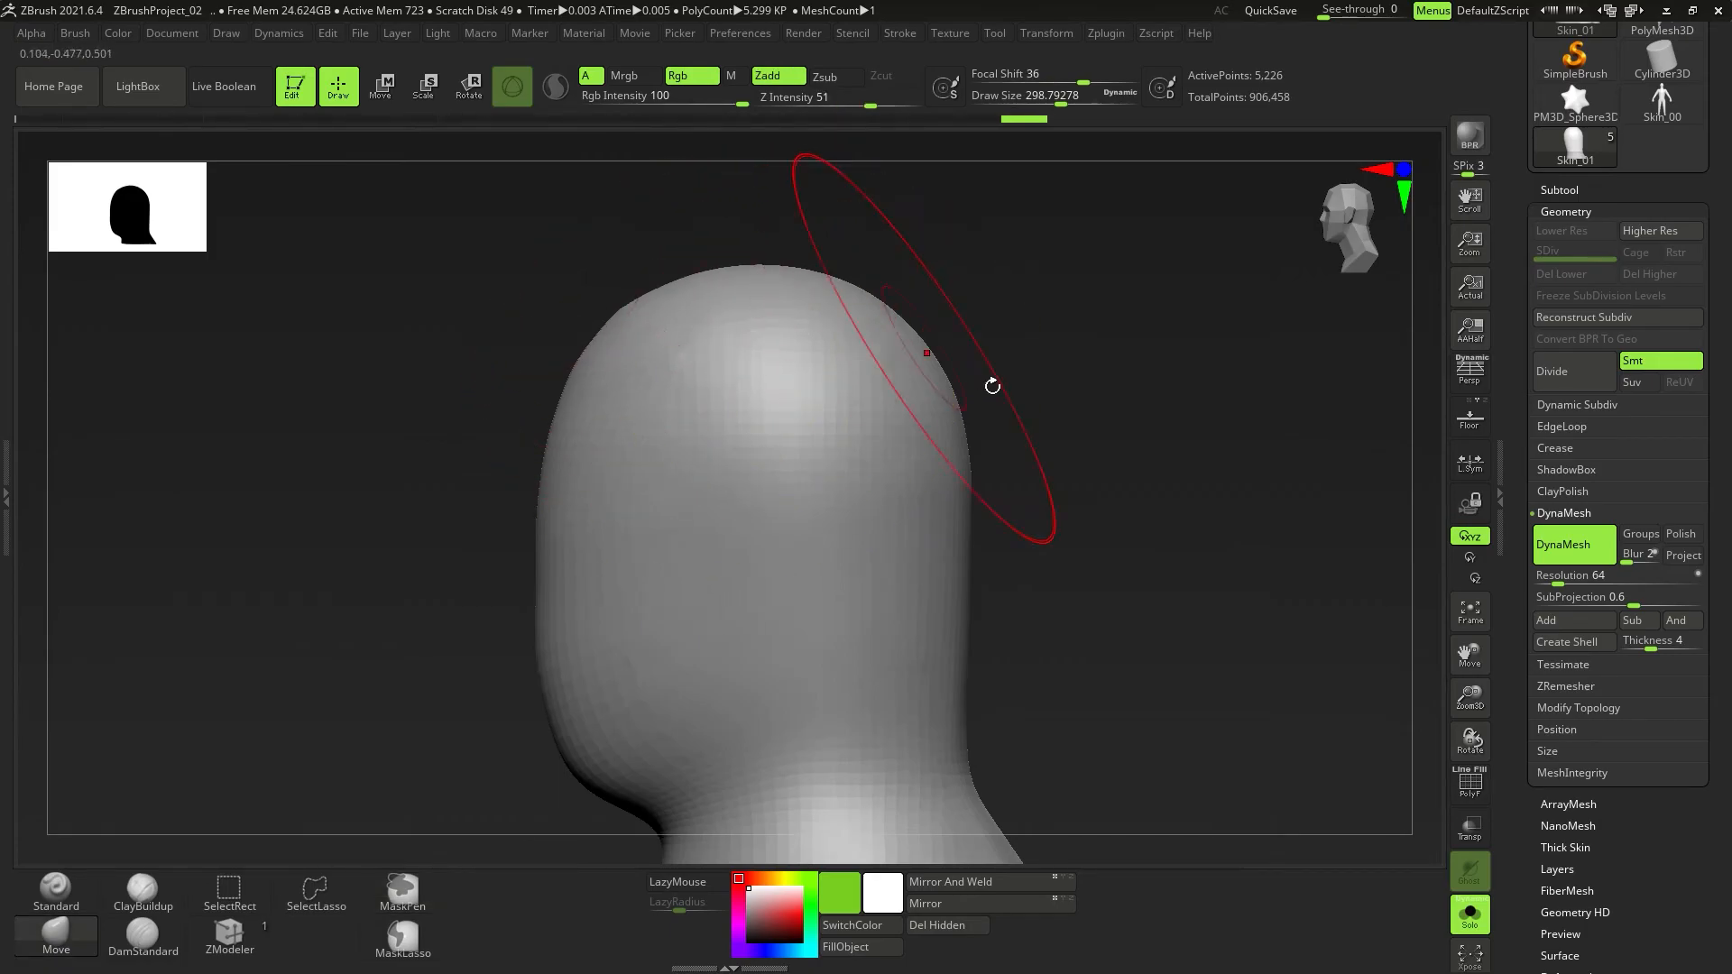
right_click_drag(966, 378, 963, 382)
left_click_drag(964, 382, 979, 400)
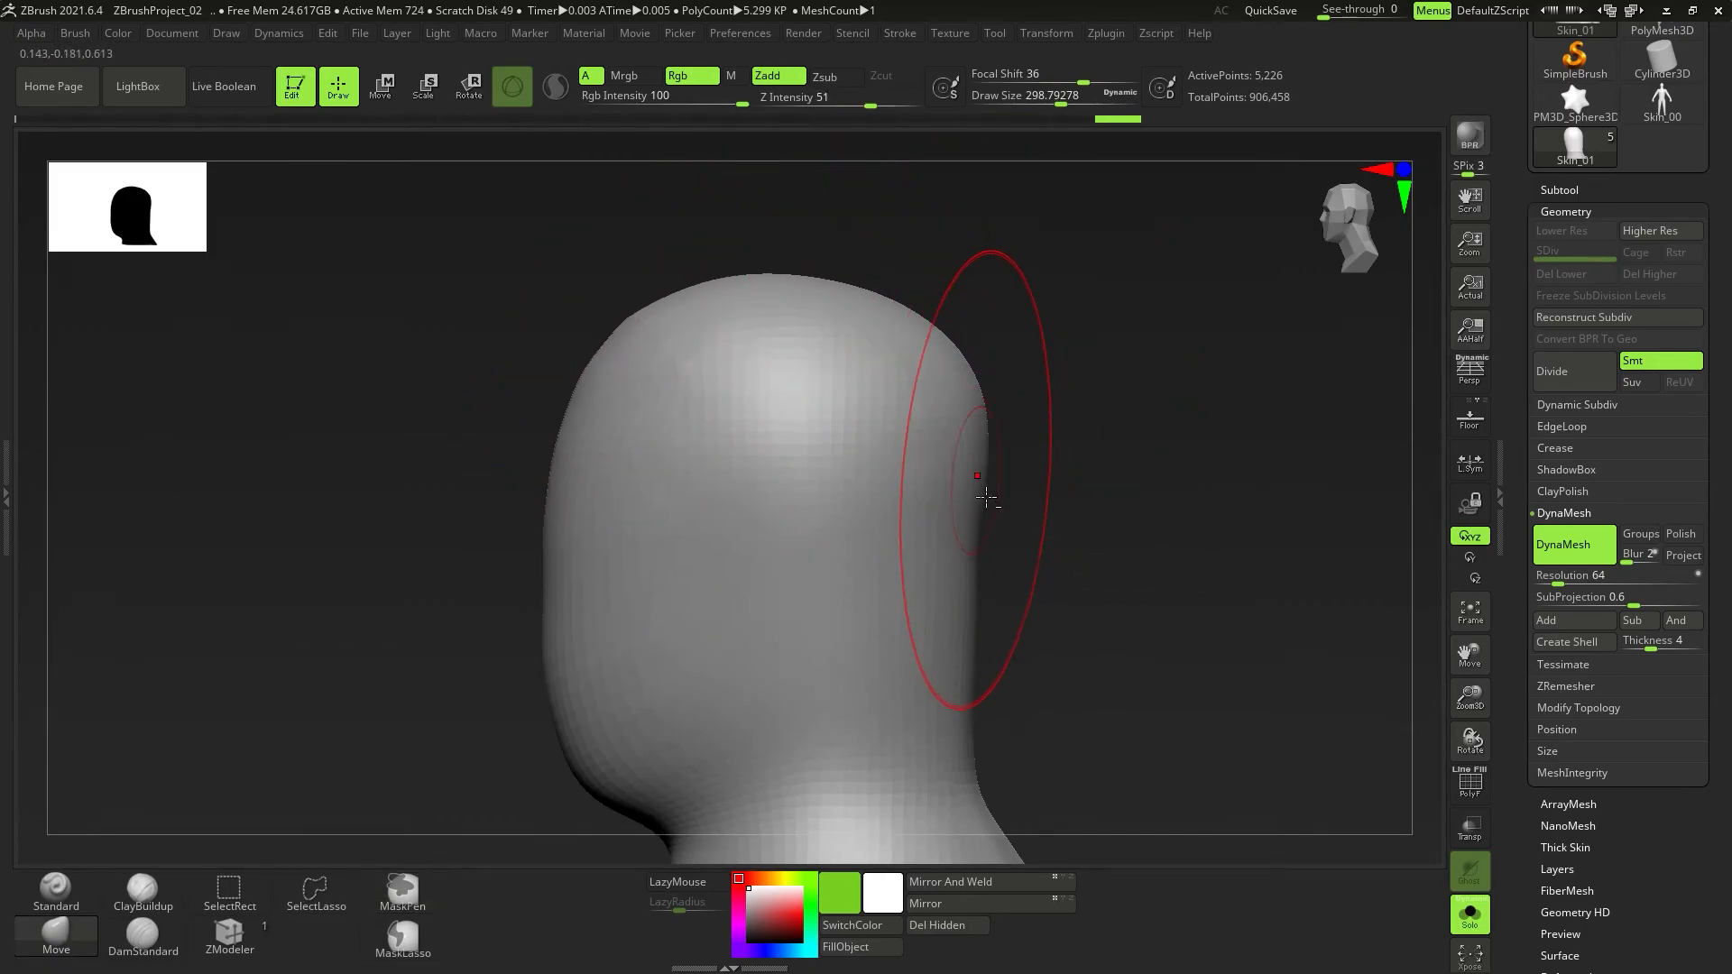
left_click_drag(987, 494, 986, 553)
right_click_drag(956, 603, 961, 493, "alt")
left_click_drag(970, 654, 959, 665)
right_click_drag(959, 665, 986, 653, "shift")
left_click_drag(952, 664, 935, 686)
Reduce the draw size to about 207 and refine the chin and the sides of the jaw.
key("s")
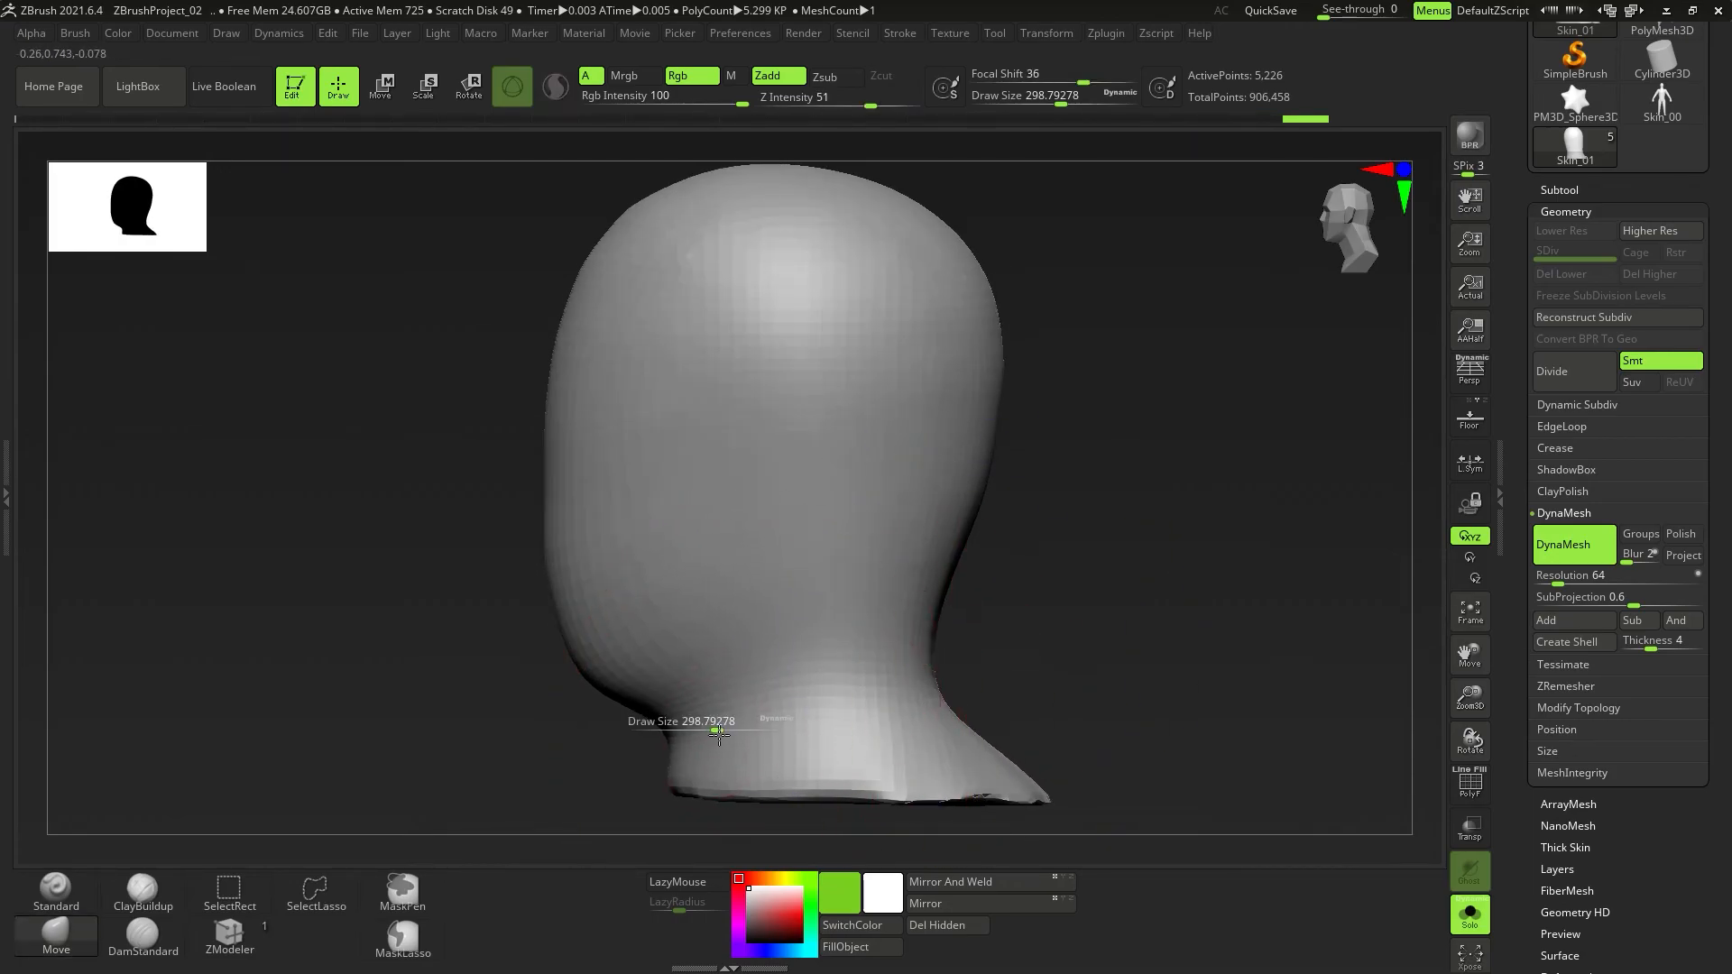
left_click_drag(716, 728, 680, 712)
left_click_drag(593, 666, 603, 710)
right_click_drag(712, 728, 879, 722)
left_click_drag(720, 663, 746, 647)
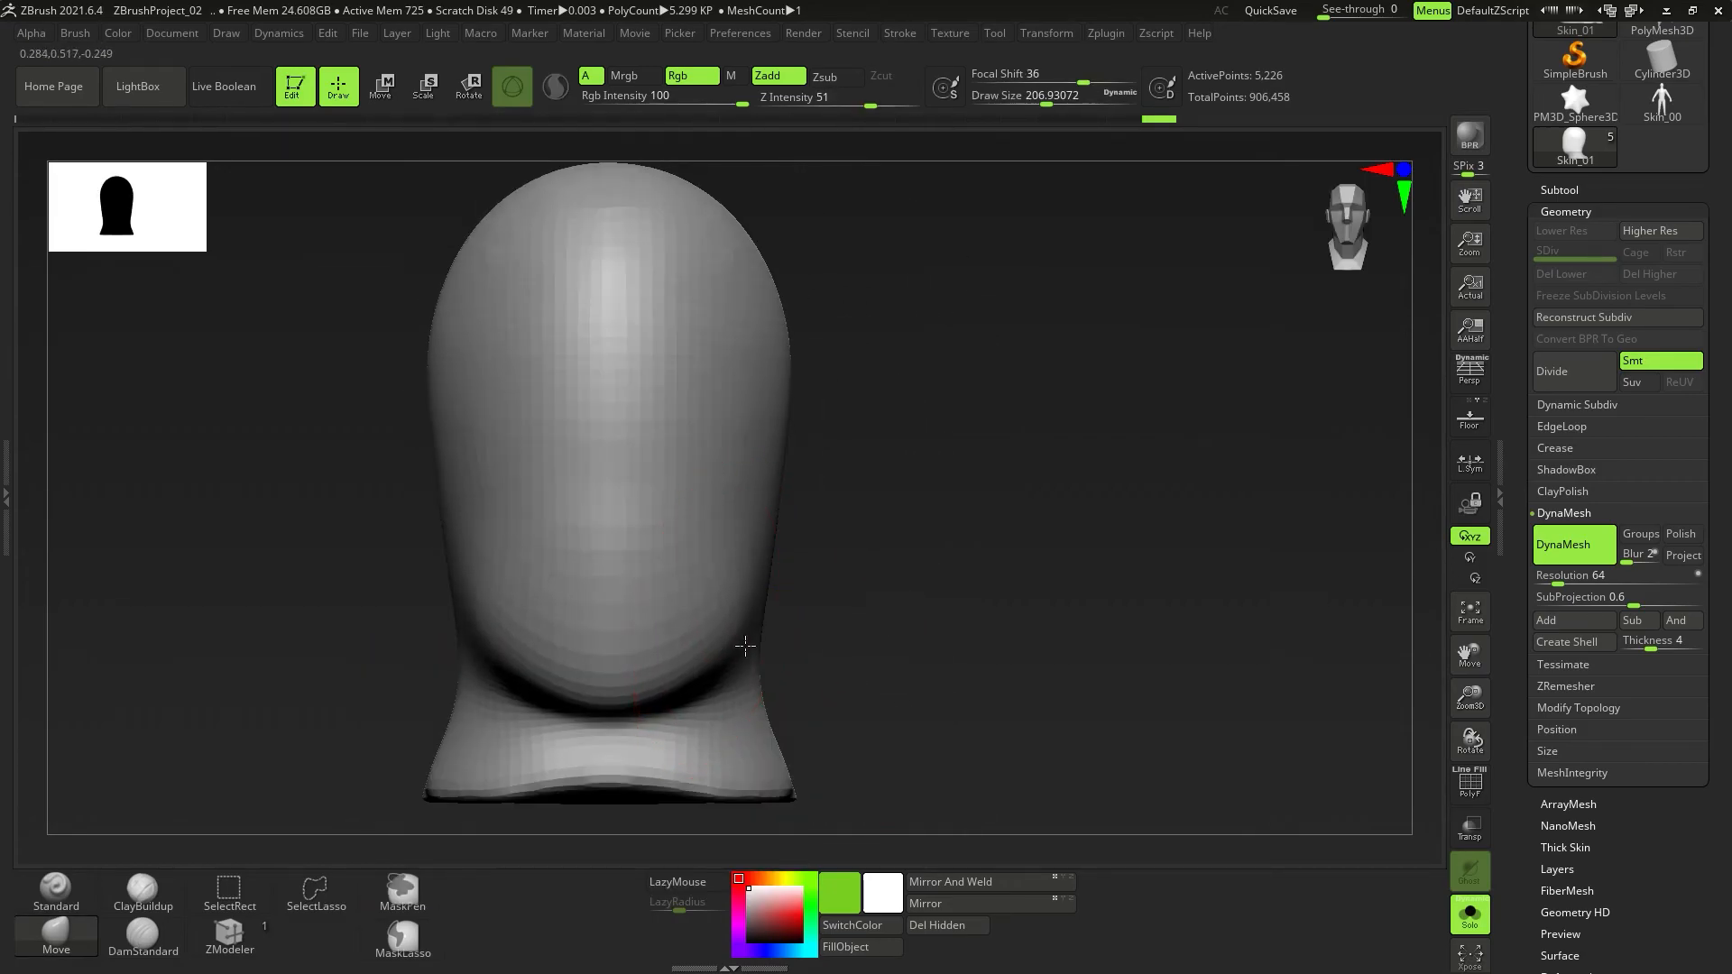
Build up the jawline with ClayBuildup at a draw size of about 77 and Z Intensity 8, and smooth the strokes.
right_click_drag(811, 550, 652, 558, "shift")
key("s")
left_click_drag(821, 584, 785, 587)
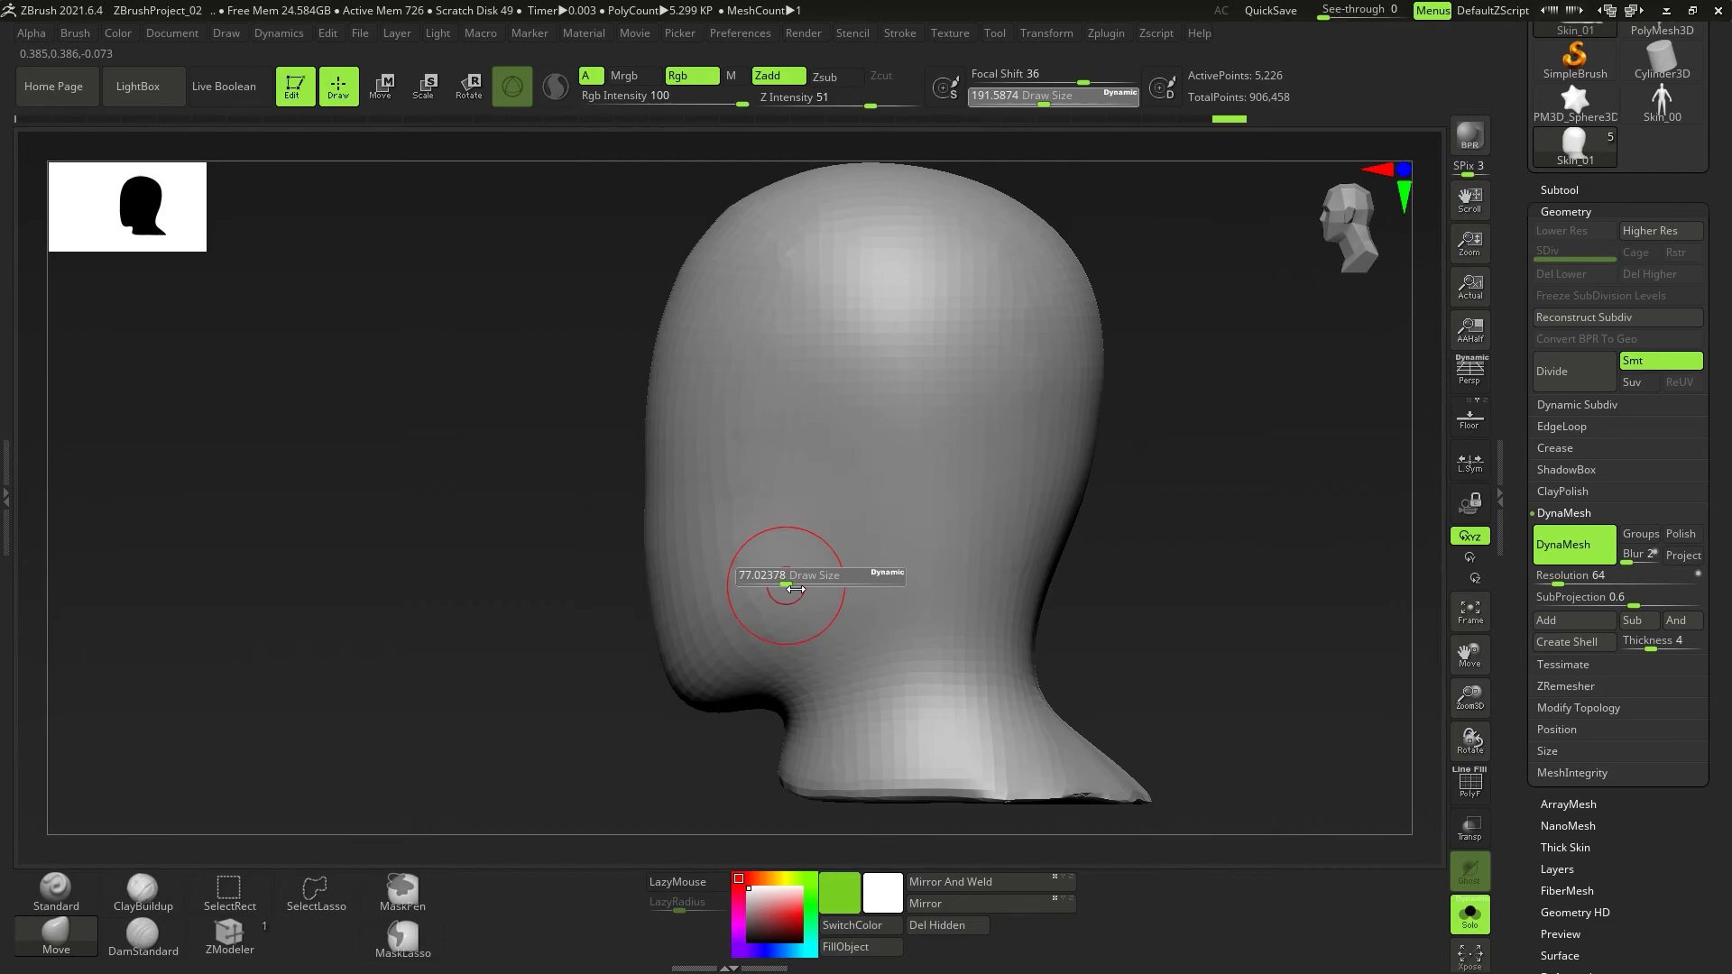
left_click(142, 939)
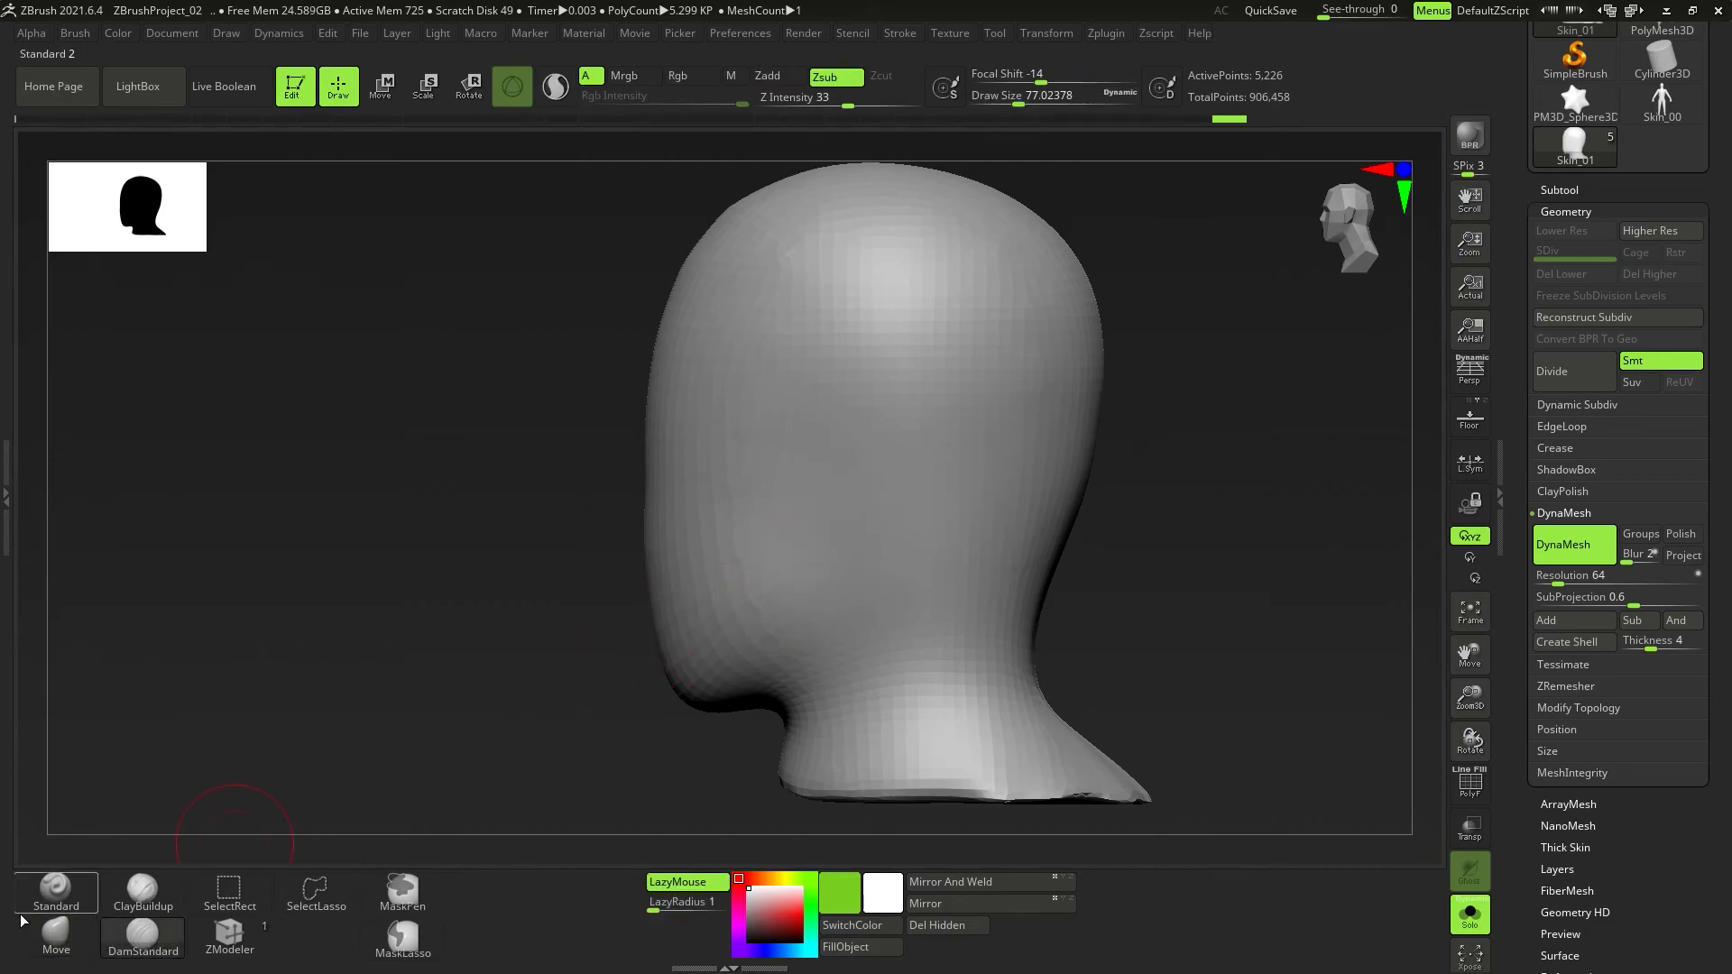
left_click(143, 902)
key("space")
left_click_drag(868, 590, 905, 591)
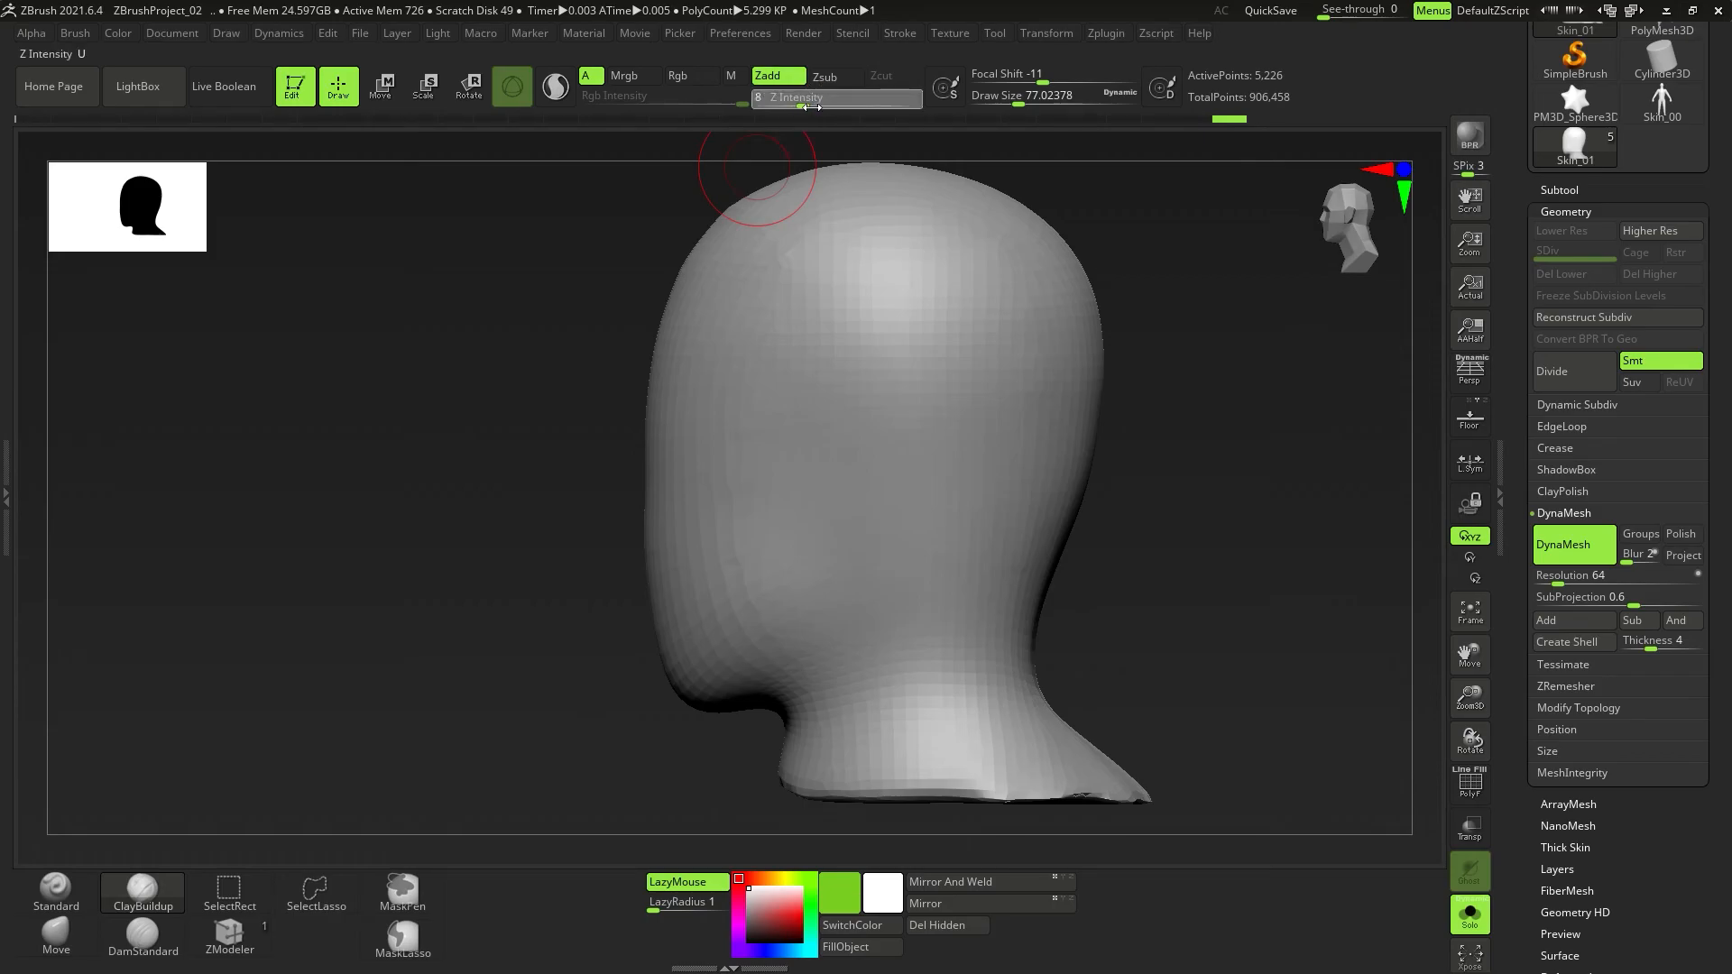
left_click_drag(874, 581, 738, 679)
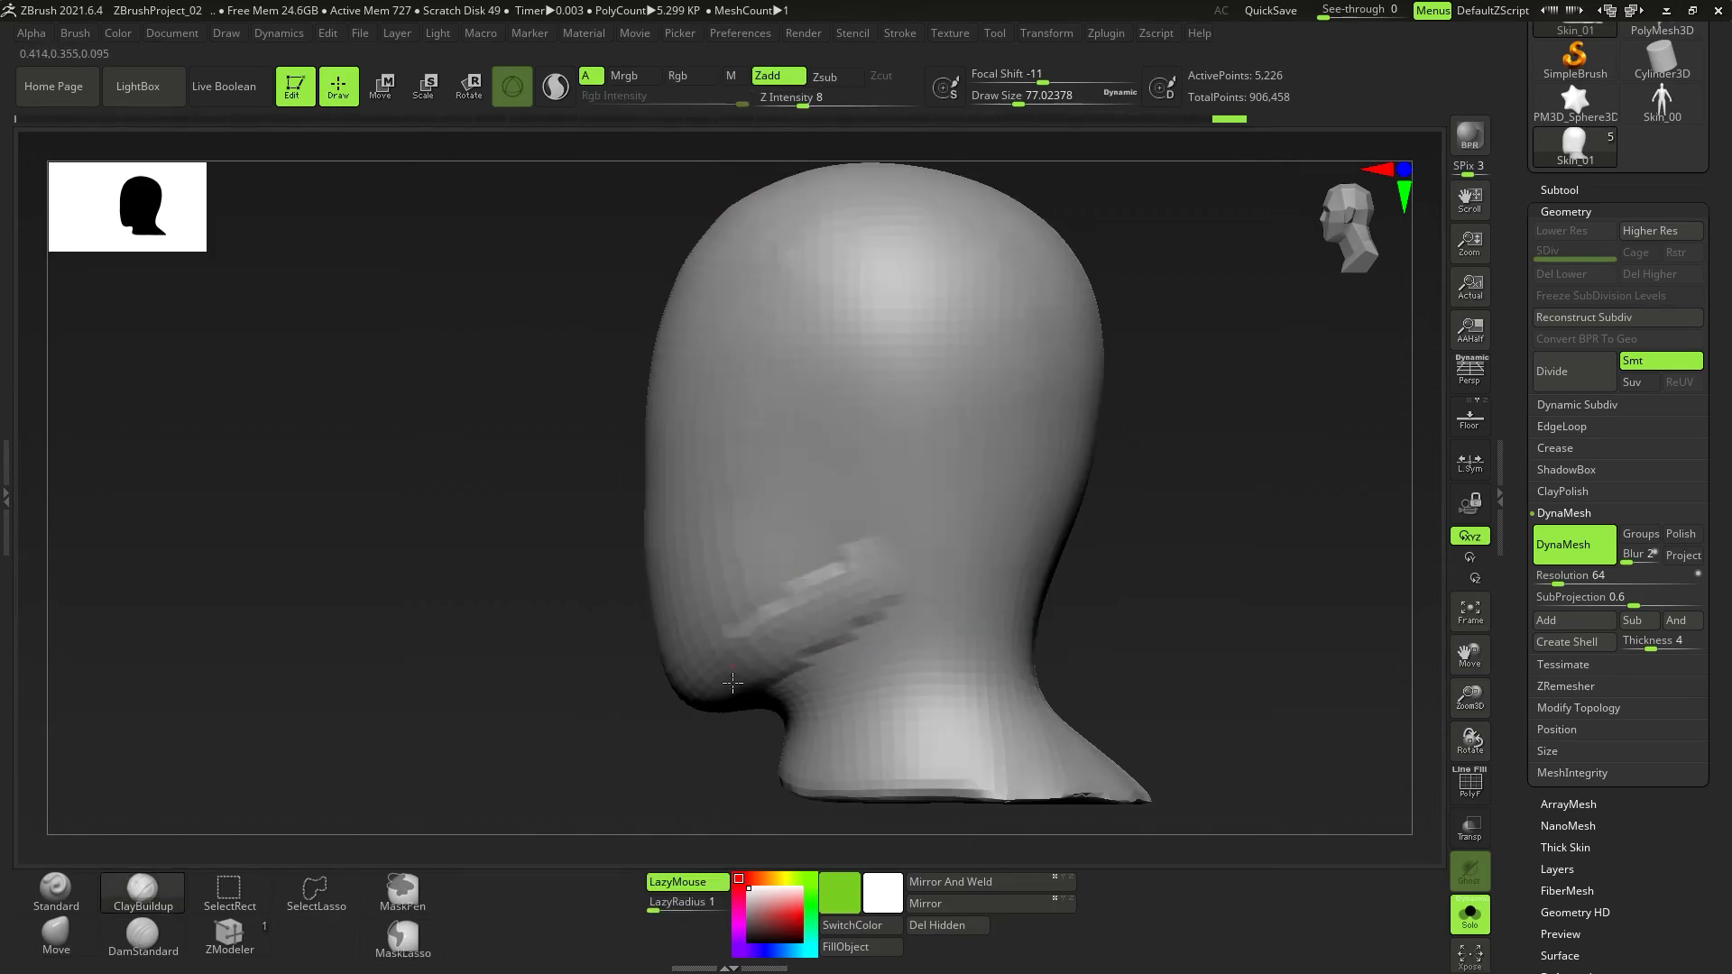
left_click_drag(896, 592, 762, 663)
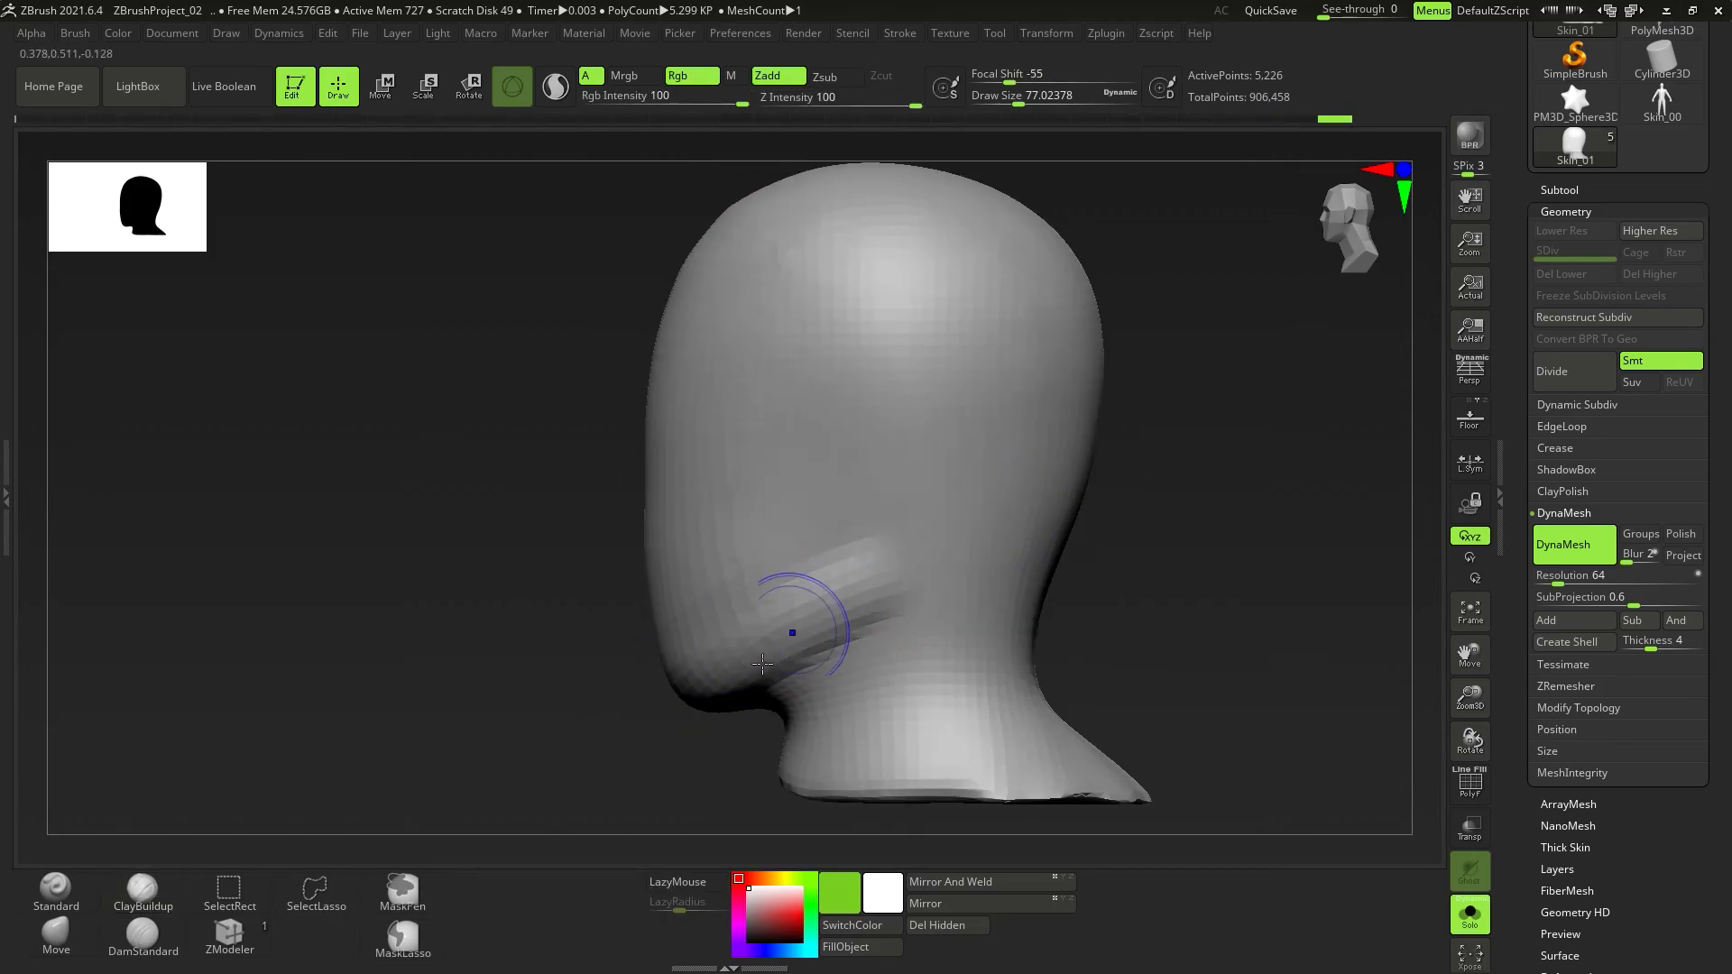
Build up the rear corner of the jaw, carve the hollow behind it toward the neck, and smooth the transition.
mouse_move(884, 492)
left_mouse_down()
mouse_move(874, 572)
mouse_move(910, 526)
mouse_move(893, 584)
left_mouse_up()
left_click_drag(972, 532, 940, 615)
left_click_drag(971, 491, 935, 611)
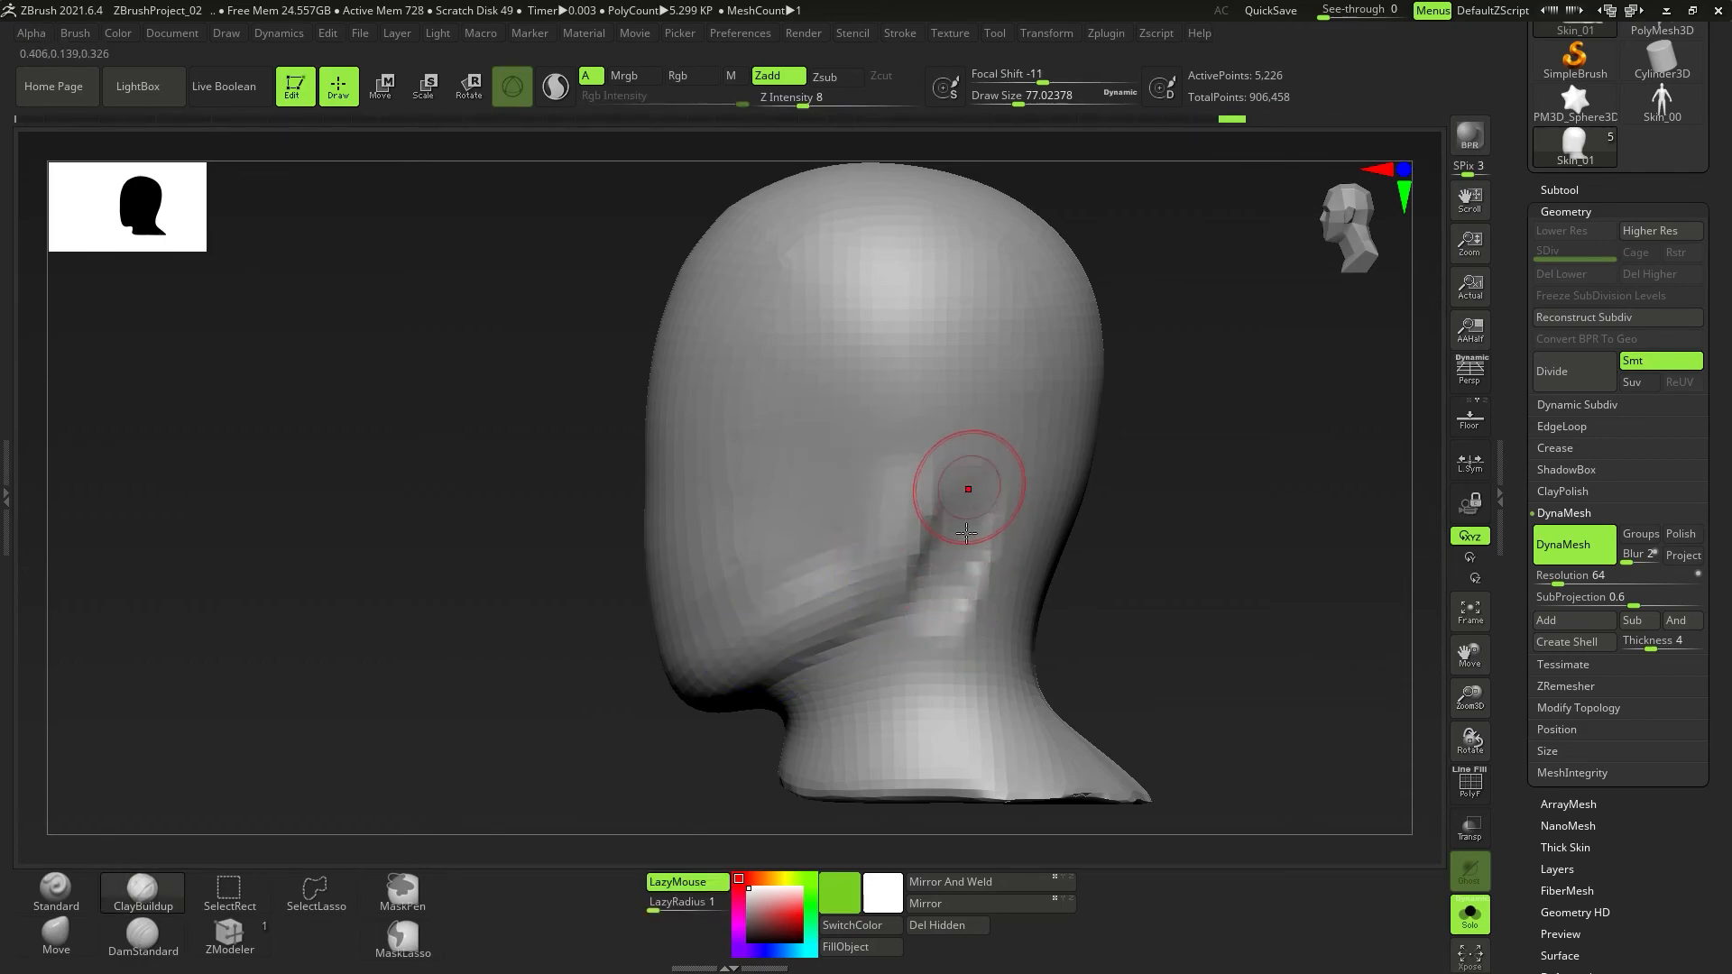
left_click_drag(970, 523, 834, 697)
mouse_move(893, 636)
left_mouse_down()
mouse_move(785, 691)
mouse_move(999, 472)
left_mouse_up()
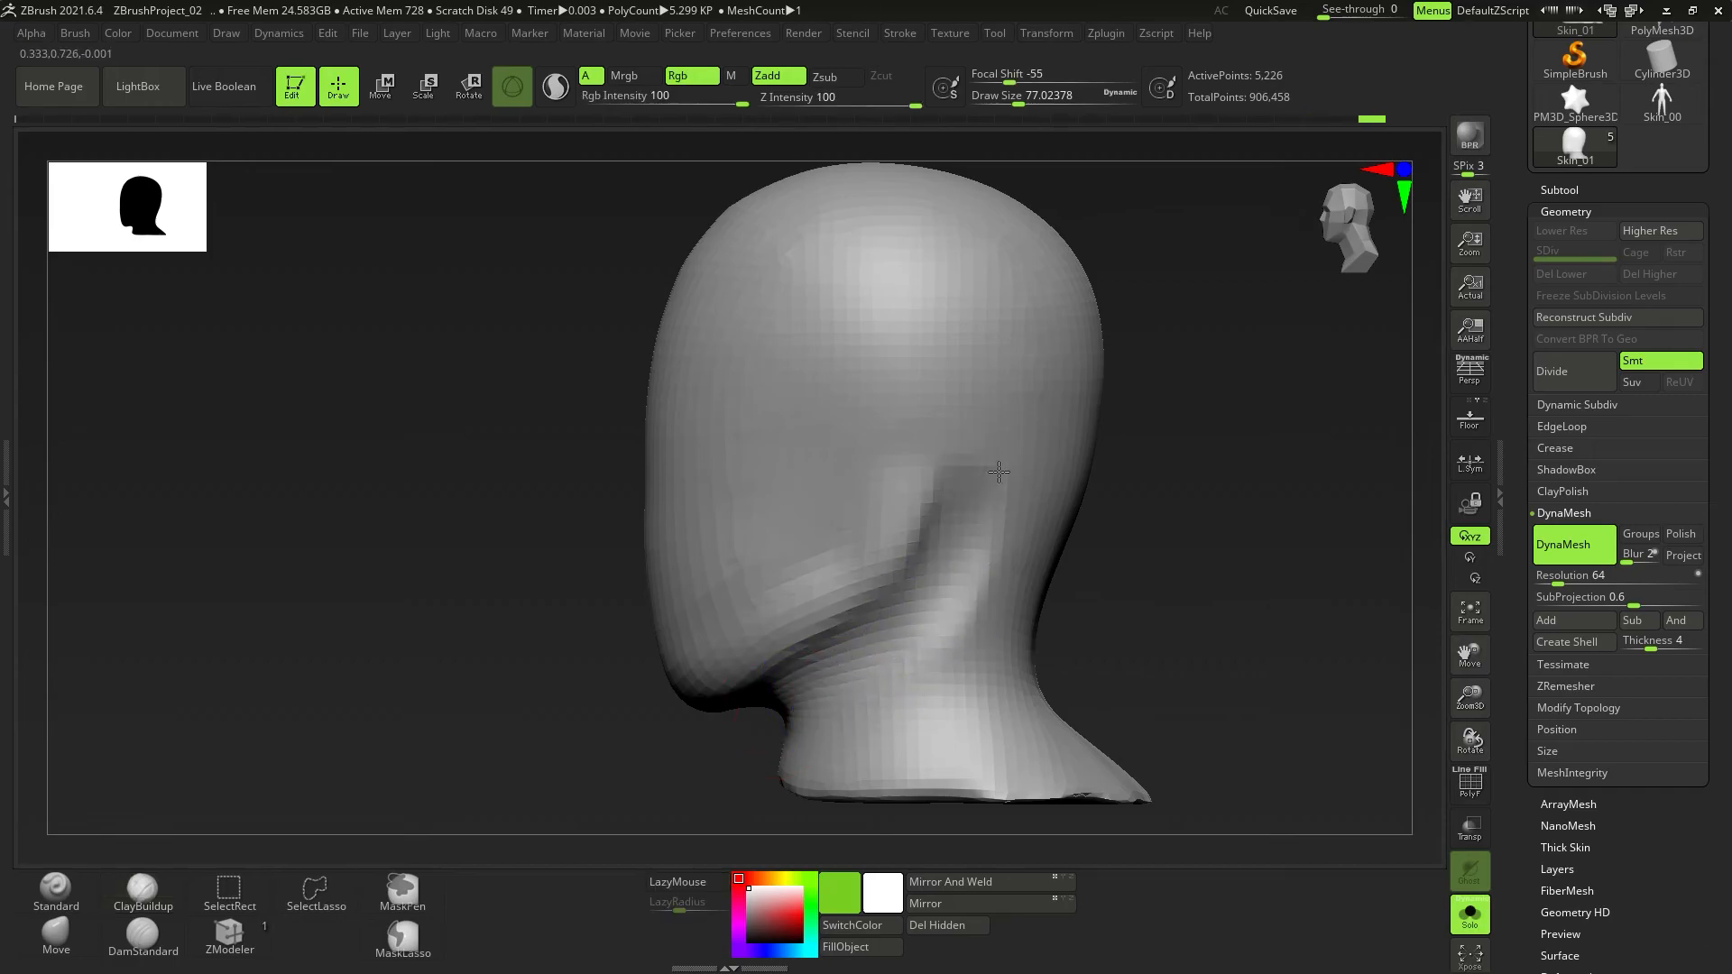
left_click_drag(970, 554, 892, 631, "shift")
right_click_drag(897, 638, 921, 515)
left_click_drag(920, 515, 739, 638, "shift")
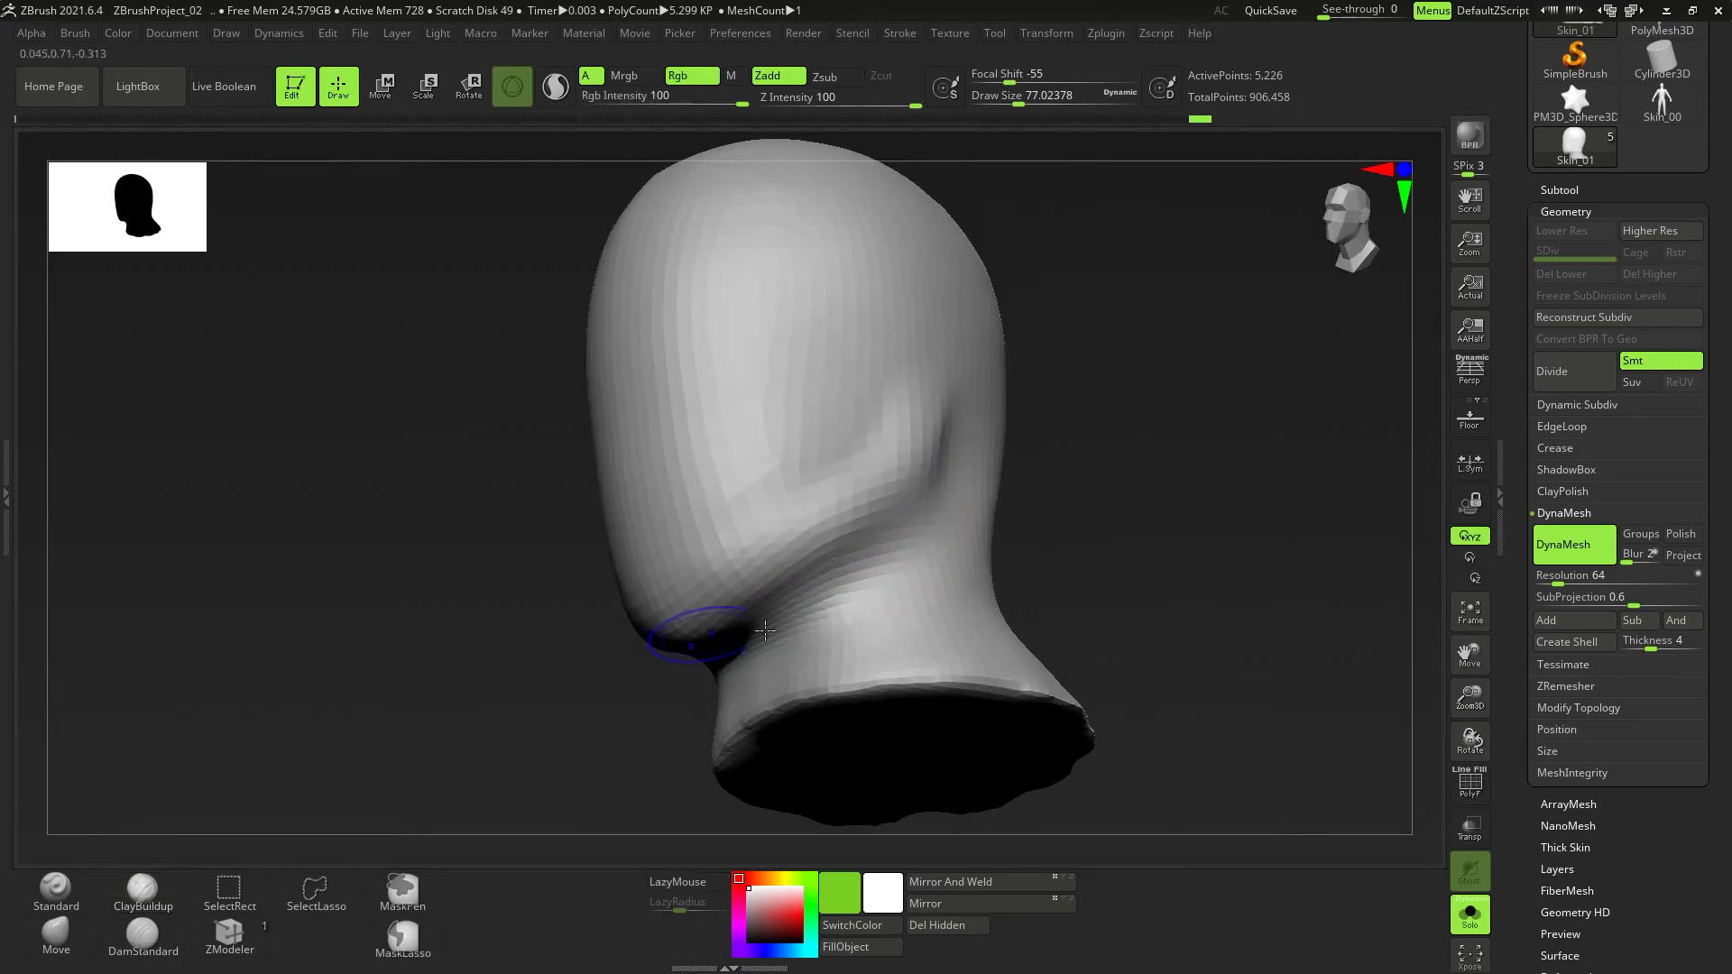
Build up the chin and smooth the underside of the jaw.
right_click_drag(739, 638, 792, 556)
right_click_drag(764, 635, 793, 611)
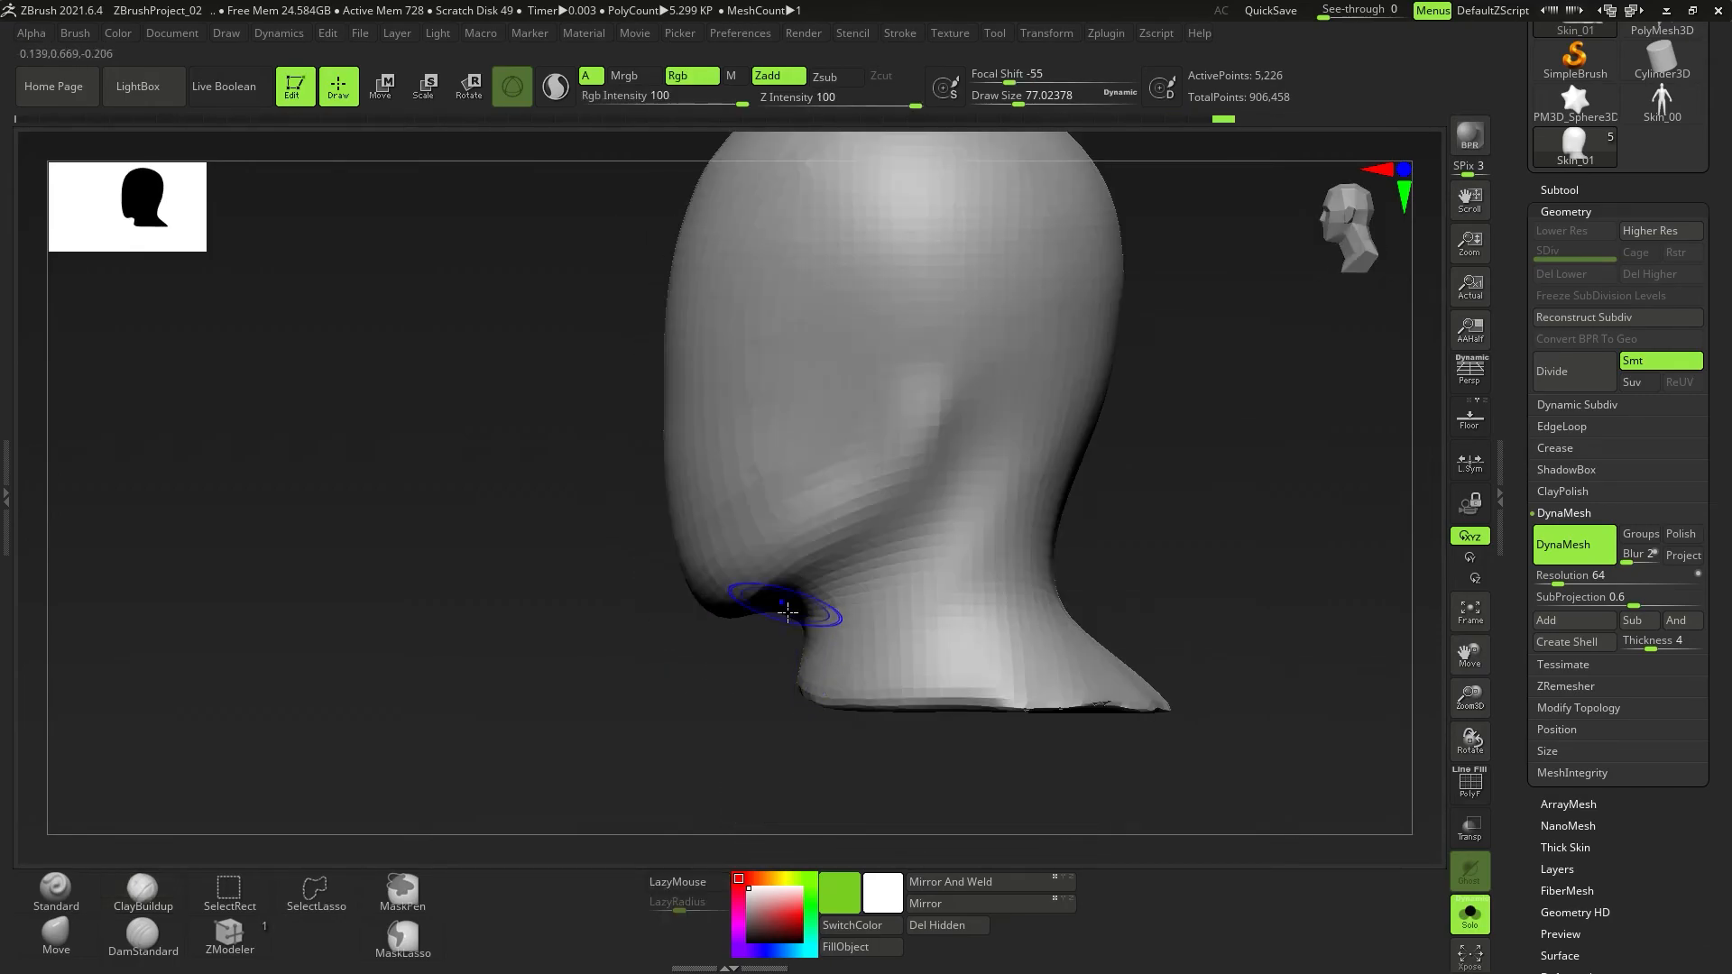
left_click_drag(718, 540, 793, 580, "shift")
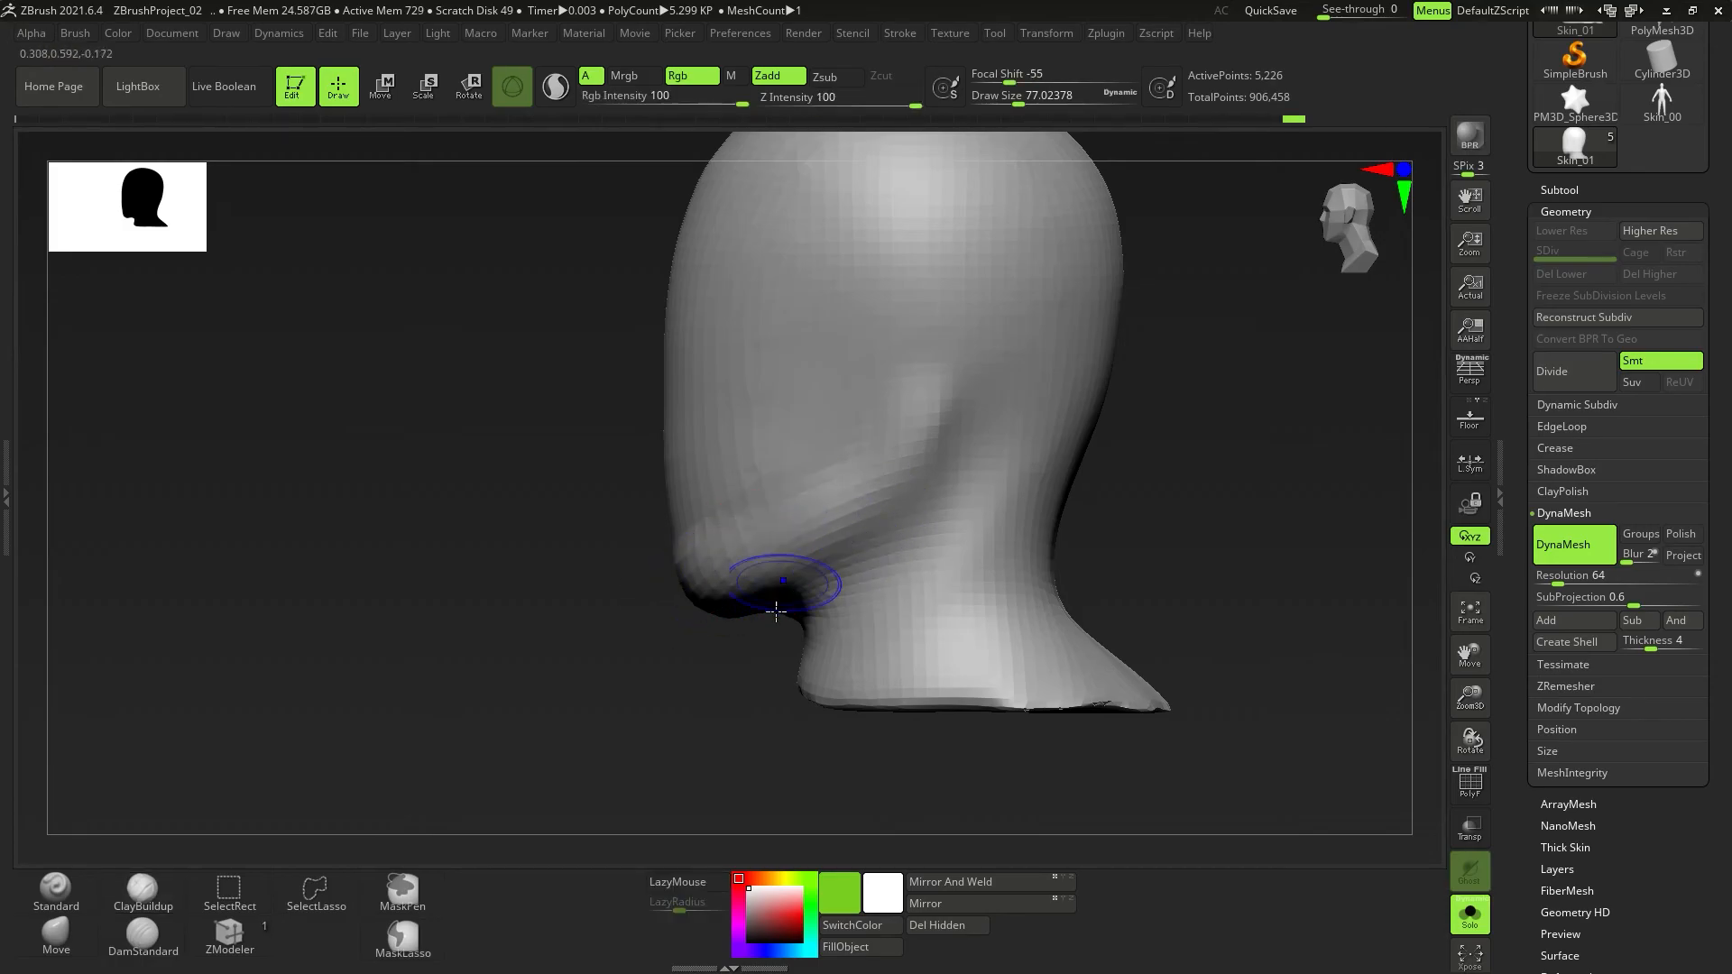
Carve the eye sockets and block in the brow, nose, mouth area and cheekbones with ClayBuildup.
right_click_drag(793, 580, 797, 530)
mouse_move(959, 564)
right_mouse_down()
mouse_move(921, 631)
mouse_move(890, 619)
right_mouse_up()
mouse_move(793, 522)
left_mouse_down()
mouse_move(774, 398)
mouse_move(773, 476)
mouse_move(851, 474)
mouse_move(816, 474)
mouse_move(859, 377)
left_mouse_up()
mouse_move(734, 503)
right_mouse_down()
mouse_move(696, 502)
mouse_move(732, 582)
mouse_move(626, 545)
right_mouse_up()
mouse_move(678, 587)
left_mouse_down()
mouse_move(658, 475)
mouse_move(632, 523)
mouse_move(655, 574)
left_mouse_up()
mouse_move(601, 630)
left_mouse_down()
mouse_move(611, 651)
mouse_move(605, 569)
left_mouse_up()
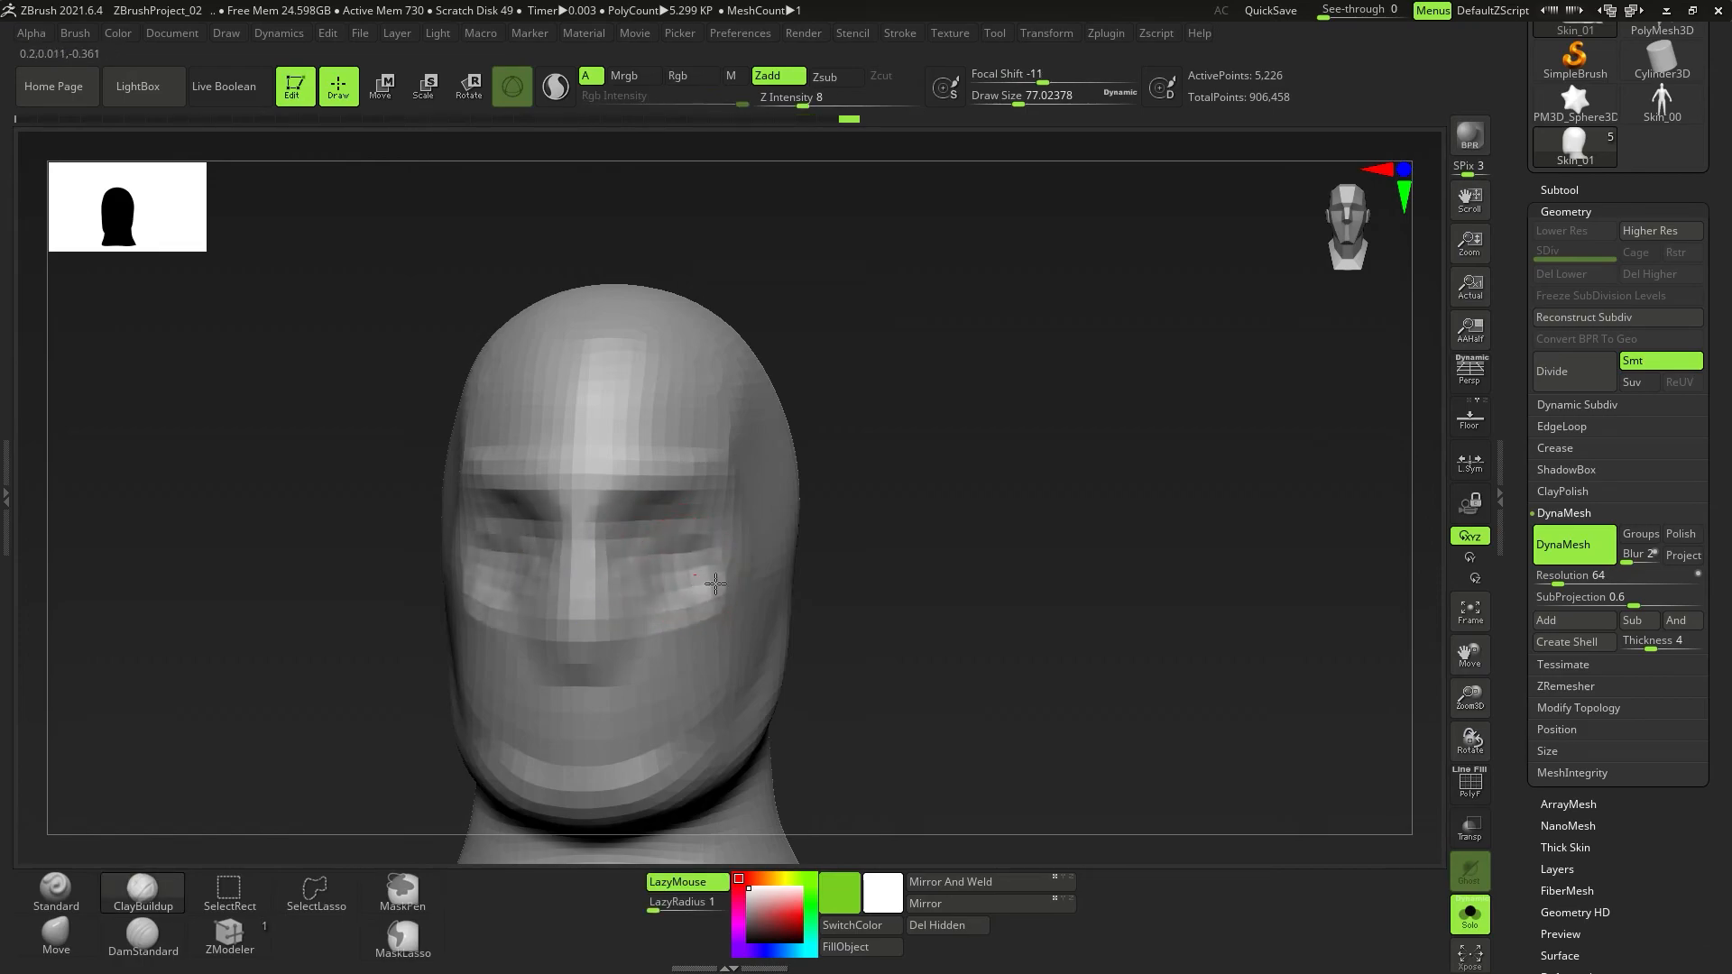
left_click_drag(689, 603, 727, 619)
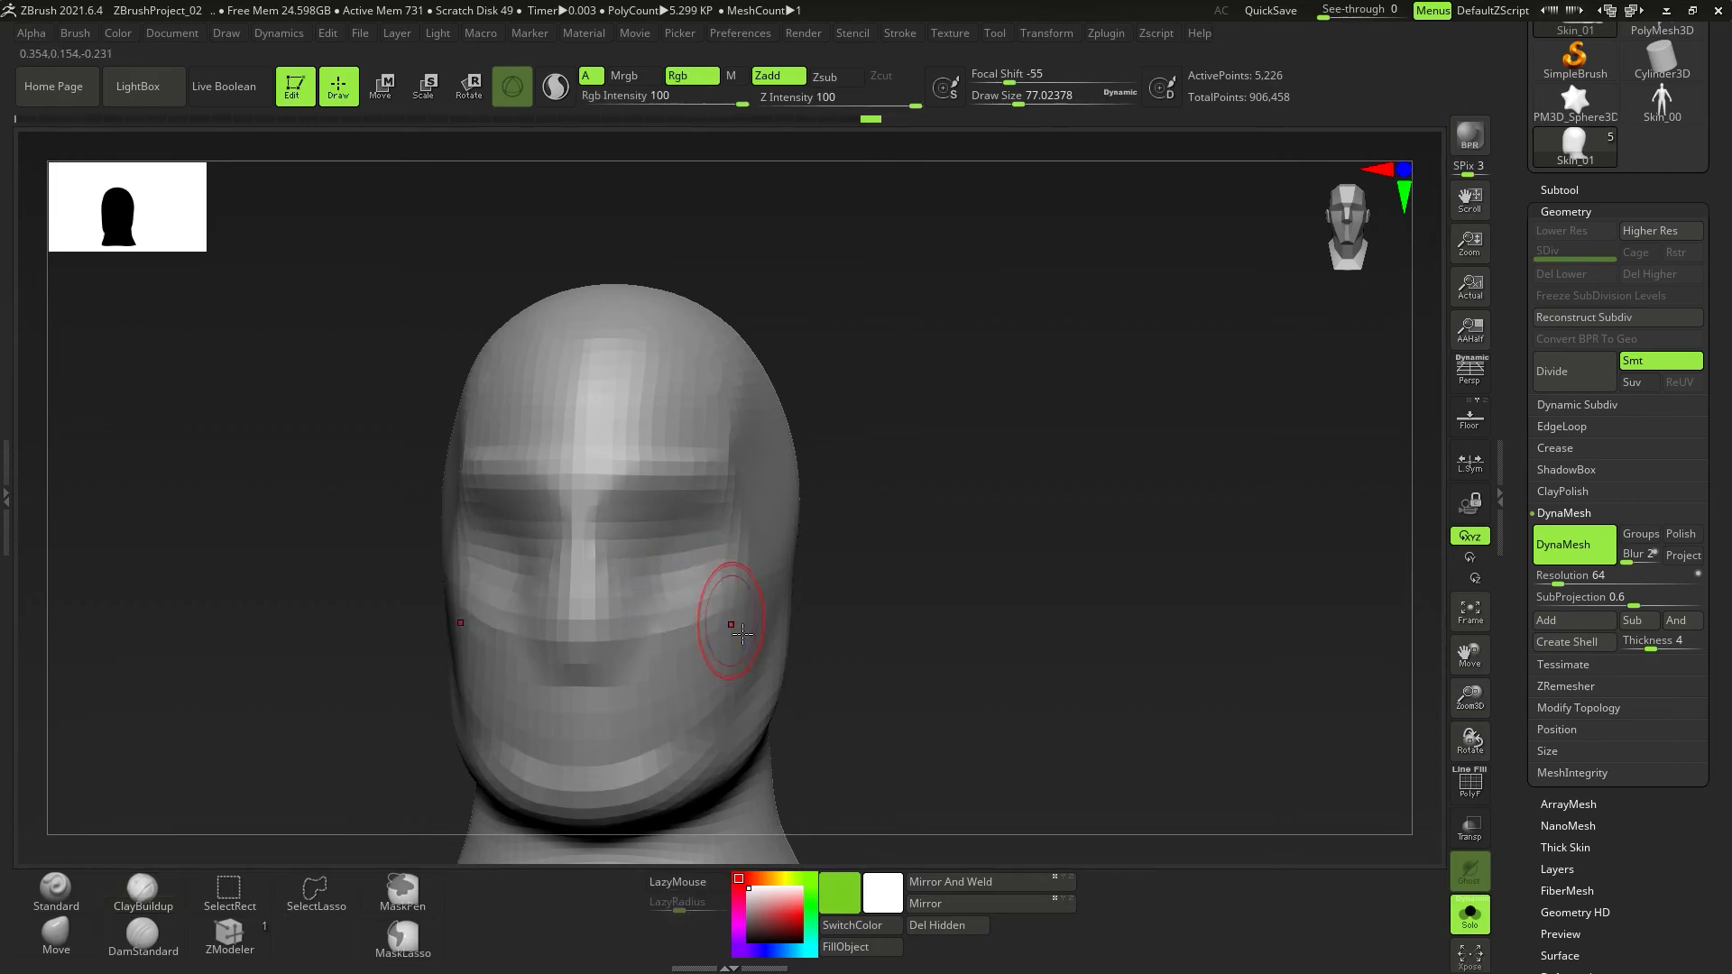
Refine the cheekbones and the sides of the face and smooth them into the jaw.
right_click_drag(735, 619, 693, 667)
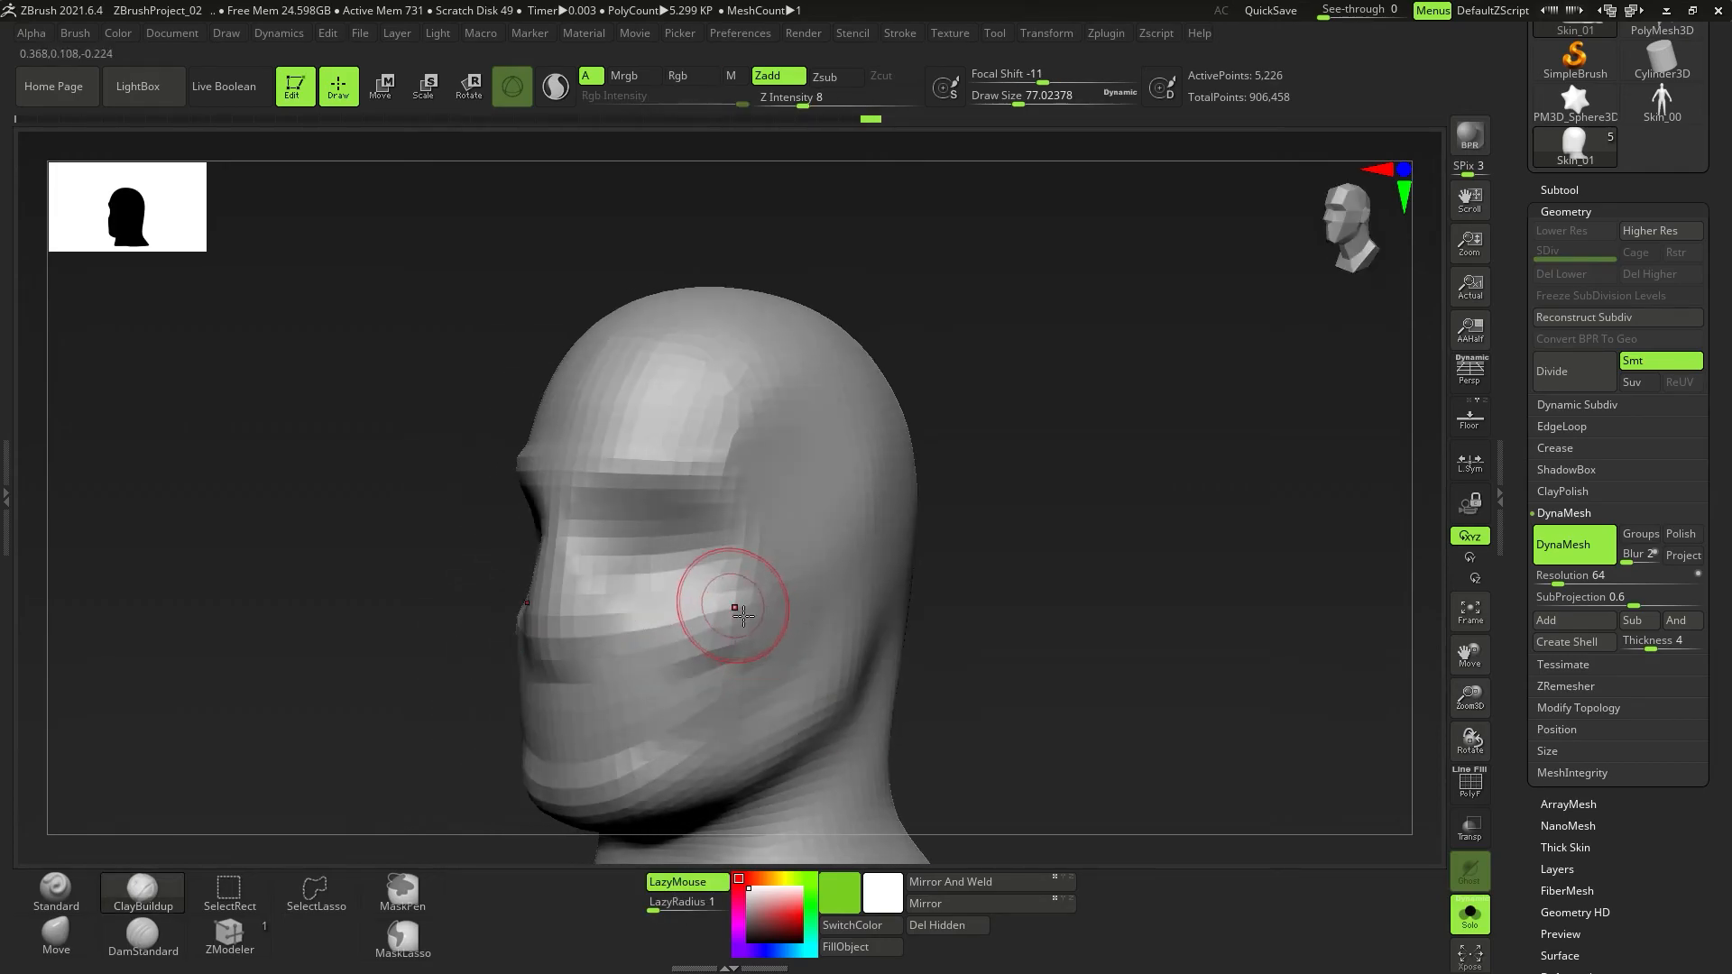
right_click_drag(778, 616, 871, 606)
left_click_drag(794, 614, 695, 657, "shift")
right_click_drag(716, 658, 751, 622, "alt")
mouse_move(680, 621)
left_mouse_down("shift")
mouse_move(580, 657)
mouse_move(649, 629)
mouse_move(723, 638)
left_mouse_up("shift")
mouse_move(723, 638)
right_mouse_down()
mouse_move(815, 587)
mouse_move(722, 616)
mouse_move(825, 605)
mouse_move(843, 688)
mouse_move(831, 591)
right_mouse_up()
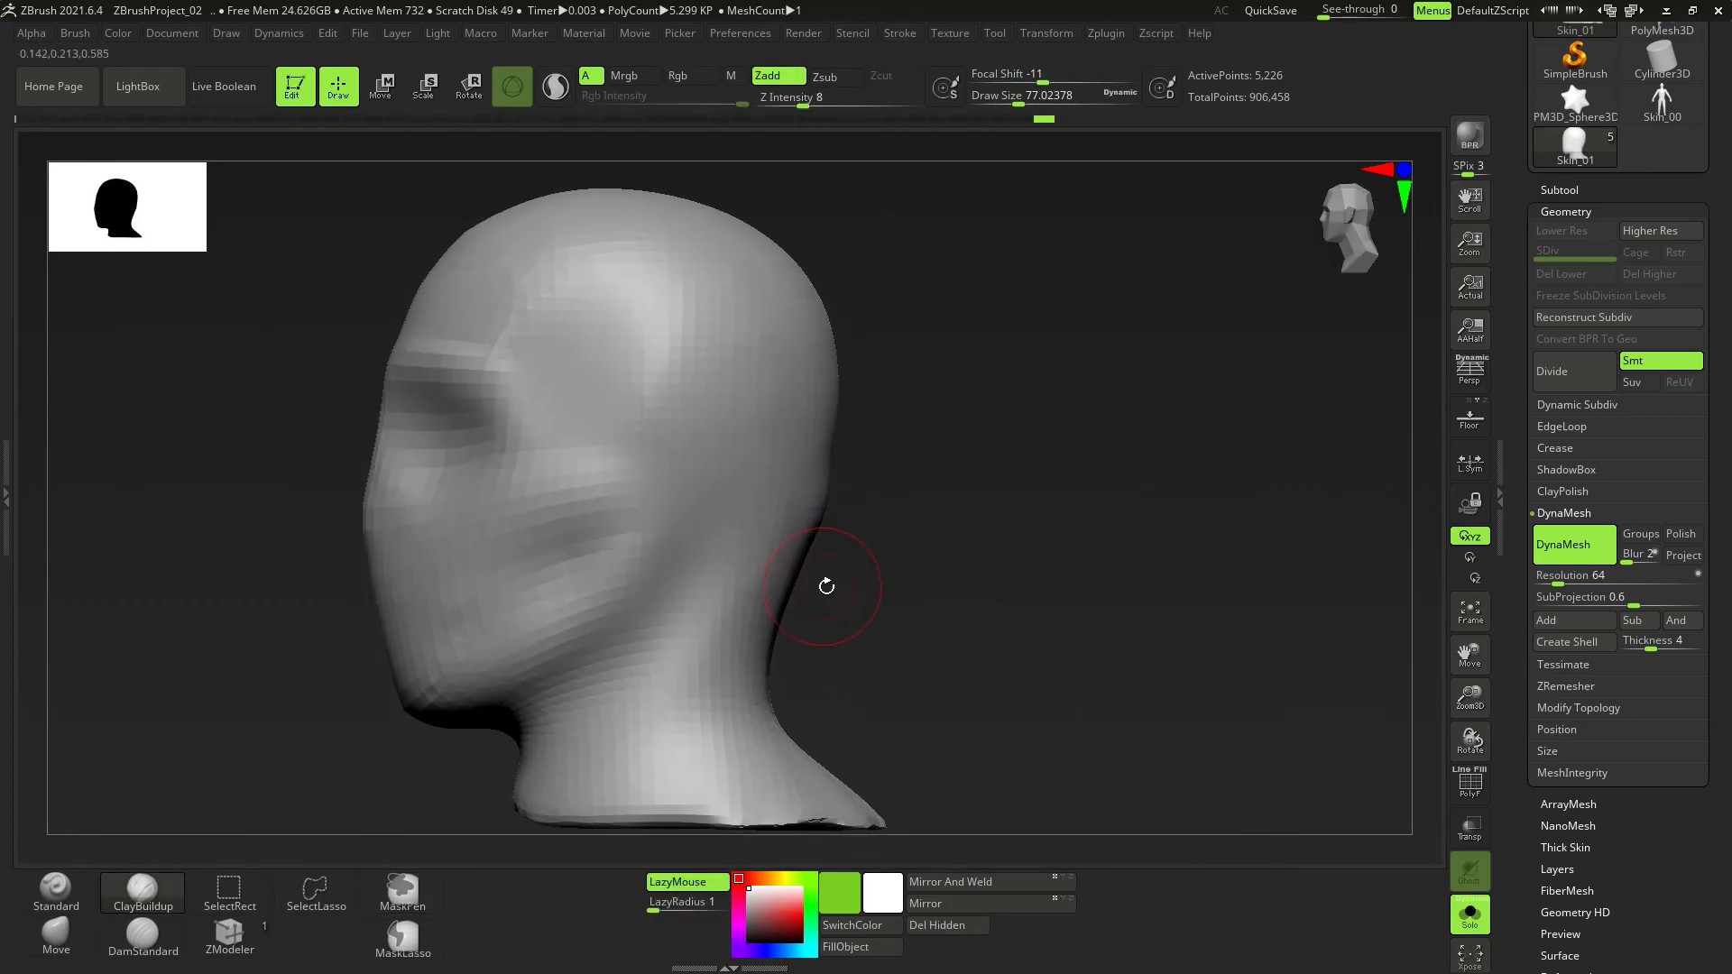
Try to define the nose with DamStandard at a draw size of about 59.
key("s")
left_click_drag(831, 566, 833, 566)
right_click_drag(574, 582, 700, 585, "alt")
key("s")
left_click_drag(611, 565, 601, 566)
left_click(56, 887)
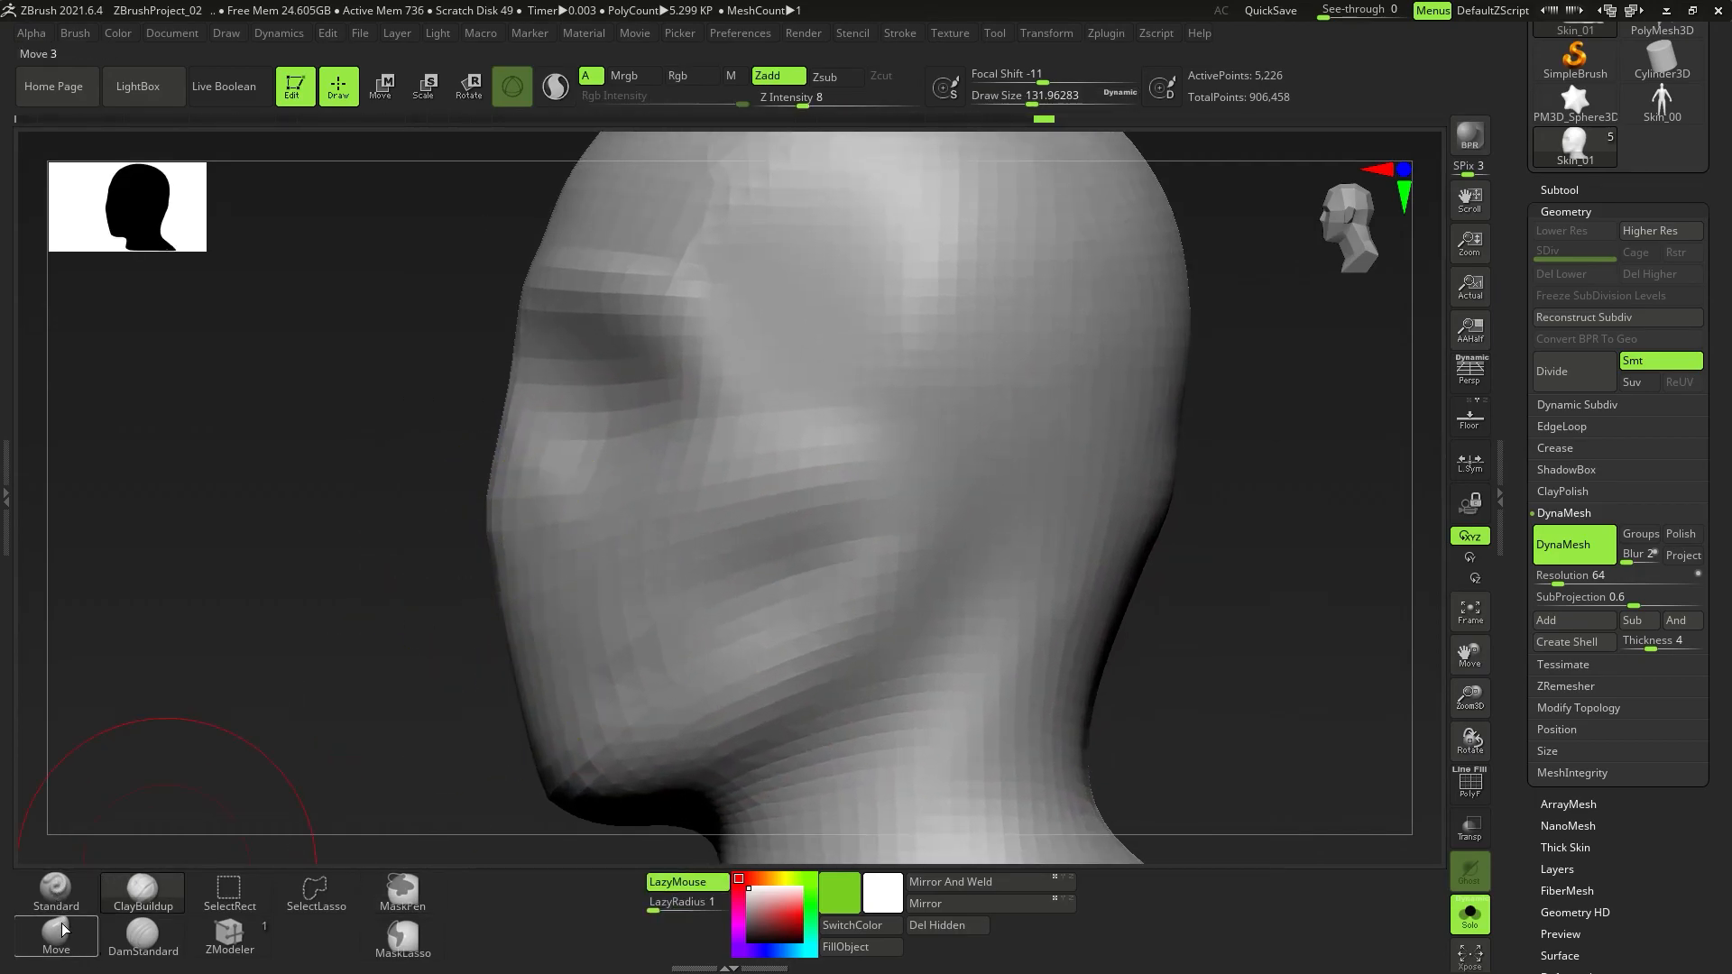
left_click(142, 934)
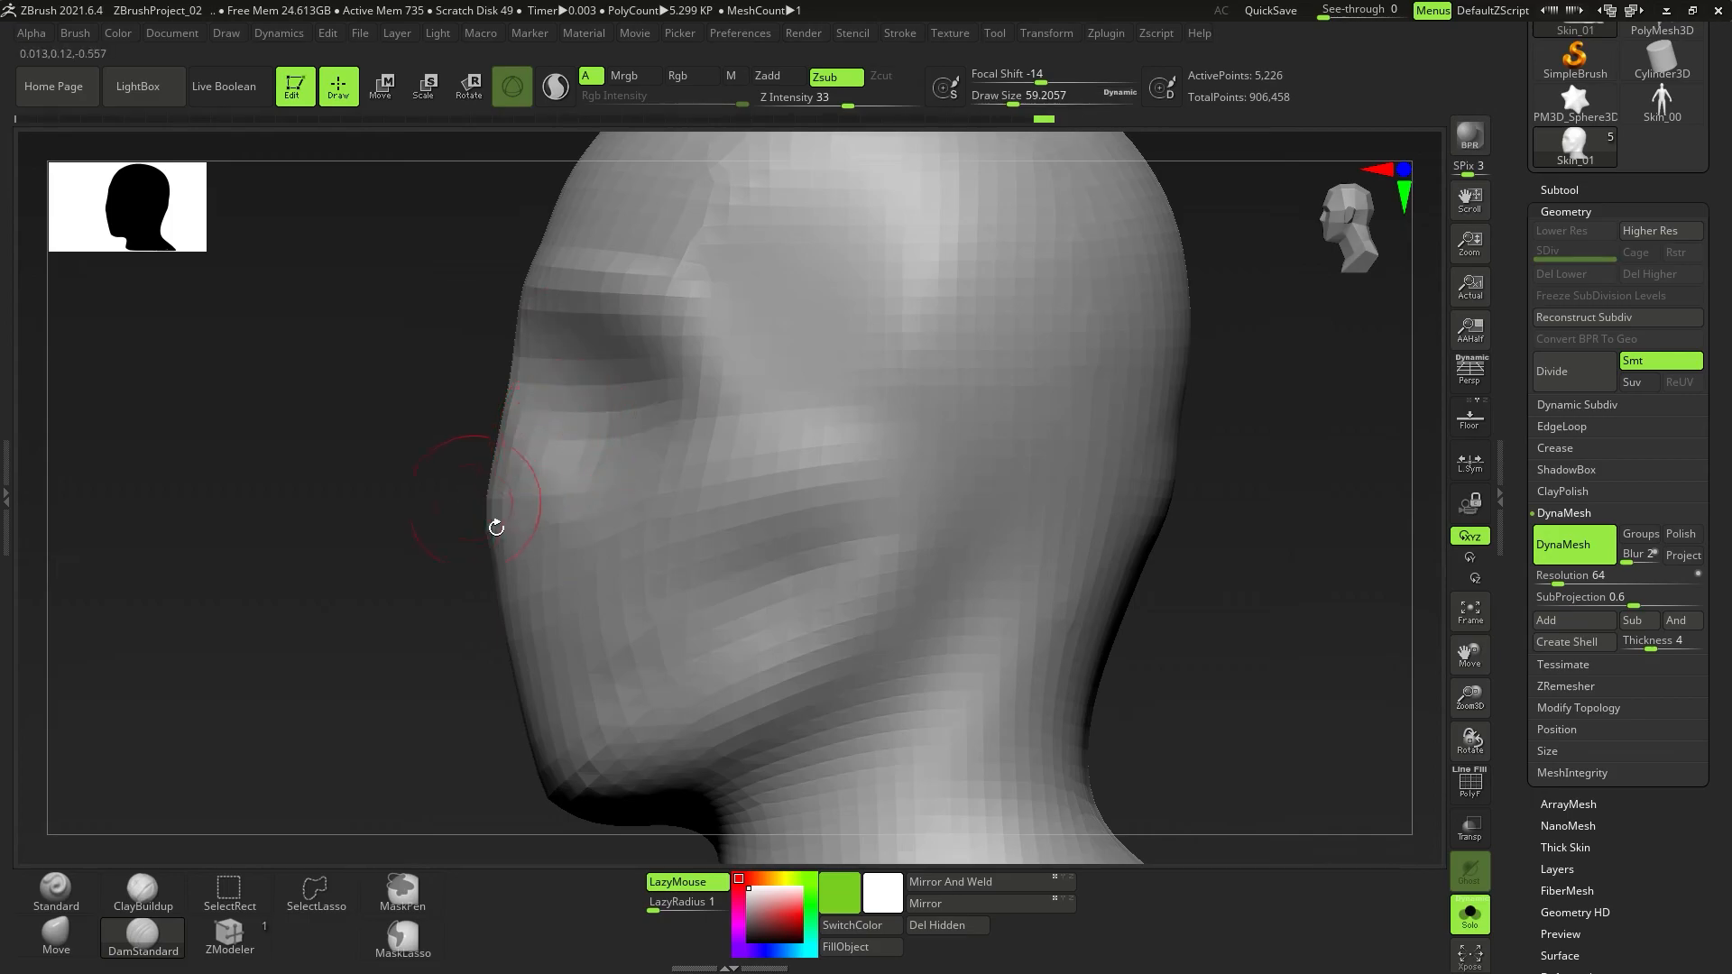
left_click_drag(490, 520, 607, 561)
key("ctrl+z")
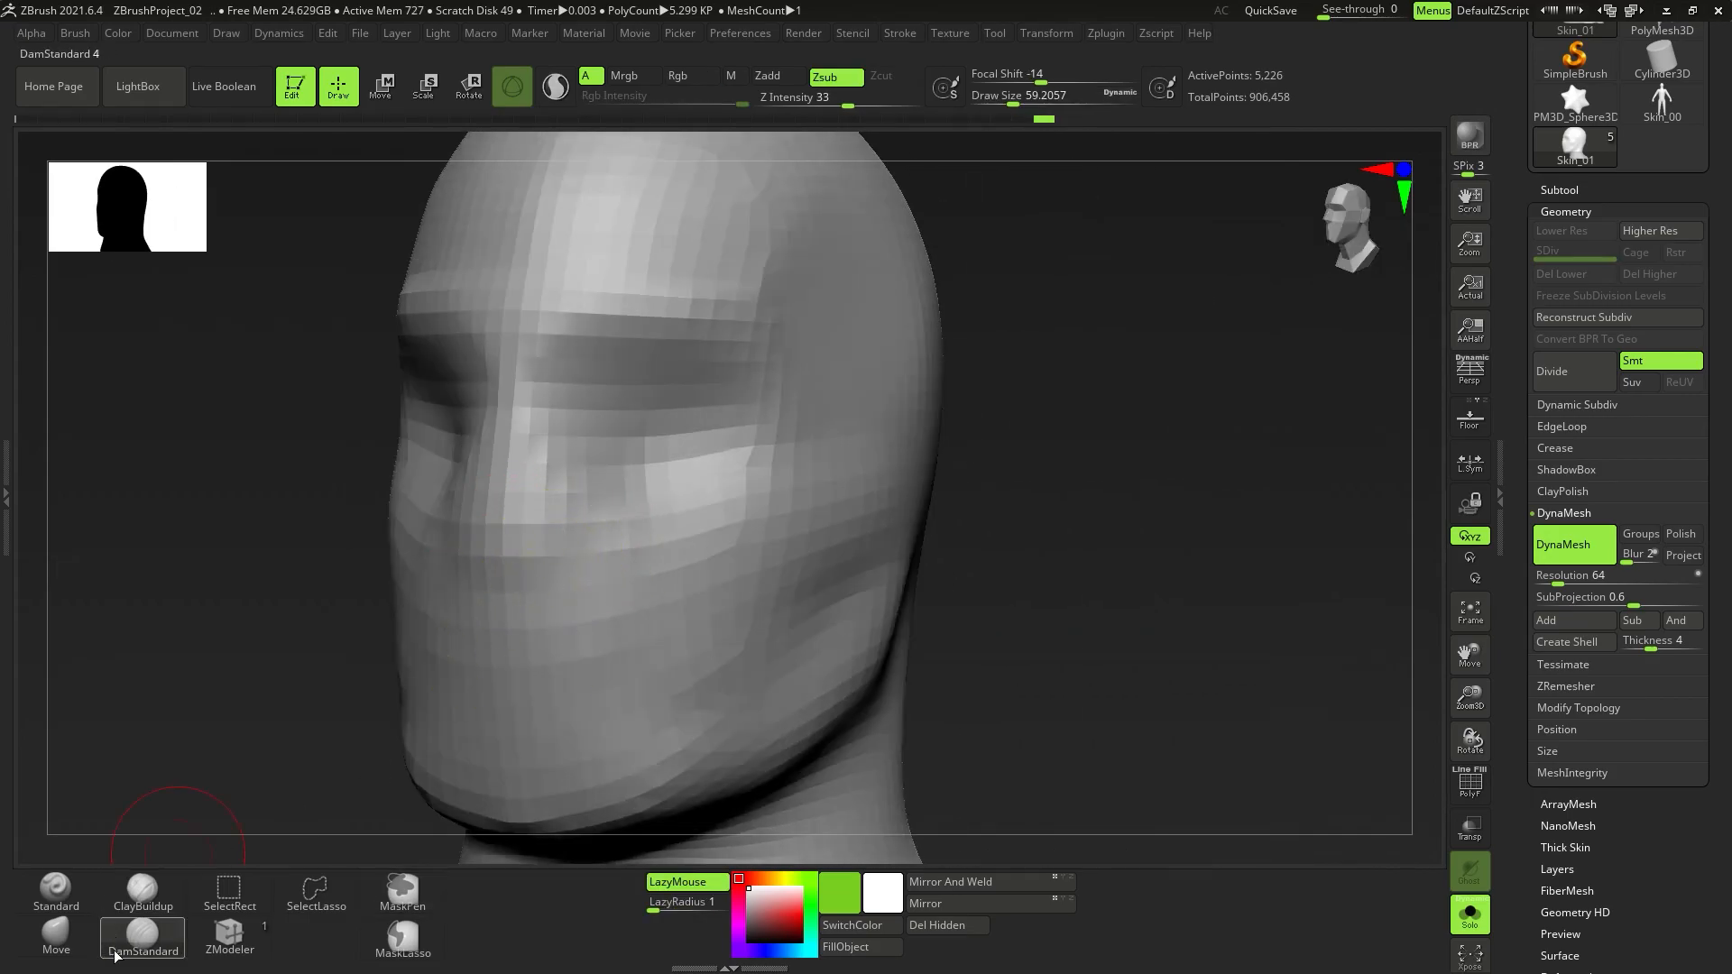
left_click_drag(480, 563, 507, 532)
mouse_move(582, 564)
right_mouse_down()
mouse_move(483, 571)
mouse_move(591, 569)
mouse_move(514, 538)
mouse_move(472, 649)
right_mouse_up()
key("ctrl+z")
Pull the nose forward with the Move brush at a draw size of about 132.
left_click(57, 939)
key("s")
left_click_drag(513, 510, 535, 510)
right_click_drag(552, 490, 552, 490)
left_click_drag(552, 490, 560, 490)
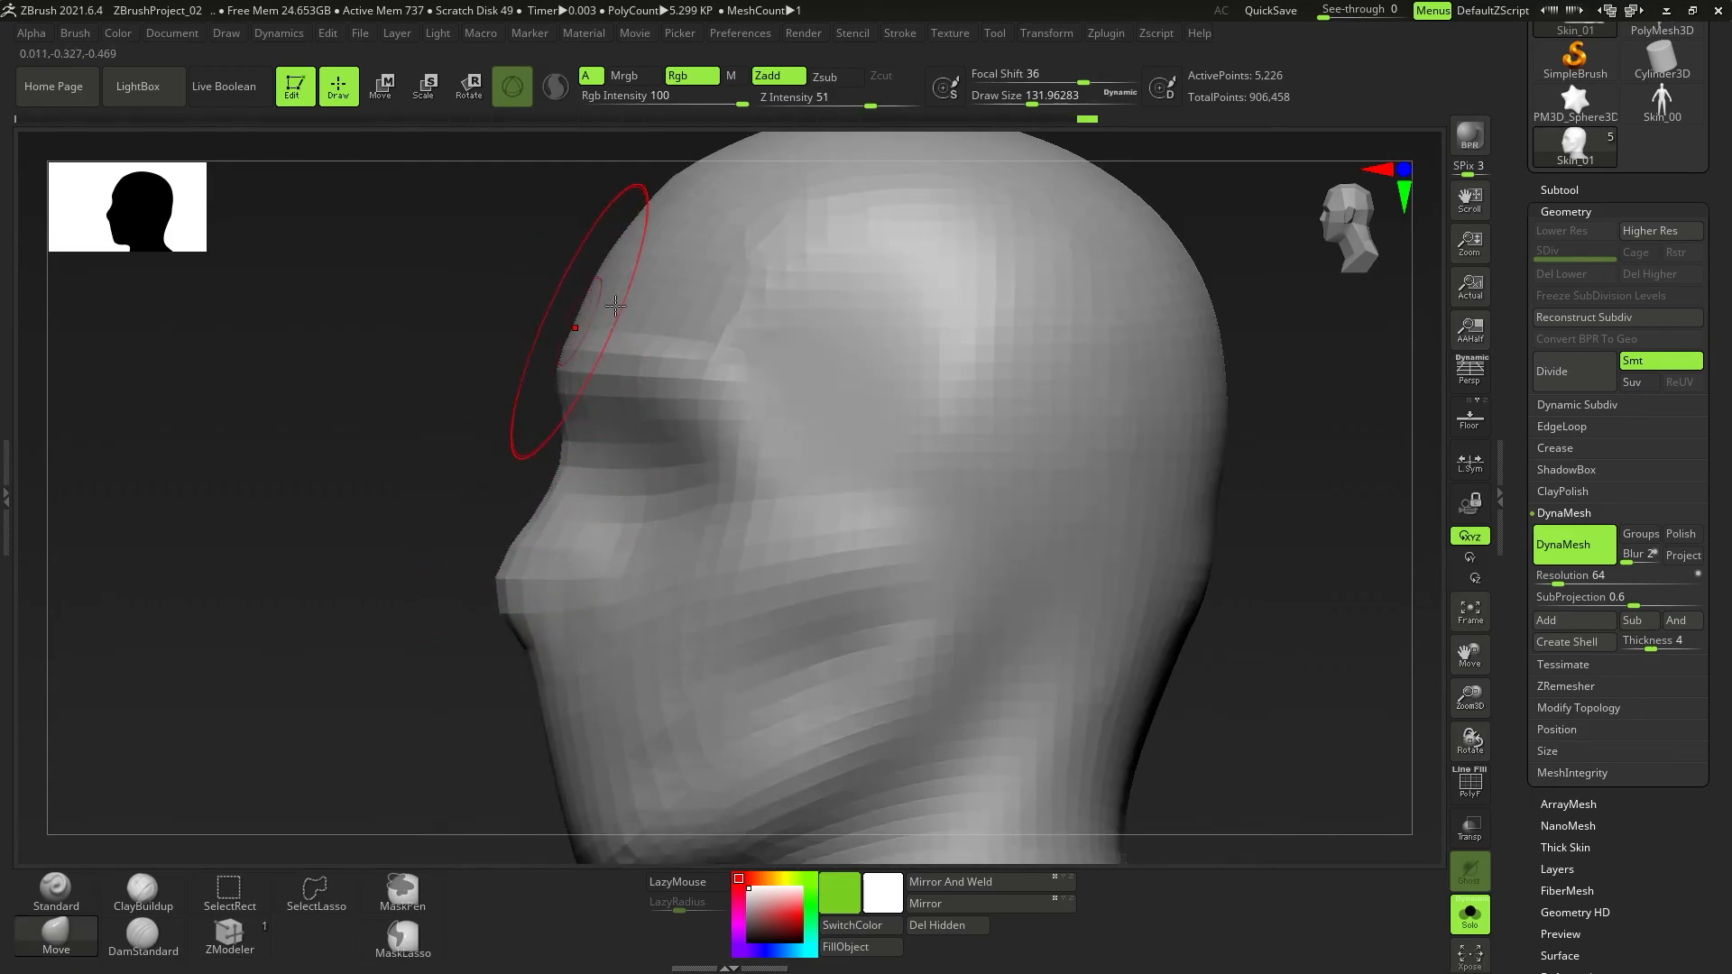
Adjust the forehead and the overall skull shape with the Move brush, enlarging the draw size to about 400.
right_click_drag(609, 312, 556, 408, "alt")
key("s")
mouse_move(557, 343)
left_mouse_down()
mouse_move(588, 340)
mouse_move(581, 326)
left_mouse_up()
right_click_drag(514, 325, 596, 359, "ctrl")
mouse_move(773, 237)
right_mouse_down("alt")
mouse_move(677, 340)
mouse_move(691, 341)
right_mouse_up("alt")
key("s")
left_click_drag(693, 346, 728, 338)
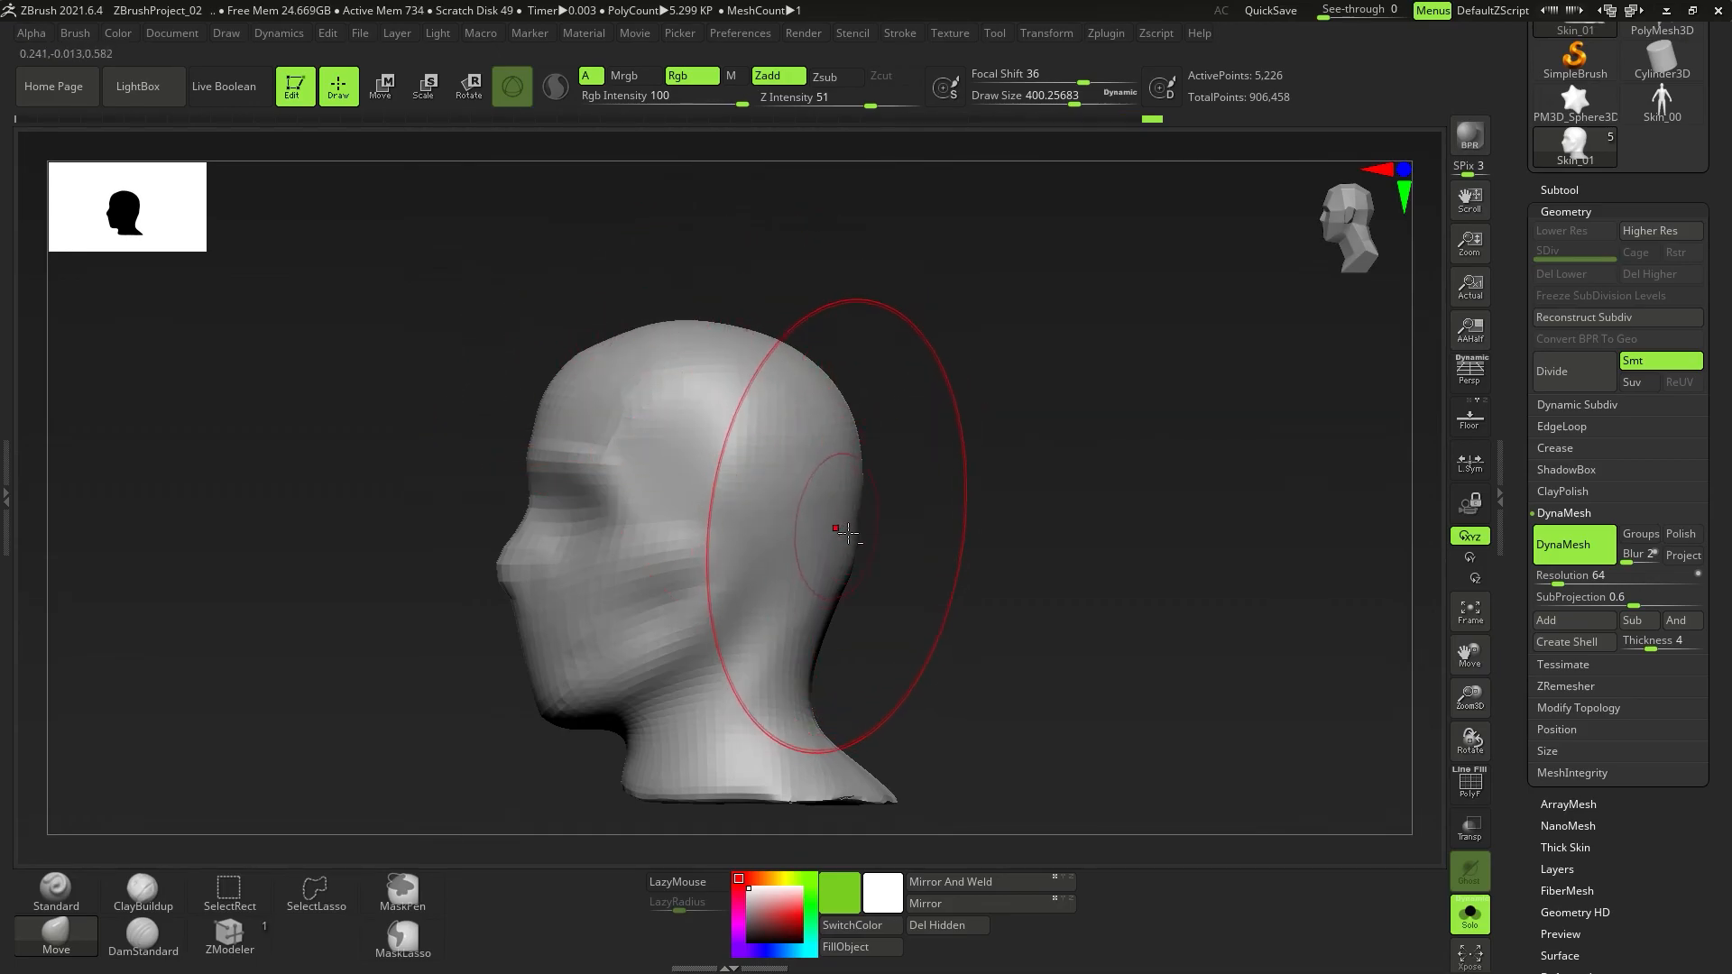
right_click_drag(572, 599, 630, 404)
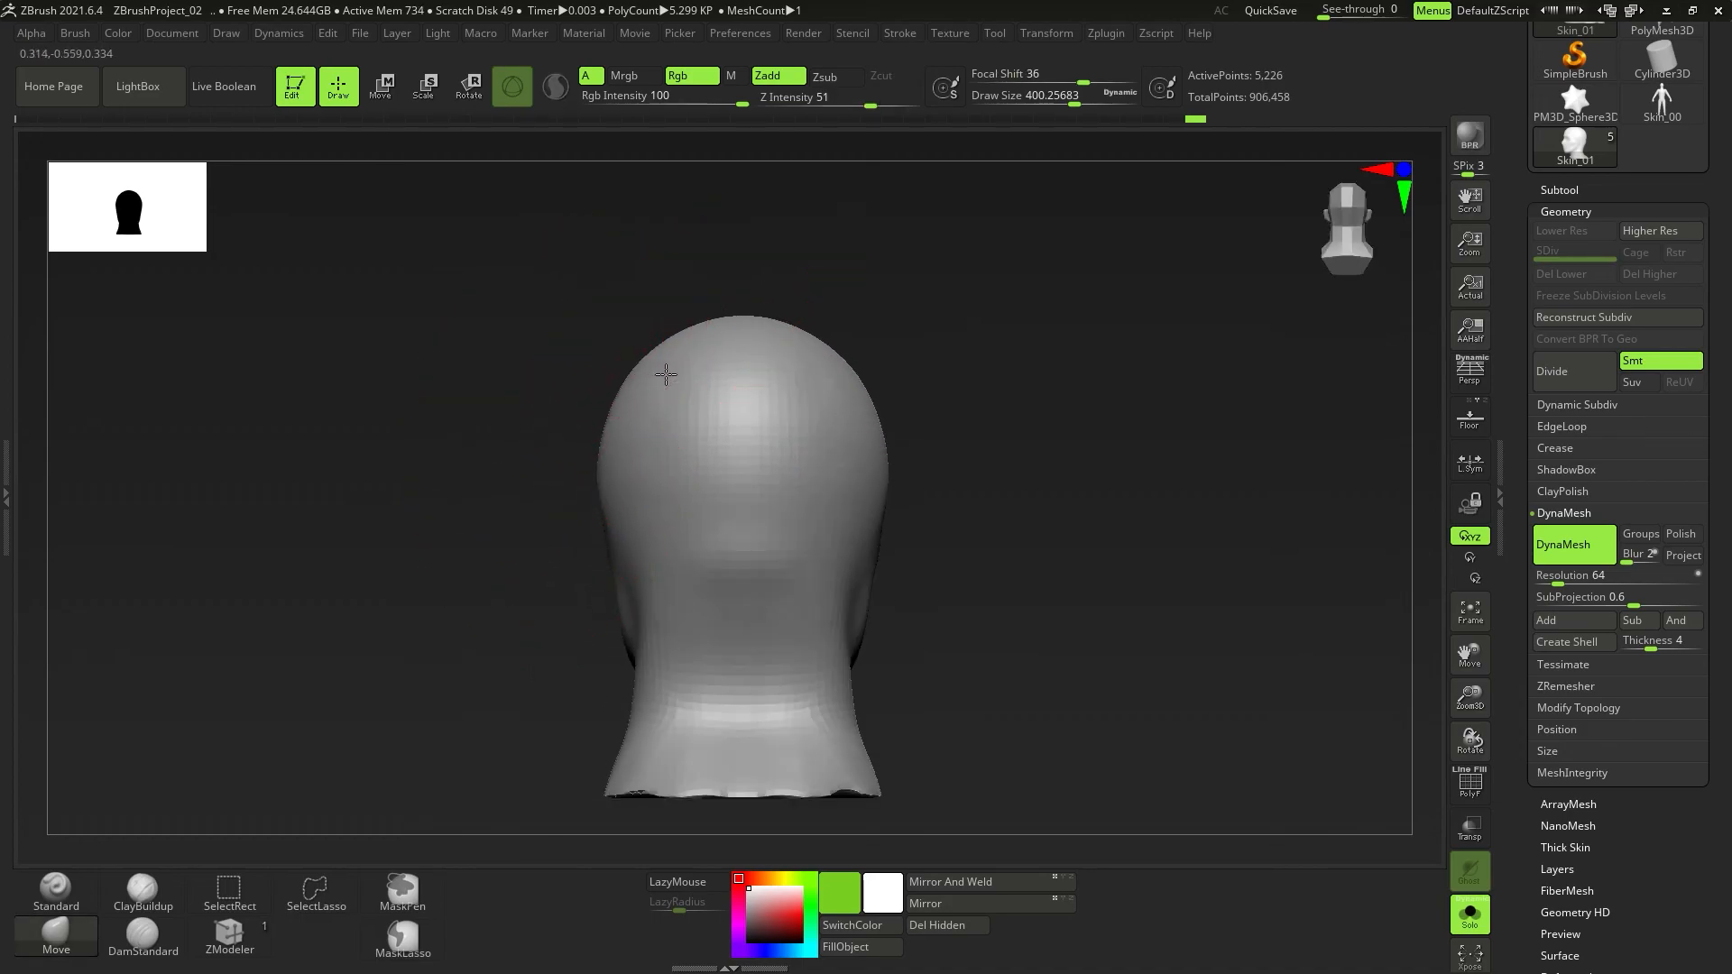
Build up the back of the neck below the skull with ClayBuildup at a draw size of about 108, and smooth it.
mouse_move(684, 649)
right_mouse_down("alt")
mouse_move(644, 547)
mouse_move(695, 614)
right_mouse_up("alt")
key("s")
left_click_drag(792, 555, 746, 557)
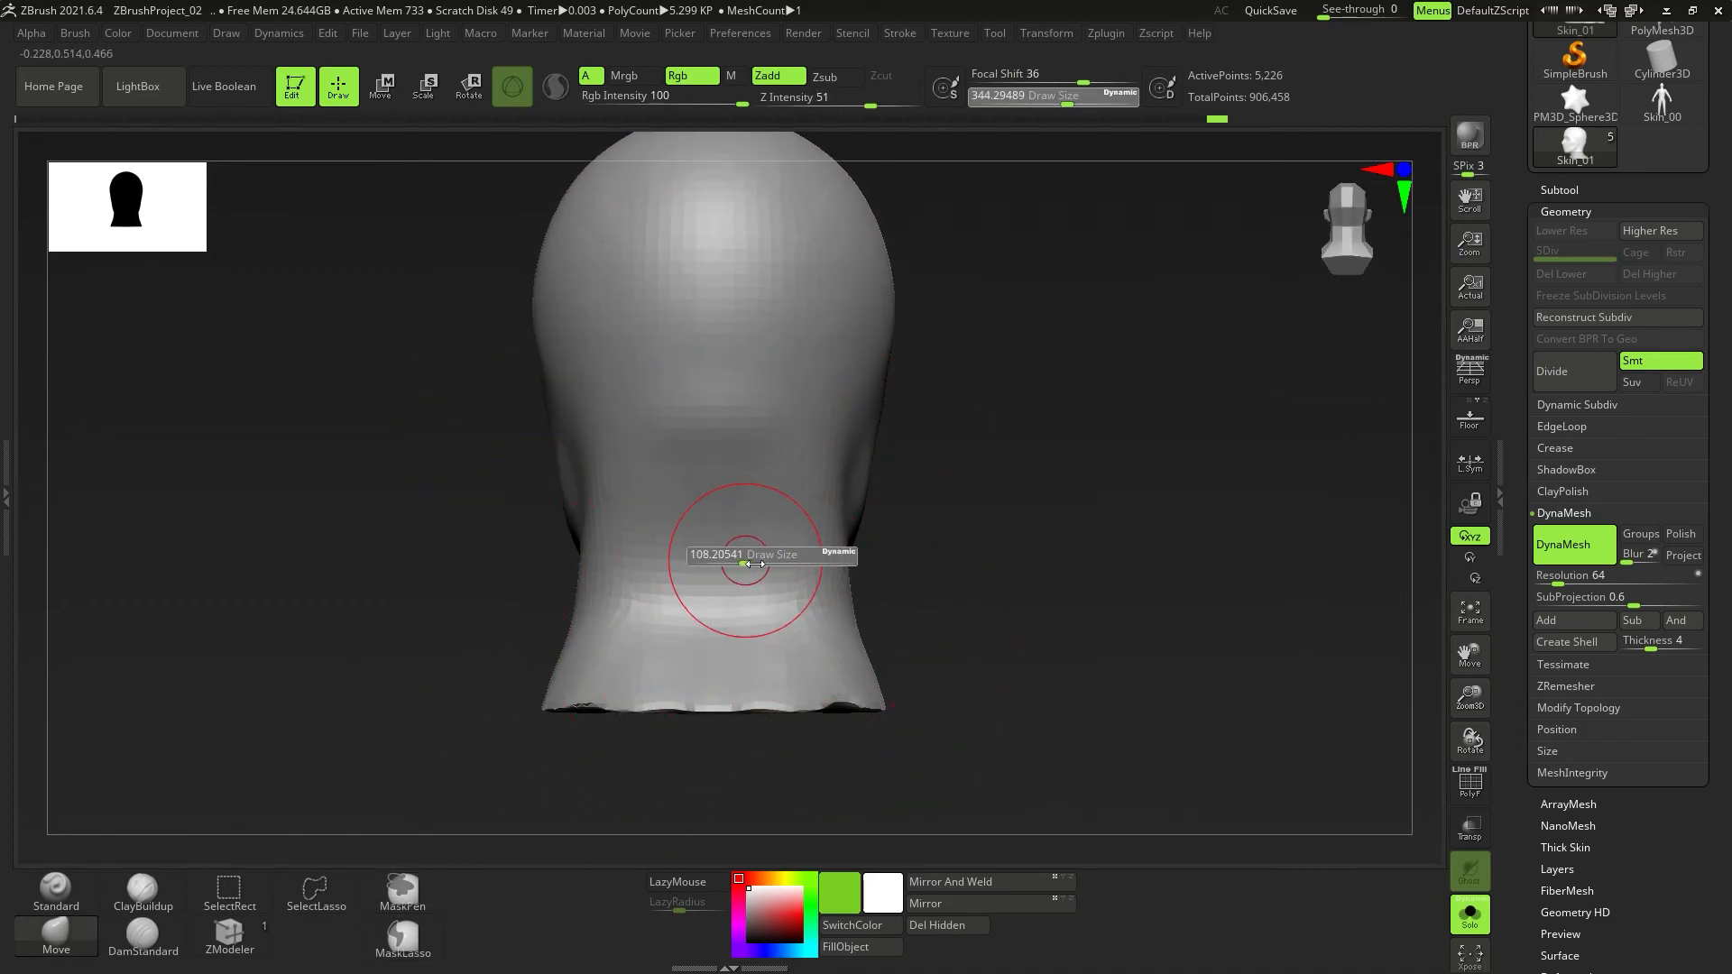
left_click(147, 891)
mouse_move(772, 488)
left_mouse_down()
mouse_move(812, 496)
mouse_move(772, 586)
mouse_move(789, 638)
mouse_move(813, 499)
left_mouse_up()
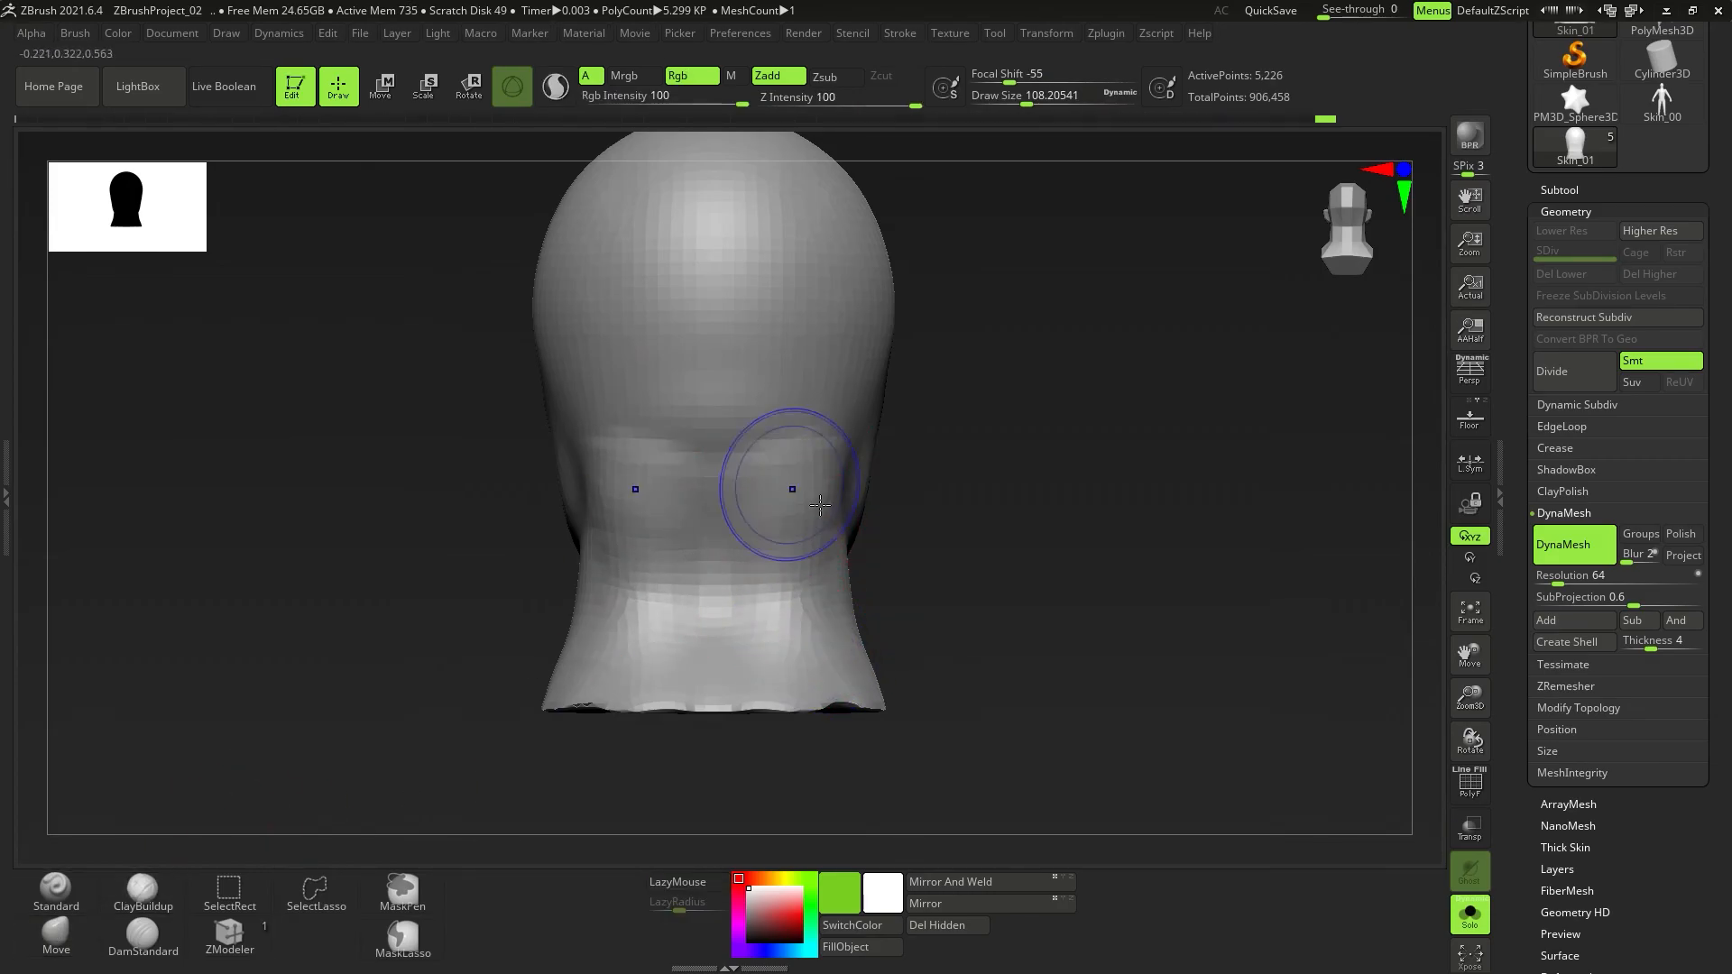
Shape the neck muscle running down behind the jaw and smooth it.
right_click_drag(778, 612, 861, 604)
right_click_drag(693, 601, 792, 584, "alt")
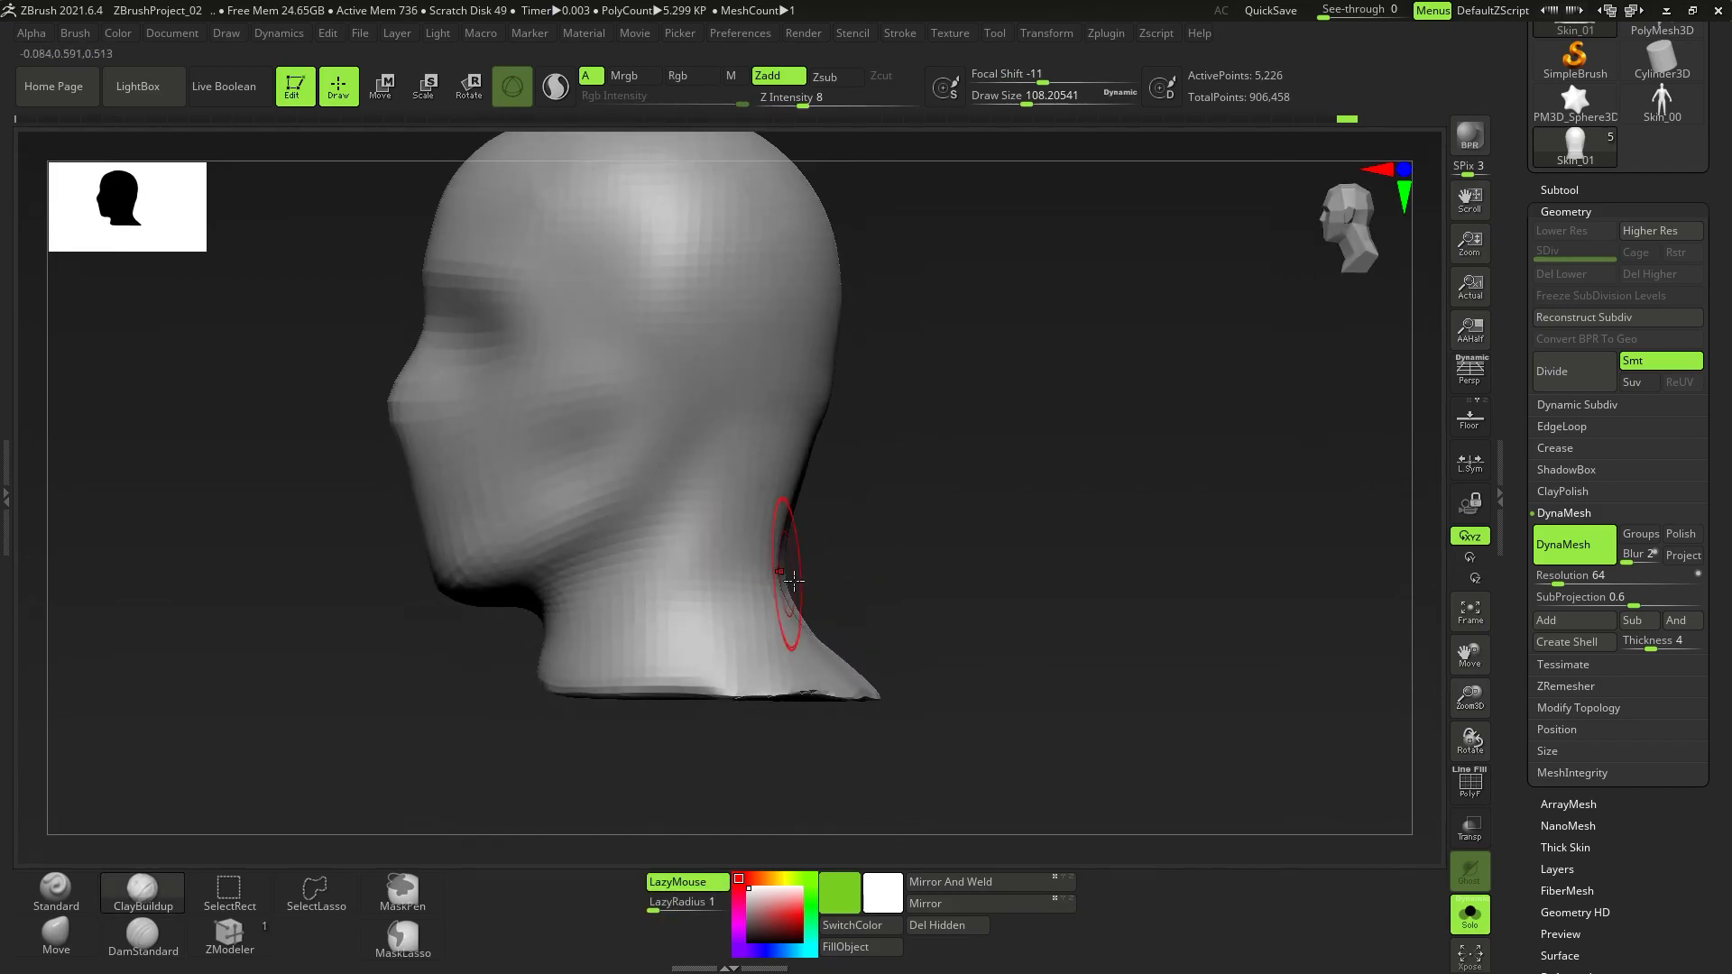
mouse_move(703, 477)
left_mouse_down()
mouse_move(600, 658)
mouse_move(712, 508)
left_mouse_up()
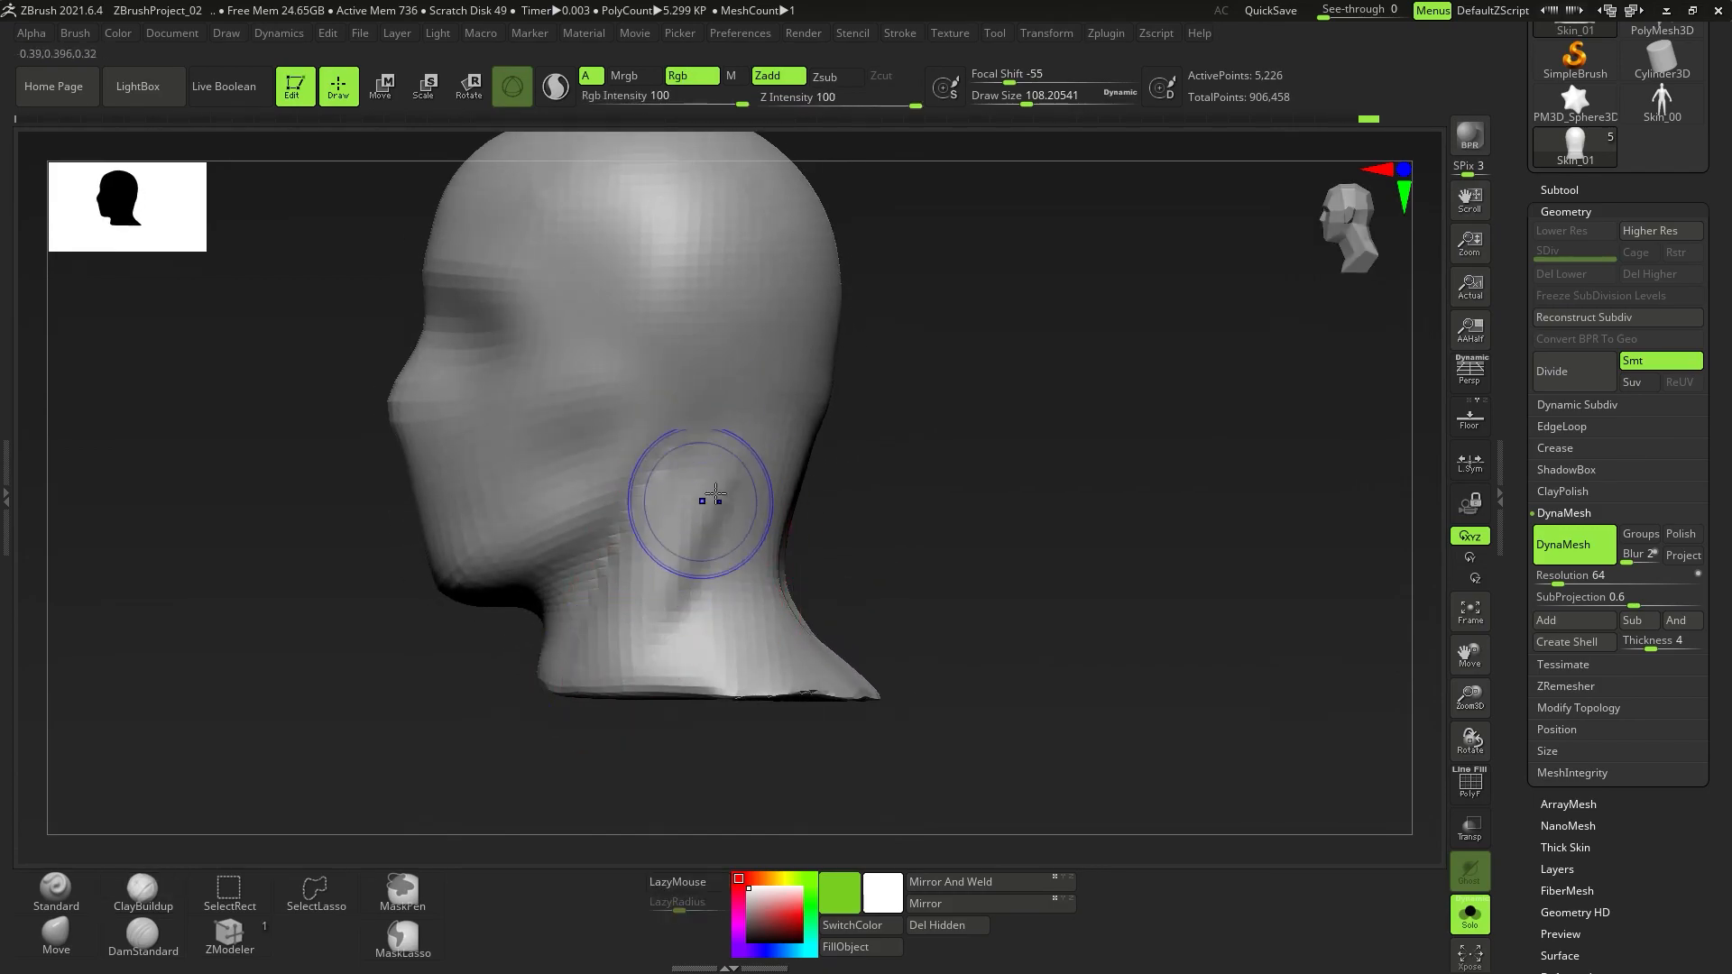
Set the draw size to about 41 and re-DynaMesh the head at resolution 104.
mouse_move(682, 518)
right_mouse_down()
mouse_move(708, 591)
mouse_move(611, 519)
mouse_move(645, 546)
mouse_move(662, 642)
mouse_move(608, 638)
right_mouse_up()
key("s")
left_click_drag(611, 639, 592, 640)
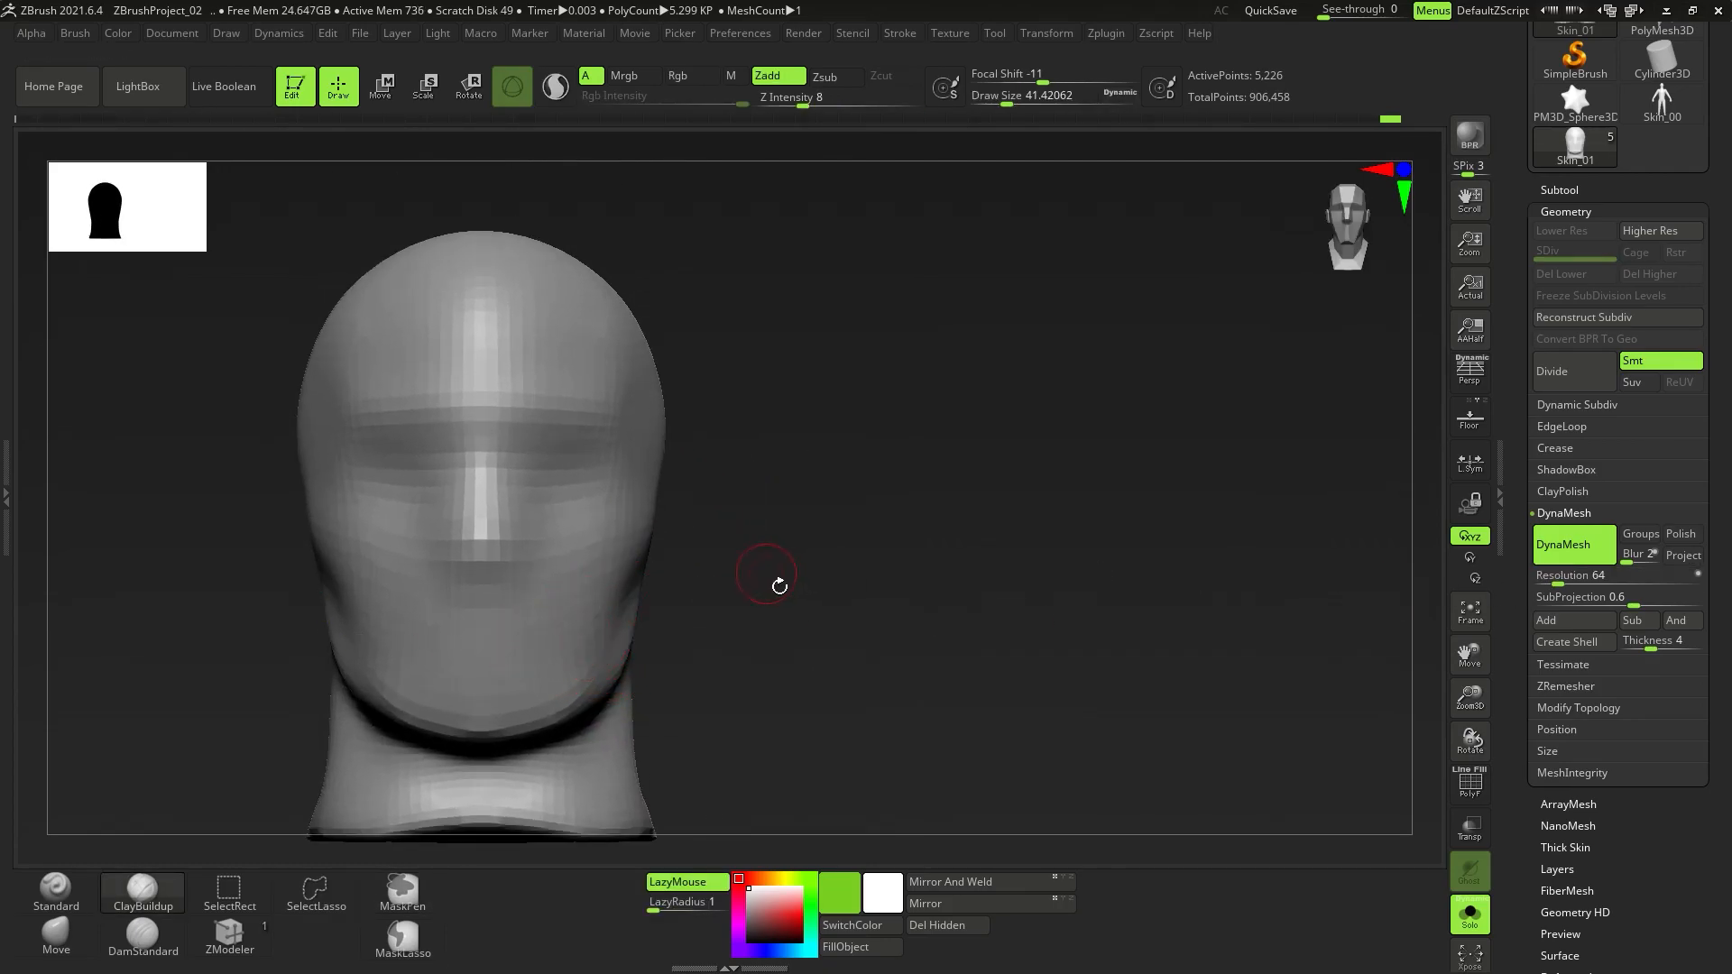
key("shift+f")
key("shift+f")
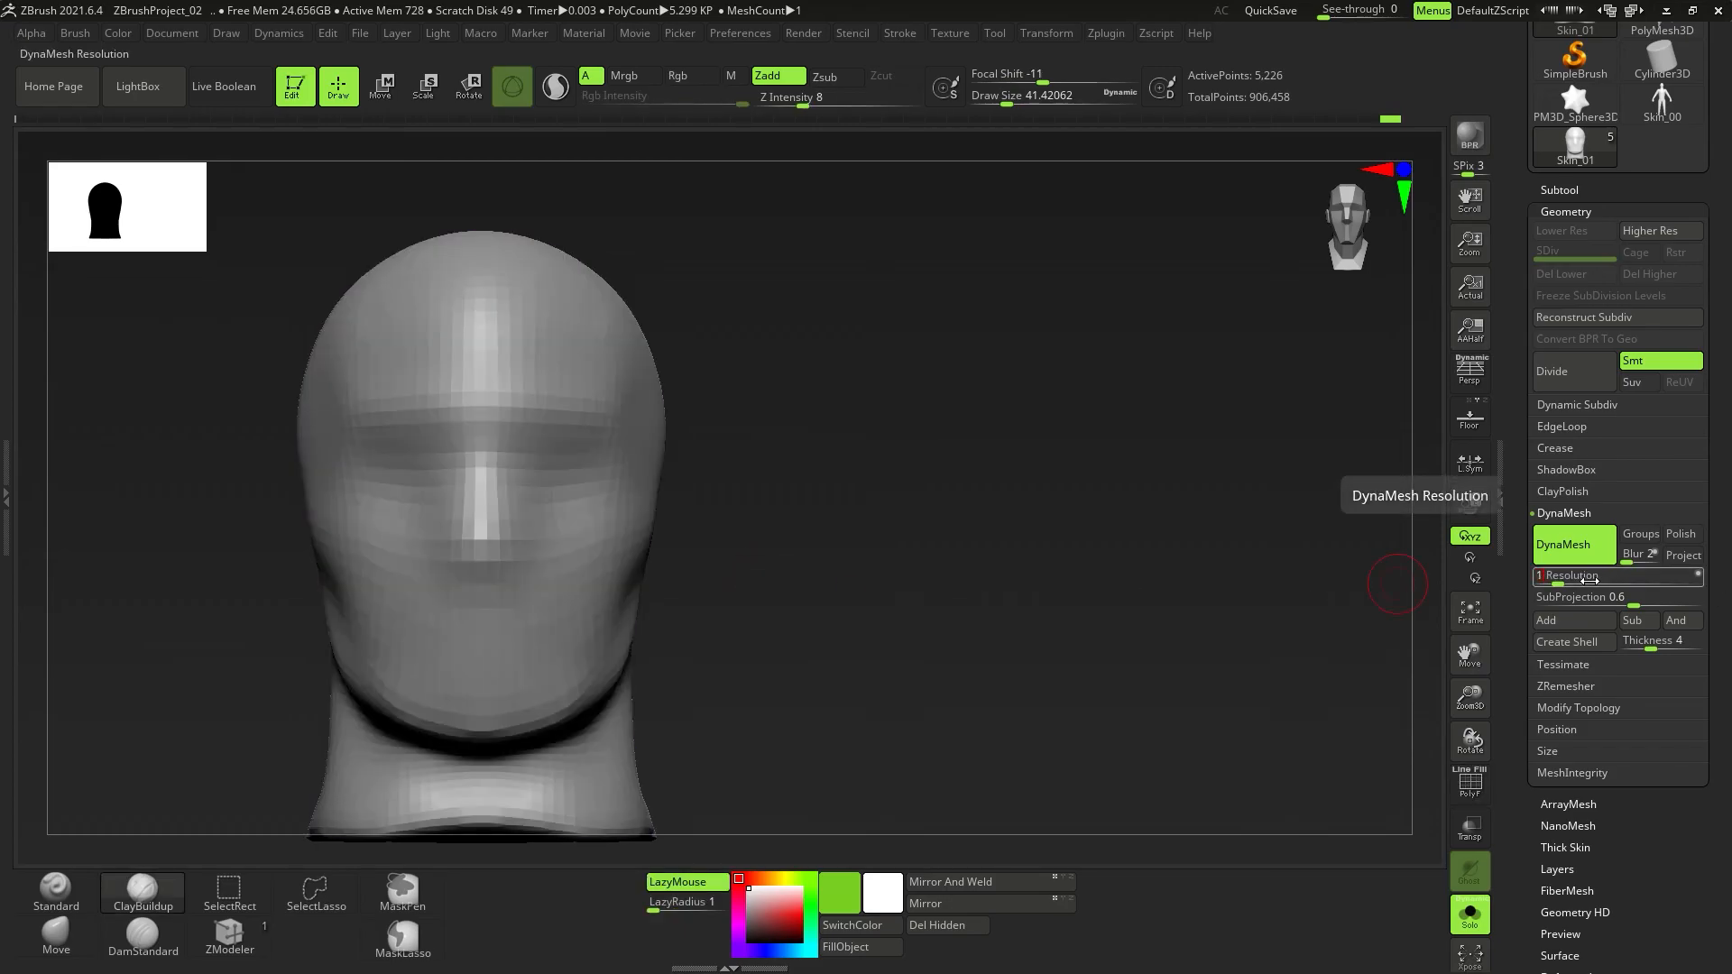
left_click_drag(1590, 580, 1594, 580)
left_click_drag(864, 635, 847, 526, "ctrl")
Sculpt the eye sockets and brow ridge with ClayBuildup at a draw size of about 56, and smooth the brow.
left_click_drag(712, 587, 541, 577)
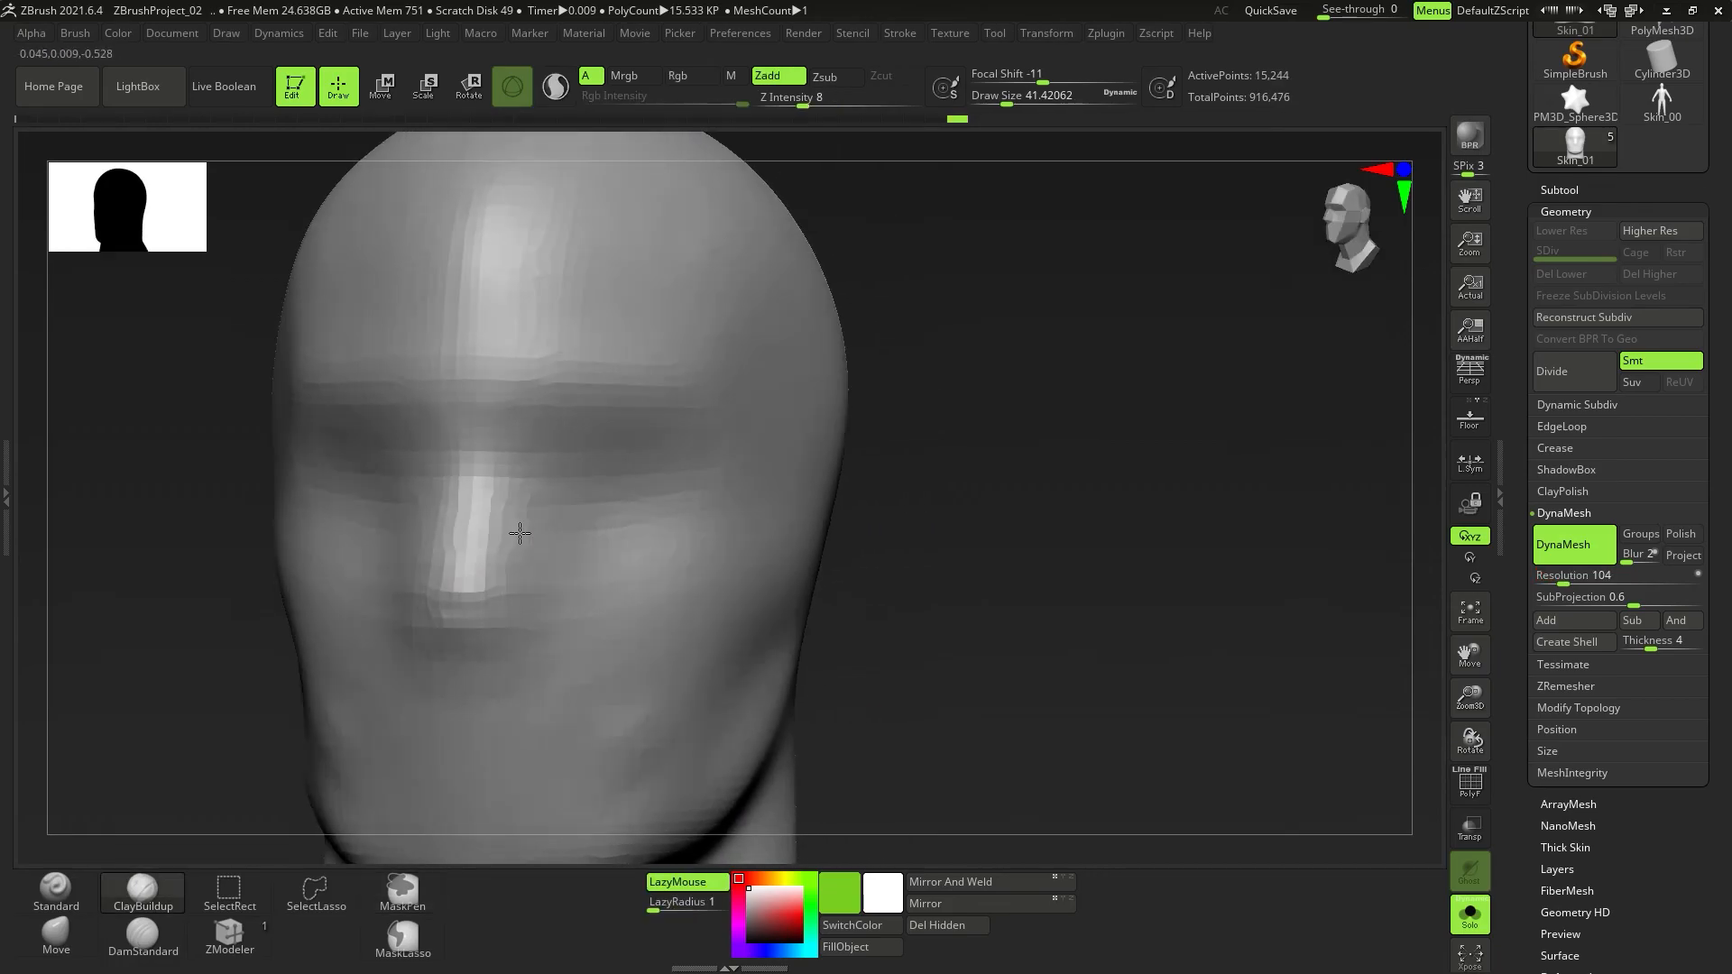
mouse_move(542, 456)
left_mouse_down()
mouse_move(543, 540)
mouse_move(663, 474)
mouse_move(600, 549)
mouse_move(645, 505)
left_mouse_up()
key("bracketright")
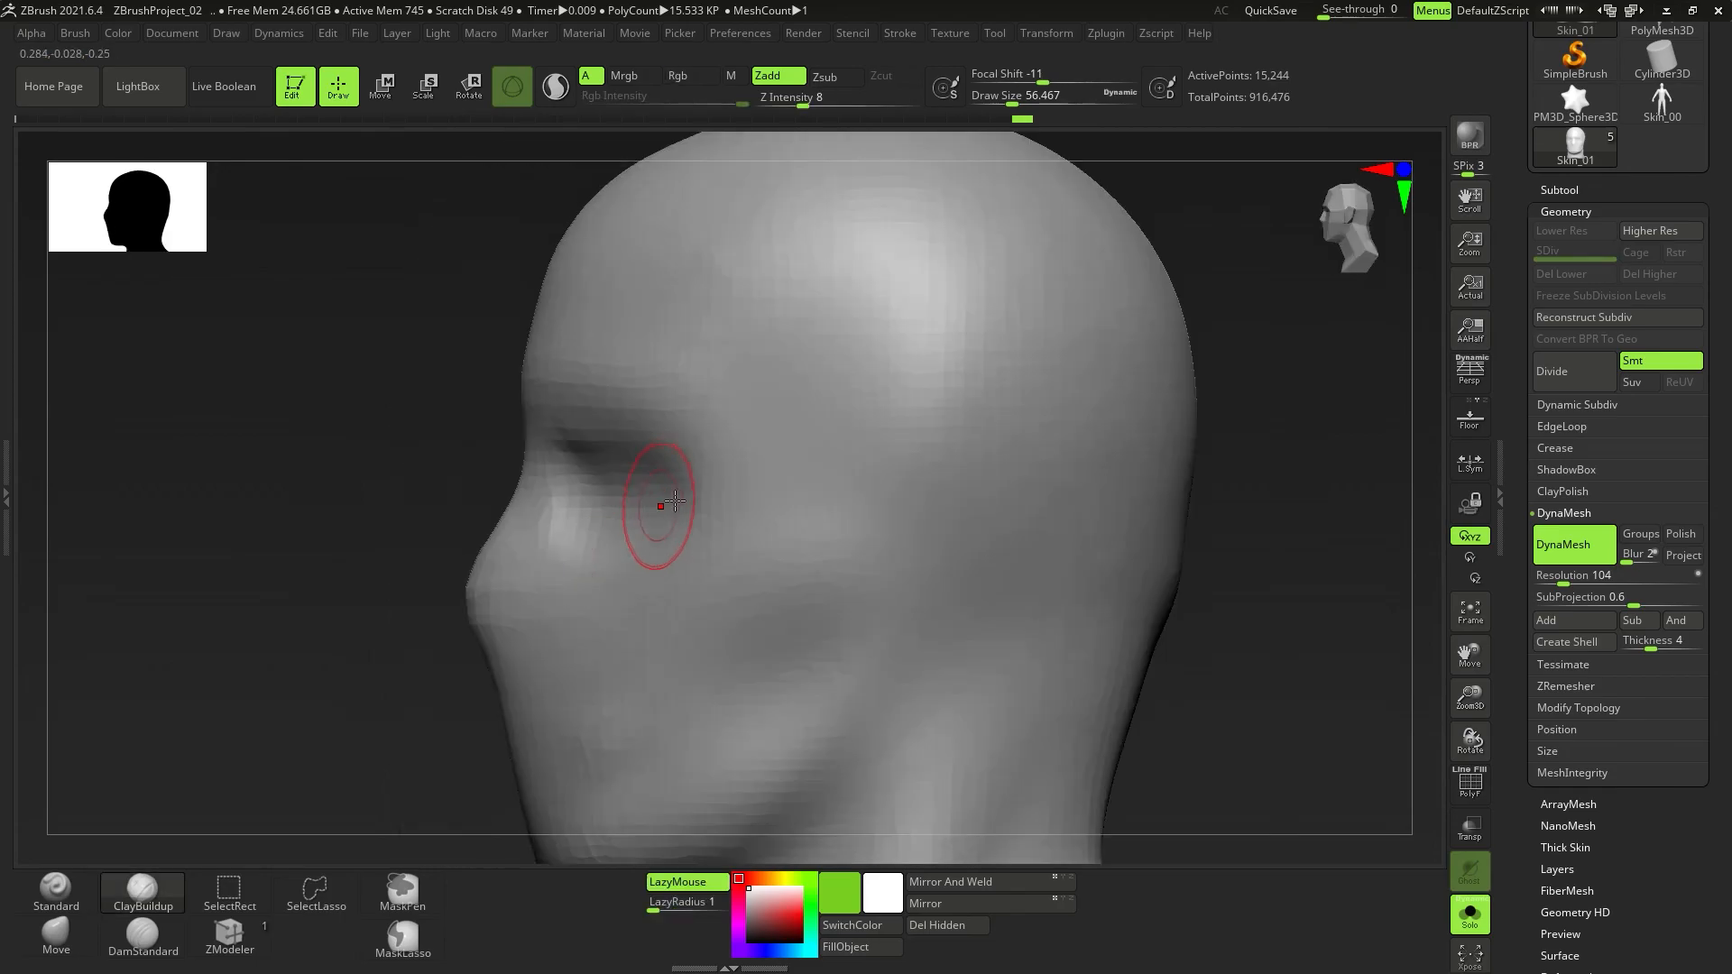
right_click_drag(675, 503, 675, 600, "alt")
right_click_drag(544, 465, 650, 483)
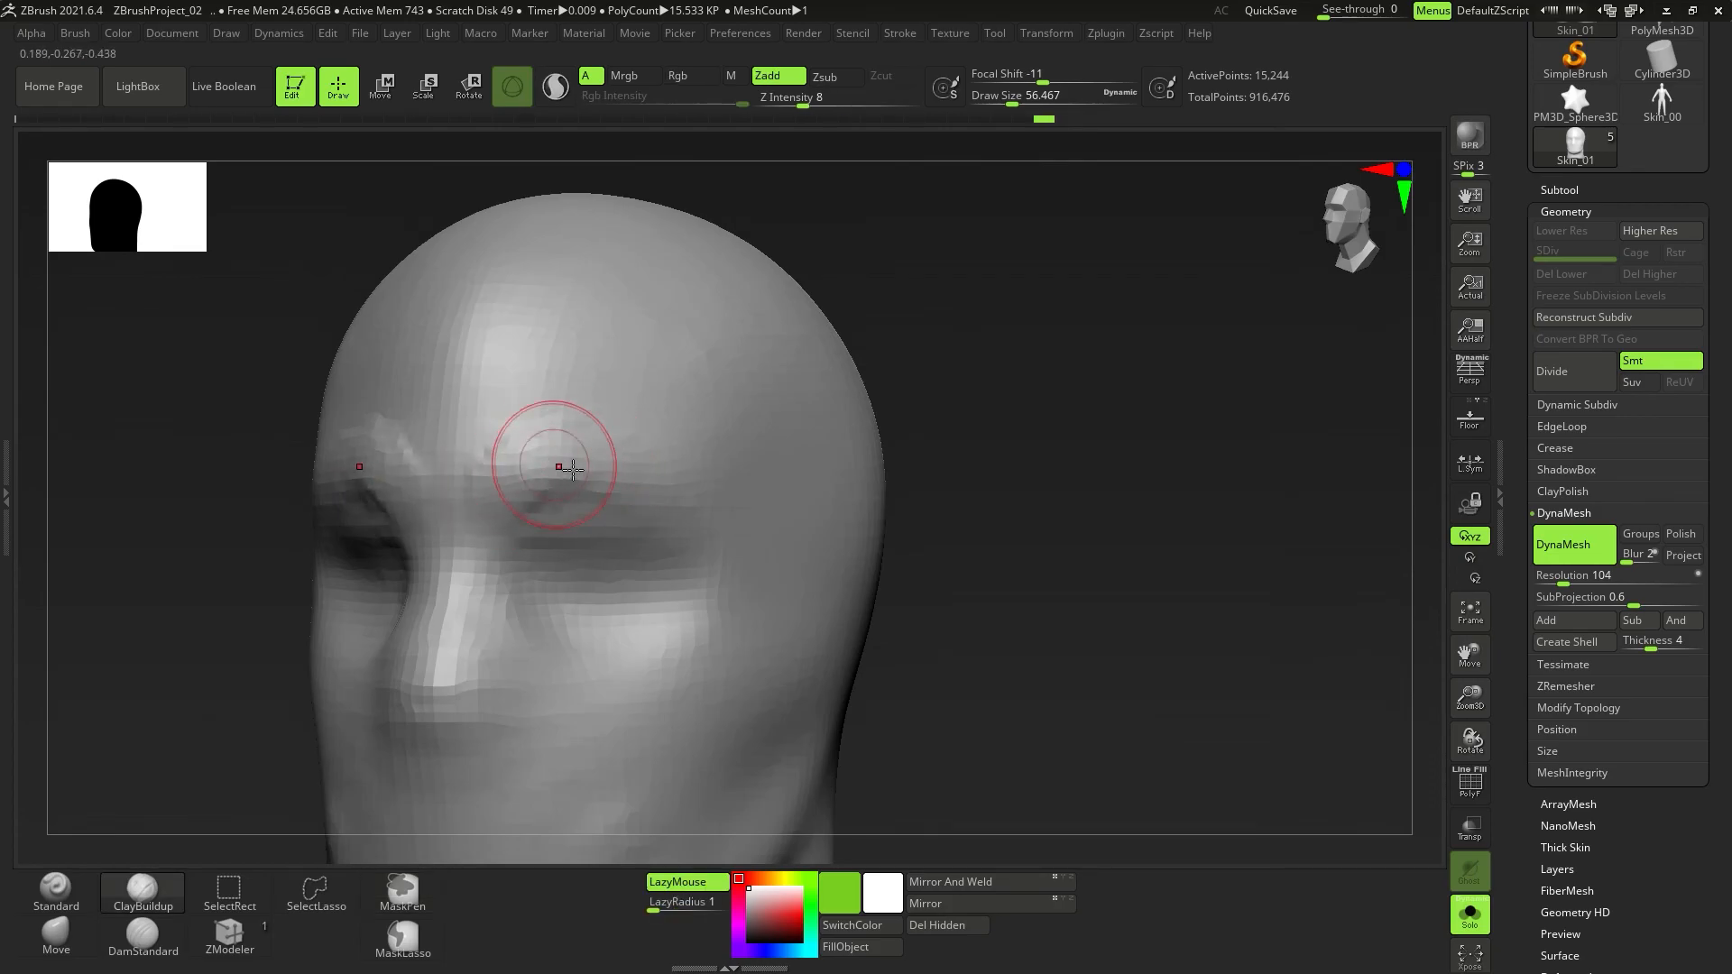
left_click_drag(573, 470, 587, 489, "shift")
Build up the temple ridge and the cheekbone, and smooth the strokes into the cheek.
right_click_drag(798, 497, 749, 541)
mouse_move(759, 562)
left_mouse_down()
mouse_move(729, 459)
mouse_move(767, 422)
left_mouse_up()
right_click_drag(777, 415, 671, 468)
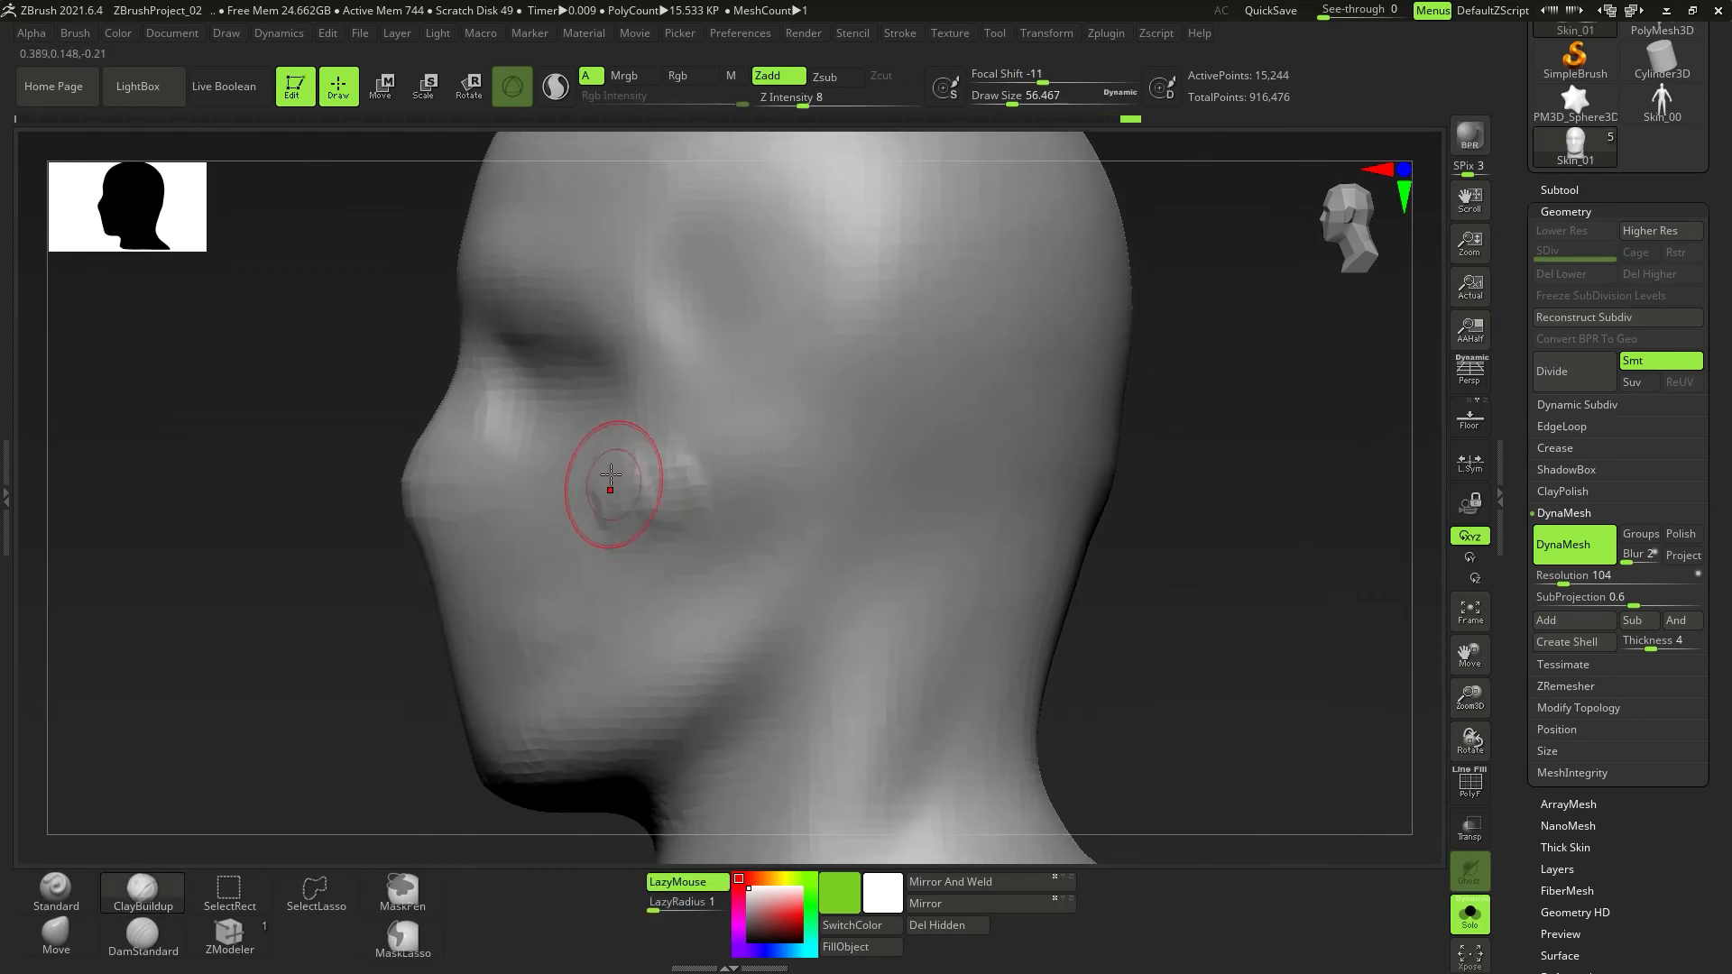
mouse_move(607, 534)
left_mouse_down("shift")
mouse_move(611, 502)
mouse_move(650, 522)
left_mouse_up("shift")
right_click_drag(650, 523, 731, 518)
Shape the lower cheek and the area around the mouth, and smooth the surface.
key("s")
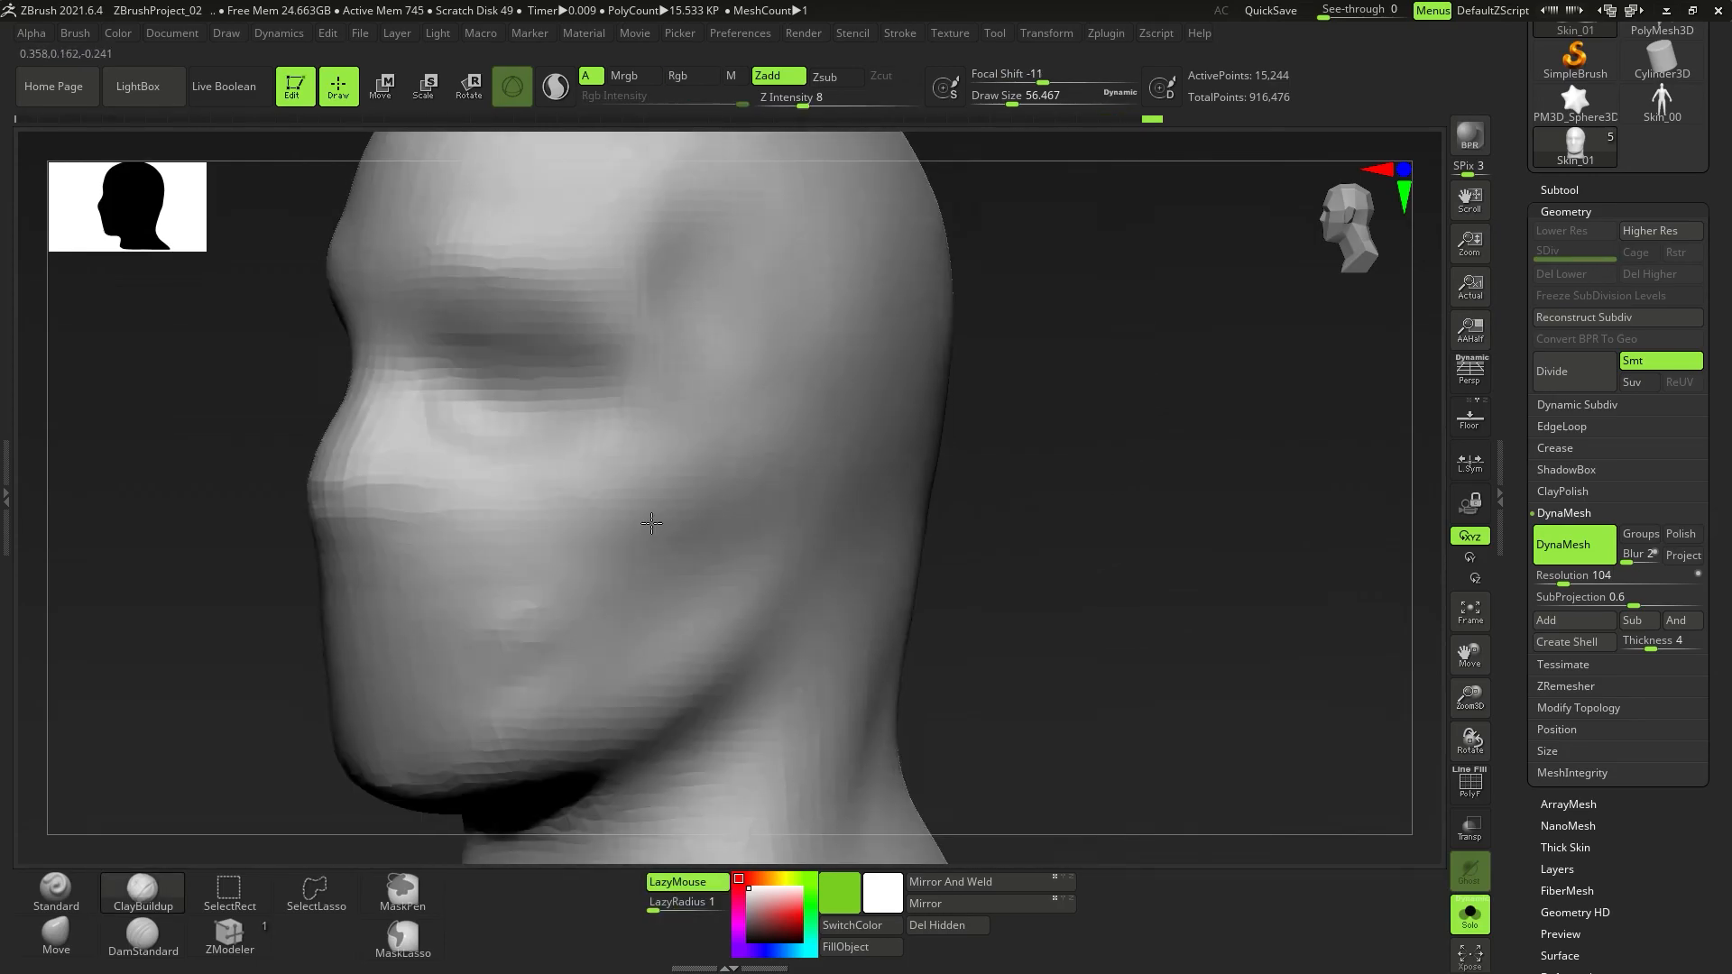
left_click_drag(614, 518, 620, 519)
right_click_drag(615, 522, 589, 513)
mouse_move(588, 512)
left_mouse_down()
mouse_move(551, 515)
mouse_move(596, 524)
left_mouse_up()
mouse_move(595, 524)
left_mouse_down("shift")
mouse_move(568, 514)
mouse_move(622, 542)
mouse_move(560, 658)
left_mouse_up("shift")
mouse_move(561, 653)
right_mouse_down()
mouse_move(543, 649)
mouse_move(639, 626)
right_mouse_up()
mouse_move(469, 638)
left_mouse_down()
mouse_move(451, 631)
mouse_move(499, 661)
mouse_move(575, 658)
left_mouse_up()
right_click_drag(575, 658, 615, 658)
Set the draw size to about 80 and refine the chin and jaw area.
key("s")
left_click_drag(606, 658, 599, 658)
left_click_drag(520, 709, 586, 683)
right_click_drag(587, 683, 451, 663)
right_click_drag(677, 626, 823, 579, "ctrl")
mouse_move(805, 532)
left_mouse_down()
mouse_move(789, 584)
mouse_move(815, 588)
mouse_move(506, 708)
left_mouse_up()
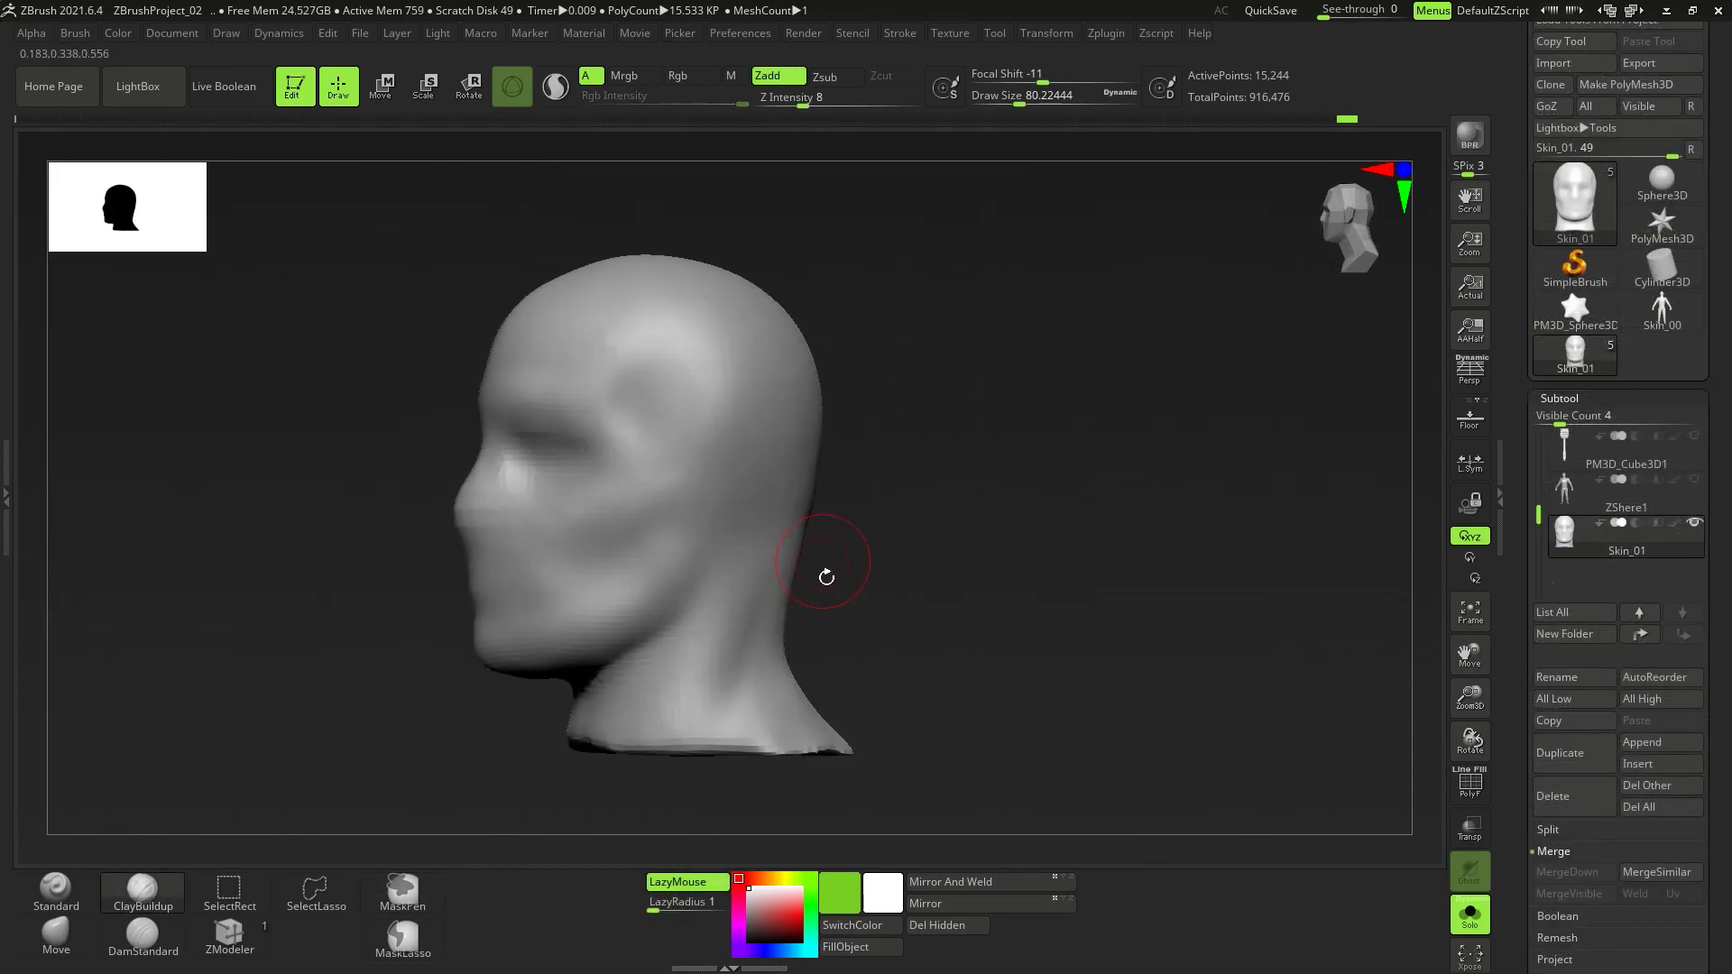
Mask the head and neck in side view, leaving only the lower rim of the neck unmasked.
right_click_drag(827, 577, 735, 589, "shift")
right_click_drag(835, 635, 872, 617, "alt")
left_click_drag(963, 663, 594, 542, "ctrl")
left_click(986, 558, "ctrl")
mouse_move(951, 584)
left_mouse_down("ctrl")
mouse_move(882, 639)
mouse_move(647, 577)
mouse_move(607, 539)
left_mouse_up("ctrl")
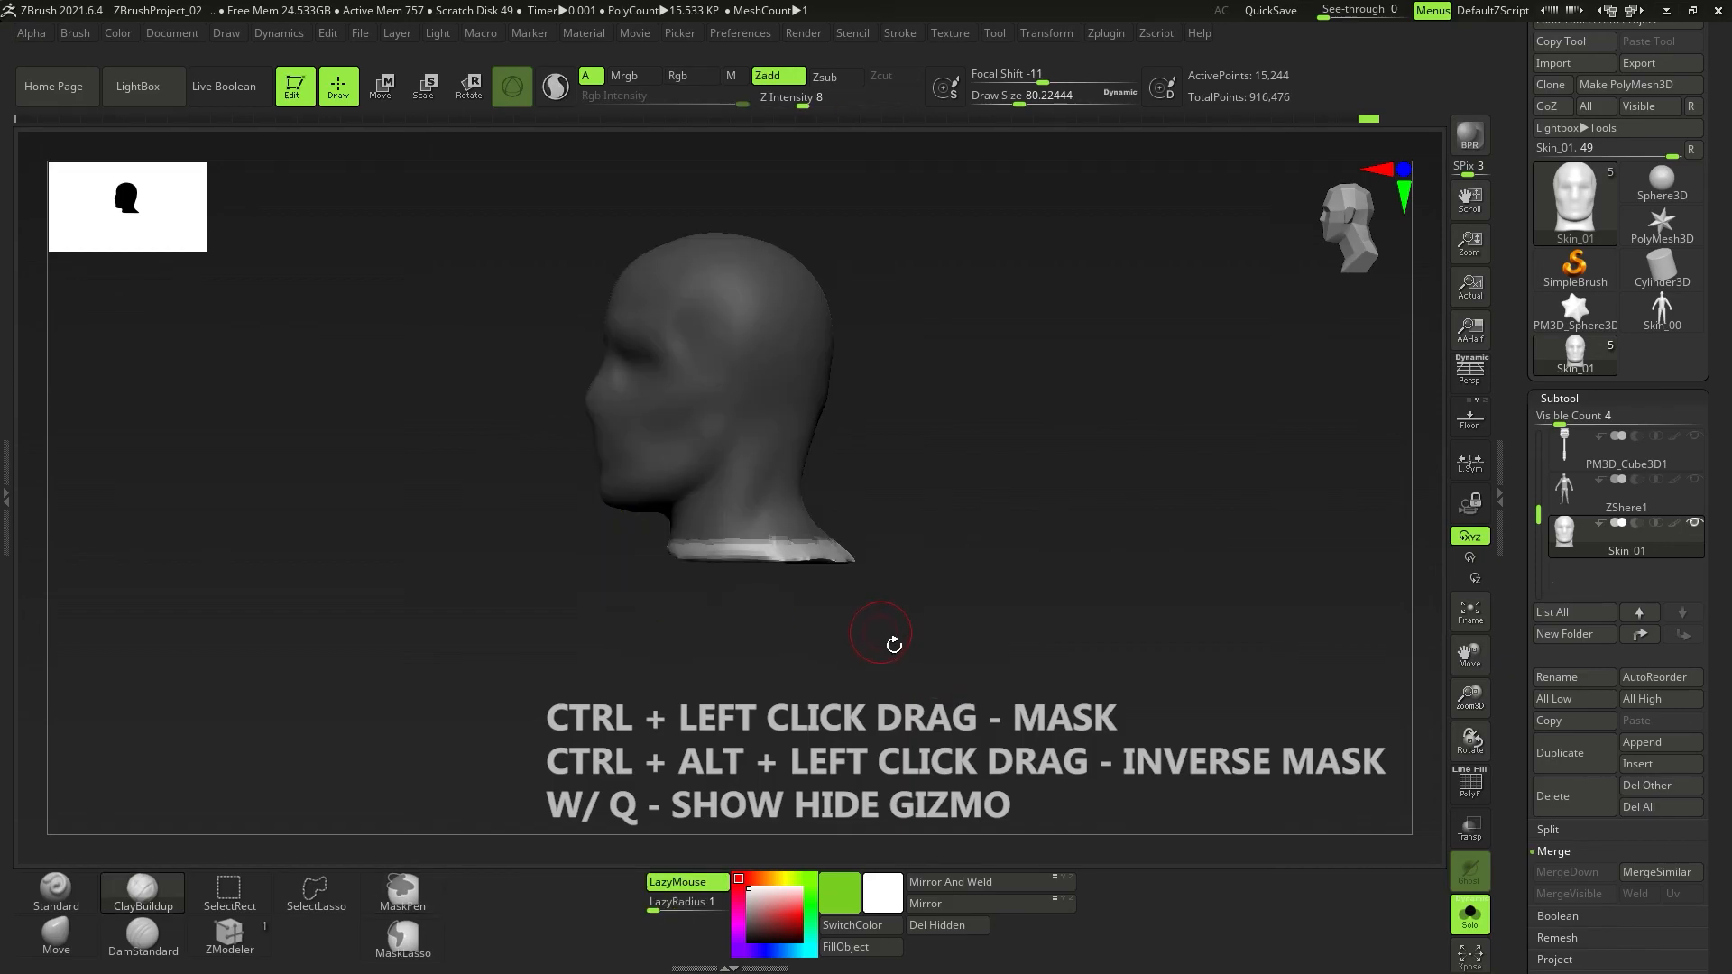
Move the unmasked neck base down with the gizmo and scale it sideways by about 2.68 to form the shoulders.
key("w")
left_click_drag(713, 288, 714, 351)
left_click_drag(916, 545, 1007, 556, "shift")
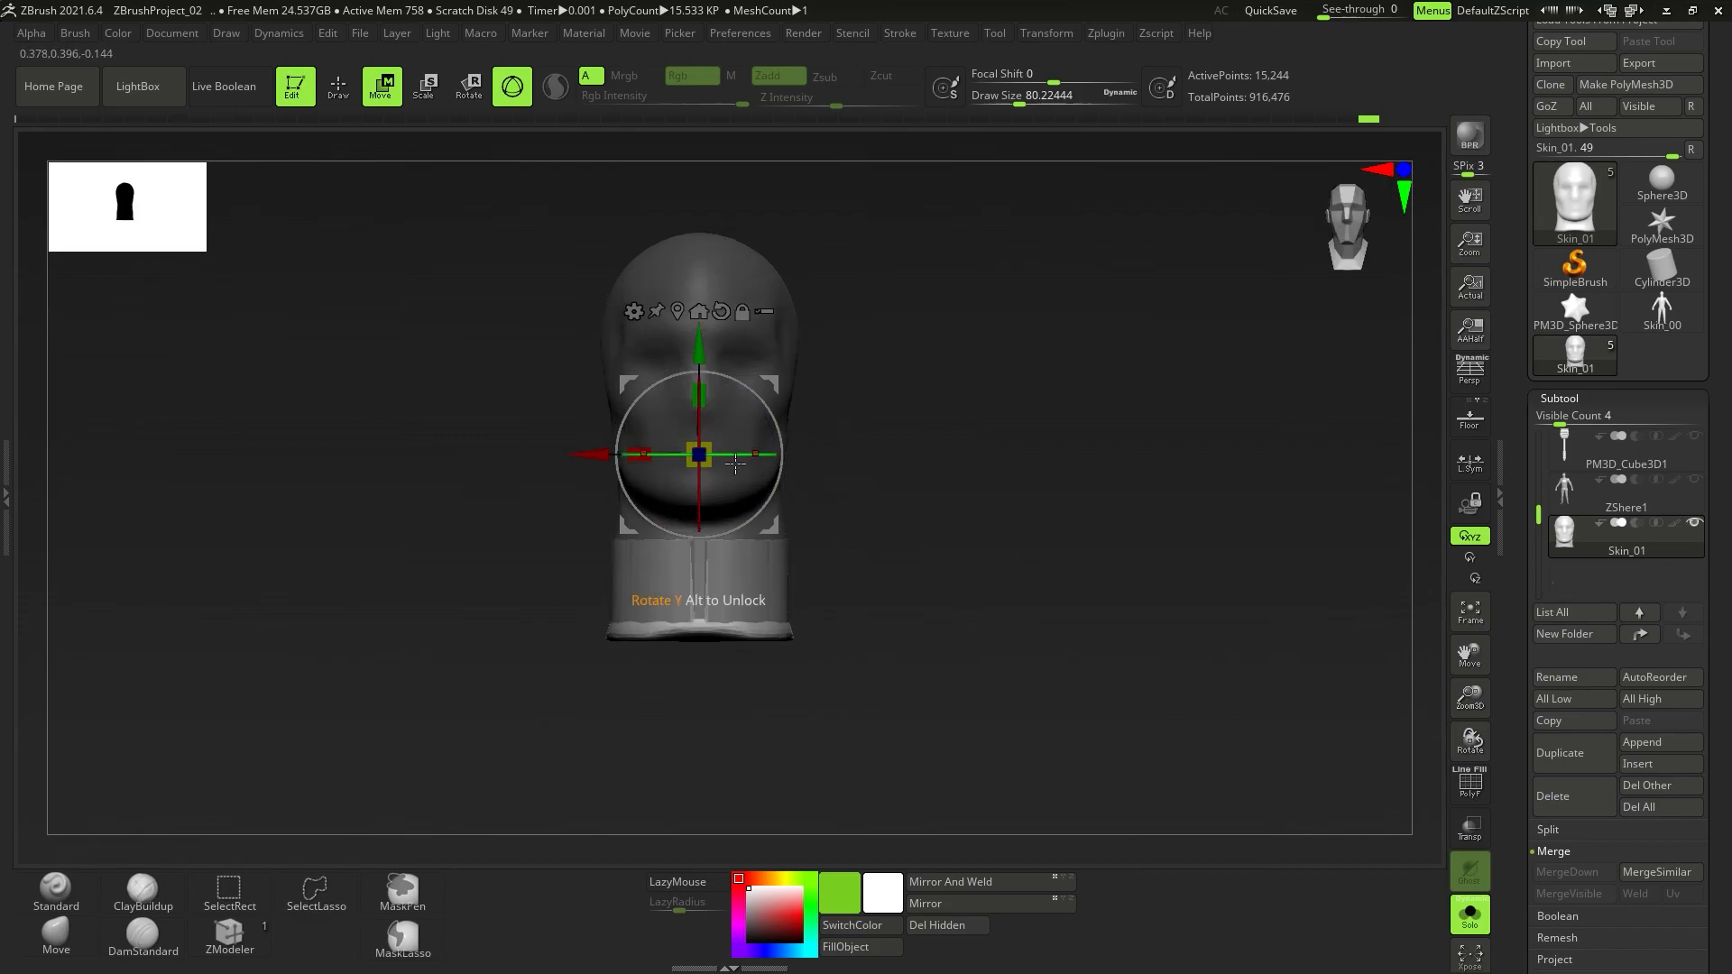
left_click_drag(647, 455, 535, 440)
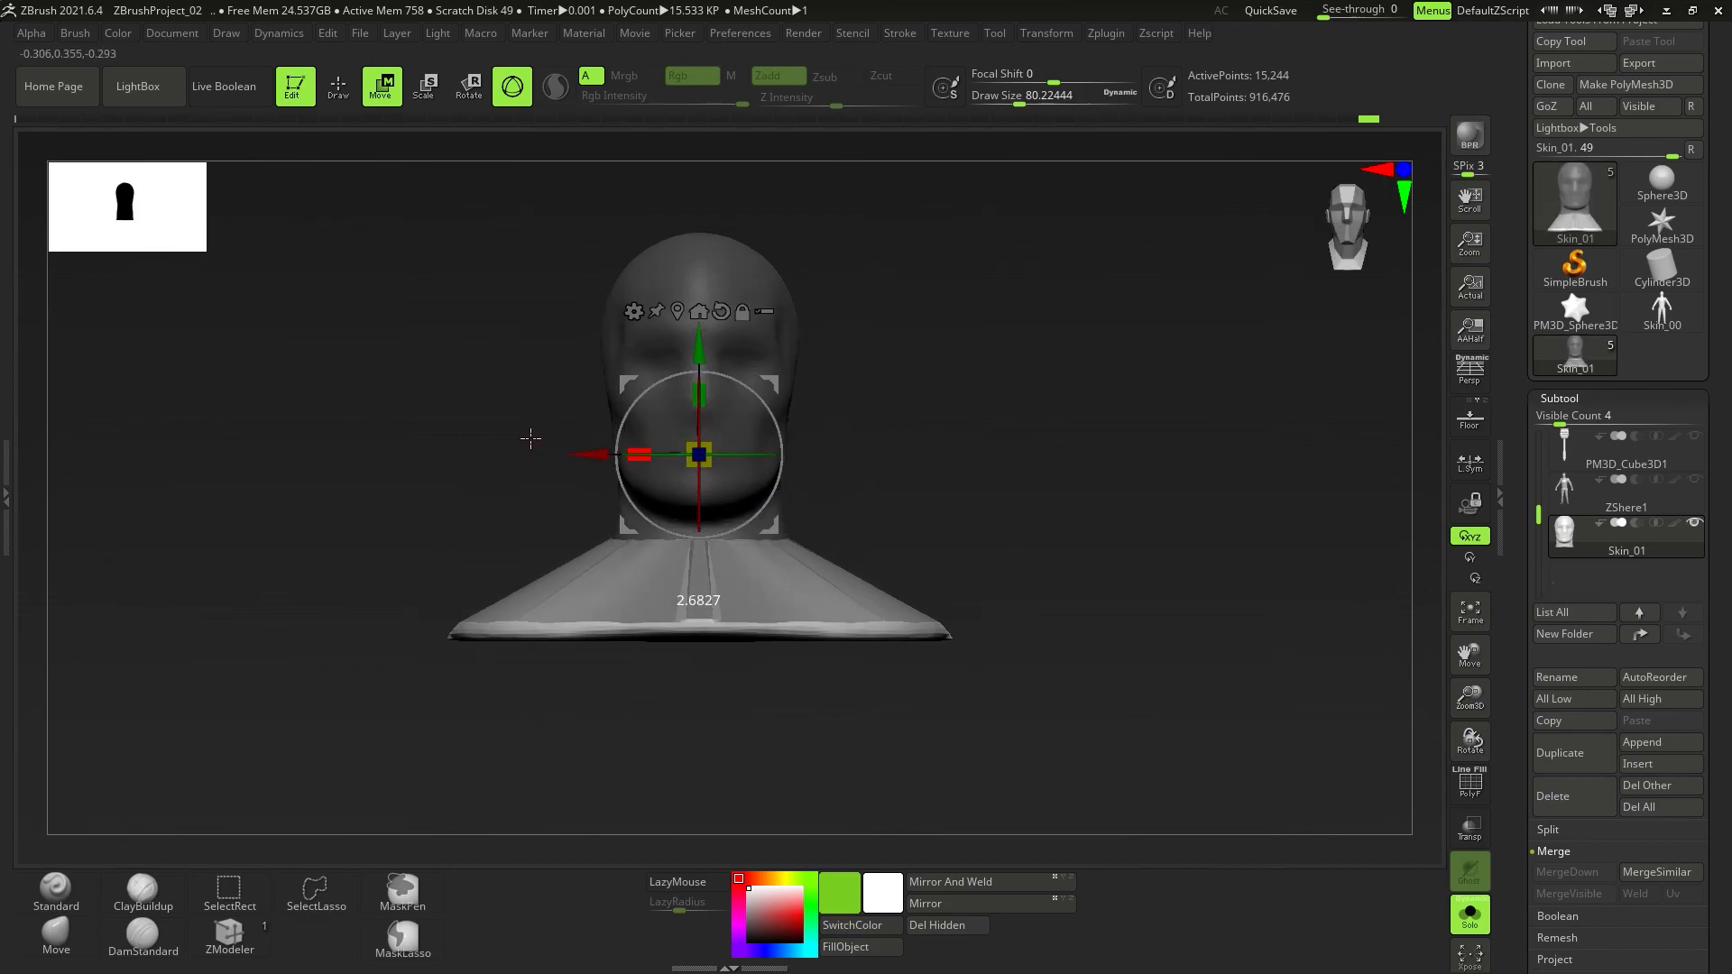
Mask everything above the bottom rim of the shoulders and pull the free rim down to form a torso block.
left_click(932, 732, "ctrl")
left_click_drag(1077, 721, 391, 623, "ctrl+alt")
right_click_drag(901, 712, 833, 684, "ctrl")
left_click_drag(682, 321, 682, 575)
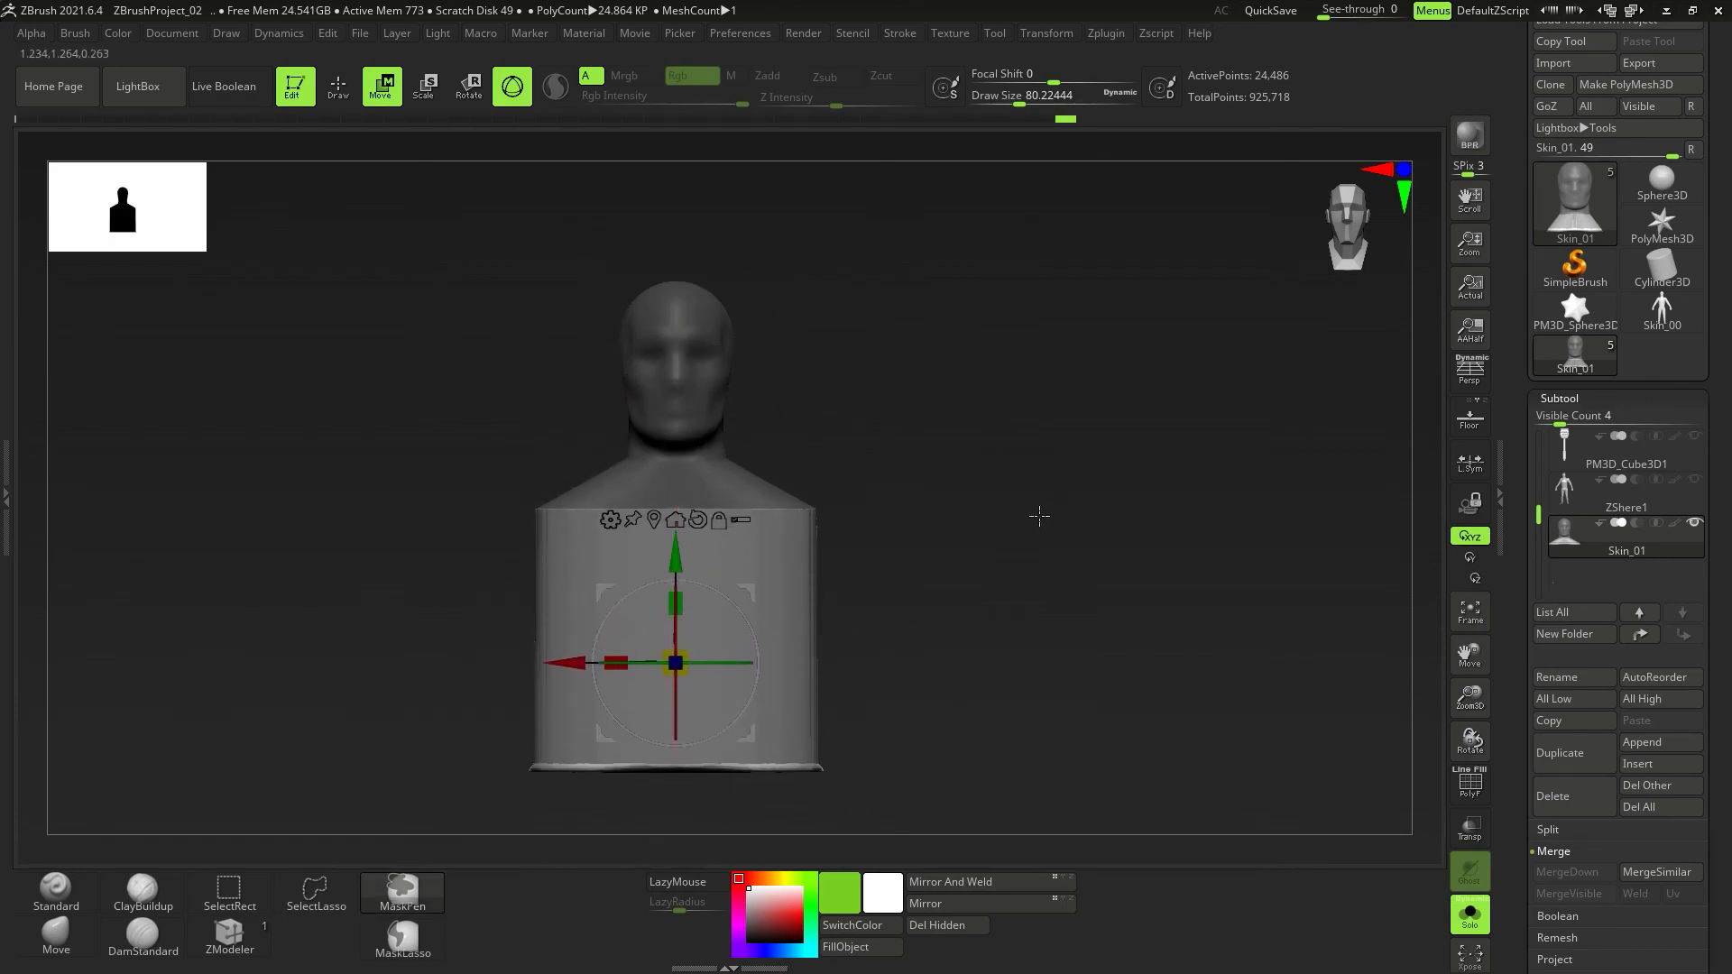
Clear the mask, re-DynaMesh the bust, and smooth the shoulder edges at a draw size of about 228.
left_click(1015, 552, "ctrl")
key("s")
left_click_drag(859, 540, 888, 547)
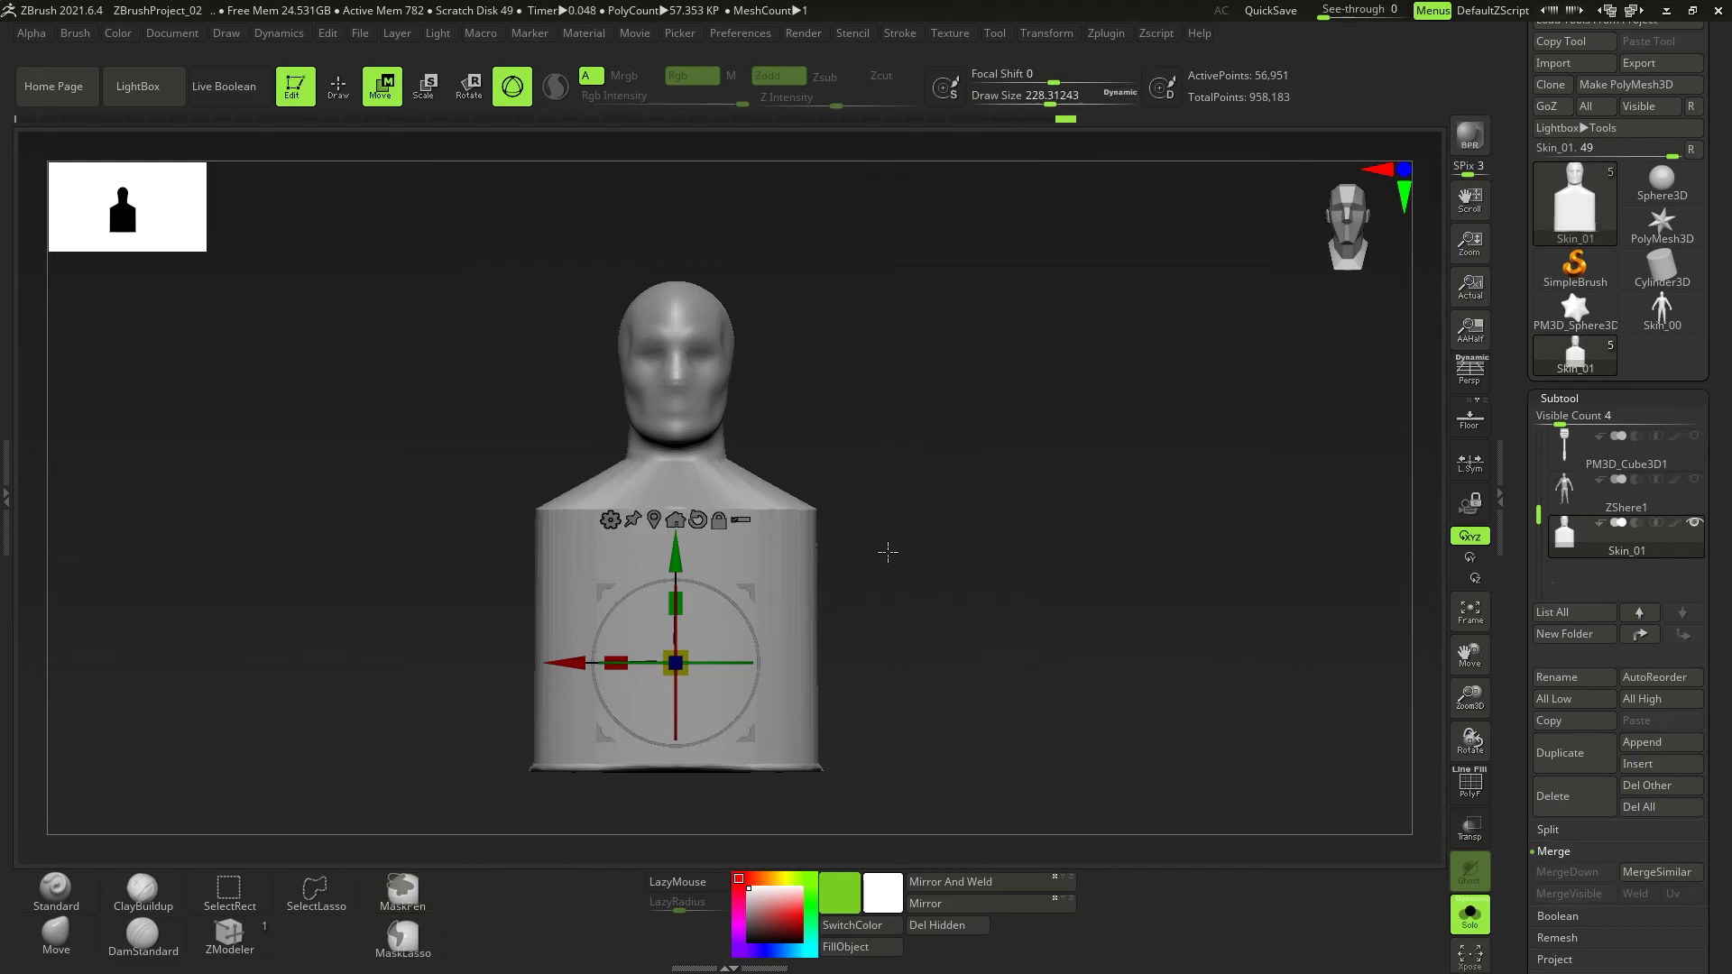
key("q")
key("shift")
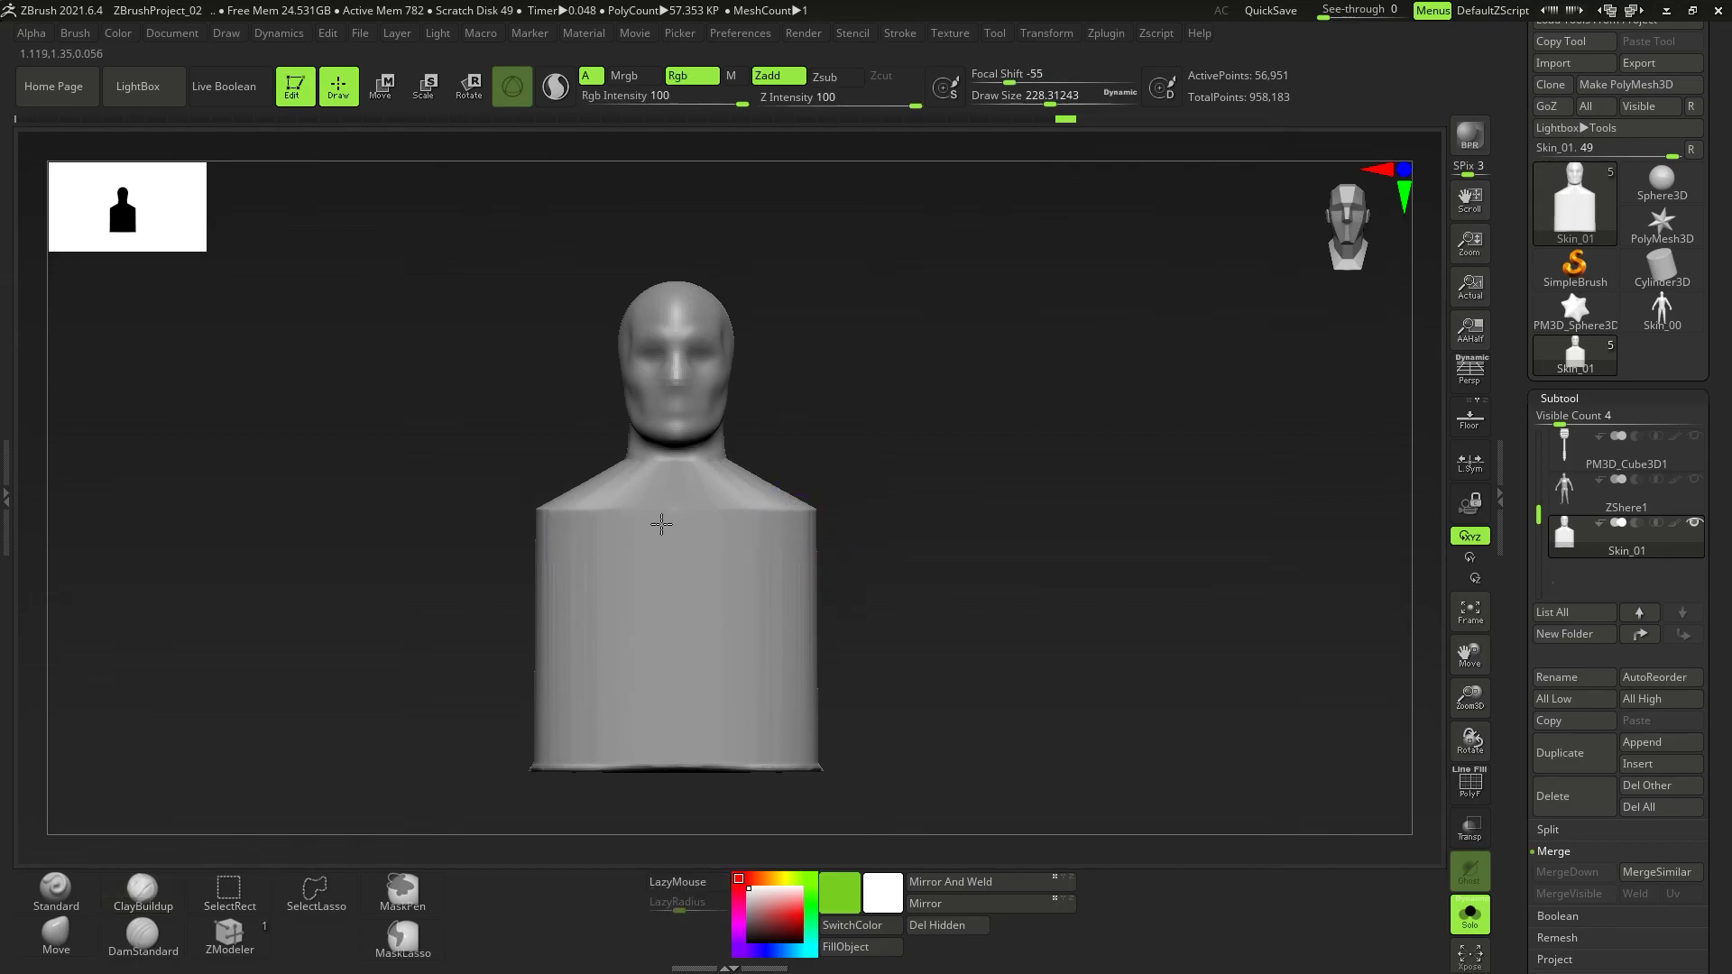
mouse_move(704, 487)
right_mouse_down("alt")
mouse_move(932, 599)
mouse_move(635, 361)
right_mouse_up("alt")
mouse_move(707, 446)
right_mouse_down("shift")
mouse_move(734, 406)
mouse_move(751, 608)
mouse_move(809, 587)
mouse_move(772, 428)
right_mouse_up("shift")
Paint a mask on both shoulder sides at a draw size of about 158, and invert it.
key("s")
left_click_drag(779, 430, 766, 429)
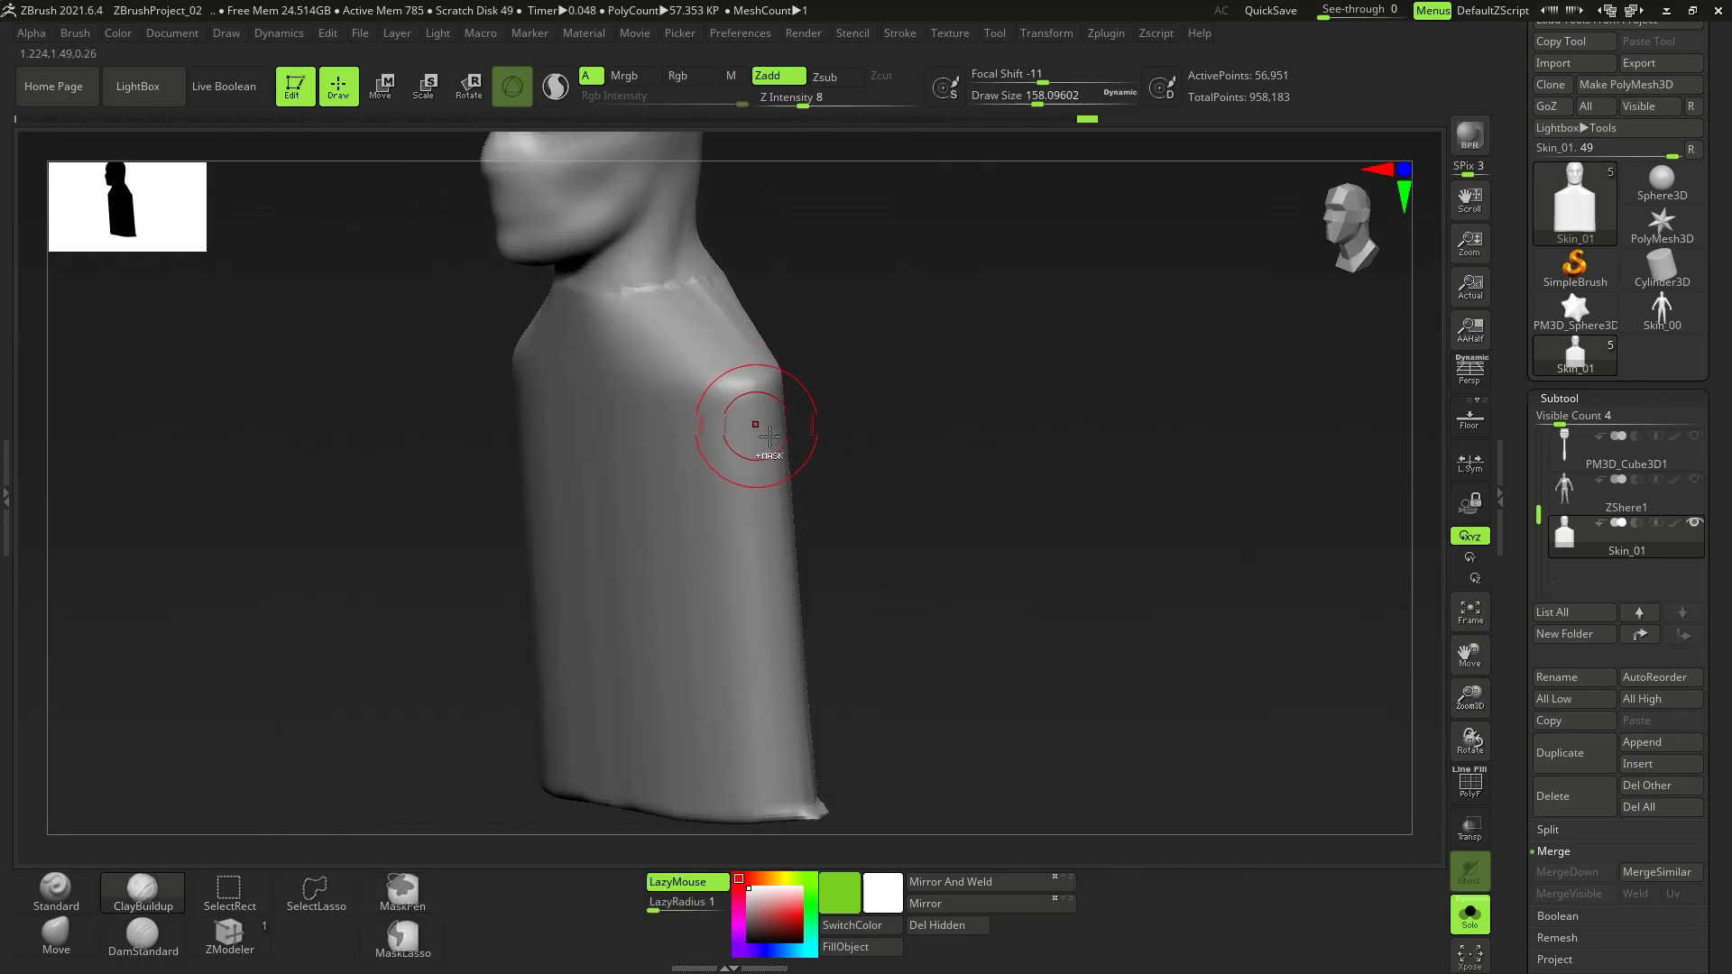
left_click(767, 422, "ctrl")
right_click_drag(766, 466, 843, 487, "shift")
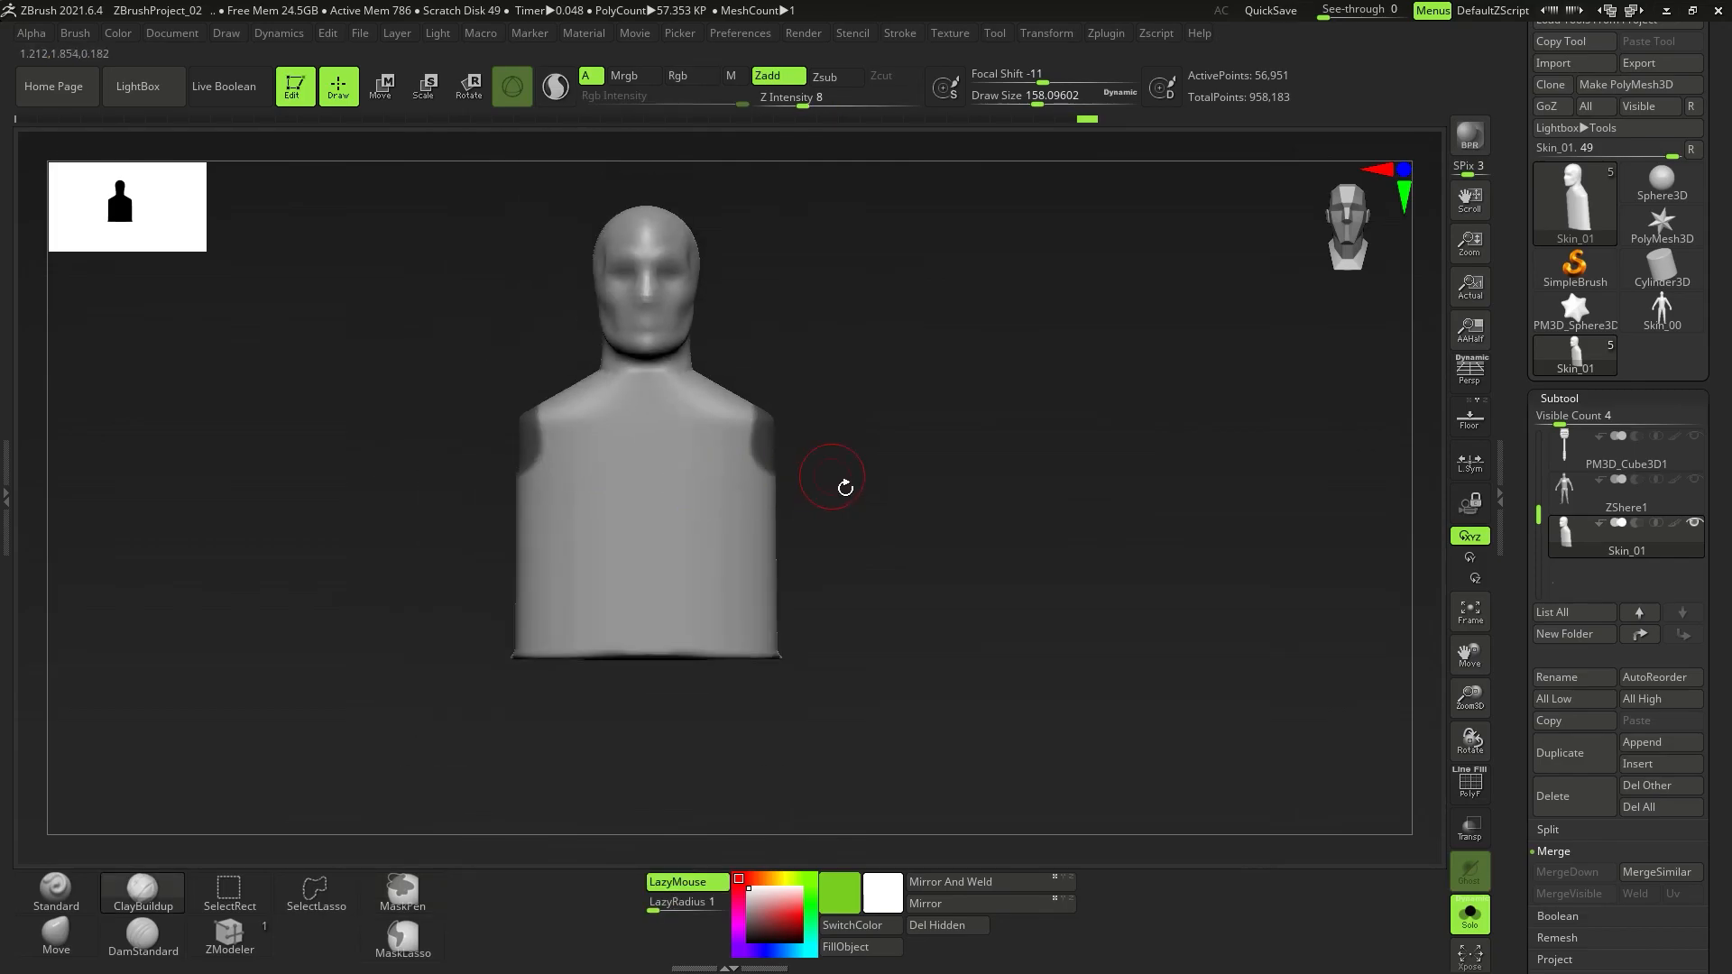
left_click(891, 492, "ctrl")
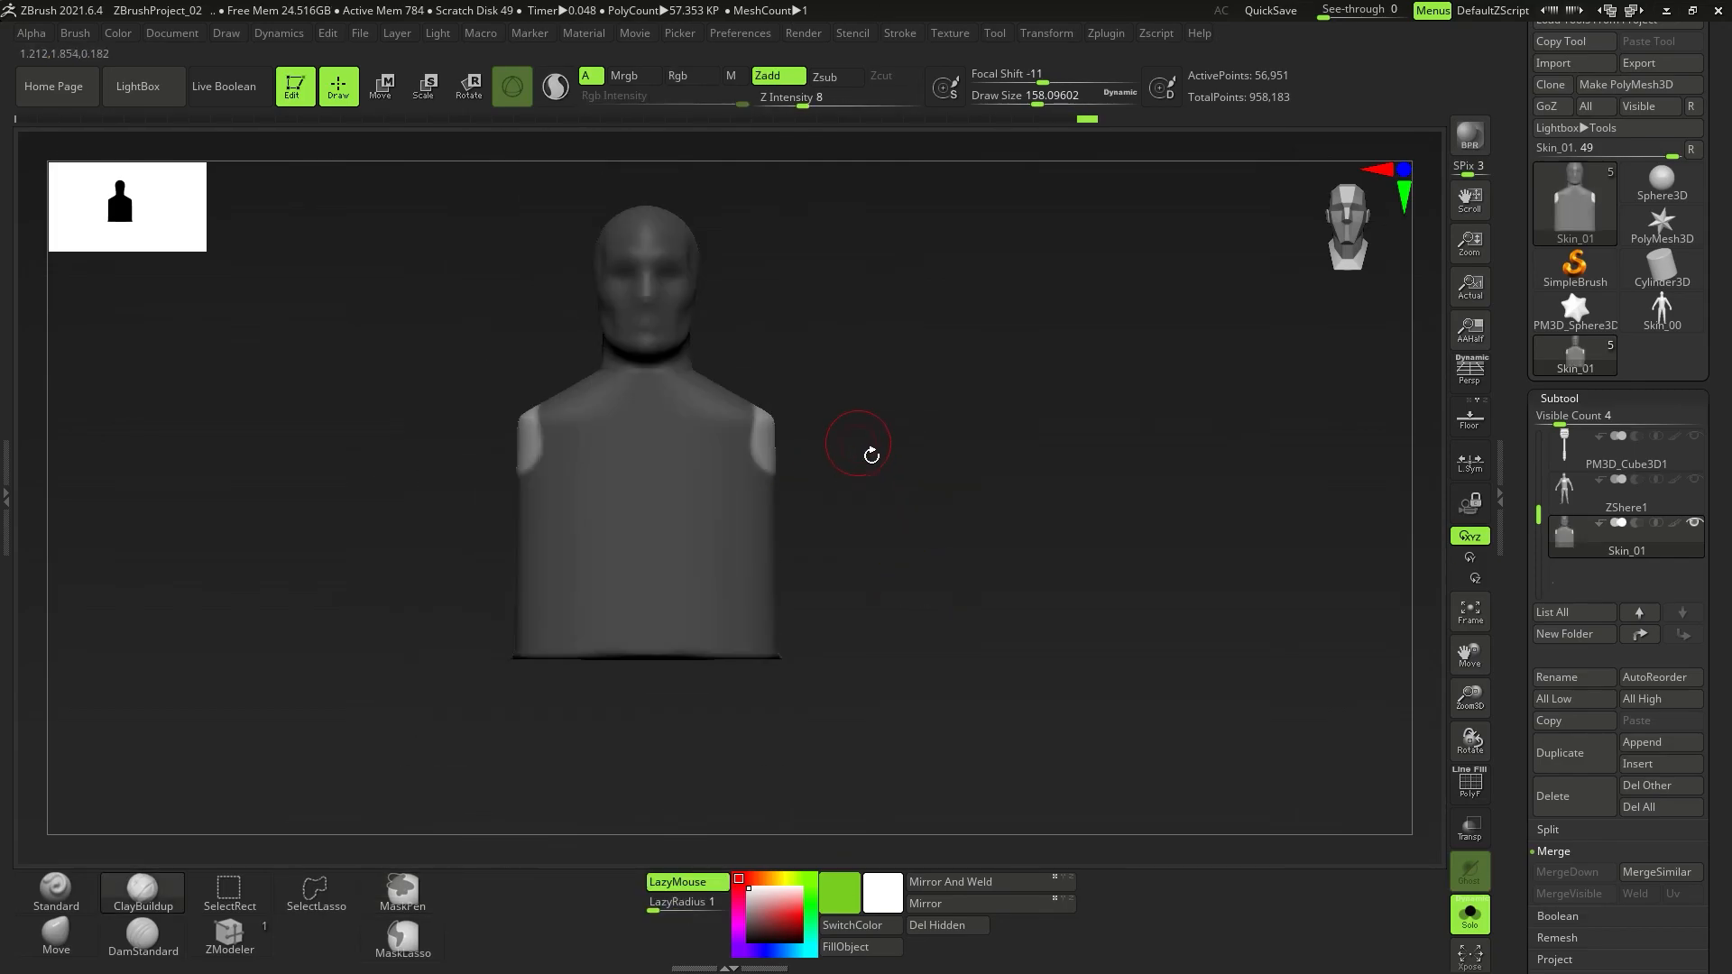
Pull the unmasked shoulder patches outward and down with the gizmo to form both arms, and re-DynaMesh the mesh.
key("w")
left_click_drag(733, 485, 1092, 564, "alt")
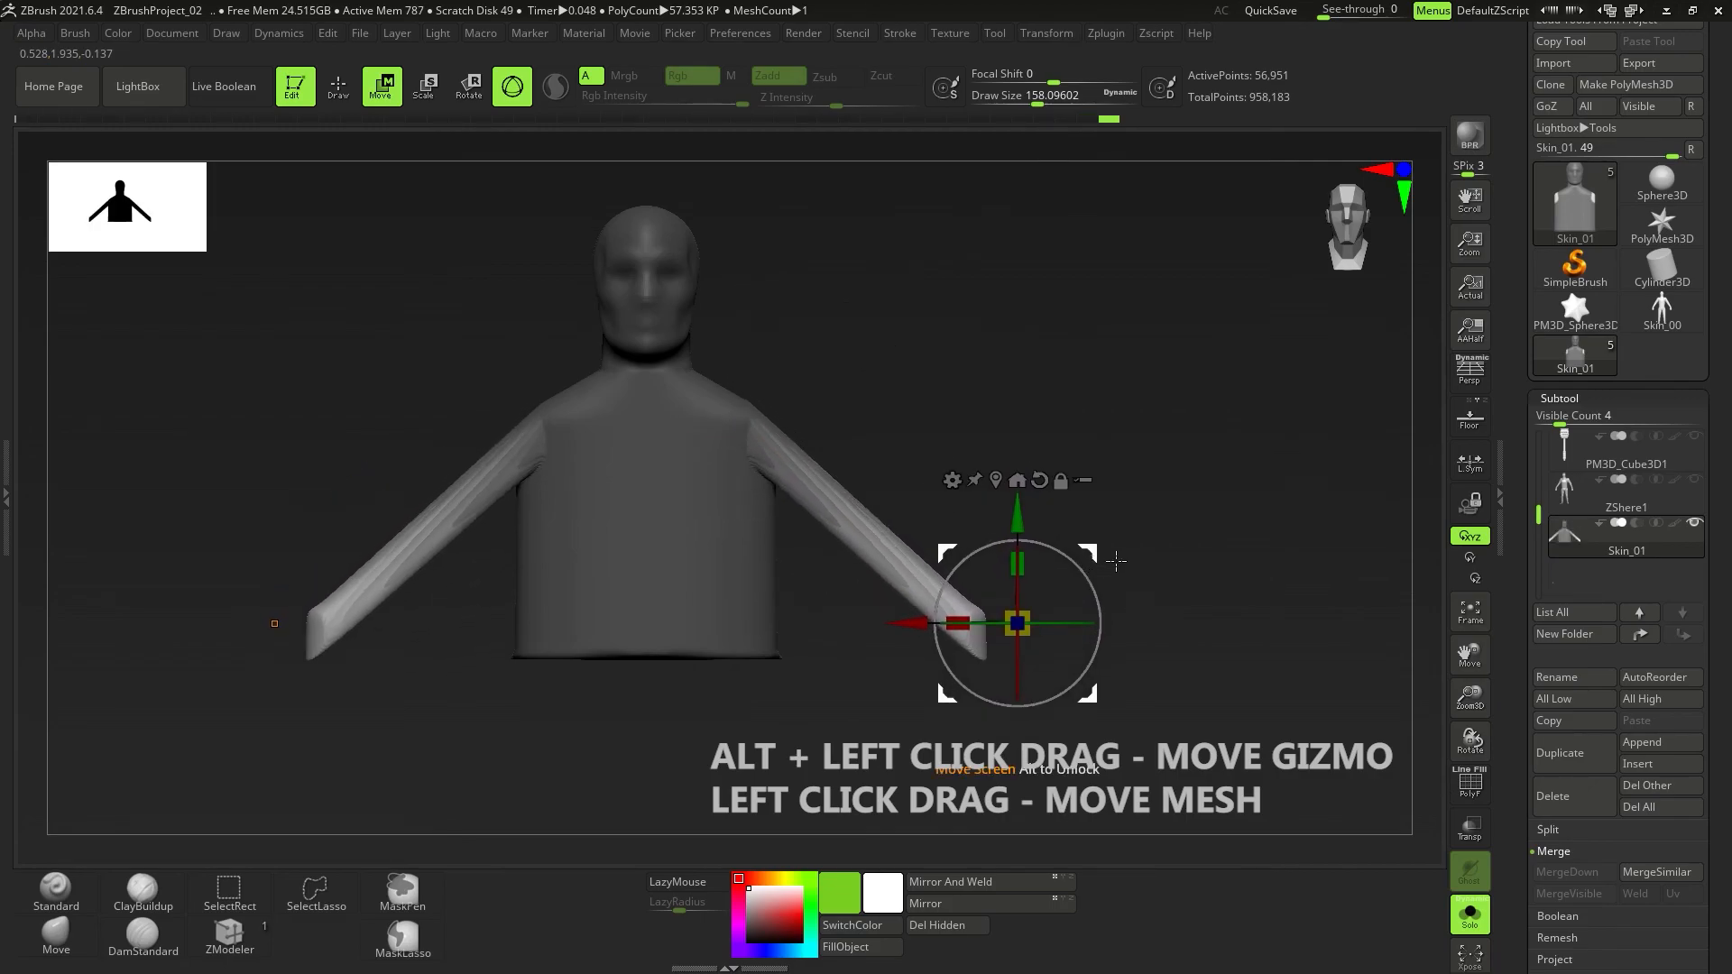
key("q")
left_click(1119, 543, "ctrl")
Smooth the arms, armpits and neck base at a draw size of about 293.
mouse_move(830, 418)
left_mouse_down("alt")
mouse_move(818, 494)
mouse_move(920, 595)
left_mouse_up("alt")
mouse_move(921, 596)
left_mouse_down()
mouse_move(862, 606)
mouse_move(749, 412)
mouse_move(771, 438)
left_mouse_up()
key("s")
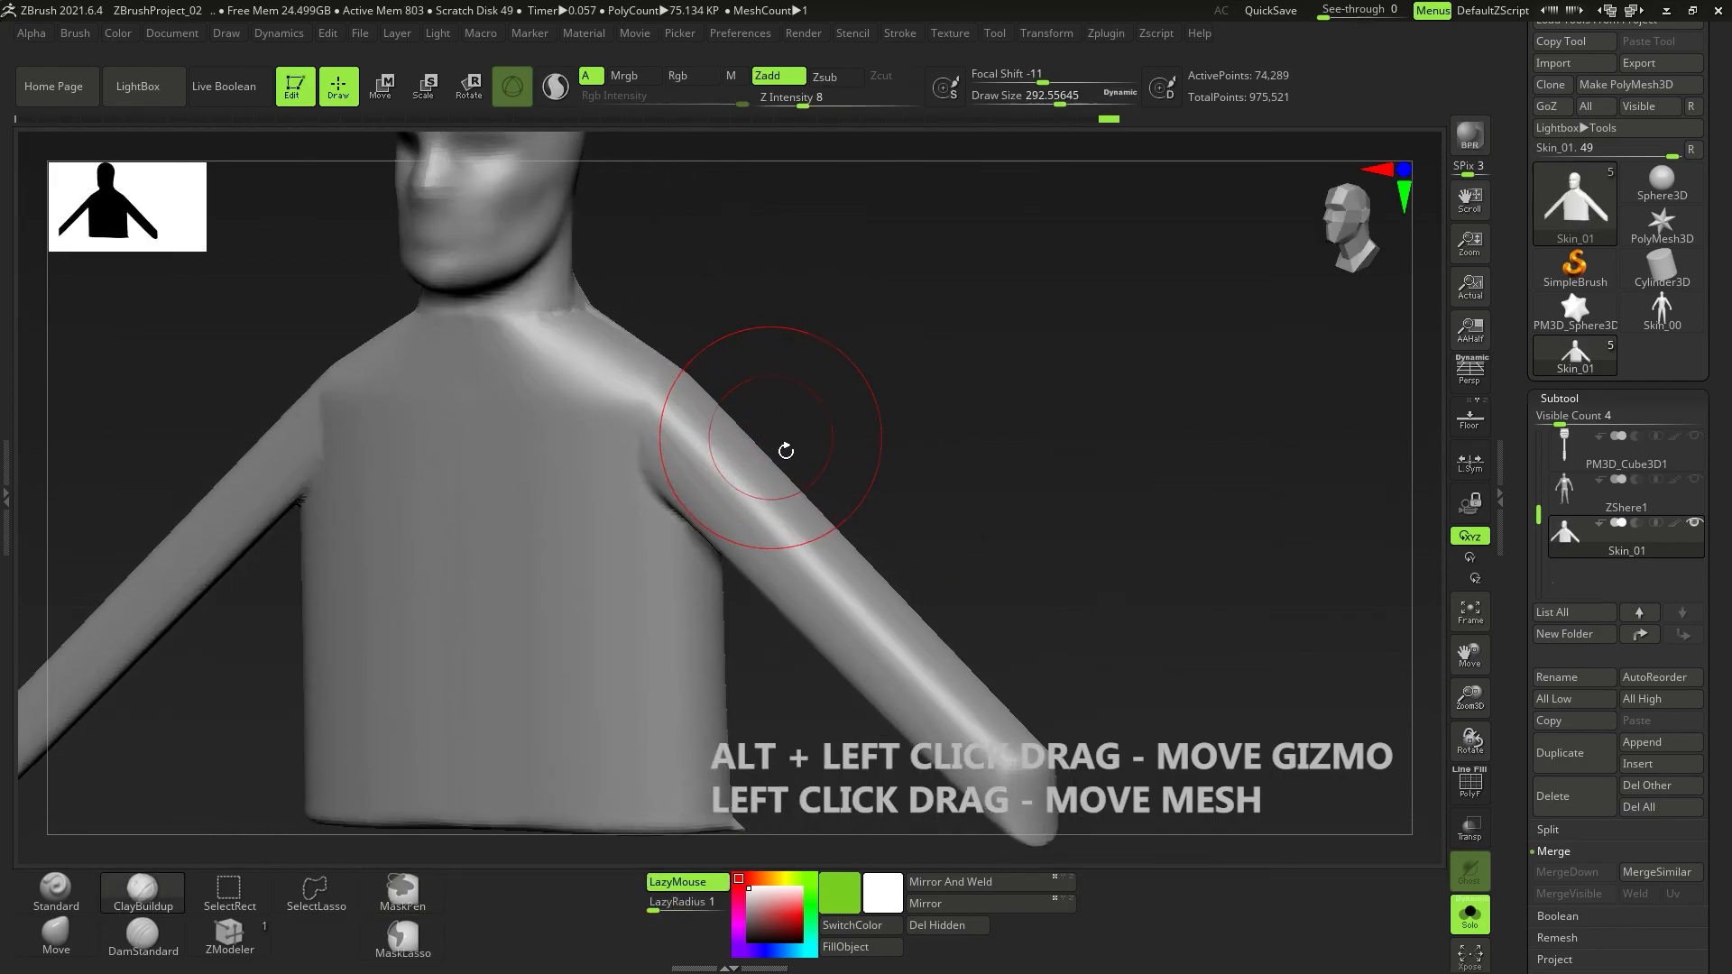
left_click_drag(729, 506, 755, 518, "shift")
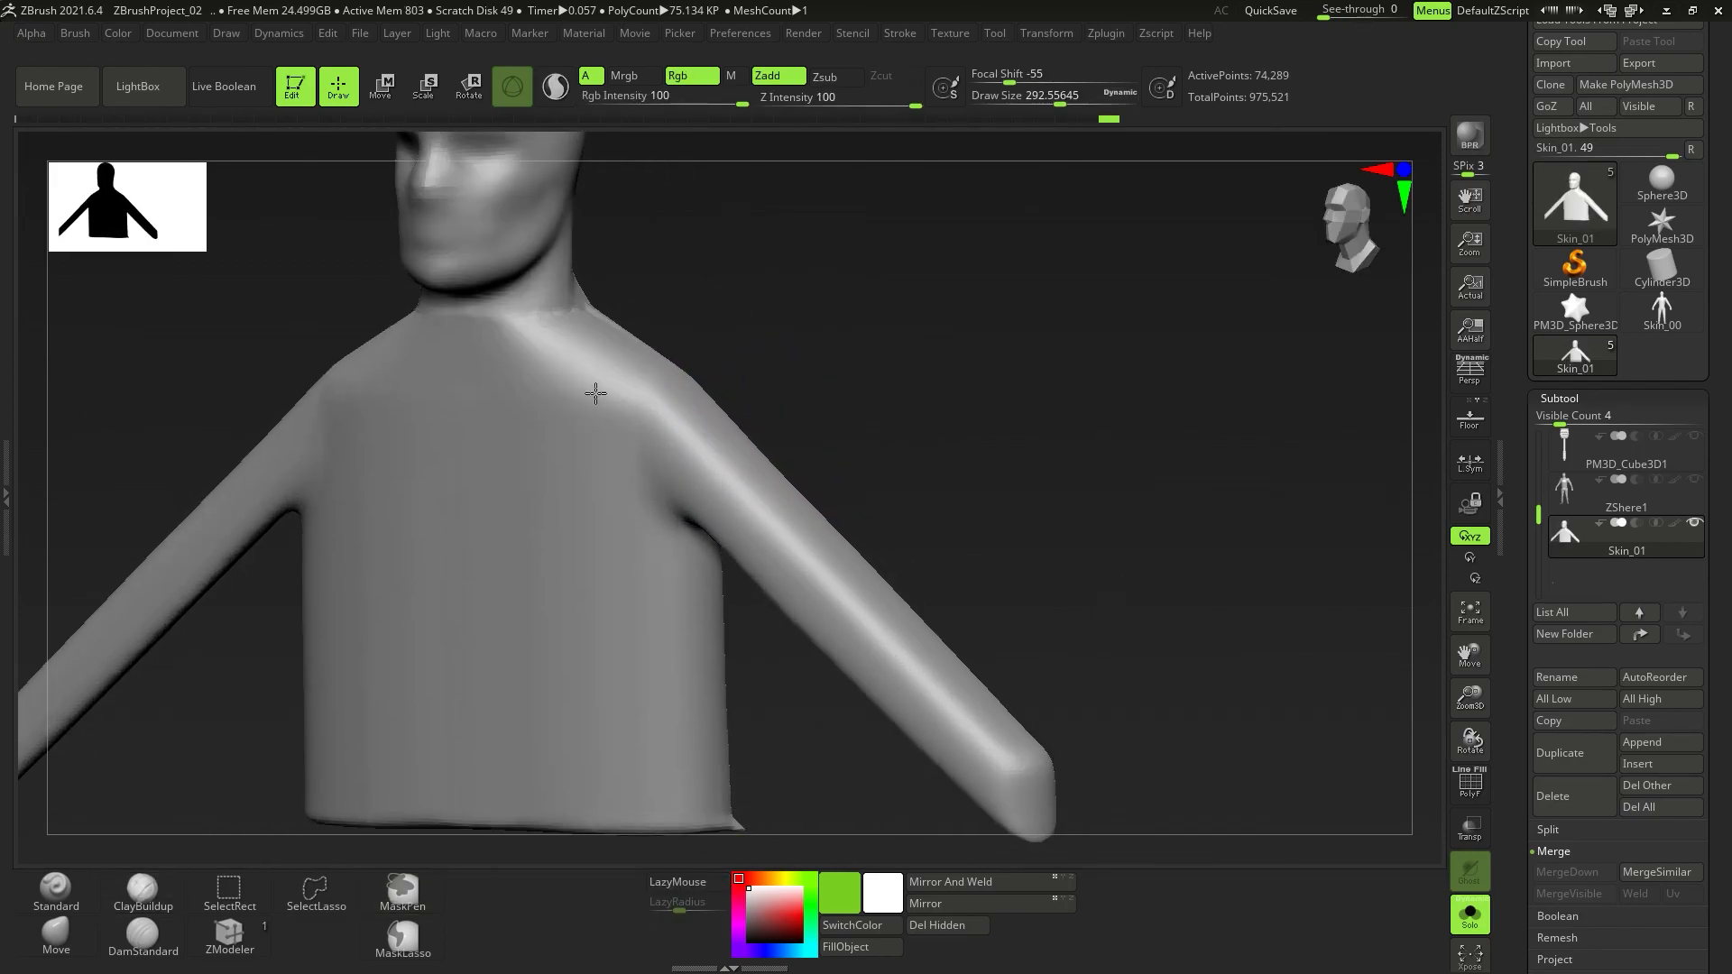
left_click_drag(506, 319, 478, 294, "shift")
mouse_move(816, 379)
left_mouse_down()
mouse_move(686, 461)
mouse_move(497, 516)
left_mouse_up()
left_click_drag(767, 560, 819, 483, "shift")
right_click_drag(554, 626, 596, 661, "ctrl")
right_click_drag(596, 662, 657, 596)
mouse_move(657, 597)
right_mouse_down()
mouse_move(631, 557)
mouse_move(646, 626)
mouse_move(653, 596)
mouse_move(676, 602)
mouse_move(632, 613)
right_mouse_up()
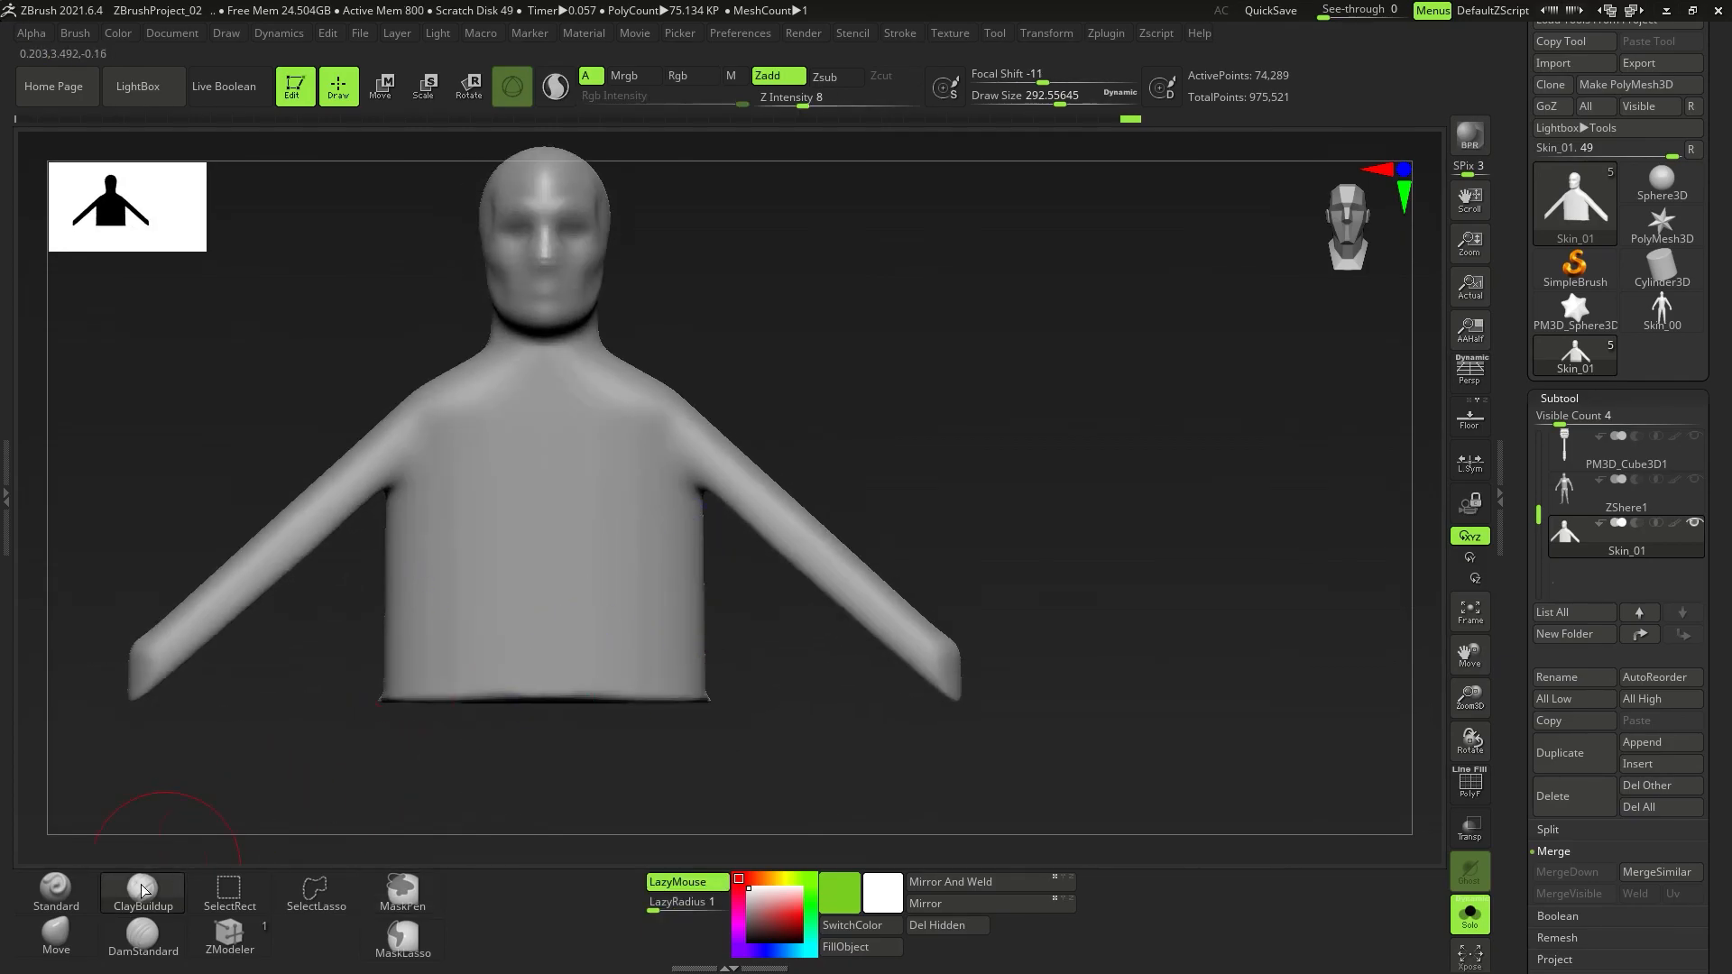
Narrow the torso sides, waist and lower rim with the Move brush at a draw size of about 533.
left_click(61, 949)
key("s")
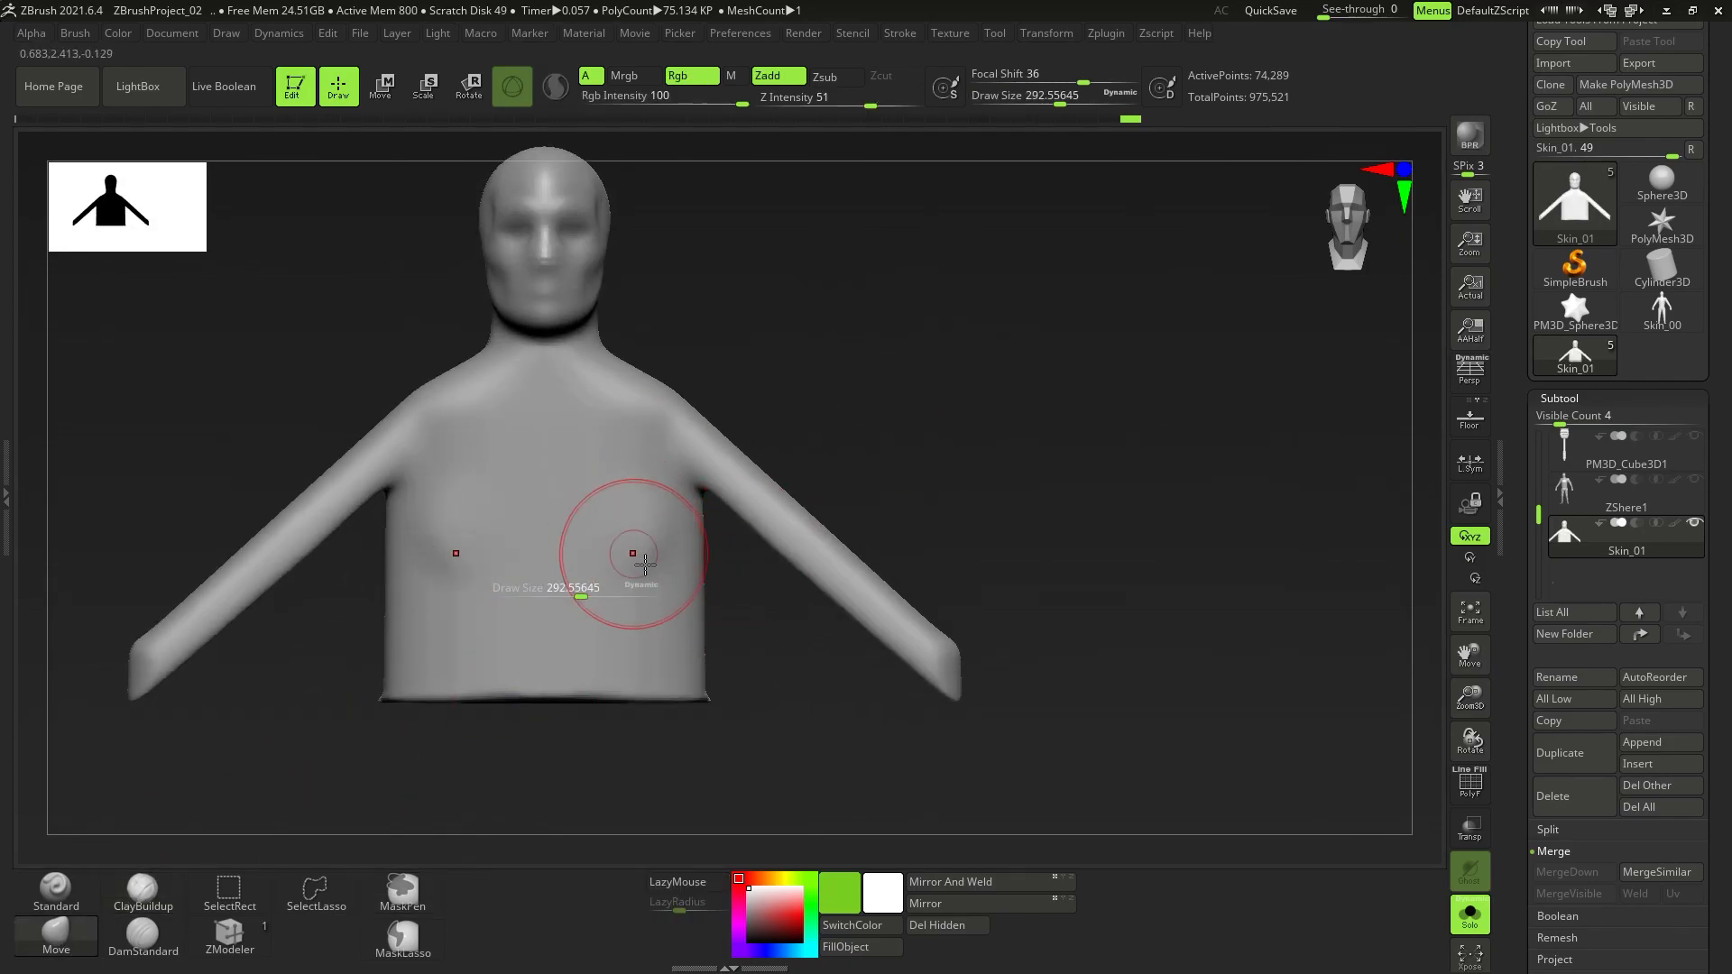
left_click_drag(538, 599, 621, 595)
left_click_drag(682, 539, 651, 539)
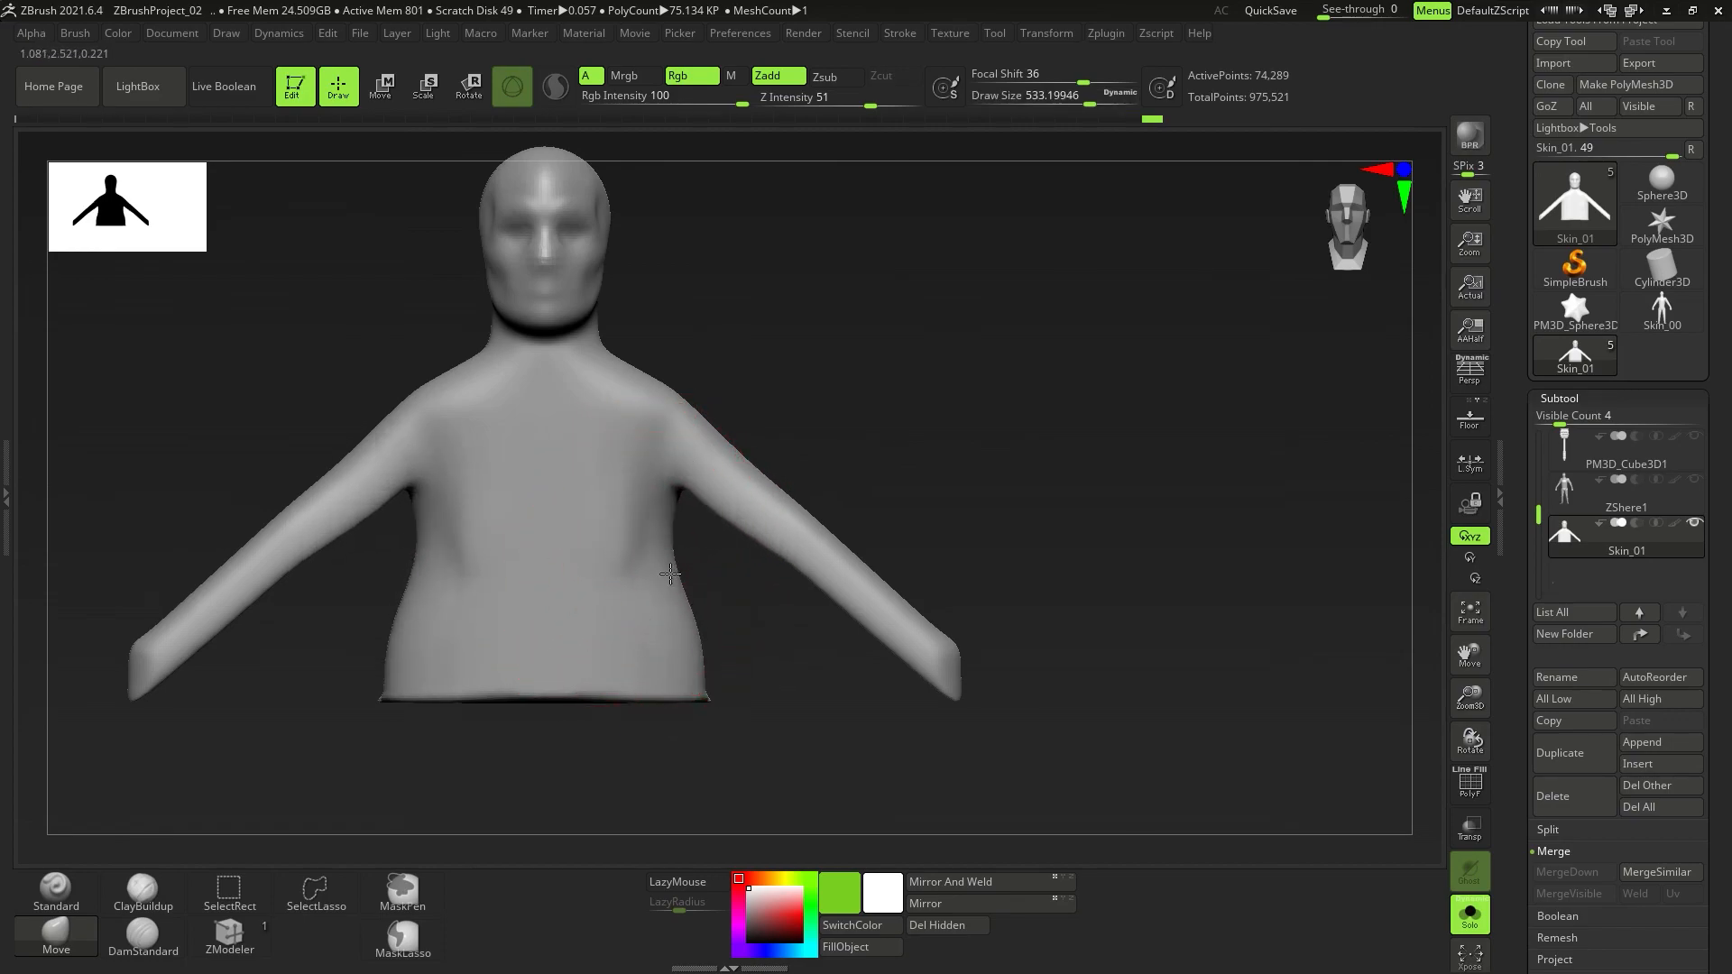
left_click_drag(692, 645, 677, 645)
mouse_move(767, 666)
right_mouse_down()
mouse_move(692, 684)
mouse_move(758, 686)
right_mouse_up()
left_click_drag(720, 689, 693, 714)
mouse_move(758, 712)
right_mouse_down()
mouse_move(688, 700)
mouse_move(758, 716)
right_mouse_up()
mouse_move(700, 702)
left_mouse_down("shift")
mouse_move(646, 714)
mouse_move(661, 707)
left_mouse_up("shift")
mouse_move(747, 636)
right_mouse_down()
mouse_move(677, 613)
mouse_move(695, 599)
mouse_move(659, 632)
right_mouse_up()
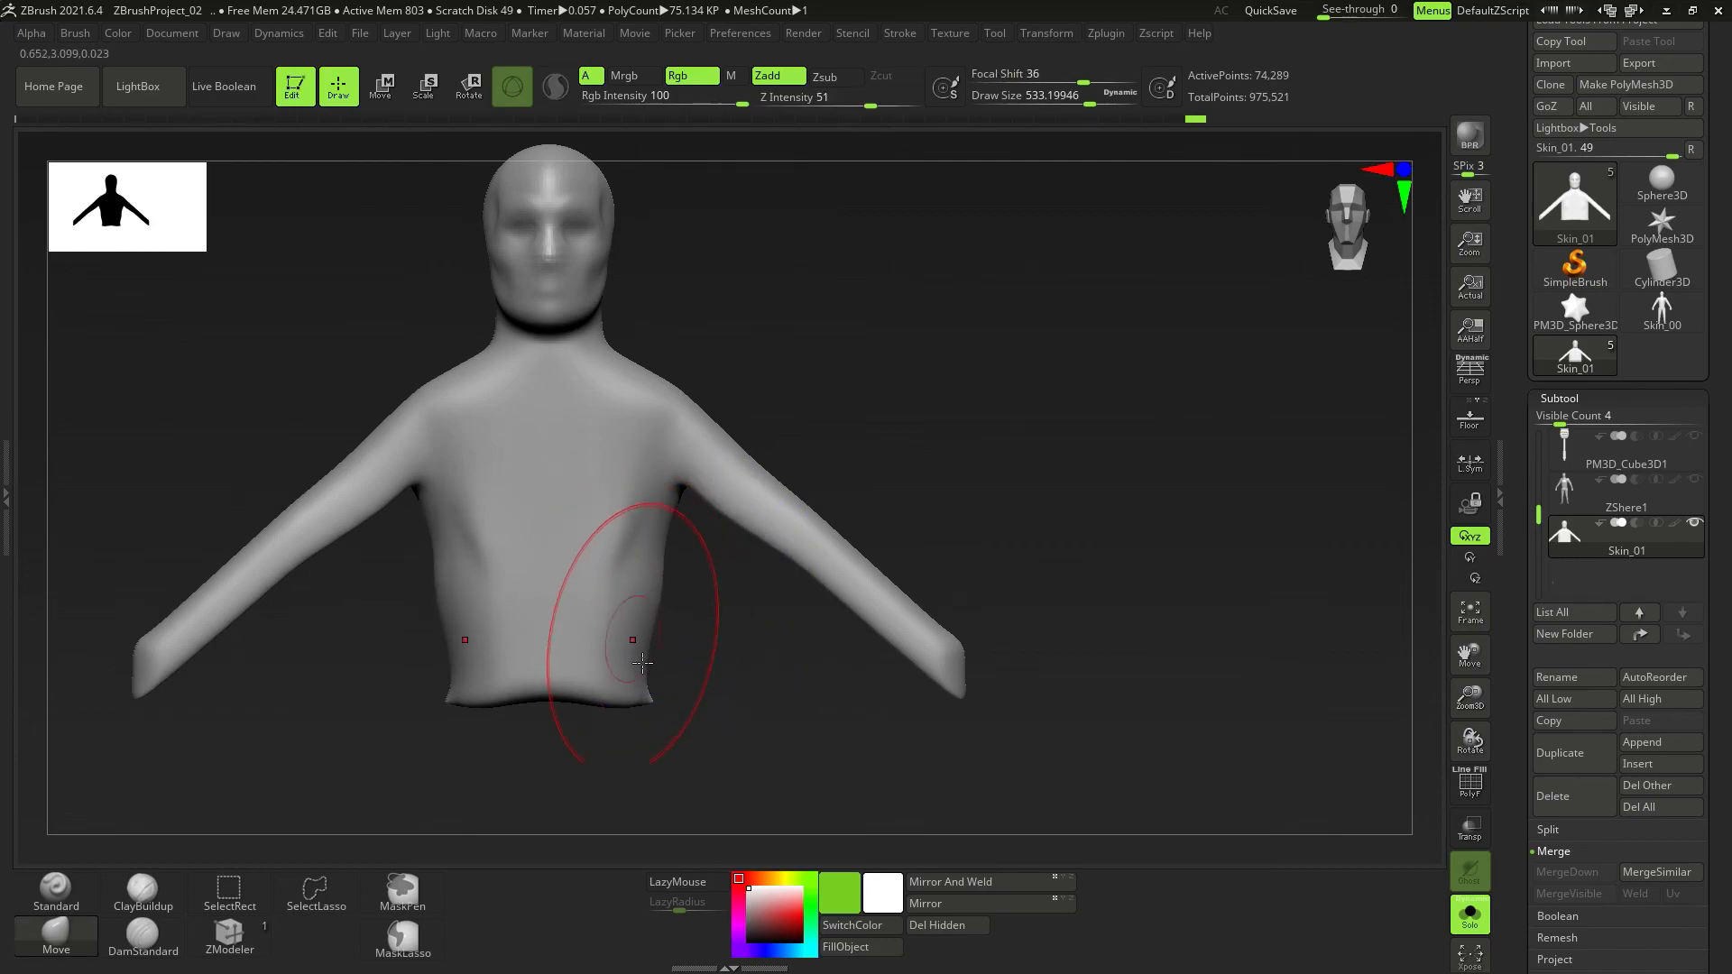
Switch to the Anti_Venom subtool, bring its full figure into view, and select the Move brush.
mouse_move(764, 503)
left_mouse_down()
mouse_move(755, 481)
mouse_move(711, 472)
mouse_move(718, 386)
left_mouse_up()
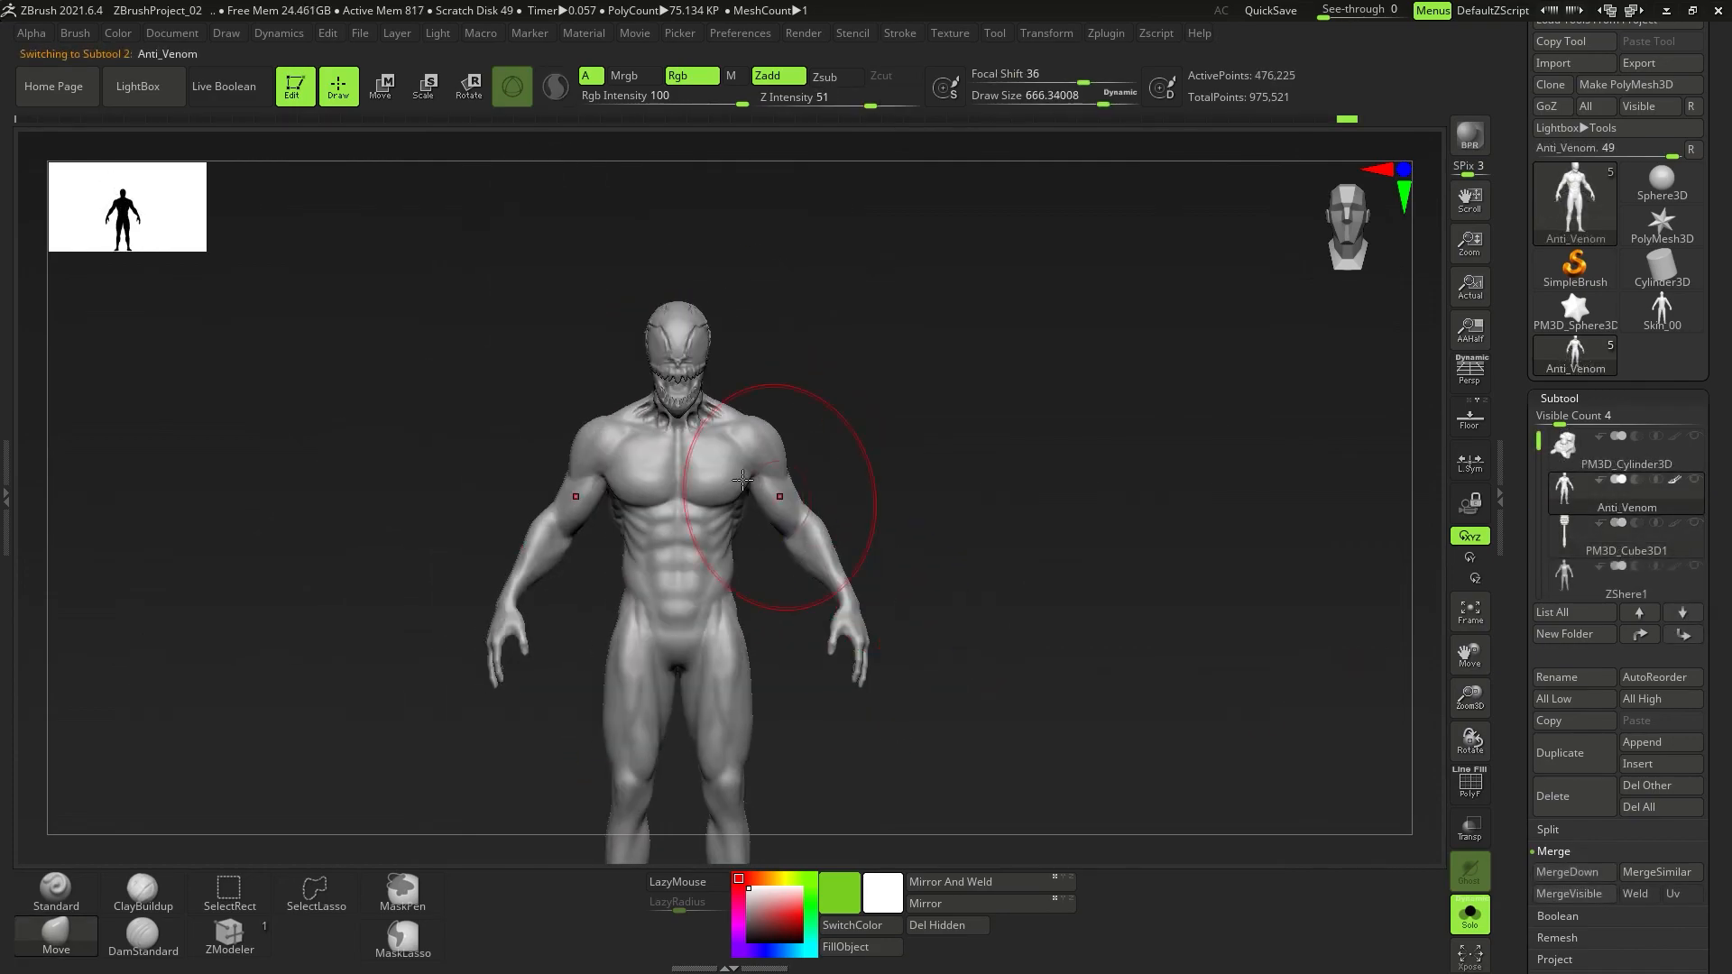
right_click_drag(928, 611, 698, 408, "ctrl")
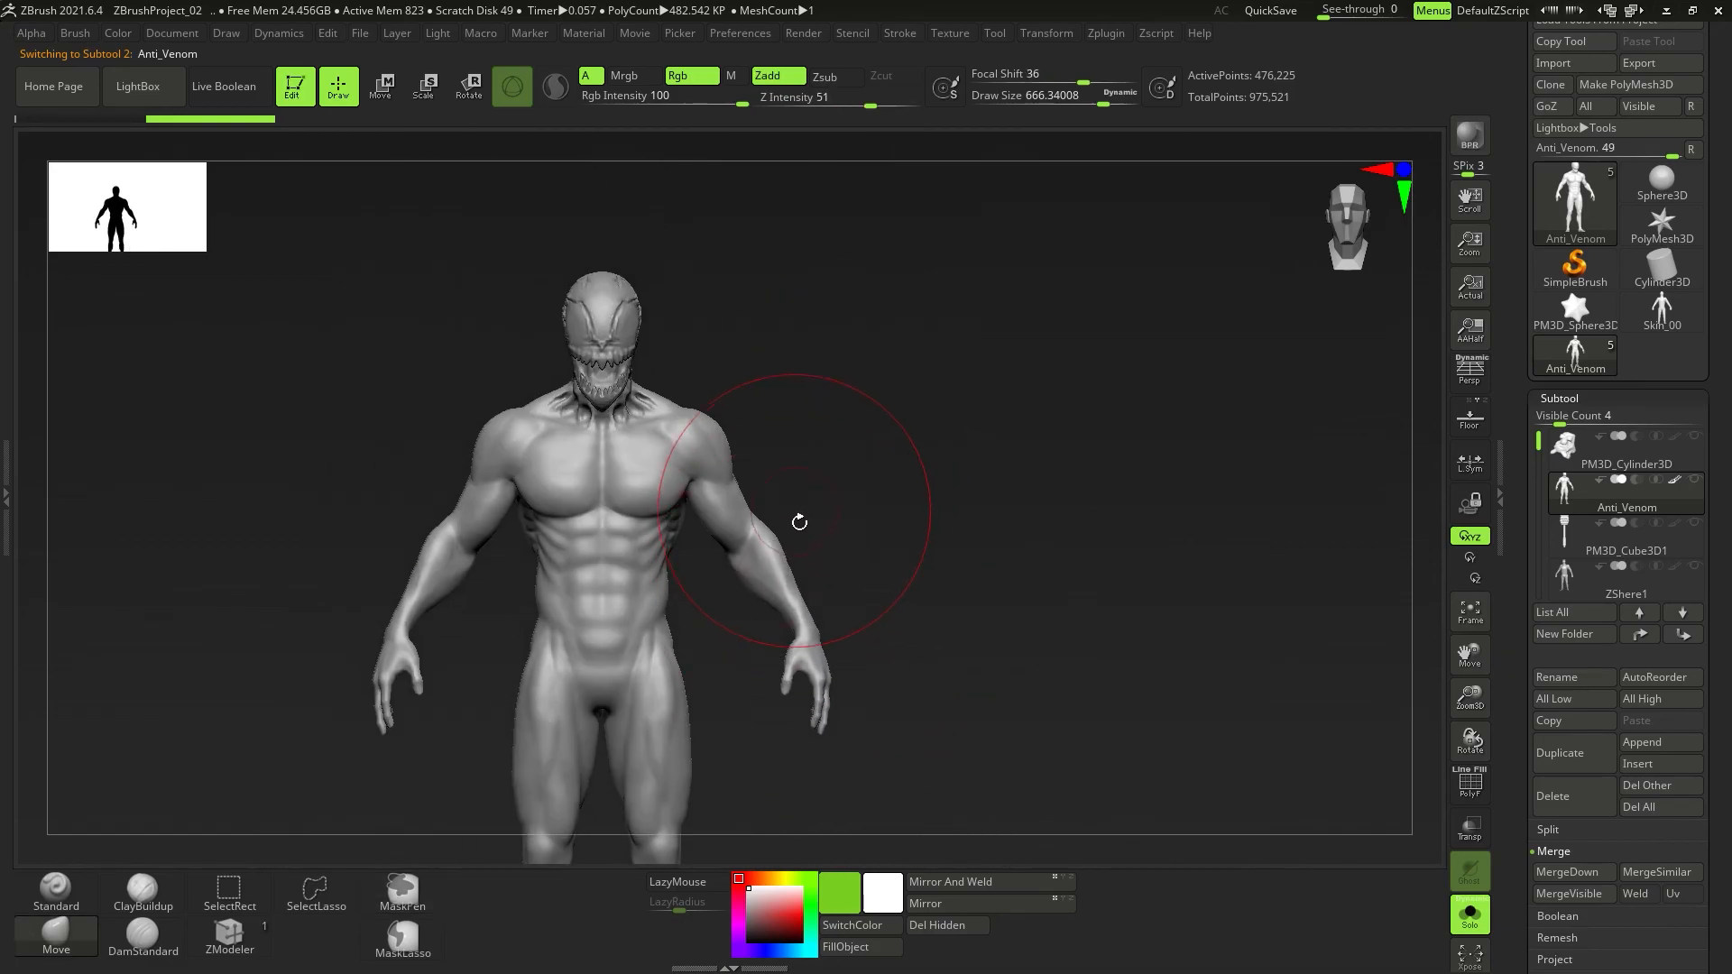
mouse_move(797, 523)
left_mouse_down()
mouse_move(1128, 532)
mouse_move(756, 526)
left_mouse_up()
right_click_drag(755, 526, 905, 464, "alt")
mouse_move(906, 397)
right_mouse_down("alt")
mouse_move(898, 504)
mouse_move(917, 523)
mouse_move(878, 514)
mouse_move(946, 525)
mouse_move(993, 563)
mouse_move(917, 557)
mouse_move(866, 491)
mouse_move(894, 490)
right_mouse_up("alt")
key("b")
key("m")
key("v")
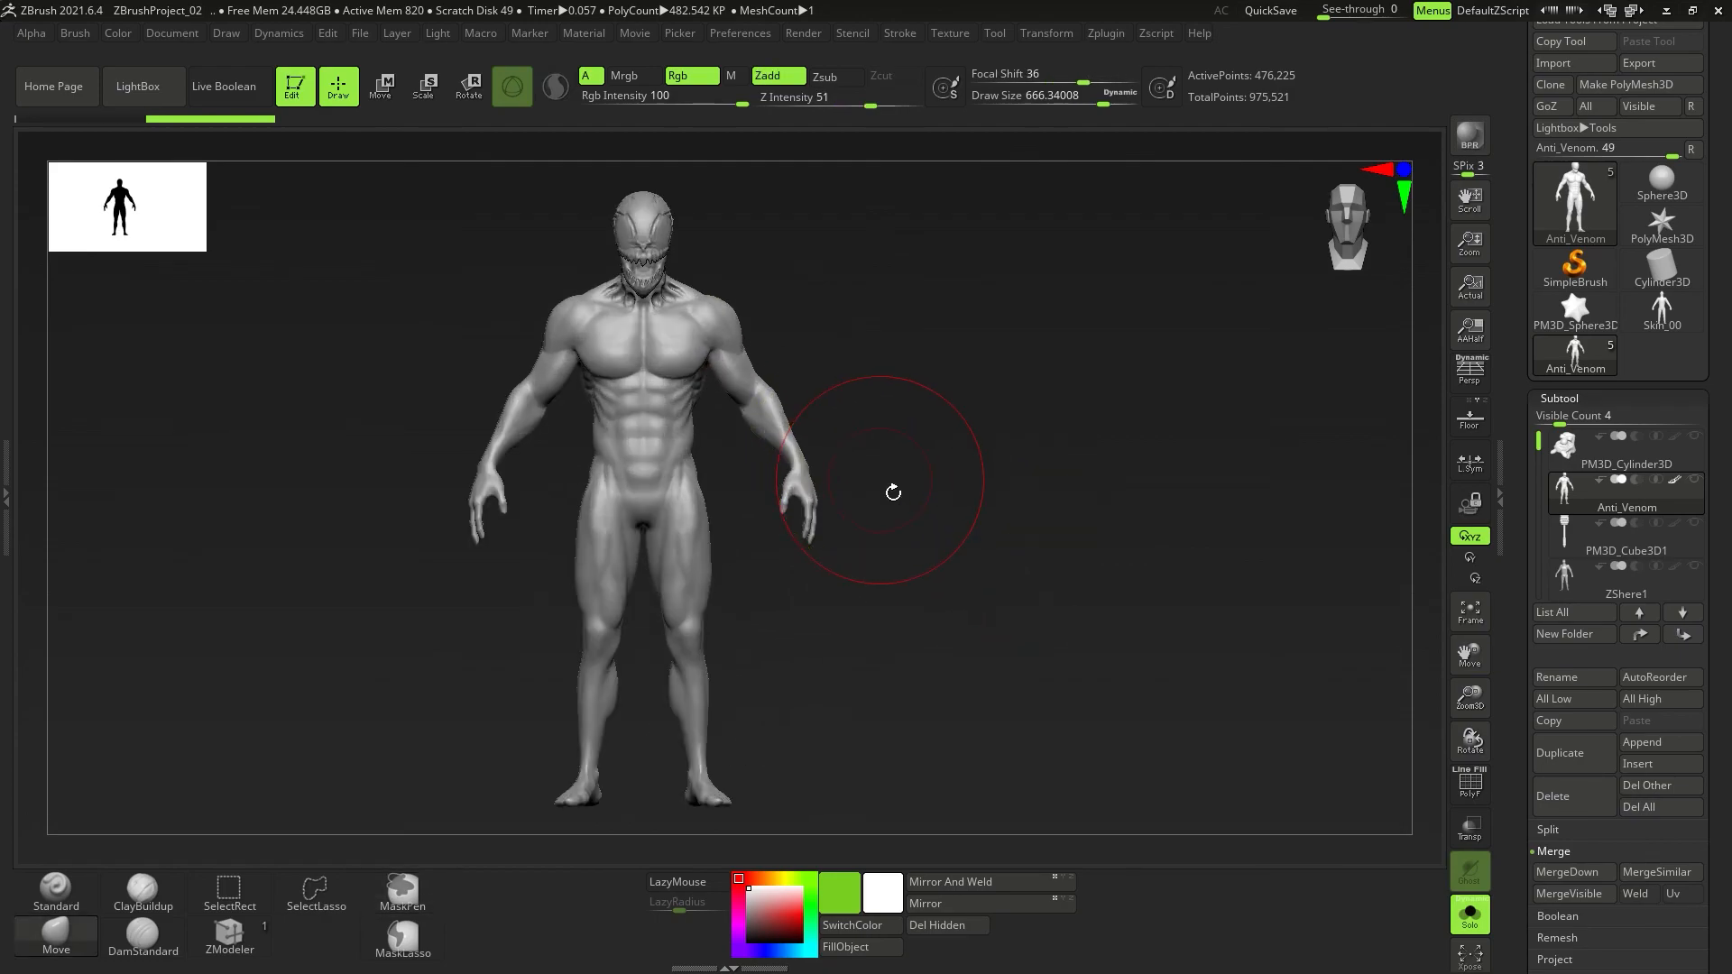